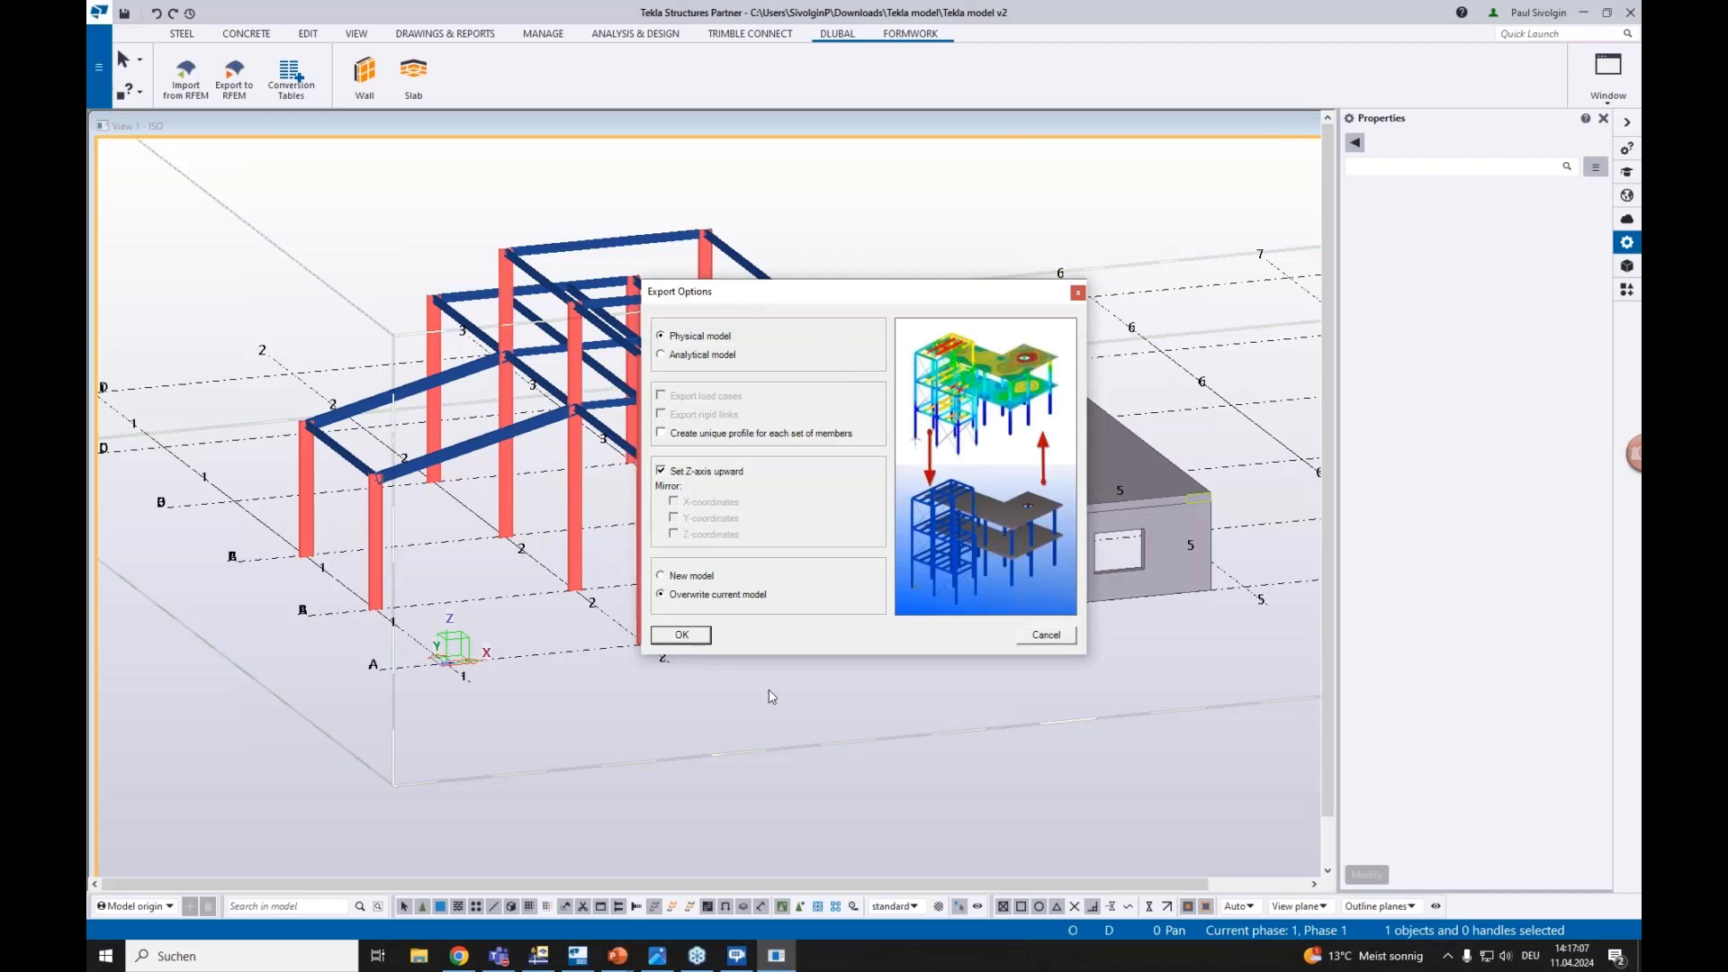
Cancel the export options and view the material and section mappings in the Conversion Tables
click(1077, 293)
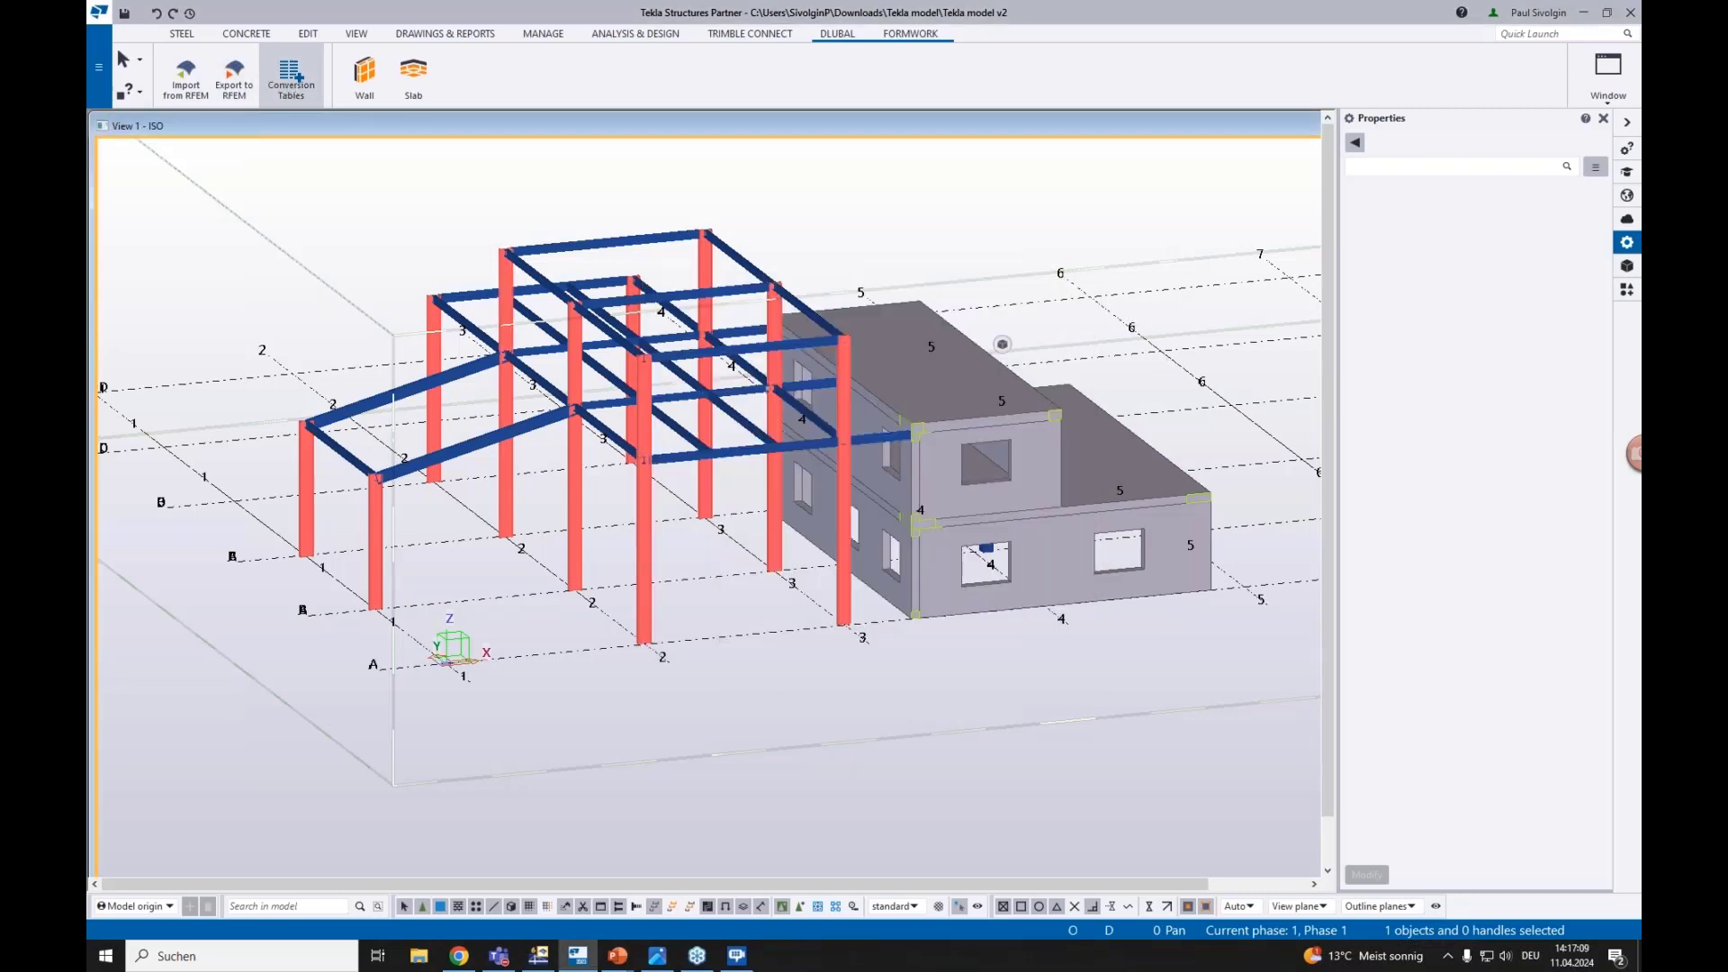
click(287, 79)
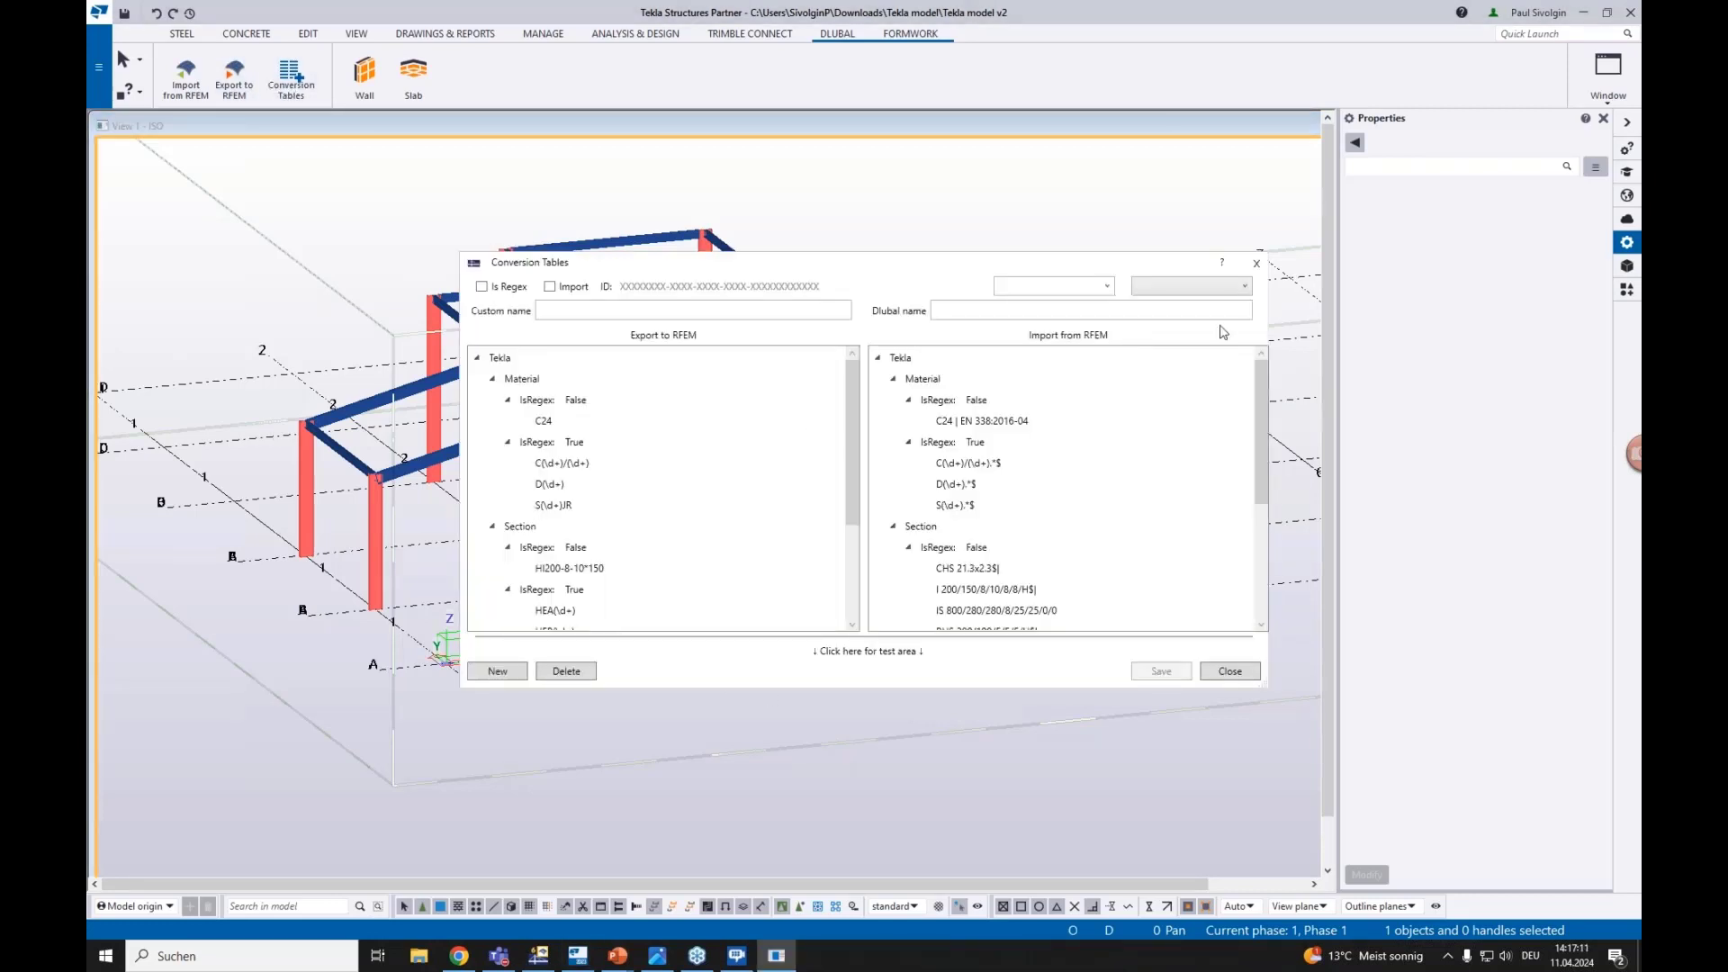
click(1256, 264)
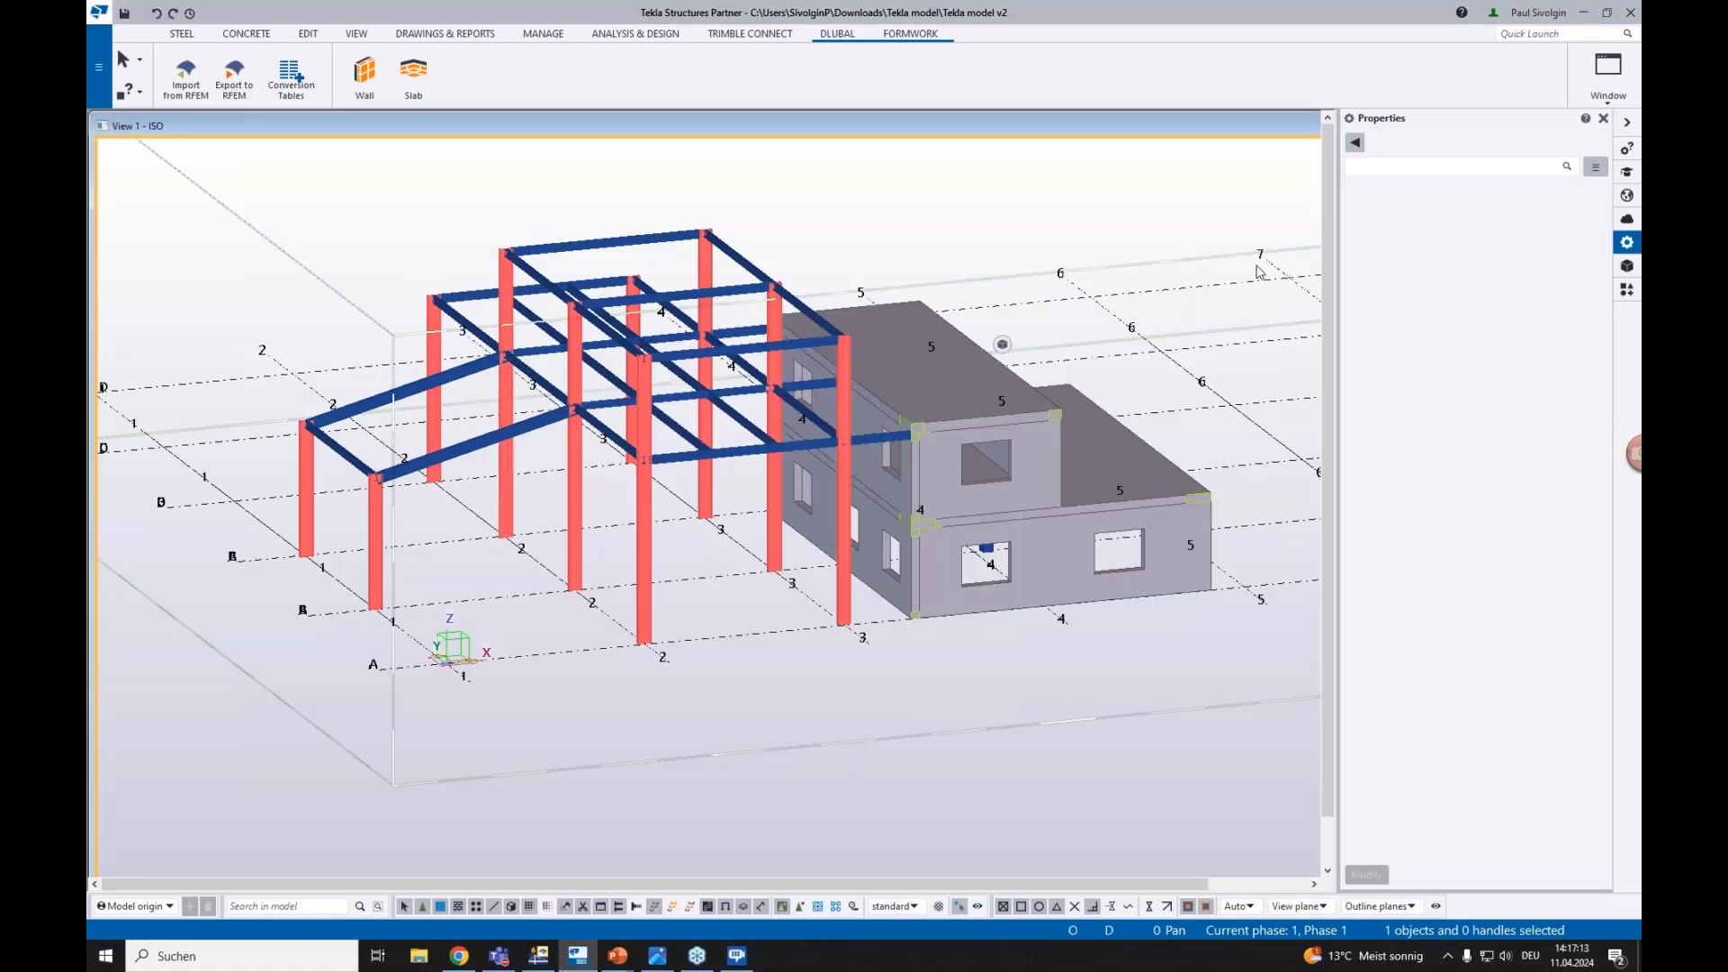
Export the structure to RFEM as a physical model with the Z-axis upward, overwriting the current model
ctrl+middle_drag(796, 590, 659, 588)
click(234, 77)
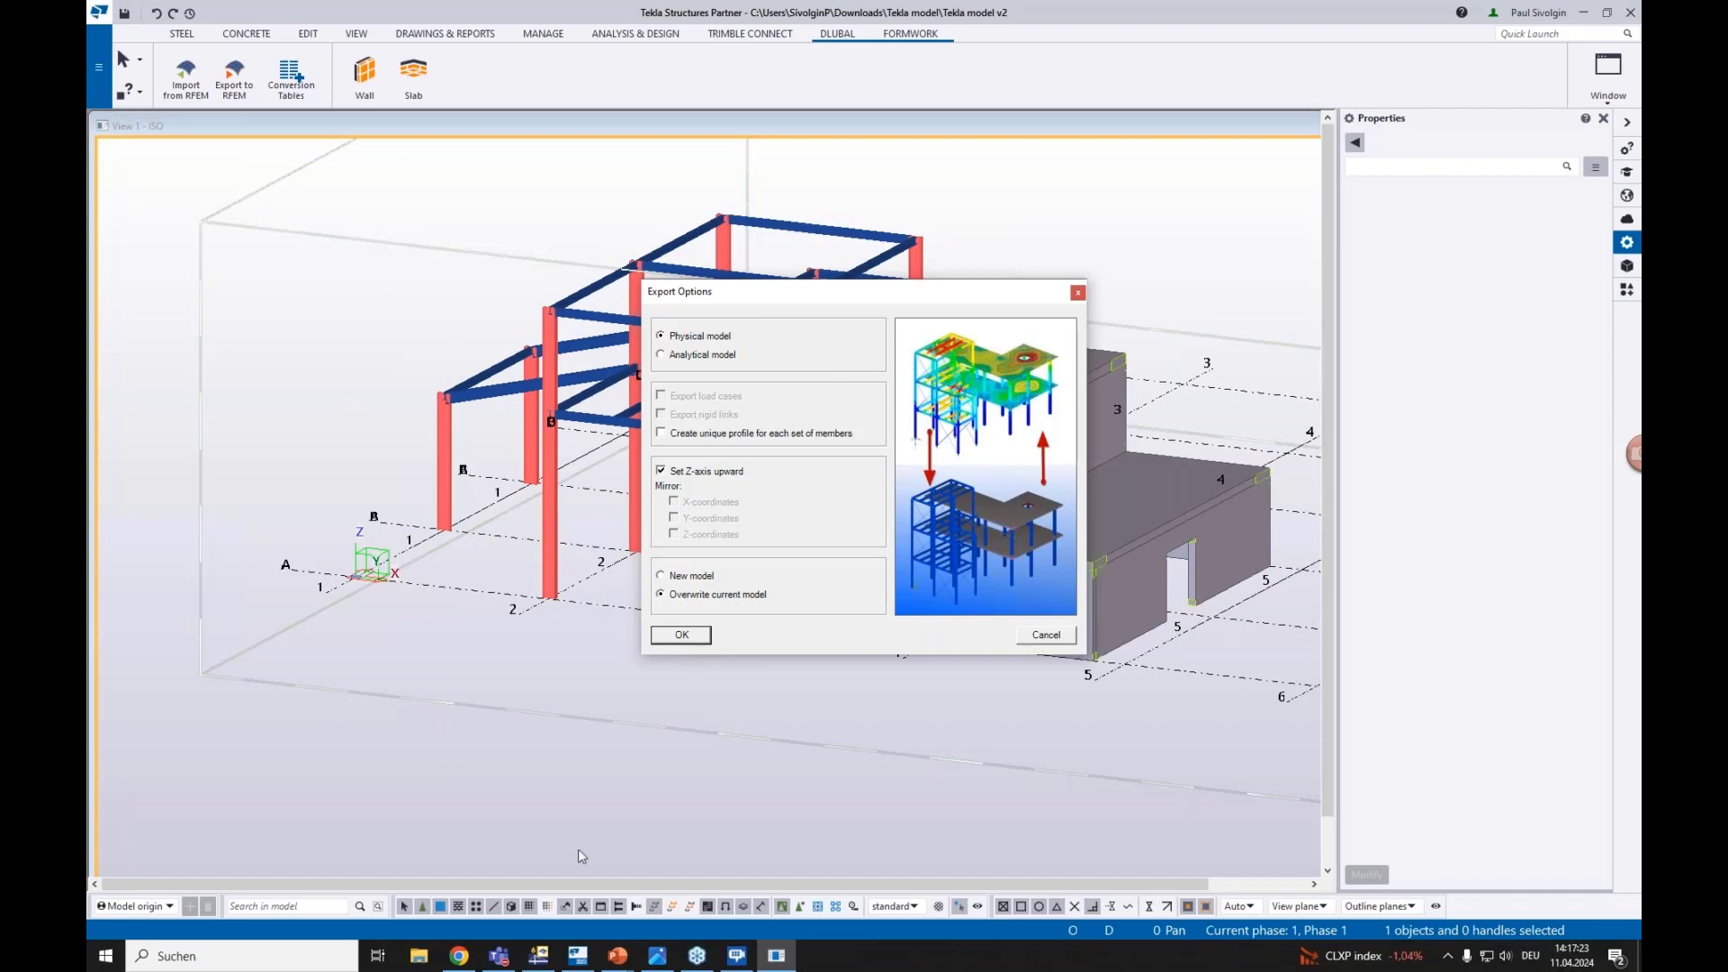
click(536, 959)
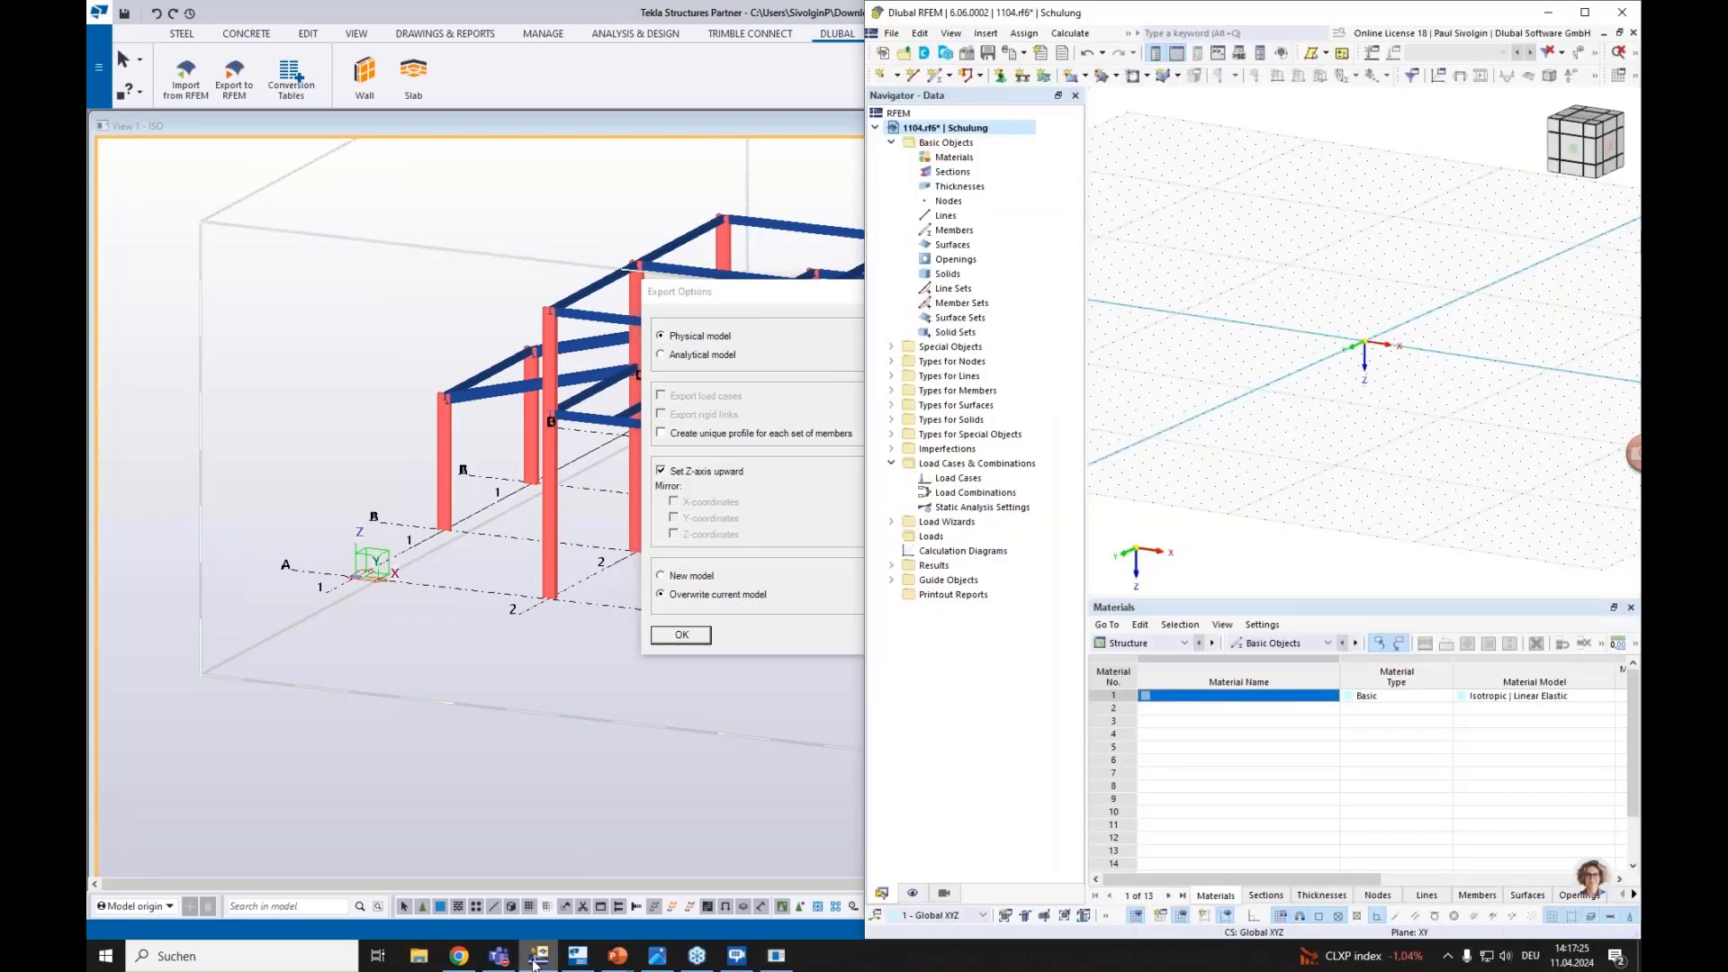
click(536, 960)
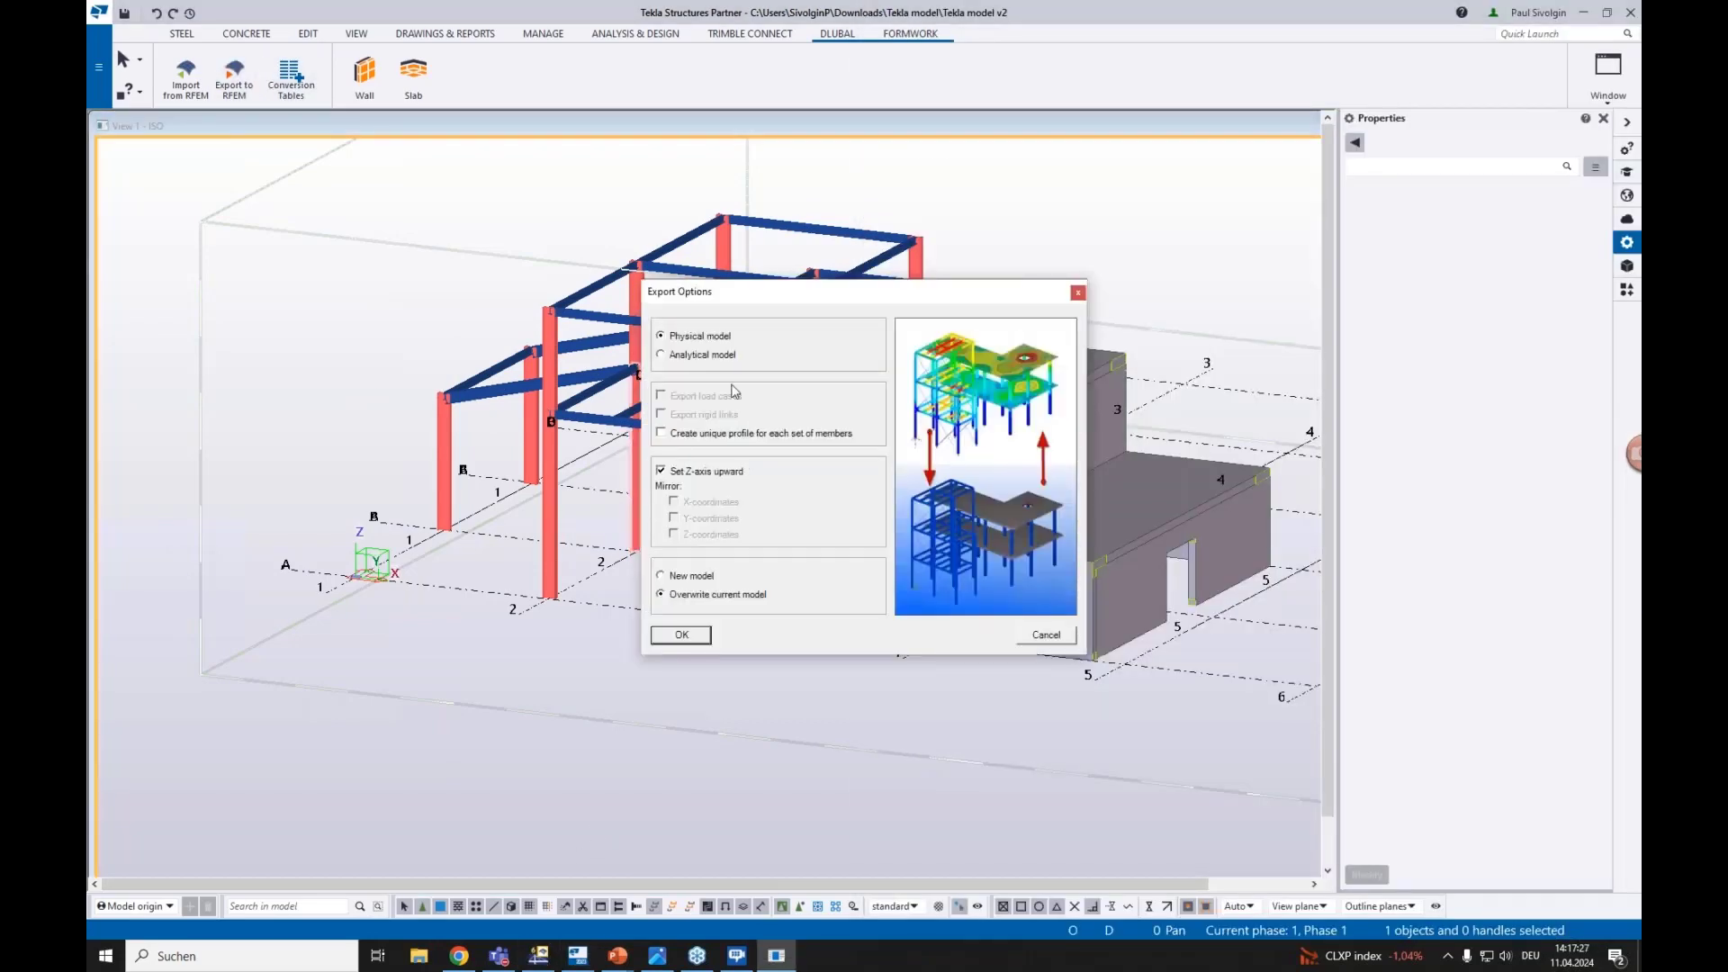
click(682, 636)
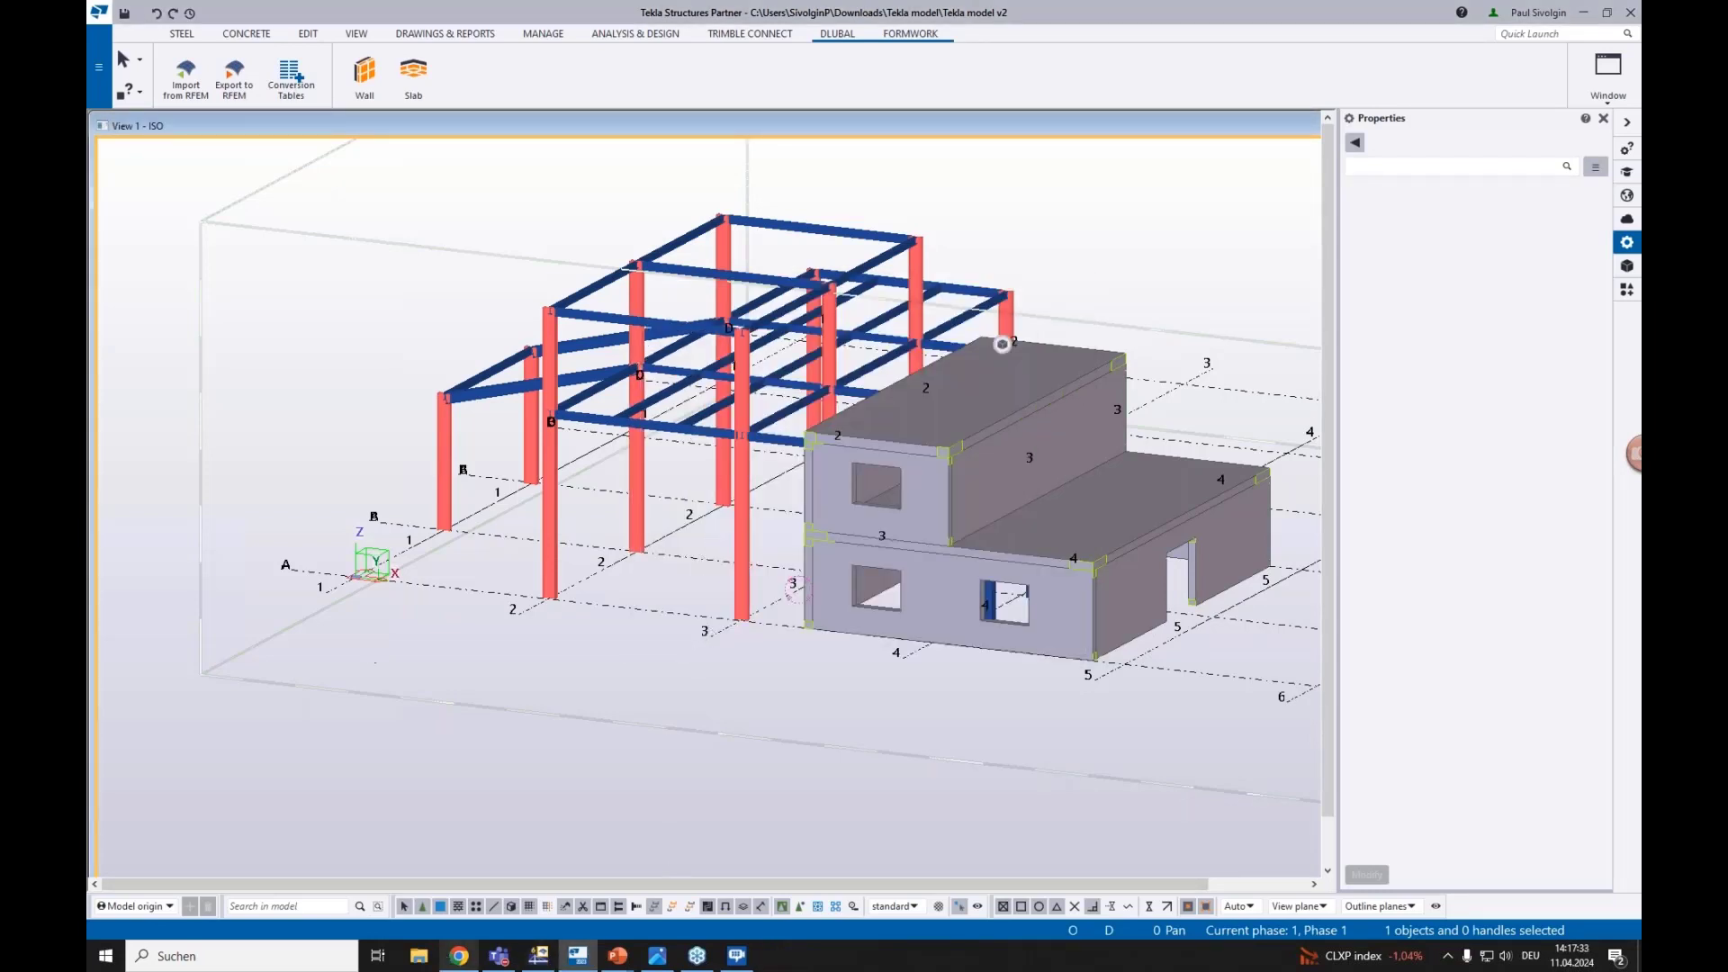
Bring up RFEM beside Tekla Structures and examine the steel beam-to-column joint in the Tekla model
click(538, 956)
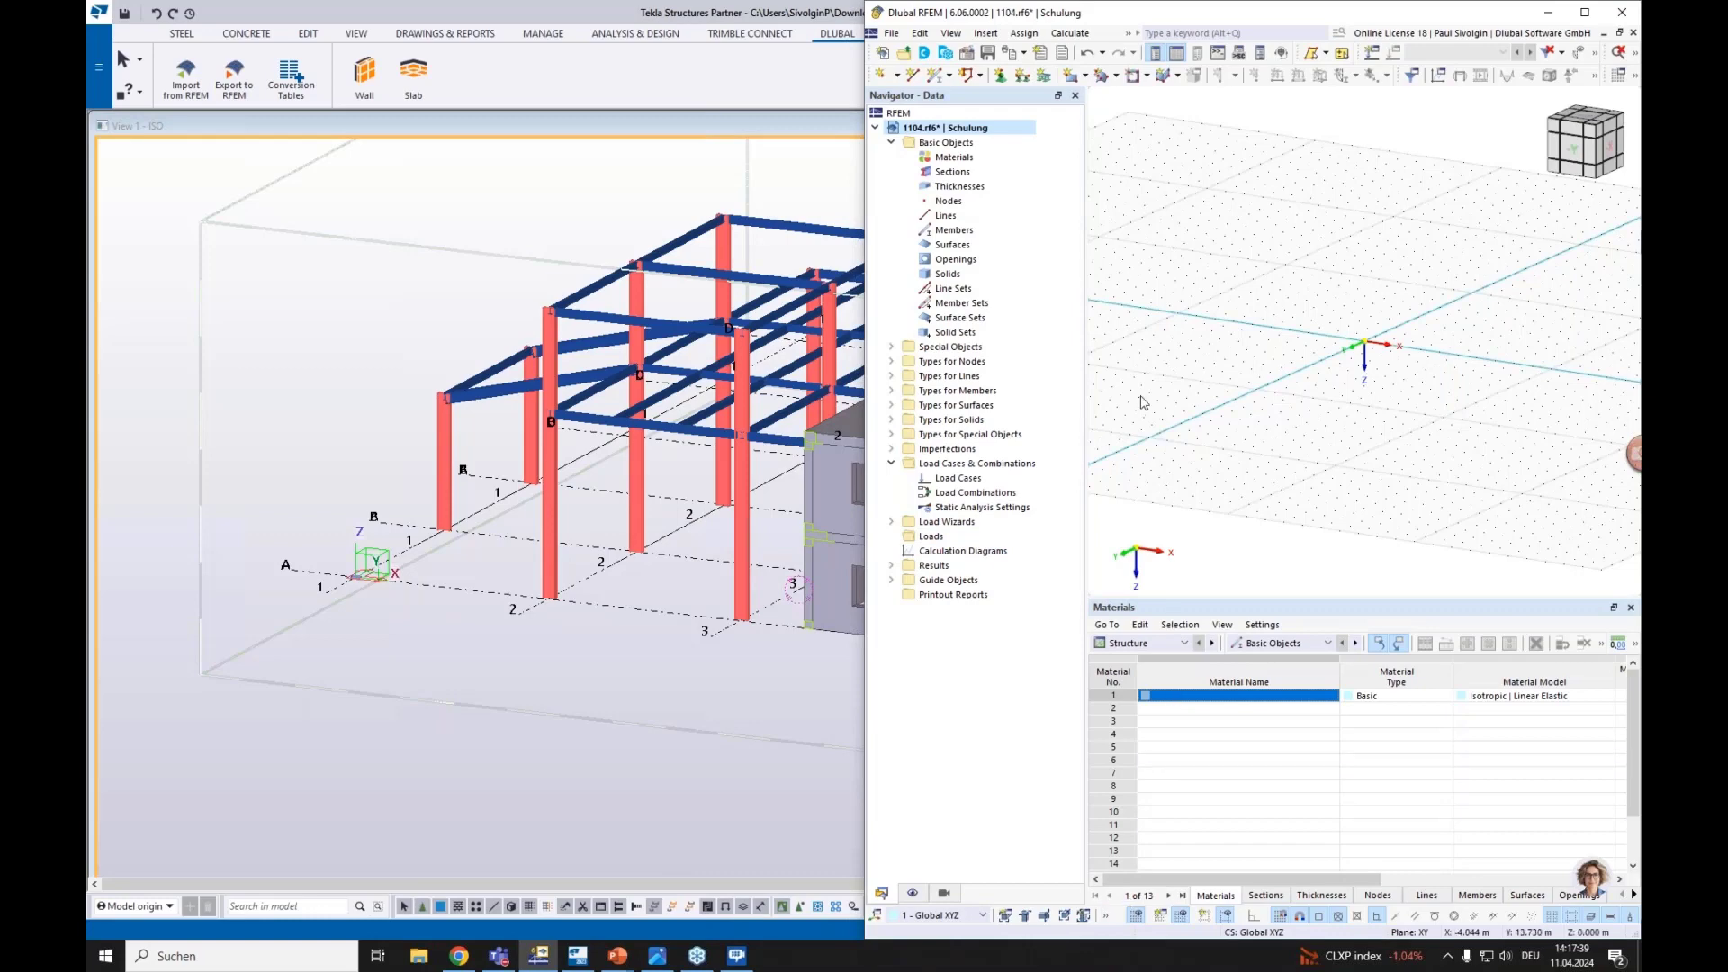
scroll(1143, 403, down, 1)
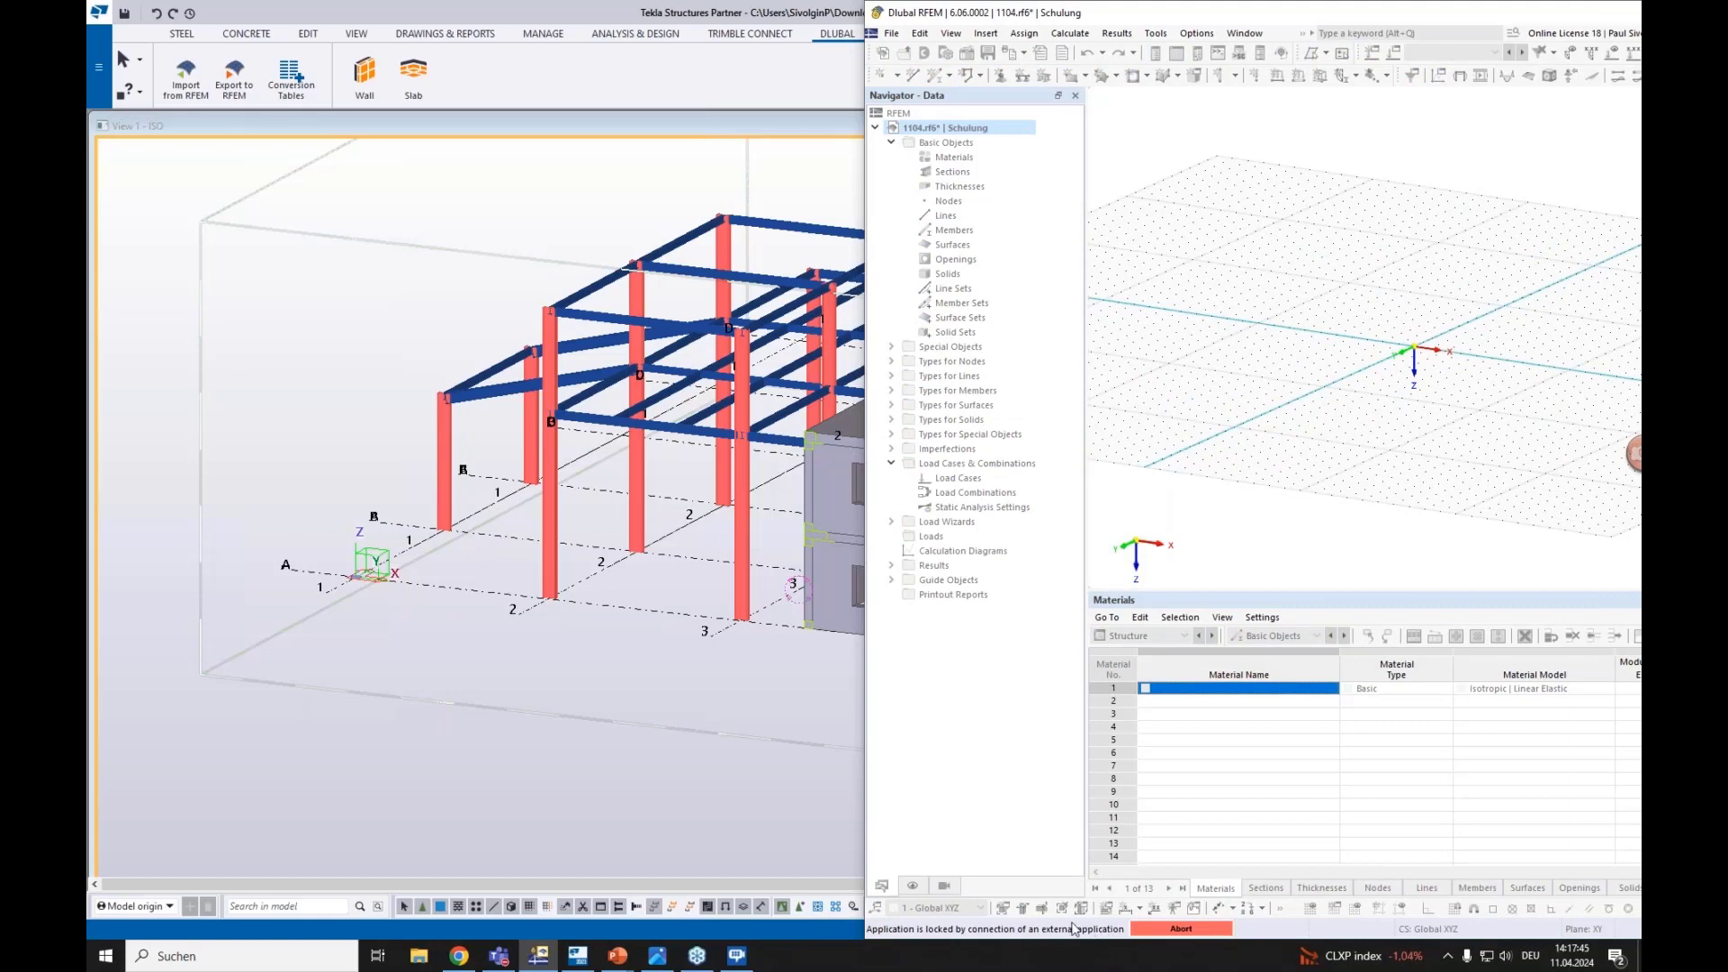
scroll(557, 414, up, 3)
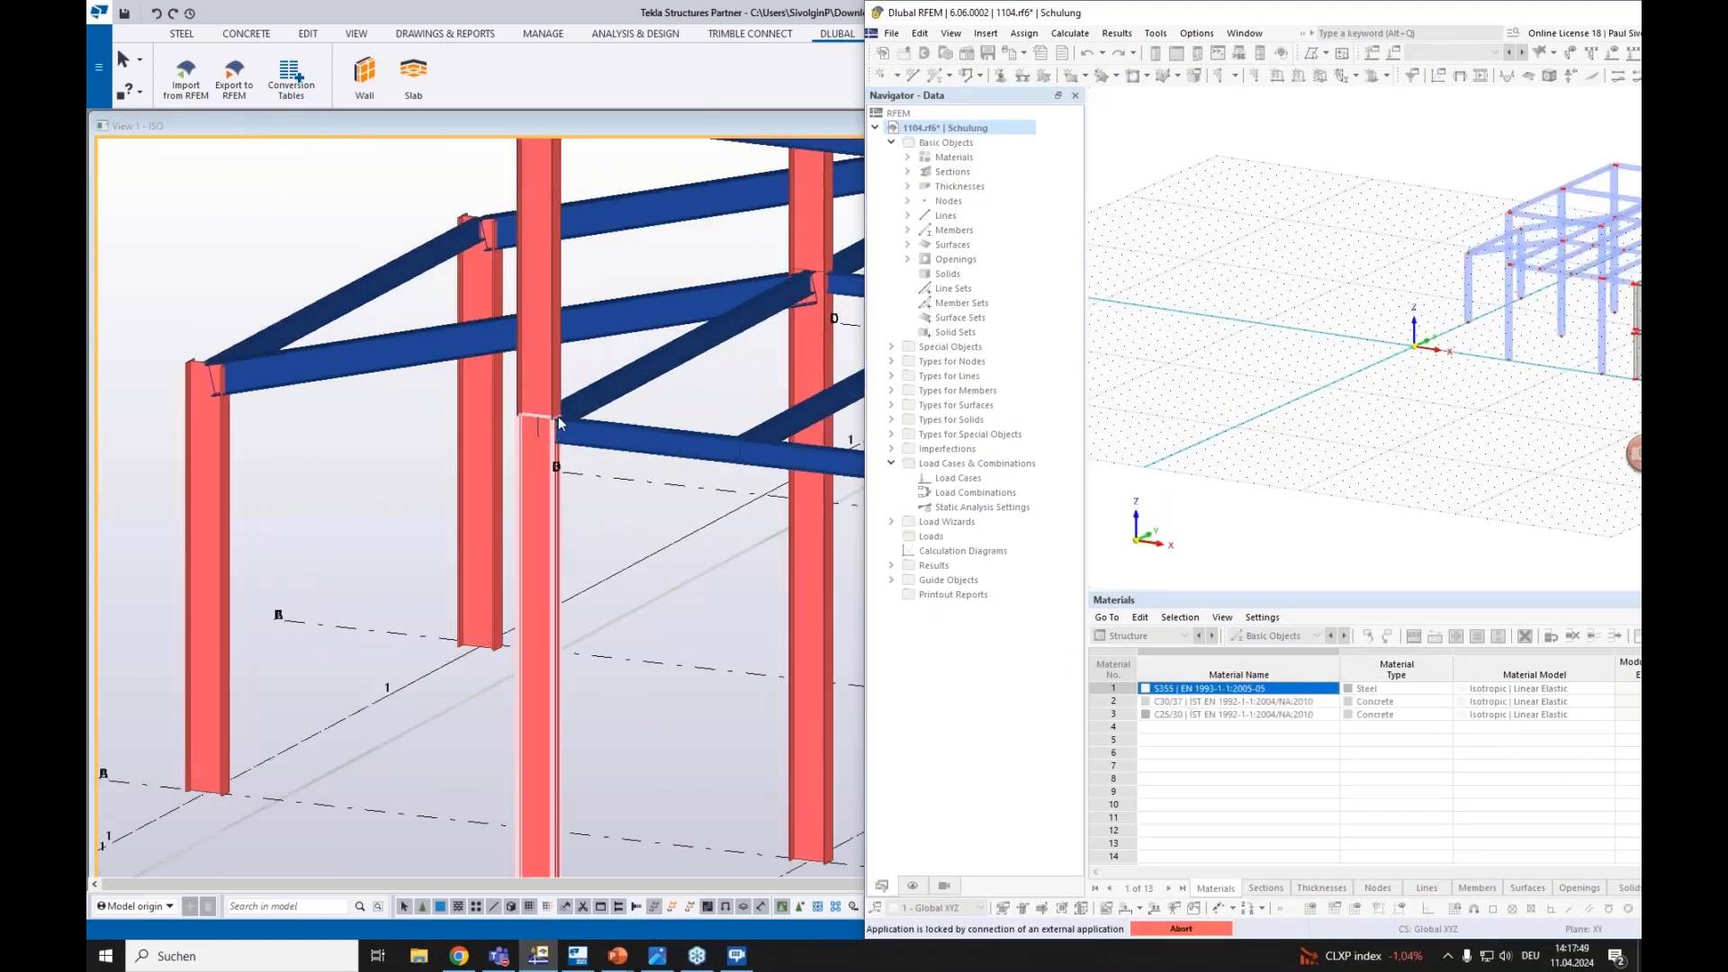
scroll(556, 415, up, 5)
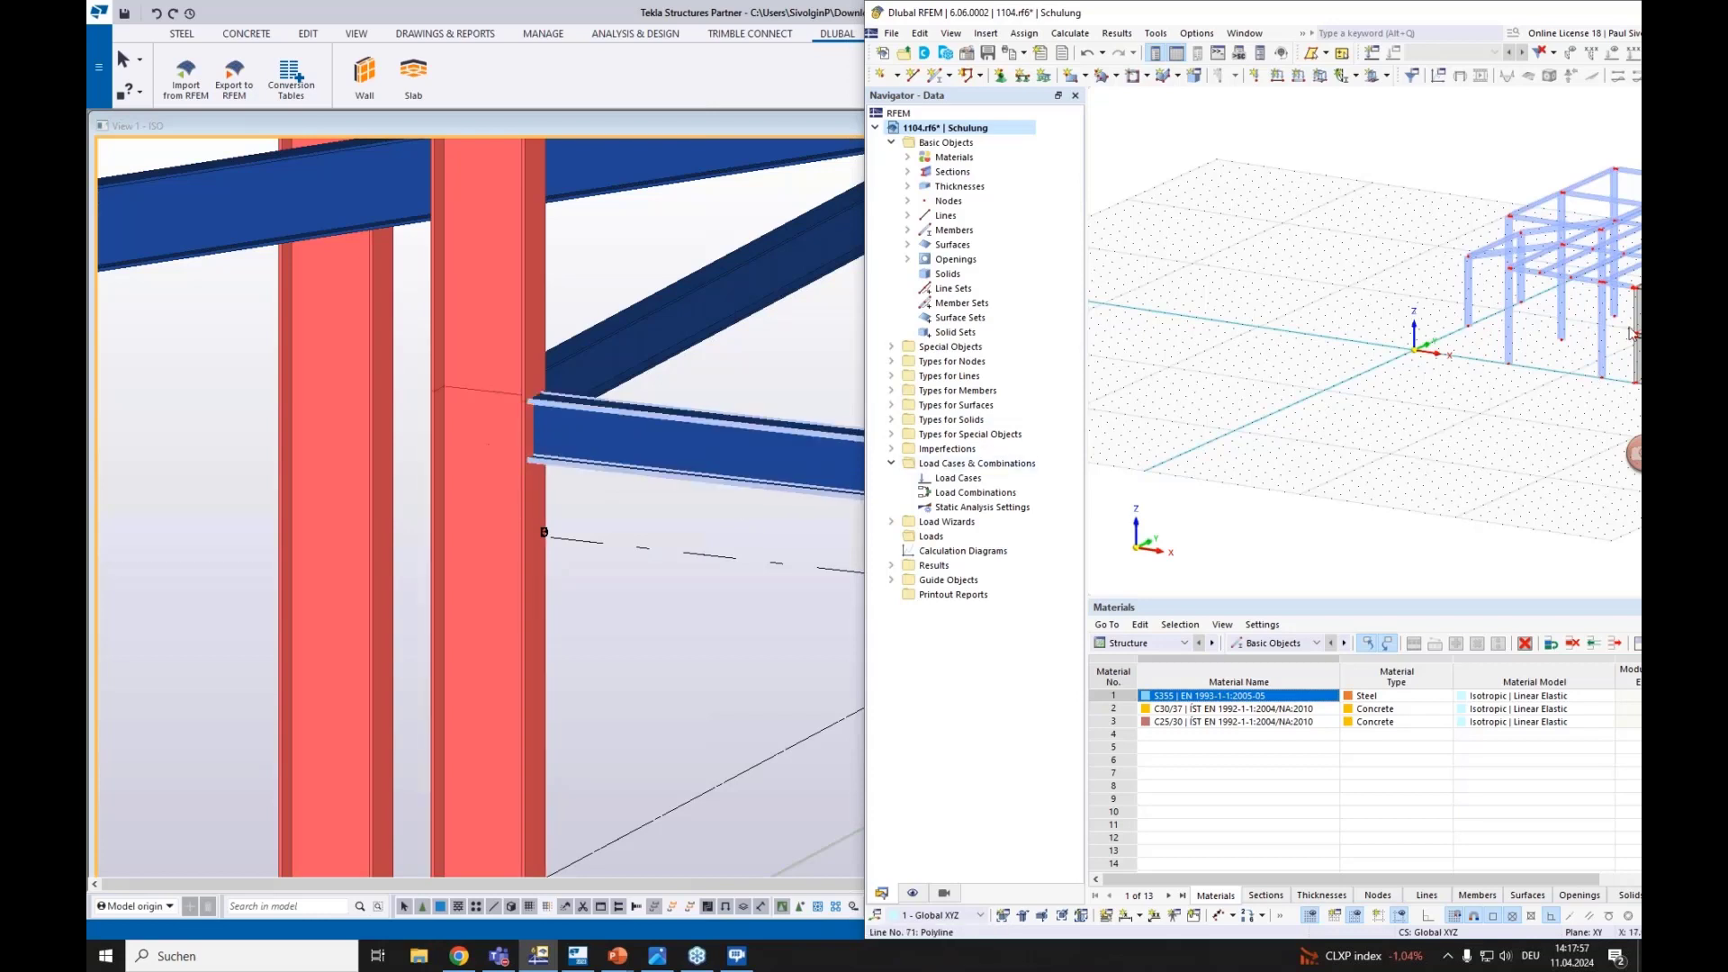
ctrl+middle_drag(586, 428, 581, 549)
Examine the same beam-to-column joint in the exported RFEM model, including how the member axes meet
scroll(1401, 344, up, 8)
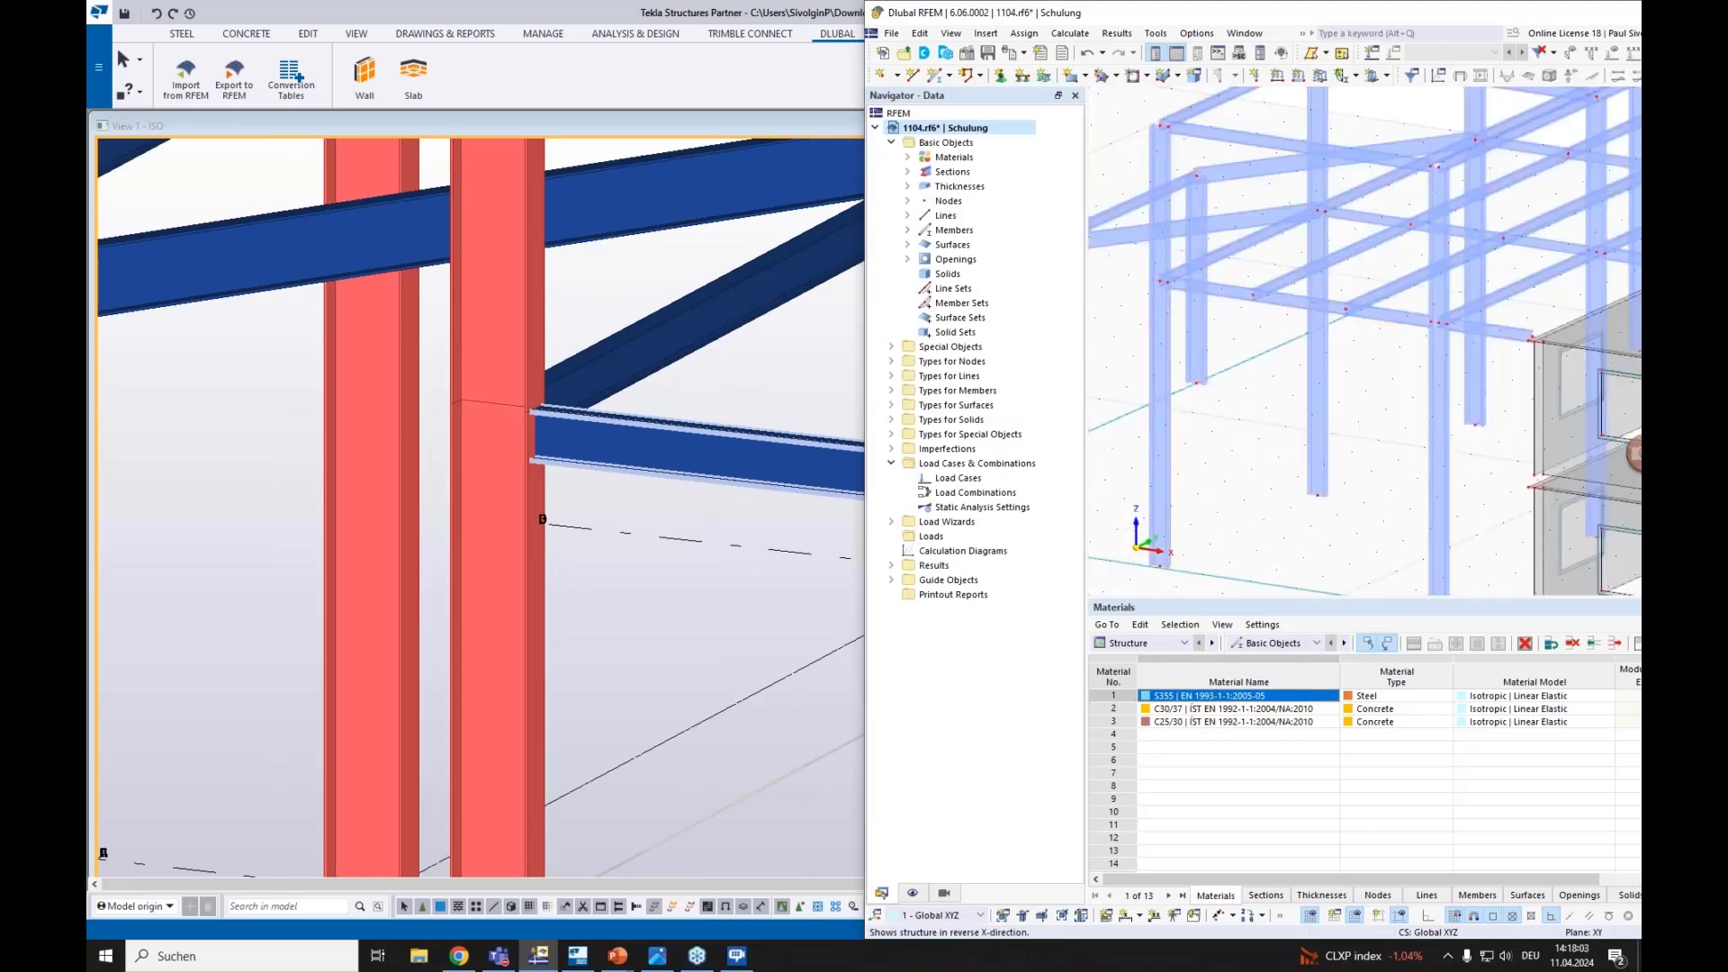
click(1494, 915)
scroll(1327, 387, up, 6)
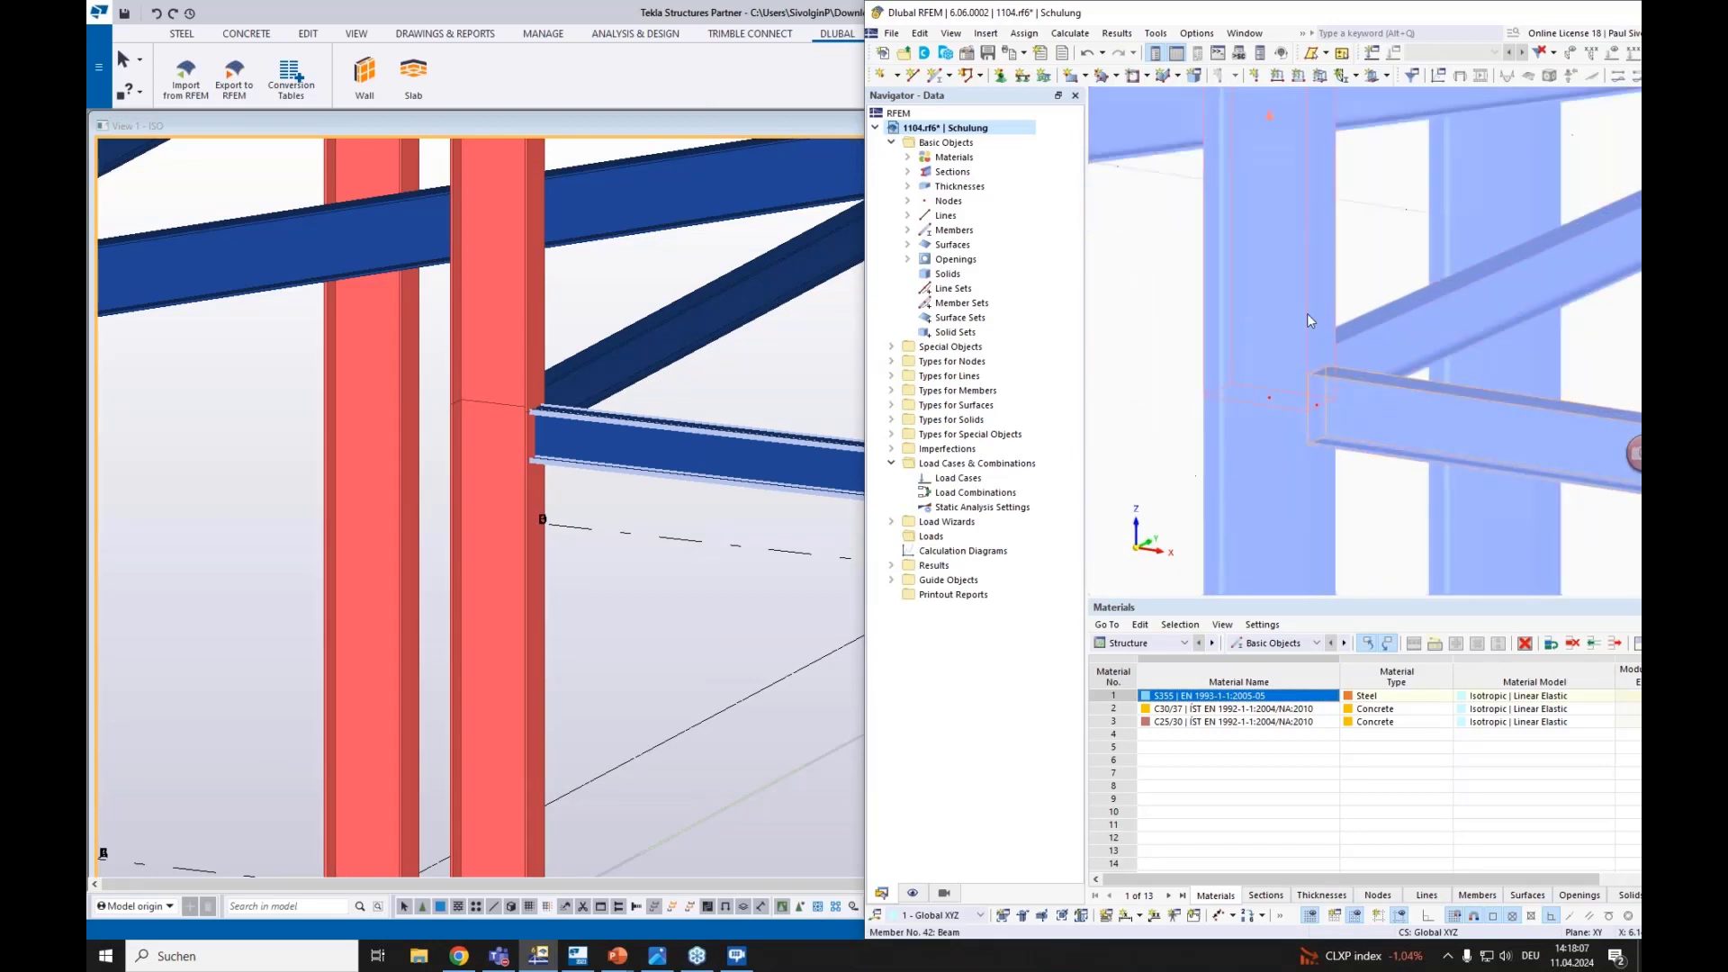
middle_drag(1371, 493, 1345, 401)
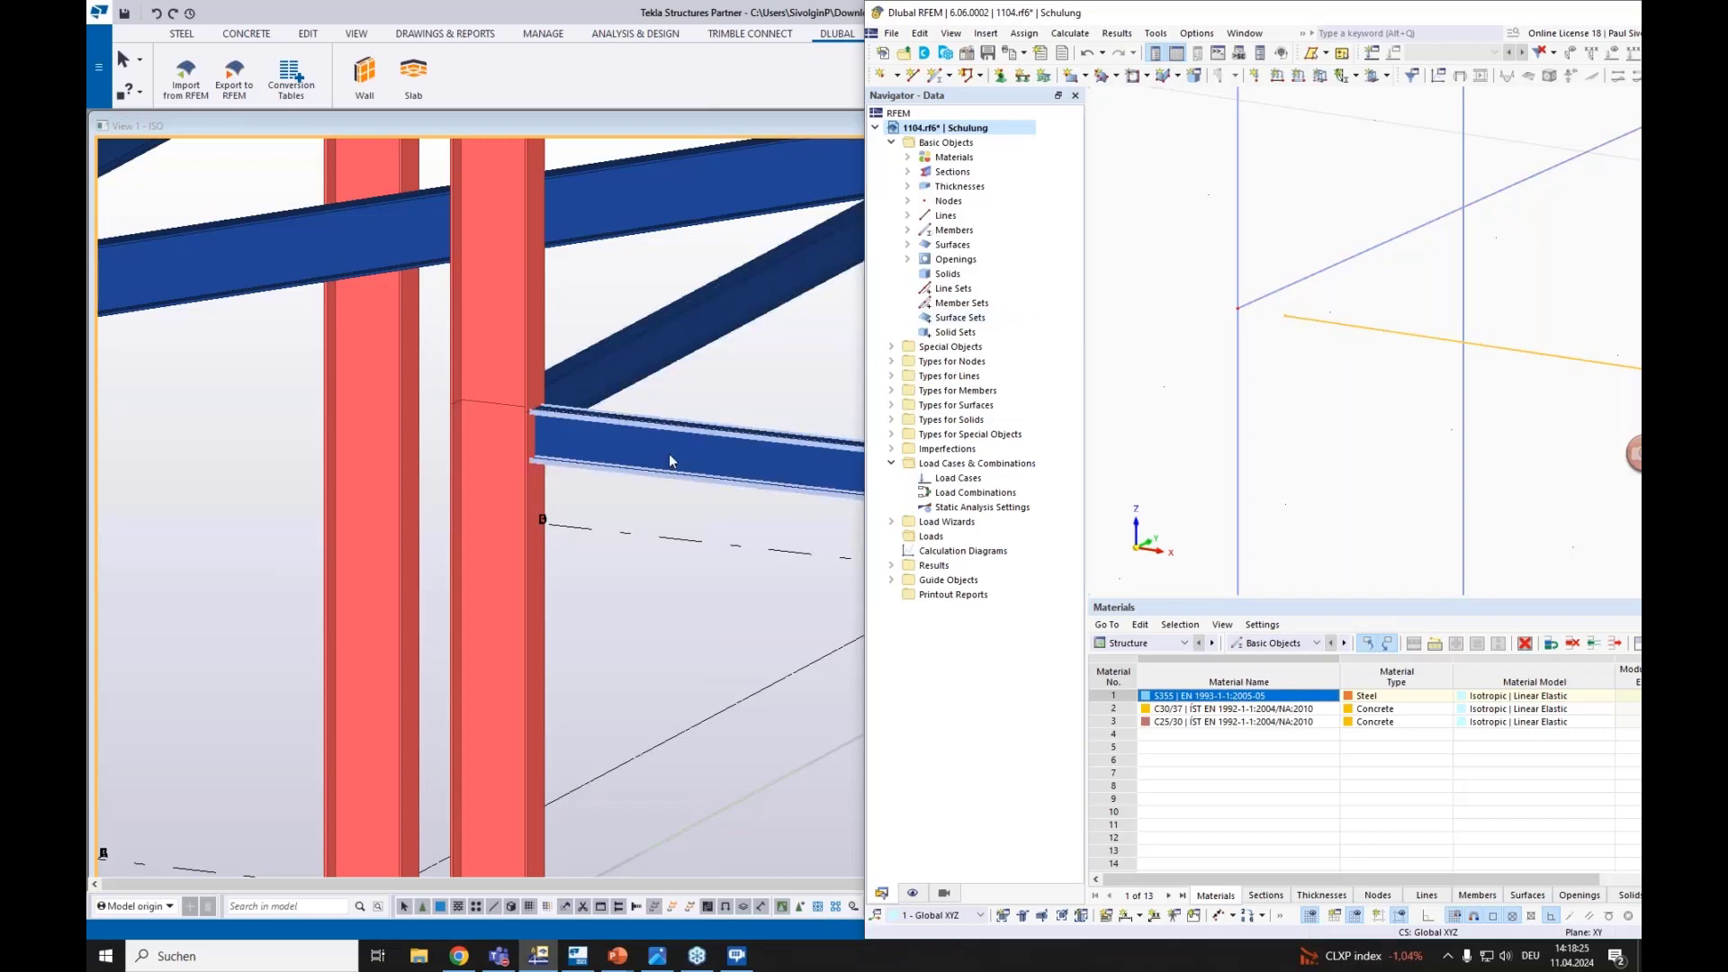
click(241, 91)
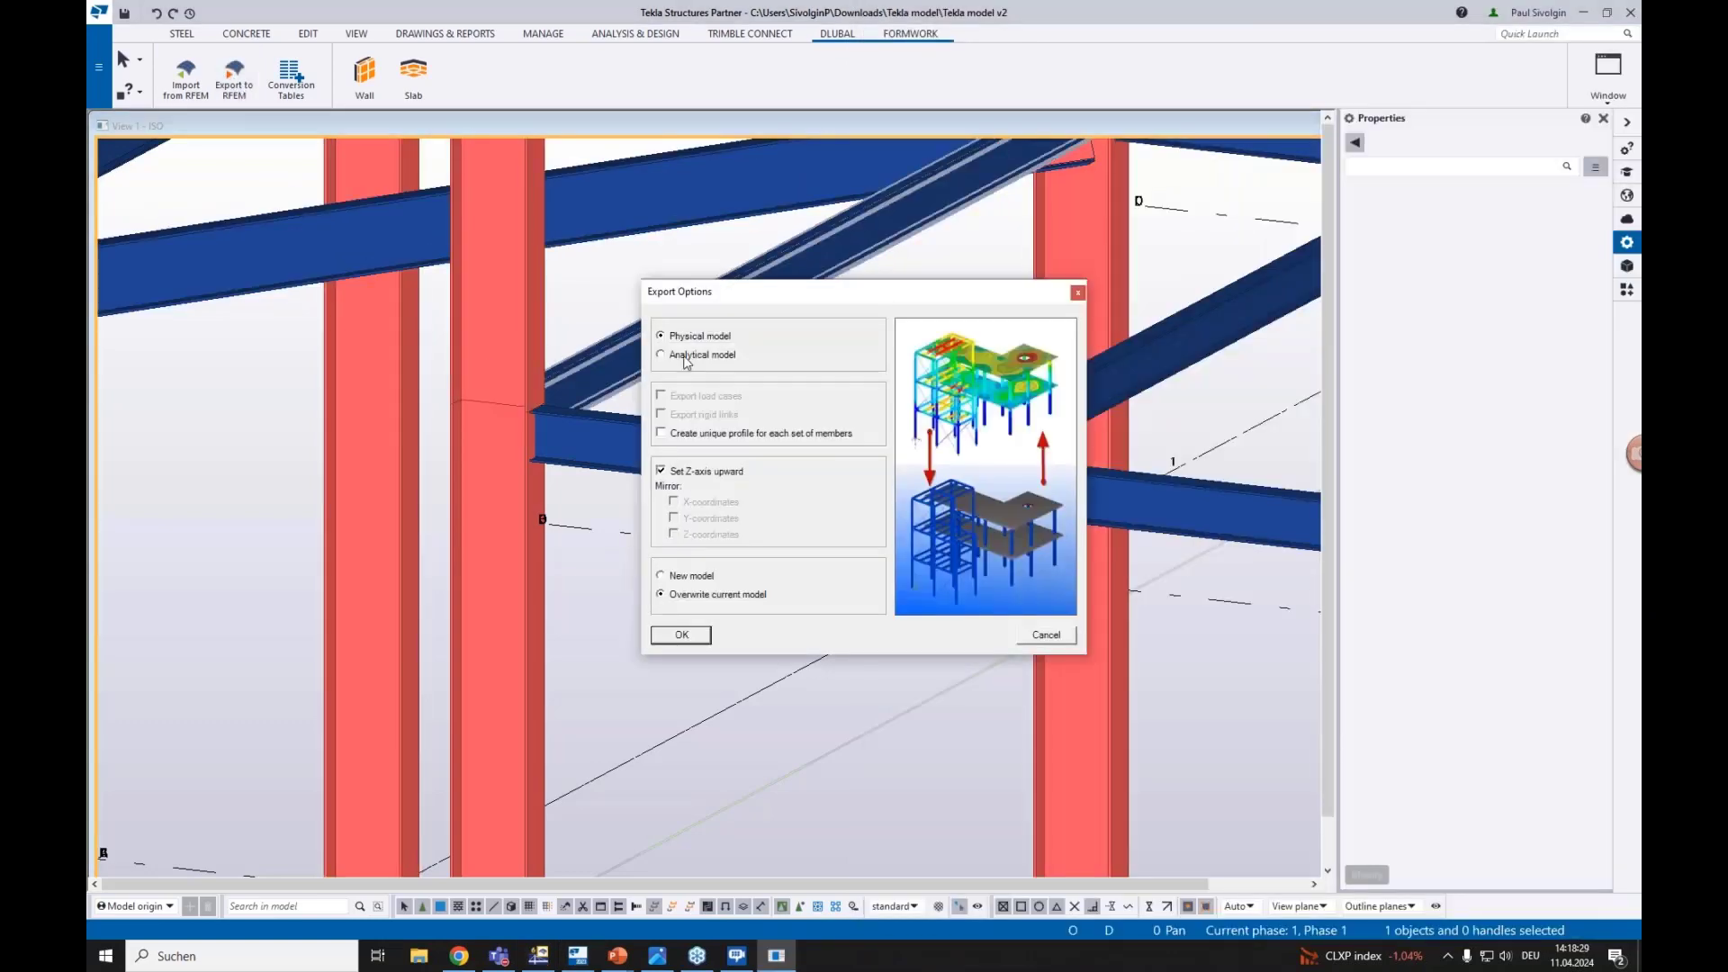
click(677, 356)
click(1077, 296)
Show the whole structure from the front and open the Analysis & Design Models dialog
scroll(881, 369, down, 8)
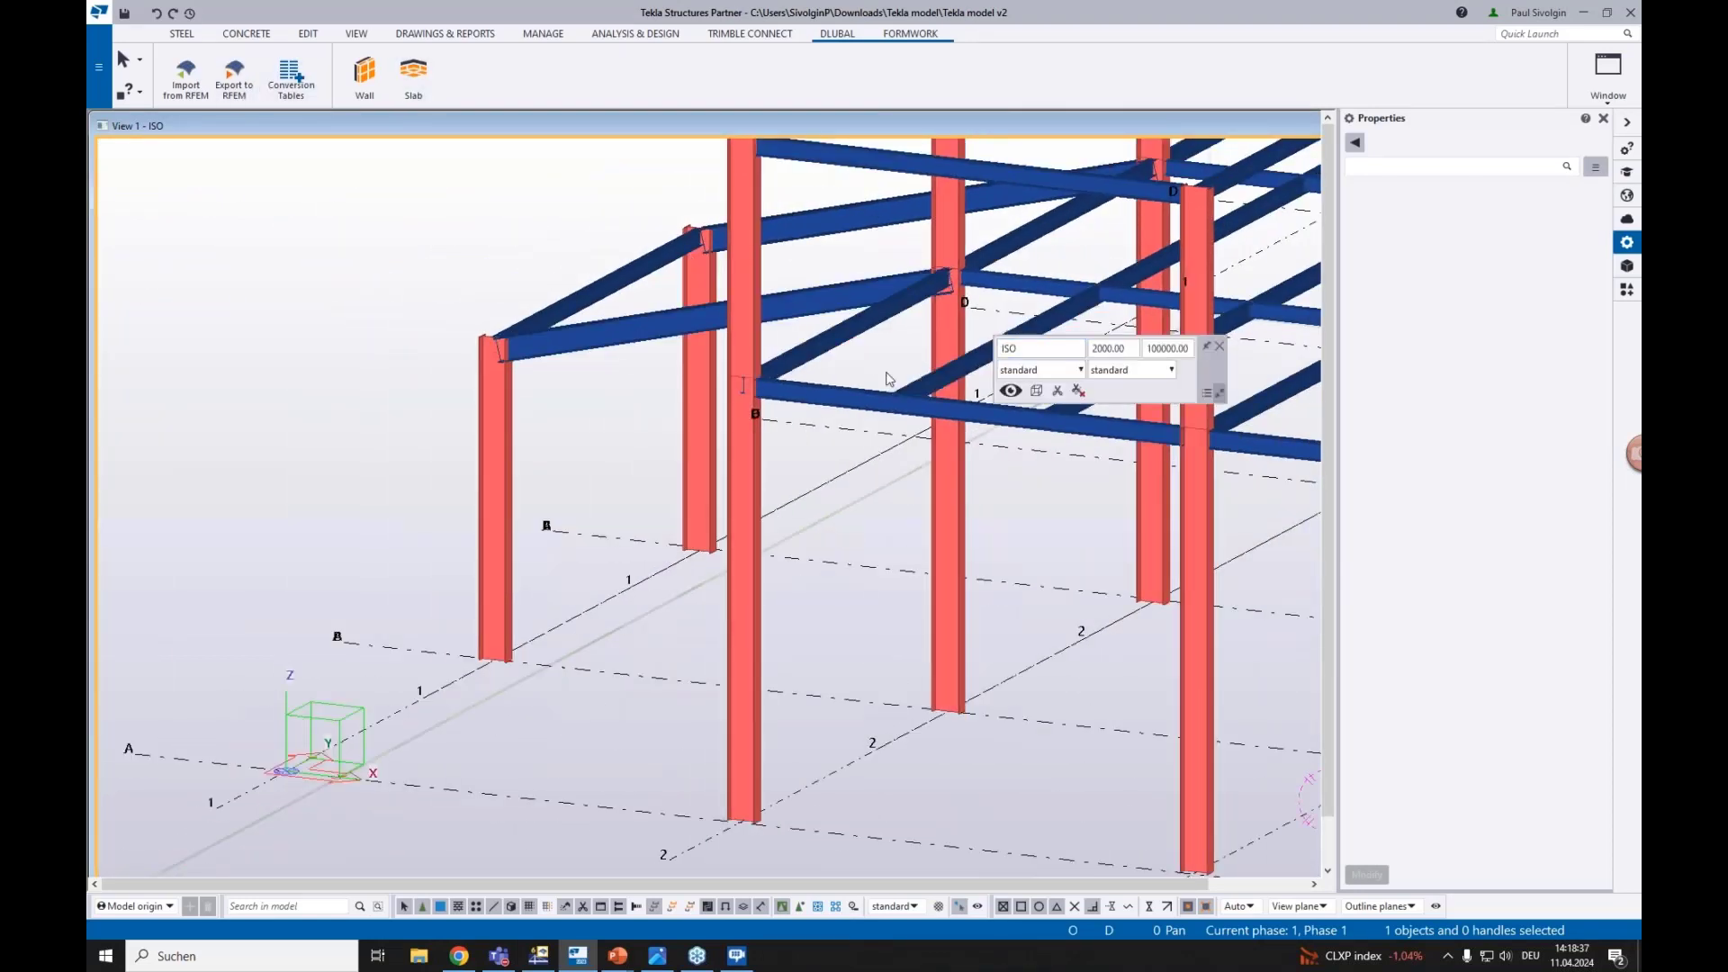
middle_drag(874, 377, 387, 517)
scroll(473, 481, down, 3)
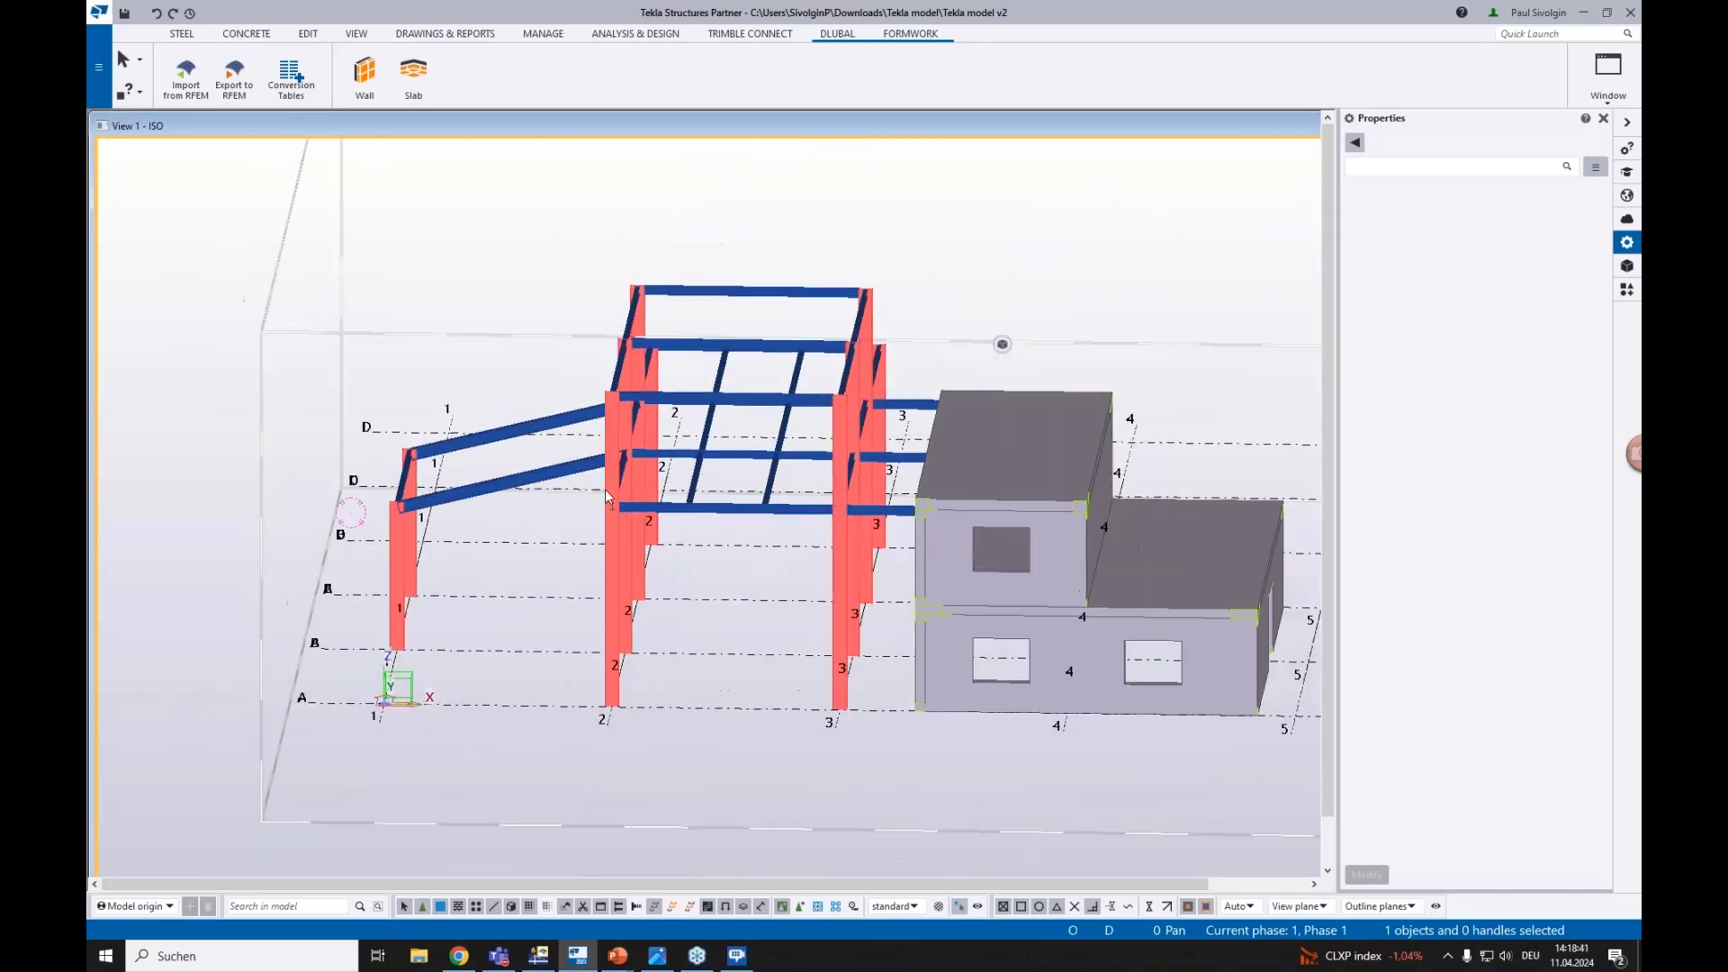
ctrl+middle_drag(608, 496, 722, 562)
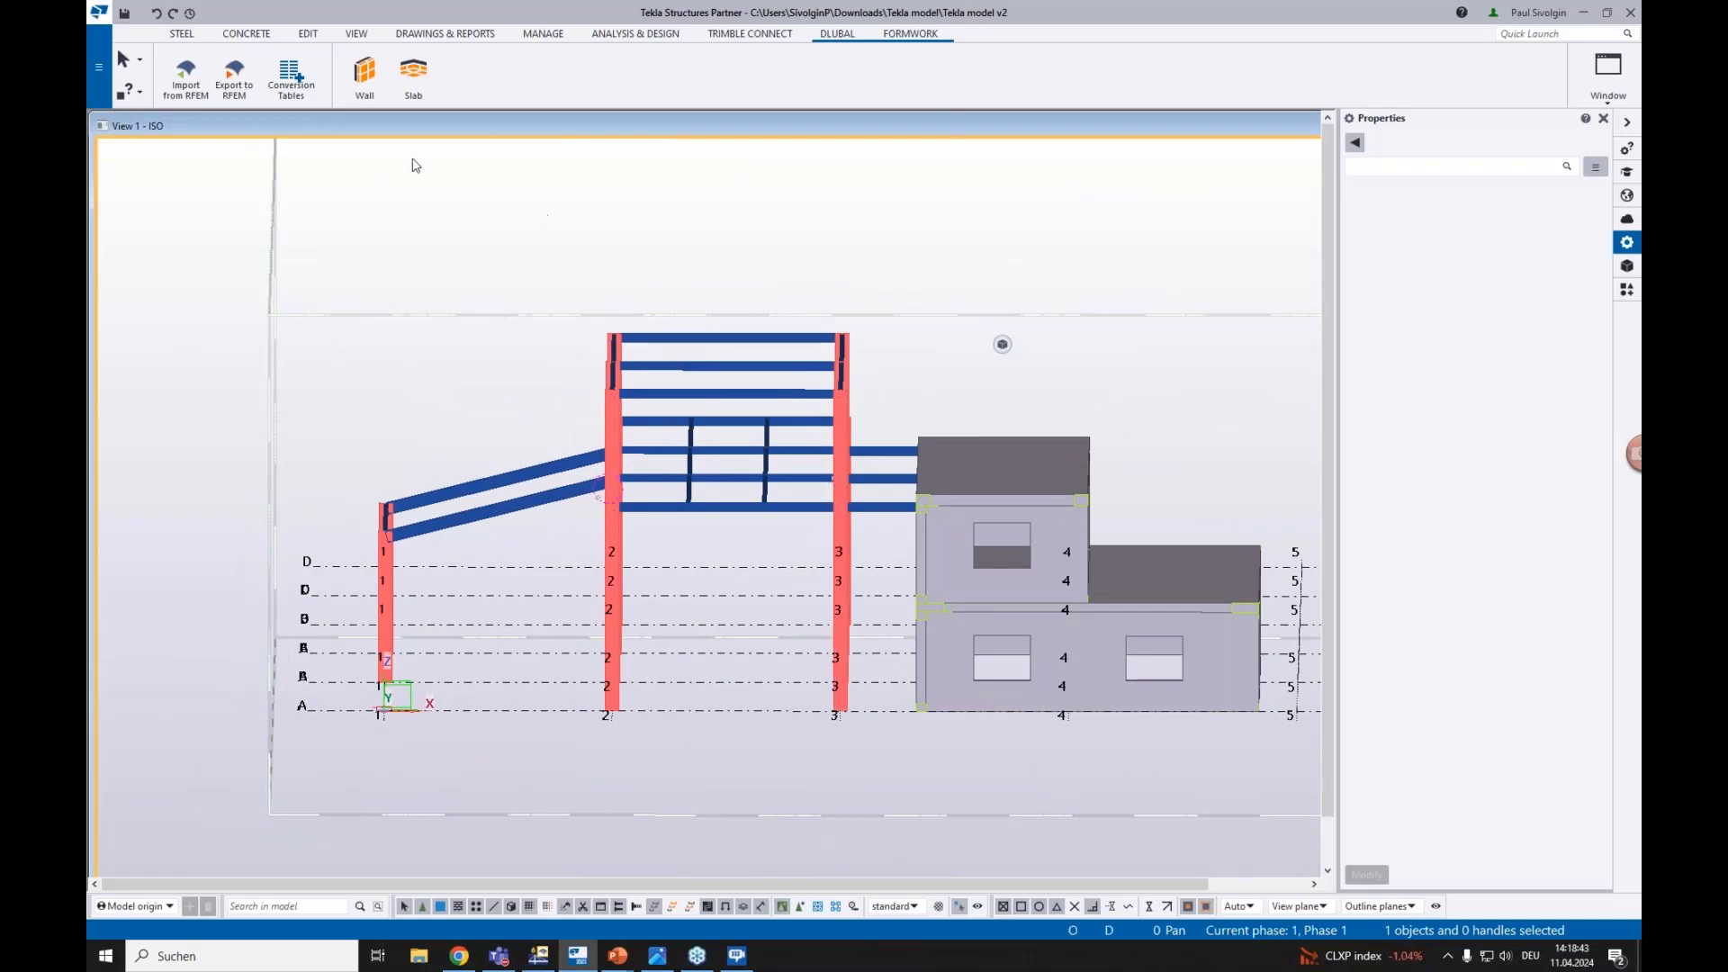
click(638, 37)
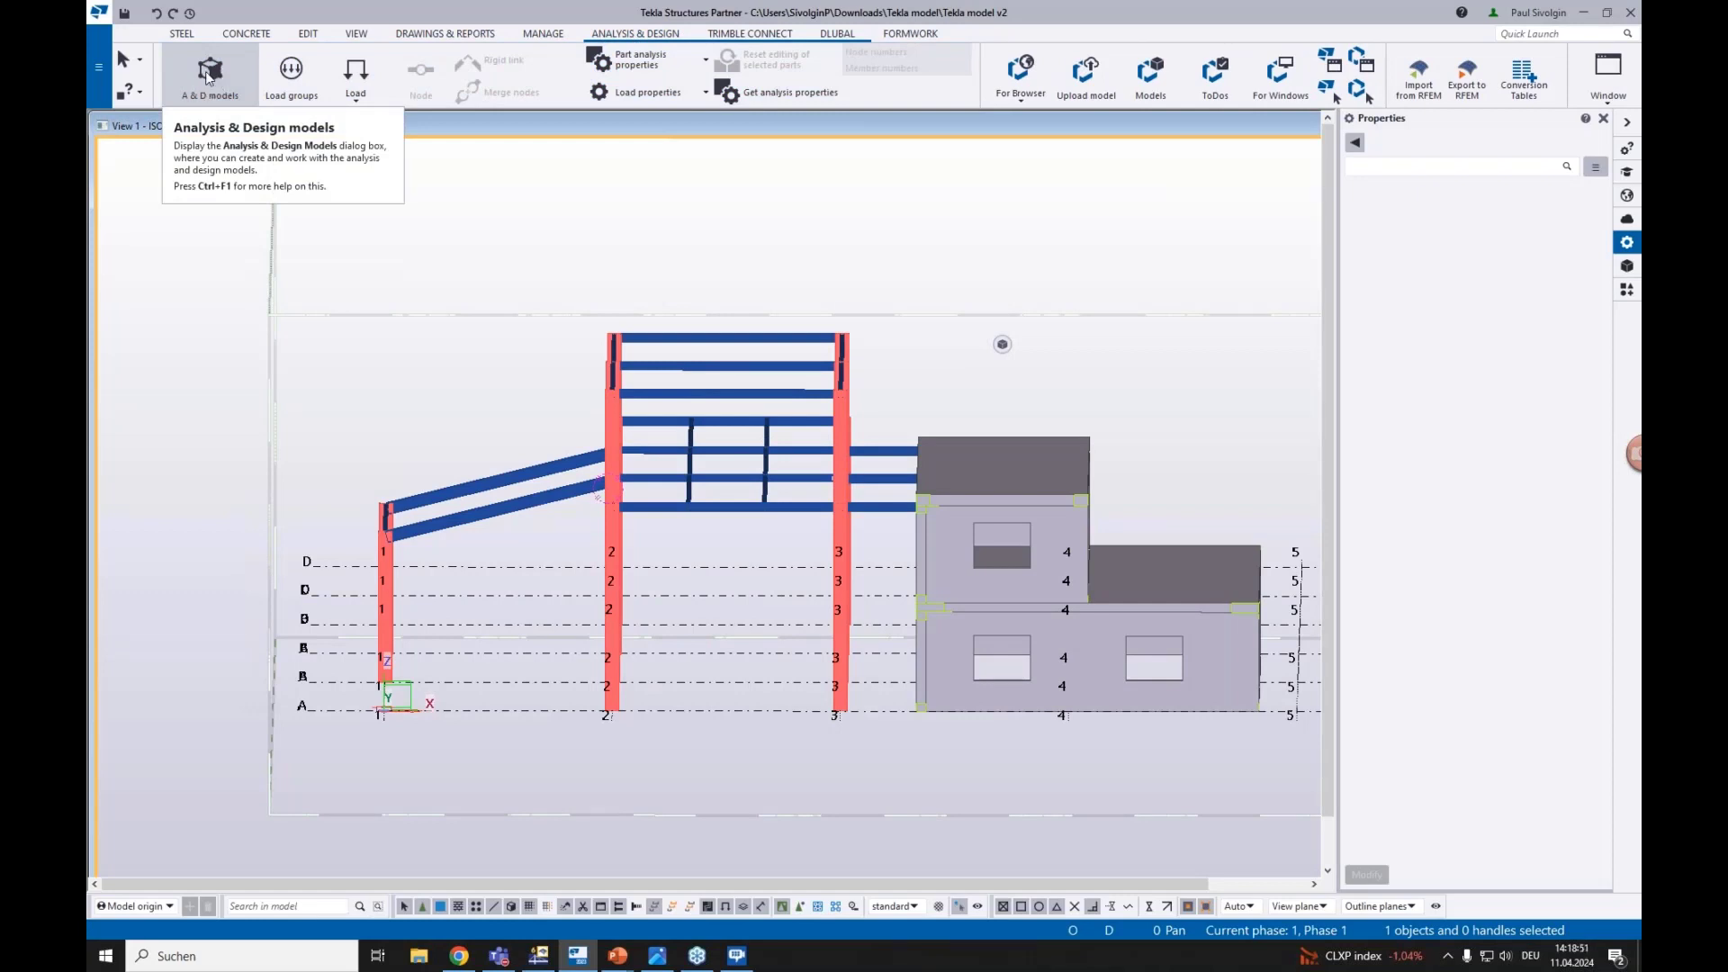
click(208, 77)
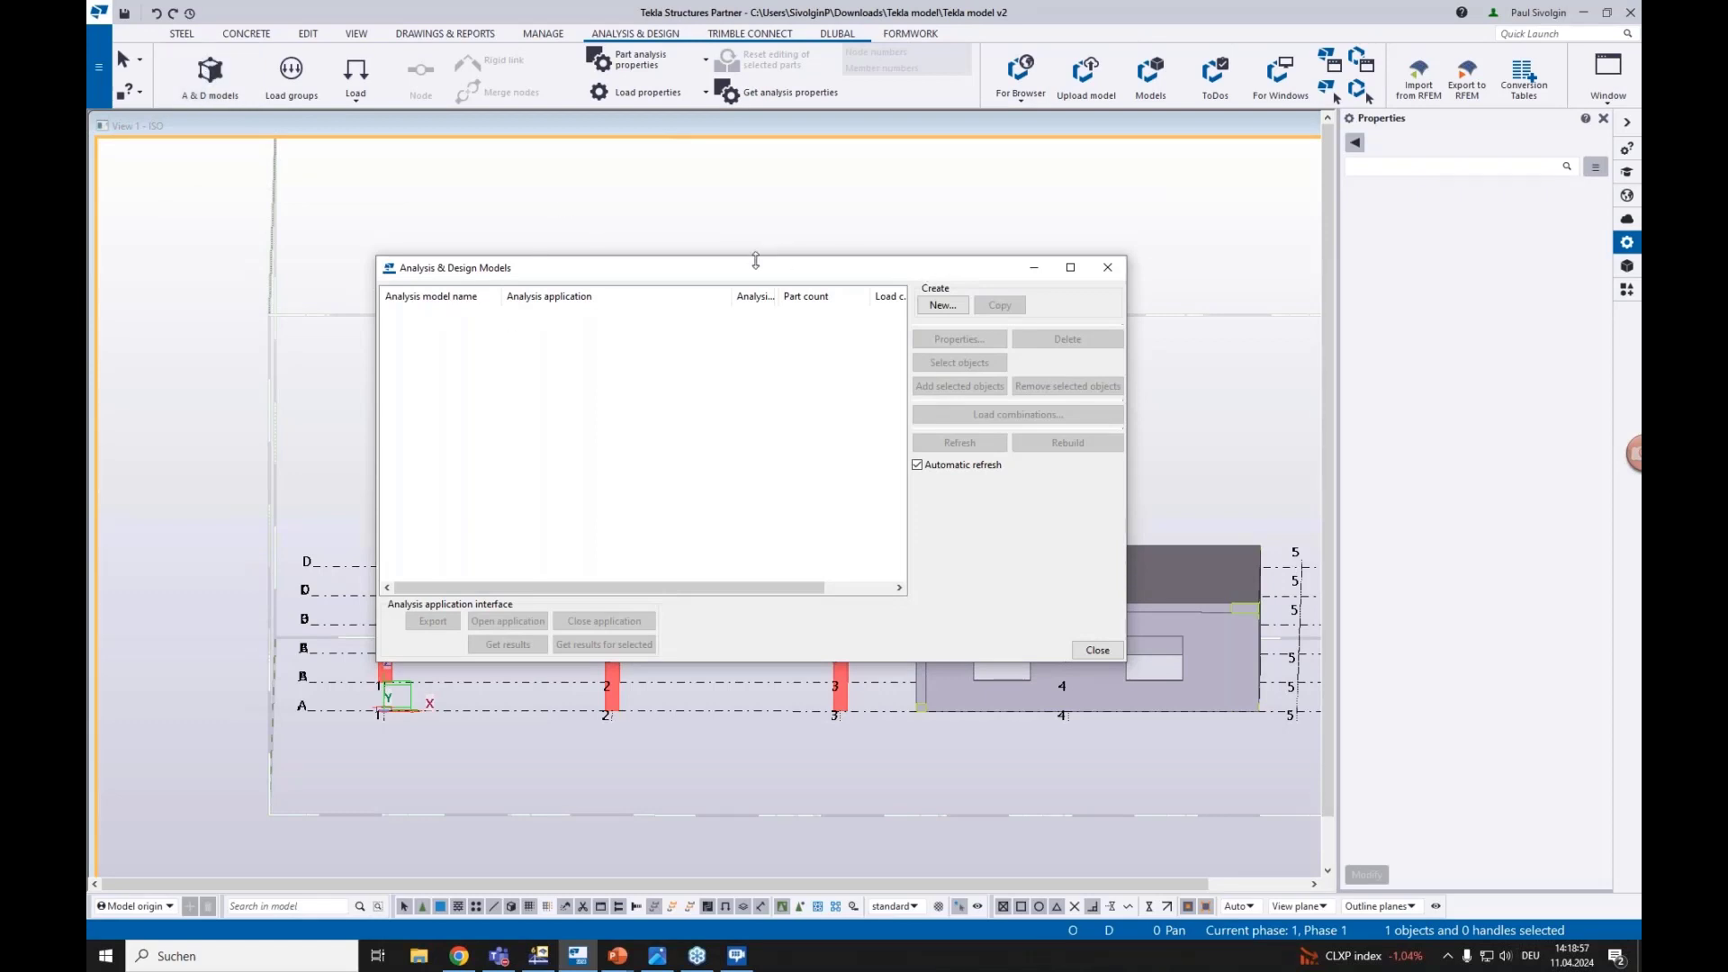
drag(745, 273, 836, 261)
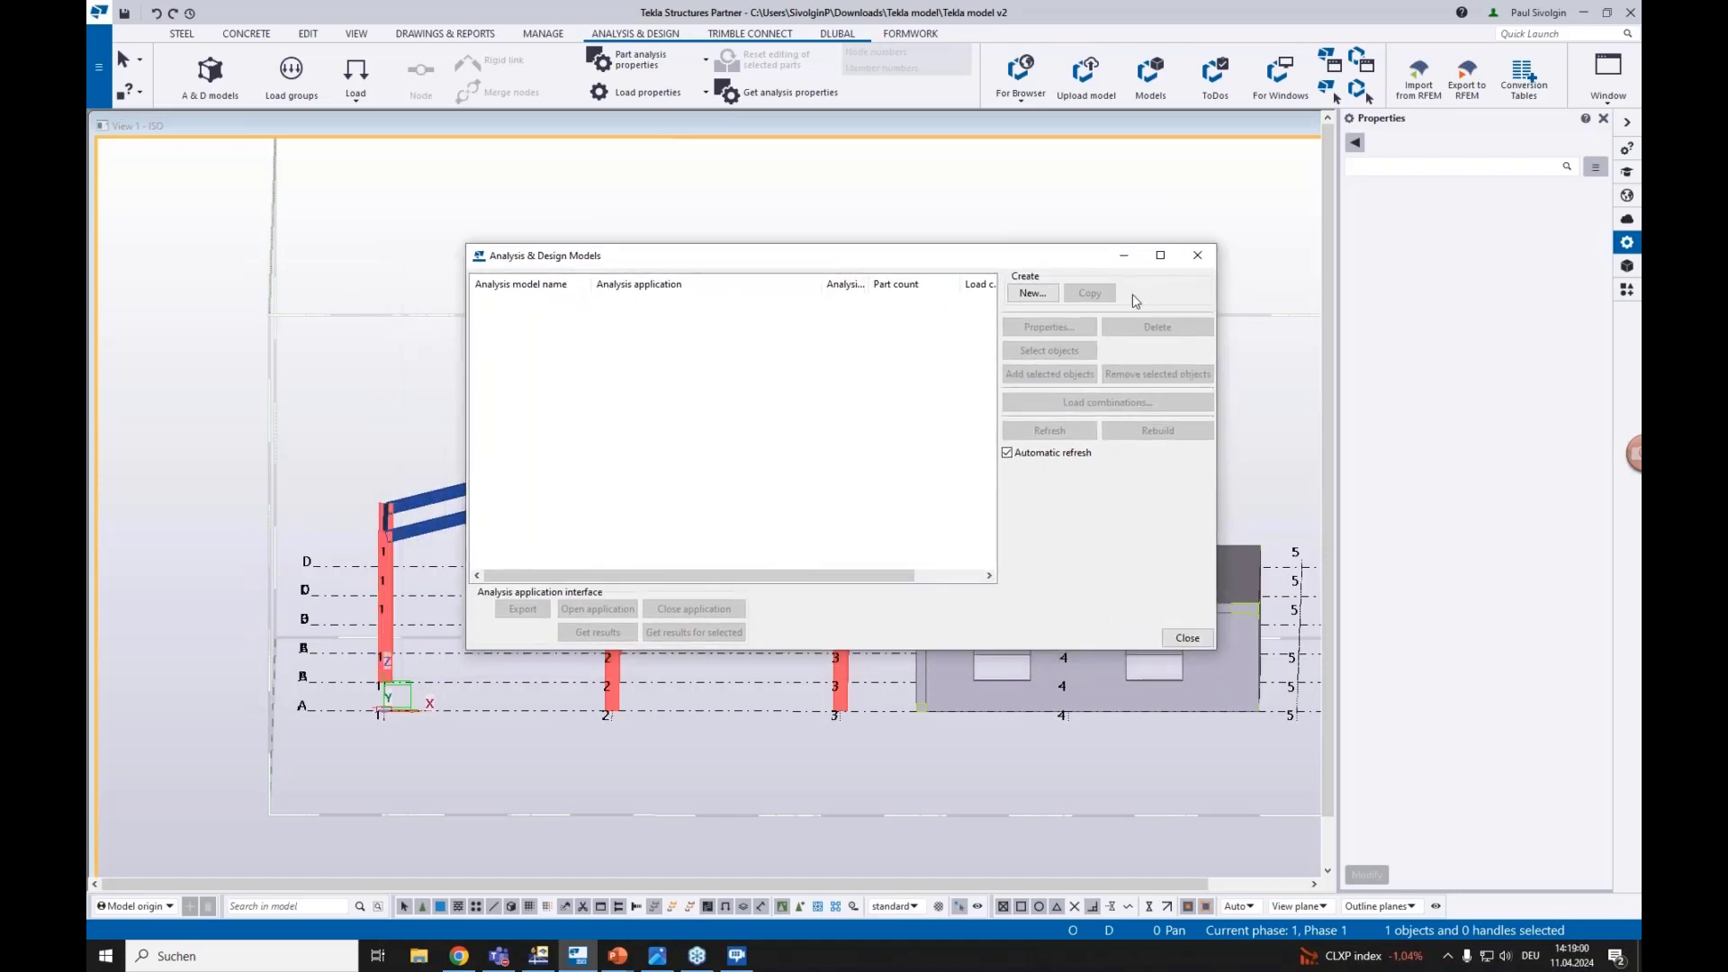
Create an analysis model named Steel with the analysis application left blank and rigid links enabled
click(1032, 293)
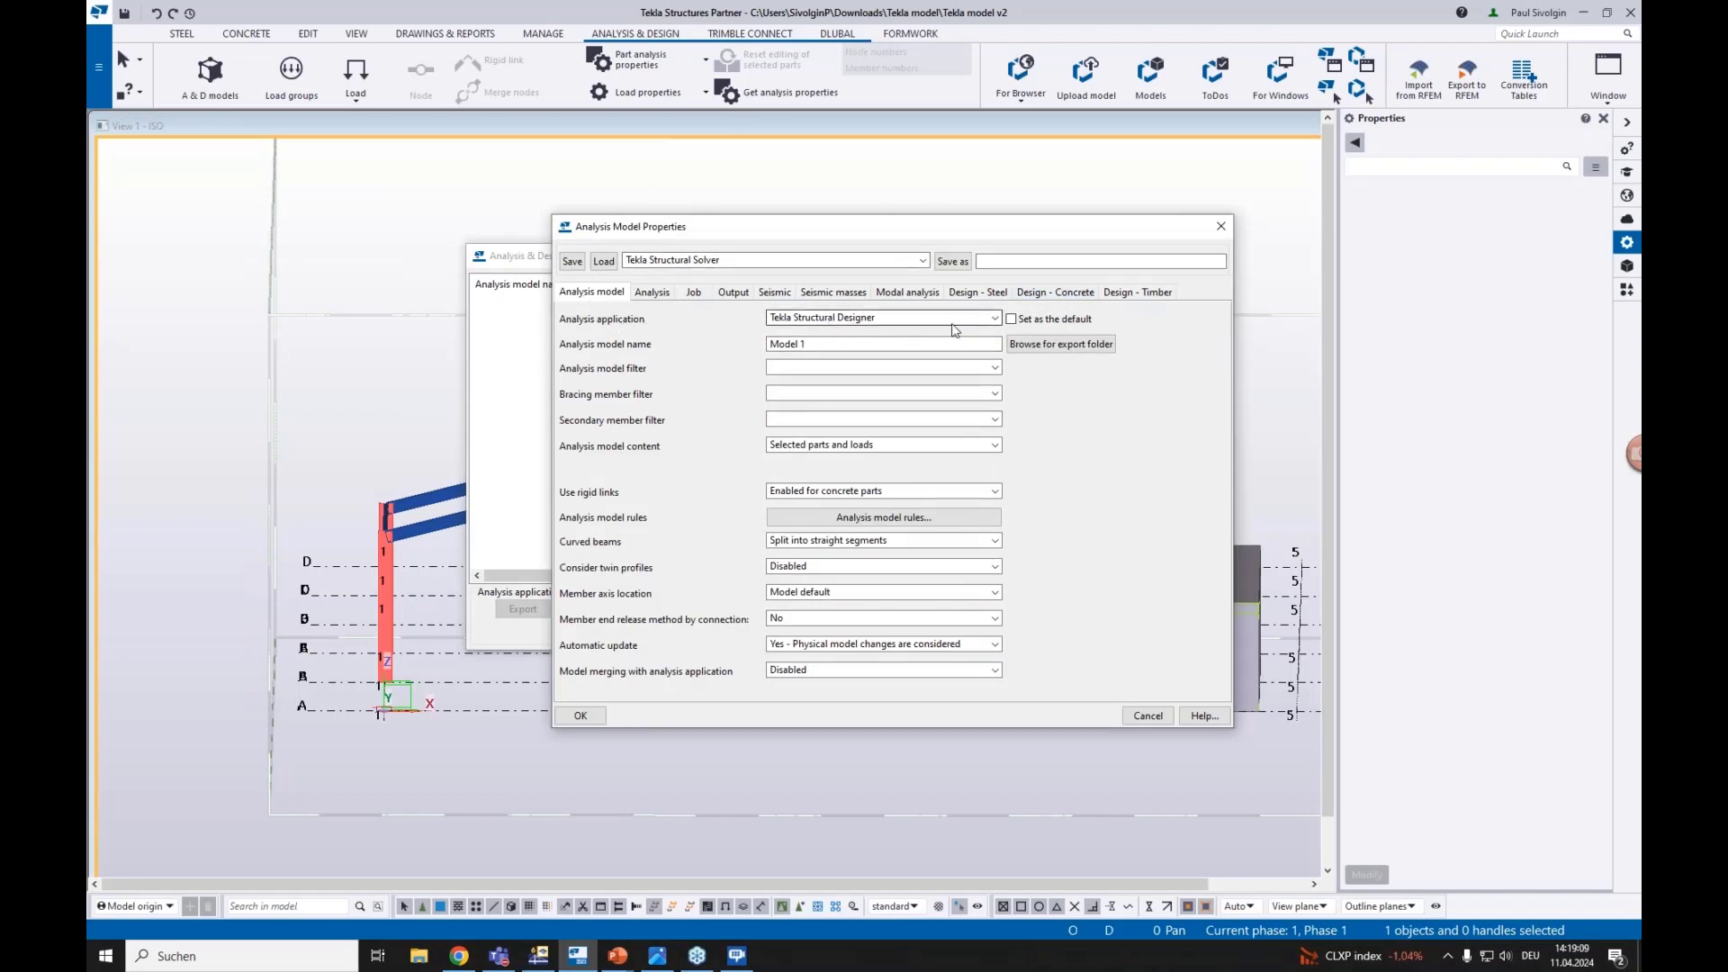
click(815, 317)
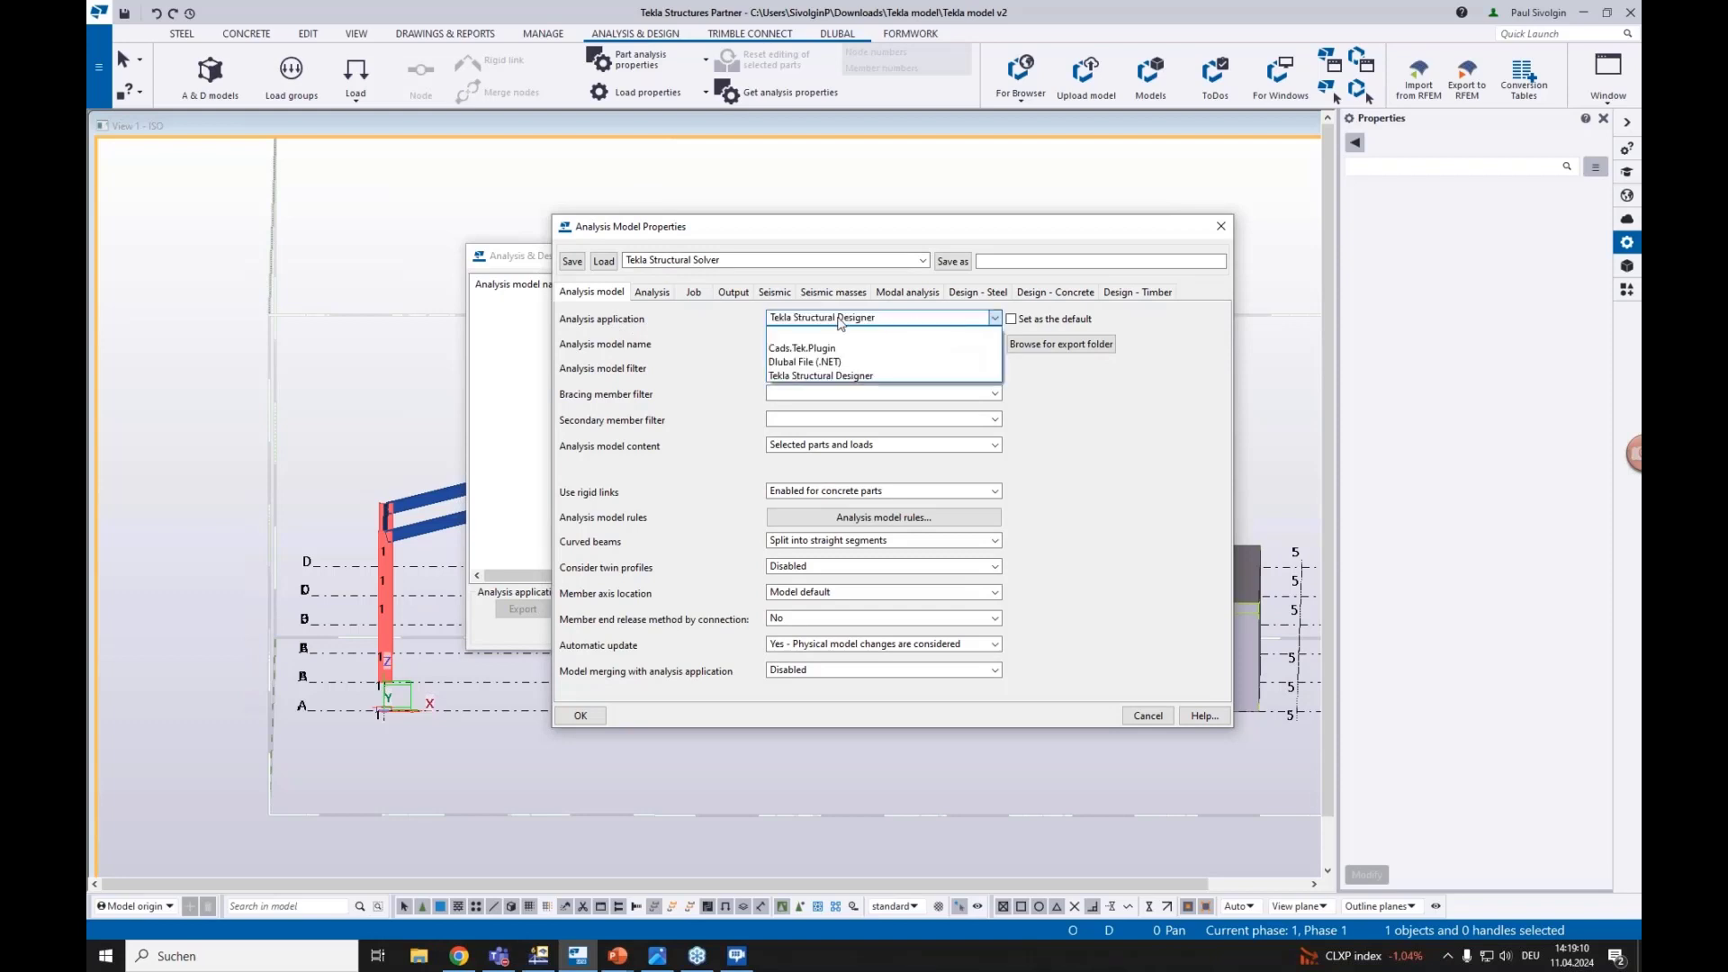
click(811, 362)
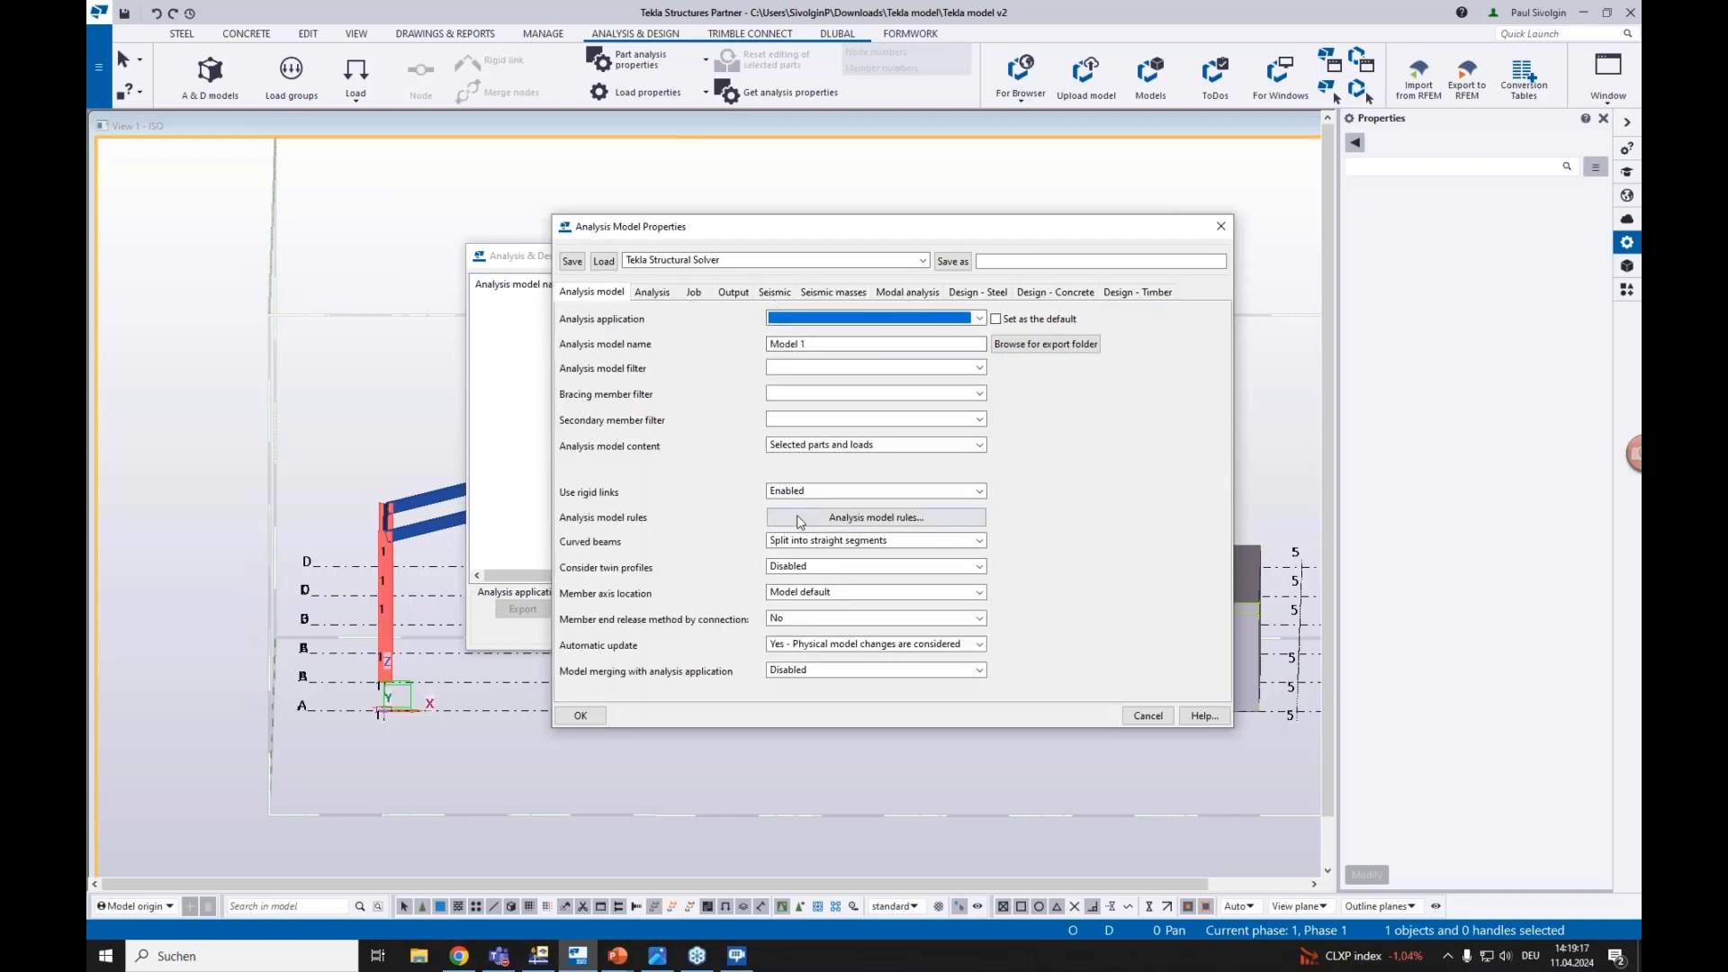
key(Tab)
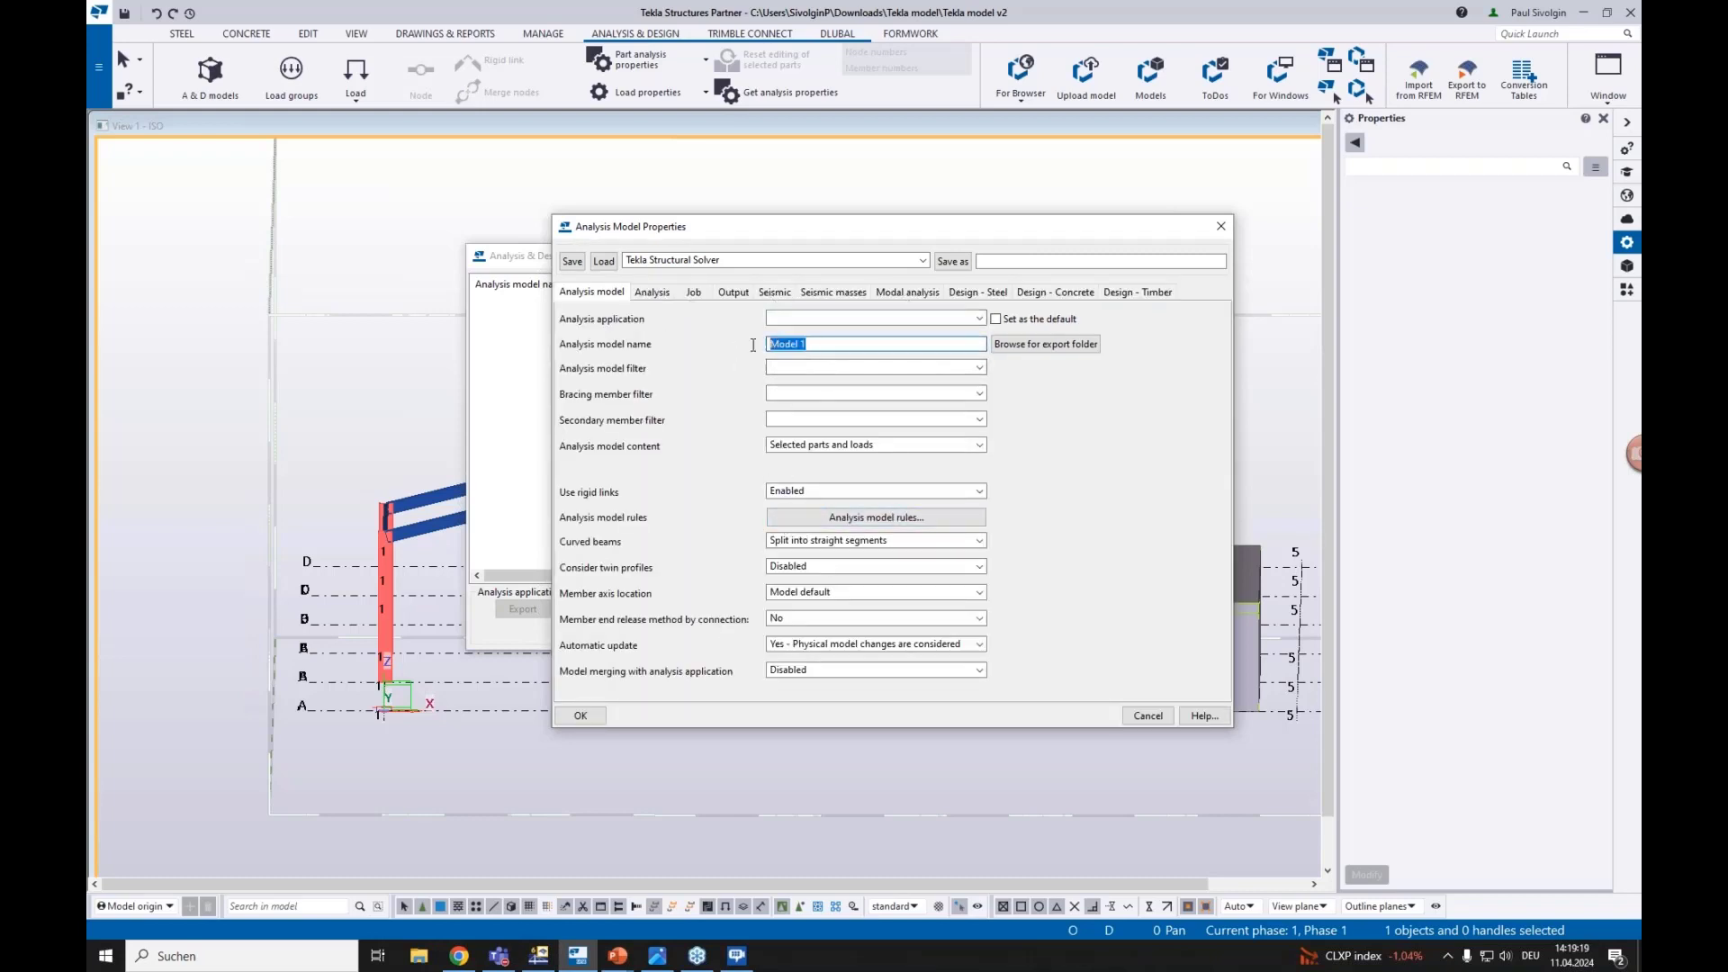
text(Steel)
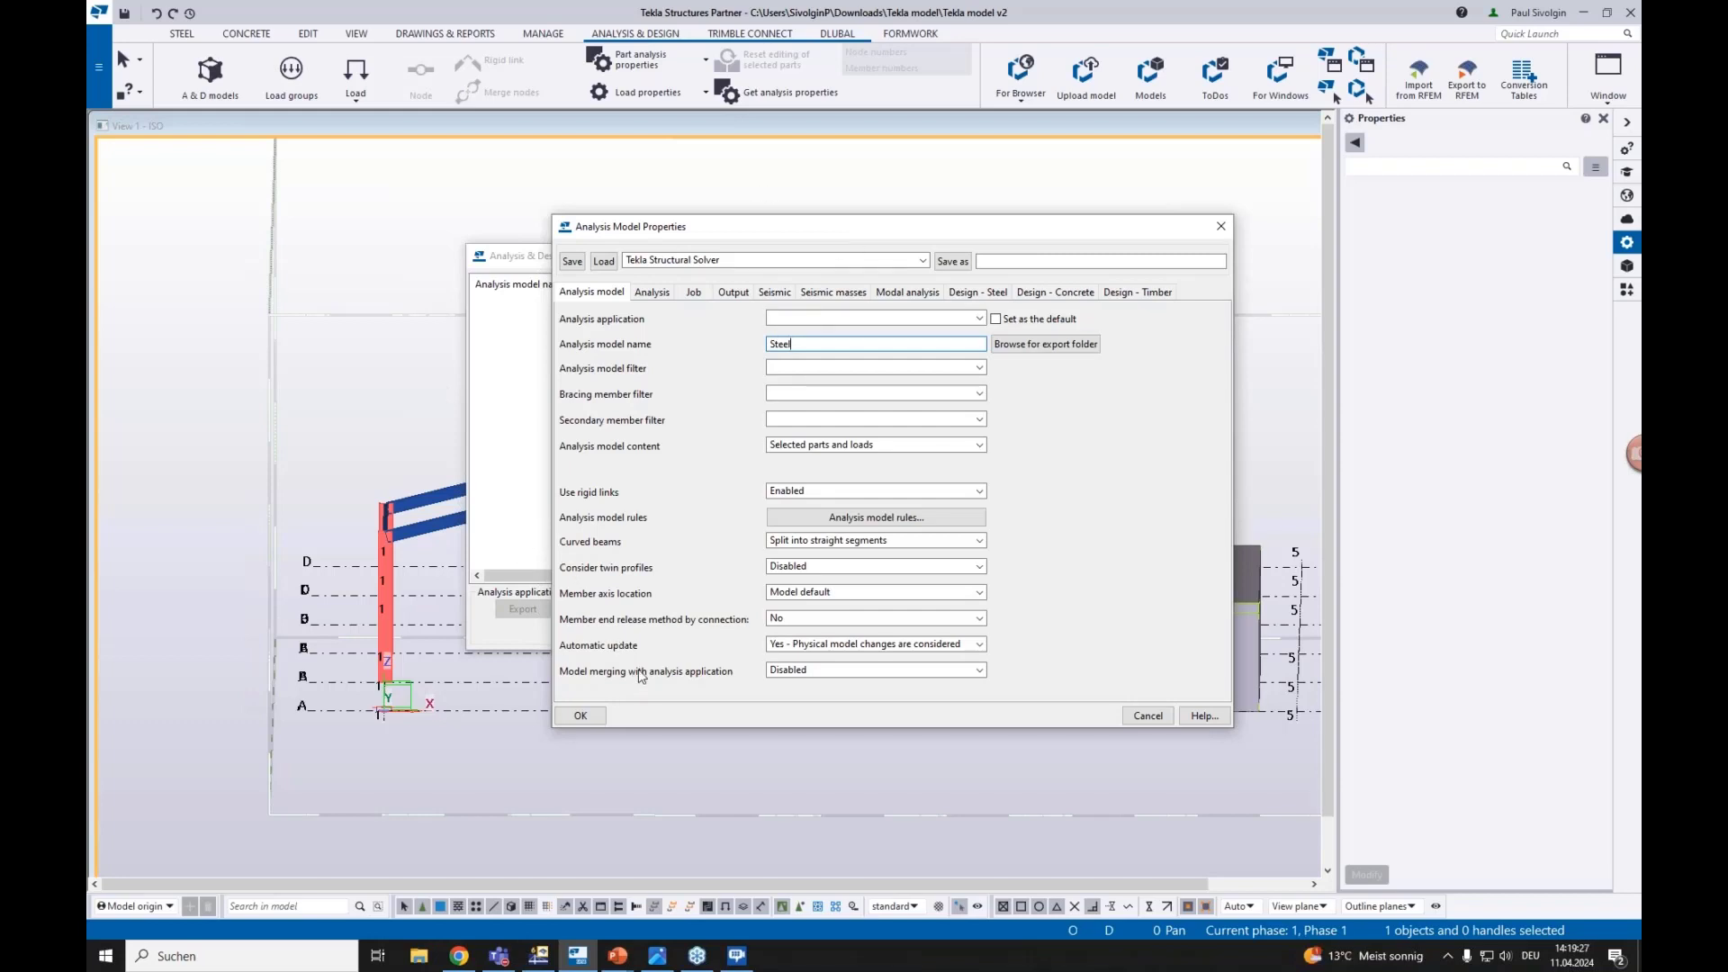
click(587, 717)
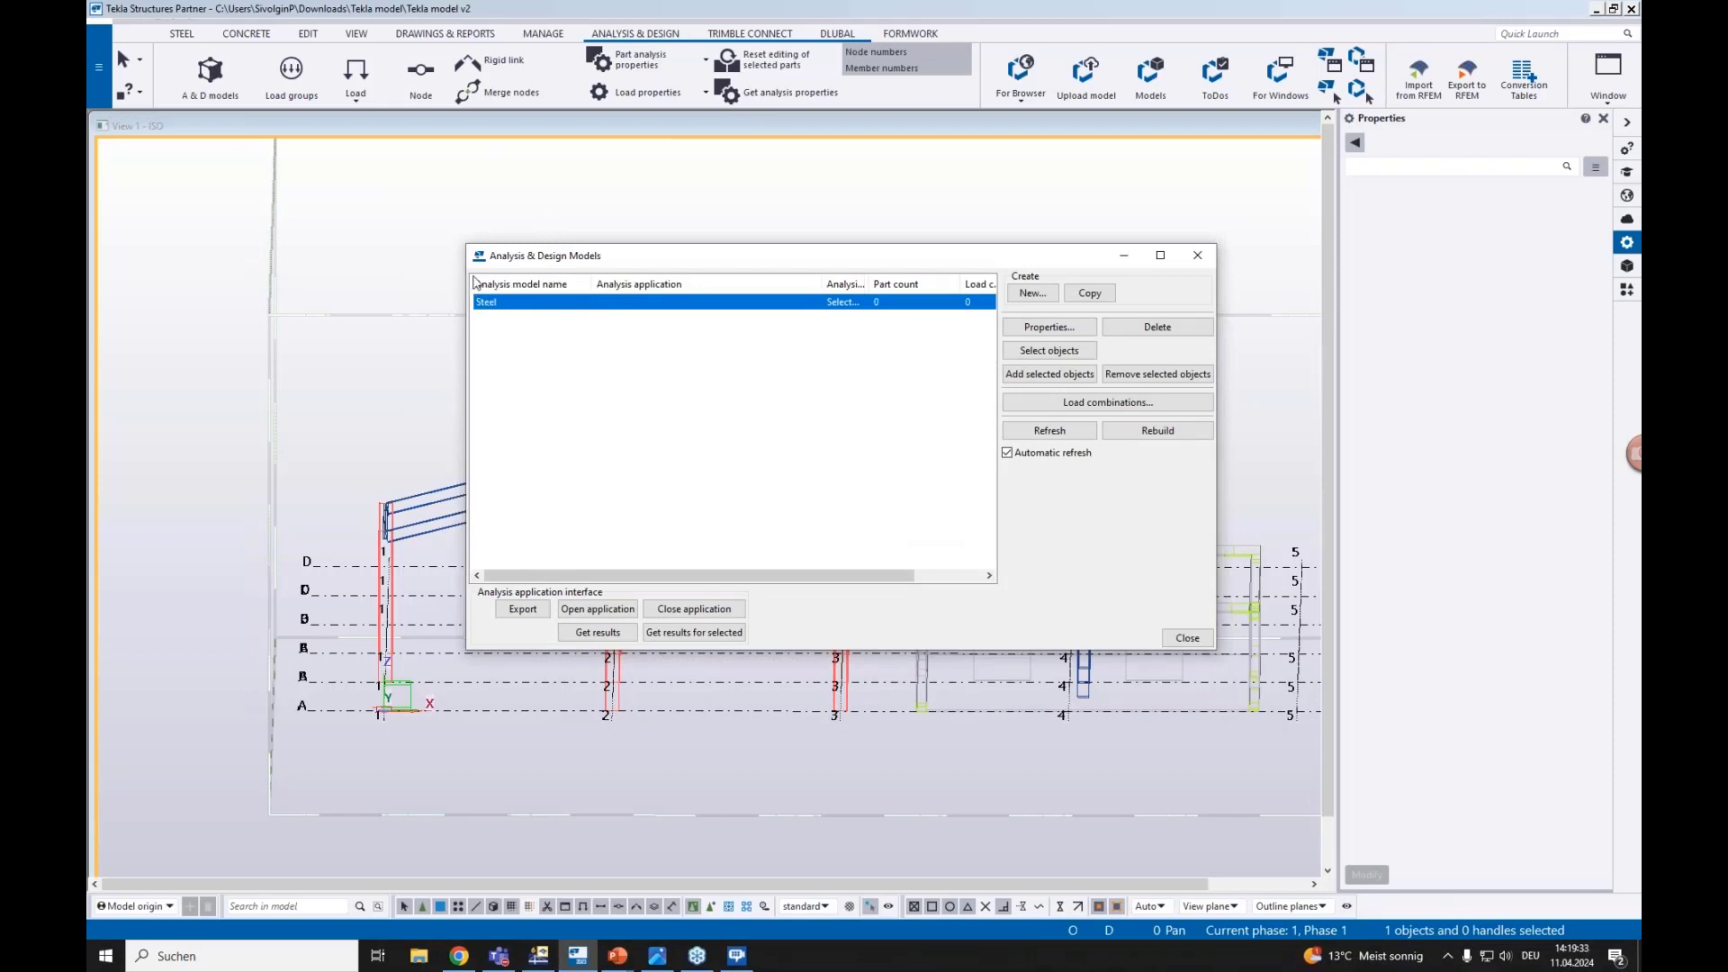
Try an area selection of the steel frame's beams and columns with the dialog moved aside
drag(621, 258, 725, 264)
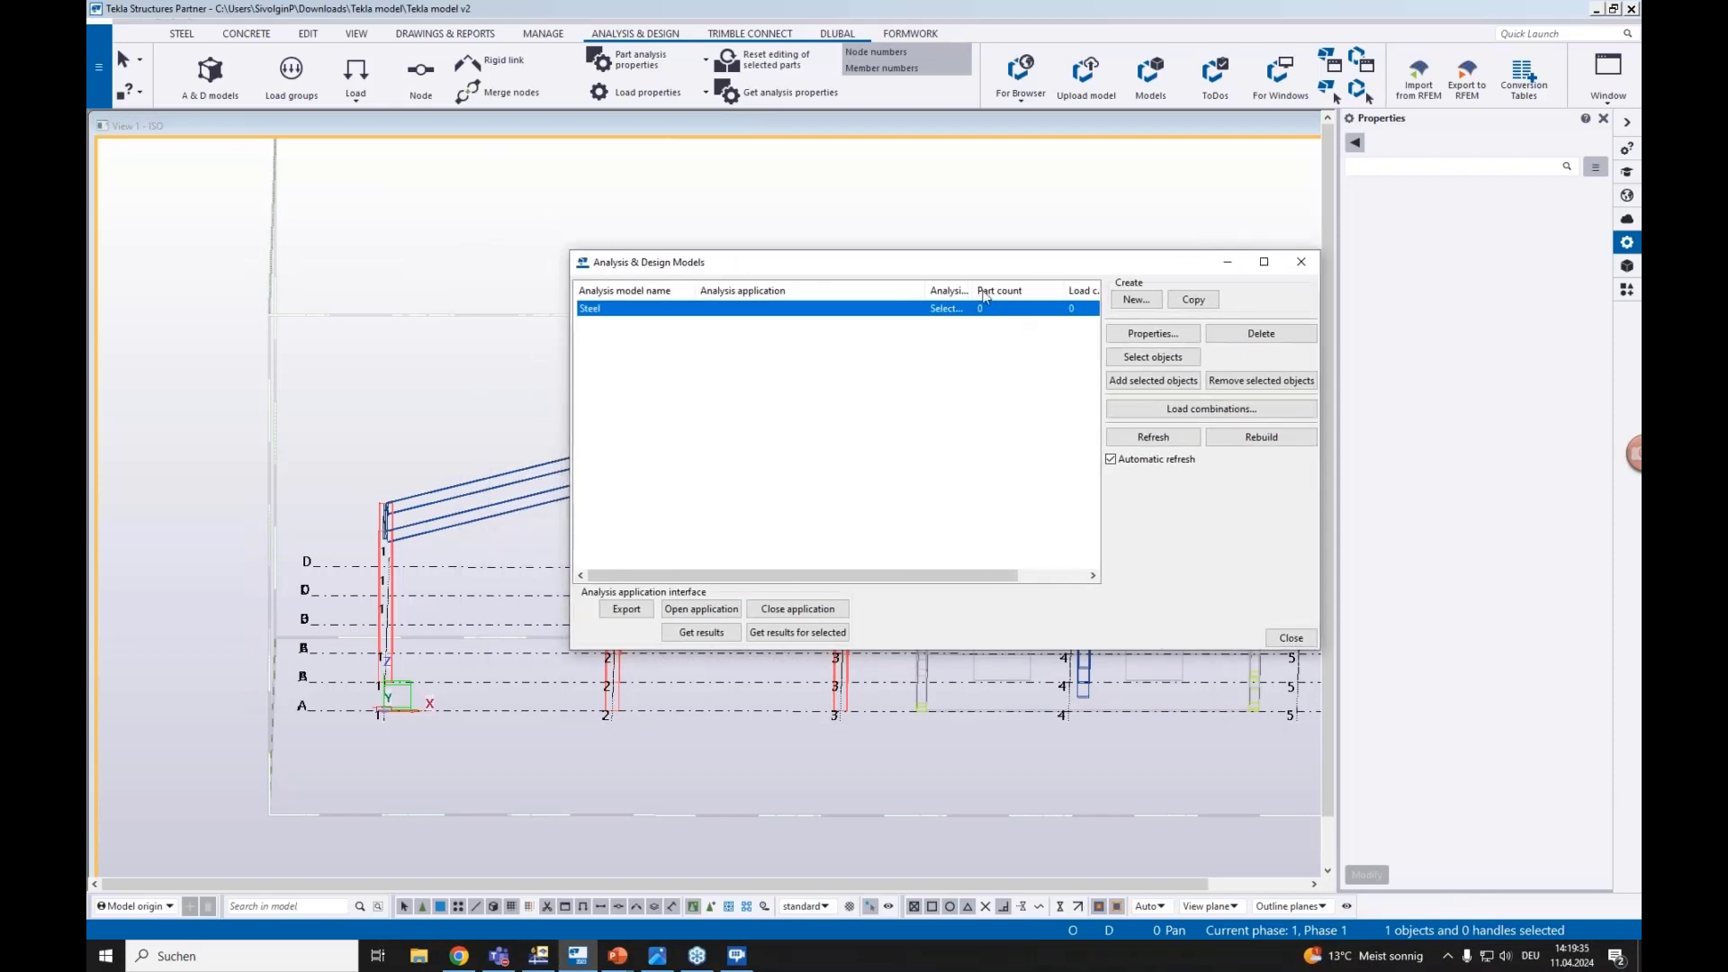
drag(906, 271, 828, 272)
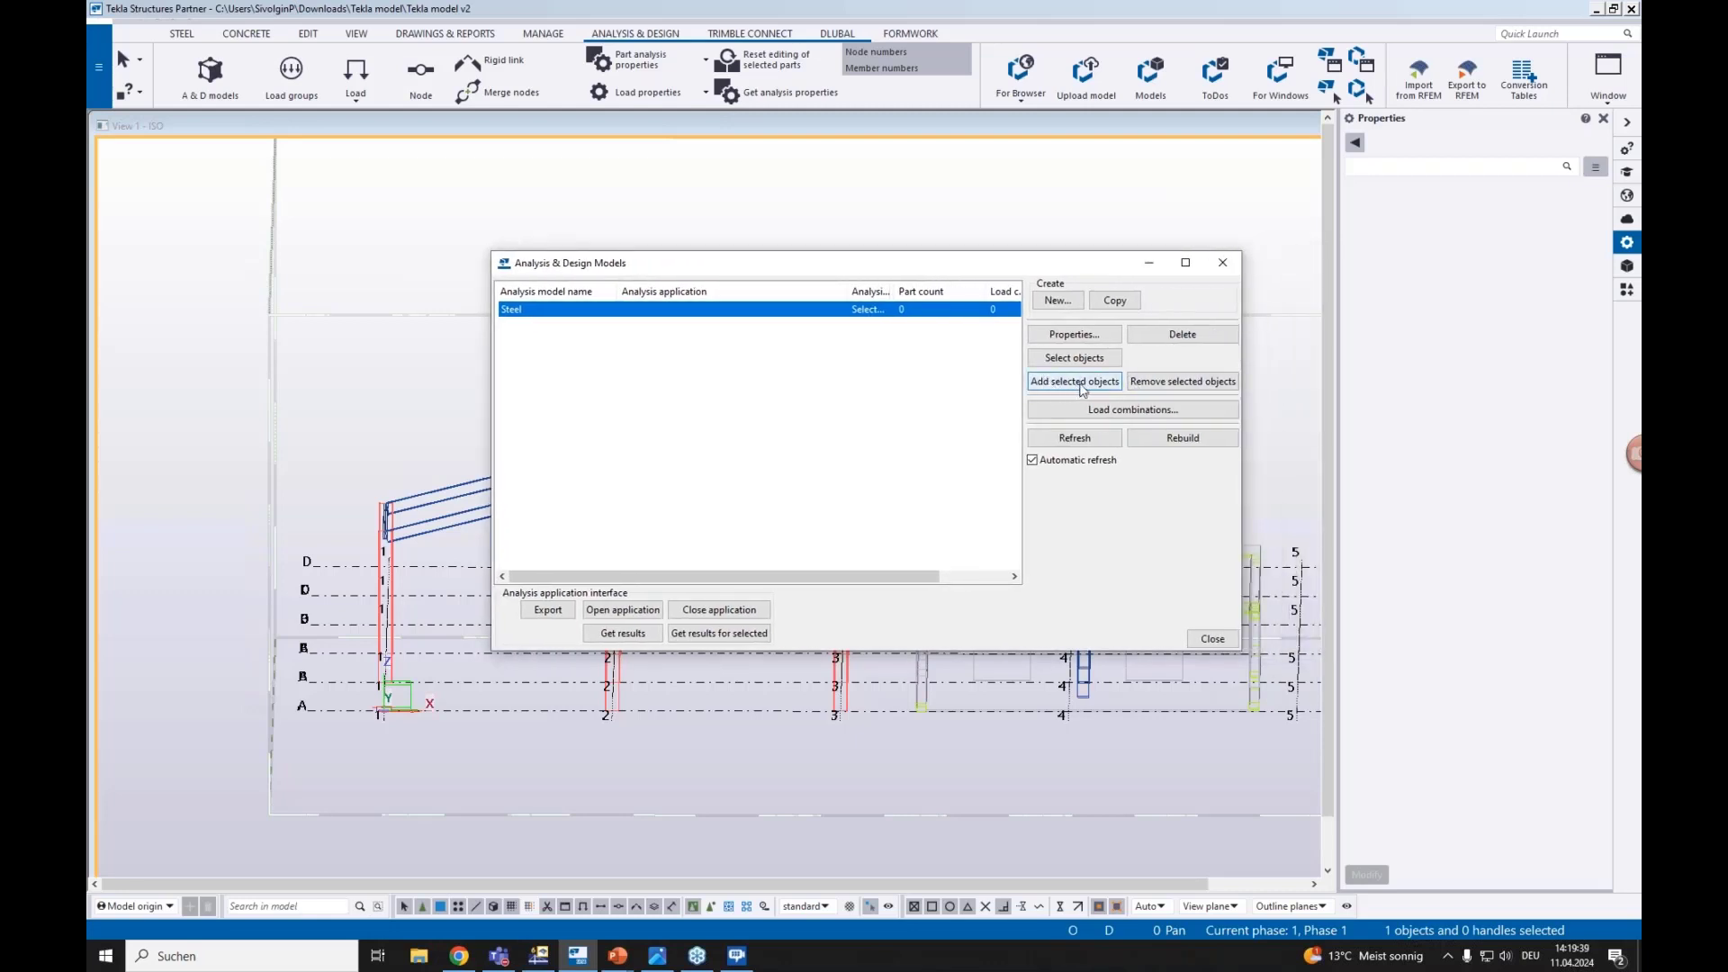
drag(1119, 270, 1591, 507)
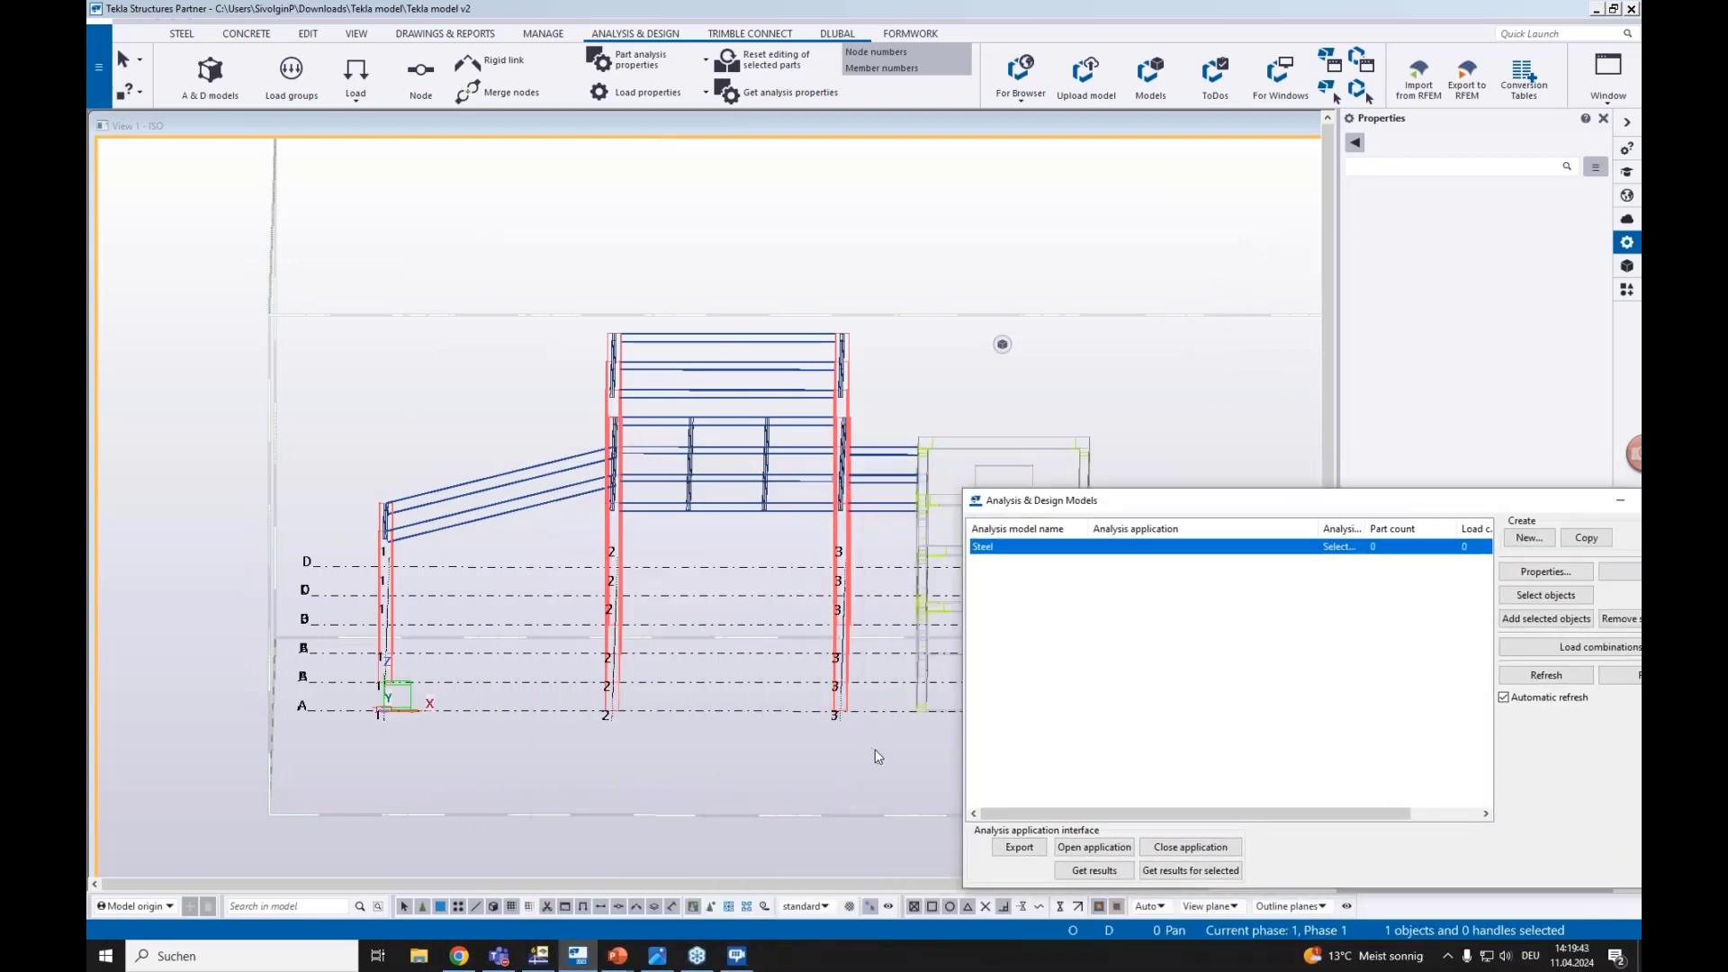
drag(878, 756, 369, 308)
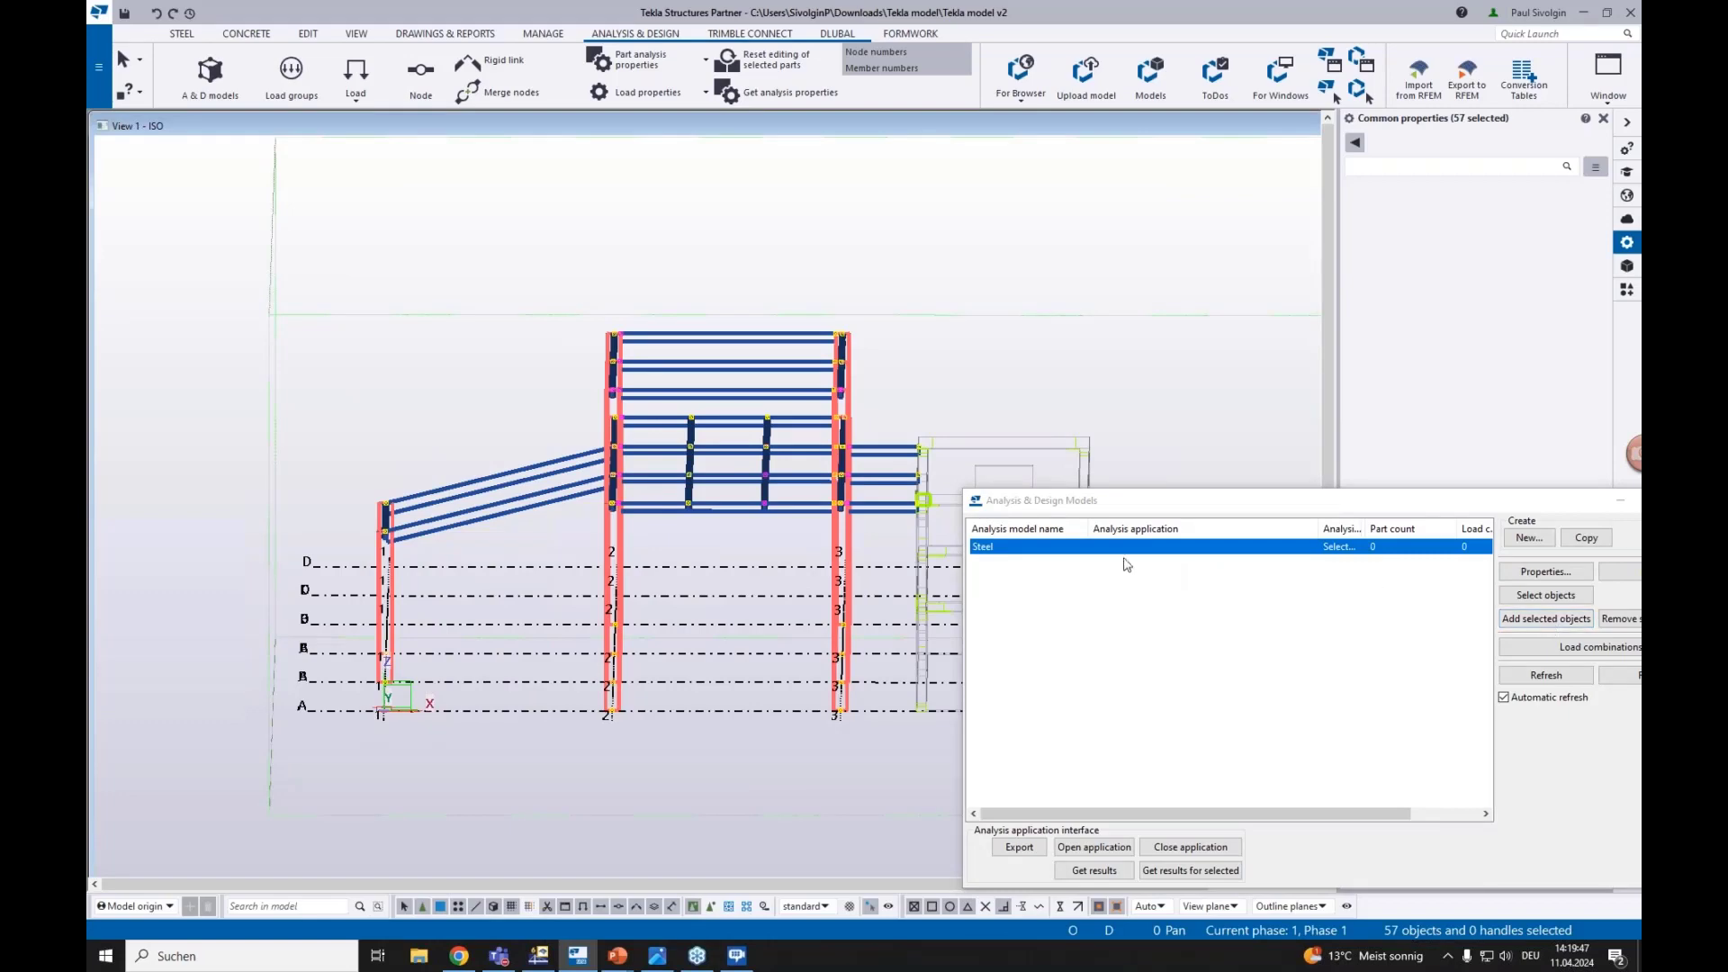
scroll(779, 585, up, 3)
click(782, 583)
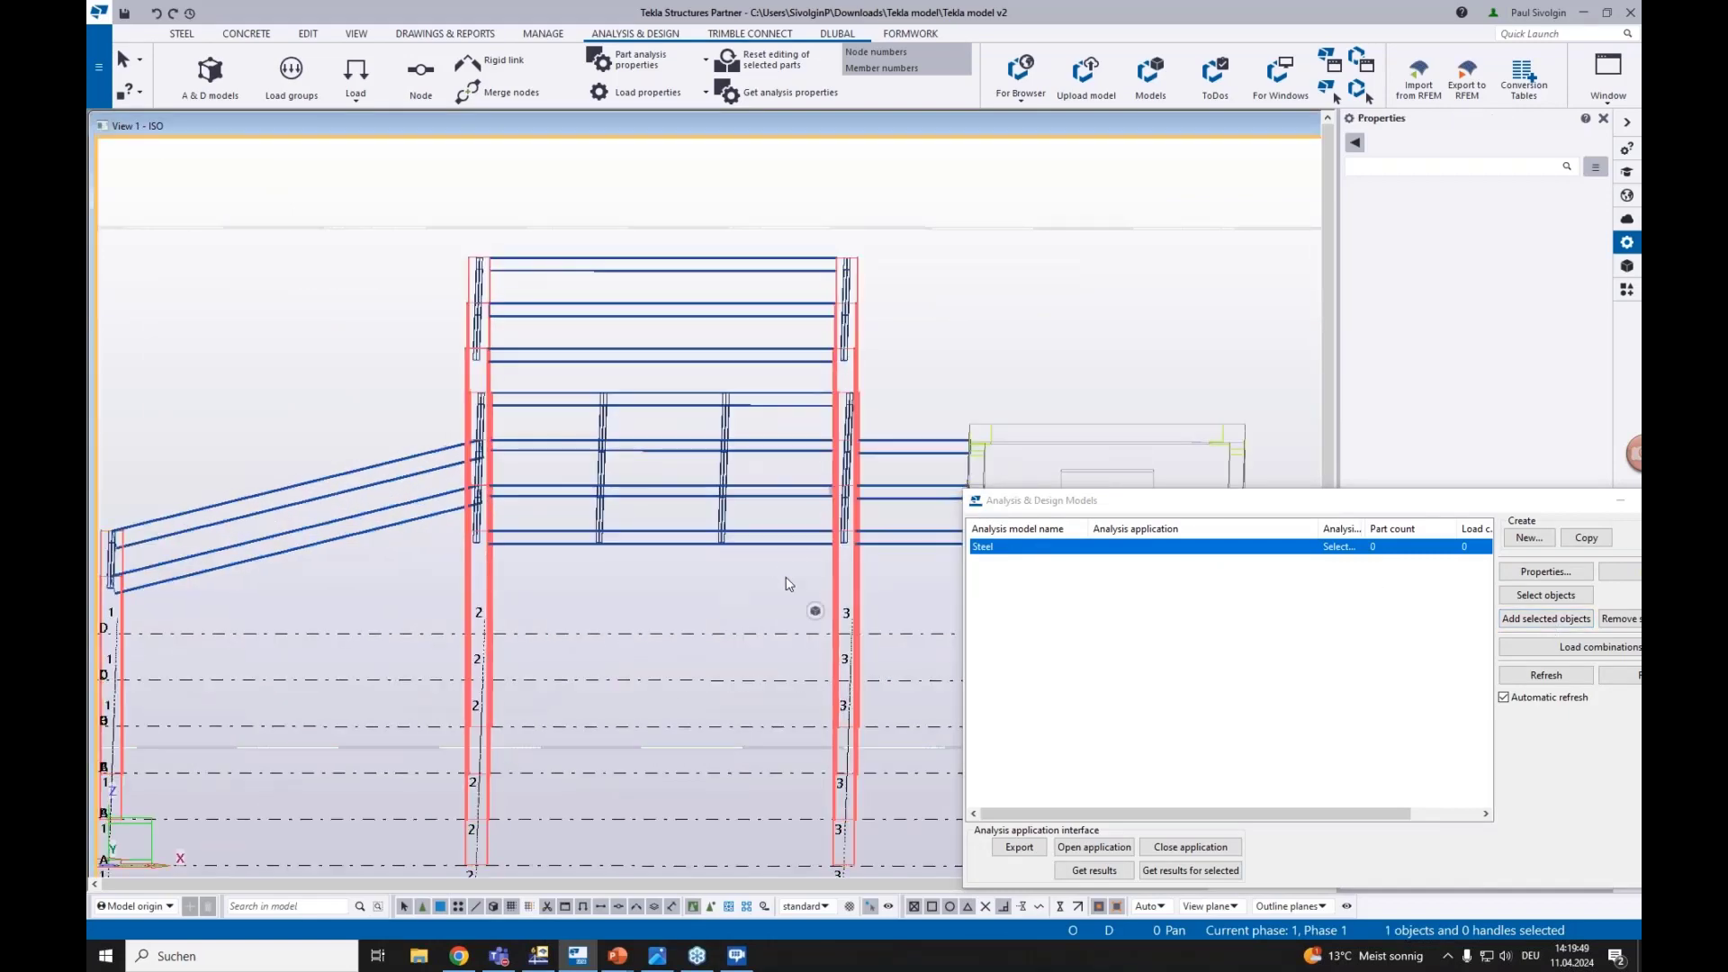
Minimise the Analysis & Design Models dialog and examine the bolted clip angle connection at the beam-to-column joint beside grid 4
ctrl+middle_drag(784, 584, 605, 471)
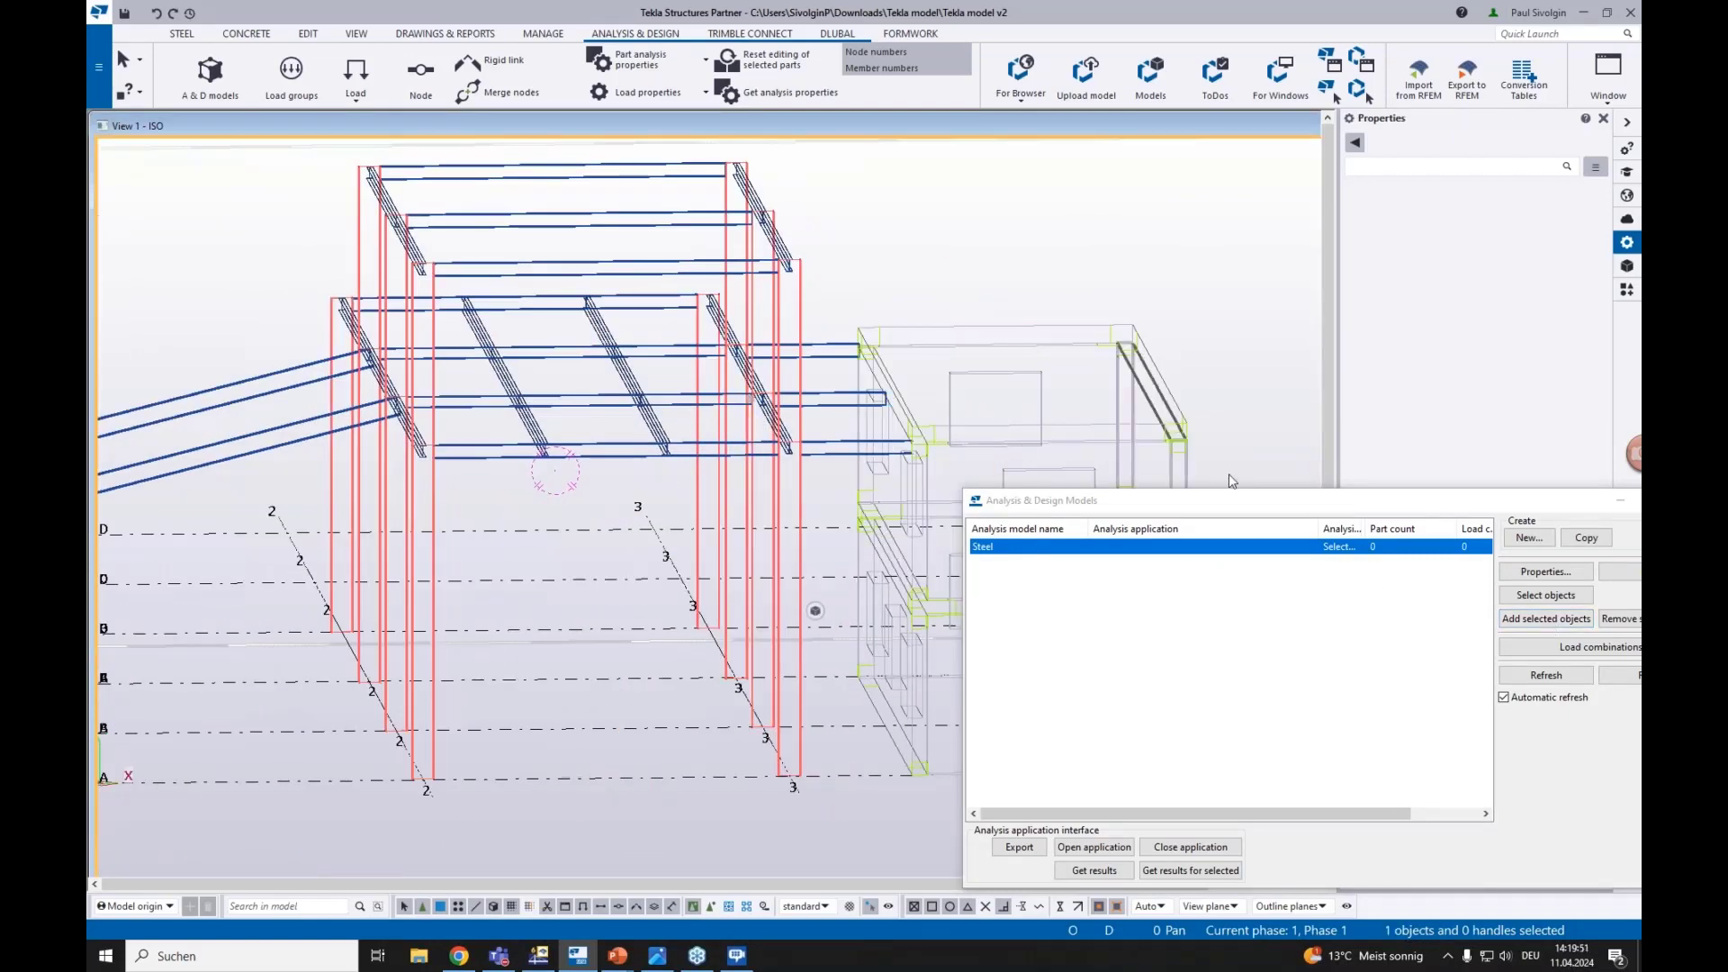
drag(1335, 503, 1039, 432)
click(1326, 431)
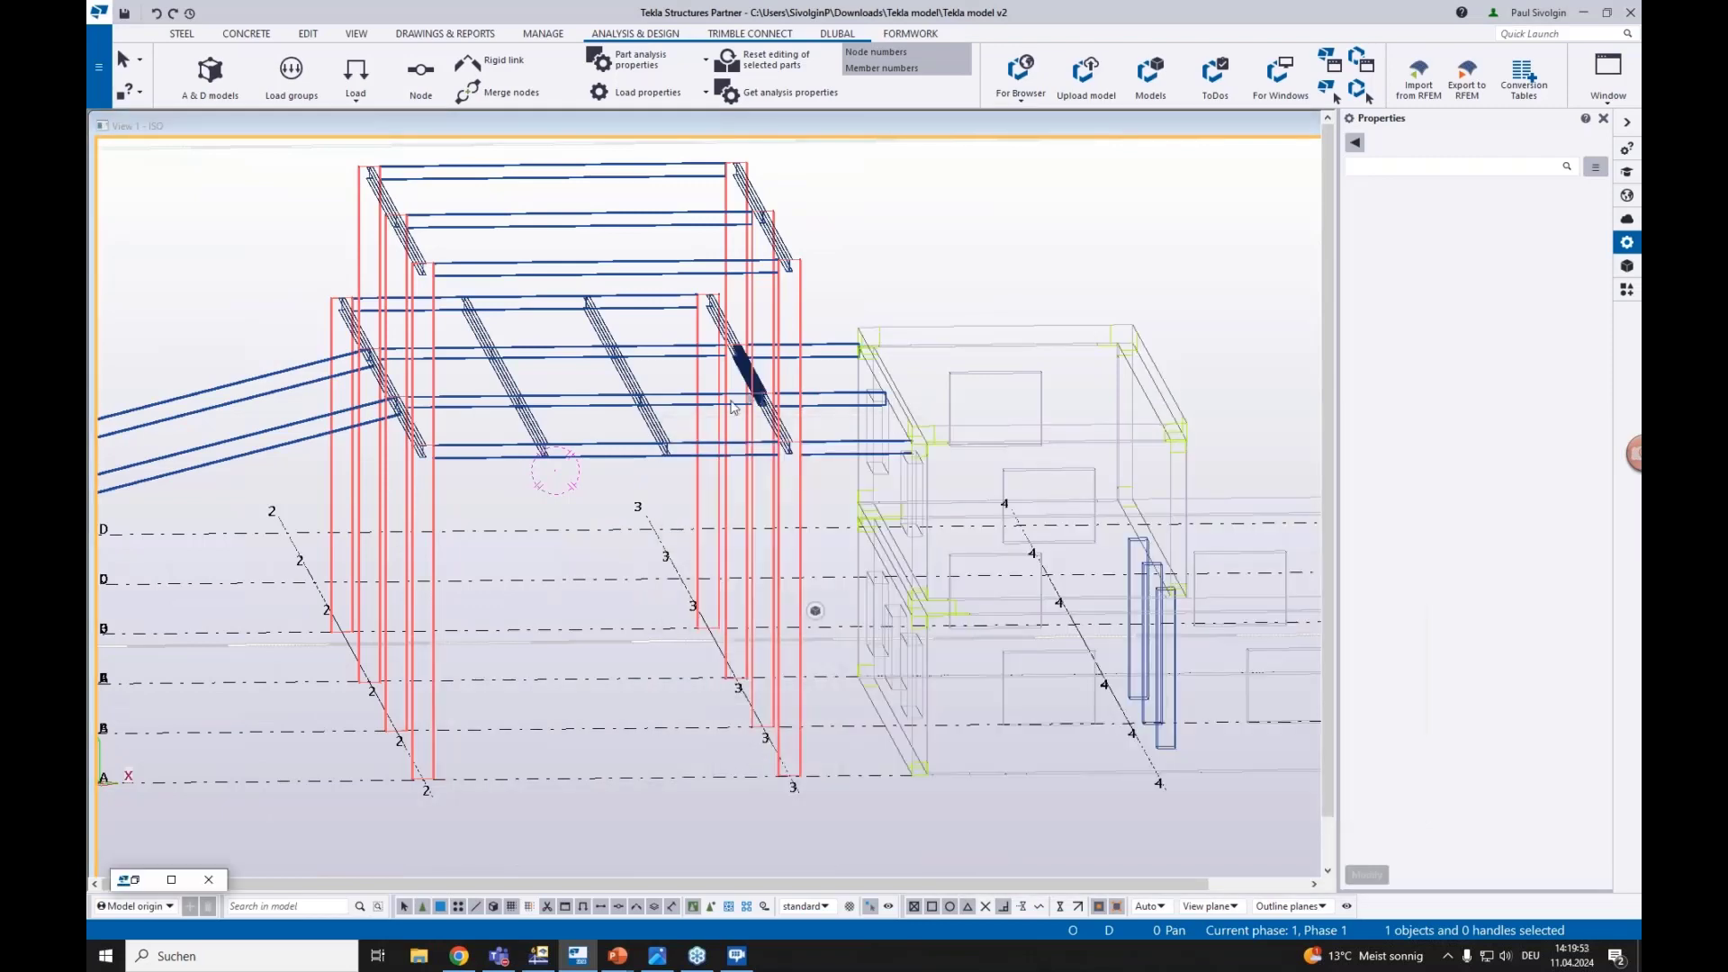
scroll(650, 370, up, 5)
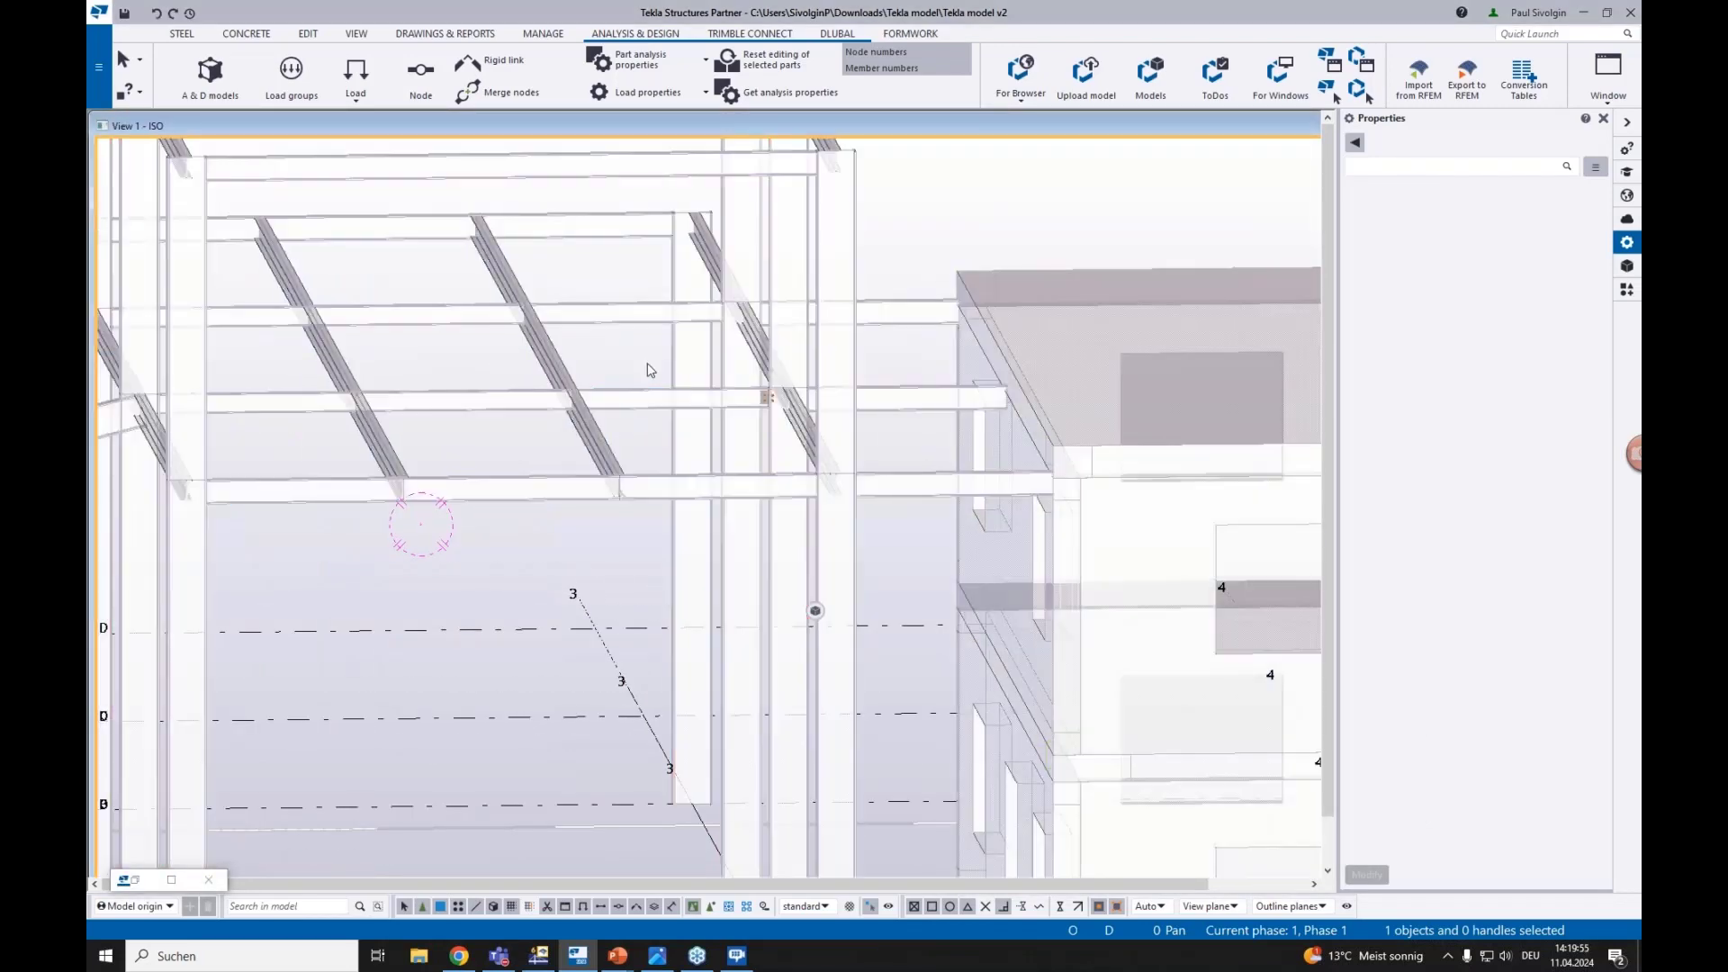
scroll(680, 360, down, 5)
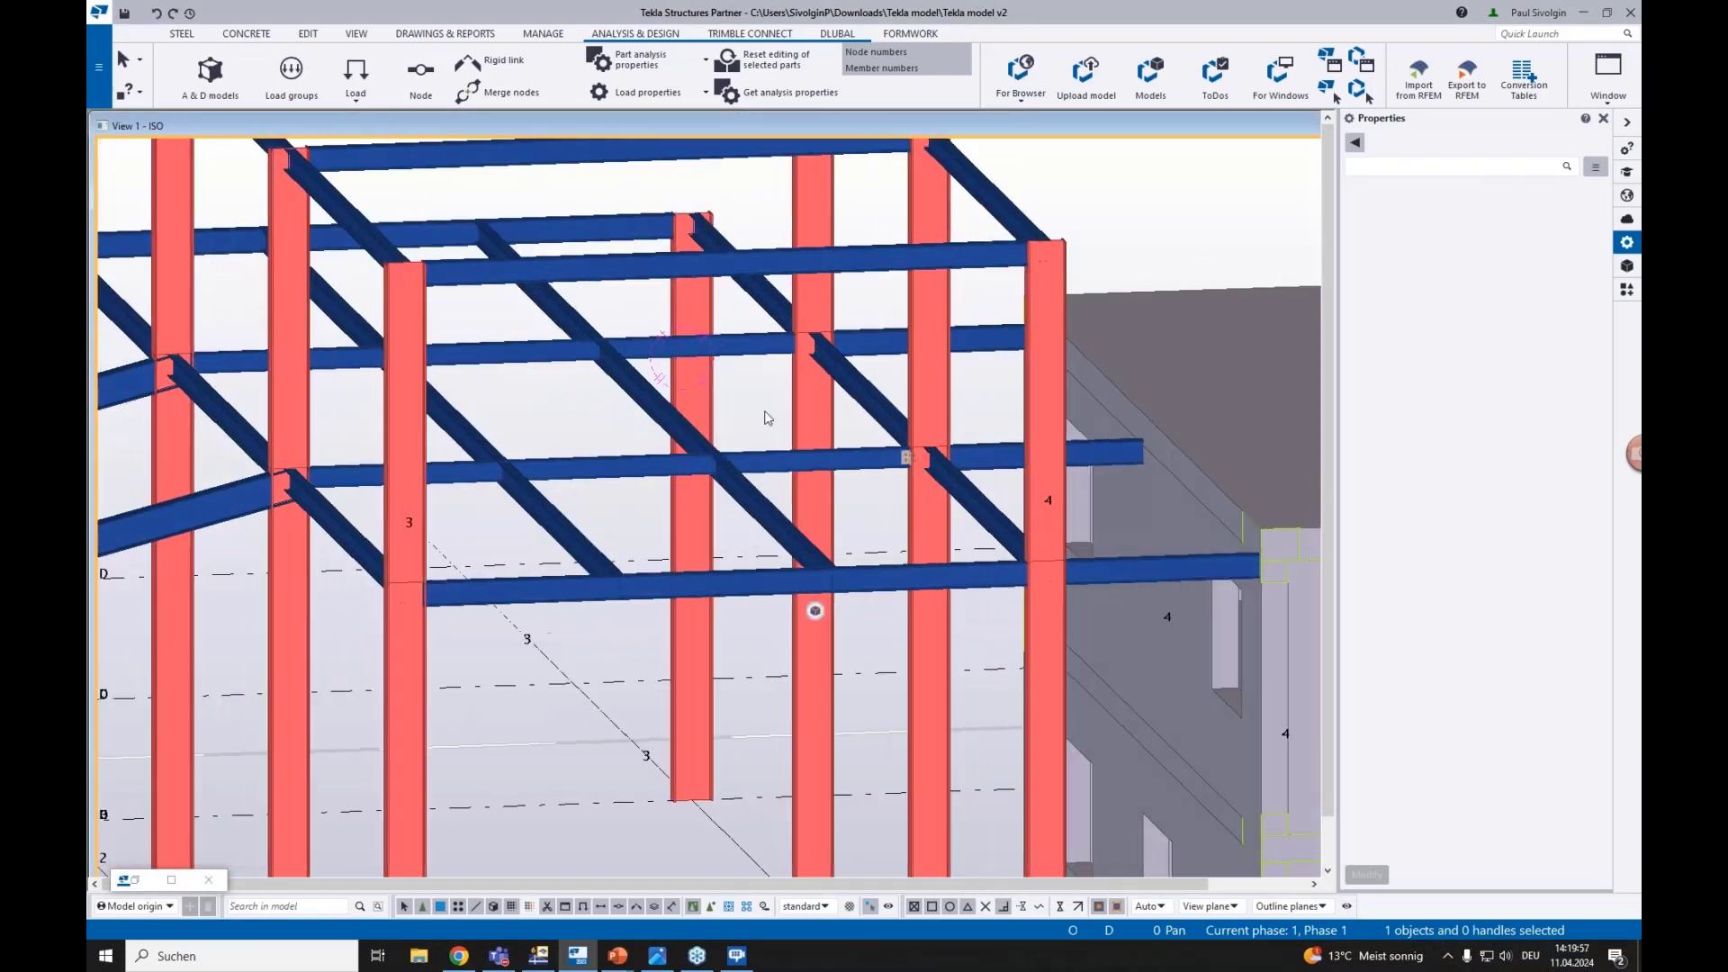
scroll(694, 382, up, 3)
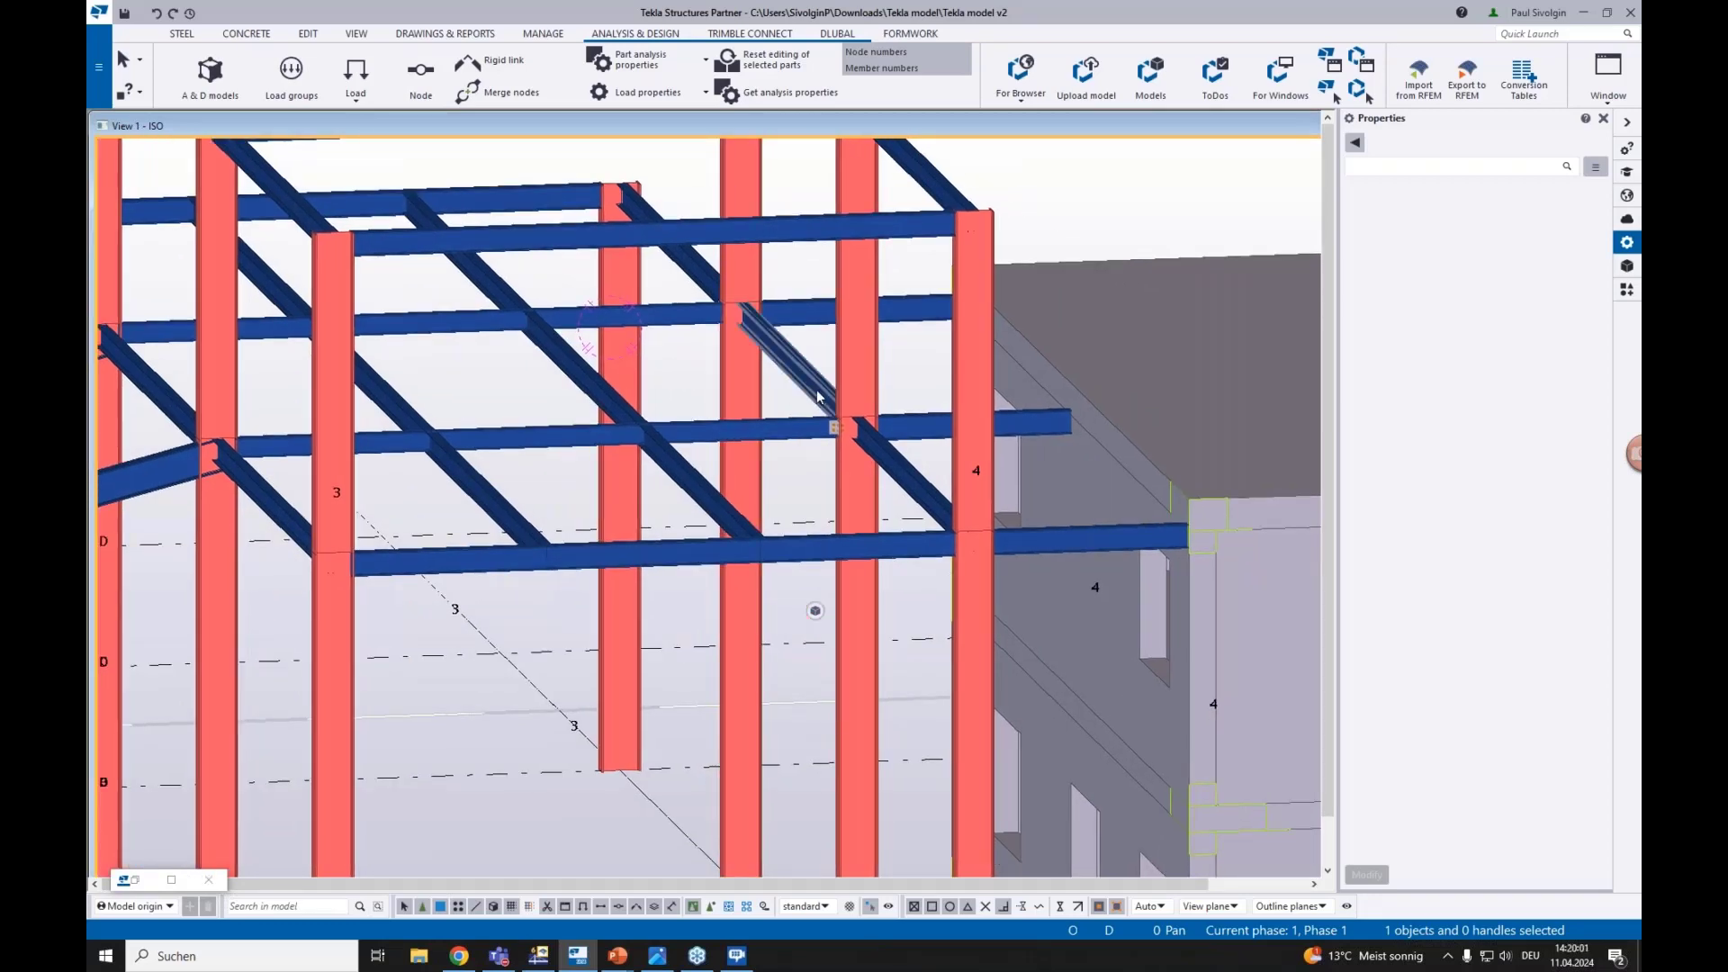
scroll(834, 430, up, 6)
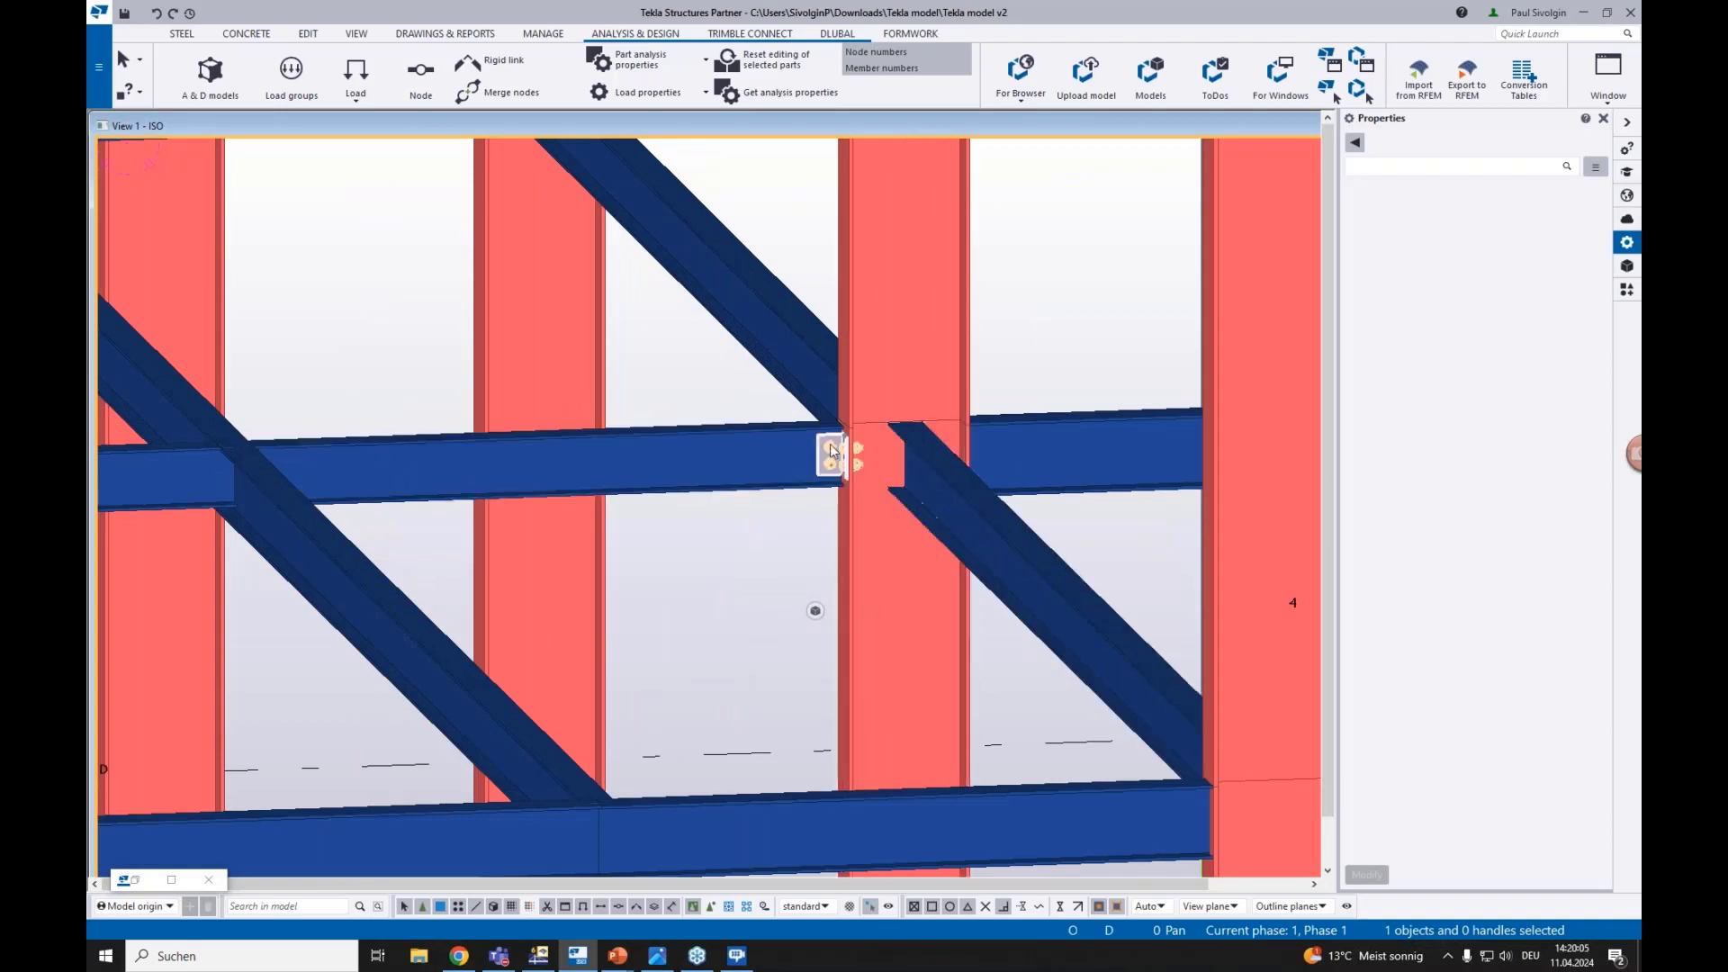
scroll(850, 442, up, 2)
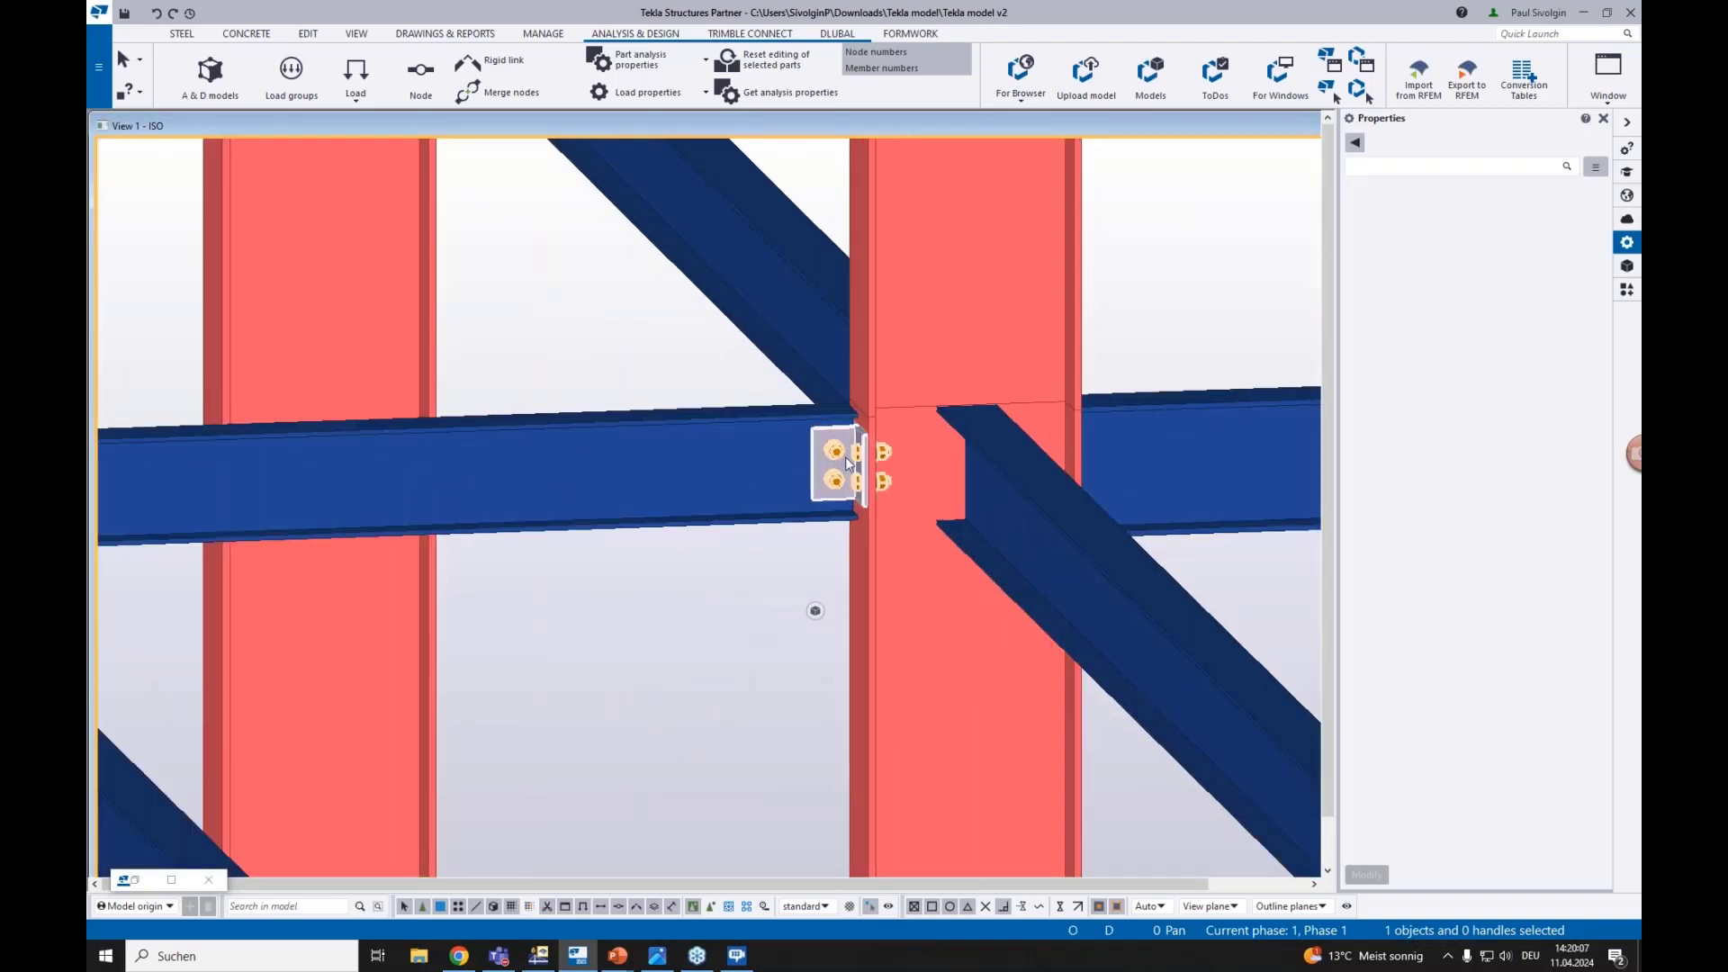
scroll(848, 464, down, 5)
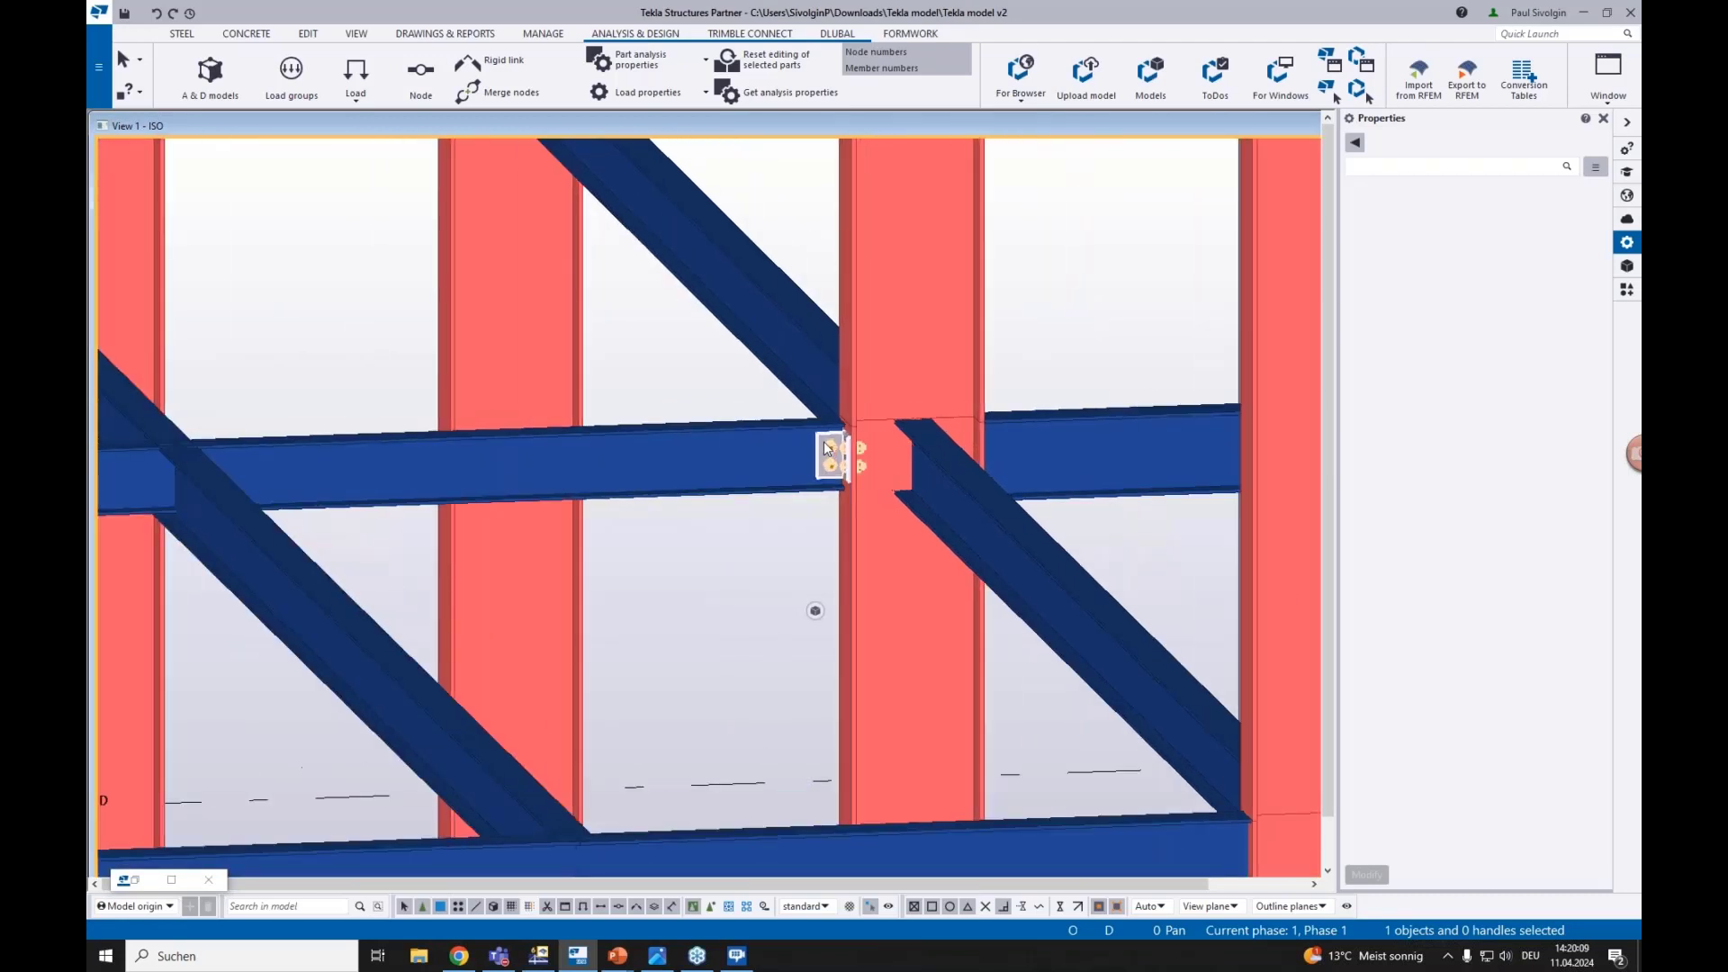
Area-select the objects around the bolted joint, and select only its clip angle component
click(781, 469)
drag(1050, 736, 695, 287)
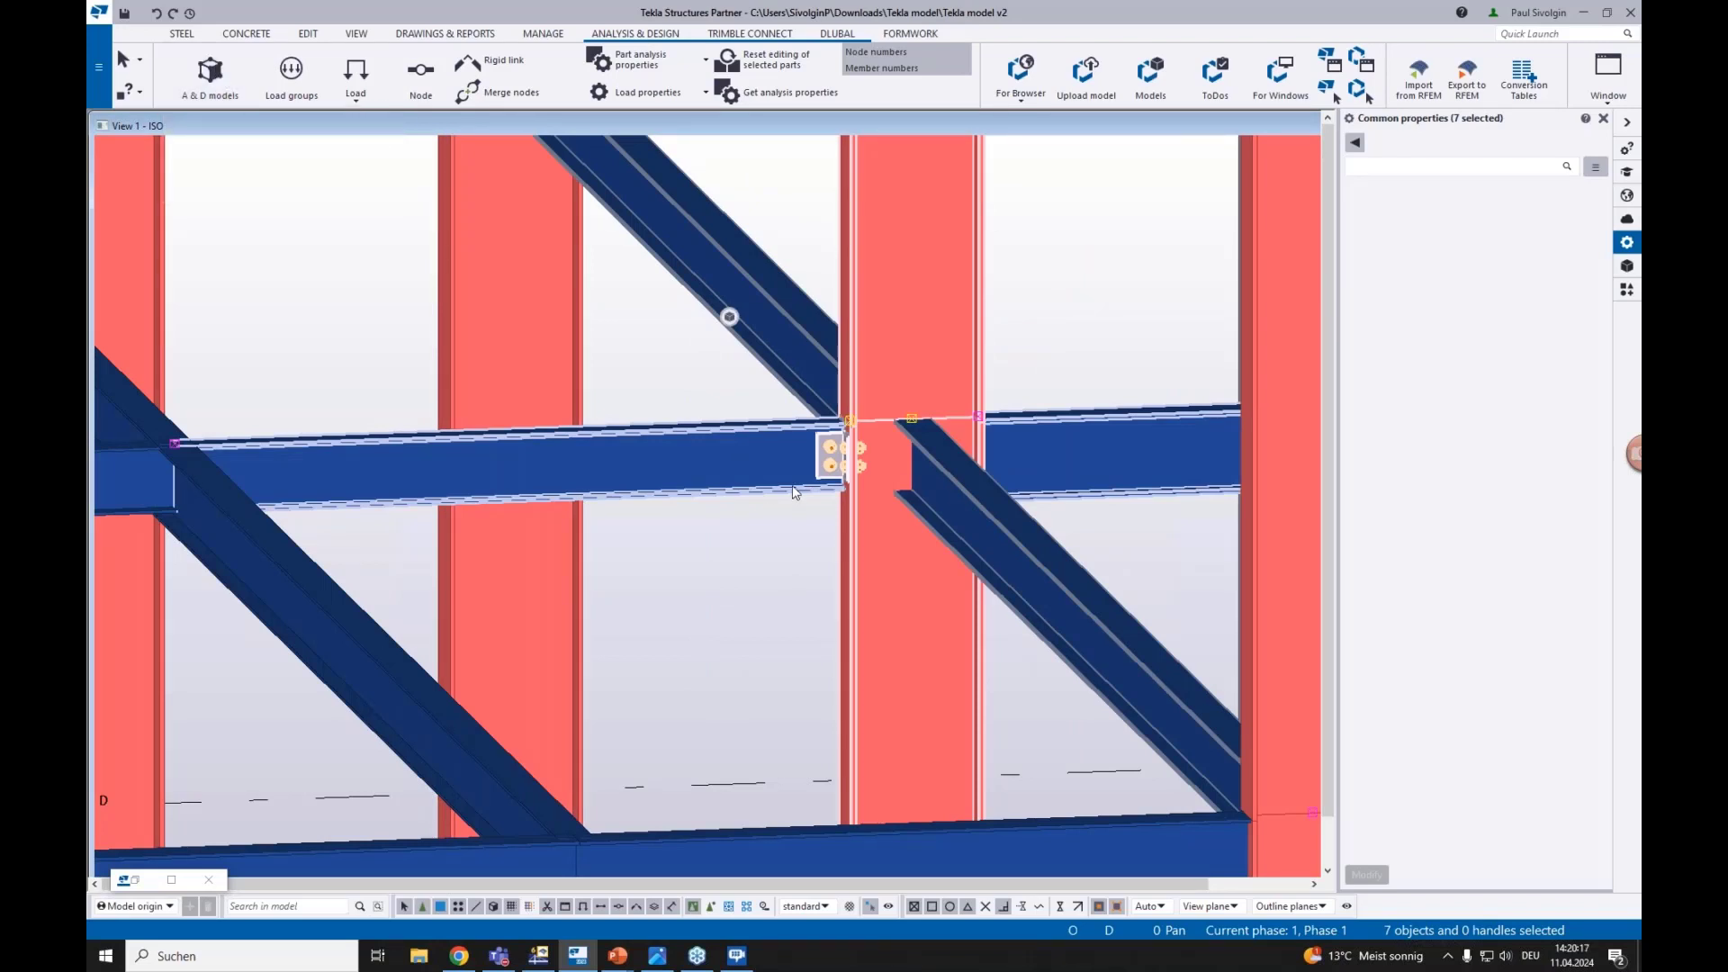
scroll(796, 495, up, 2)
click(846, 436)
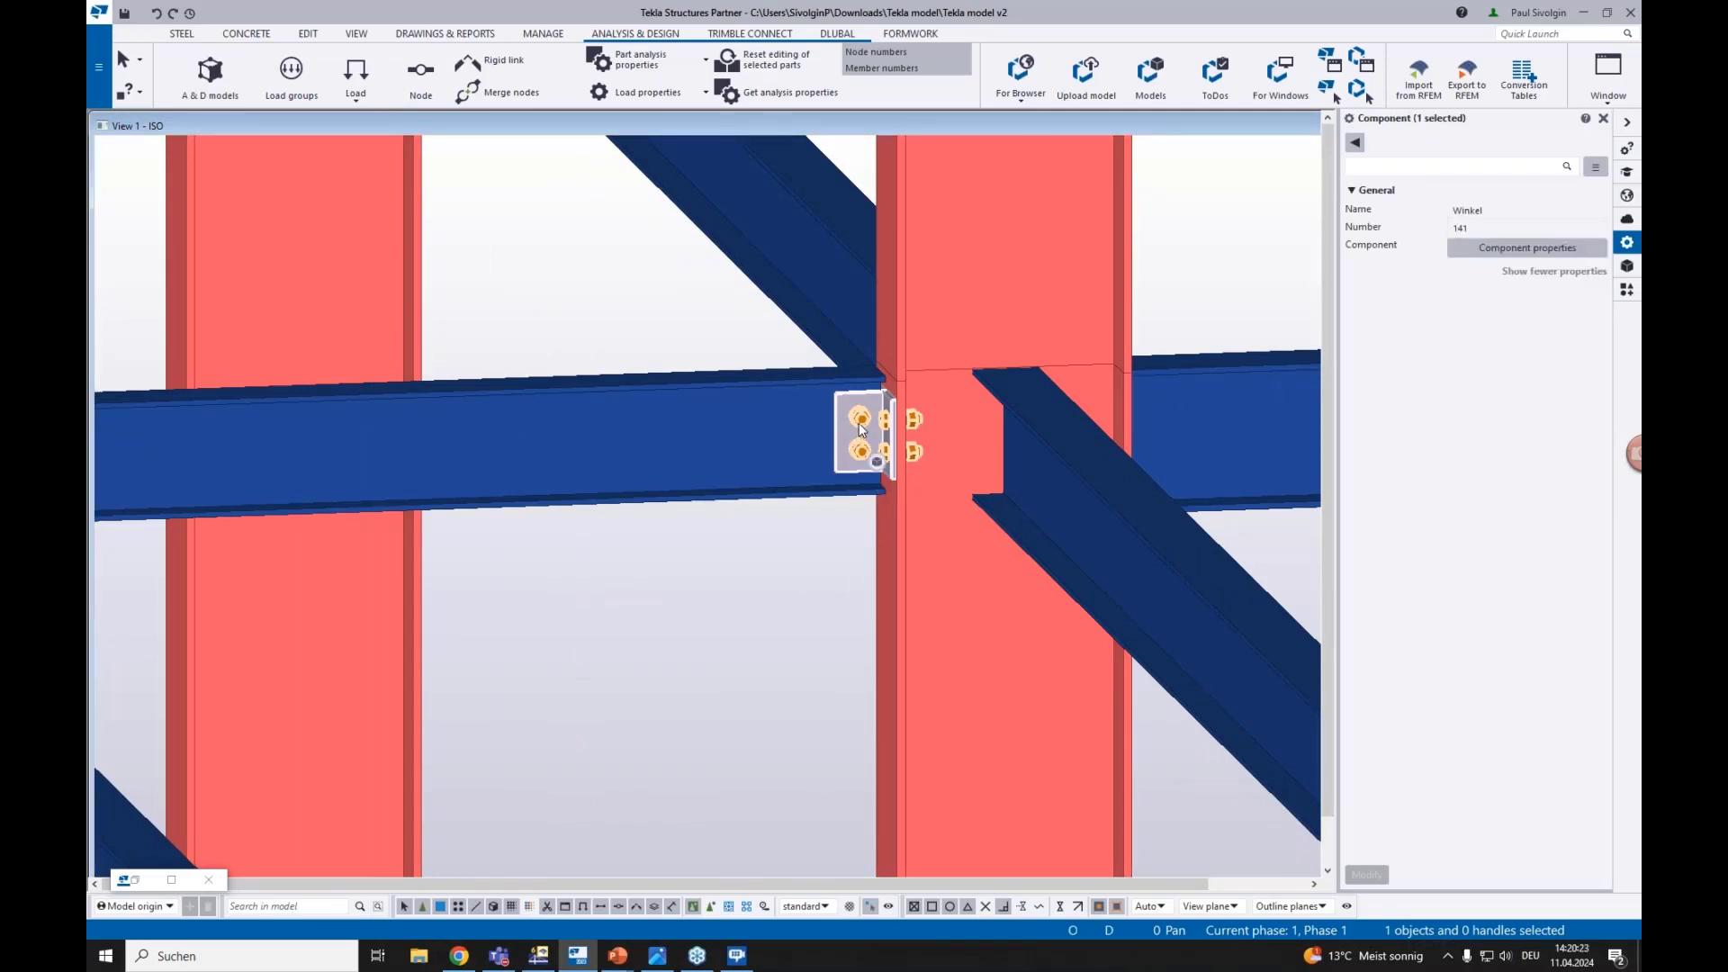
Inspect the clip angle component's part settings and its profile catalog, and close them with no changes
double_click(861, 430)
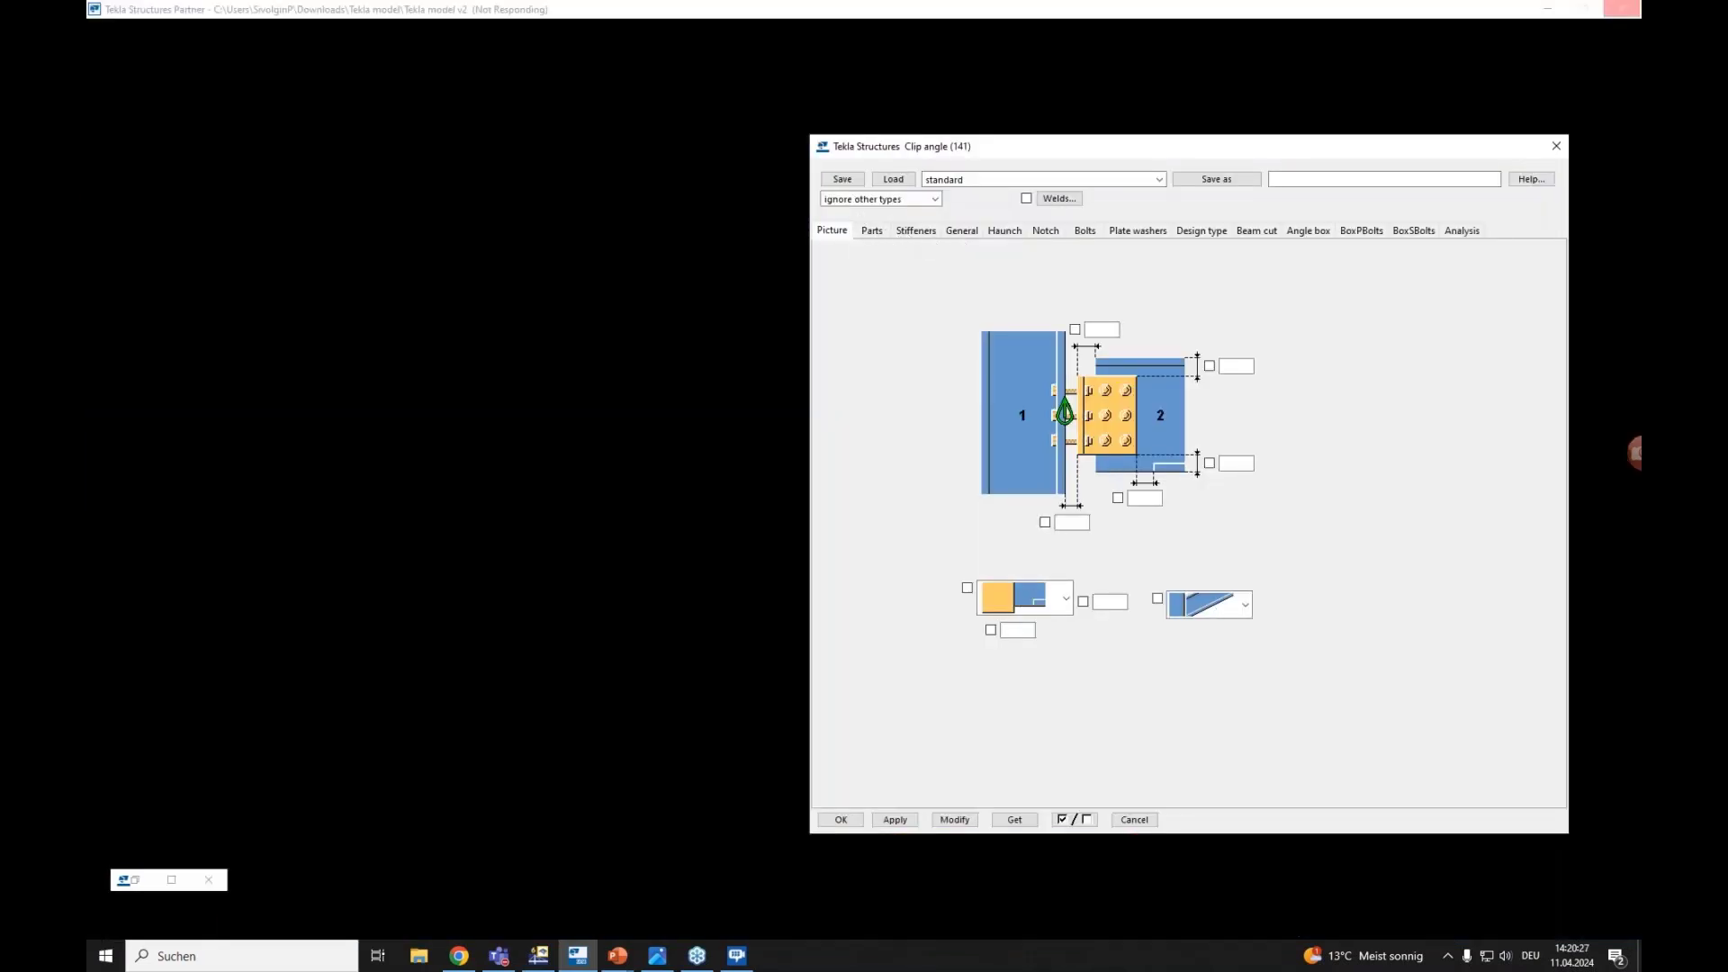
click(873, 233)
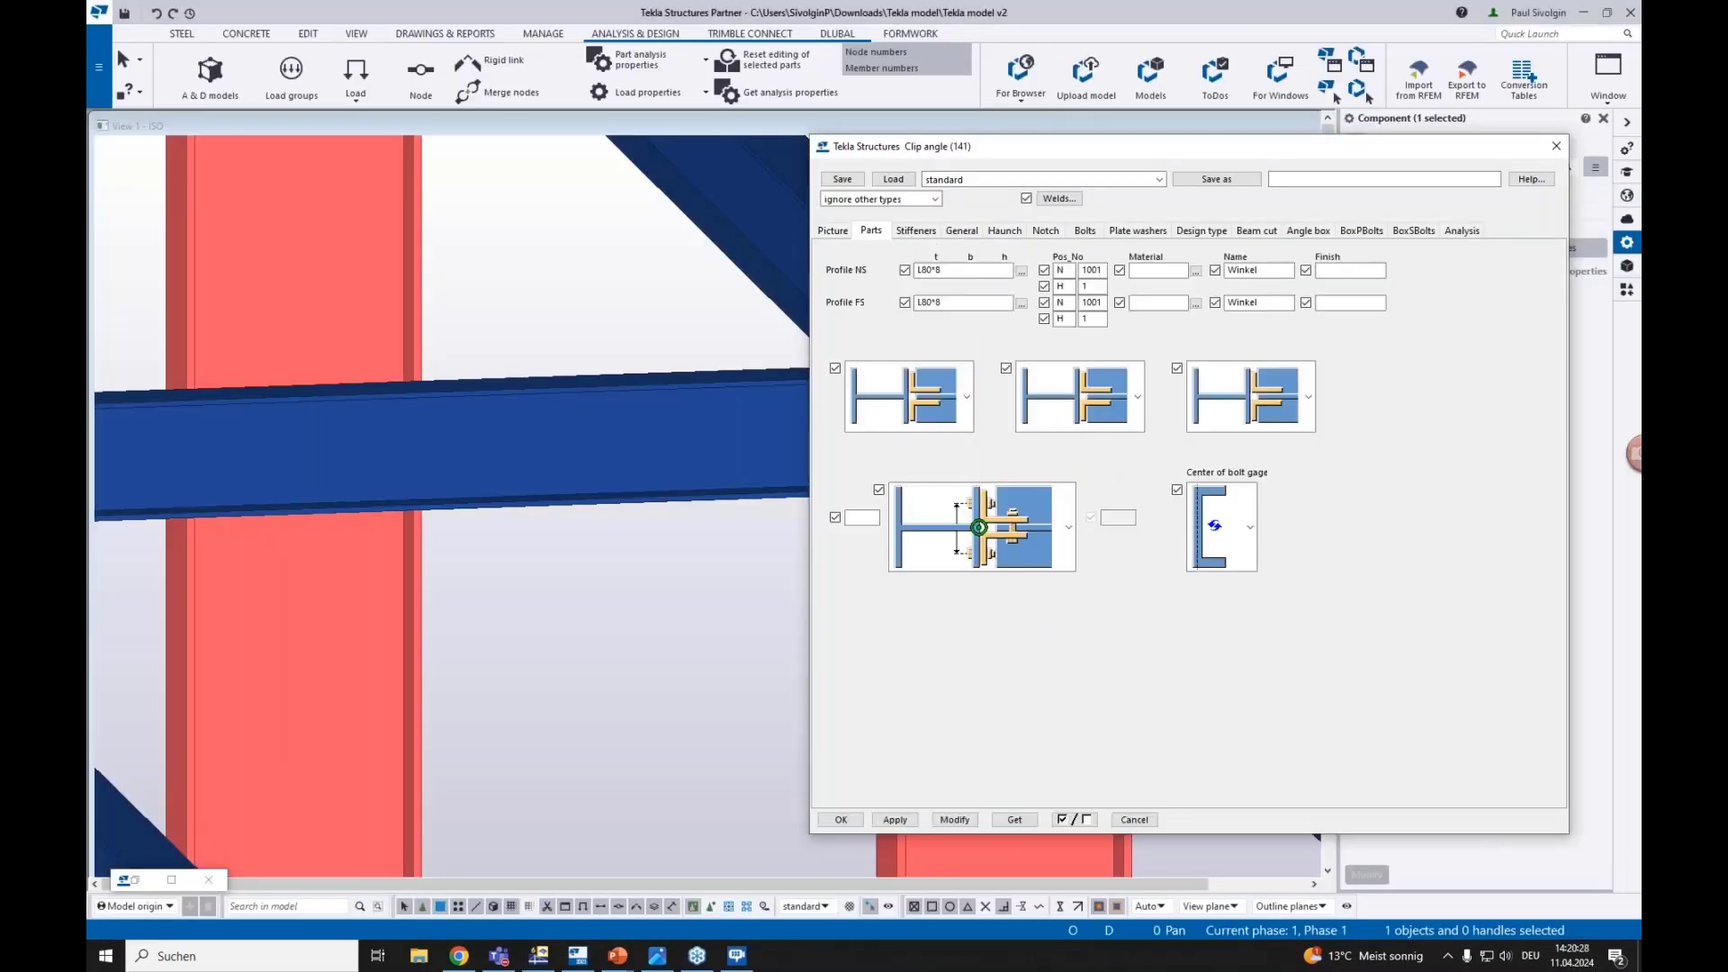
click(1021, 271)
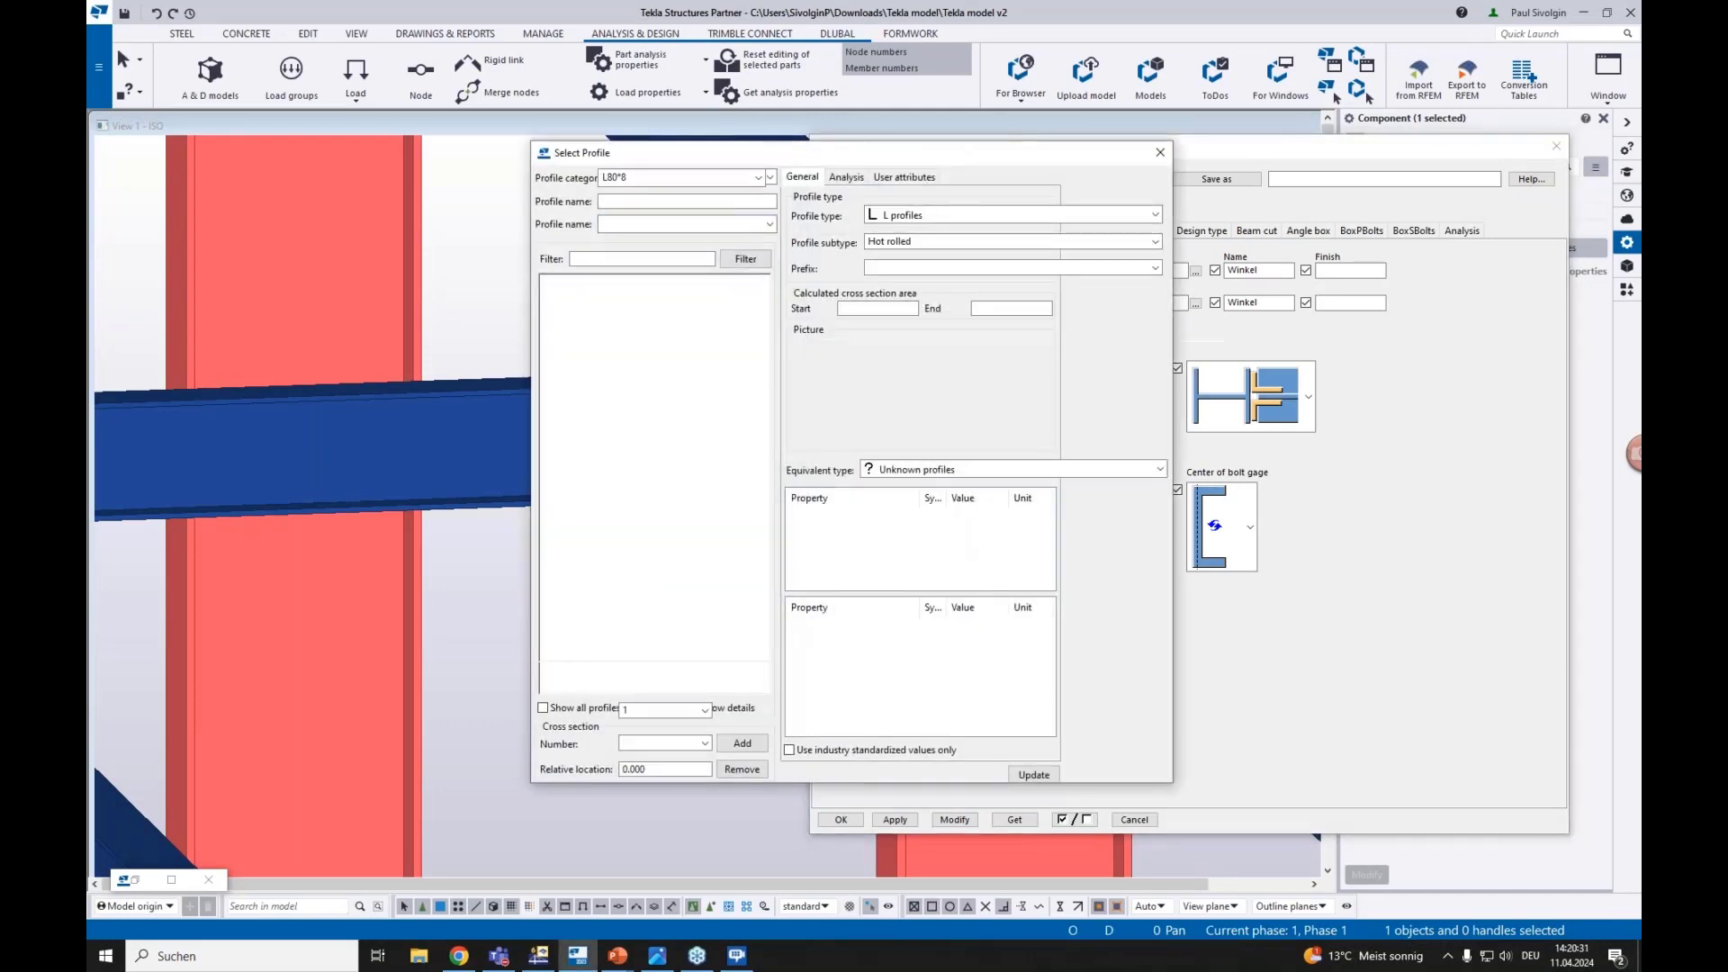
click(1161, 155)
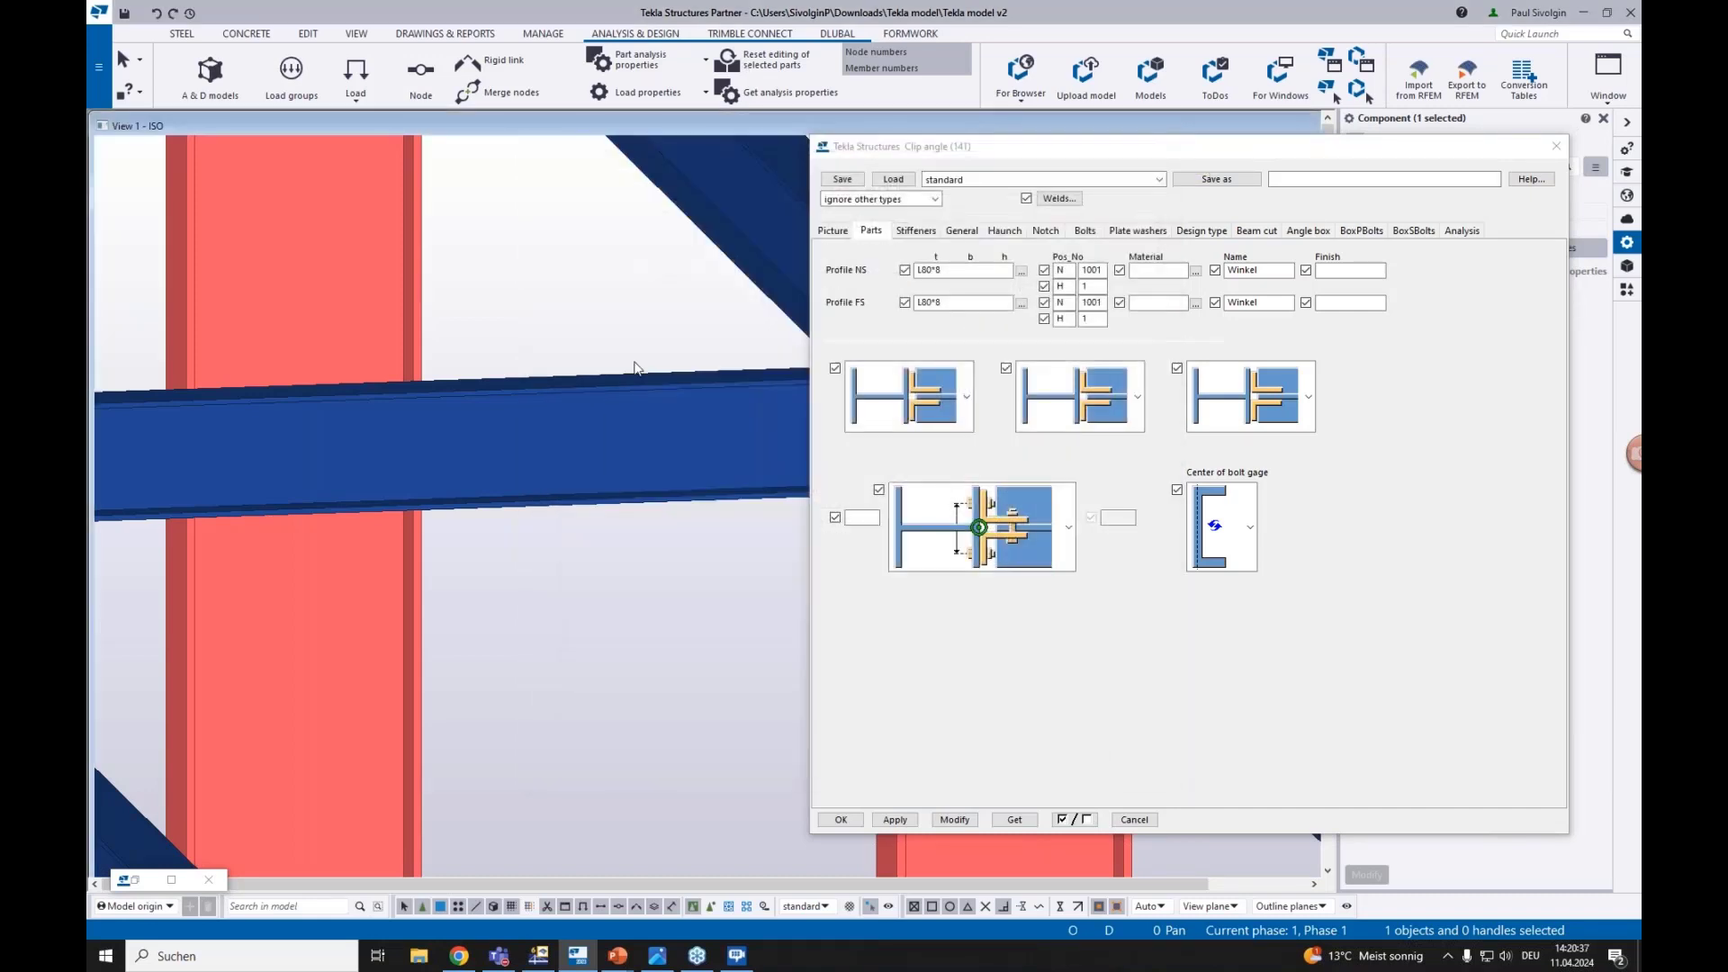
click(1175, 166)
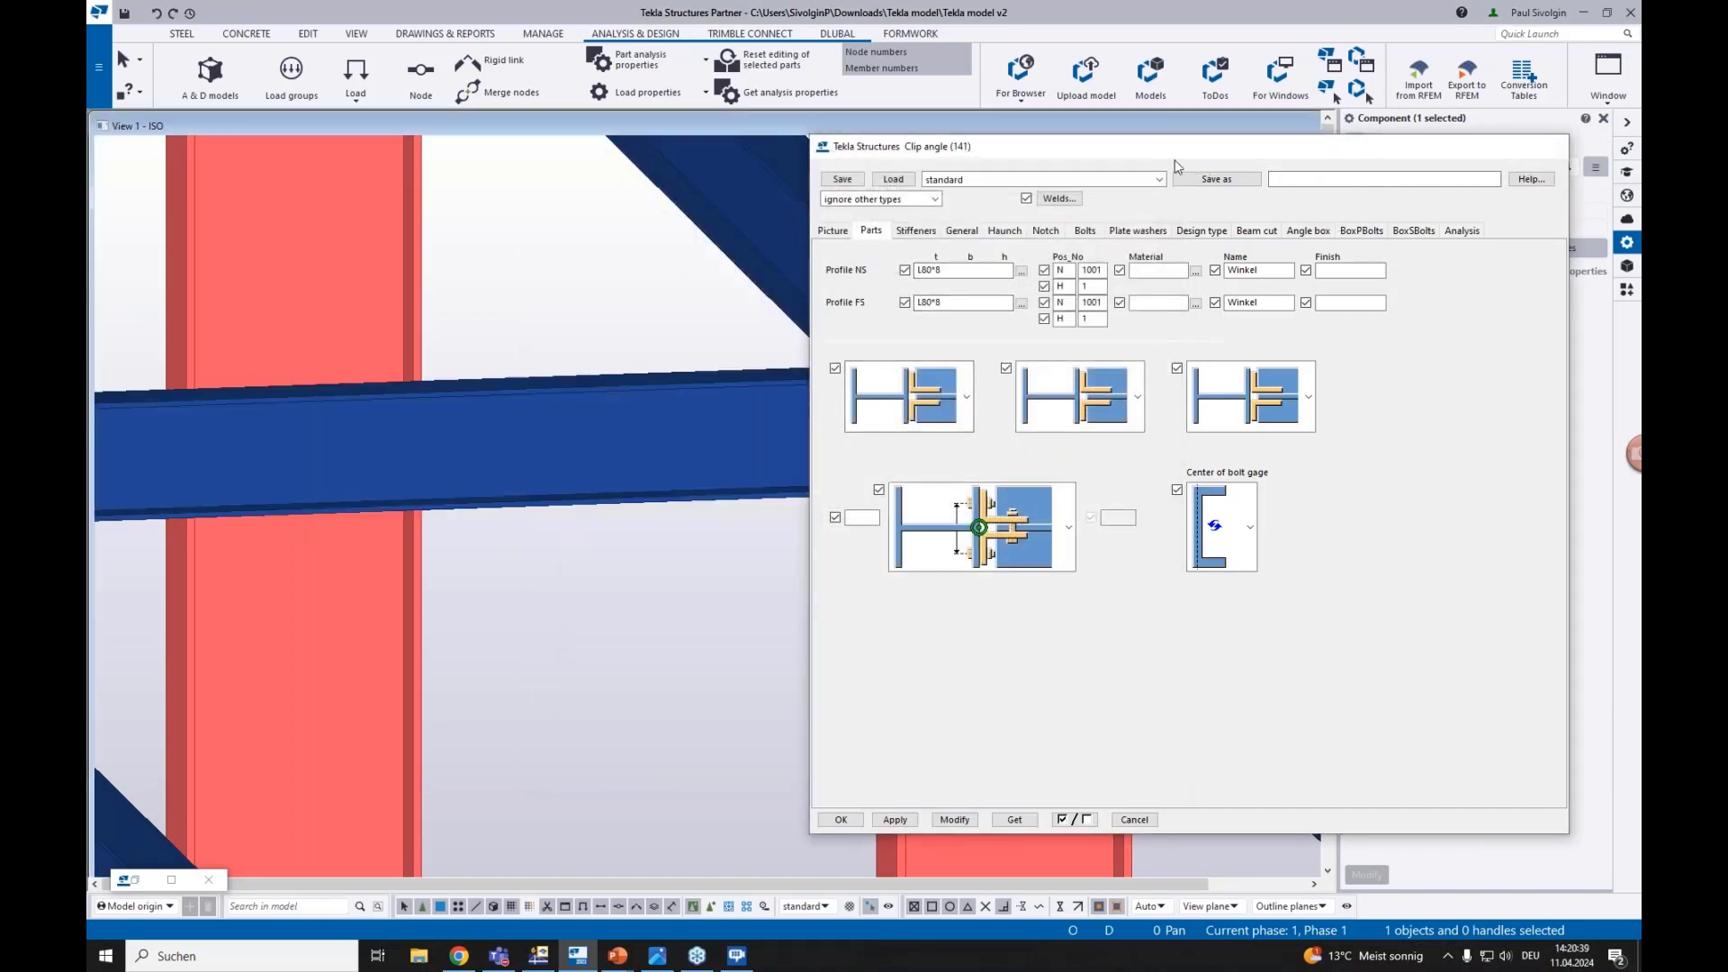
click(840, 819)
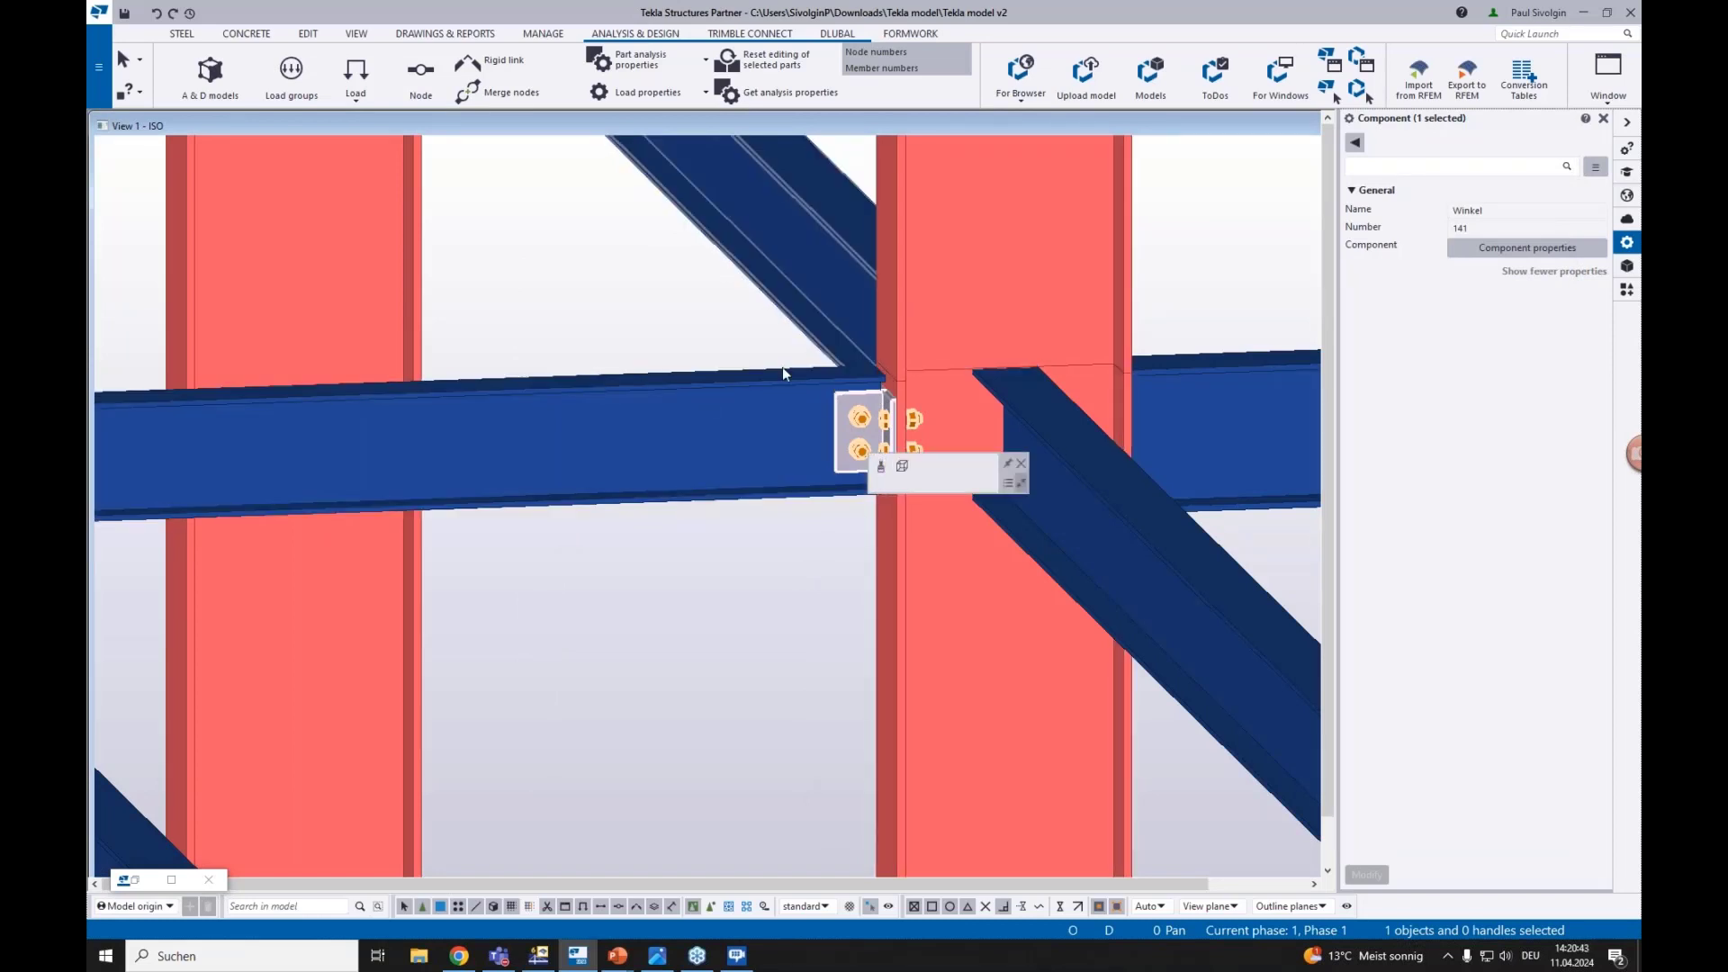
Turn off component selection and area-select the beams and column at the same joint without its clip angle
scroll(860, 472, down, 5)
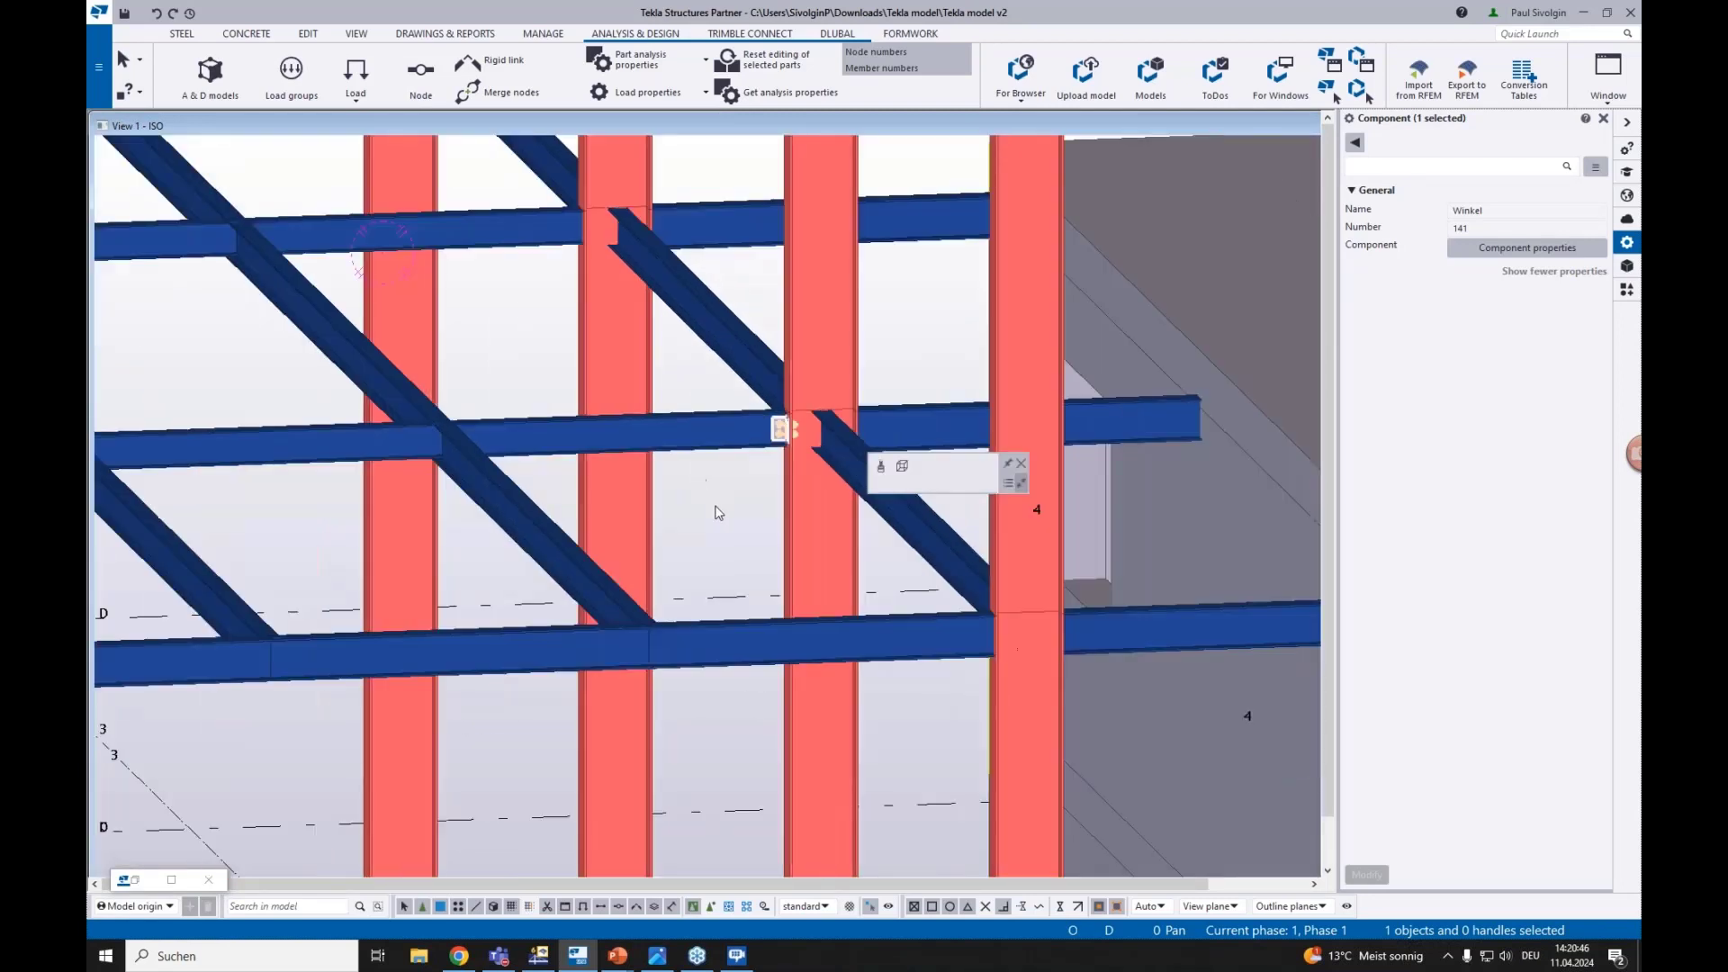
click(719, 512)
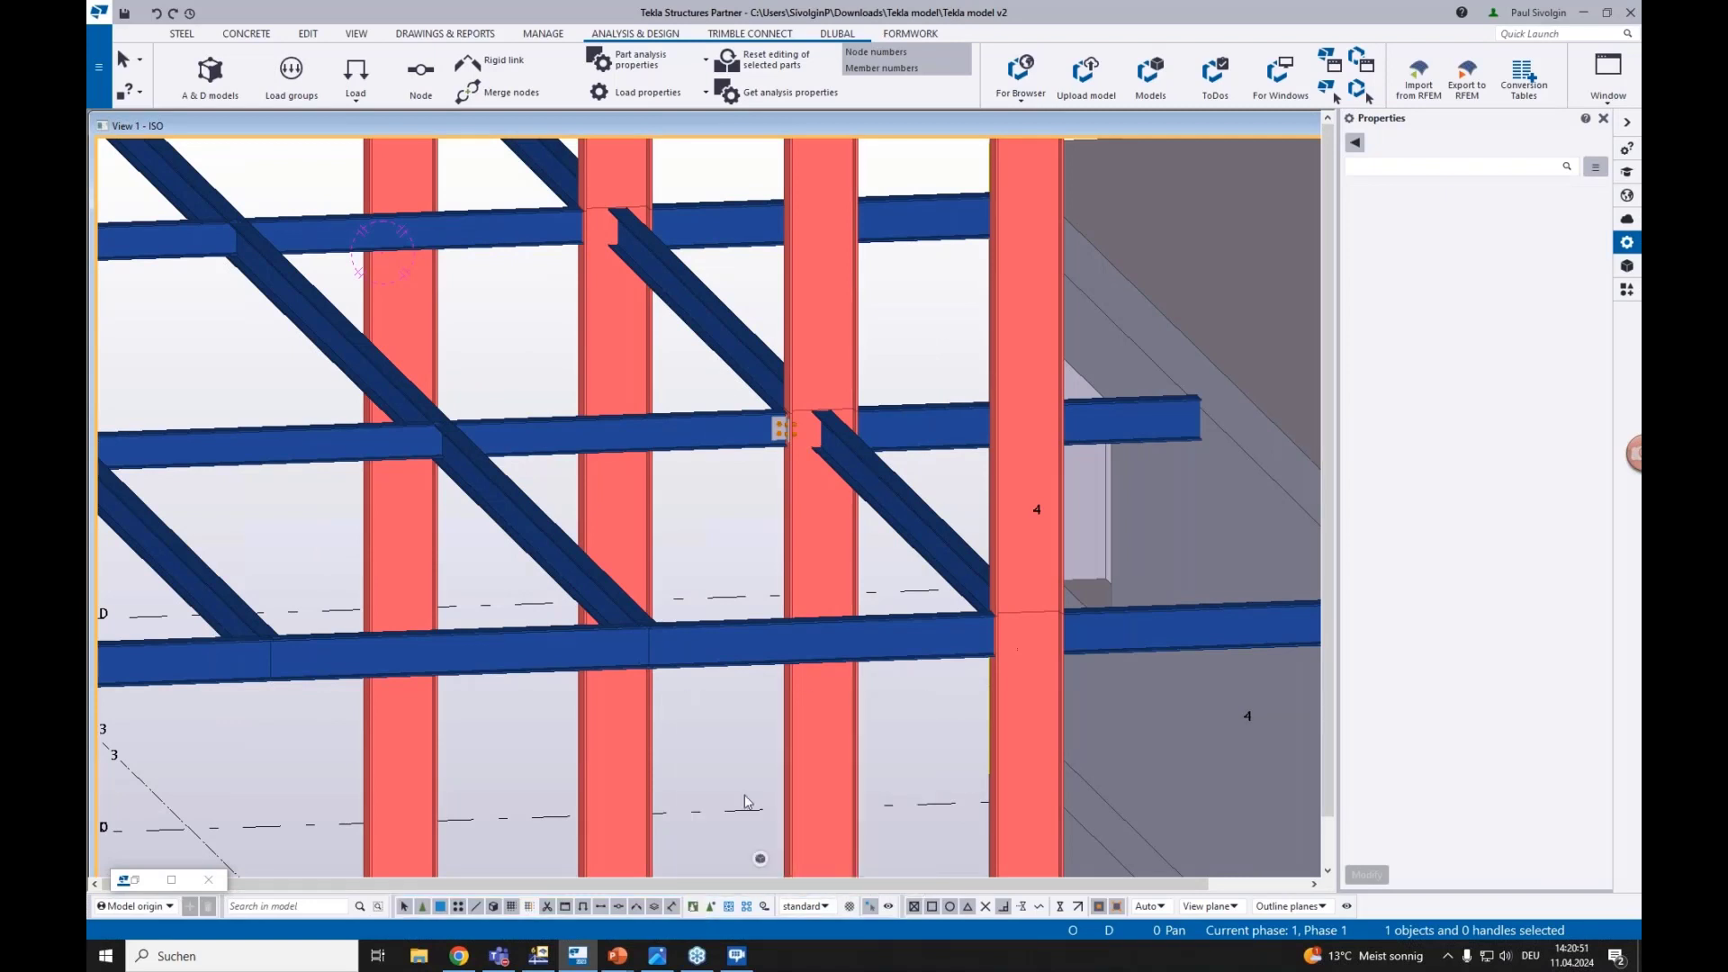
drag(882, 567, 686, 339)
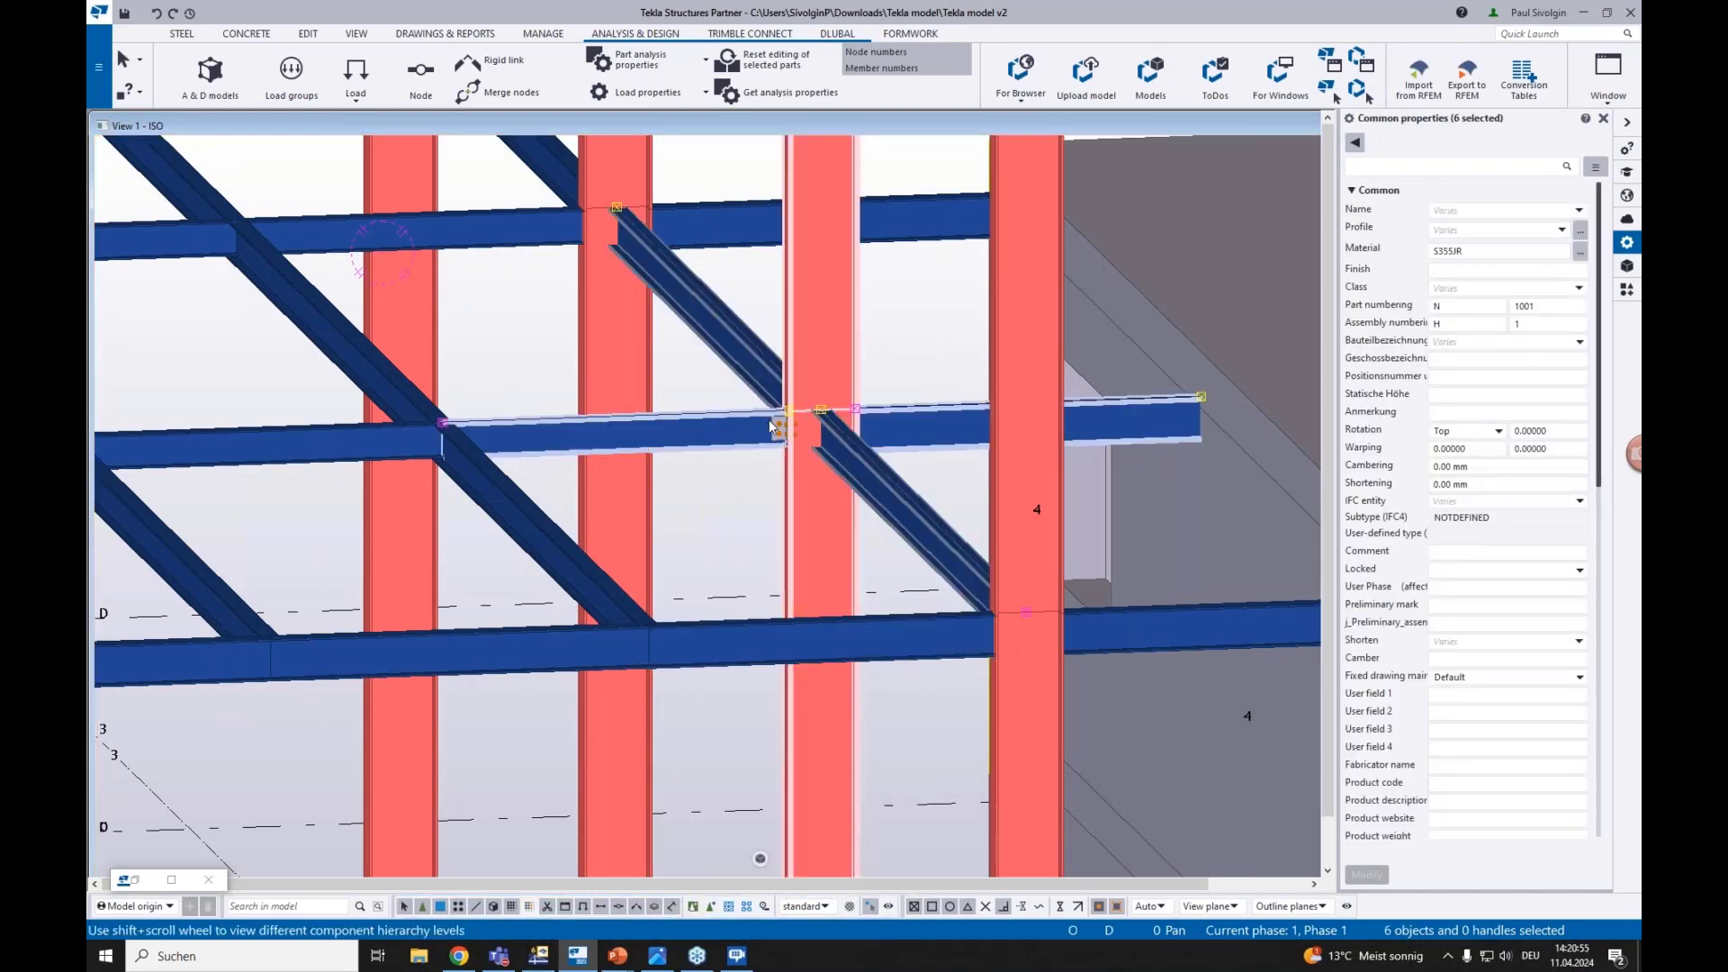
scroll(789, 443, up, 3)
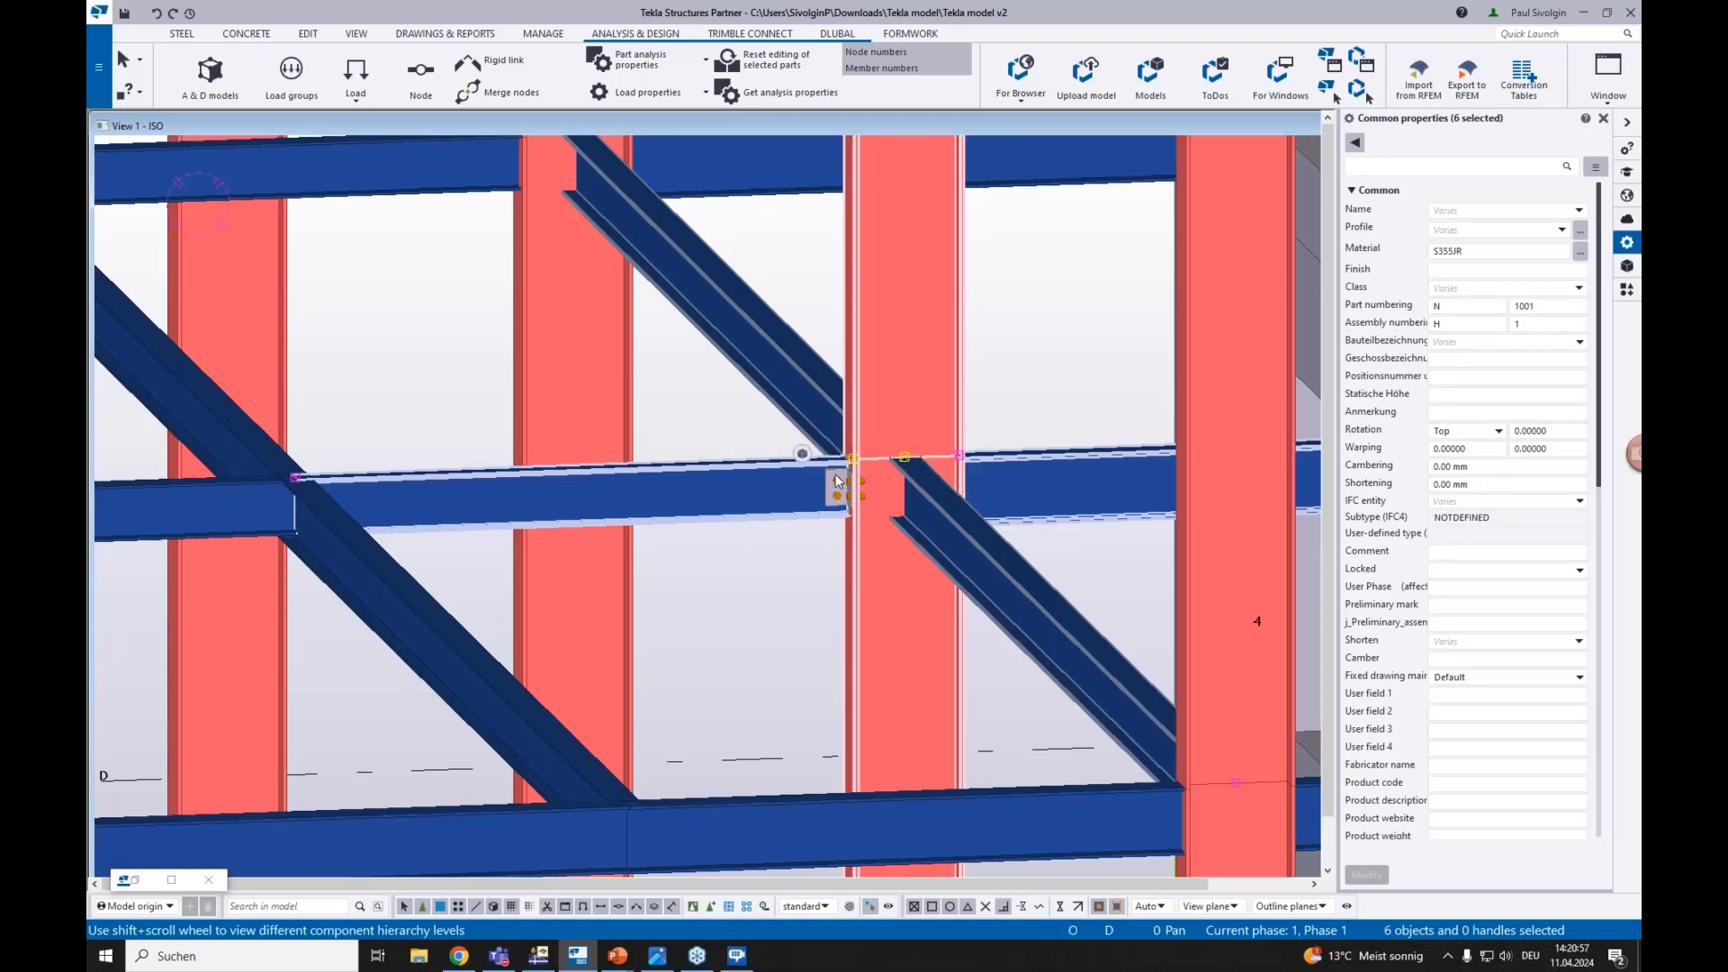
scroll(837, 482, down, 2)
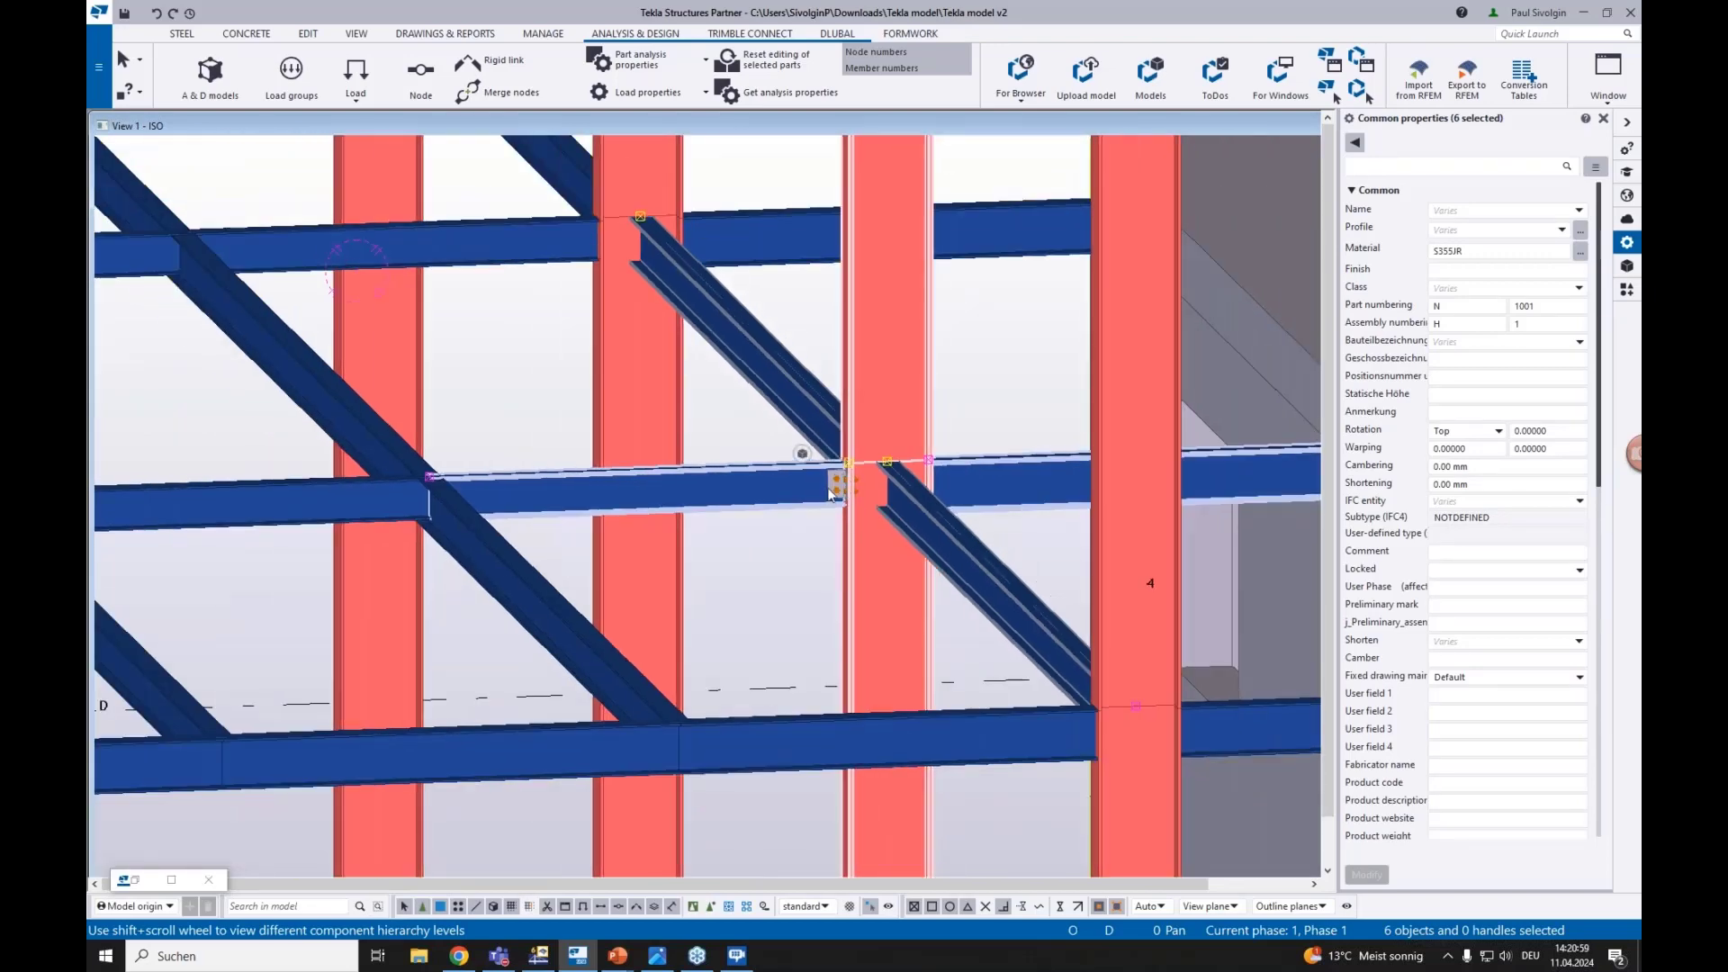
scroll(832, 486, down, 4)
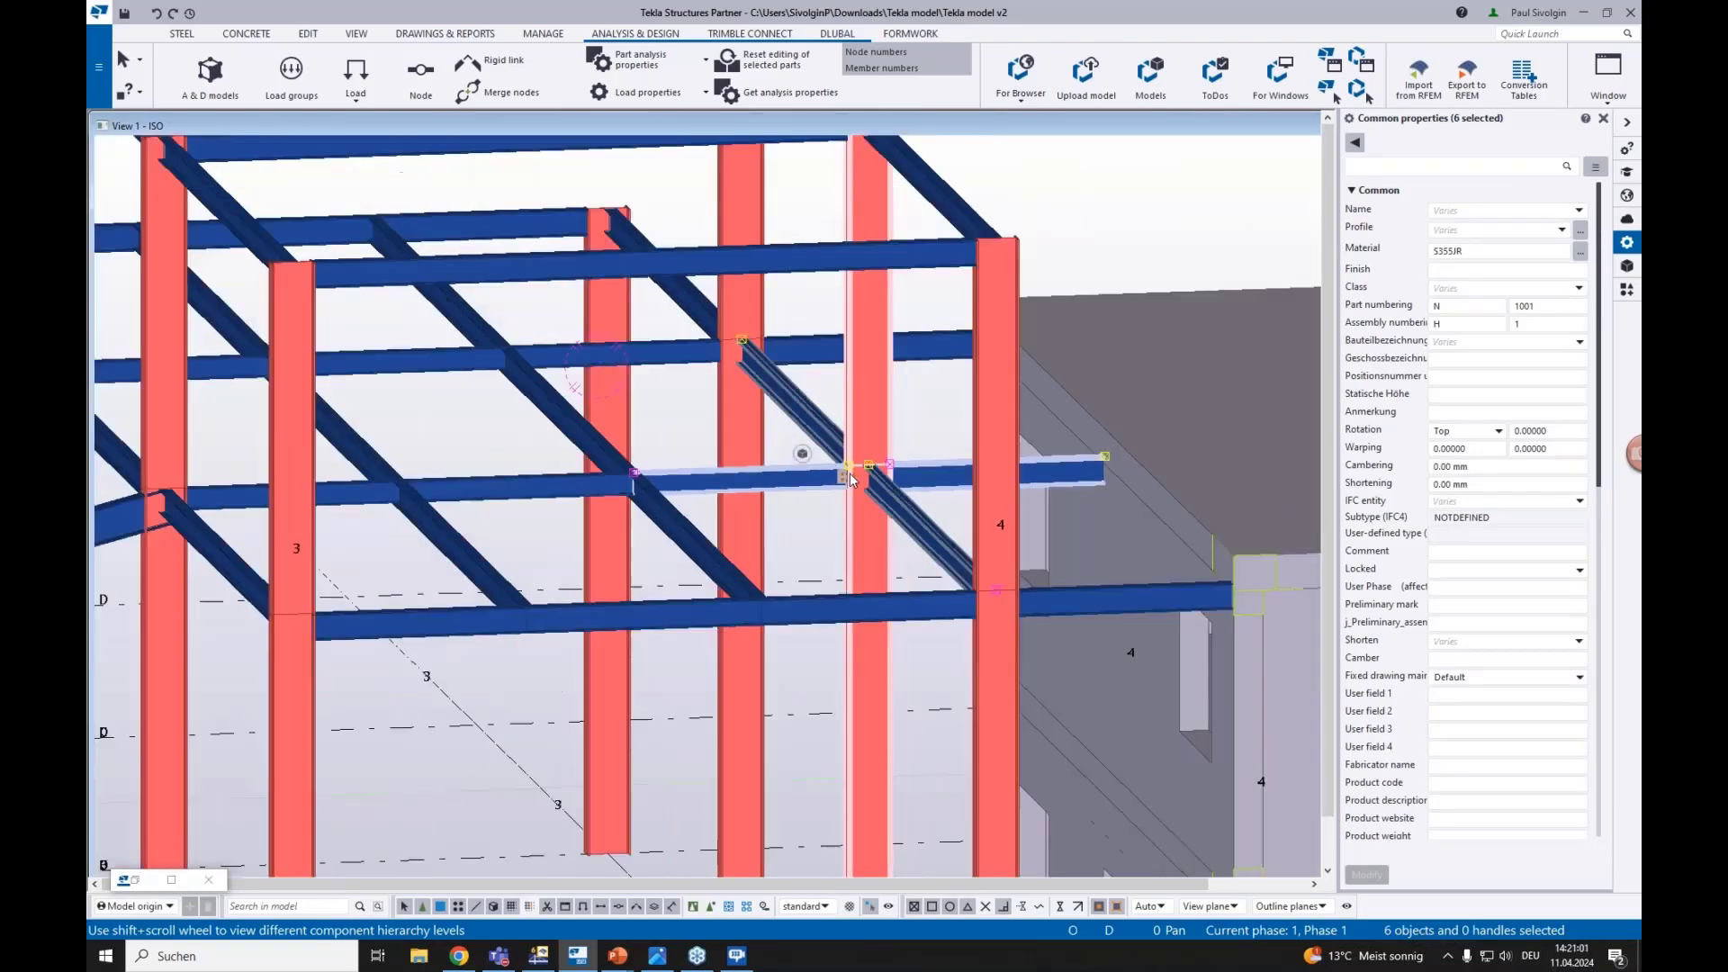
scroll(853, 479, down, 3)
scroll(833, 509, up, 2)
scroll(594, 409, up, 1)
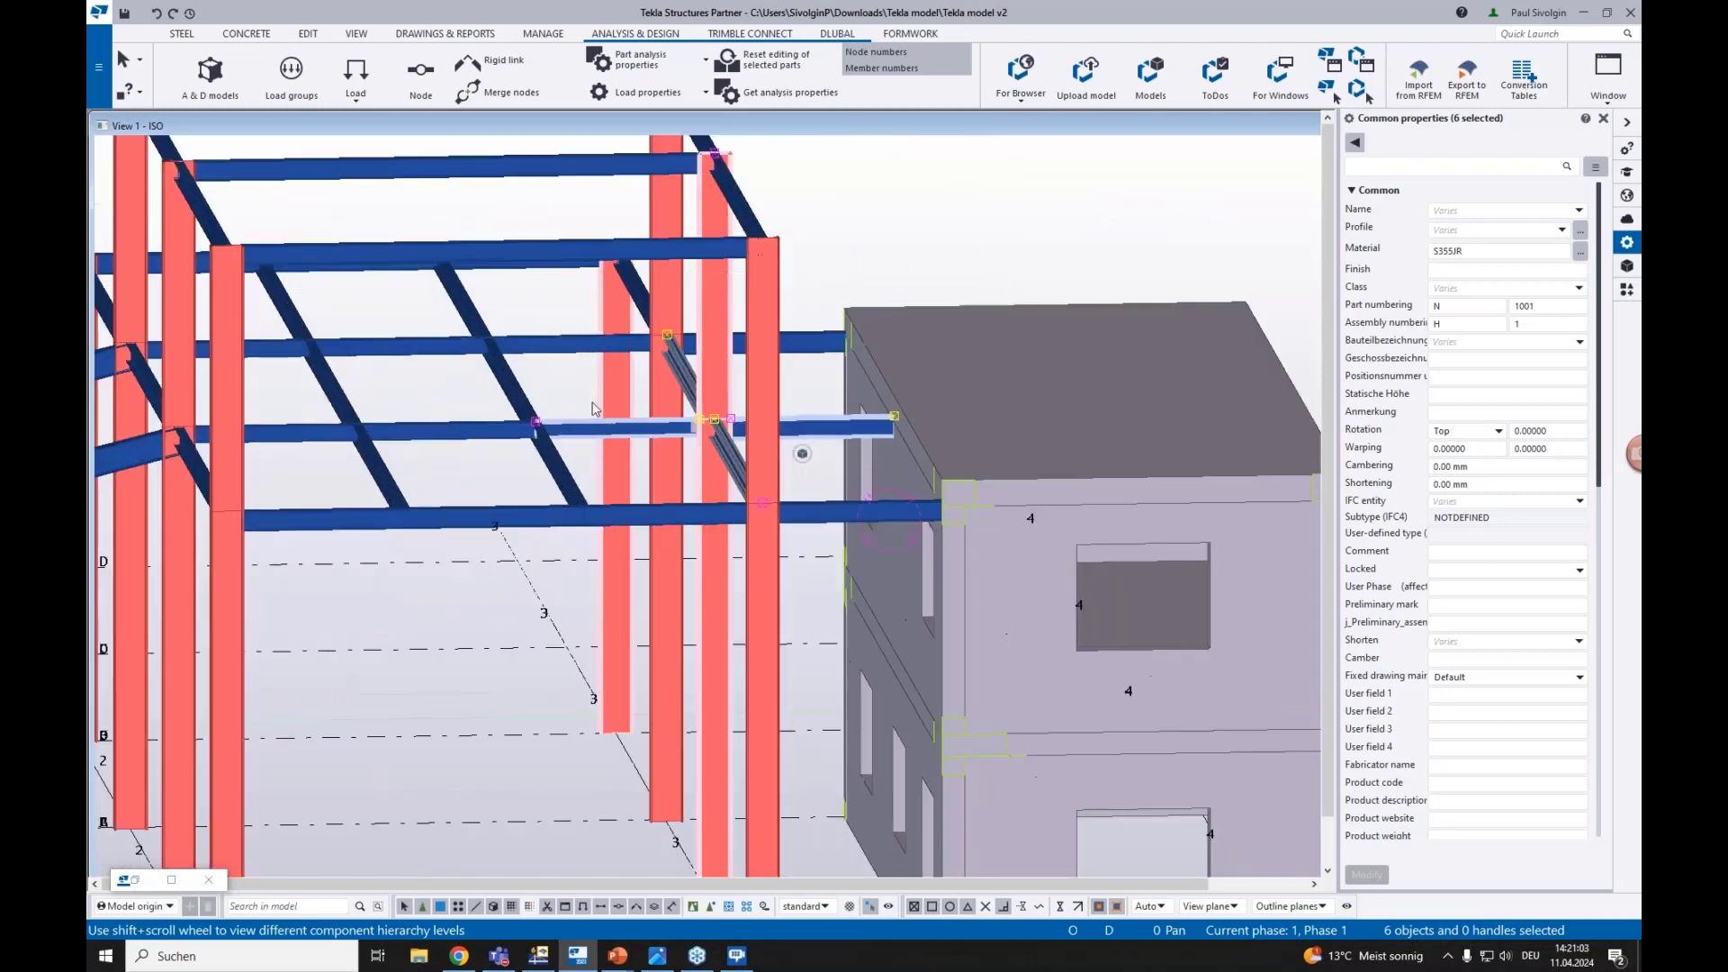
Show the whole structure and reopen the Analysis & Design Models dialog, placed clear of the steel frame
scroll(594, 409, down, 5)
ctrl+middle_drag(630, 423, 693, 425)
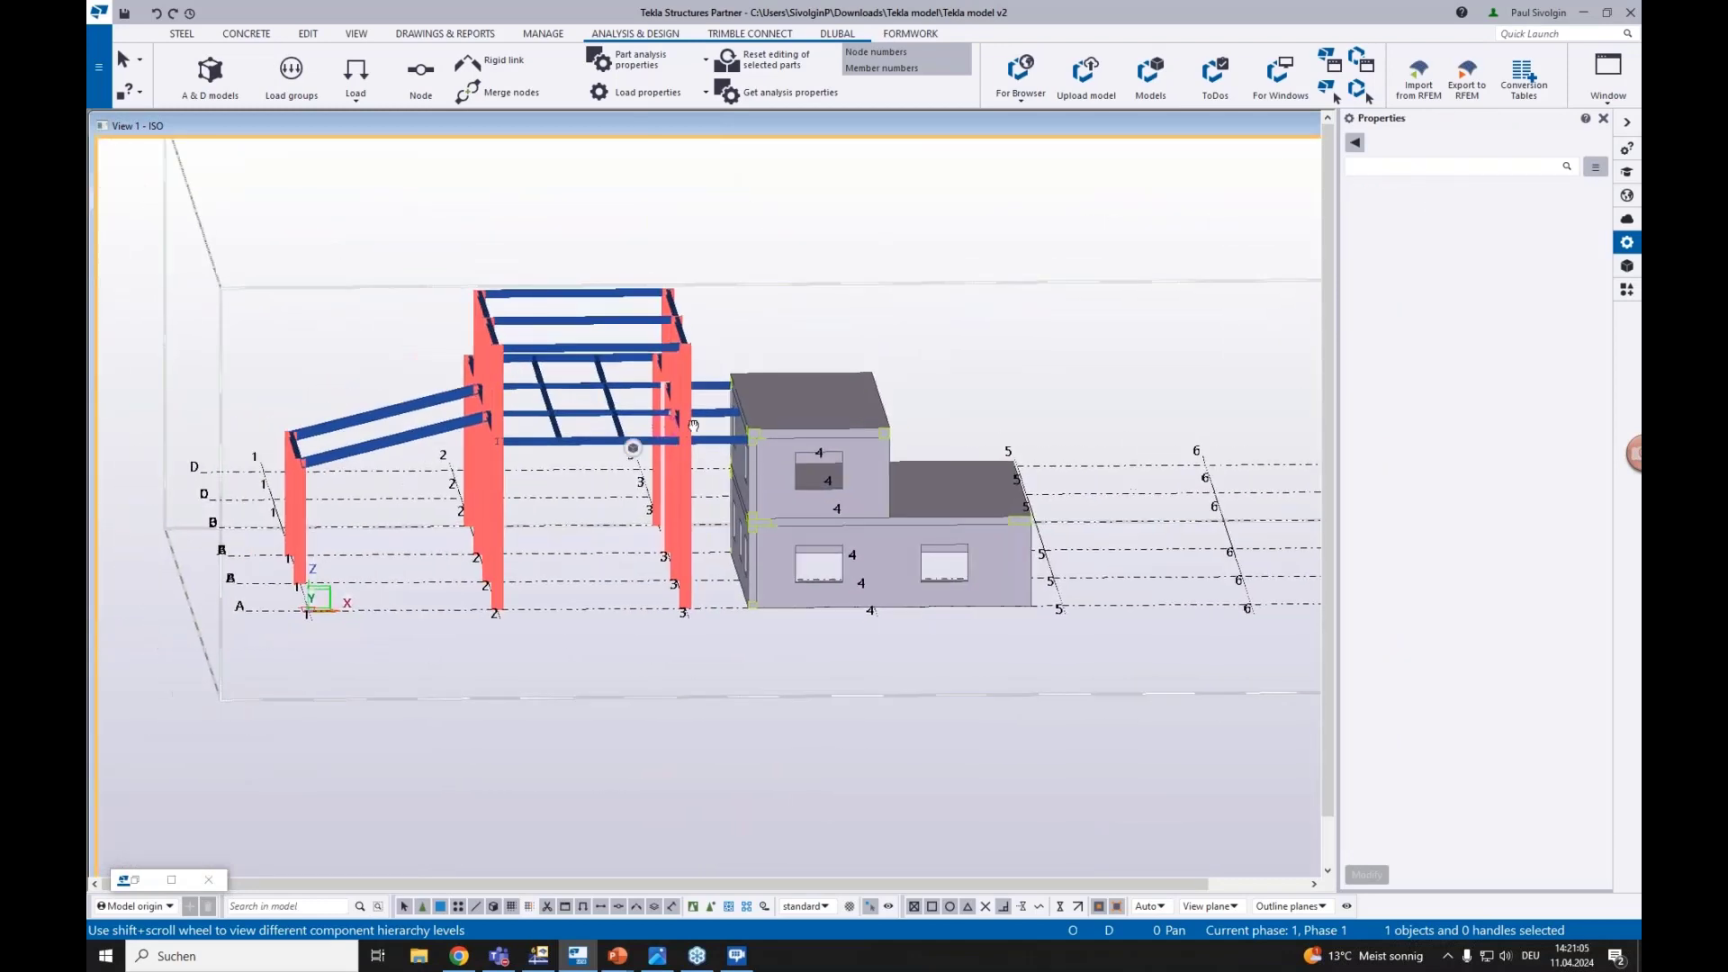
scroll(689, 486, up, 3)
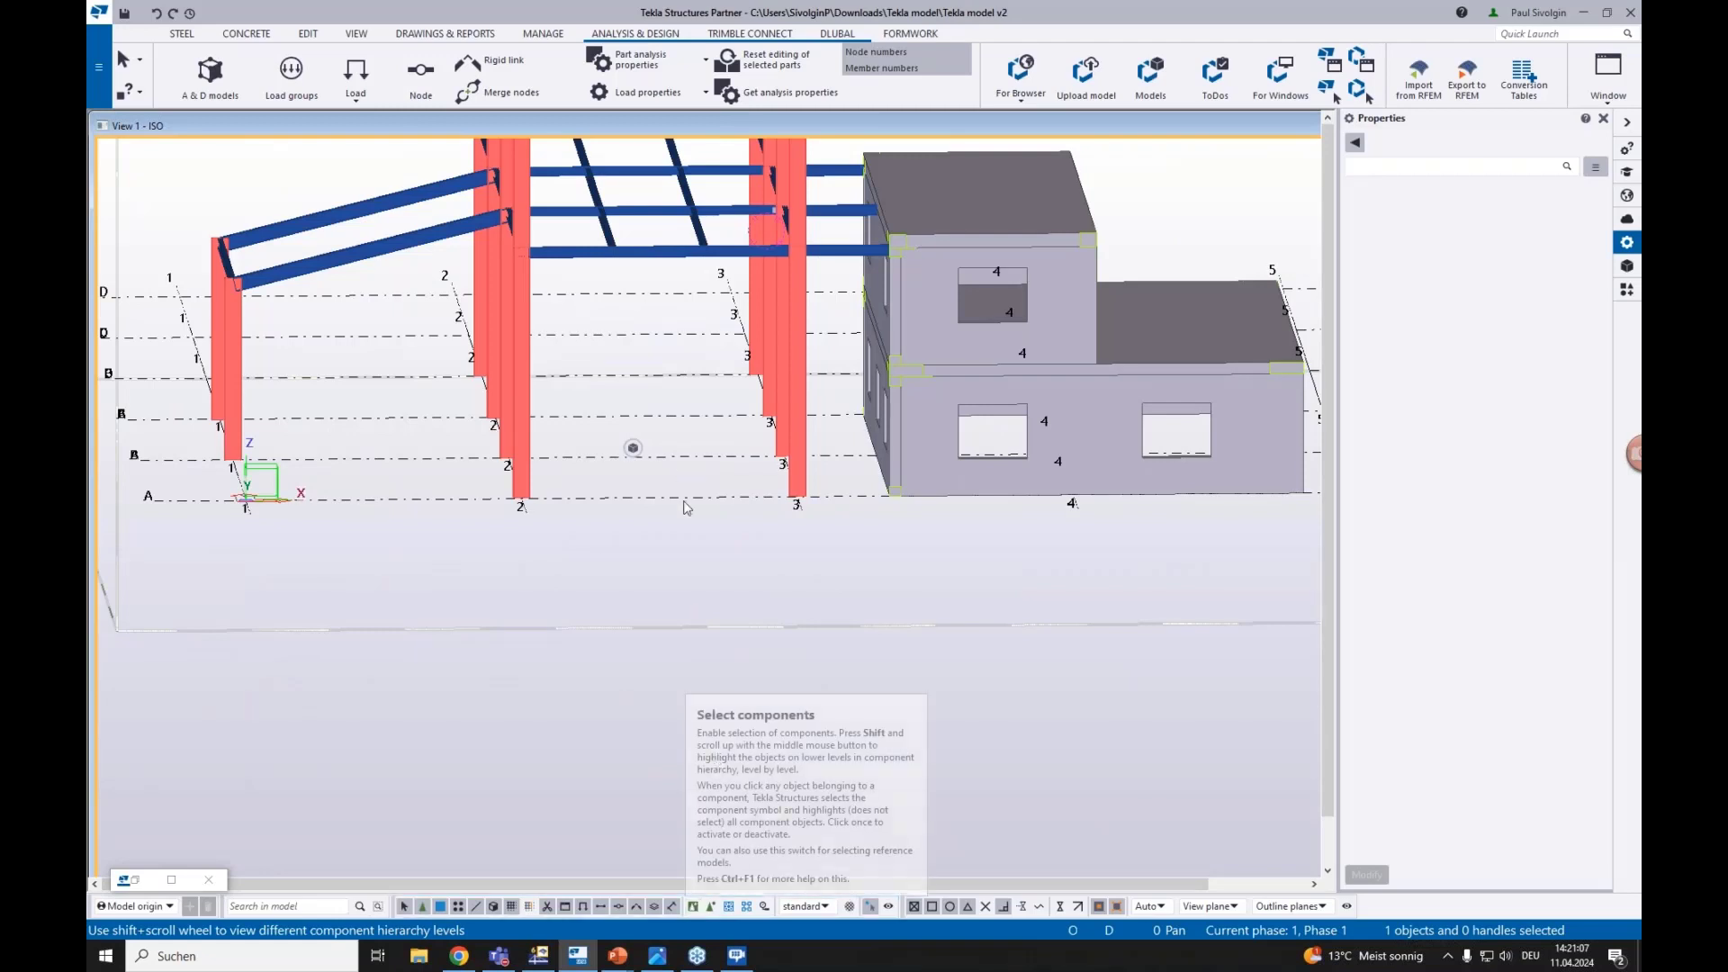
scroll(687, 509, down, 2)
ctrl+middle_drag(769, 499, 787, 520)
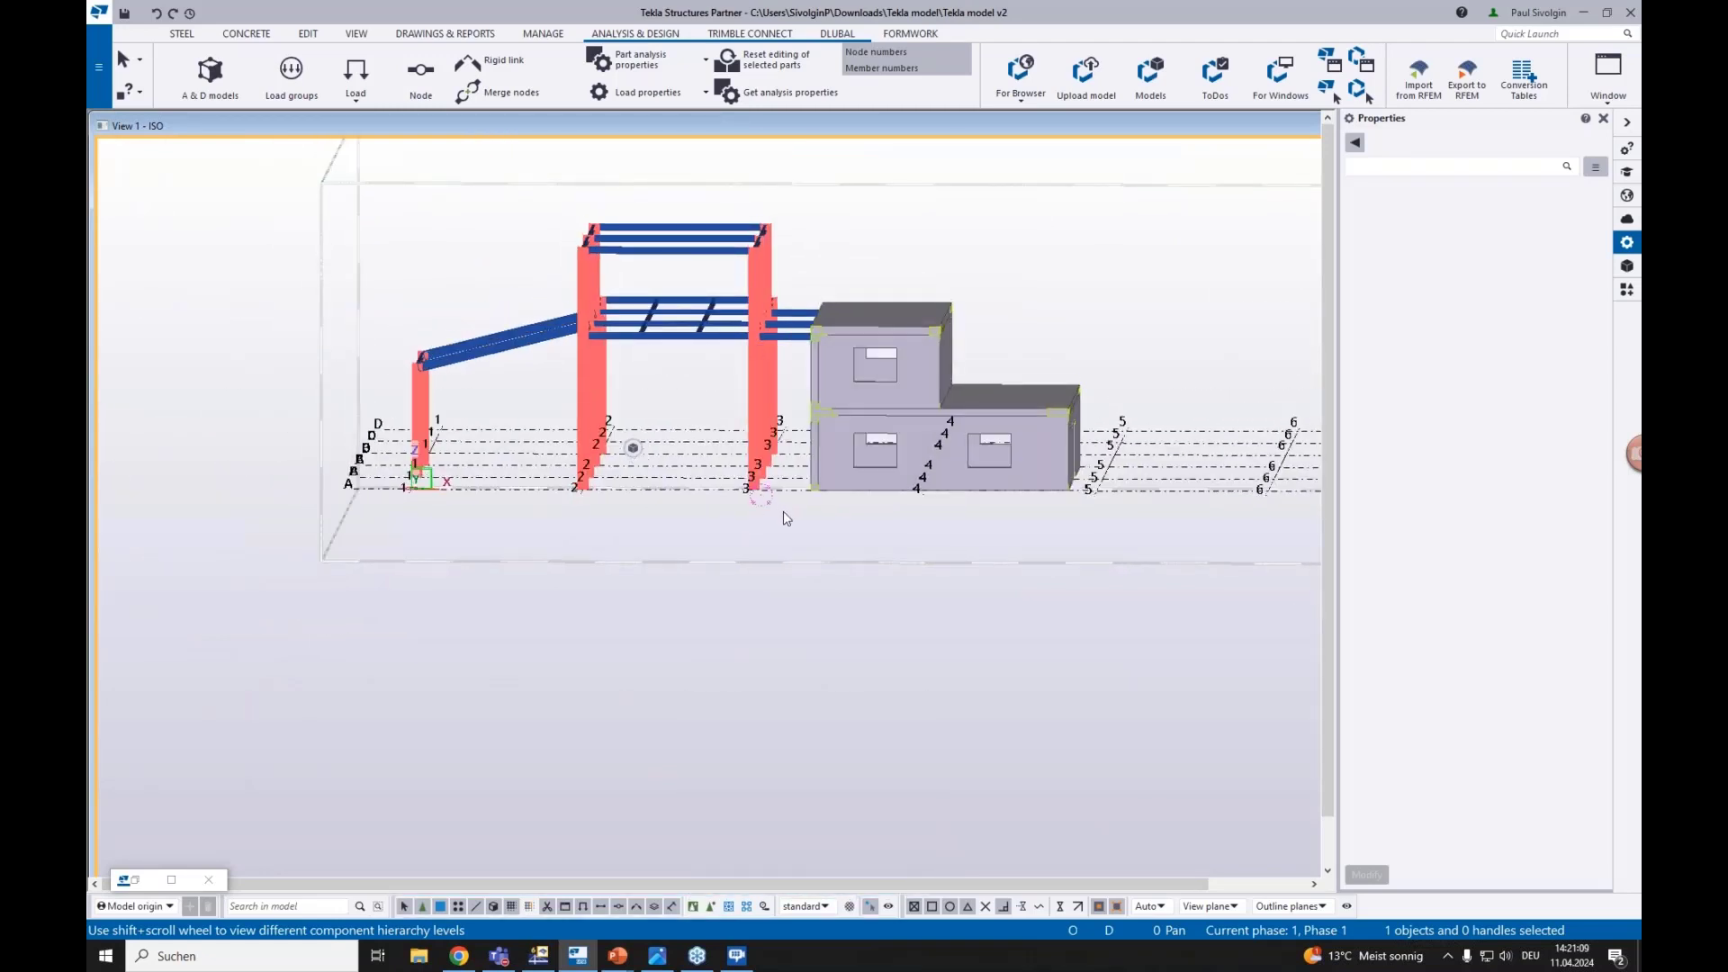
click(210, 72)
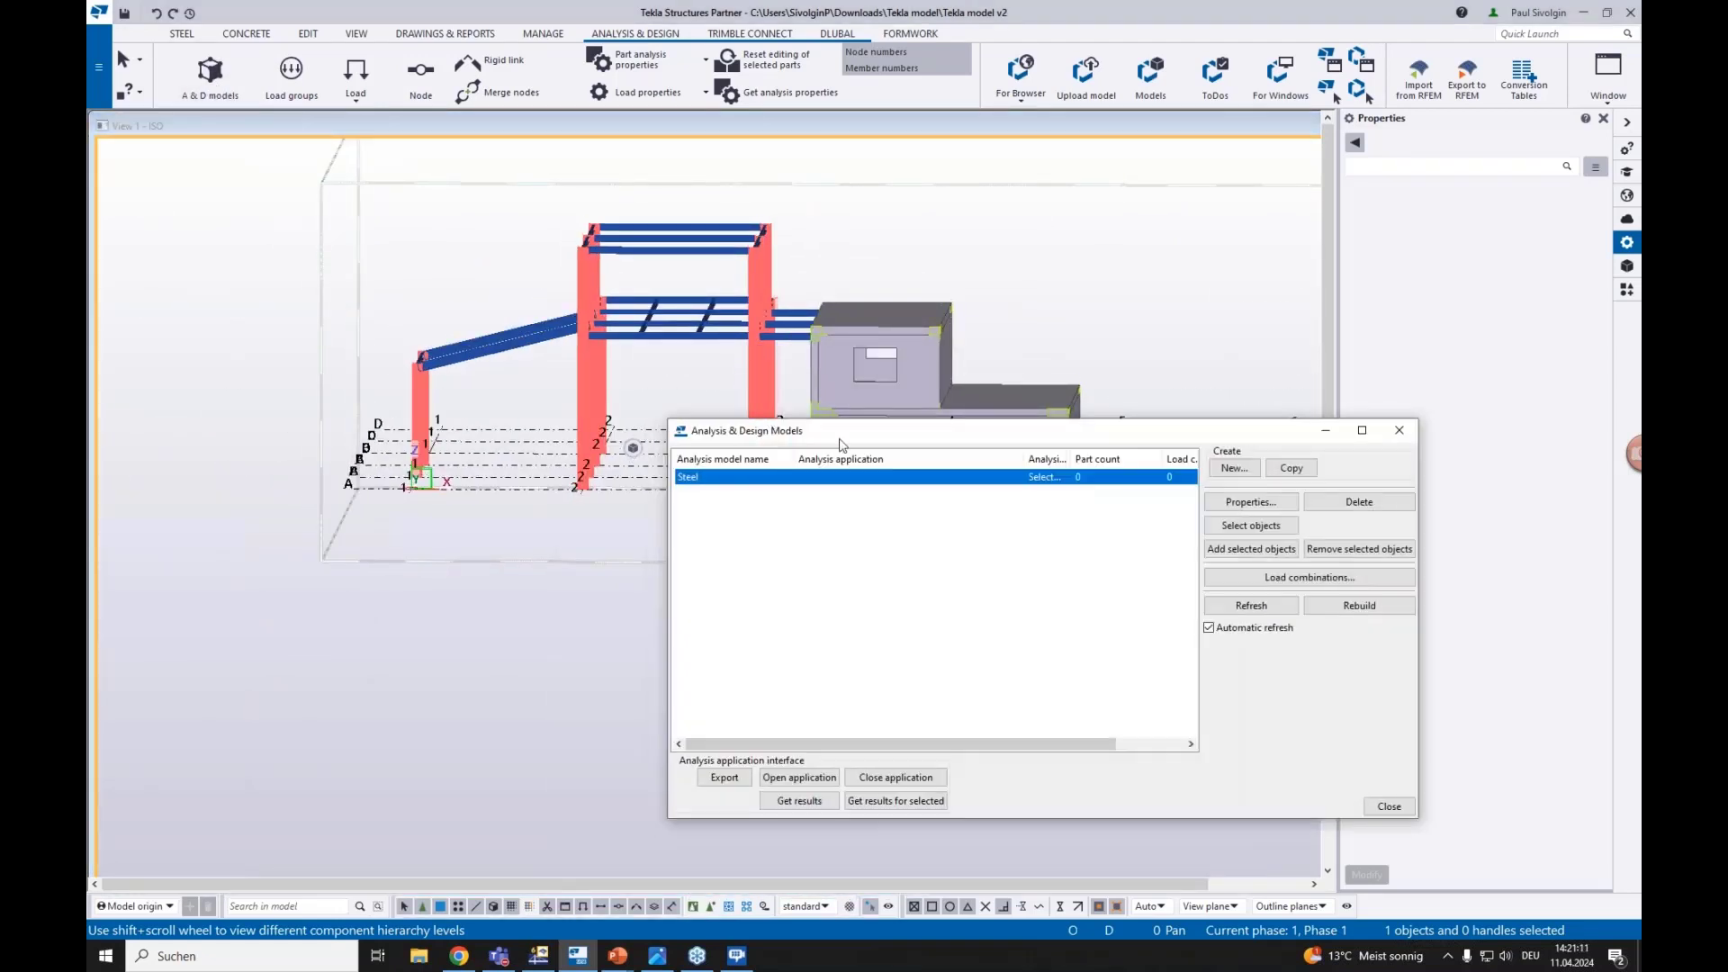
drag(914, 428, 1093, 443)
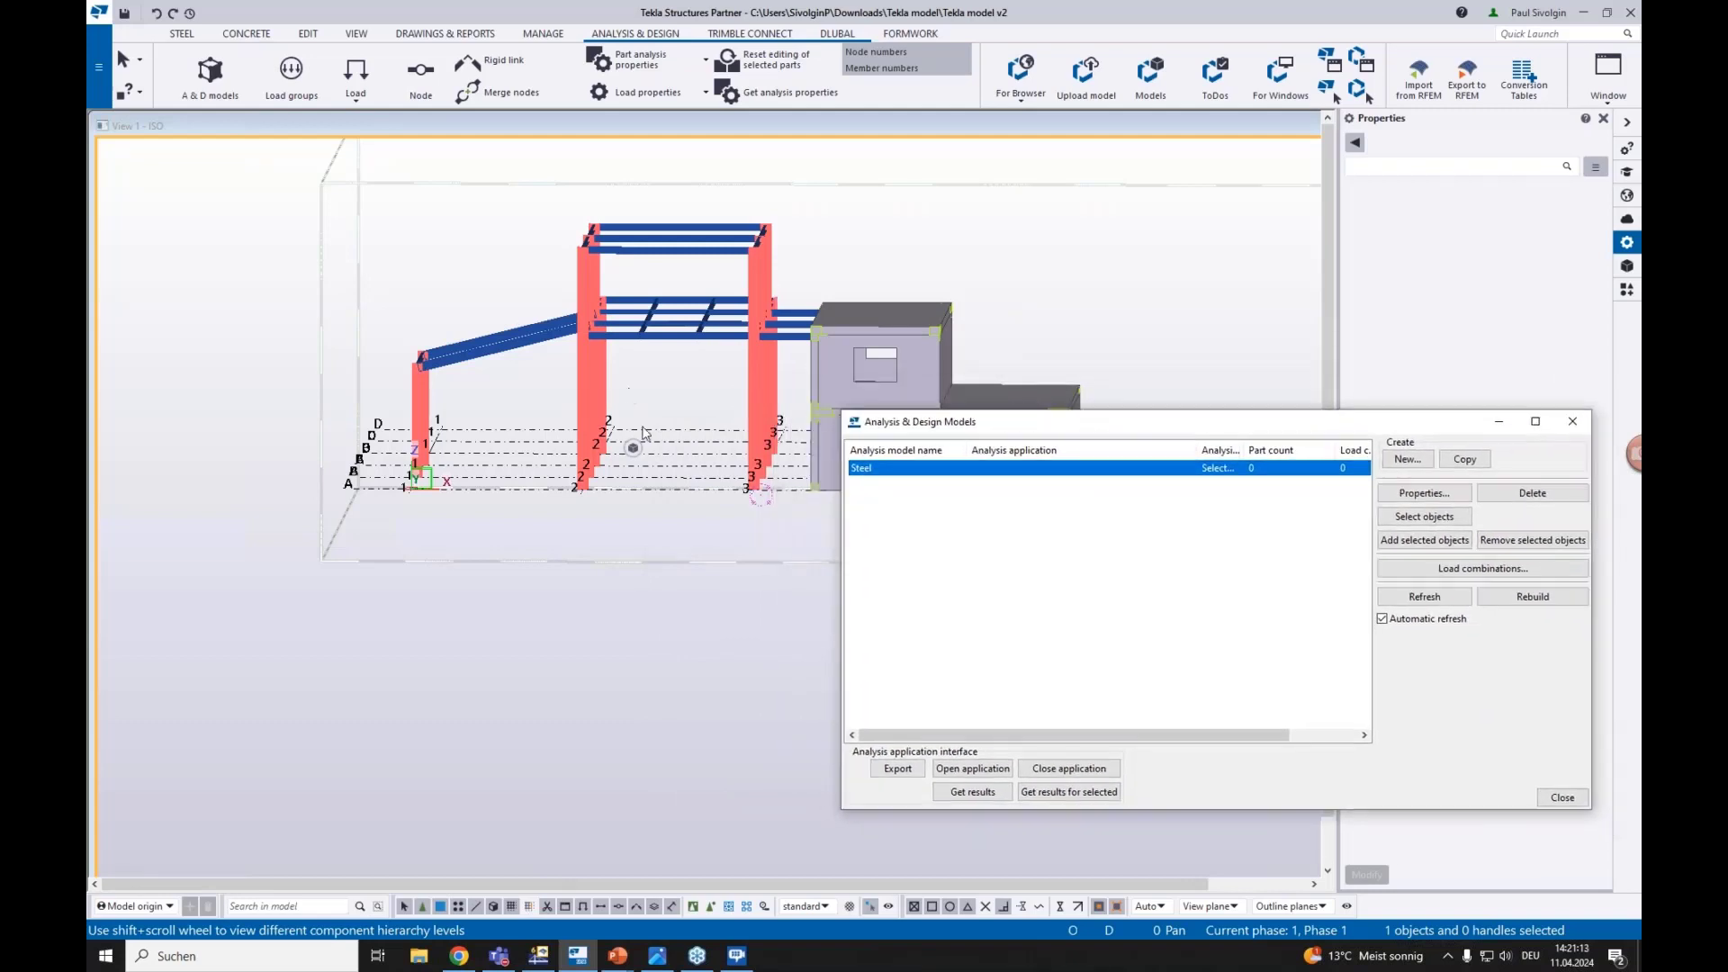
Area-select all beams and columns of the steel frame and add them to the Steel analysis model
ctrl+middle_drag(693, 491, 718, 502)
drag(747, 505, 346, 213)
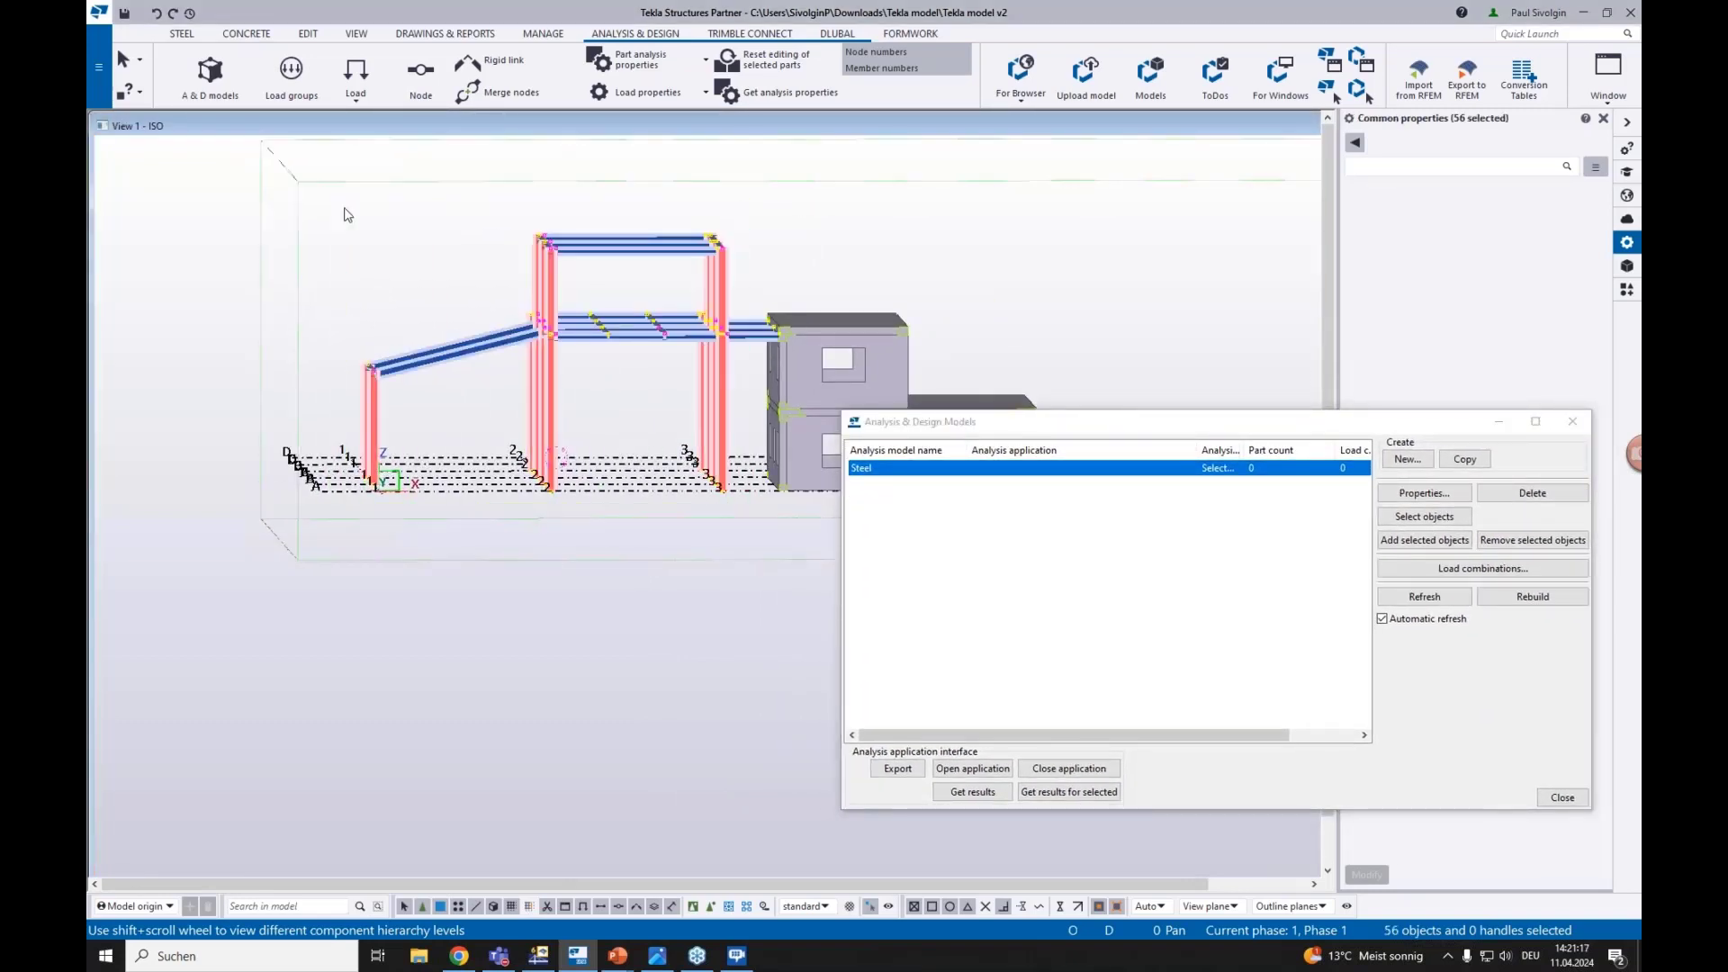
scroll(554, 240, up, 2)
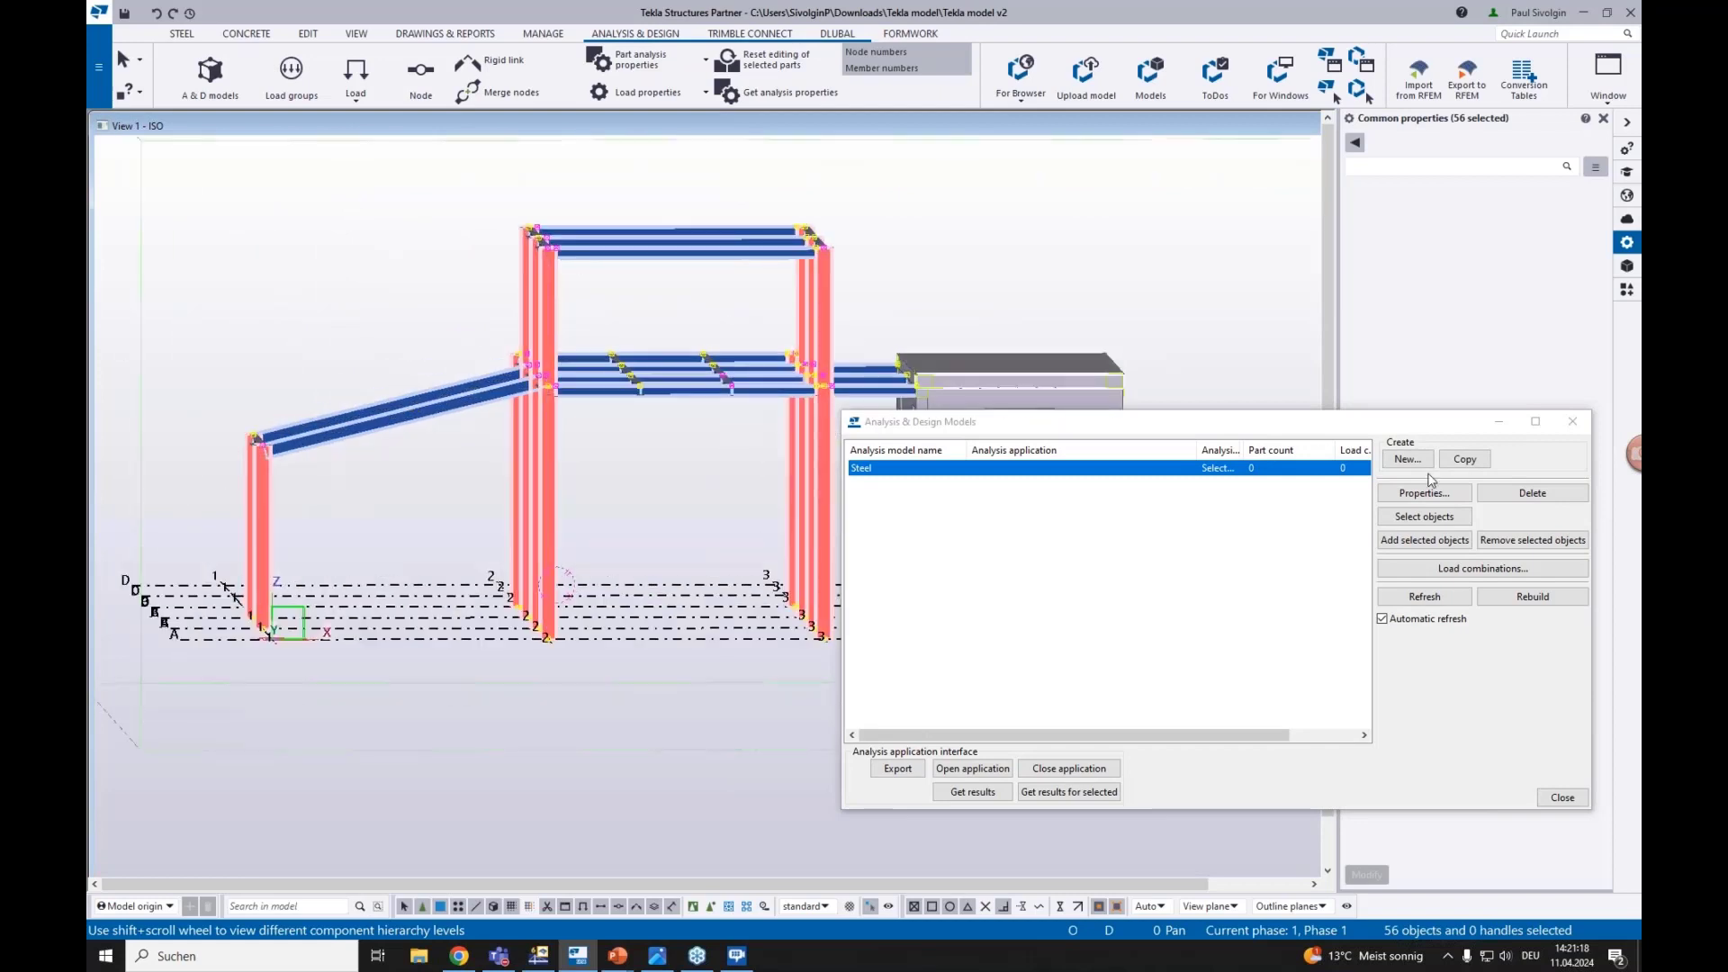
click(1424, 541)
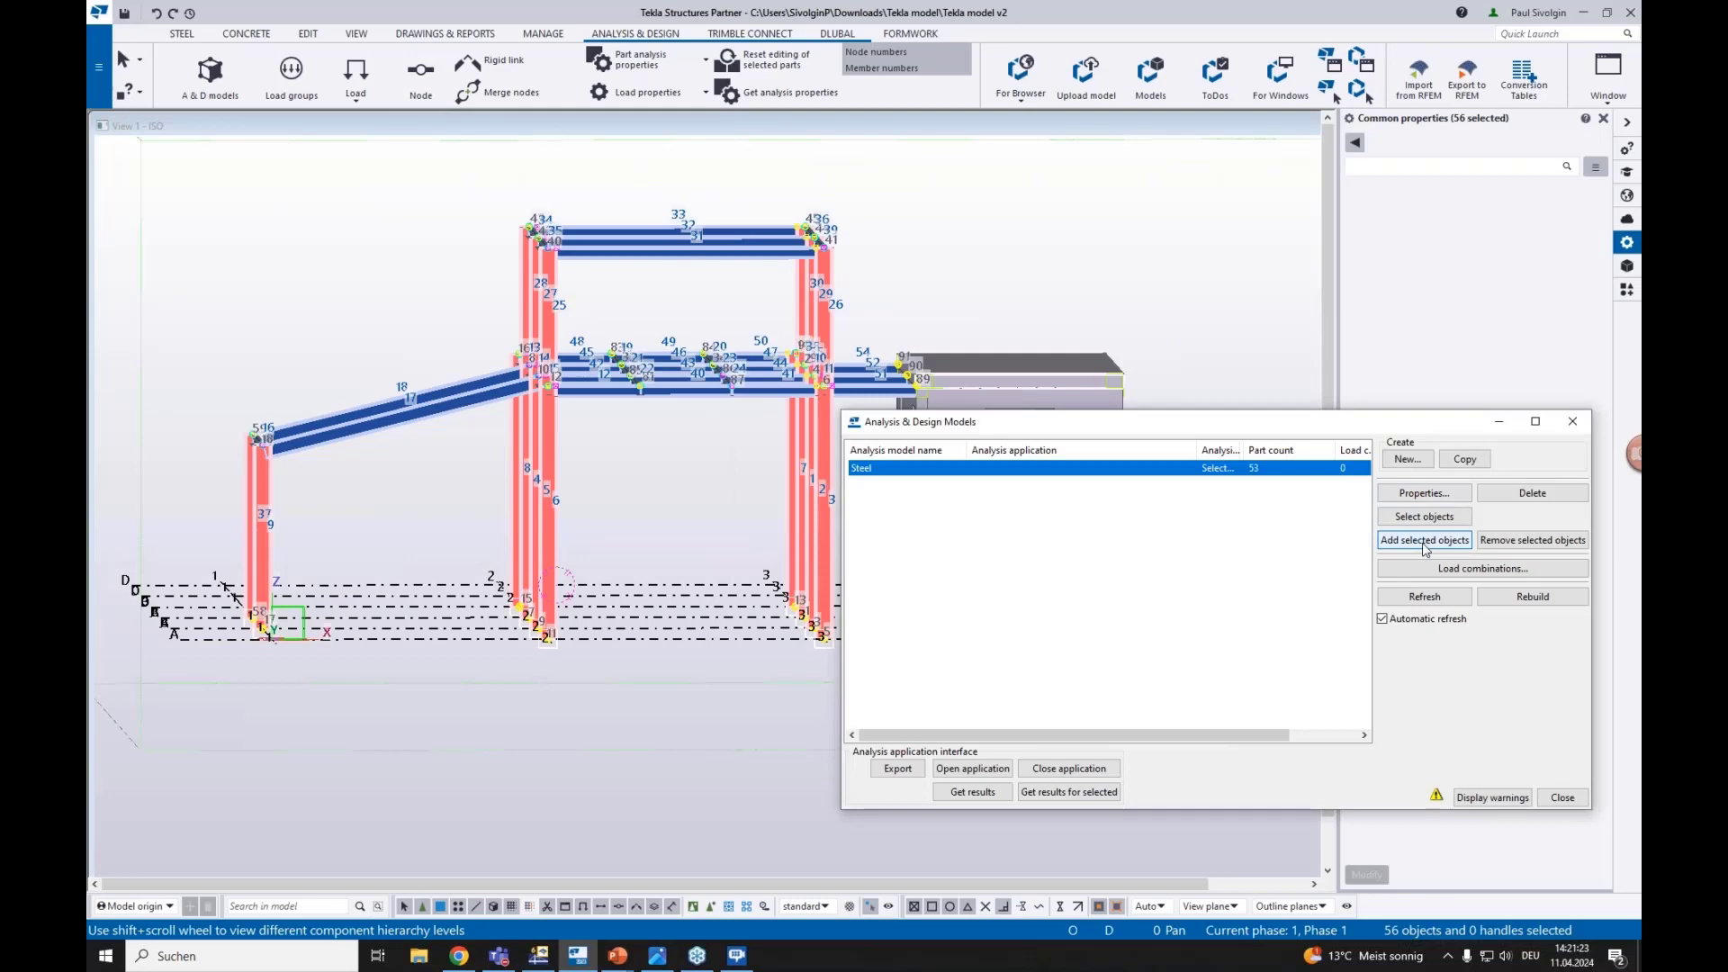
Minimise the analysis models dialog and examine the analysis member axes and nodes at the frame's beam-to-column joints
scroll(1012, 399, up, 4)
click(1012, 399)
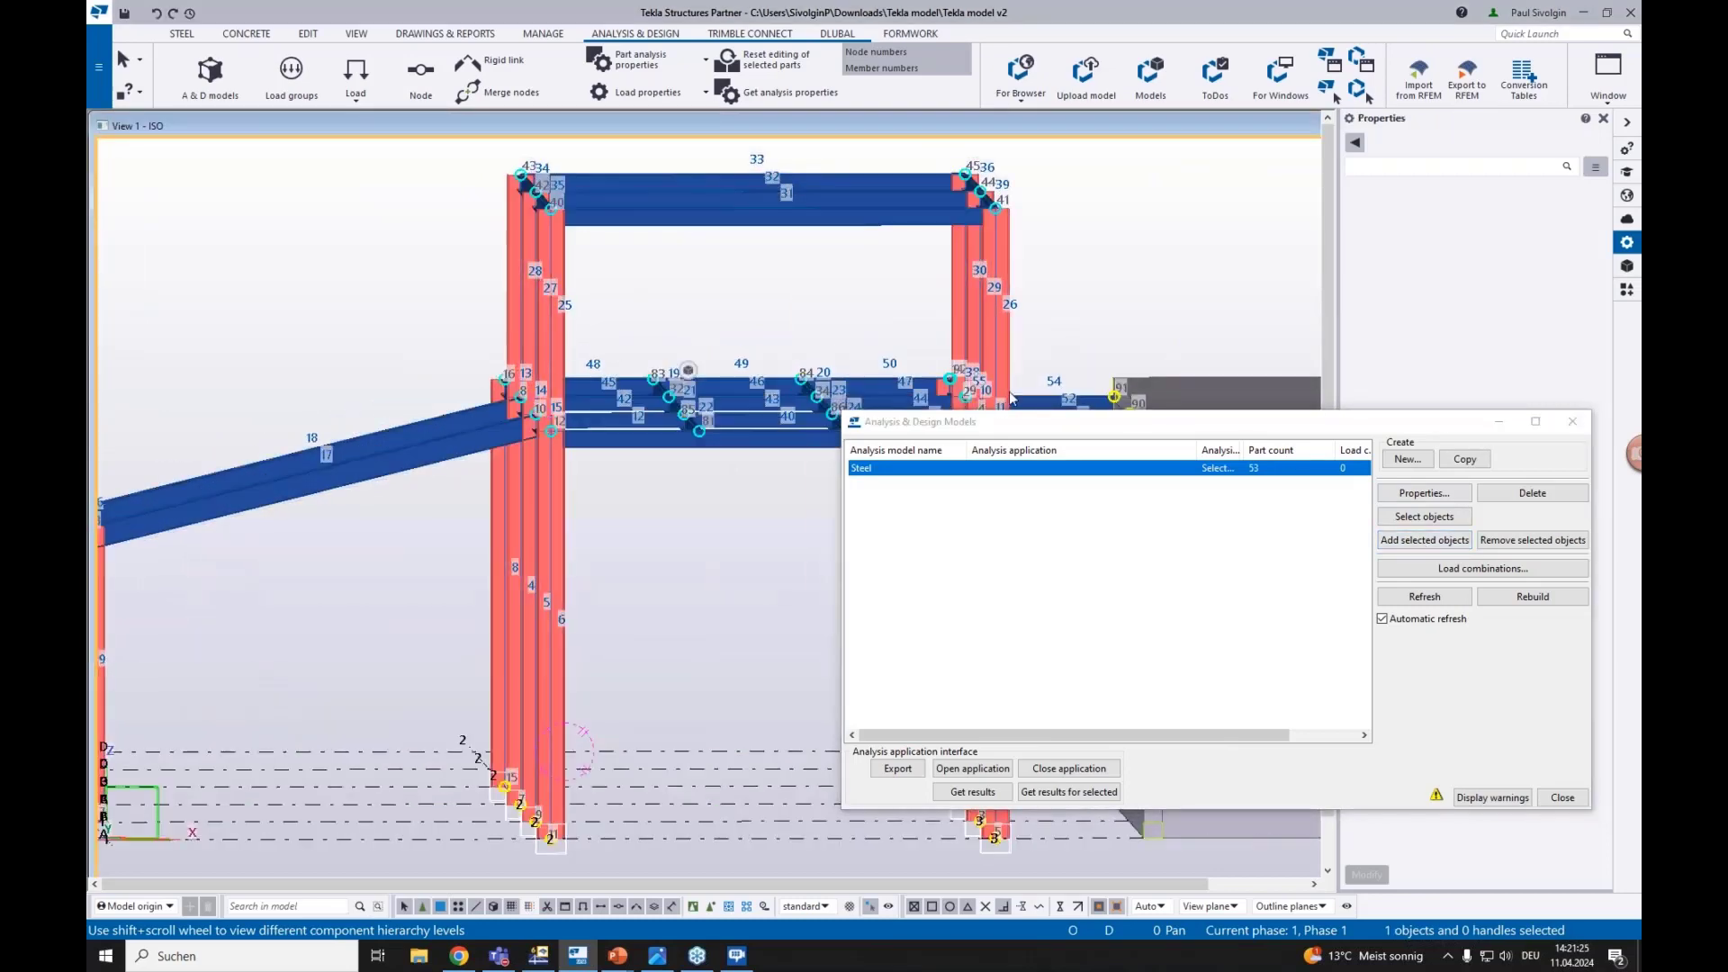
click(1498, 424)
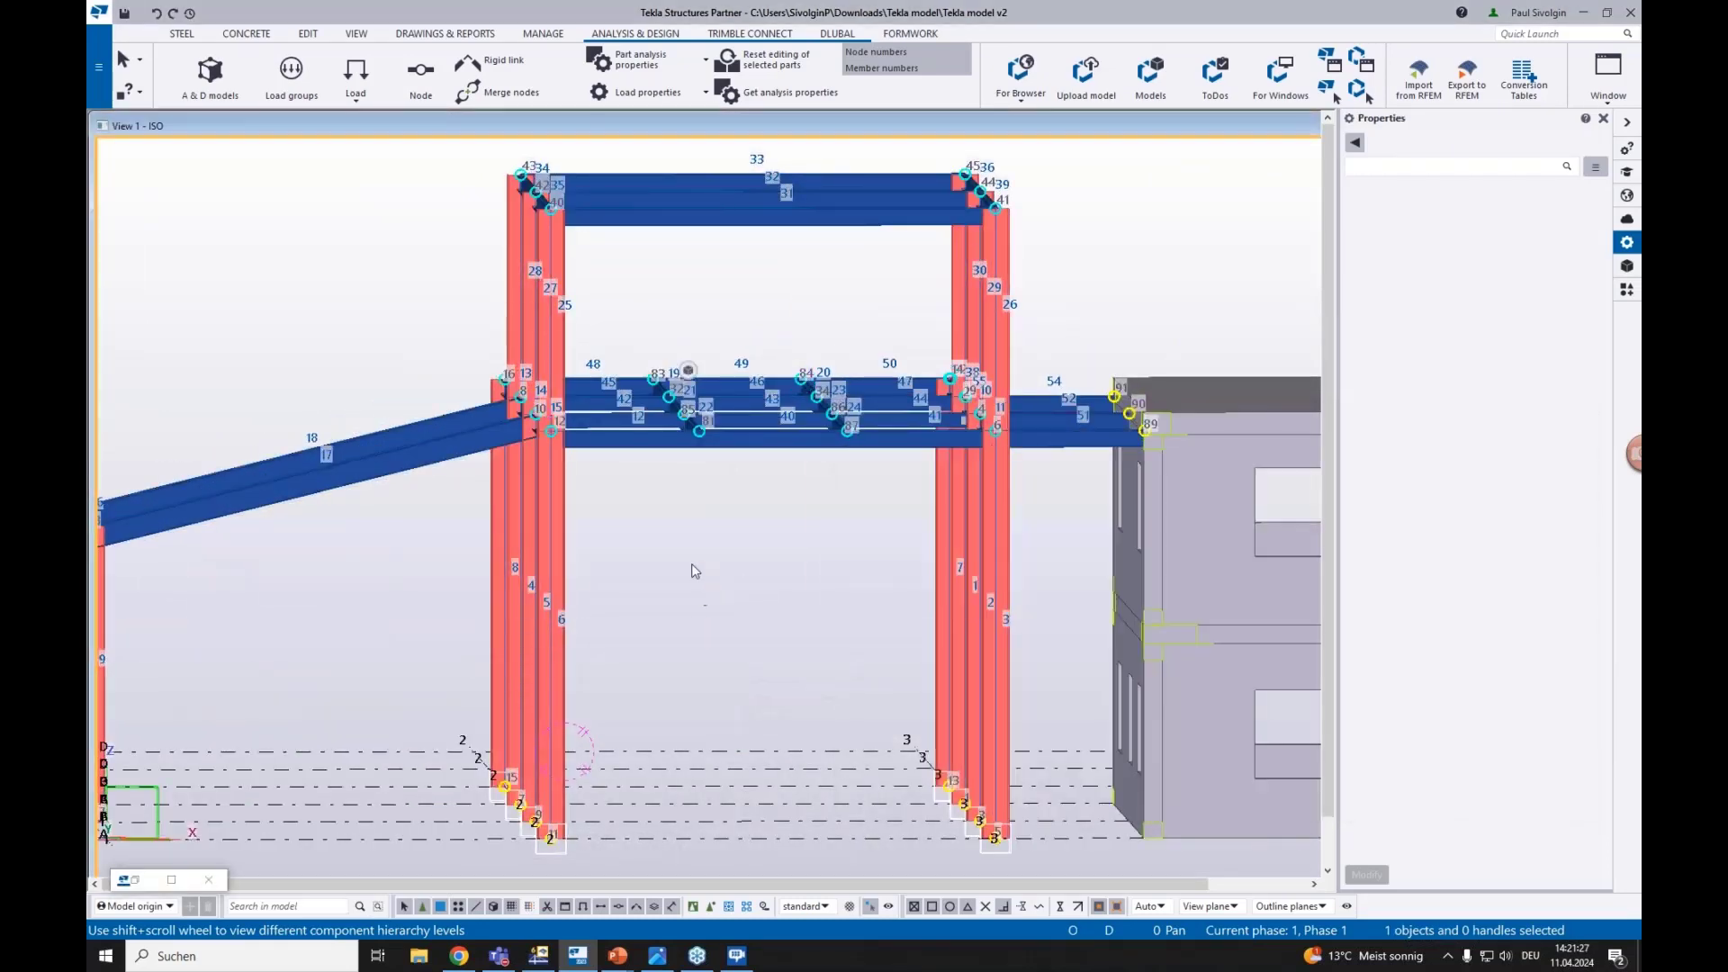
mouse_move(693, 566)
ctrl+middle_down()
mouse_move(720, 577)
mouse_move(716, 558)
ctrl+middle_up()
scroll(576, 437, up, 3)
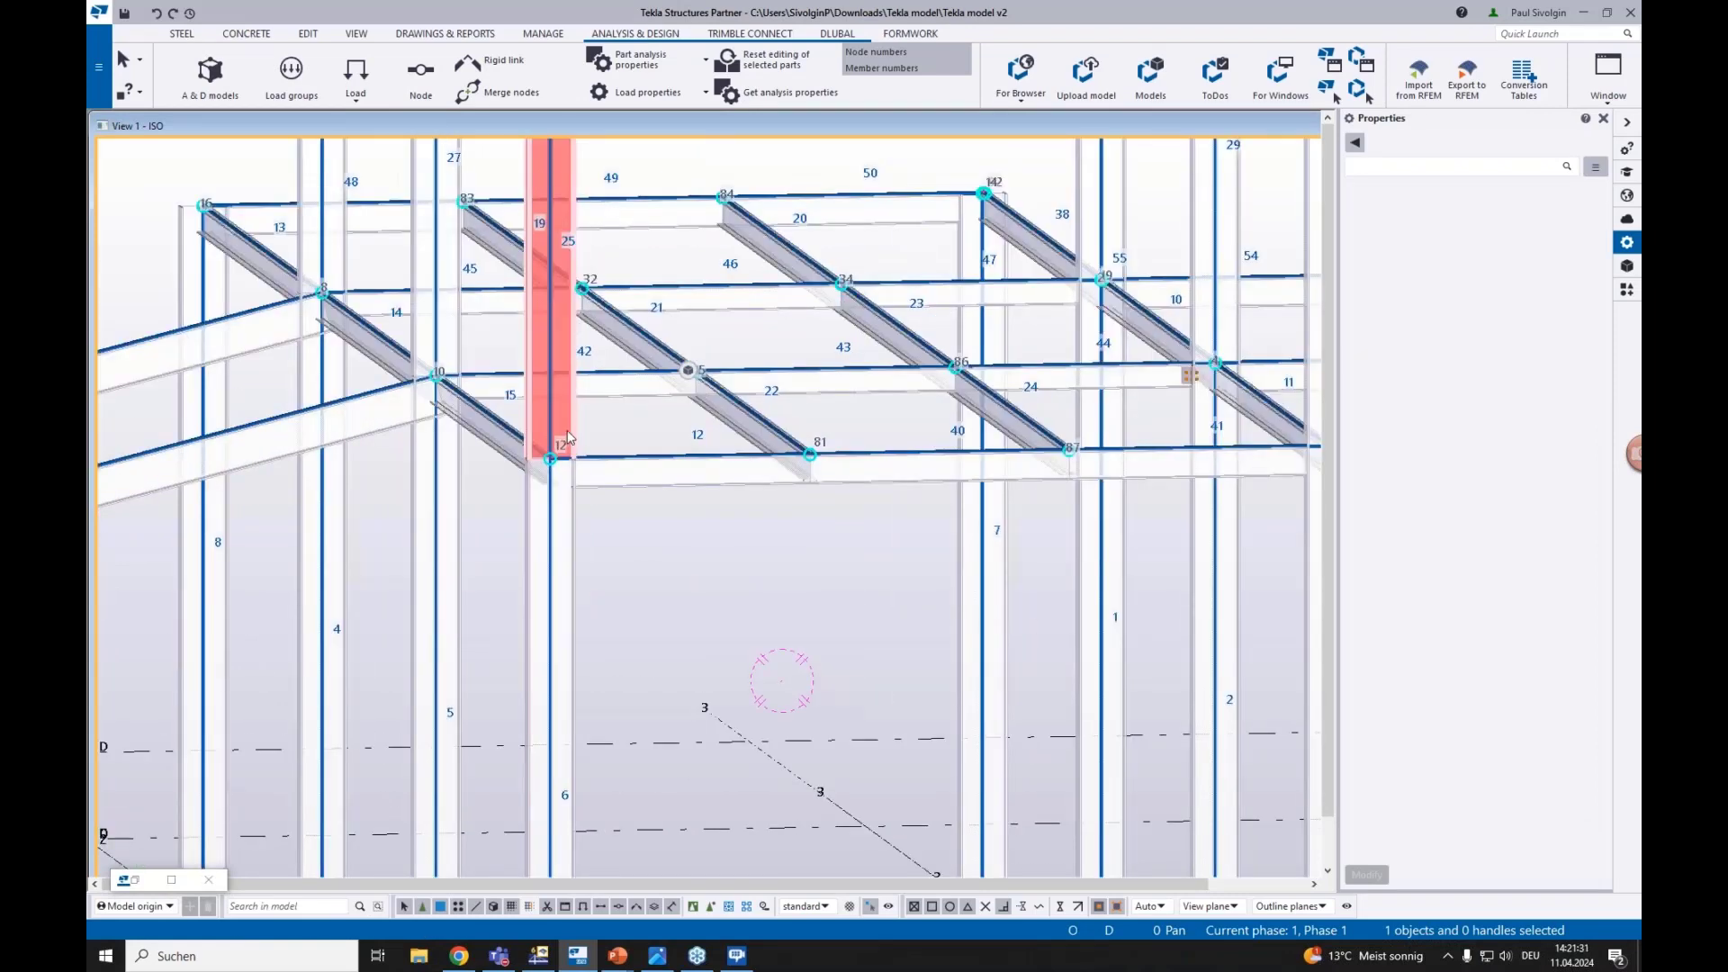
scroll(576, 454, up, 3)
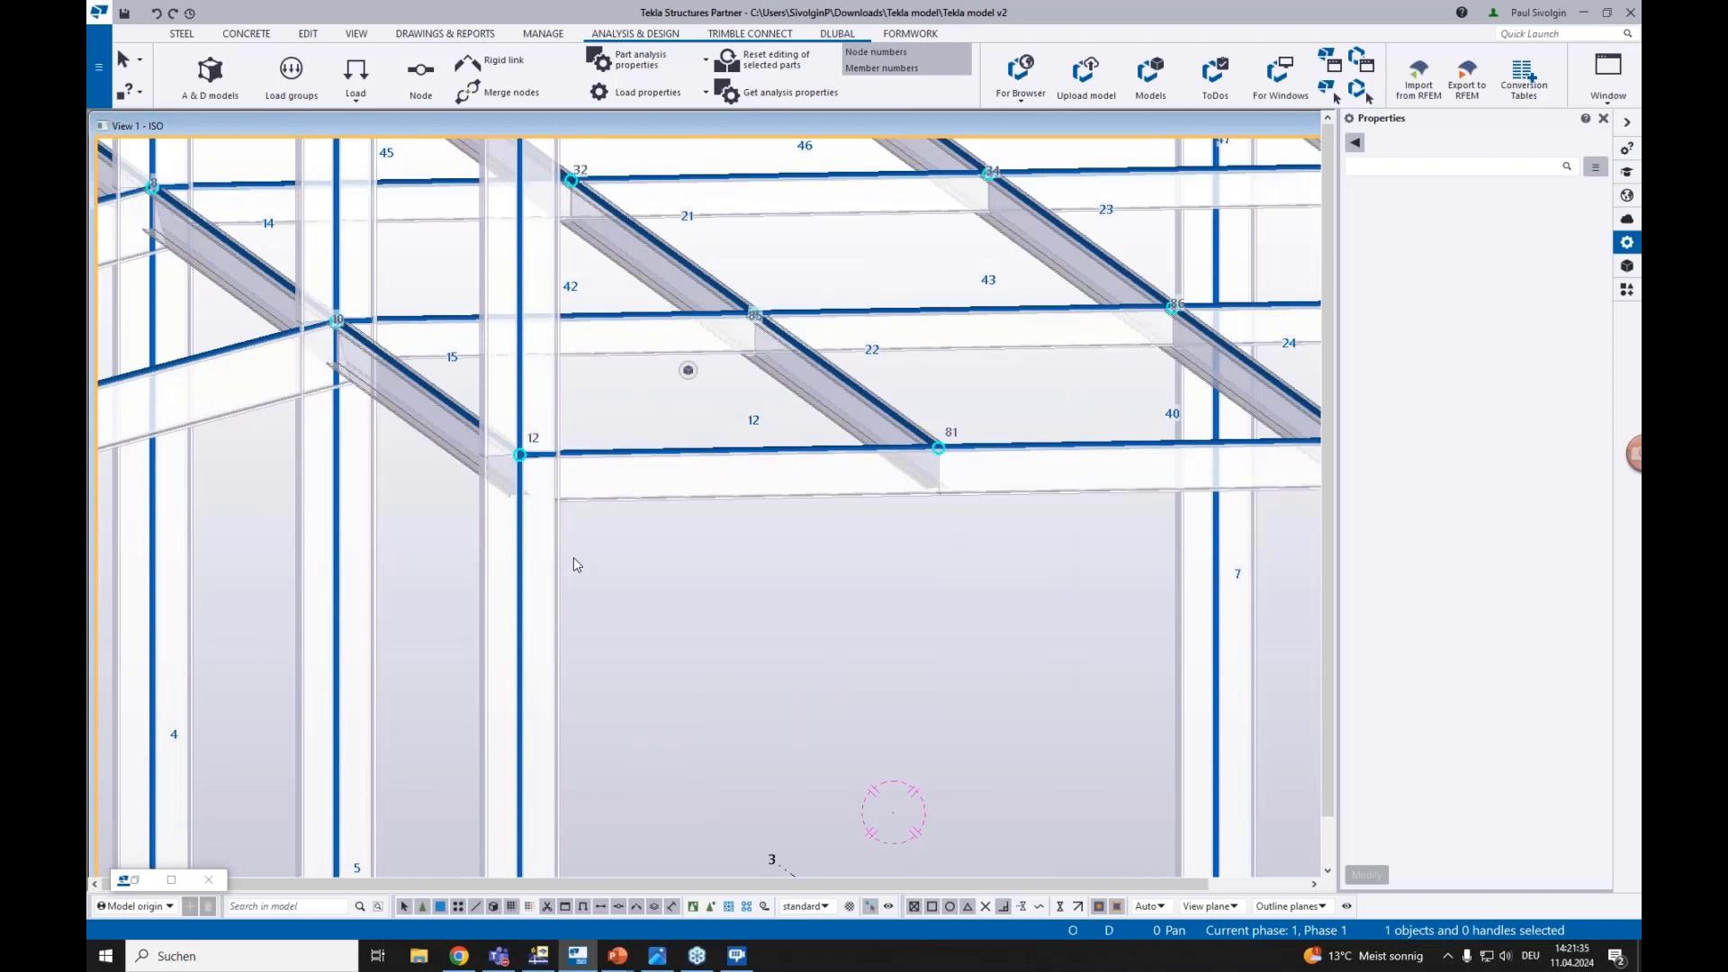
Open and close the analysis properties of the edge beam and column meeting at node 12 to inspect their member classes
click(519, 456)
click(623, 447)
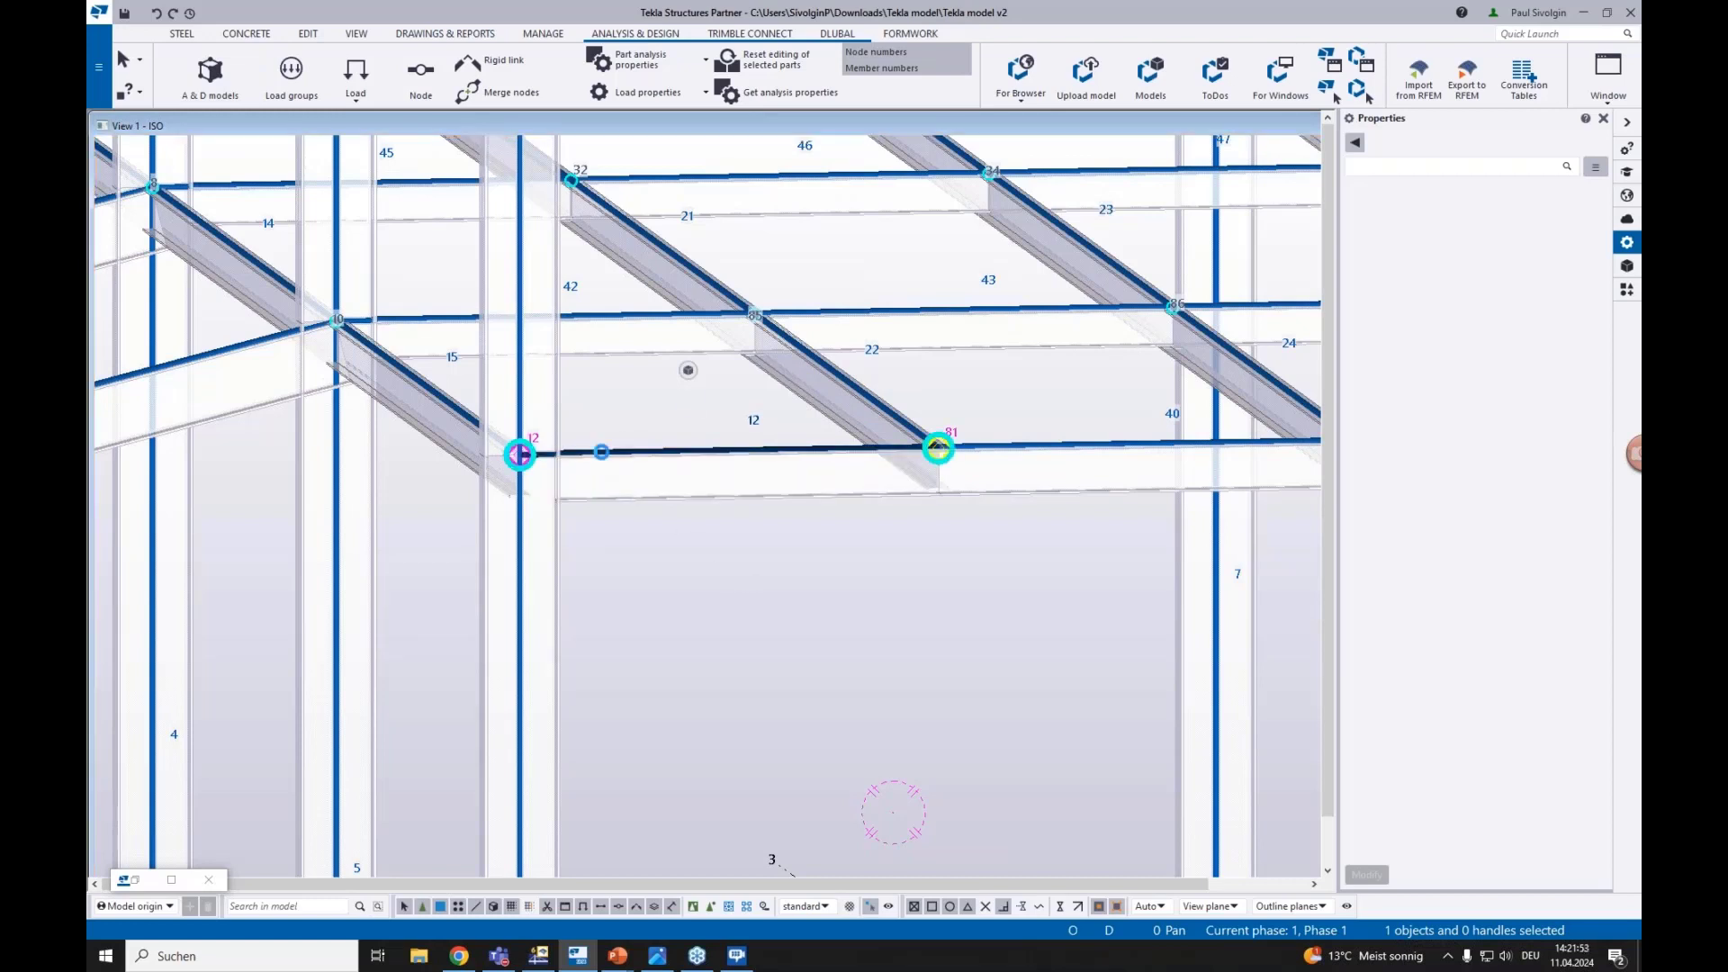
double_click(599, 456)
drag(1039, 354, 709, 483)
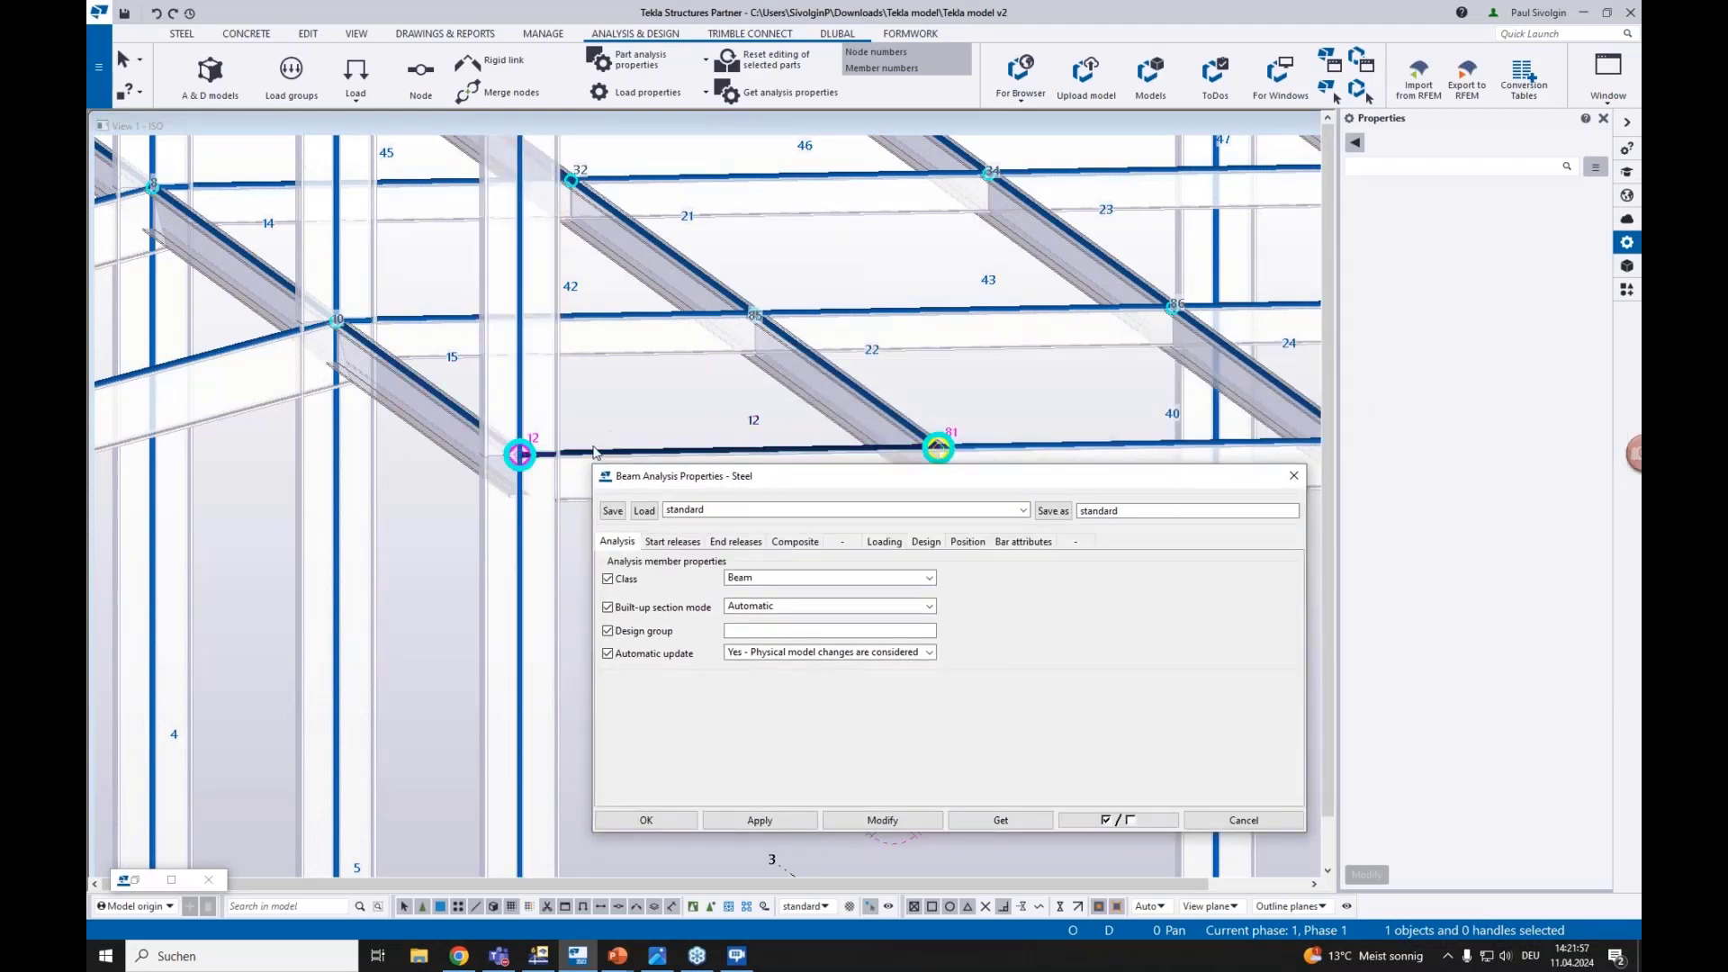
drag(709, 483, 705, 423)
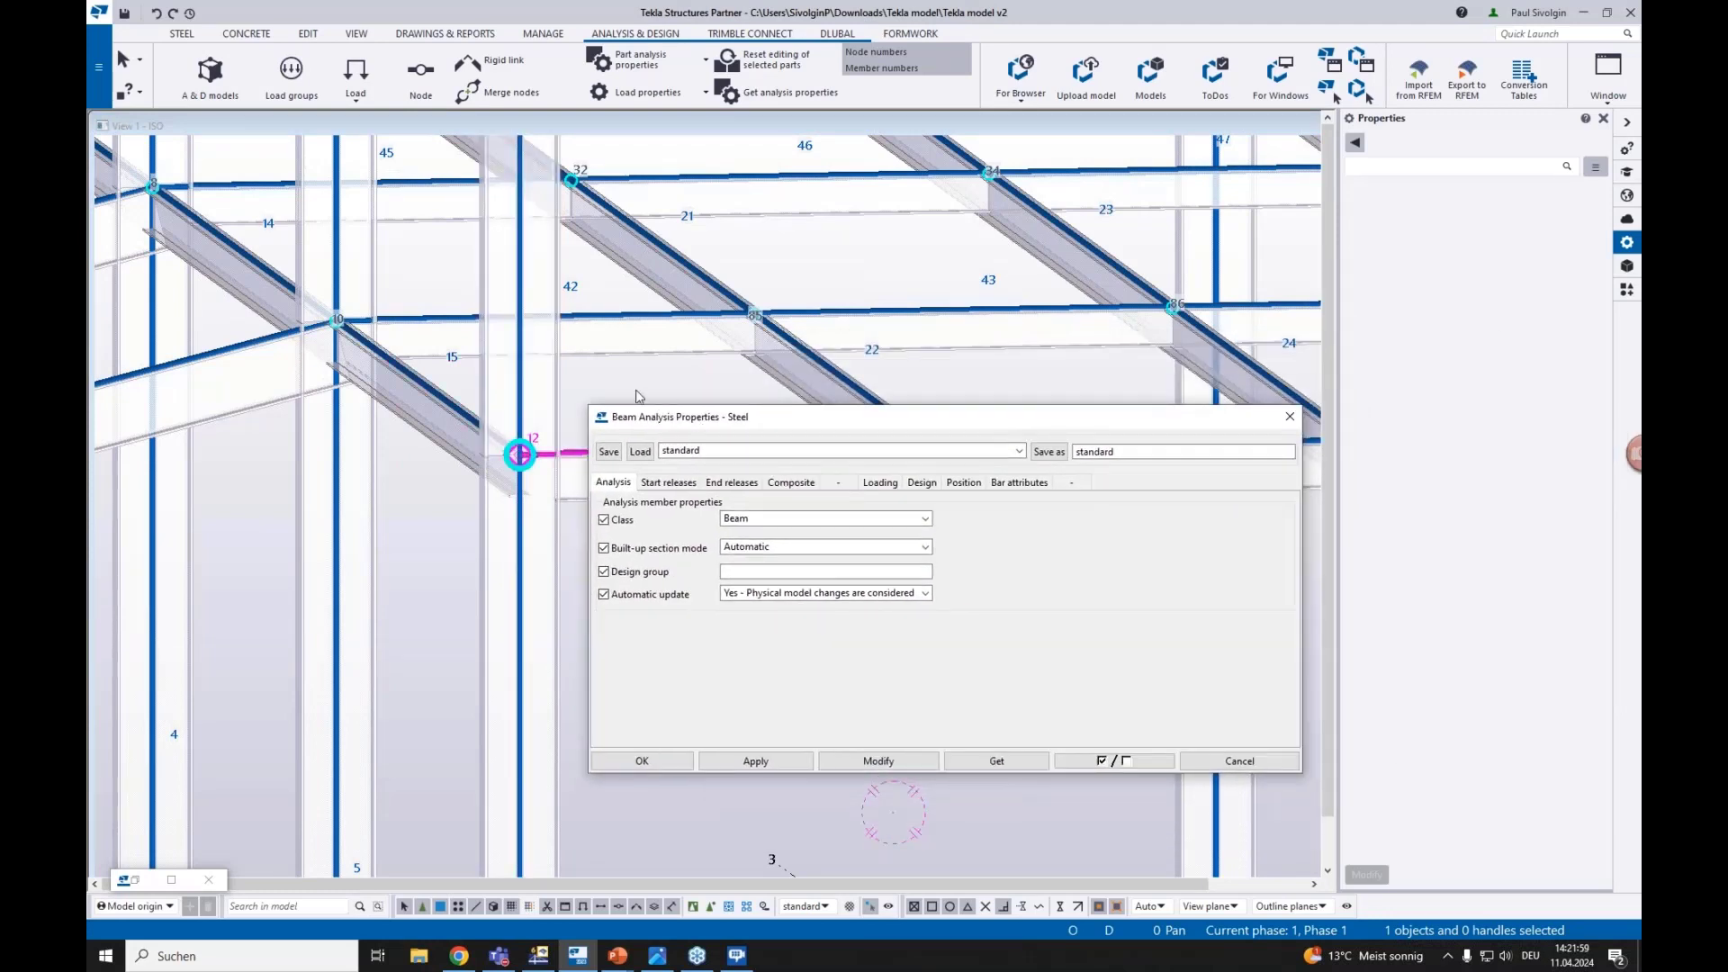
click(1290, 416)
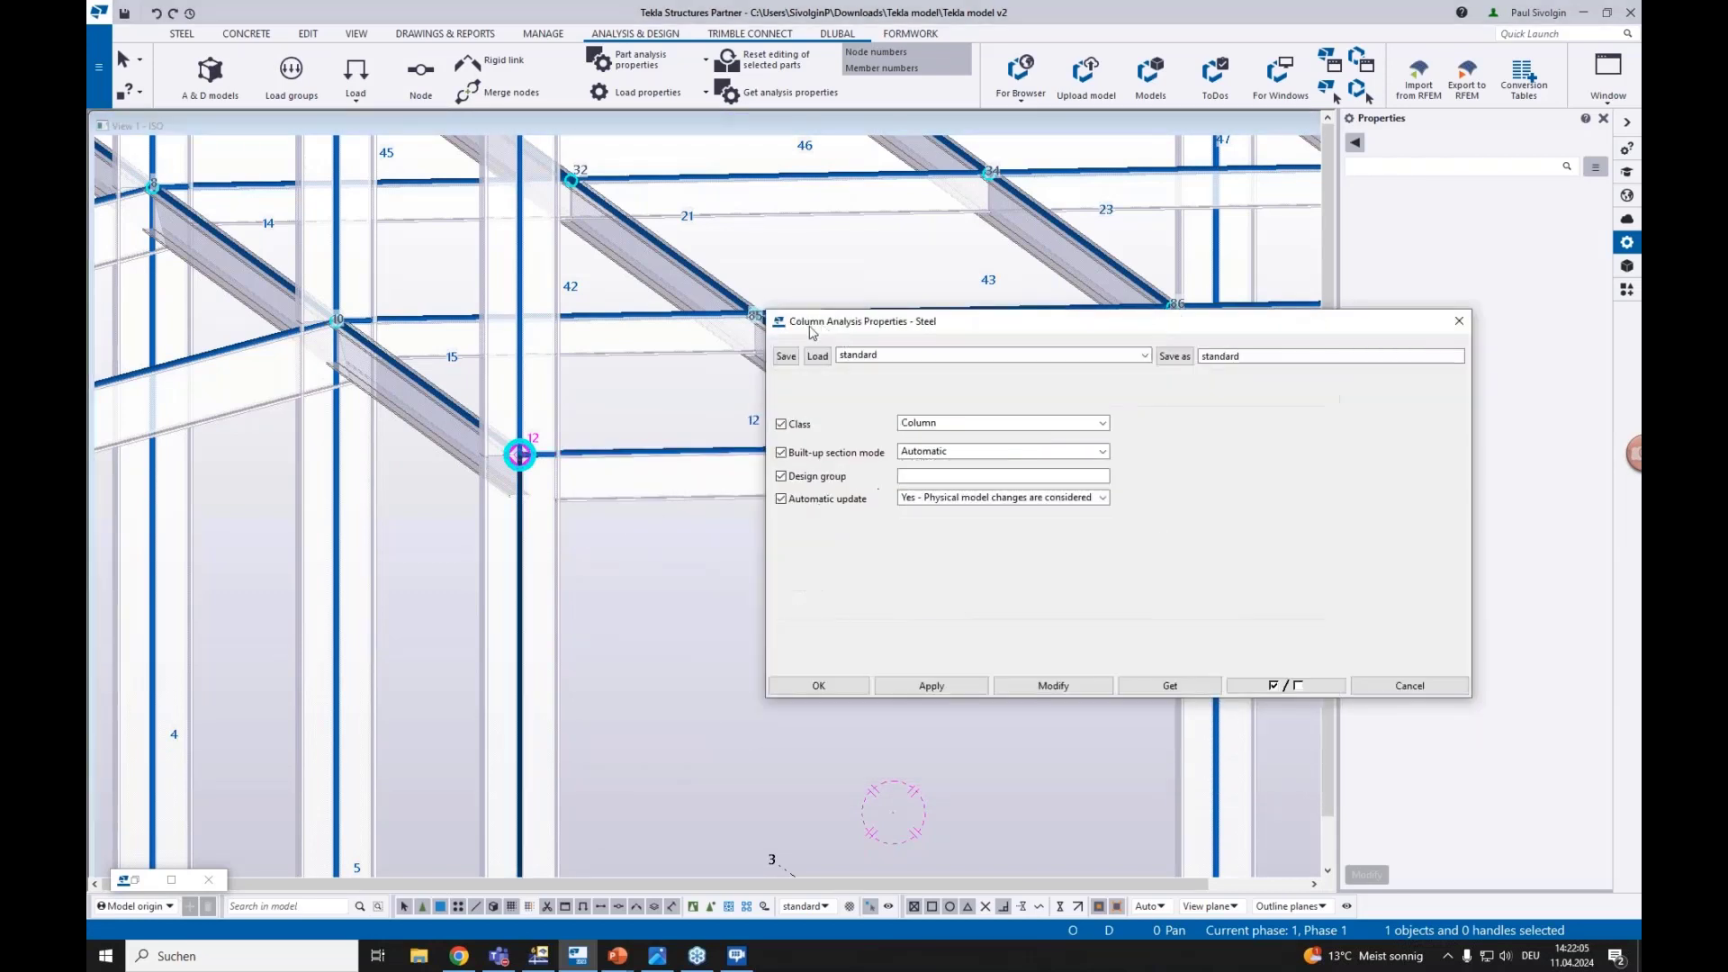
click(1459, 322)
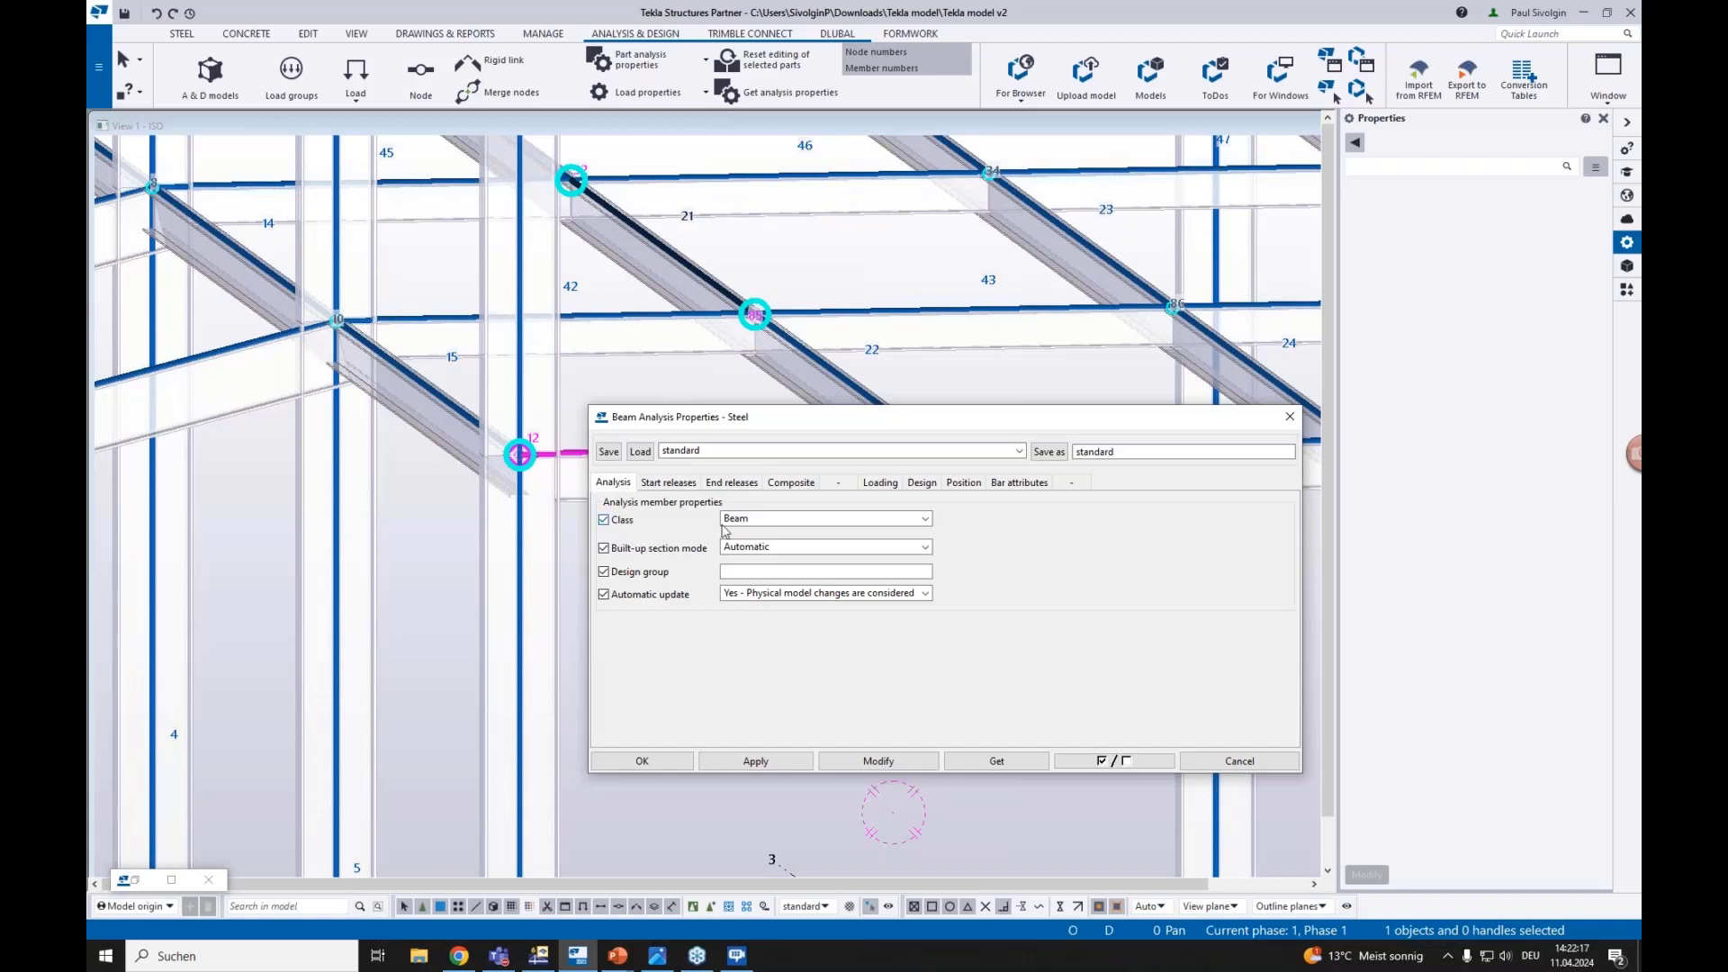
Choose the Beam - Truss class in the beam analysis properties and place the dialog clear of the frame
click(745, 522)
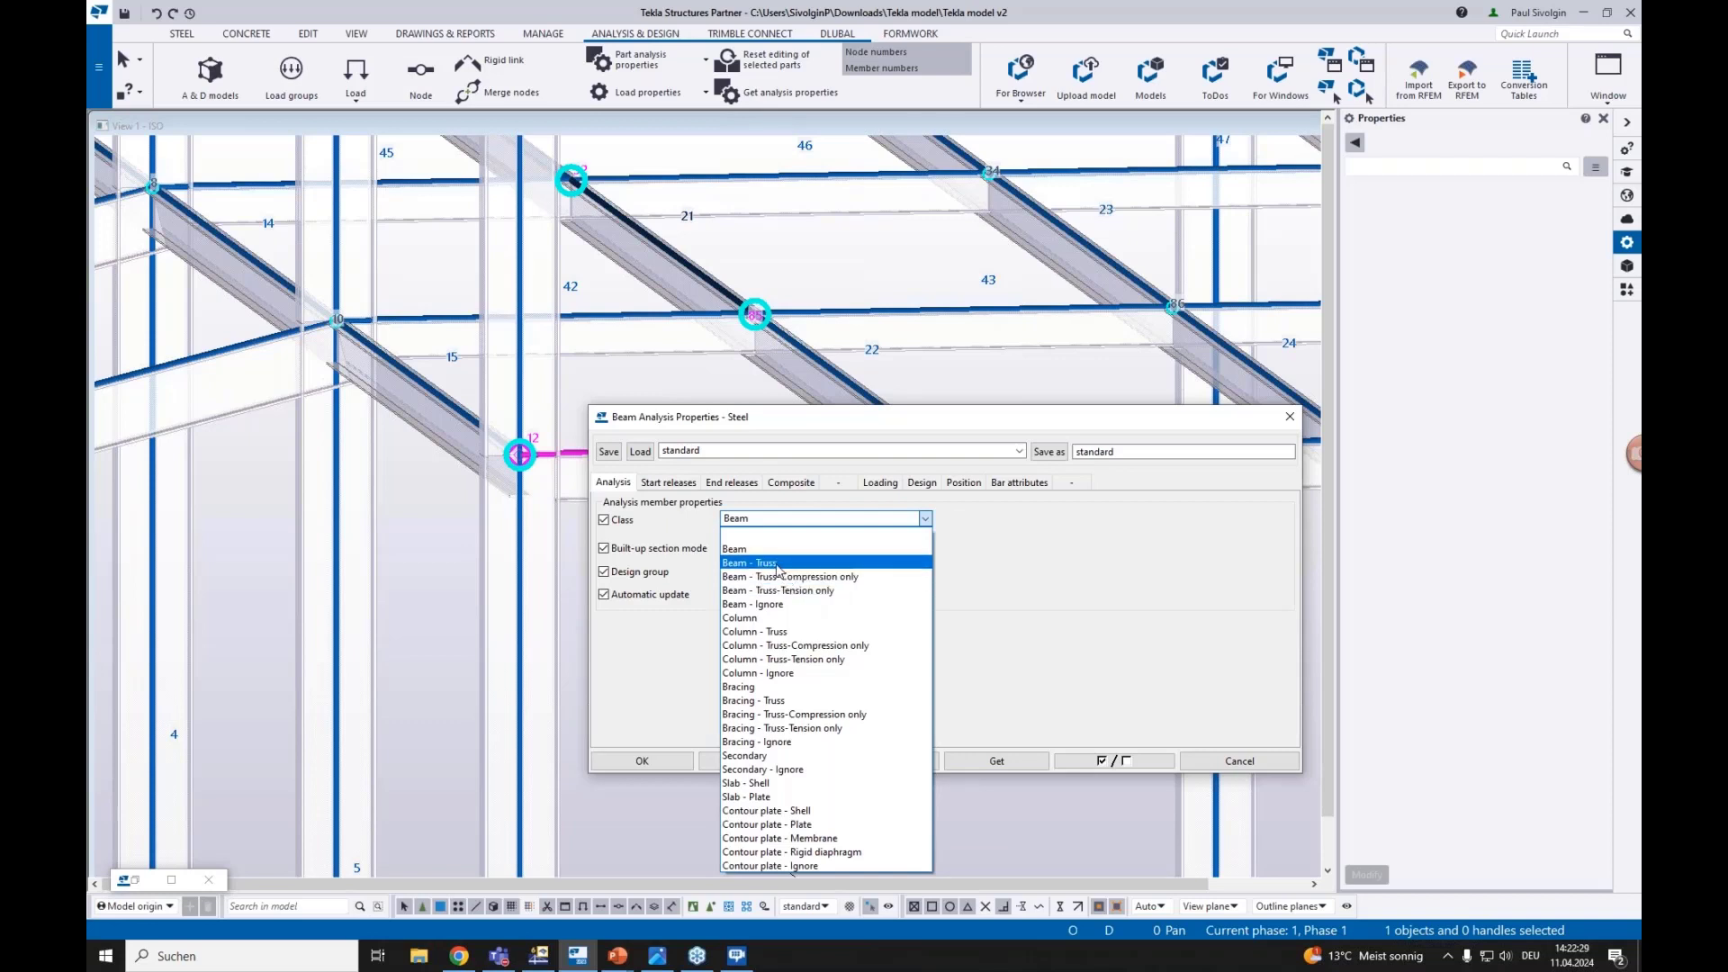
click(756, 563)
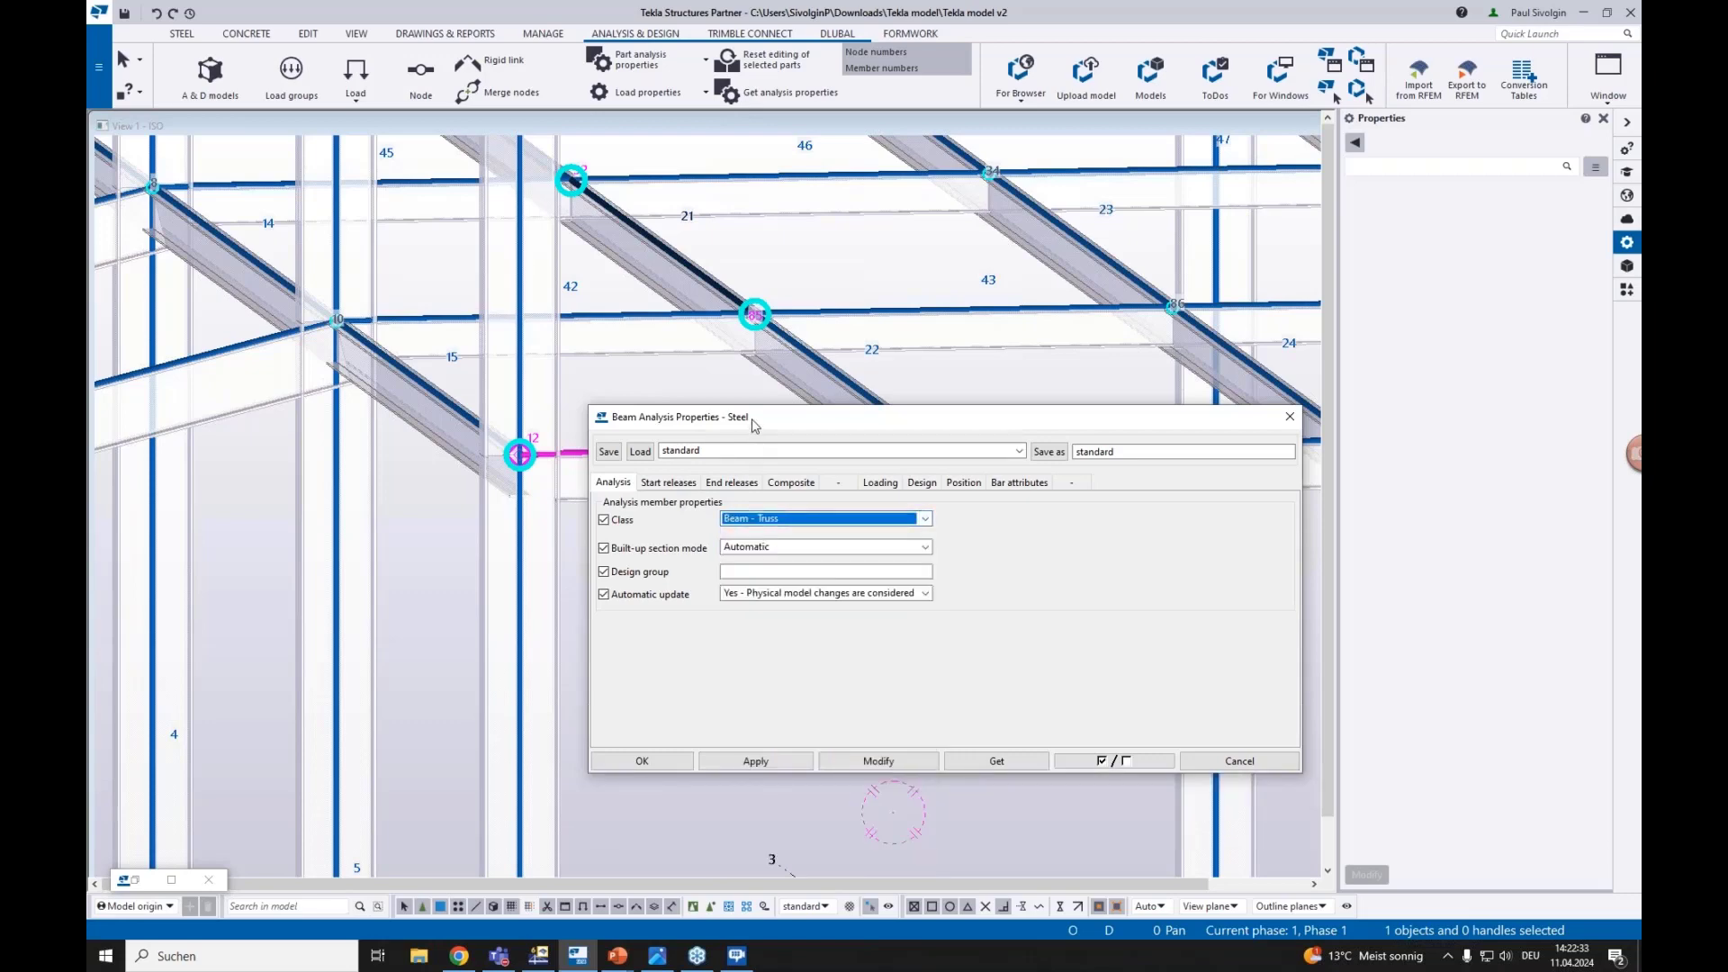
drag(752, 421, 1042, 497)
Switch to the plan view and area-select the transverse beams in all three bays between grid lines 1 and 3
scroll(752, 587, down, 3)
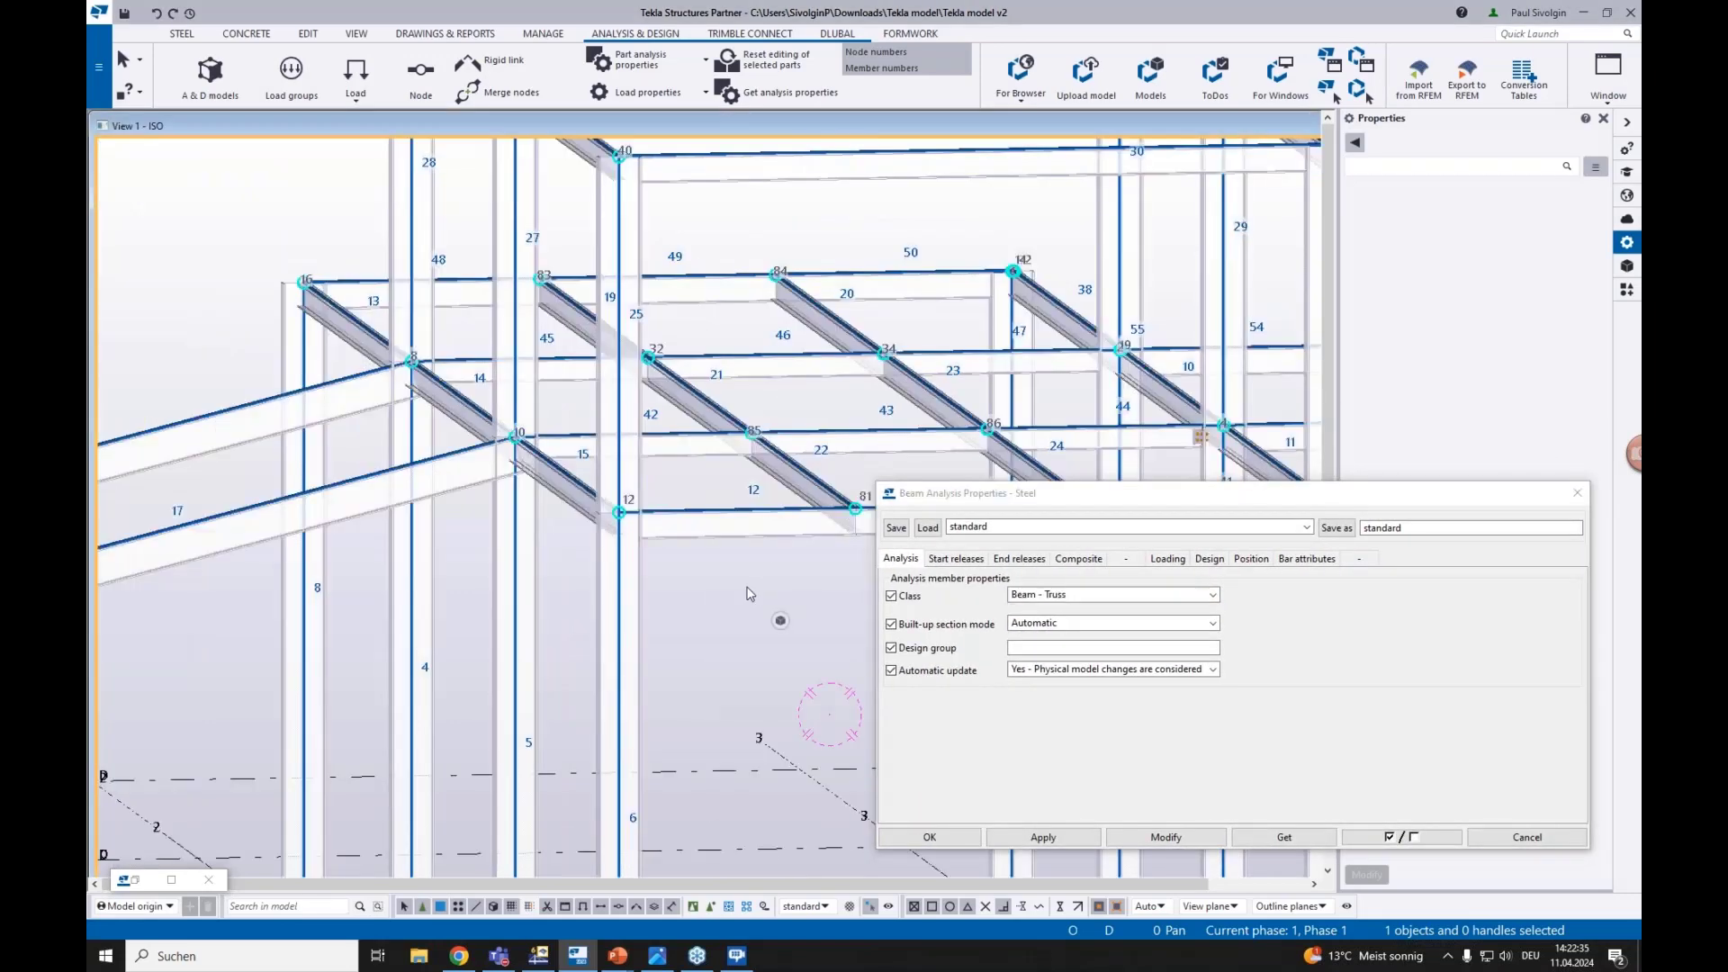
scroll(748, 593, down, 5)
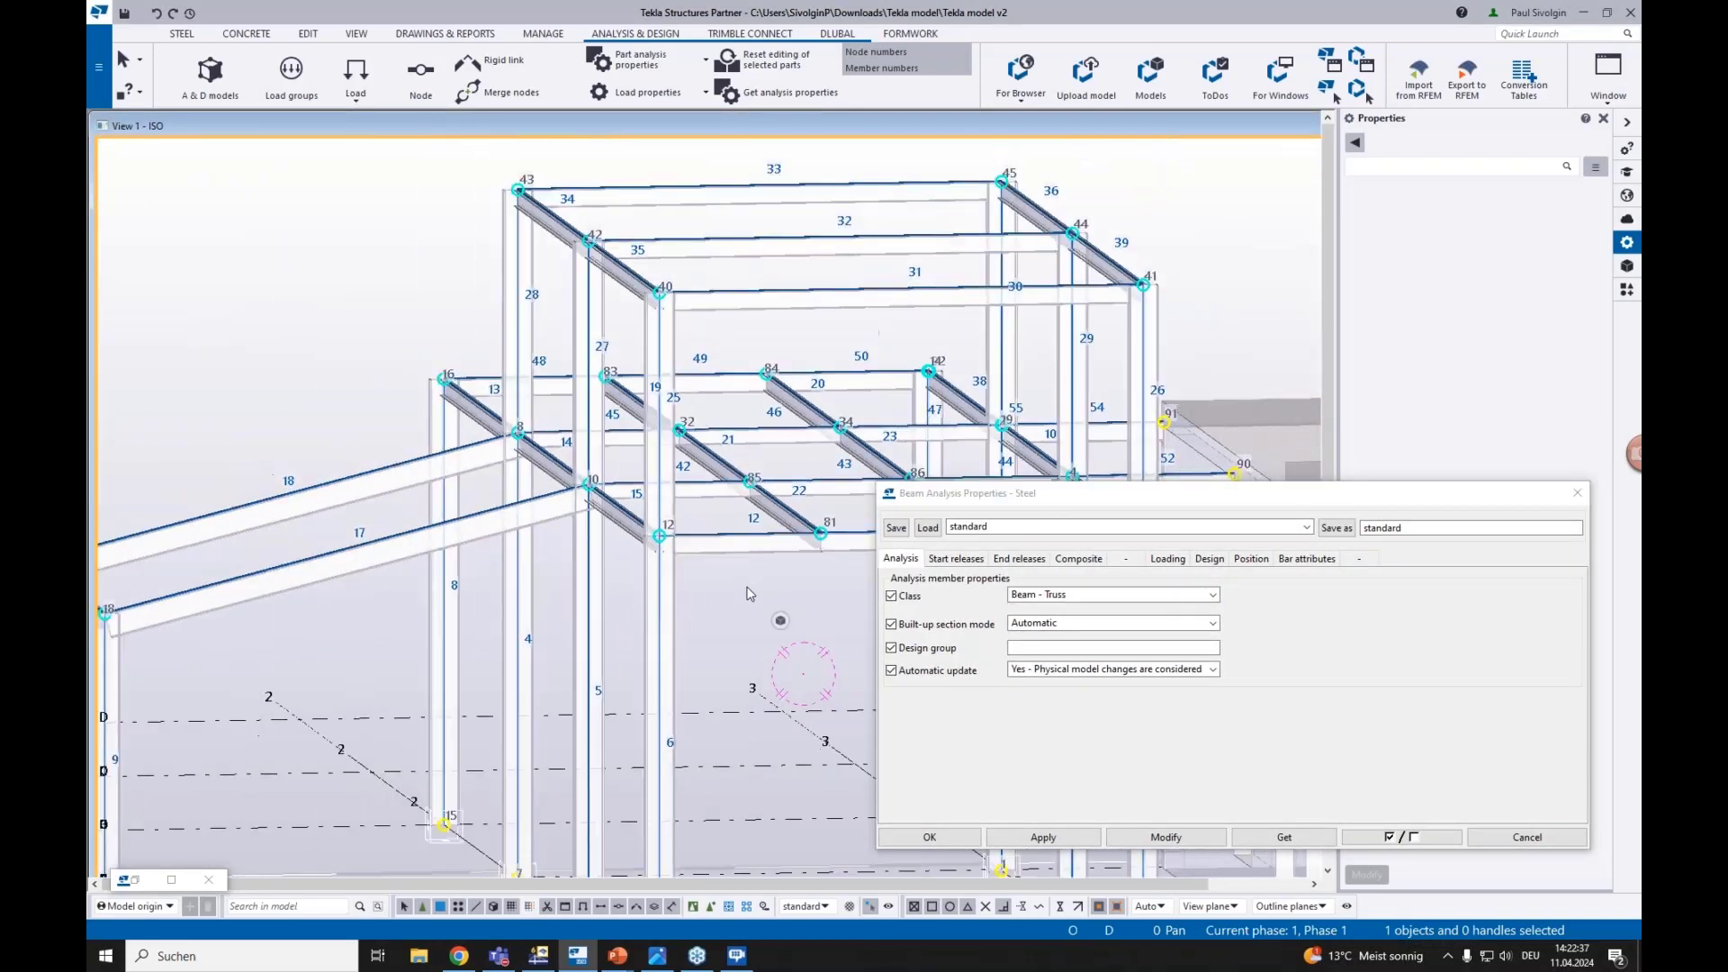
key(ctrl+p)
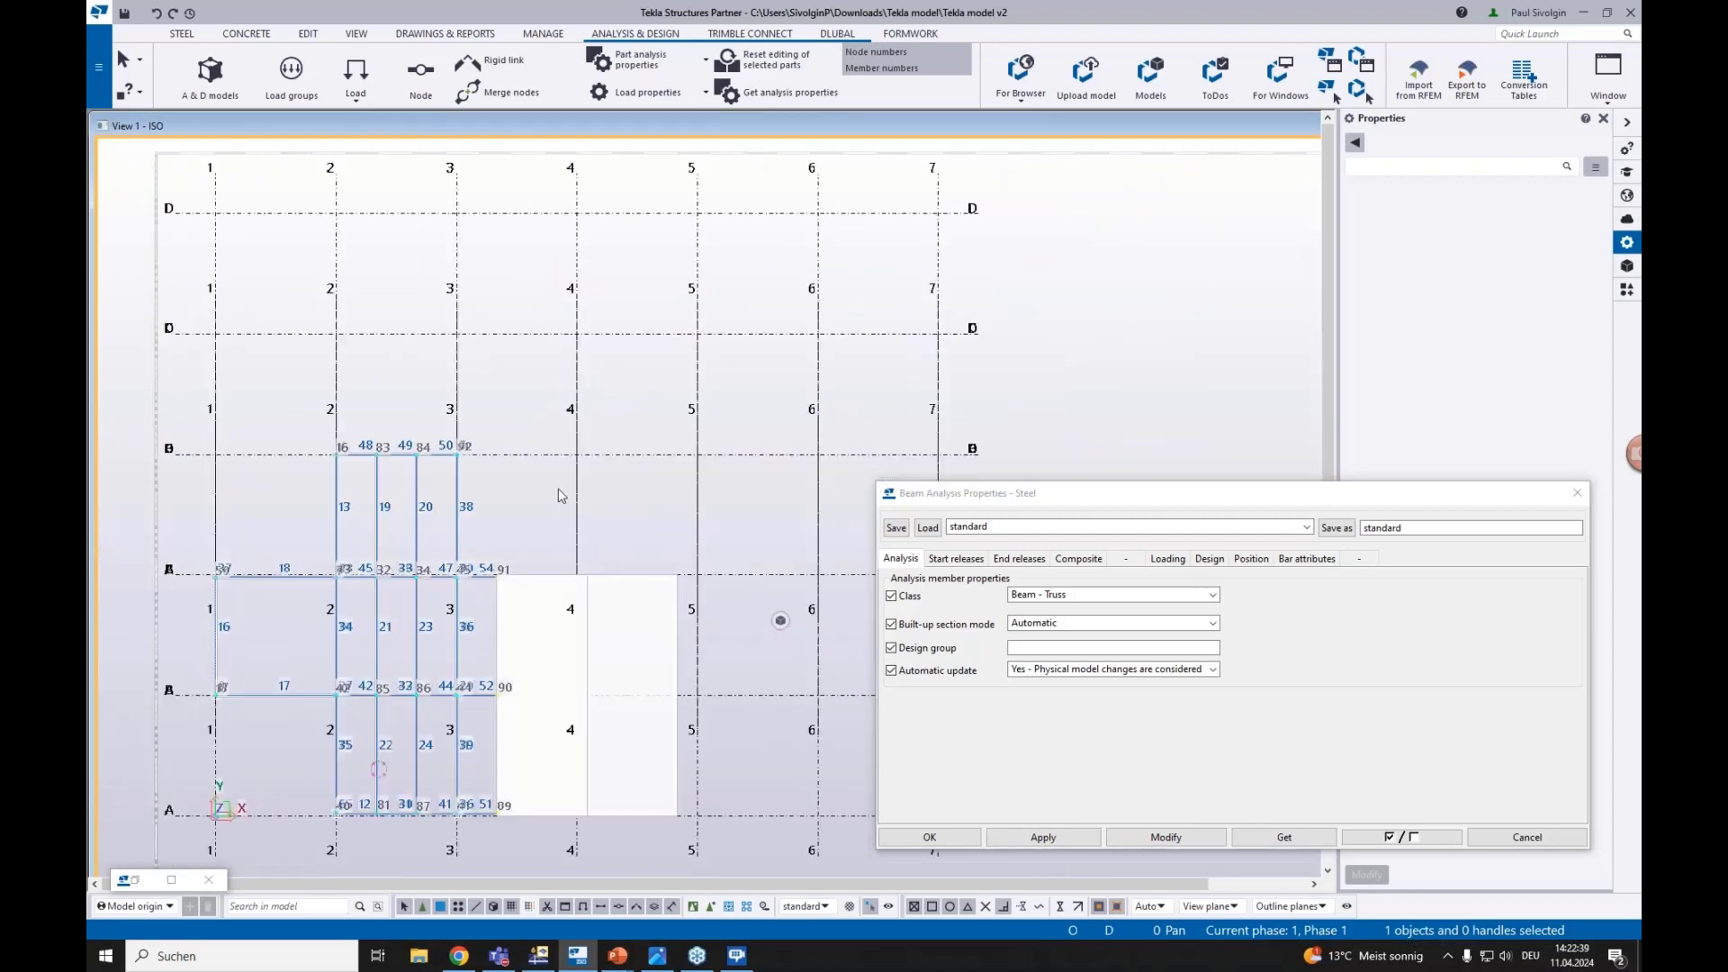
middle_drag(516, 516, 612, 440)
drag(592, 468, 400, 433)
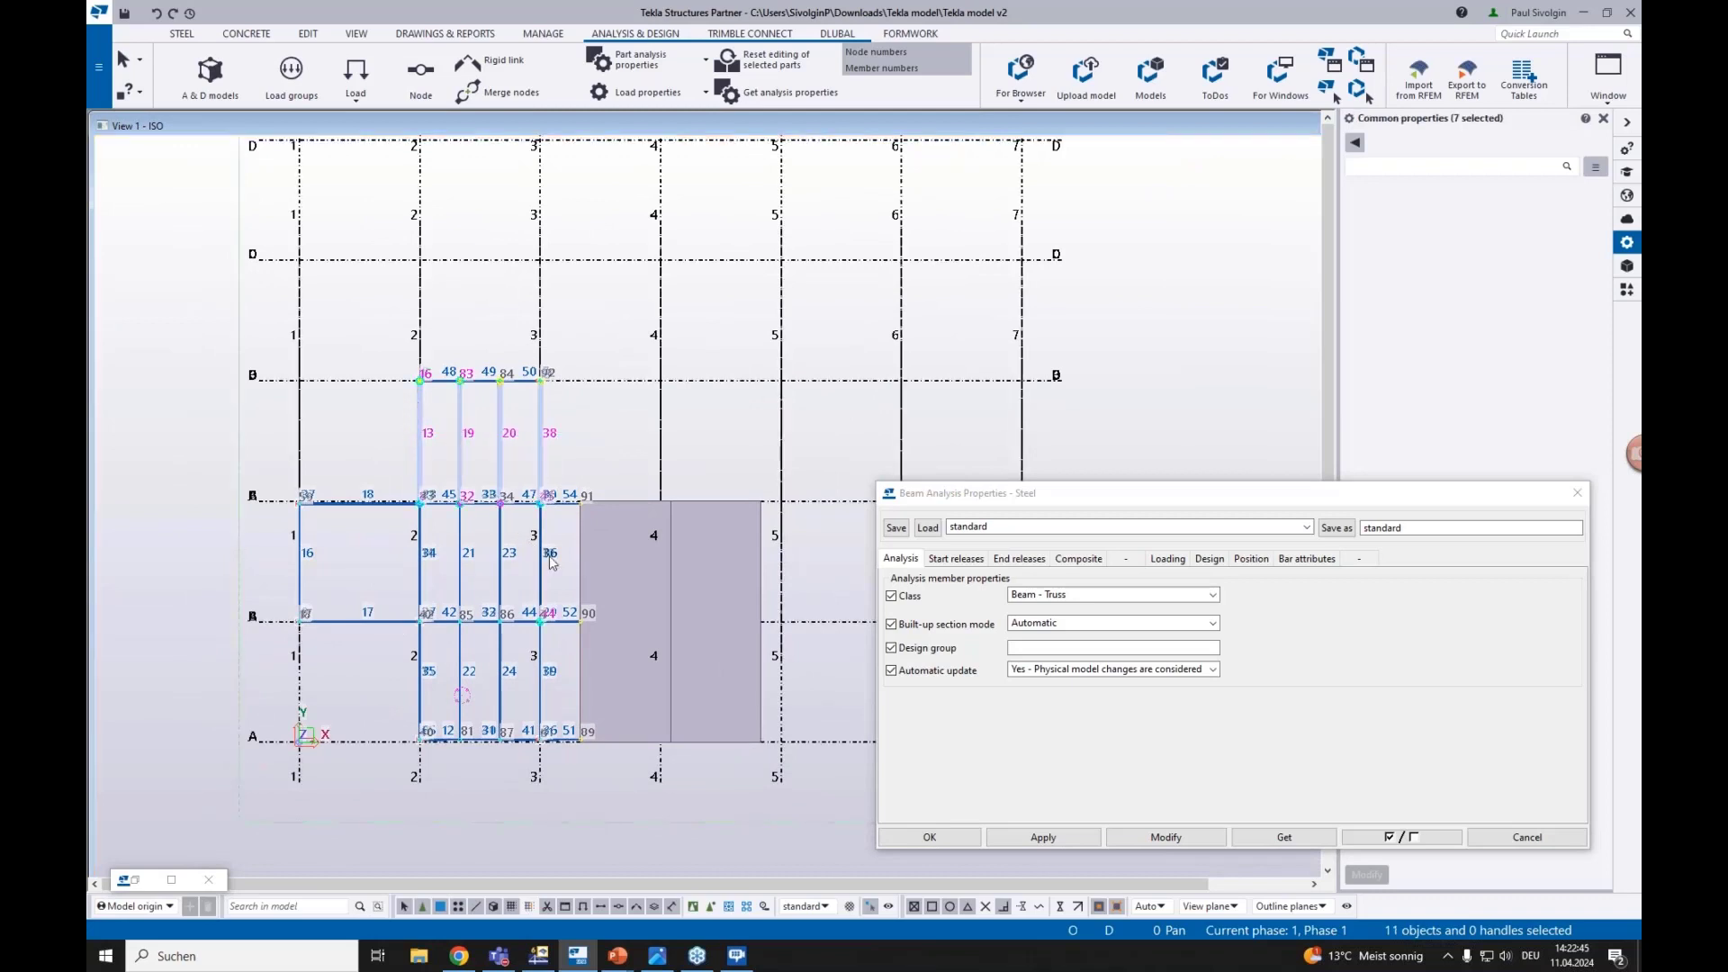
shift+drag(559, 592, 253, 555)
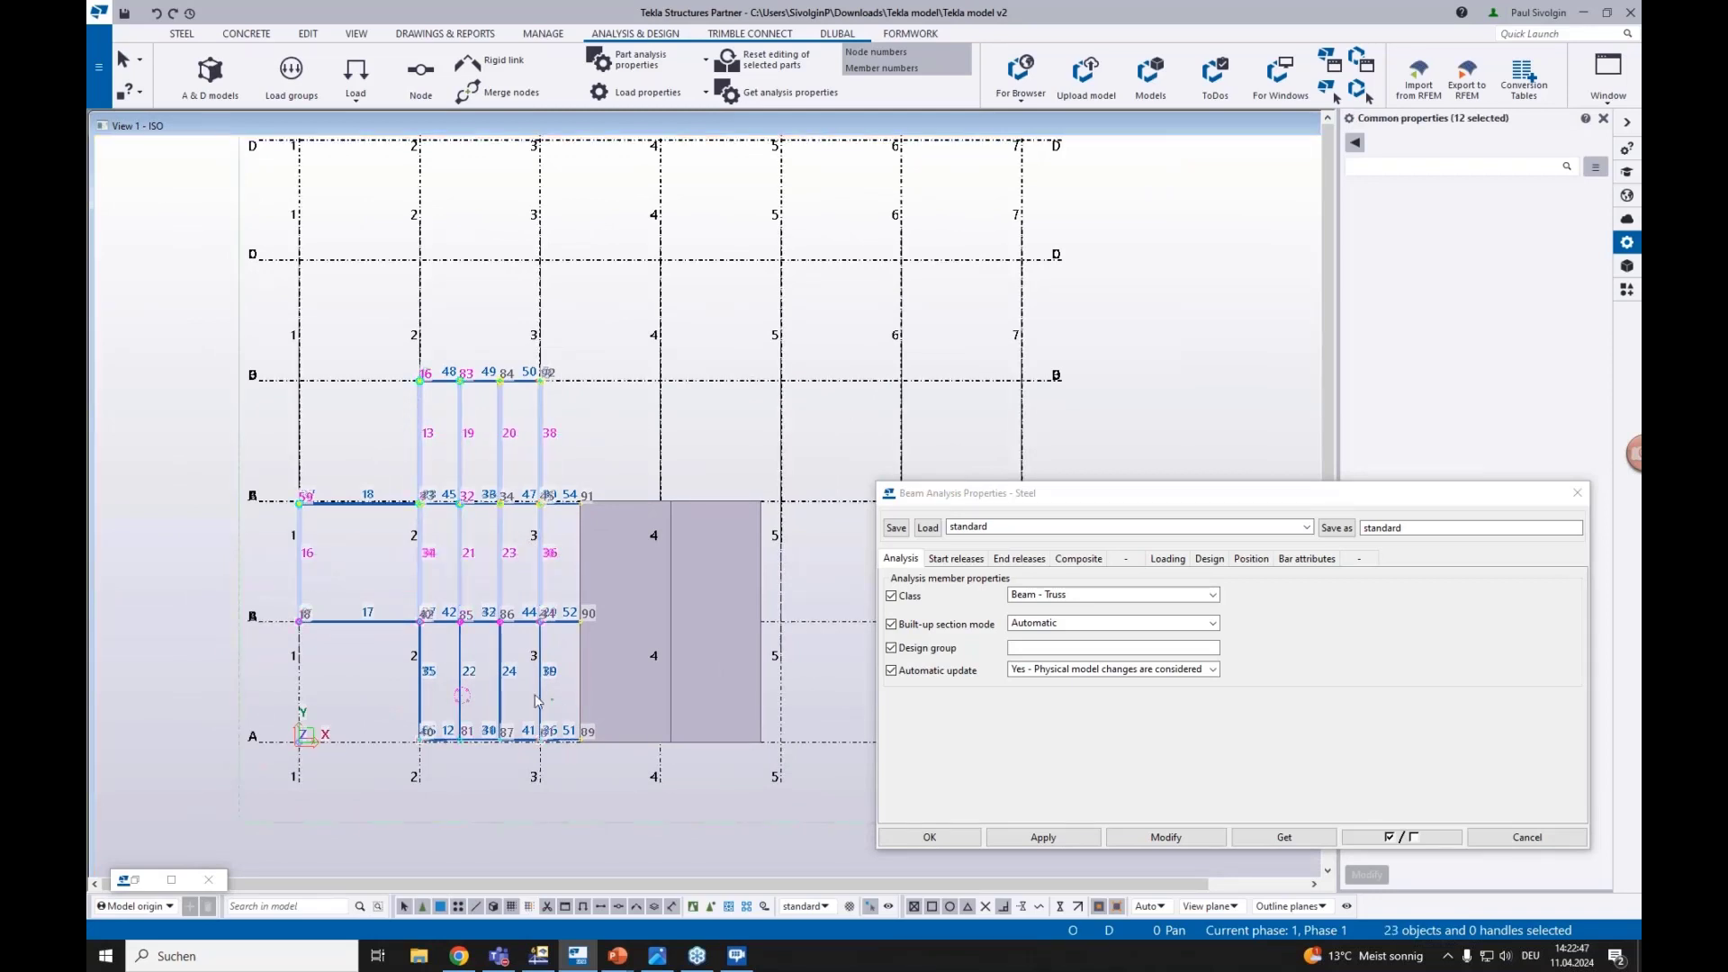
shift+drag(552, 701, 361, 660)
Apply the Beam - Truss class to the selected transverse beams and close their analysis properties
drag(1071, 494, 820, 354)
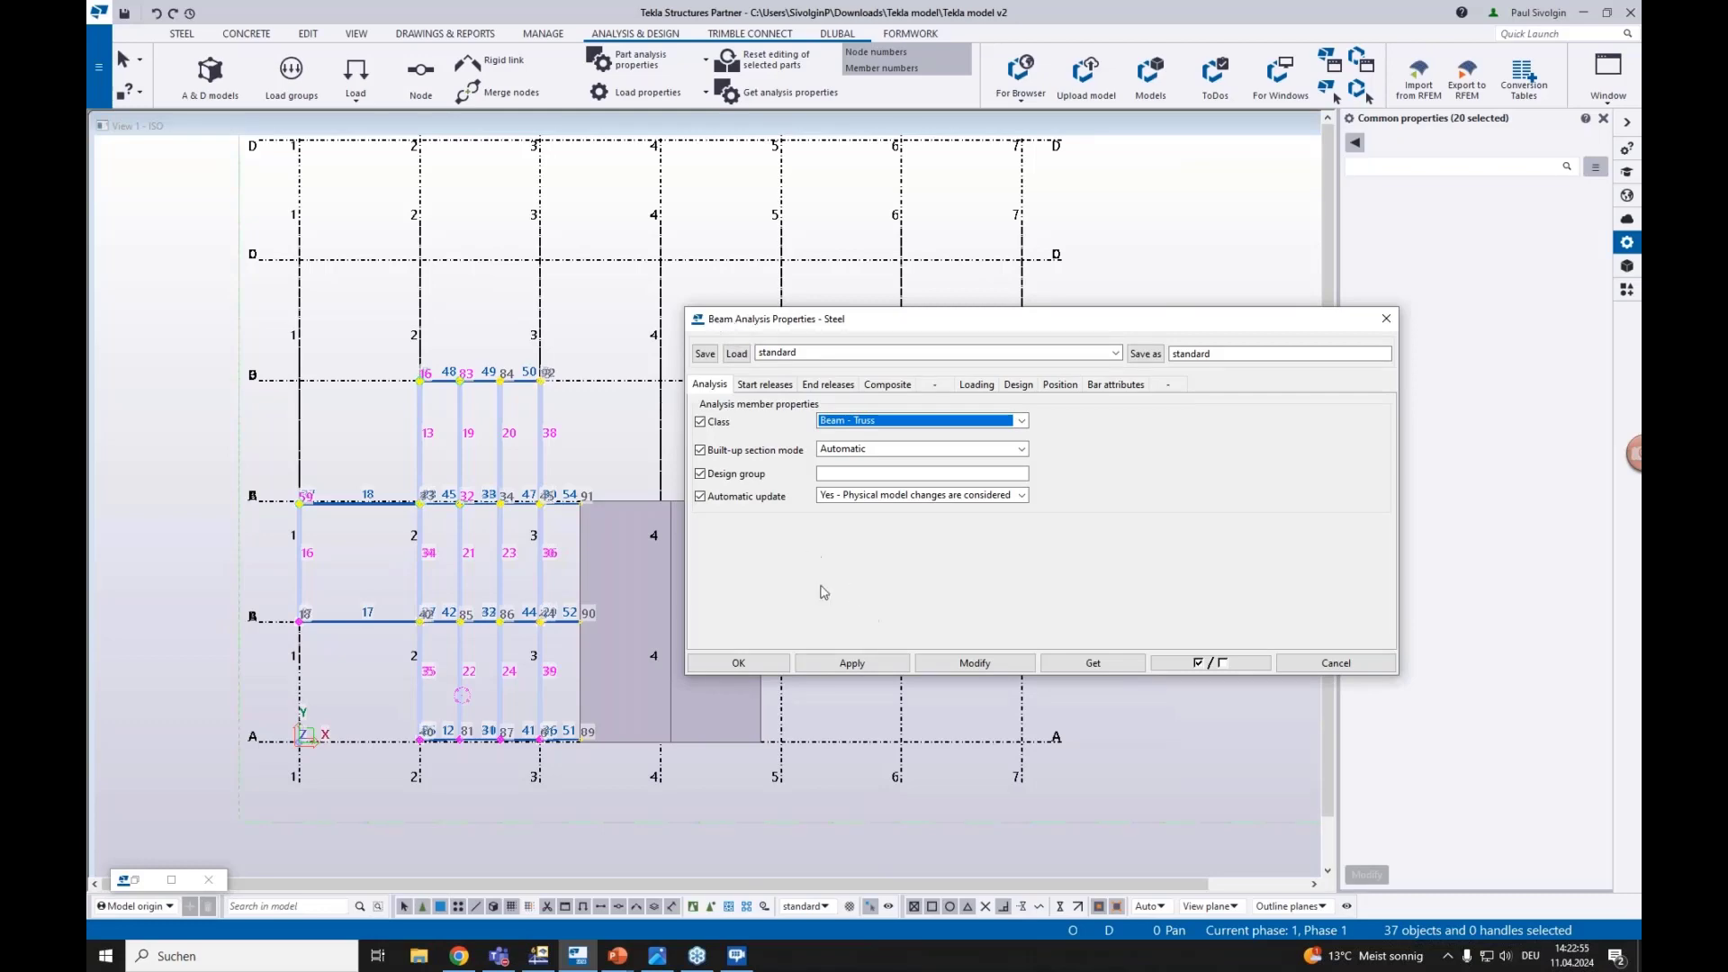
ctrl+middle_drag(548, 660, 577, 577)
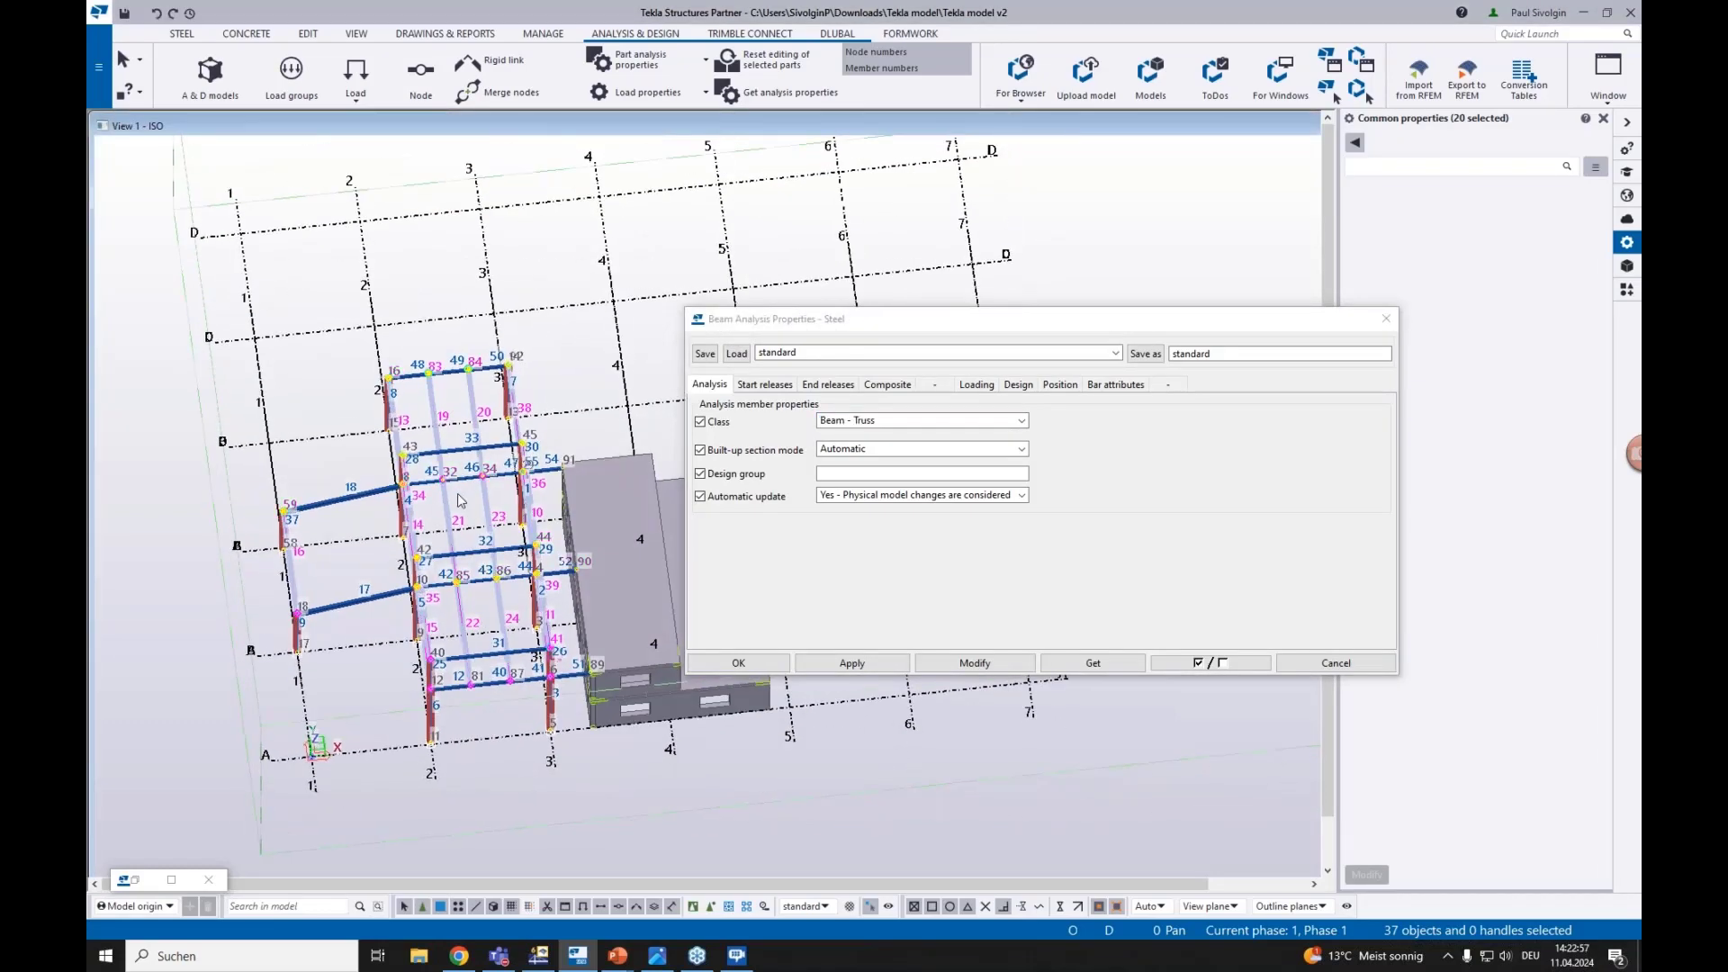
scroll(464, 477, up, 3)
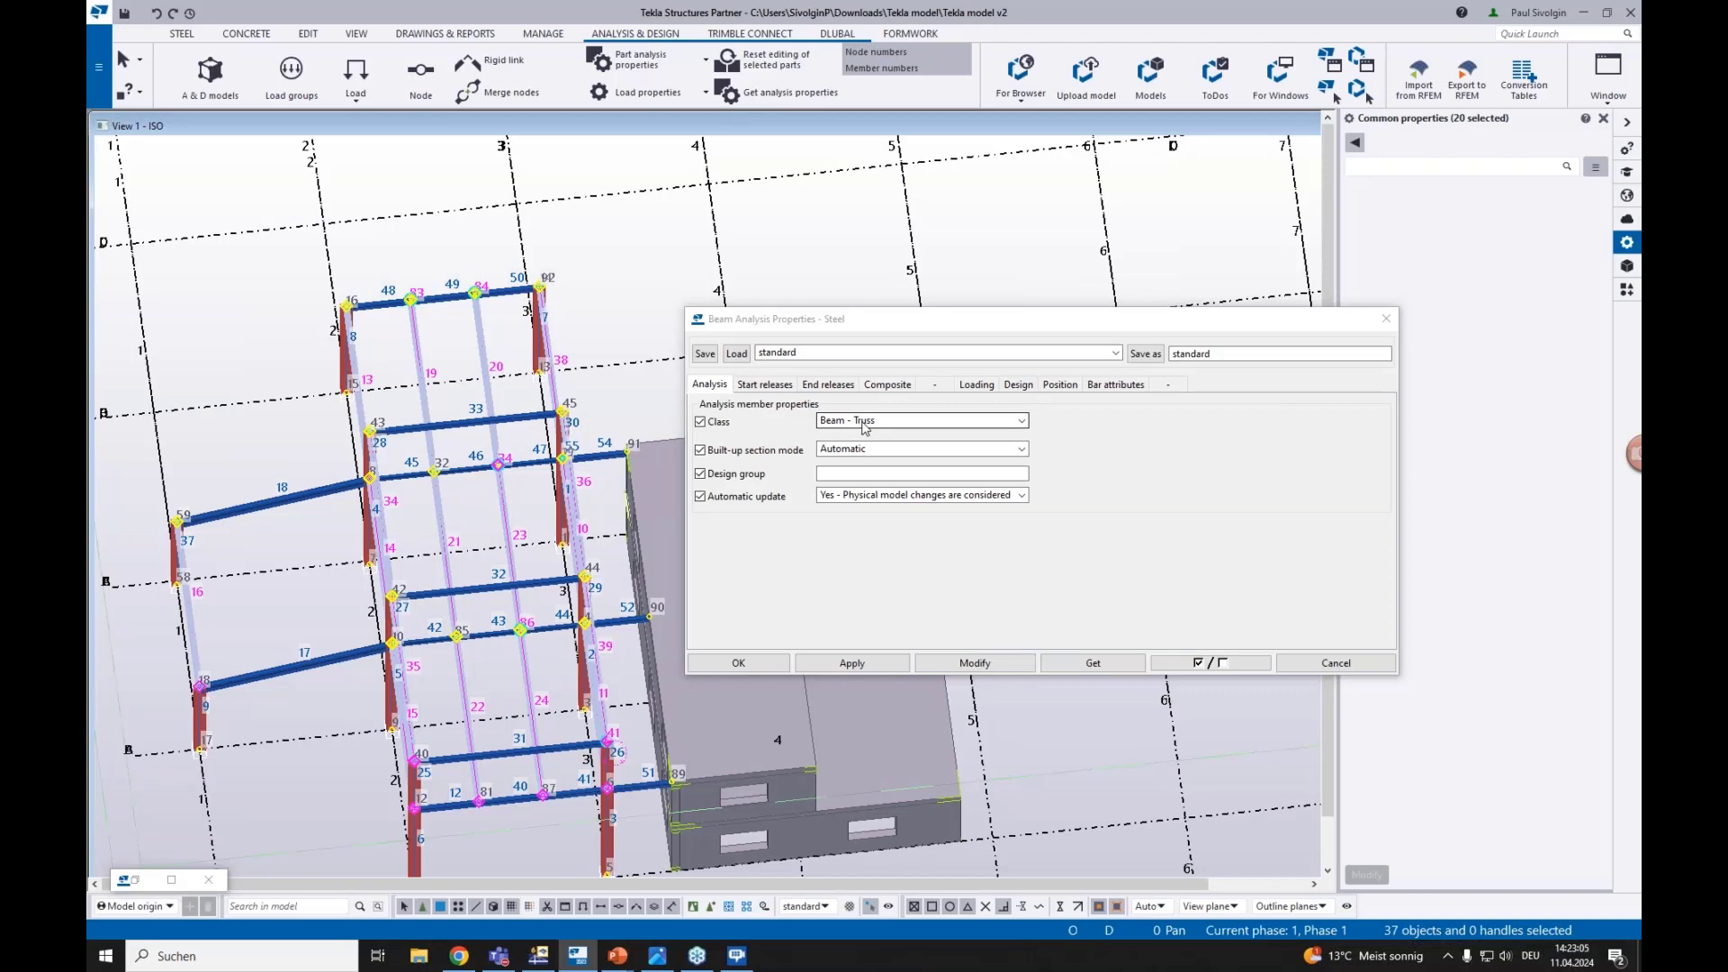
drag(884, 320, 843, 297)
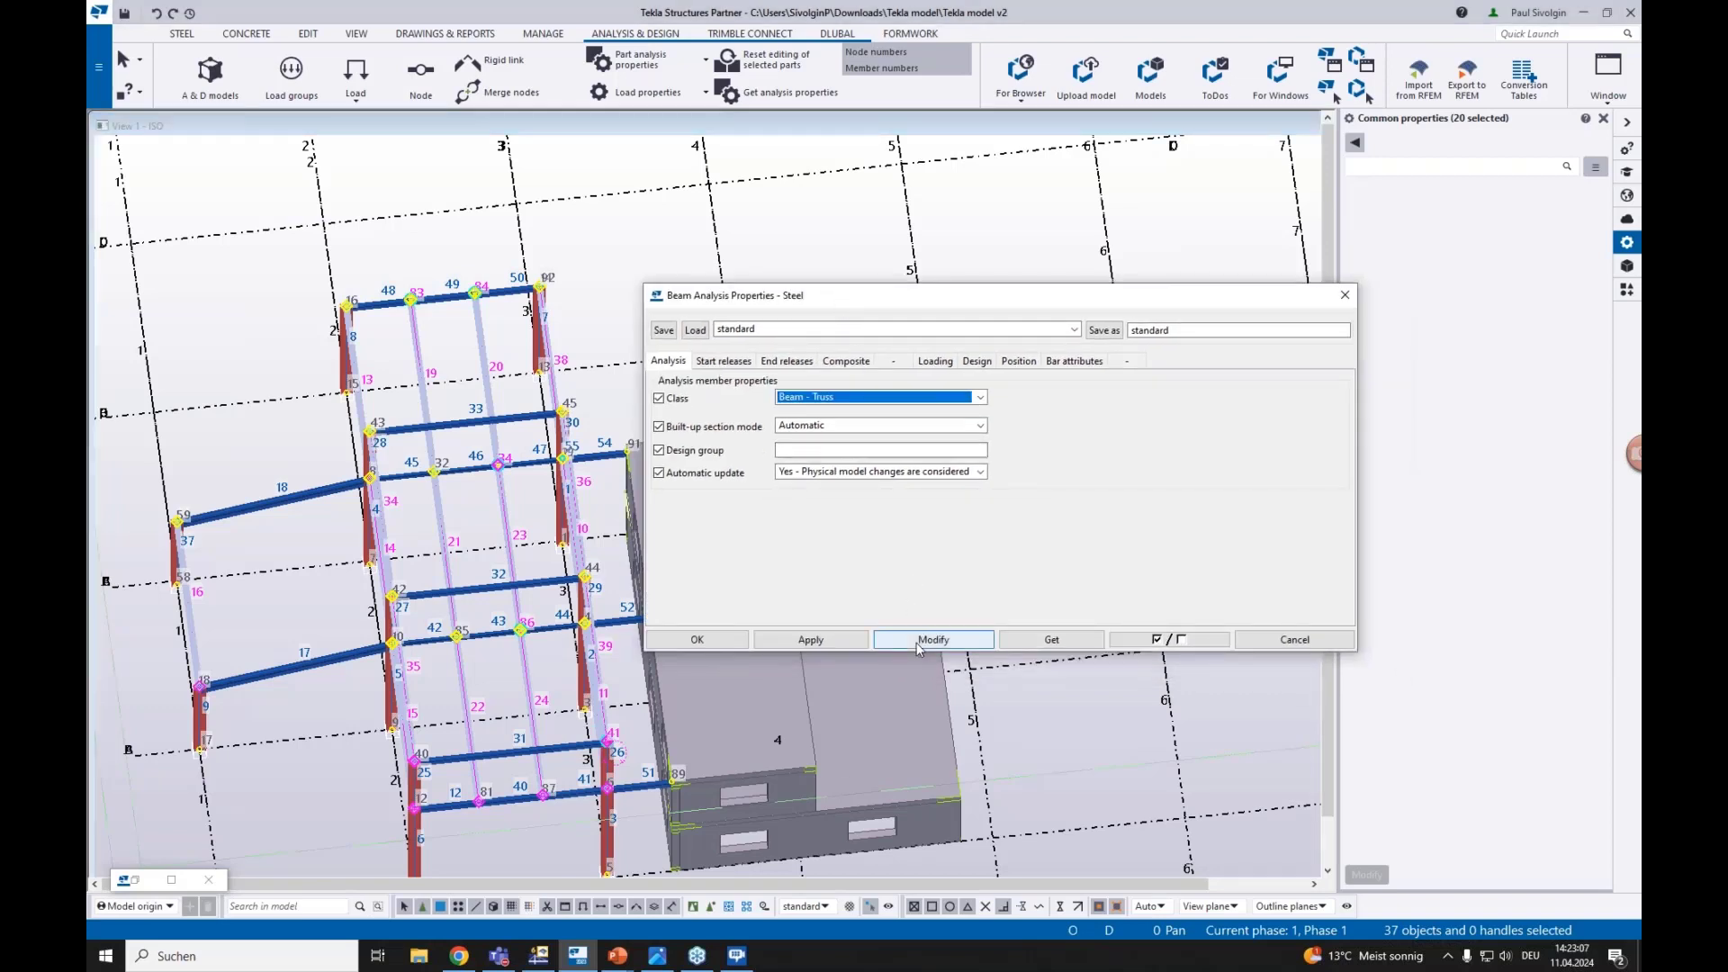
click(918, 641)
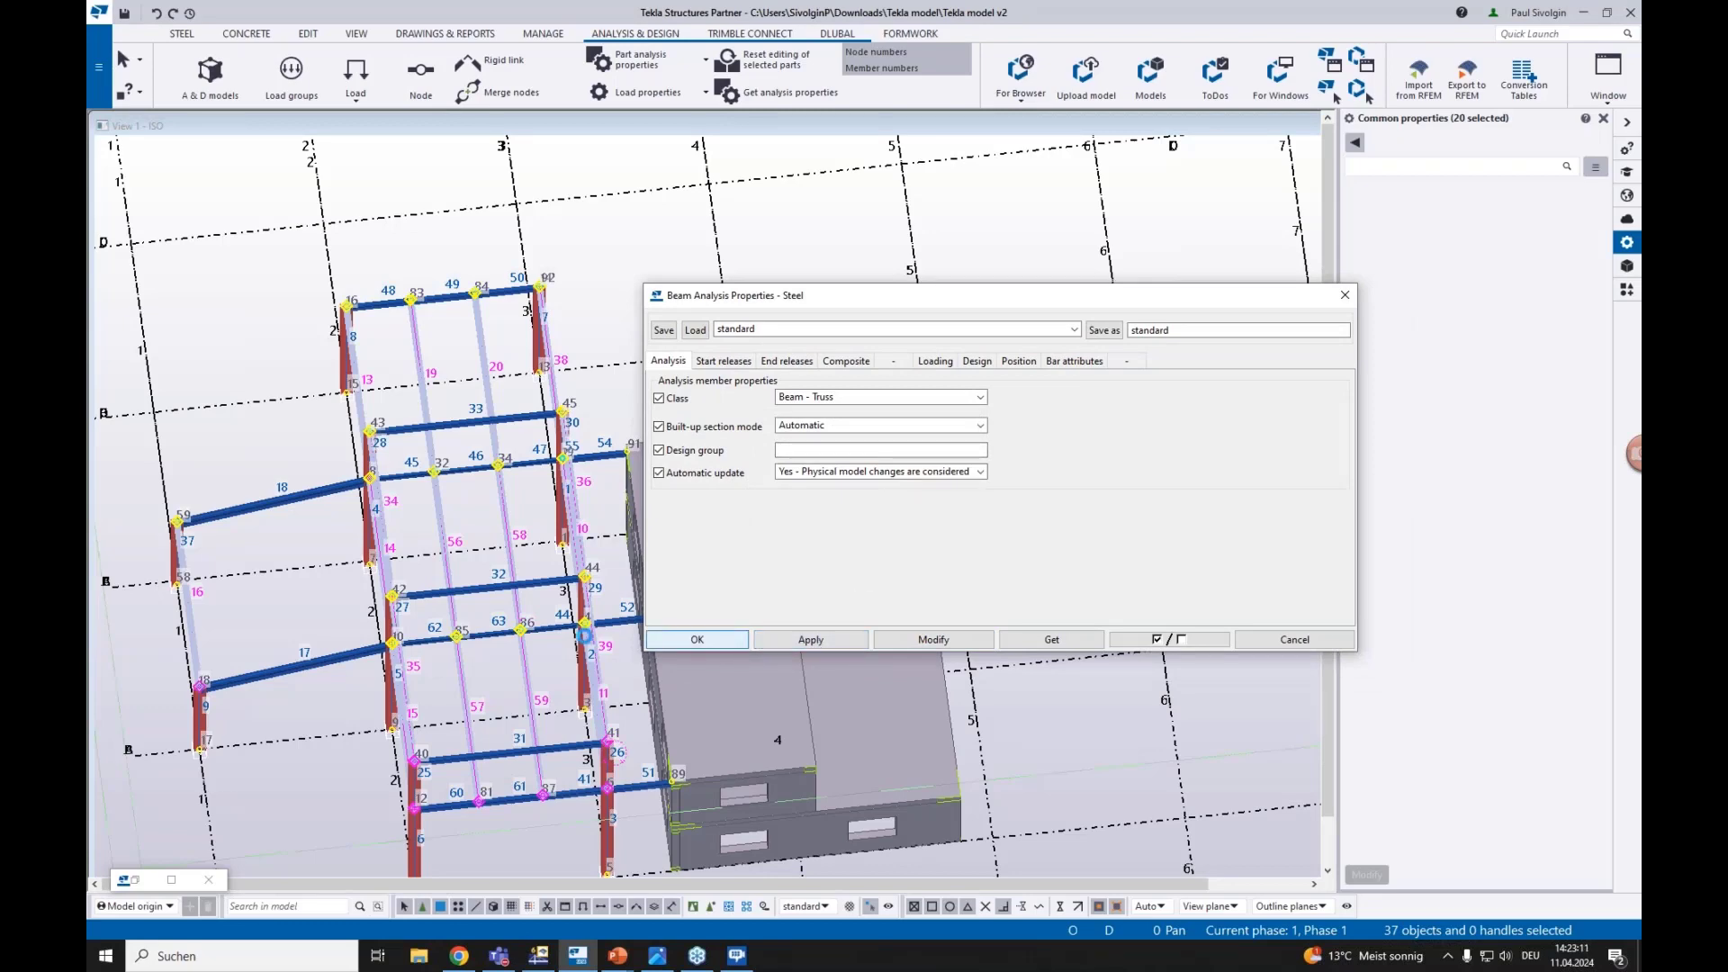
click(697, 639)
Clear the selection and display the parts transparently to check the truss members' analysis lines across the frame
ctrl+middle_drag(491, 699, 531, 599)
scroll(426, 686, up, 2)
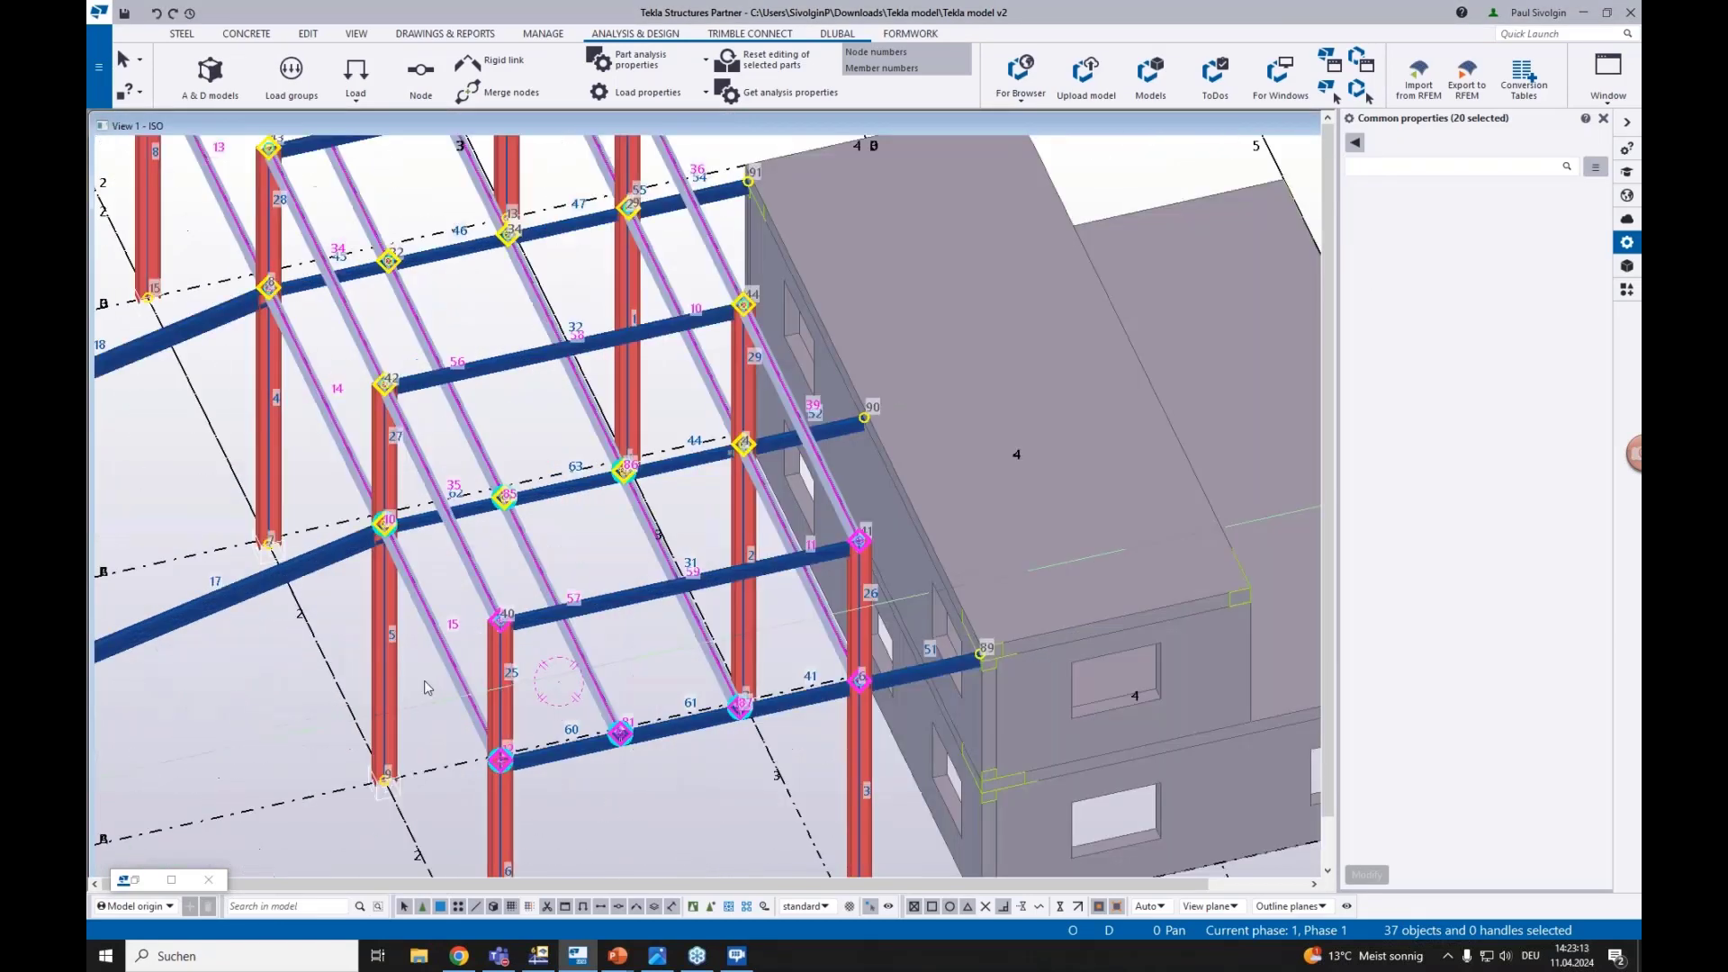
click(424, 681)
key(ctrl+2)
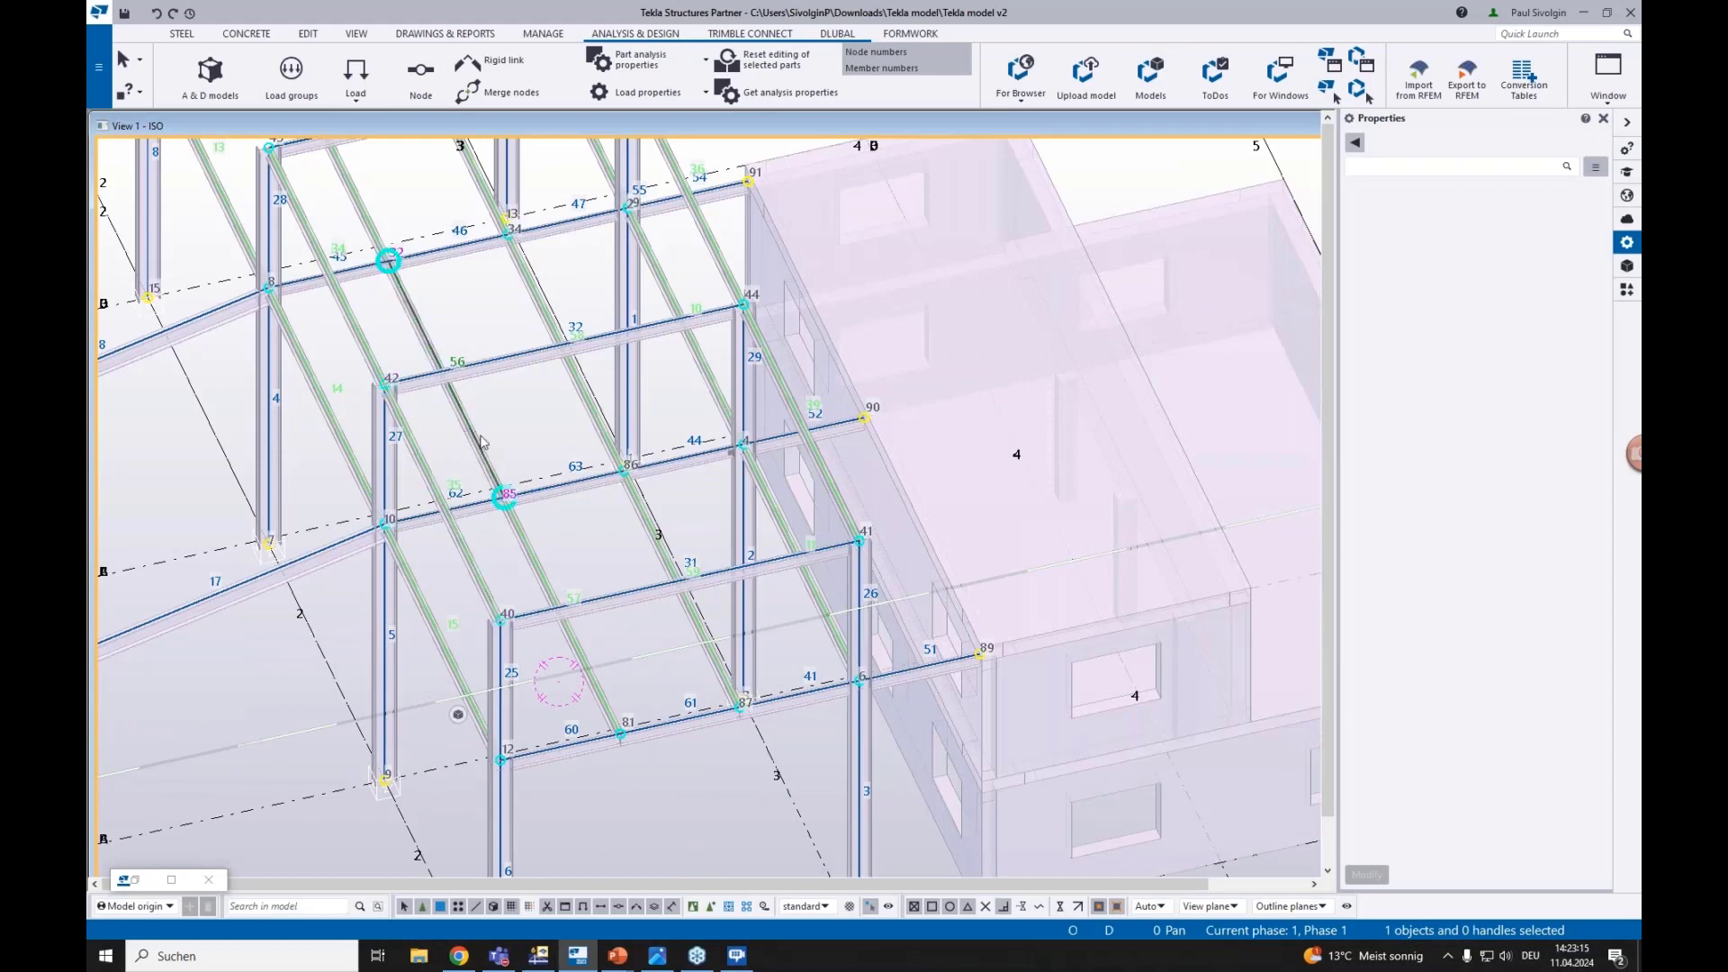
scroll(621, 463, down, 2)
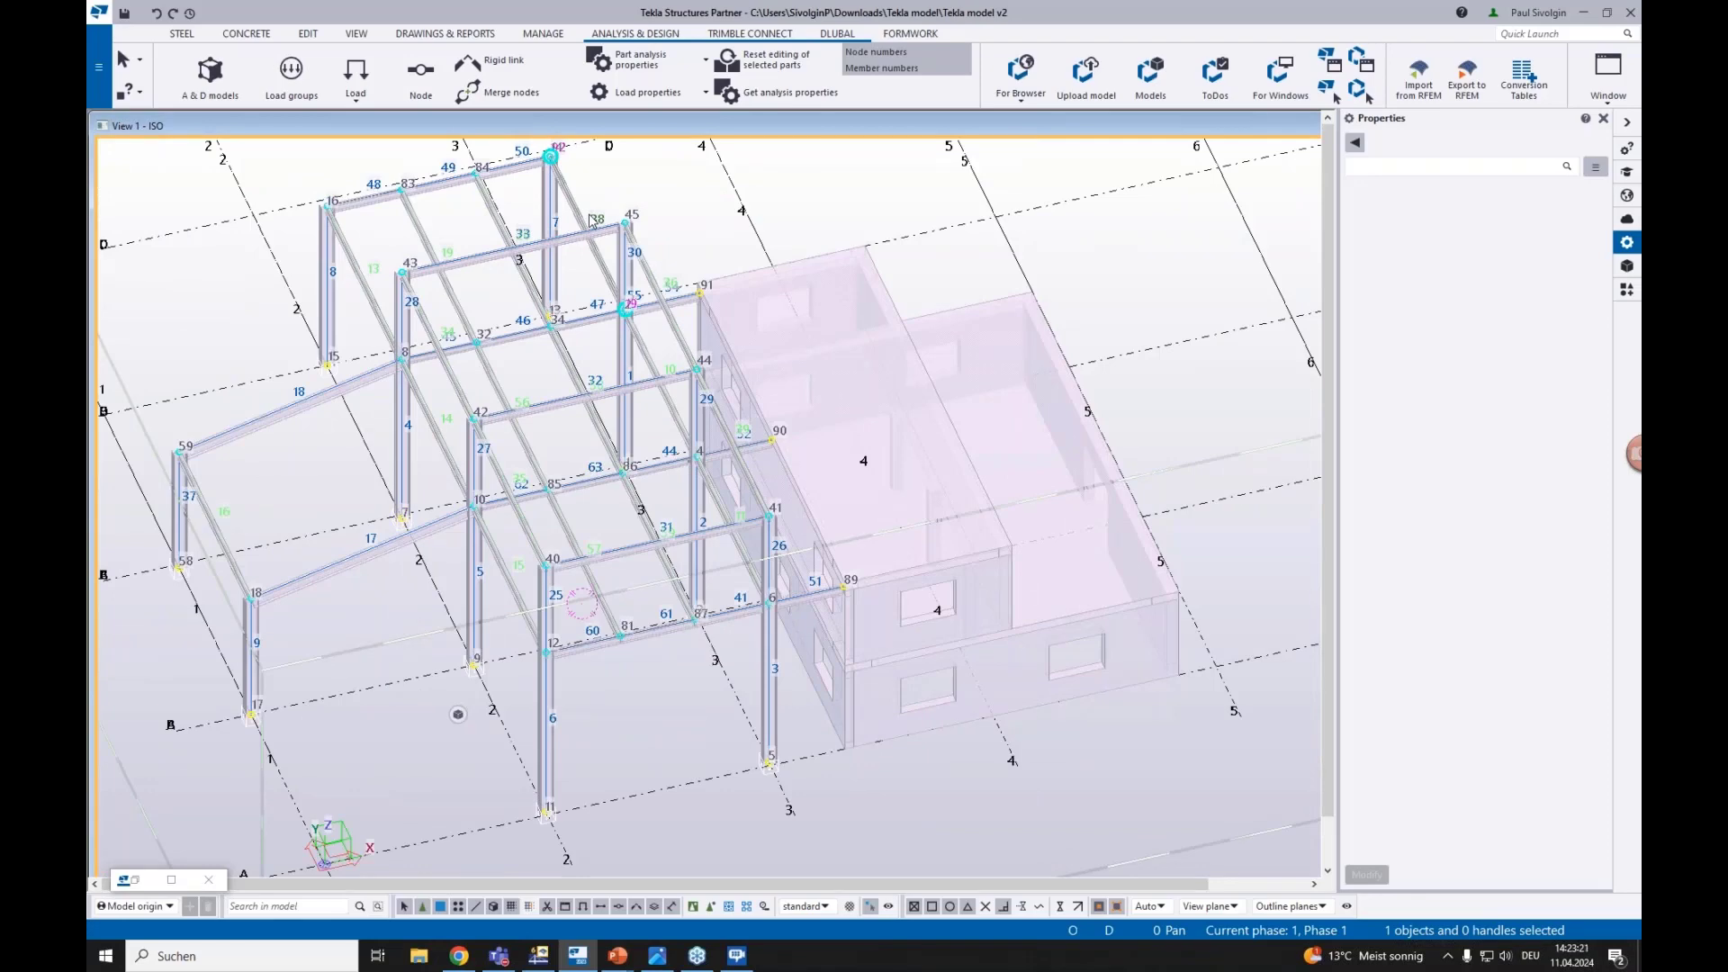
scroll(594, 612, up, 3)
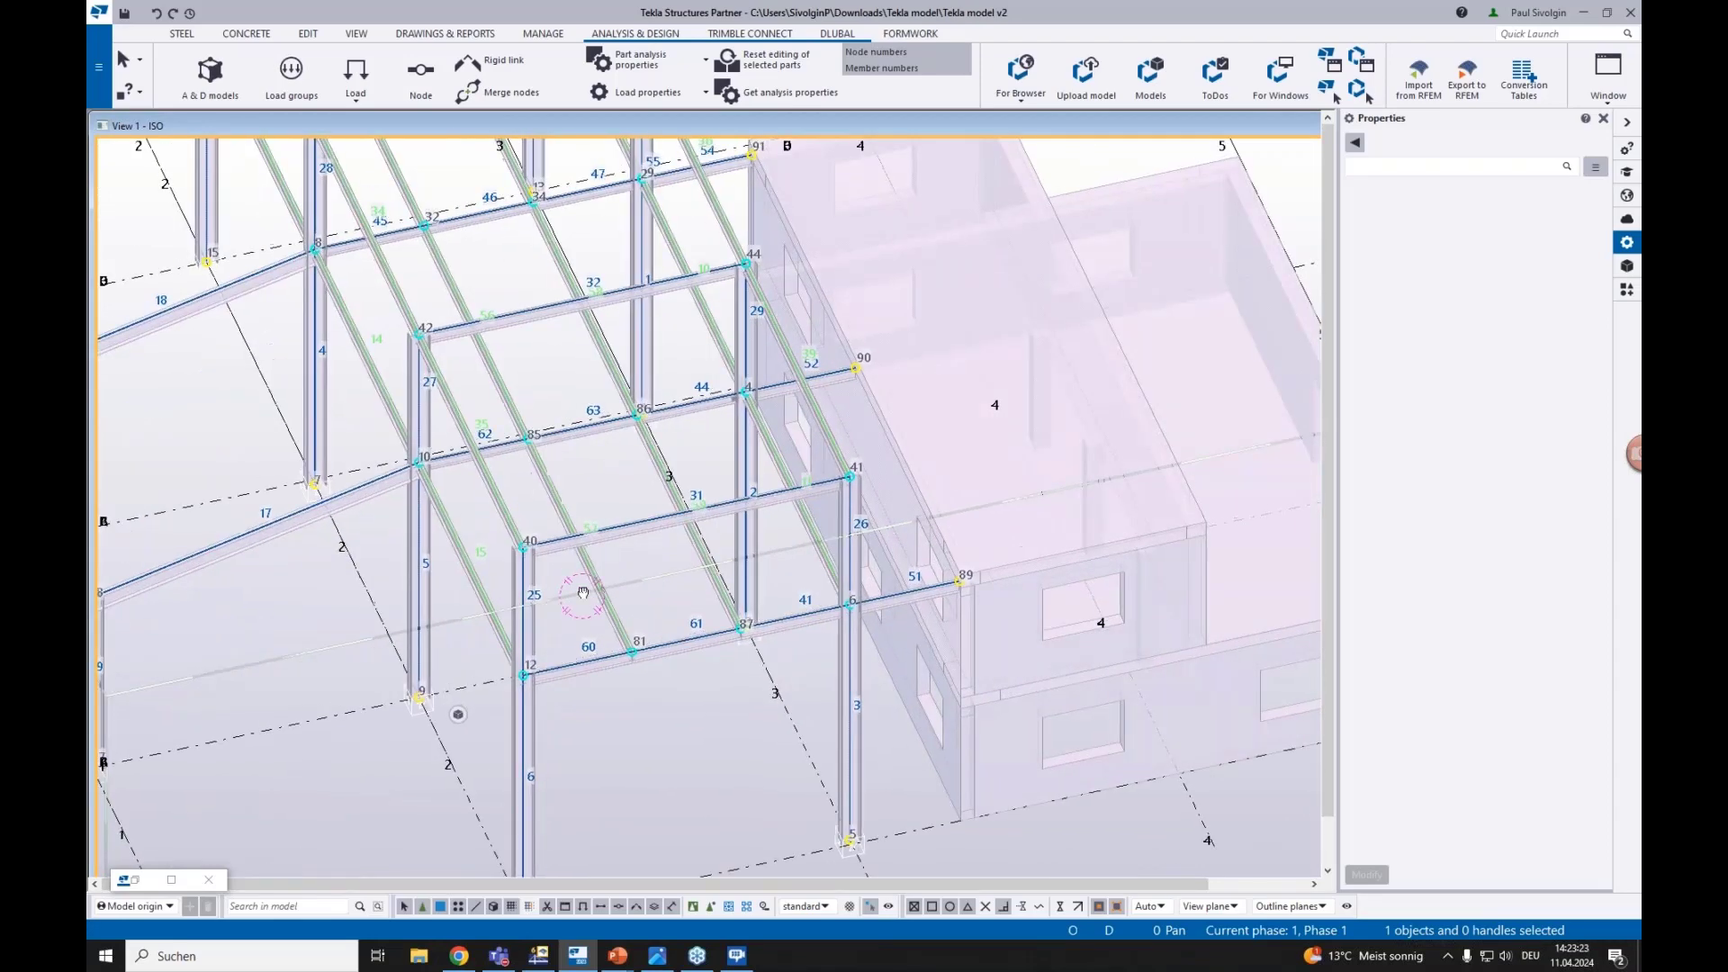
Inspect the start releases in the analysis properties of the front corner column (member 6), leaving them unmodified
ctrl+middle_drag(572, 547, 526, 493)
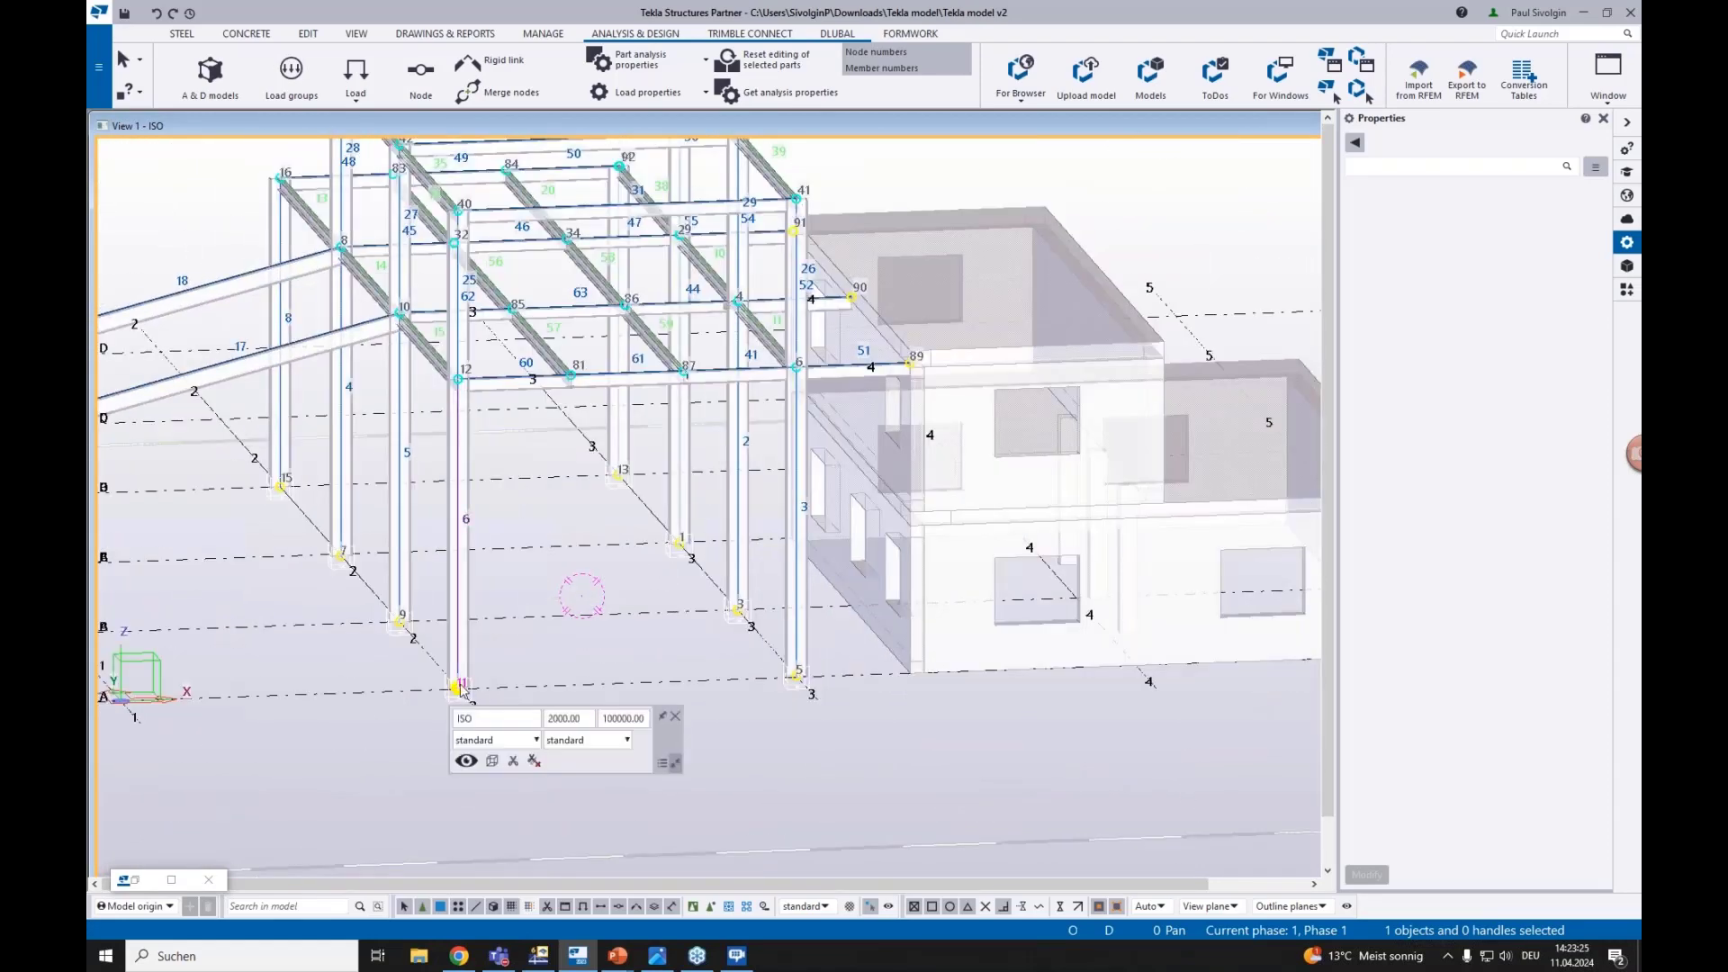
scroll(454, 512, up, 3)
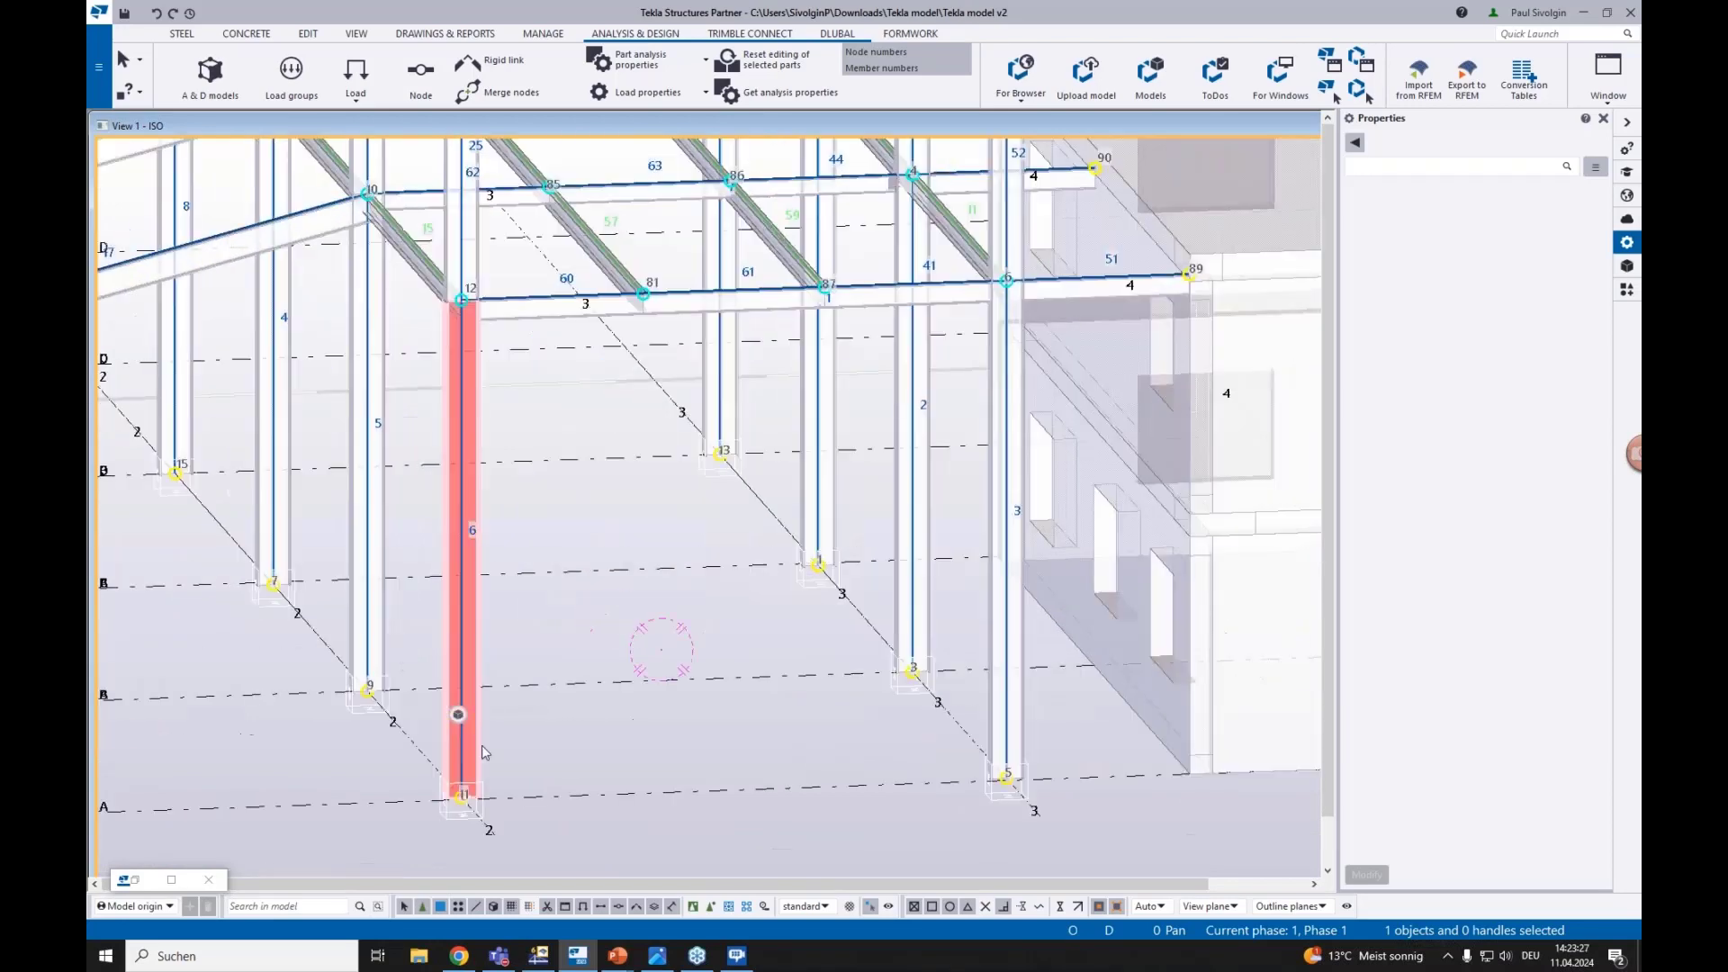
scroll(482, 738, down, 2)
scroll(475, 621, up, 2)
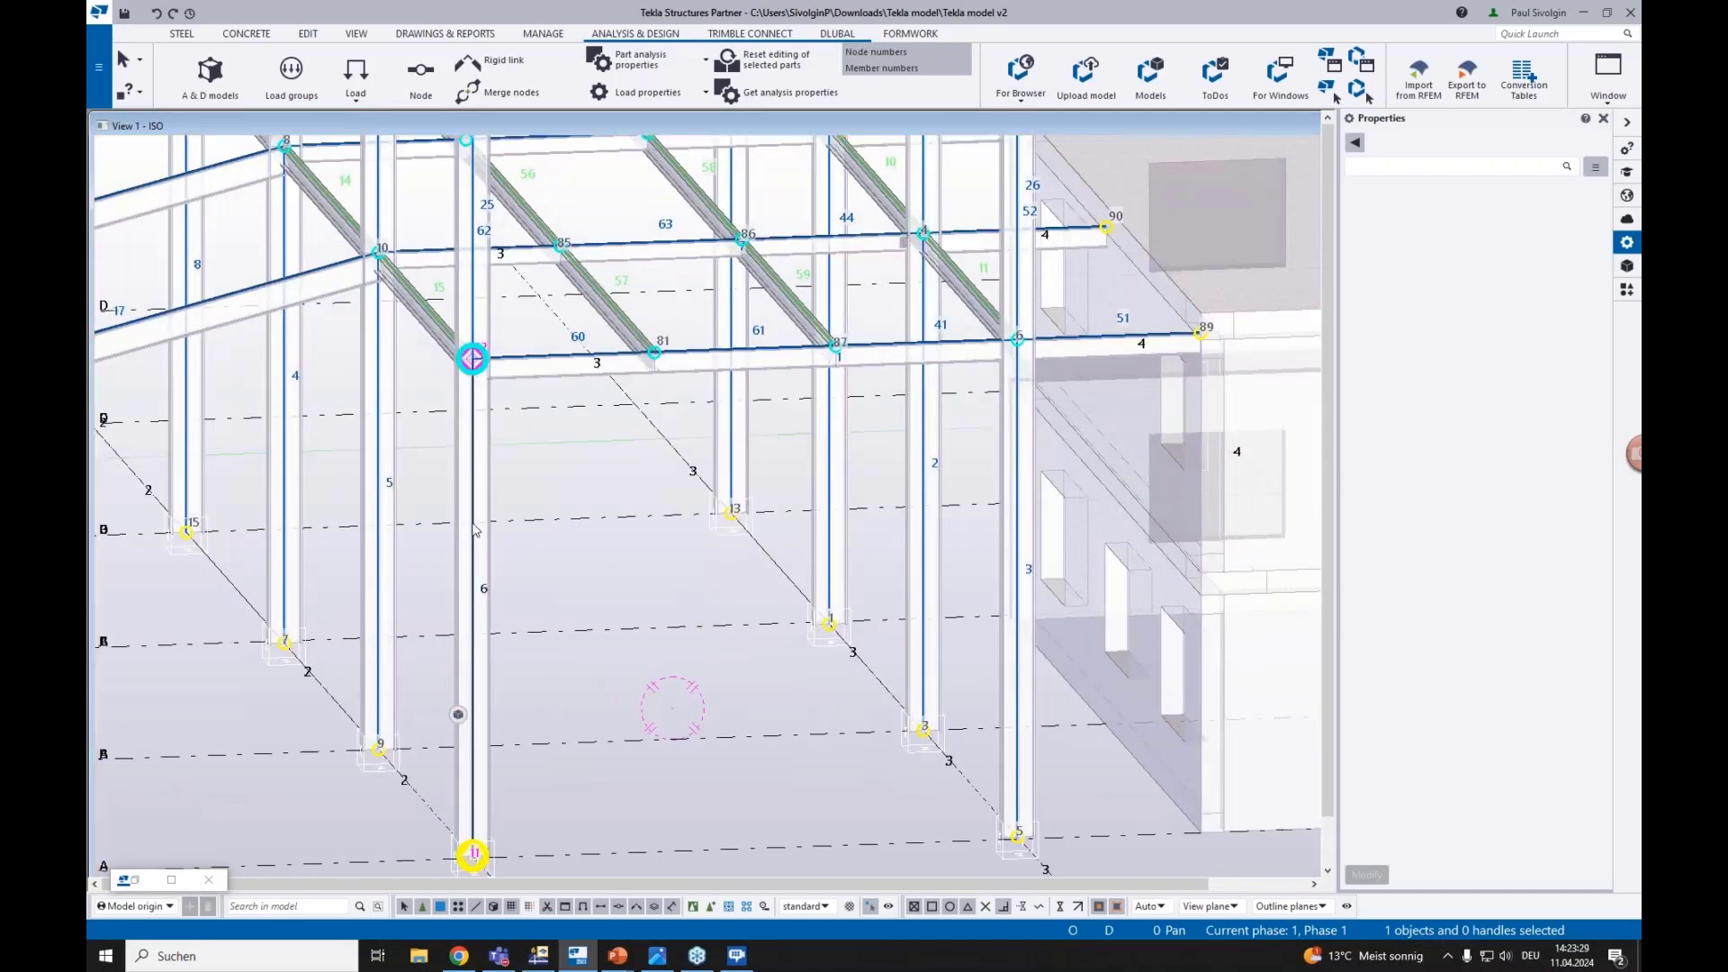
double_click(476, 532)
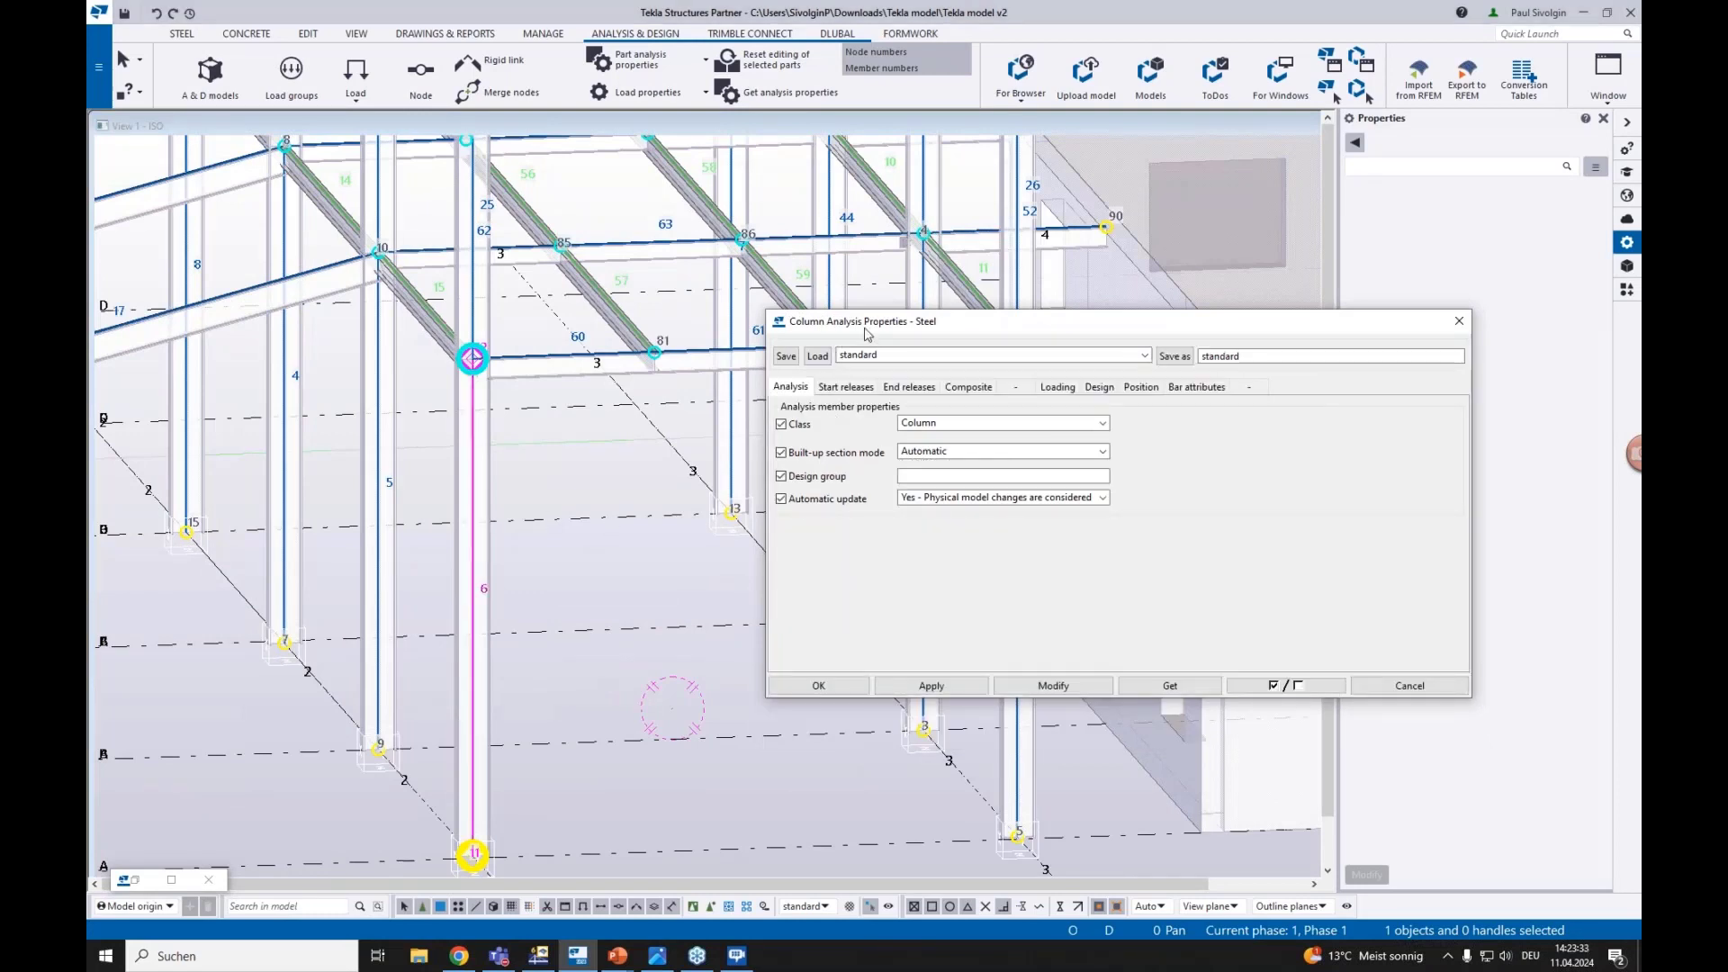
drag(866, 324, 661, 407)
click(648, 473)
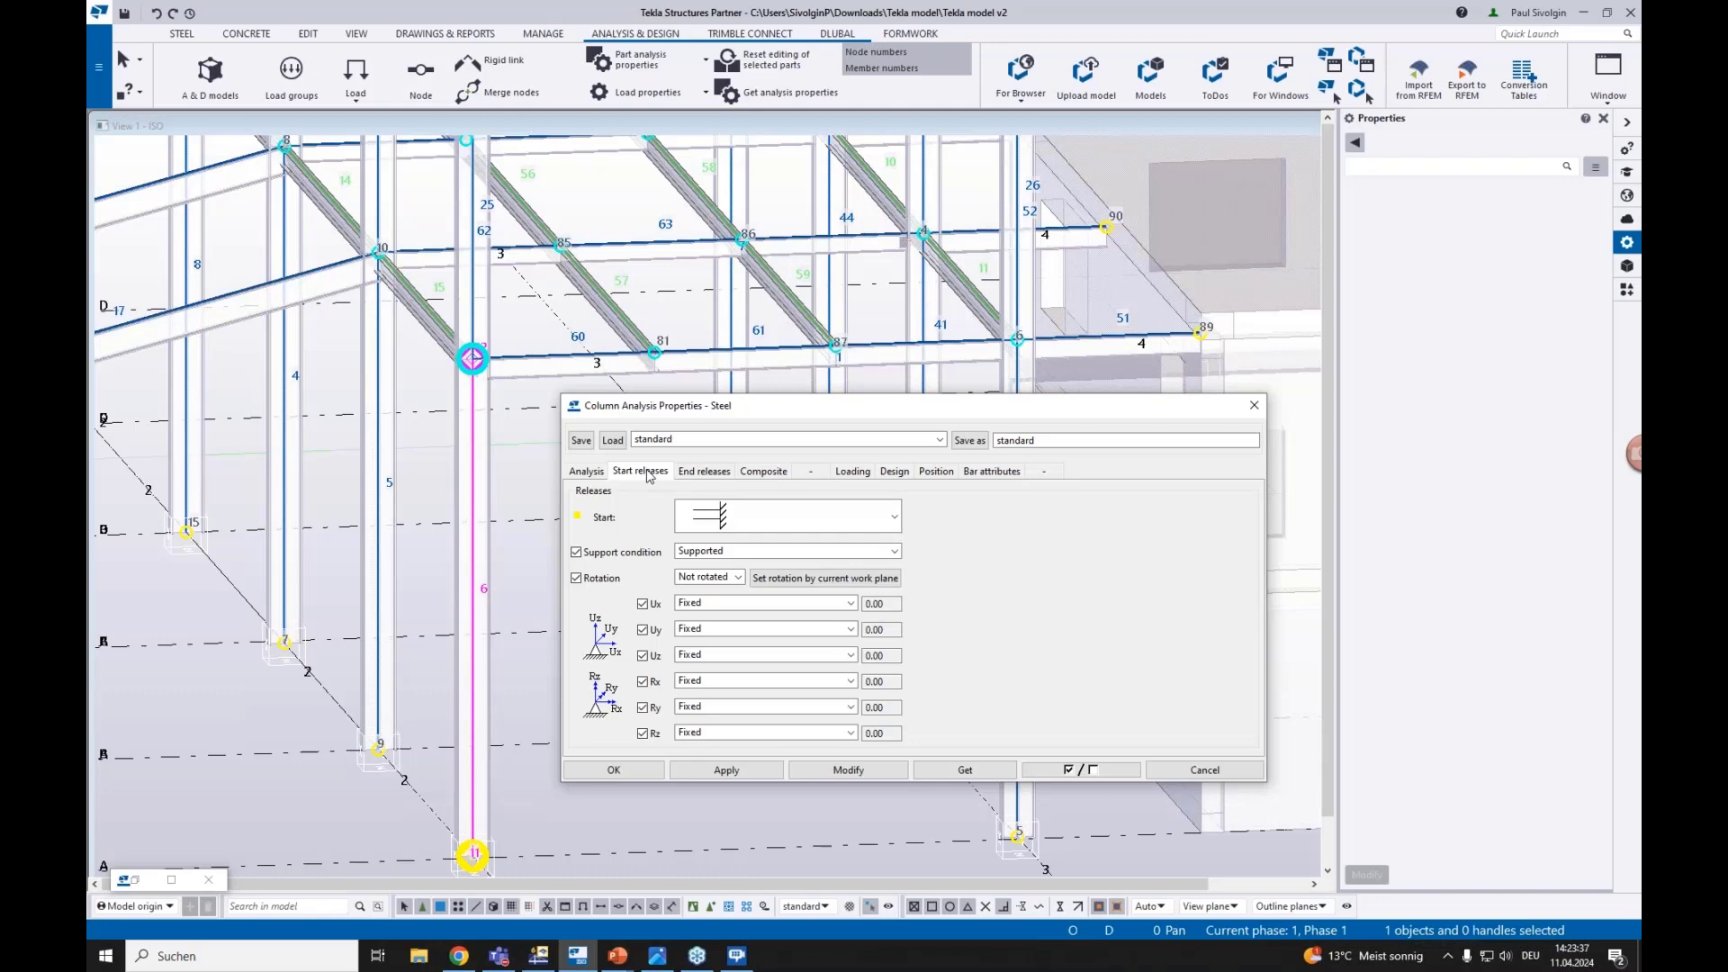
click(1246, 412)
Inspect the analysis node properties of the corner column's base node 11 and close them without changes
middle_drag(503, 792, 525, 719)
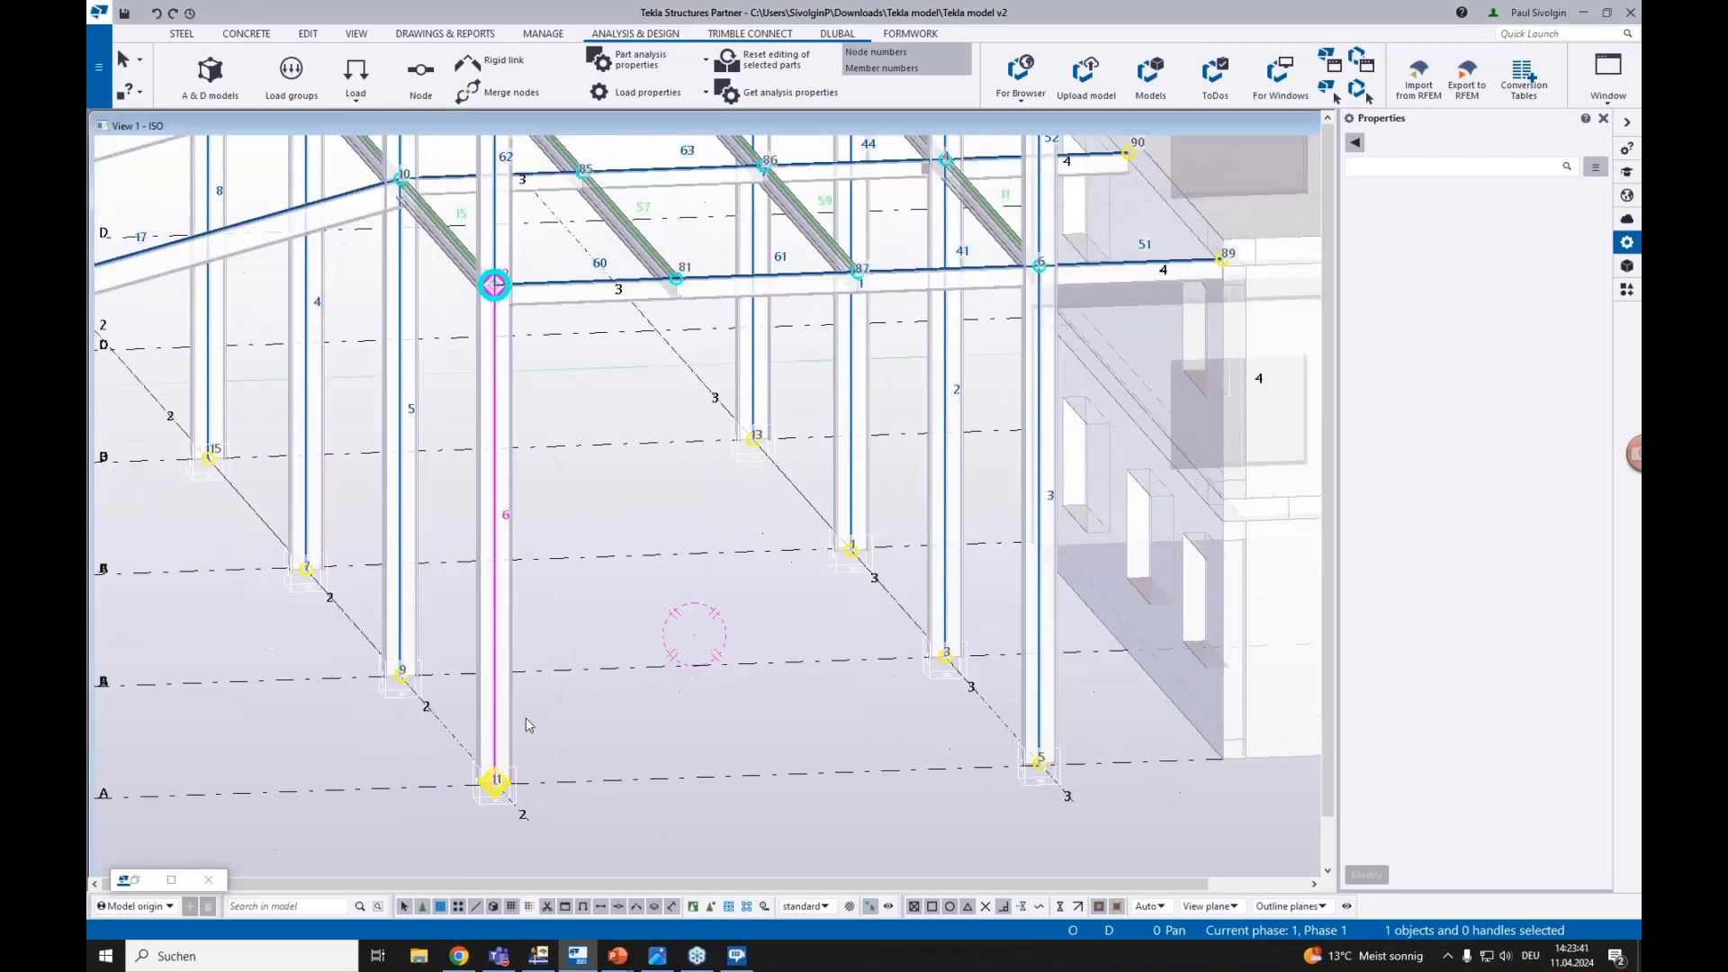
double_click(495, 786)
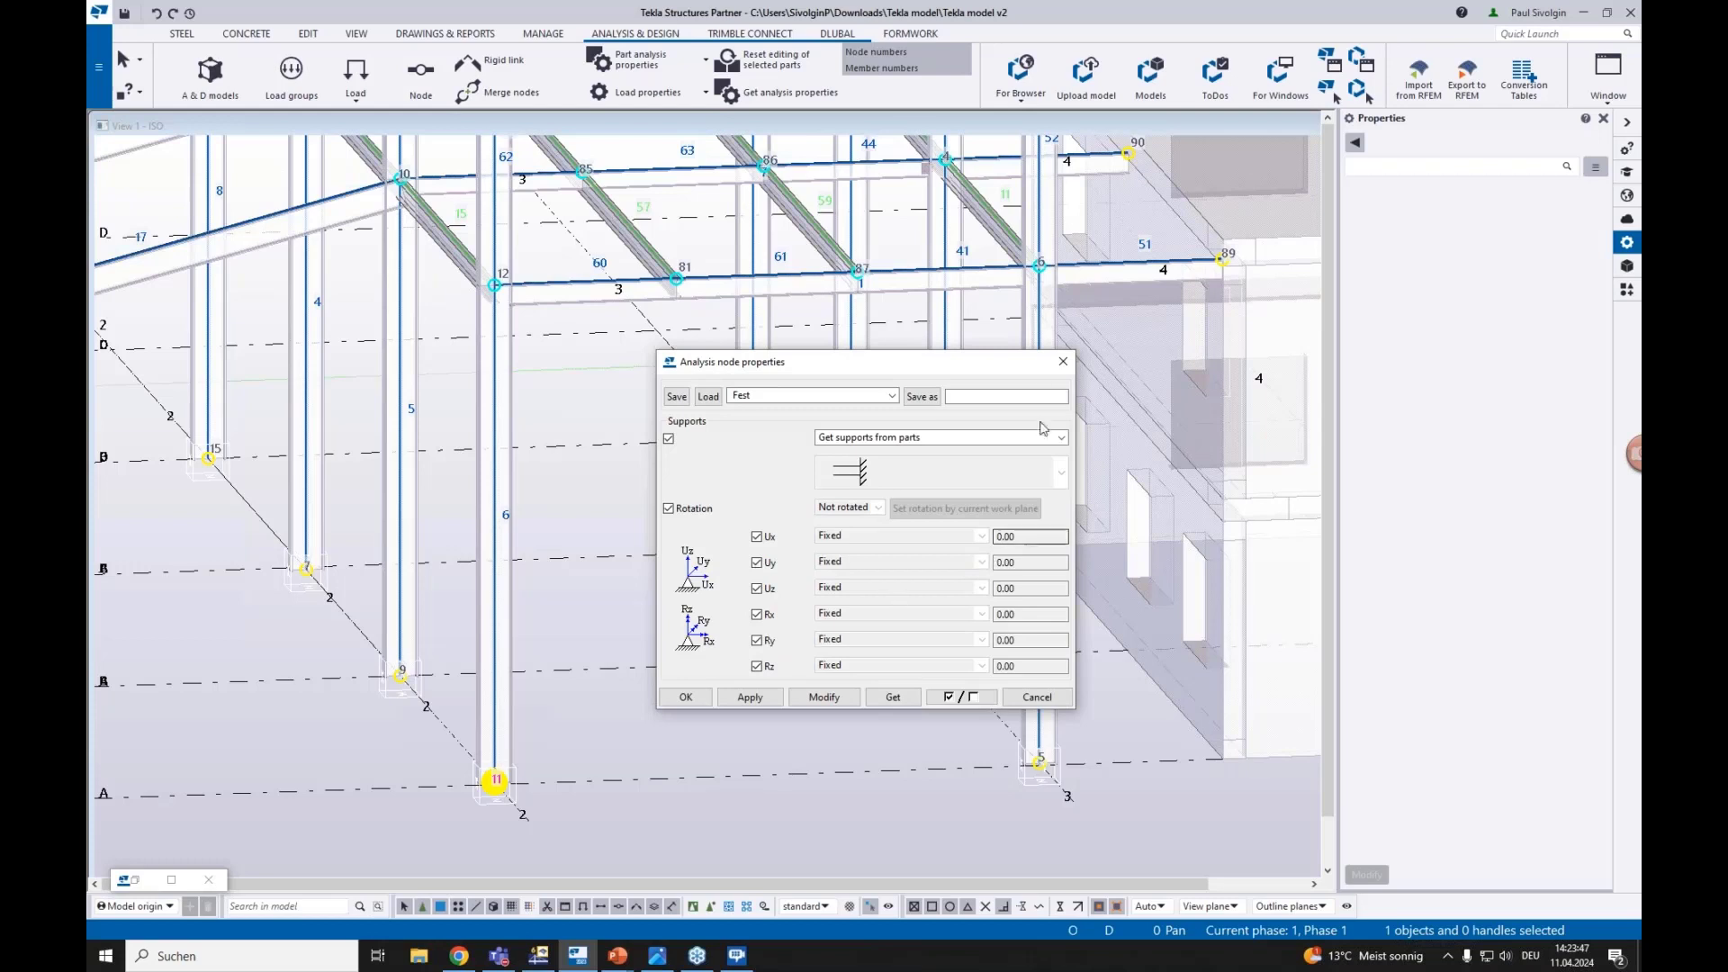
click(1063, 361)
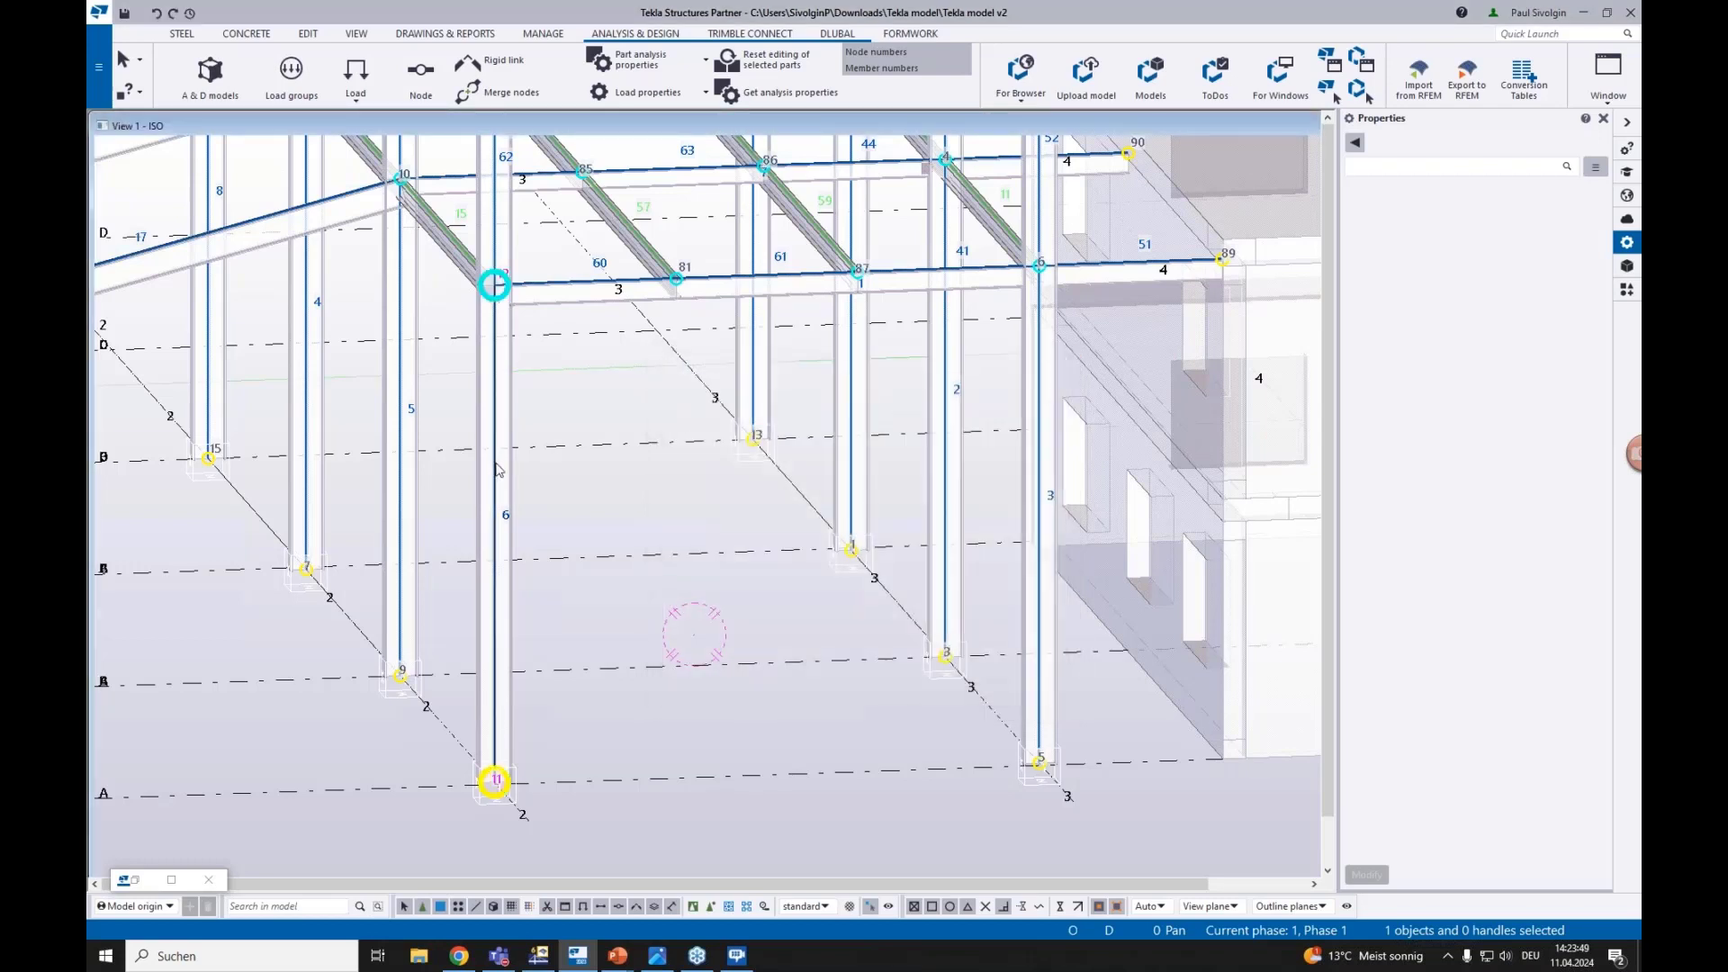
Inspect the start and end releases of the front corner column (member 6) and compare them with its base and top nodes
double_click(494, 299)
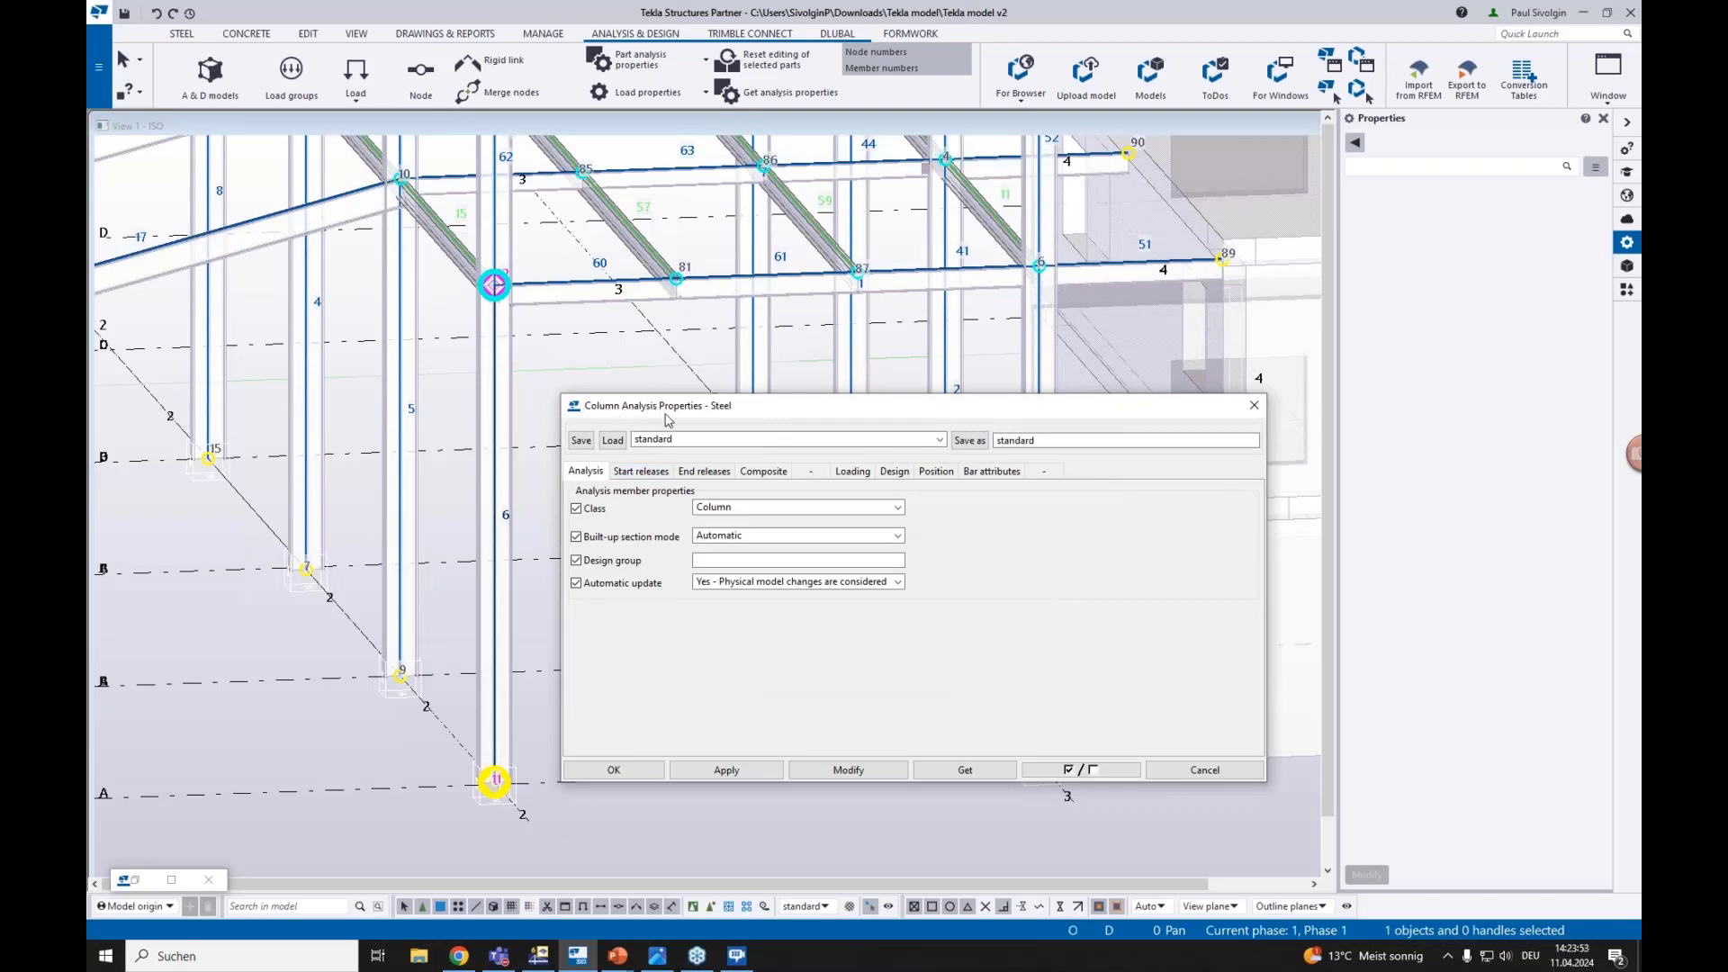
drag(603, 415, 633, 395)
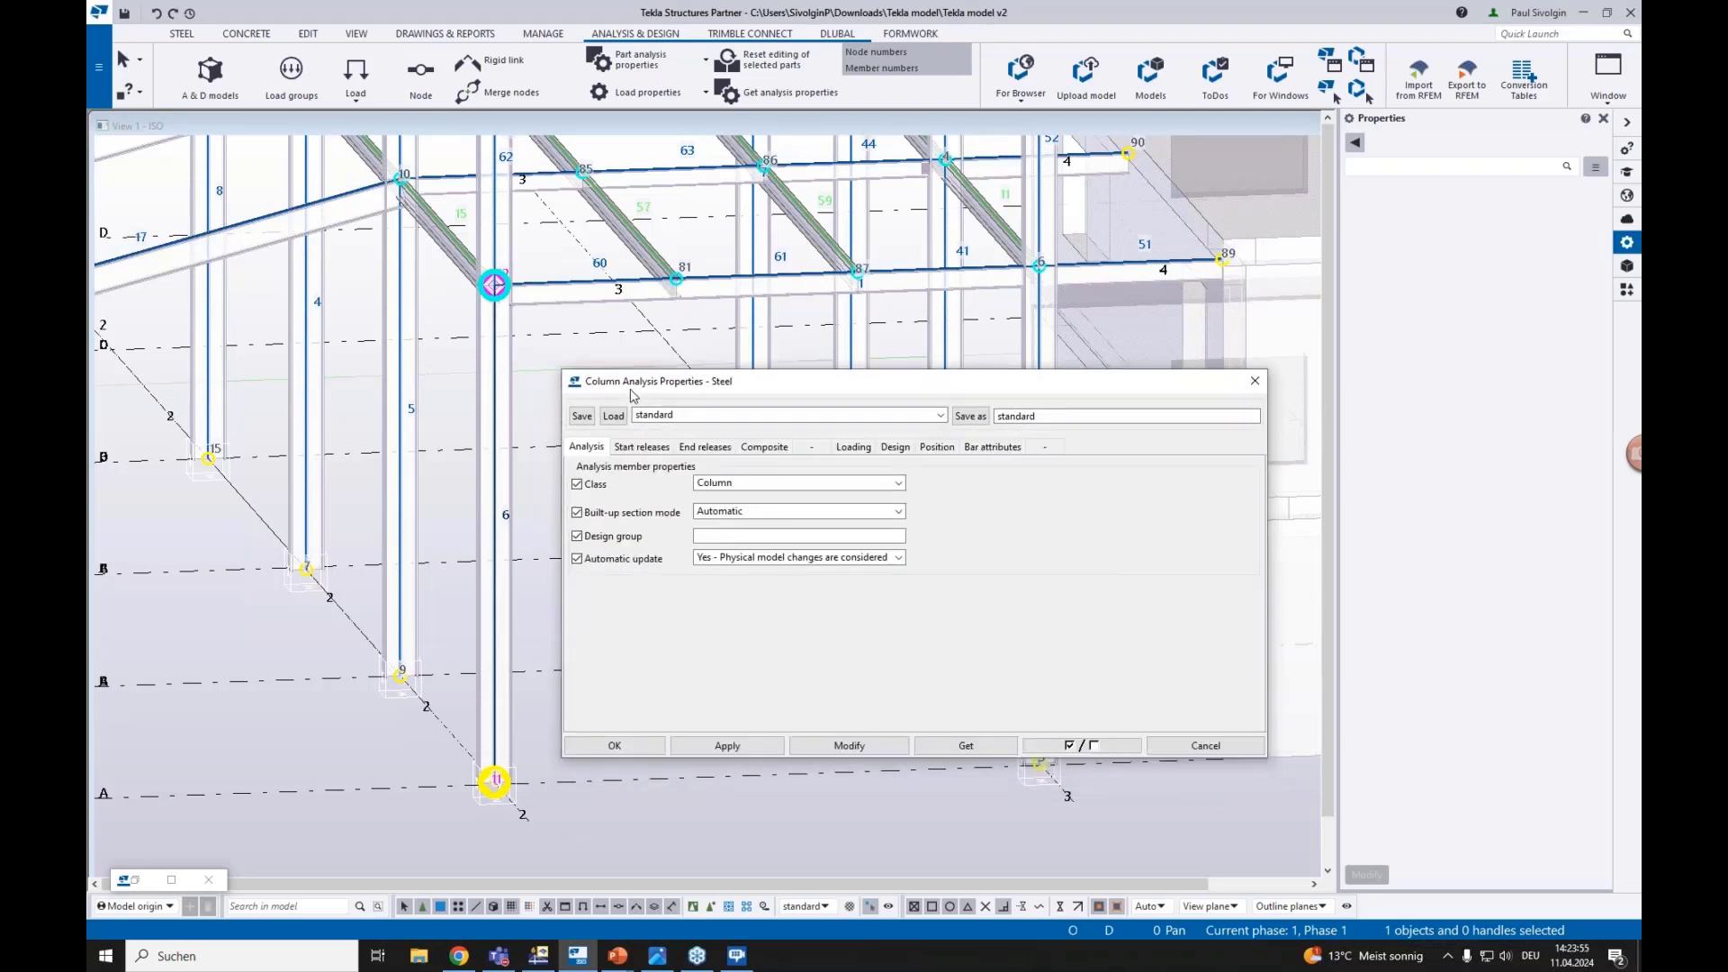
click(640, 448)
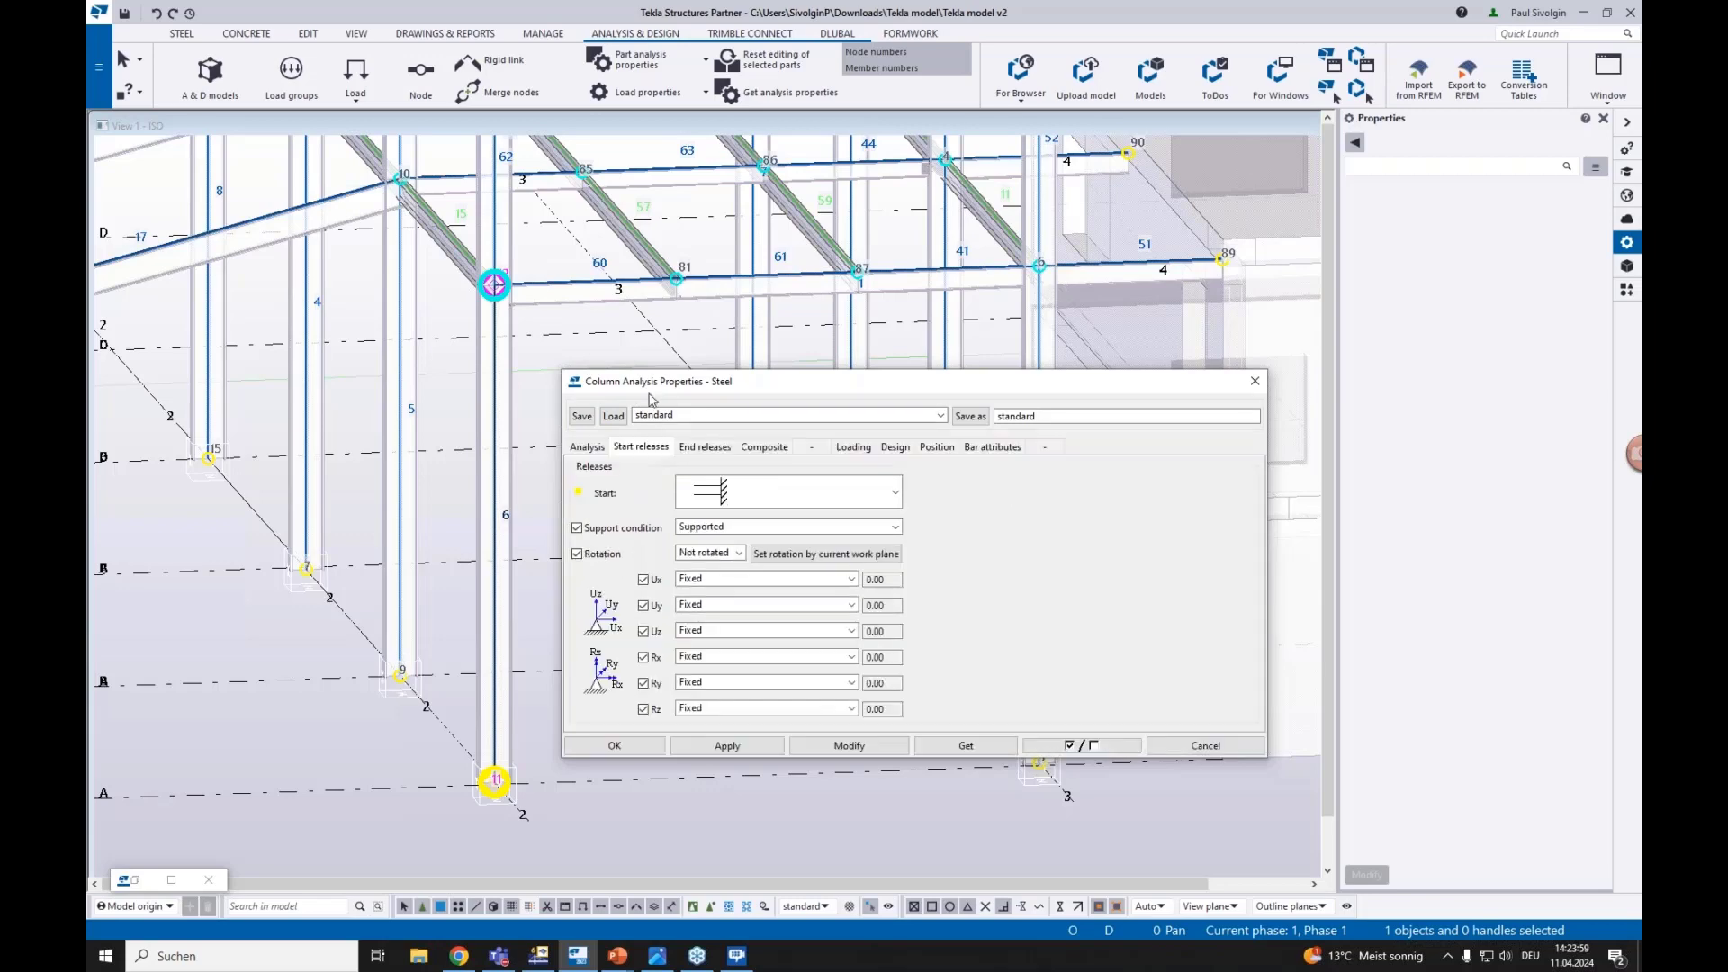
drag(650, 382, 663, 330)
scroll(486, 738, up, 6)
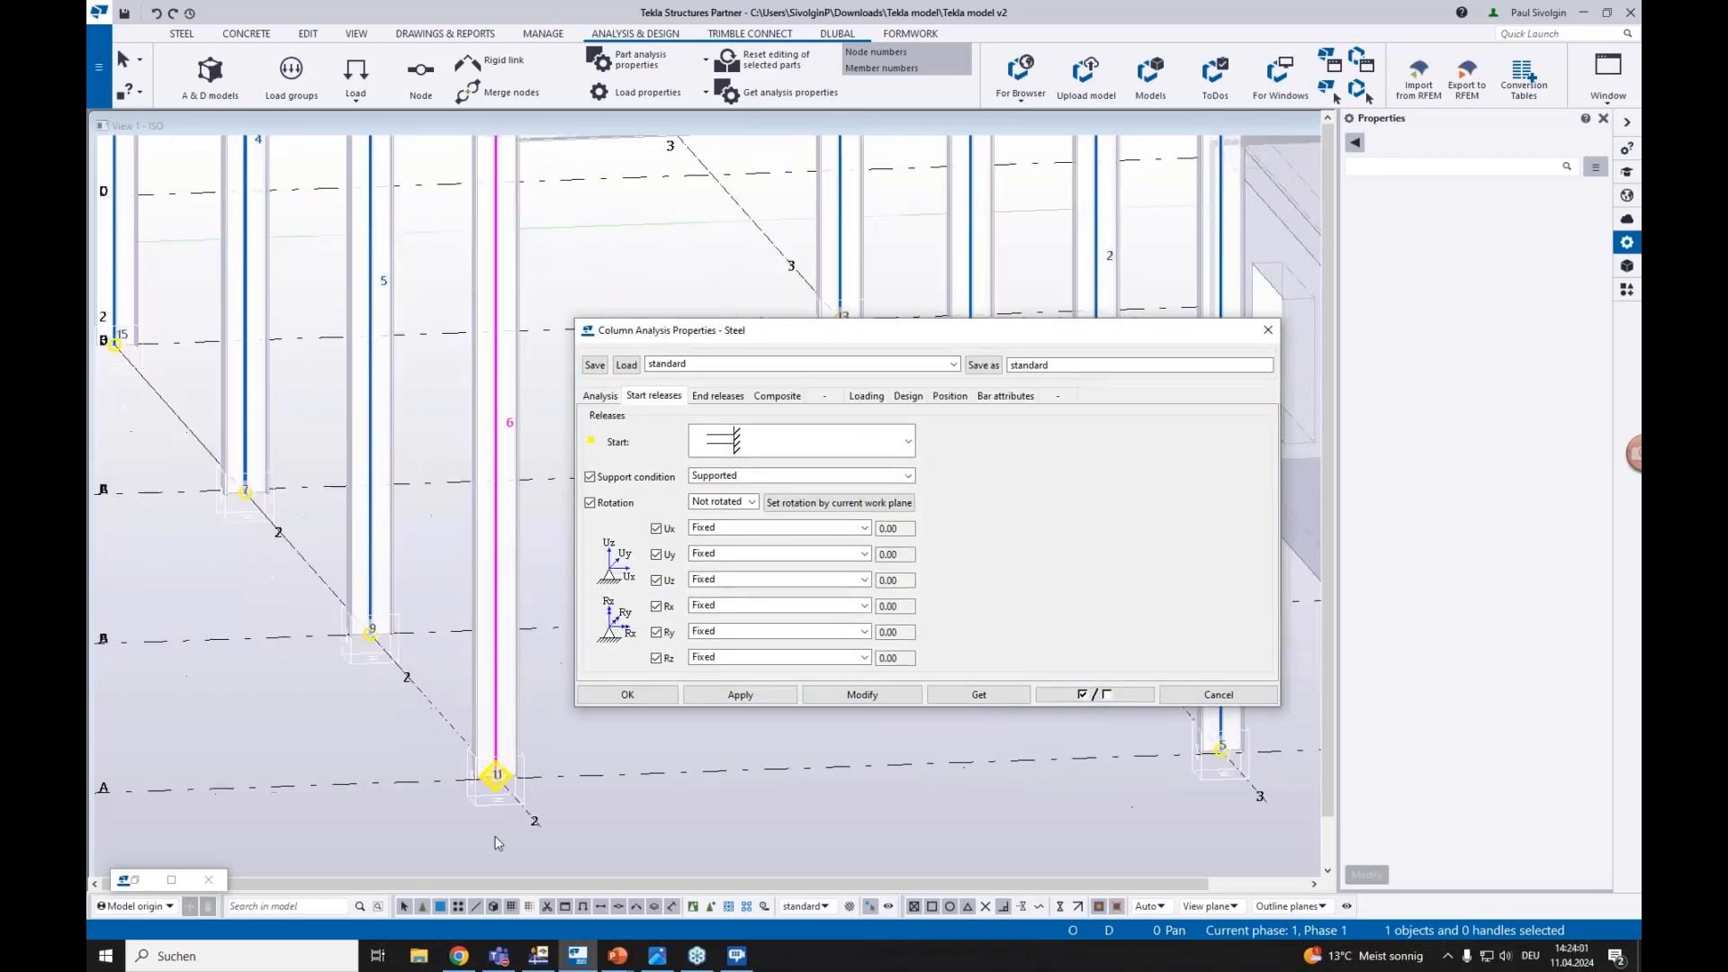
click(493, 745)
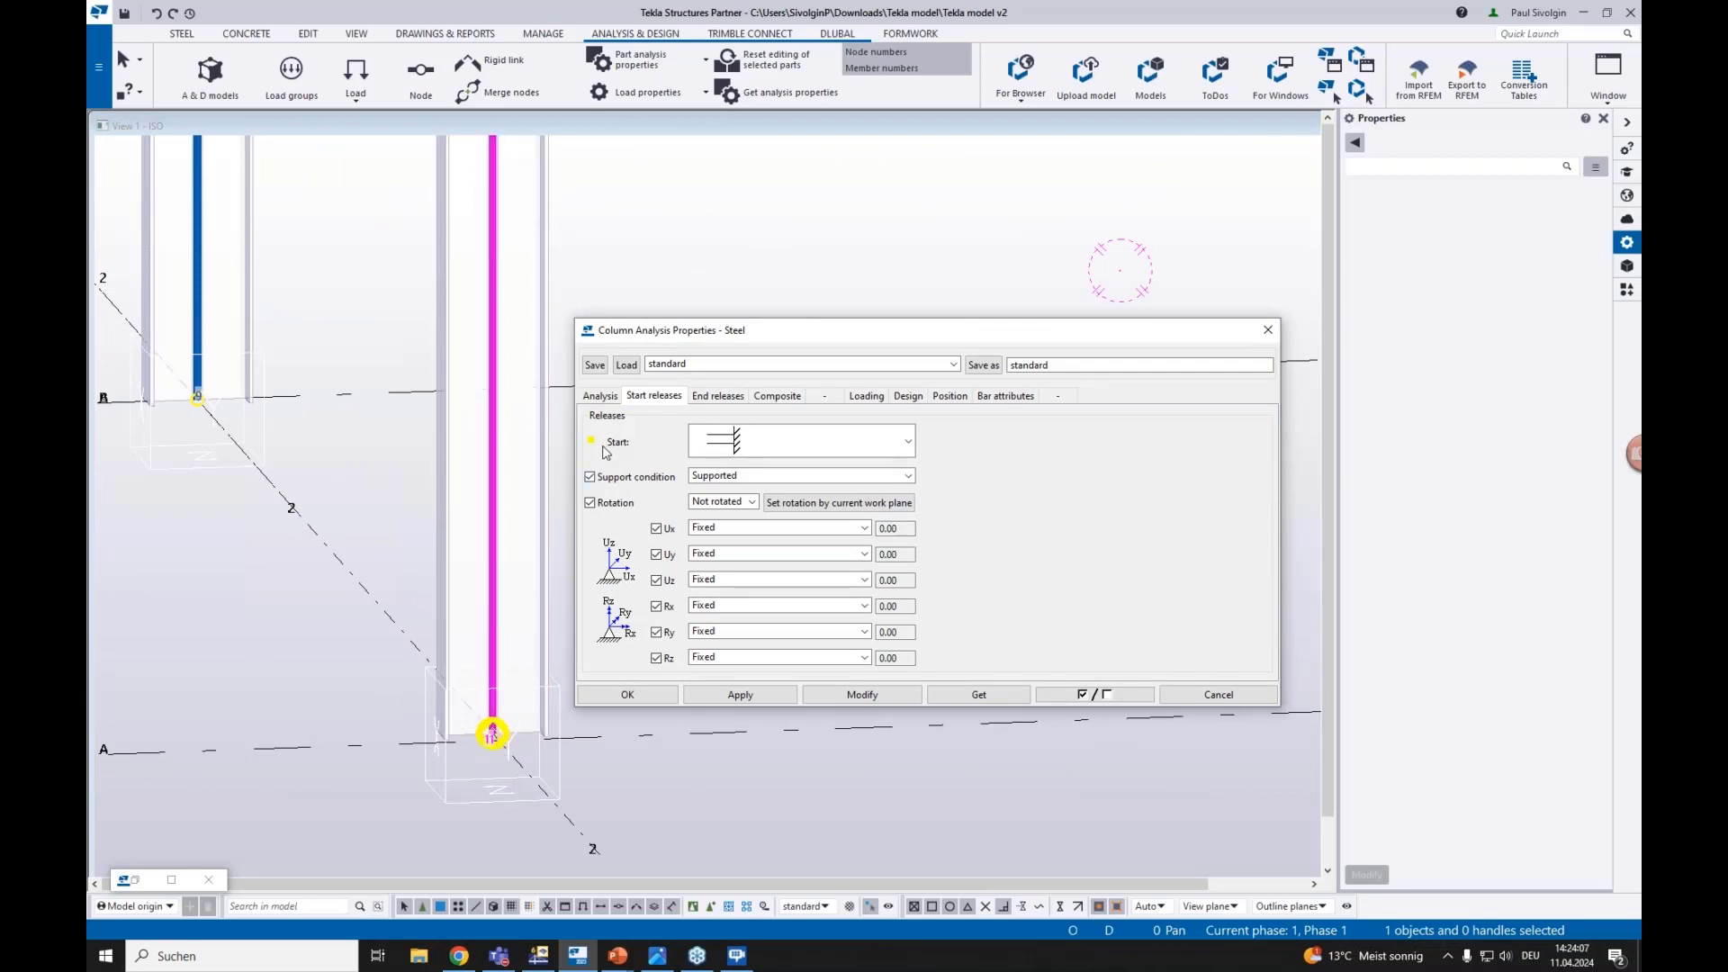
scroll(681, 292, down, 3)
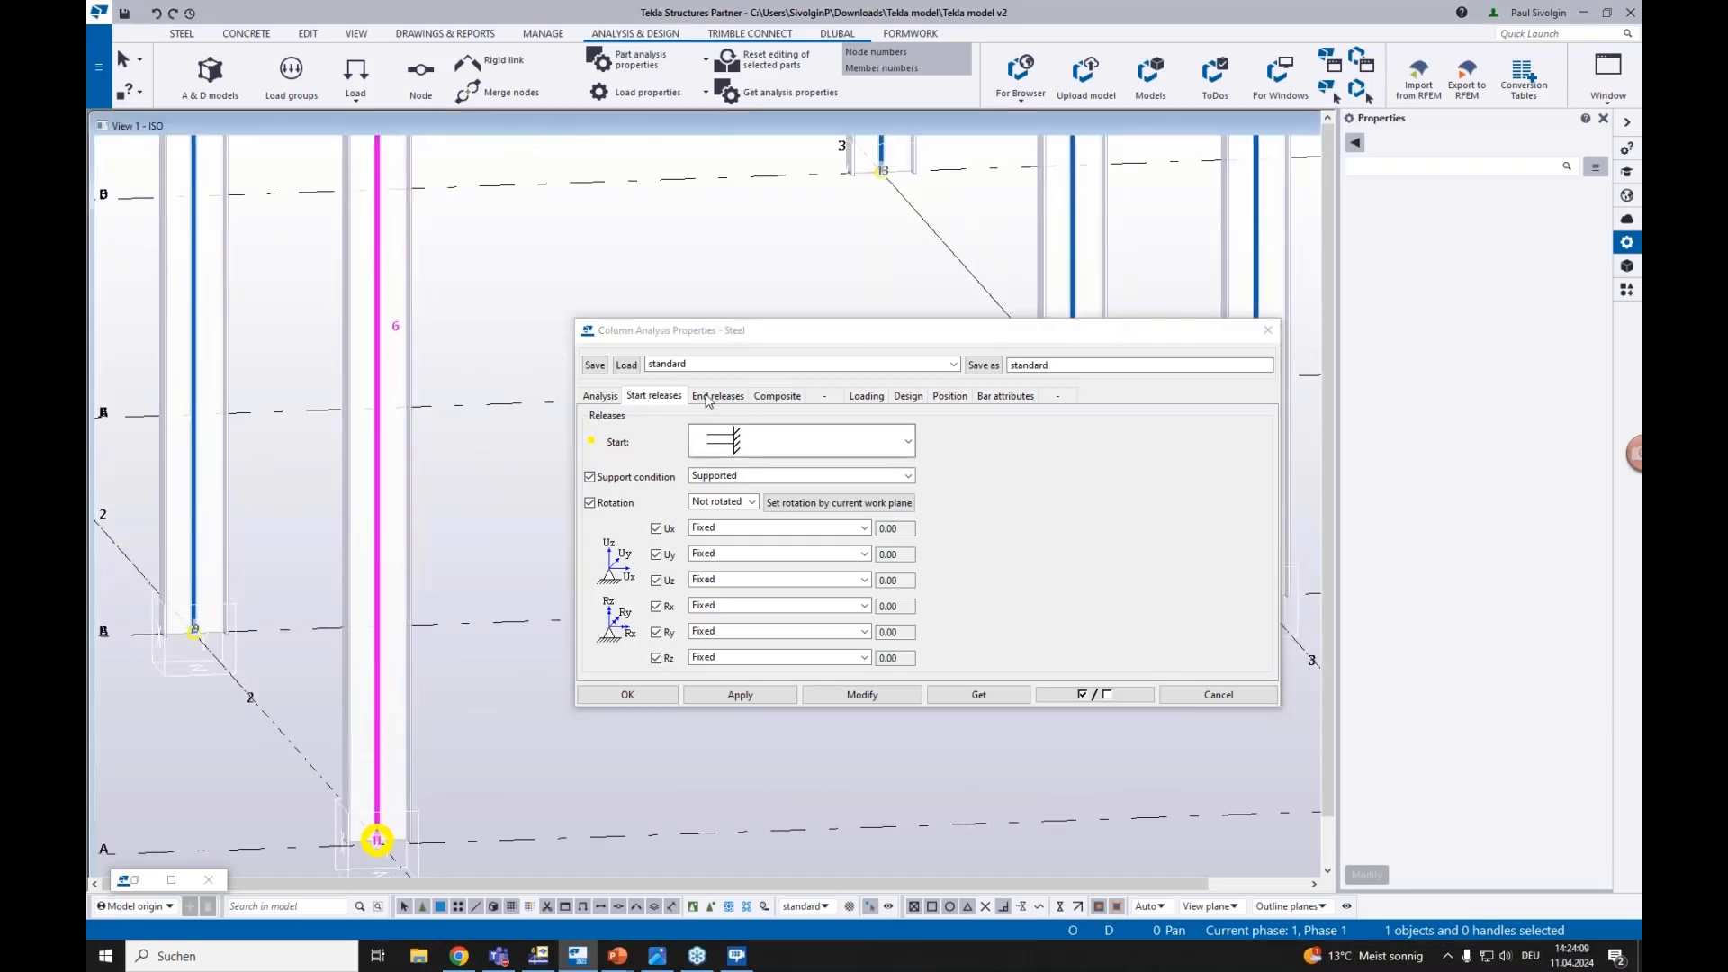
click(713, 398)
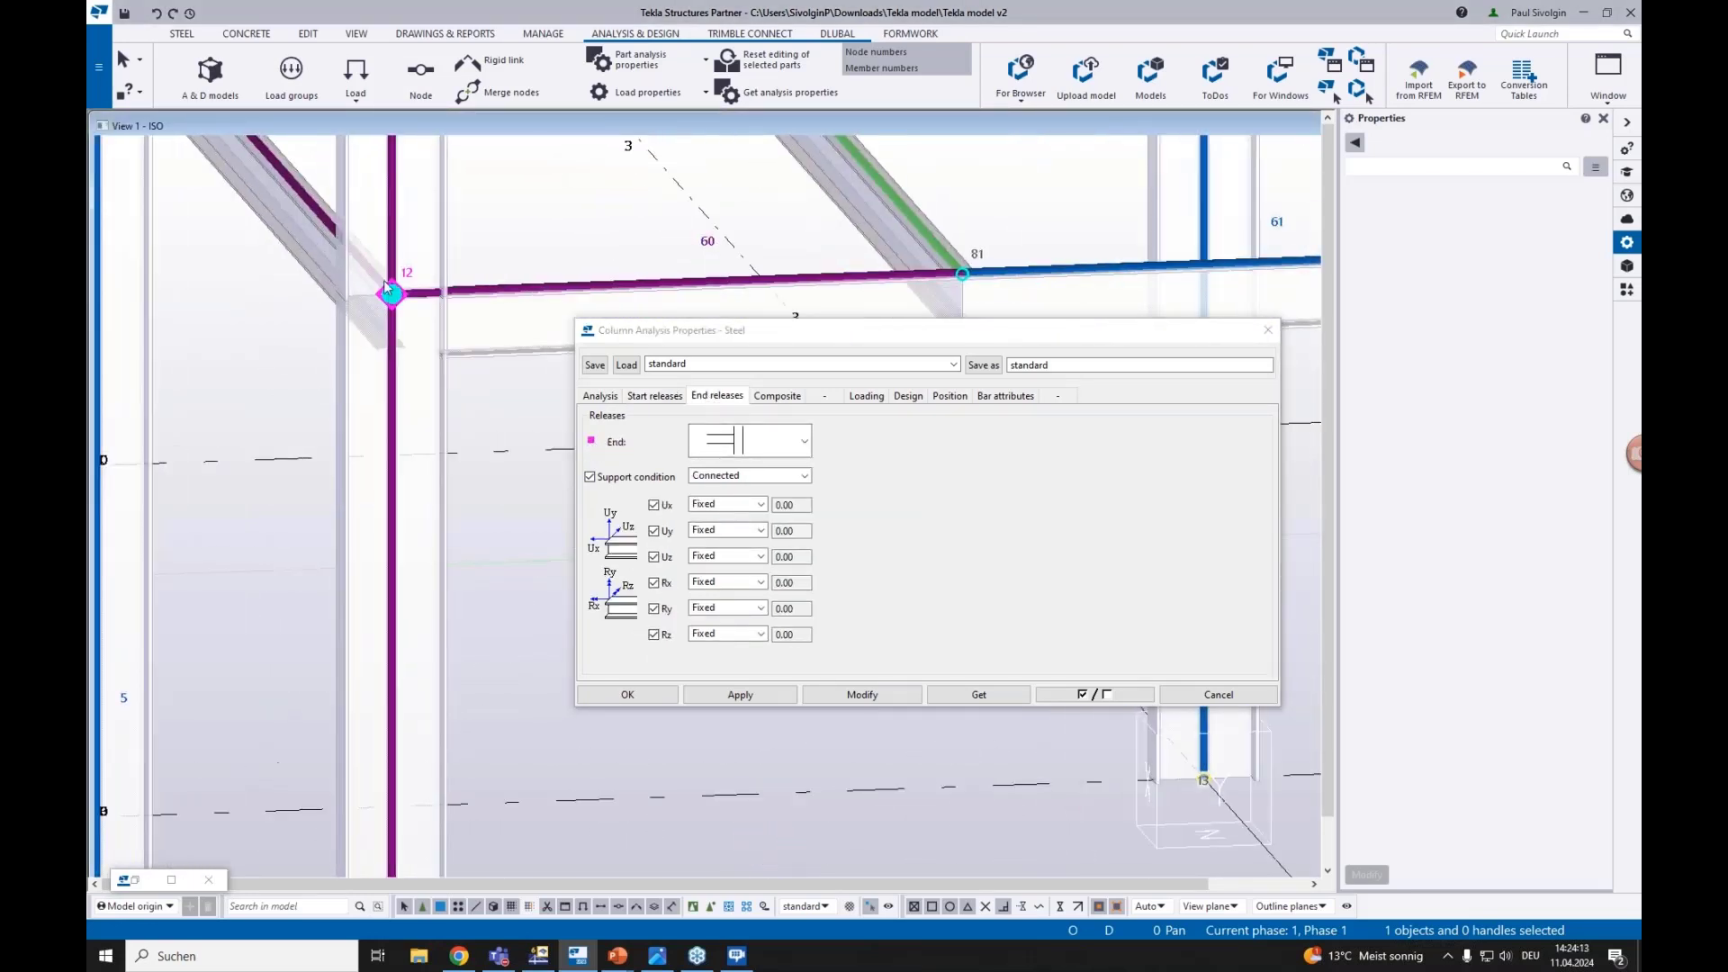
scroll(393, 296, down, 5)
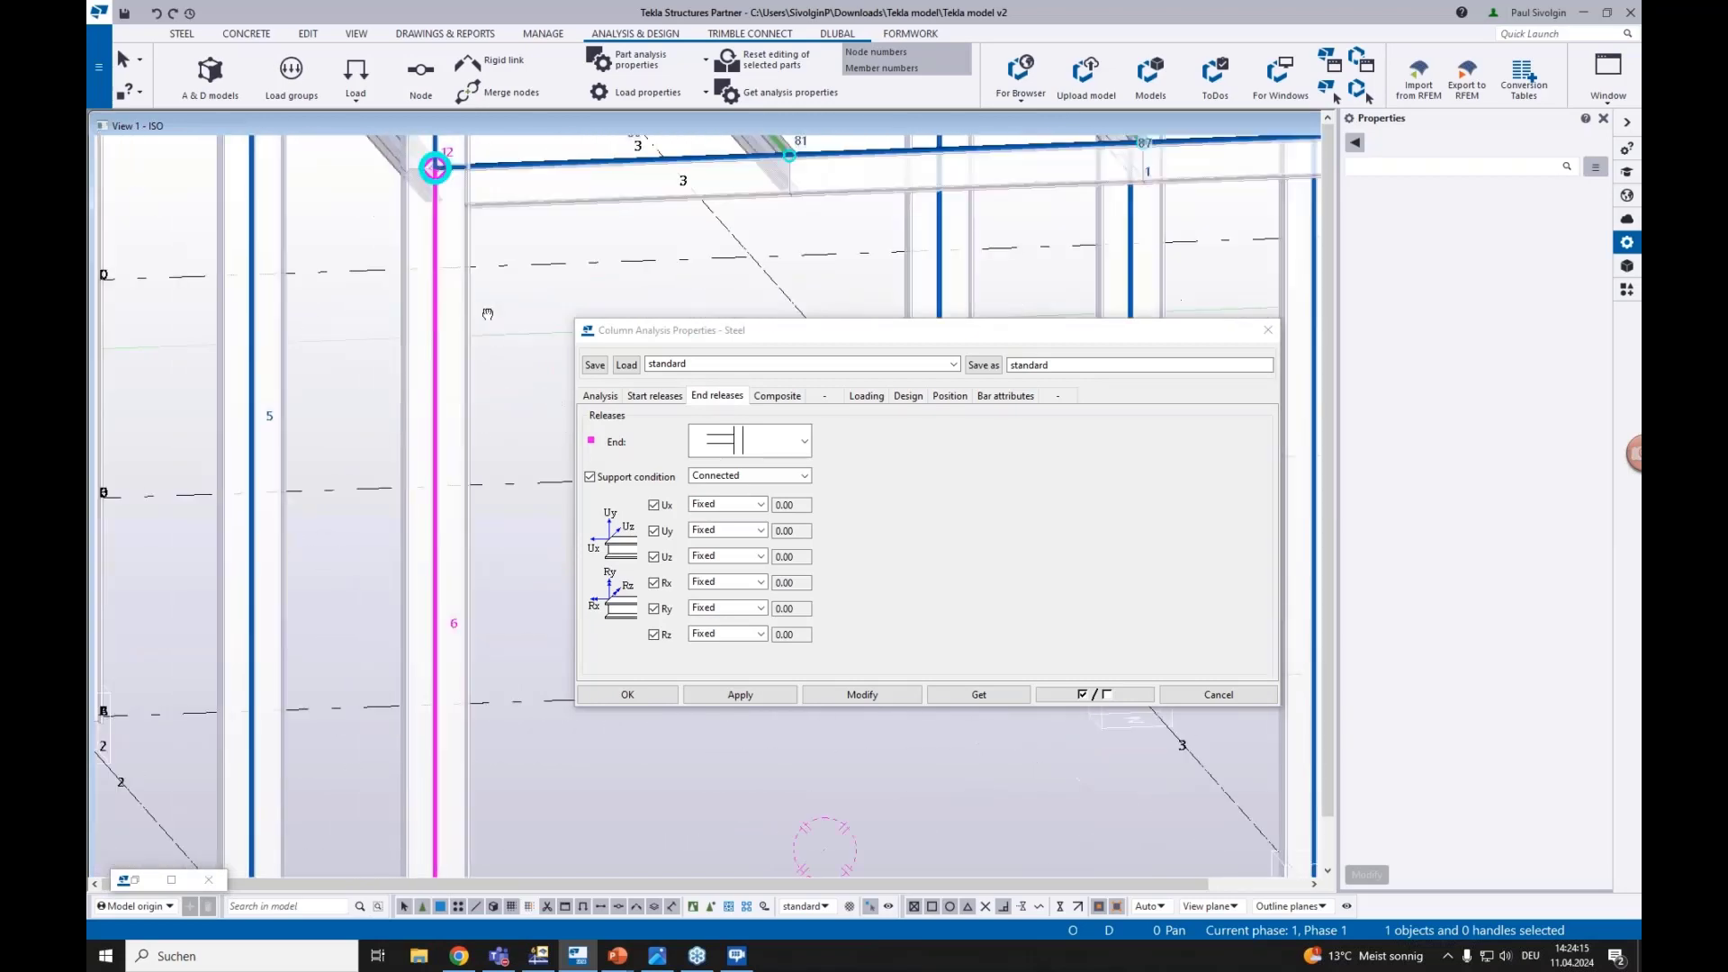
click(648, 397)
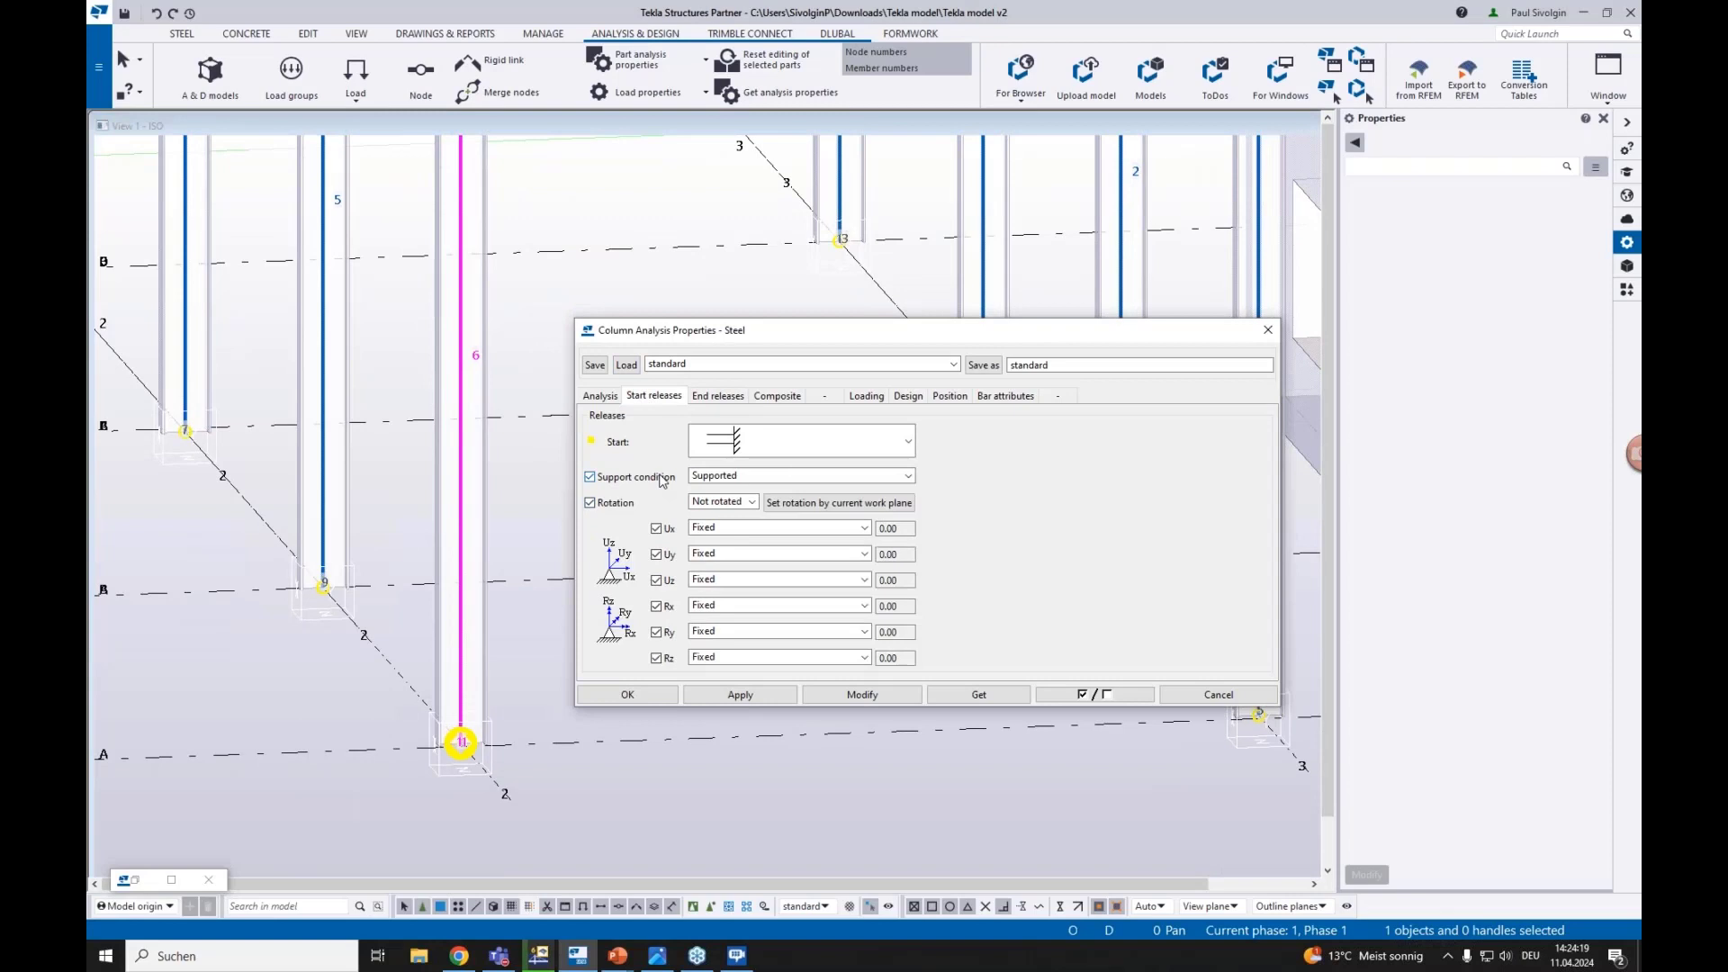
Try the Connected support condition for the corner column's start release and set it back to Supported
click(724, 479)
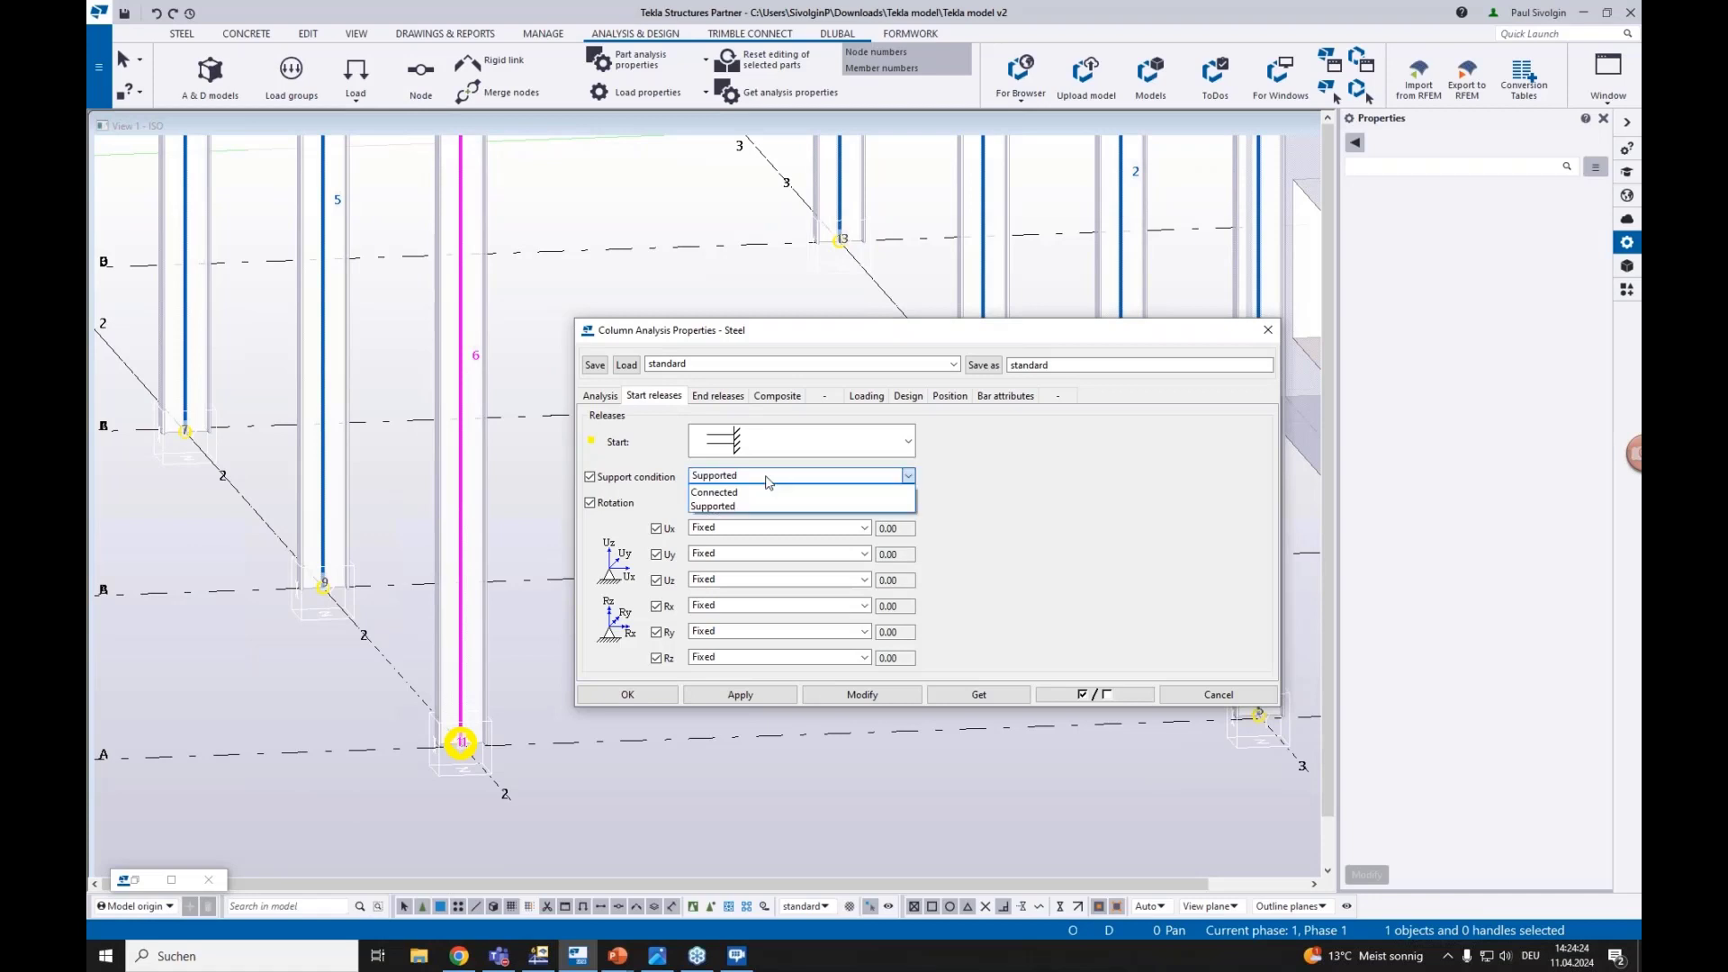
click(713, 492)
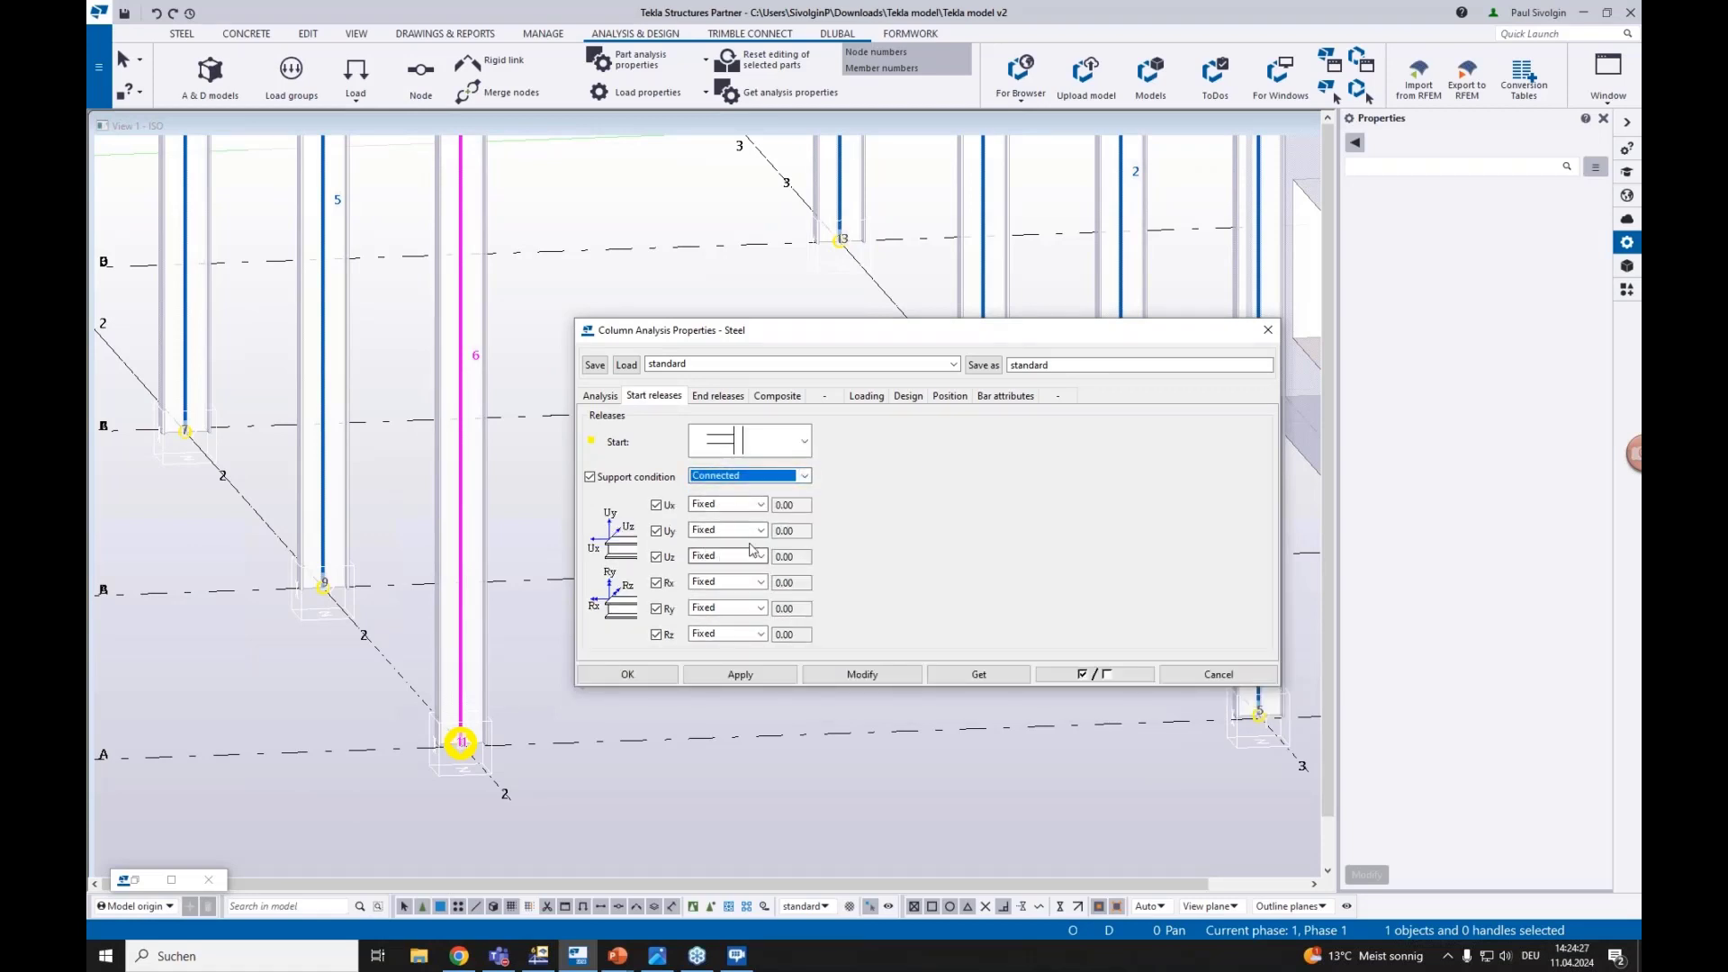
click(760, 505)
click(702, 534)
click(740, 476)
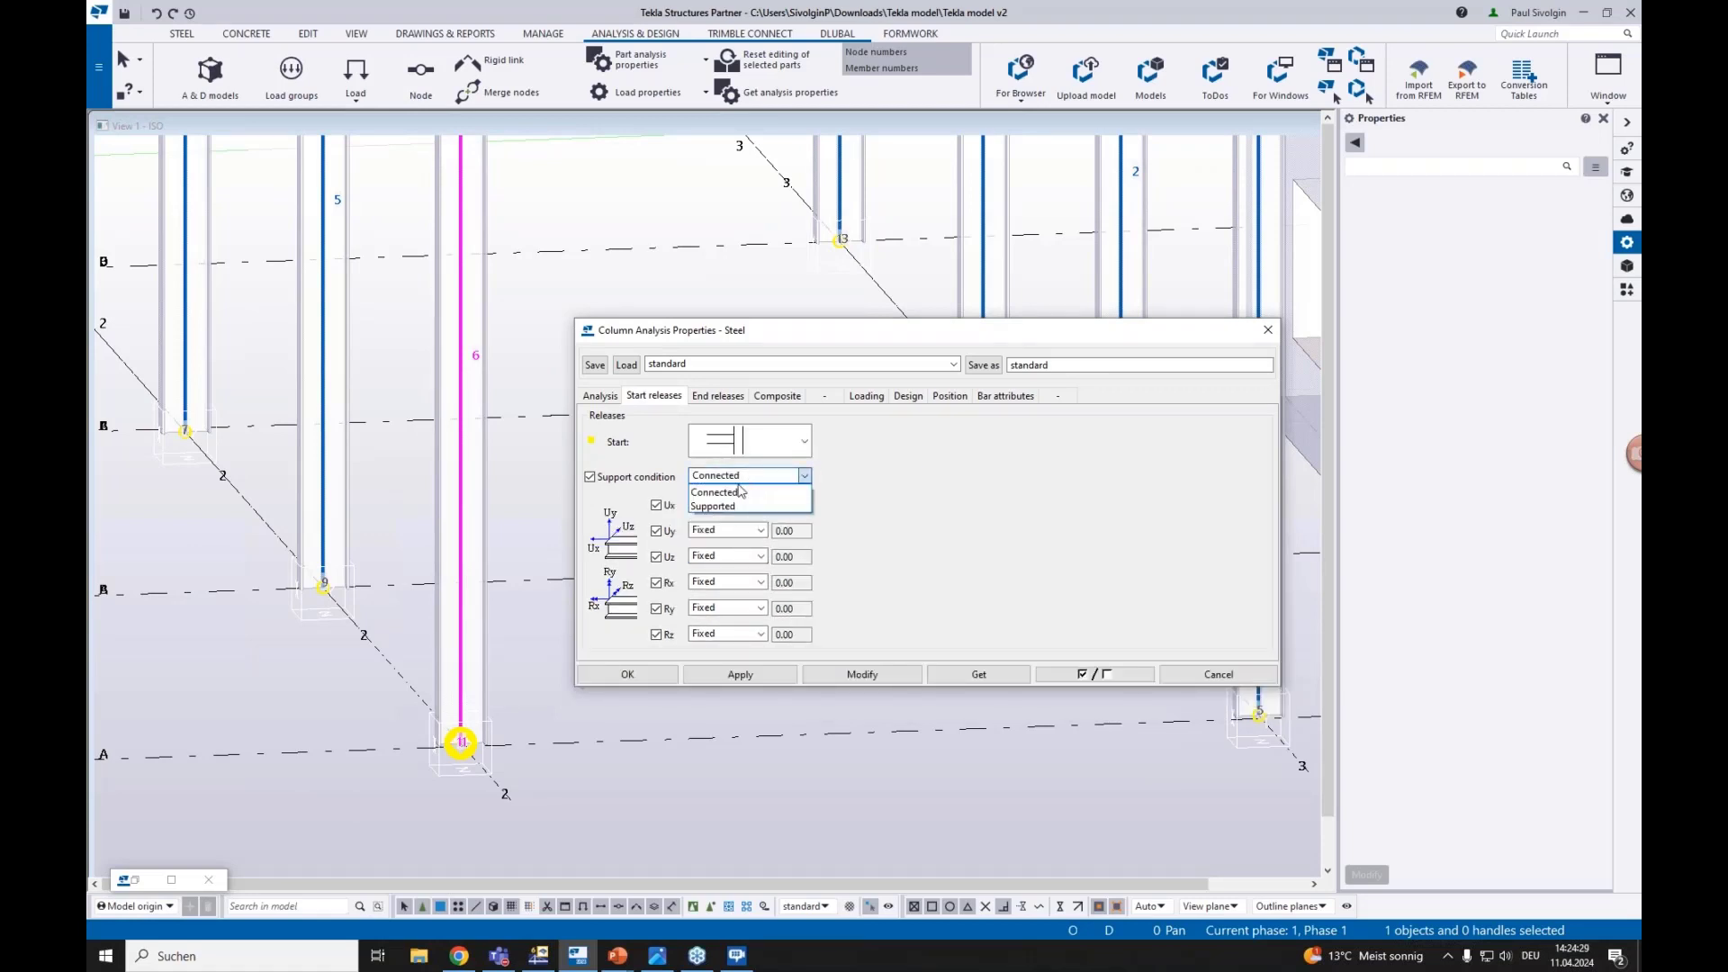
click(715, 506)
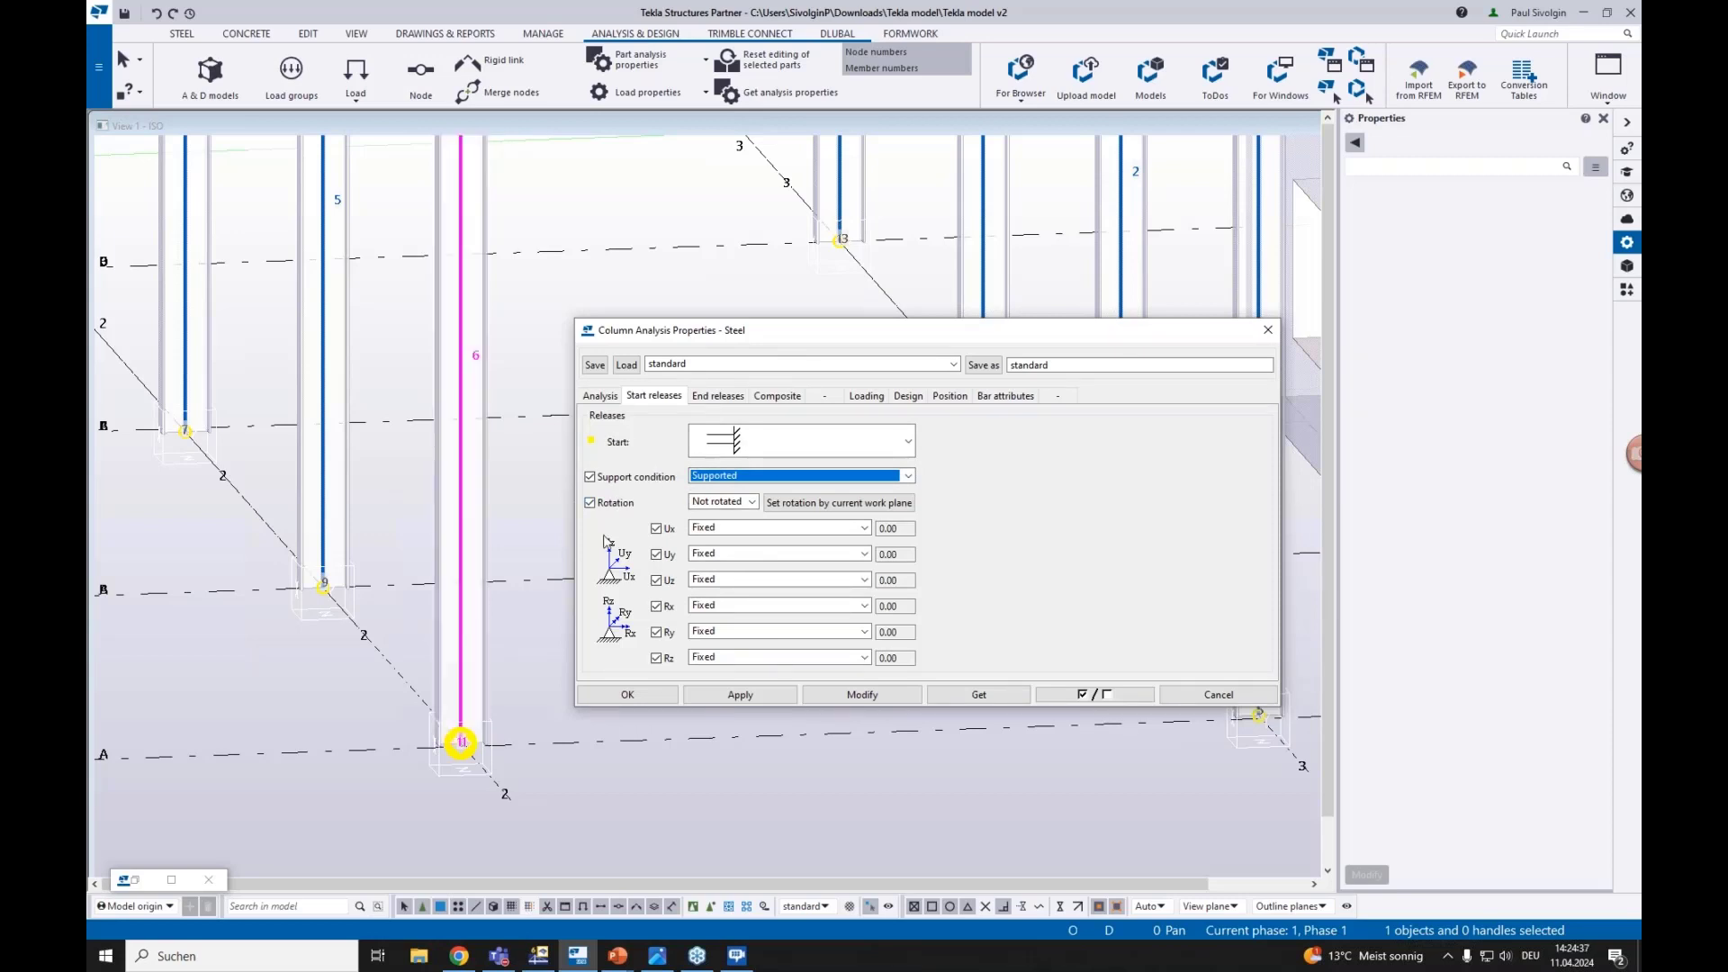
Review the saved column analysis settings and load the Support - Hinged preset into the column analysis properties
click(953, 365)
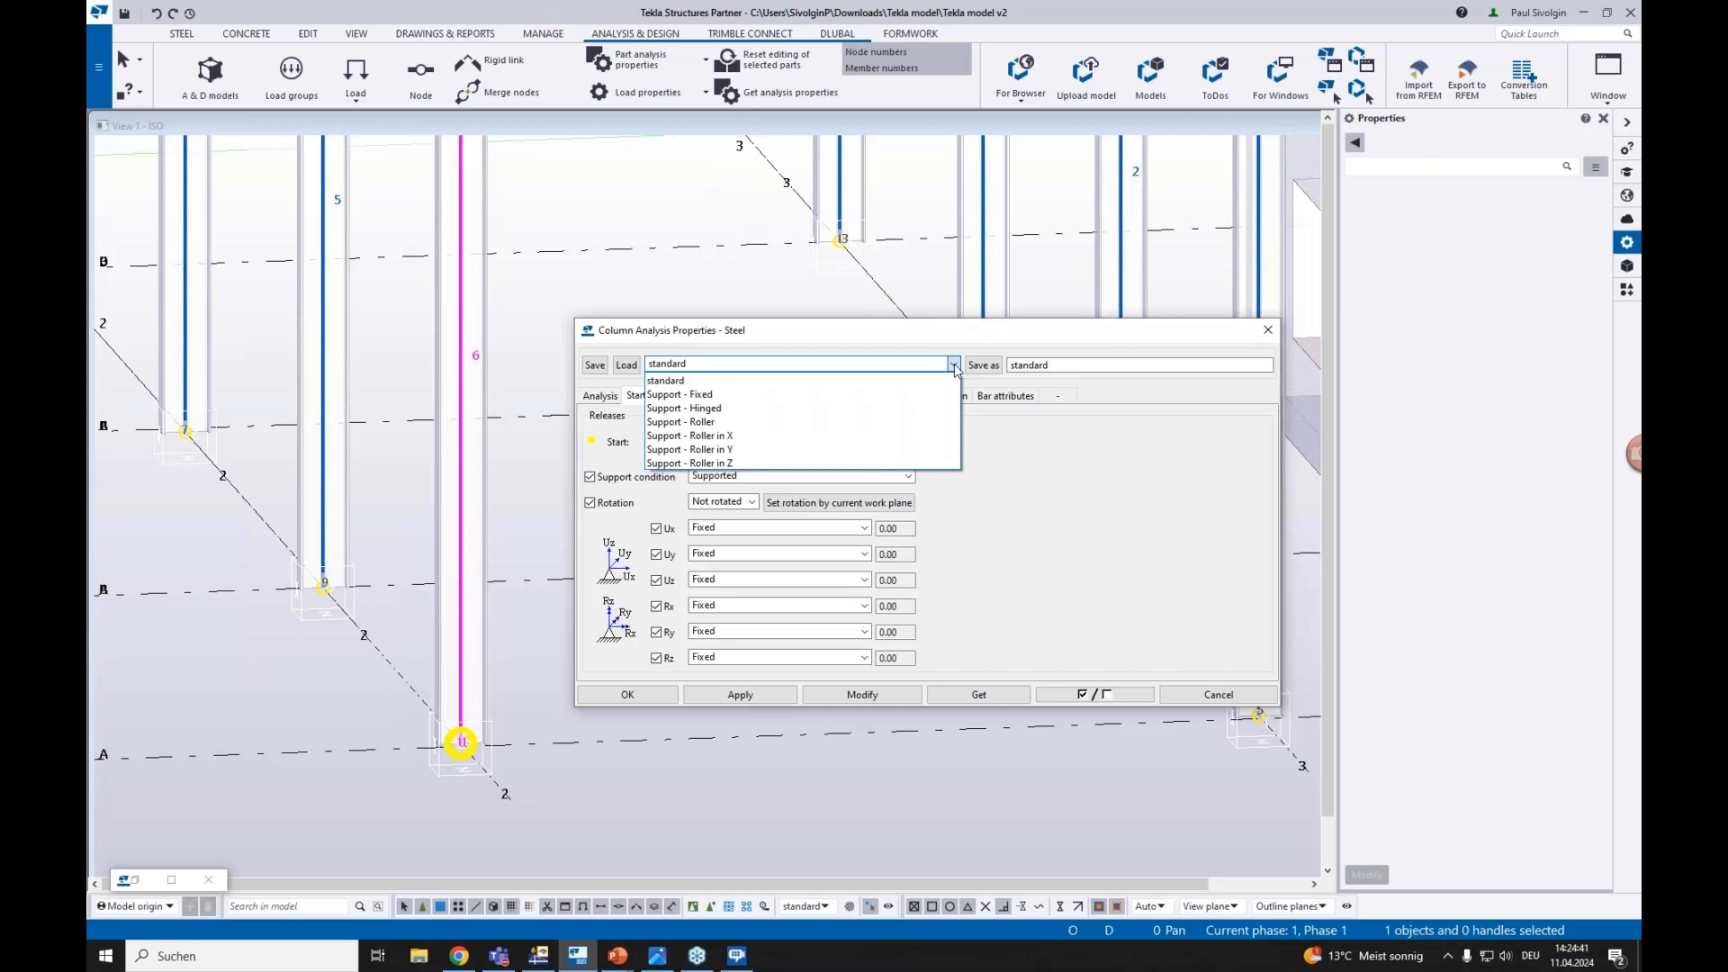
click(954, 364)
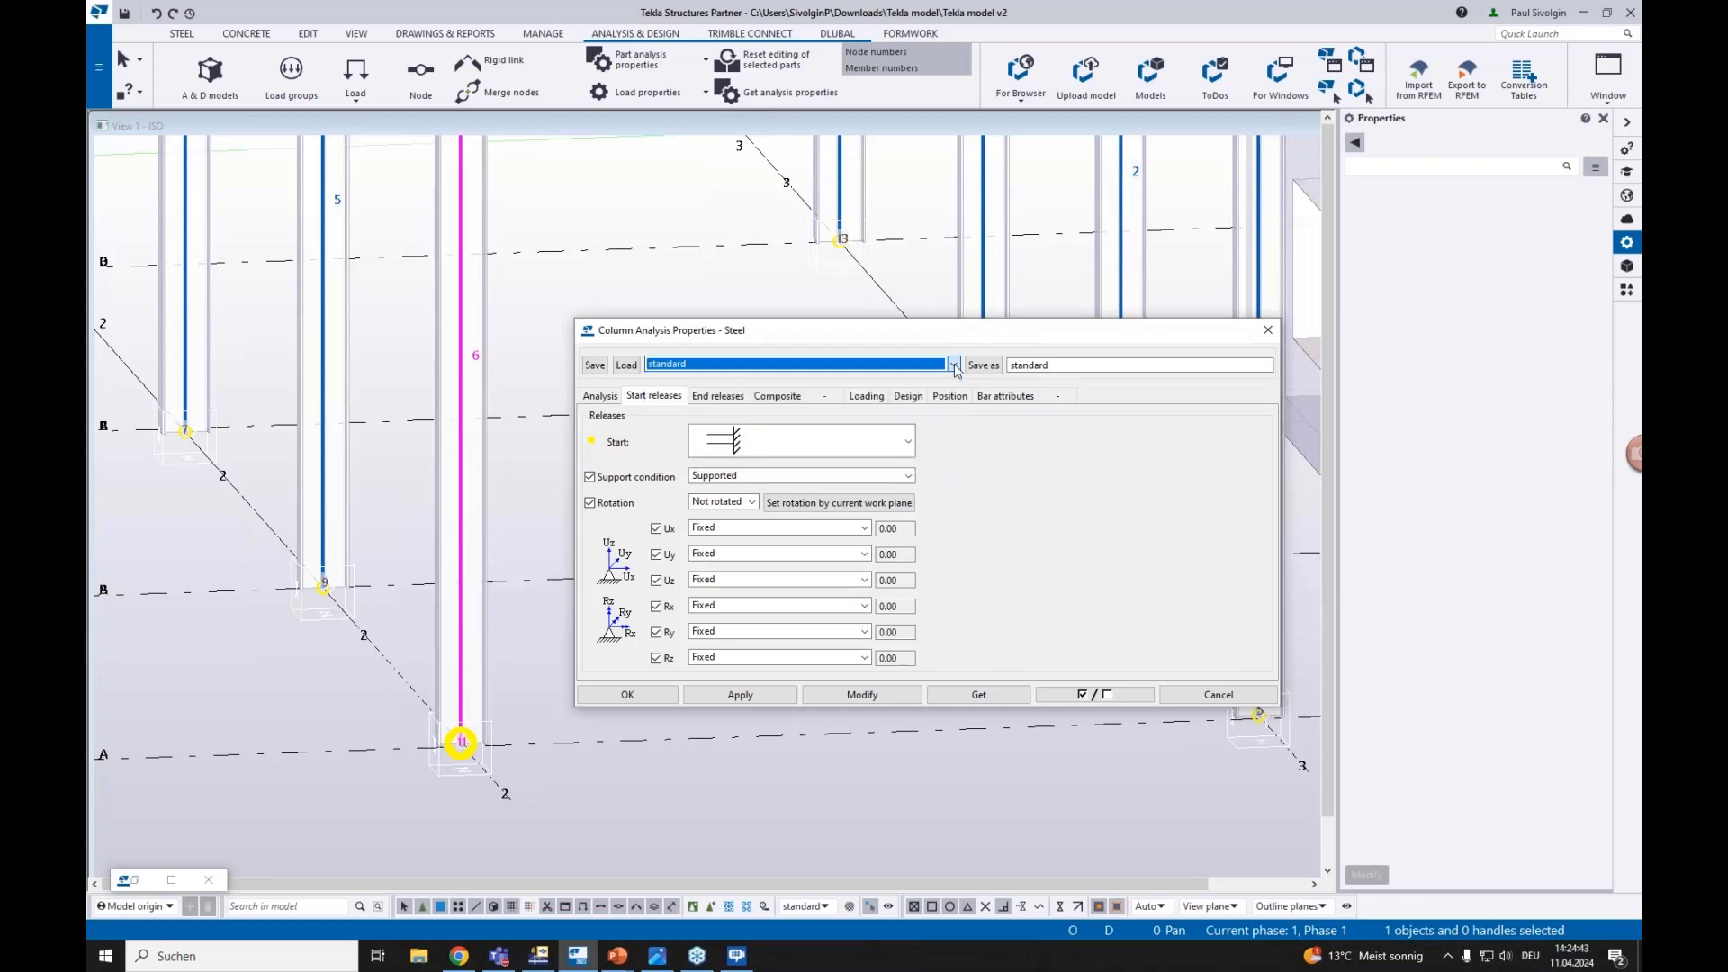
click(953, 364)
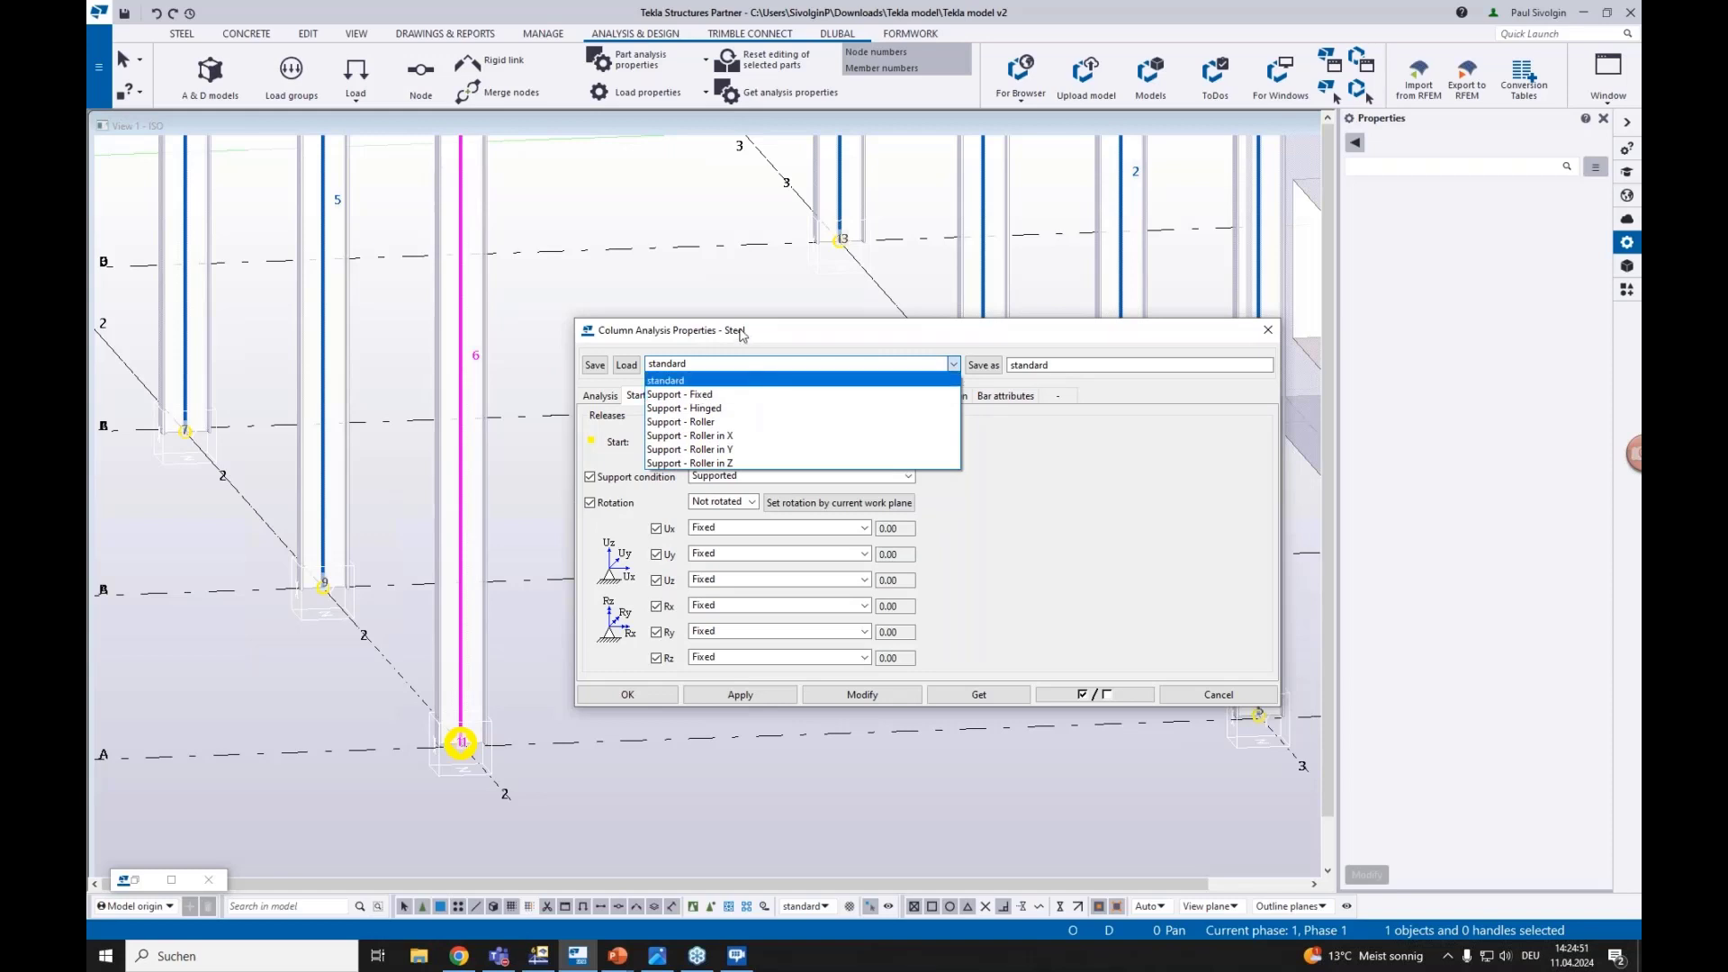
click(743, 333)
click(747, 343)
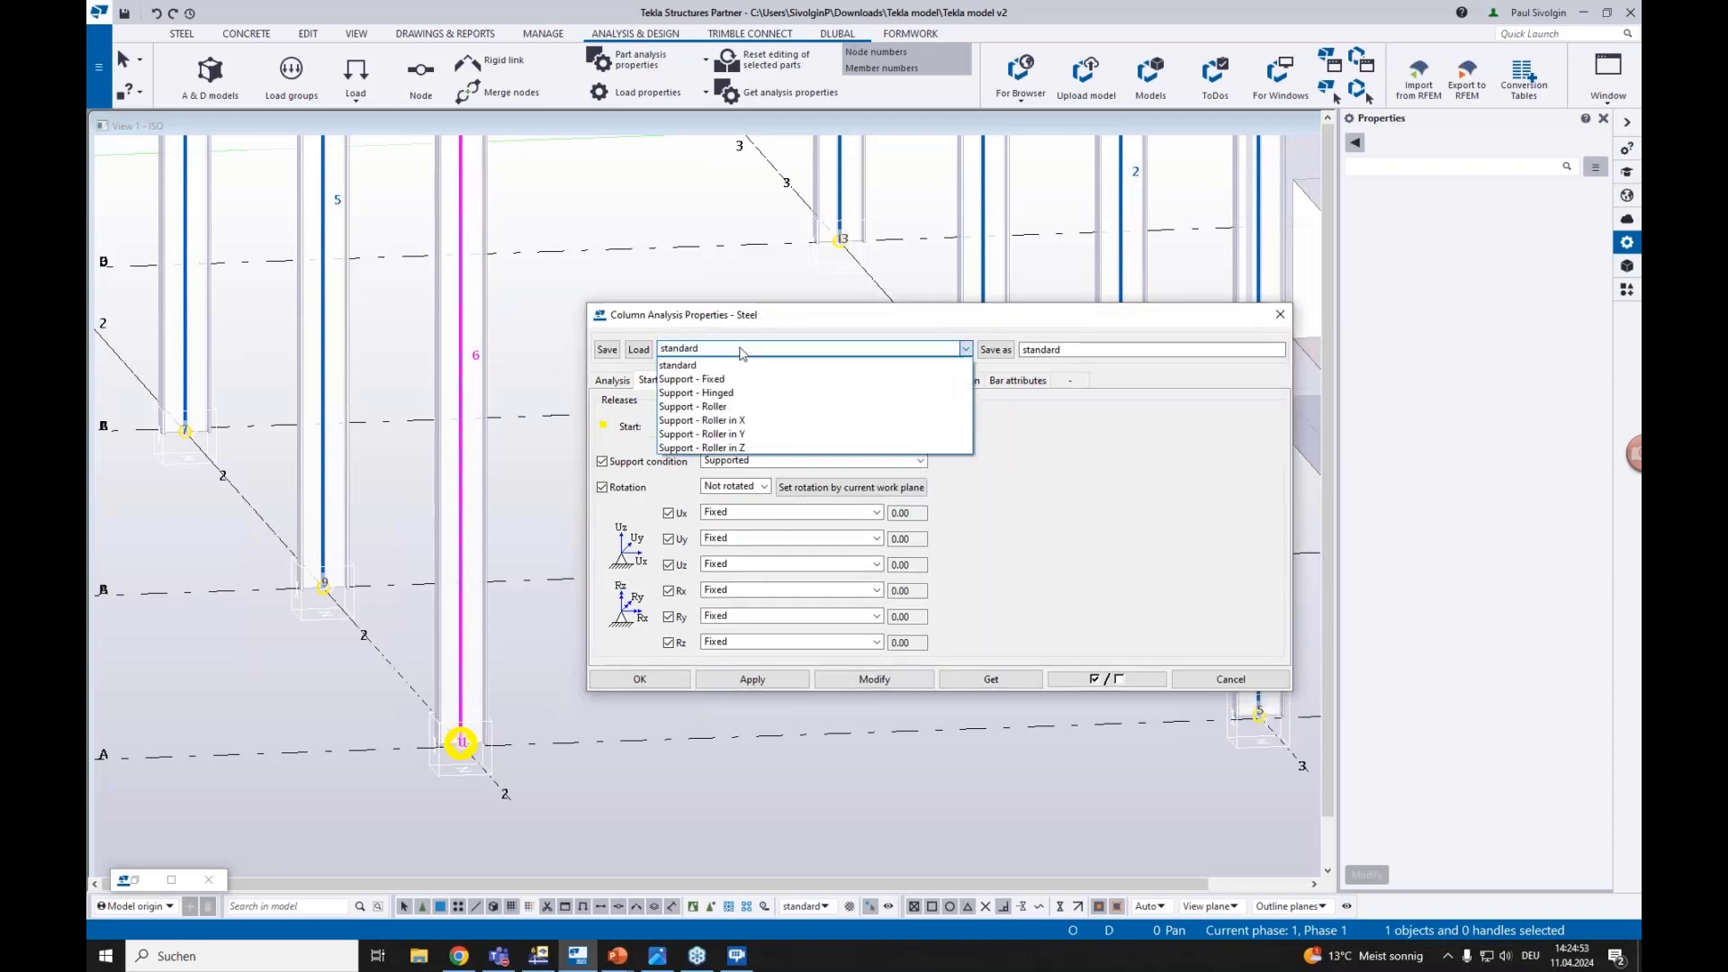
click(714, 395)
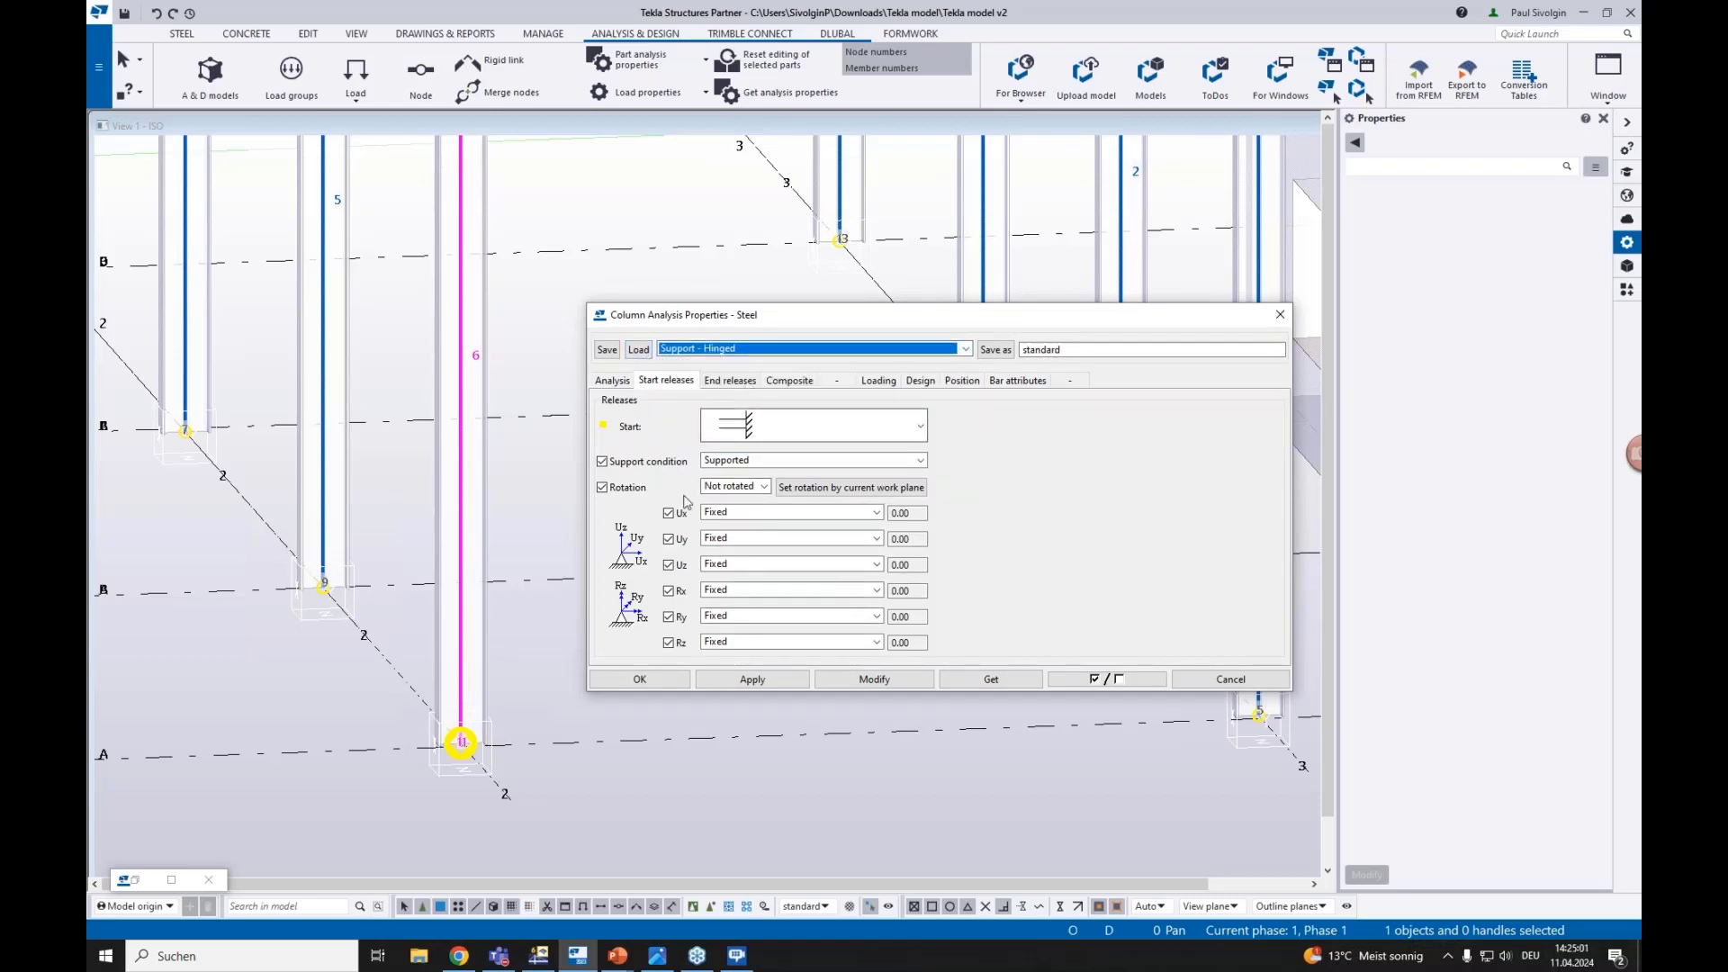
click(639, 350)
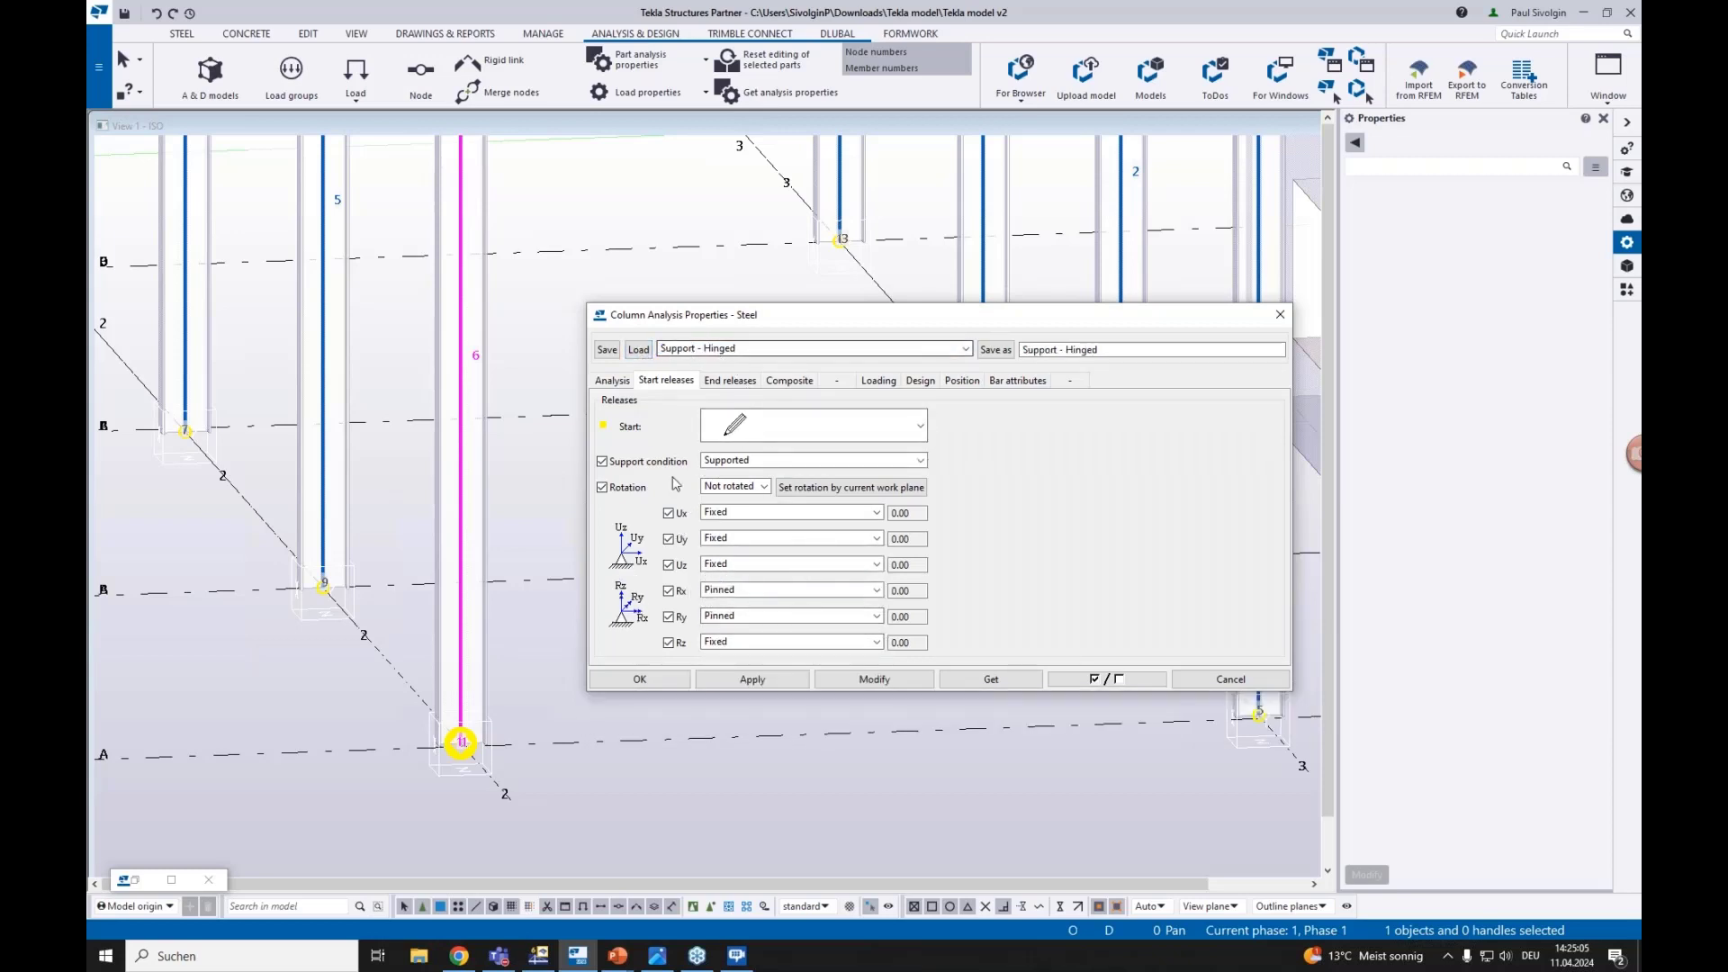
Select all the ground-level steel columns, apply the hinged start support to them, and close the column analysis properties
scroll(531, 506, down, 10)
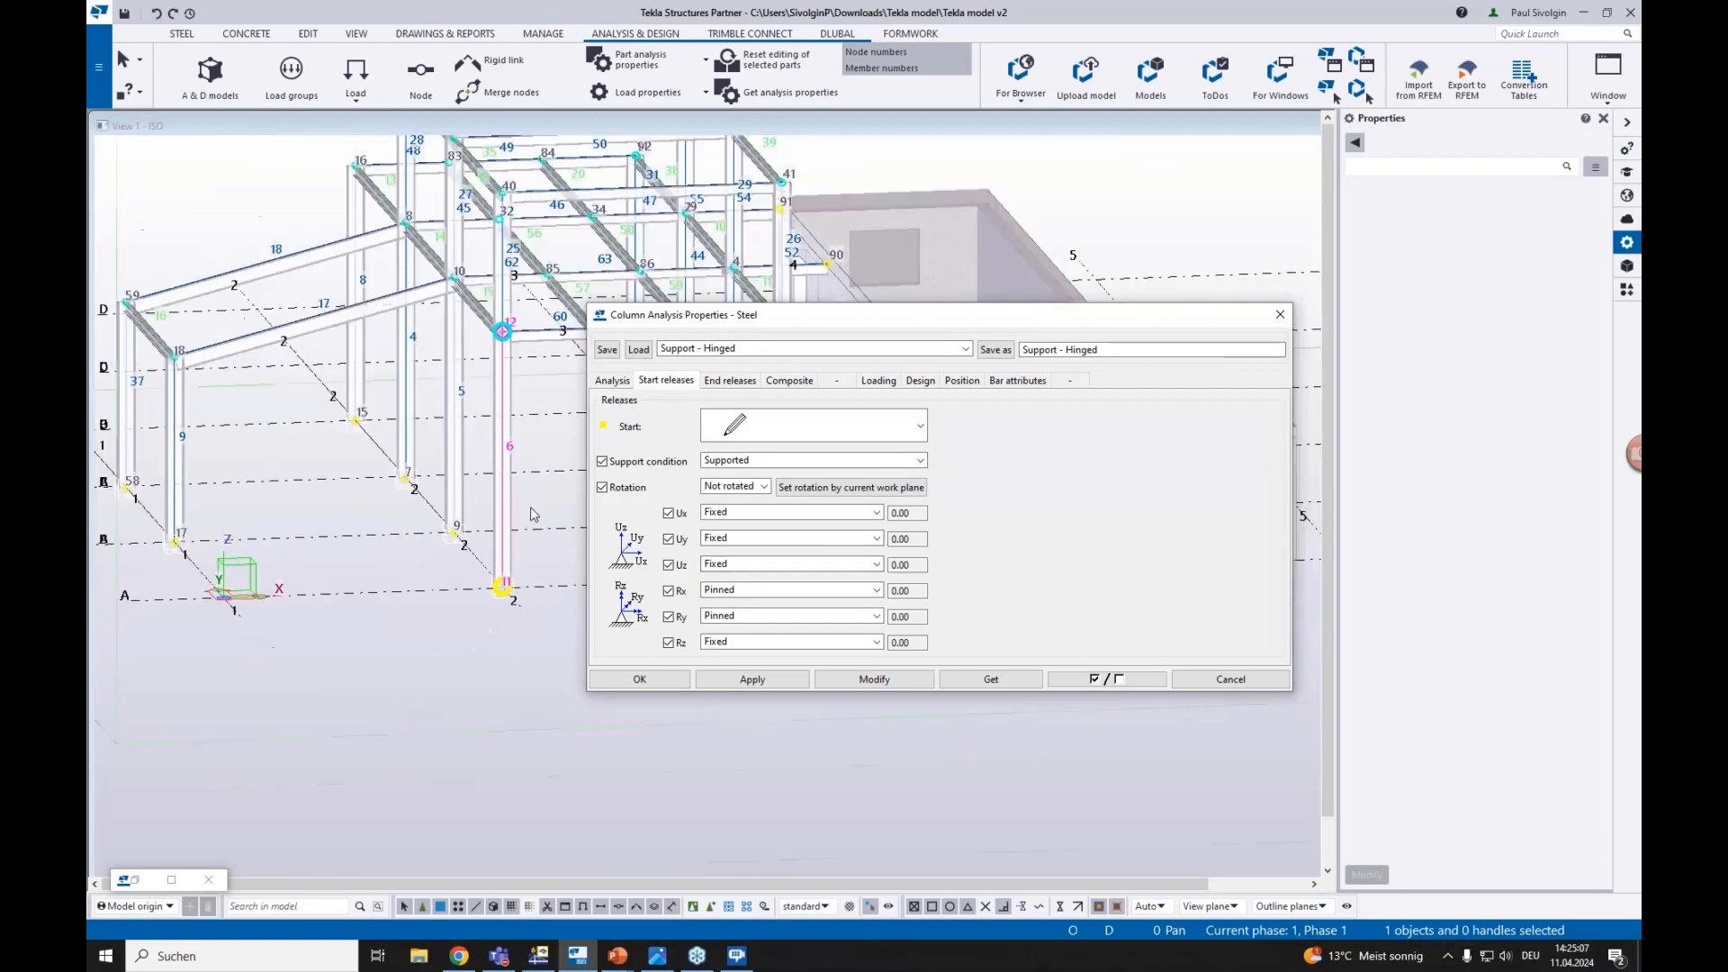
scroll(378, 560, down, 1)
ctrl+middle_drag(399, 565, 451, 564)
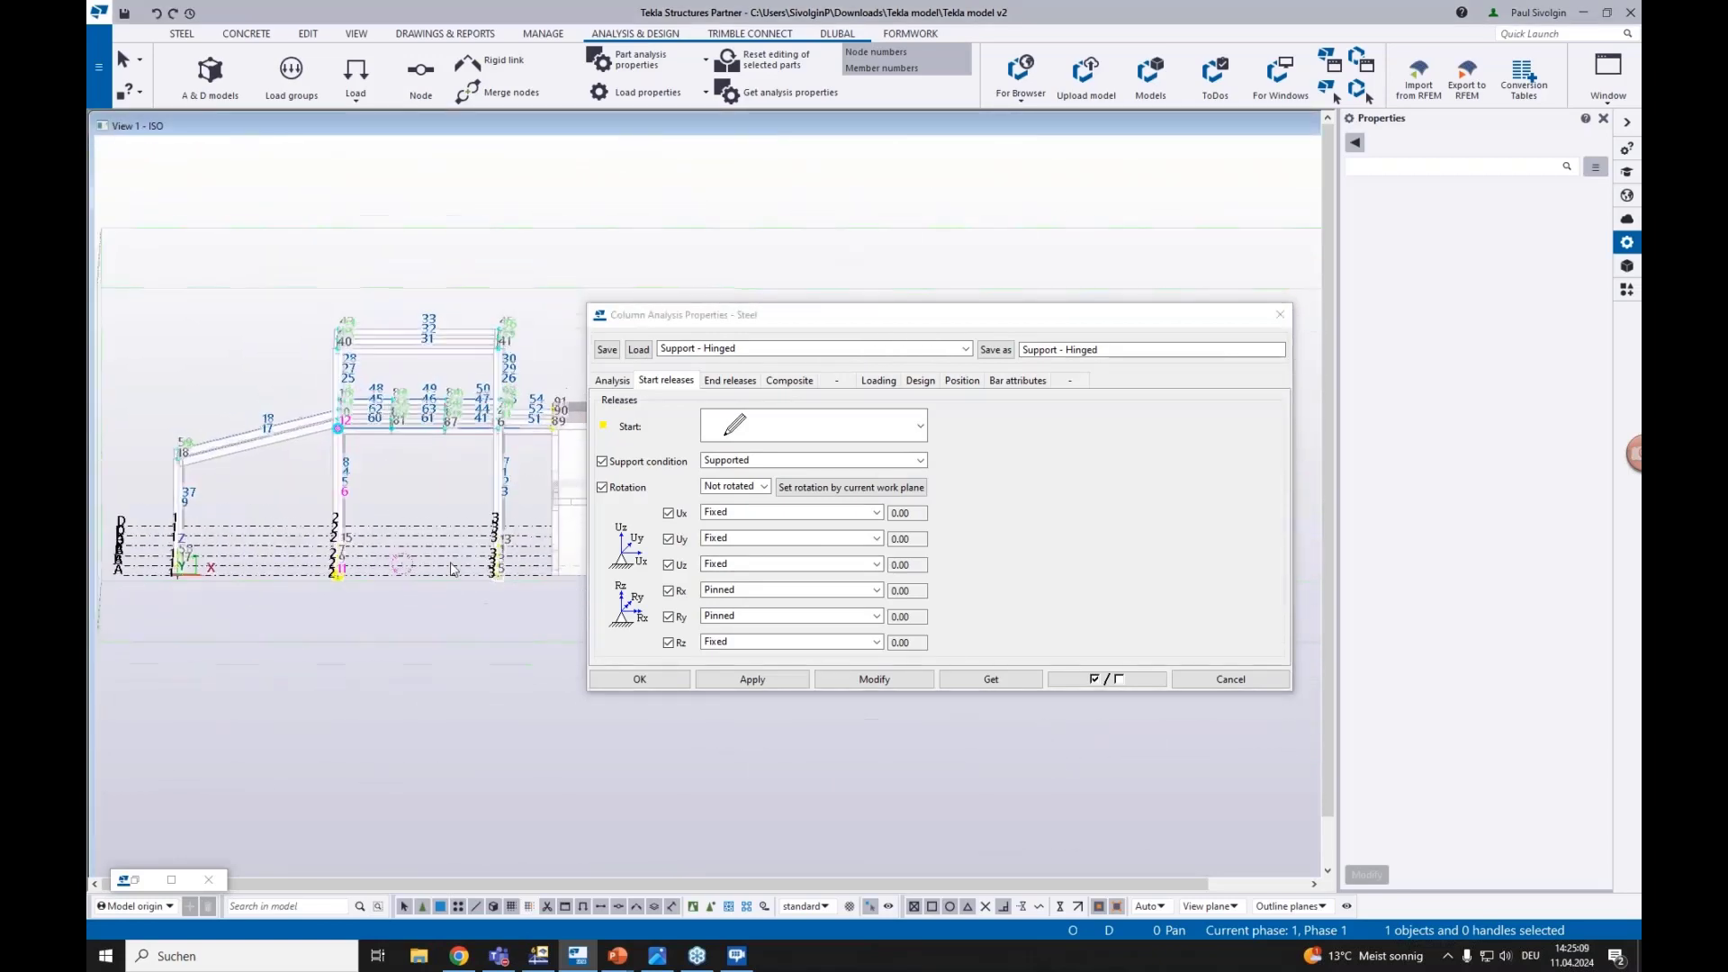
drag(522, 604, 164, 497)
ctrl+middle_drag(263, 504, 309, 528)
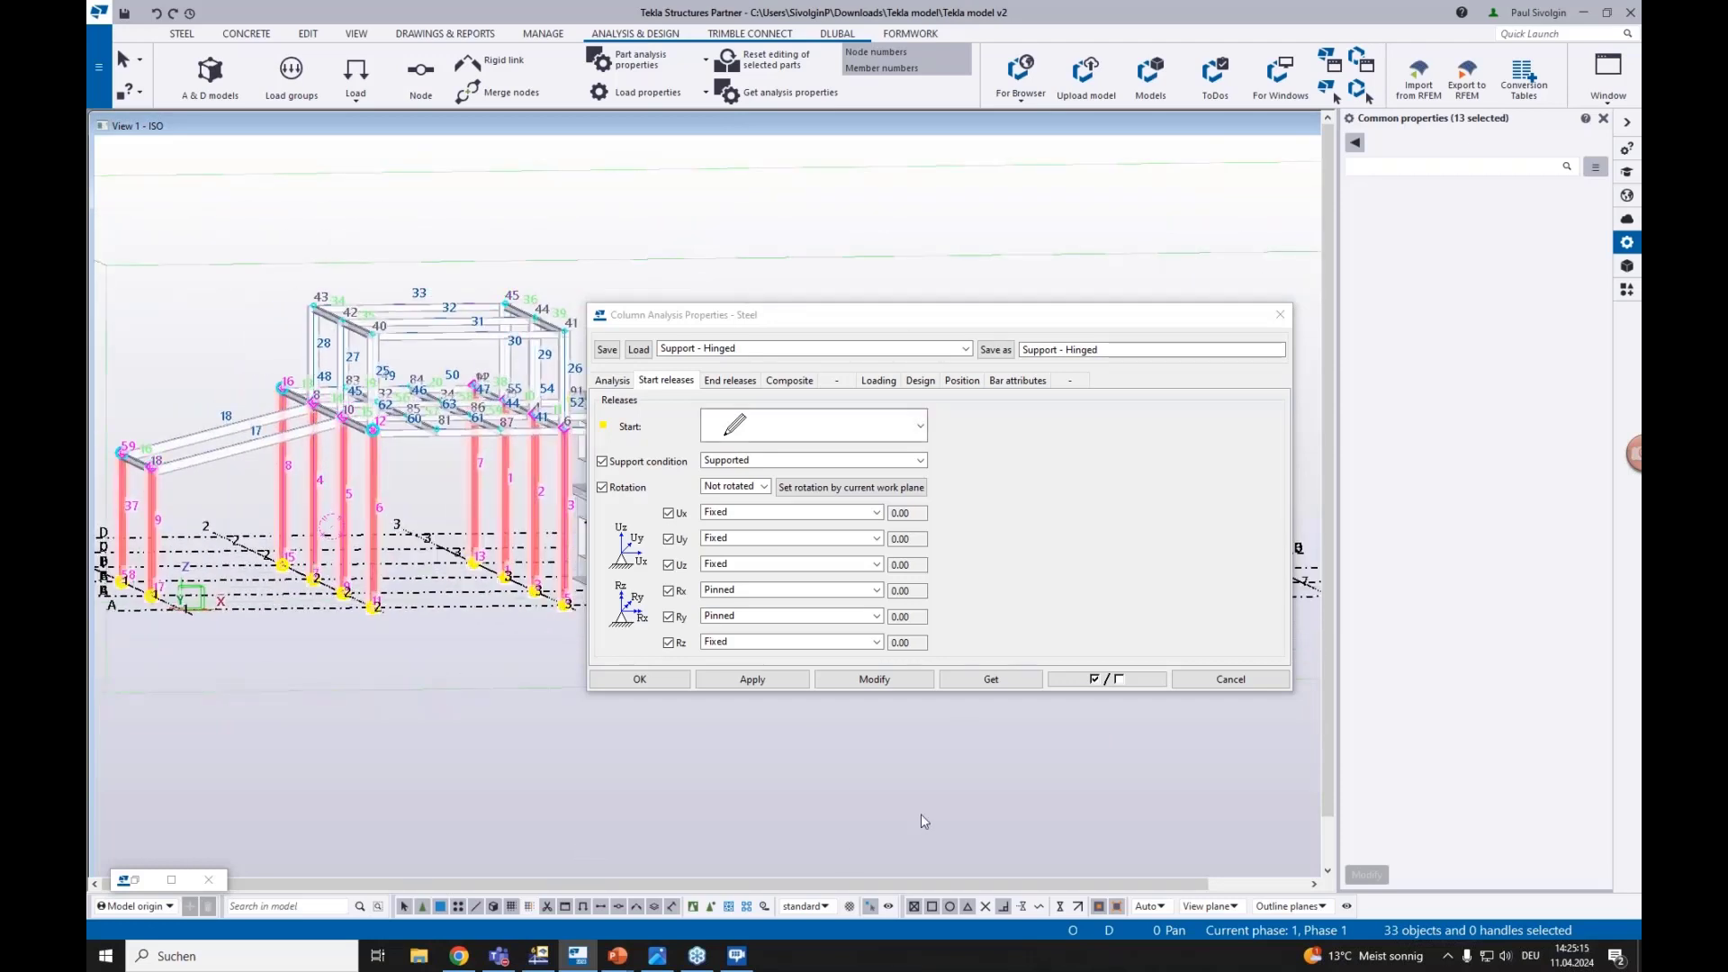
click(880, 678)
click(772, 346)
scroll(379, 590, up, 3)
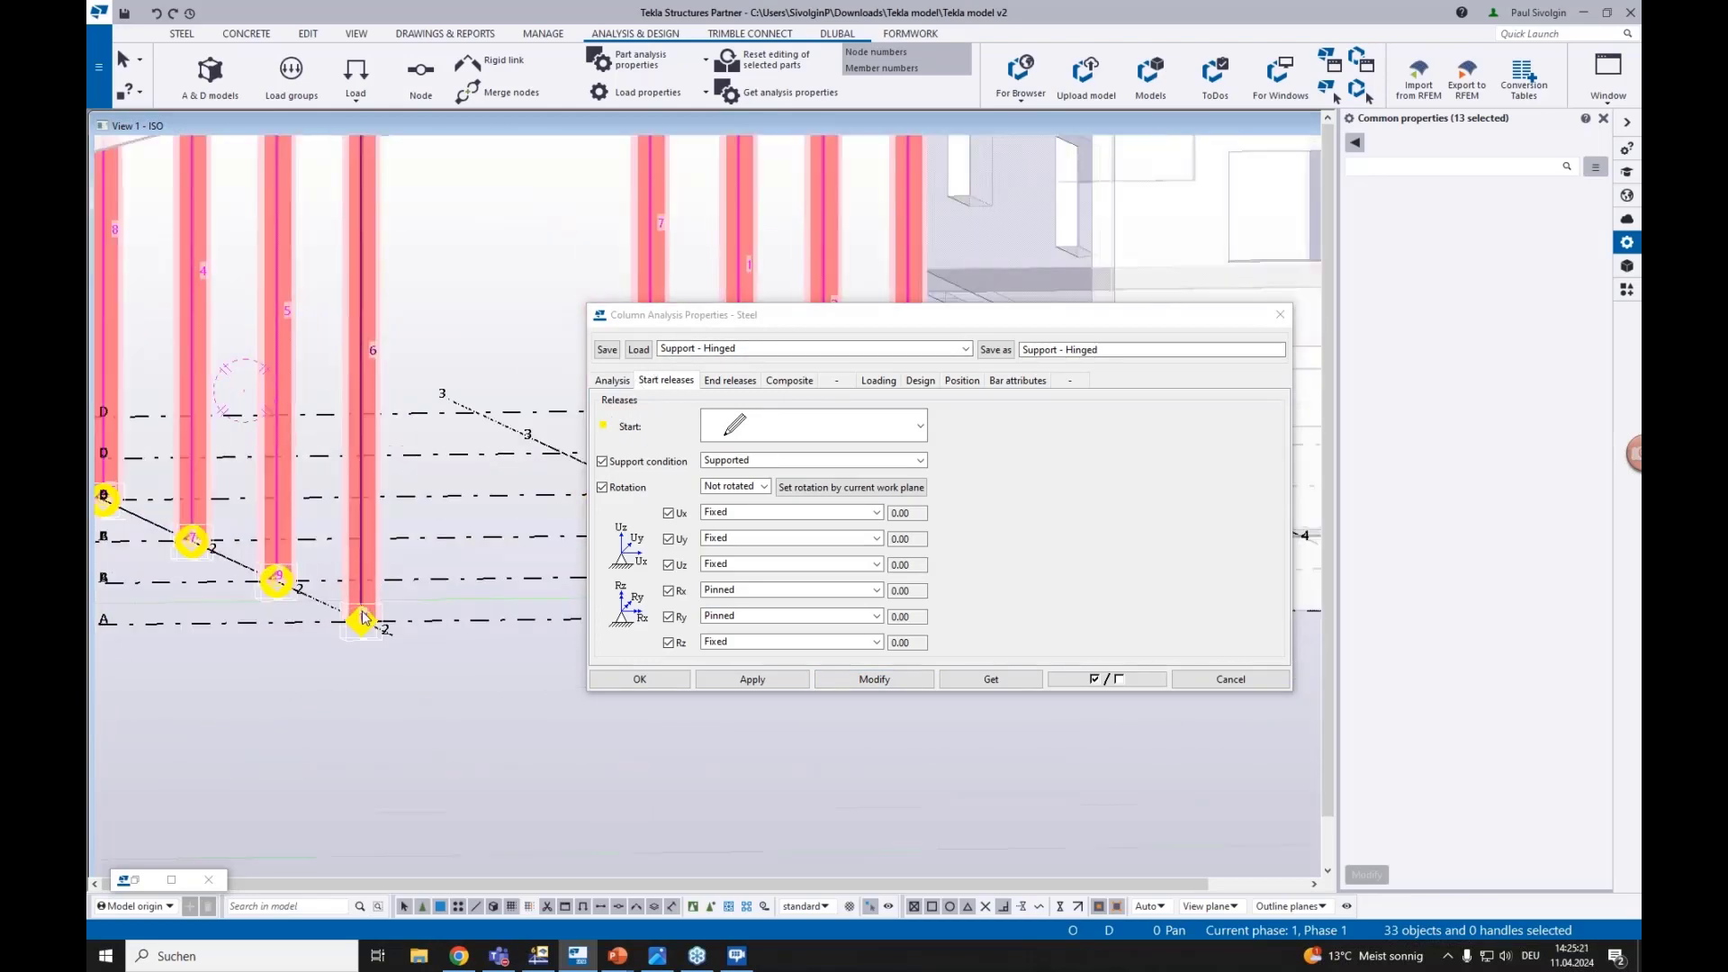
click(869, 680)
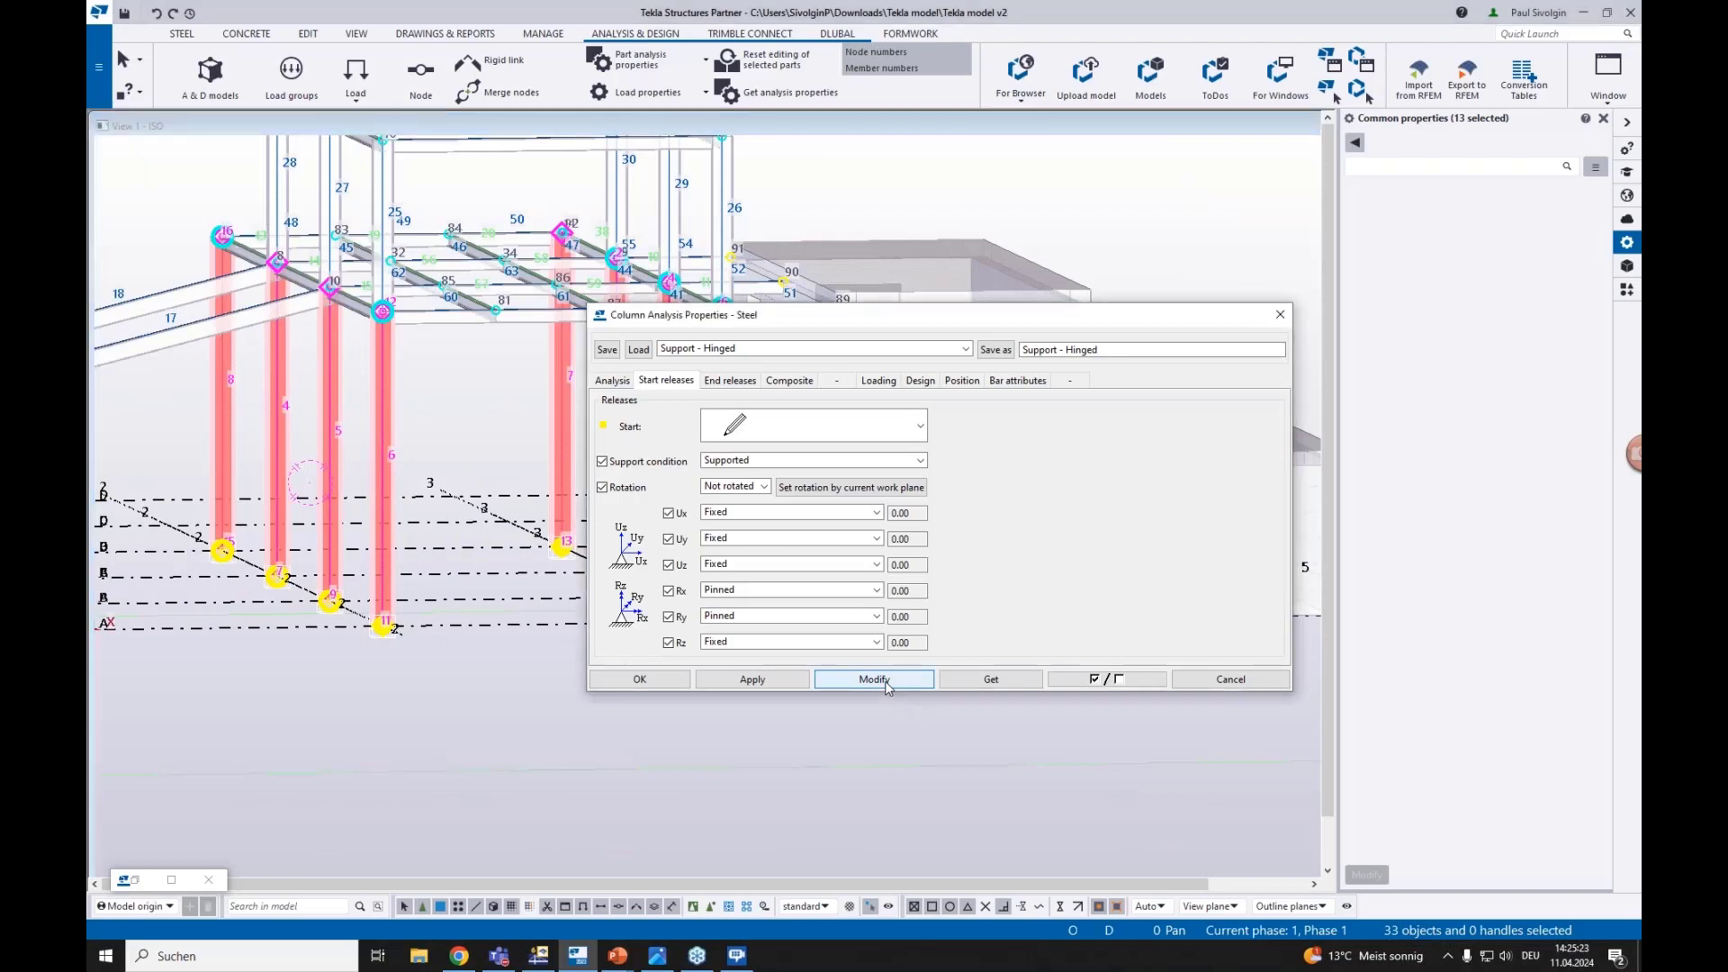
click(640, 681)
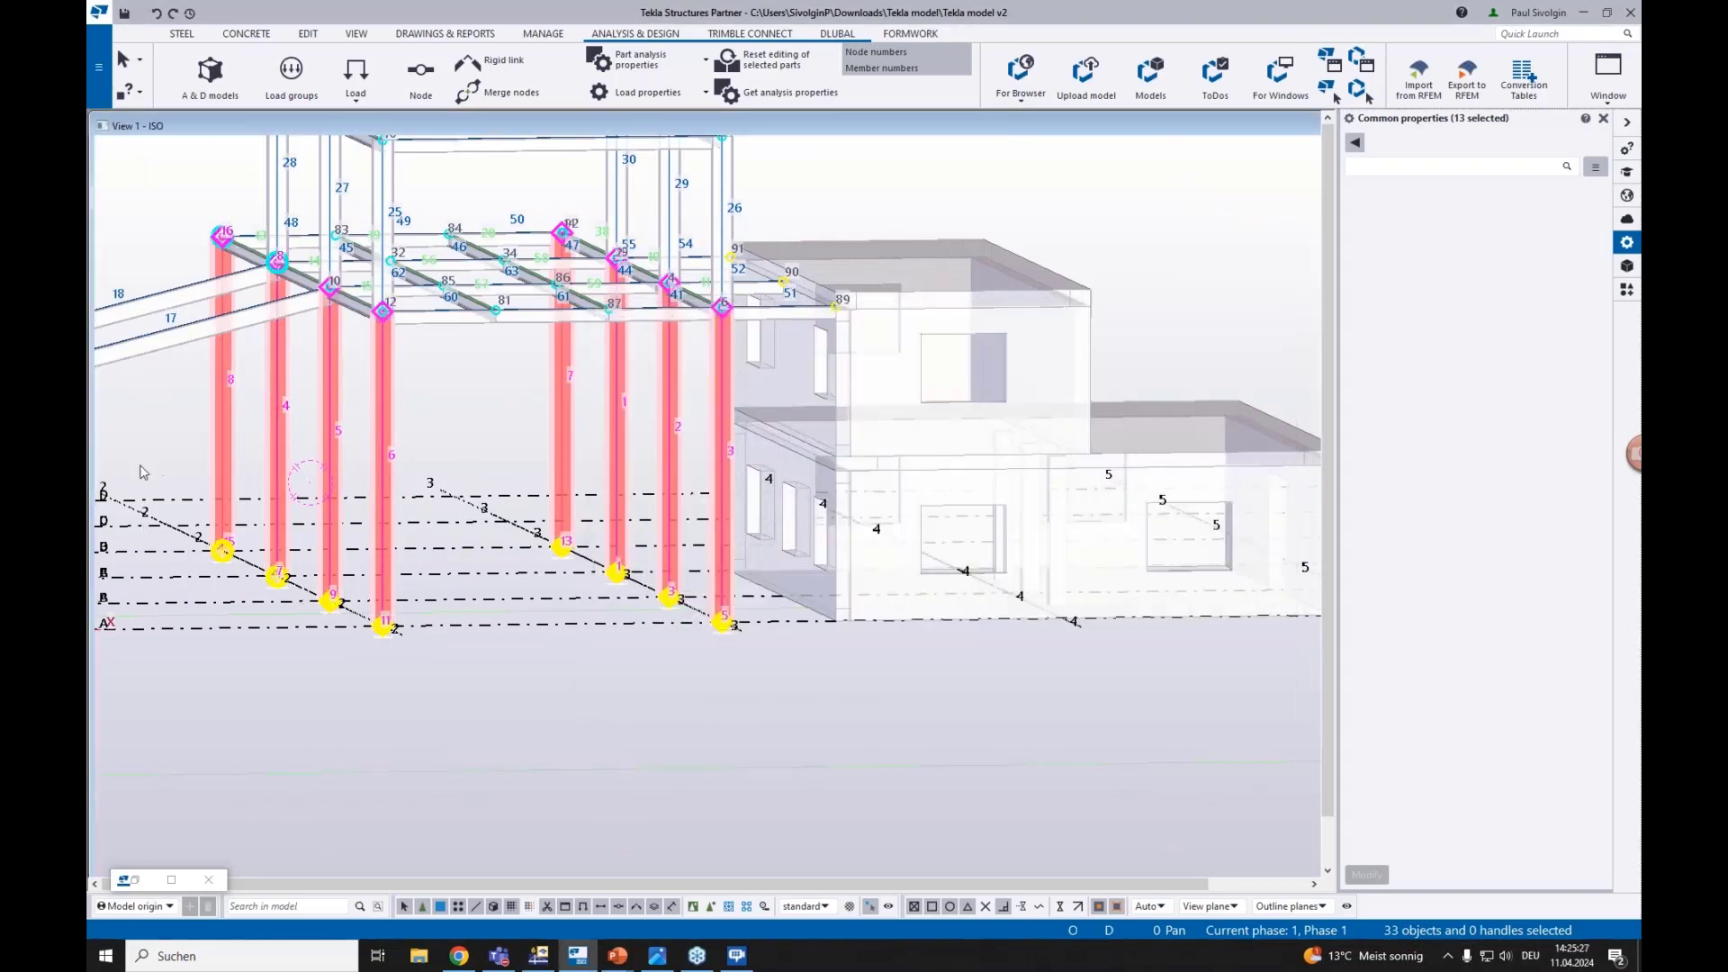
Open the analysis properties of beam 51 beside the building and inspect its start releases, keeping the support condition Connected
scroll(770, 371, up, 10)
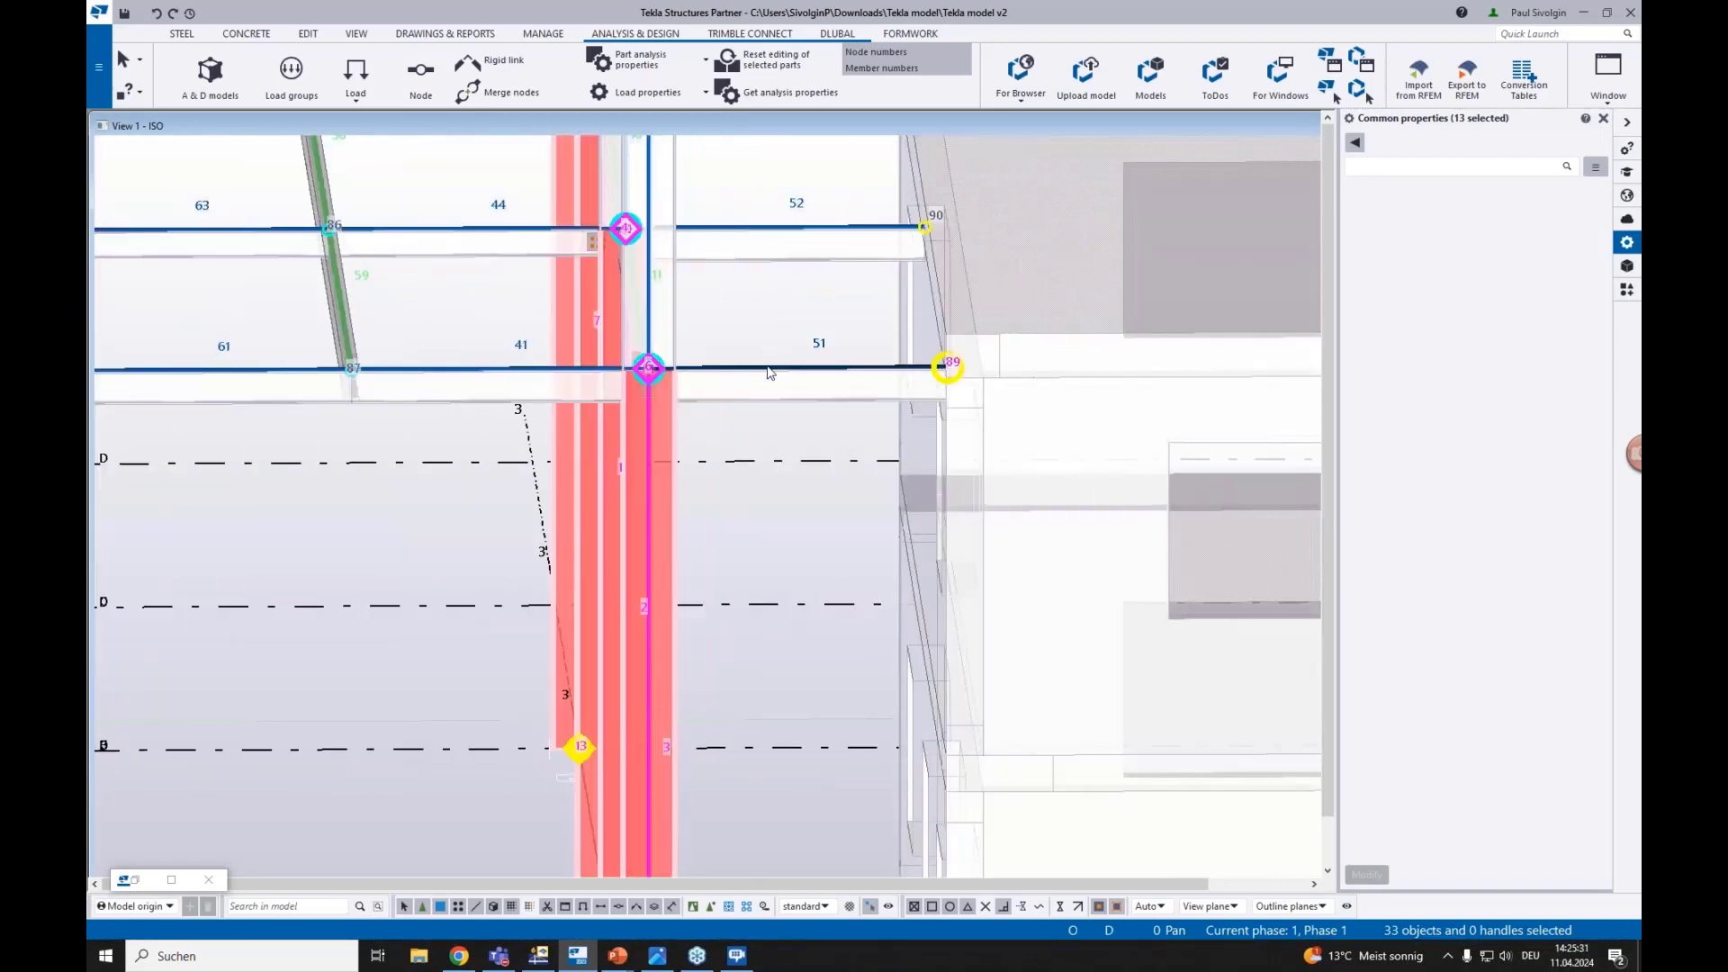
click(776, 369)
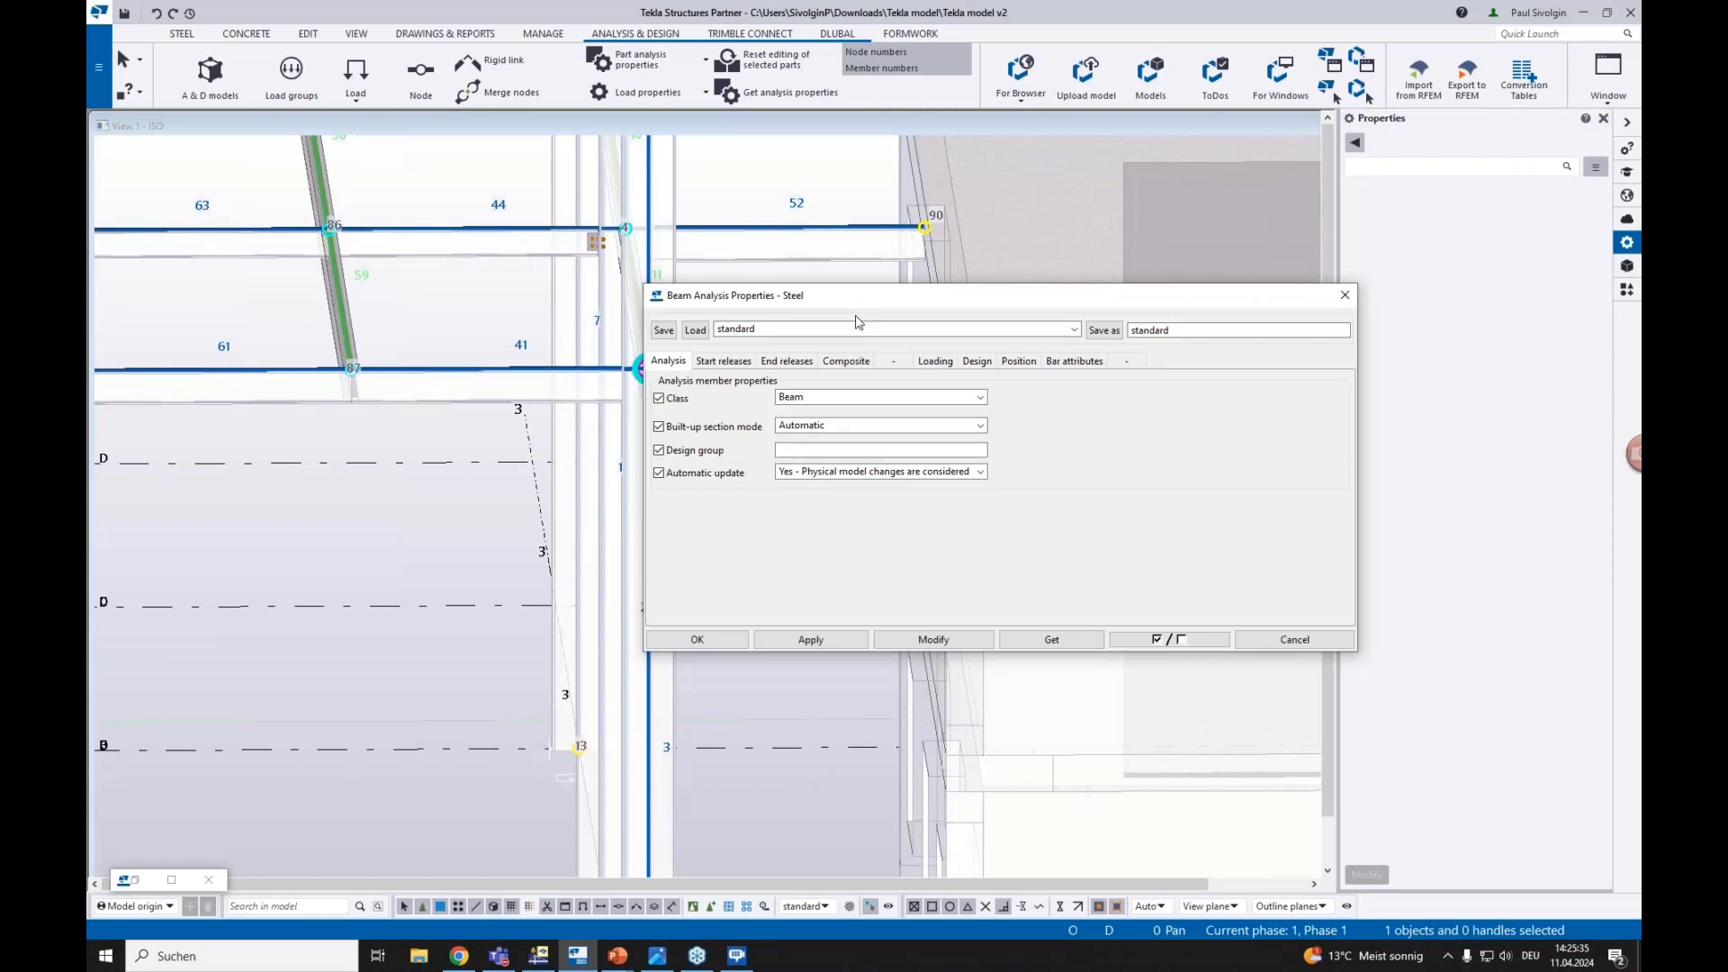
drag(772, 305, 886, 422)
click(838, 490)
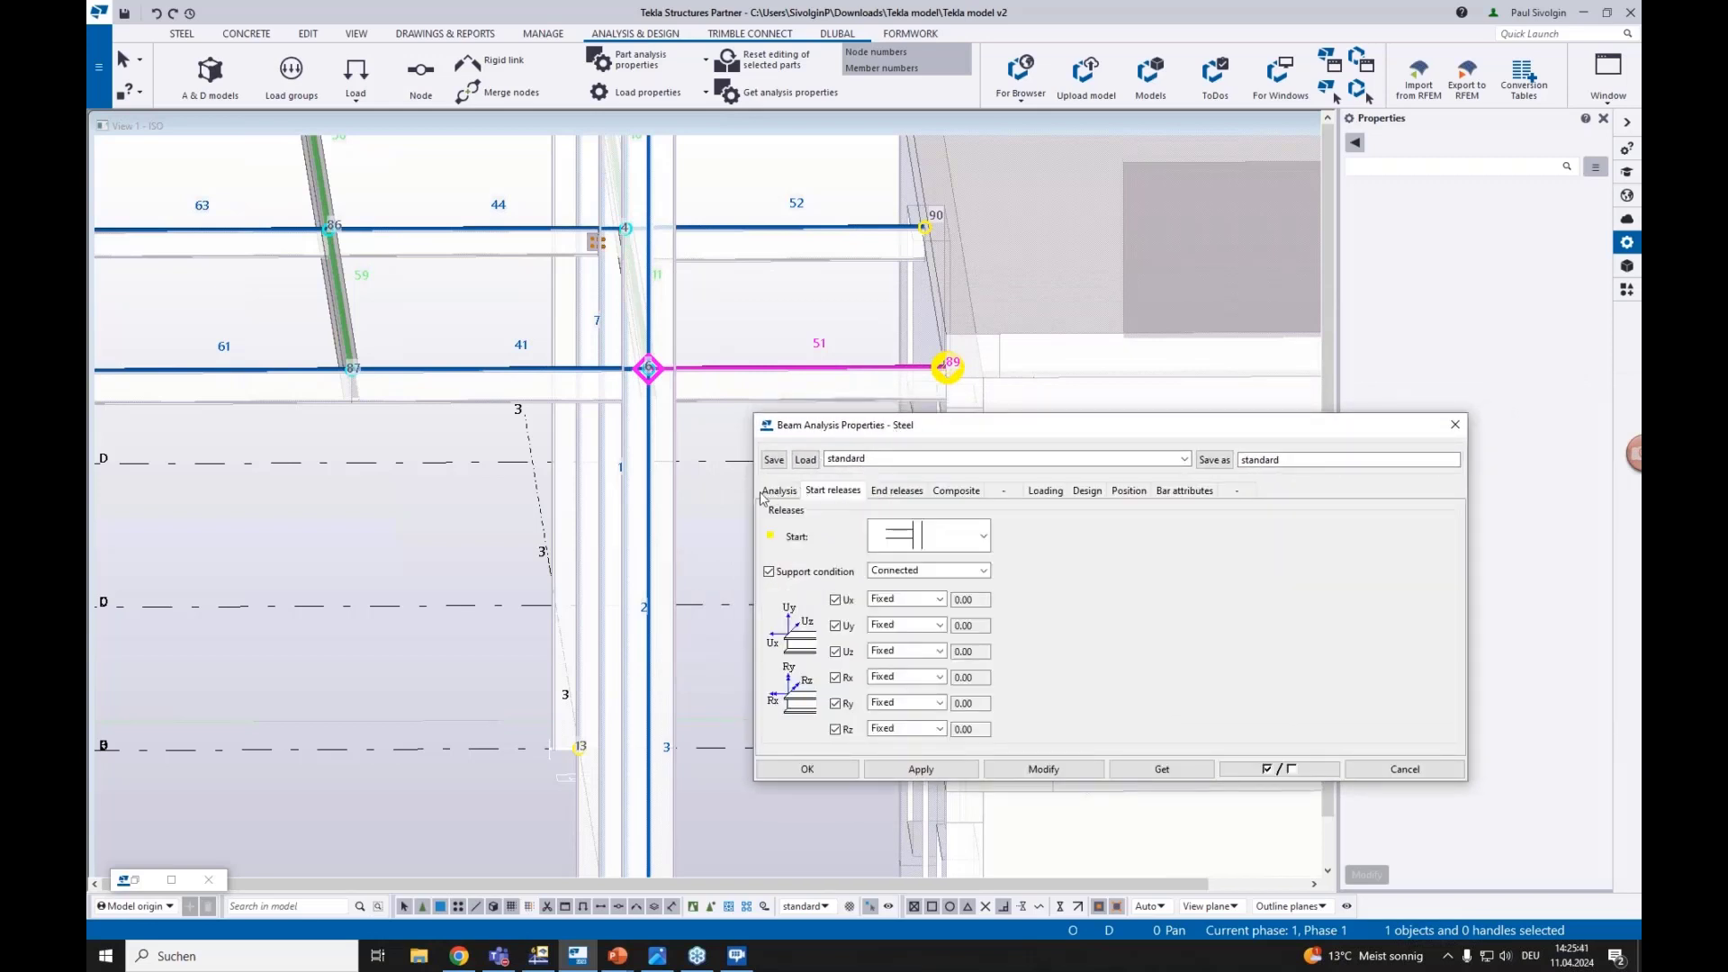
click(778, 491)
click(832, 490)
click(917, 569)
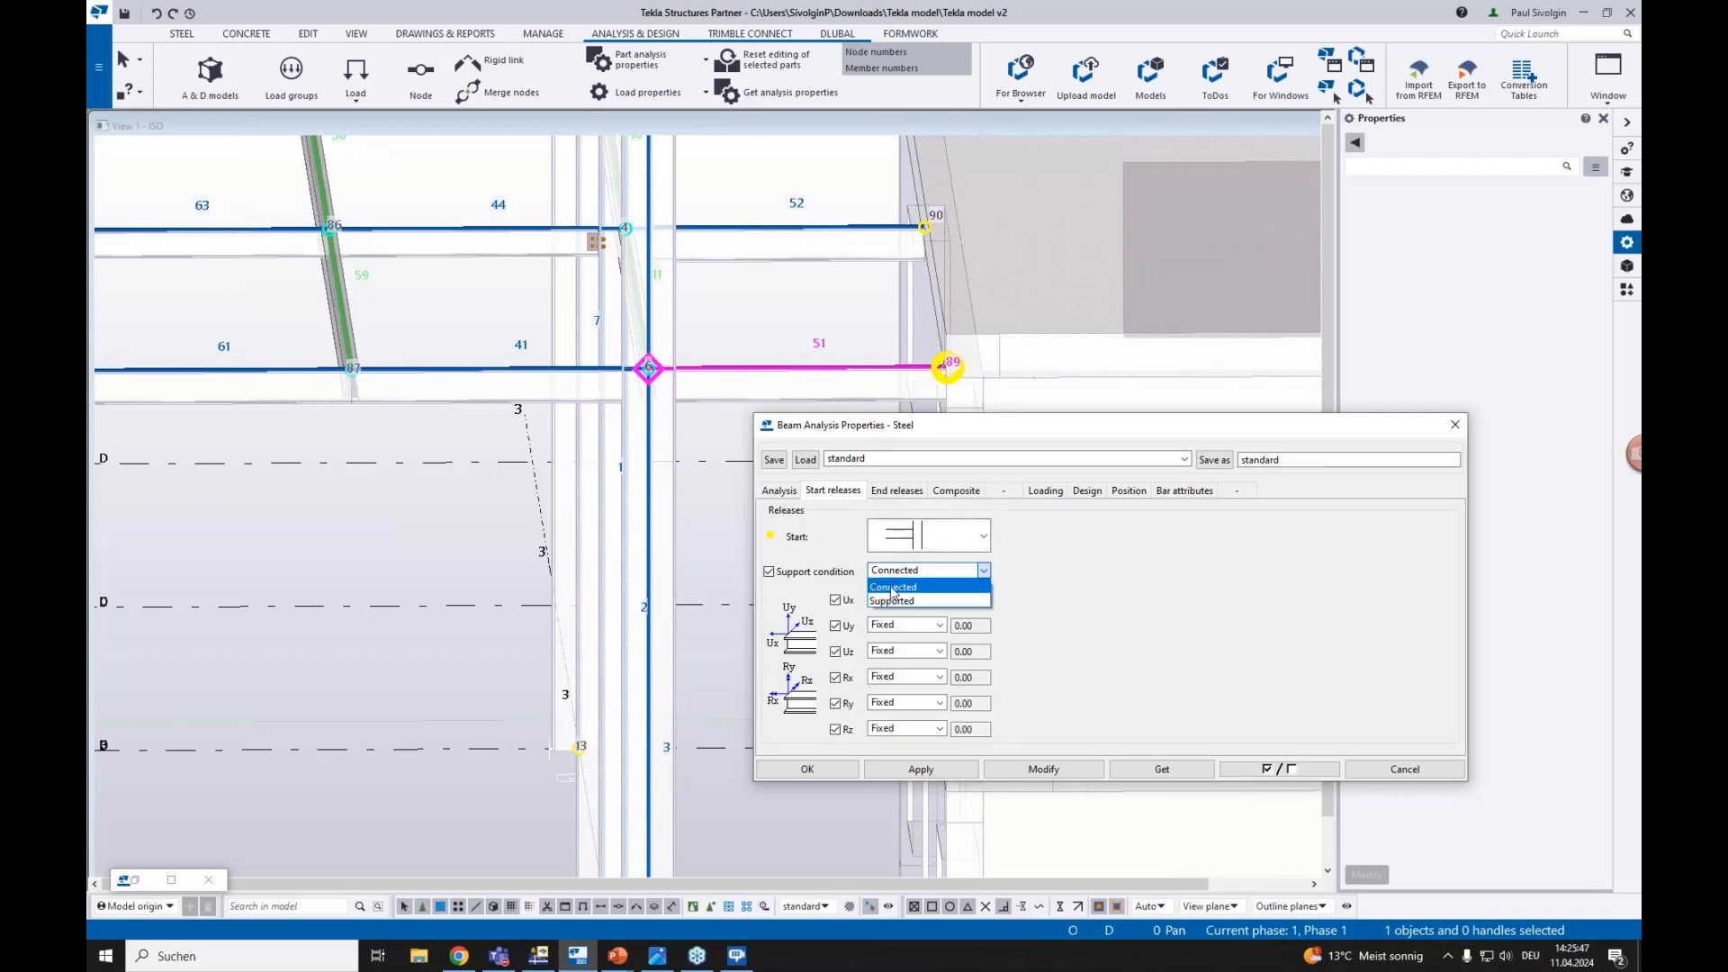
click(893, 588)
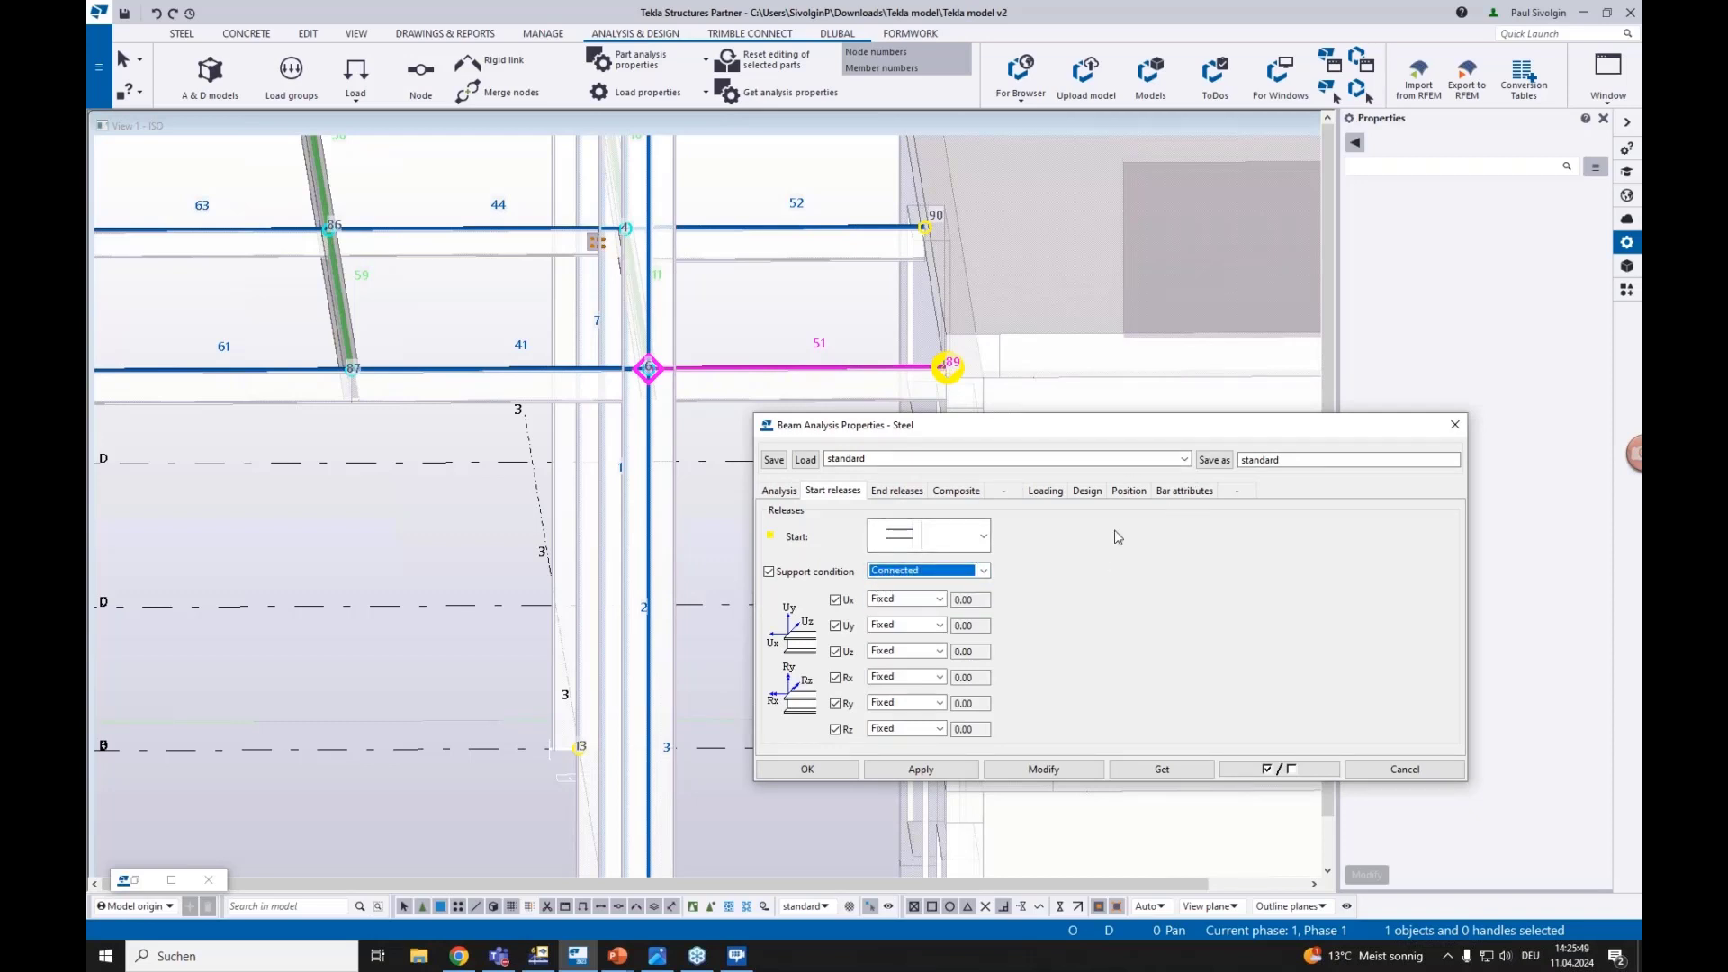
Load the Support - Roller in X preset into the beam analysis properties
click(1185, 460)
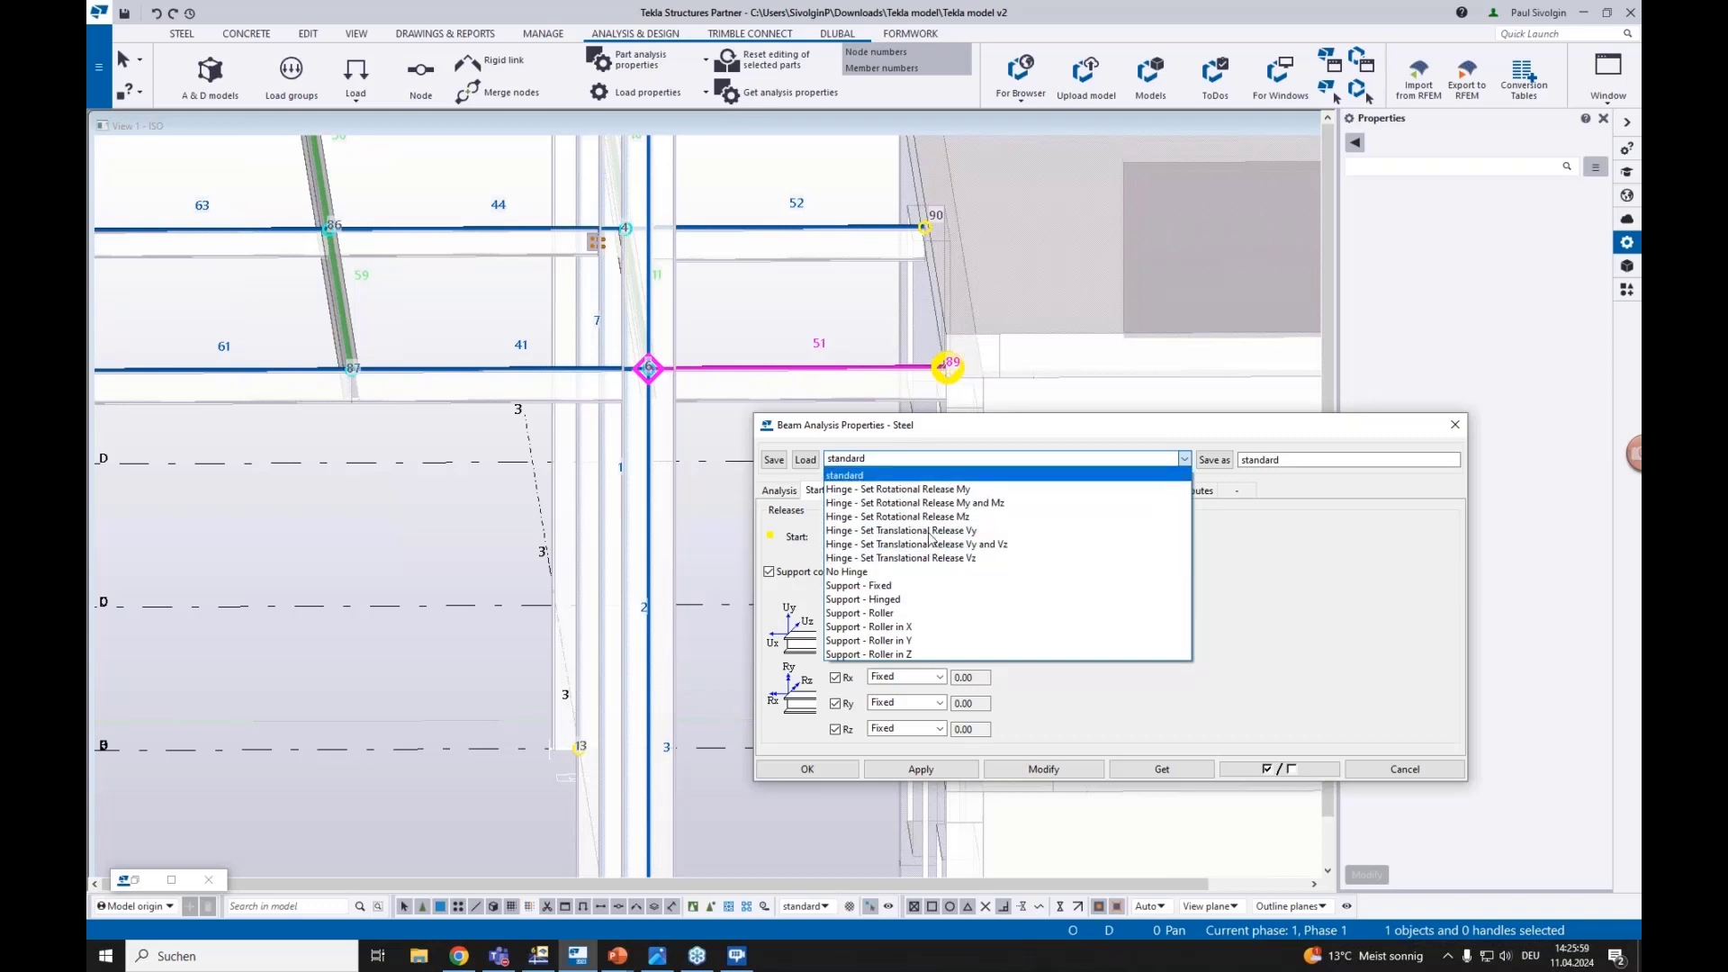
click(886, 434)
drag(958, 440, 1013, 456)
scroll(774, 442, down, 3)
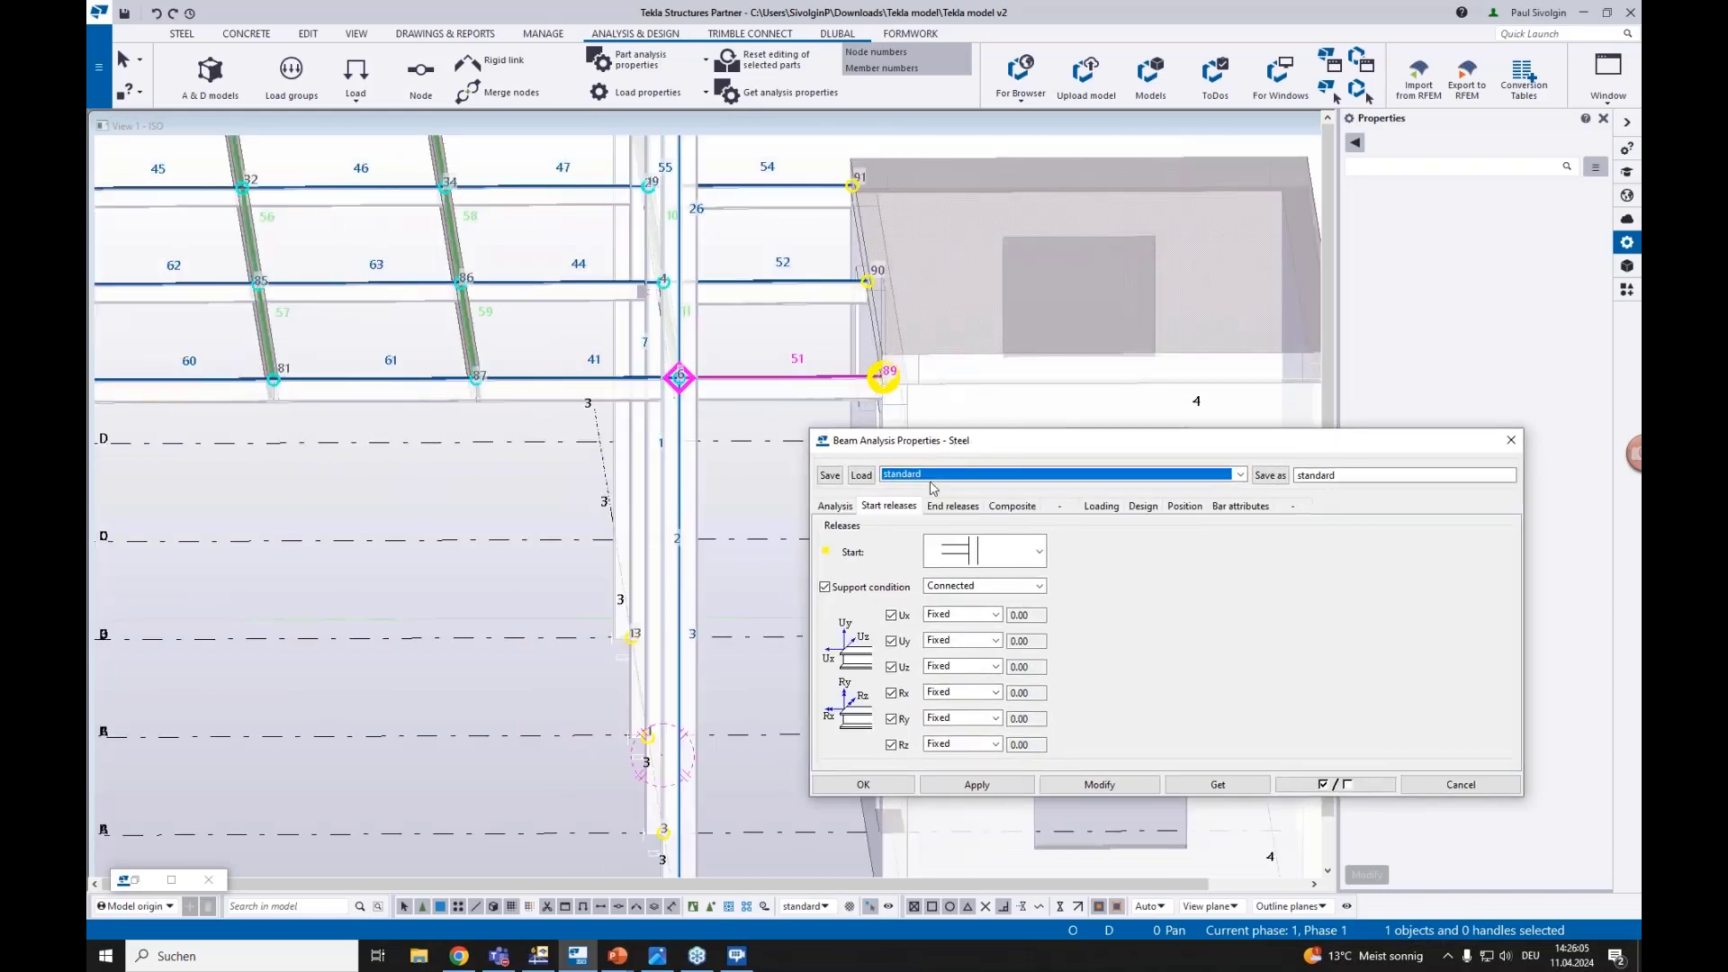
middle_drag(795, 344, 718, 349)
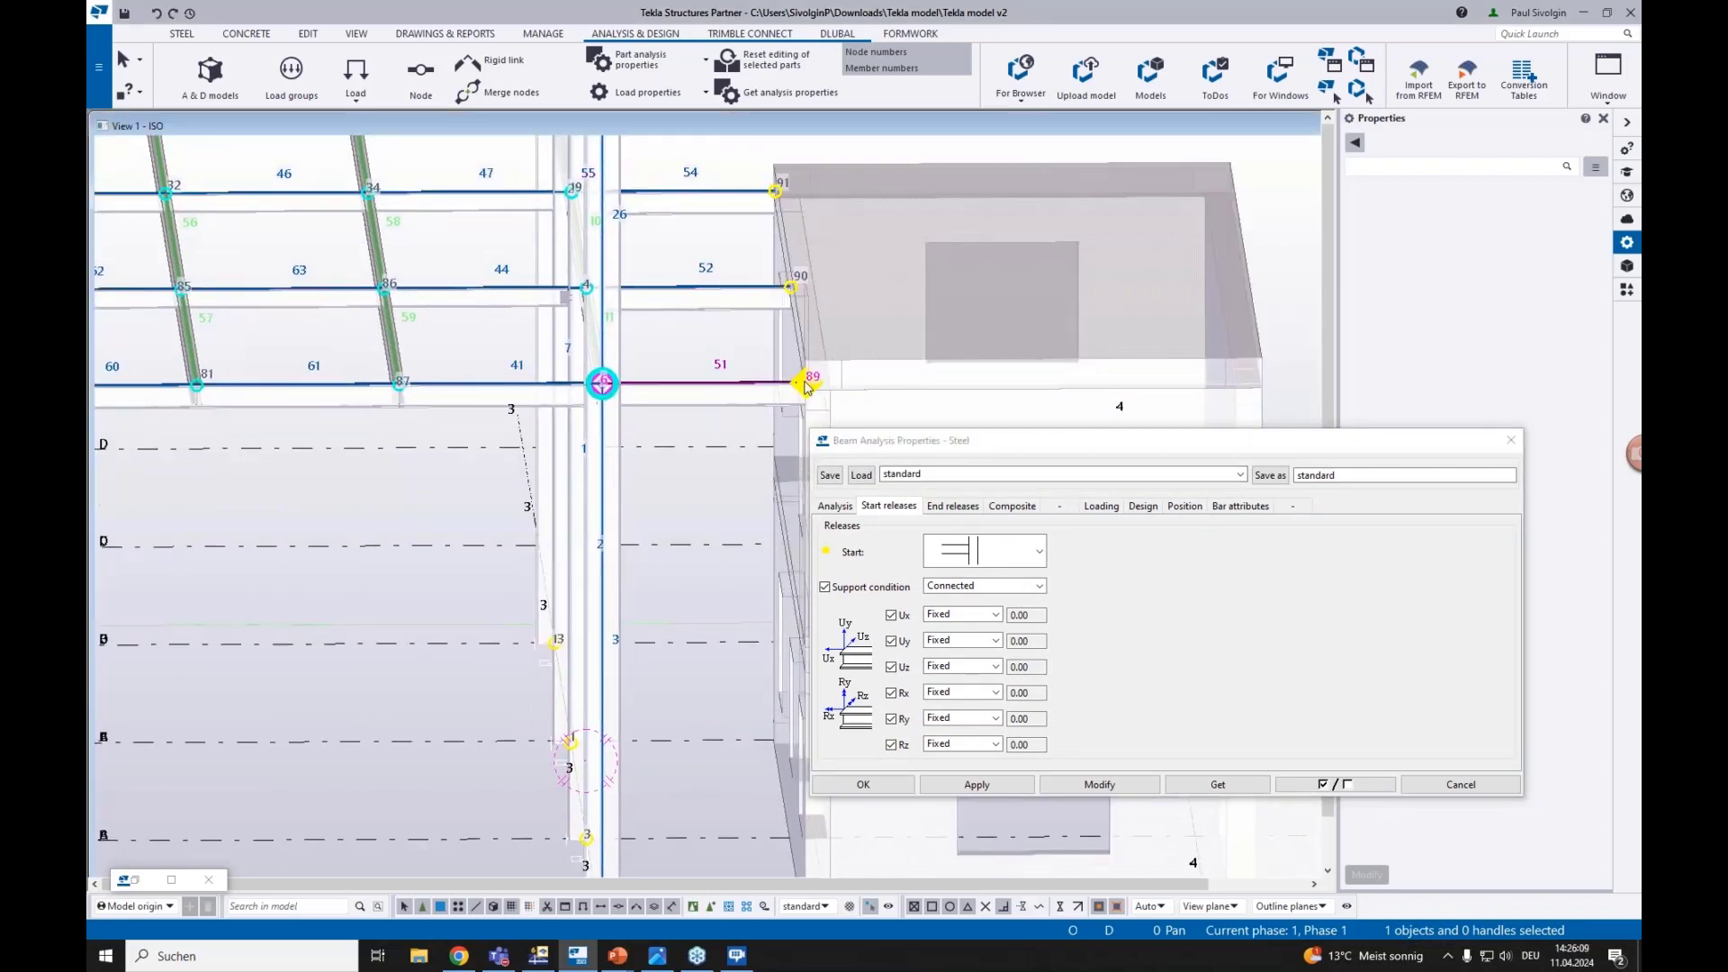
click(724, 433)
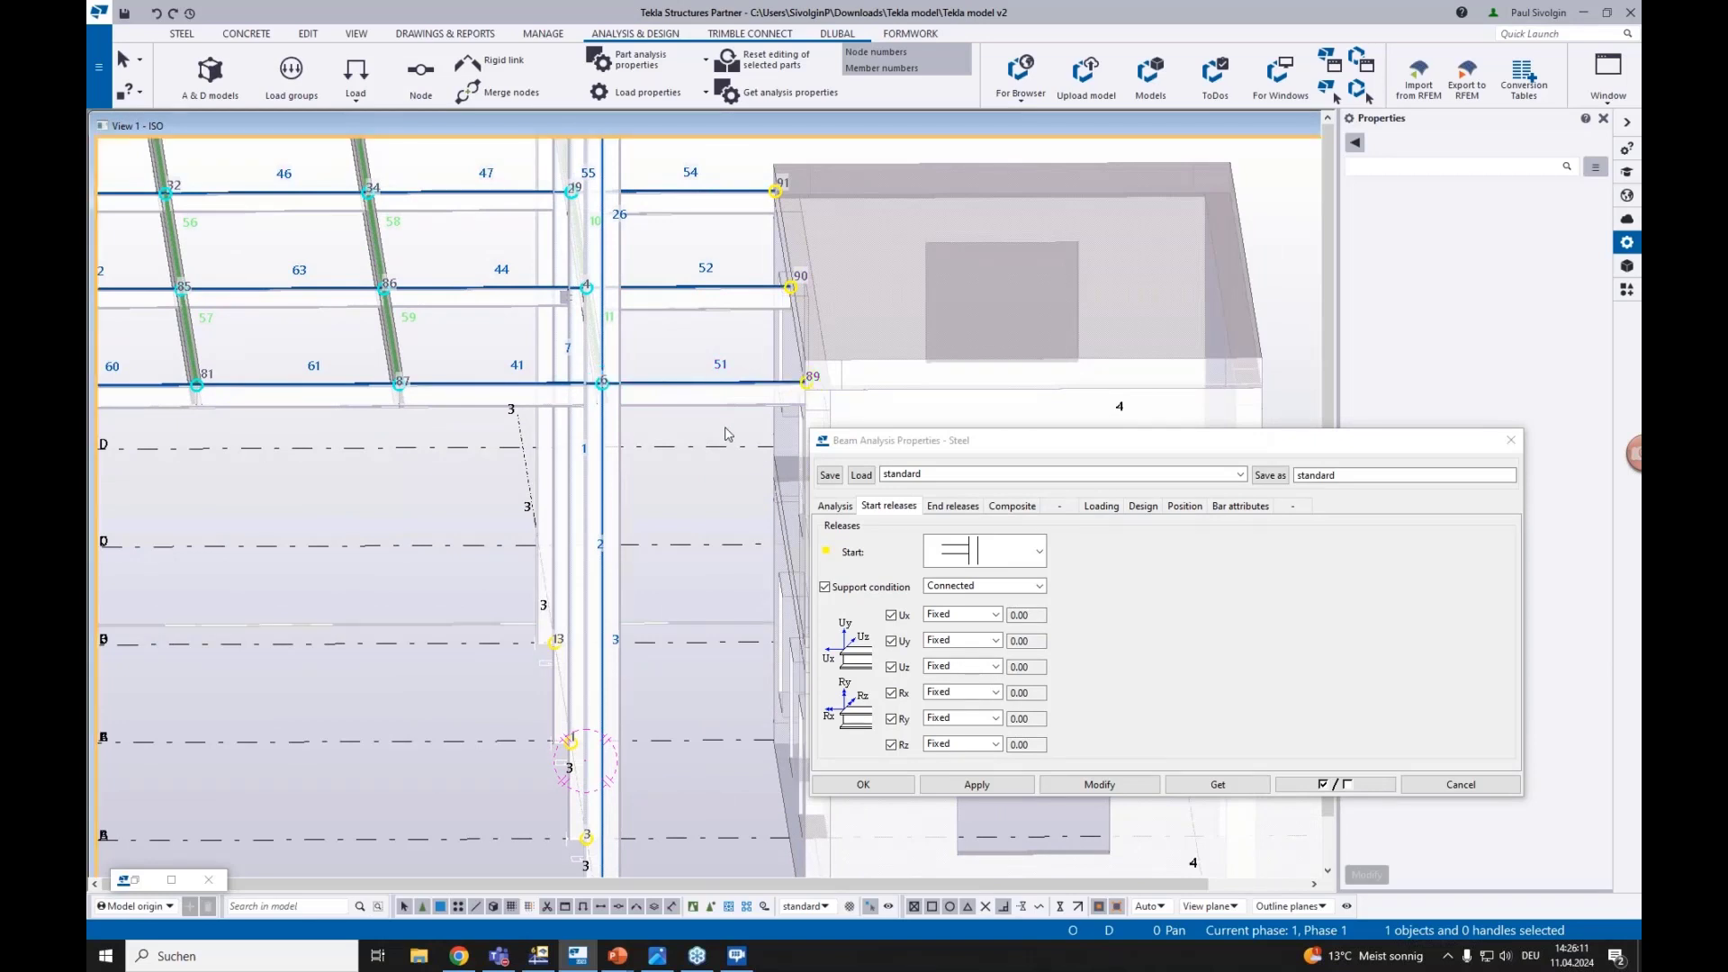
click(911, 477)
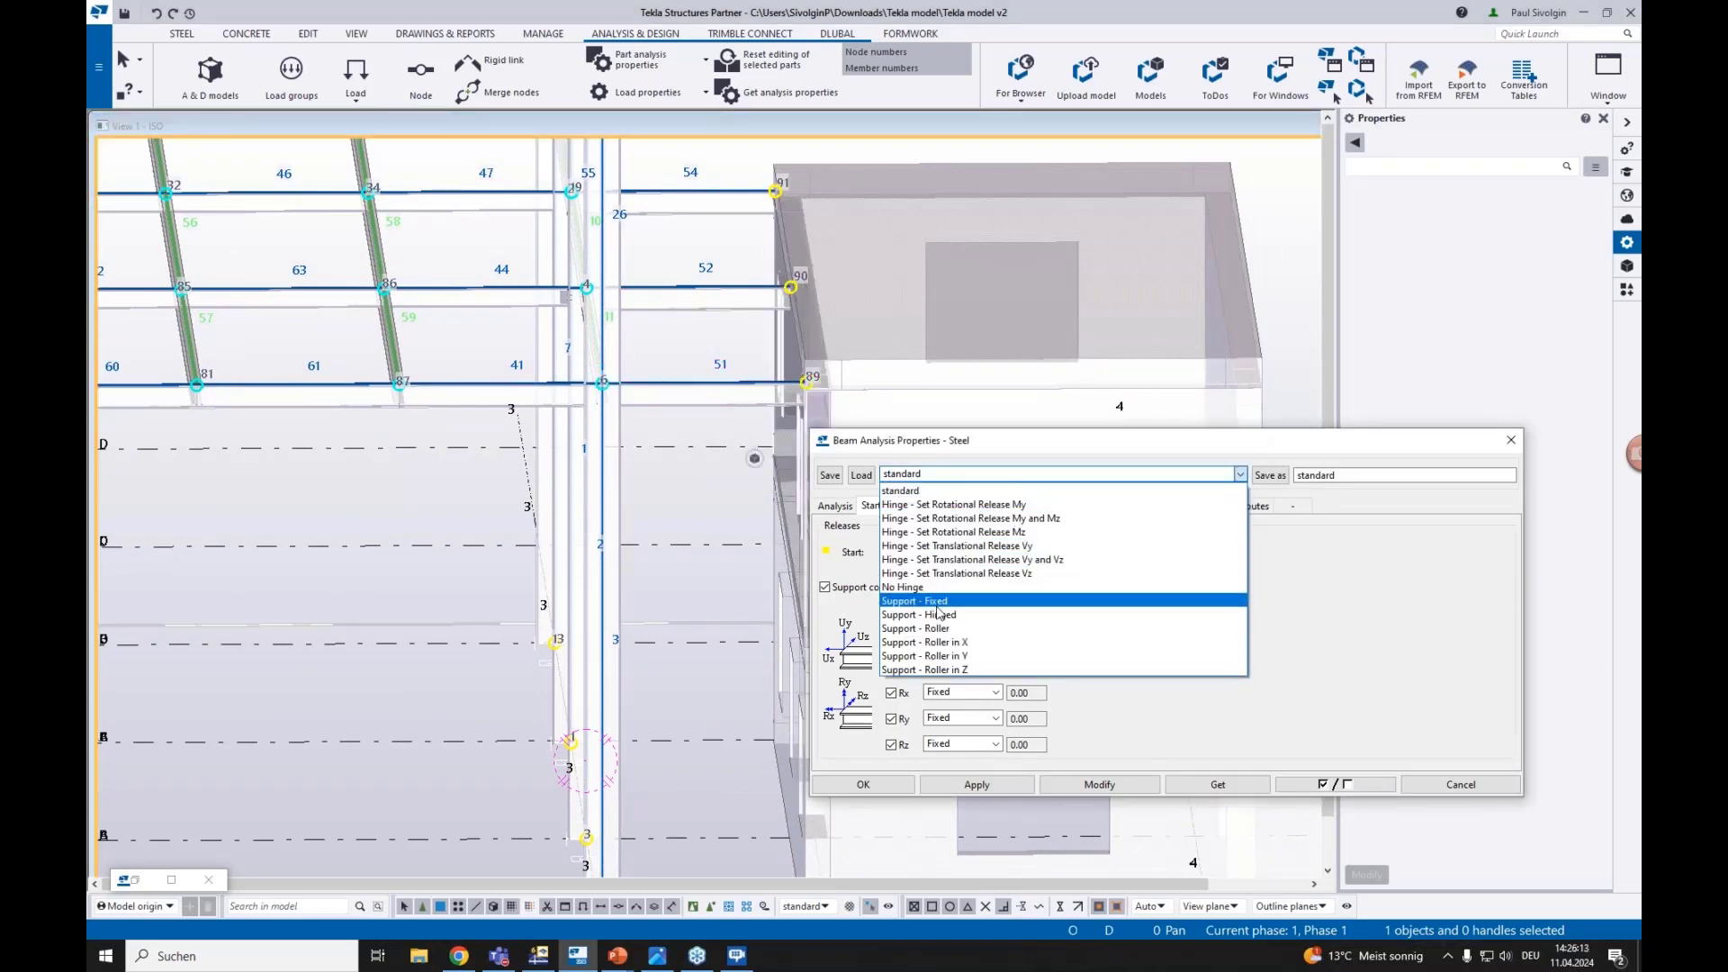
click(943, 647)
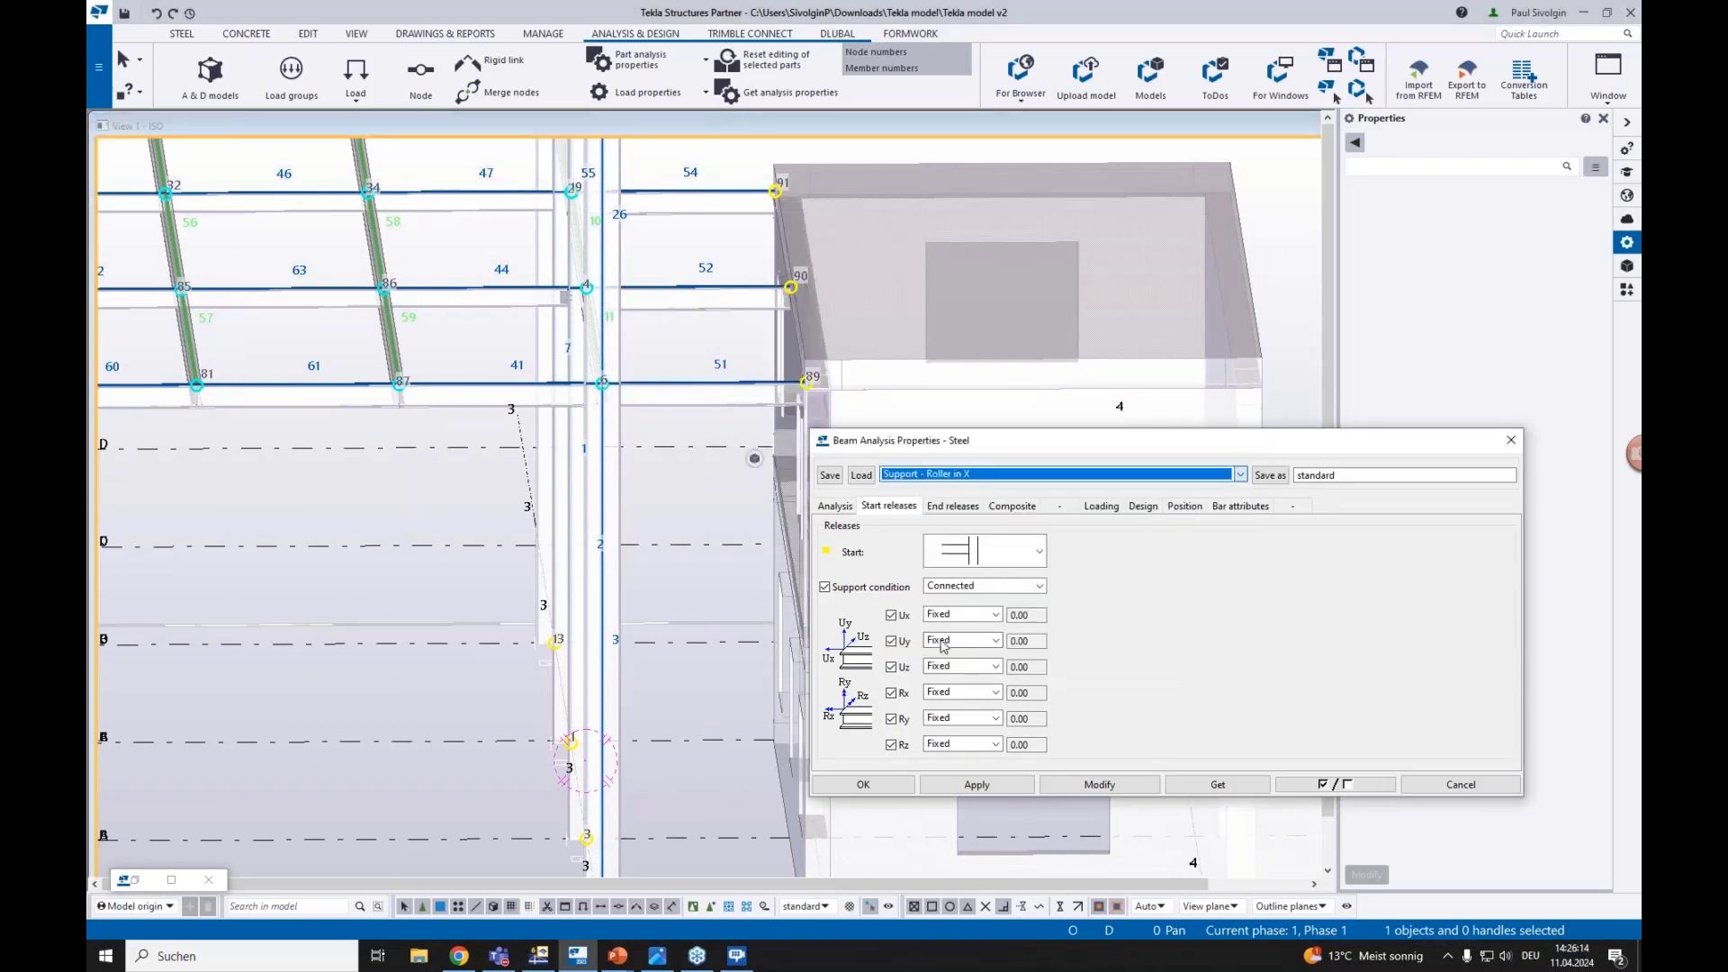
click(862, 477)
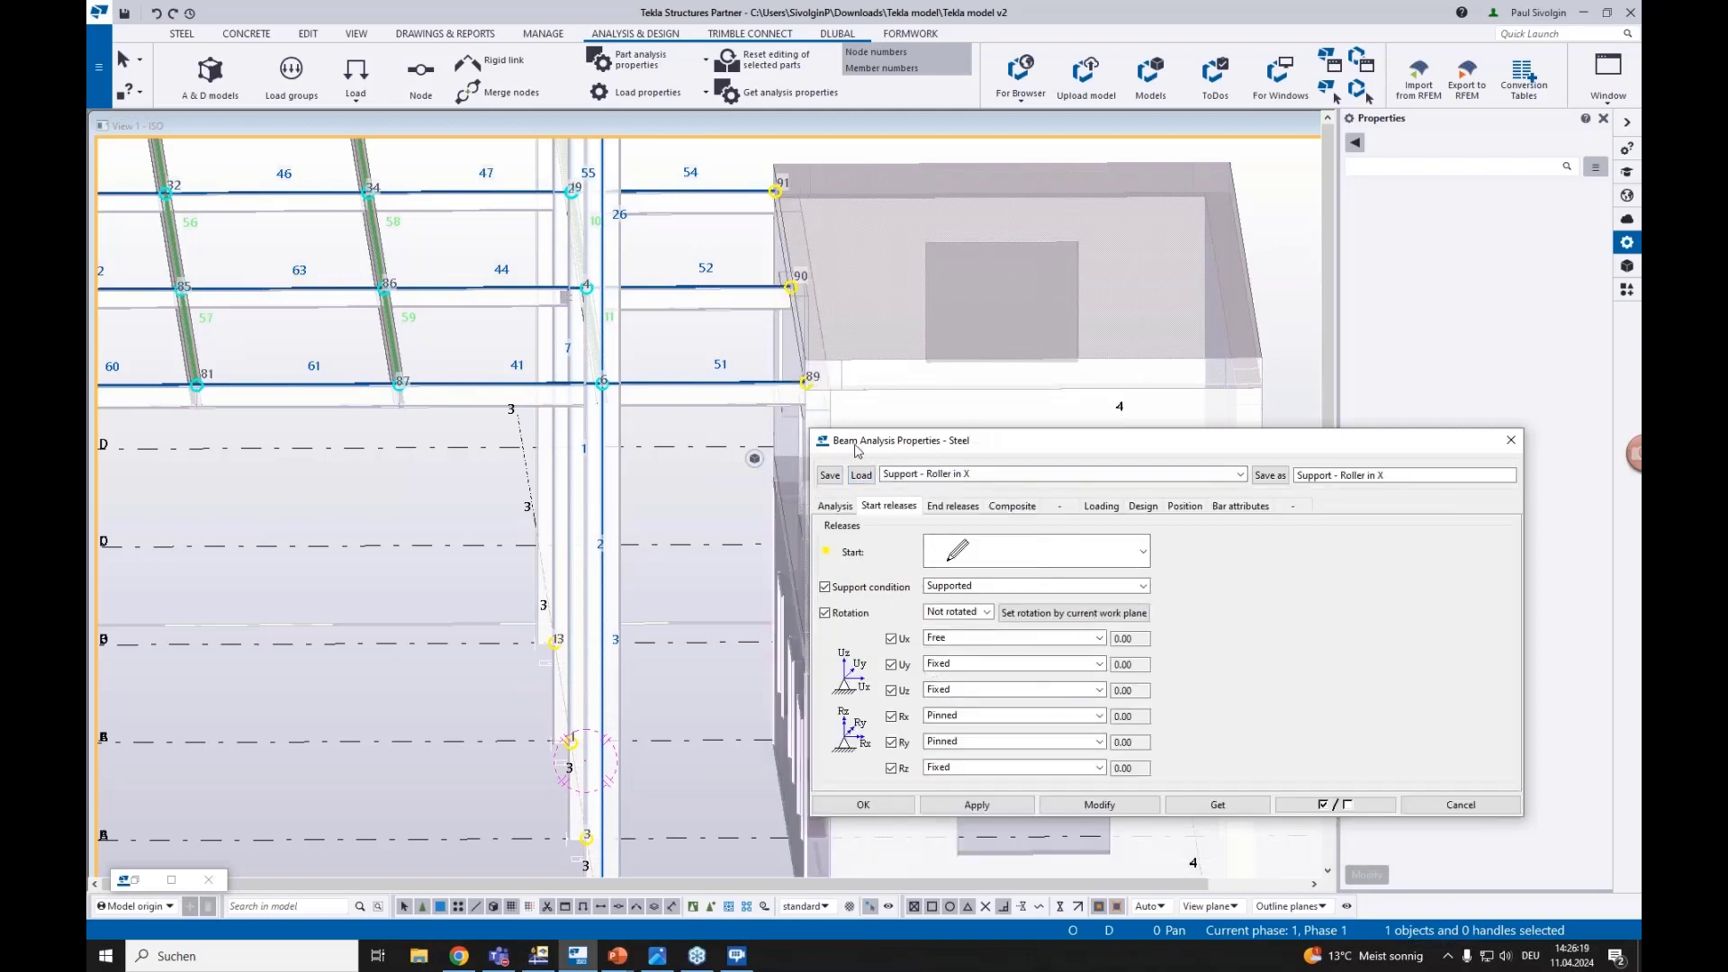
Apply the roller start support to beams 51, 52 and 54 beside the building, close the beam analysis properties and clear the selection
middle_drag(723, 432, 696, 499)
drag(722, 499, 648, 231)
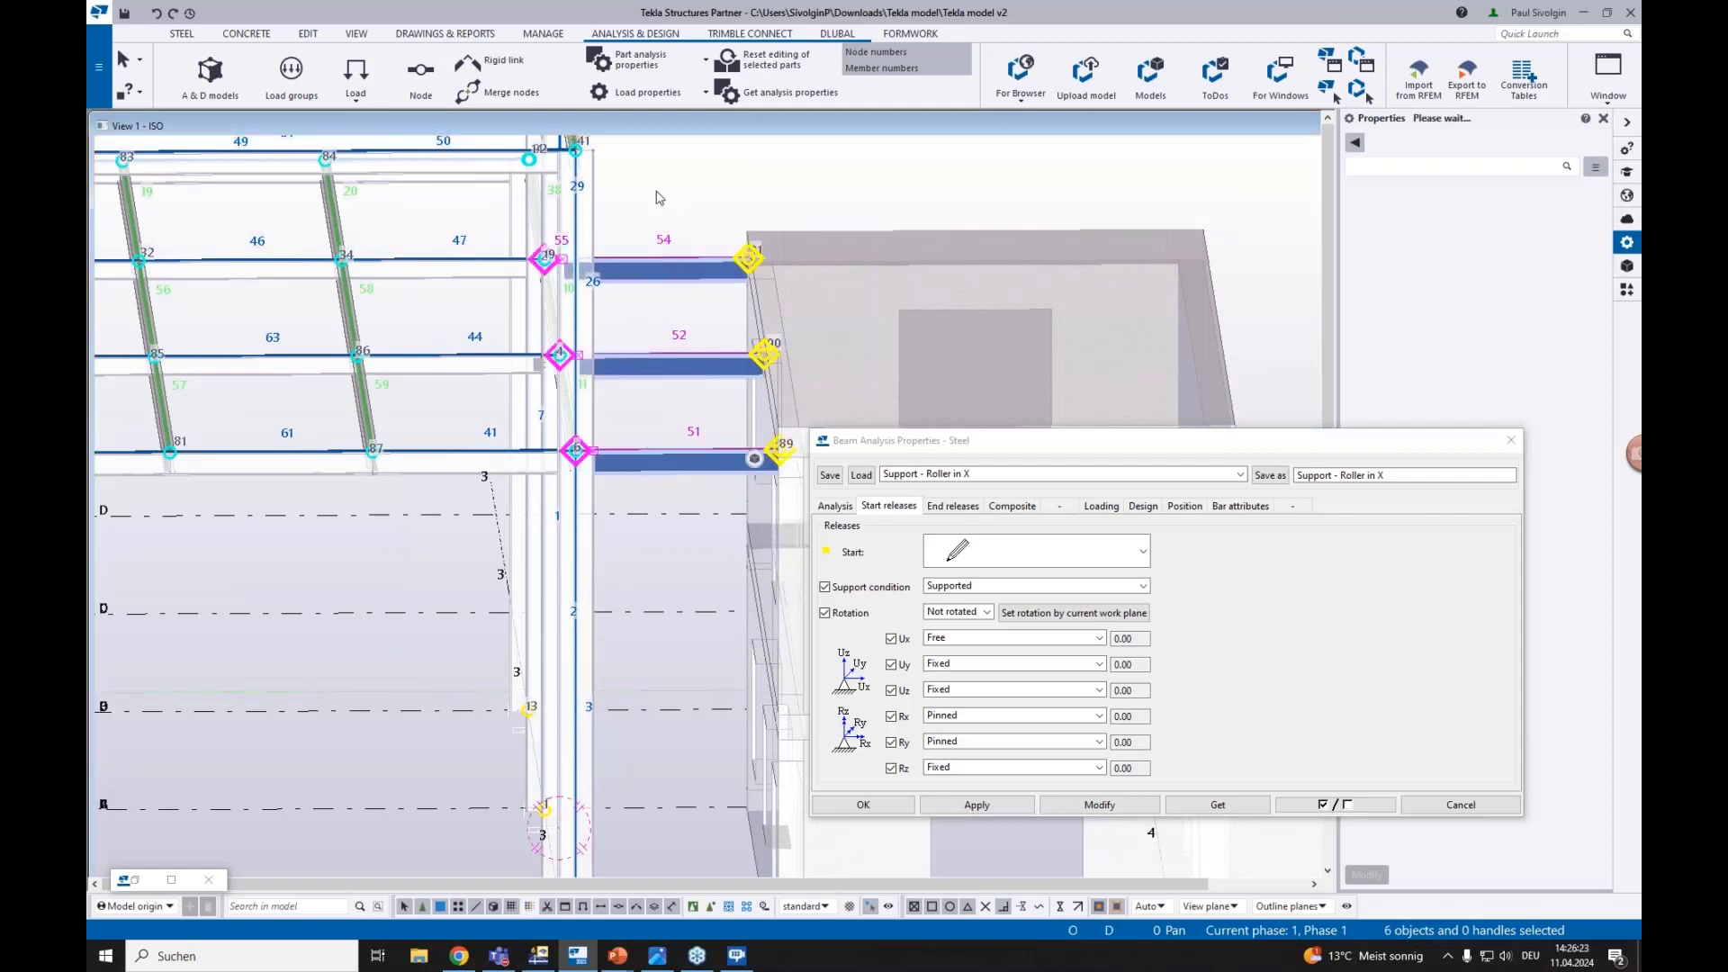
click(1099, 809)
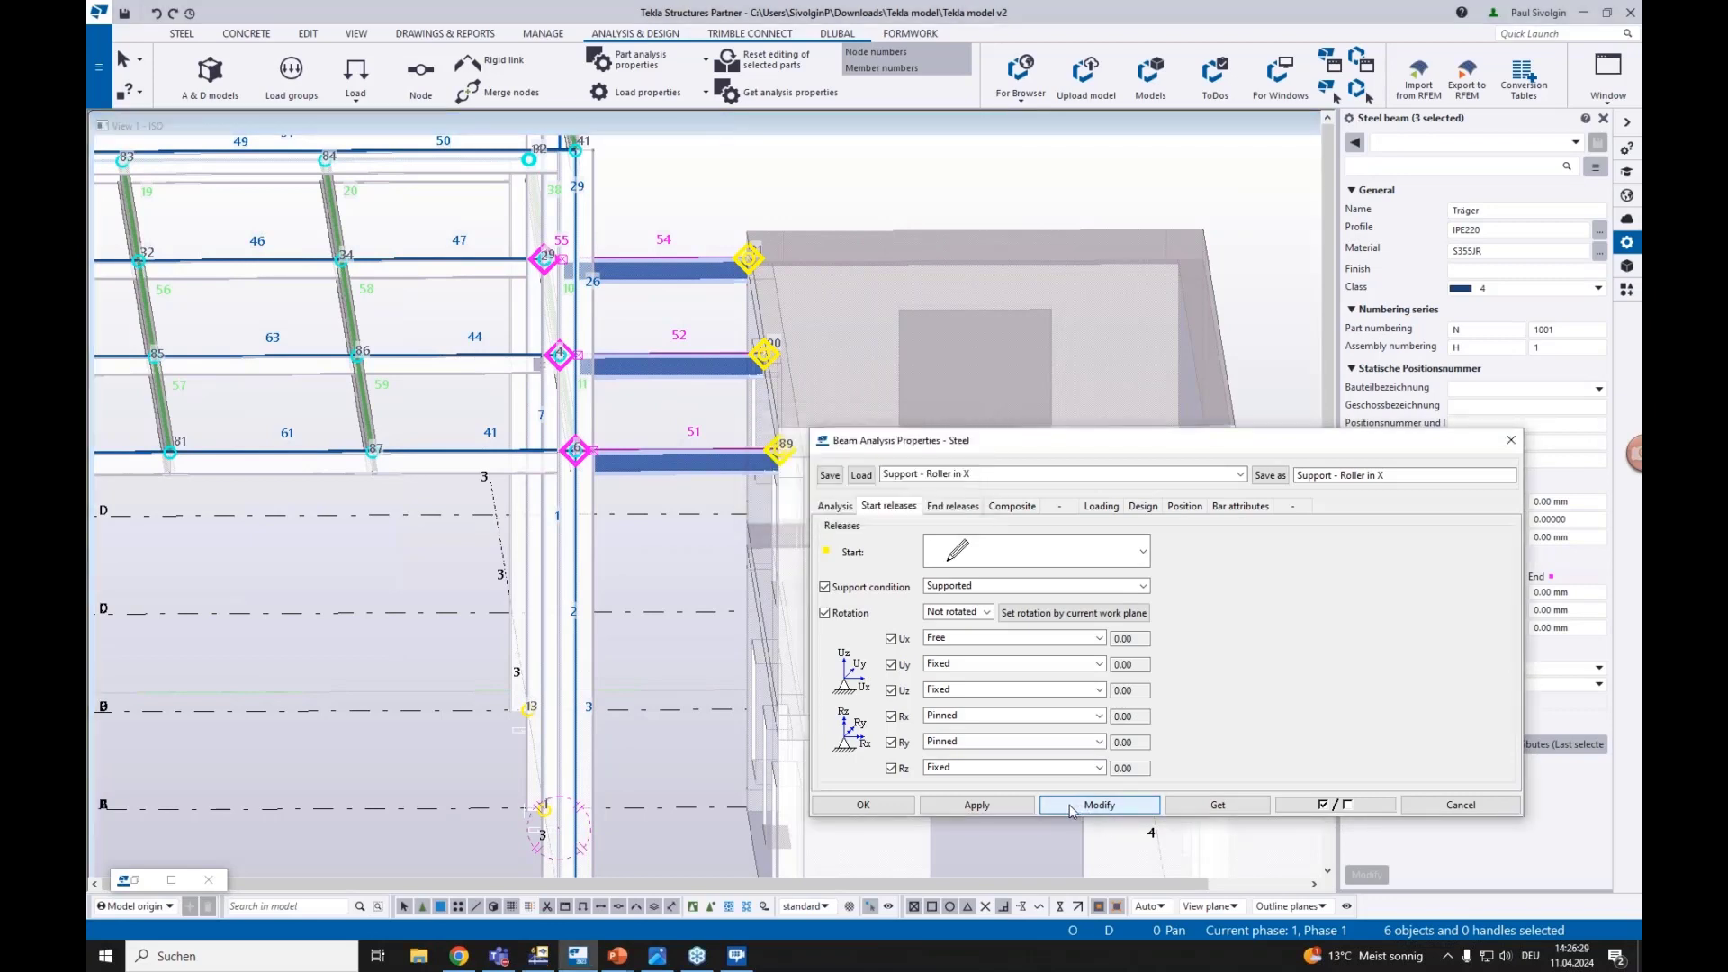
click(981, 807)
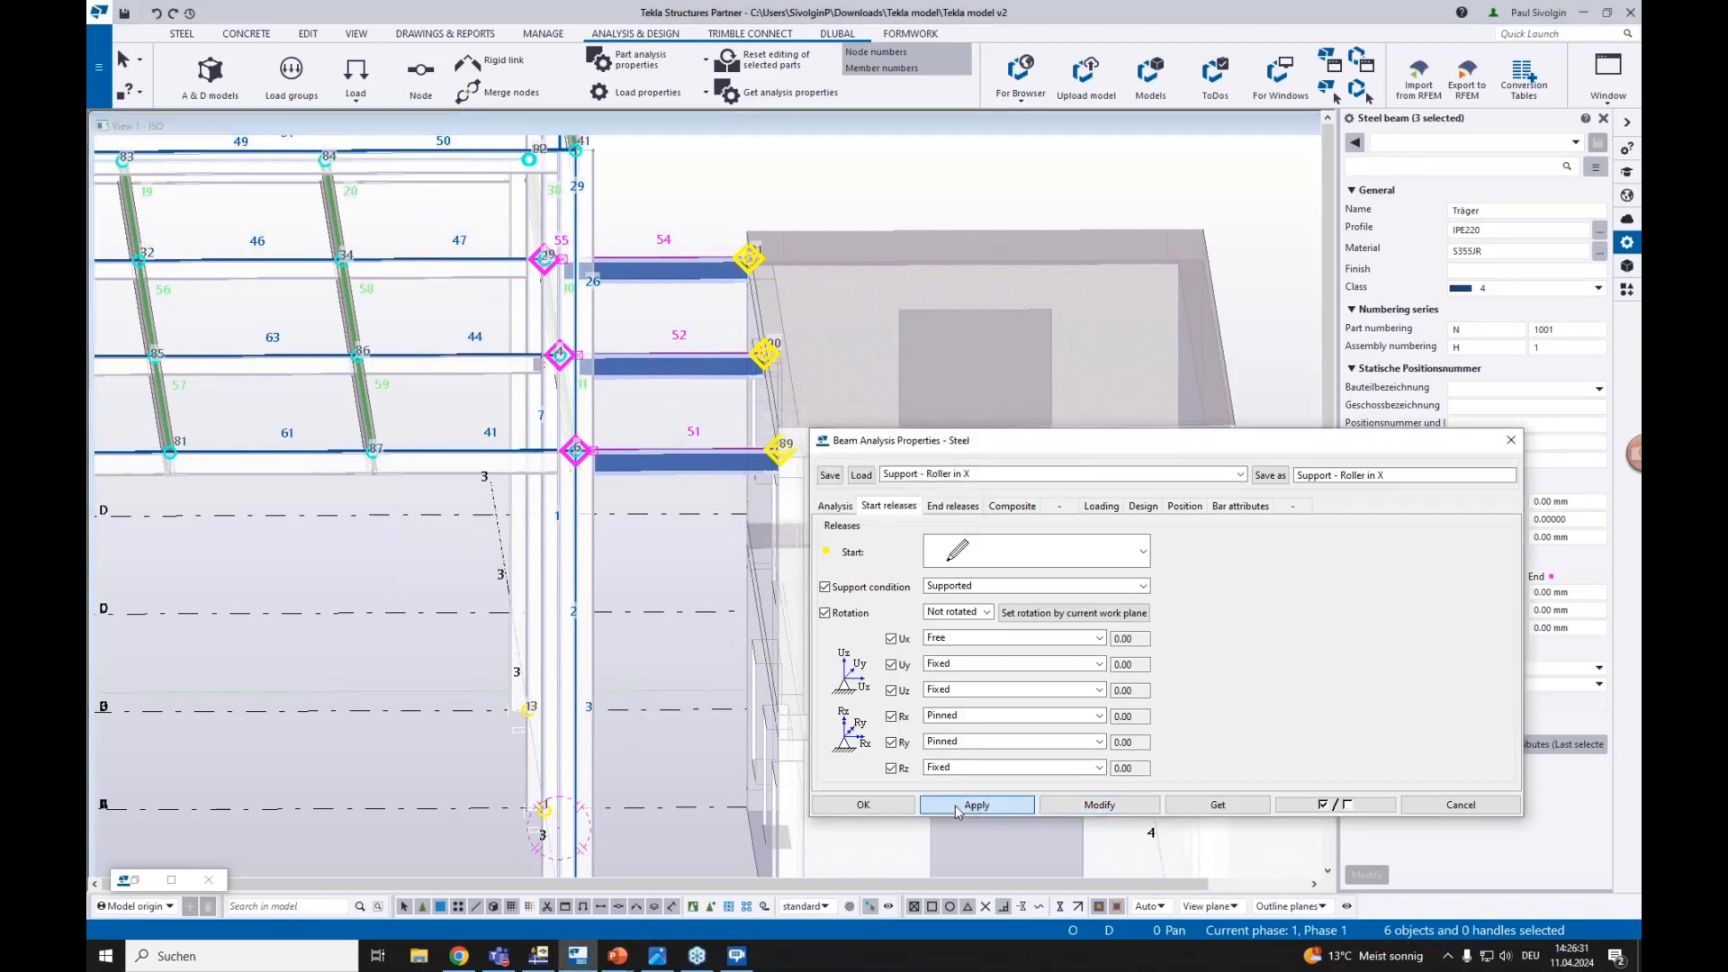
click(863, 805)
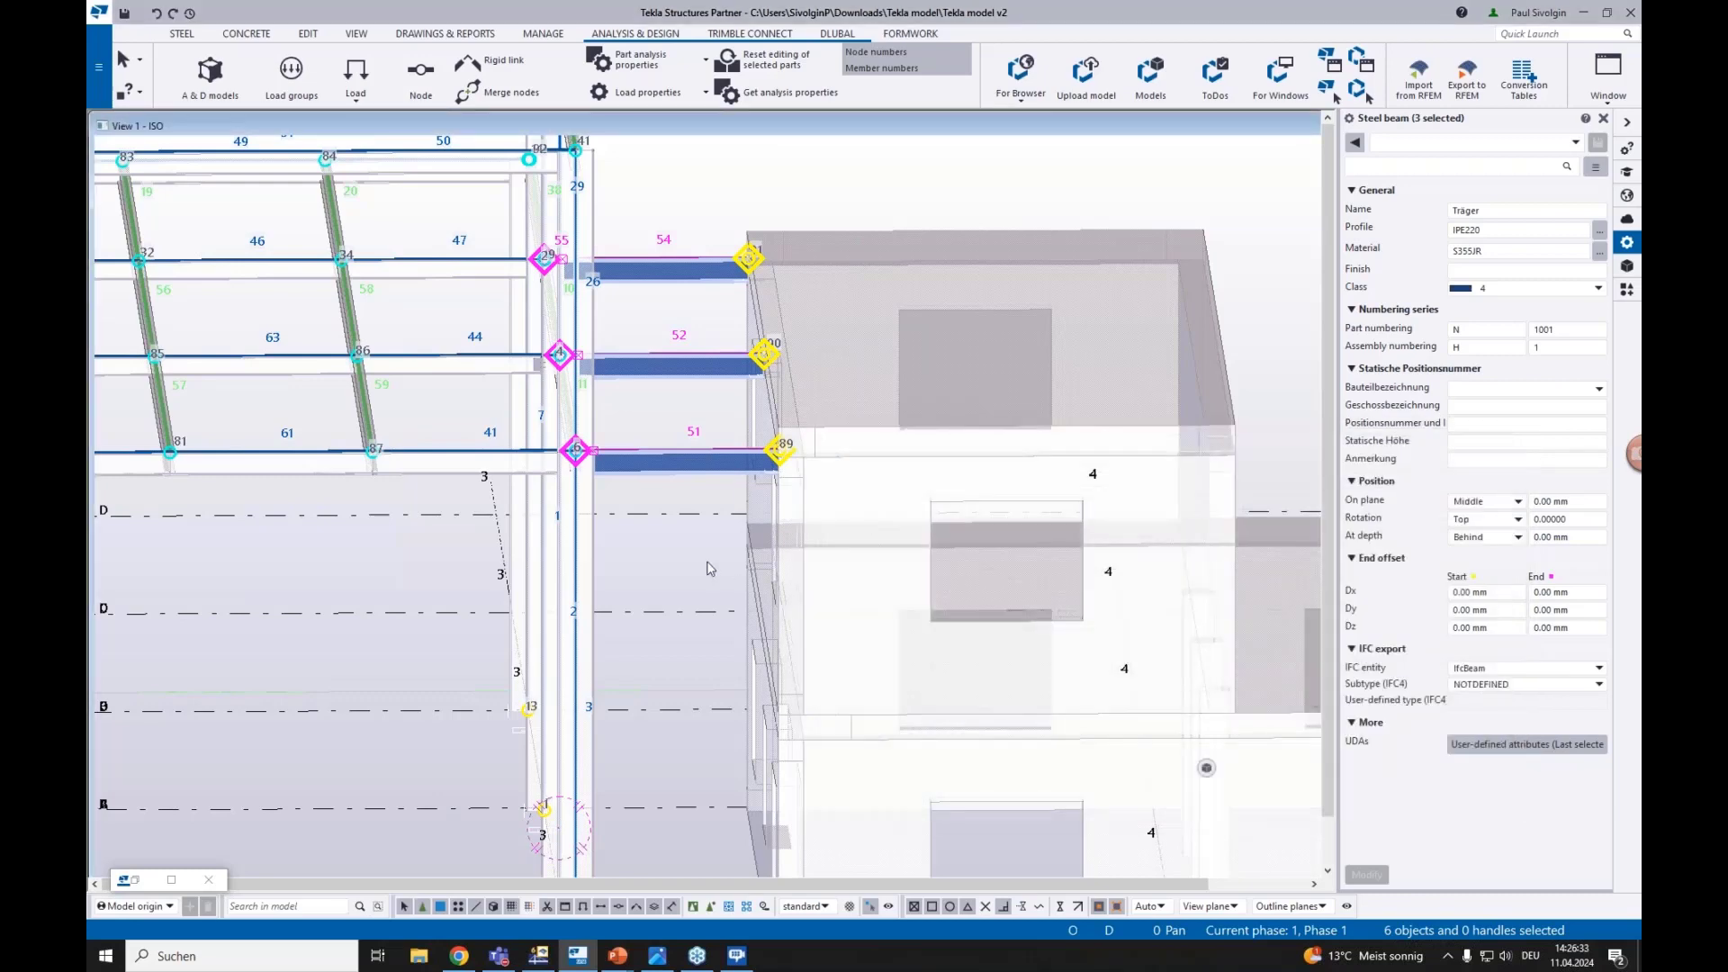
click(694, 560)
Examine the member connections and nodes around the steel frame from both sides, including the joint at node 81
scroll(673, 559, down, 2)
middle_drag(671, 559, 768, 594)
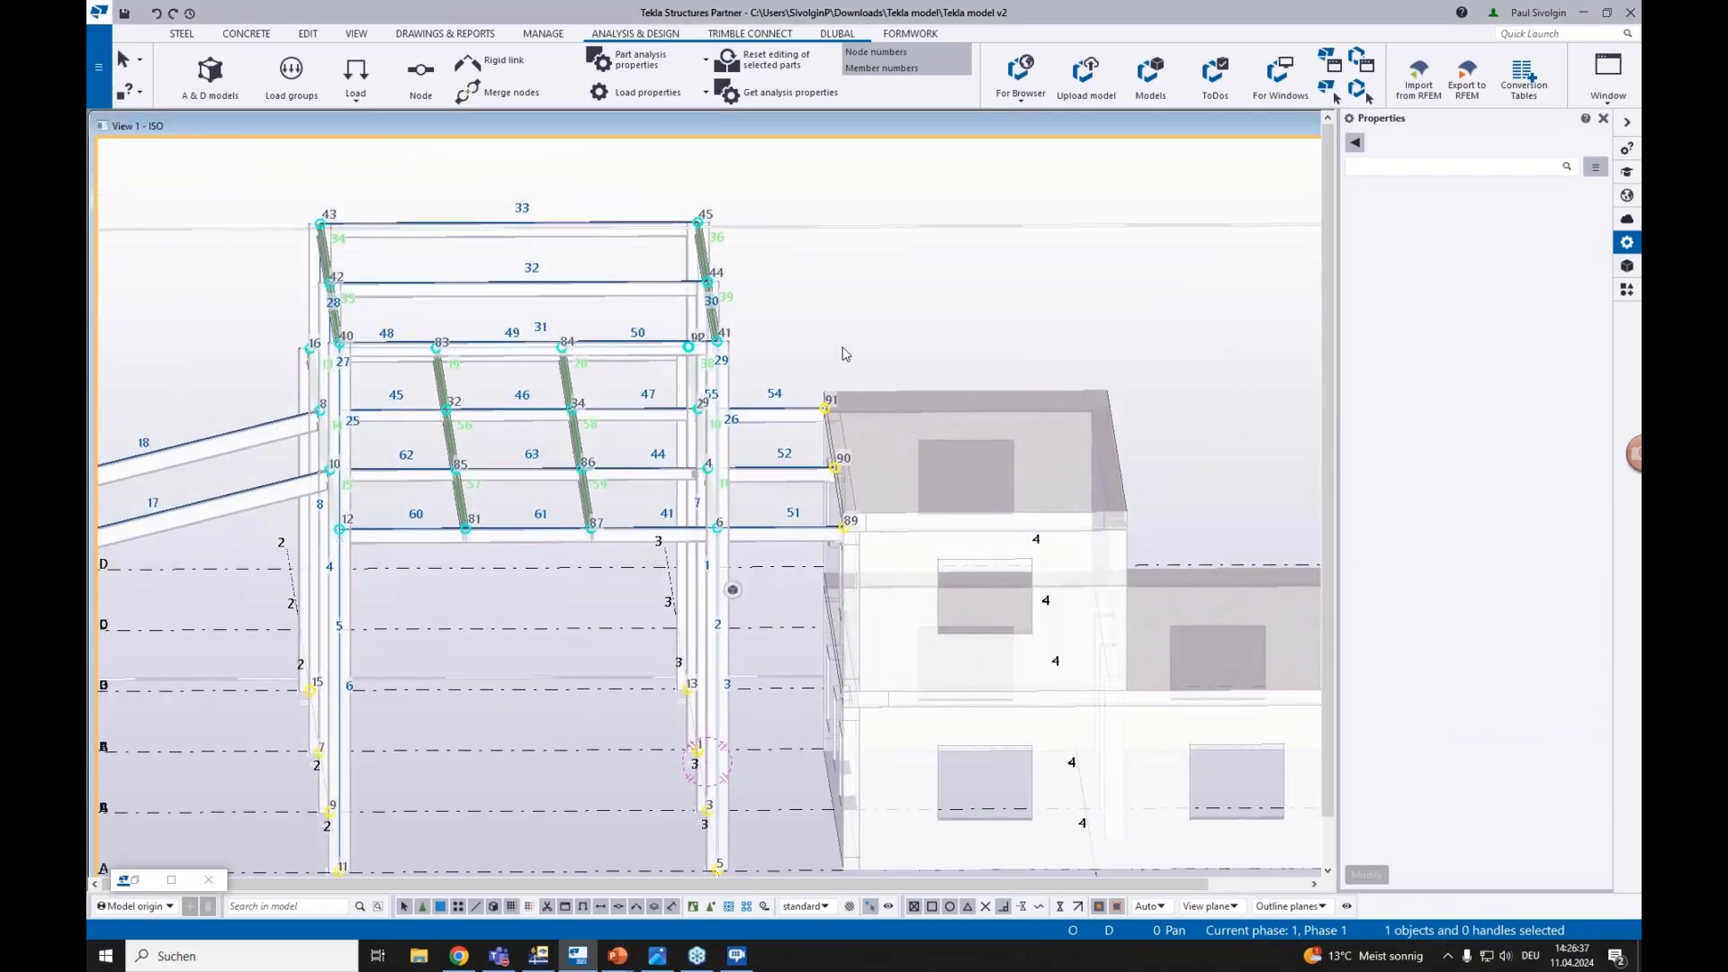
middle_drag(771, 386, 802, 343)
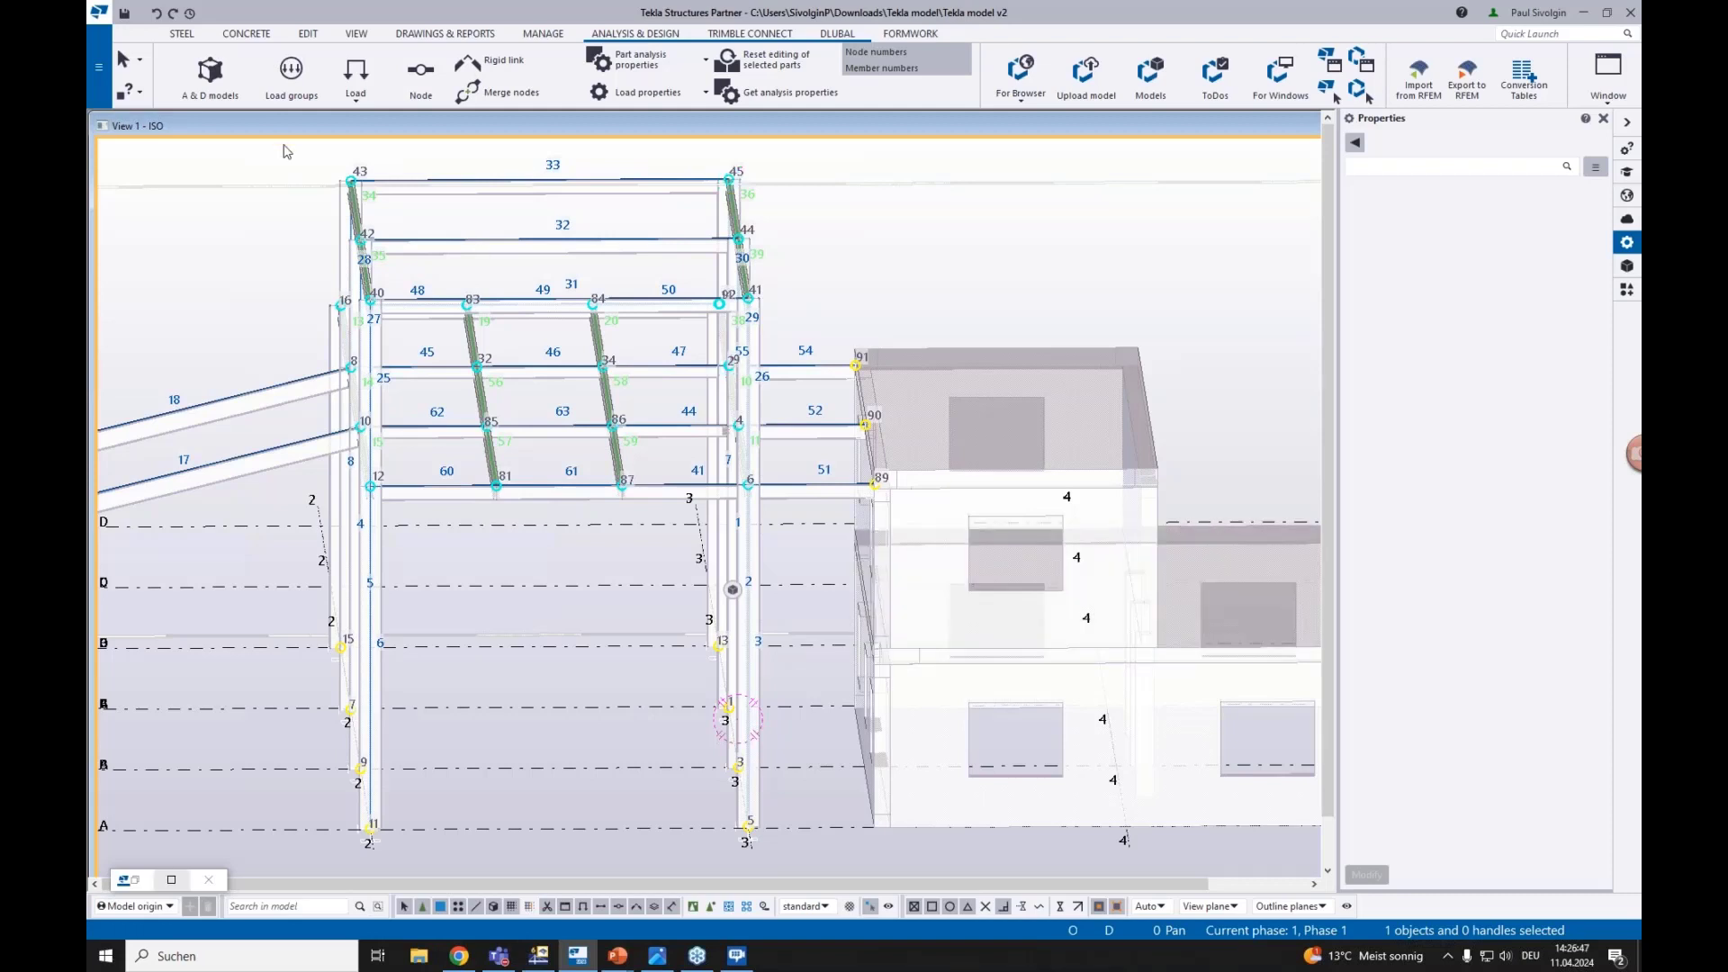
scroll(622, 545, up, 5)
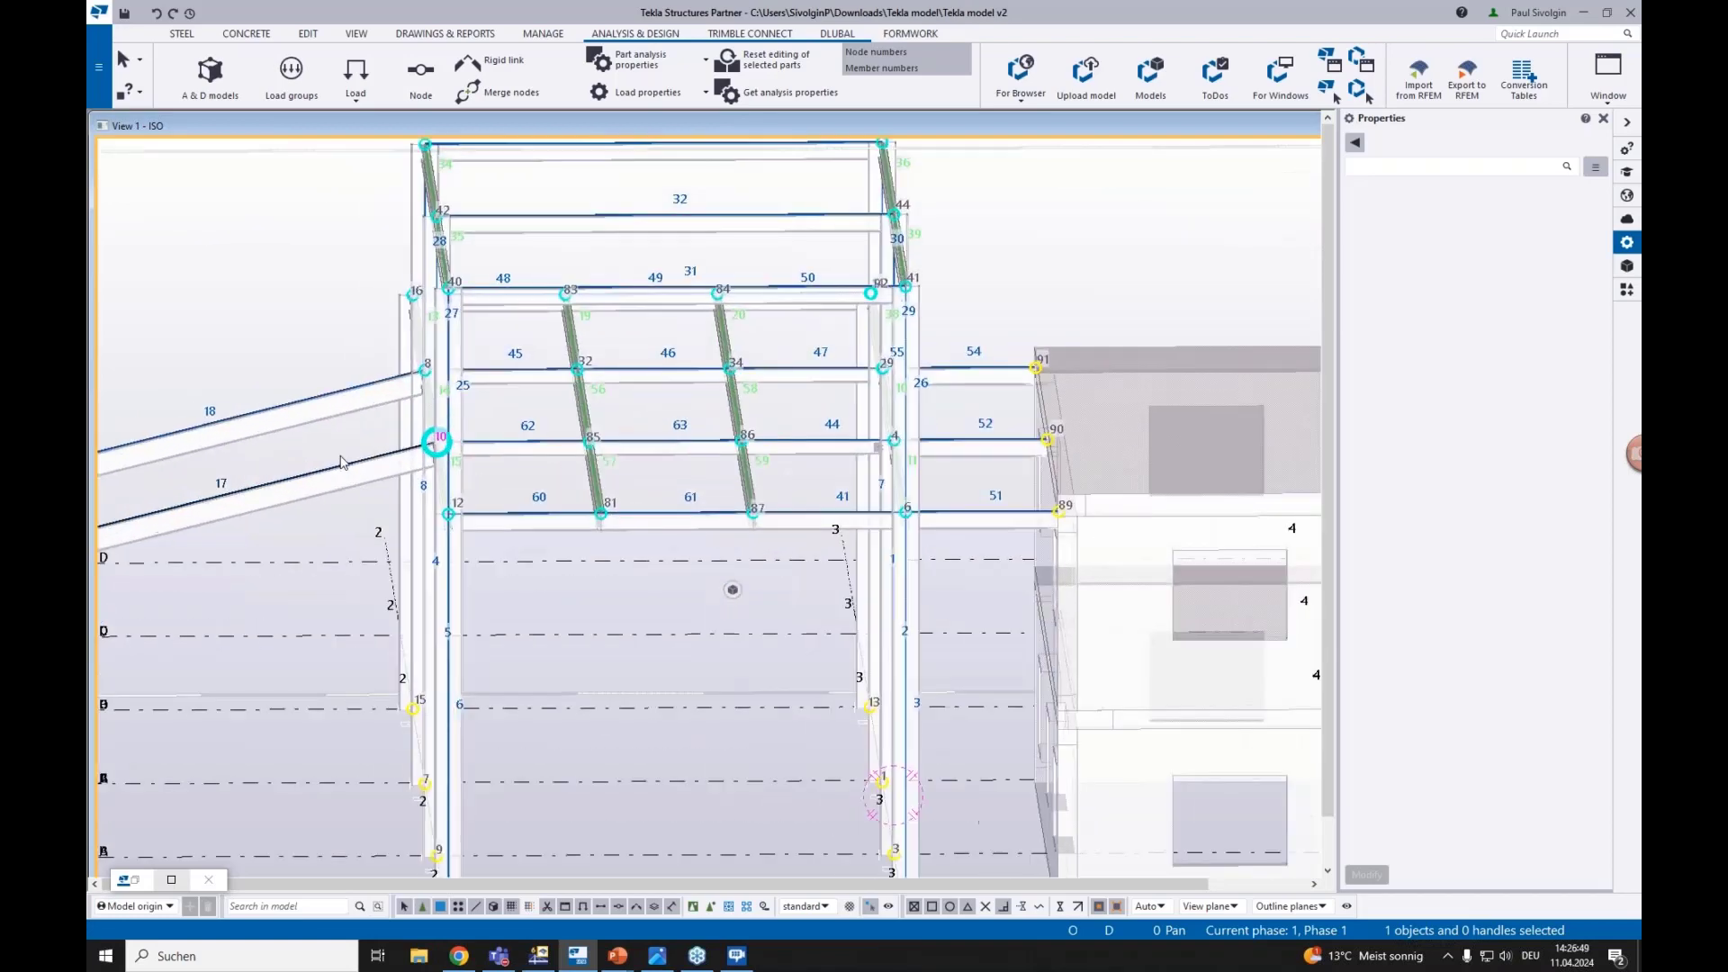
scroll(628, 538, up, 8)
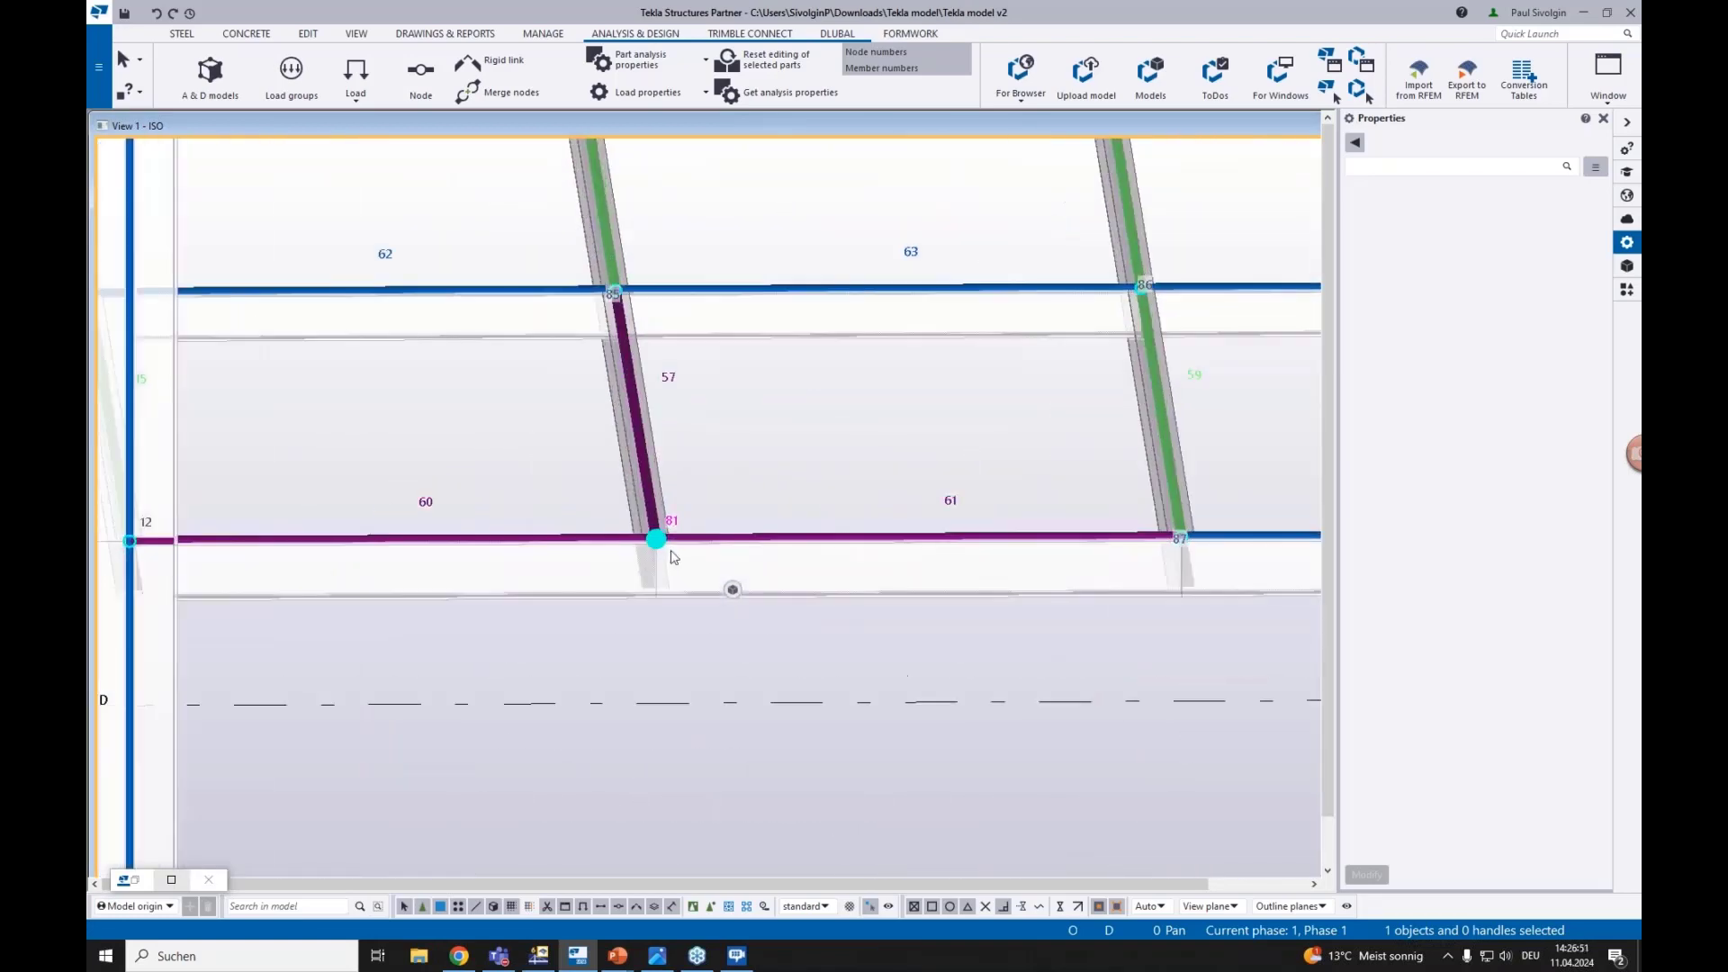
scroll(668, 546, down, 7)
scroll(658, 540, down, 4)
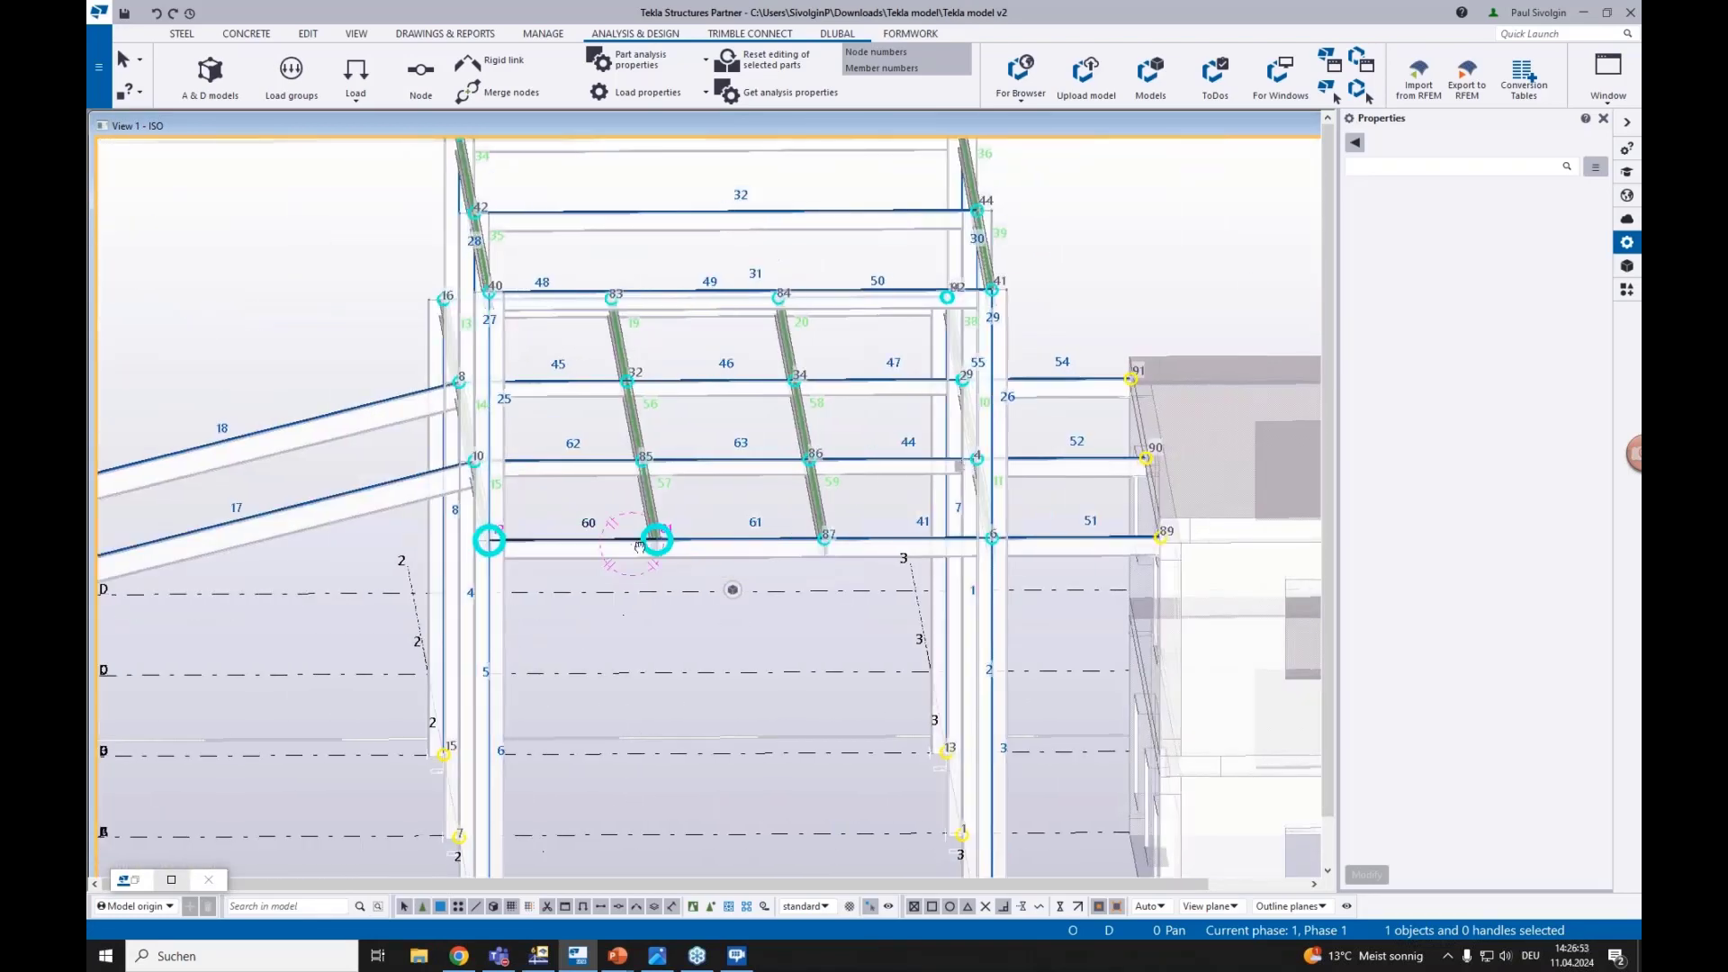
ctrl+middle_drag(643, 542, 1252, 567)
middle_drag(698, 540, 1045, 319)
ctrl+middle_drag(715, 449, 1261, 423)
middle_drag(1288, 338, 478, 433)
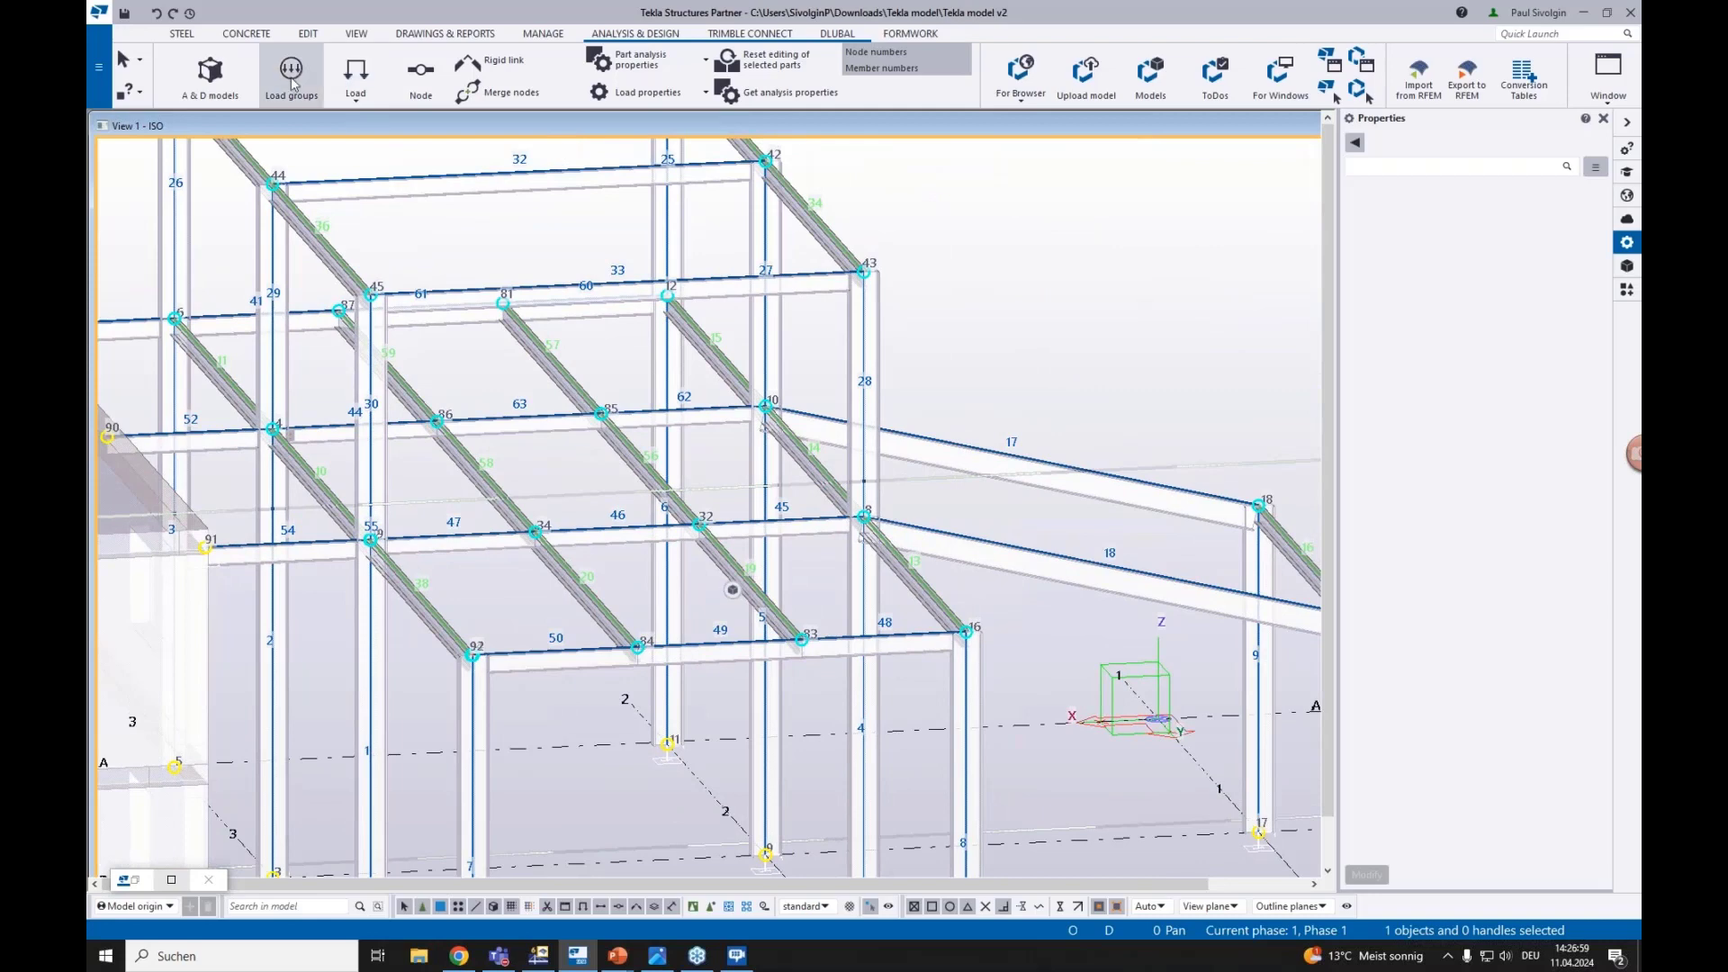
Display the Steel analysis model's warnings, open their detailed report, and close the models list and warning message
click(212, 81)
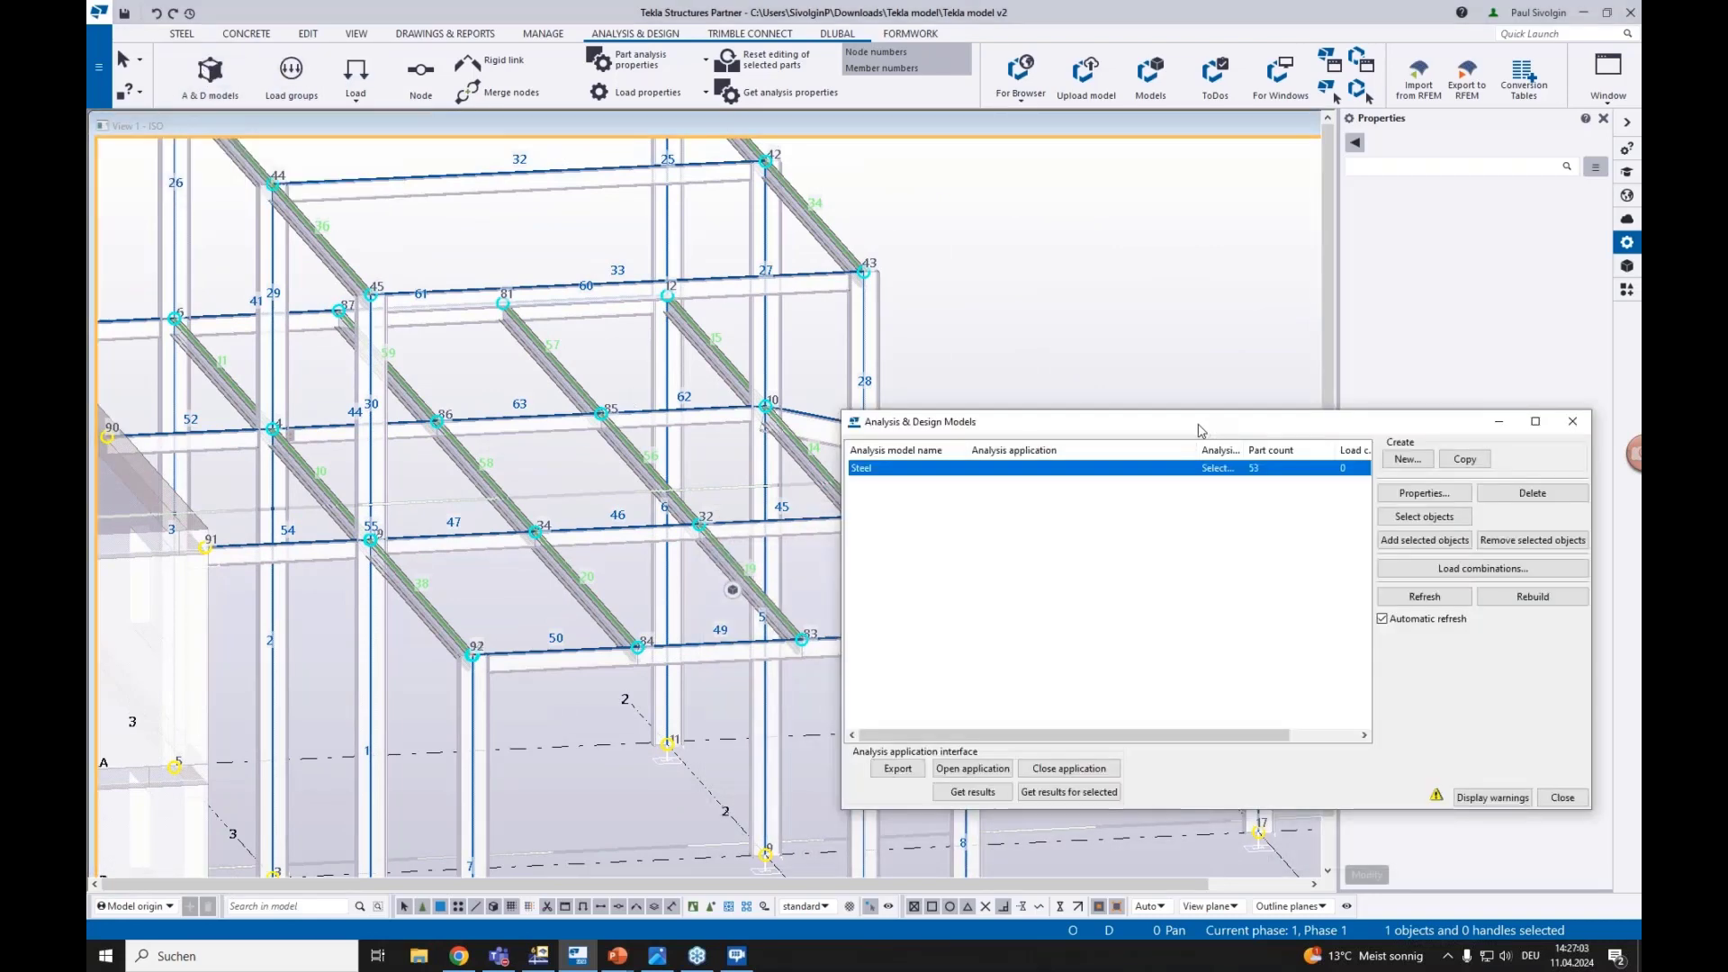
drag(1198, 431, 1128, 176)
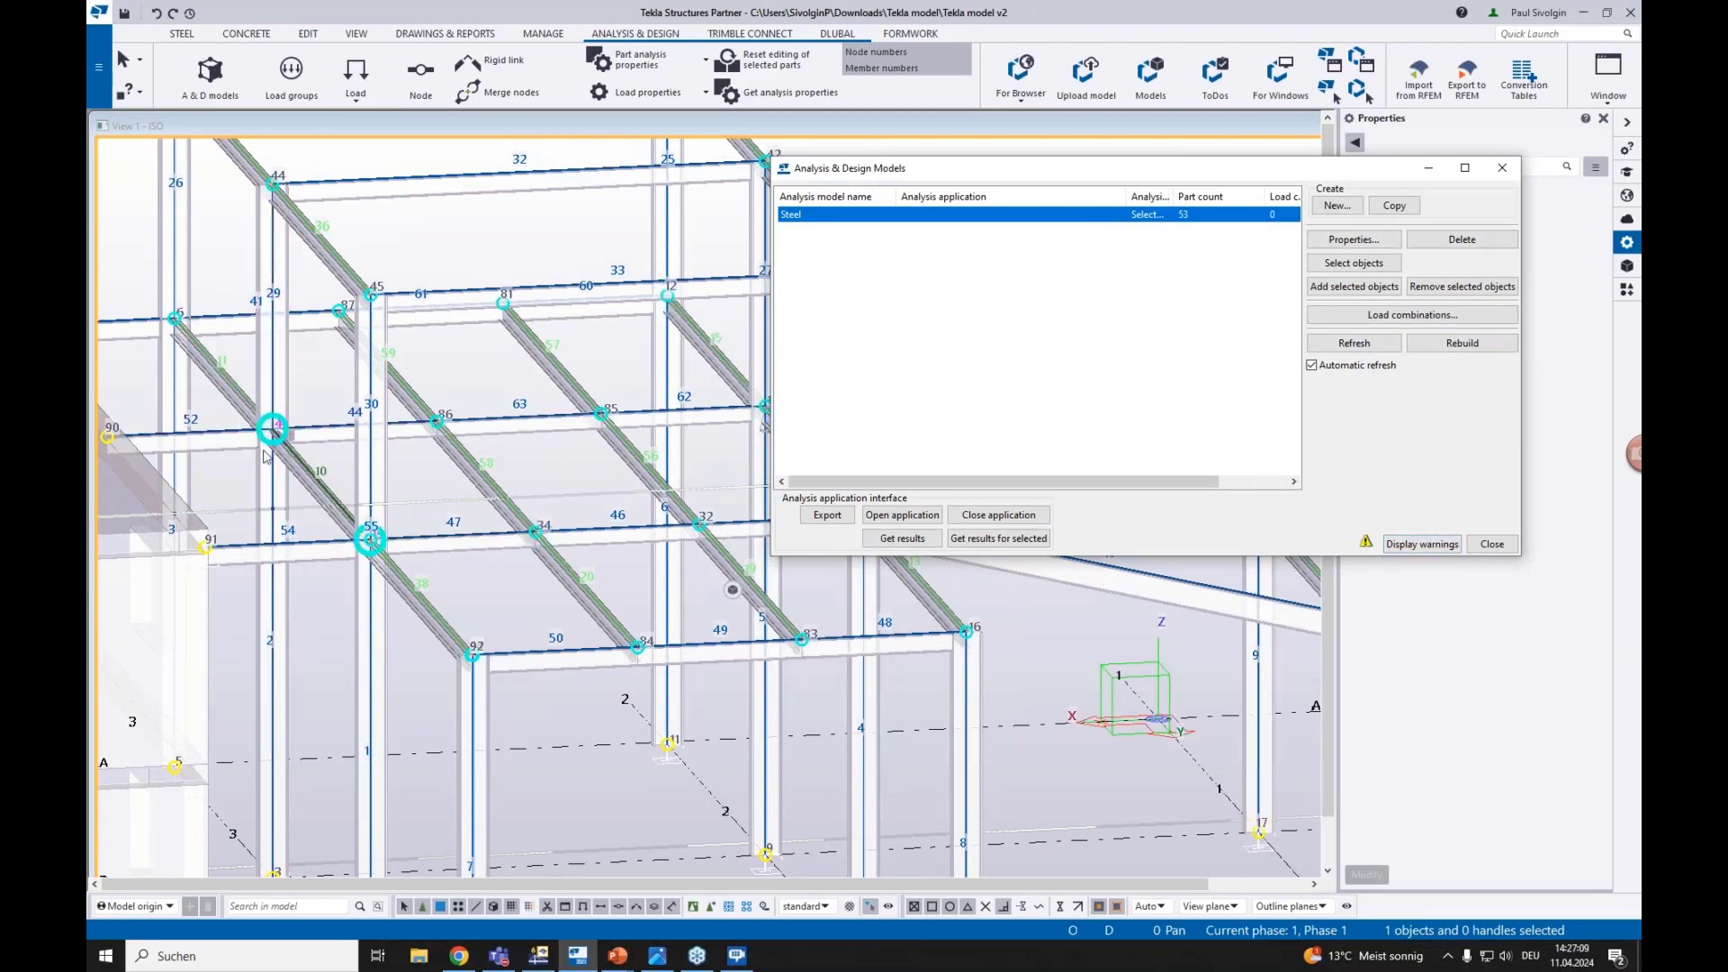
scroll(236, 507, up, 3)
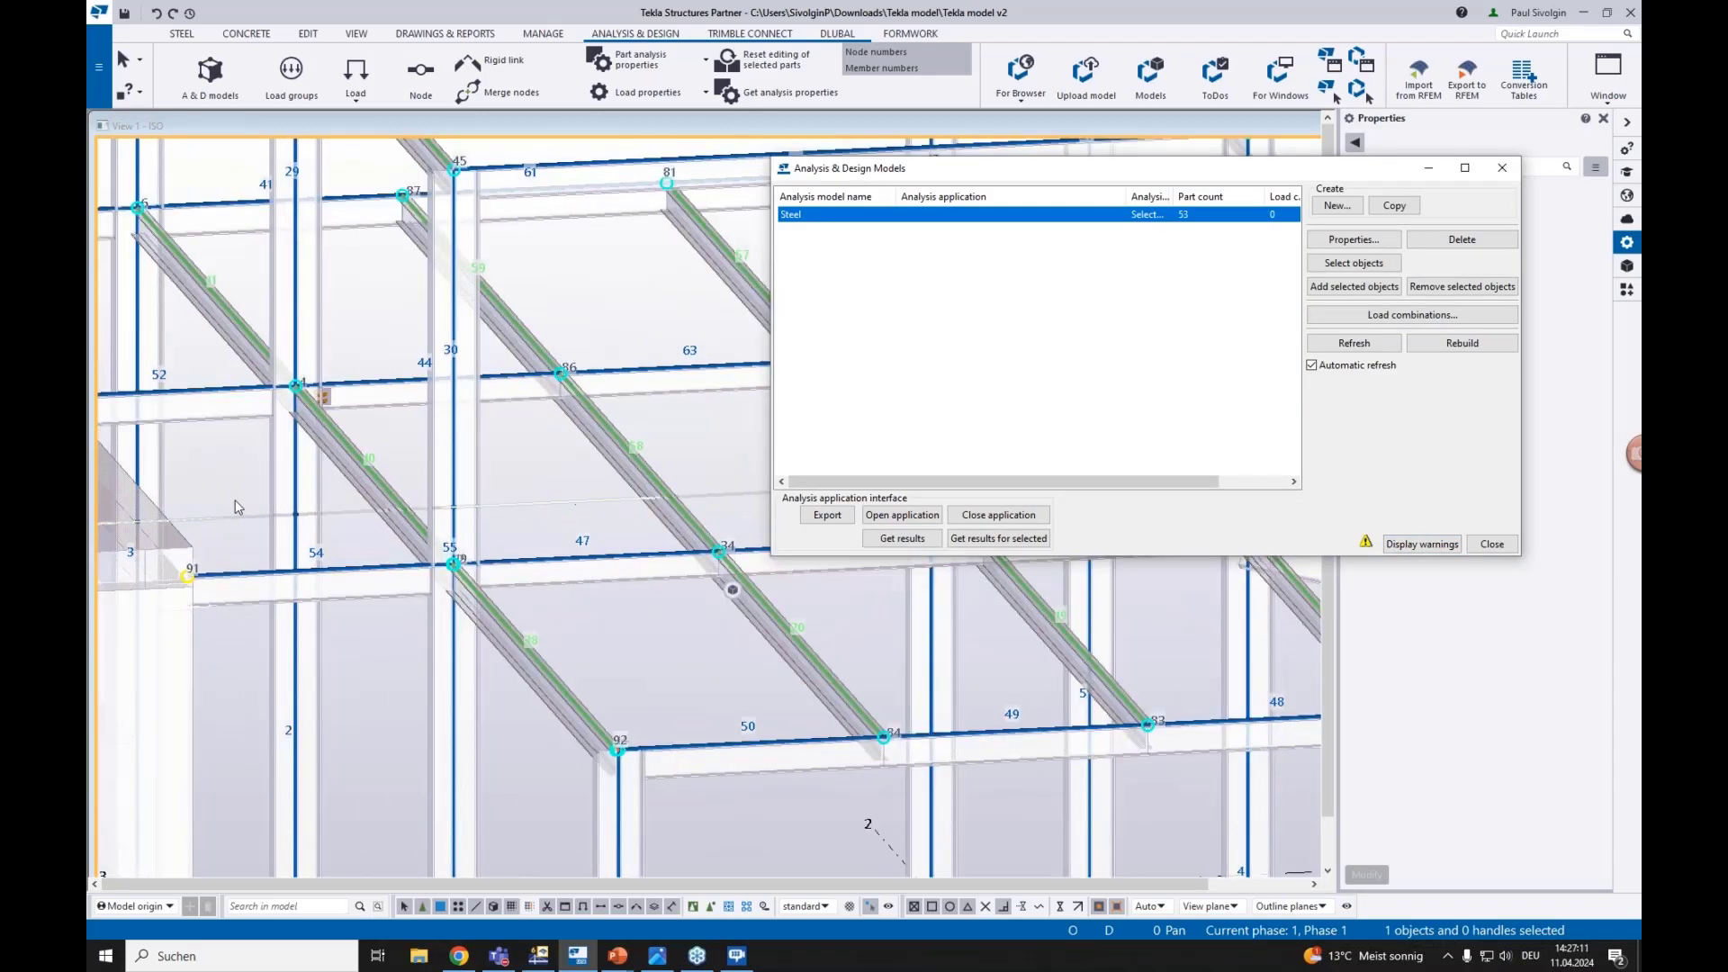
click(1422, 547)
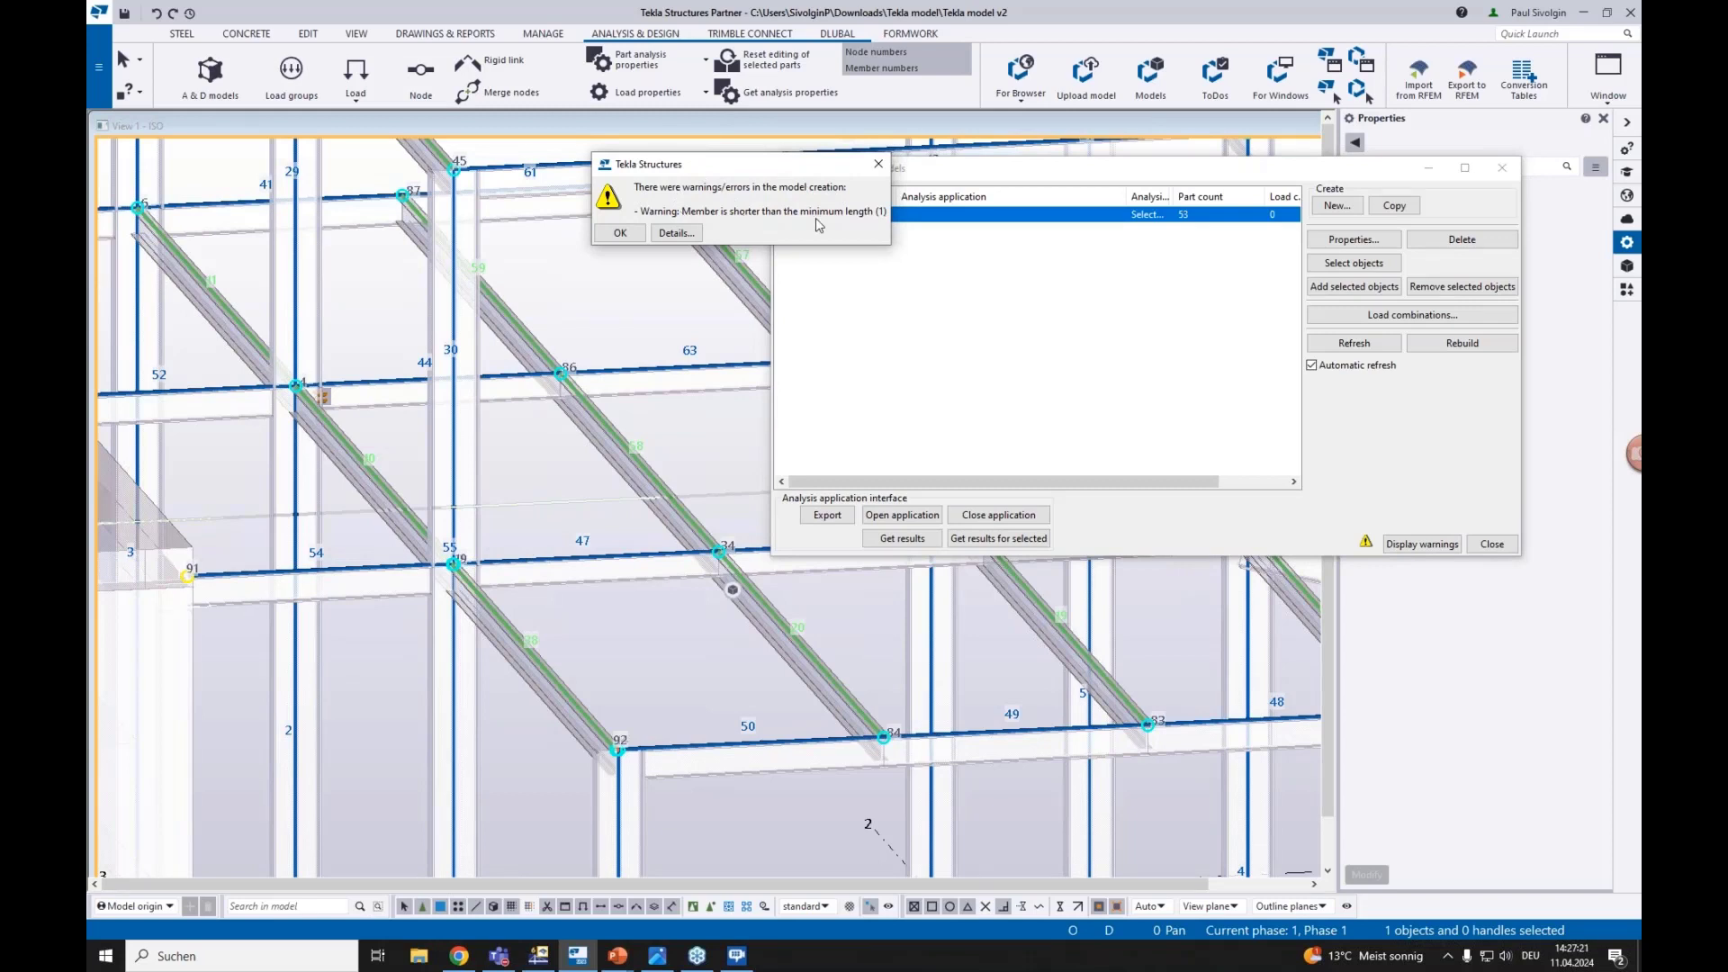
click(690, 233)
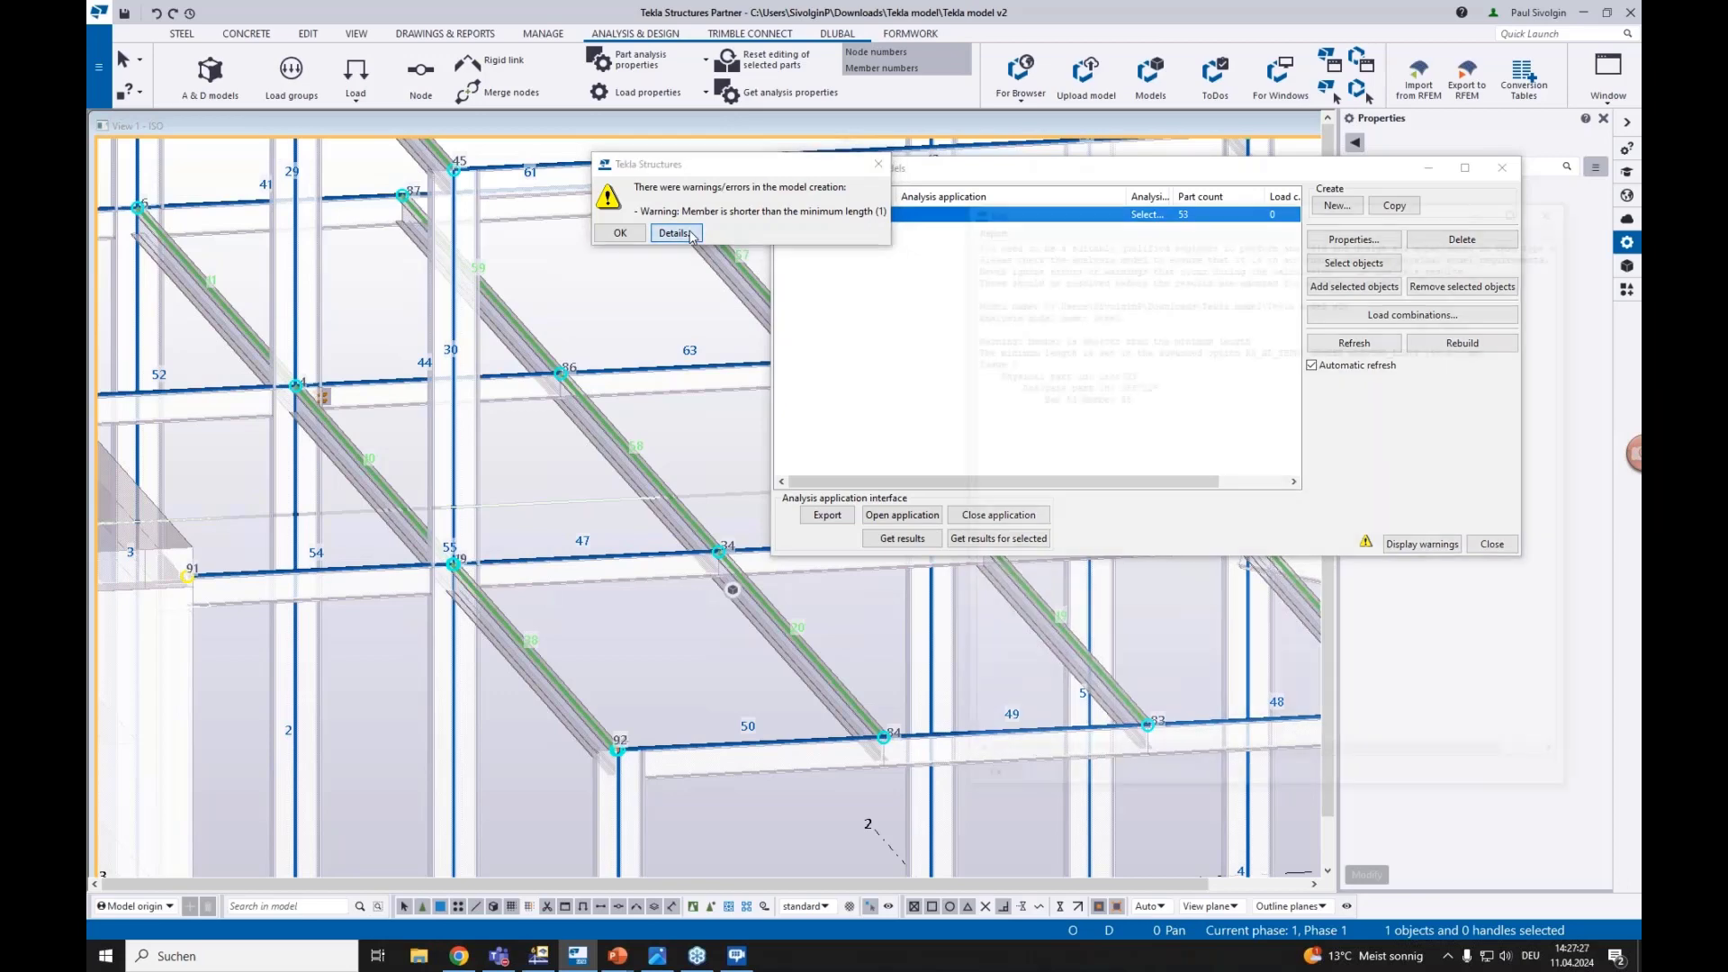
click(1428, 167)
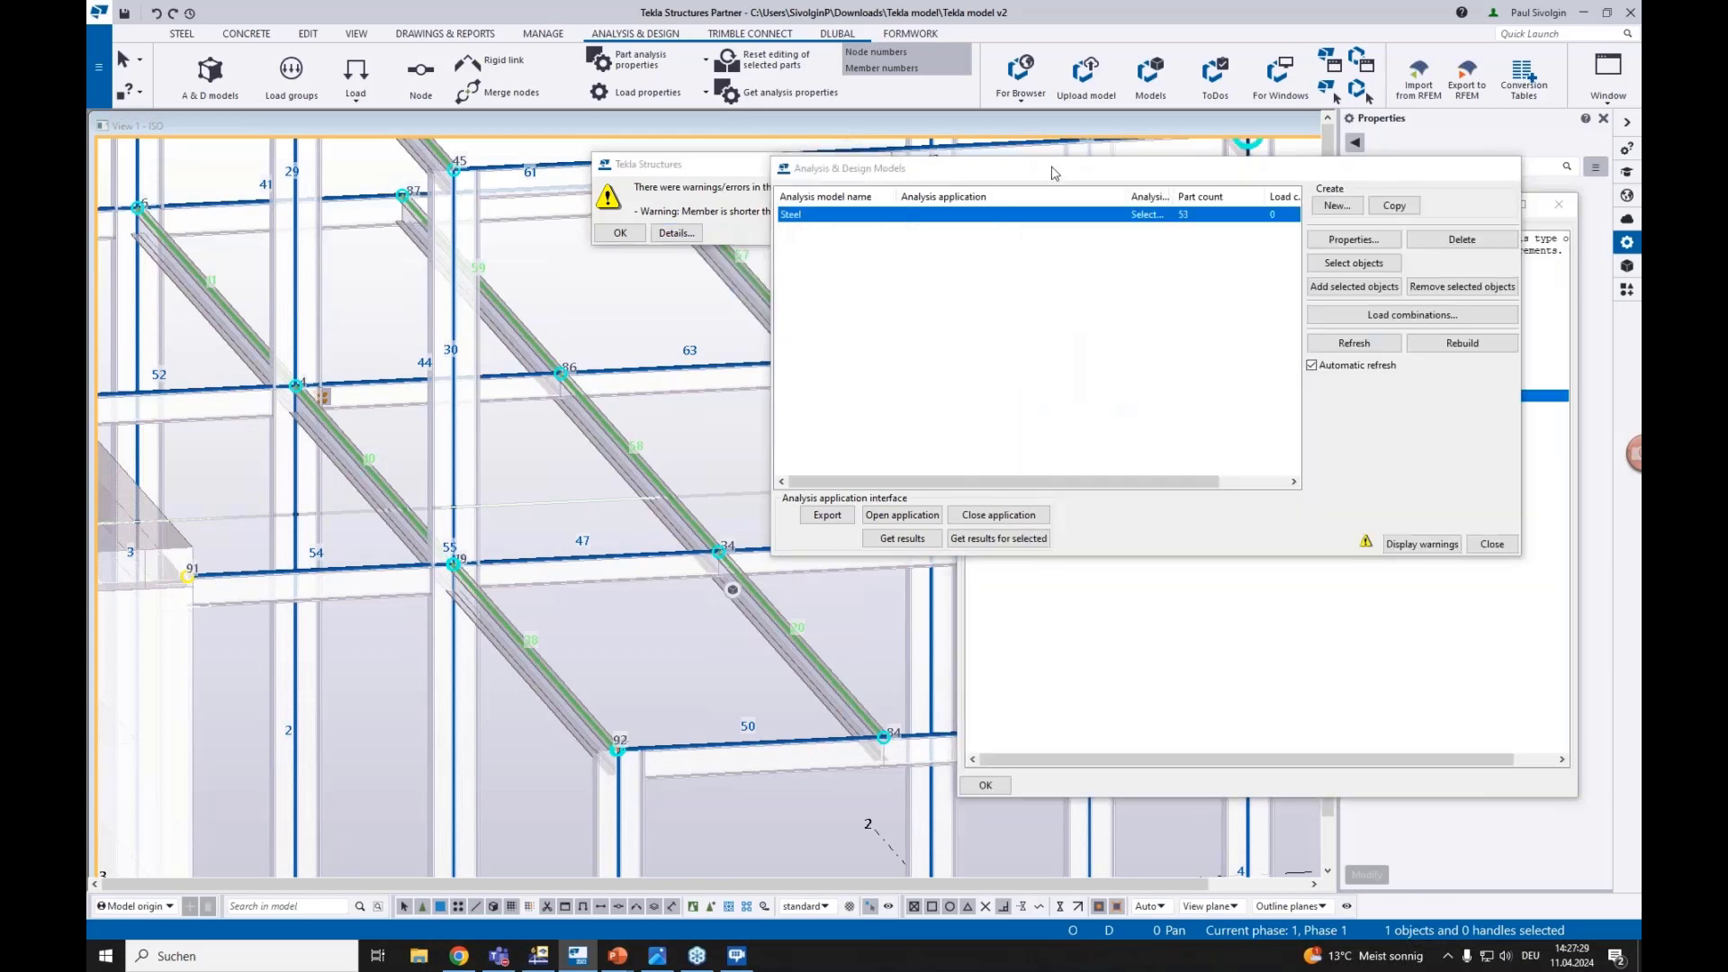
click(620, 234)
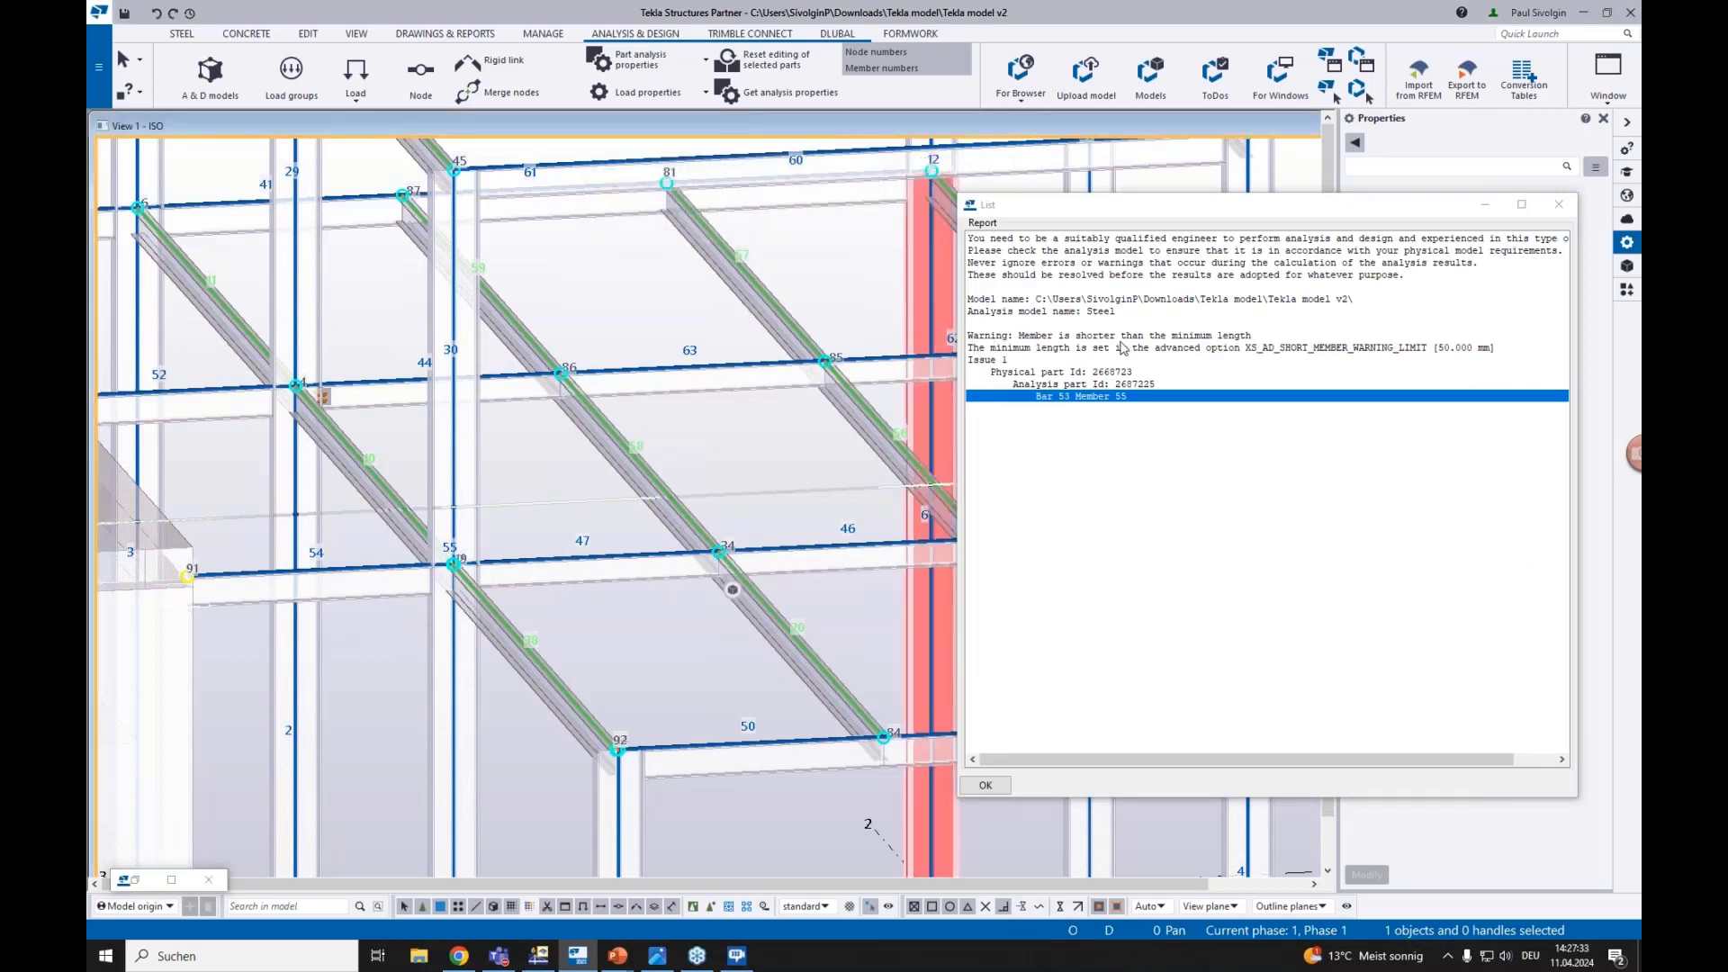
Select the analysis part listed under the short-member warning and locate it in the model with Zoom selected
click(1057, 384)
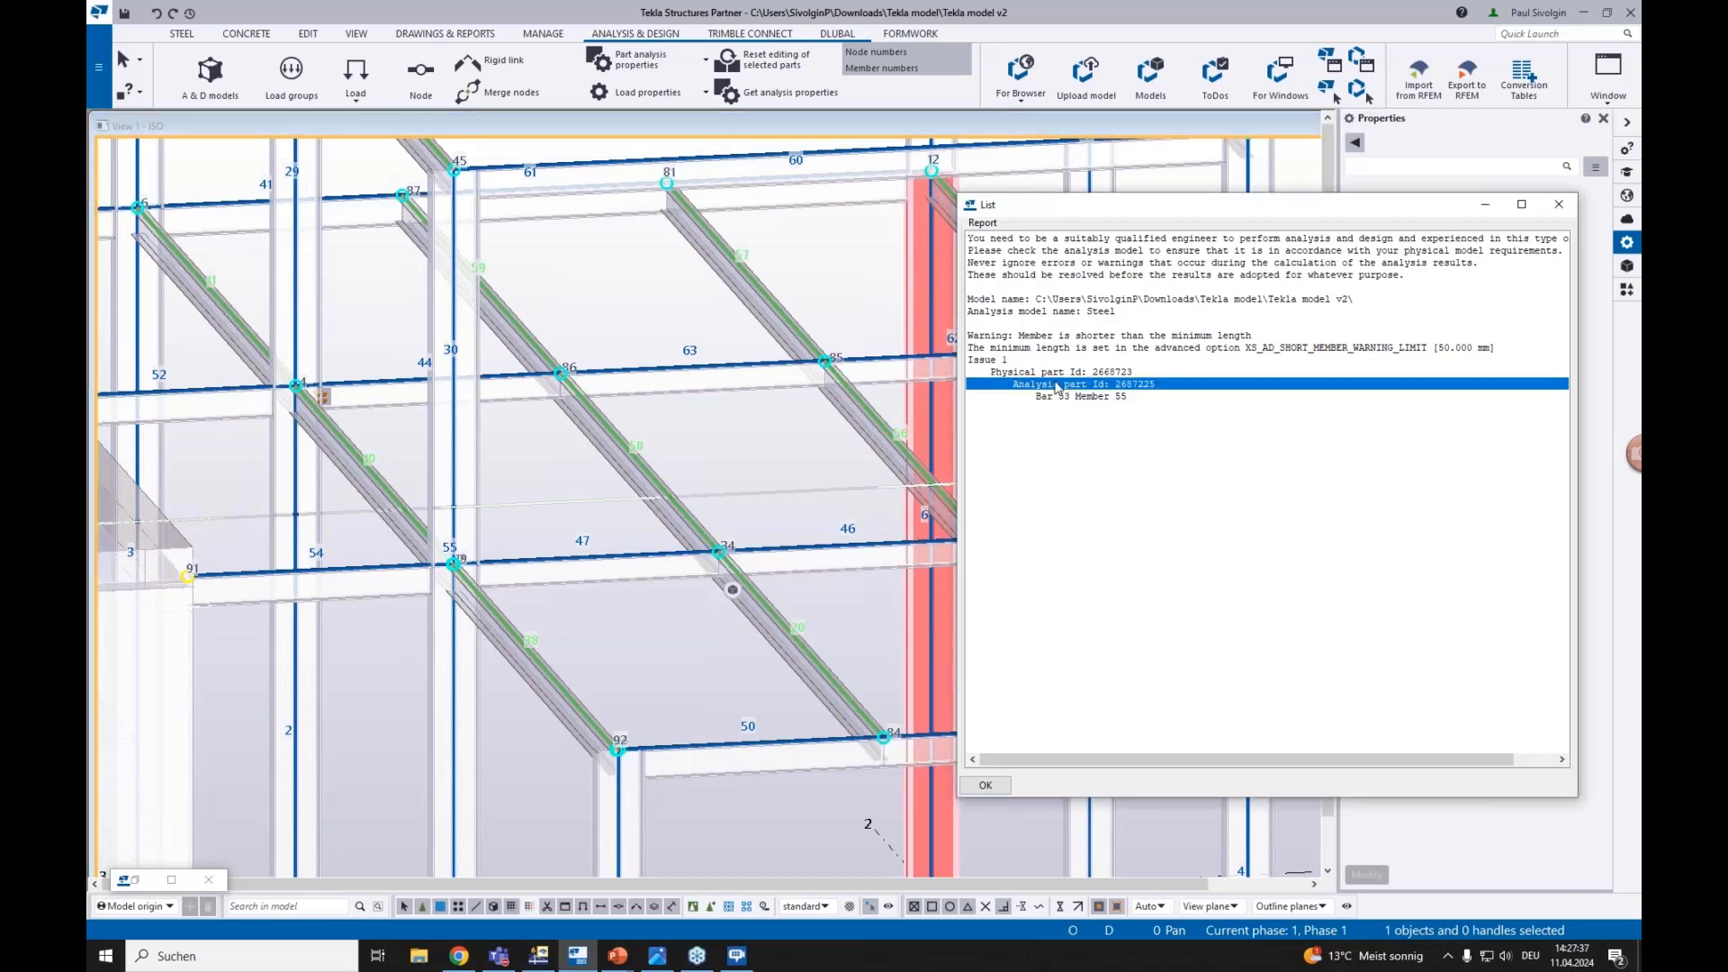
scroll(712, 430, down, 5)
scroll(712, 430, up, 2)
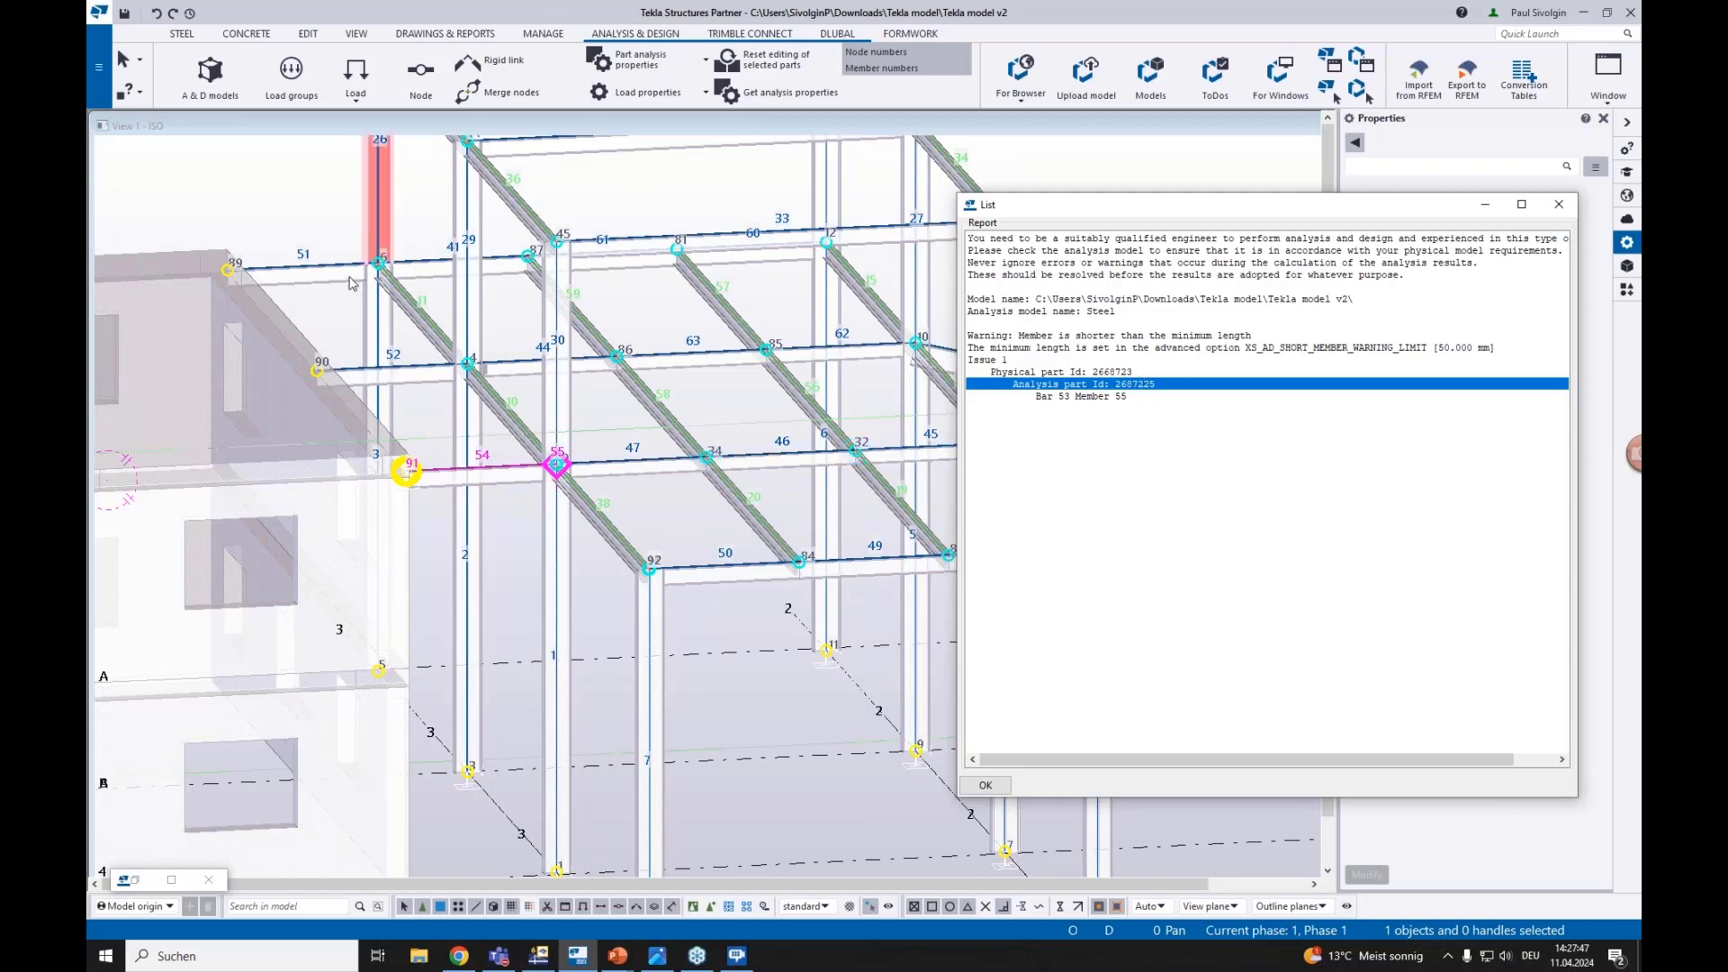
scroll(666, 423, down, 1)
scroll(666, 423, down, 1)
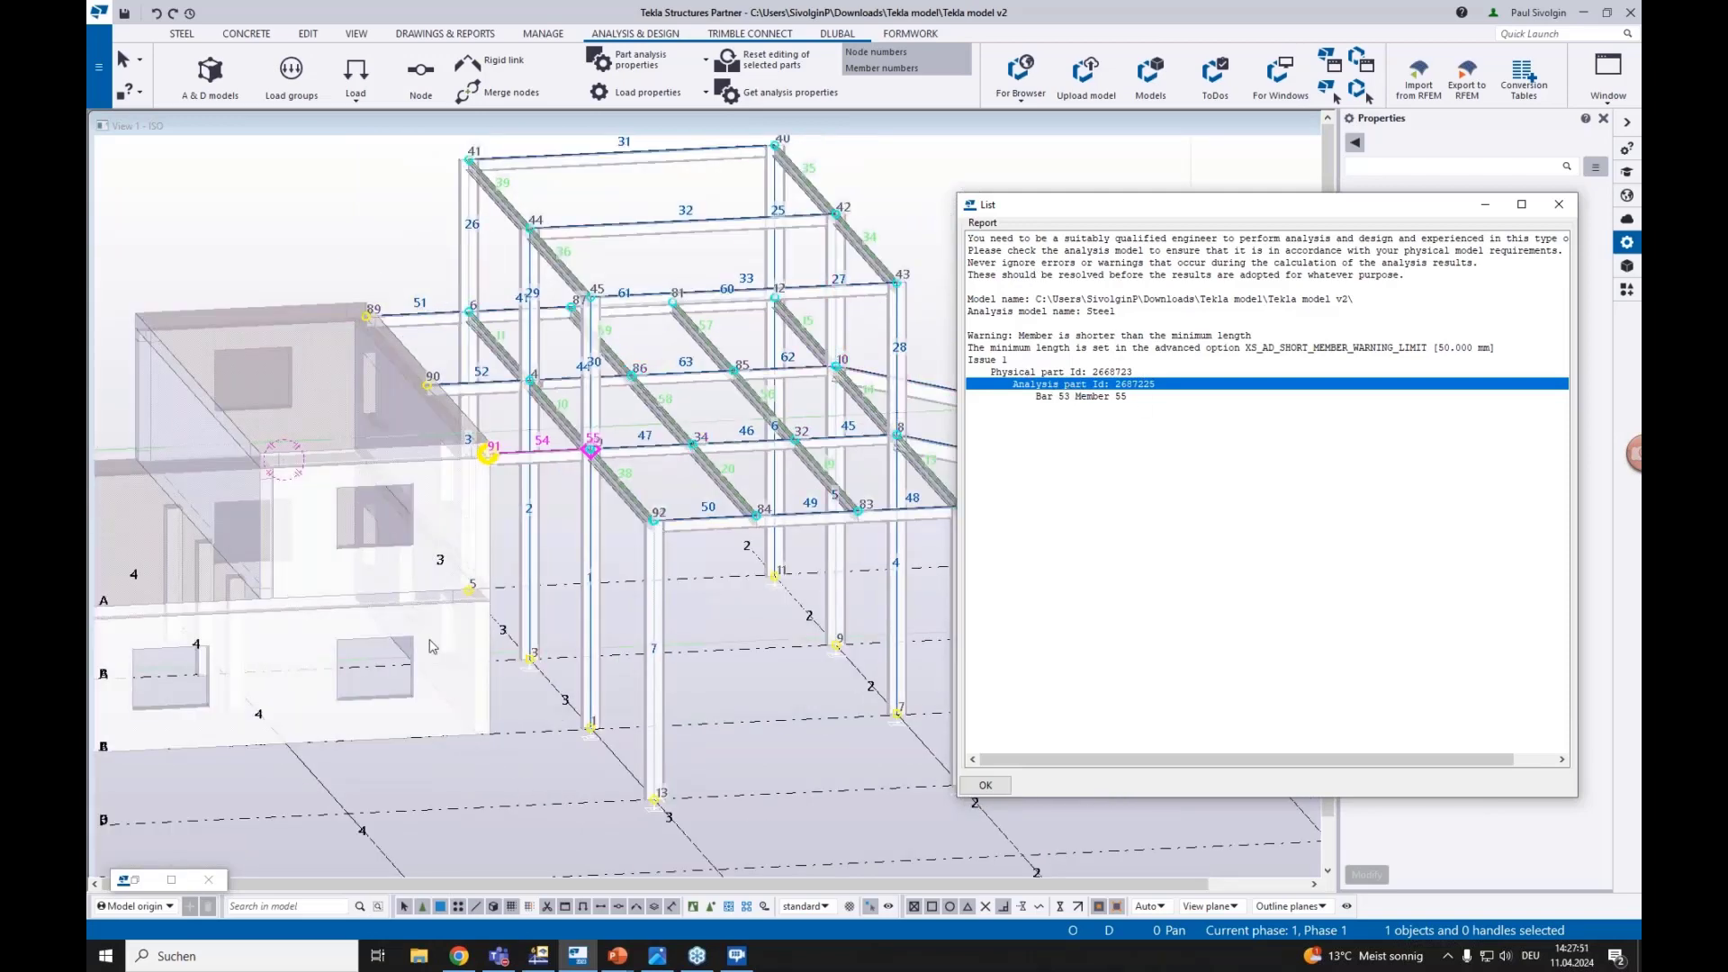
right_click(1040, 387)
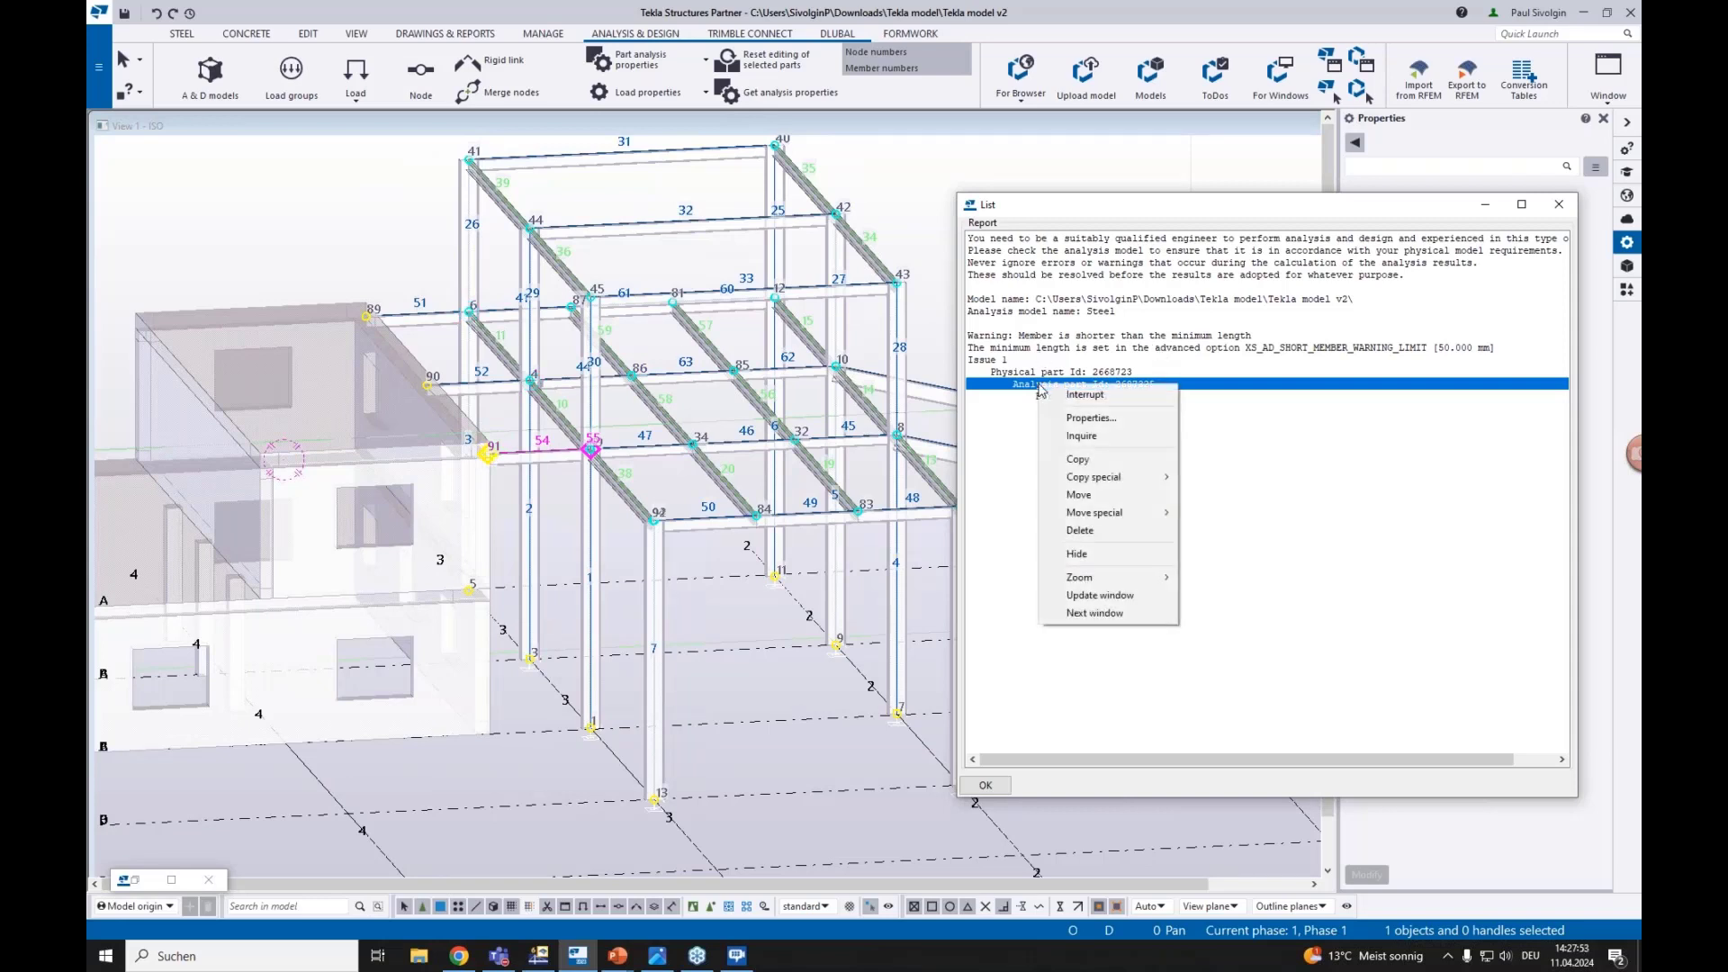
mouse_move(1158, 591)
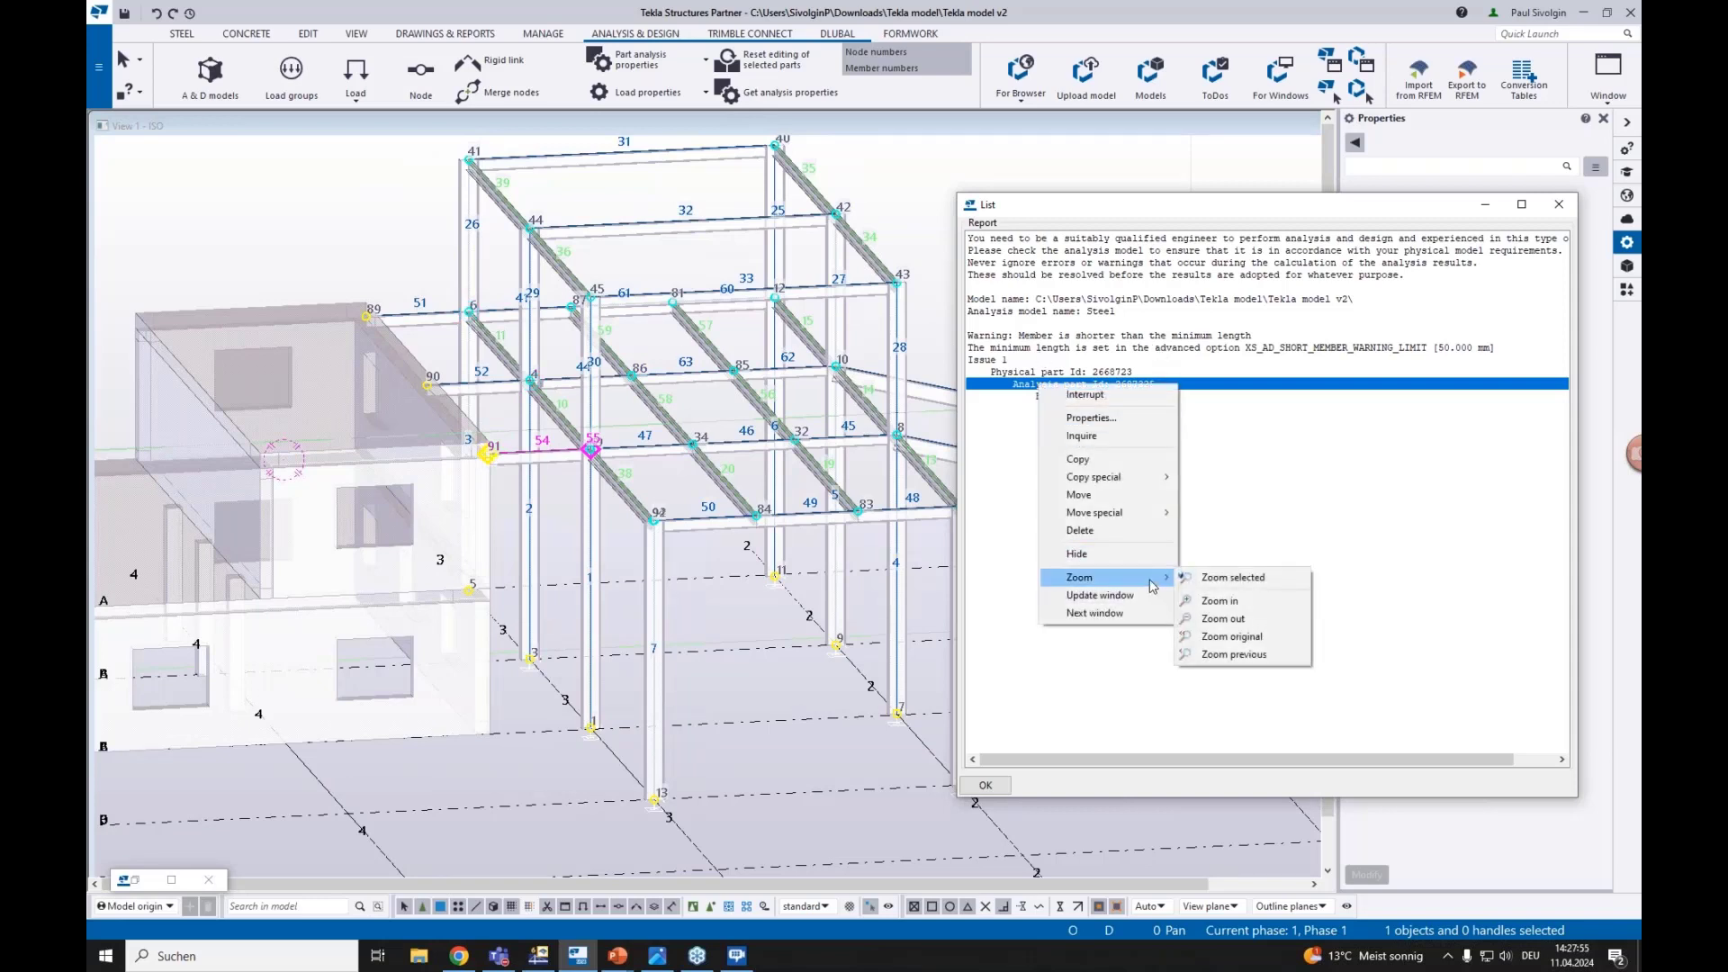
click(1213, 580)
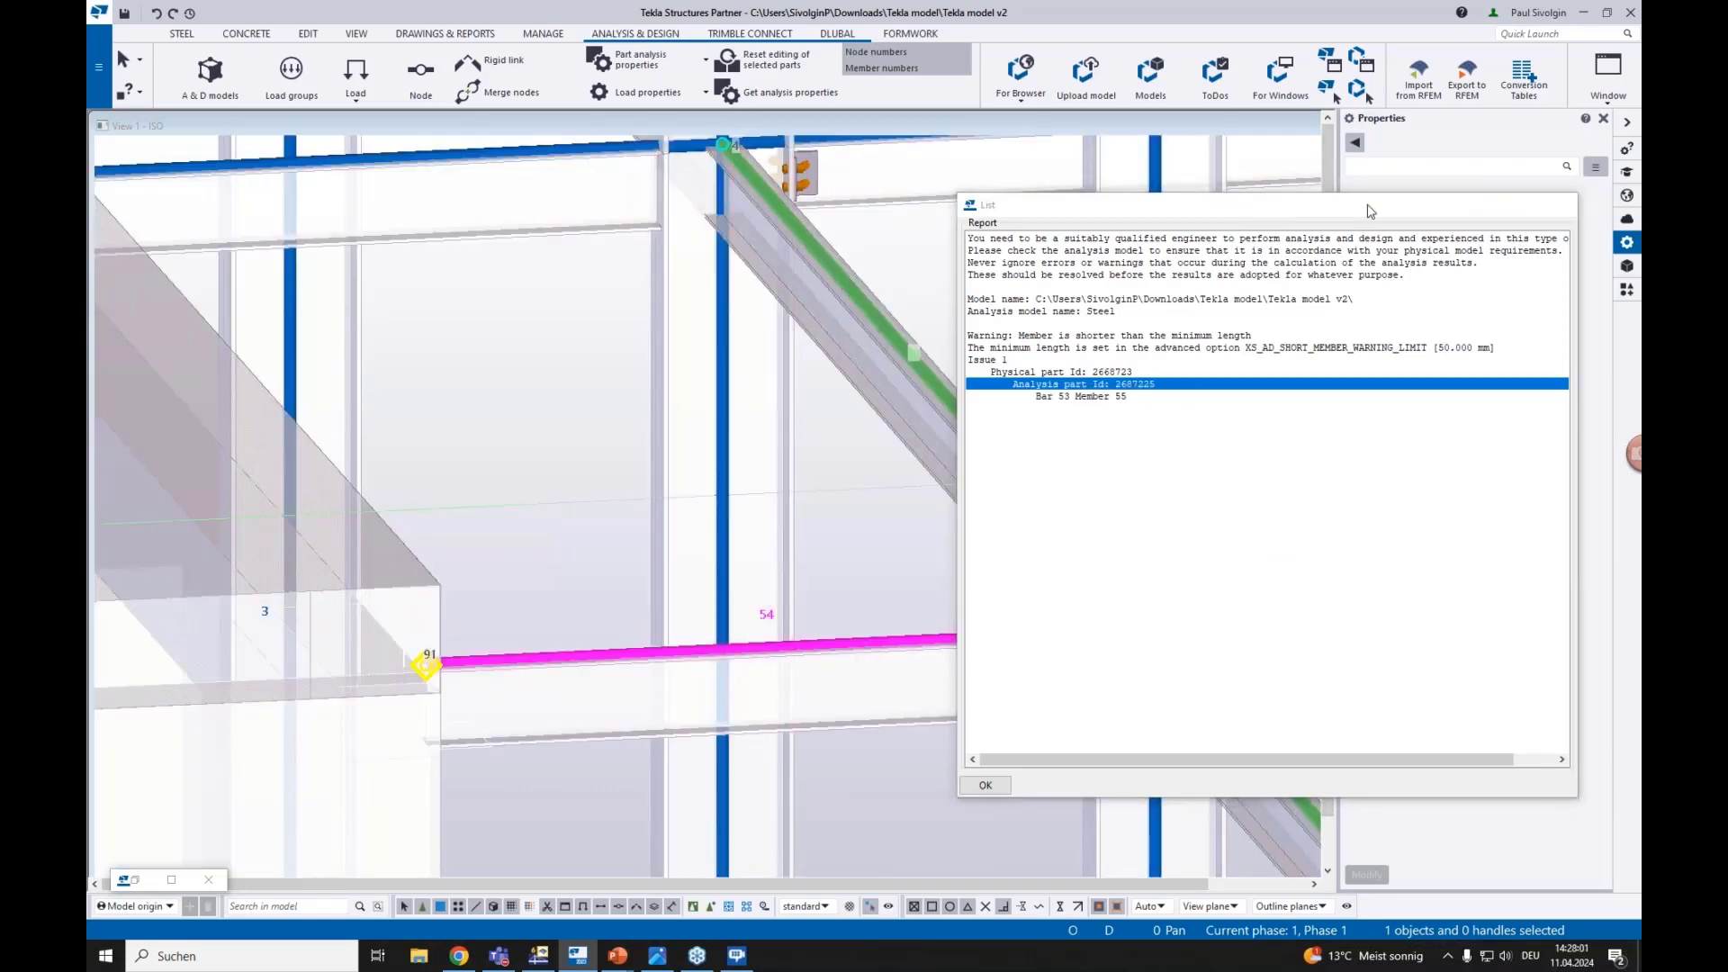
Close the warning report and inspect the closely spaced nodes where short member 55 meets the column
key(Escape)
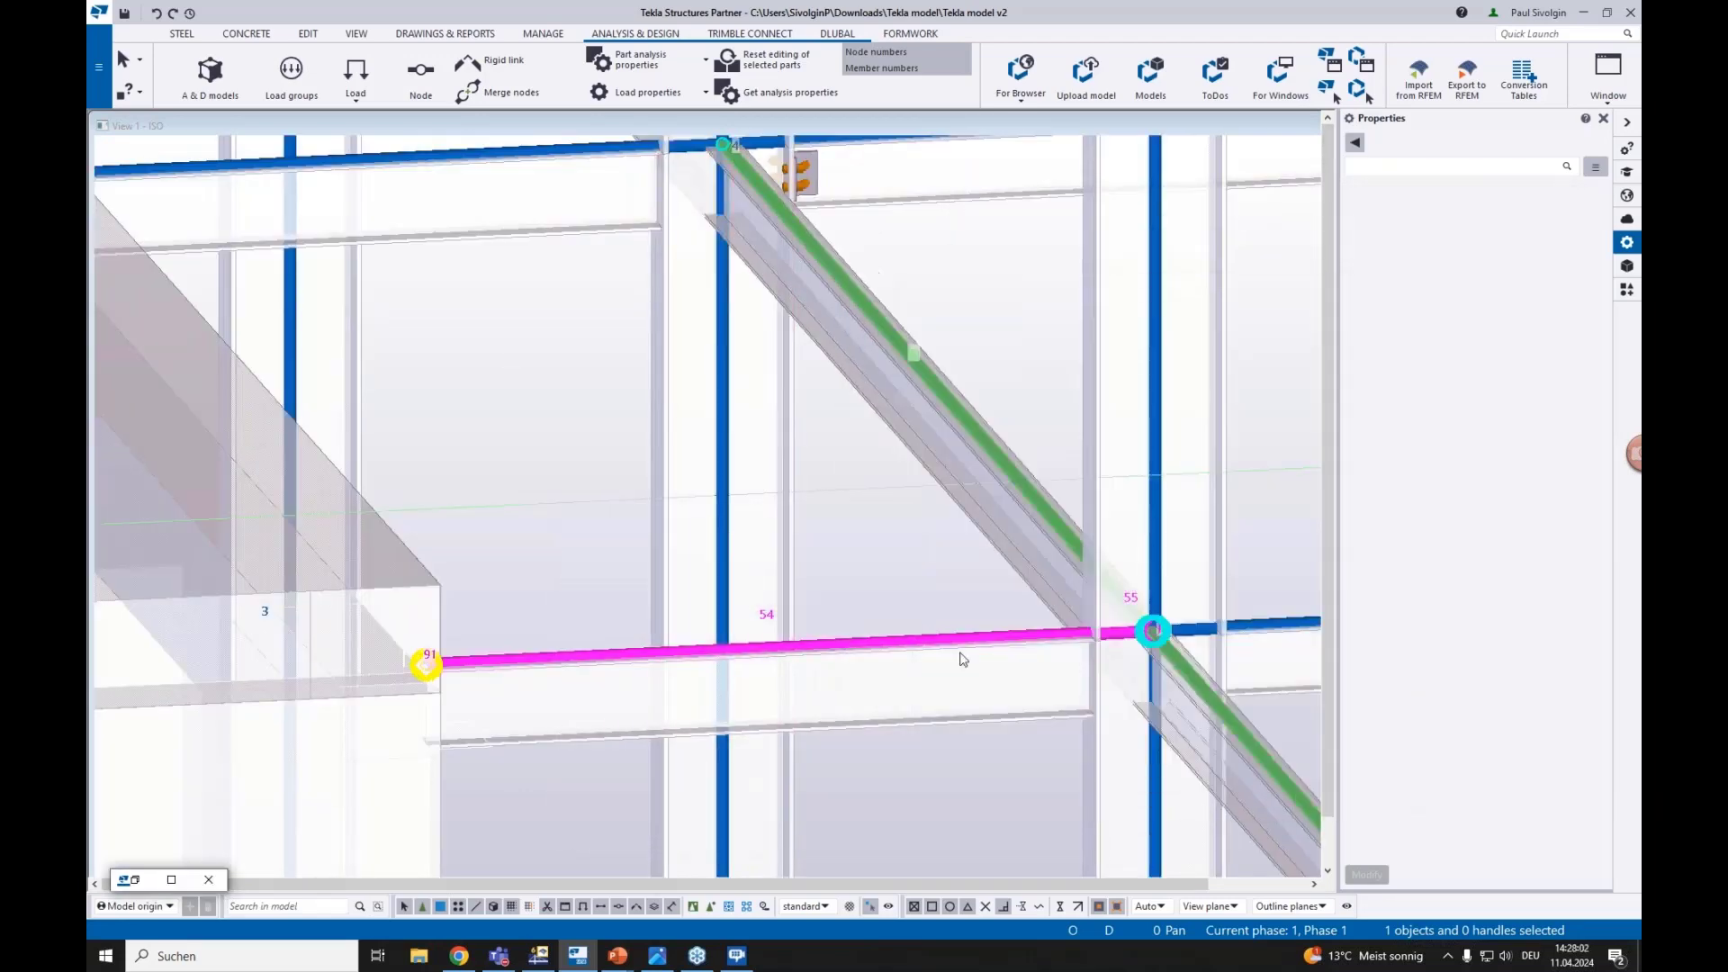
click(1036, 639)
scroll(1157, 630, up, 5)
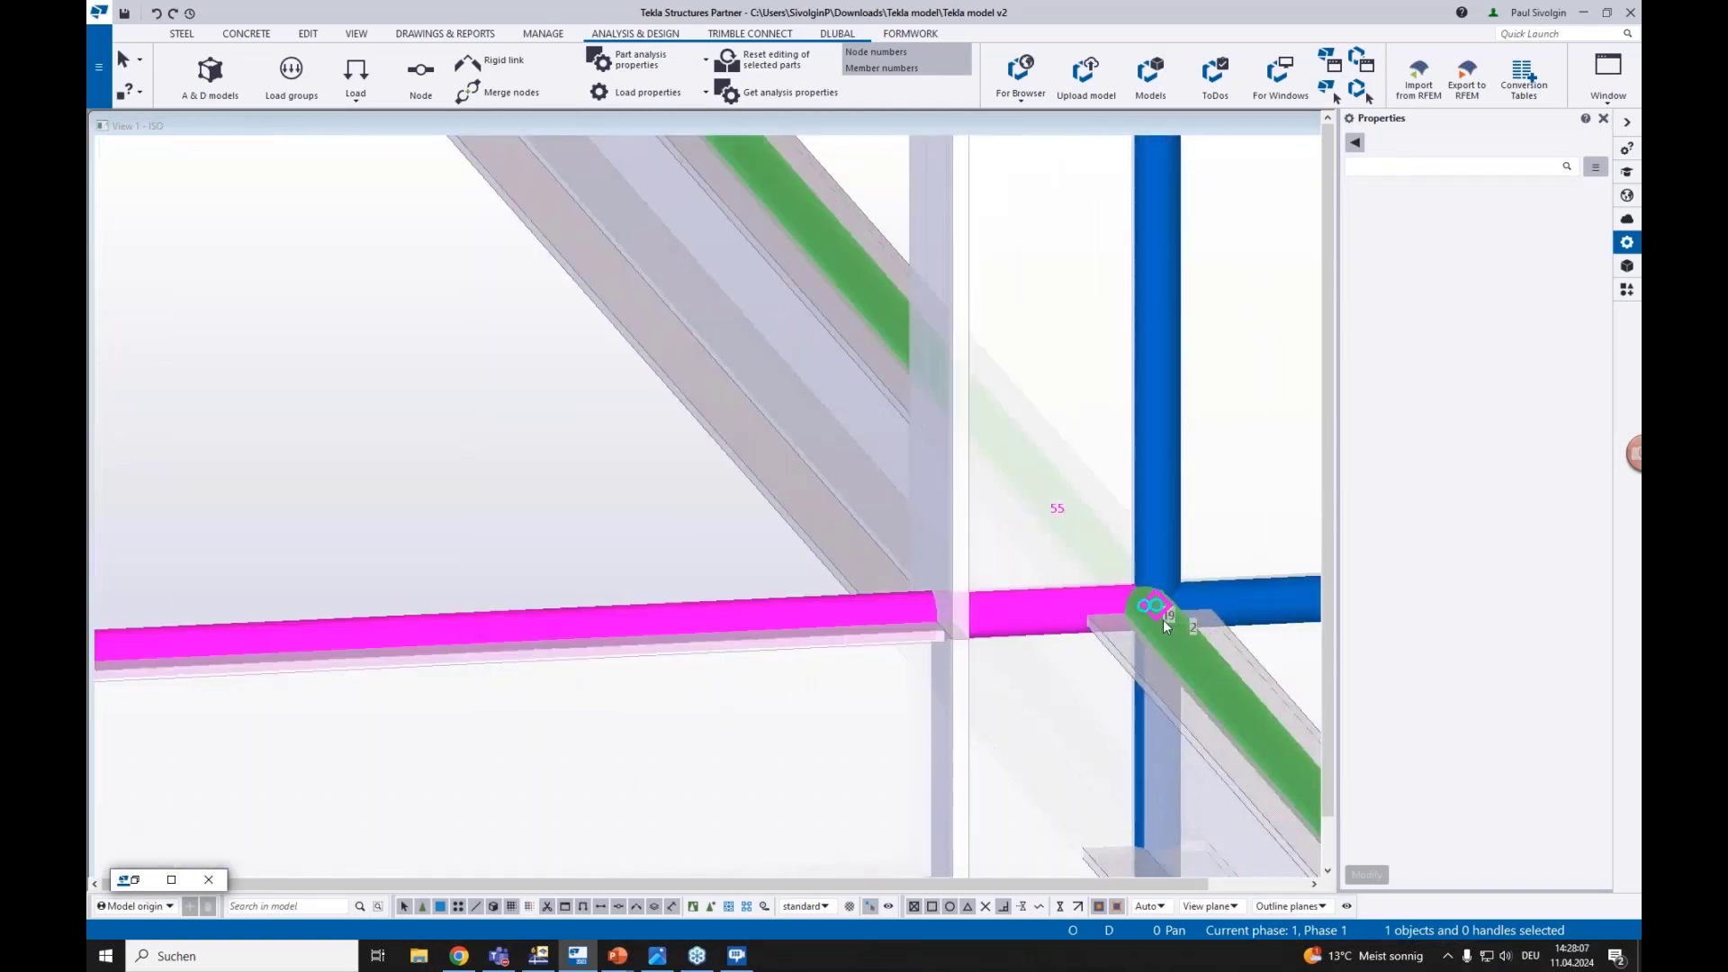
click(1162, 616)
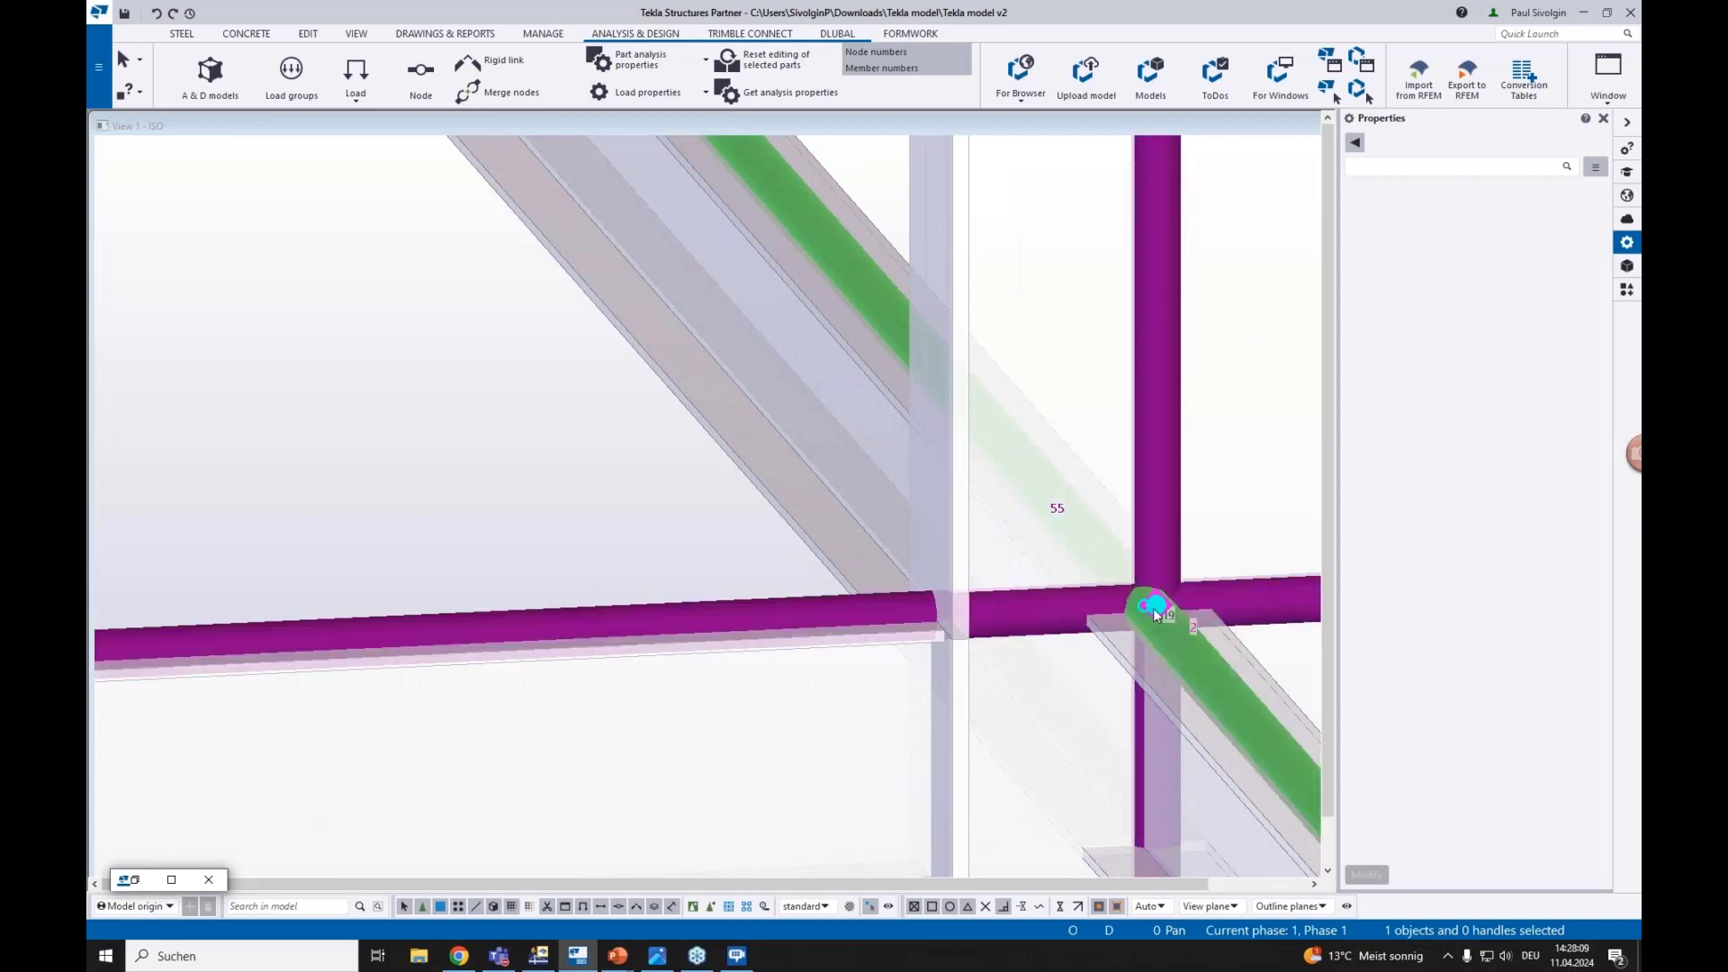
middle_drag(1157, 612, 859, 516)
scroll(859, 518, up, 2)
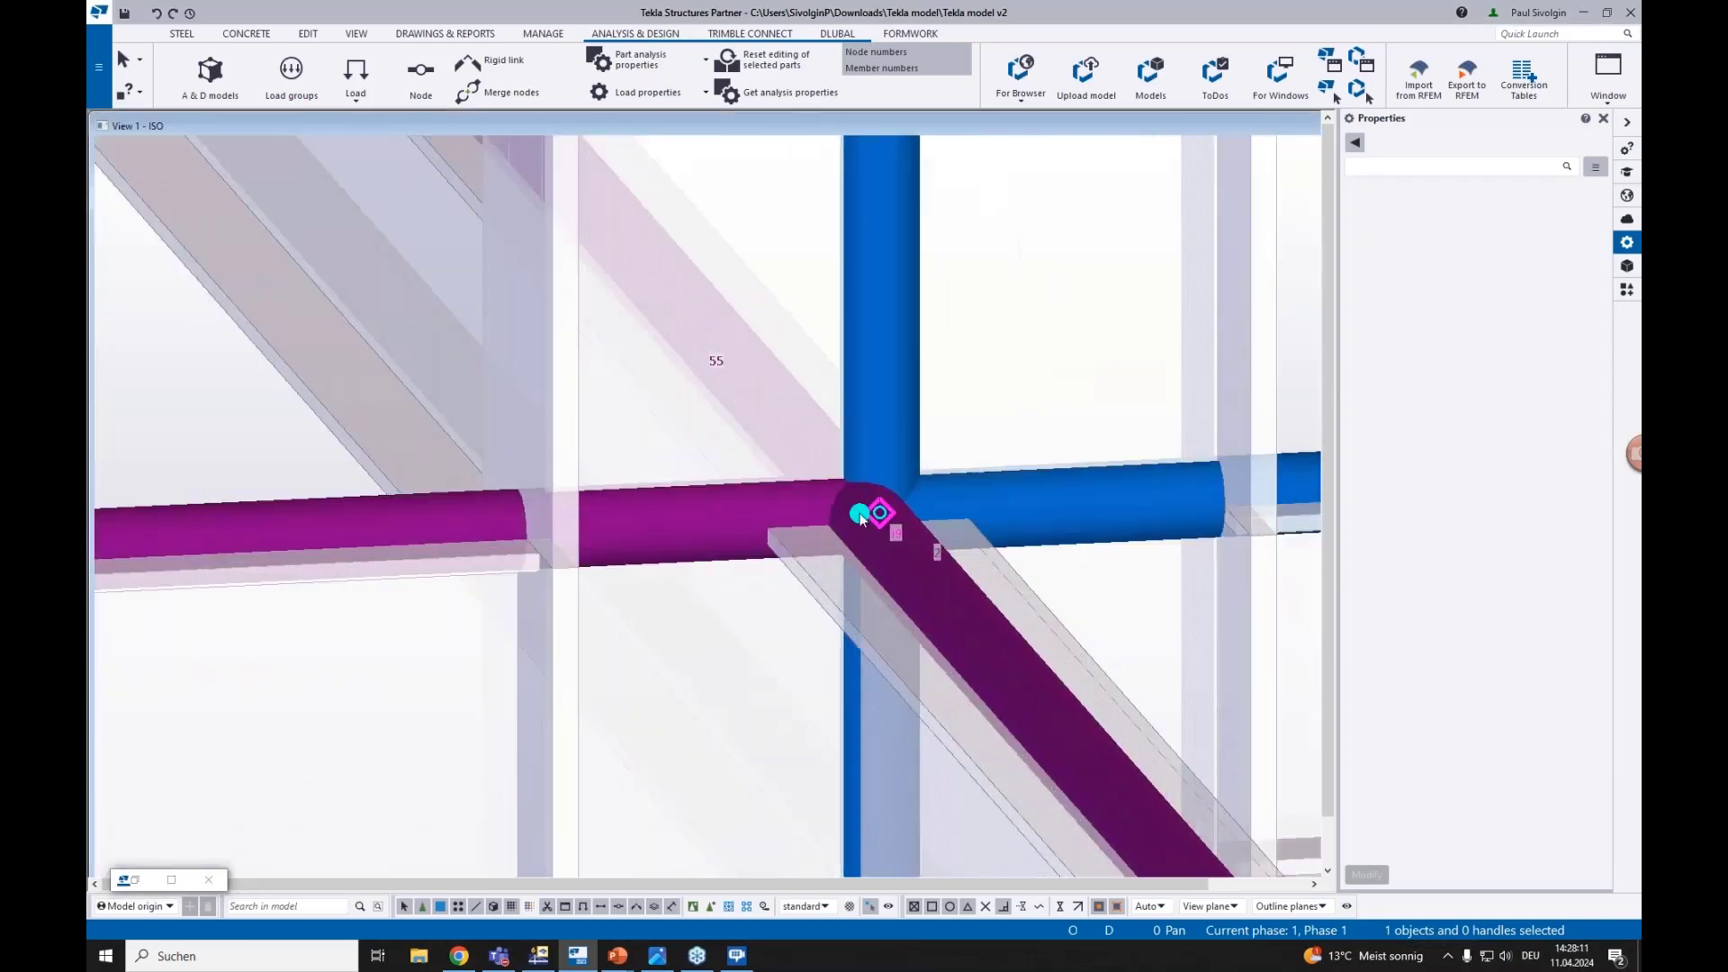
scroll(860, 518, up, 2)
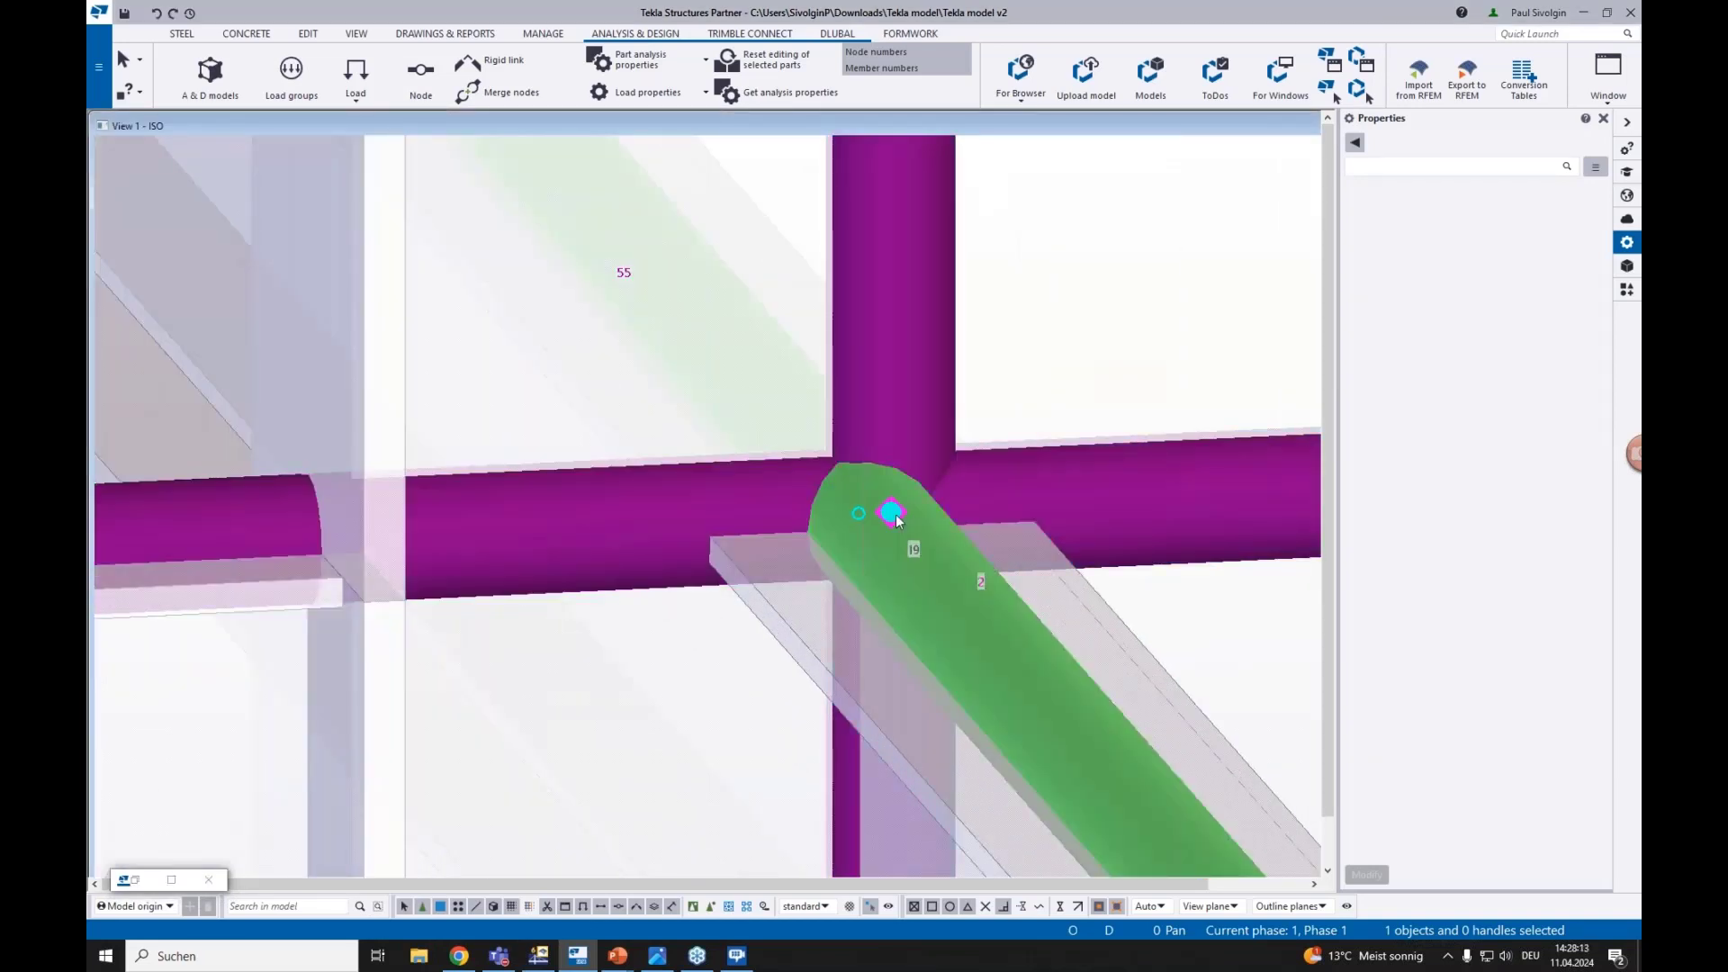
Select the horizontal beams and column segments meeting at the intermediate joint to examine which node they share
scroll(894, 518, down, 1)
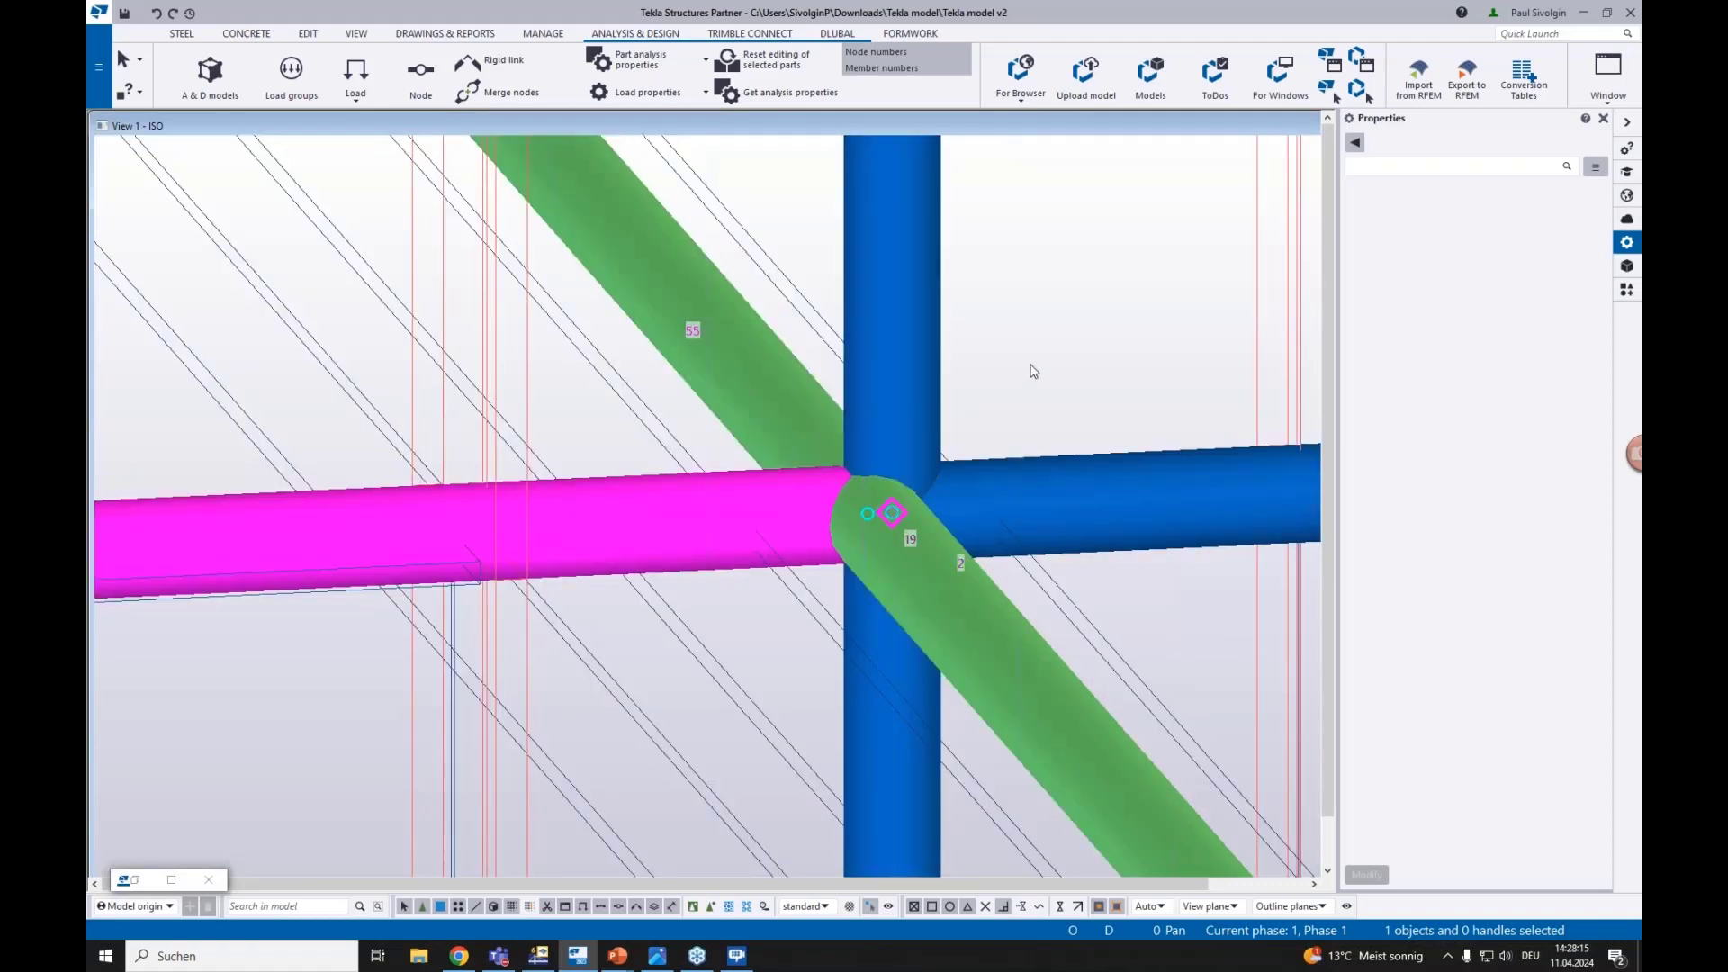
ctrl+click(908, 441)
ctrl+click(740, 526)
ctrl+click(986, 511)
ctrl+click(883, 657)
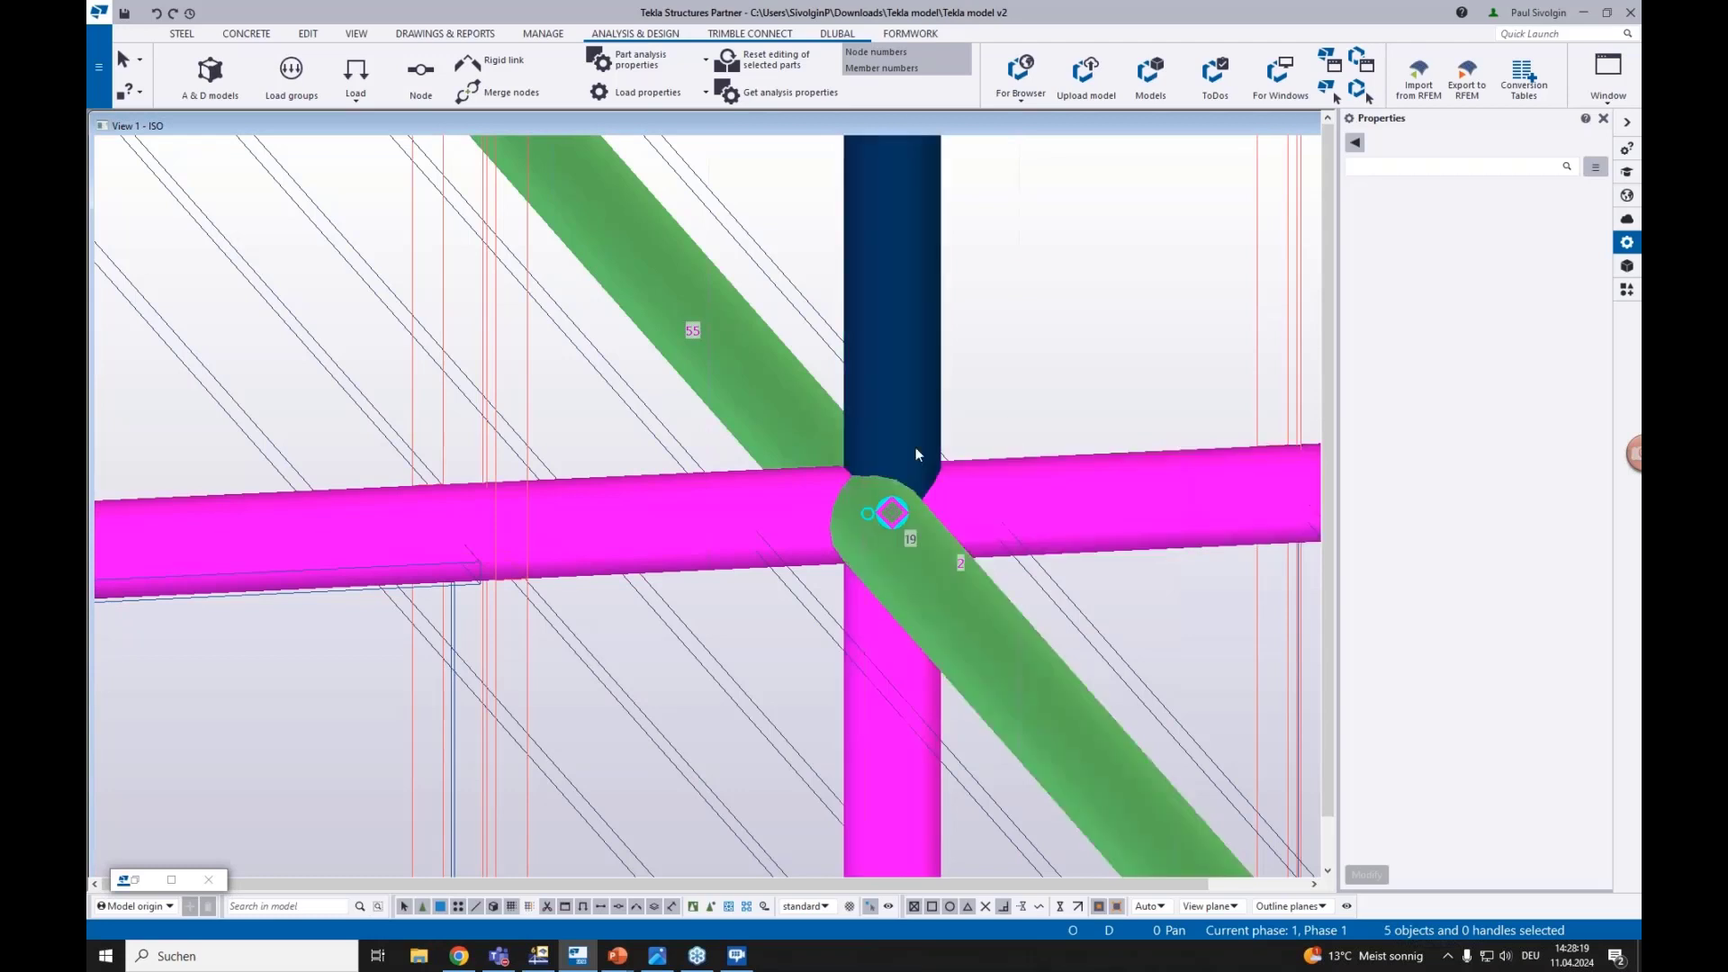
Select the adjacent node with the sloped beams, and compare its connections with those of the column node
click(864, 518)
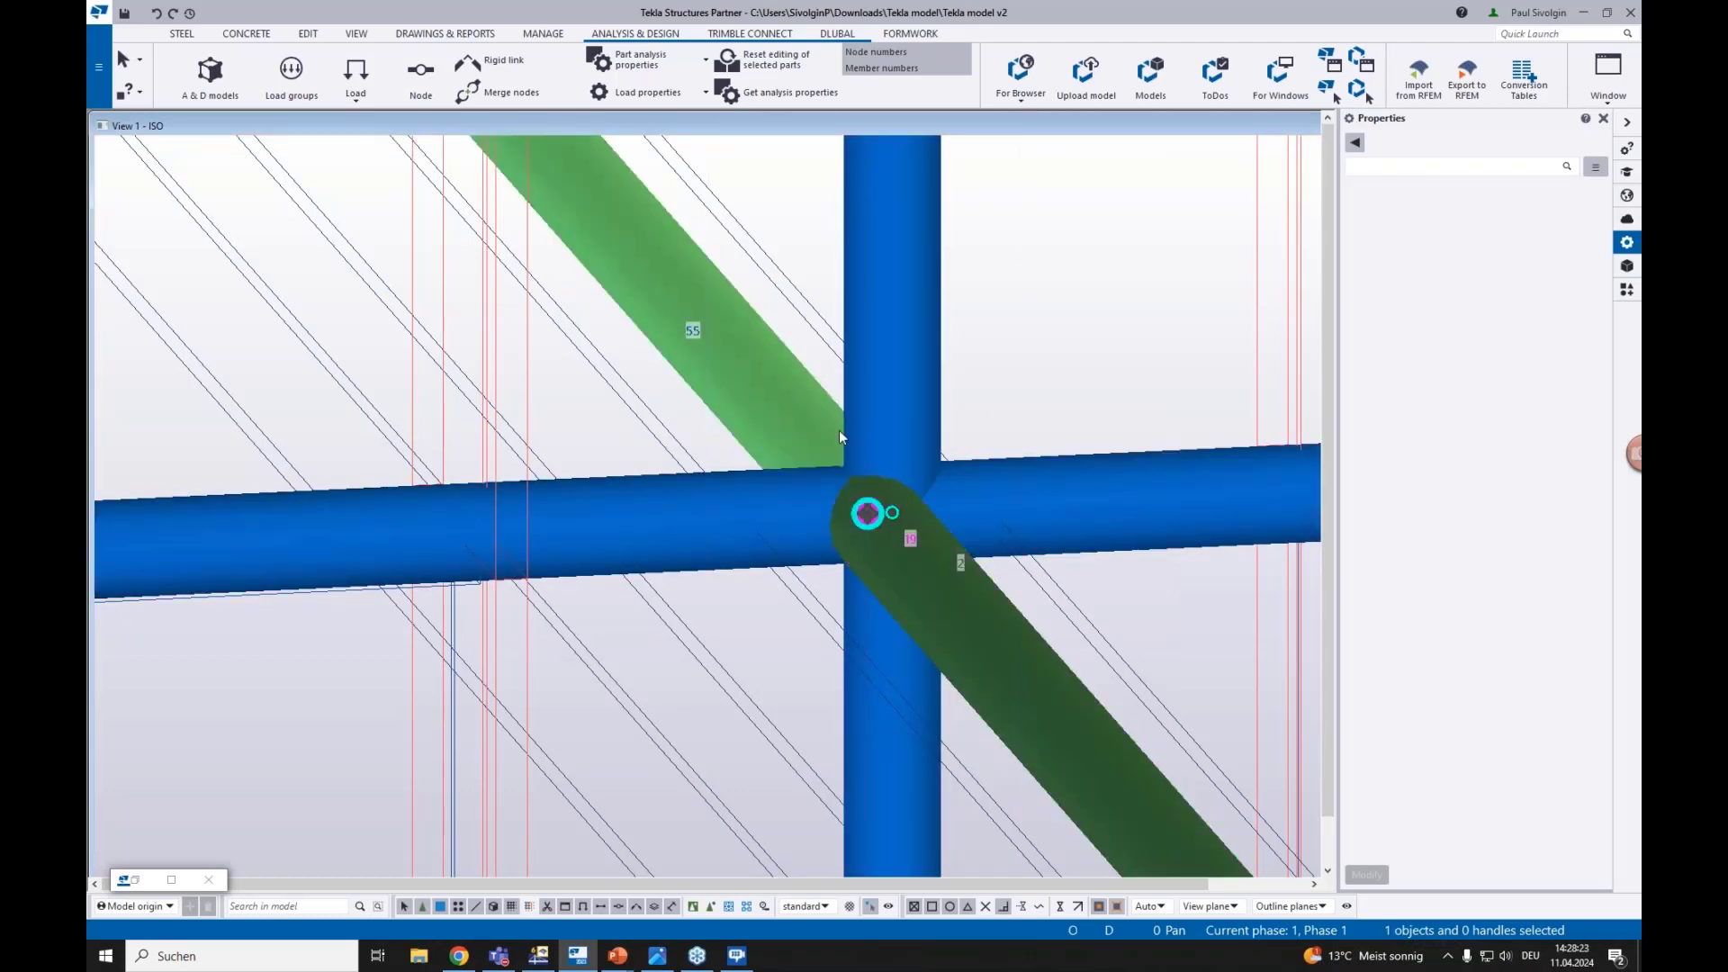
ctrl+click(839, 431)
ctrl+click(773, 495)
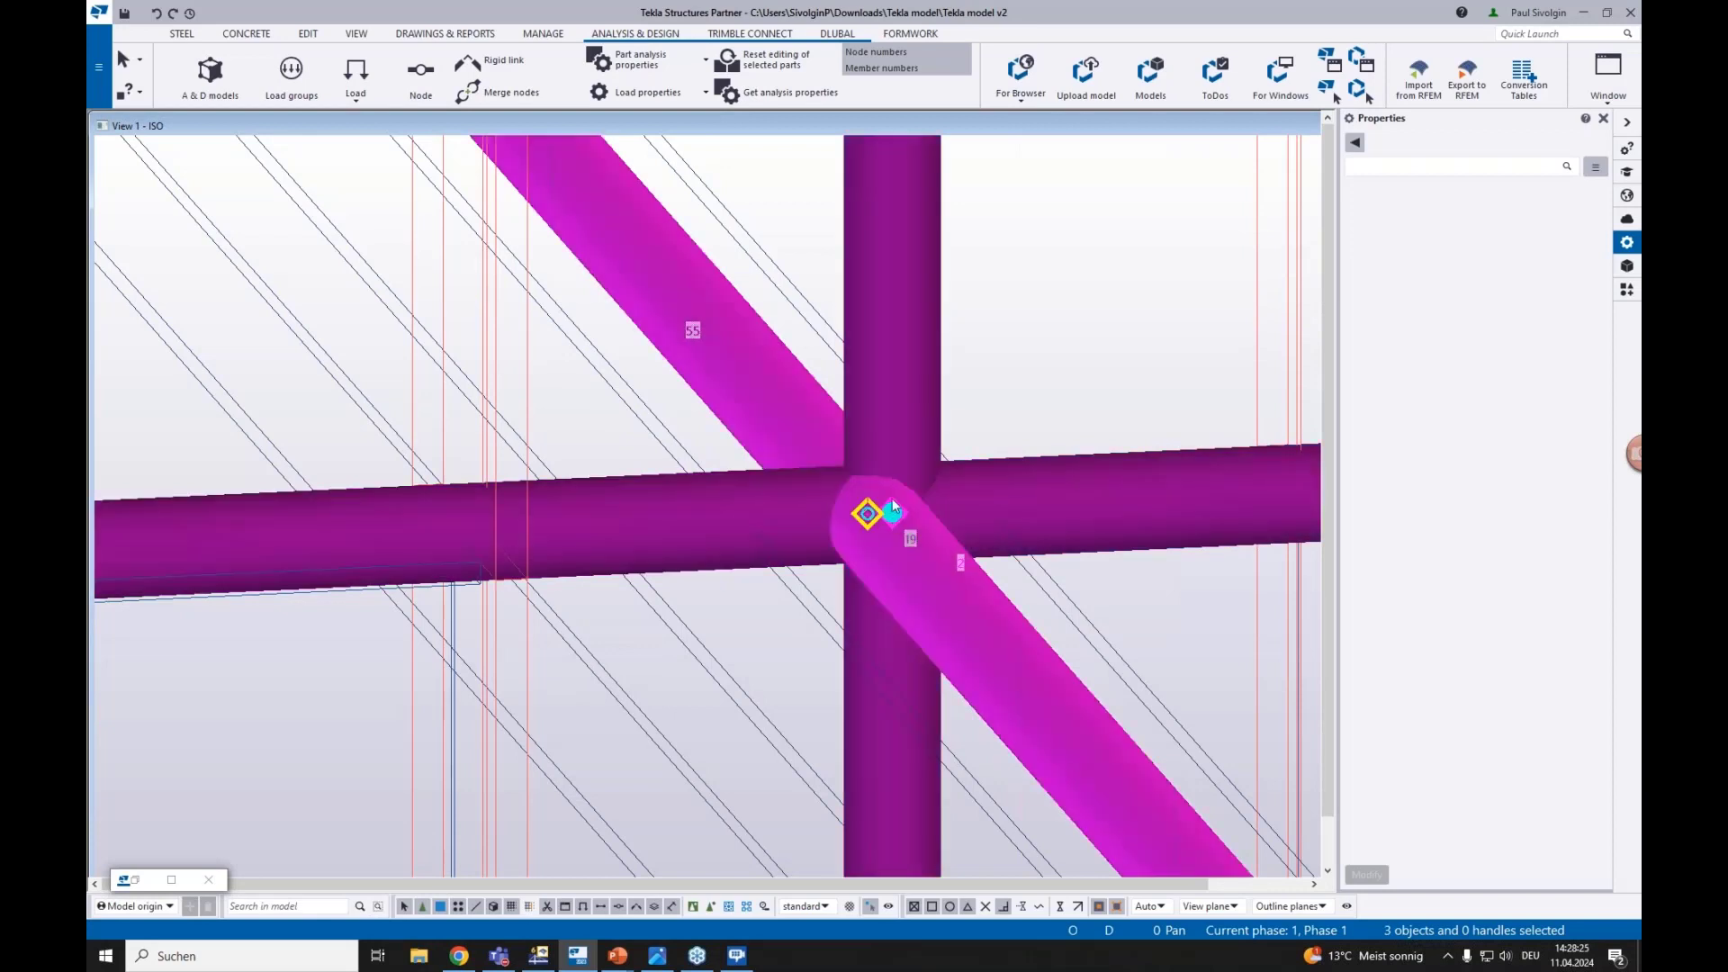
click(892, 509)
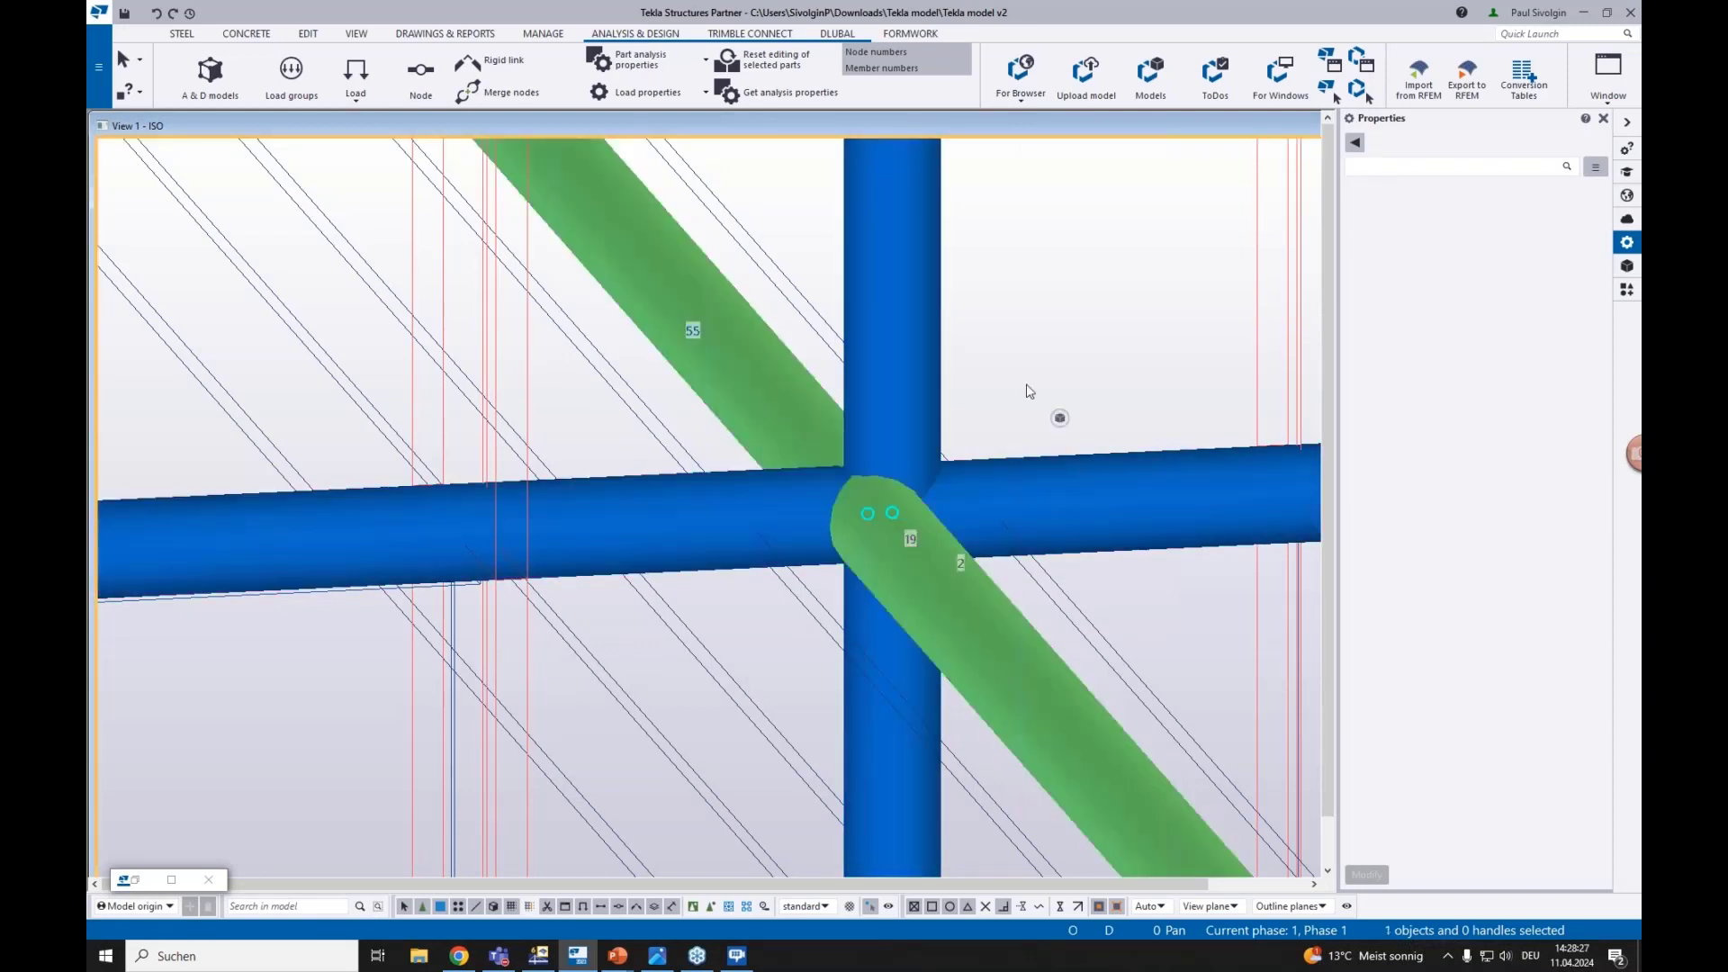
scroll(1029, 391, down, 5)
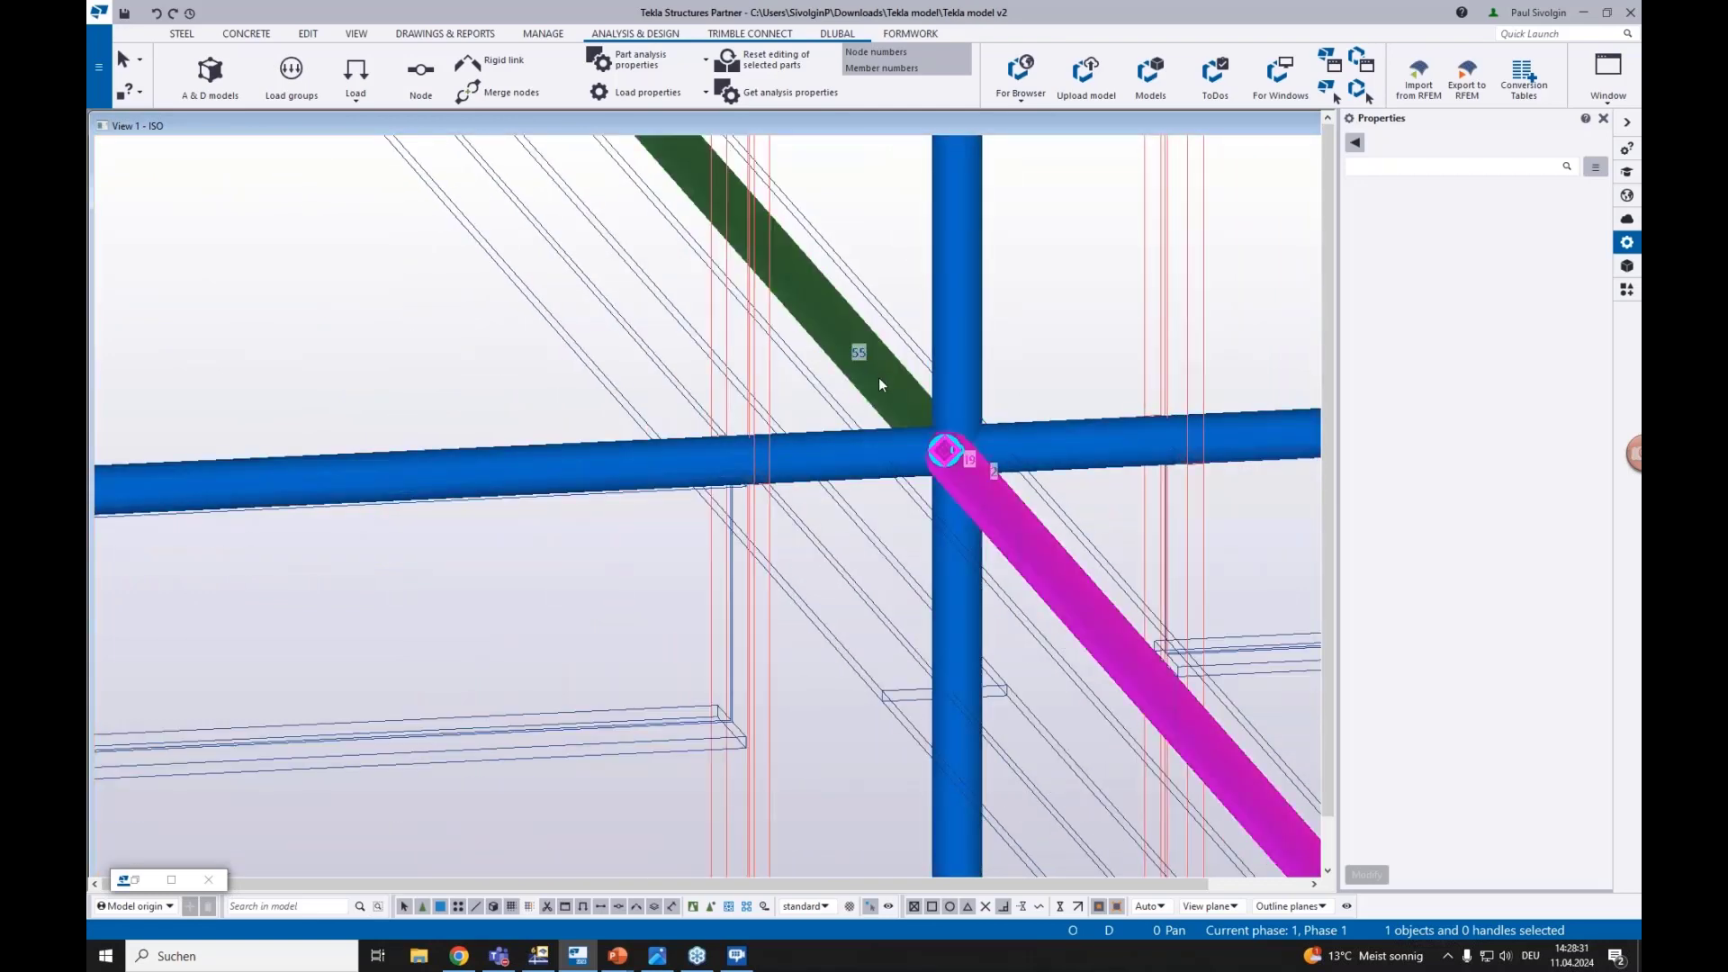
Select the two sloped beams and the edge column to inspect their offset at the lower corner joint
ctrl+click(878, 376)
scroll(979, 492, down, 1)
scroll(979, 492, down, 4)
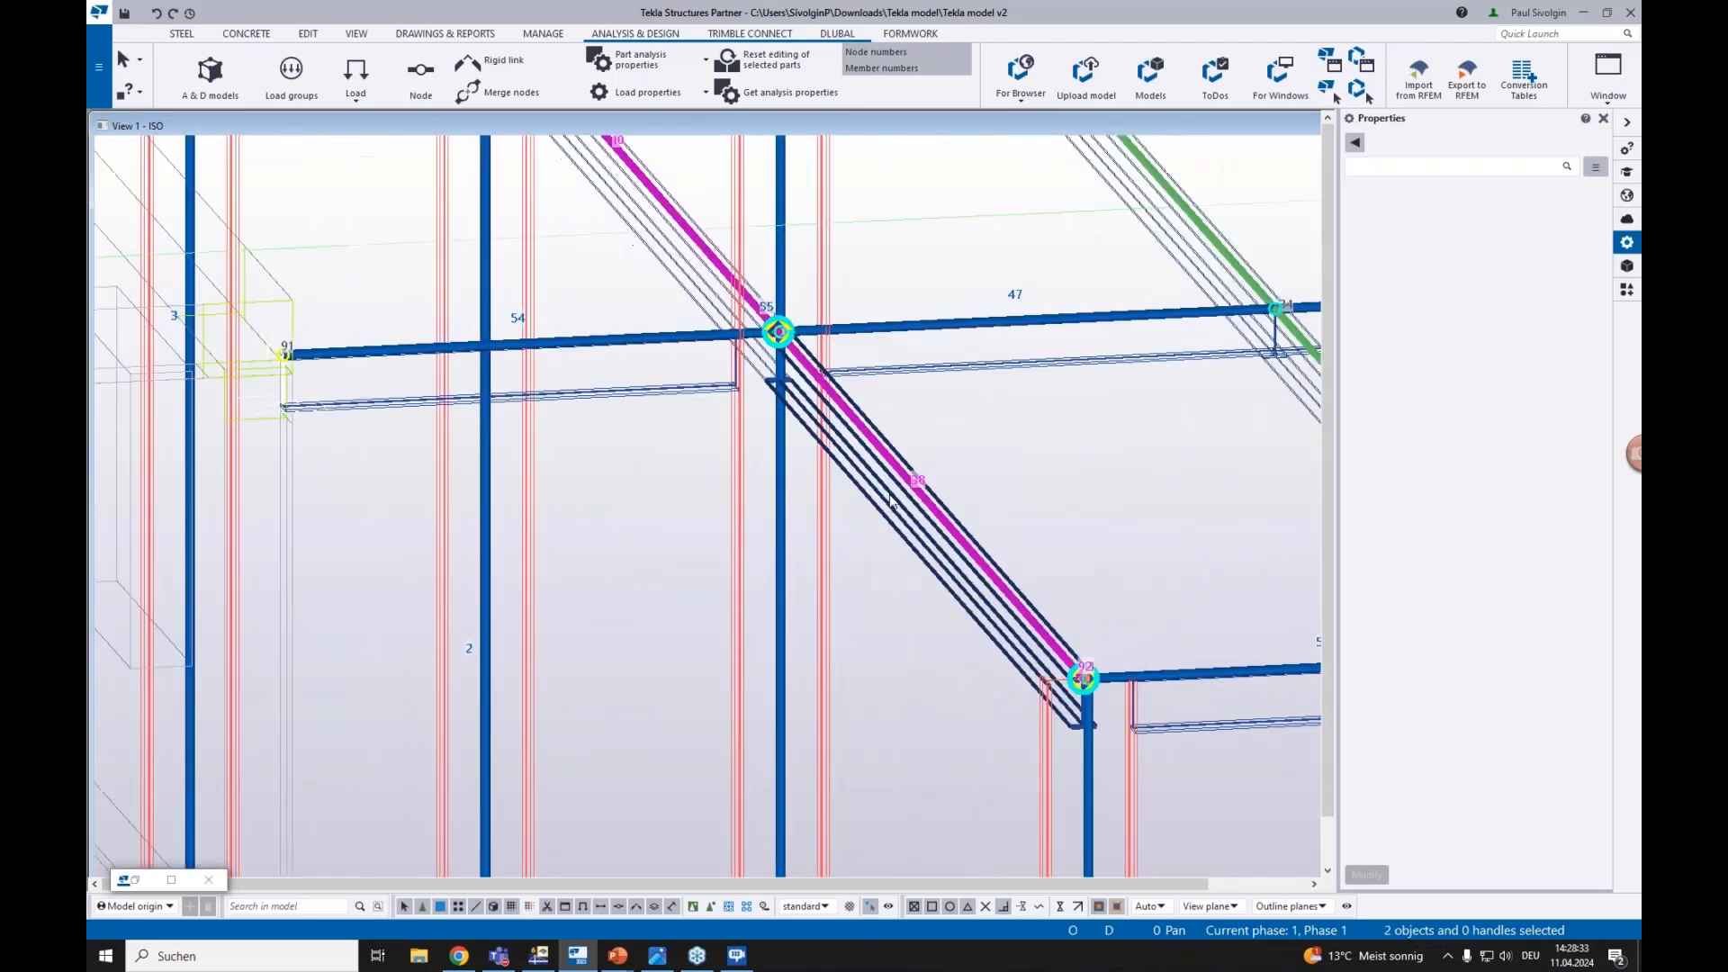
scroll(989, 569, up, 6)
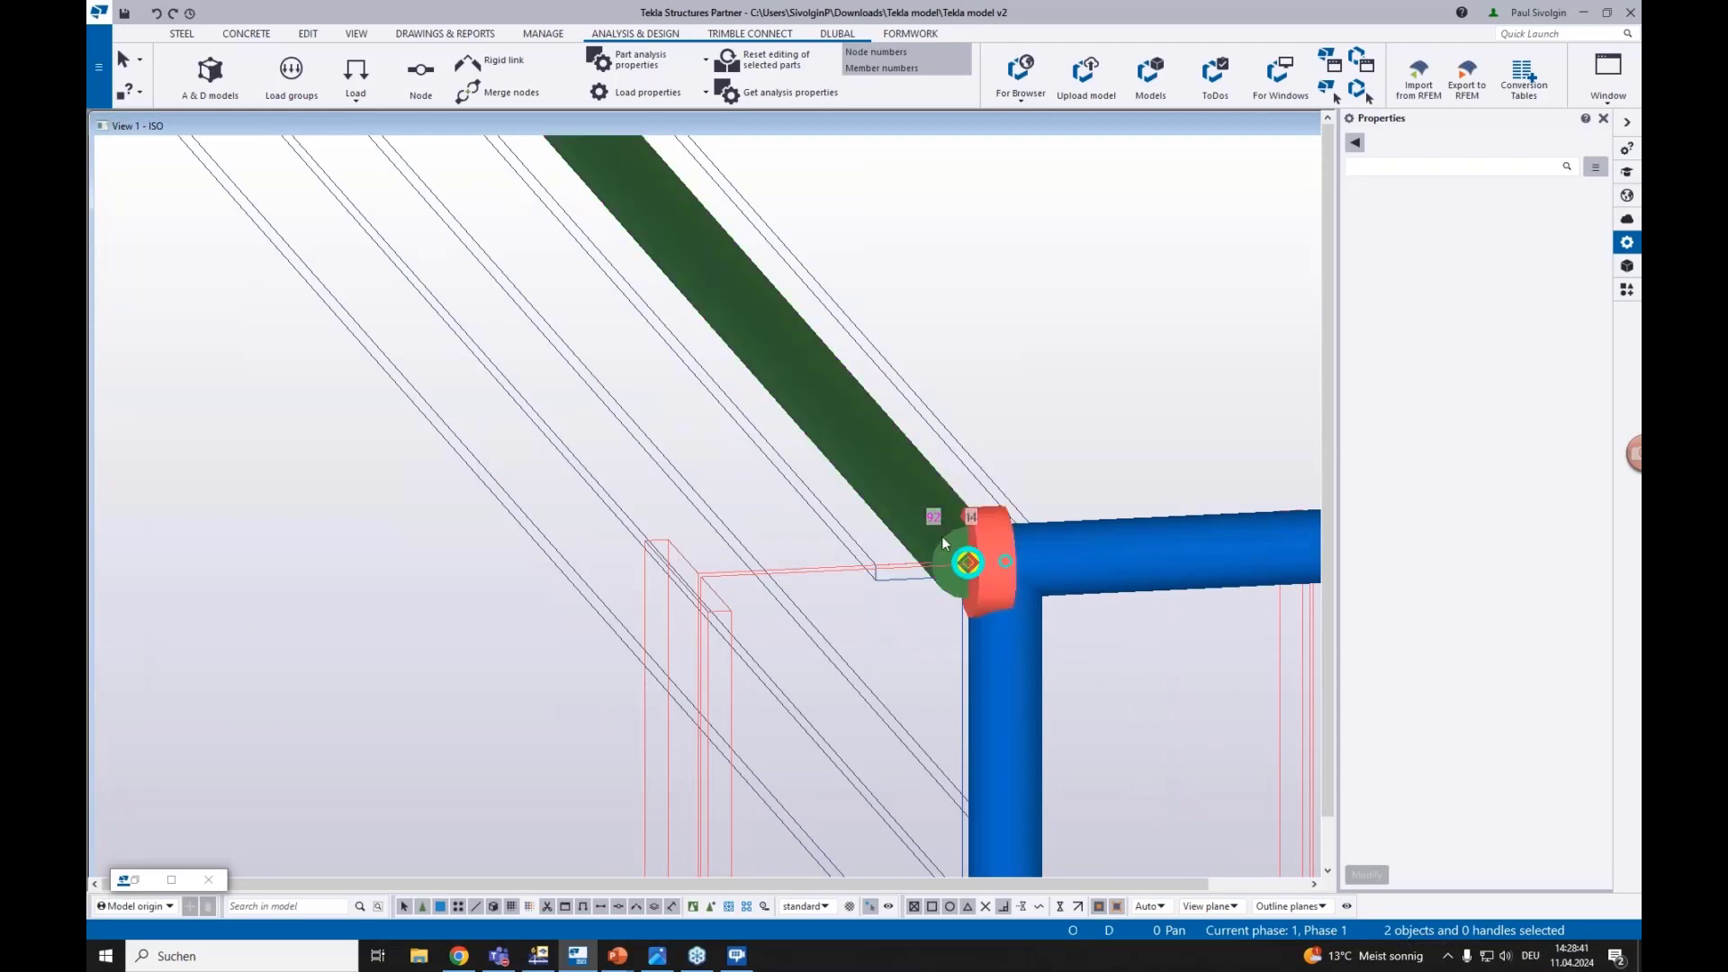
scroll(1000, 707, down, 3)
middle_drag(1007, 715, 1004, 643)
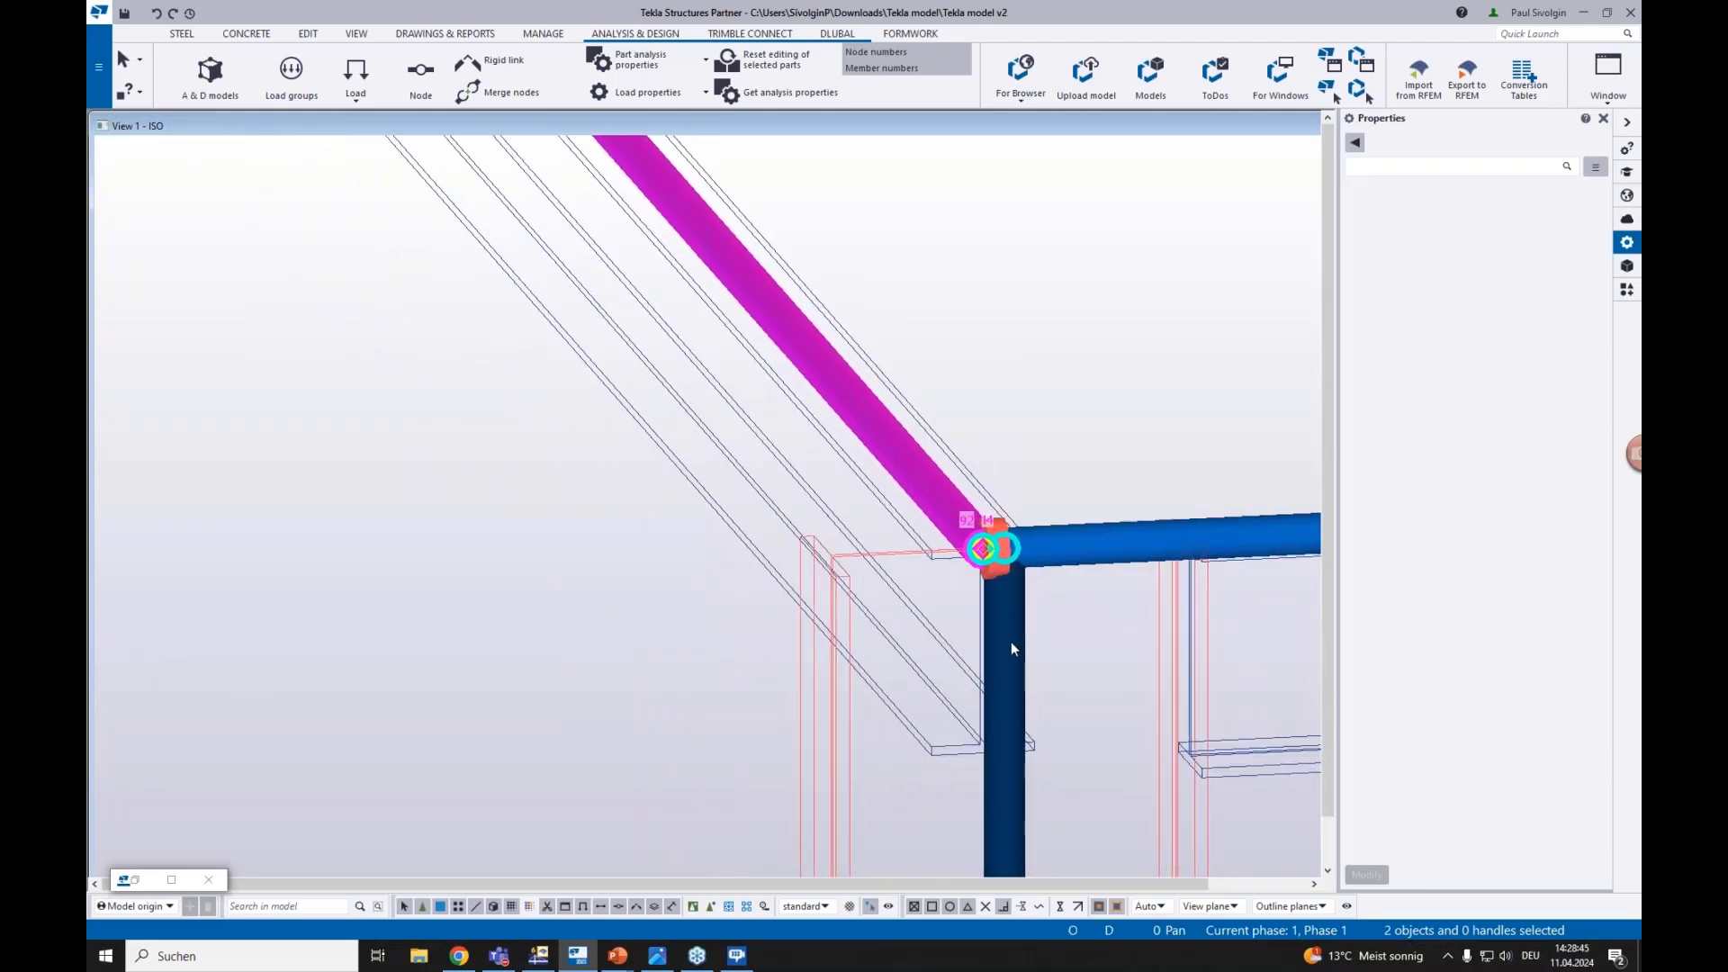
shift+click(1008, 660)
scroll(1013, 612, up, 3)
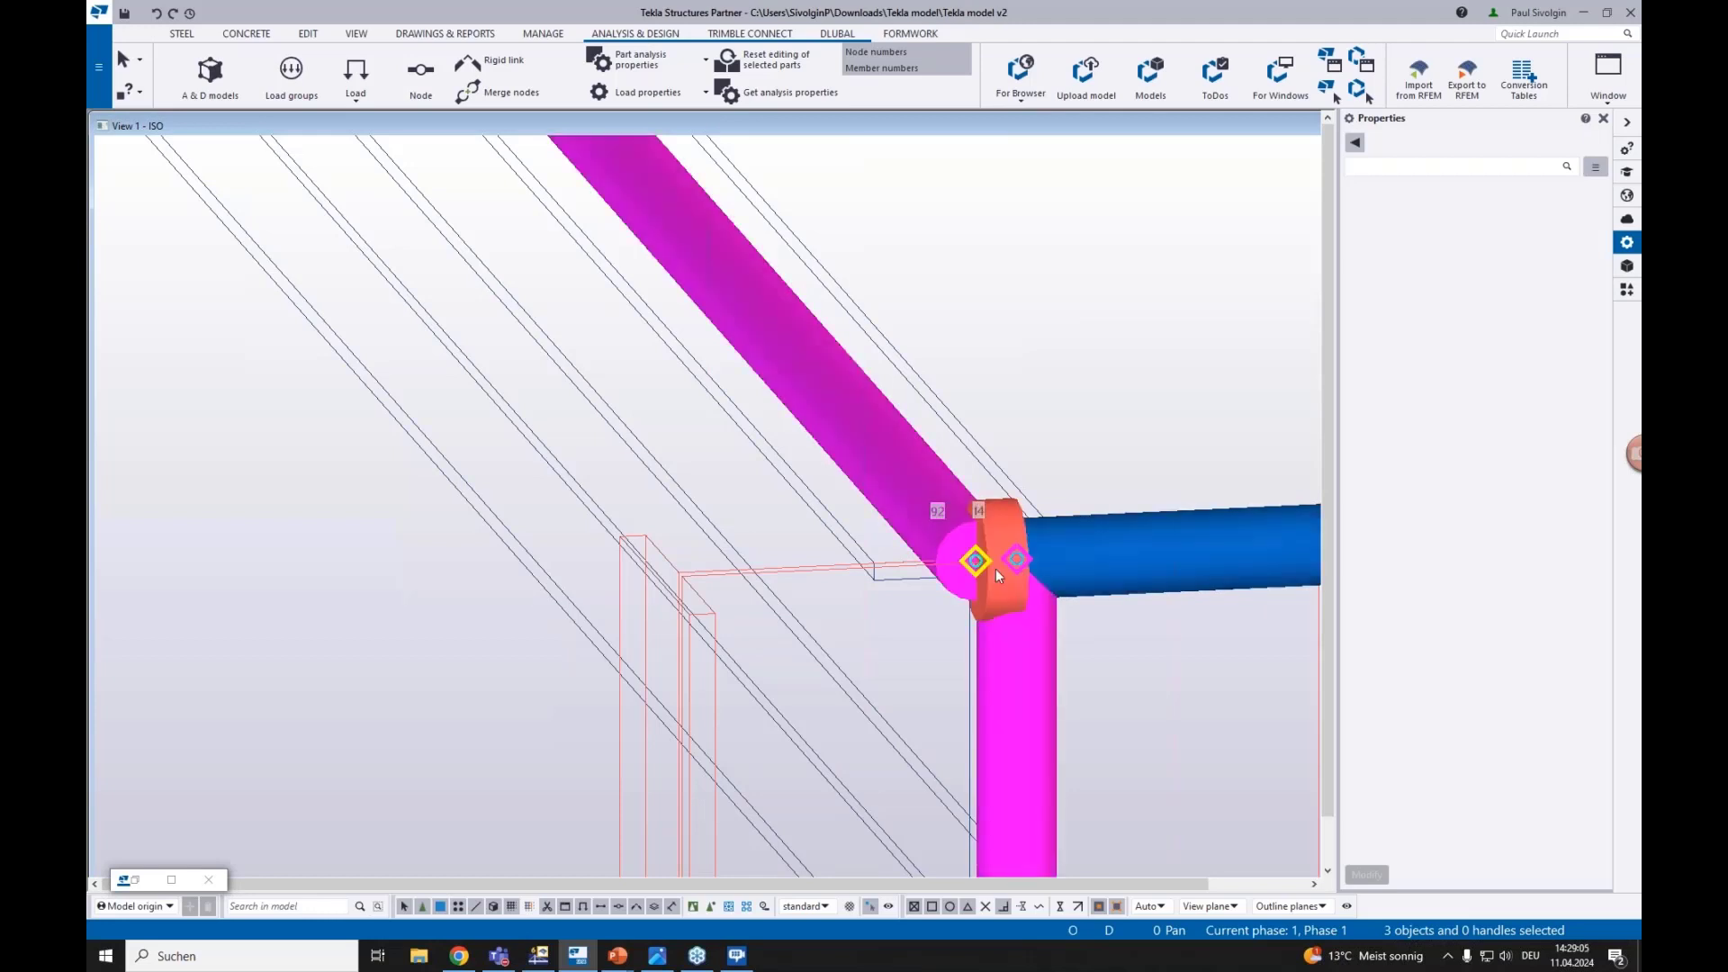
Examine the short member between nodes 92 and 14, where the sloped beam meets the edge column
scroll(995, 569, down, 5)
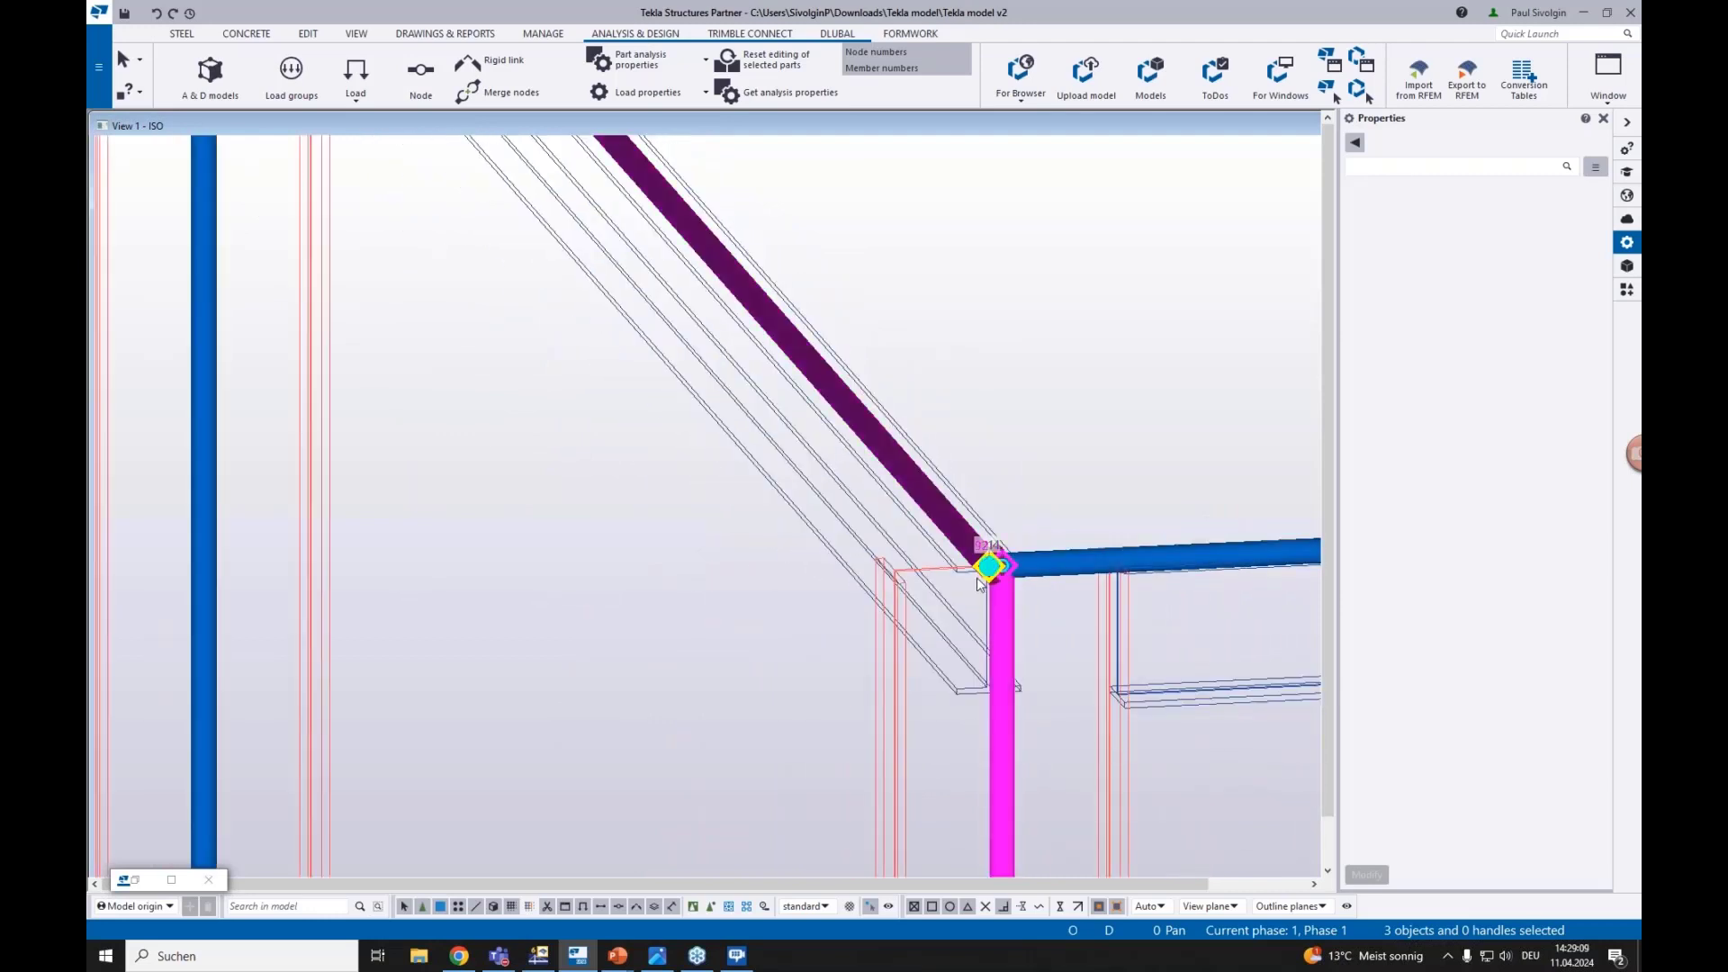
scroll(990, 576, up, 3)
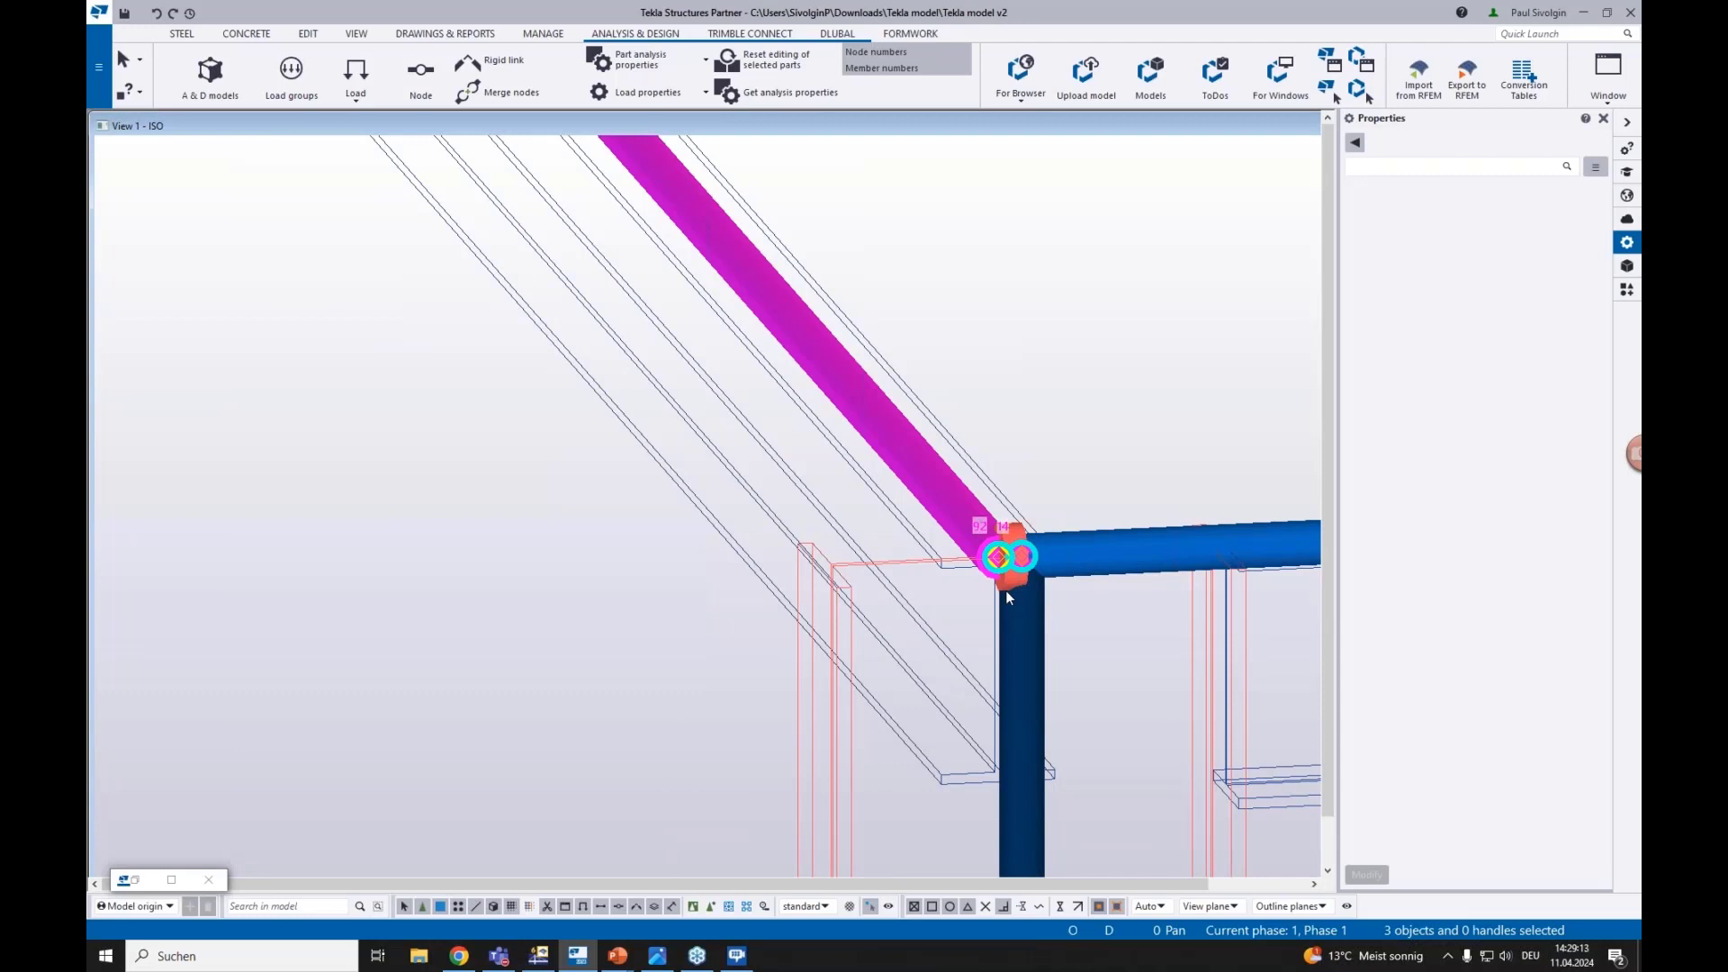
scroll(1008, 502, down, 1)
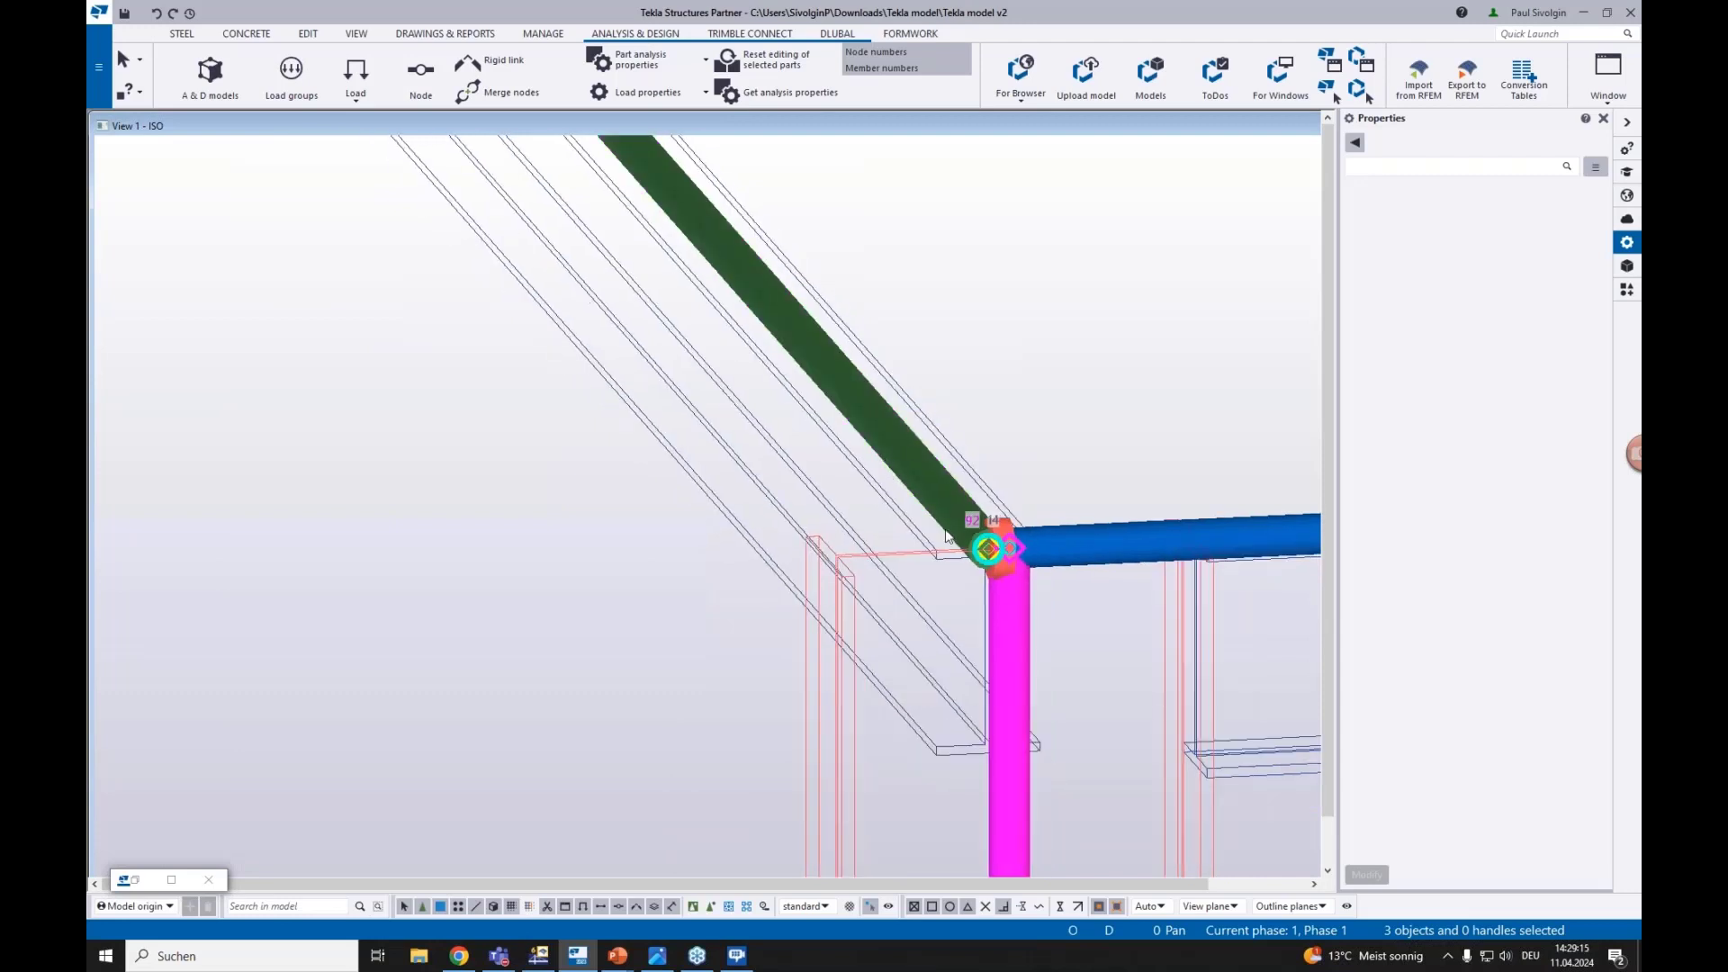
scroll(995, 553, up, 2)
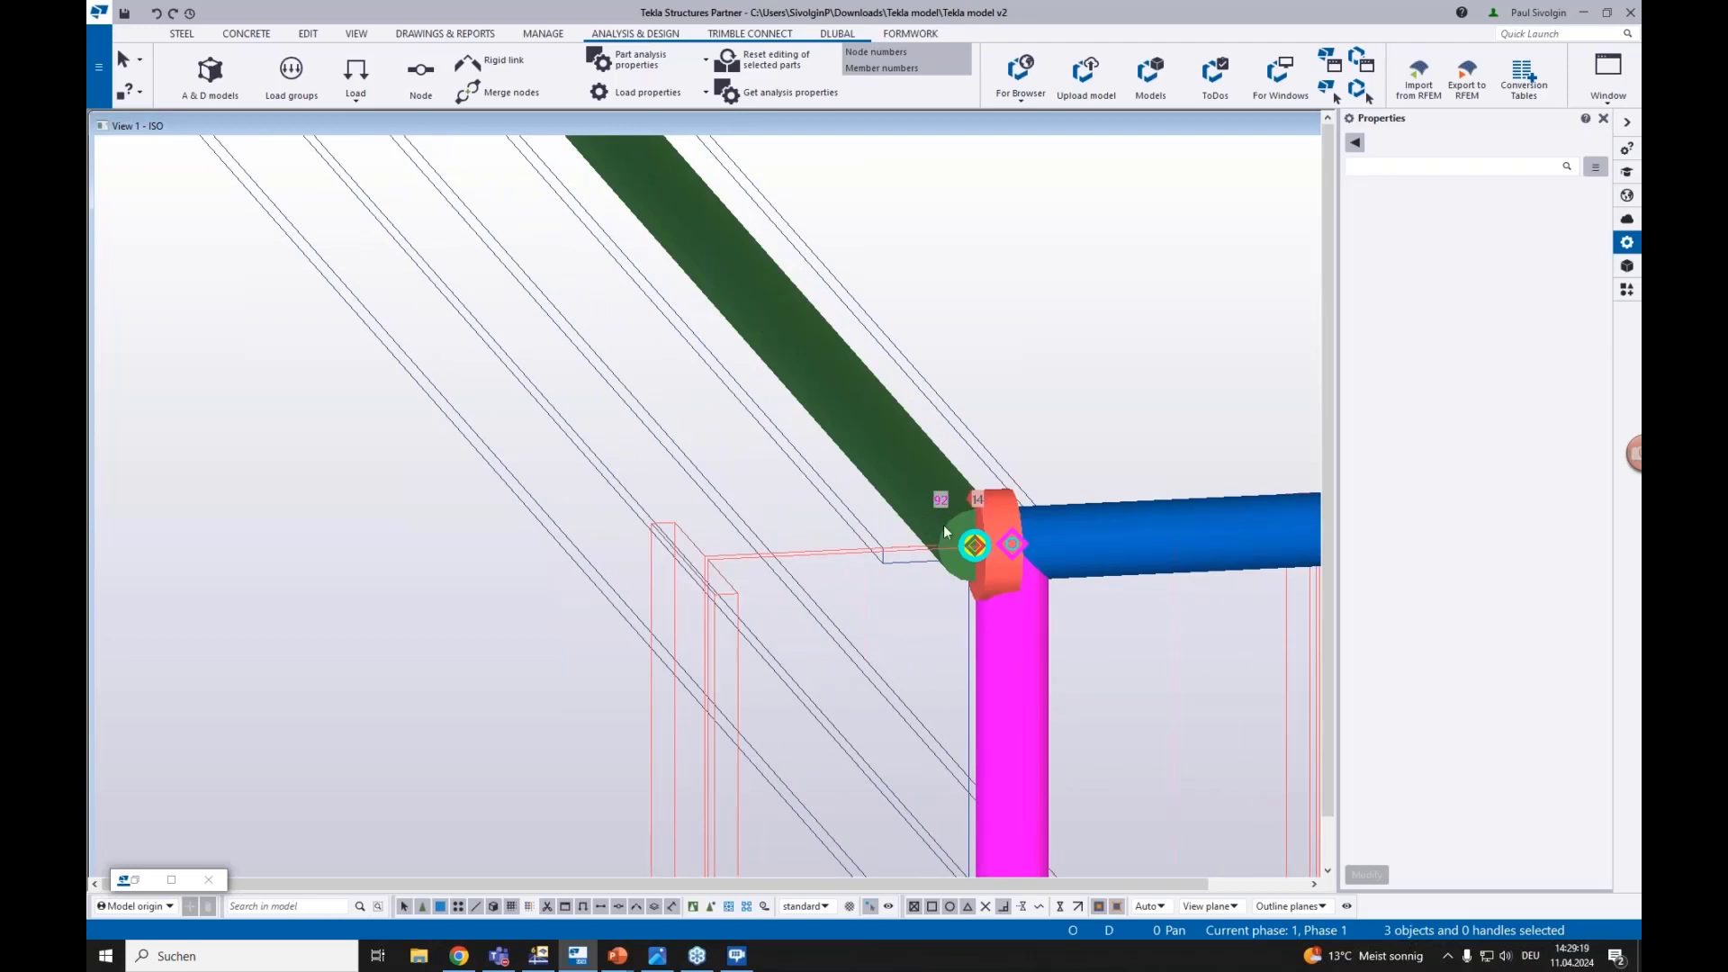
scroll(1016, 764, down, 3)
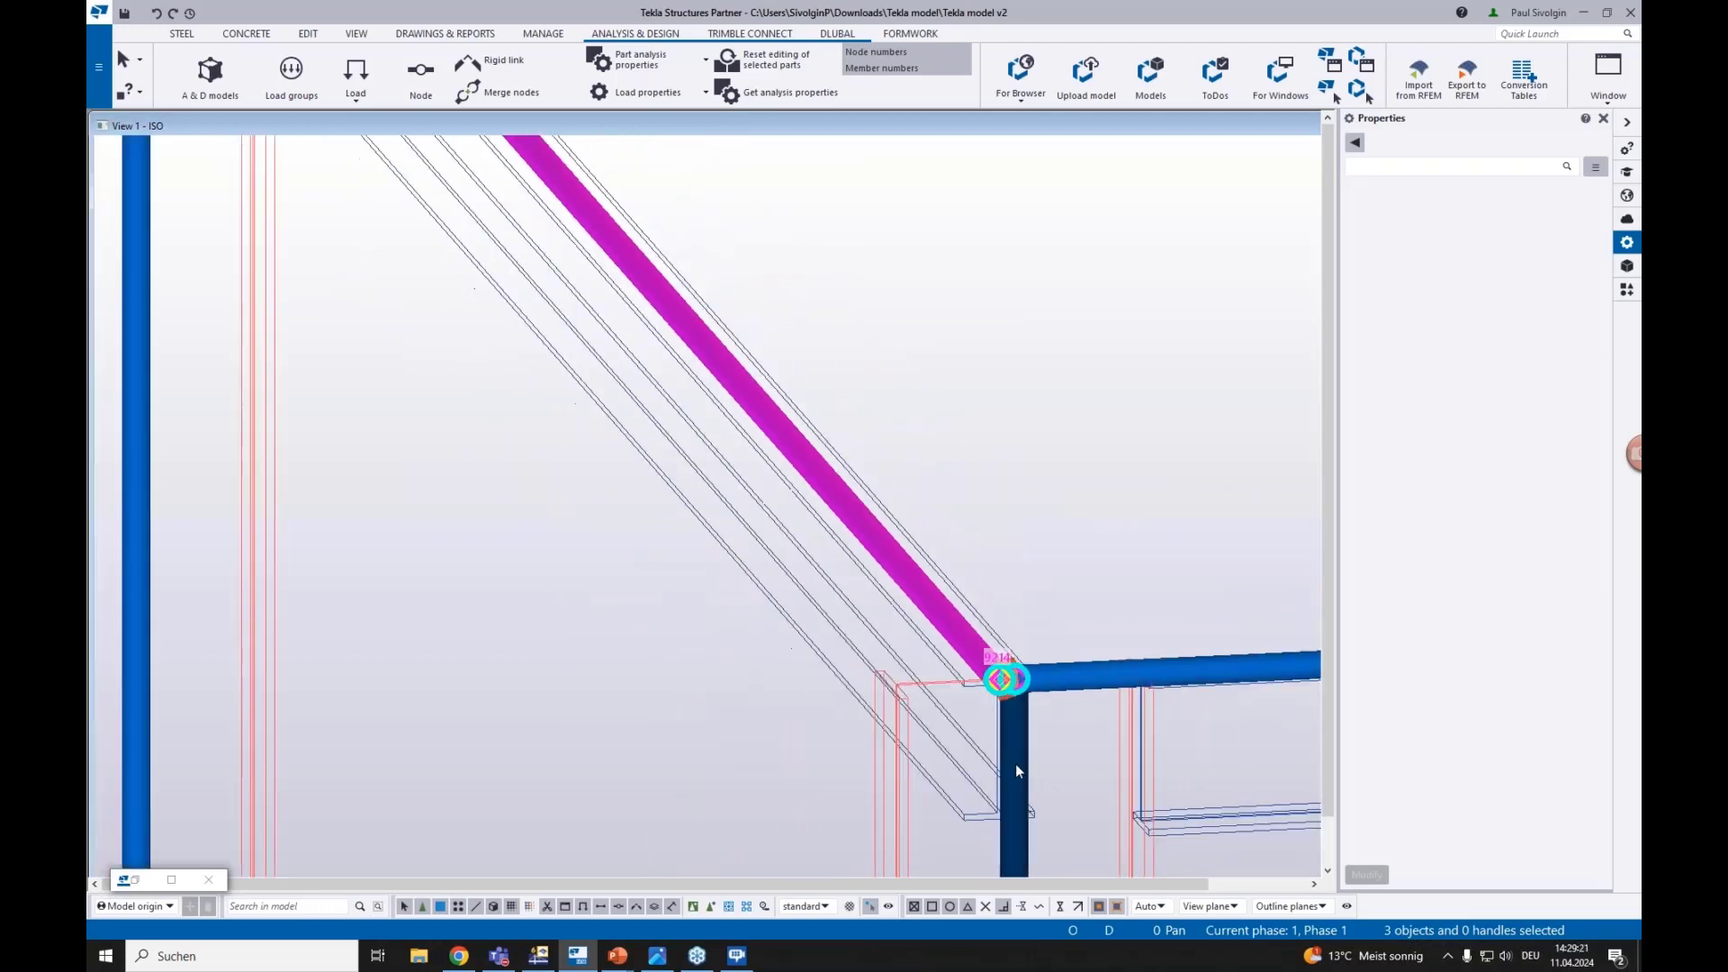
scroll(1017, 766, down, 5)
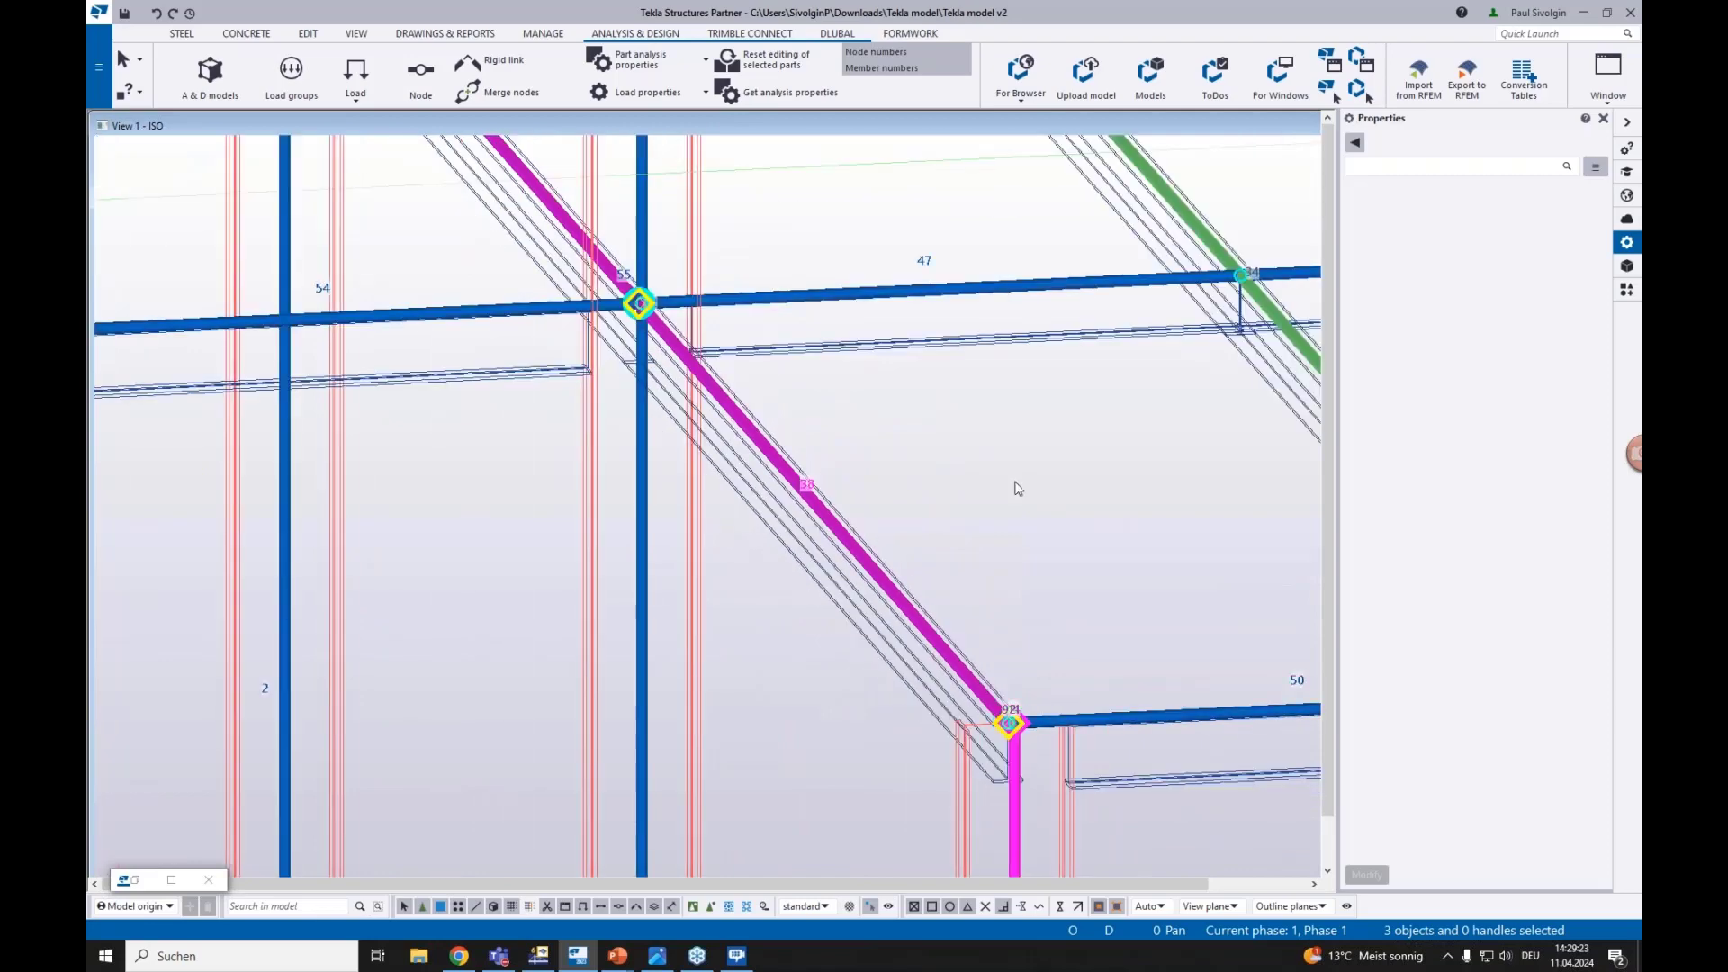
Merge the two adjacent nodes at the intermediate joint into the column node, setting keep axis to No
scroll(619, 249, up, 4)
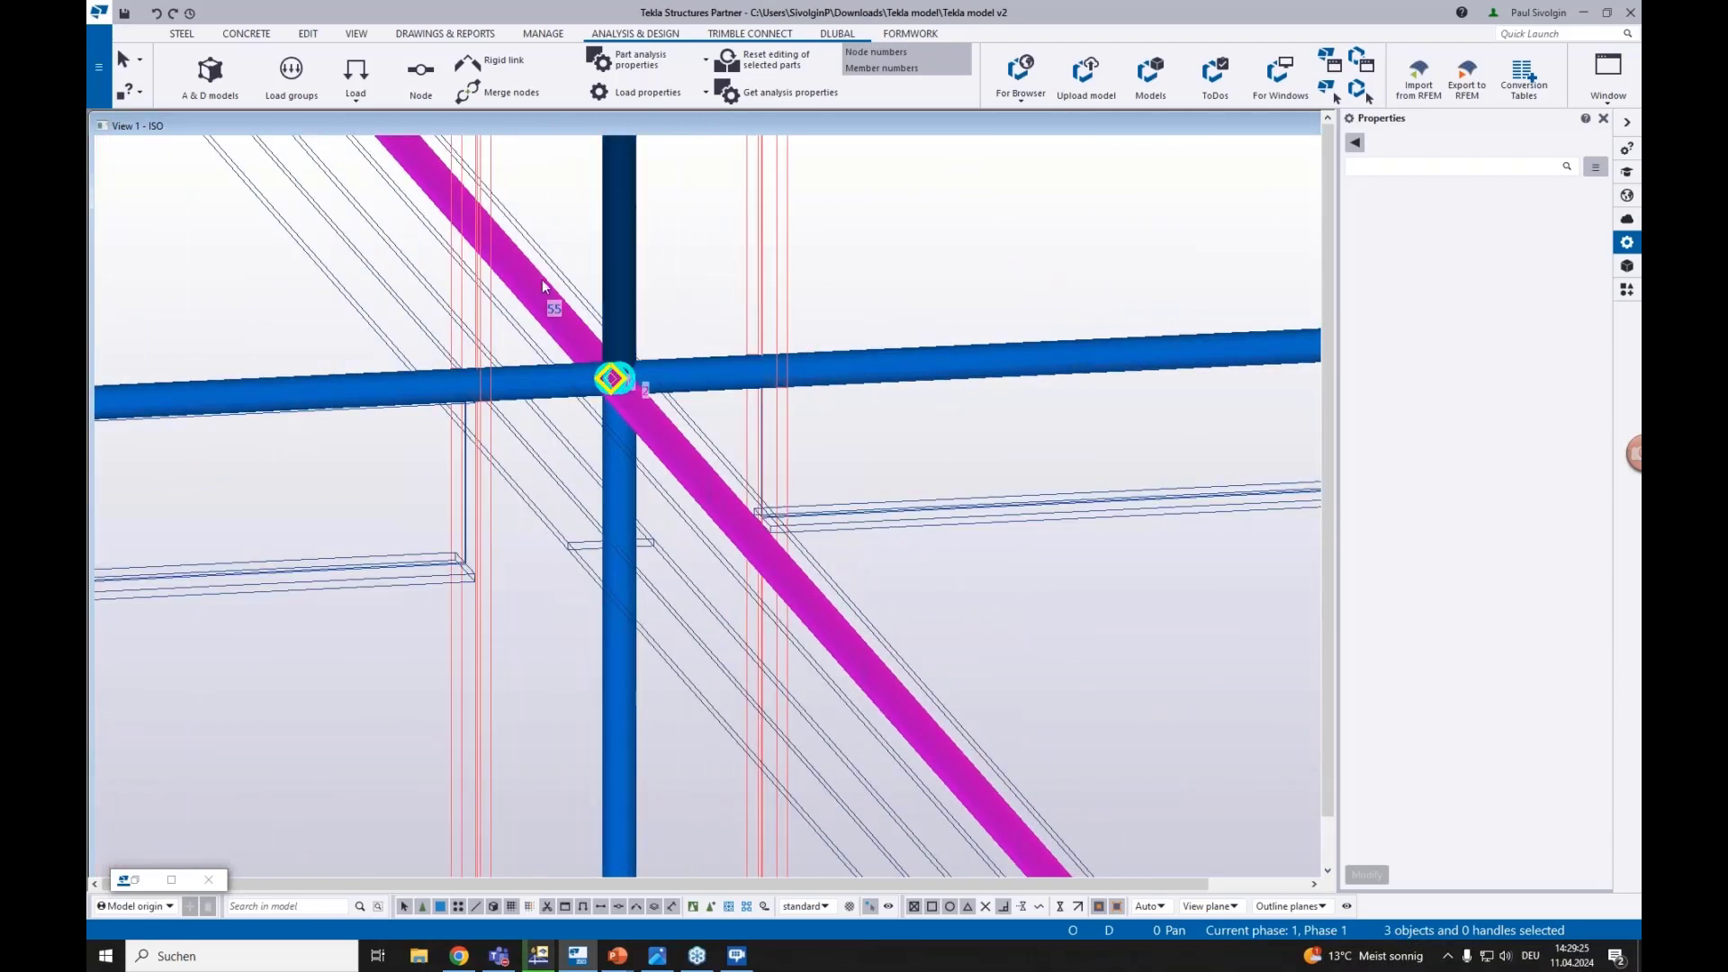
middle_drag(728, 311, 815, 353)
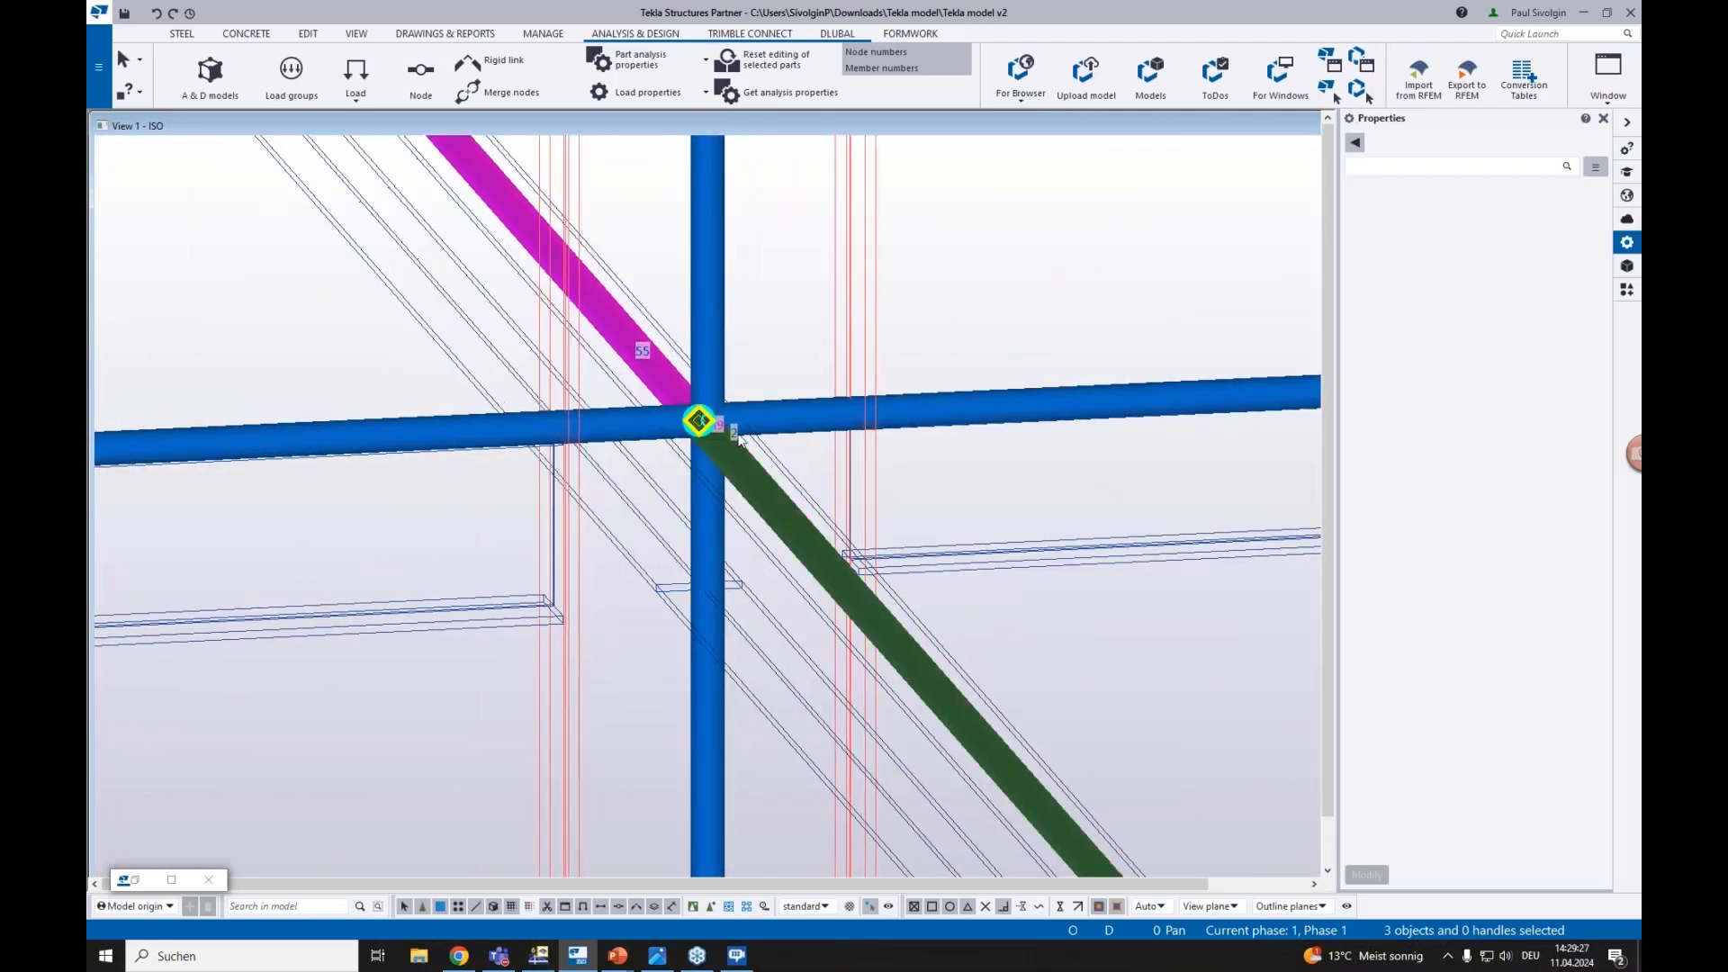
scroll(739, 439, up, 4)
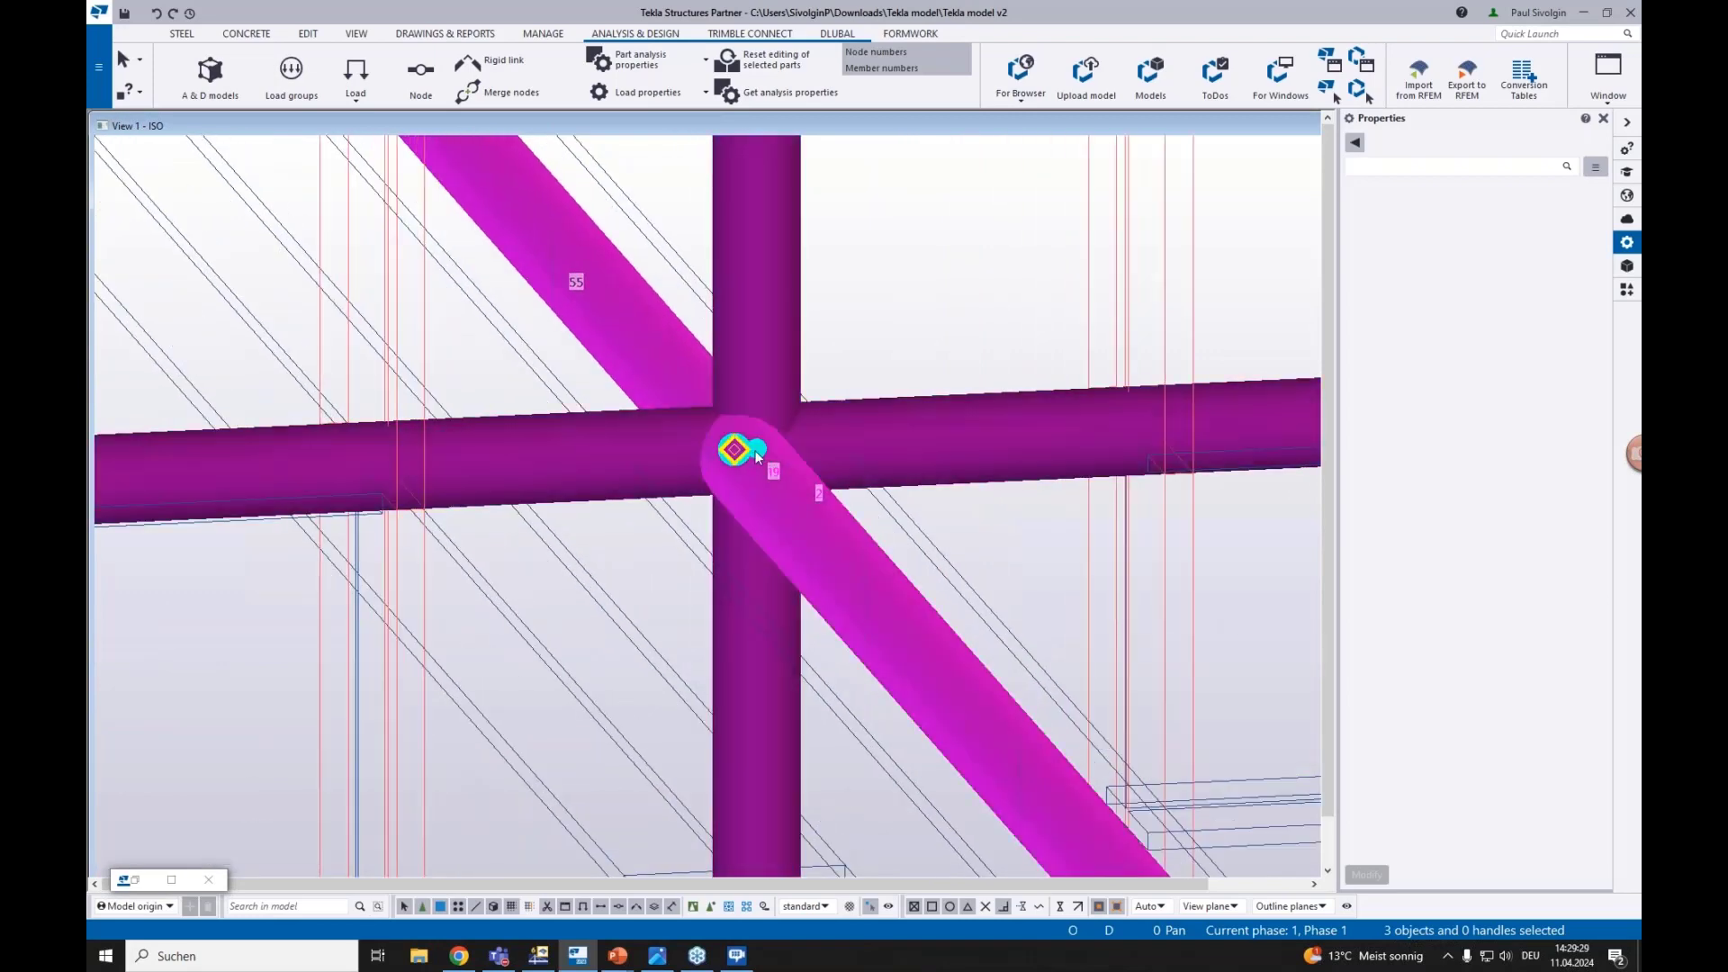
click(767, 442)
scroll(738, 435, up, 2)
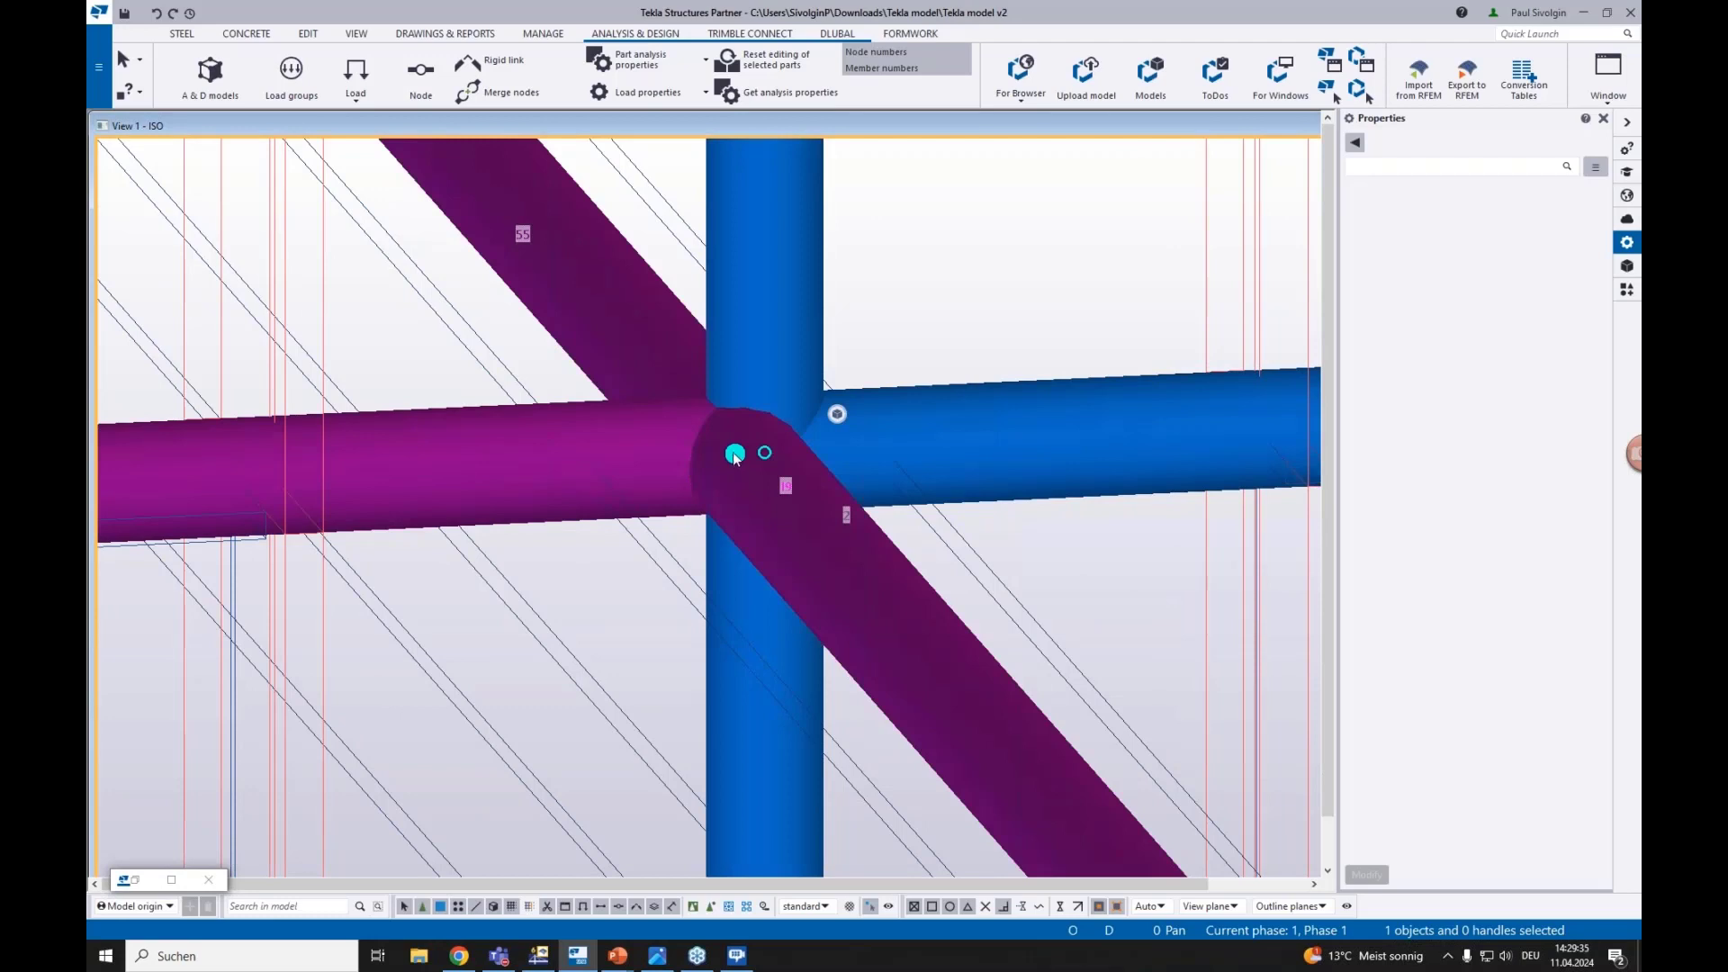
ctrl+click(766, 453)
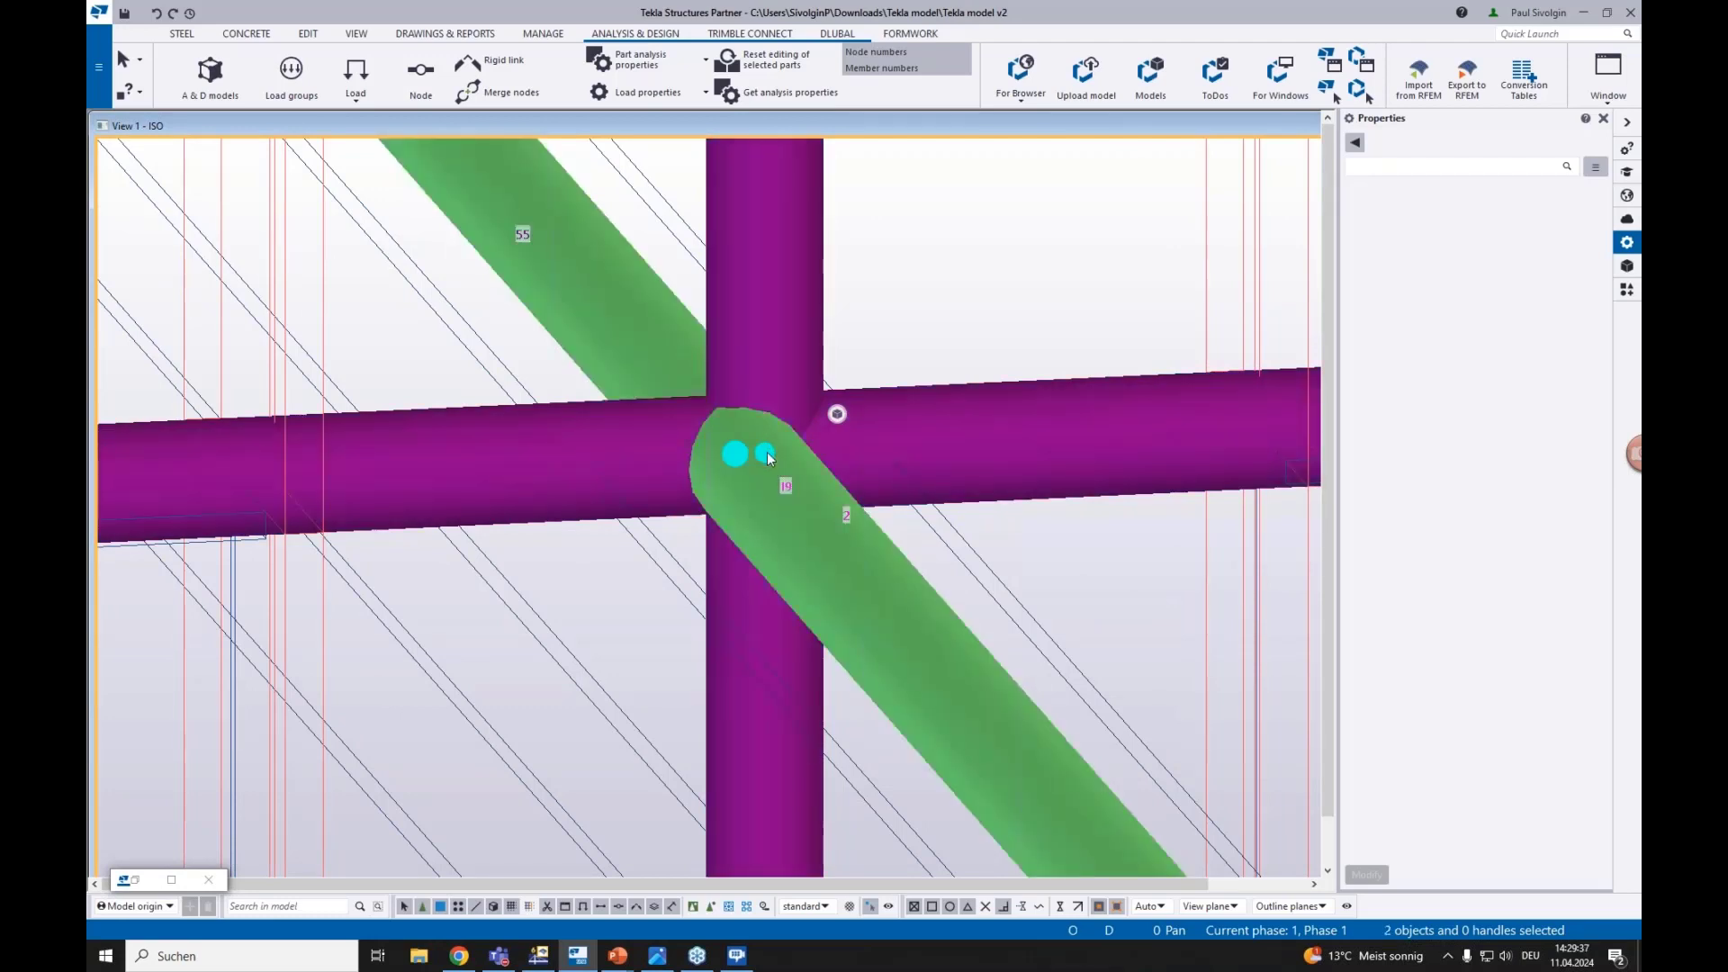
ctrl+click(754, 461)
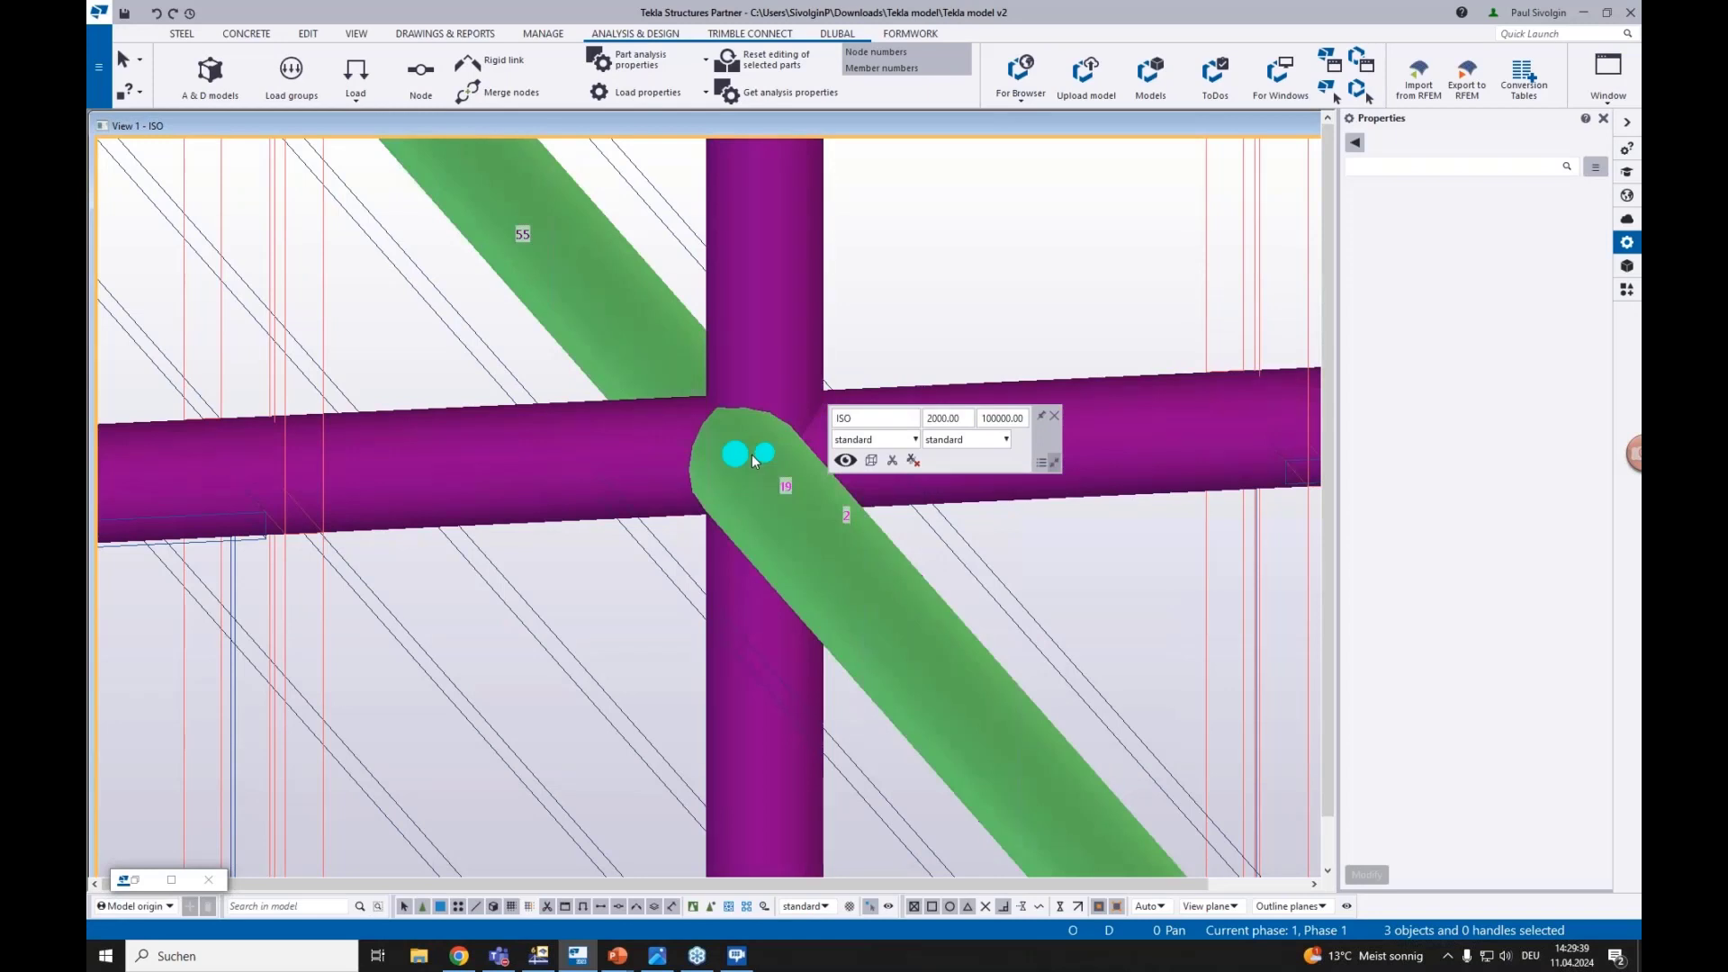
right_click(767, 461)
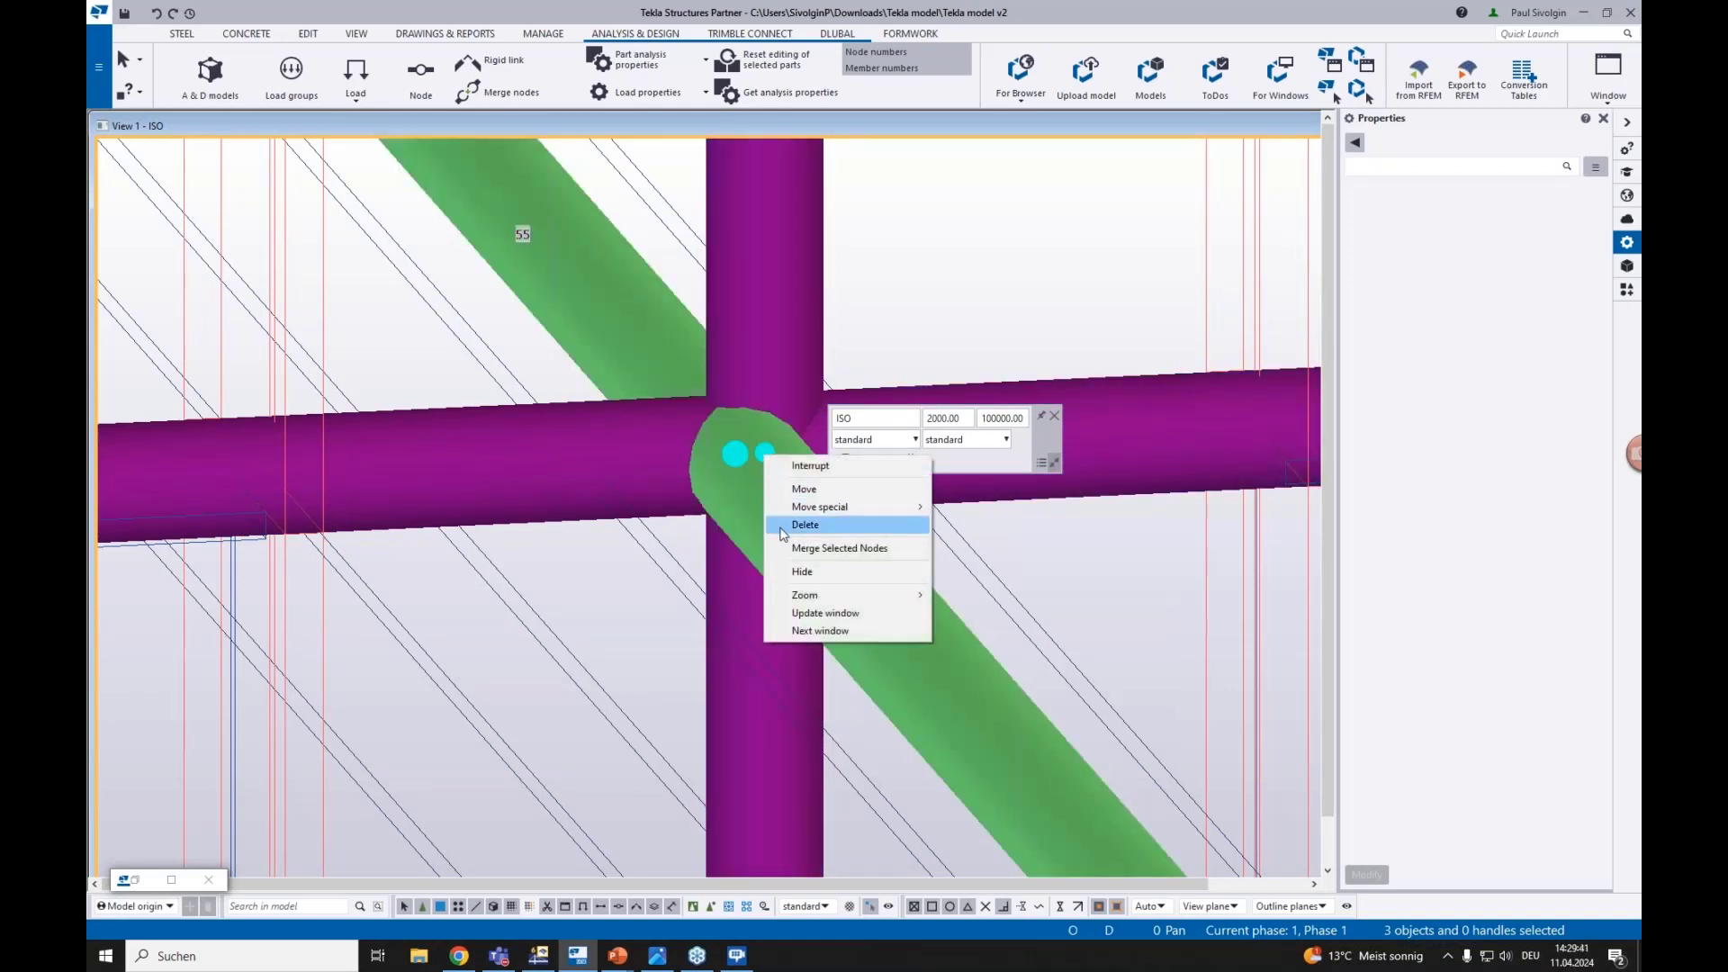
click(851, 549)
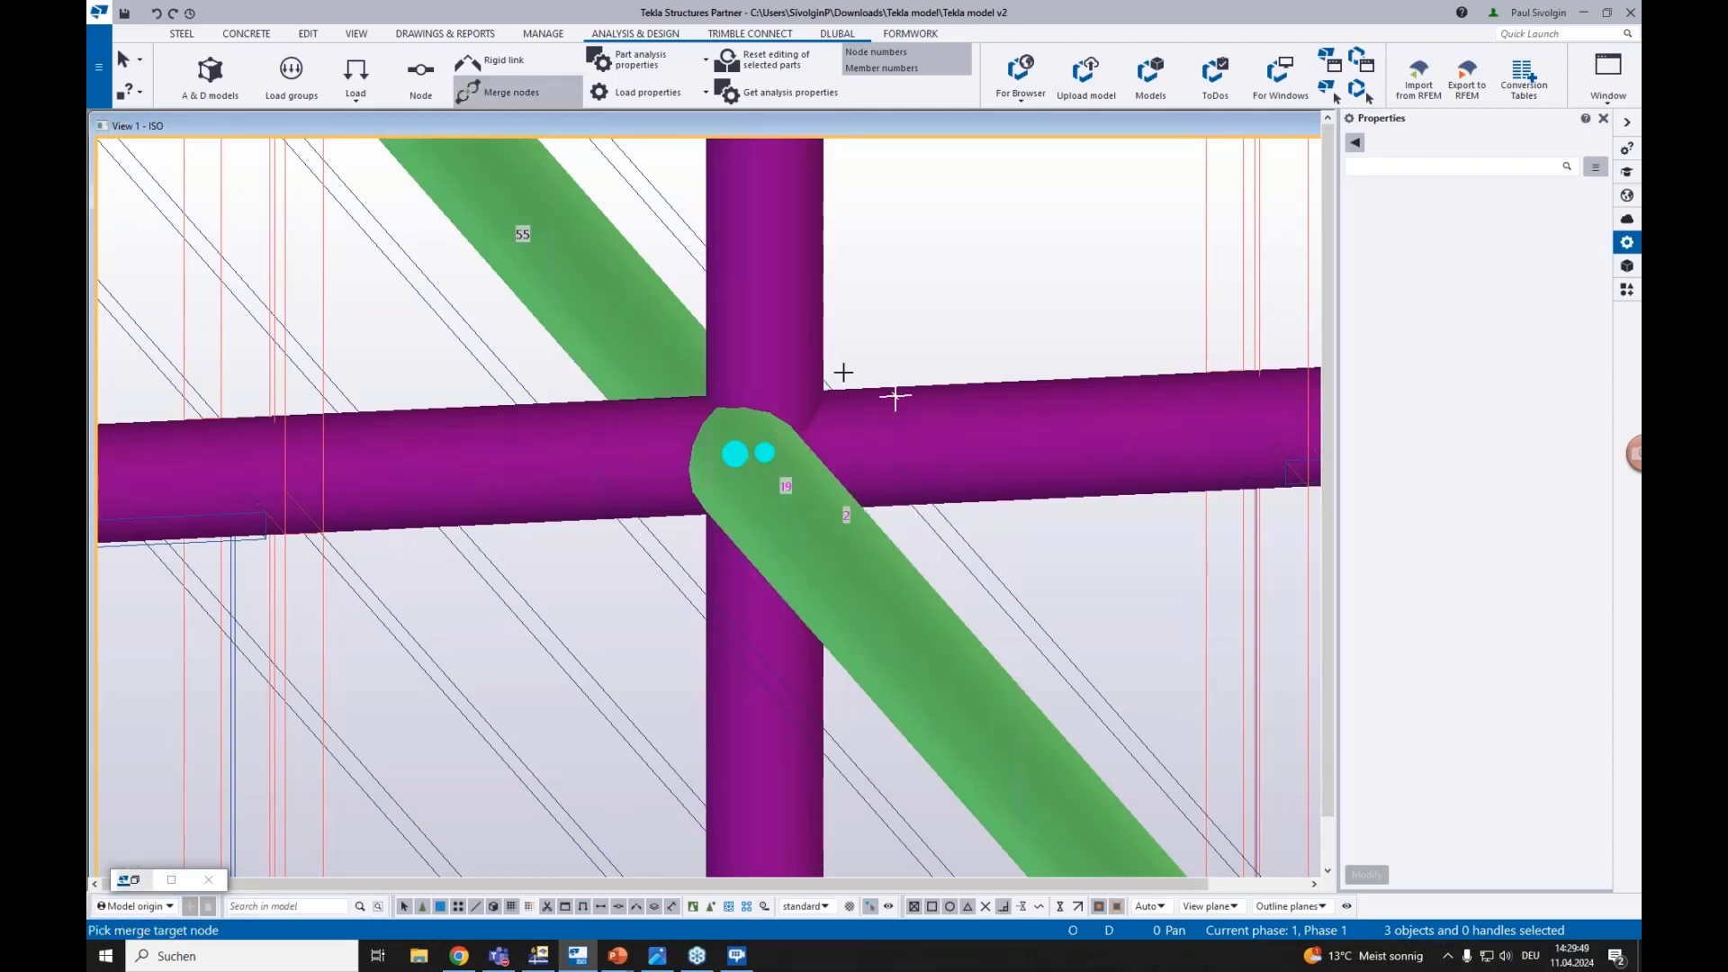
click(765, 452)
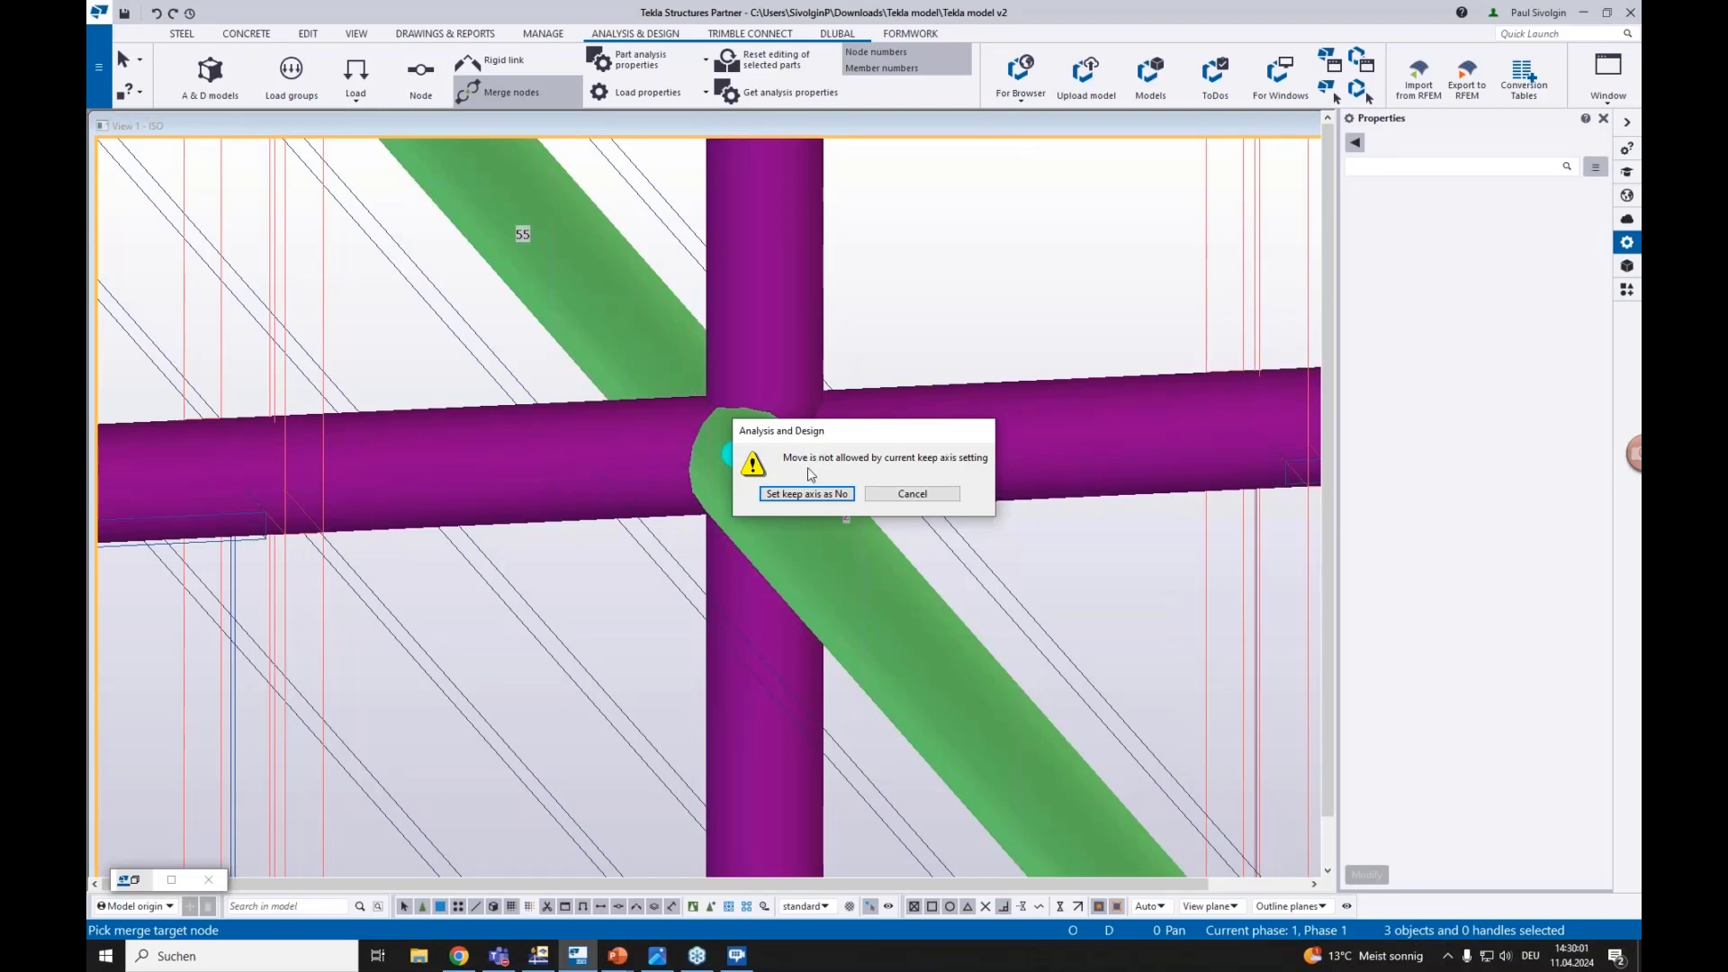
click(808, 493)
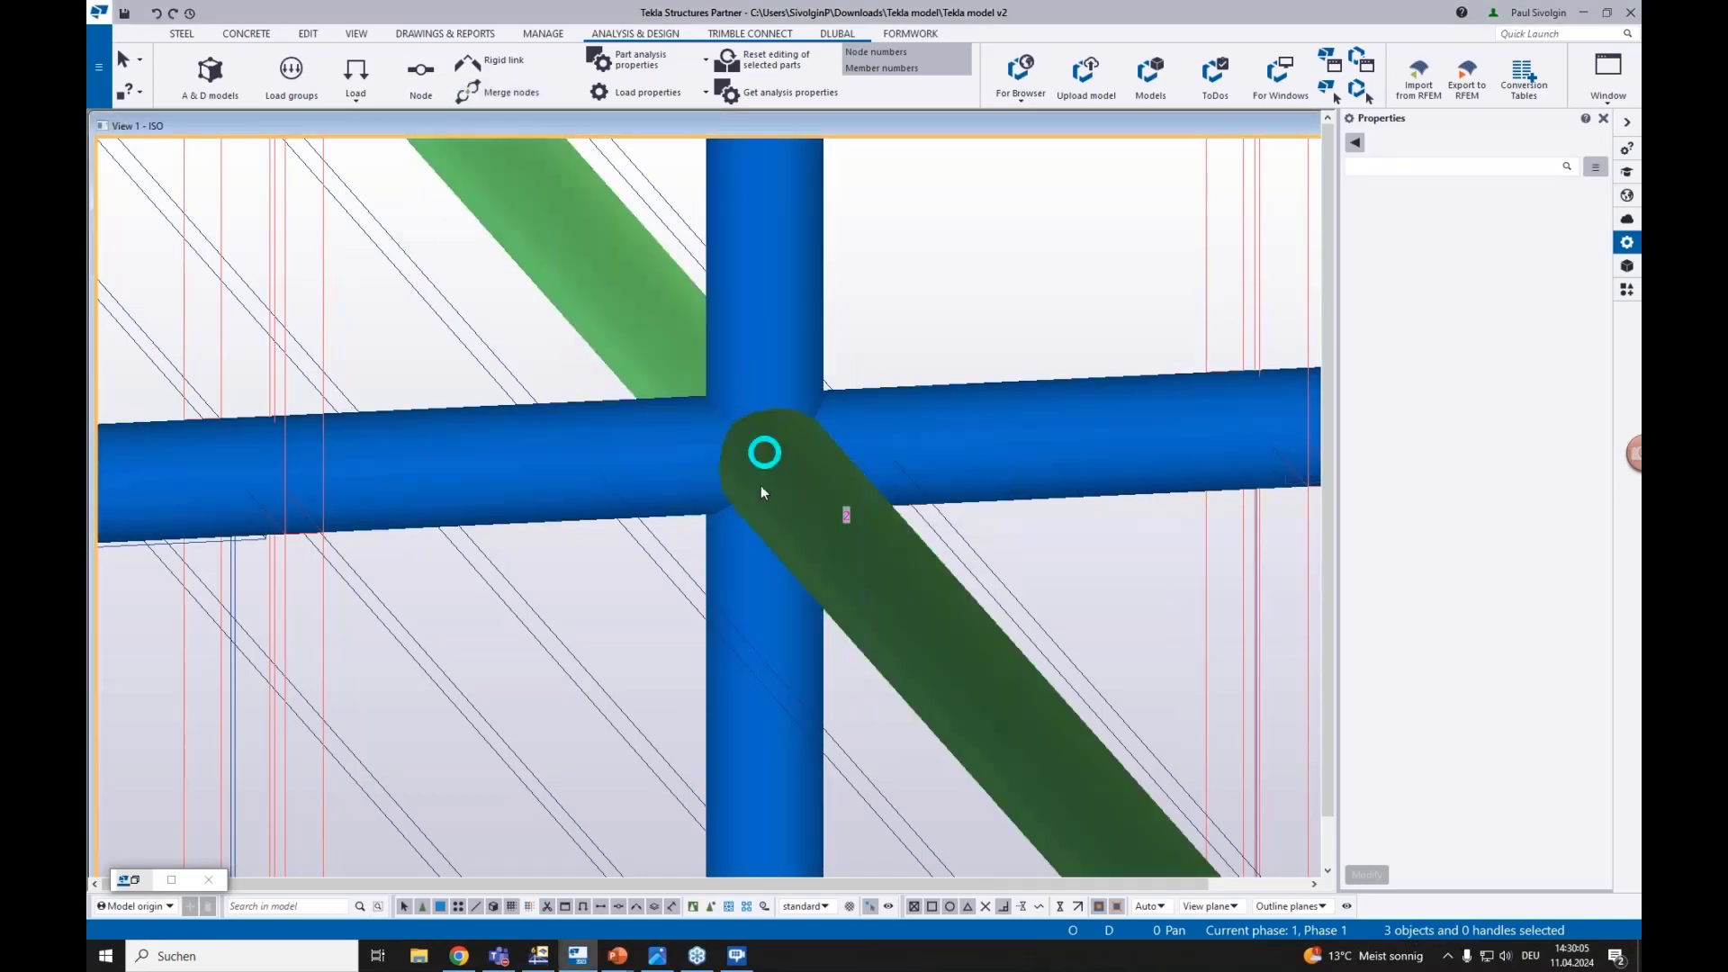
Check the lower corner joint for a common node between the sloped beam, edge column and horizontal beam 50
scroll(760, 492, down, 10)
middle_drag(801, 568, 597, 351)
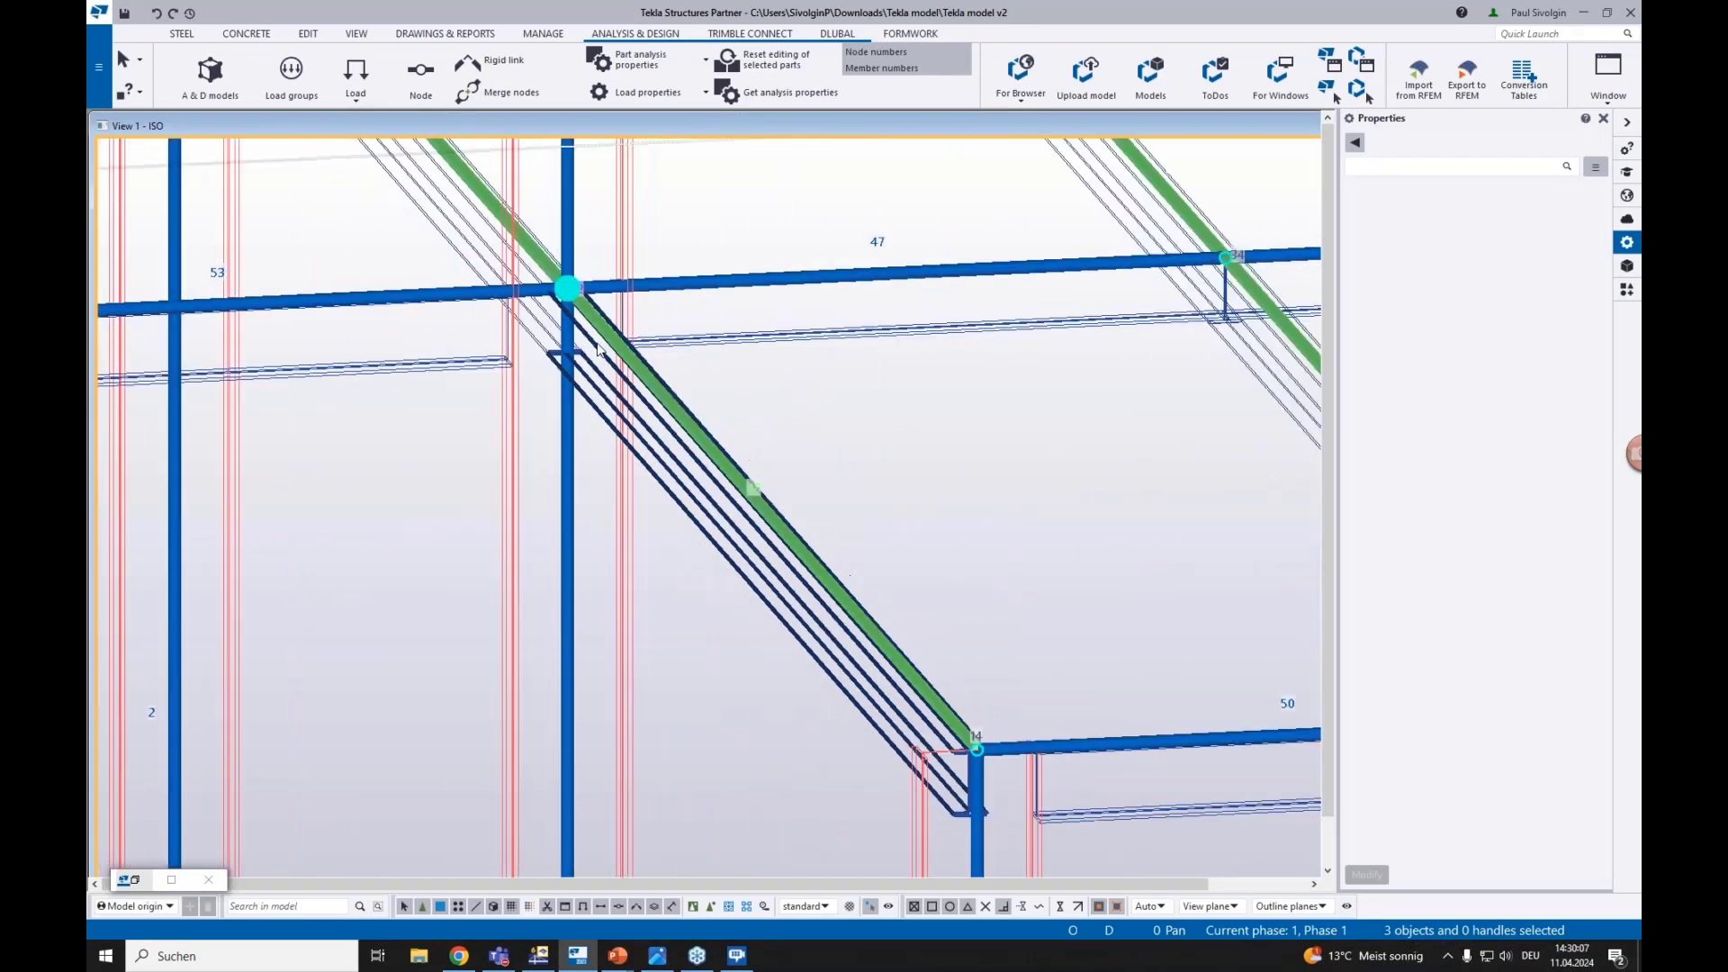
scroll(932, 636, up, 5)
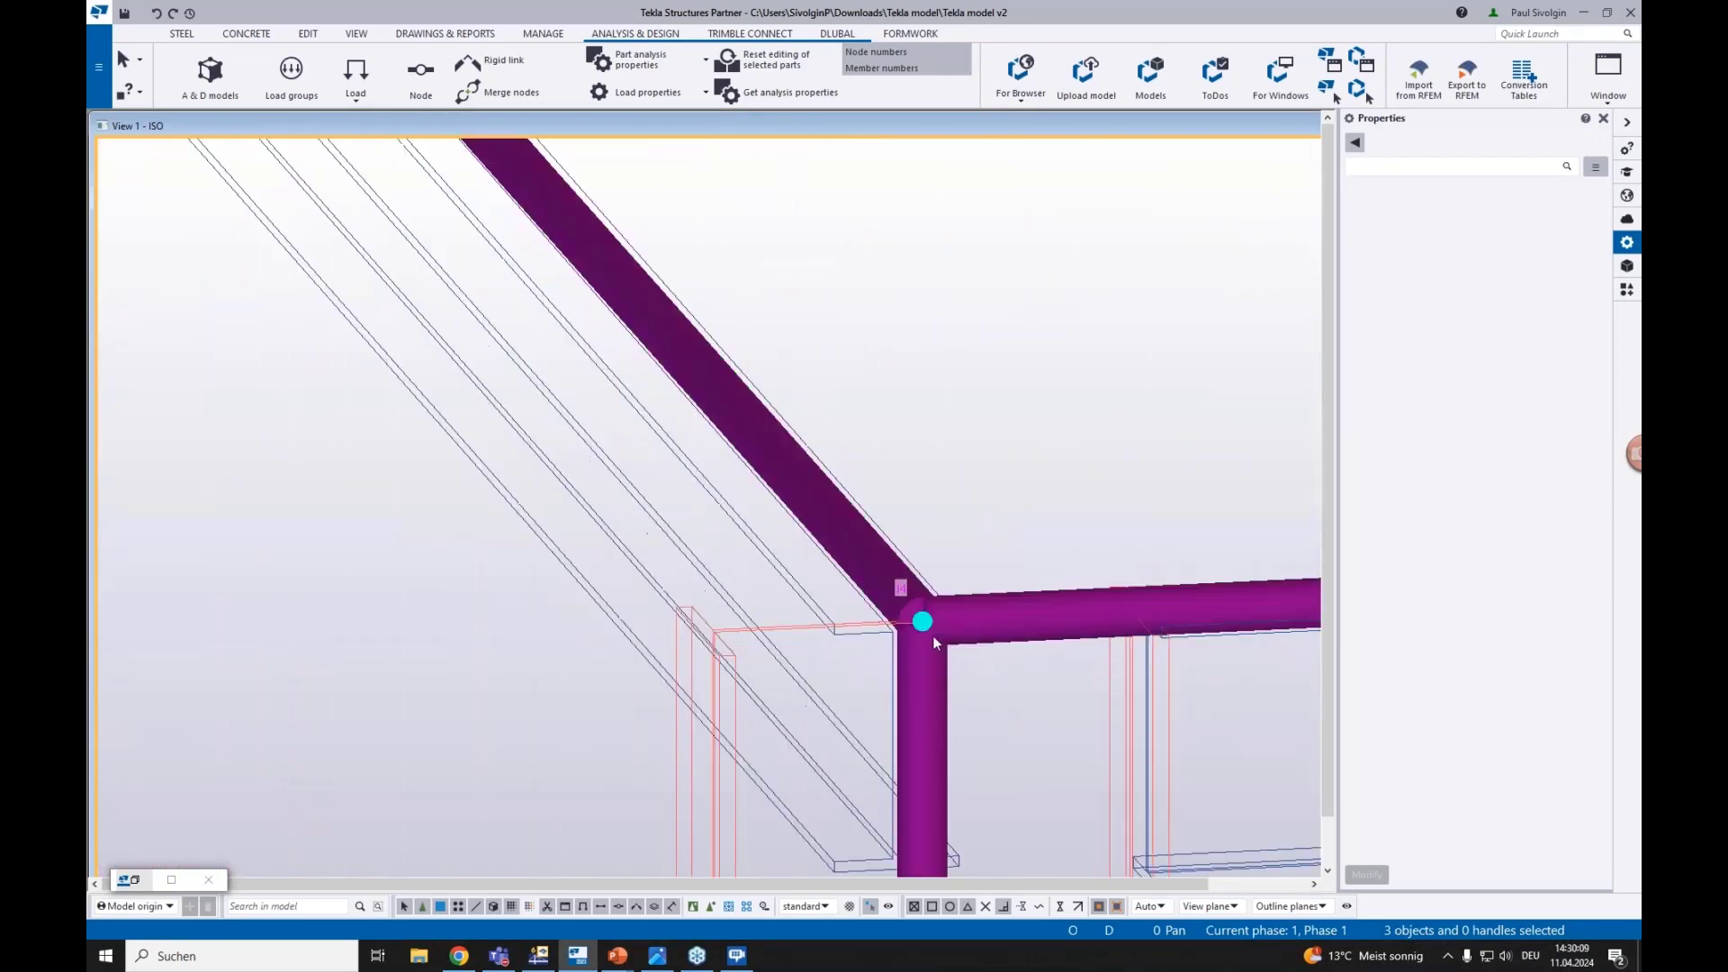
scroll(933, 635, up, 2)
scroll(527, 291, down, 1)
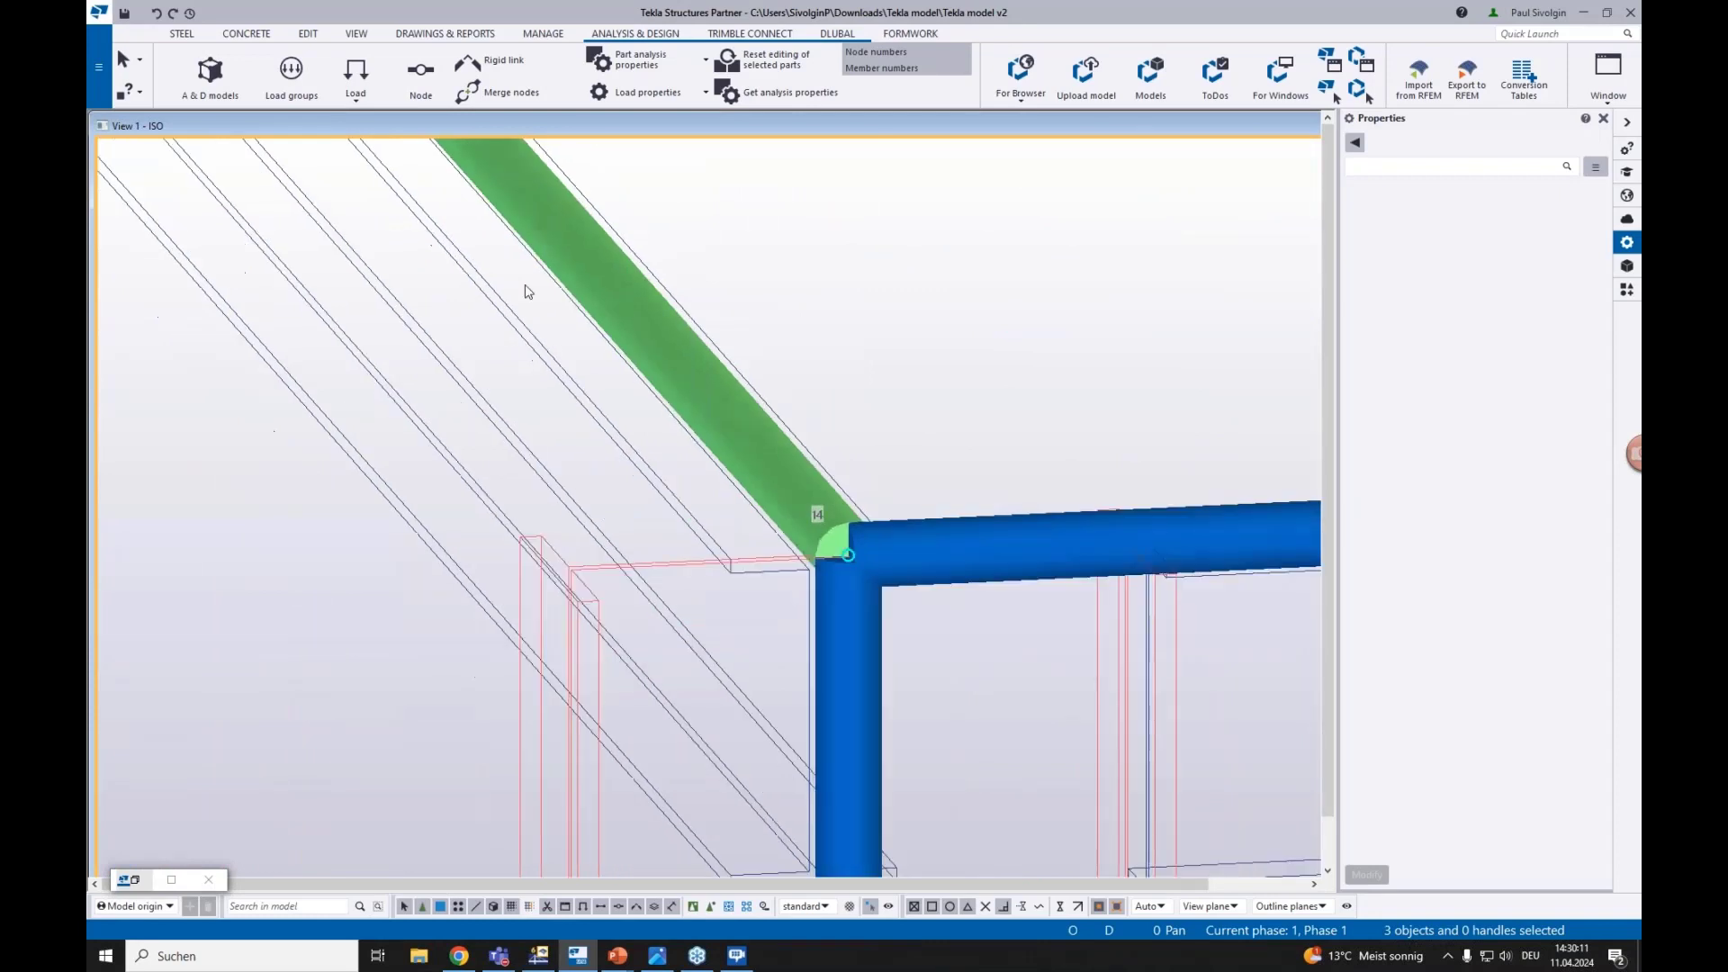
scroll(528, 290, down, 2)
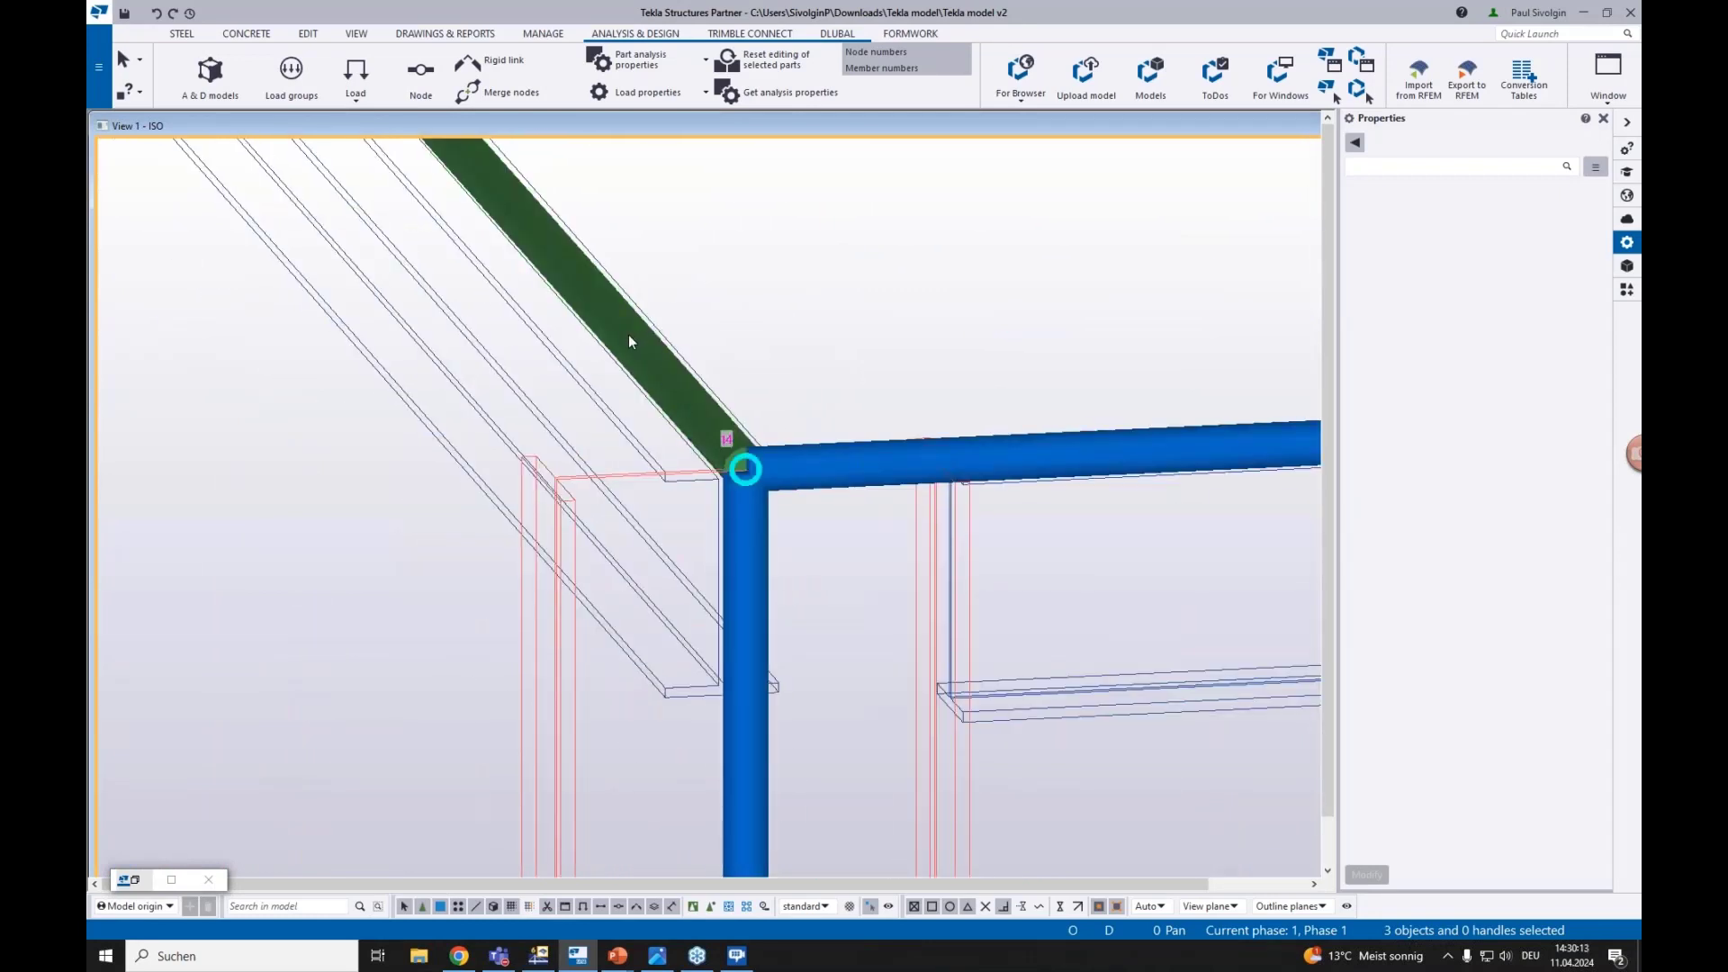
click(752, 525)
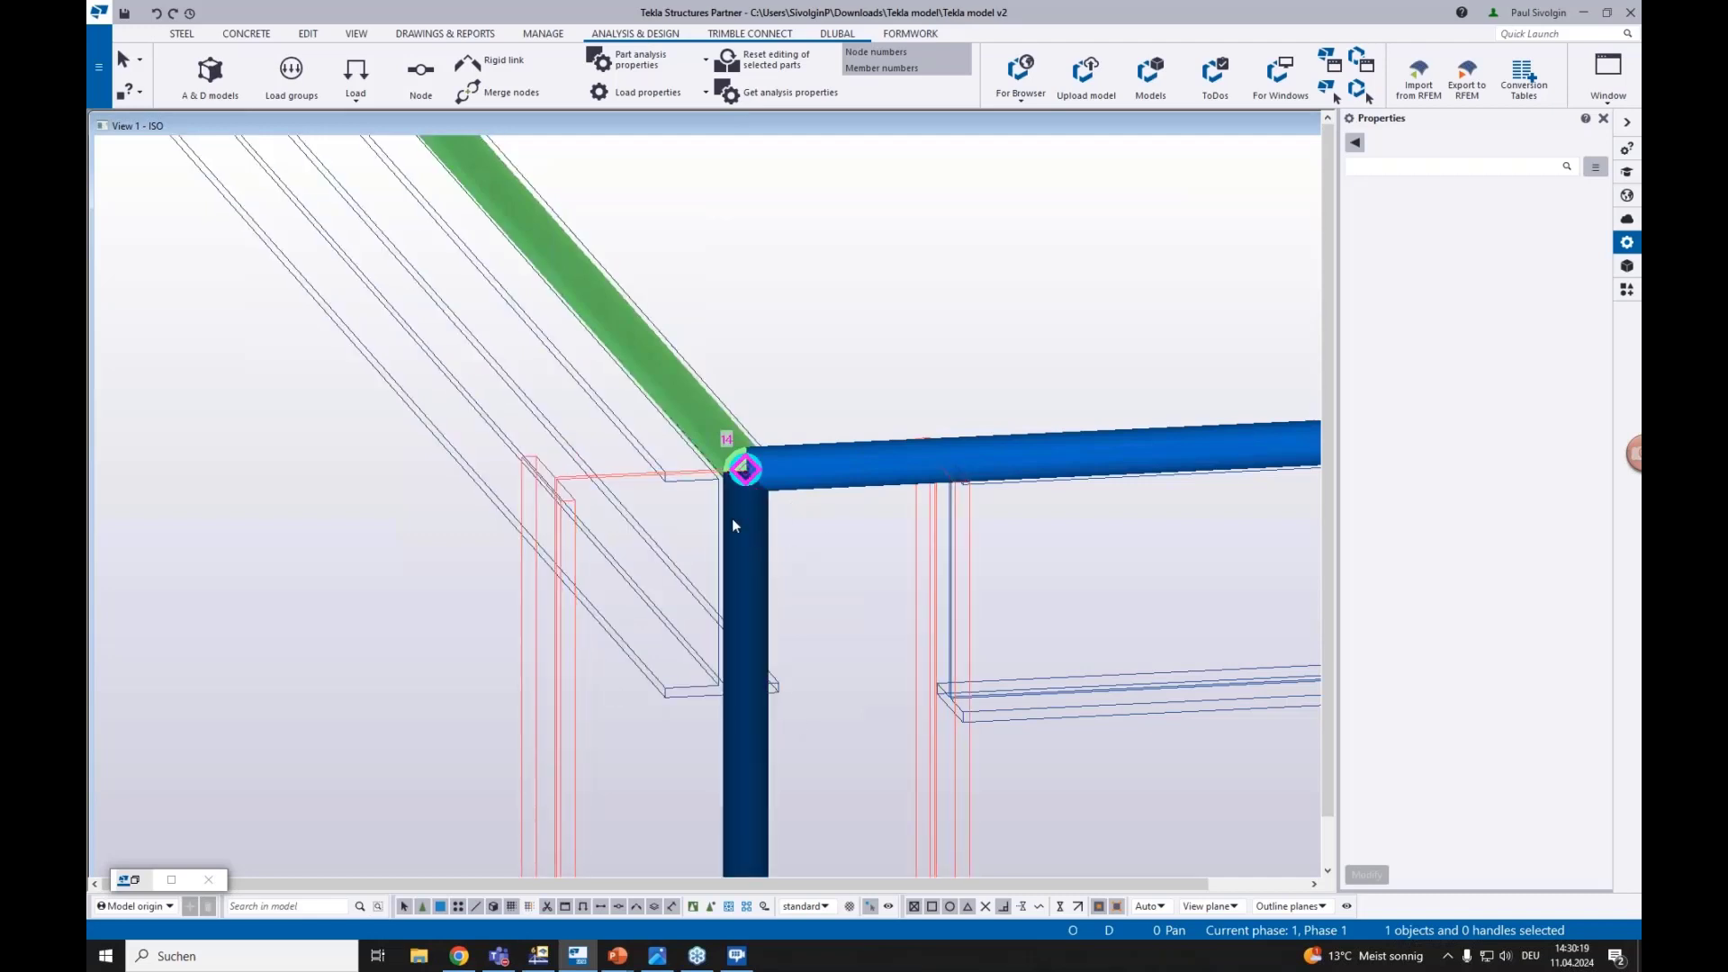
Check how the sloped beams connect to the column and horizontal members 53 and 47 at the merged node
scroll(749, 545, down, 5)
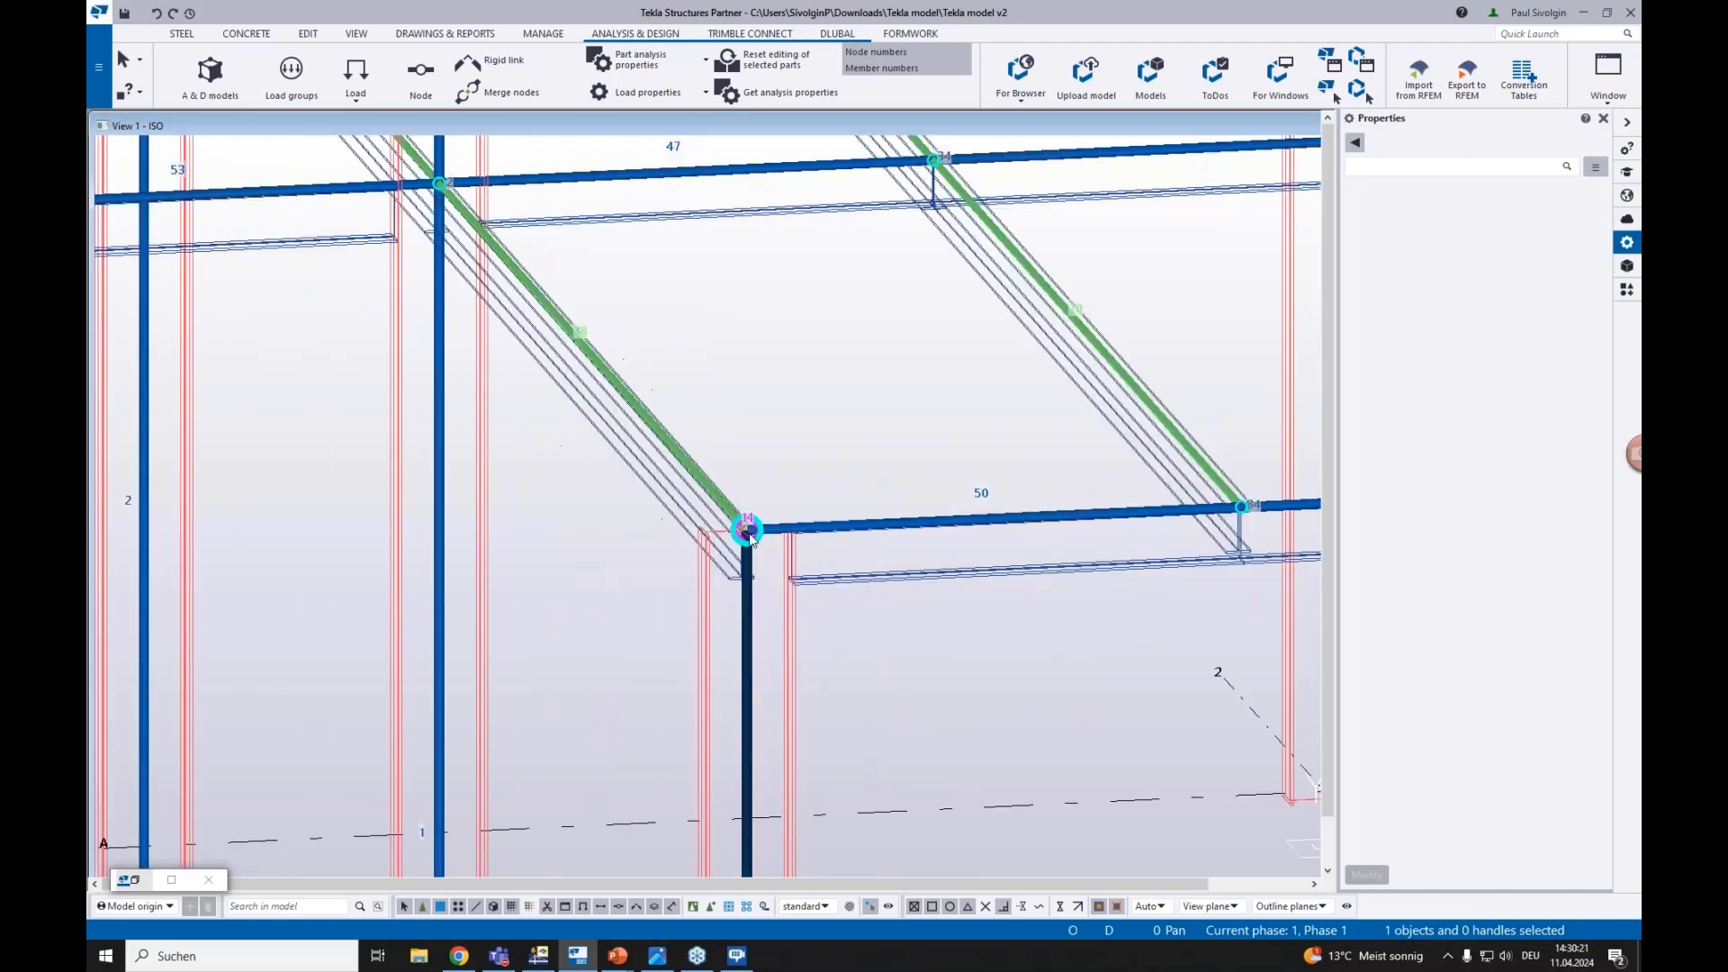
middle_drag(645, 300, 845, 552)
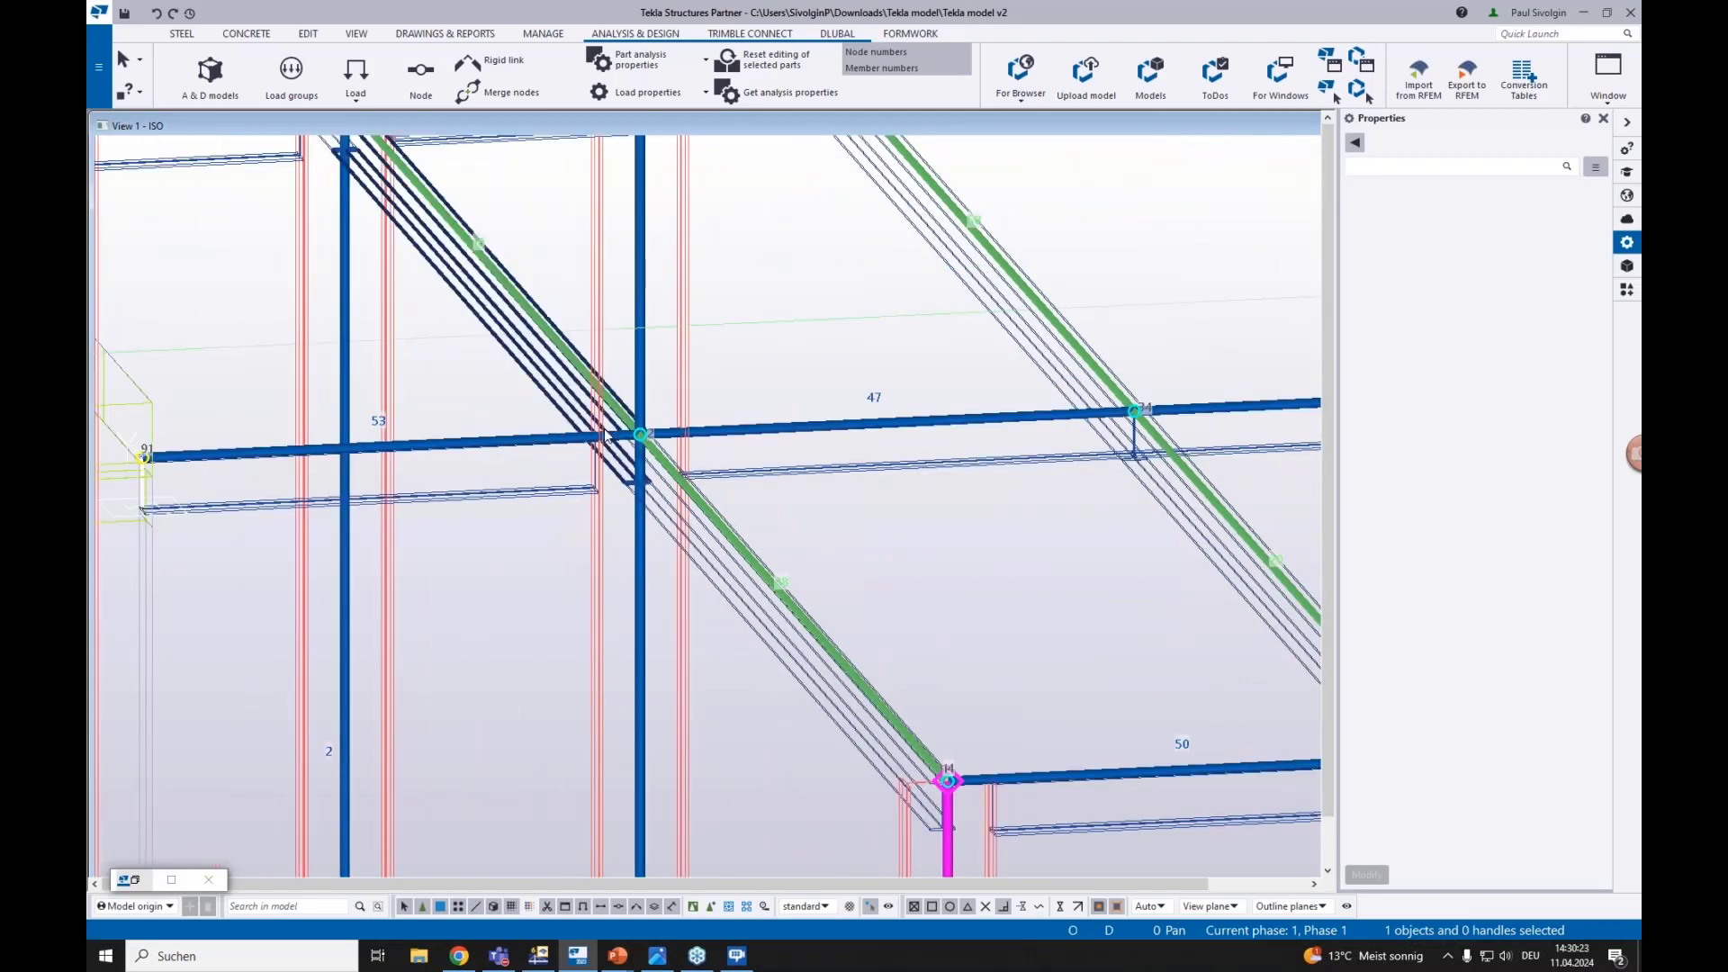
scroll(641, 422, up, 4)
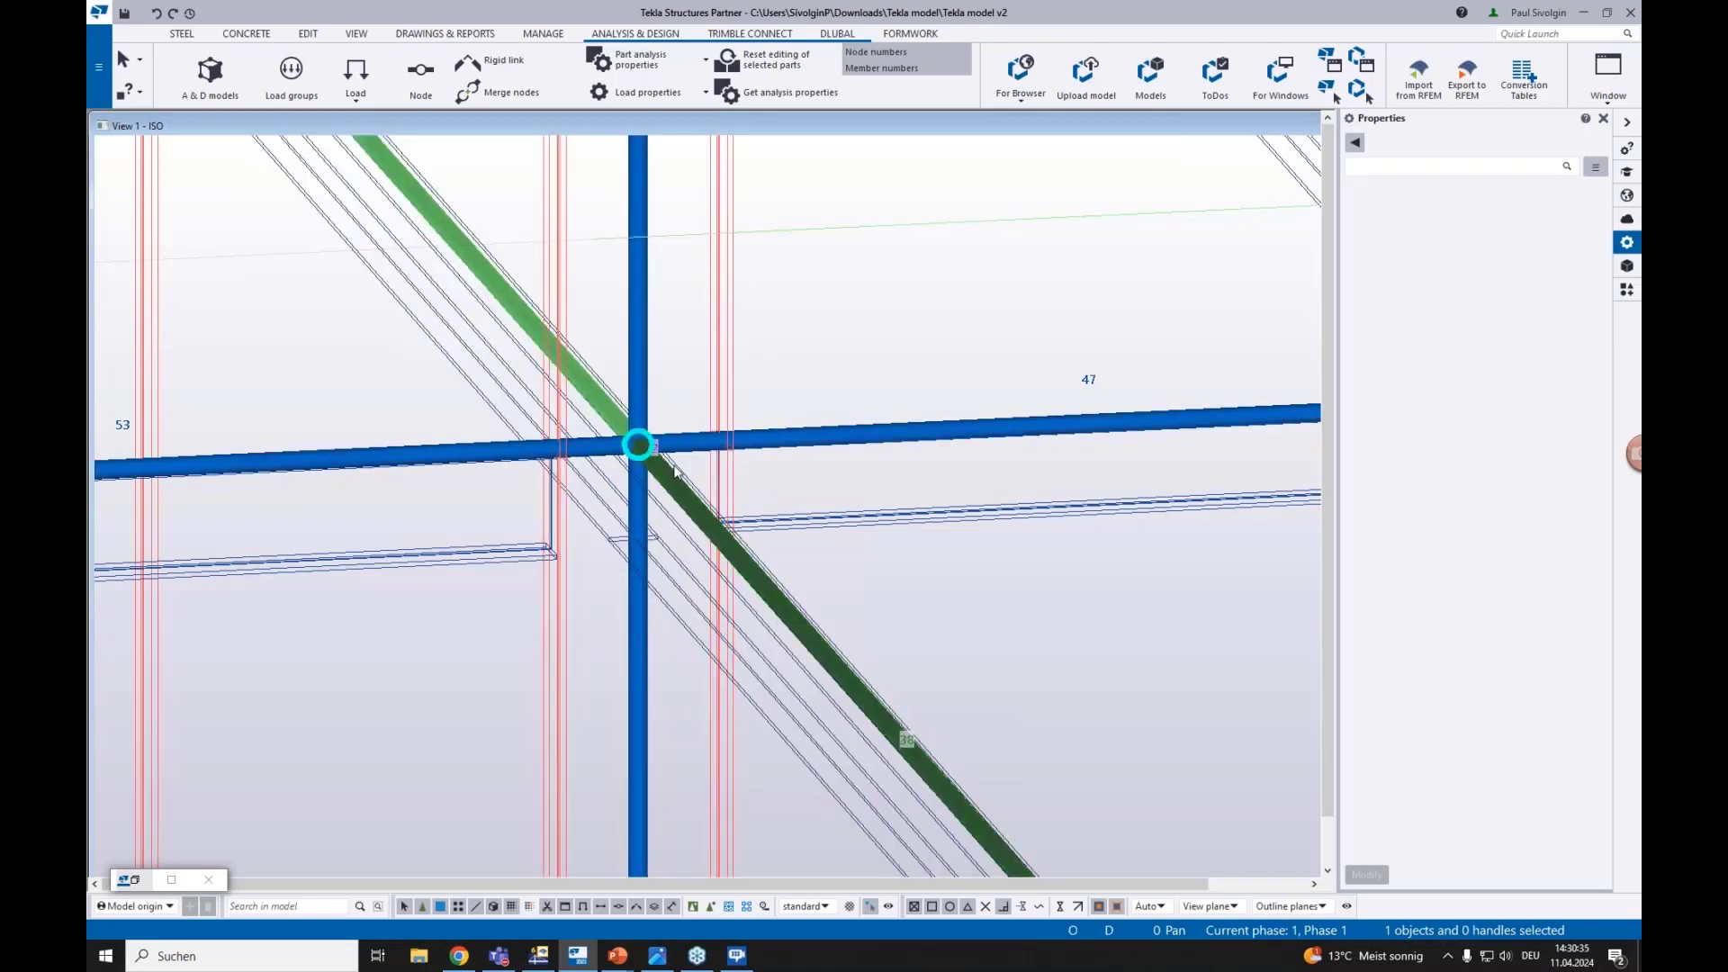
scroll(675, 470, down, 3)
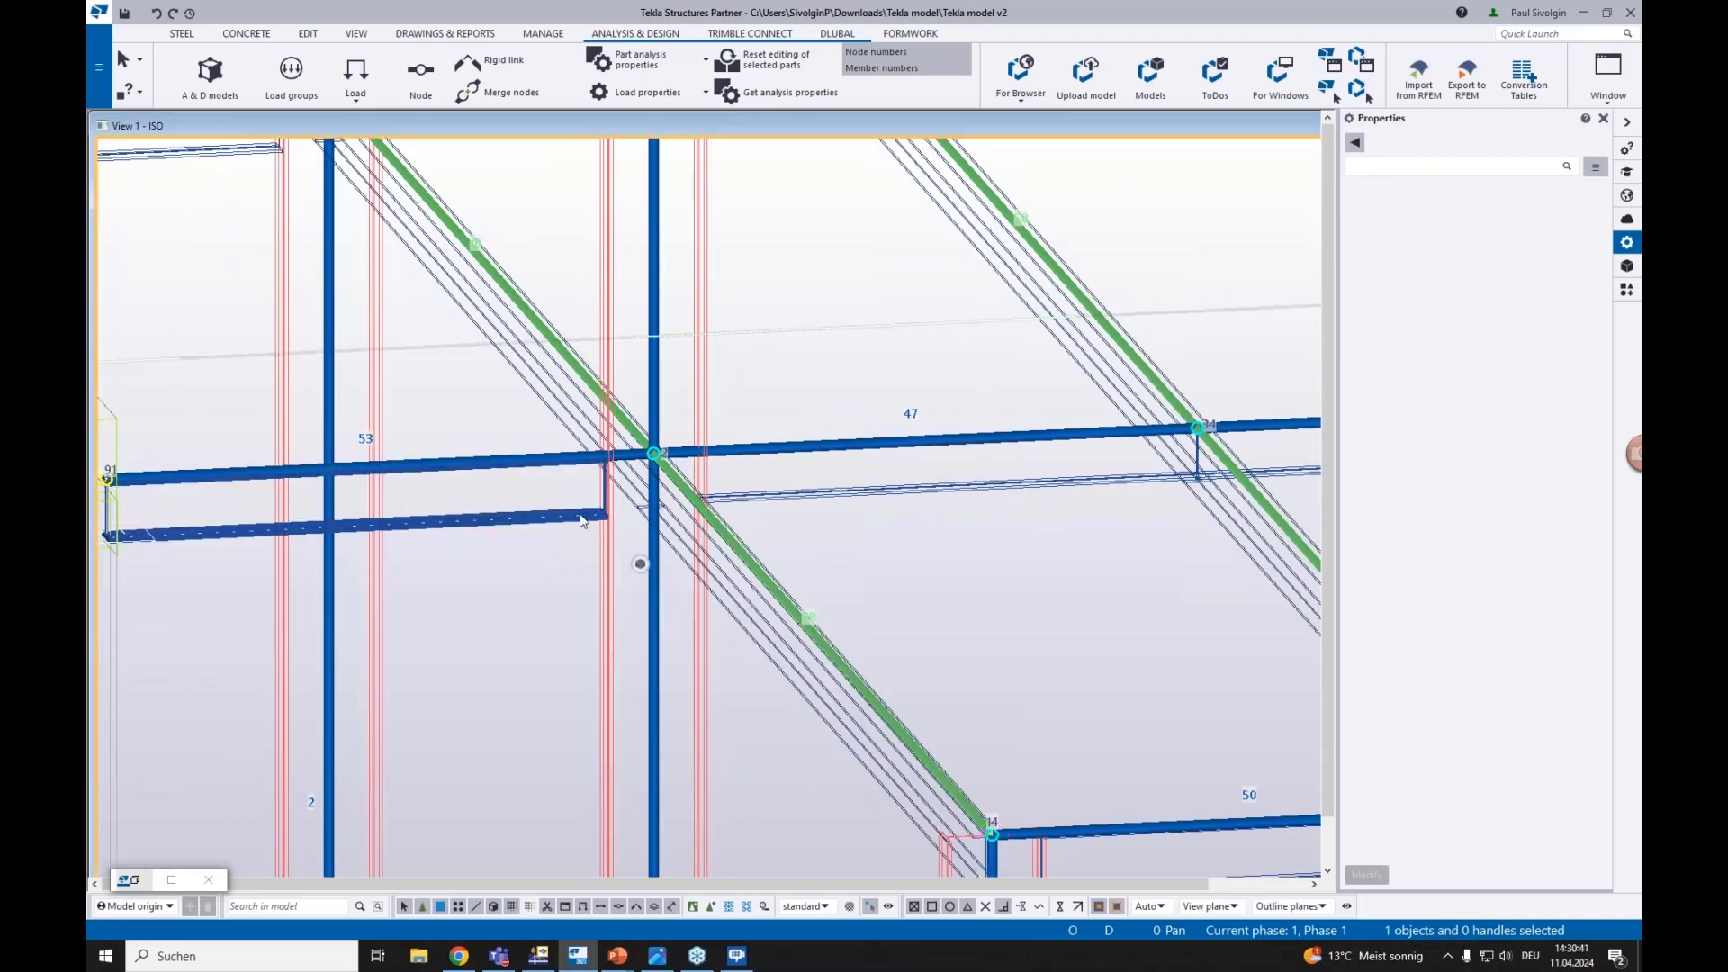
Select the Steel model in the Analysis & Design Models list, and close the list to return to the physical model
ctrl+middle_drag(581, 520, 654, 414)
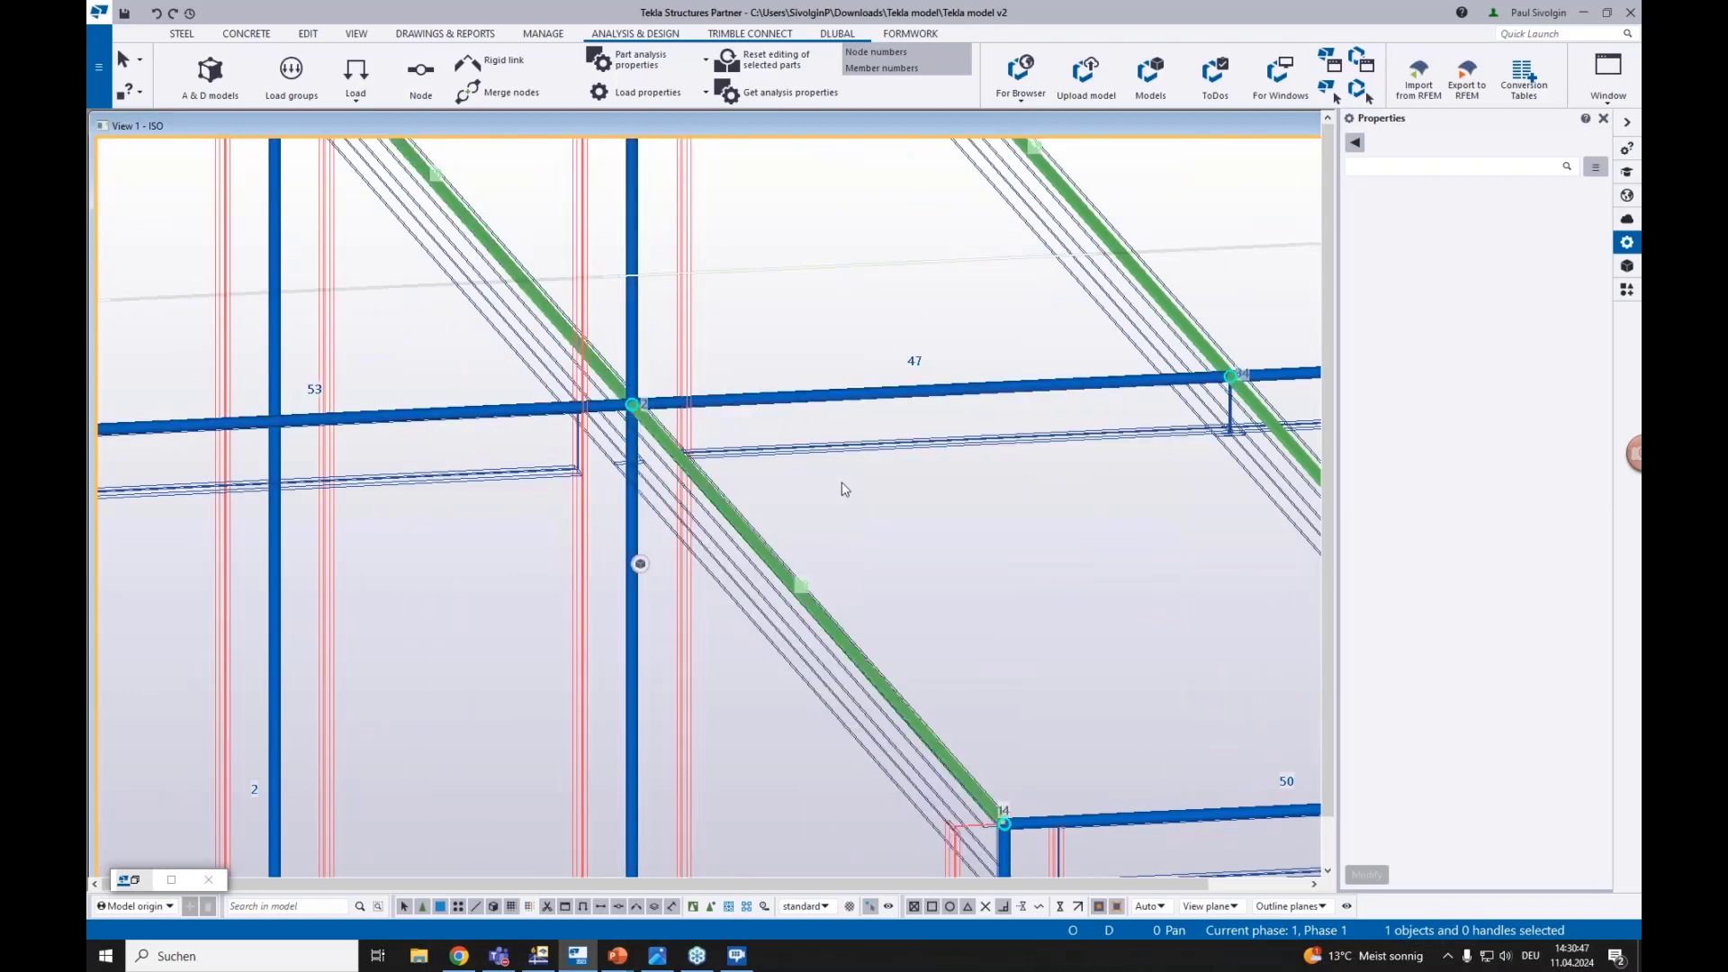
scroll(844, 489, down, 3)
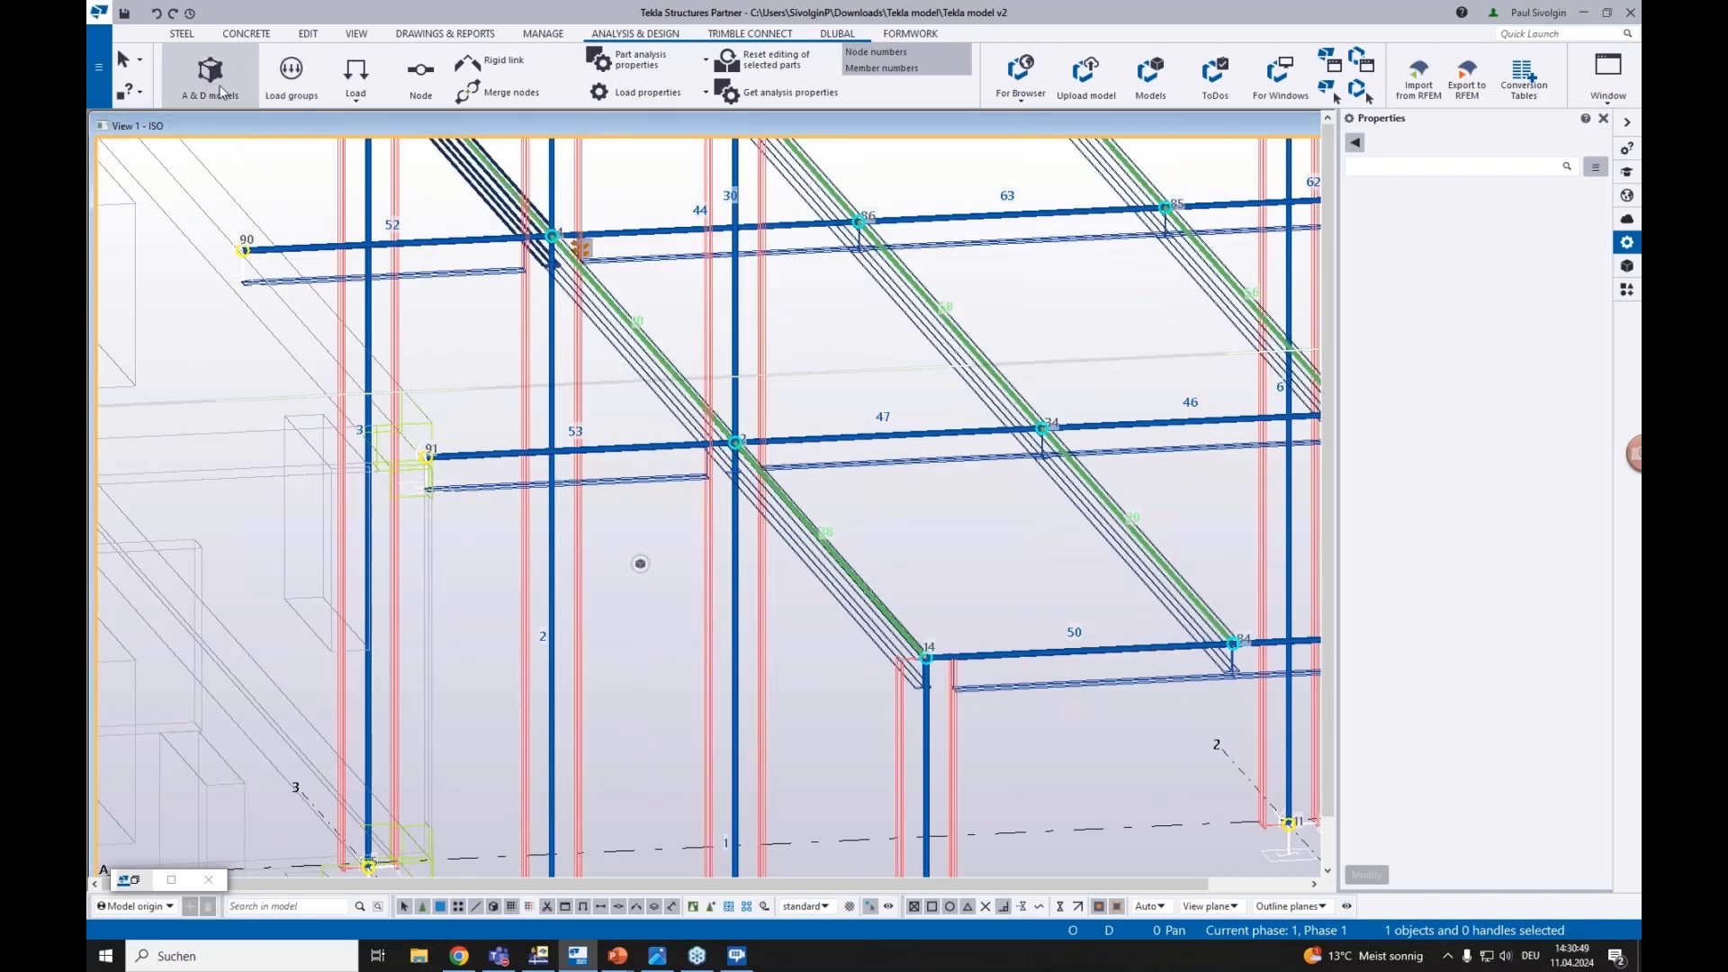
click(221, 89)
click(793, 216)
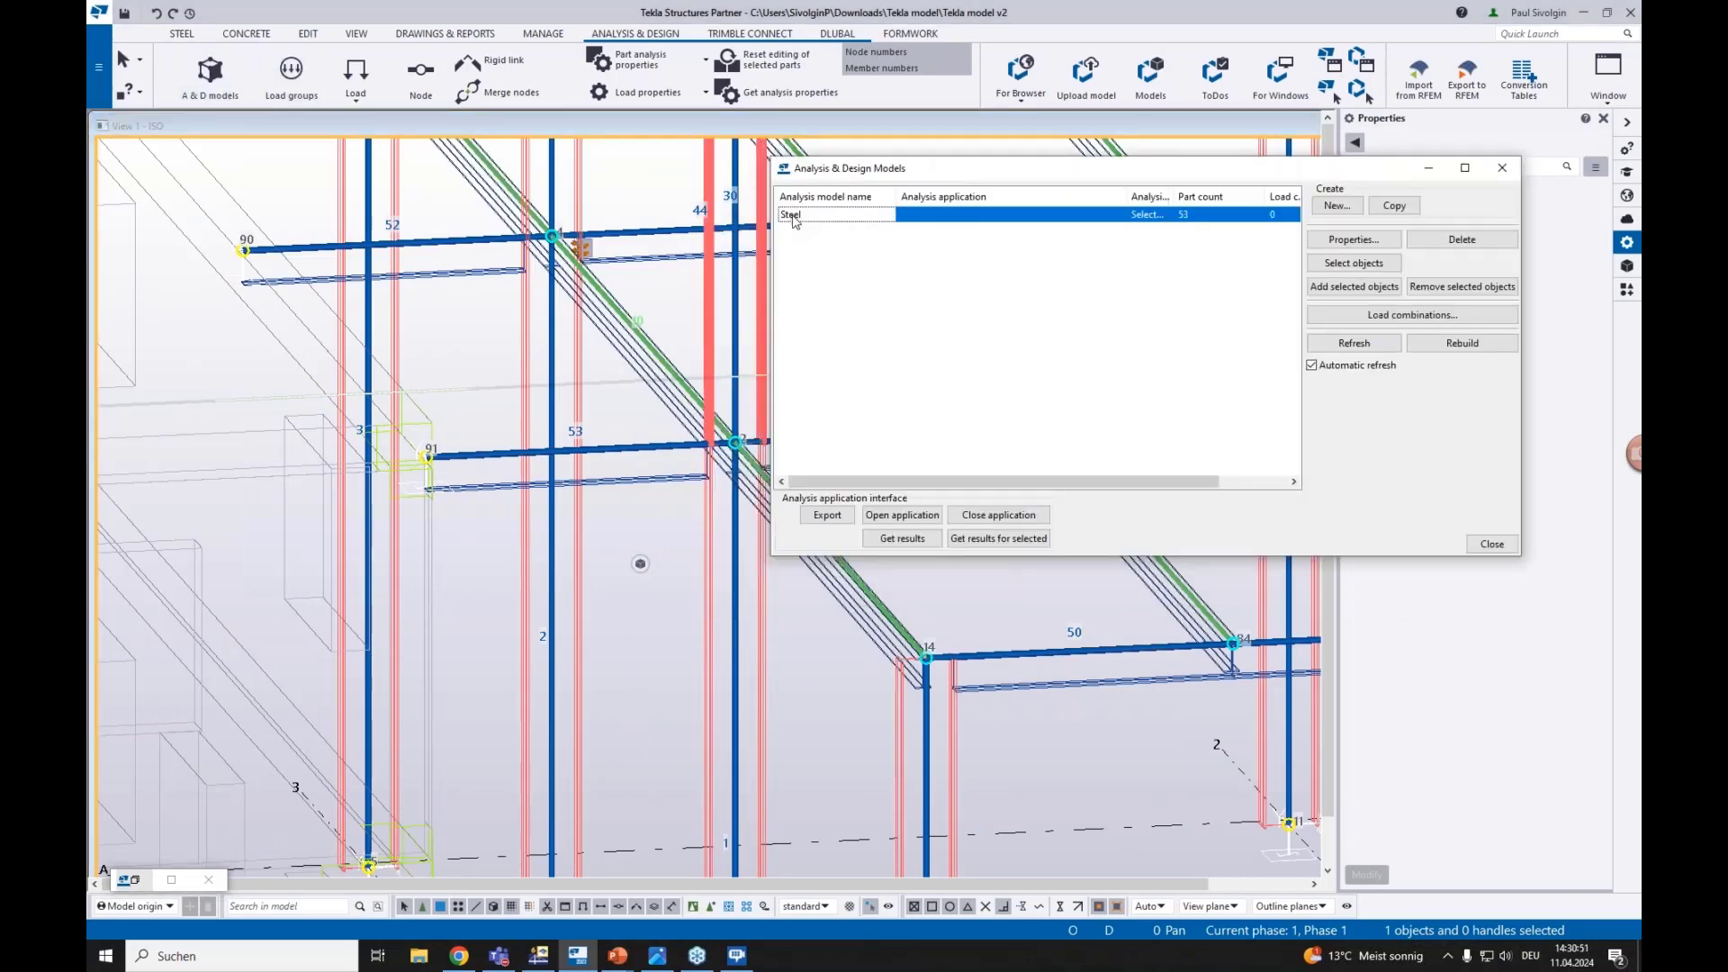
drag(1031, 183, 928, 191)
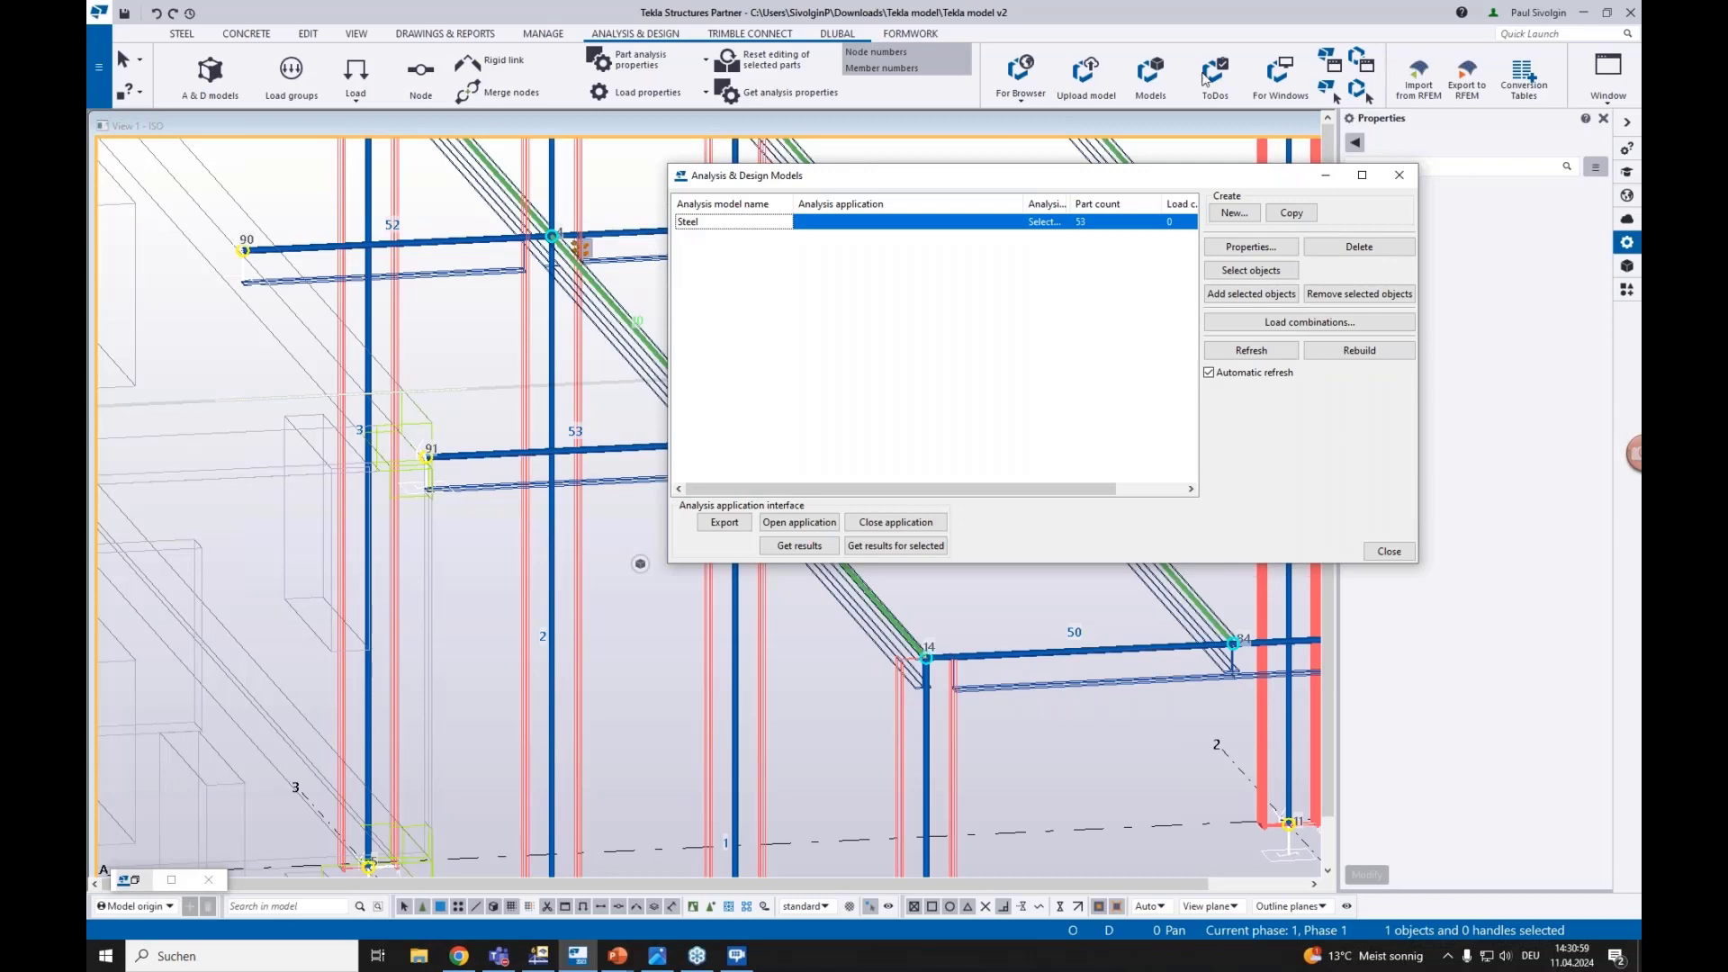
click(1387, 552)
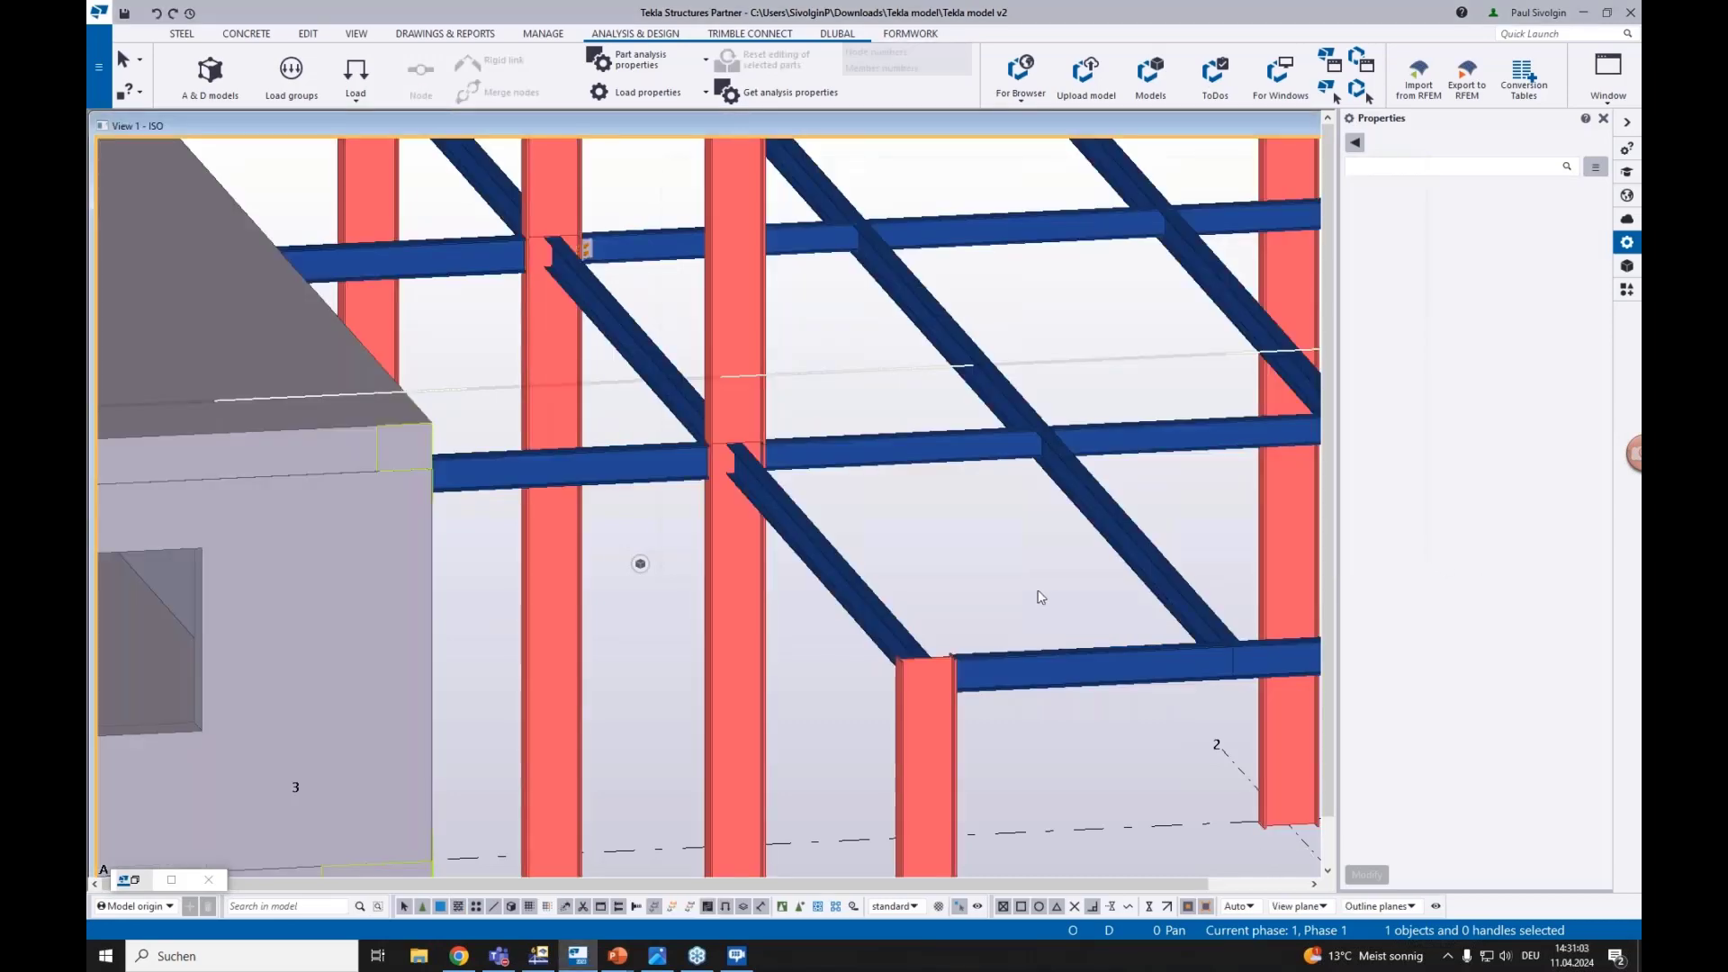
Redisplay the Steel analysis model from the Analysis & Design Models list and bring the foot of edge column 7 into view
click(210, 72)
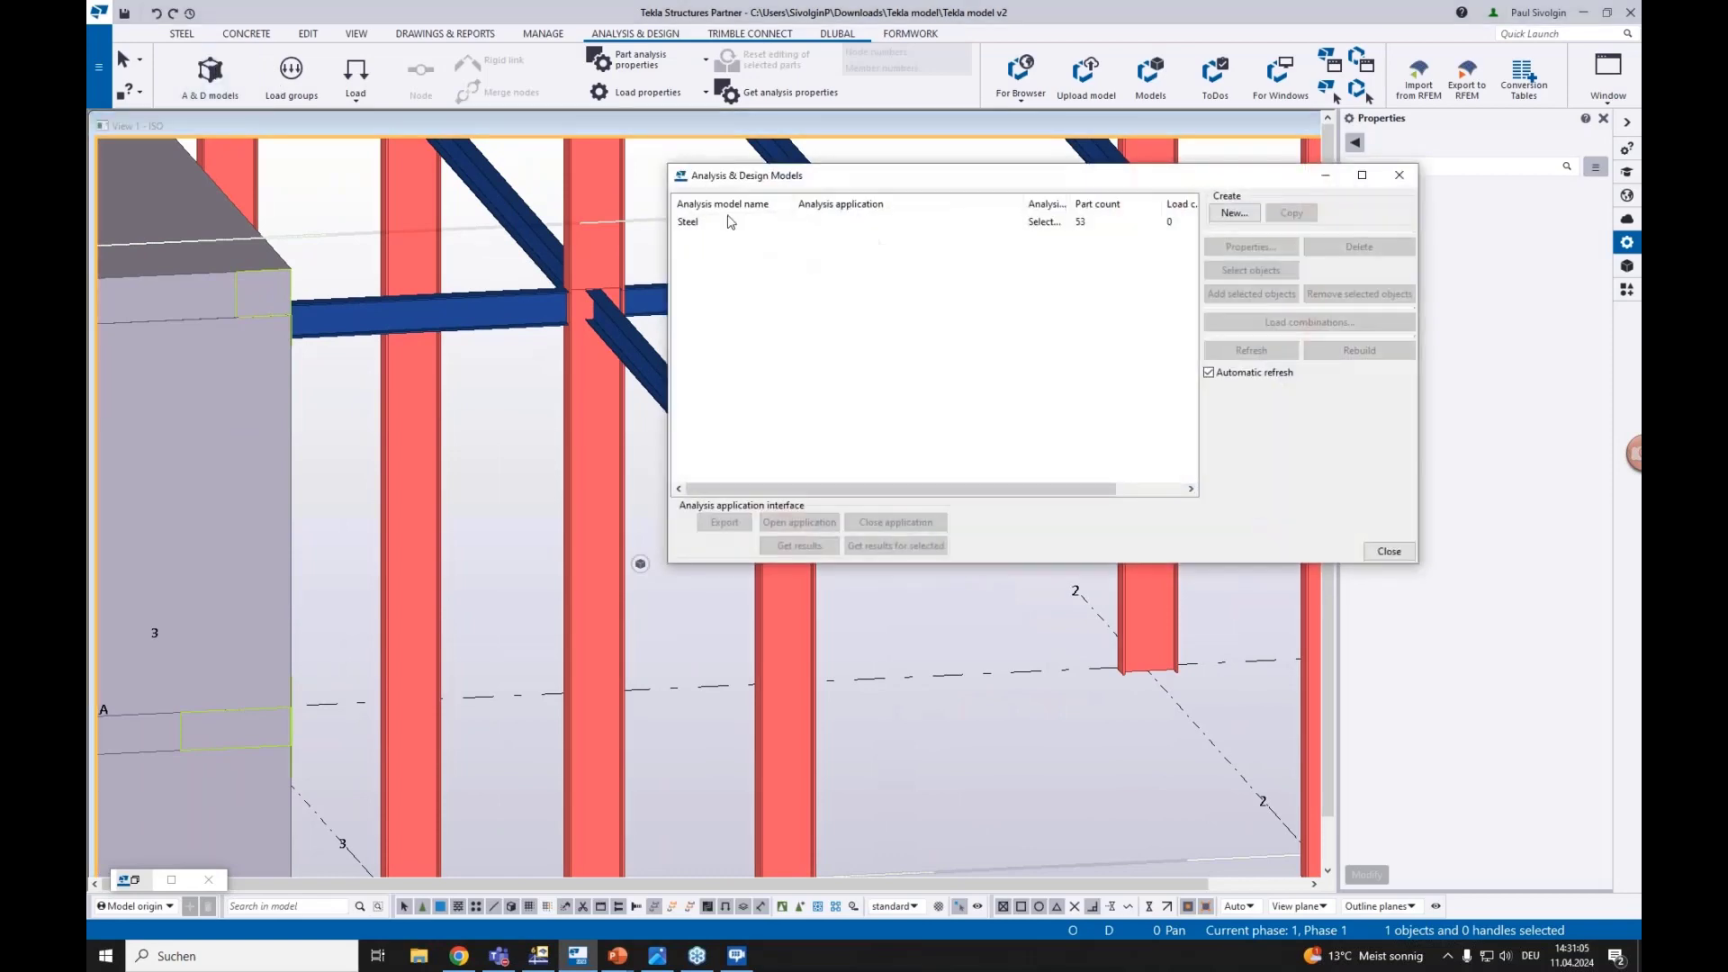
click(830, 221)
drag(829, 176, 970, 119)
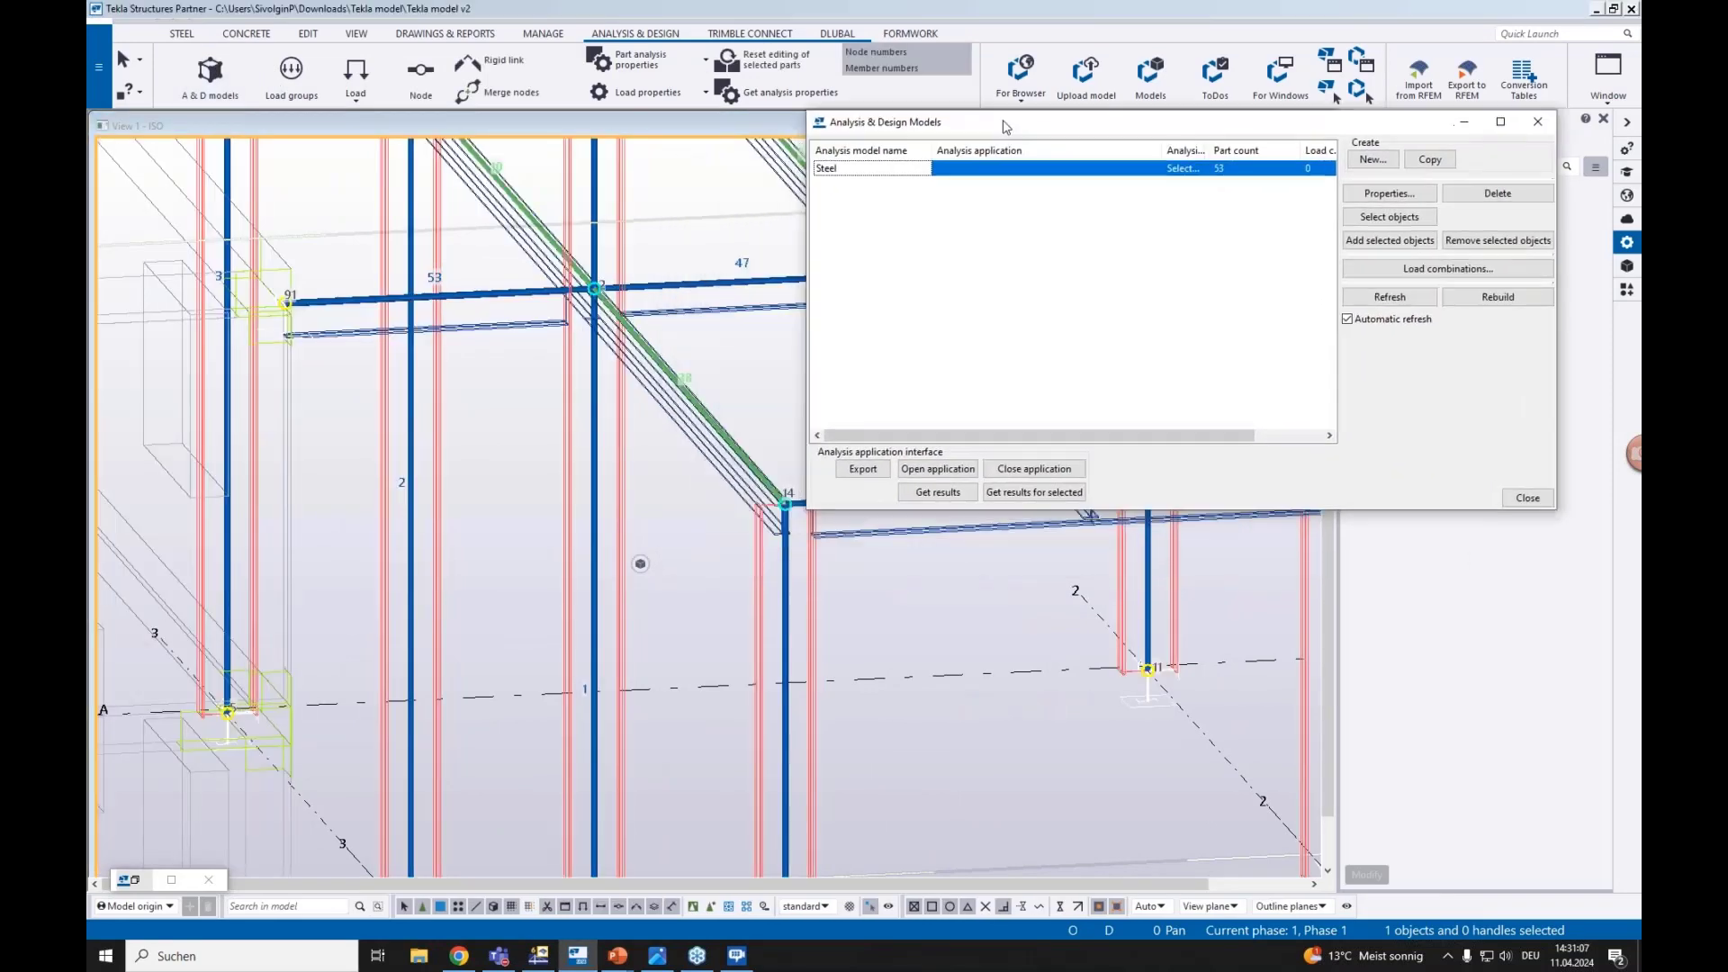
middle_drag(860, 610, 790, 577)
scroll(791, 577, down, 1)
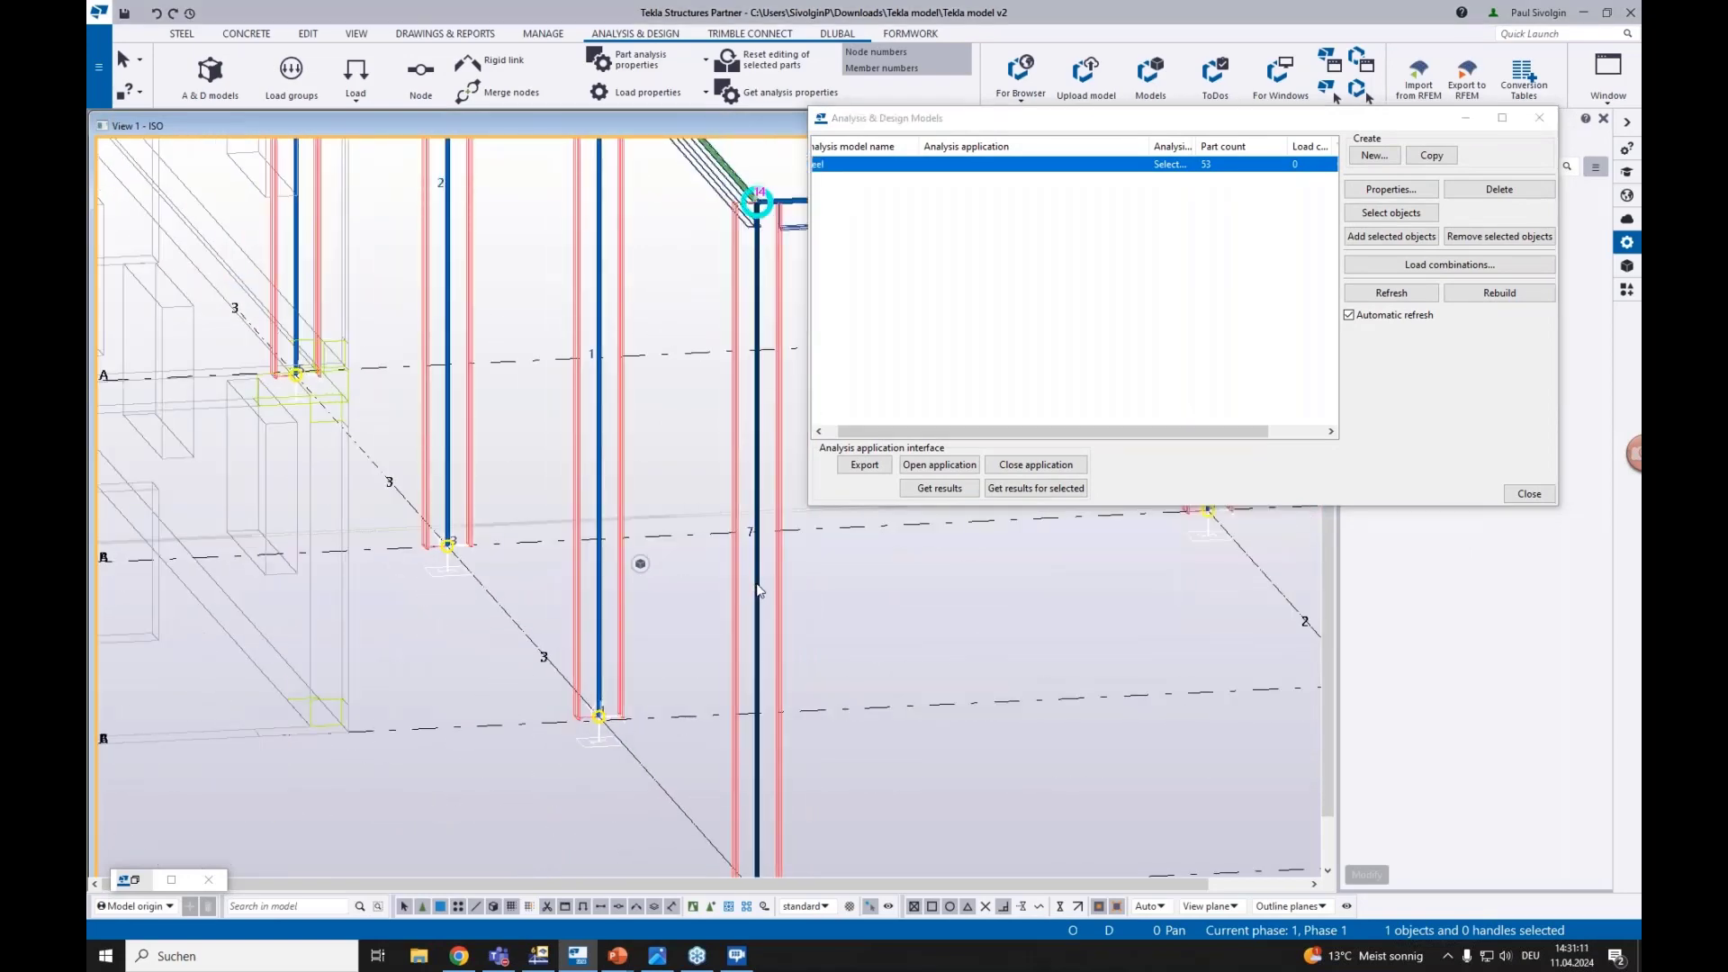
Open the position settings in the analysis properties of edge column 7
double_click(757, 591)
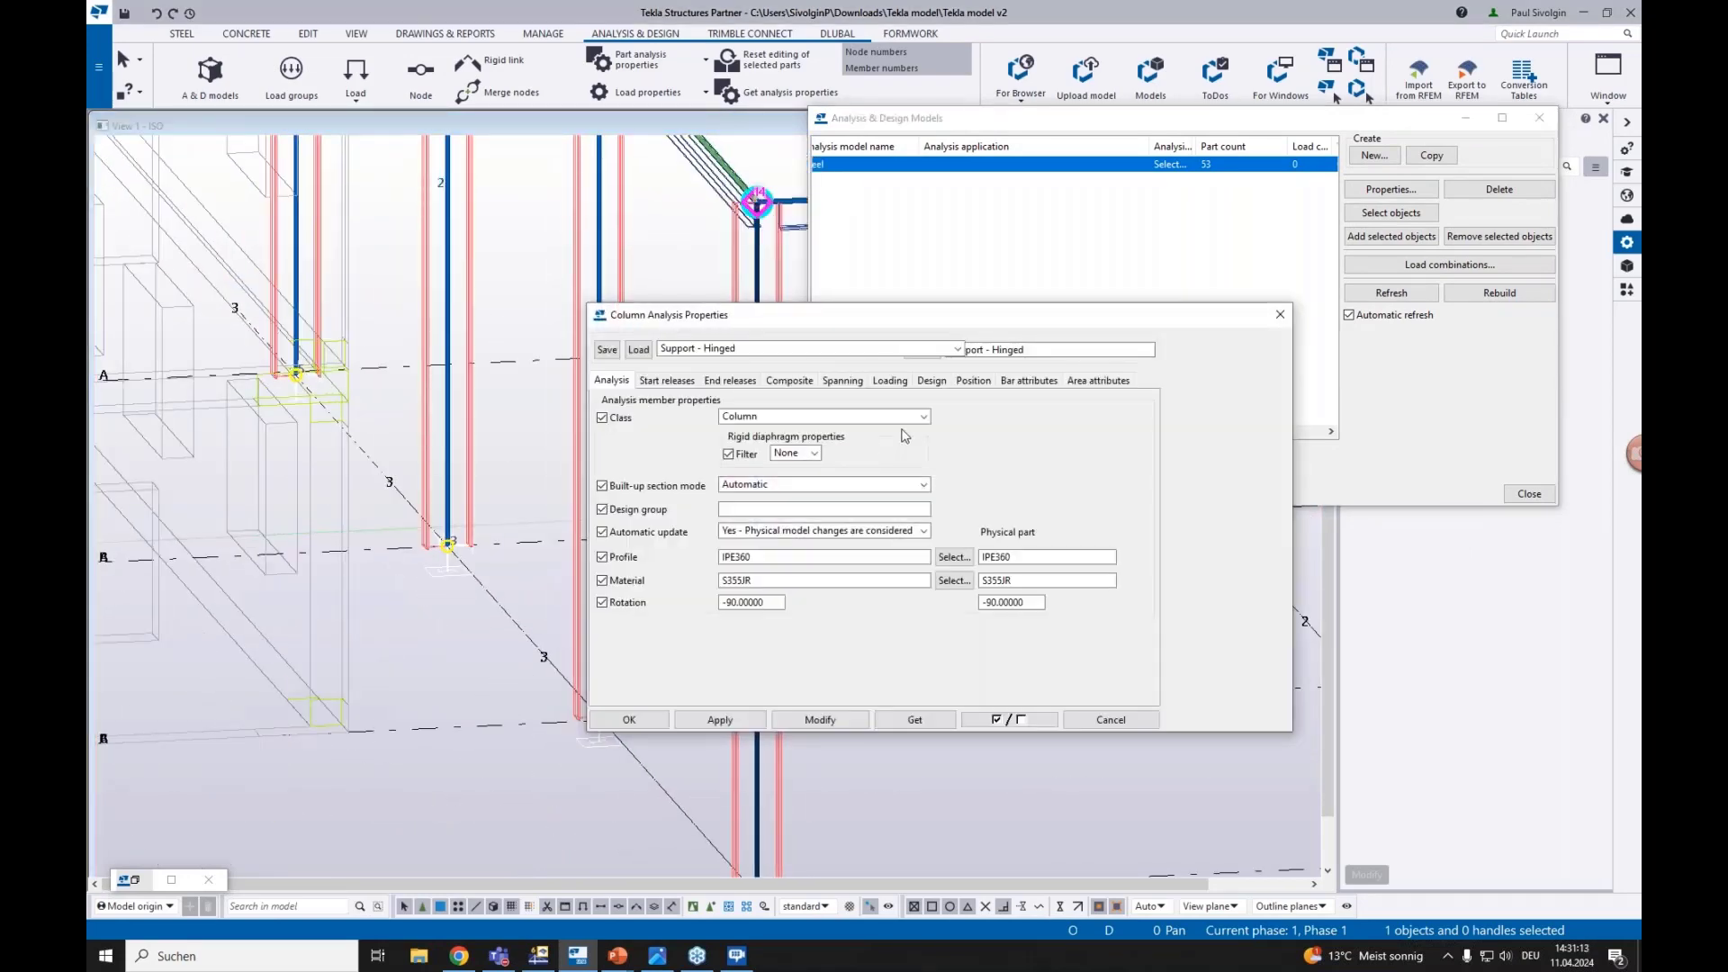
drag(740, 324, 972, 322)
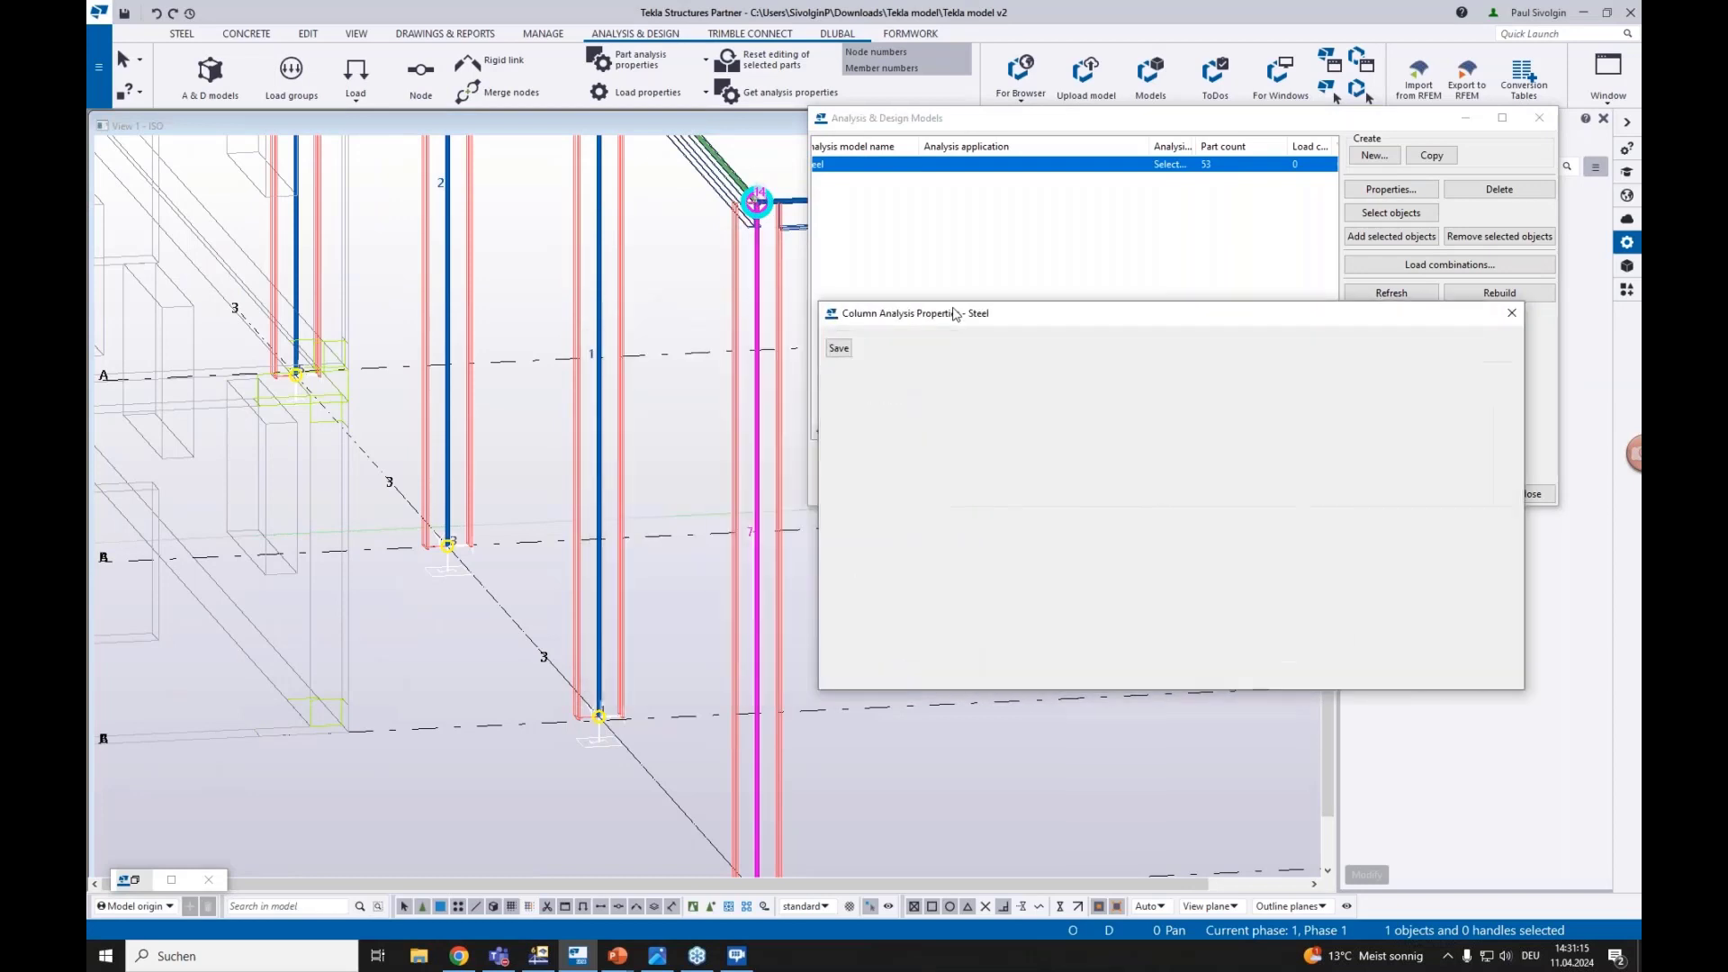
scroll(636, 496, up, 5)
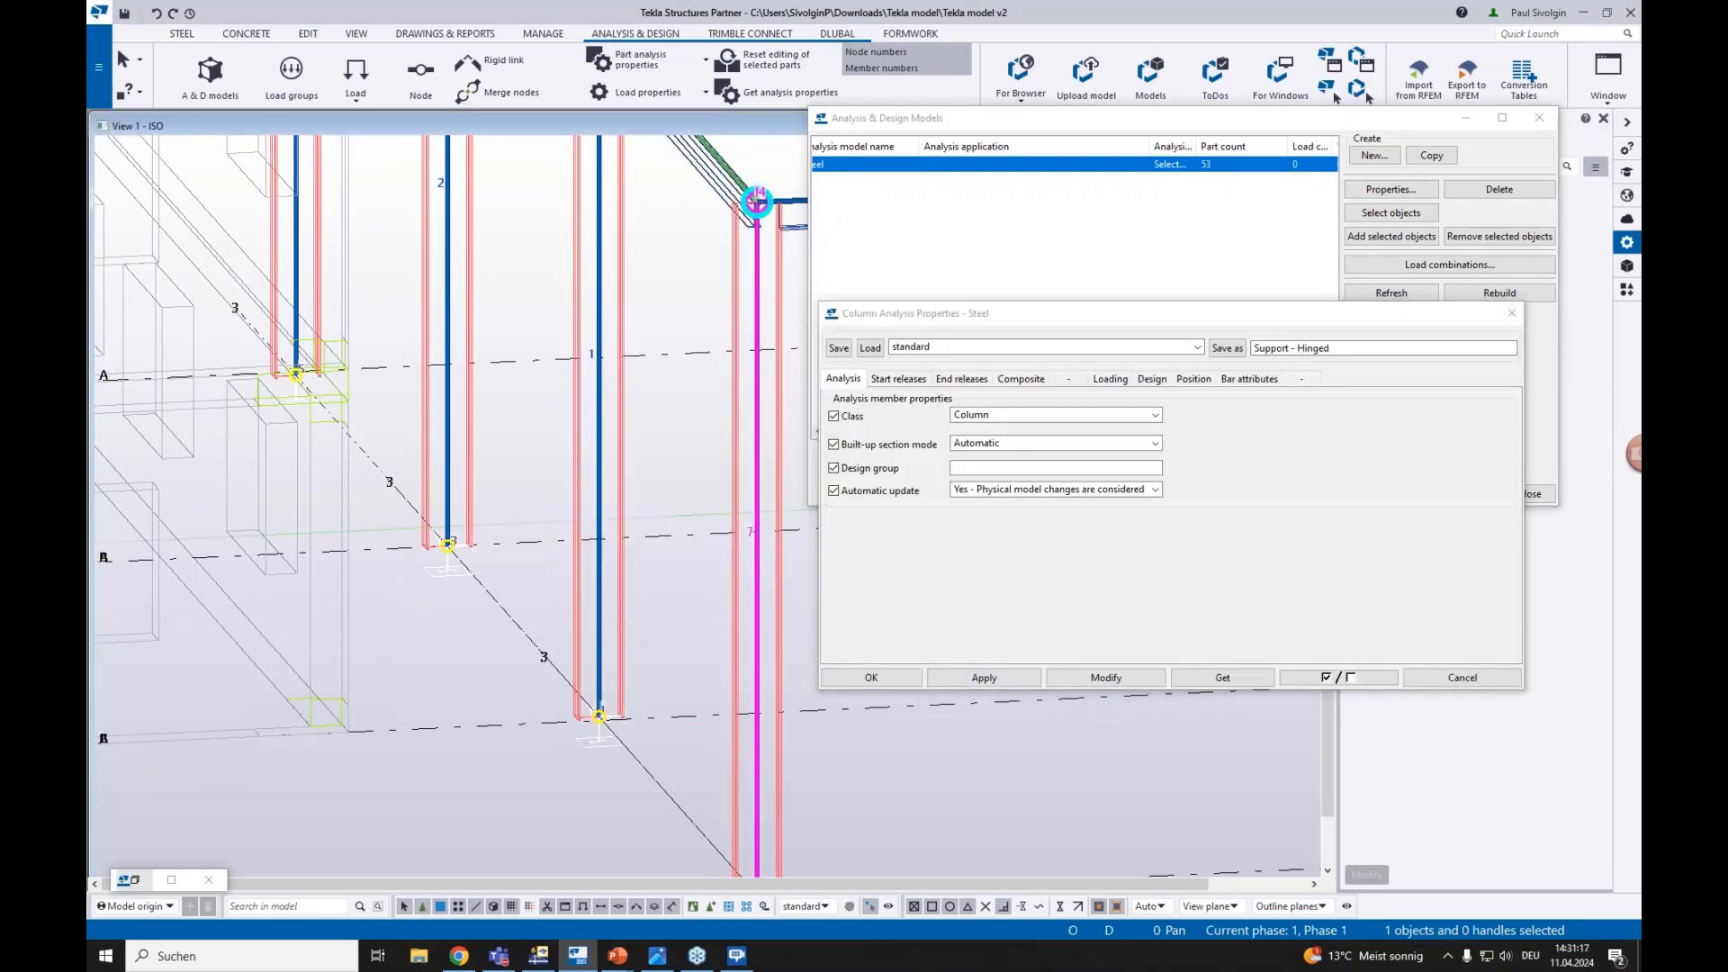
click(1193, 379)
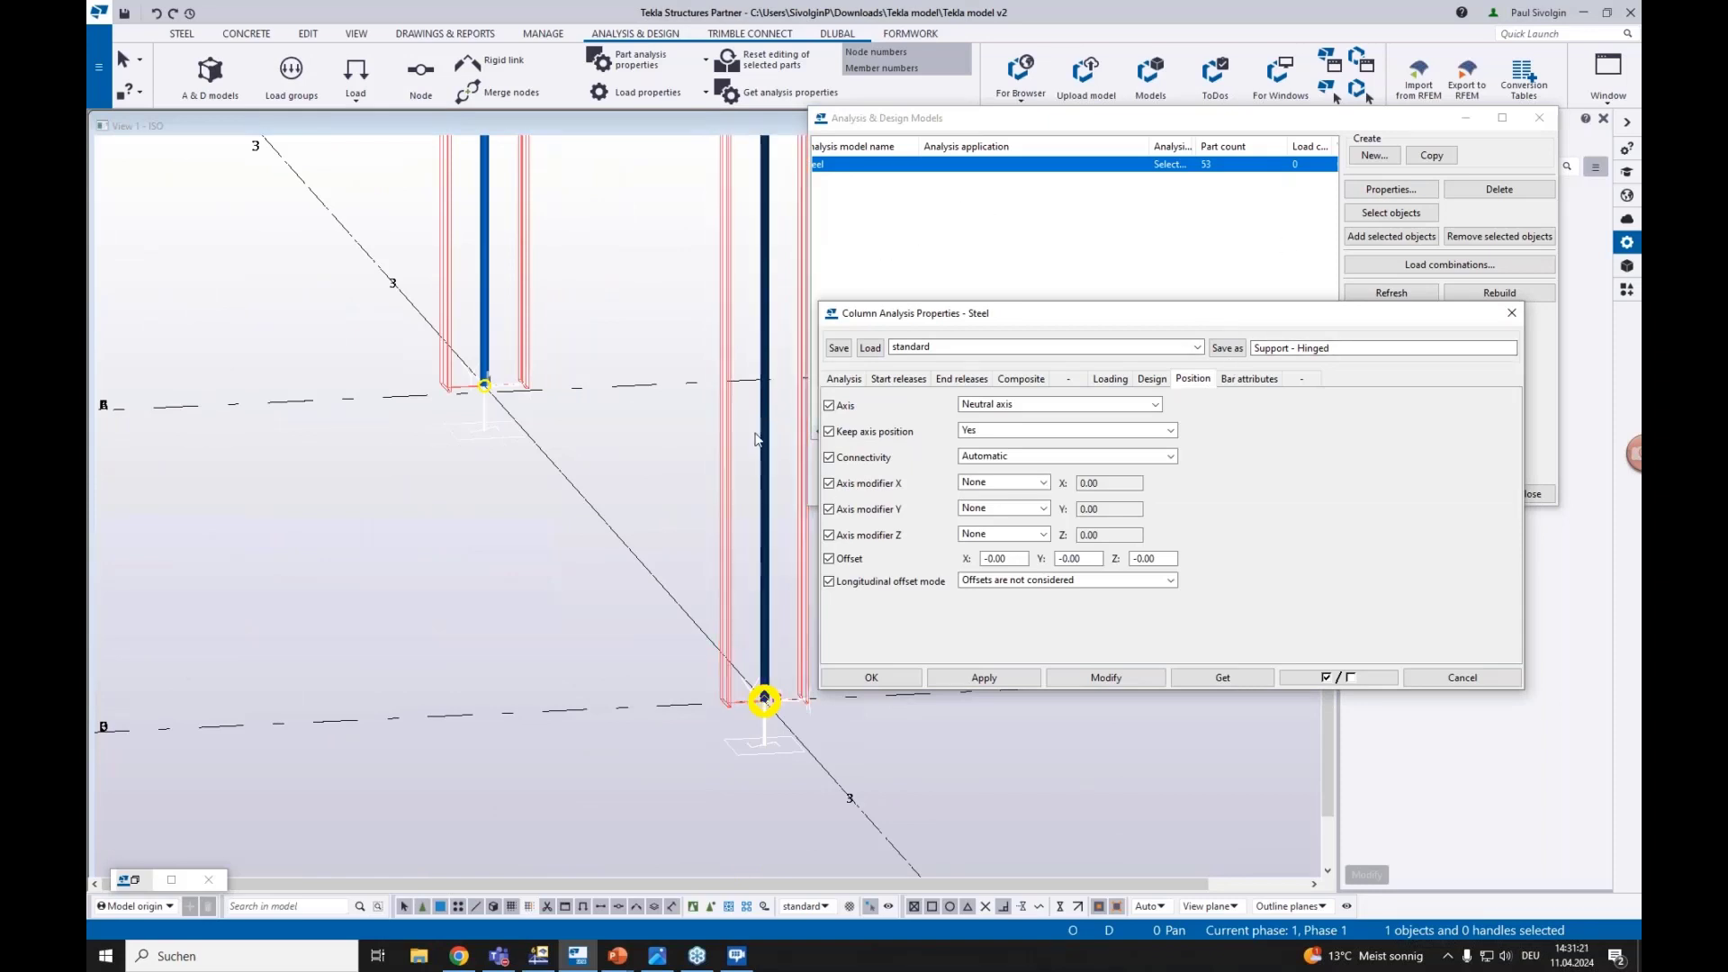
middle_drag(764, 448, 686, 421)
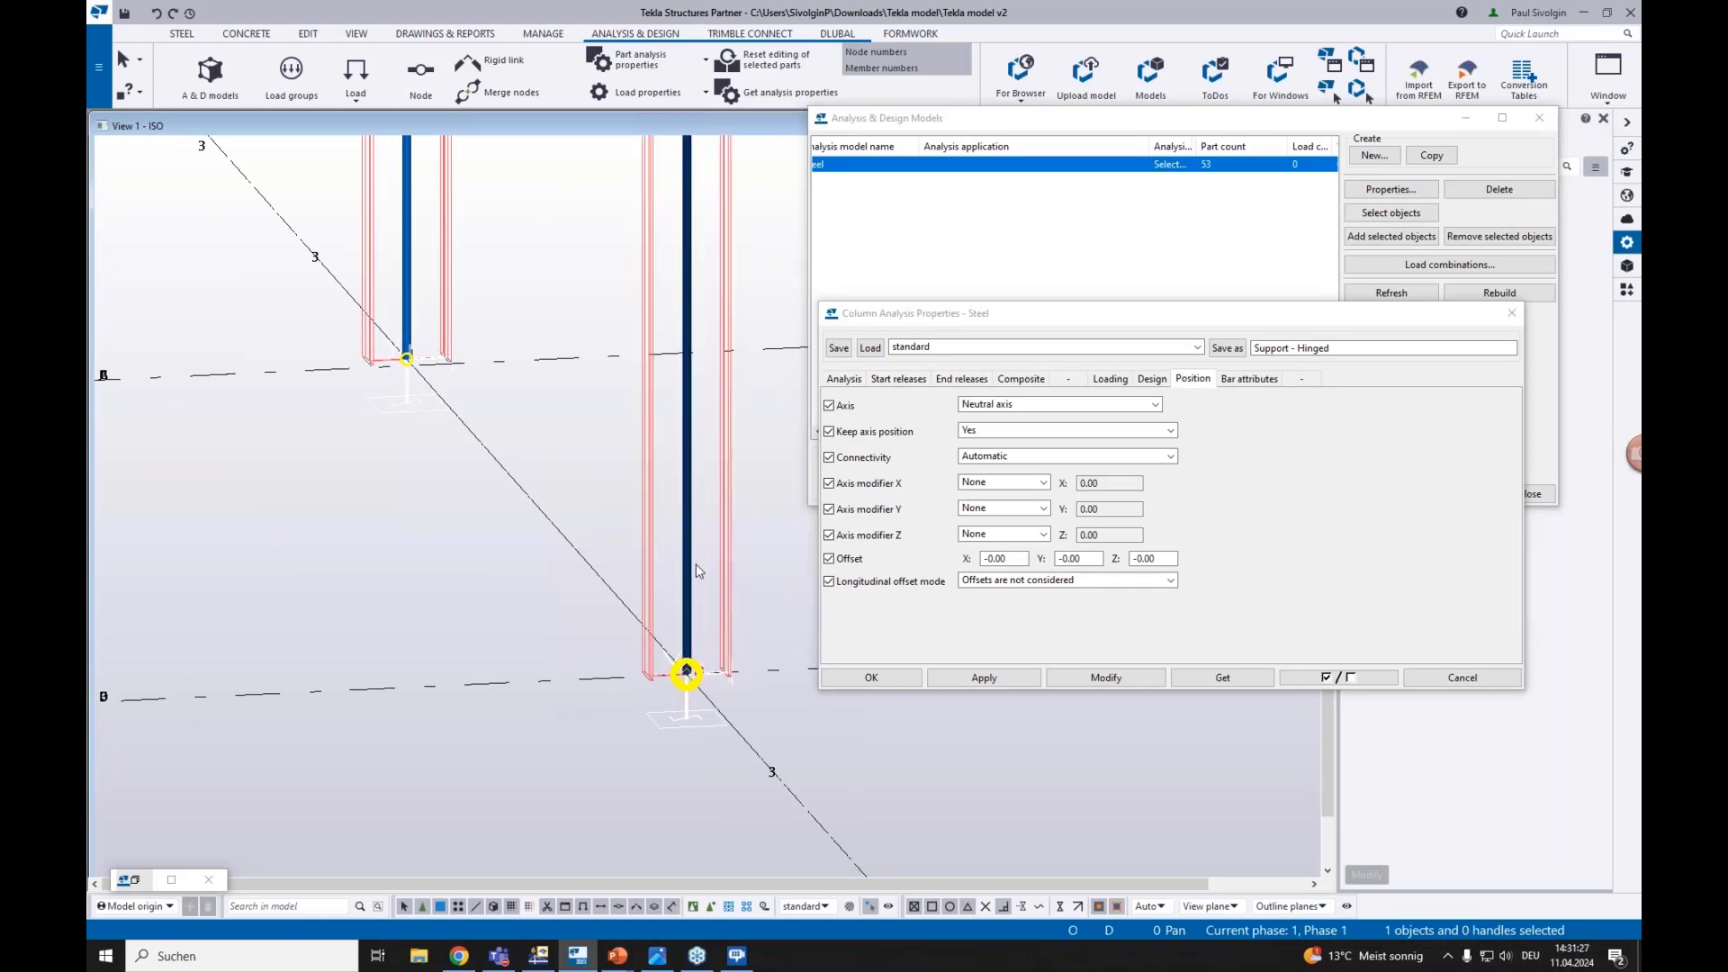
scroll(684, 423, up, 3)
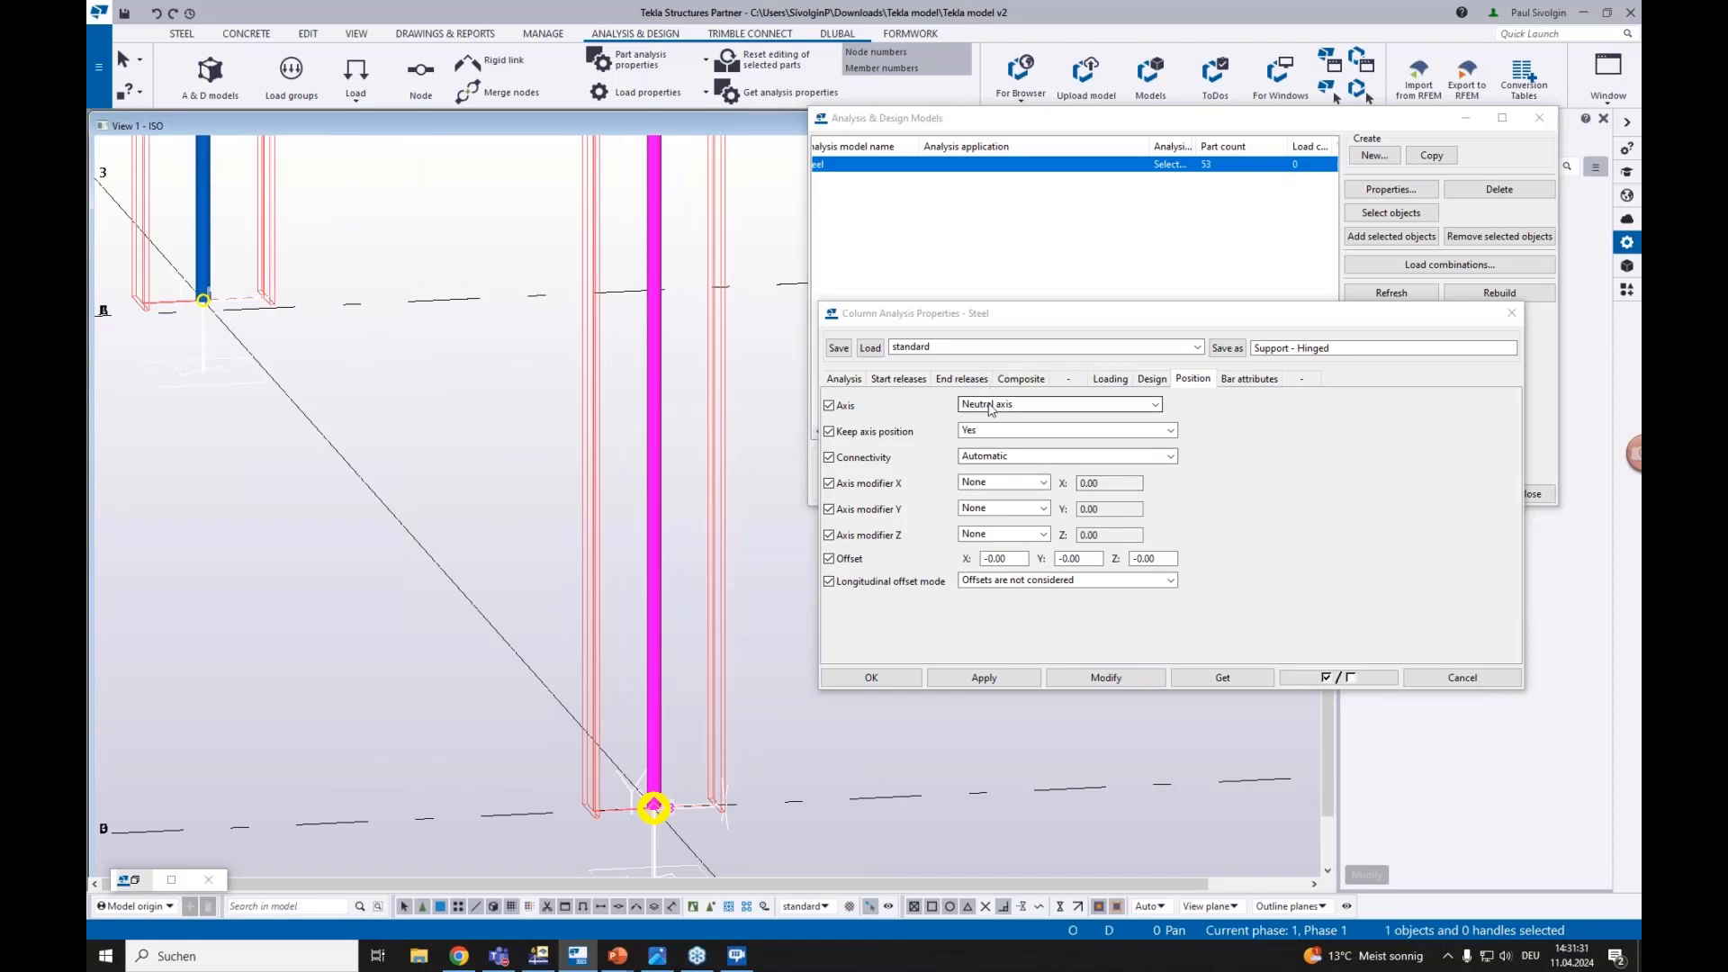
Set the analysis axis of column 7 to Top center and apply the modification
click(1049, 405)
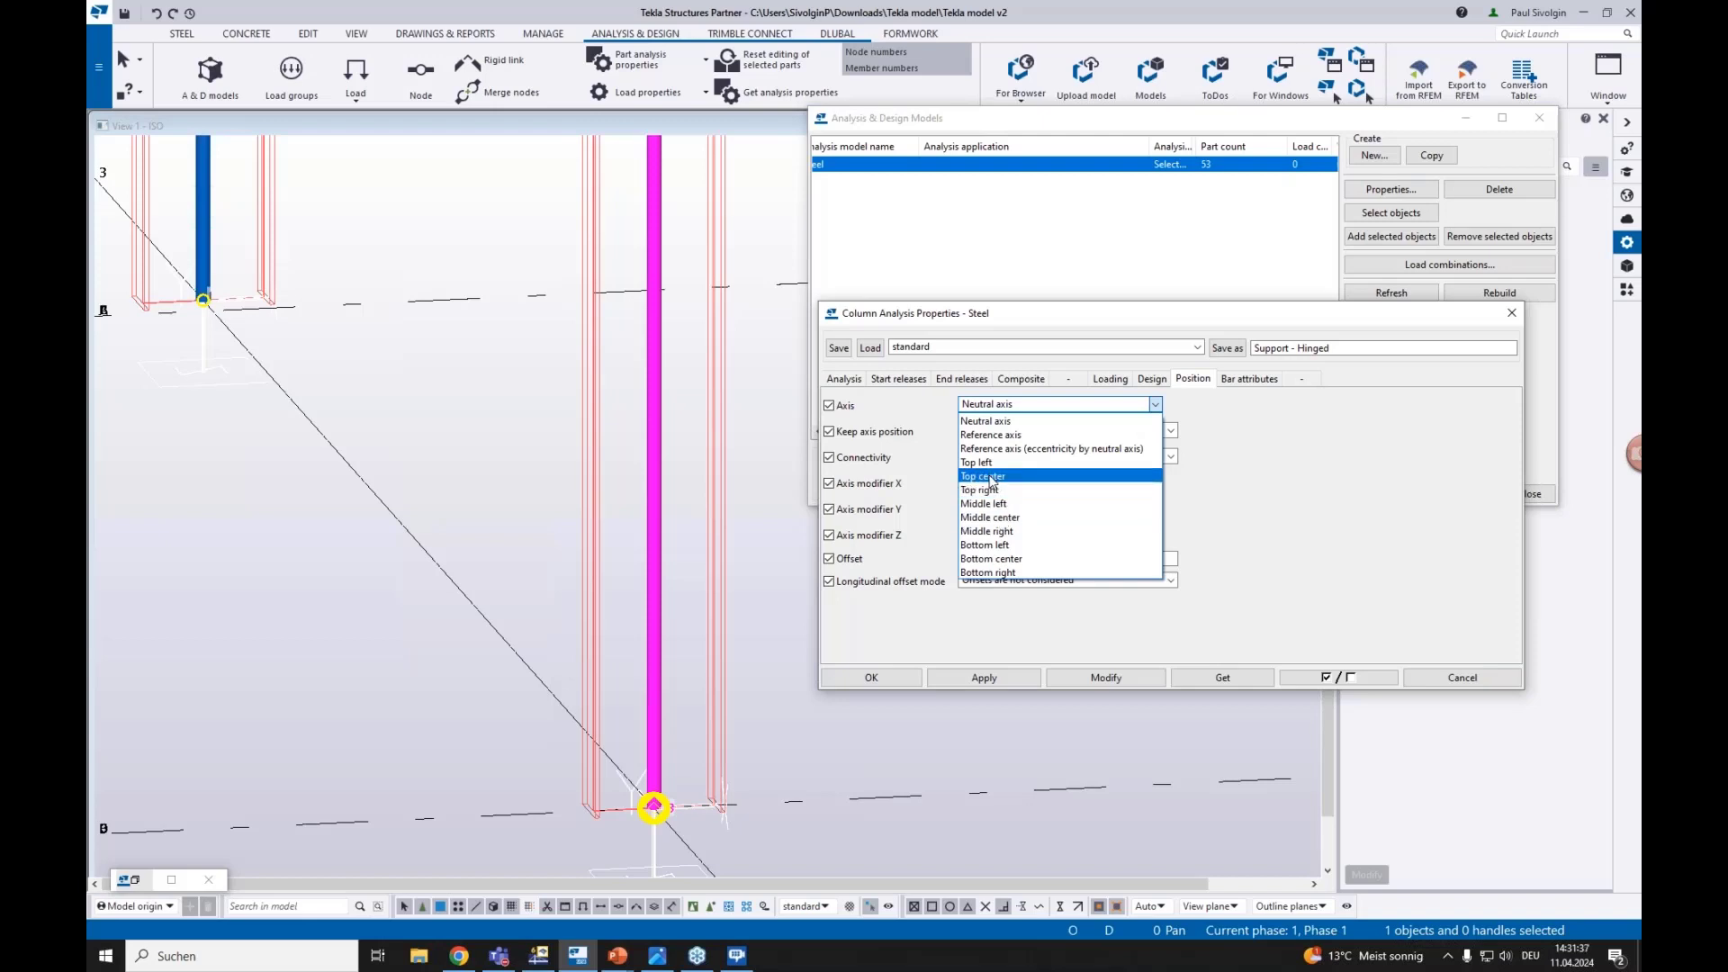
click(990, 477)
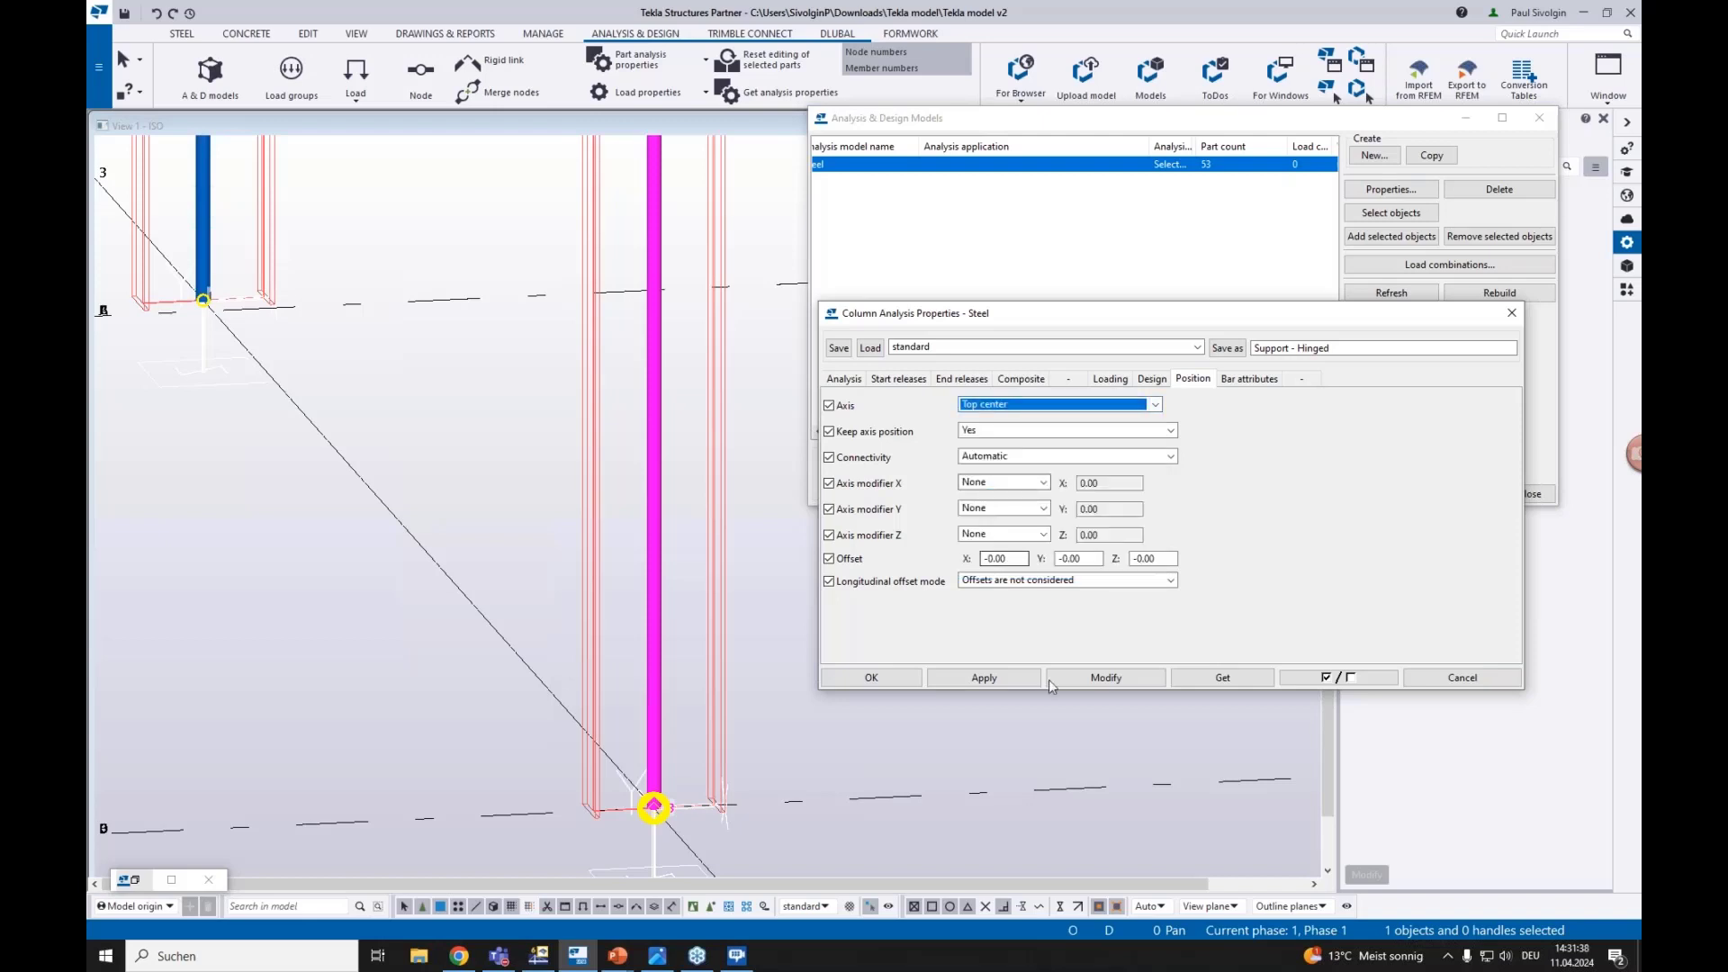
click(1095, 682)
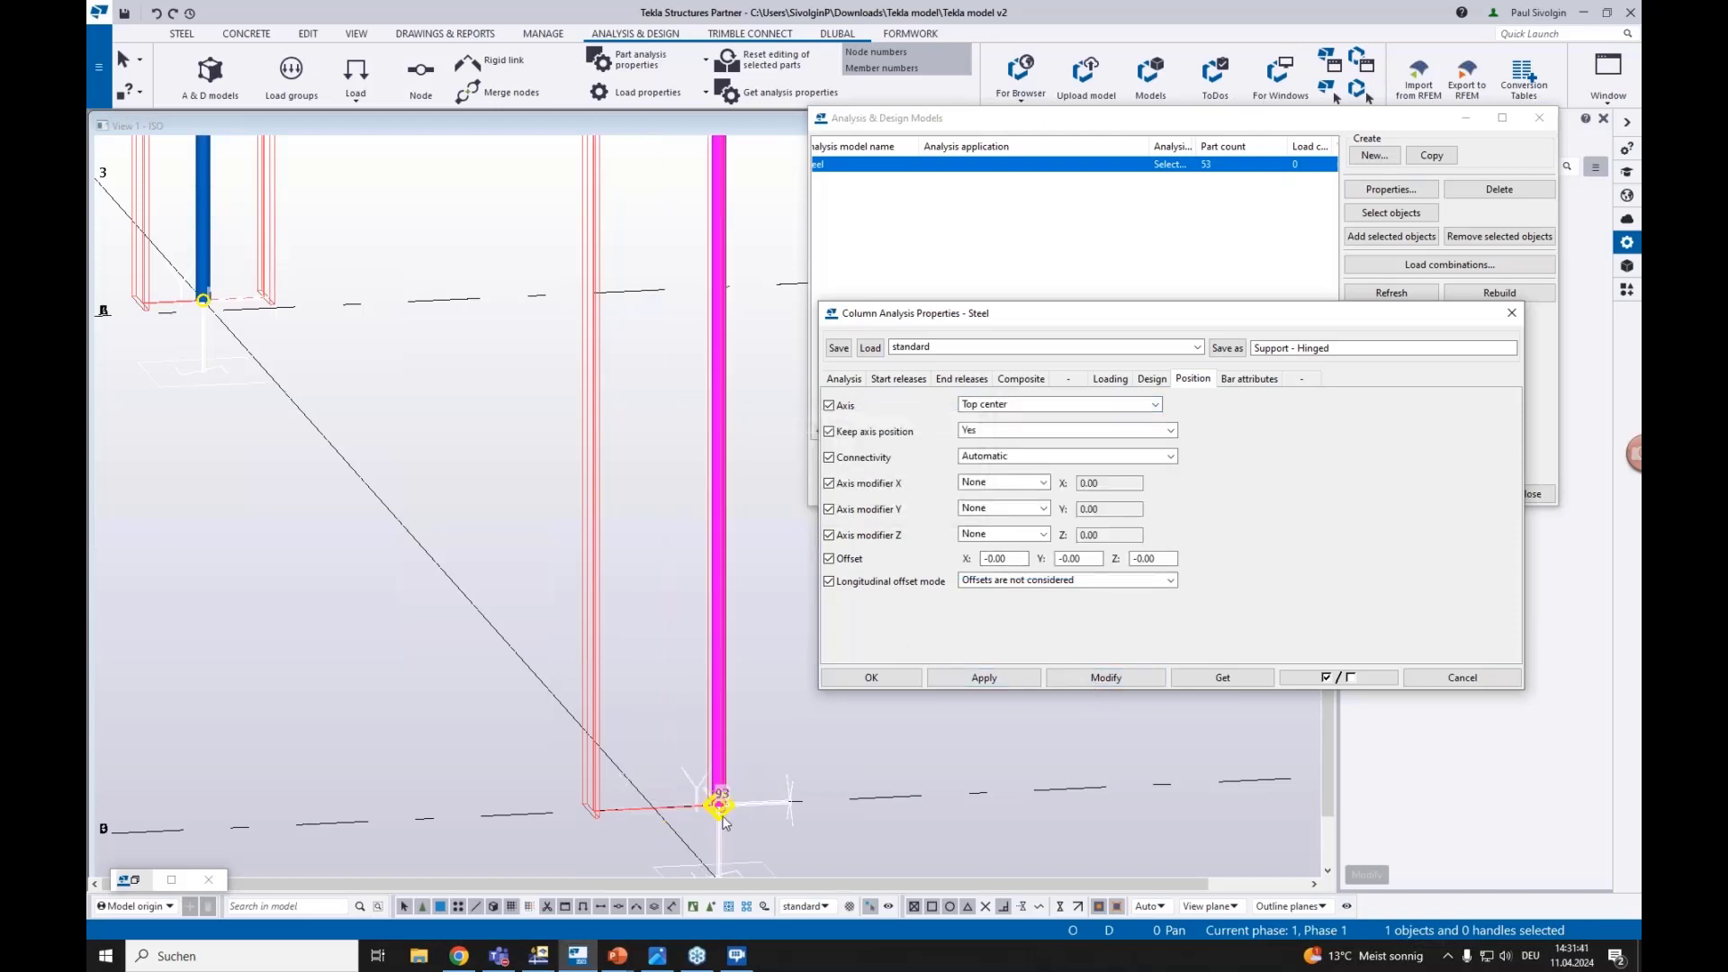
Switch the analysis axis of column 7 to Bottom center and apply the modification
click(1035, 404)
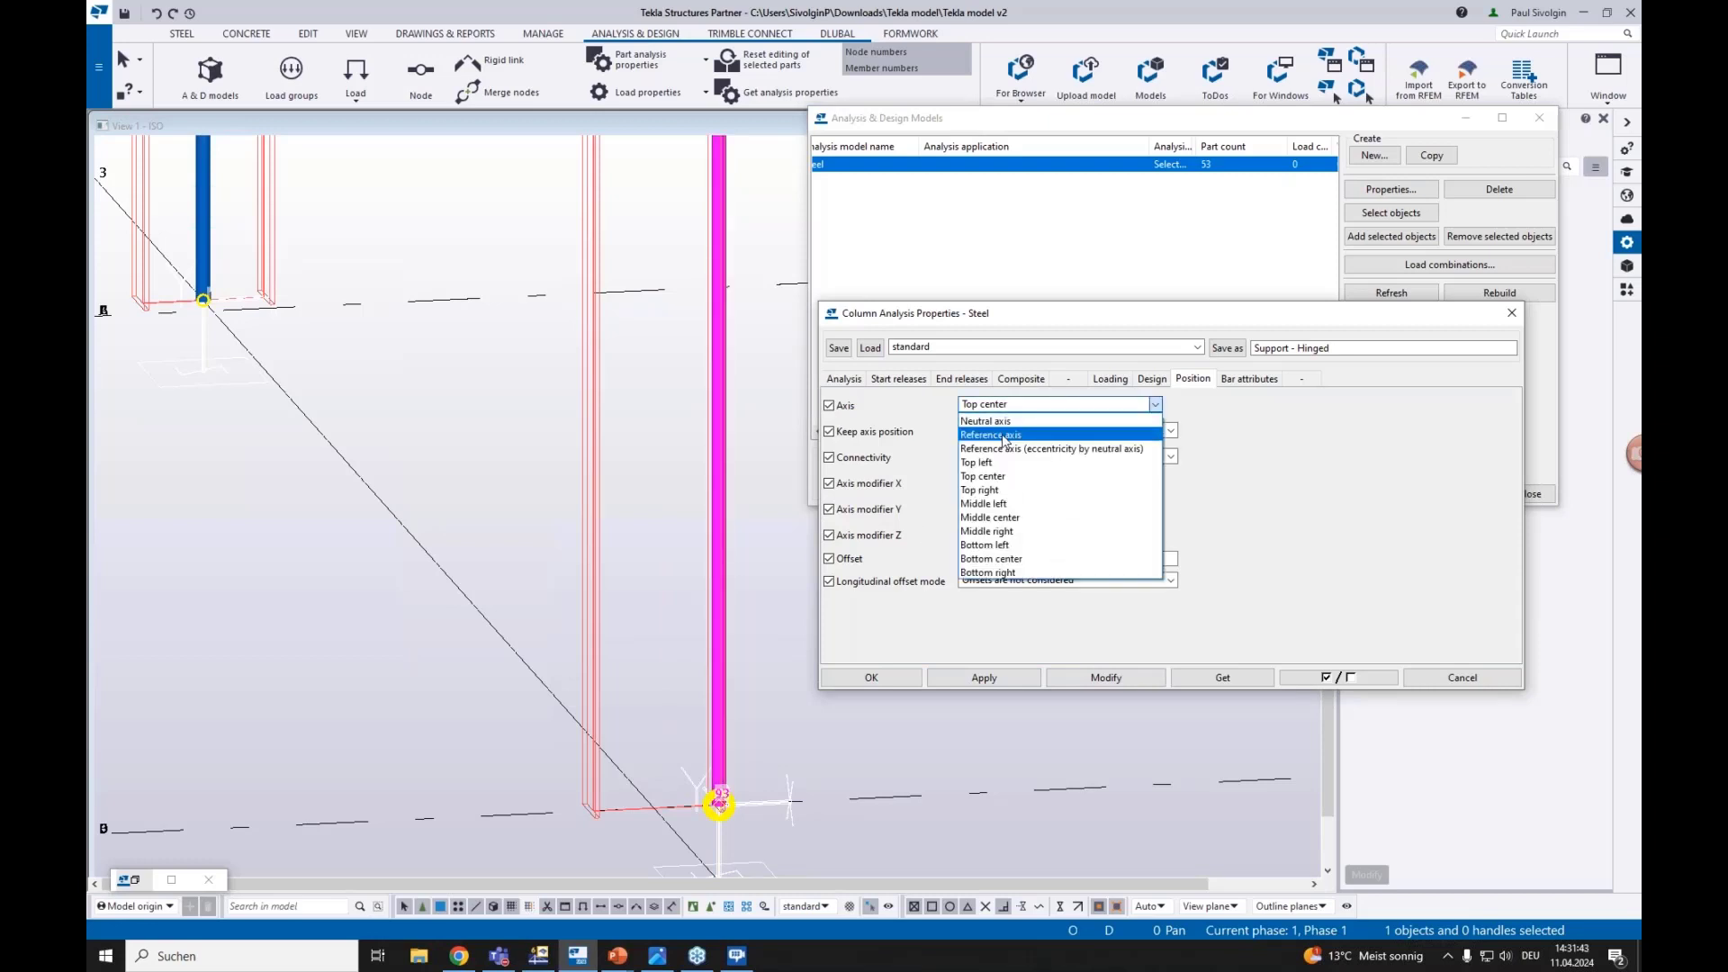
click(990, 559)
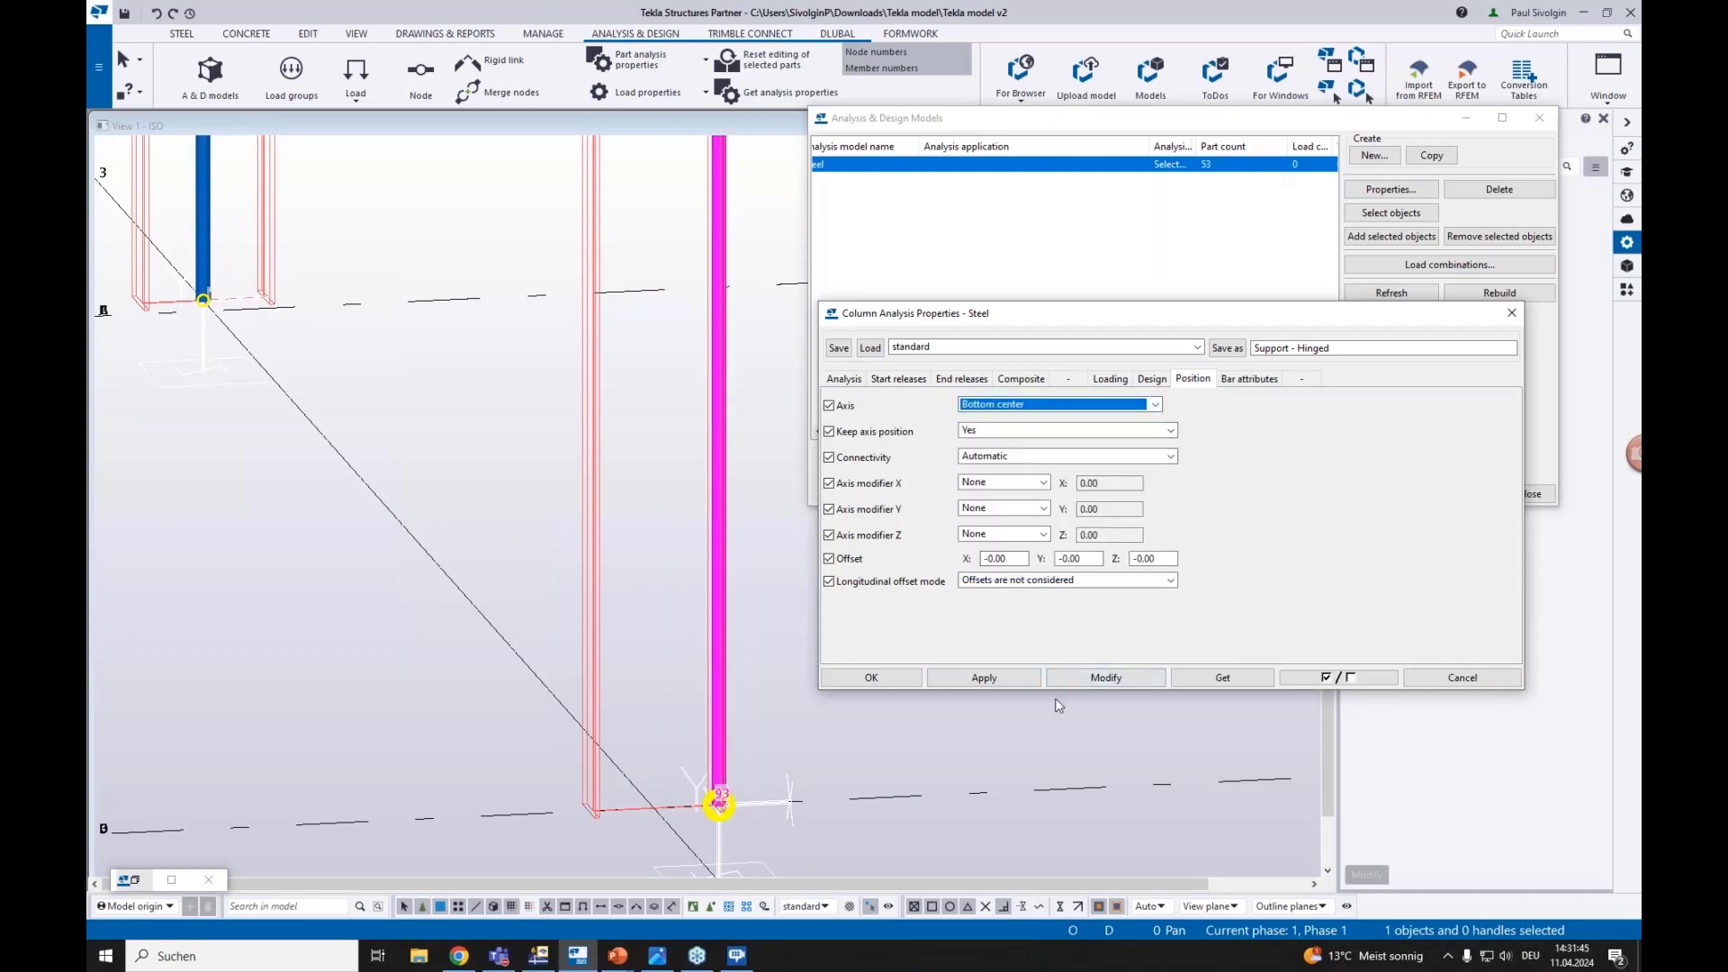
click(1085, 679)
Return the analysis axis of column 7 to Neutral axis, keeping the standard property preset, and apply the modification
click(1052, 406)
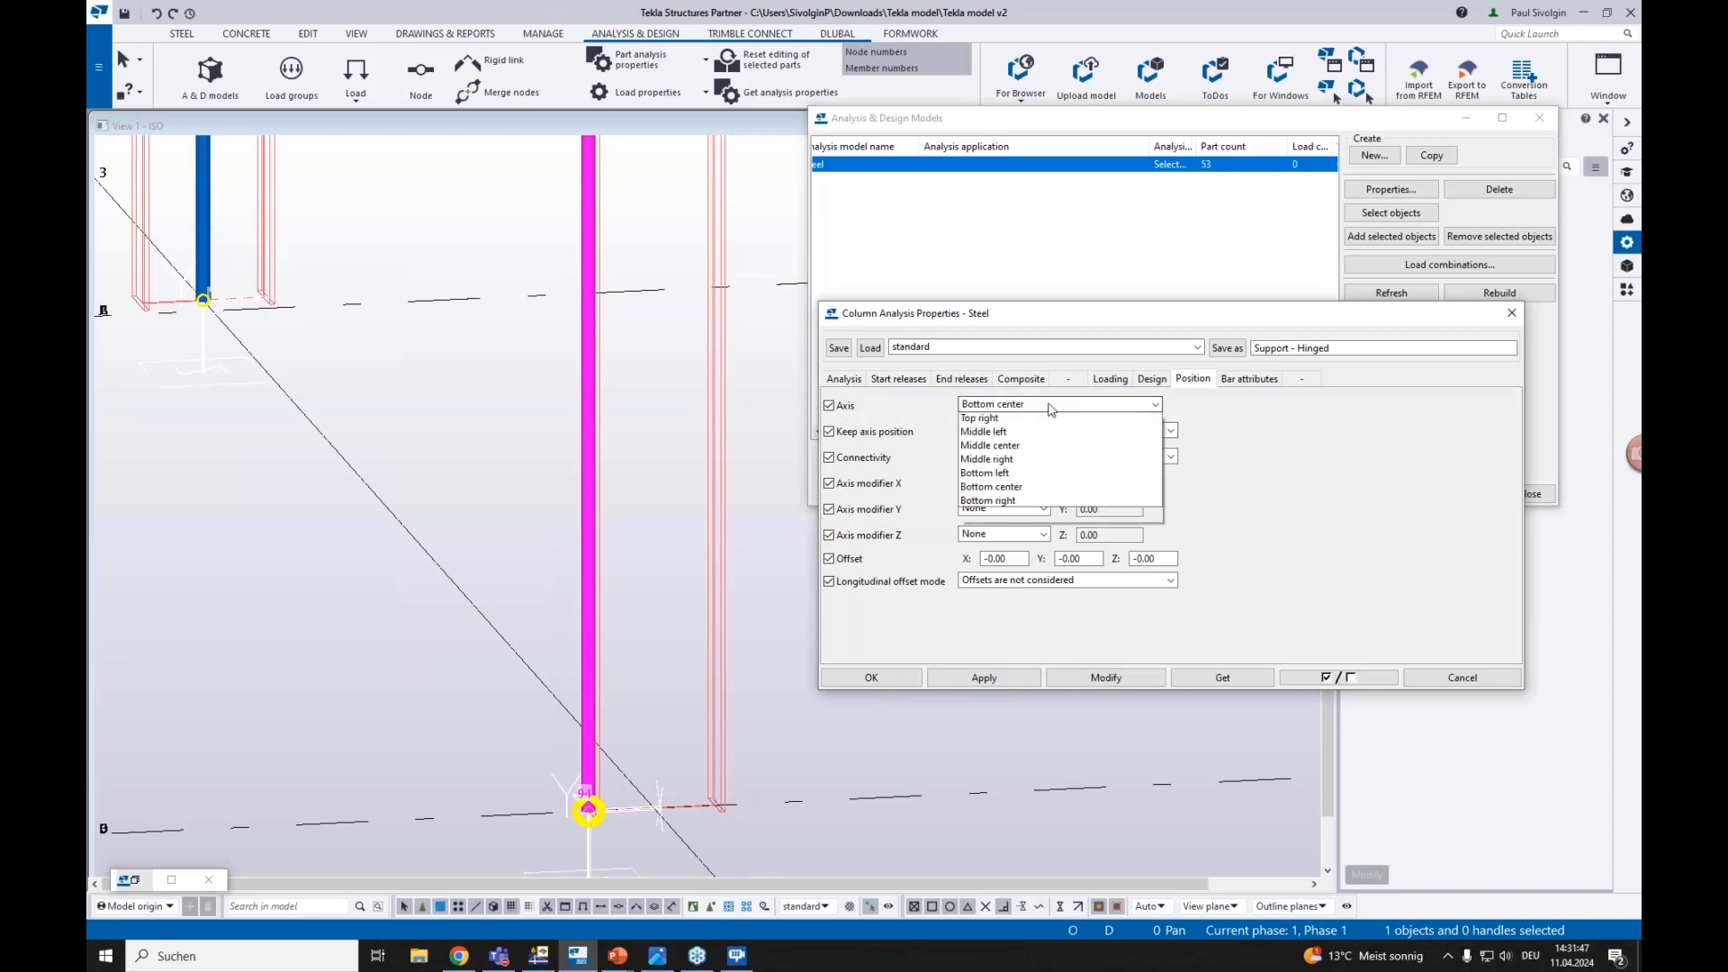
scroll(1052, 410, up, 2)
click(998, 419)
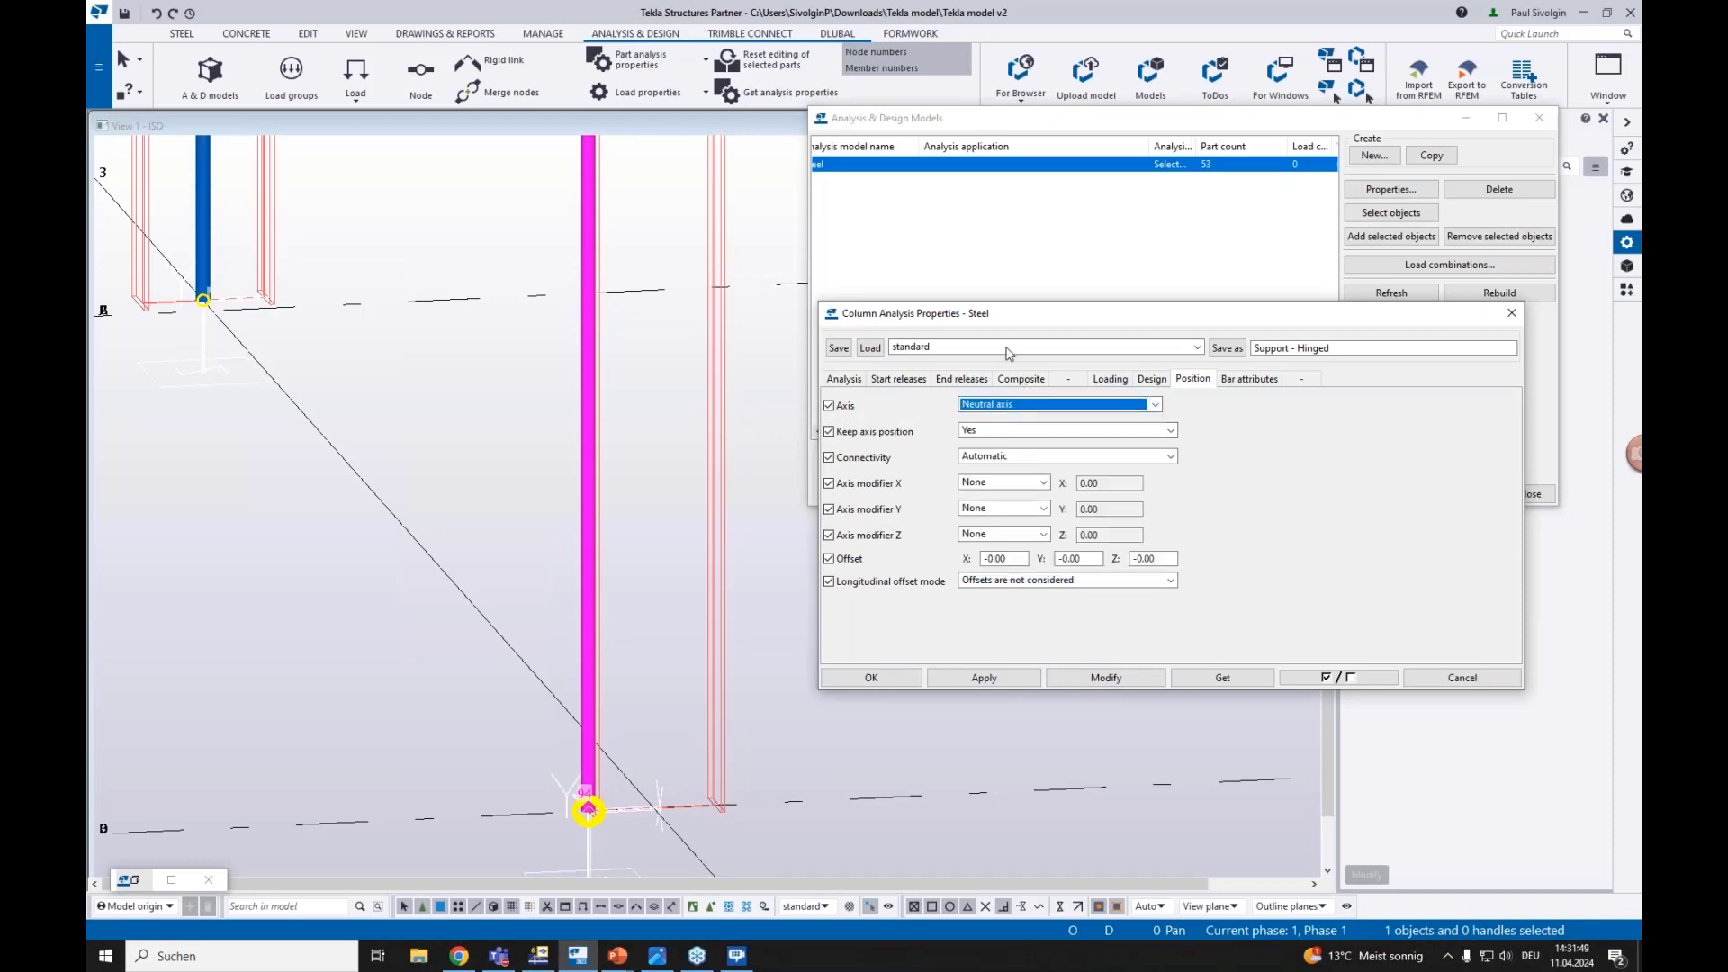
click(924, 354)
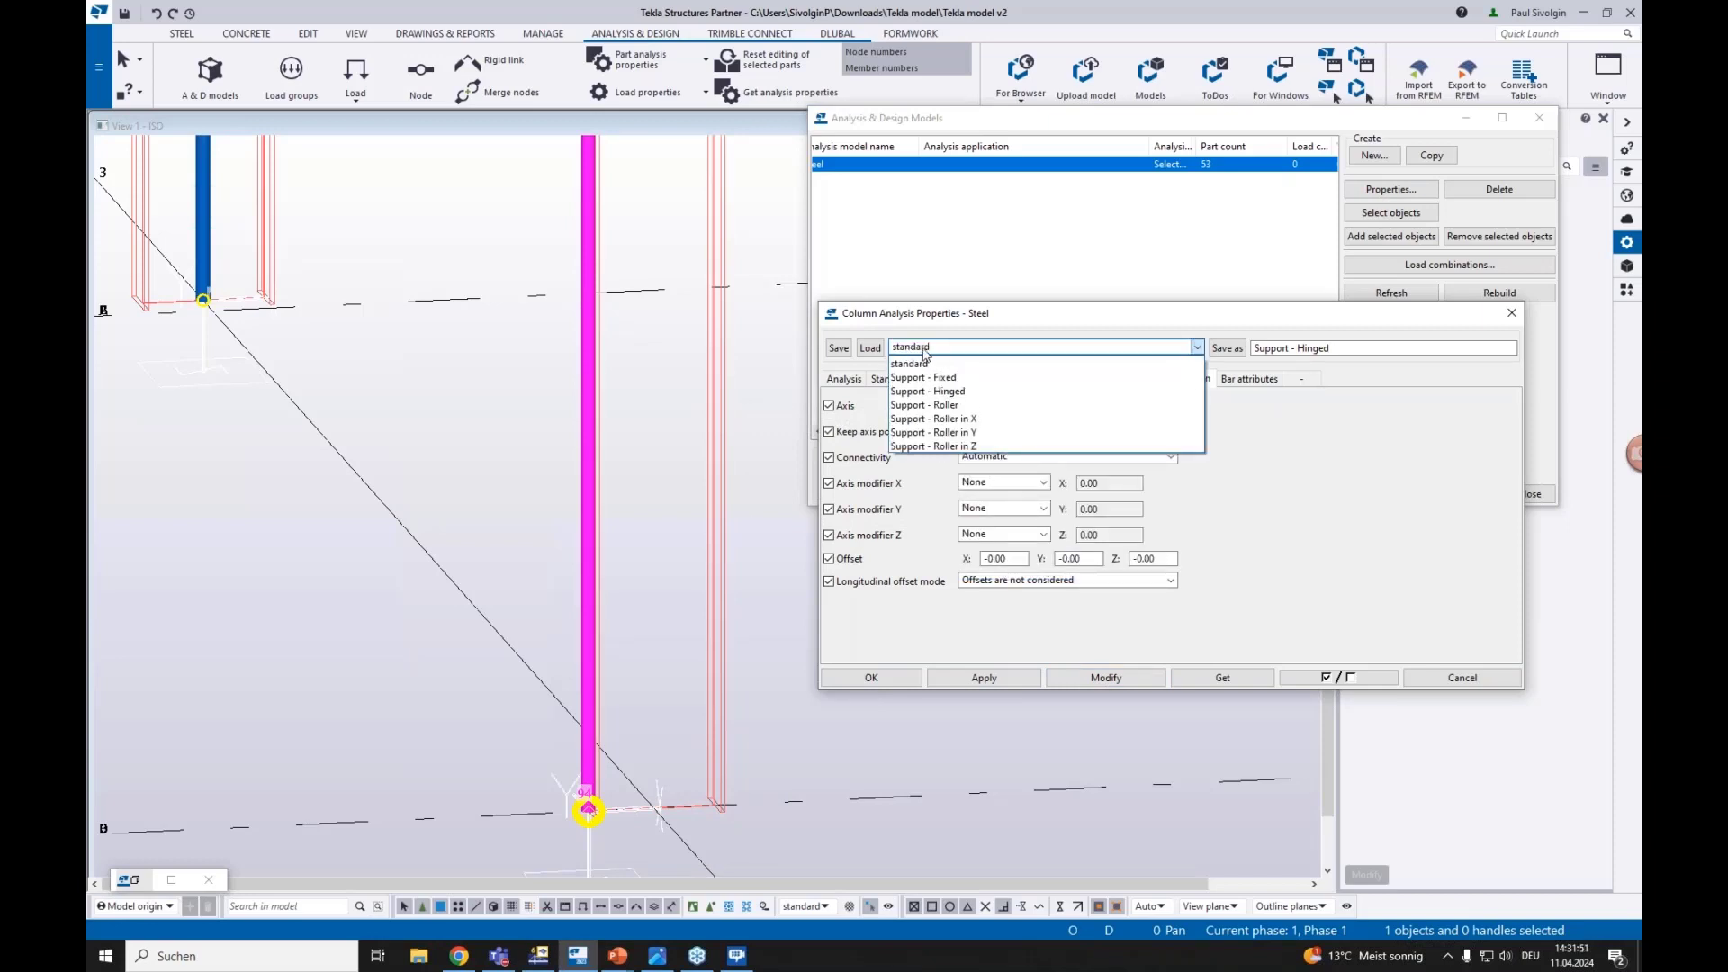
click(924, 363)
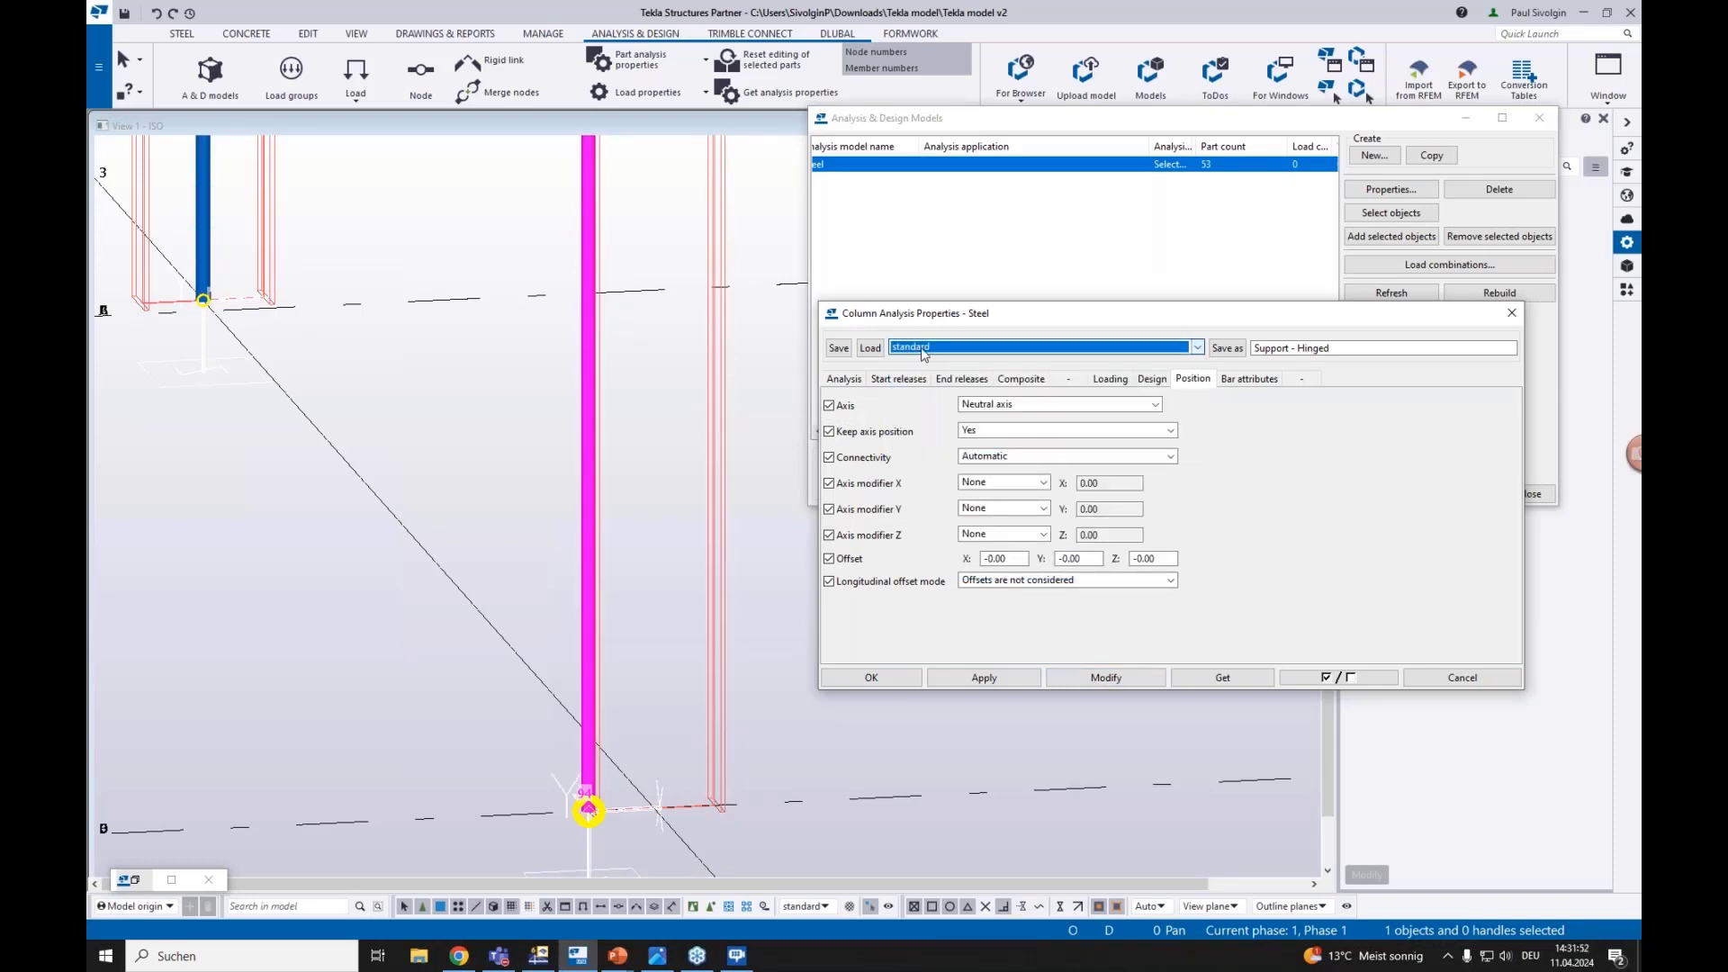
click(1102, 680)
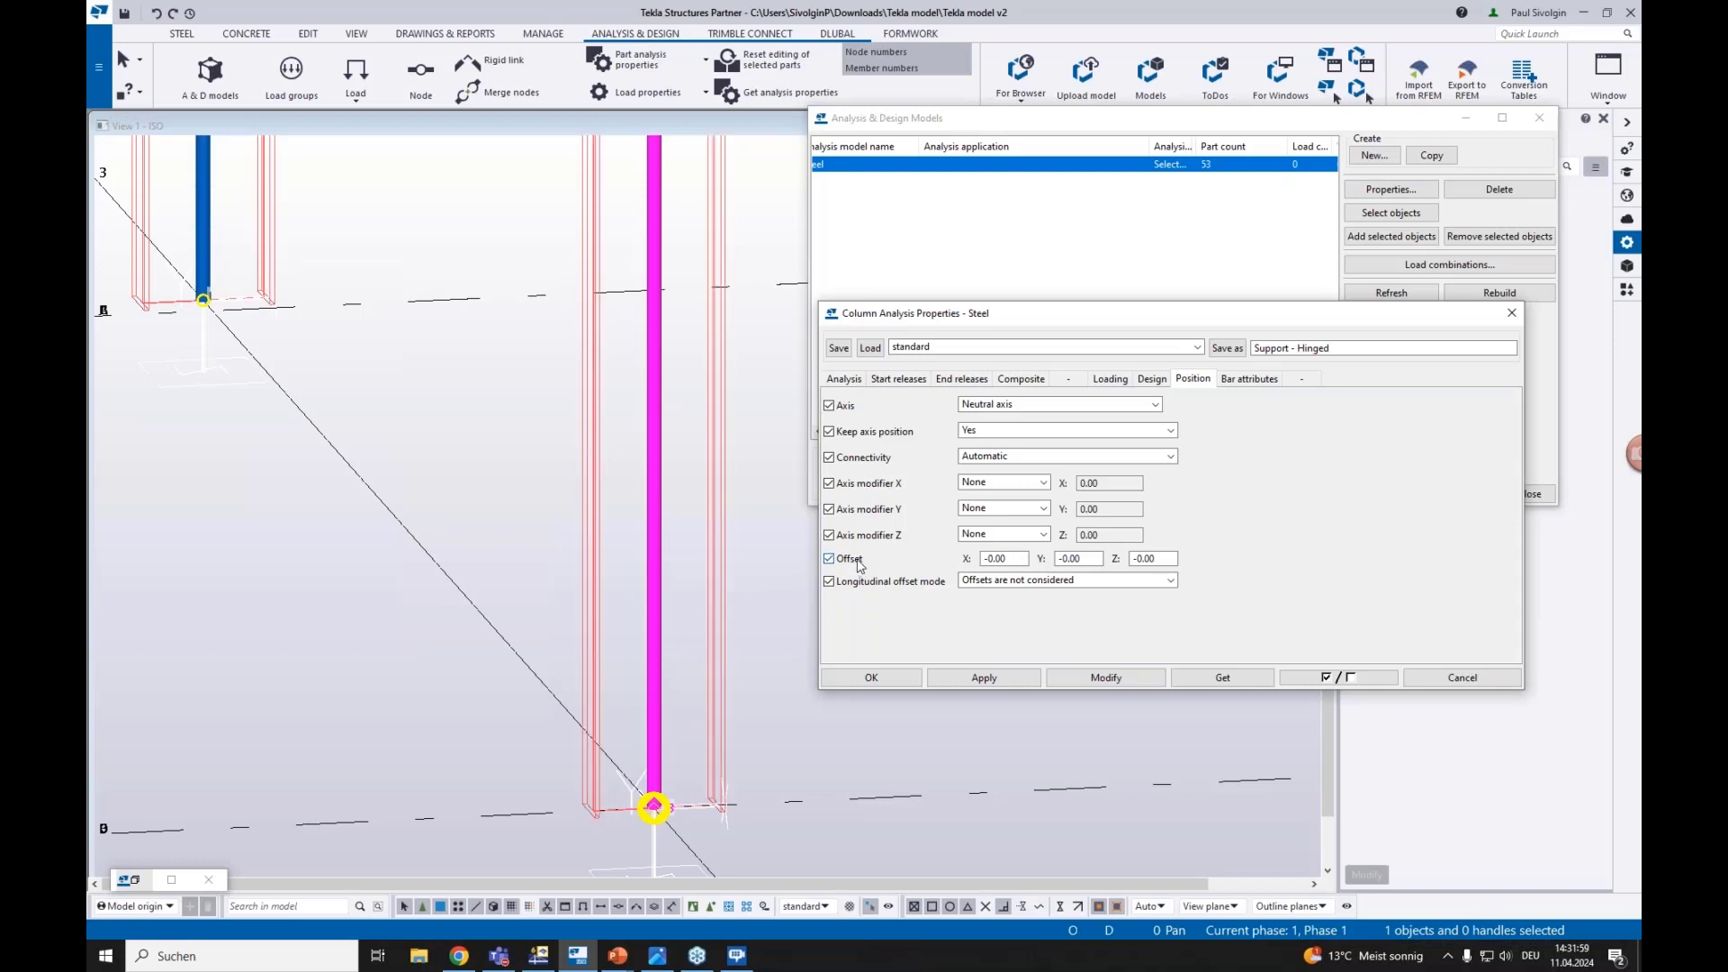
Review the offset settings of column 7 and close its analysis properties without applying further changes
double_click(985, 558)
scroll(629, 624, down, 4)
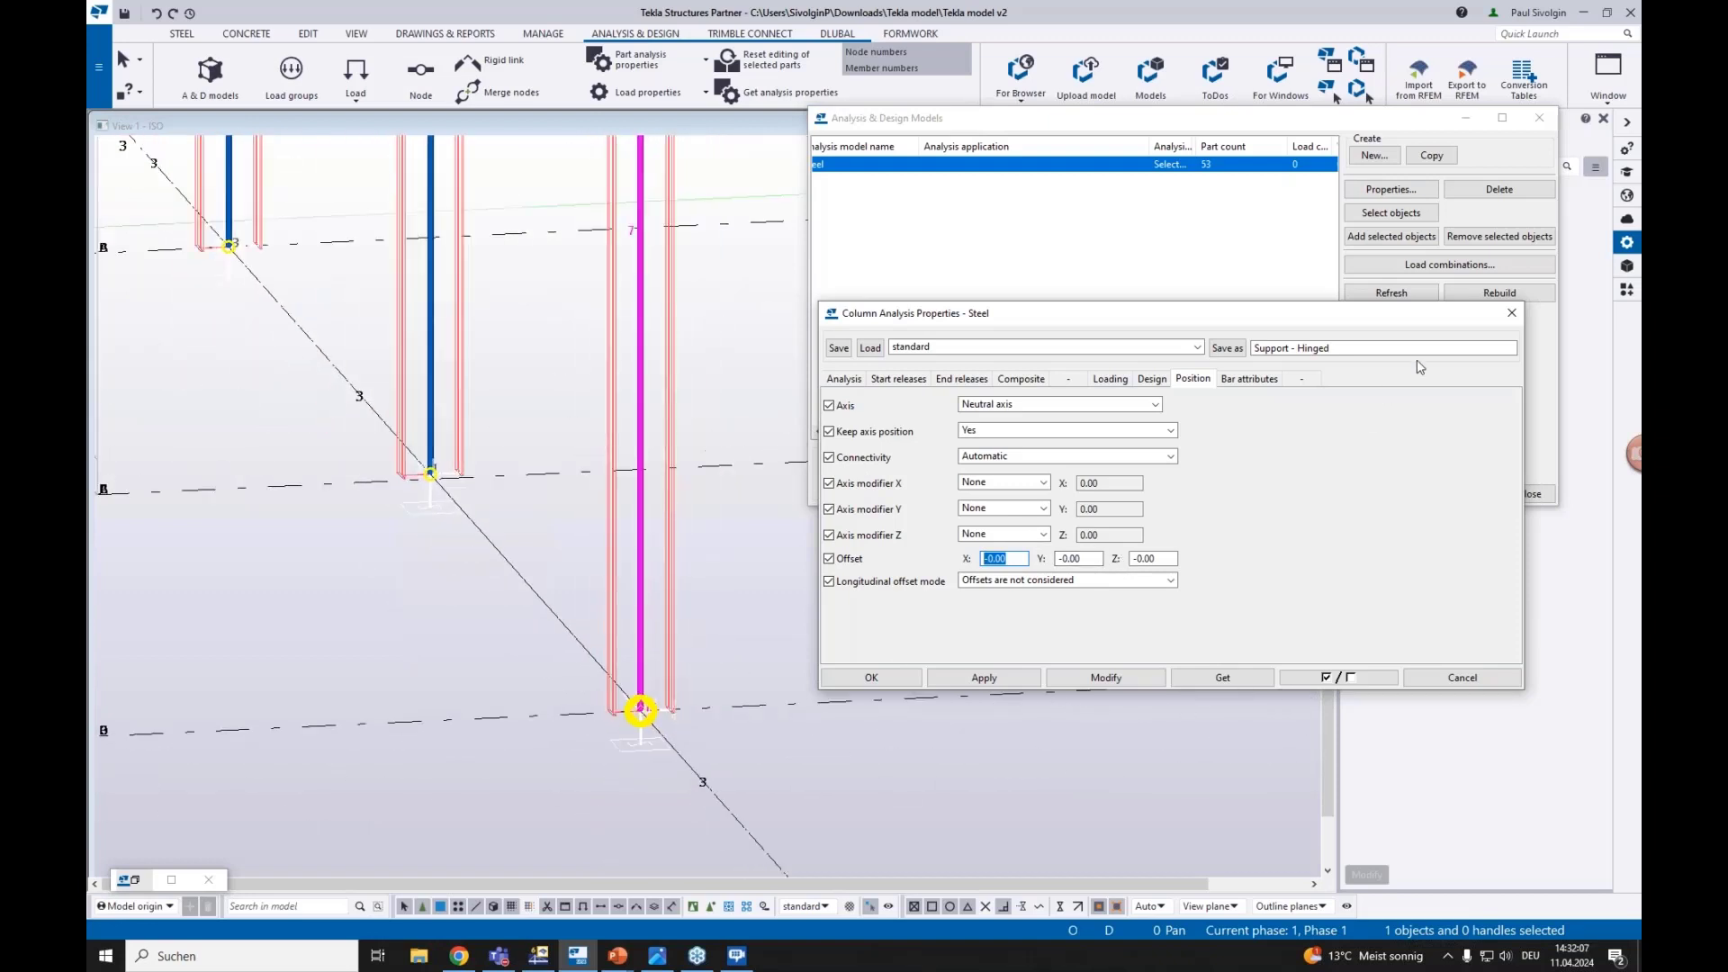
click(1441, 680)
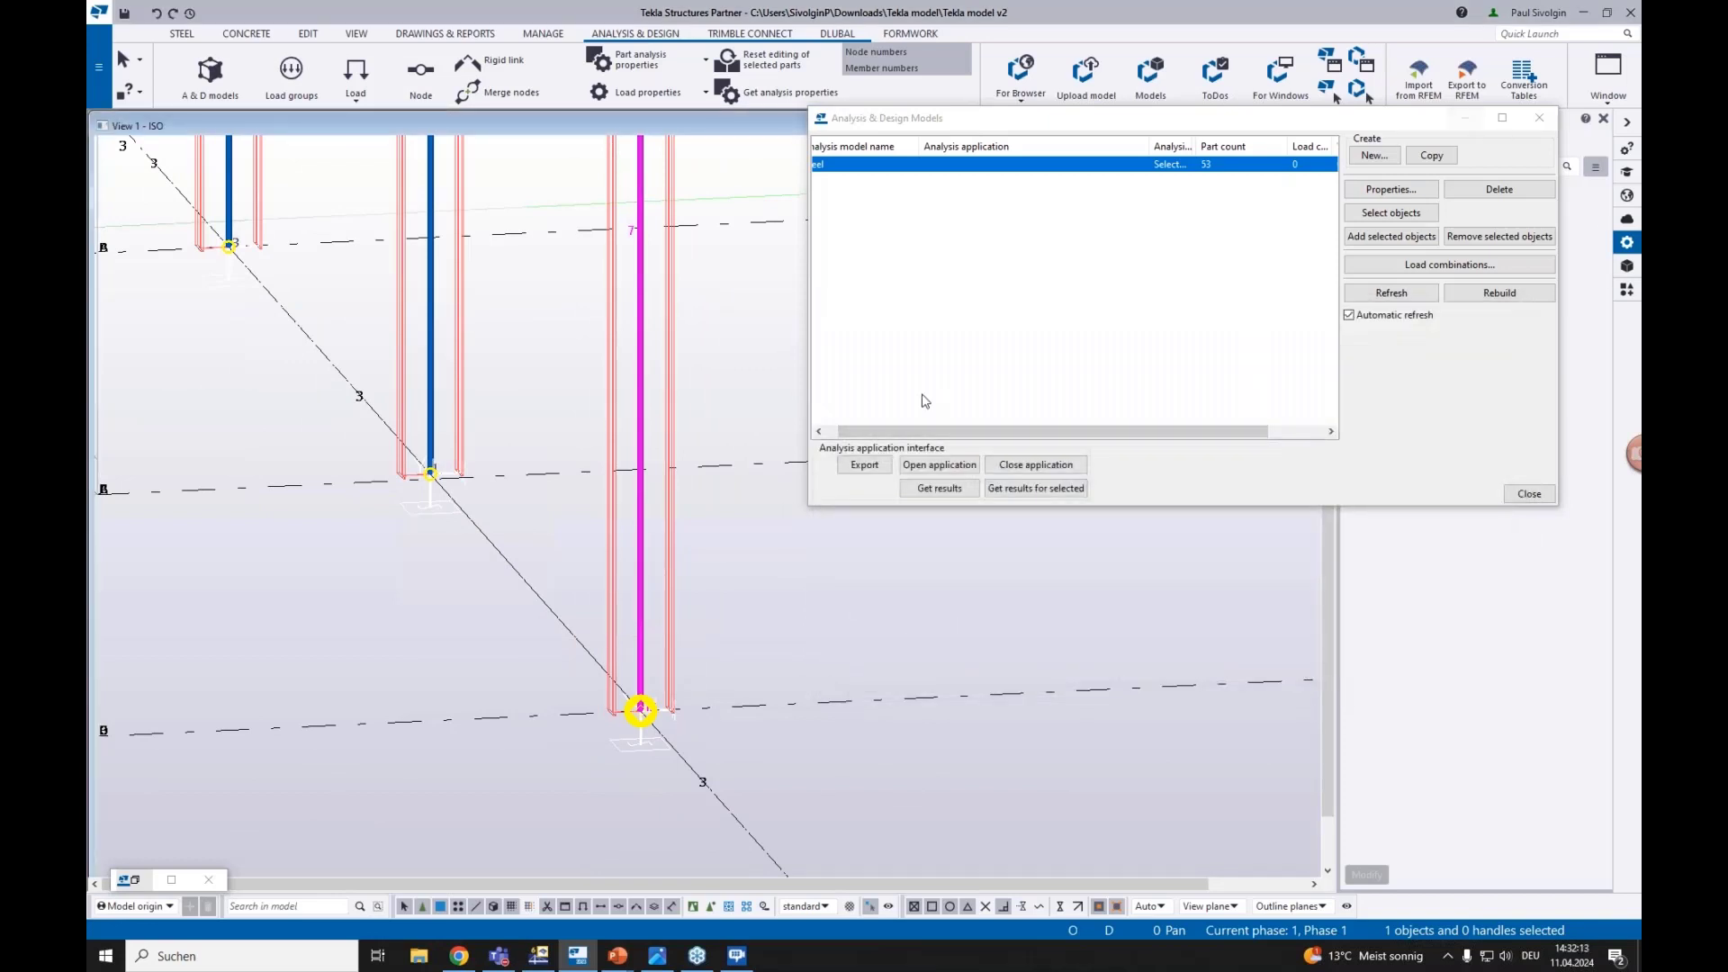
Minimize the Analysis & Design Models list and render the parts of the whole structure as shaded solids
scroll(651, 593, down, 5)
scroll(652, 593, down, 4)
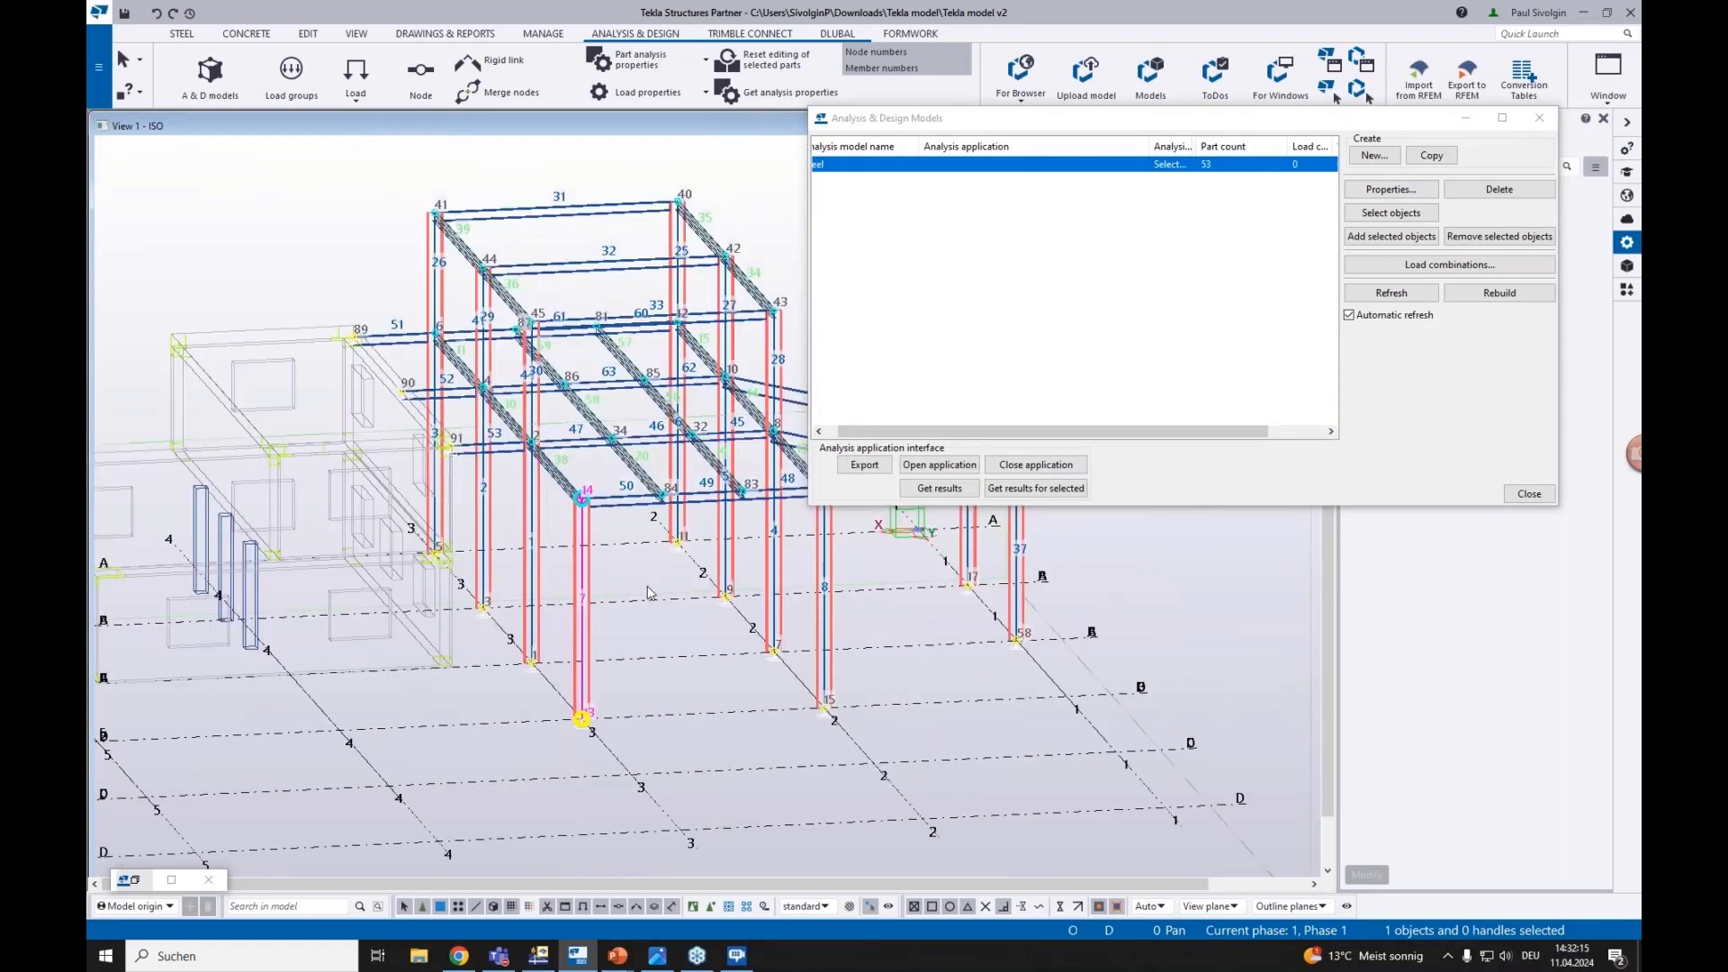
click(1466, 118)
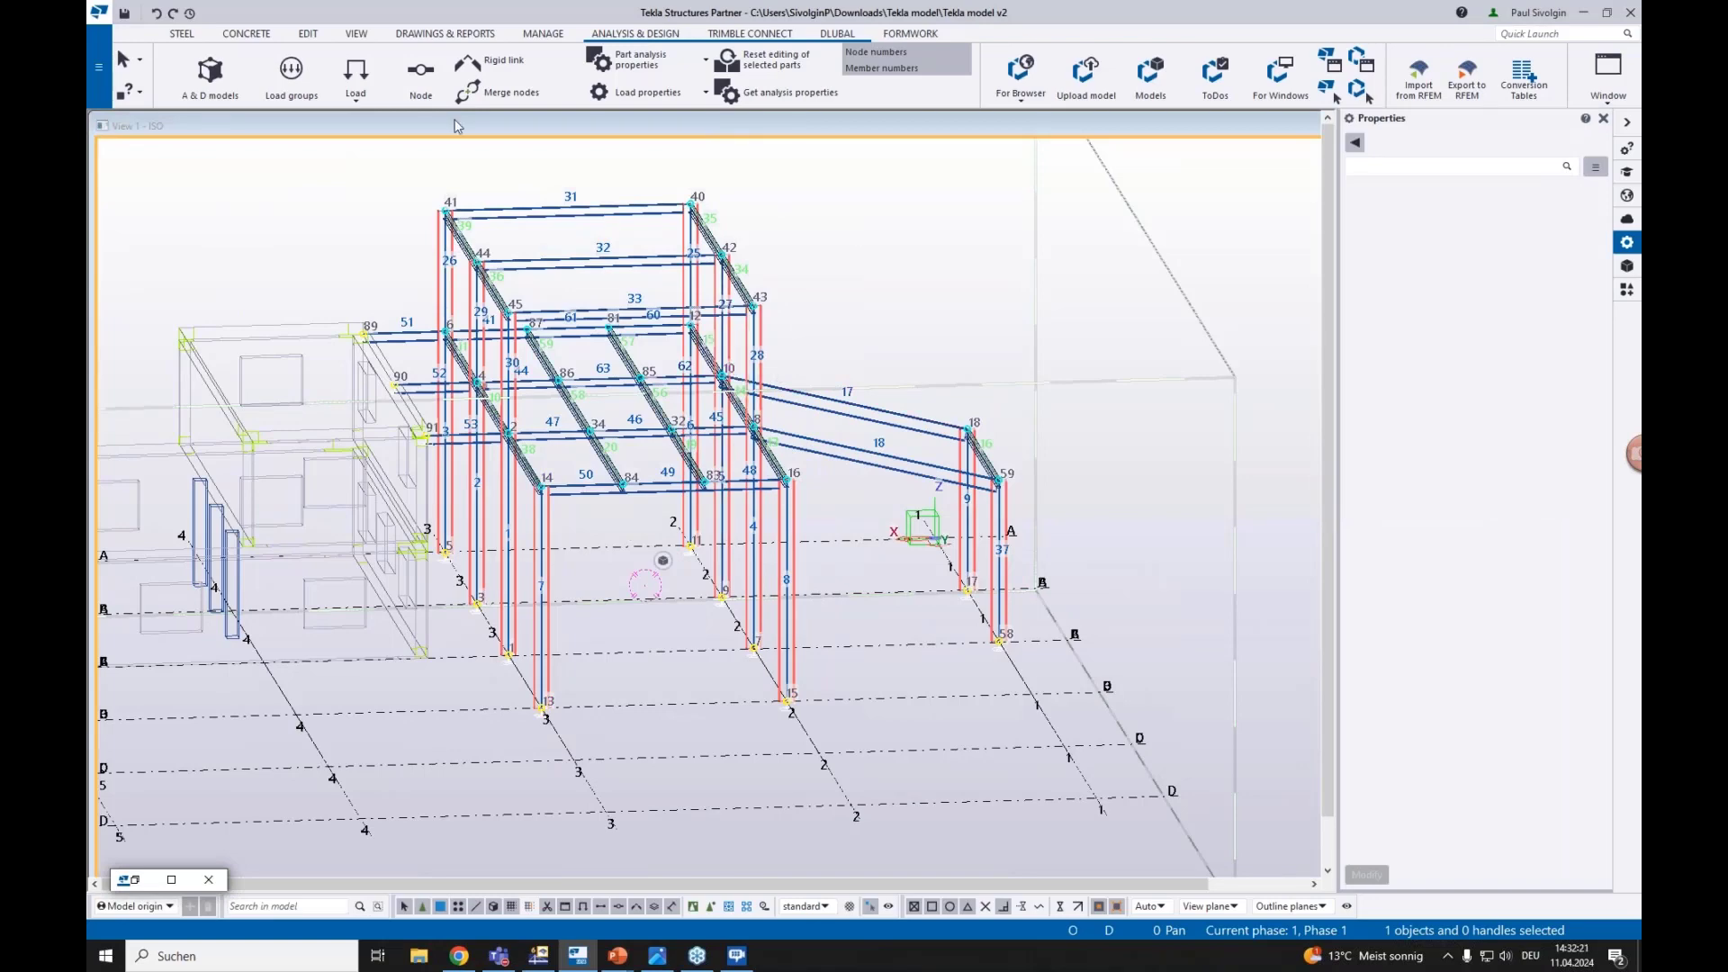
click(859, 280)
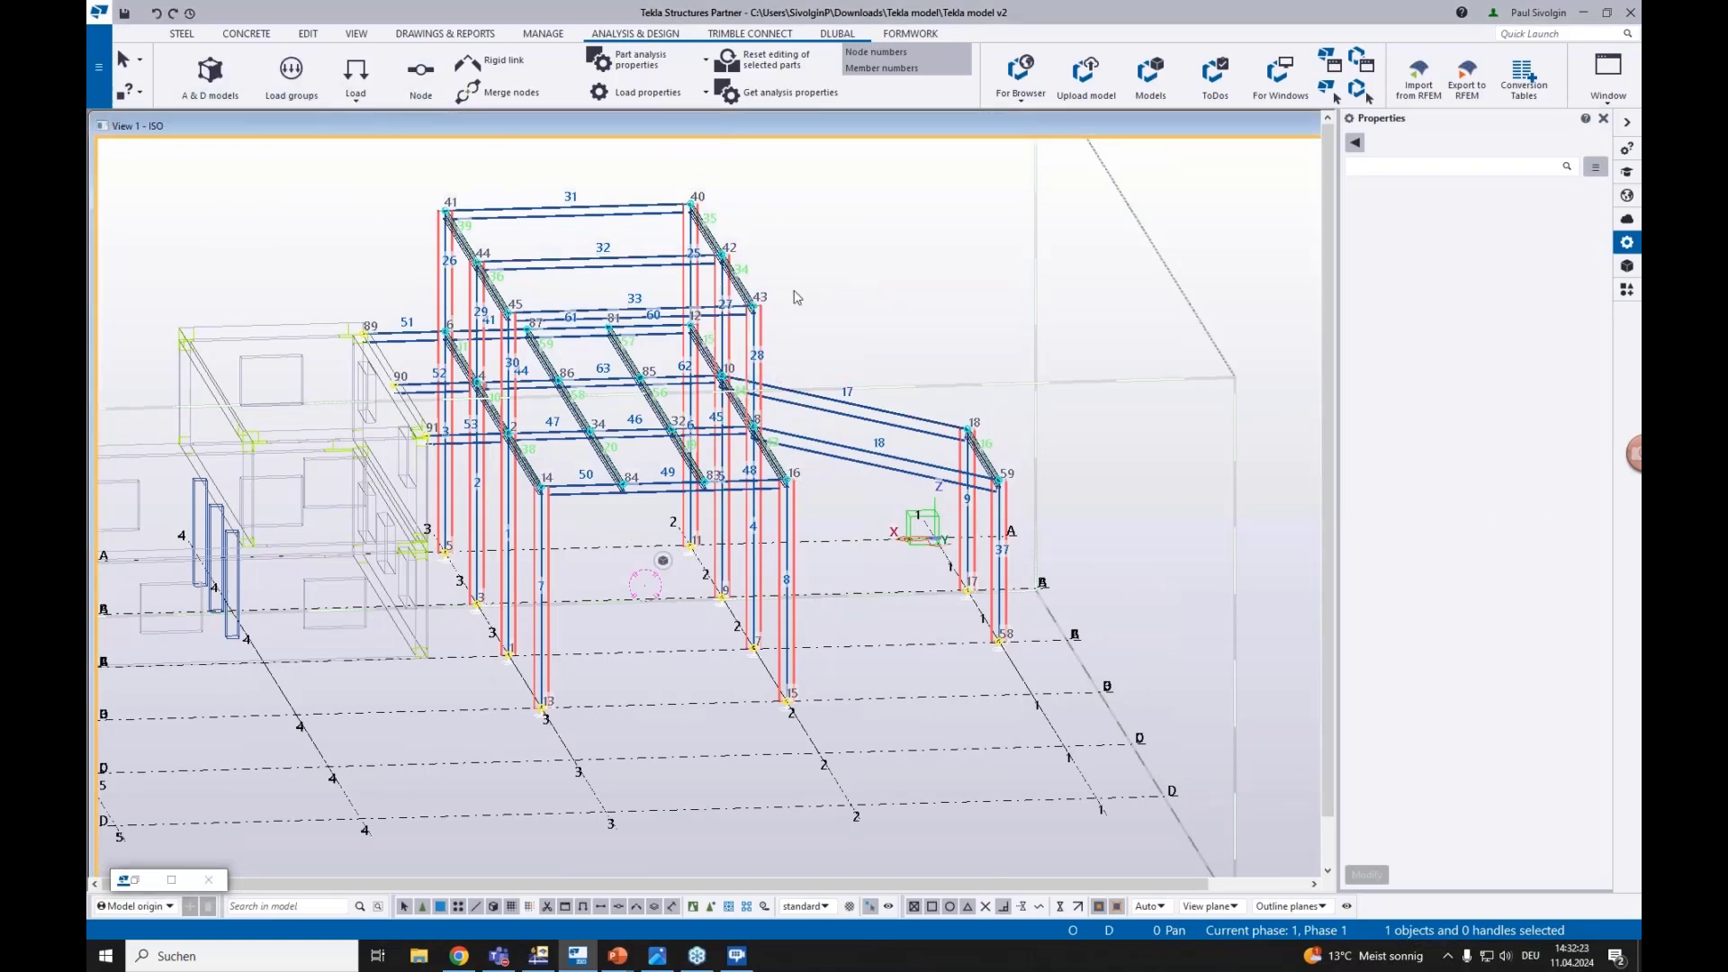
key(ctrl+2)
key(ctrl+4)
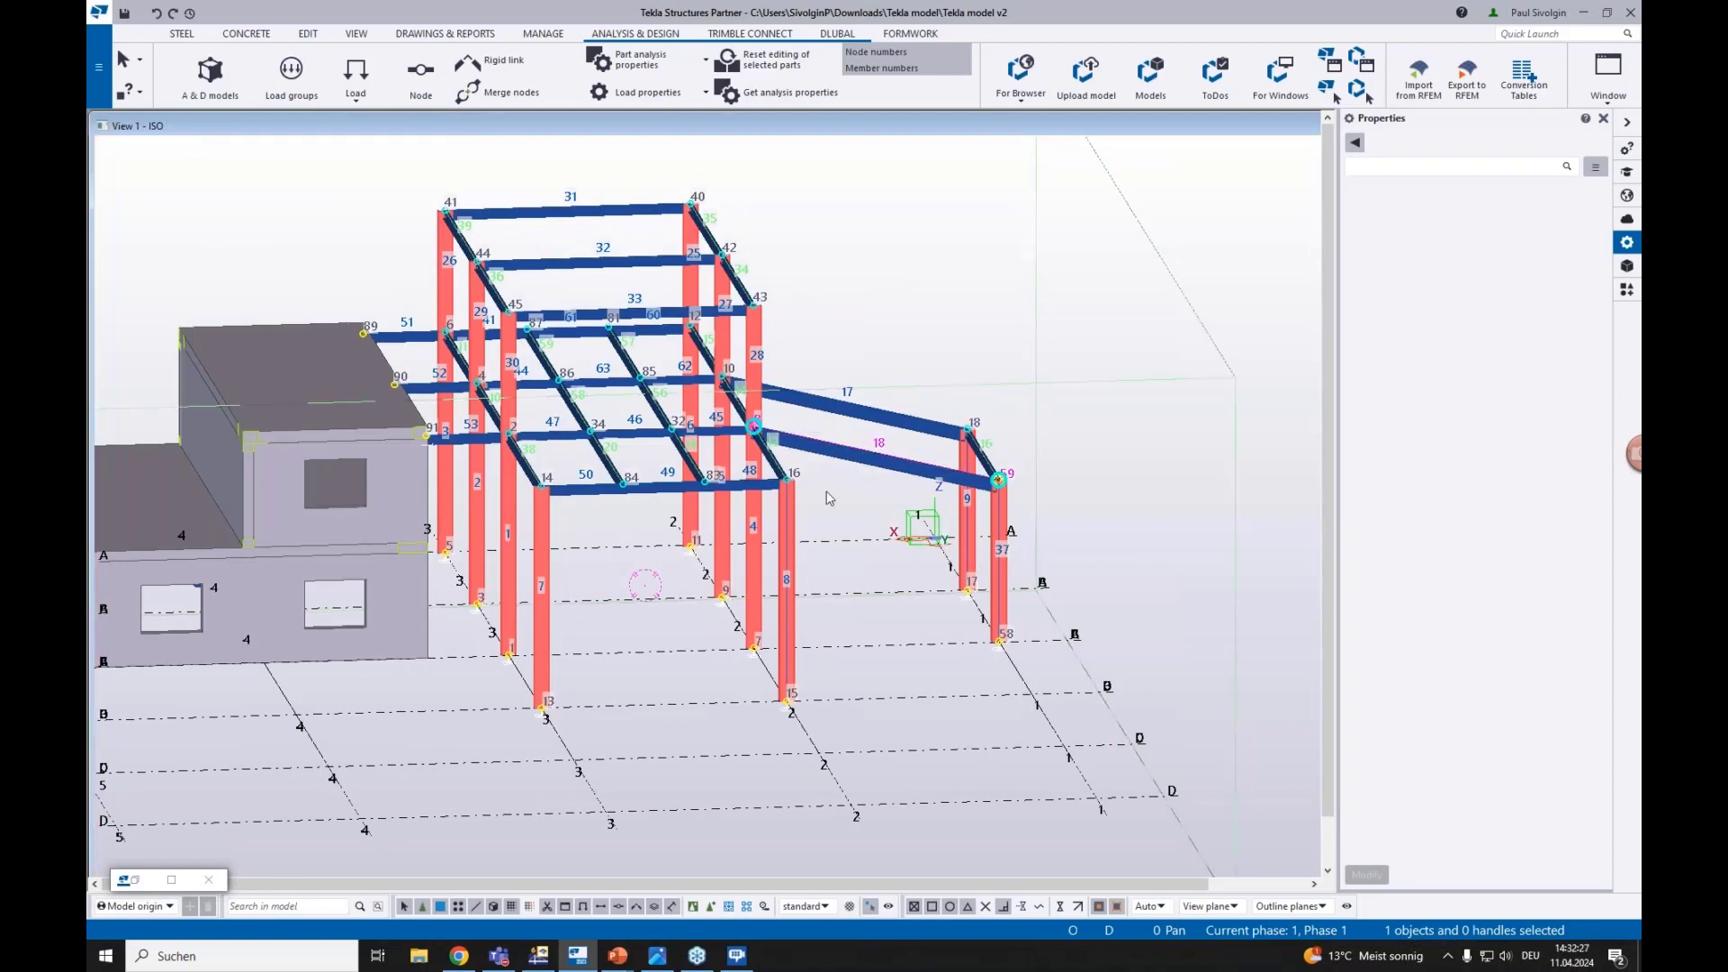
Inspect the profile and material properties of the sloped beam 18 and the horizontal beam 49
scroll(851, 464, up, 3)
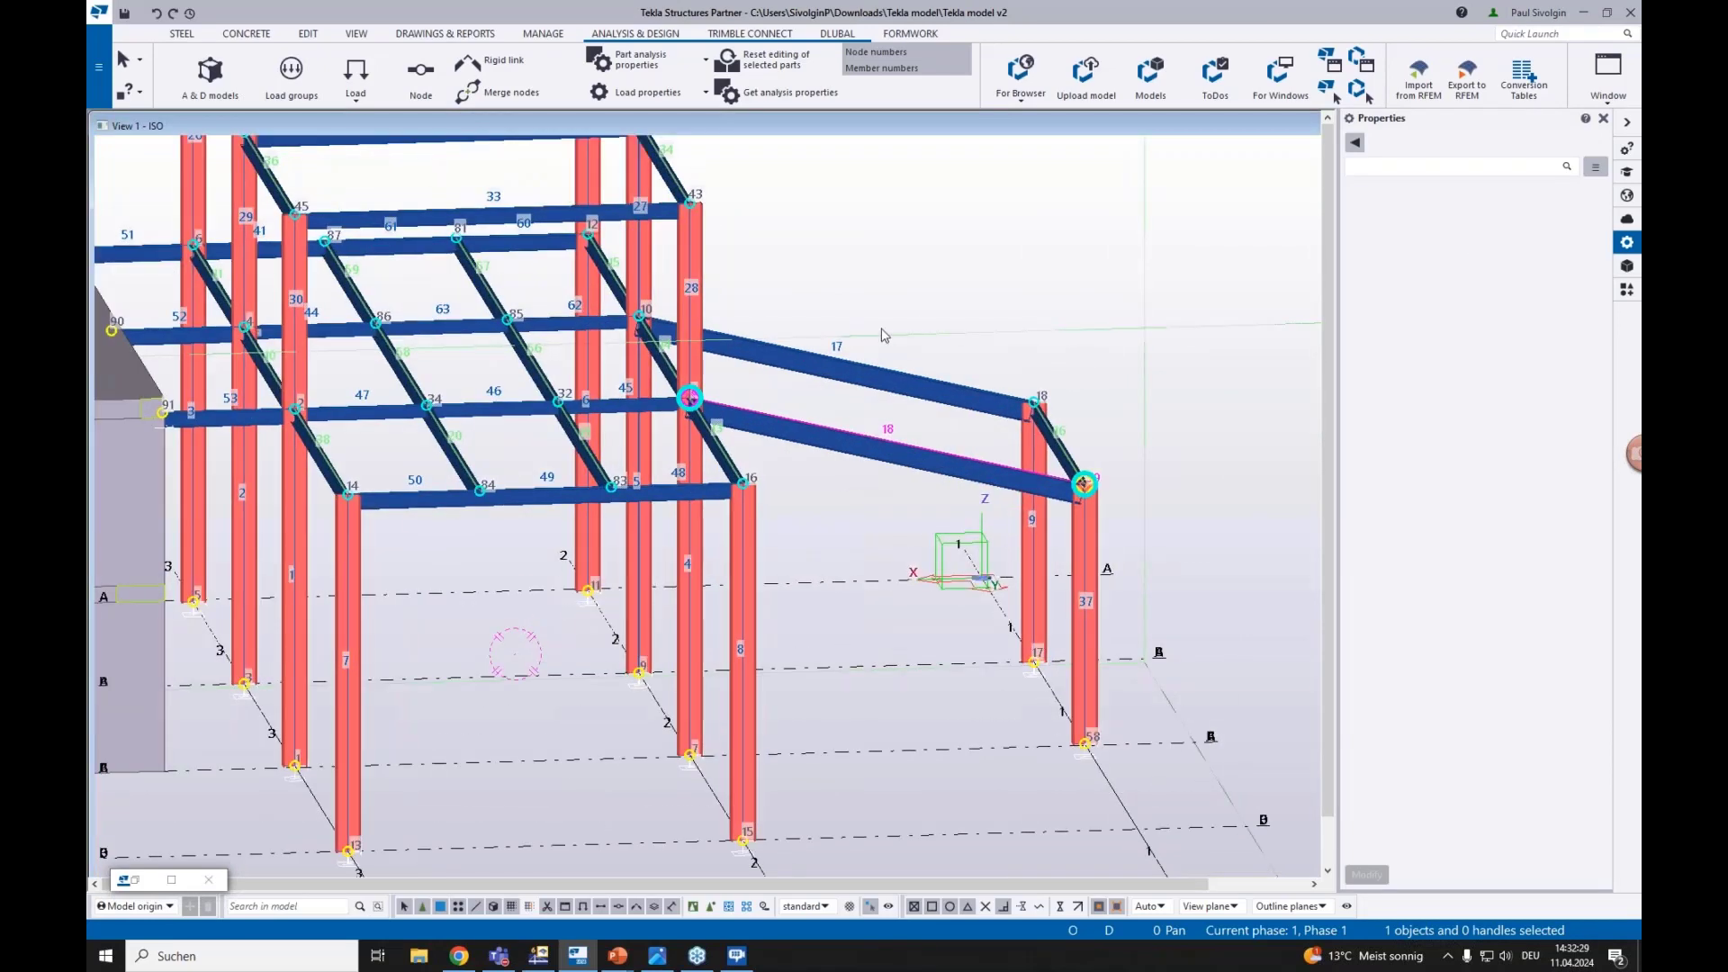
click(841, 456)
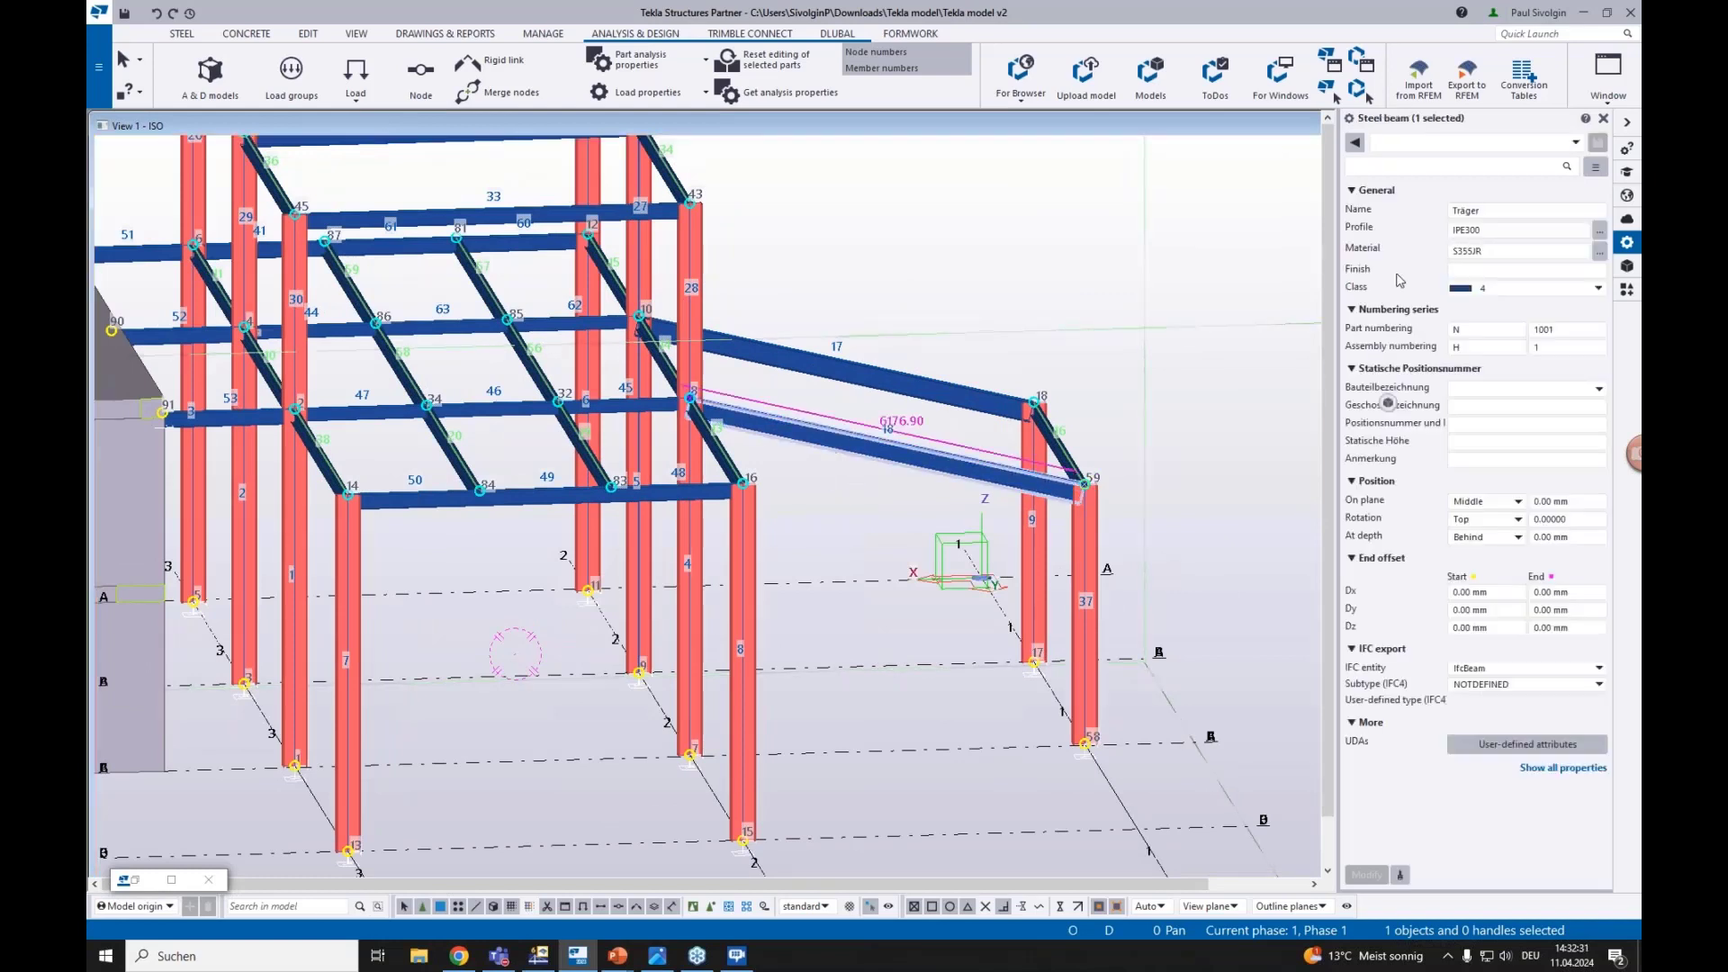
click(1474, 228)
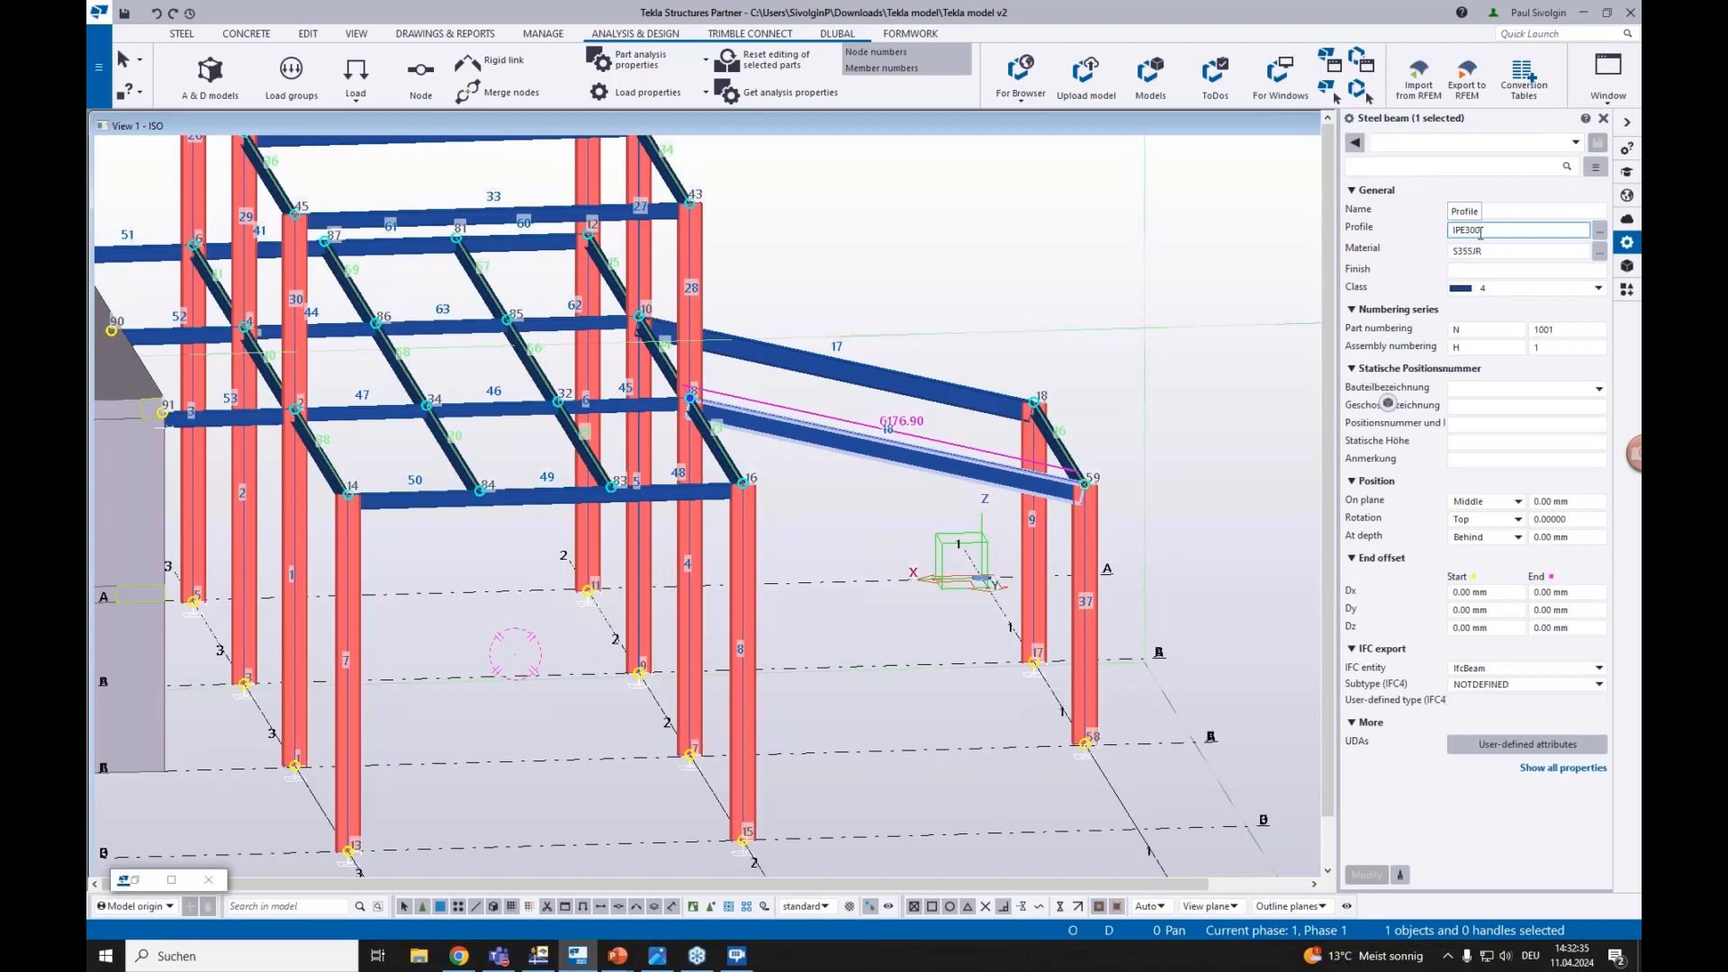
click(593, 501)
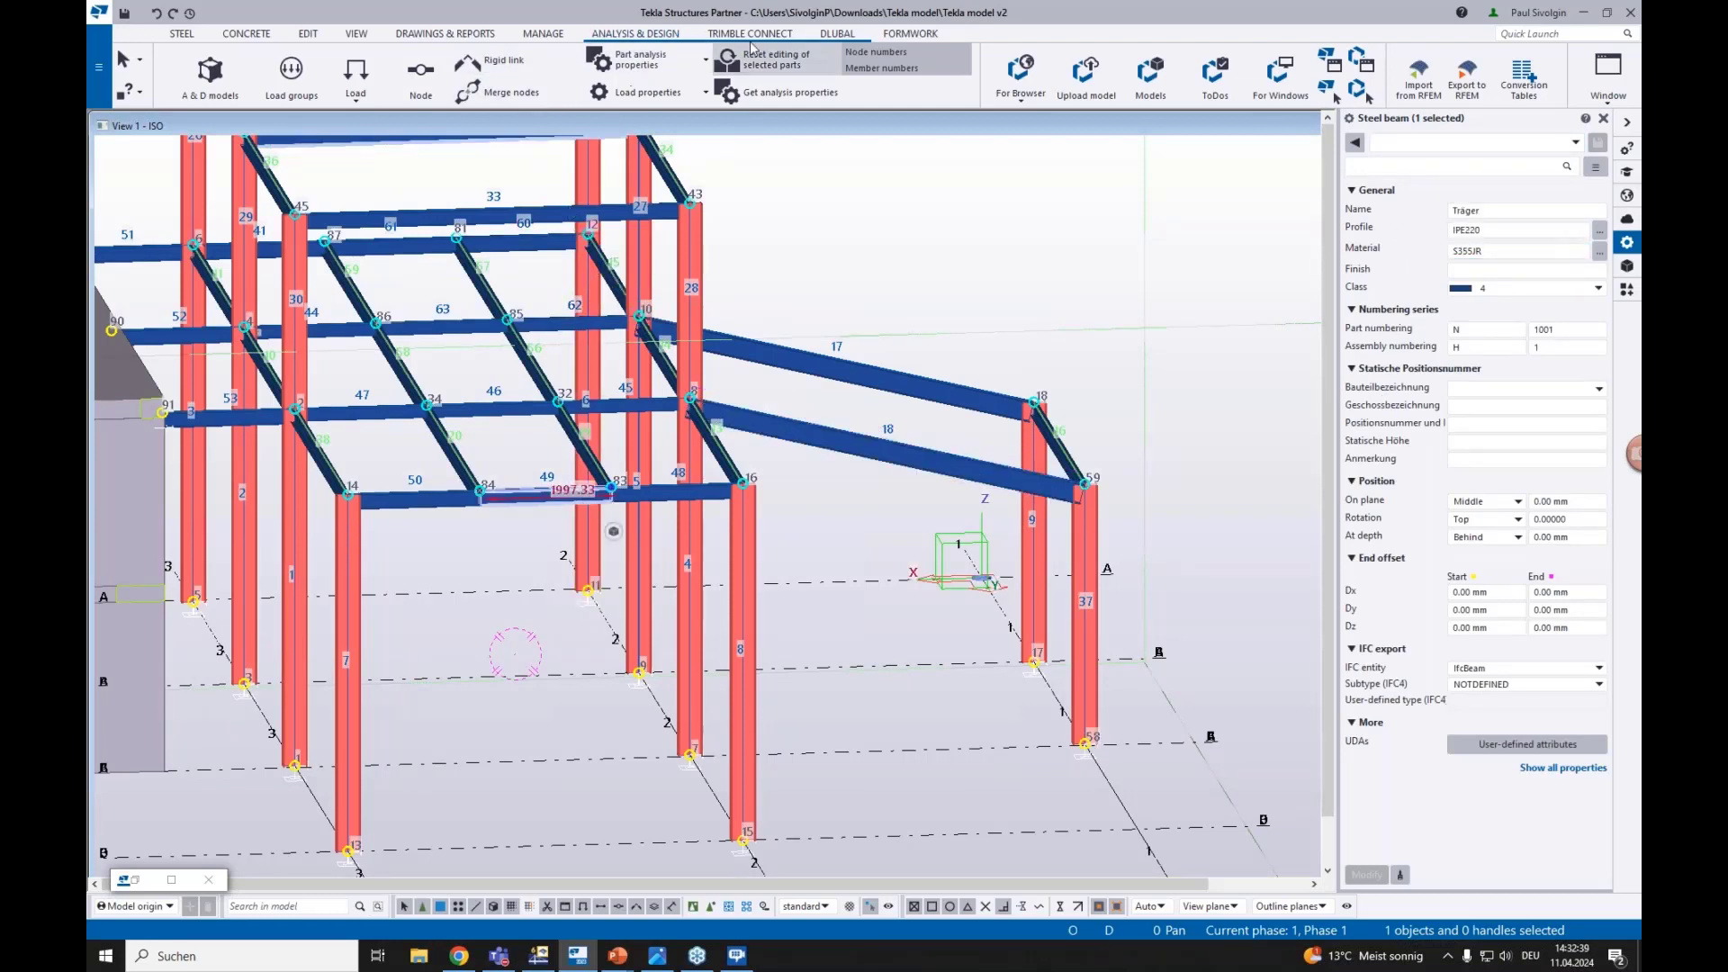
Review the IPE section rule for export to RFEM in the Dlubal conversion tables, and close them without changes
click(838, 33)
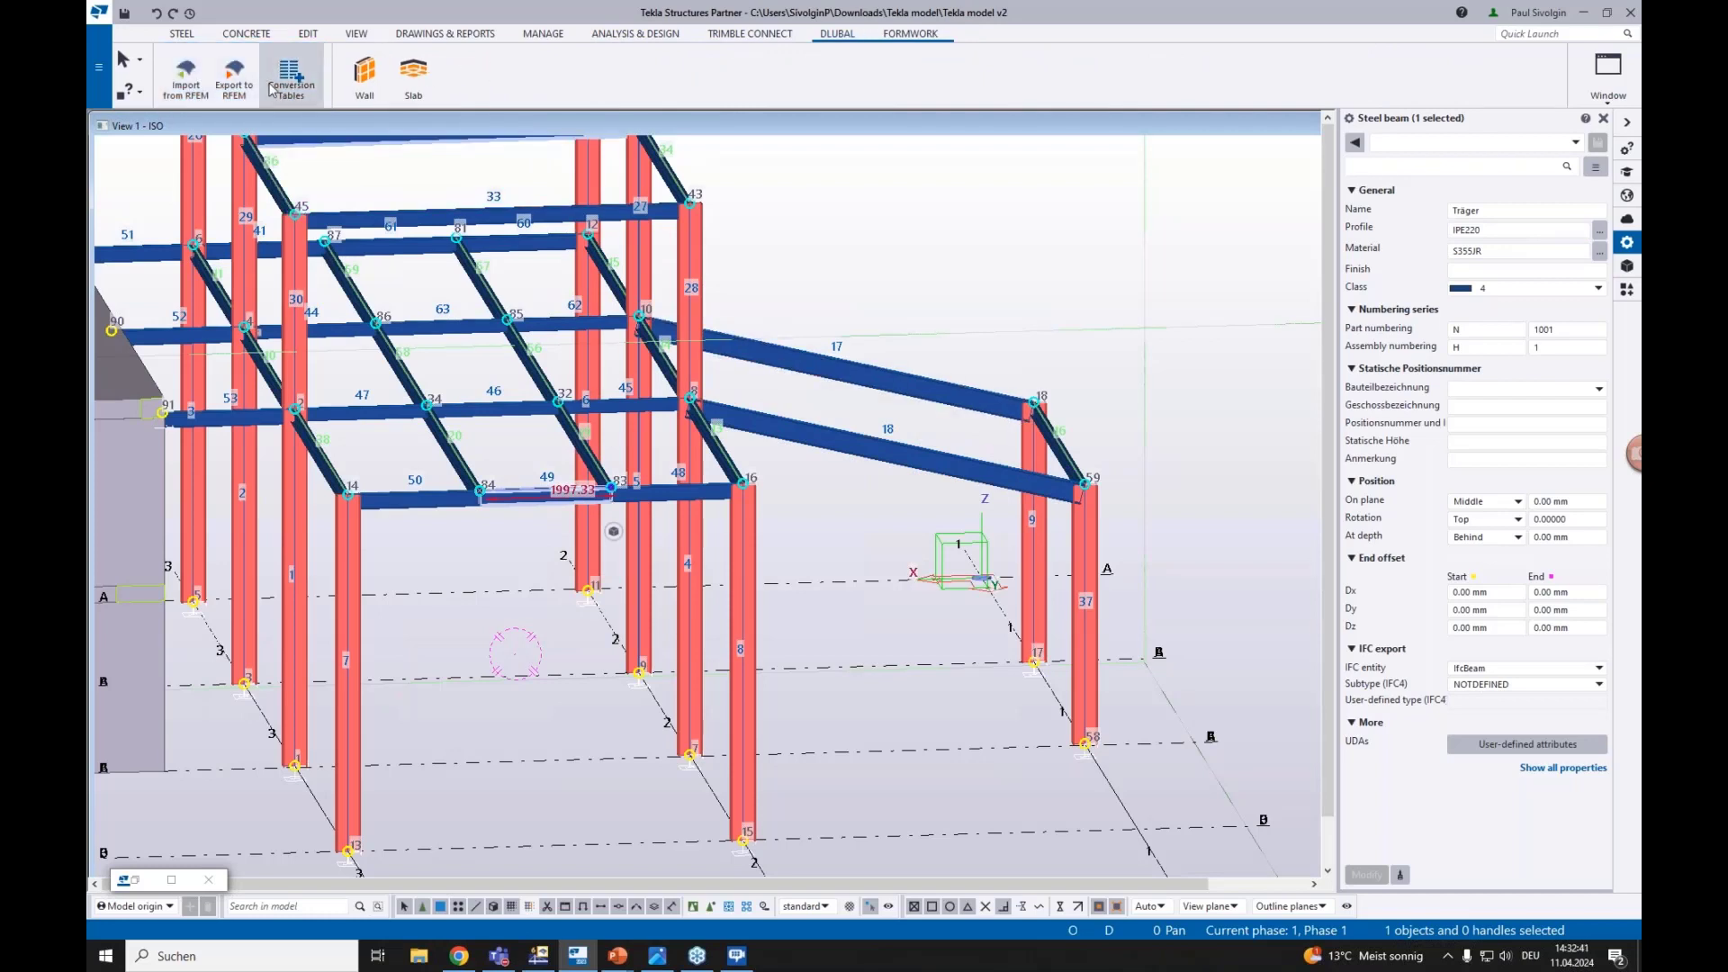
click(291, 80)
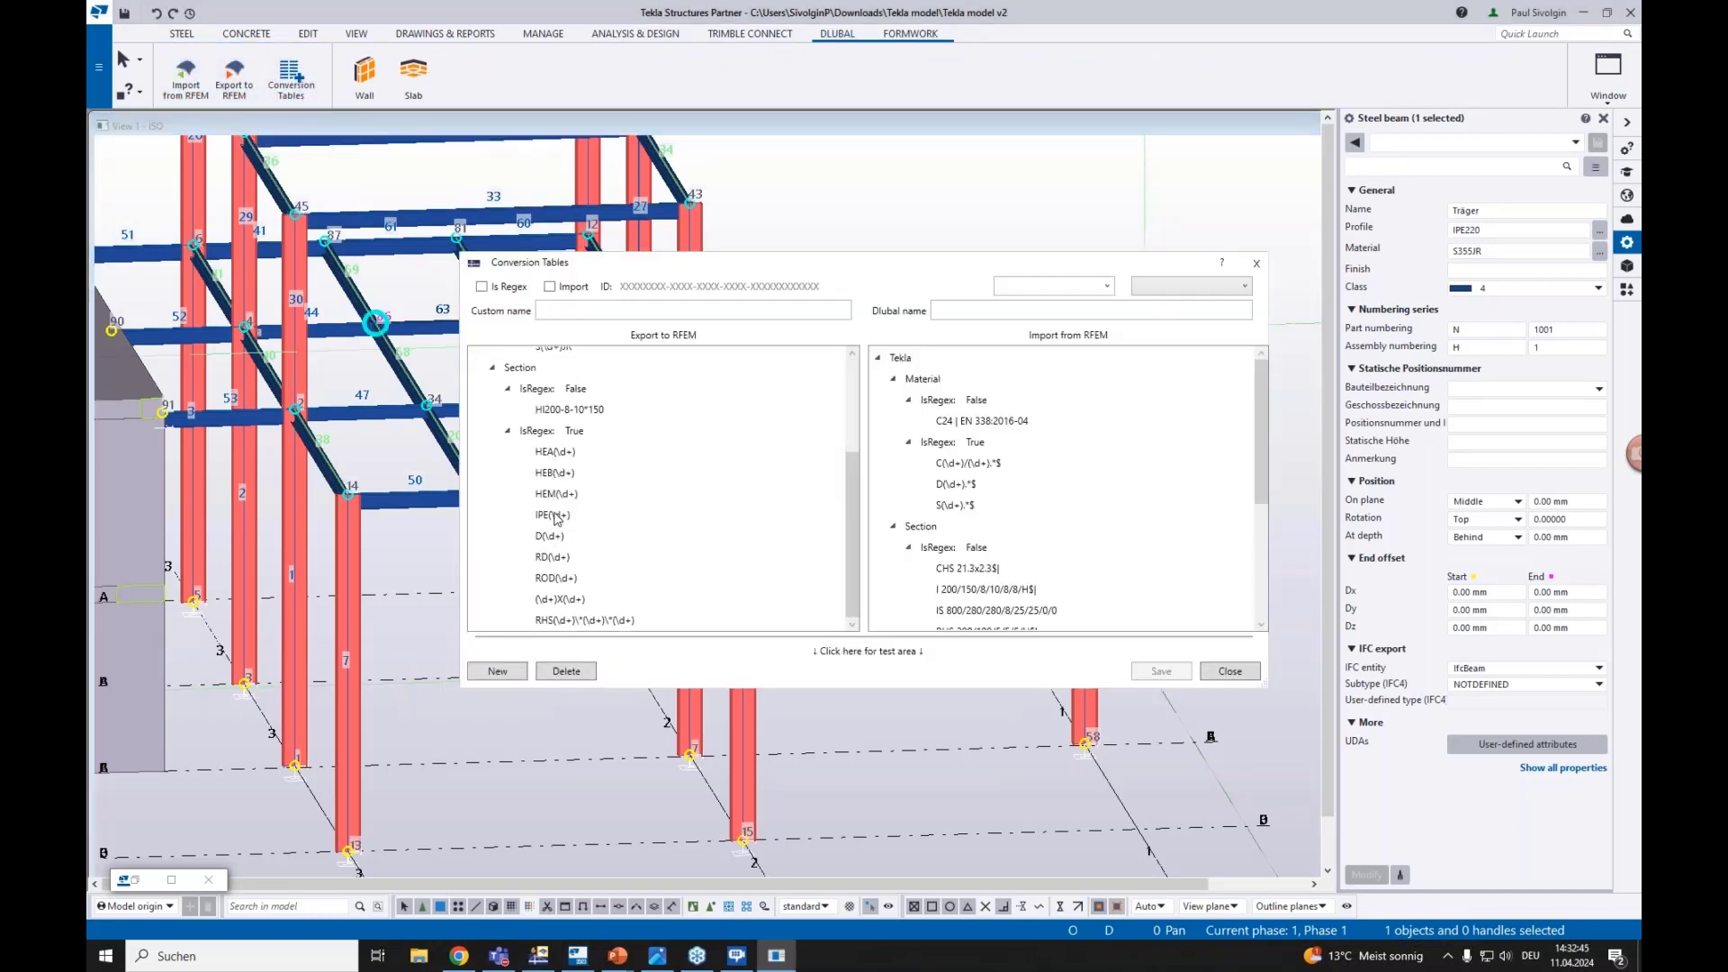
click(553, 516)
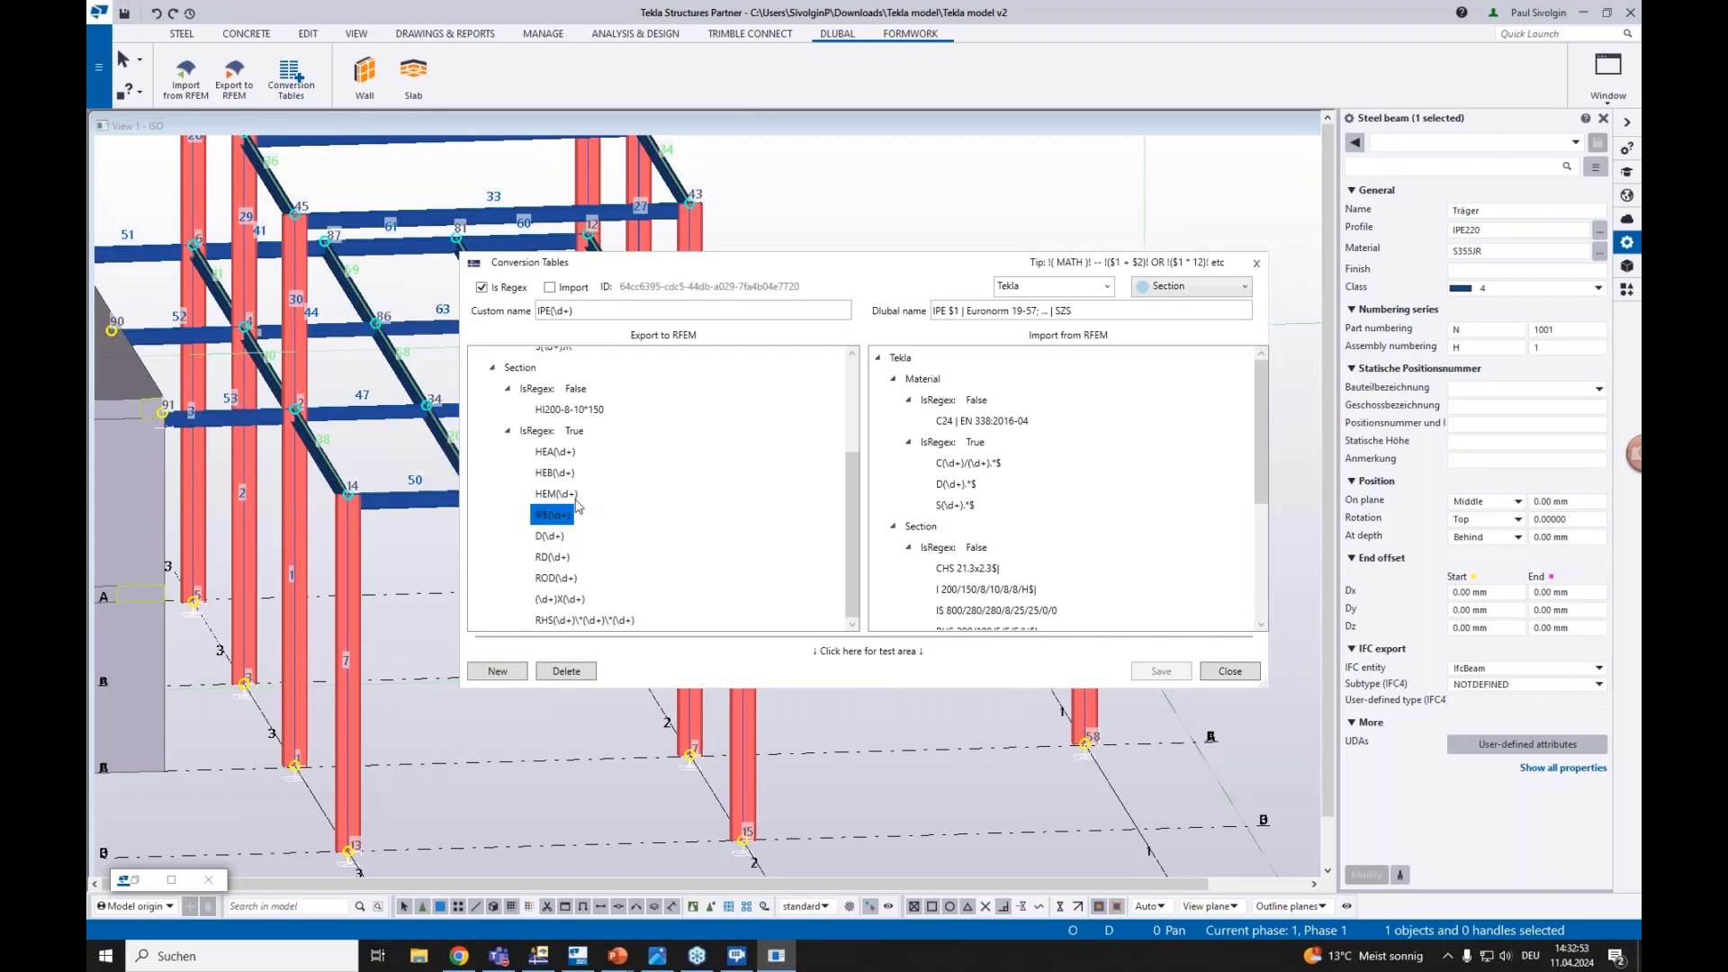
scroll(536, 531, up, 3)
scroll(534, 535, down, 3)
click(1255, 266)
Deselect the beam and set the export to RFEM to use the analytical model
scroll(953, 295, down, 2)
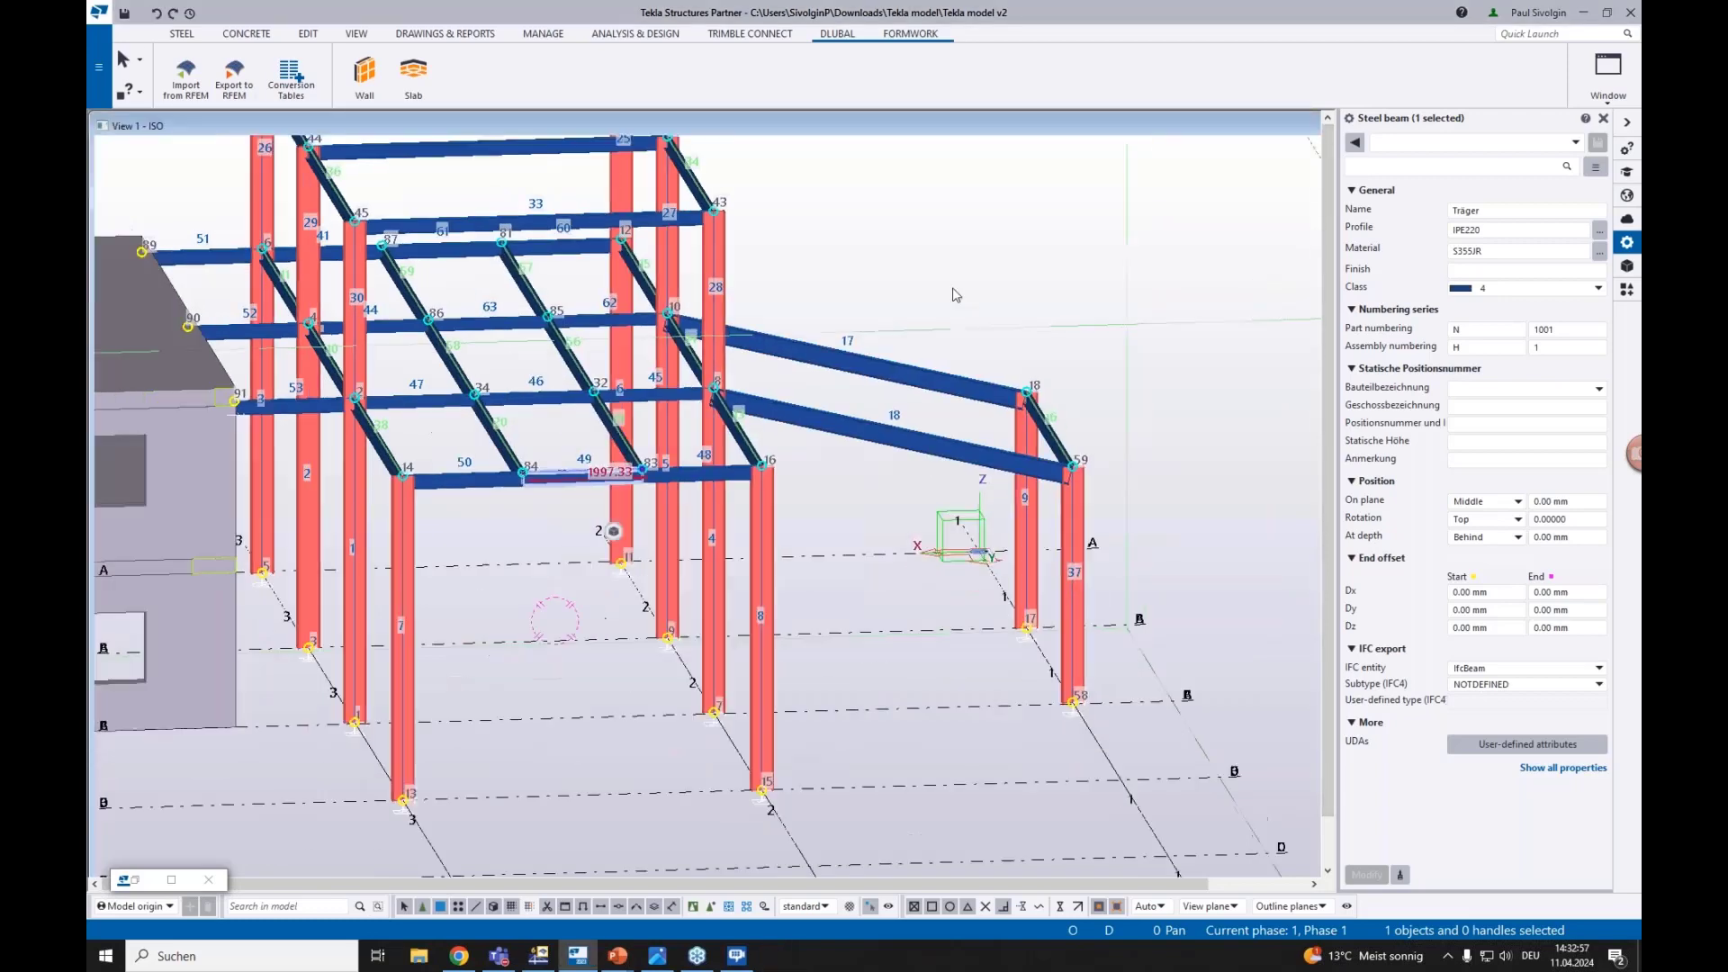
click(858, 454)
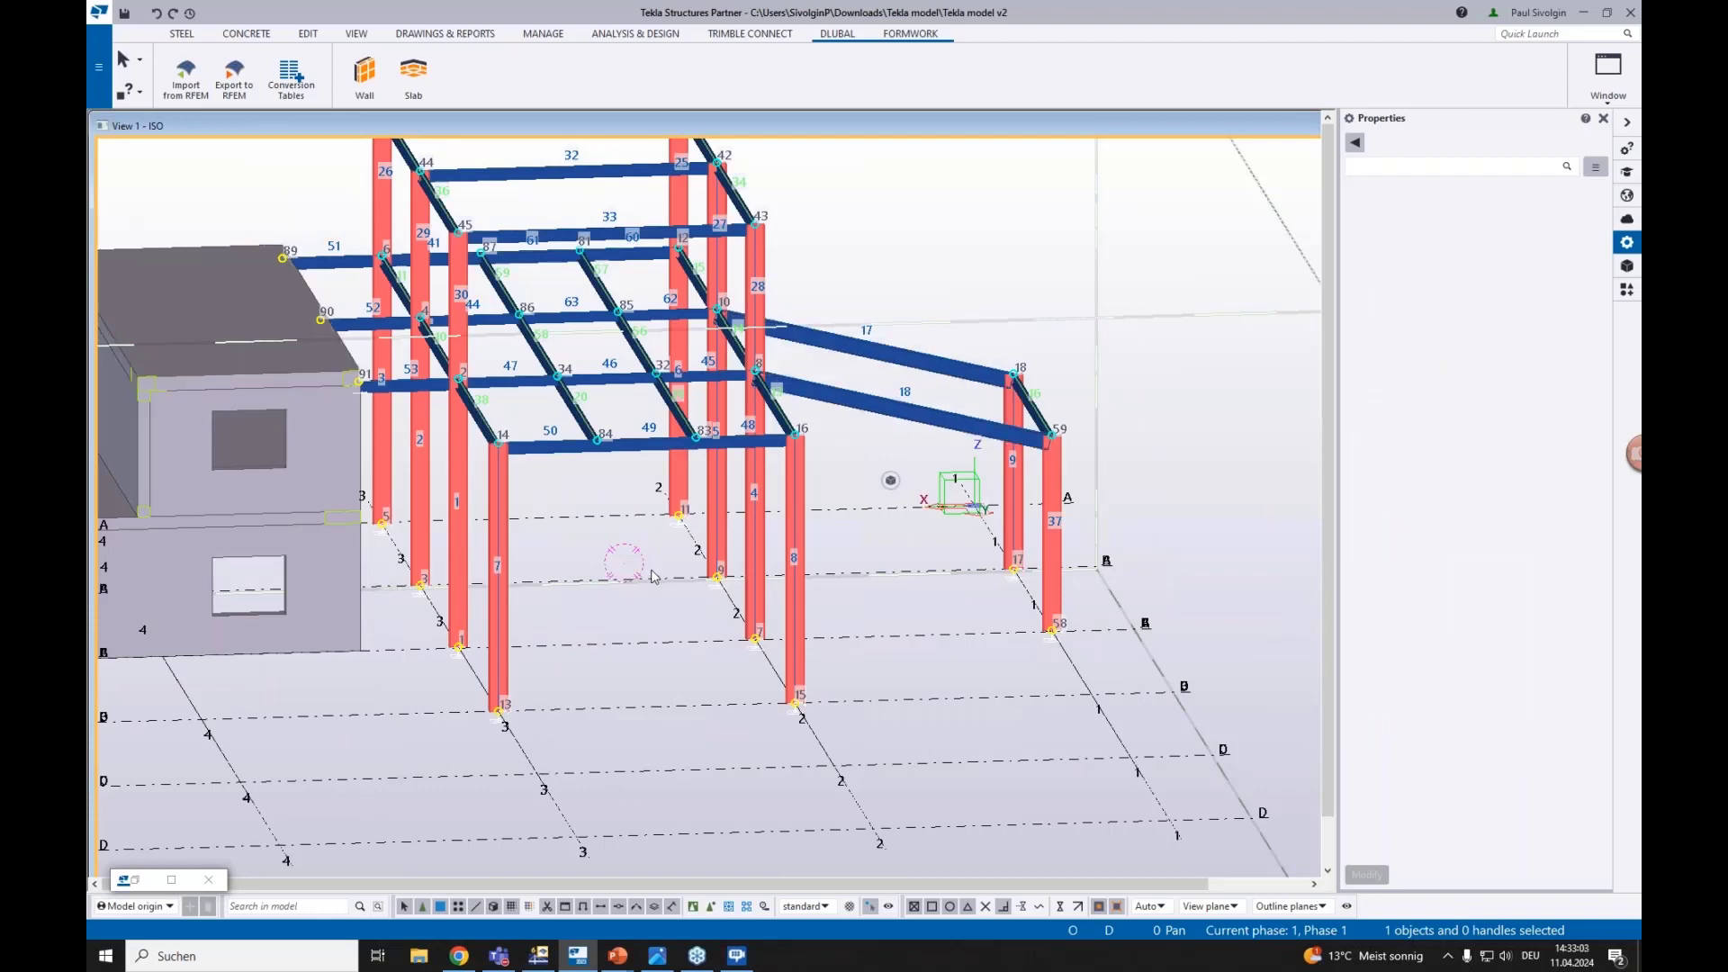
scroll(653, 577, down, 3)
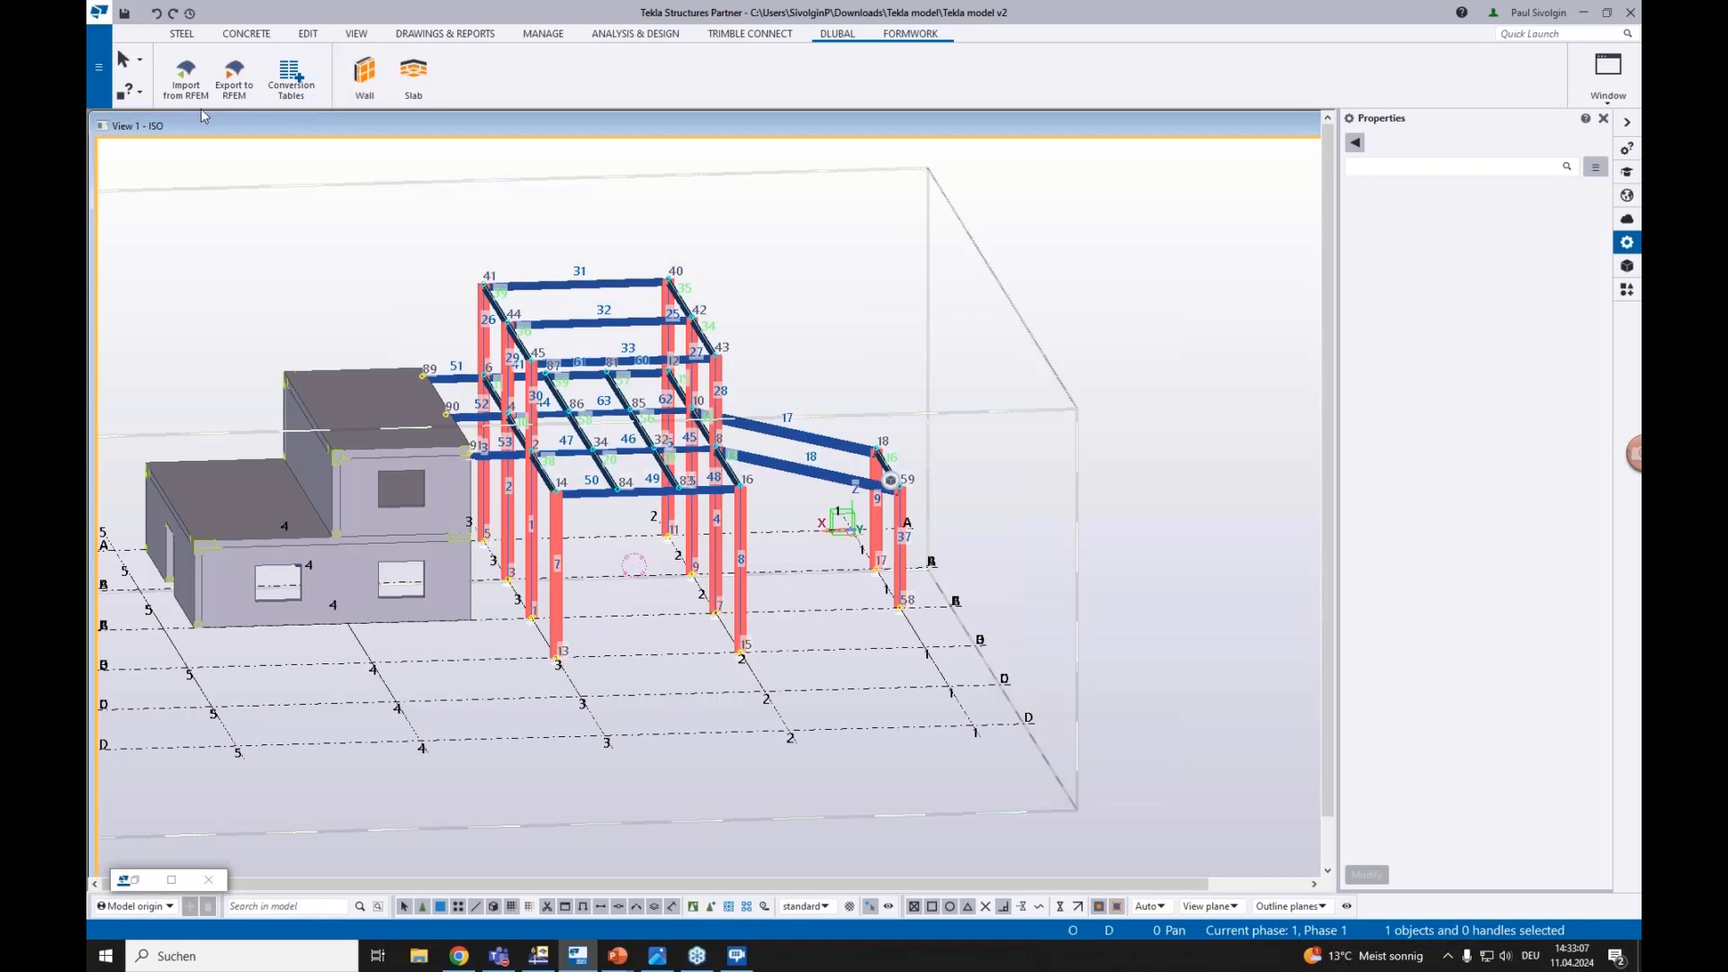
click(234, 76)
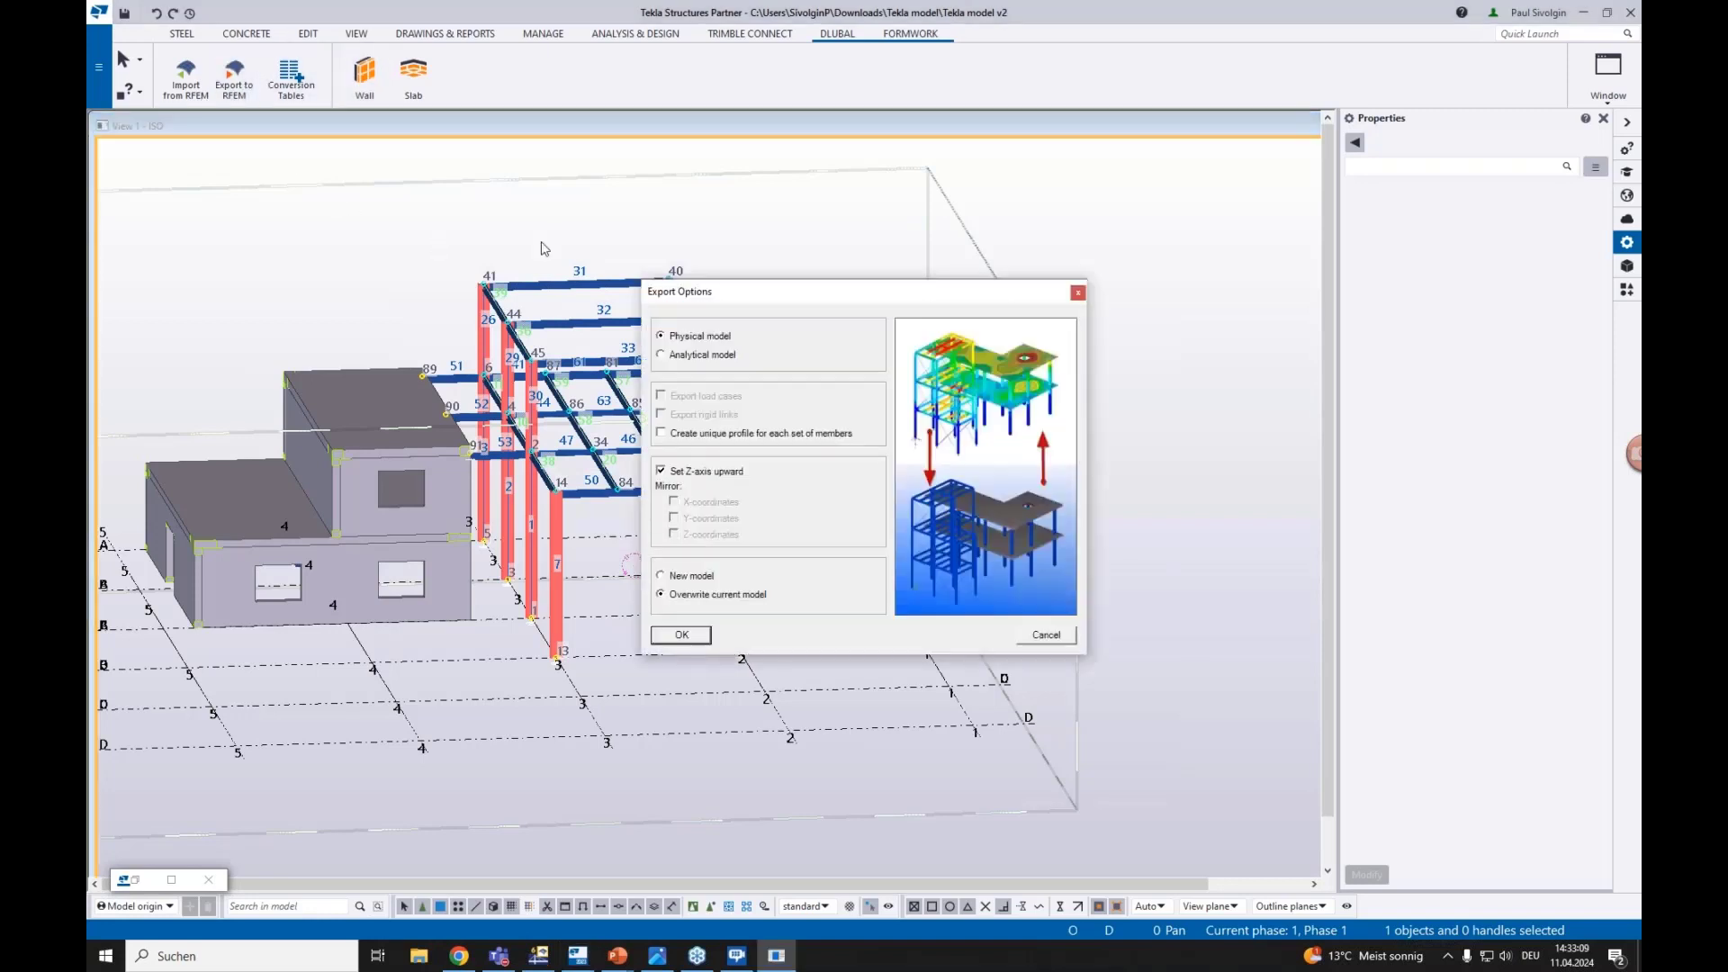
click(704, 356)
drag(801, 293, 878, 253)
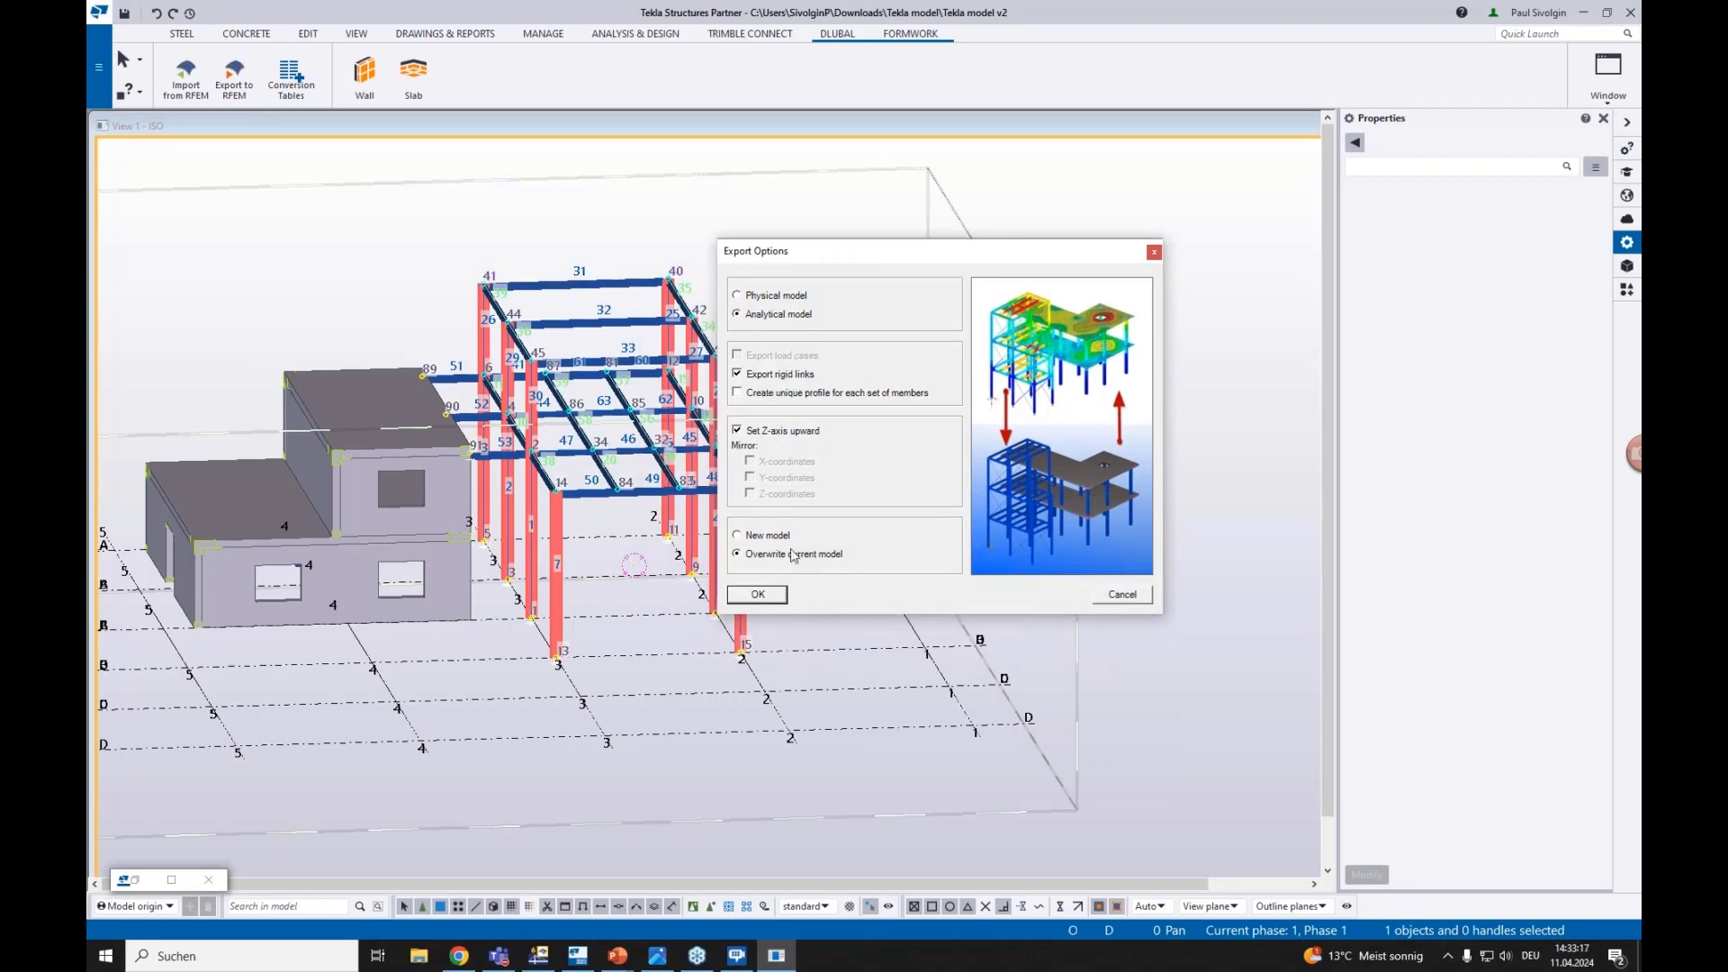
Show the open RFEM model beside Tekla and run the export, overwriting the current model
click(541, 957)
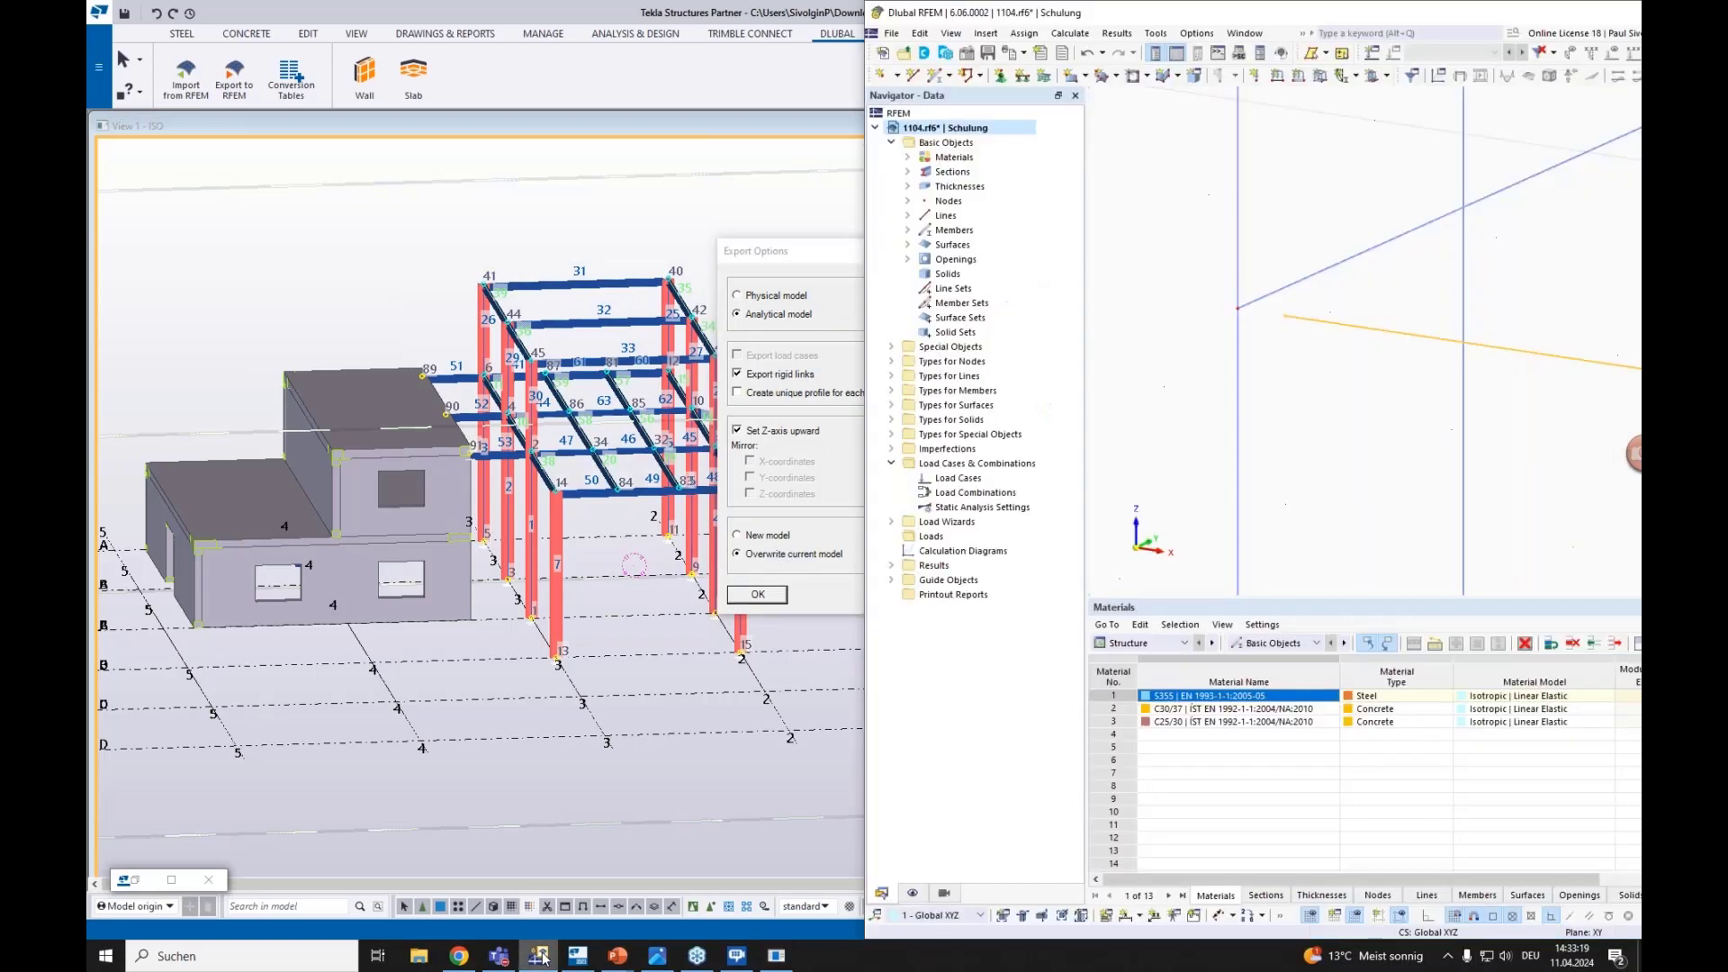
scroll(1313, 387, down, 4)
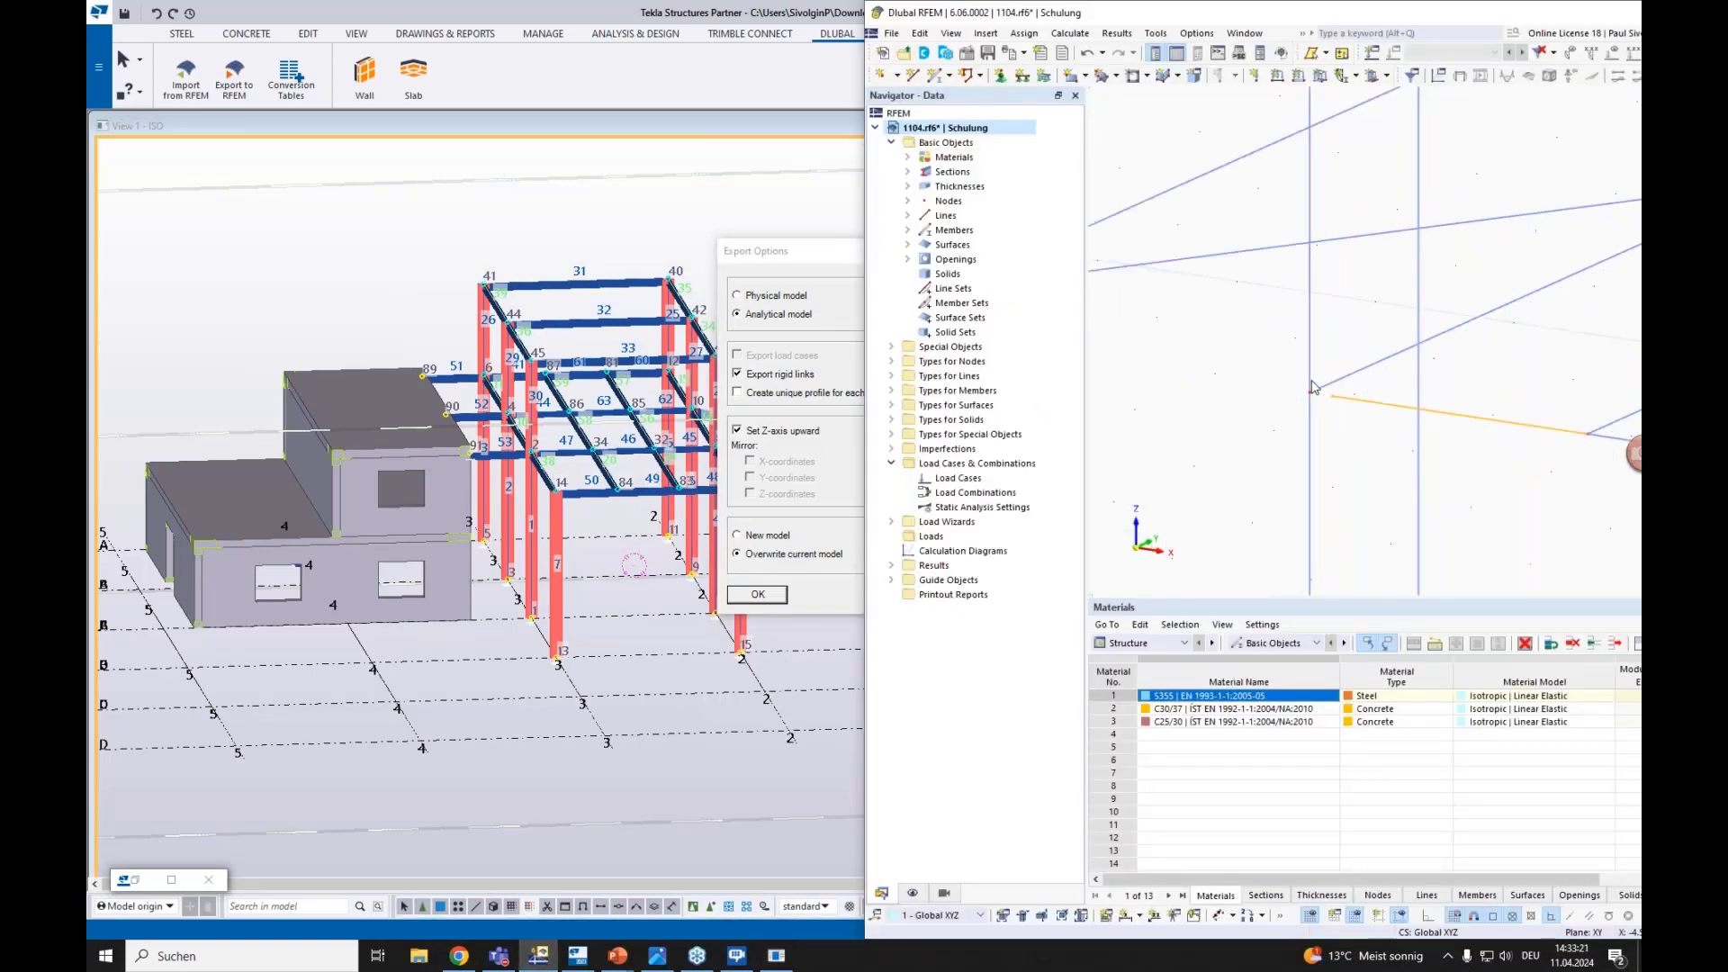
click(828, 568)
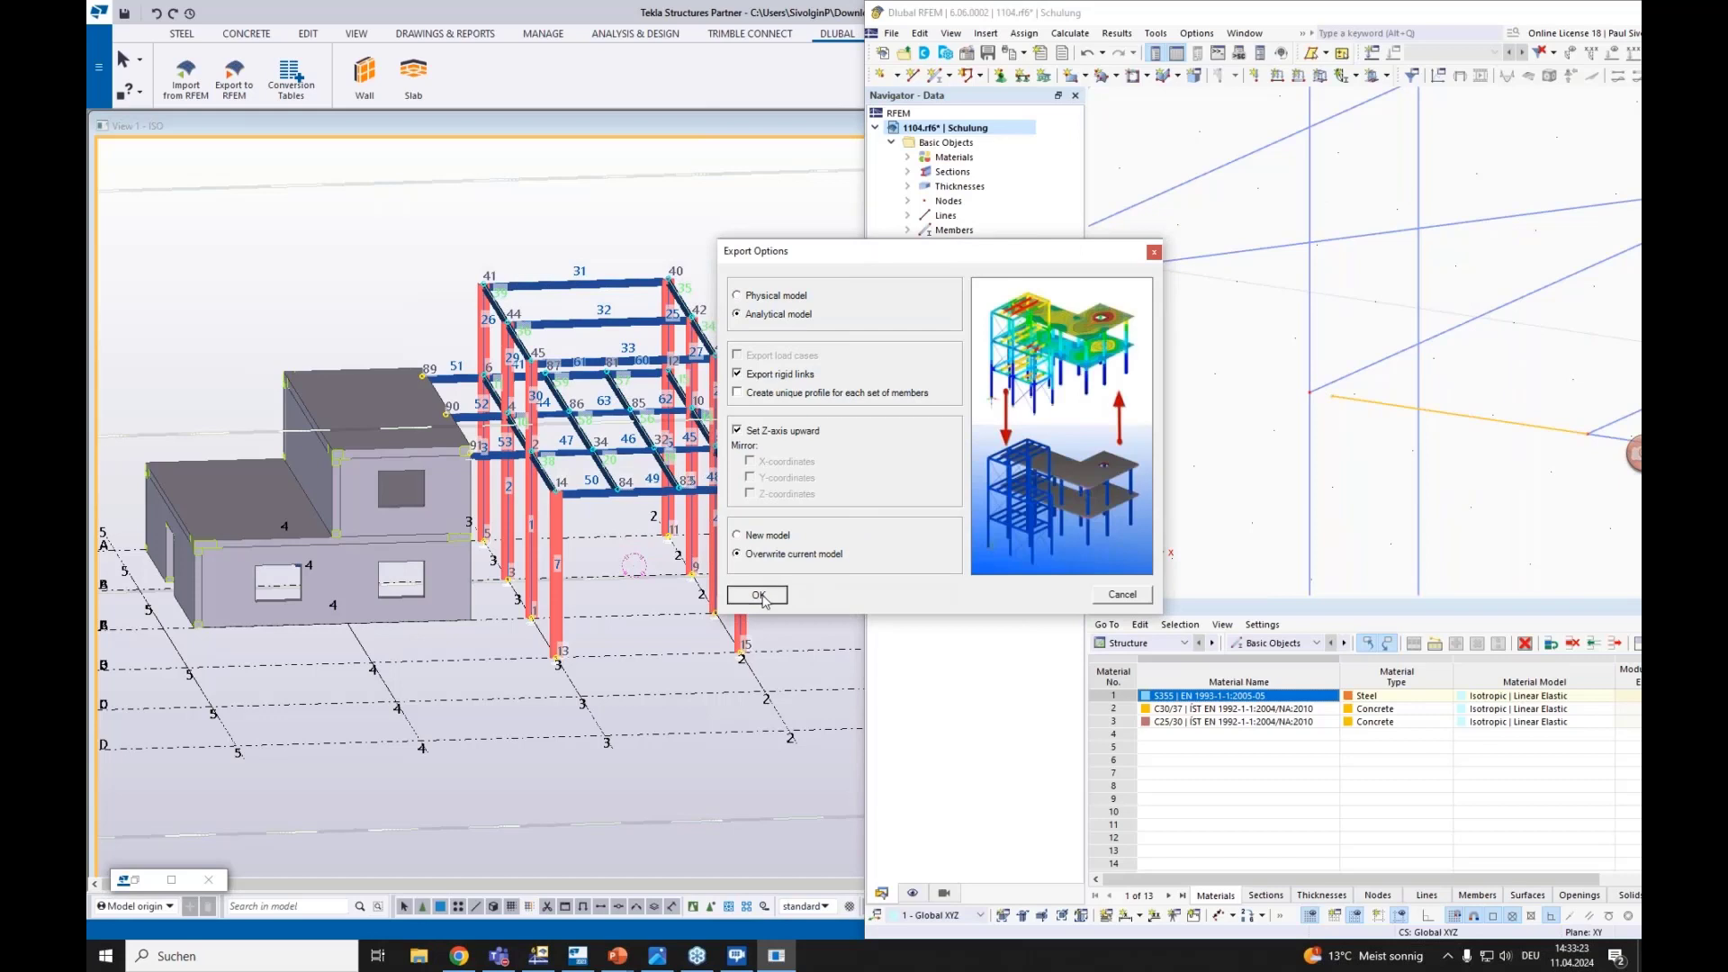
click(758, 594)
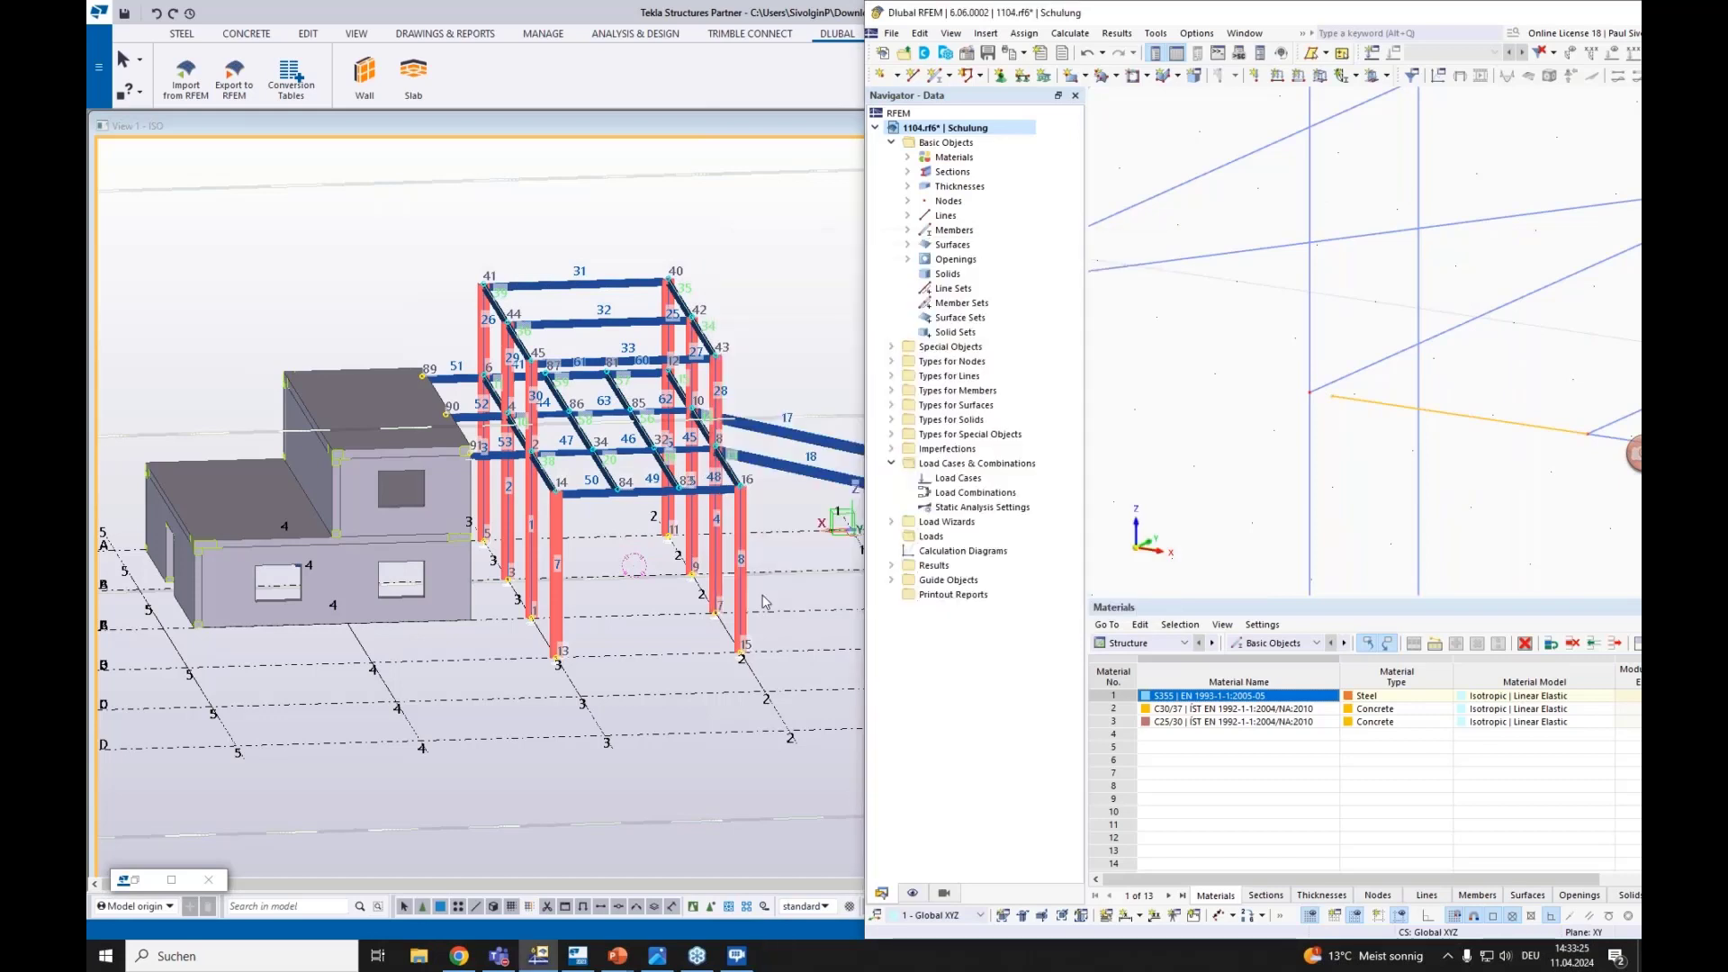
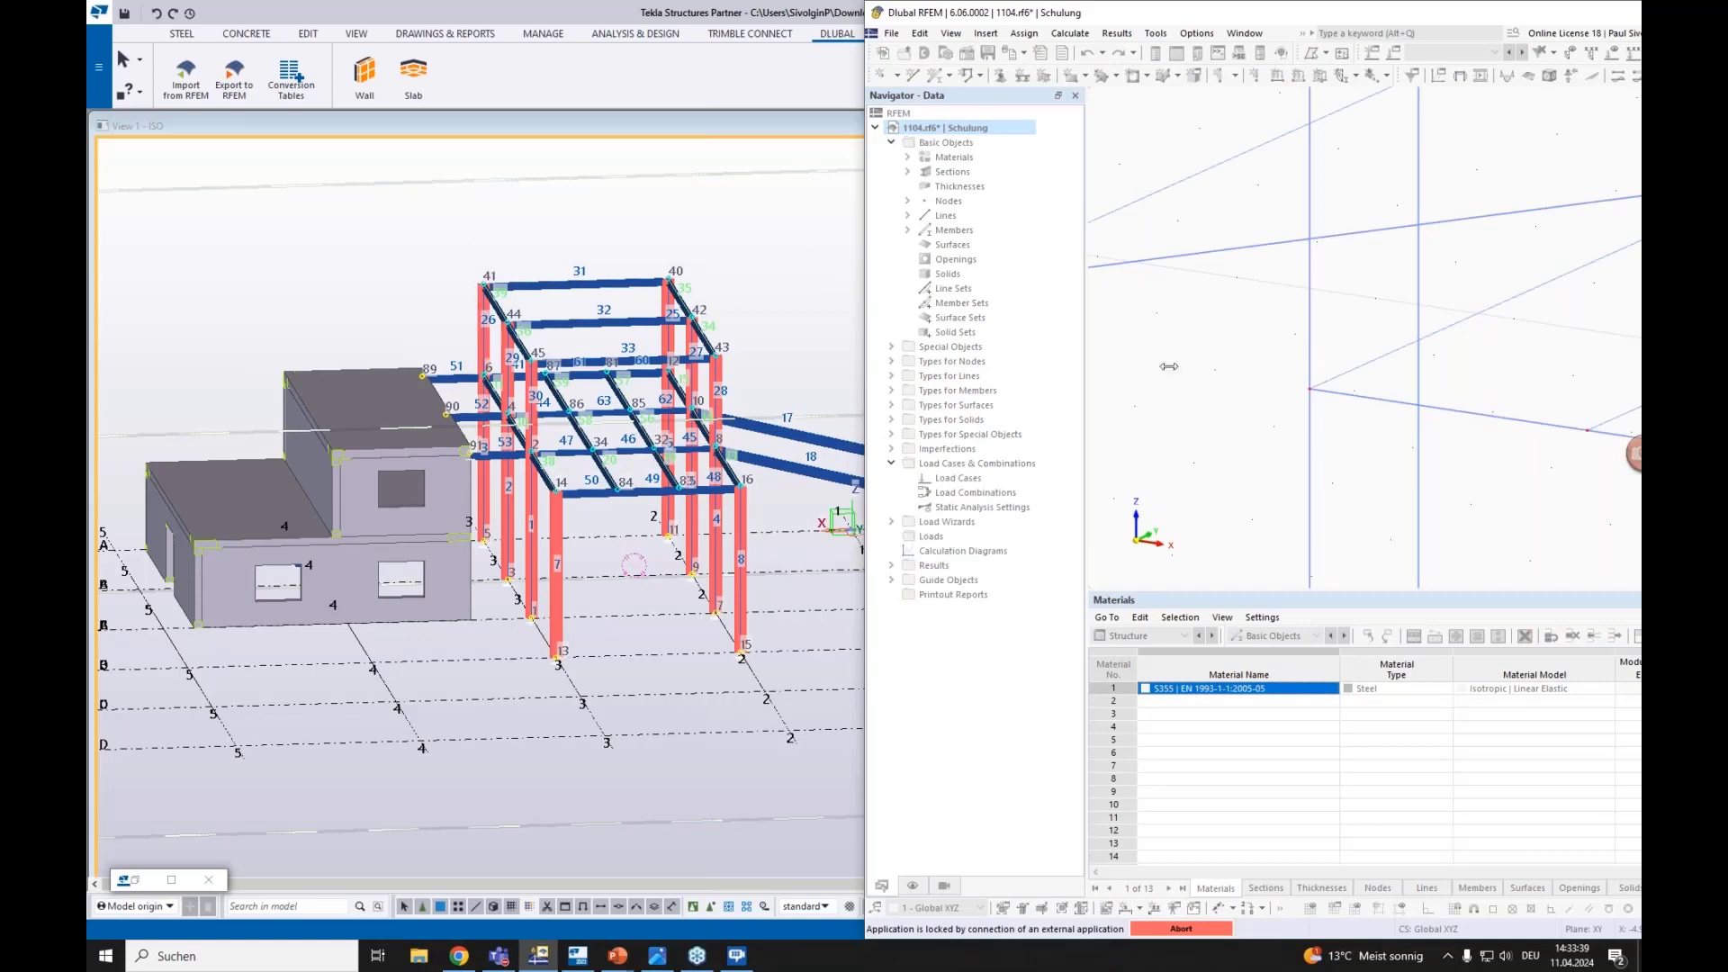
Maximize the RFEM window and render the members of the exported frame as solids
double_click(1505, 19)
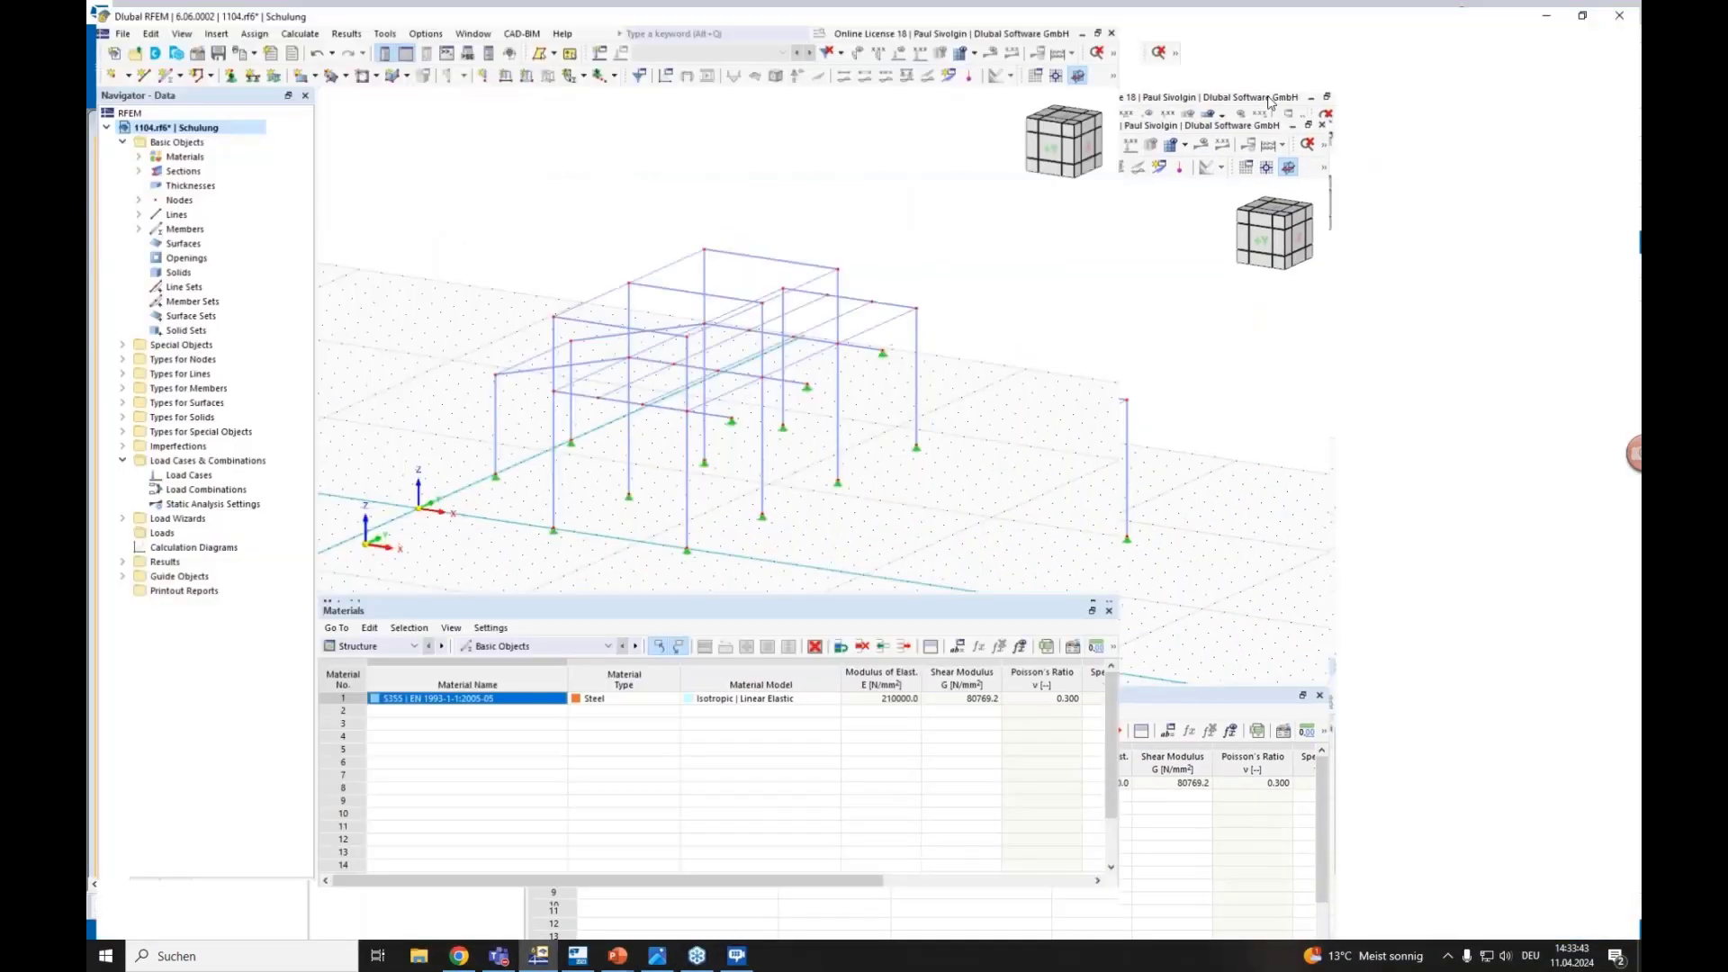
ctrl+middle_drag(1220, 219, 1352, 222)
click(1377, 47)
ctrl+middle_drag(1108, 442, 934, 448)
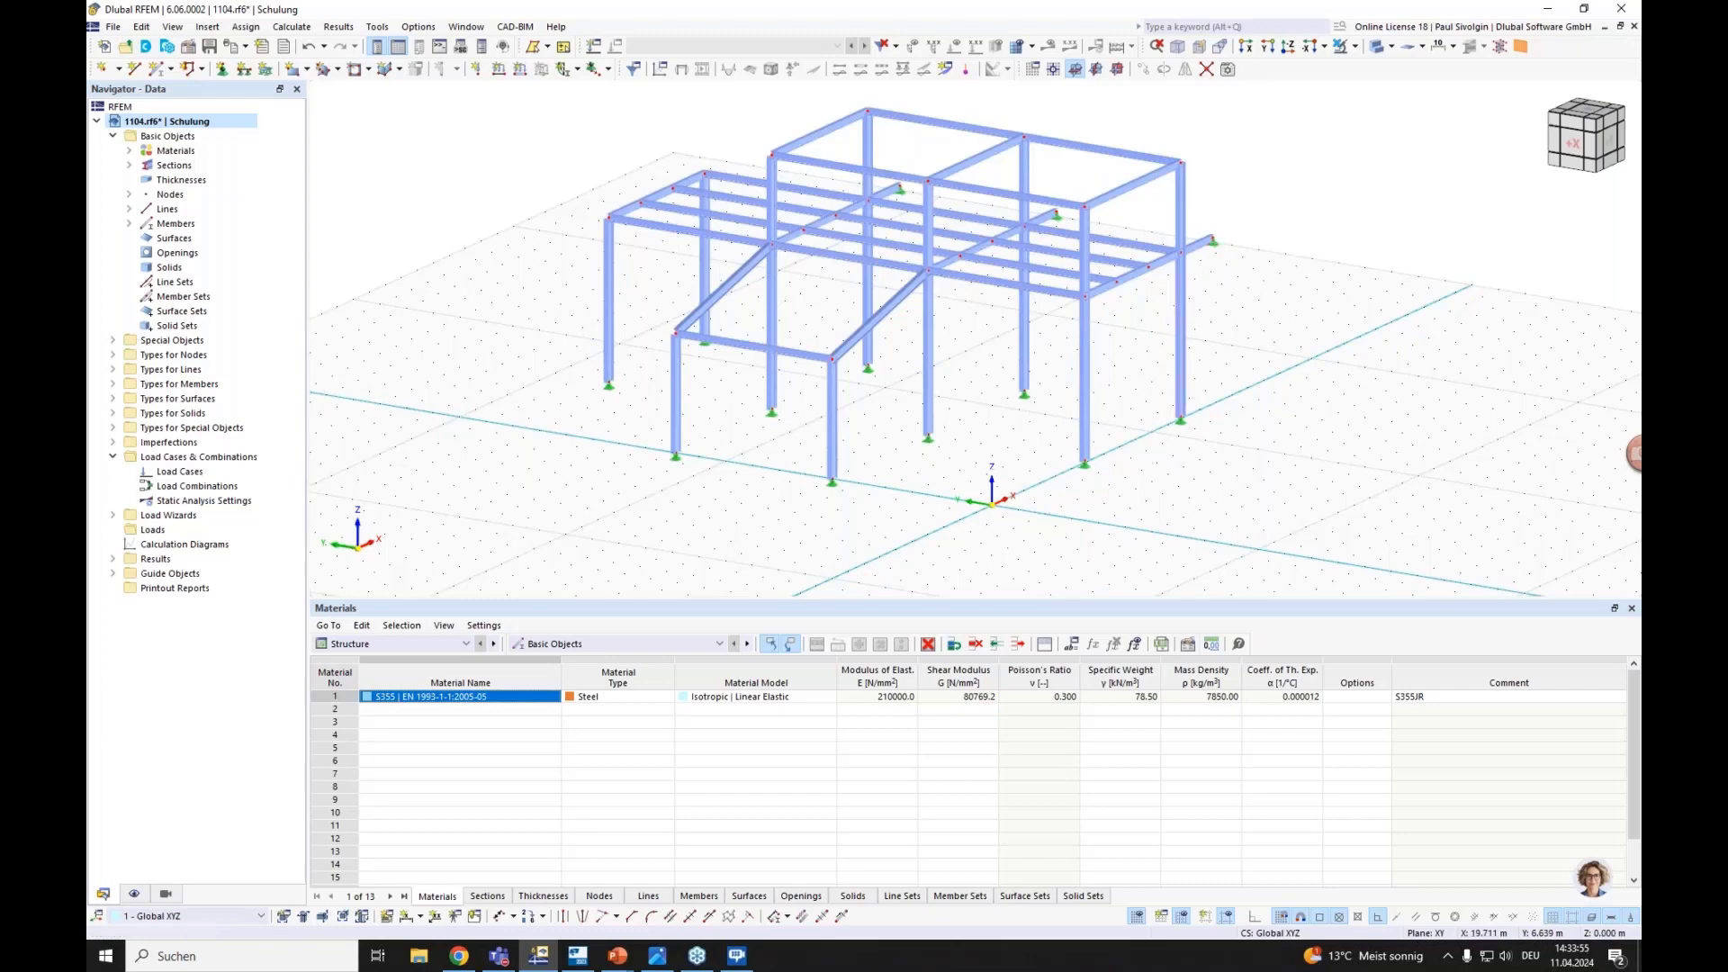
Examine the exported members with rendering colours by section, by member type and by material
click(134, 894)
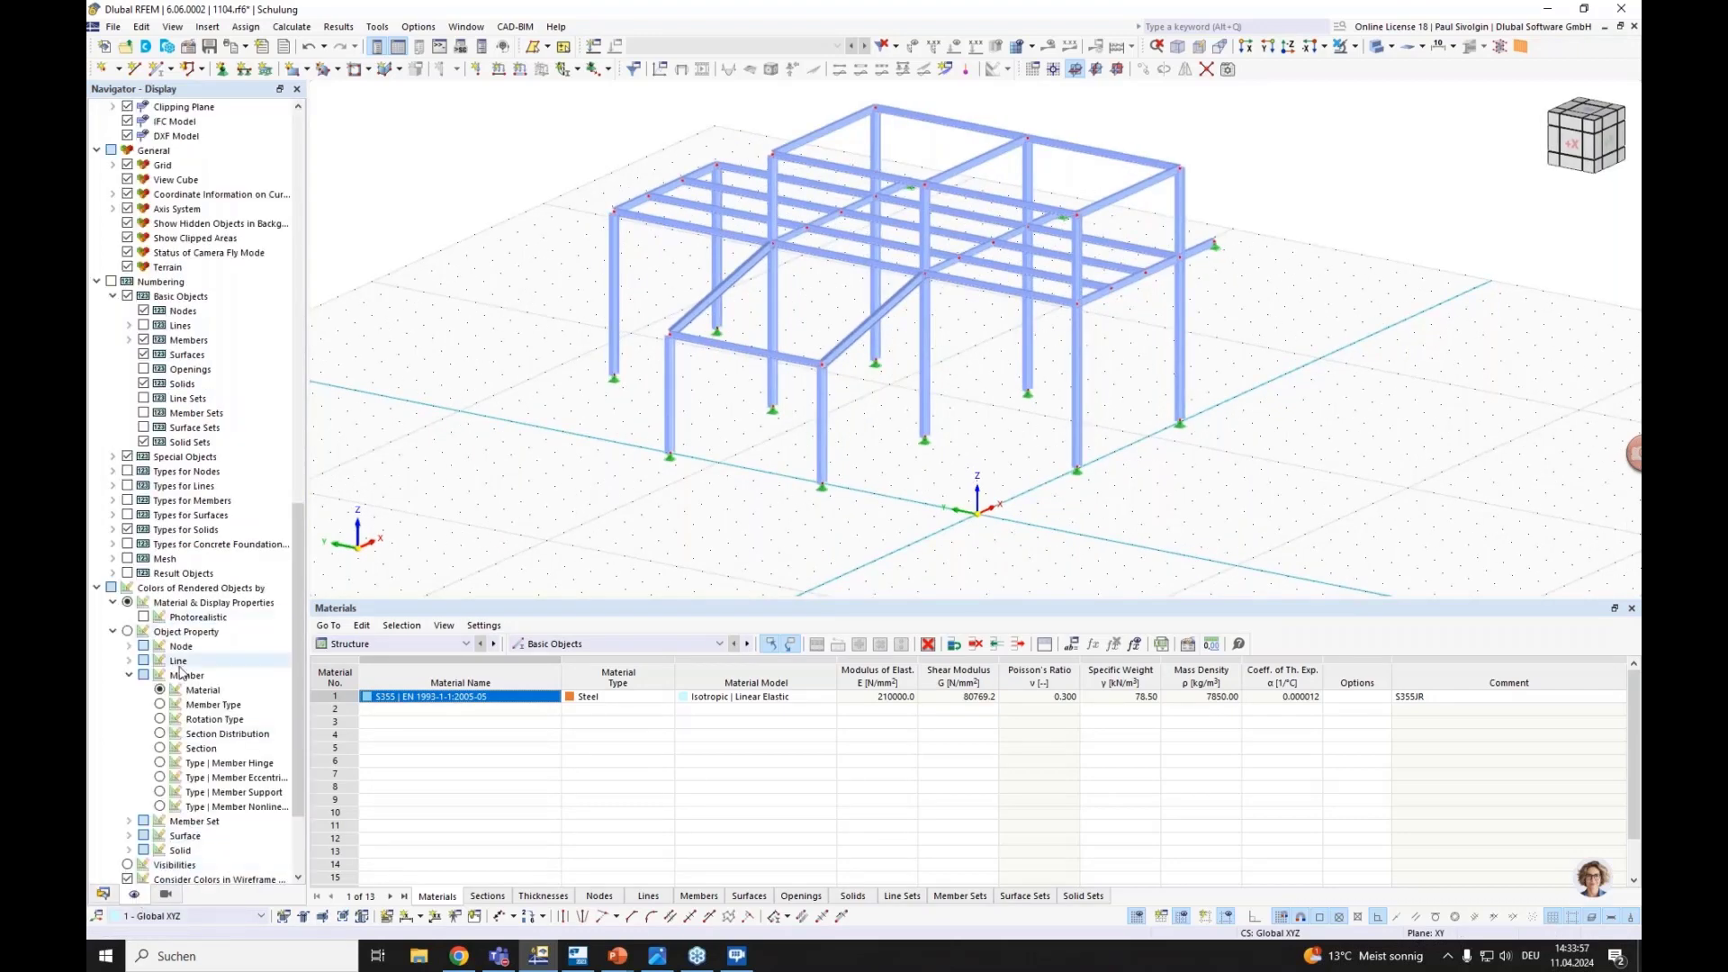
click(160, 750)
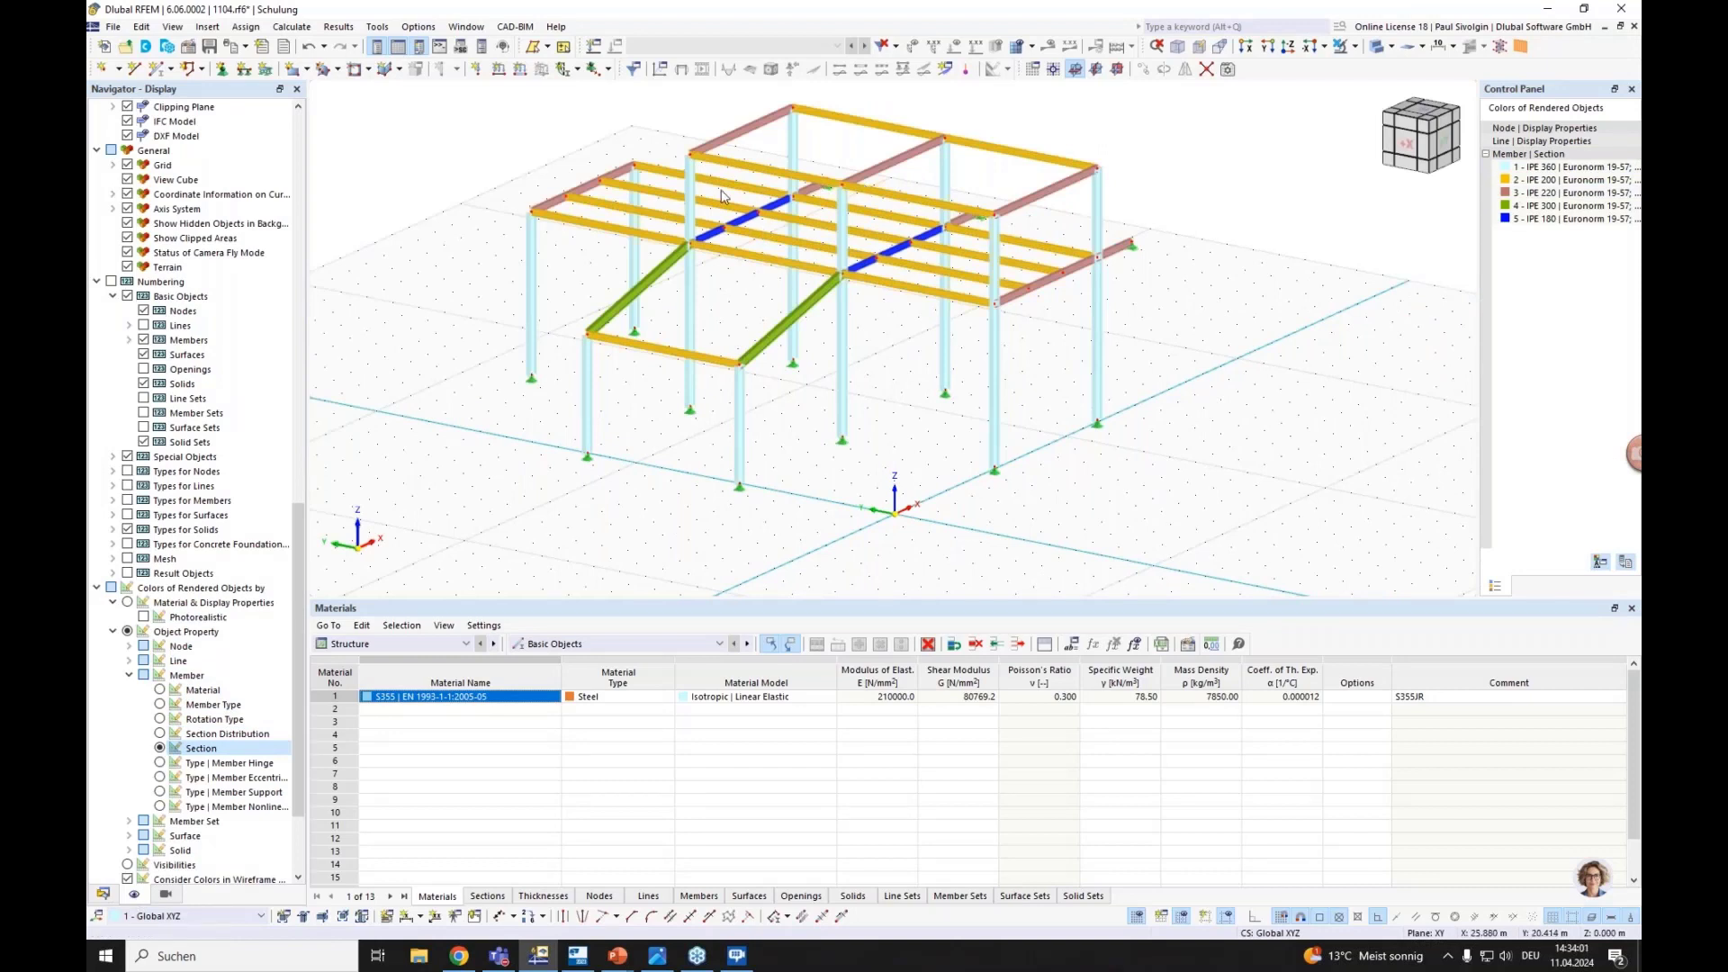
click(160, 705)
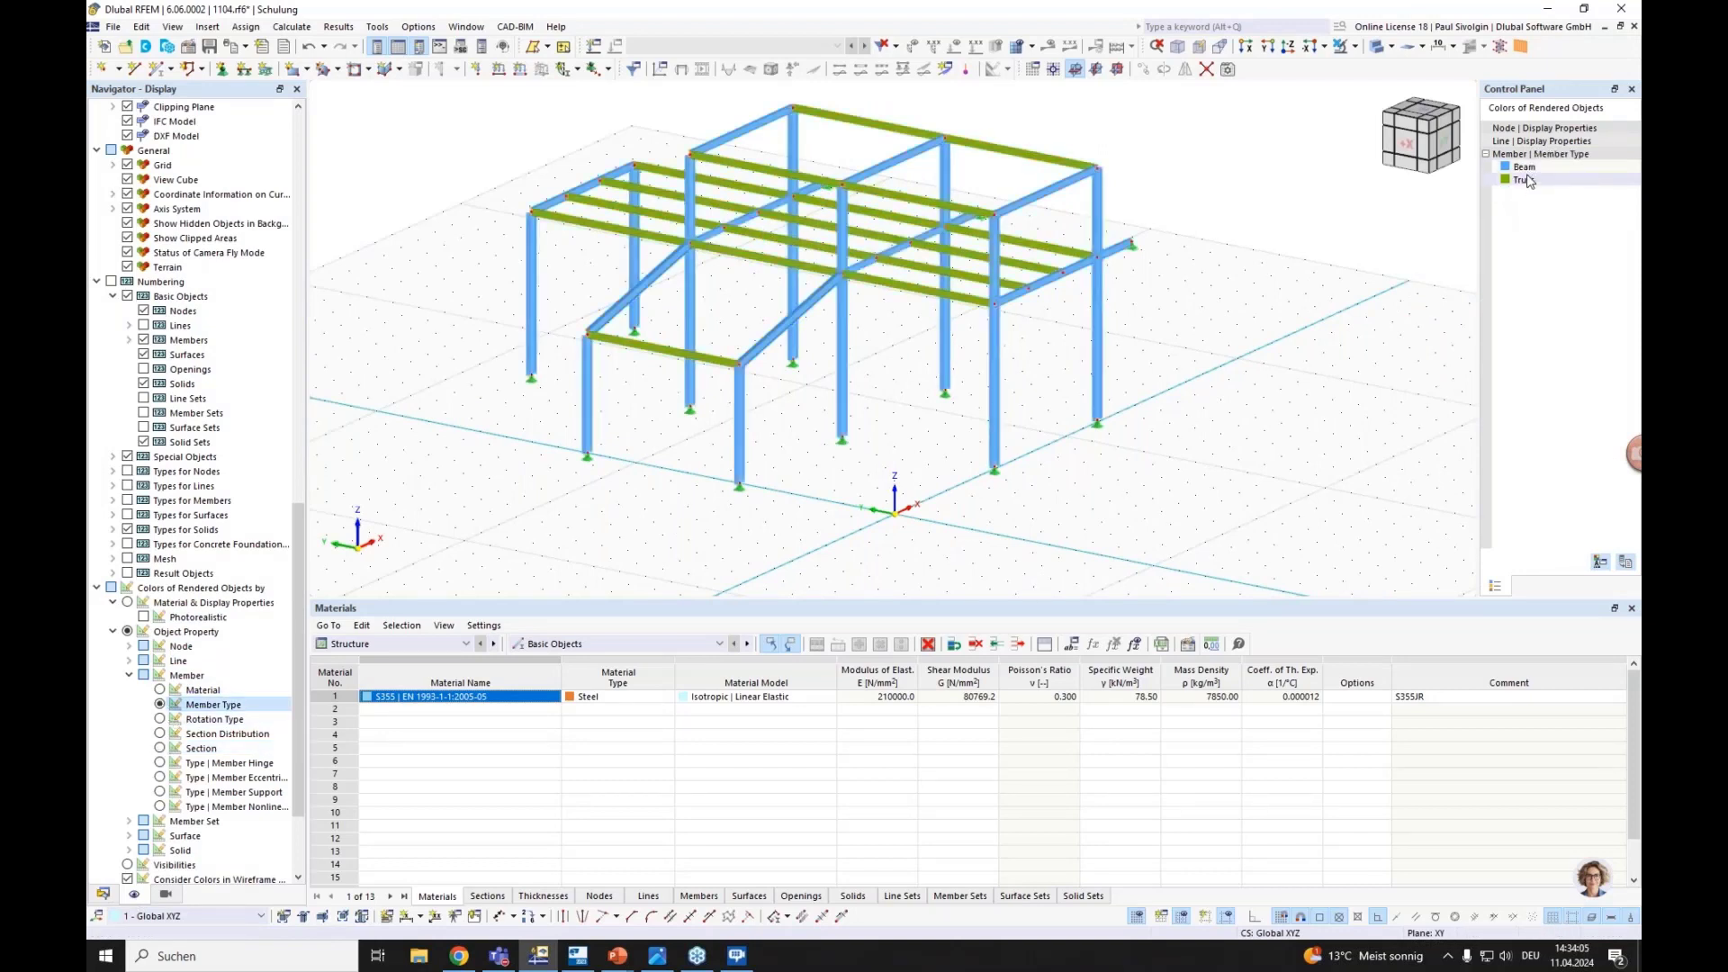
click(160, 689)
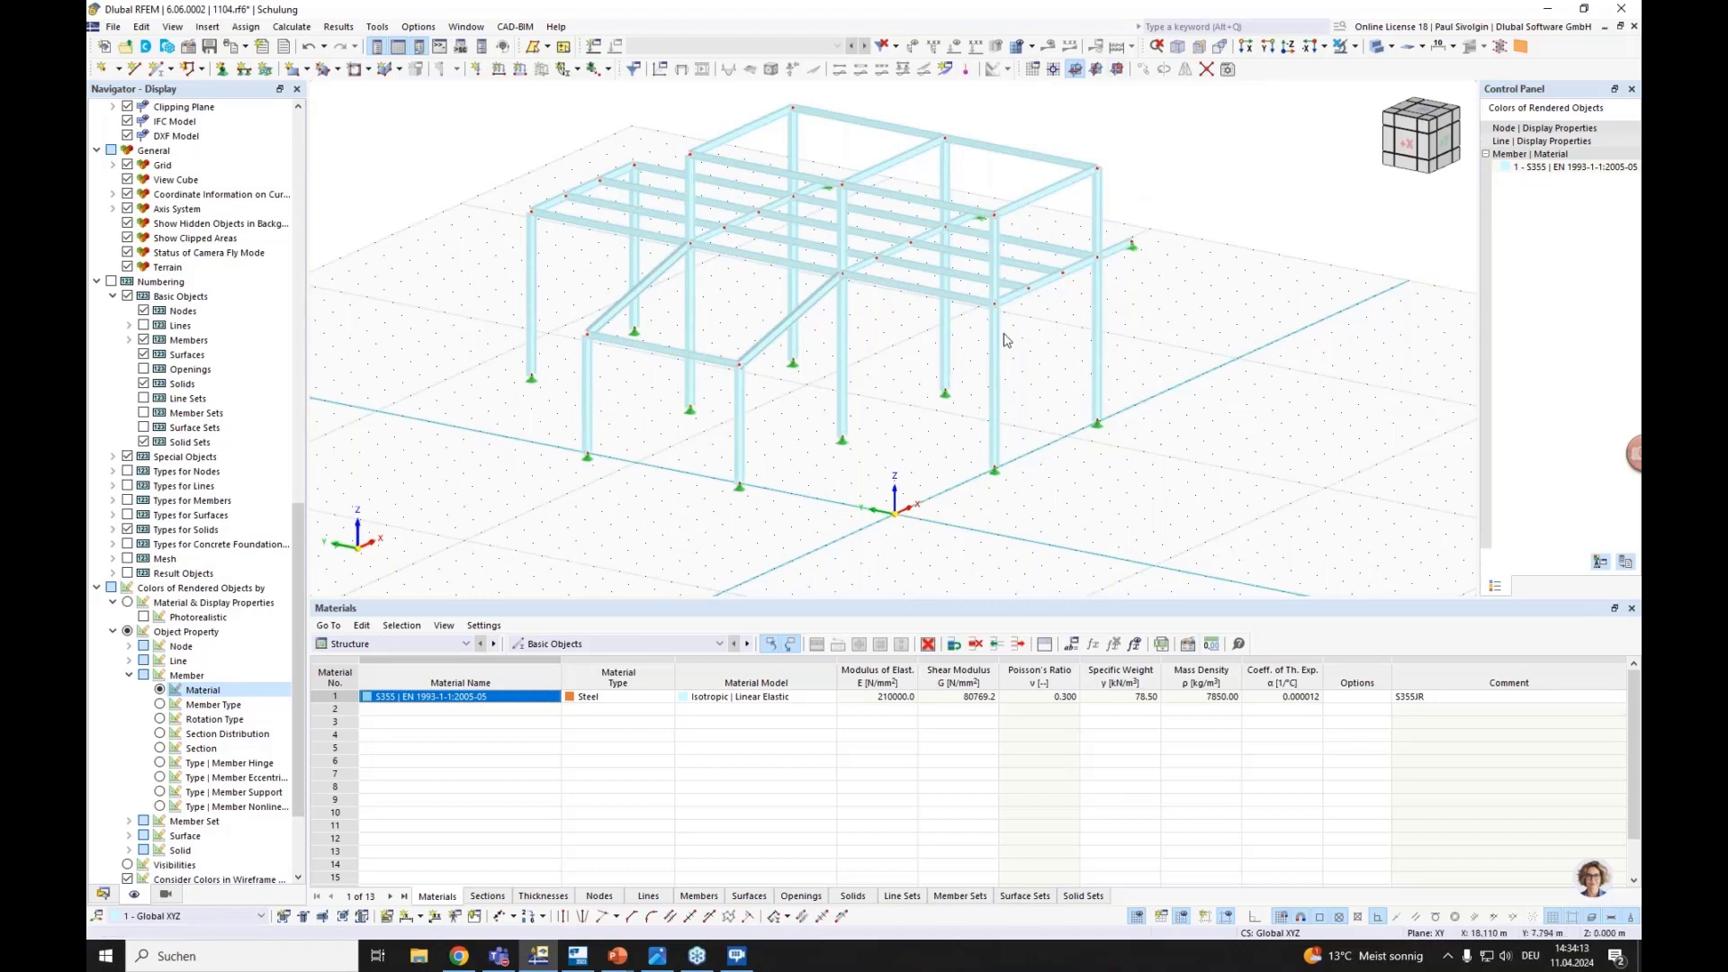
Colour the rendered members of the whole frame by member type
click(103, 894)
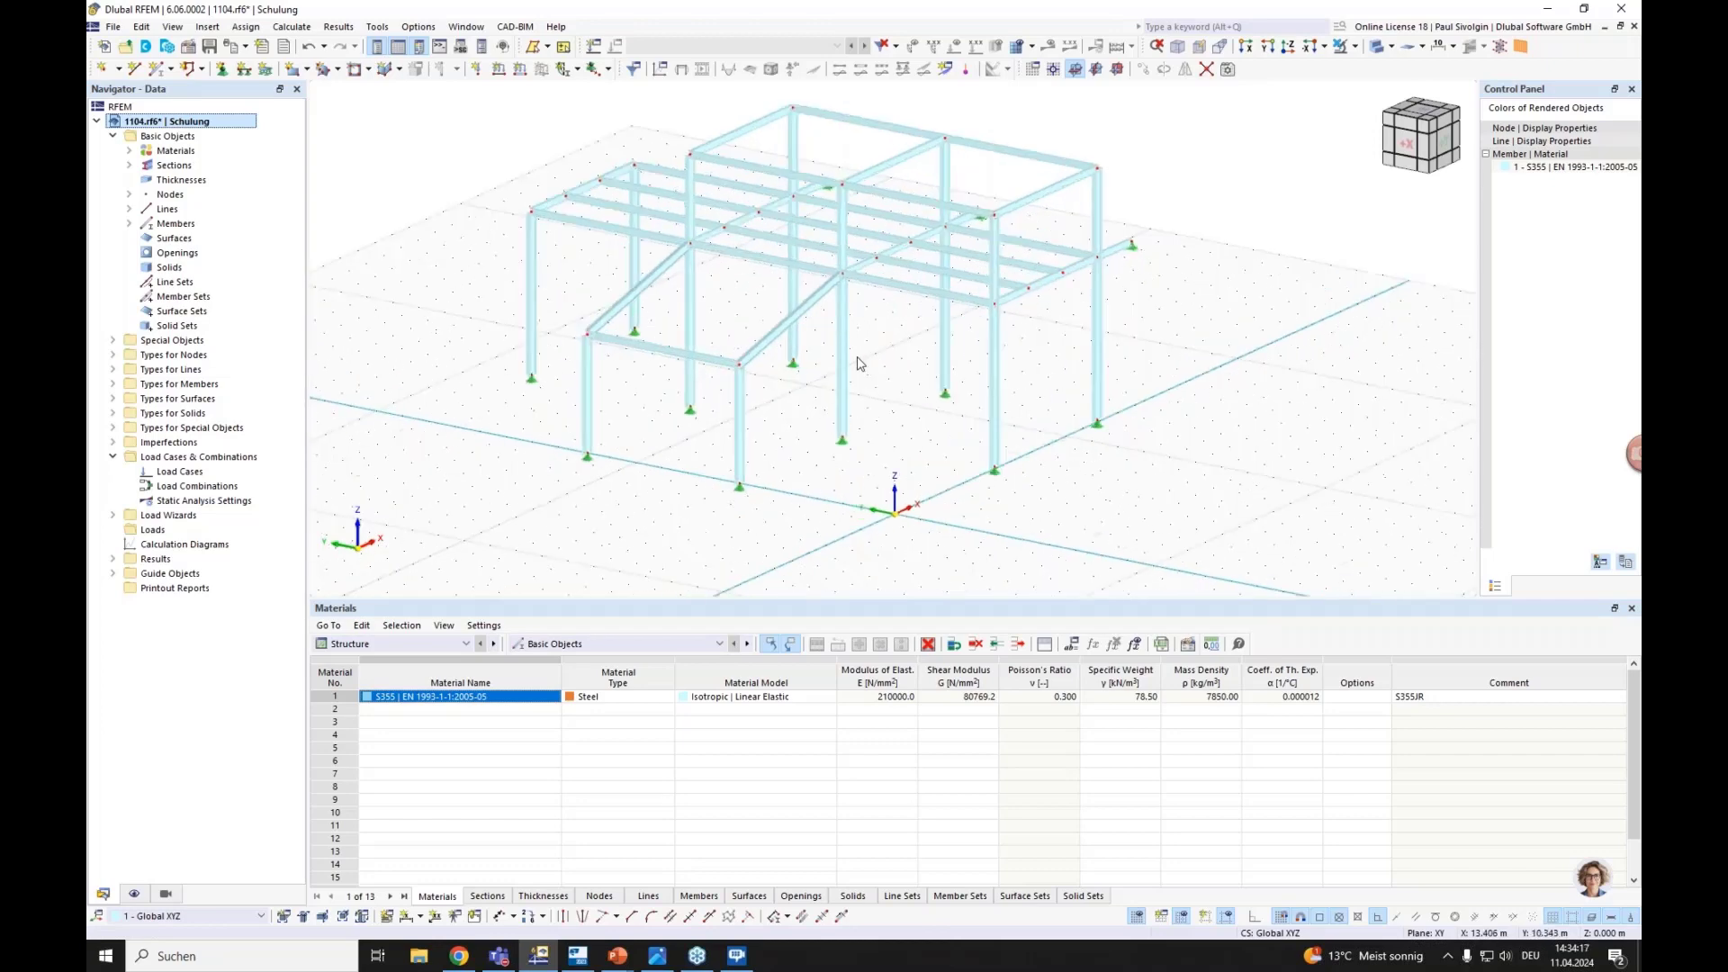
scroll(859, 364, down, 2)
click(134, 894)
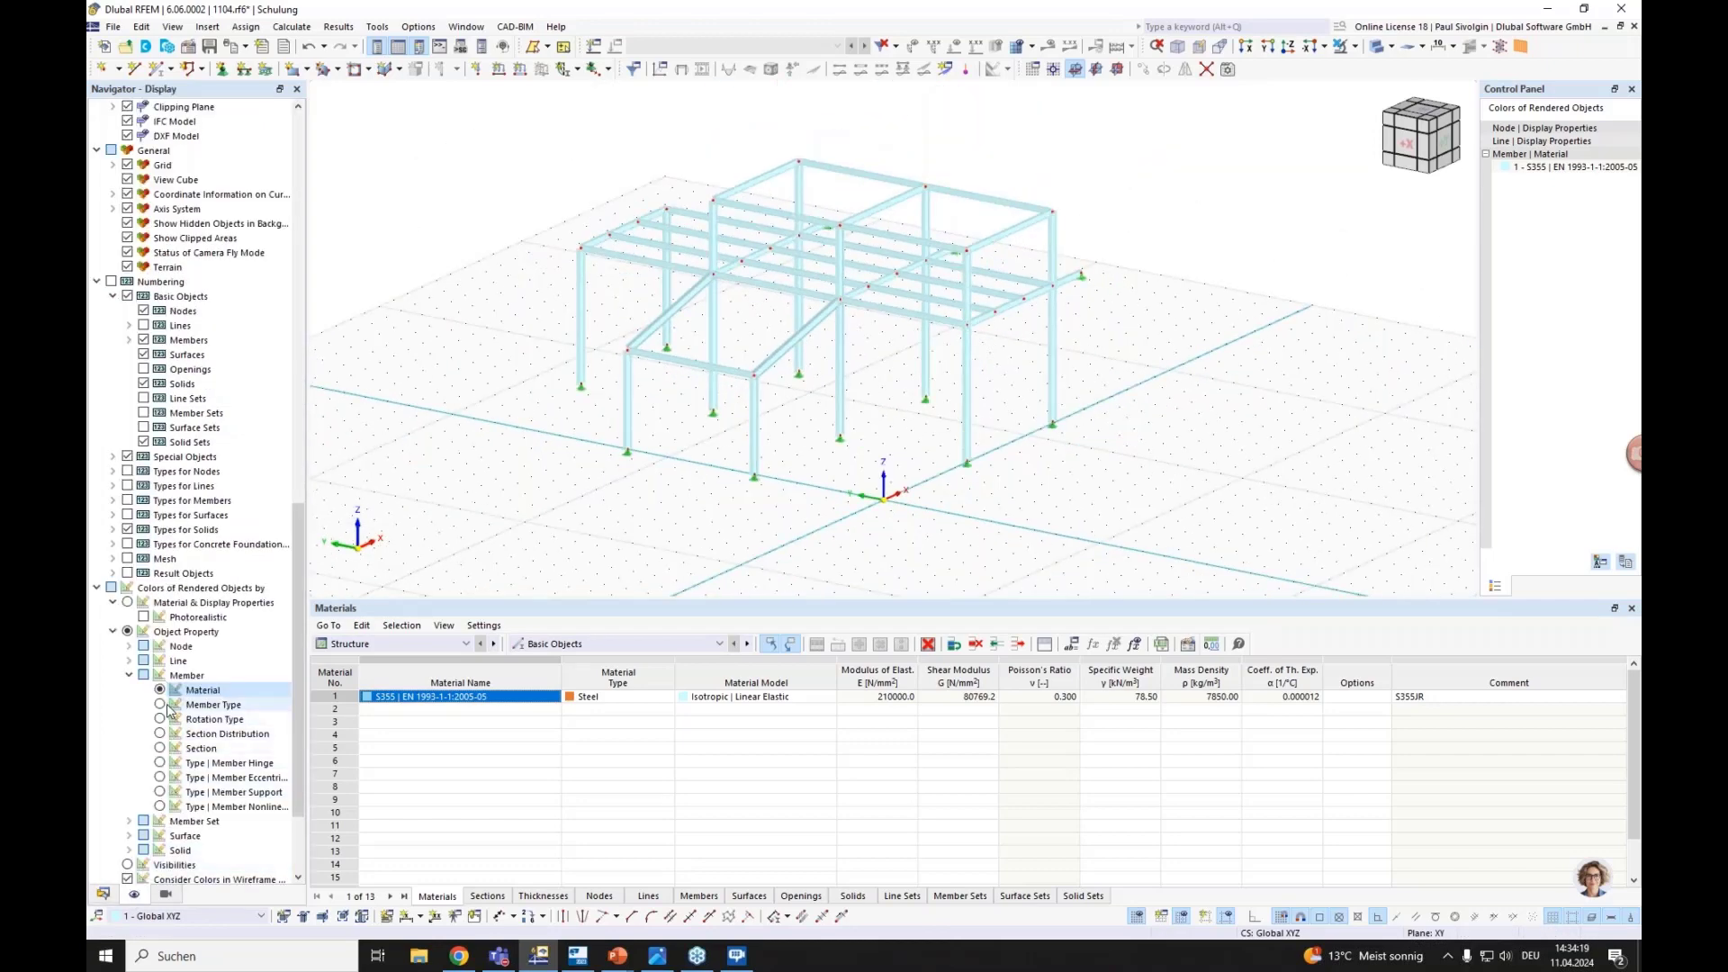
click(162, 706)
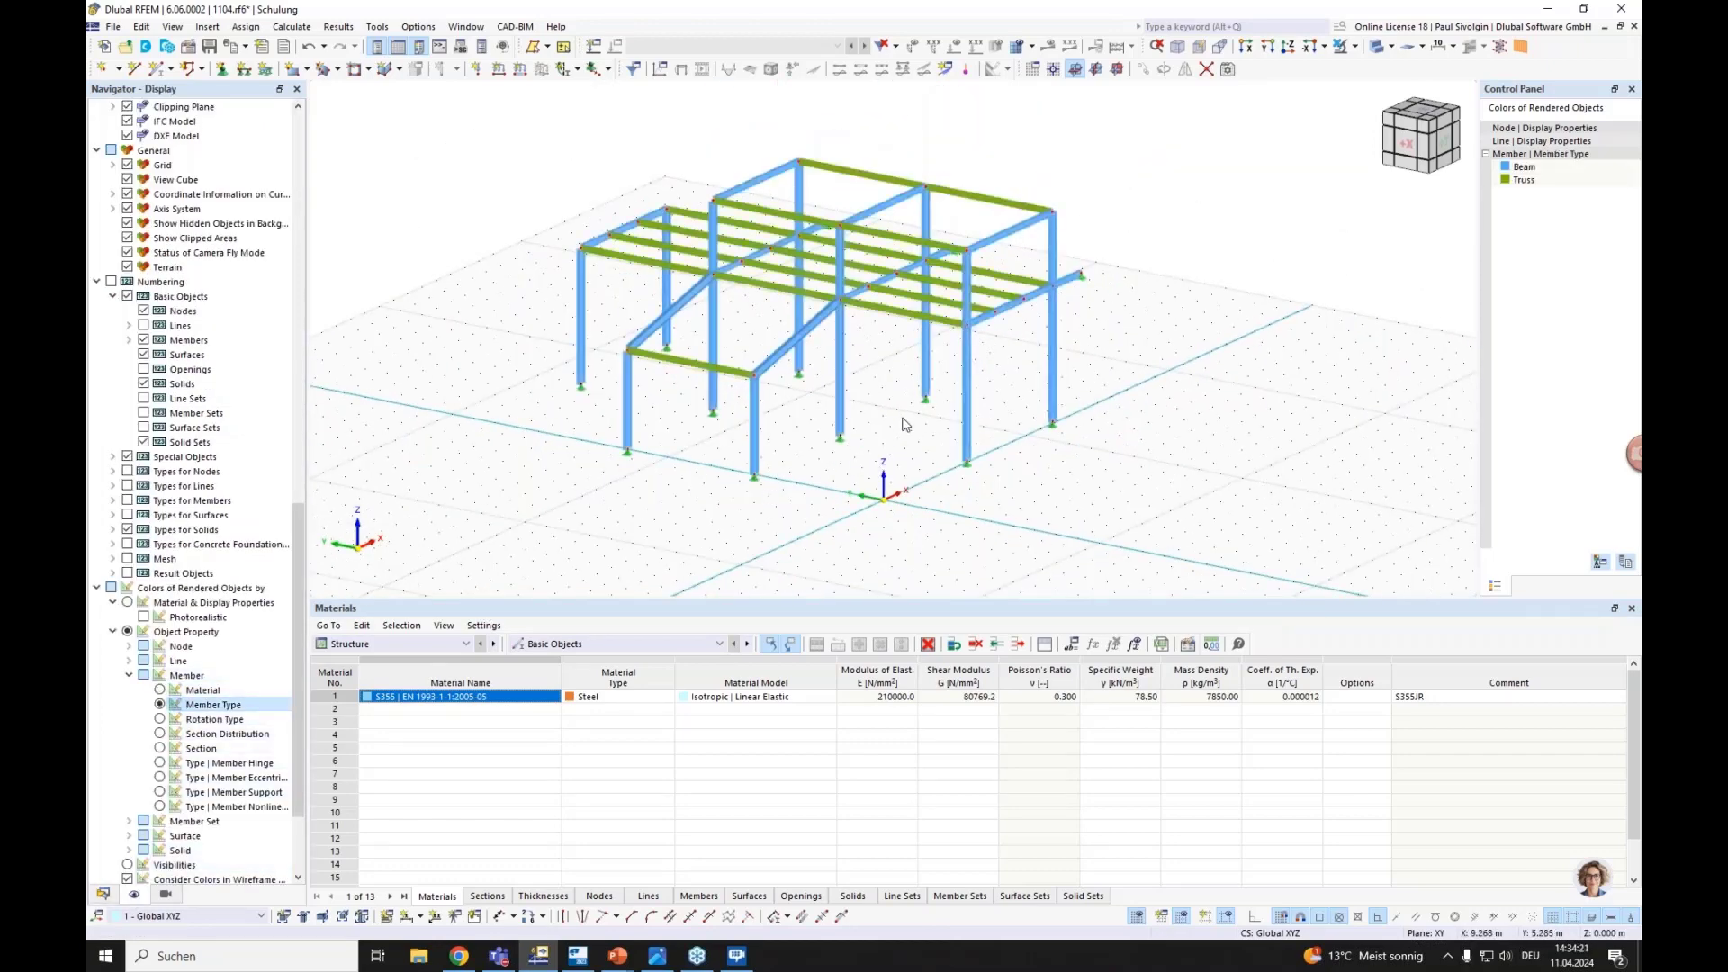
middle_drag(905, 424, 907, 466)
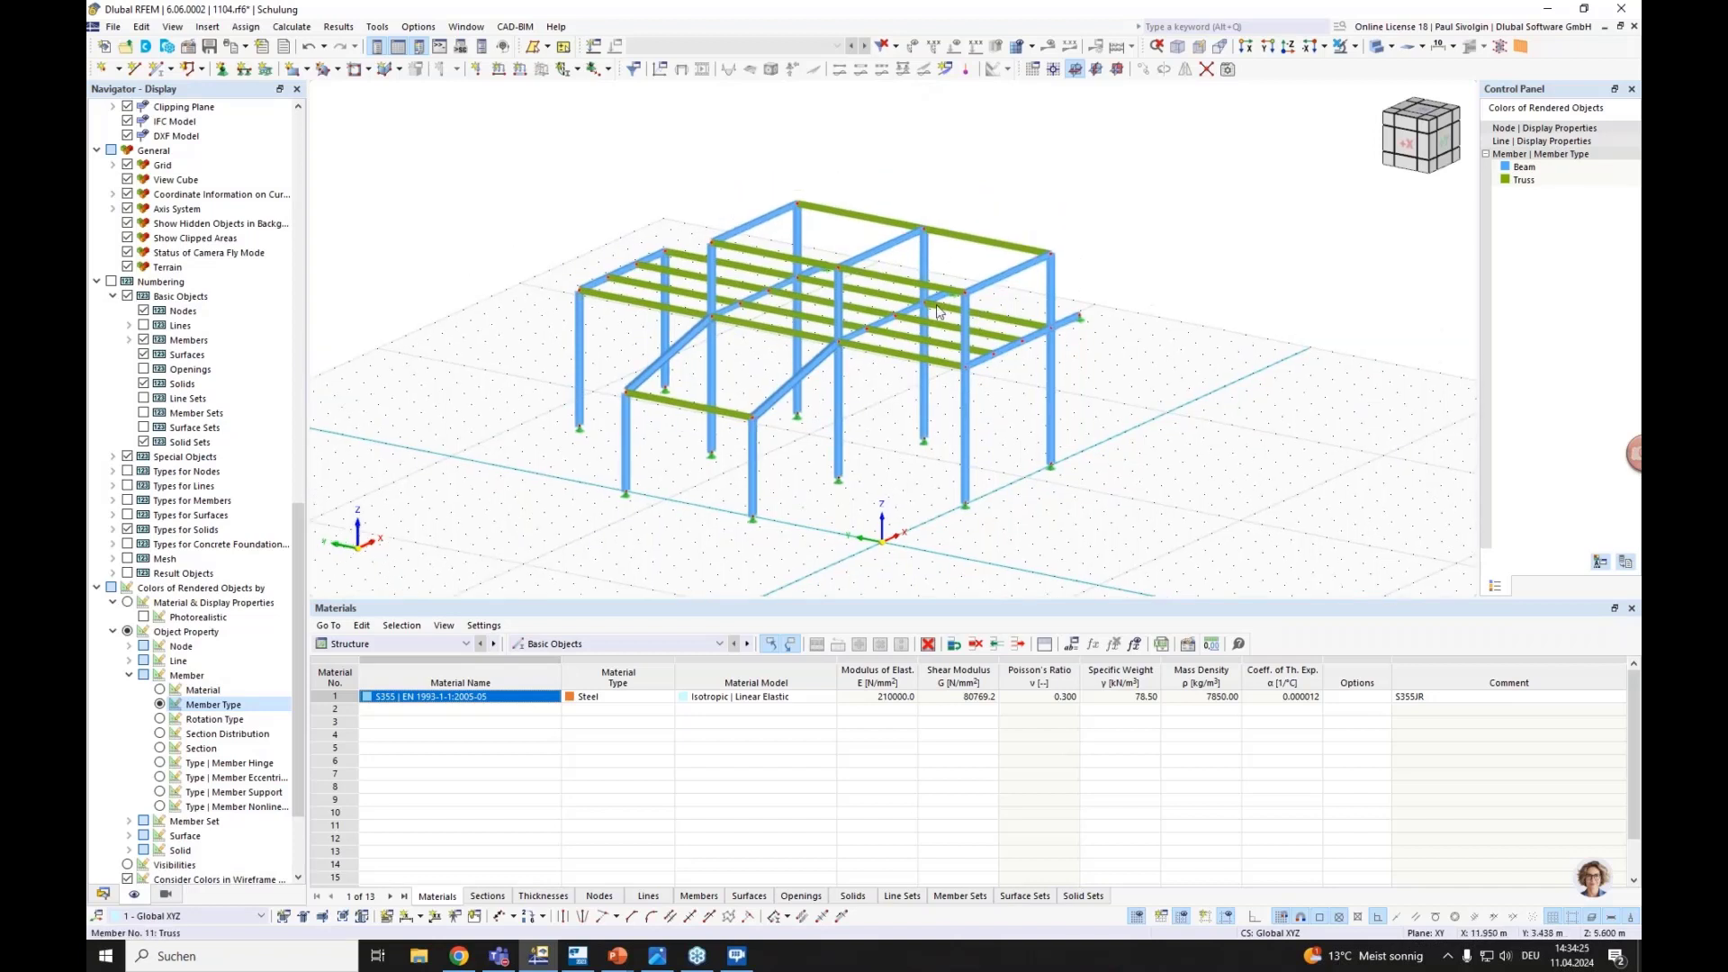
Start a new single member and set its member type to Tension
click(155, 69)
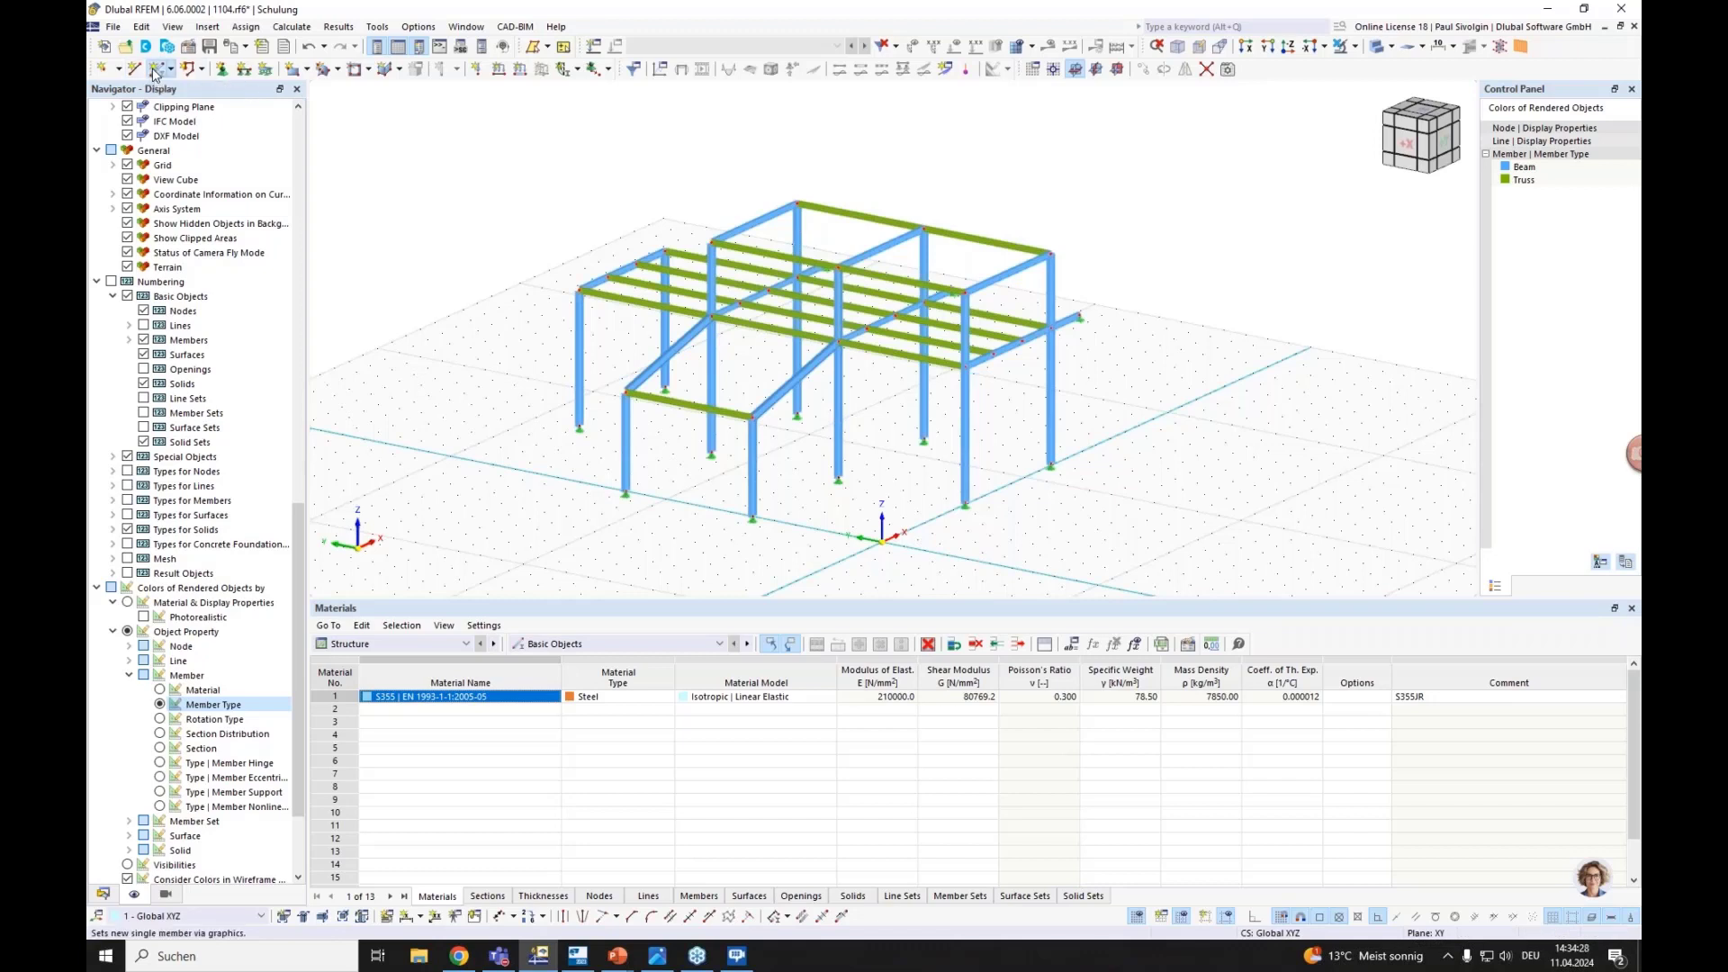
click(654, 303)
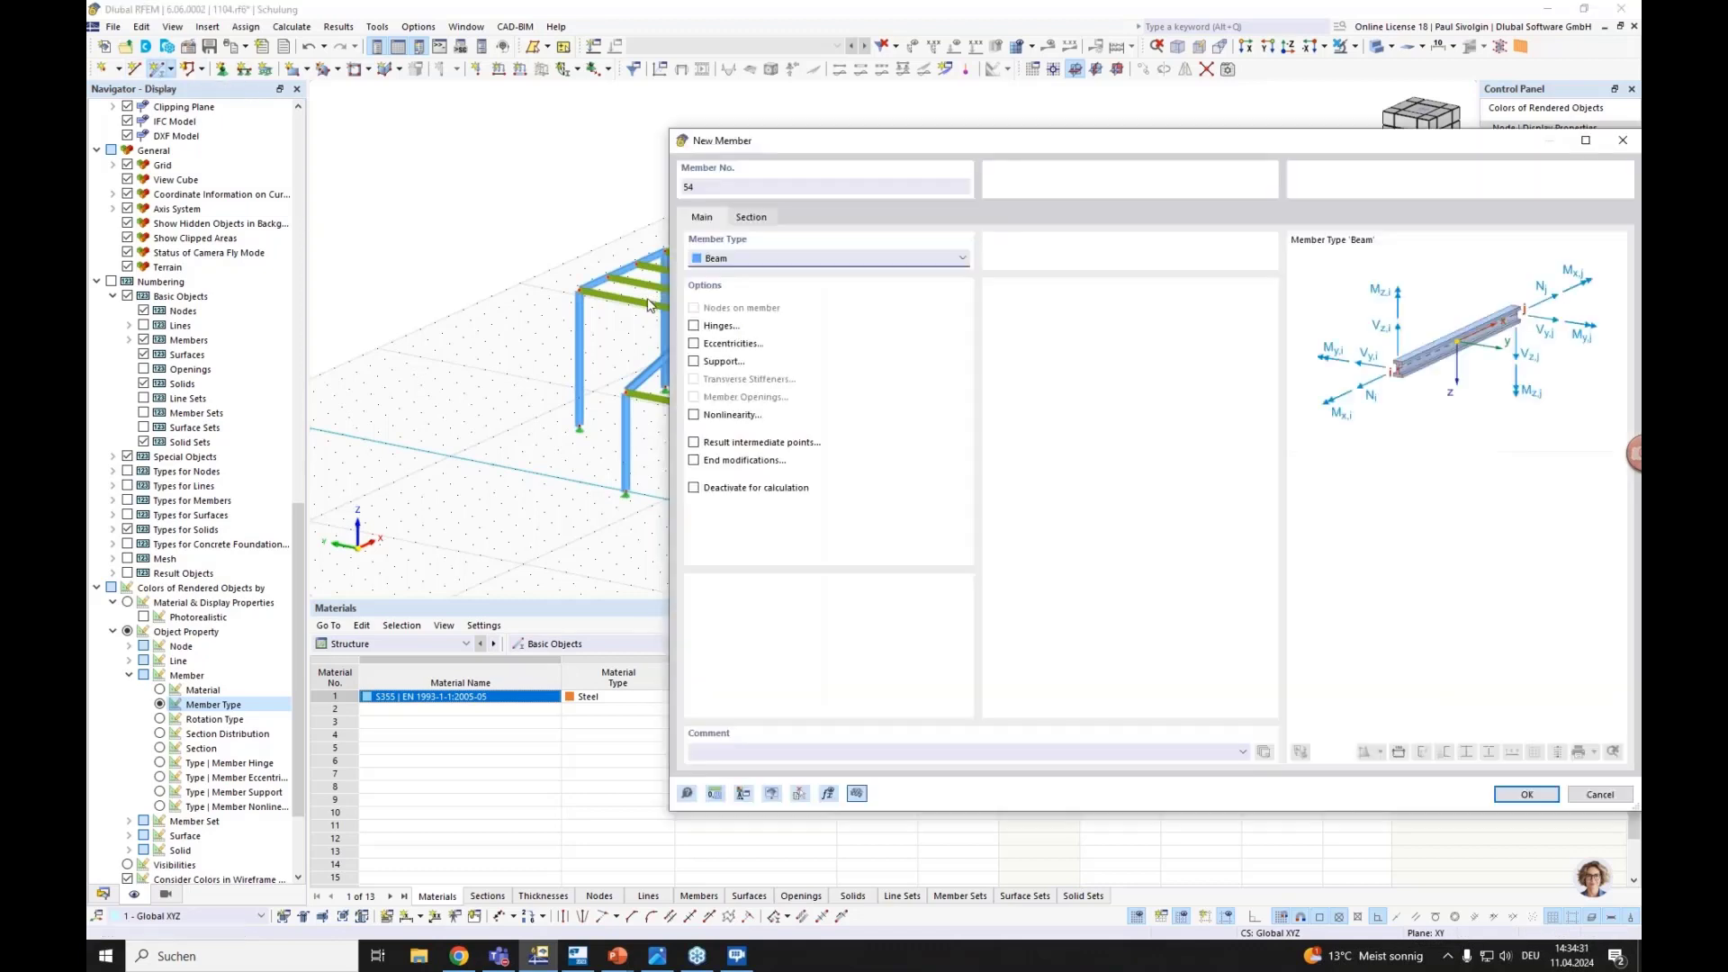
click(740, 261)
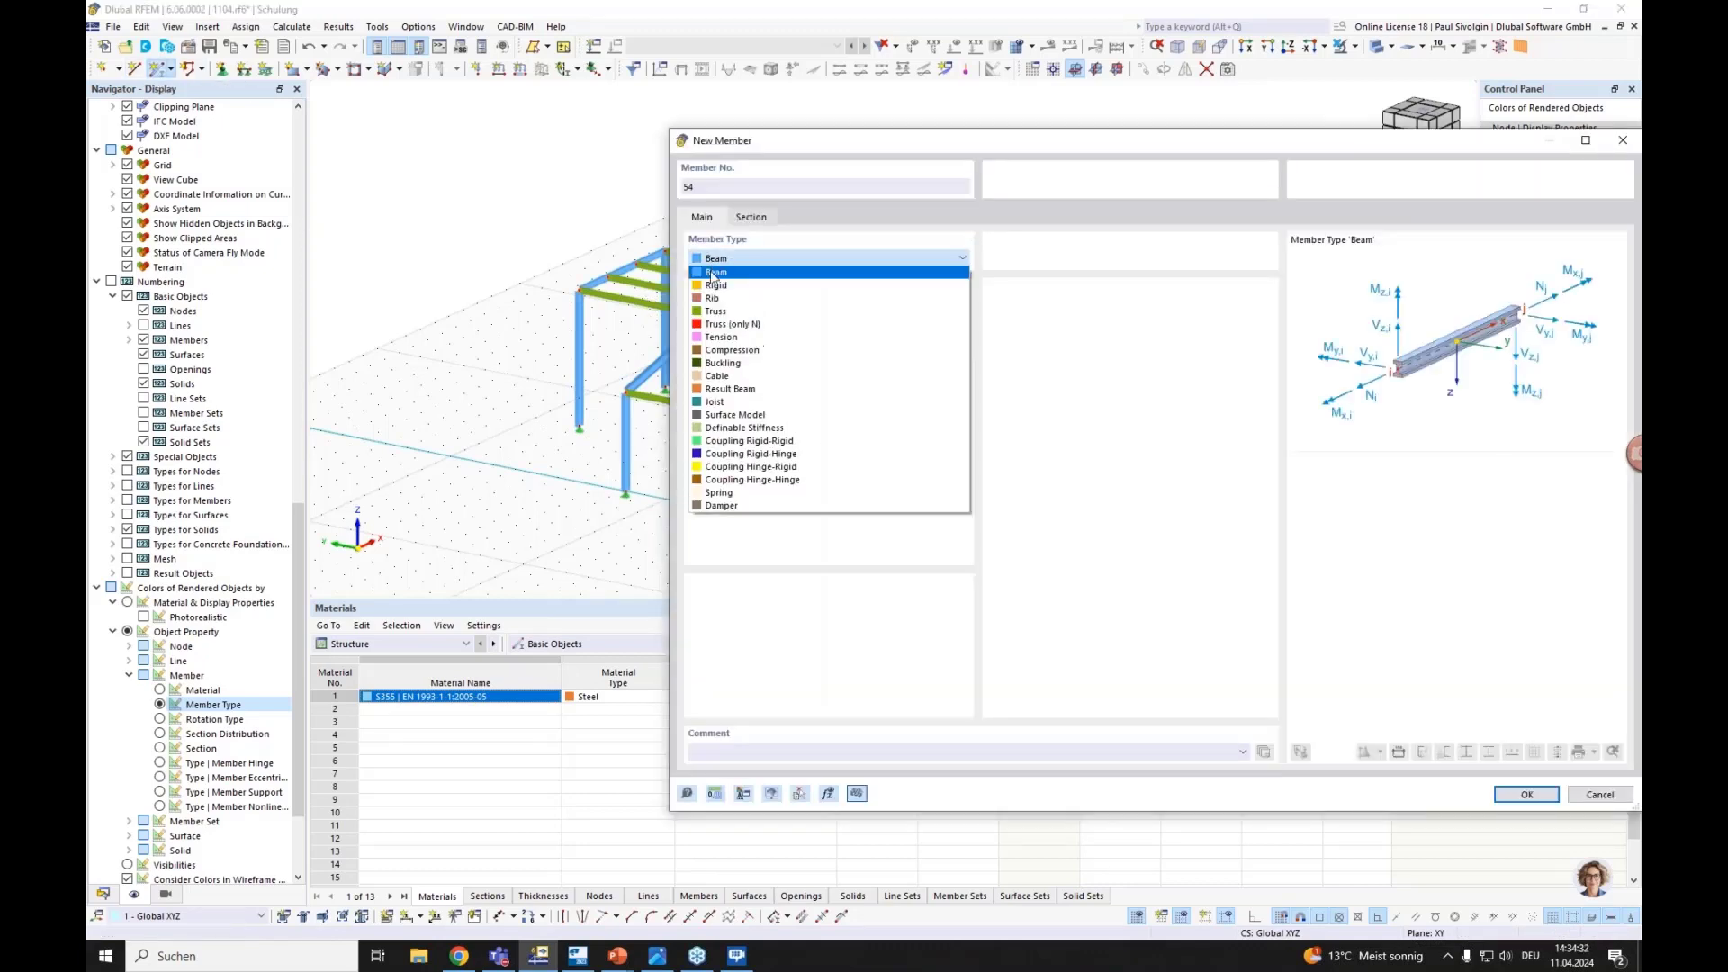
click(731, 338)
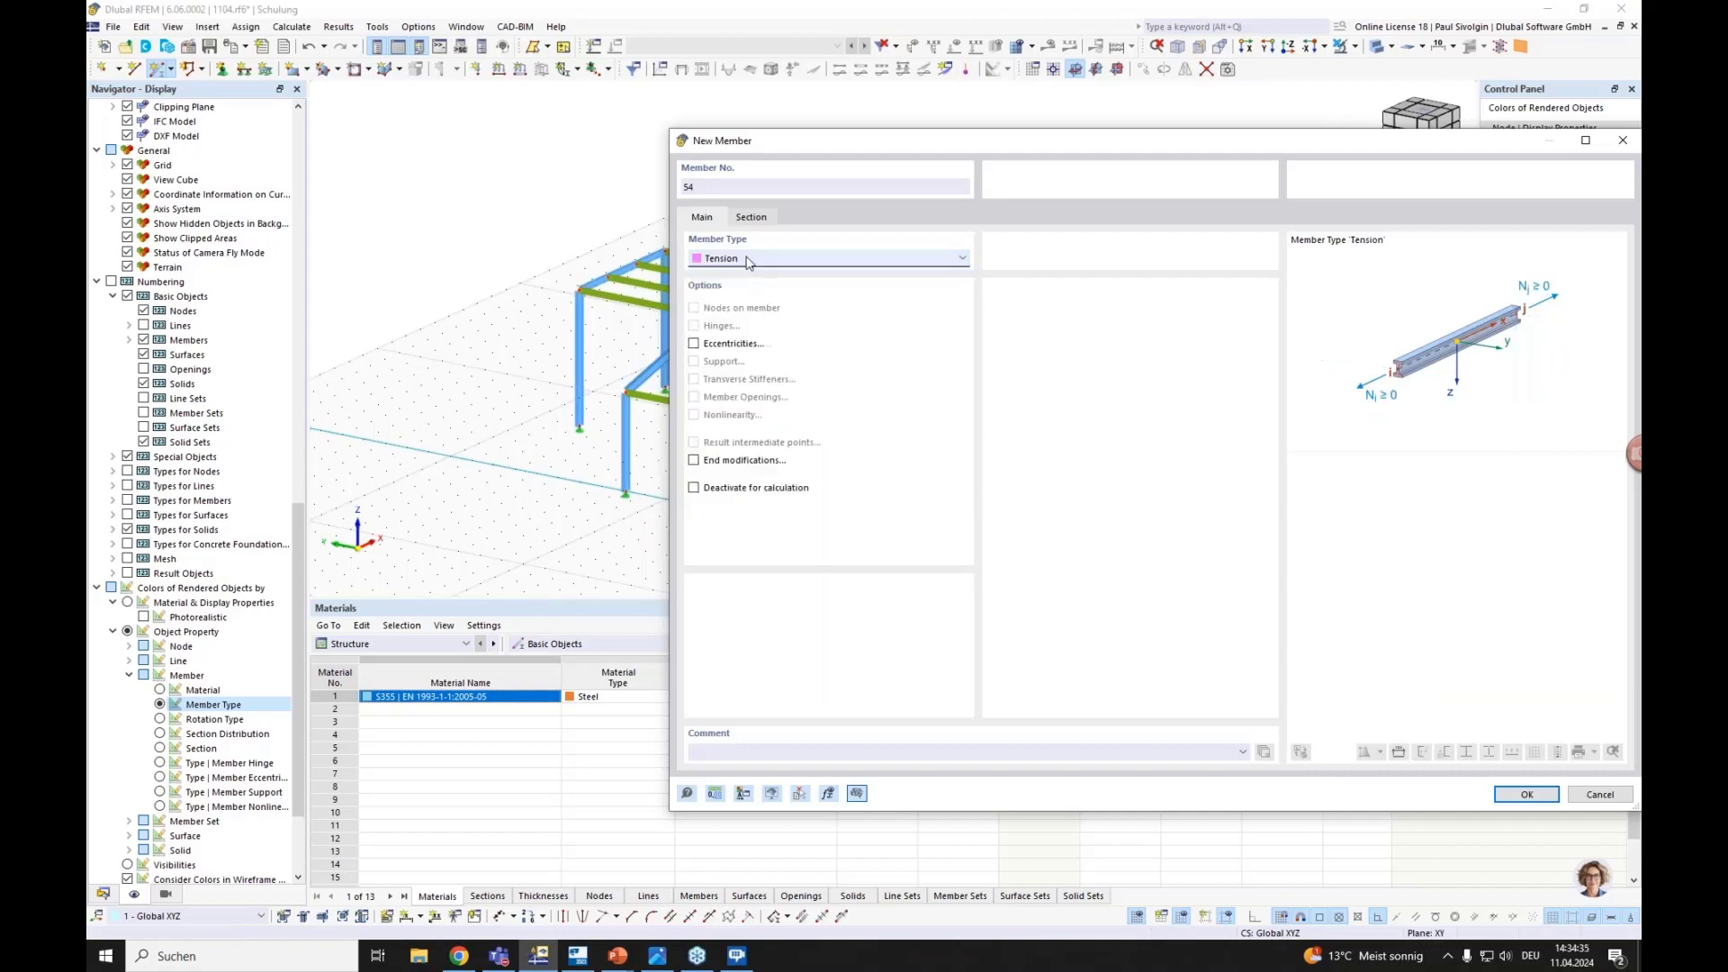
Assign the solid round bar section R 20 from the standardized steel library to the new member
click(752, 217)
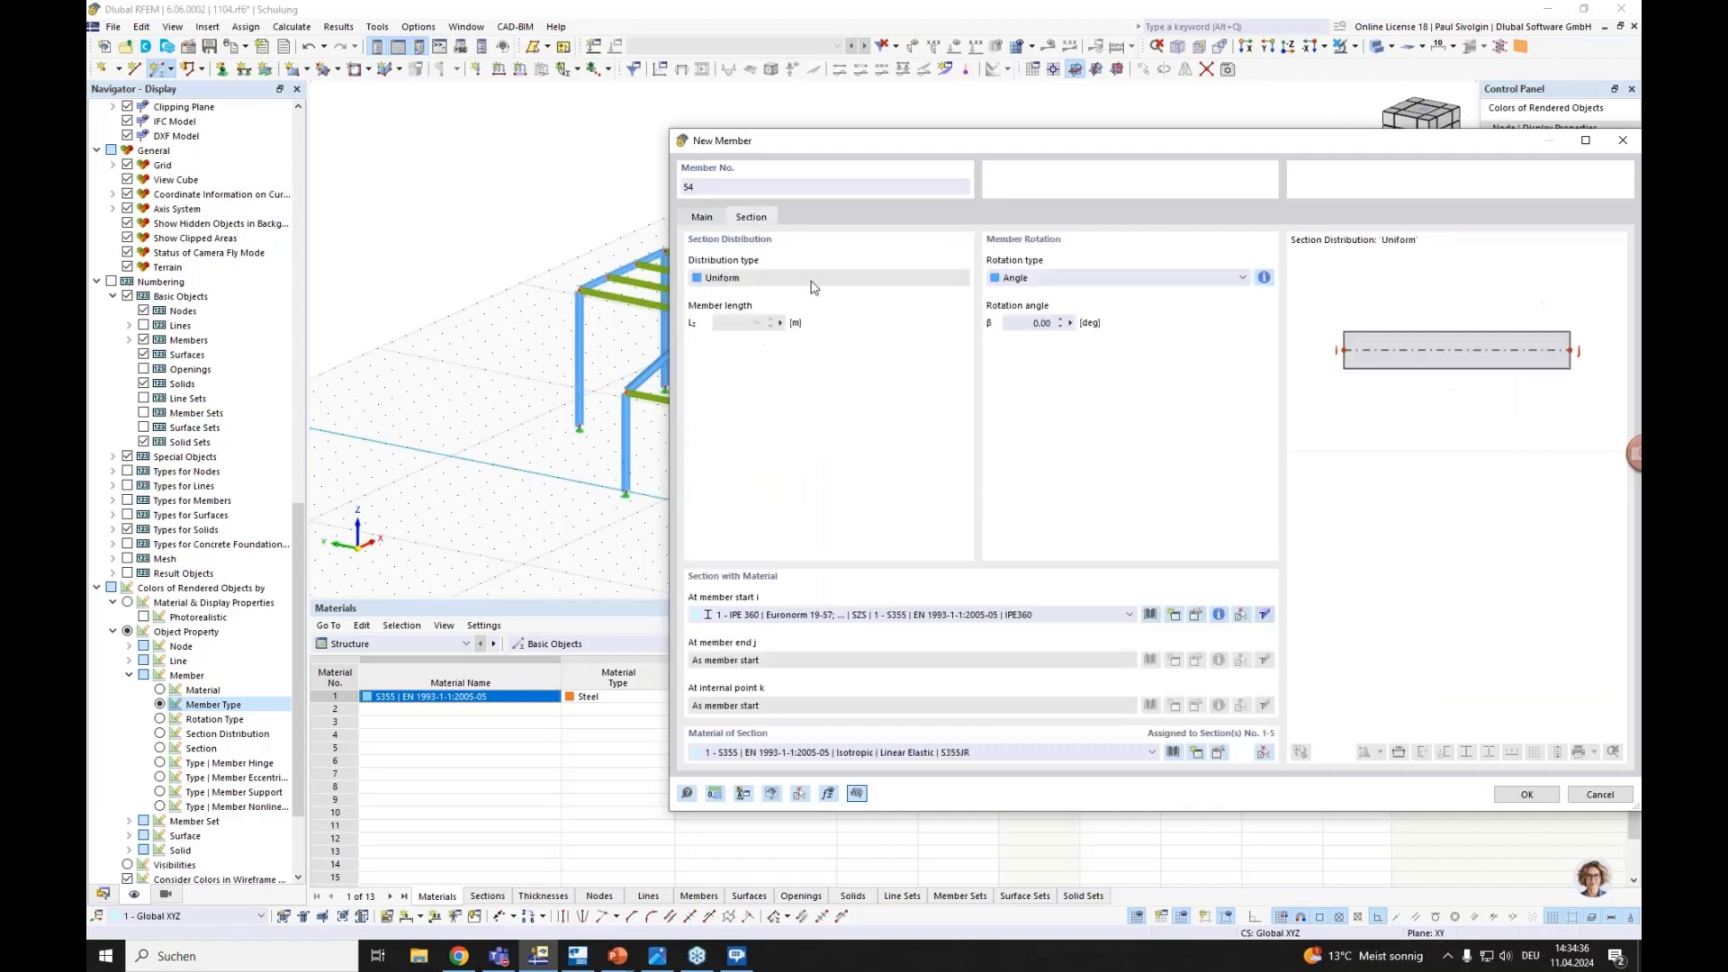
click(1149, 615)
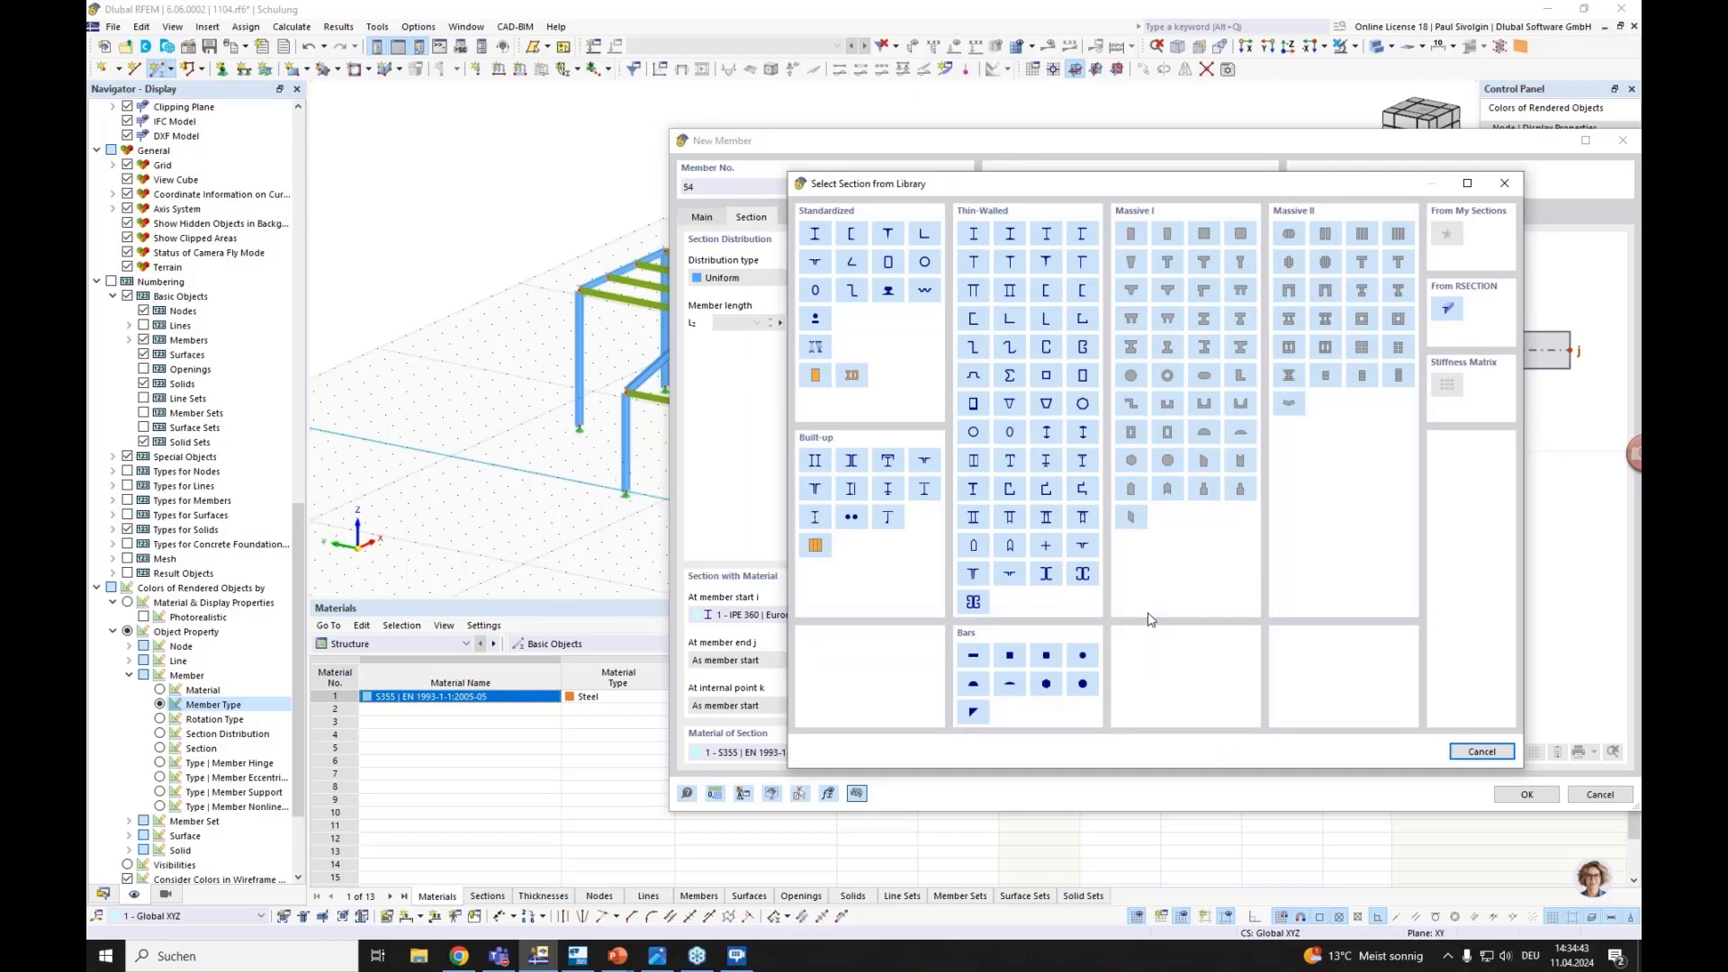
click(815, 320)
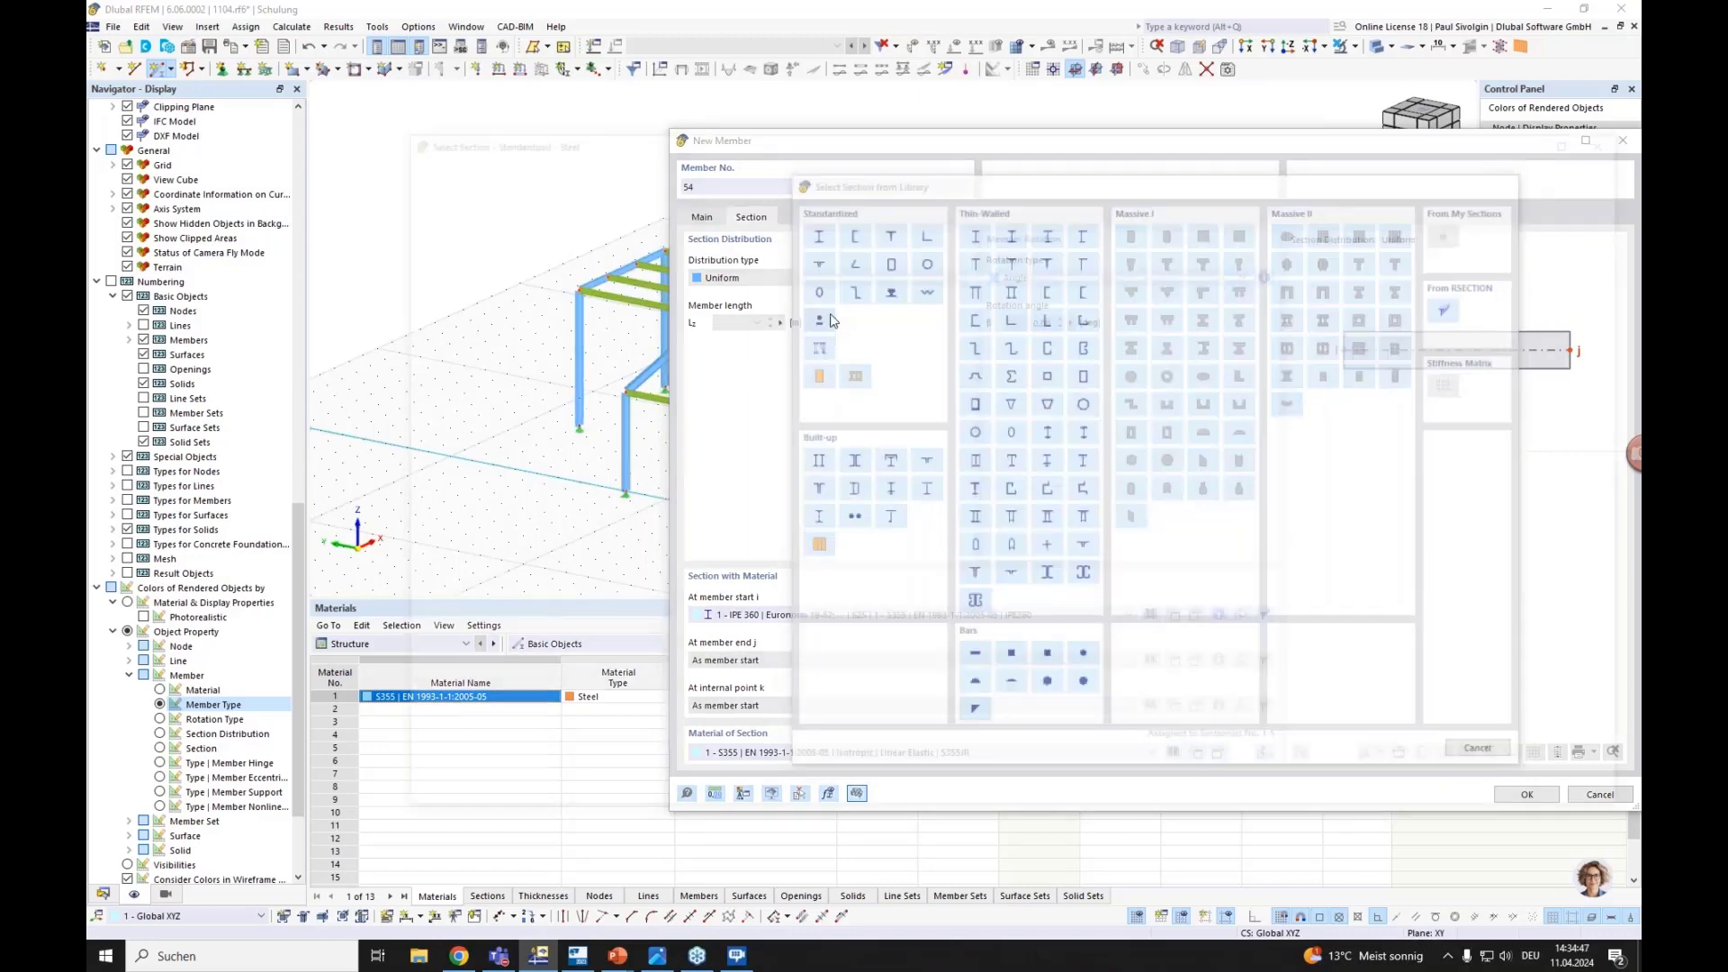
scroll(633, 331, down, 1)
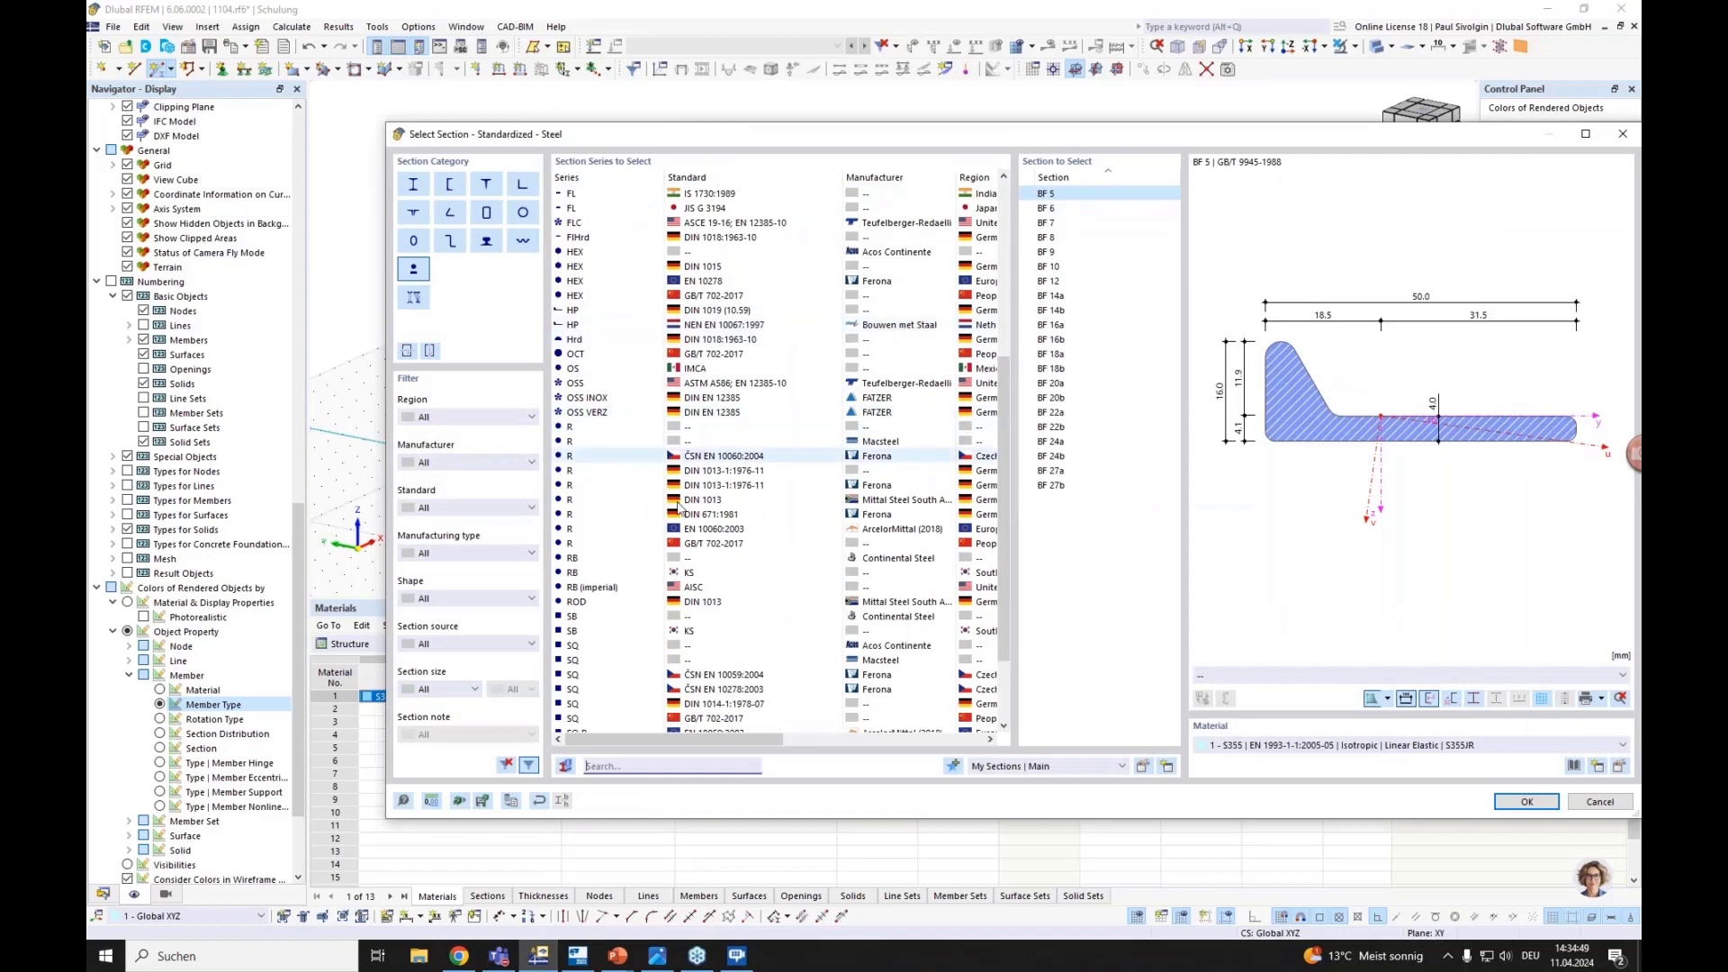
click(631, 431)
click(1059, 341)
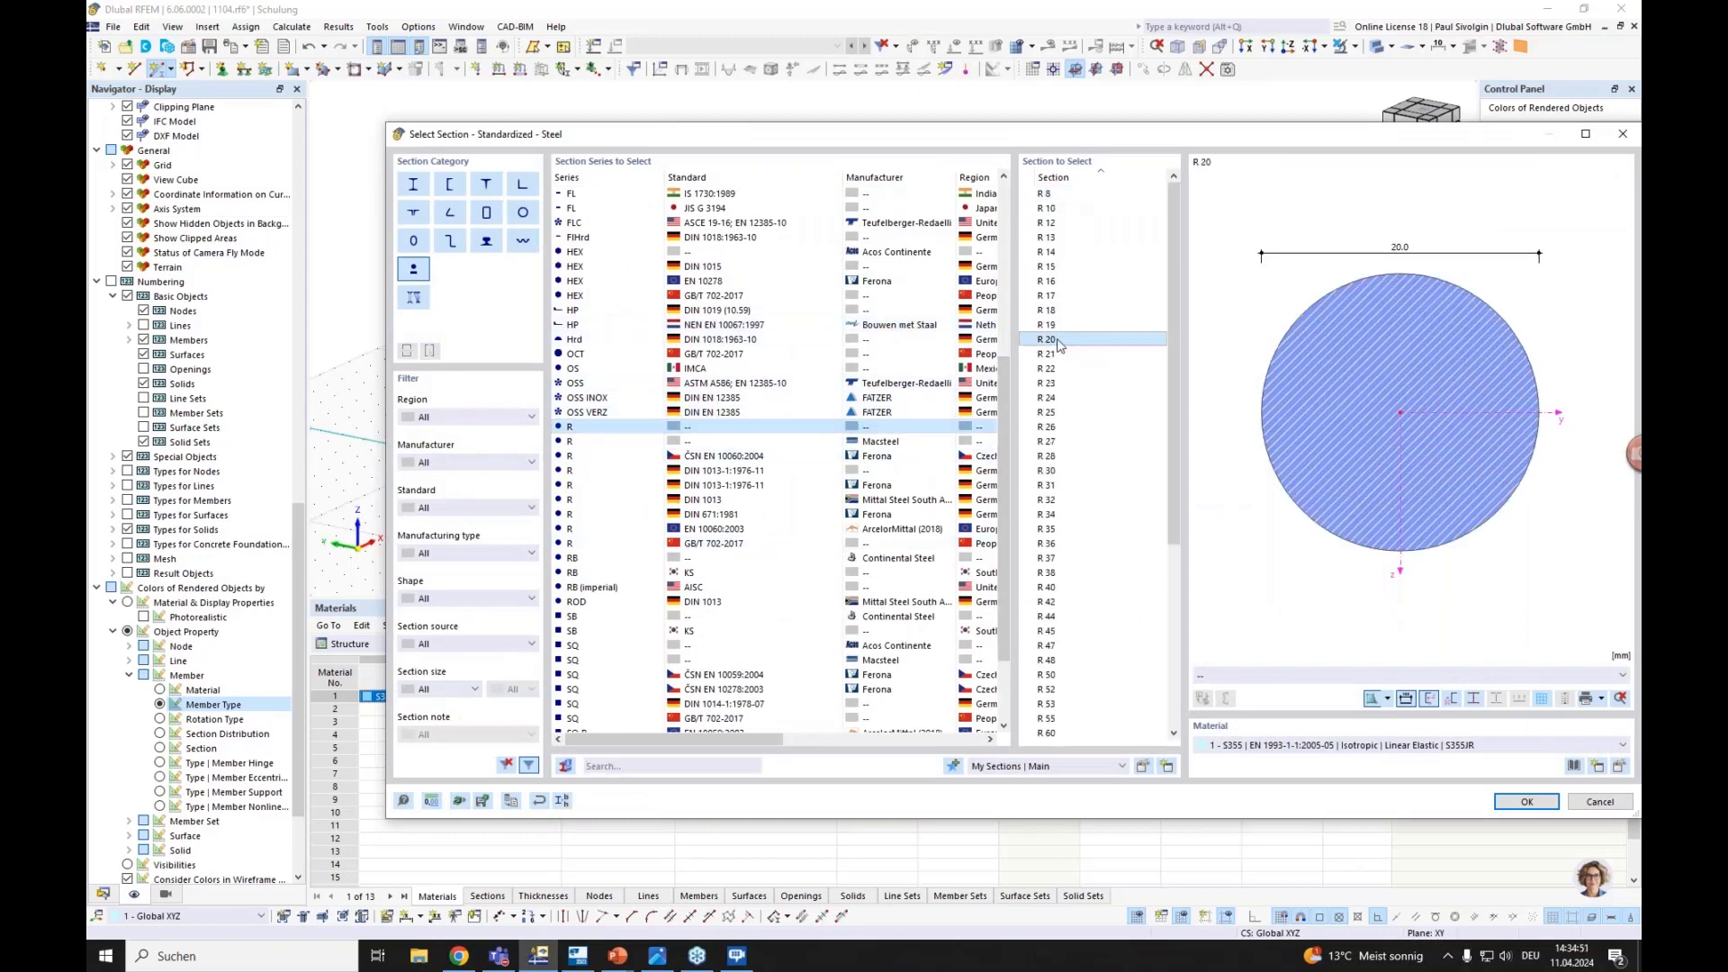
click(1526, 801)
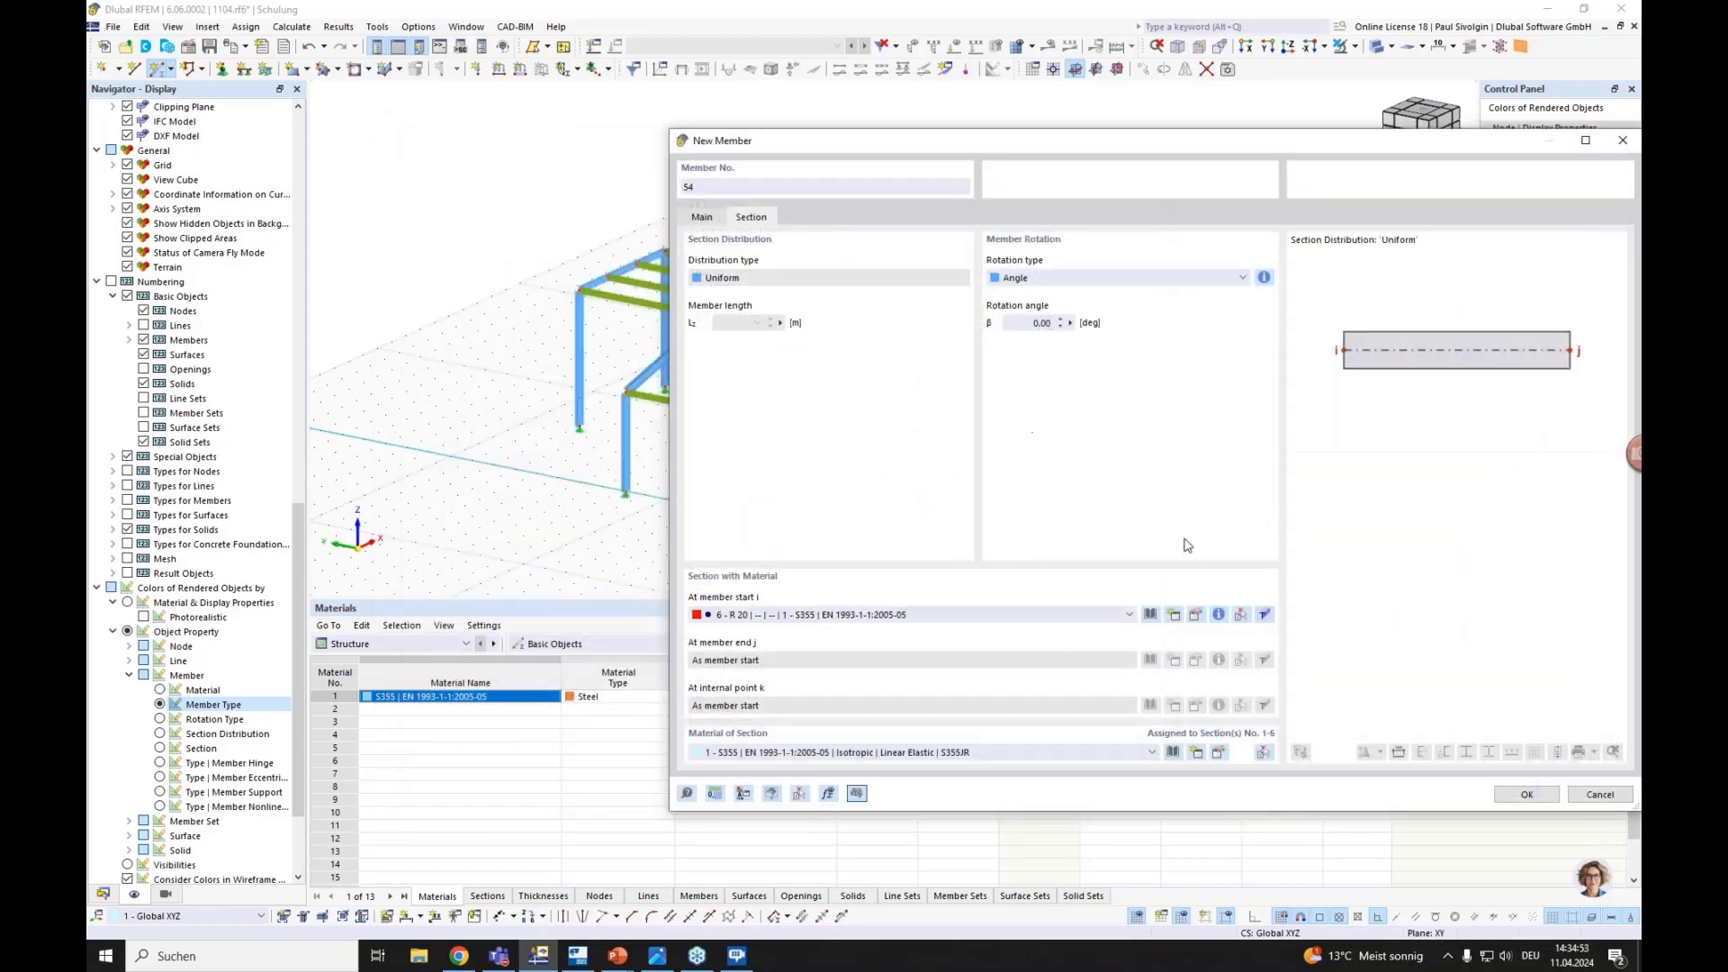
Draw the tension member diagonally across the low end bay, between one column's top and the other column's base
click(1521, 795)
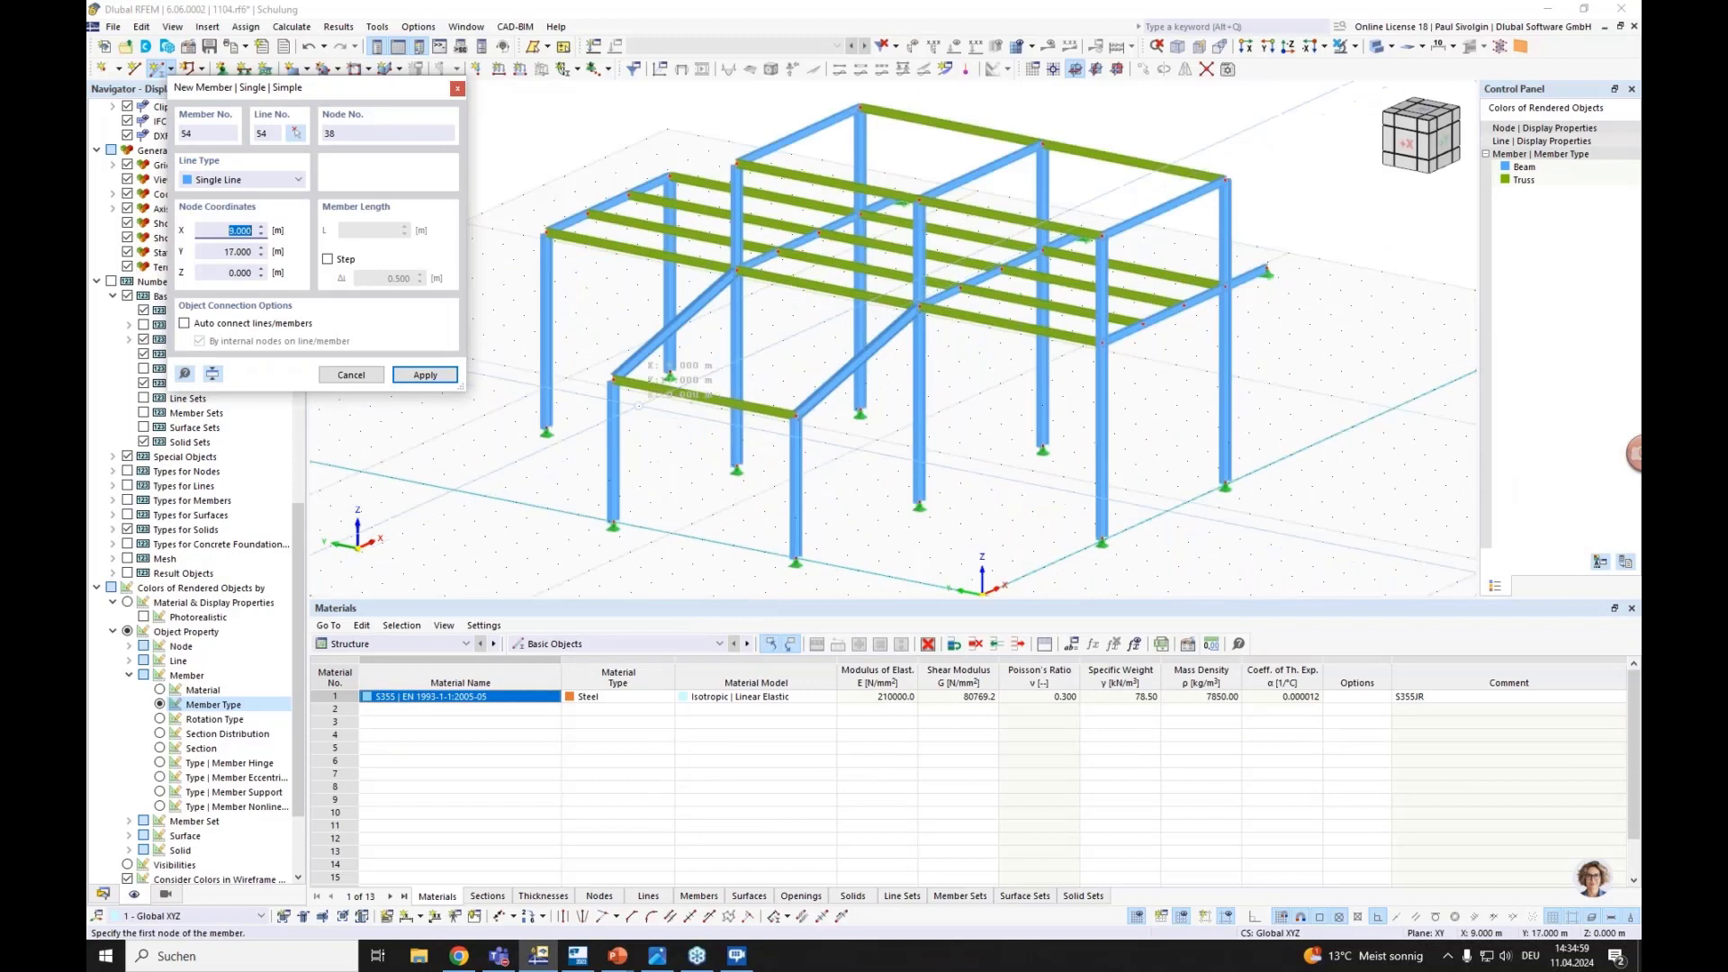
click(790, 419)
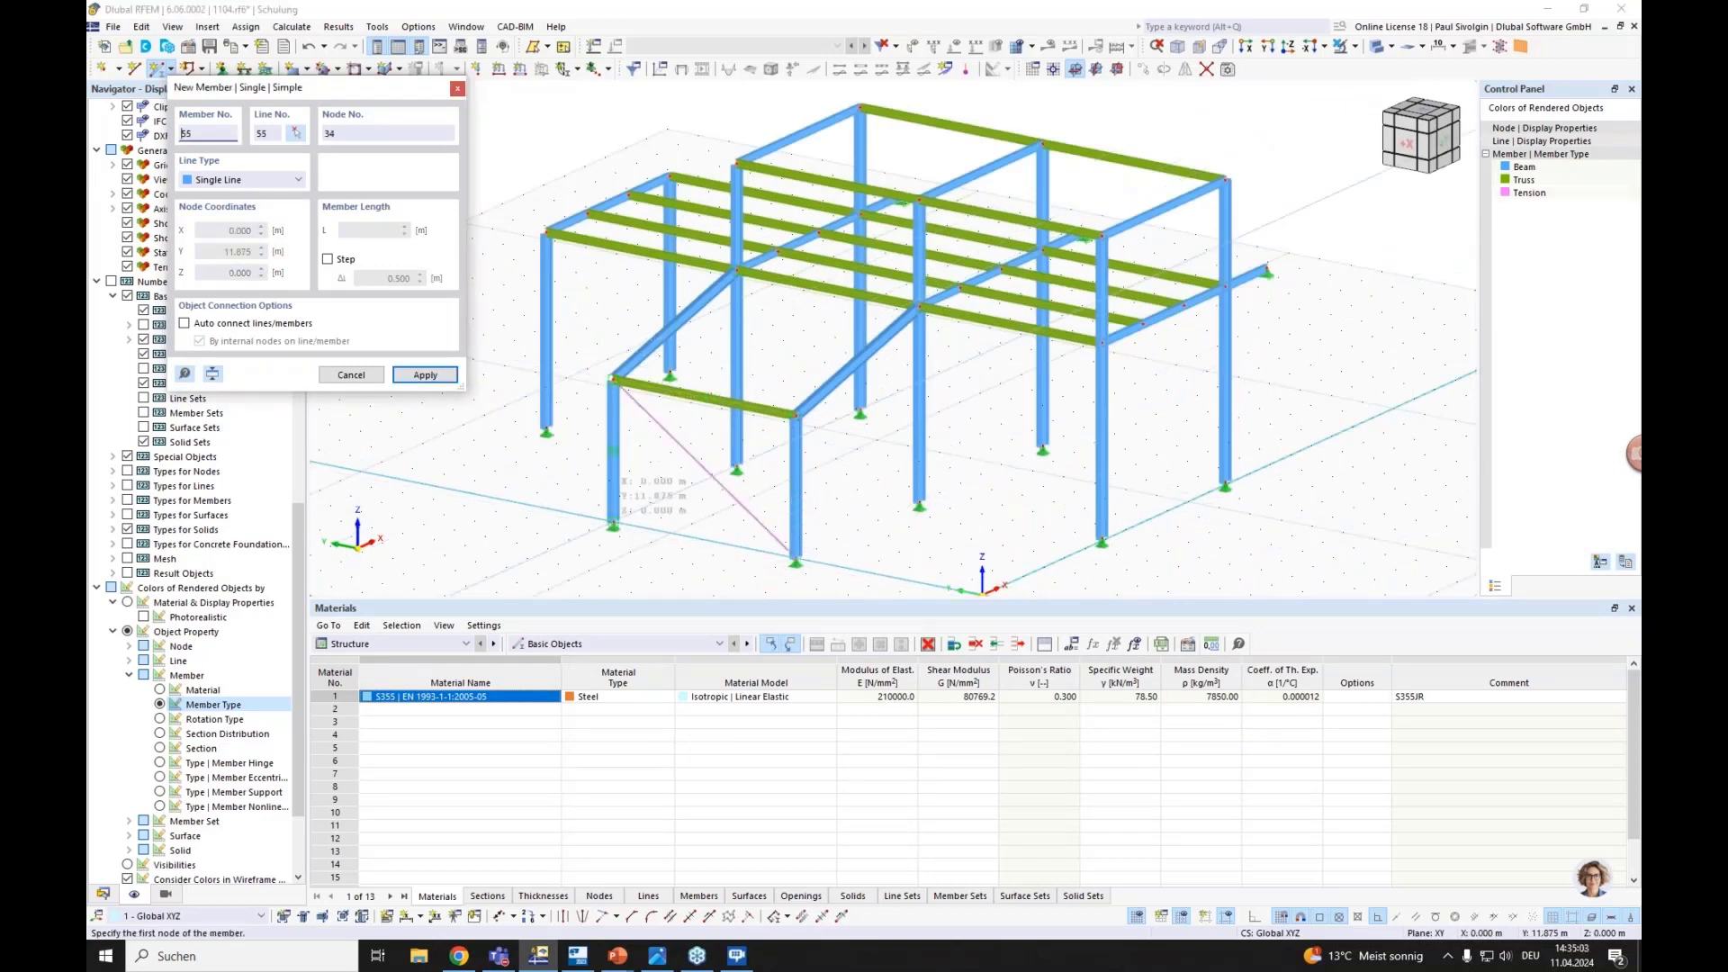
Draw the opposing tension diagonal in the low end bay, from one column's base to the other column's top
click(610, 382)
key(Escape)
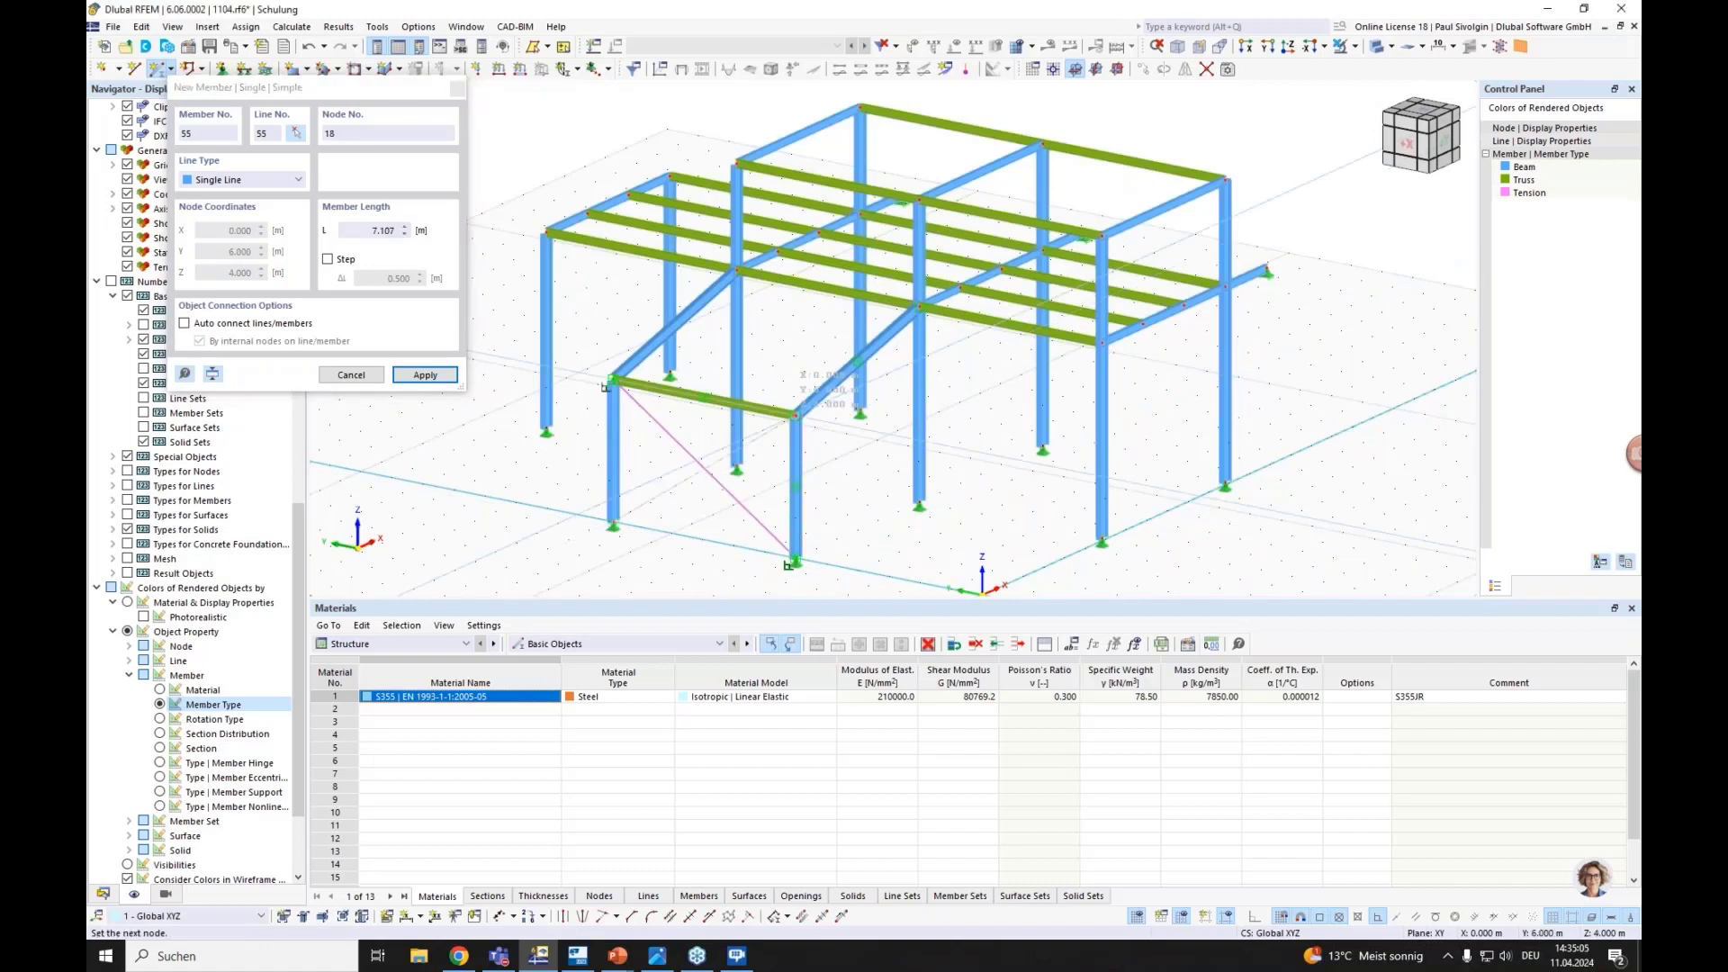
click(795, 416)
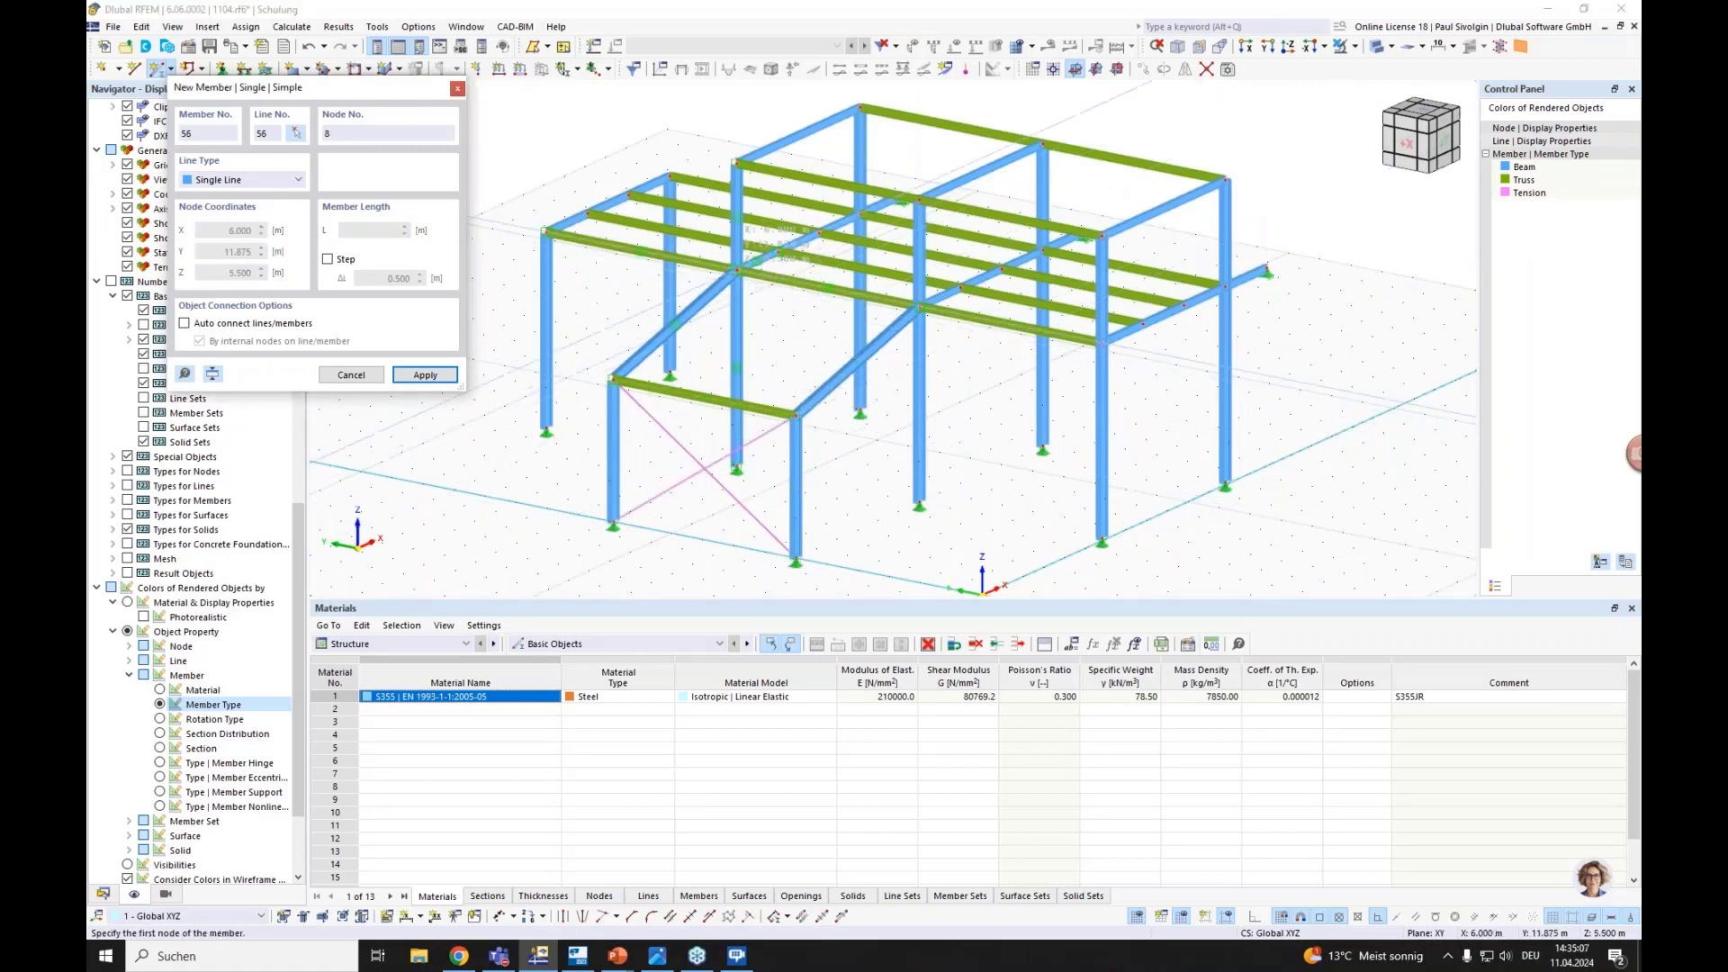
Draw two crossing tension members in the sloping roof bay between the low end frame and the frame at X 6 m
click(794, 396)
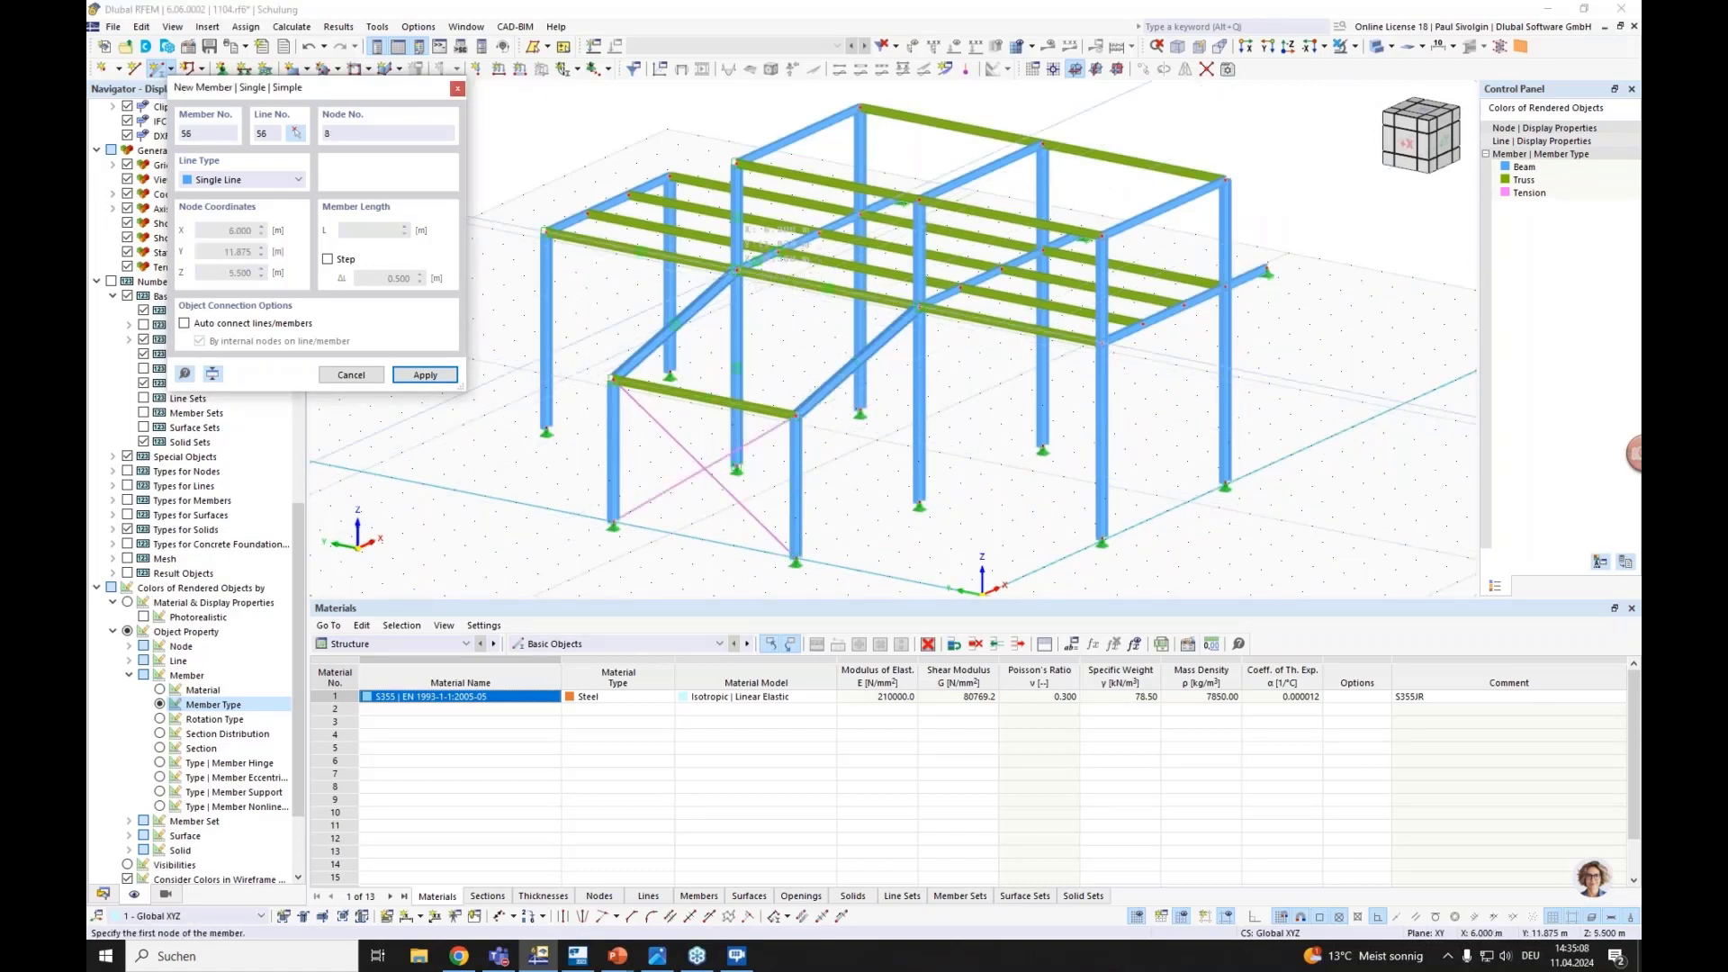
click(611, 386)
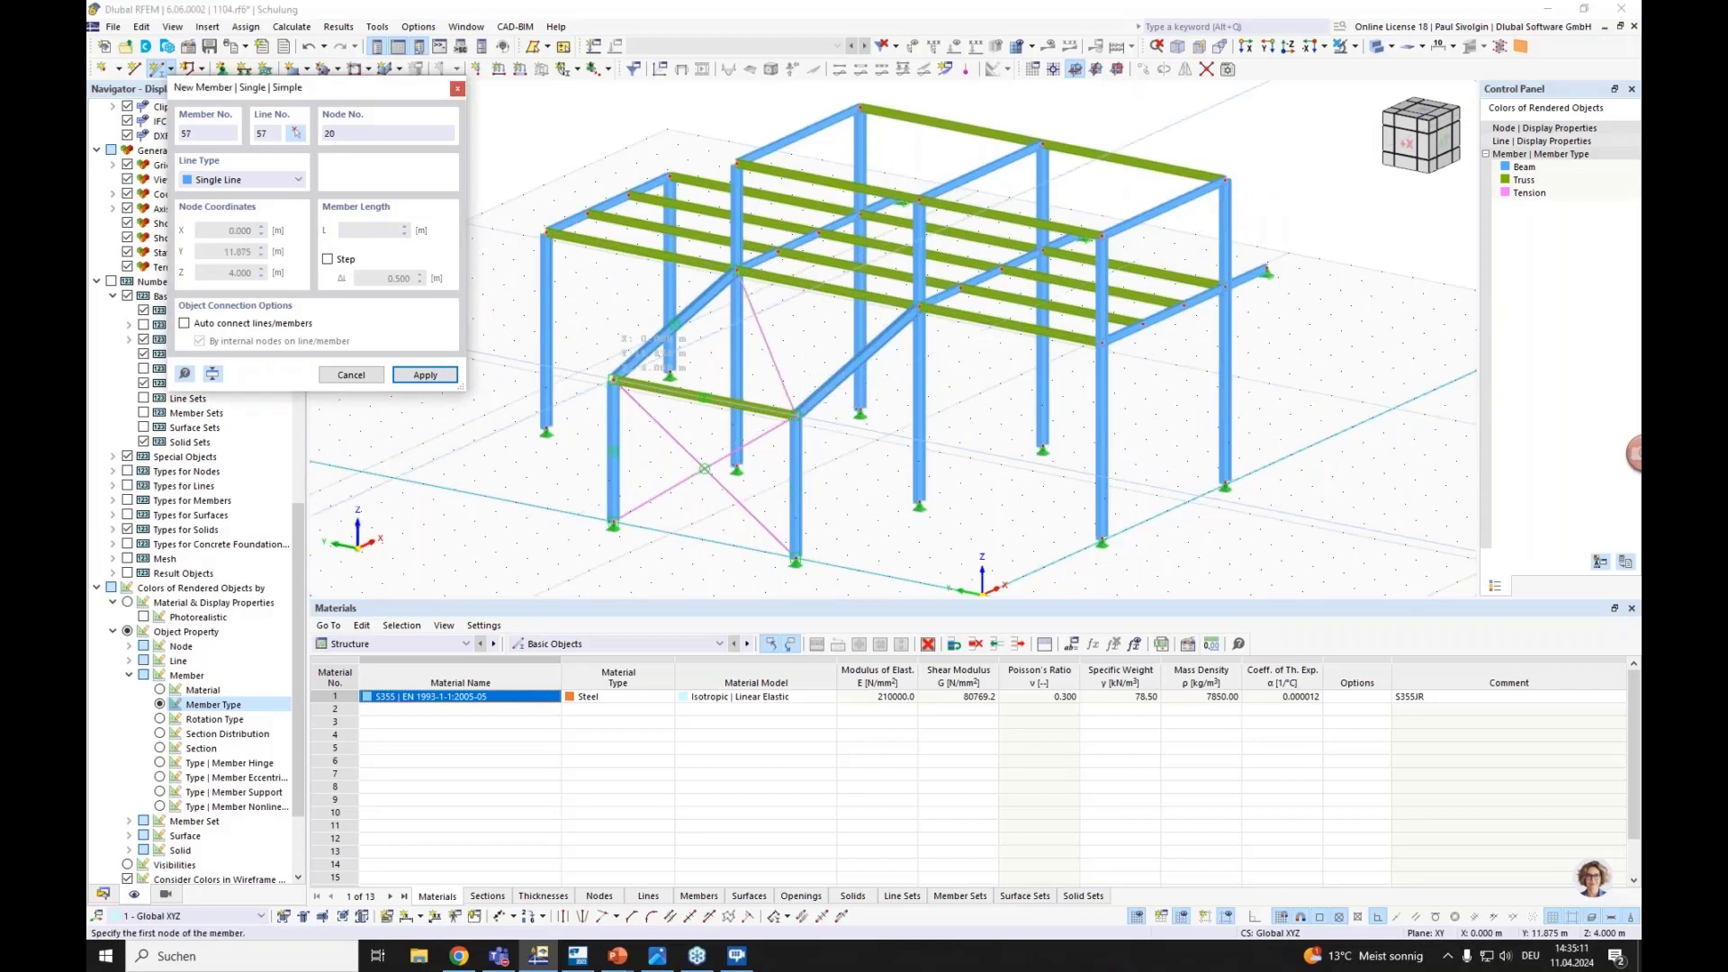
click(788, 419)
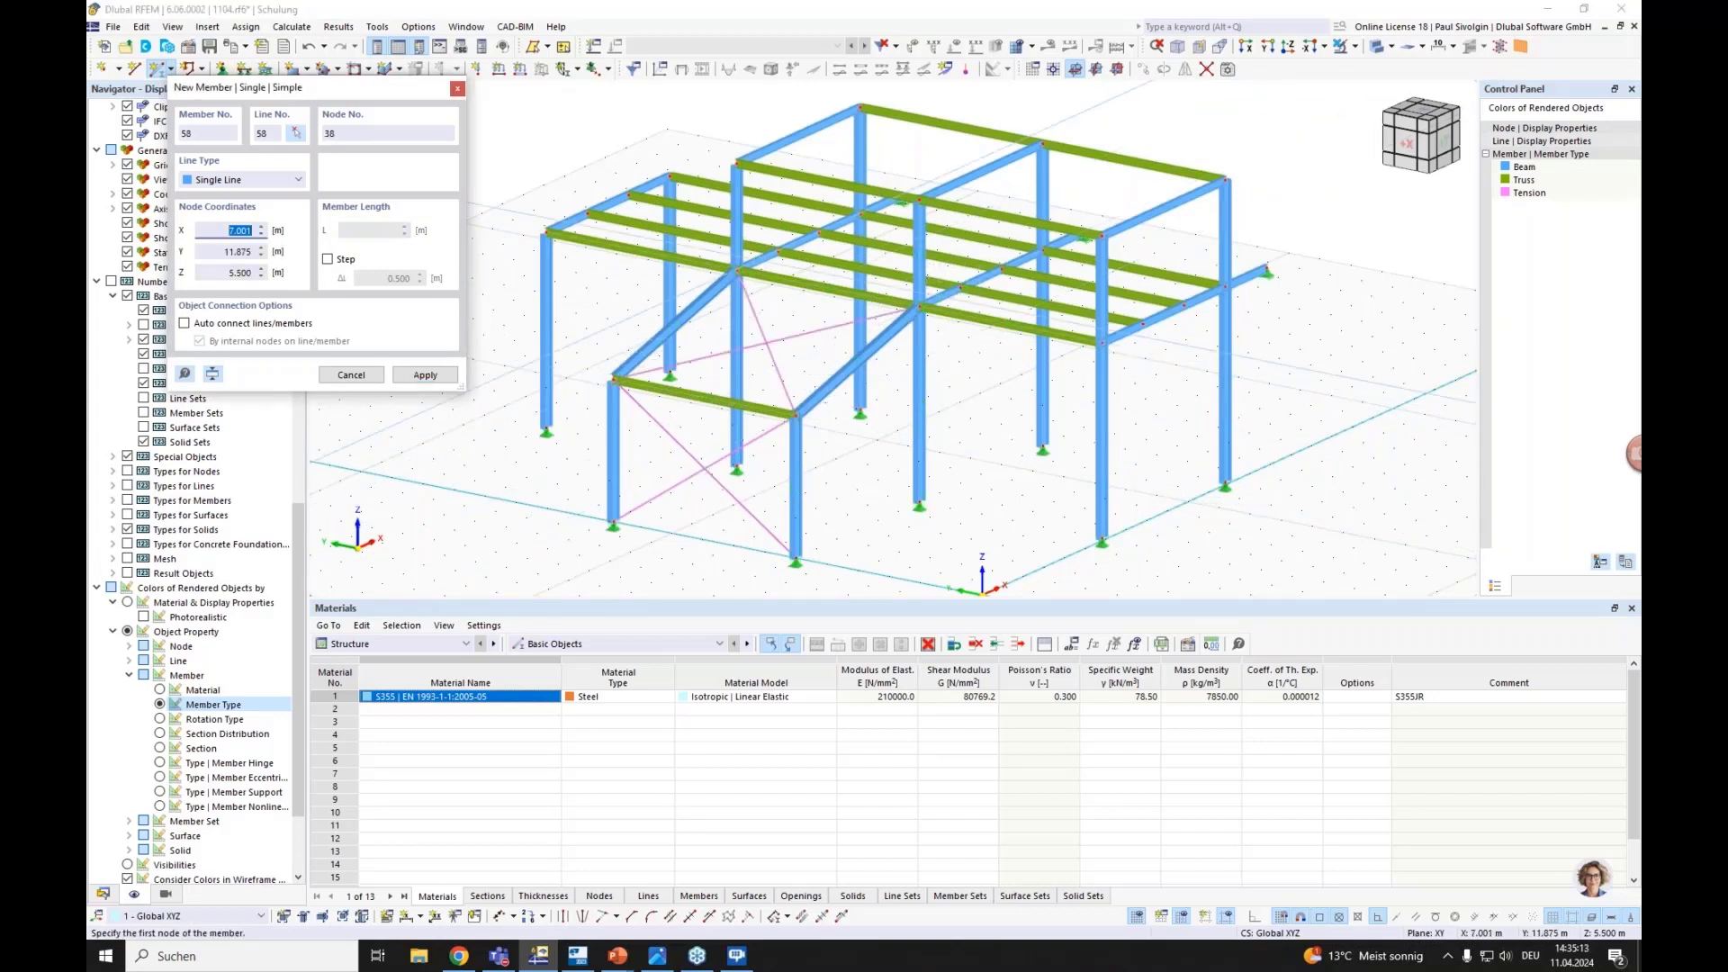
Draw two crossing tension members in the adjoining roof bay between the frames at X 6 m and X 12 m
click(1058, 252)
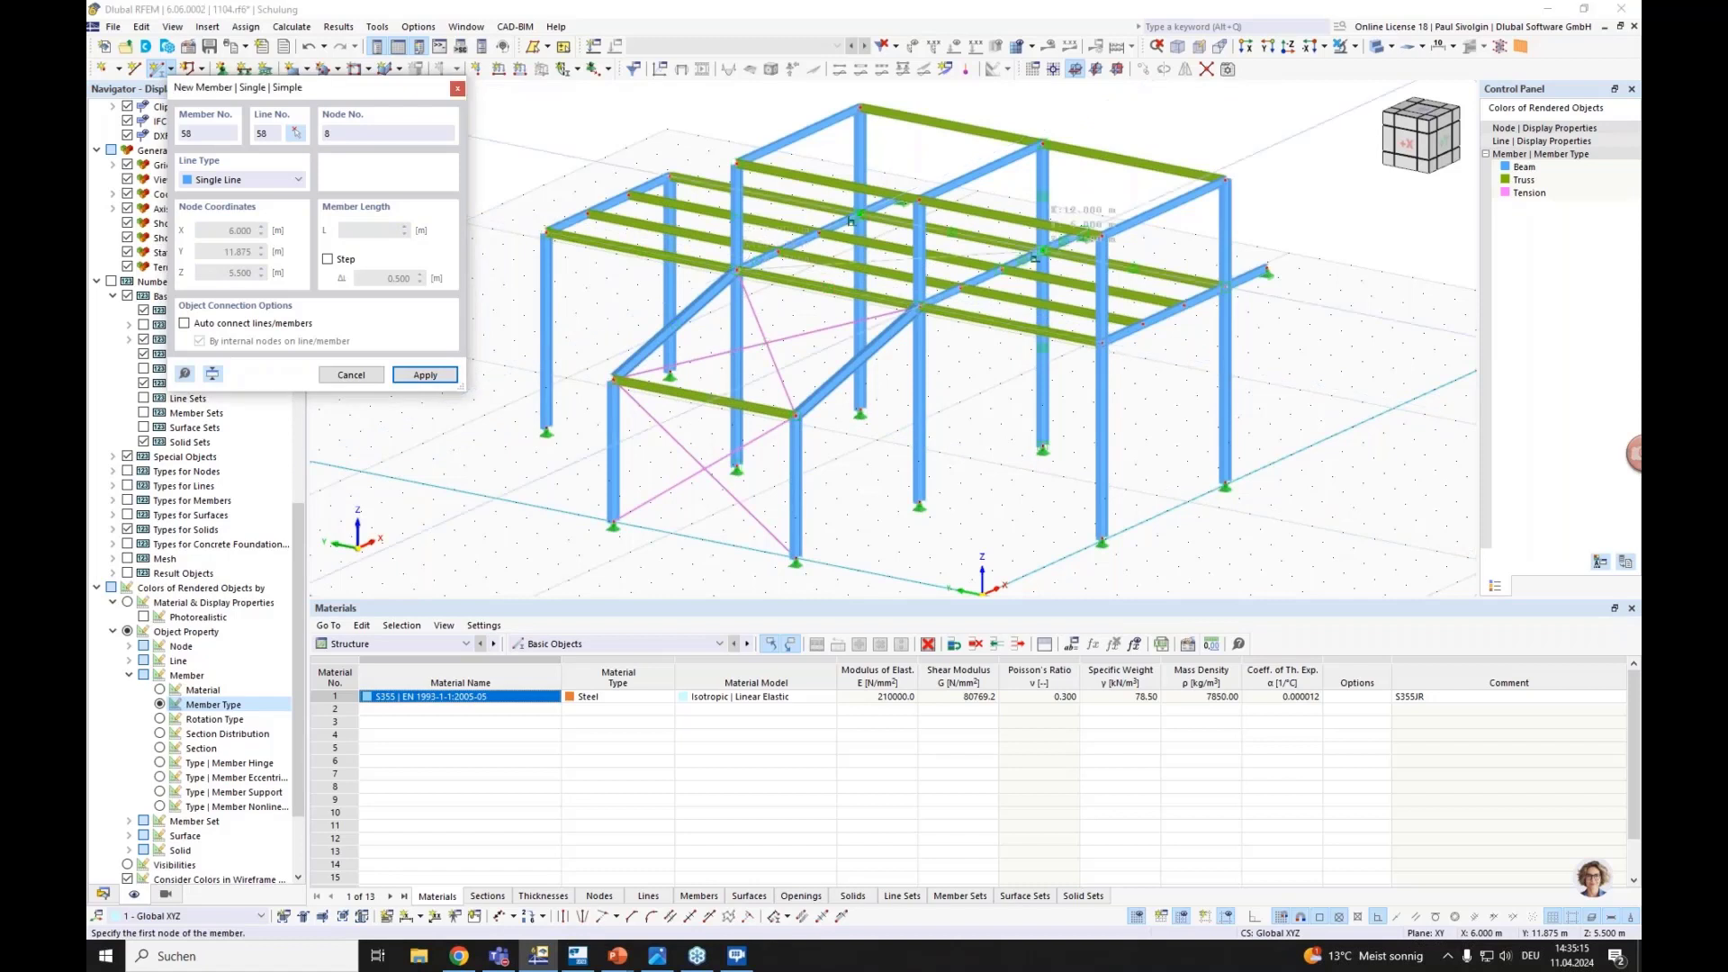
click(1044, 251)
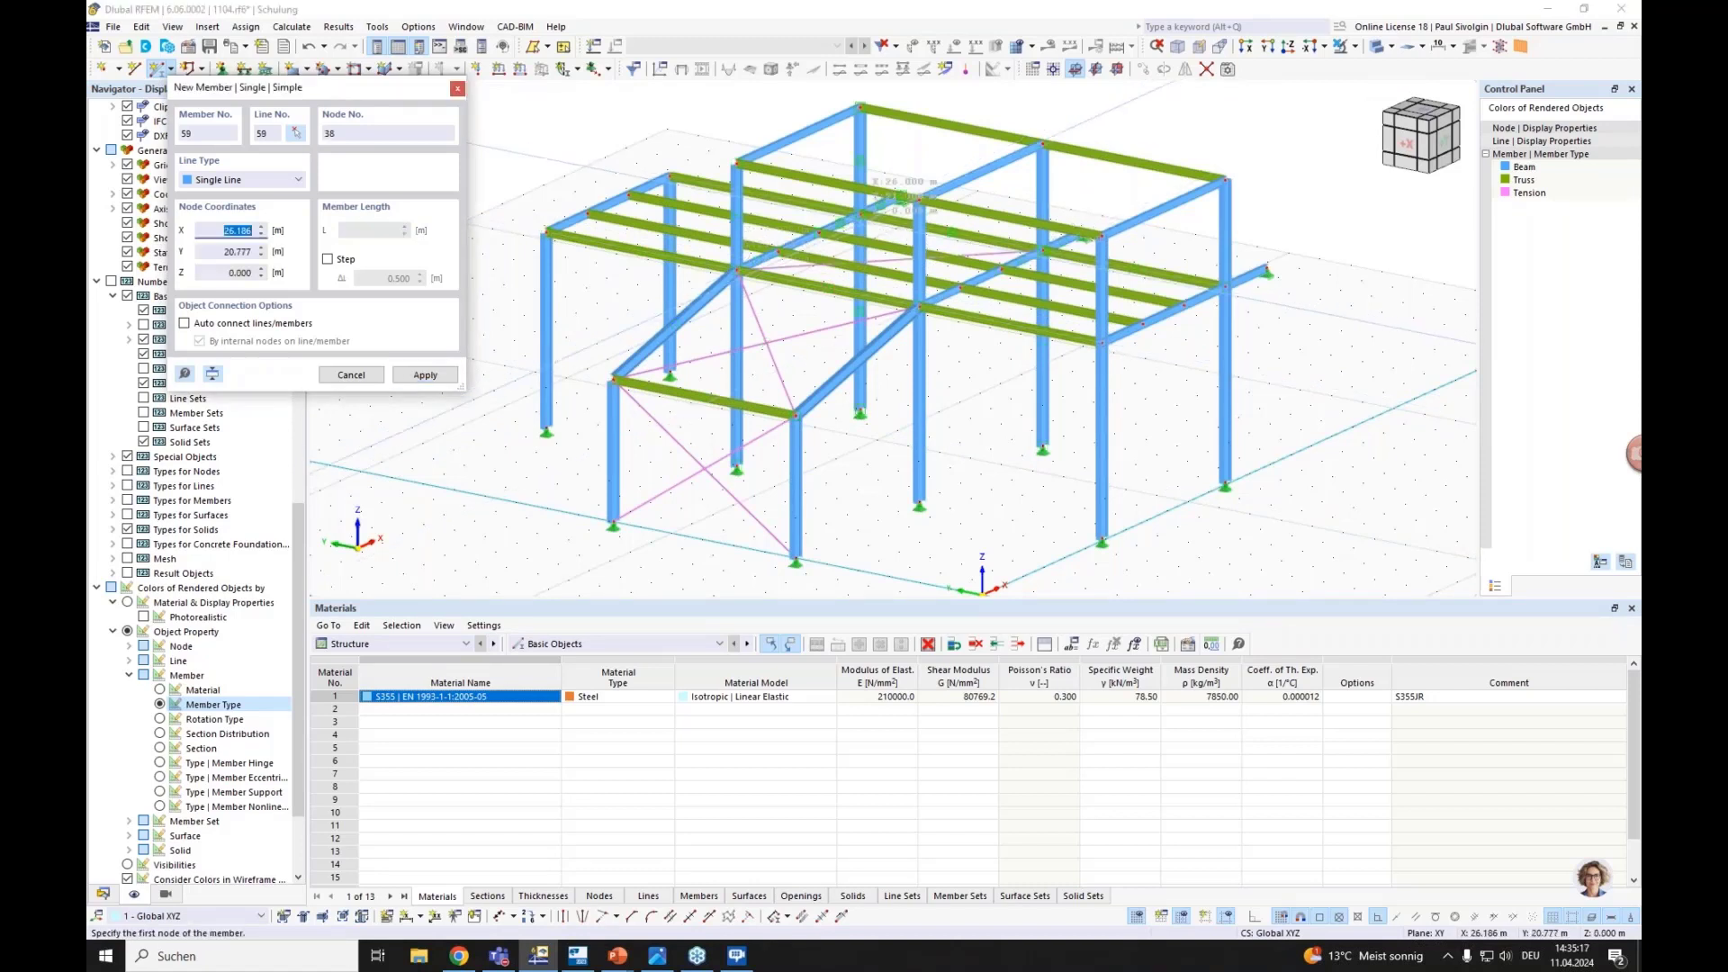
click(861, 214)
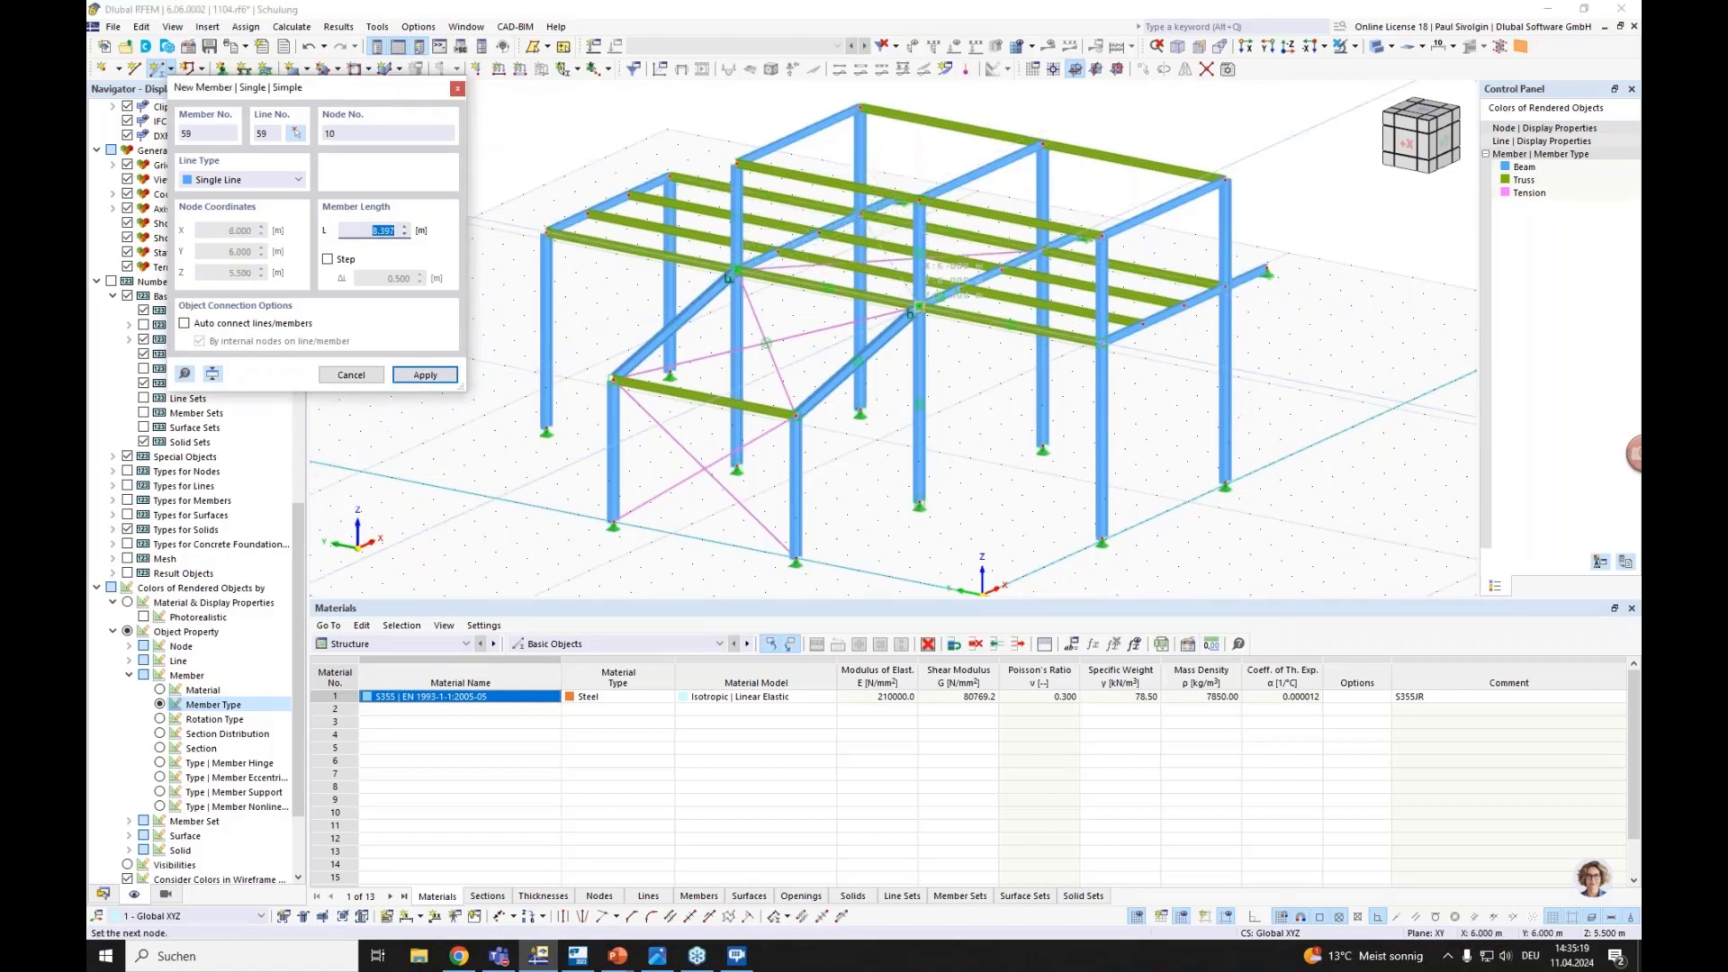
click(919, 307)
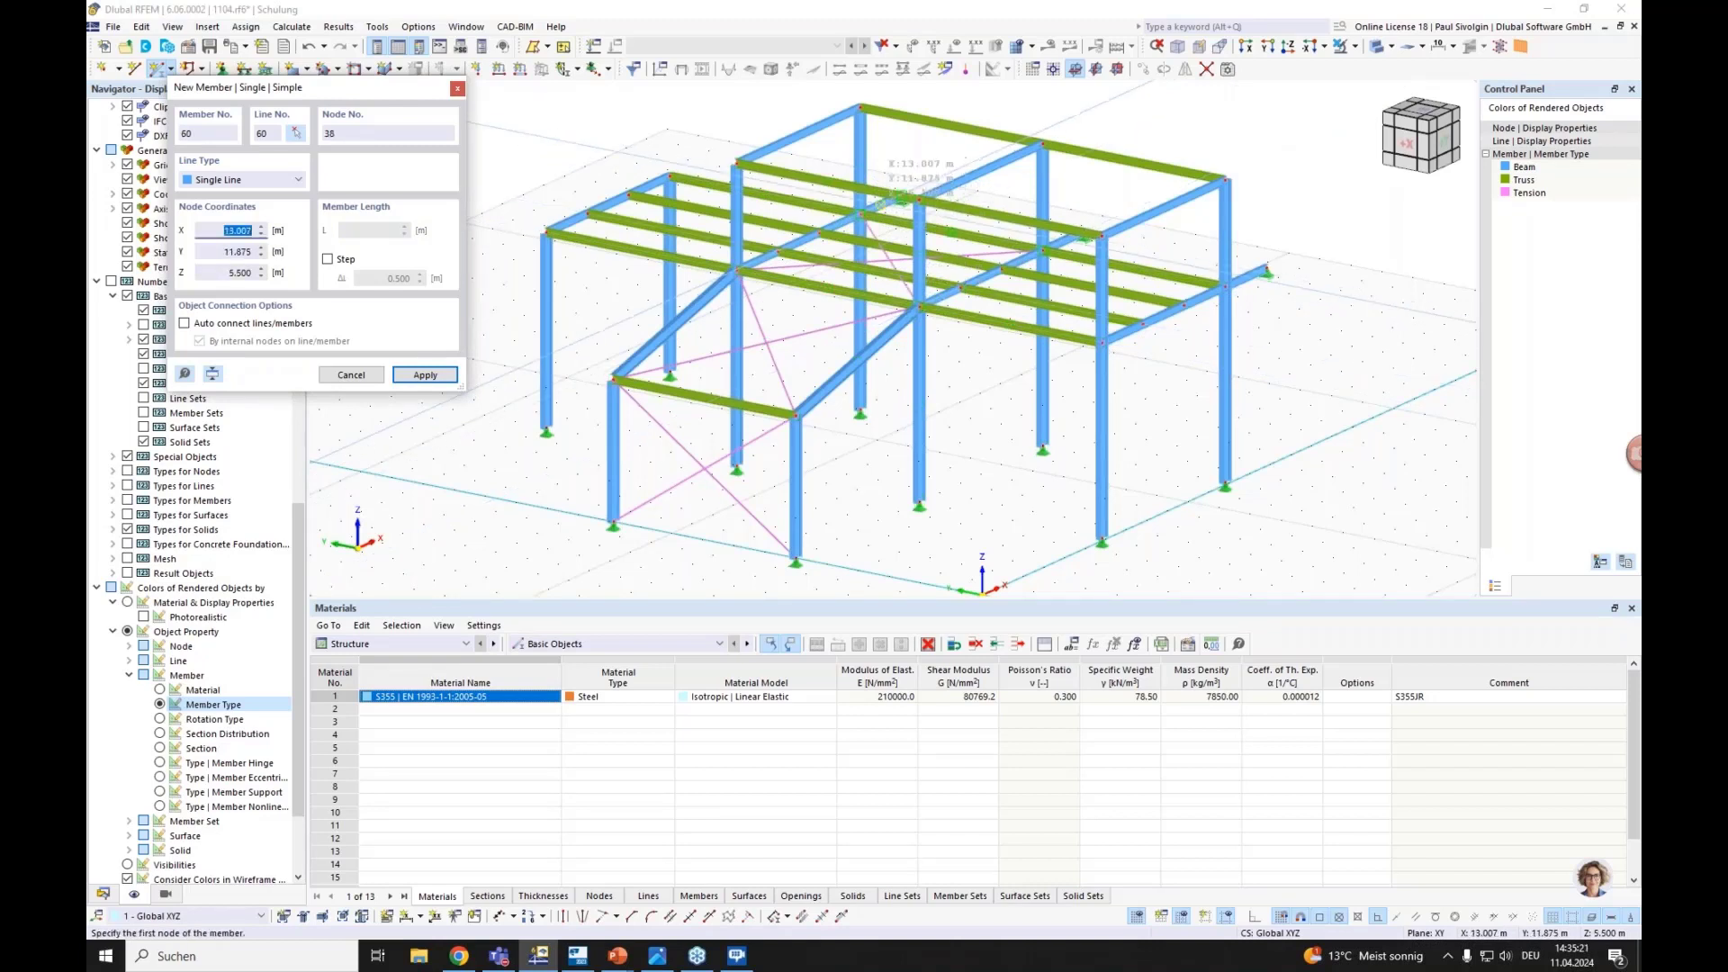
Draw crossing tension diagonals in the vertical bay at X 12 m, between the column bases and the roof nodes
click(860, 215)
click(1043, 446)
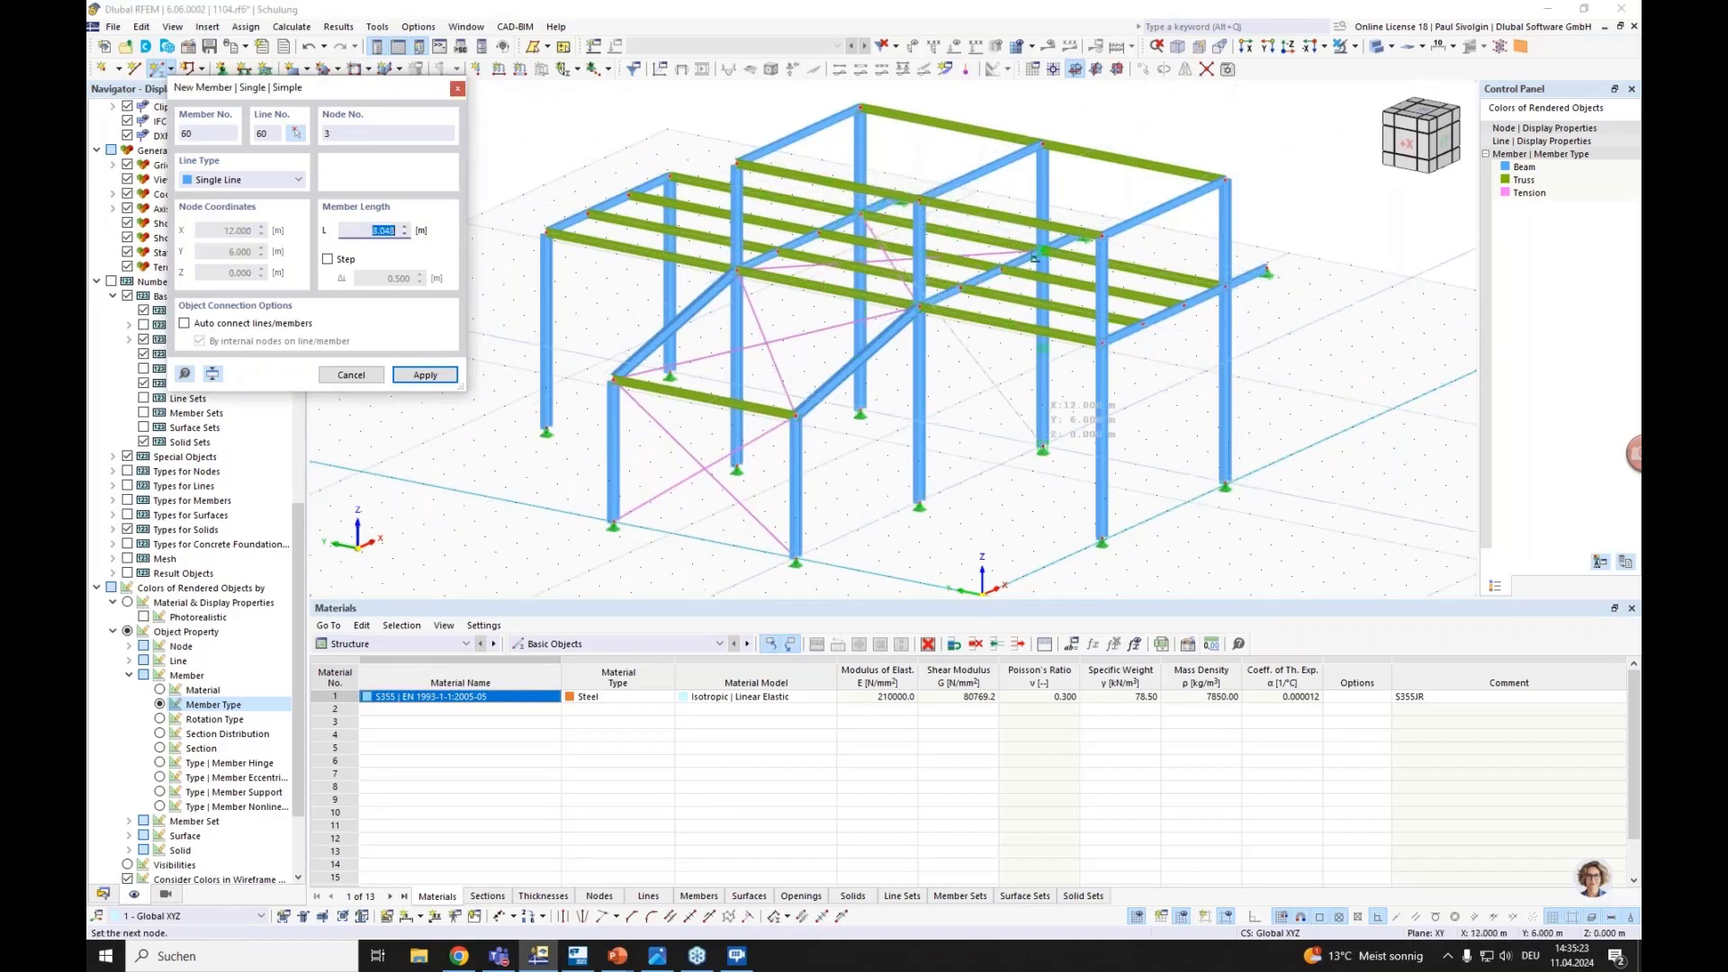
click(1043, 446)
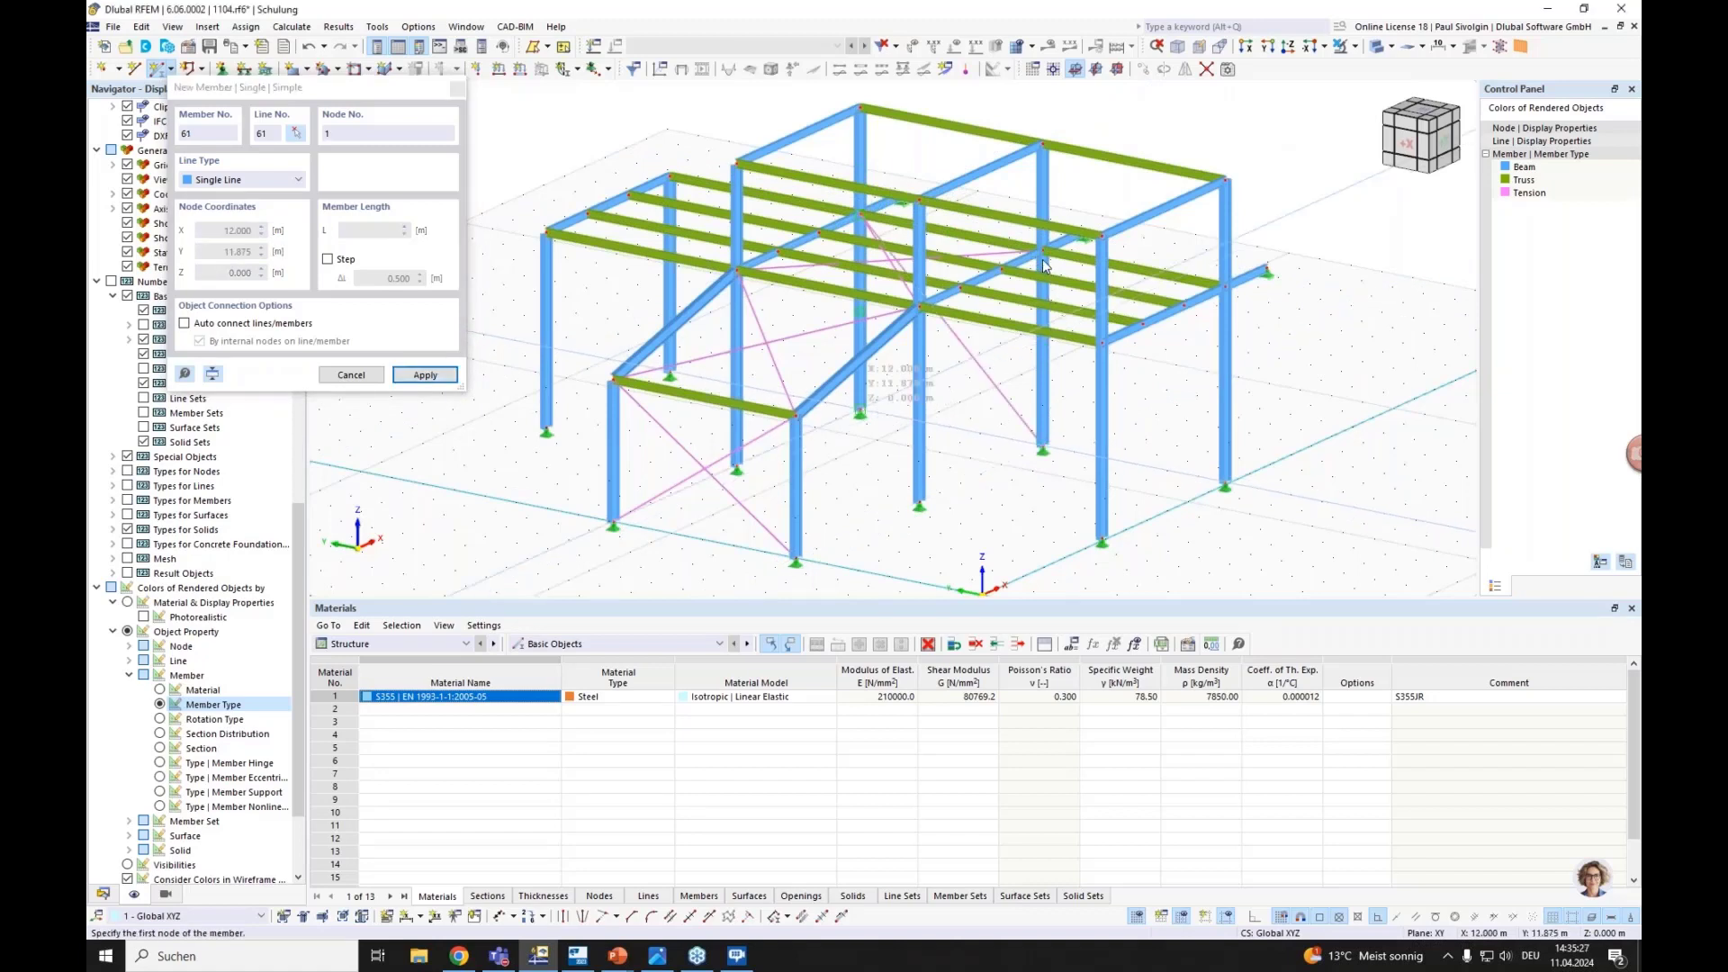
click(1043, 266)
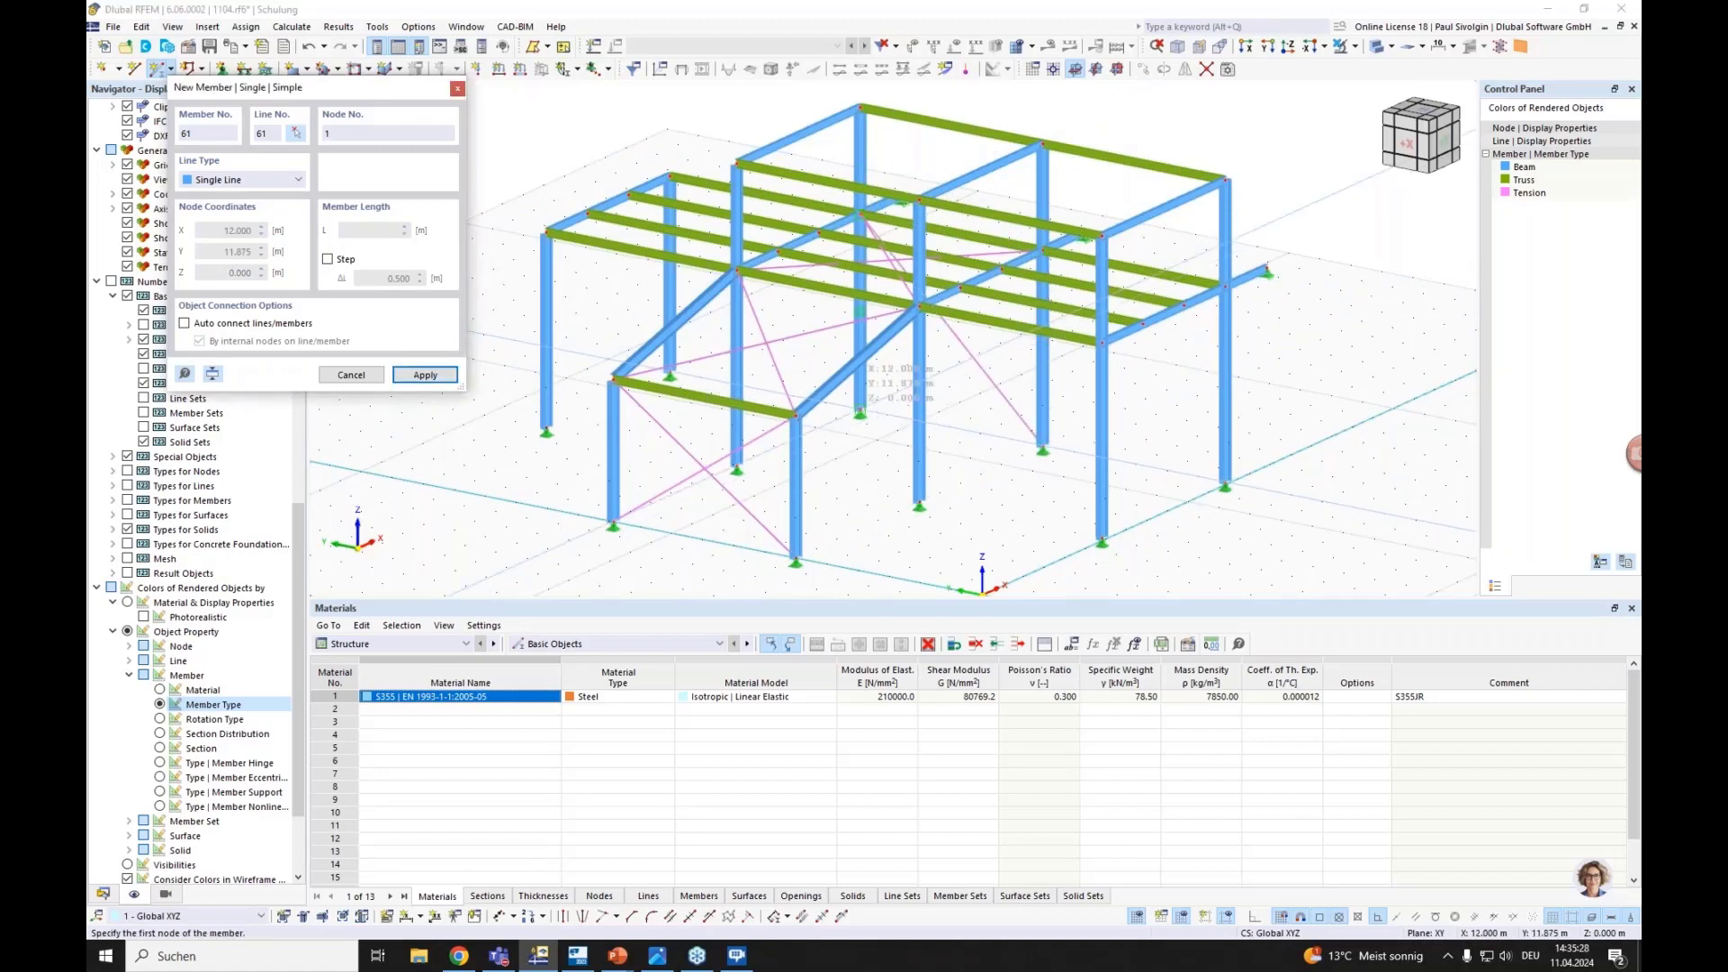
Complete the remaining diagonal tension member between the columns, end member creation and save the model
click(1033, 400)
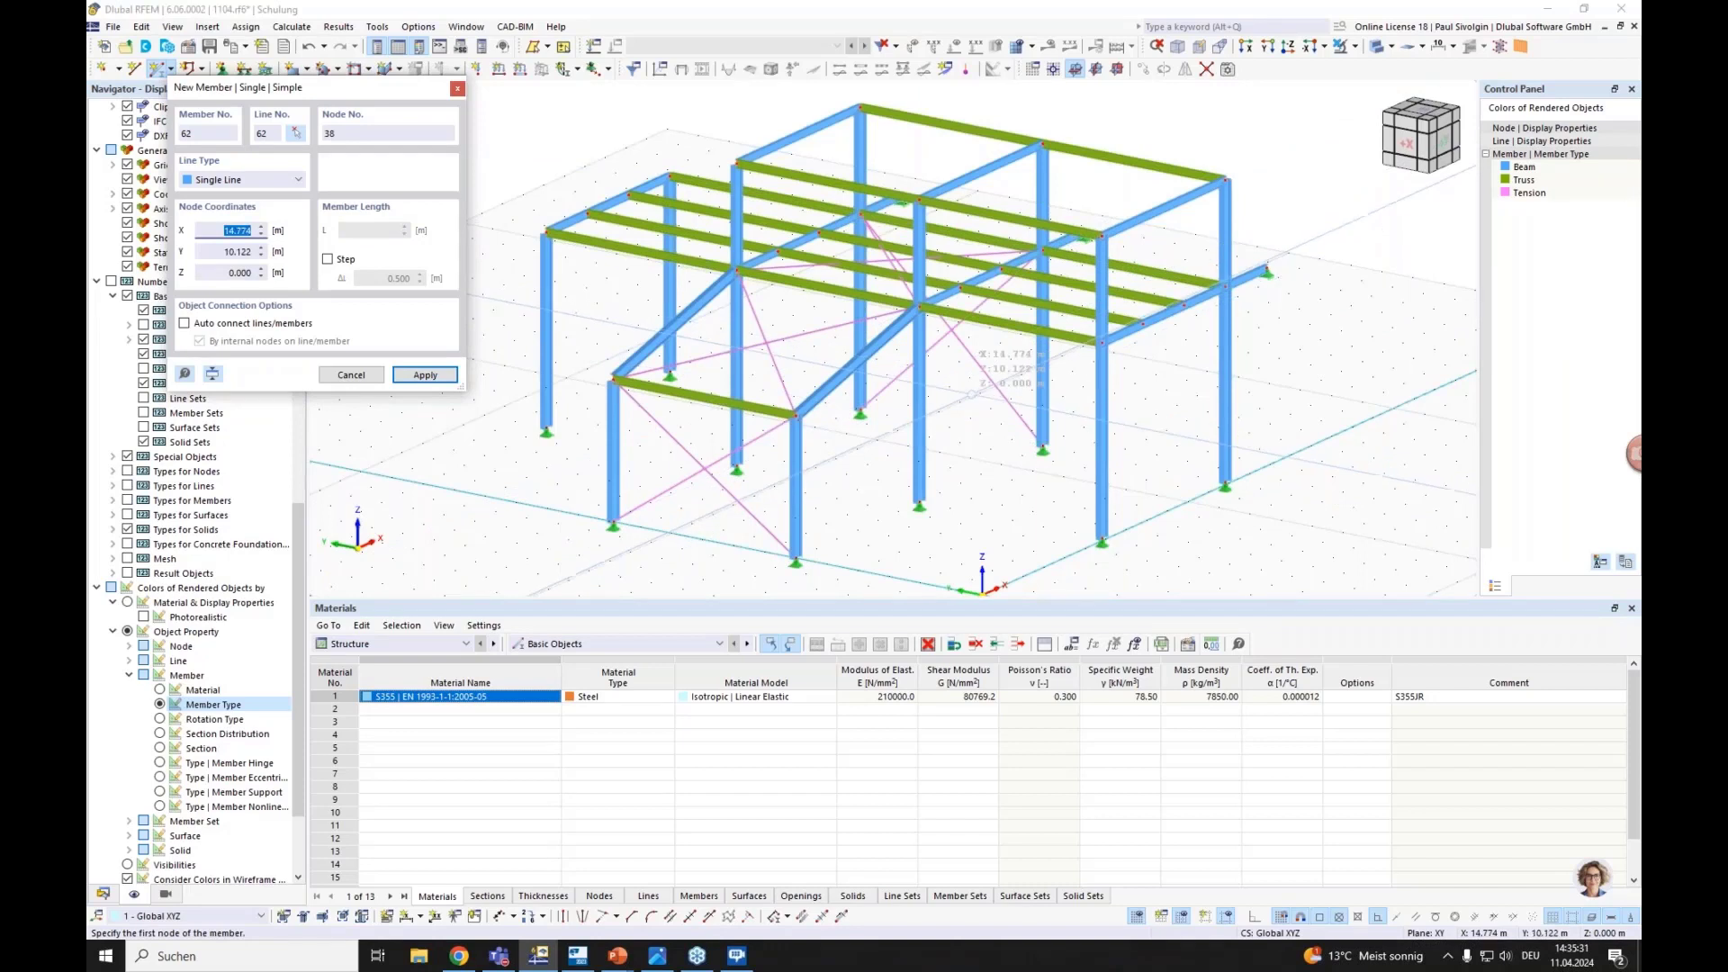
key(Escape)
key(ctrl+s)
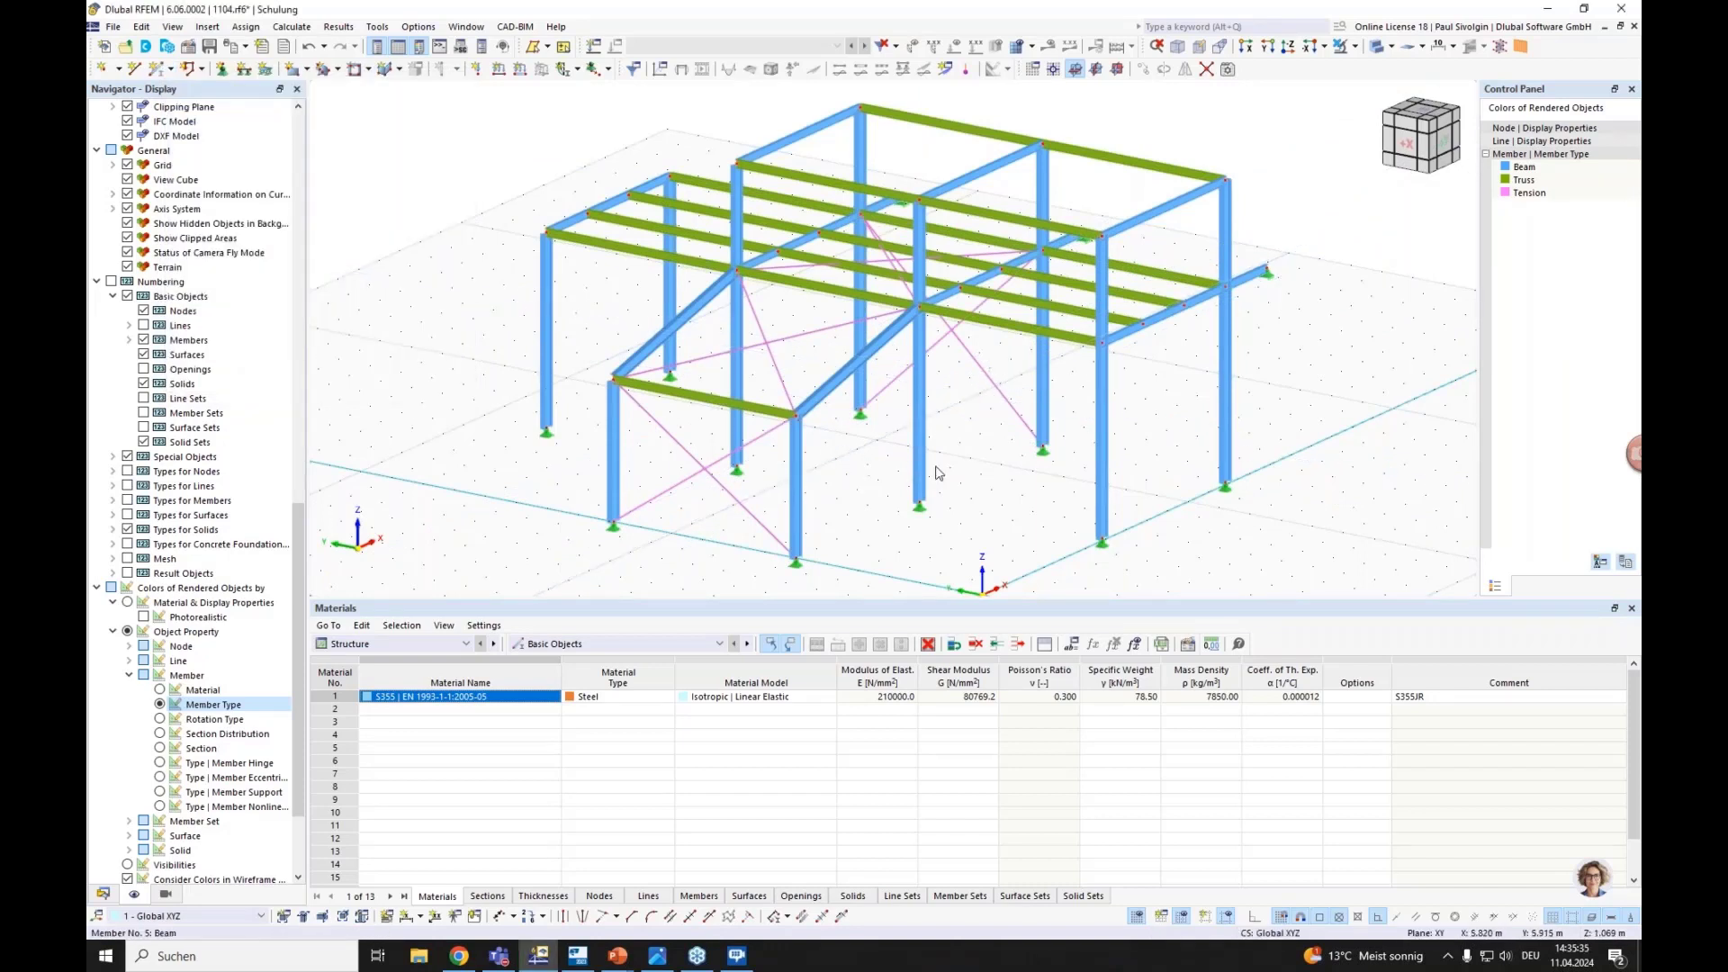
mouse_move(964, 455)
ctrl+middle_down()
mouse_move(957, 521)
mouse_move(879, 513)
mouse_move(987, 424)
mouse_move(991, 474)
mouse_move(972, 482)
ctrl+middle_up()
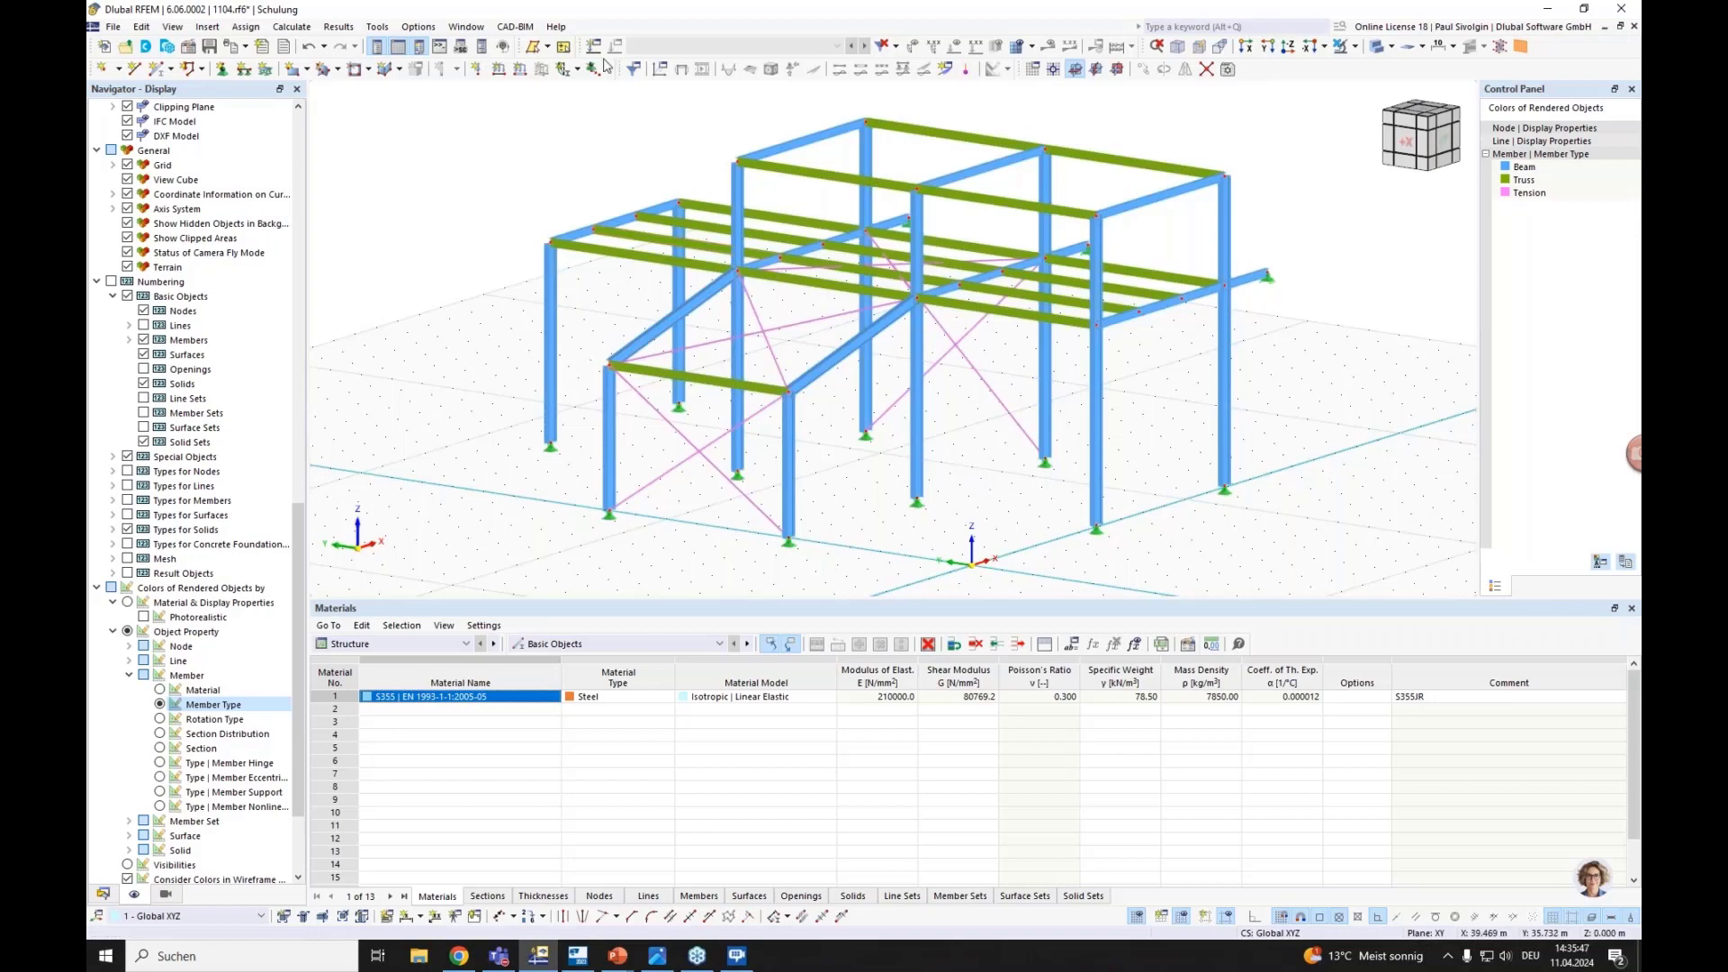
Activate the combination wizard and classification in the model's base data and accept saving the dialog data
click(190, 49)
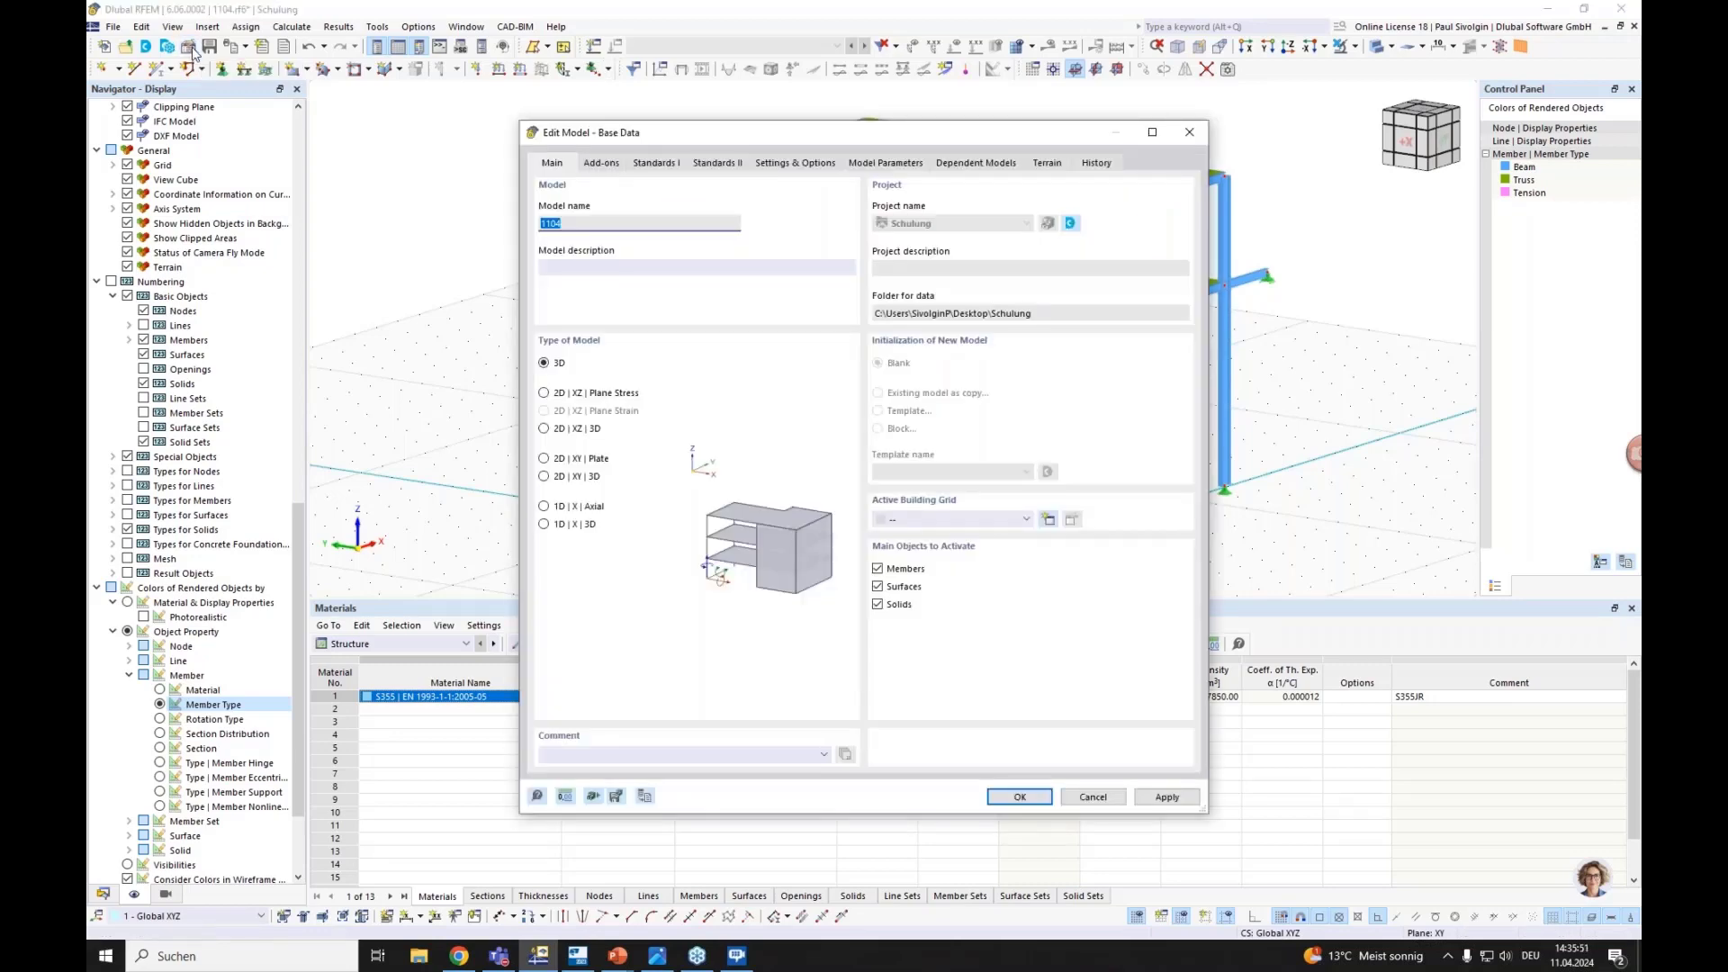
click(653, 164)
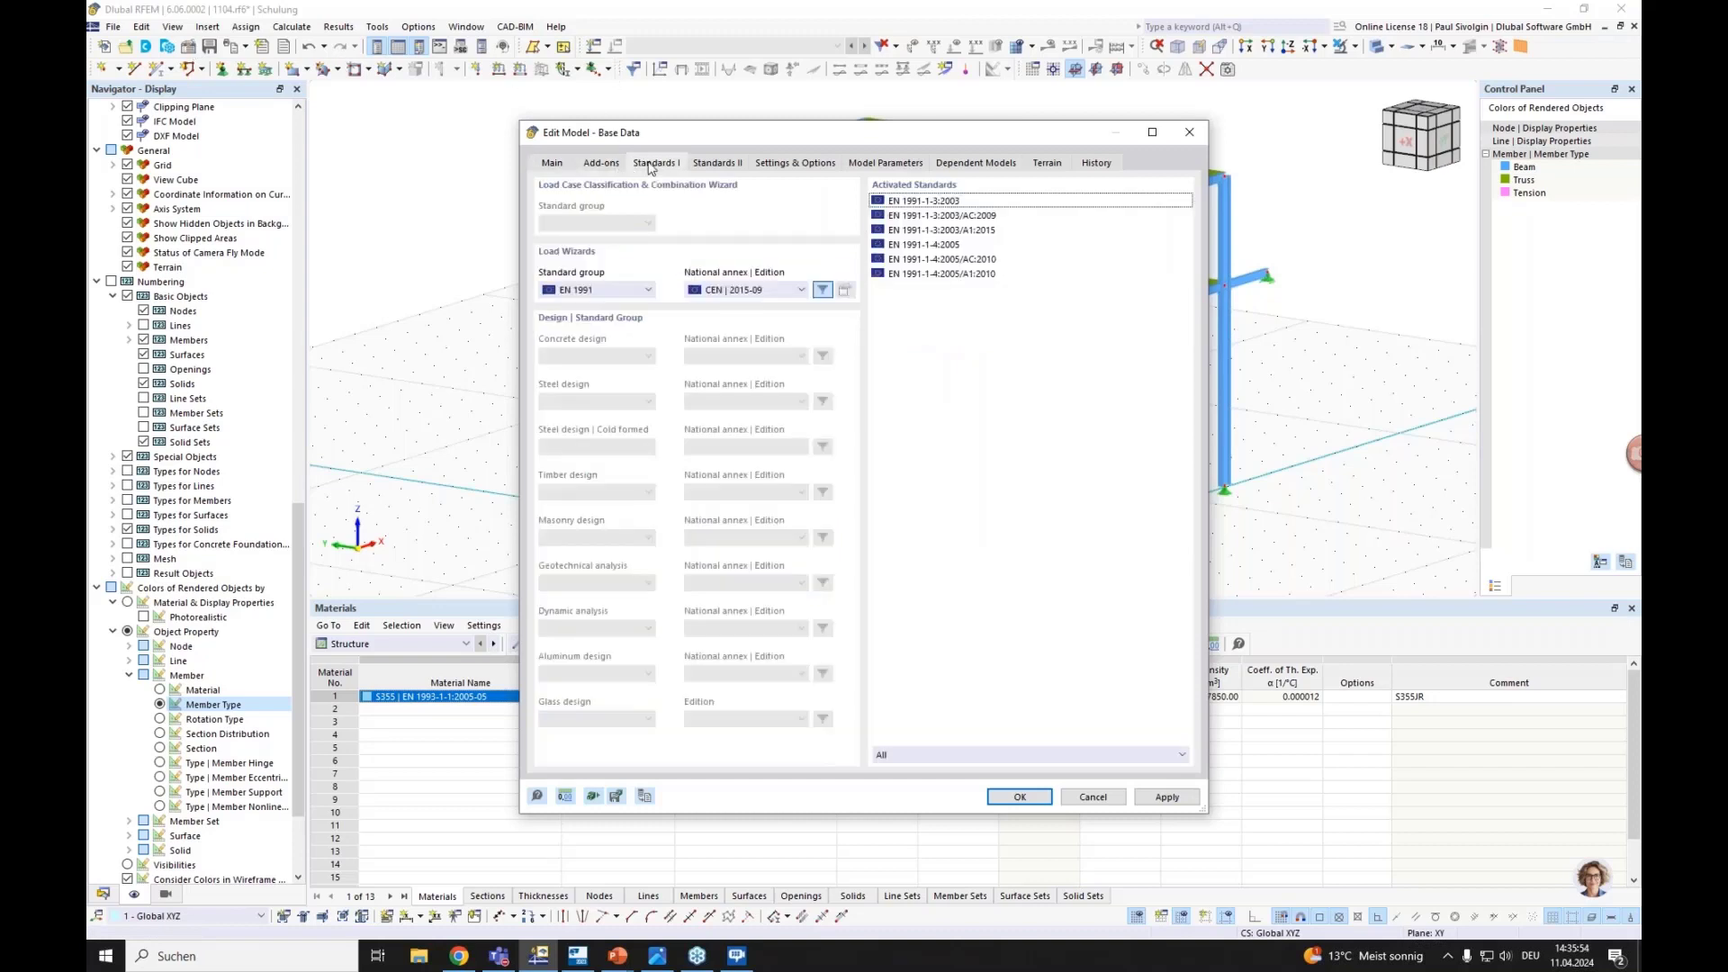
click(713, 167)
click(605, 167)
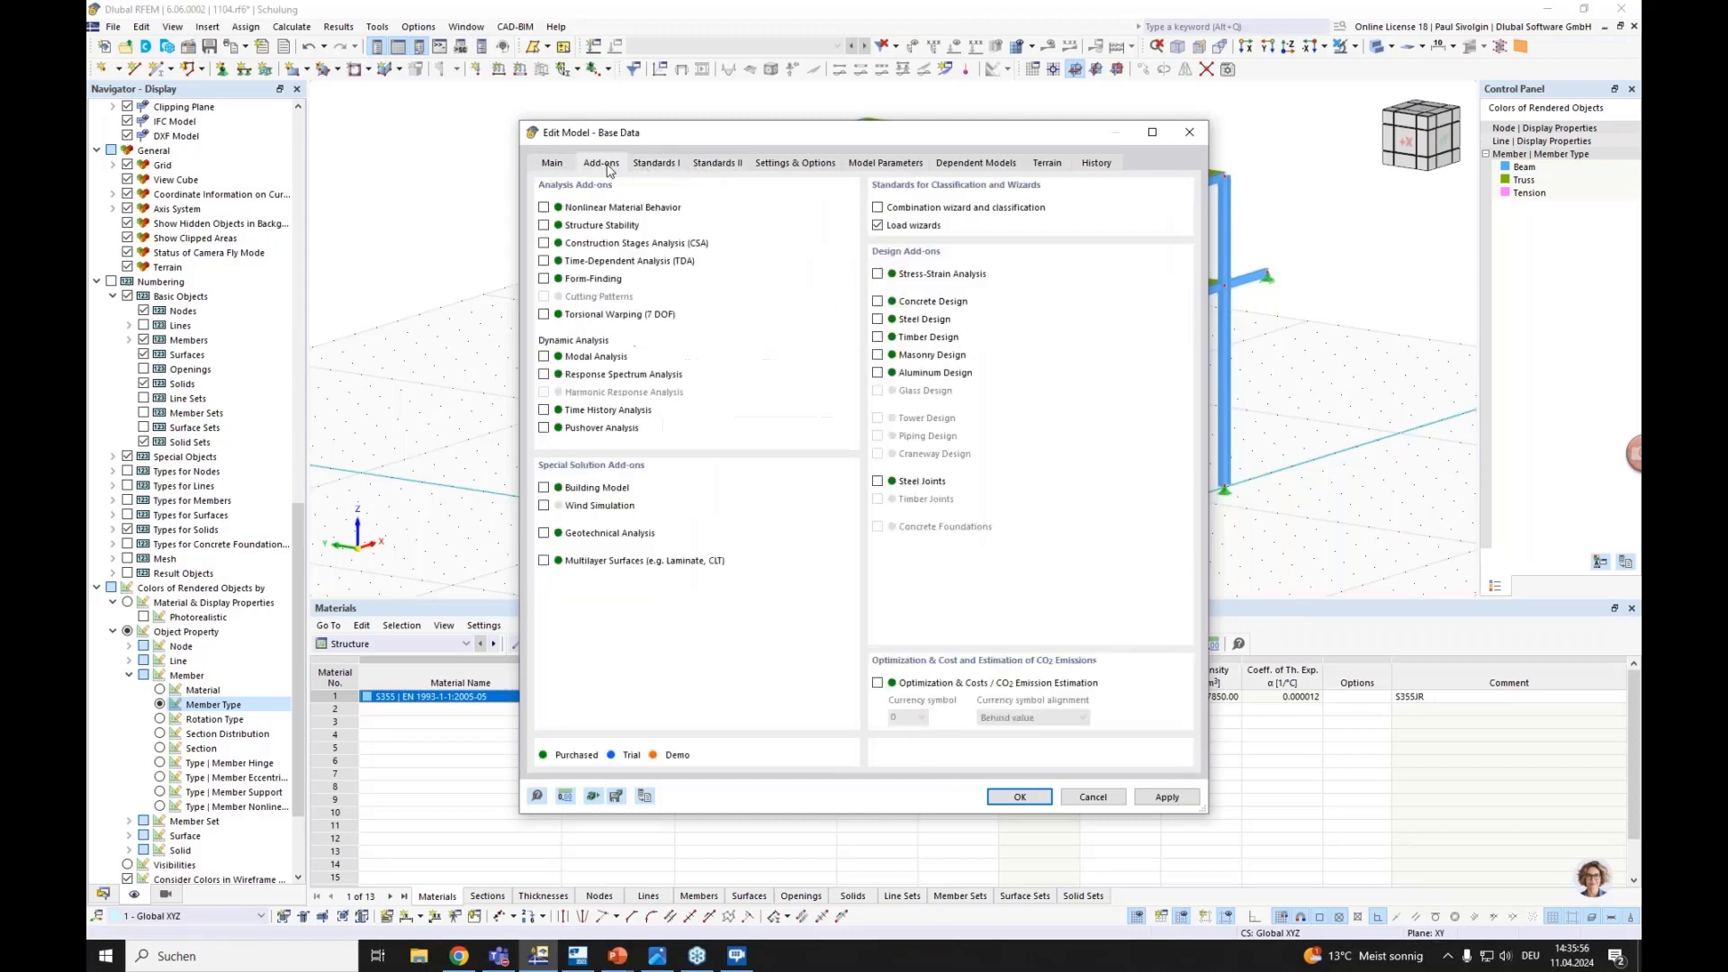
click(940, 209)
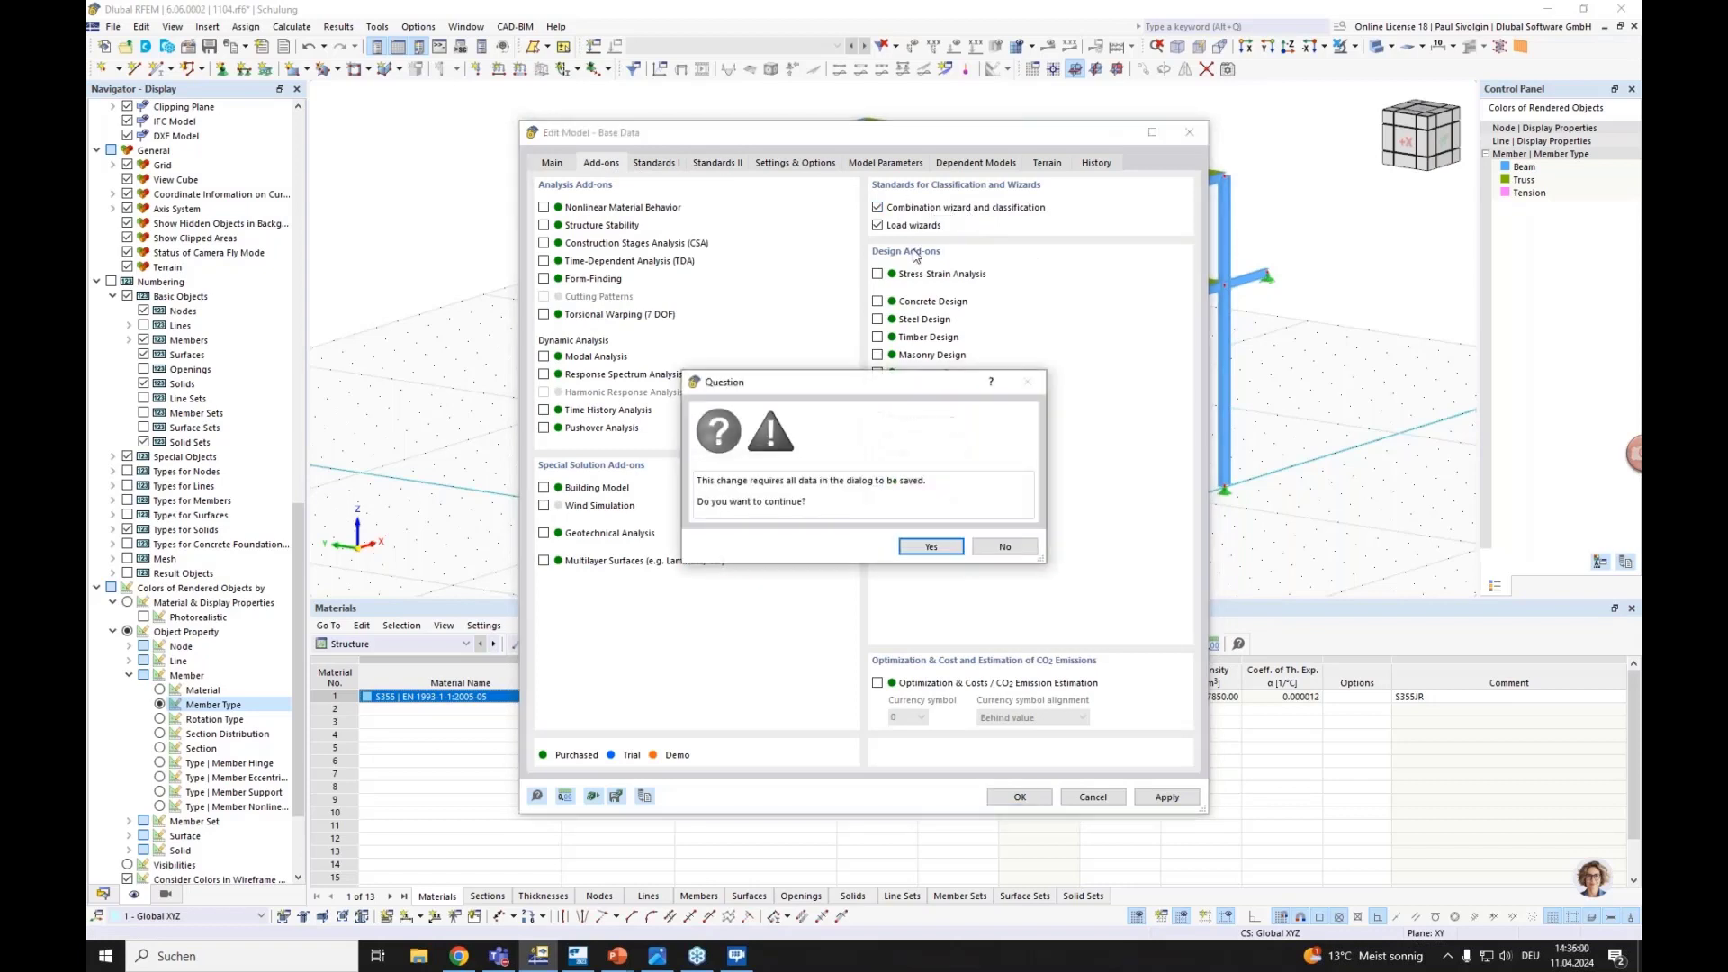
click(931, 546)
click(1020, 798)
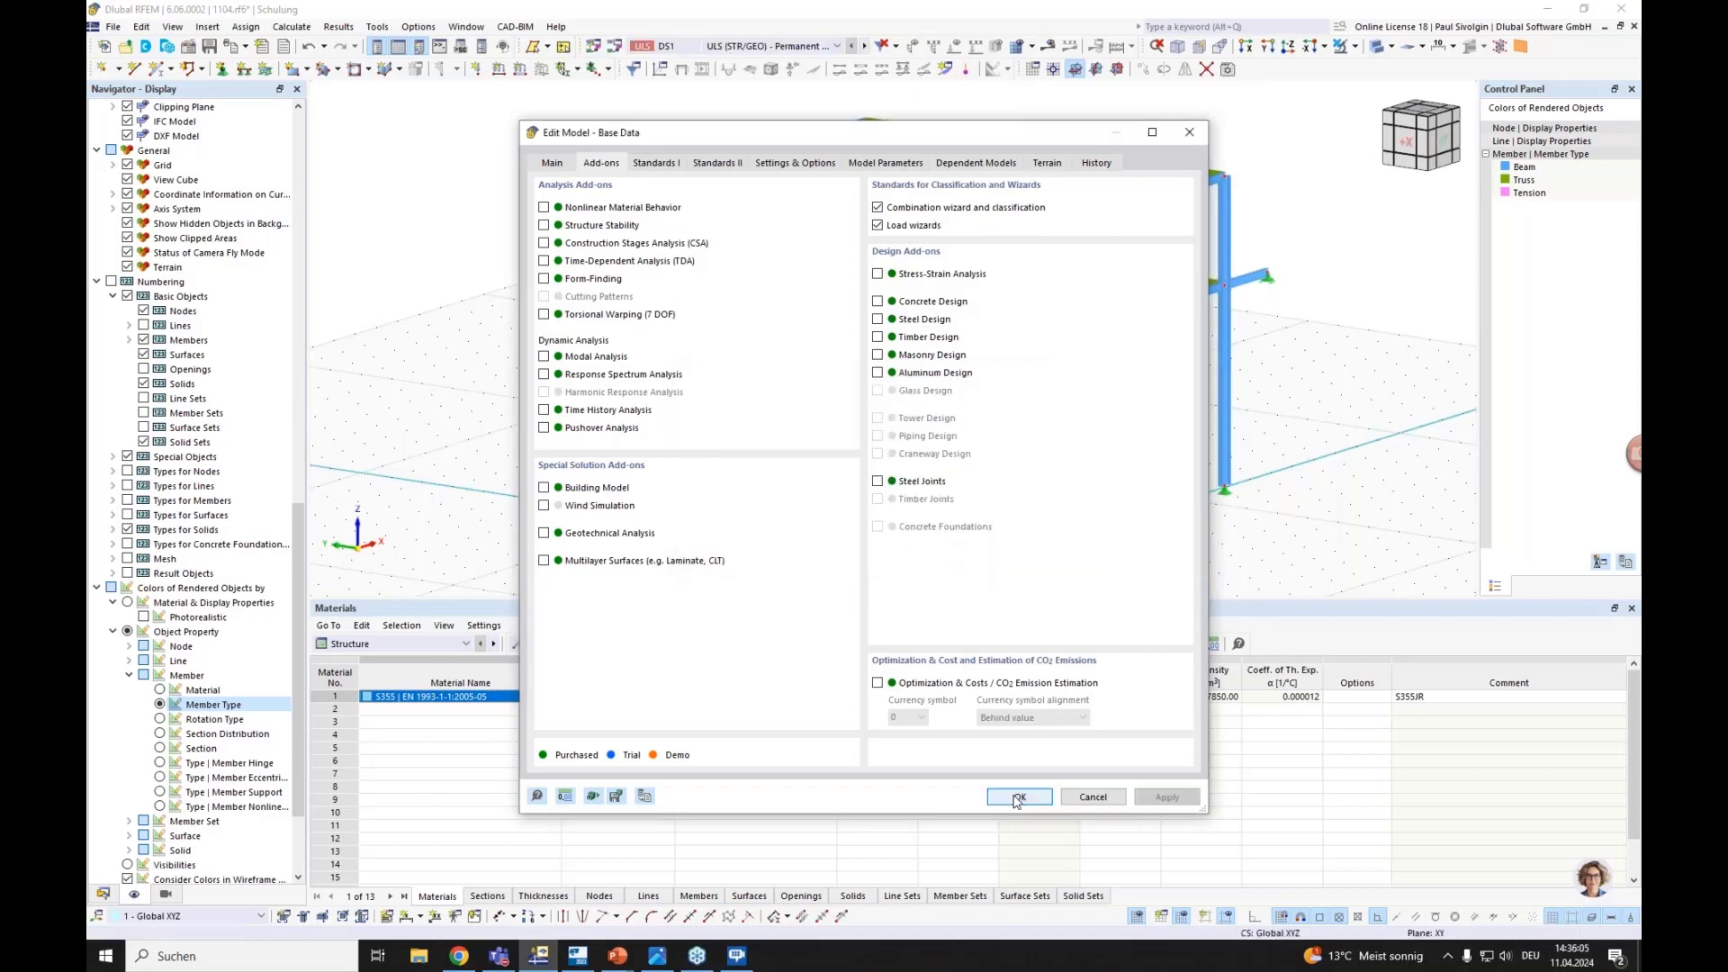
In the load cases and combinations settings, set the EN 1990 national annex to DIN | 2012-08 and enable the combination wizard
click(103, 894)
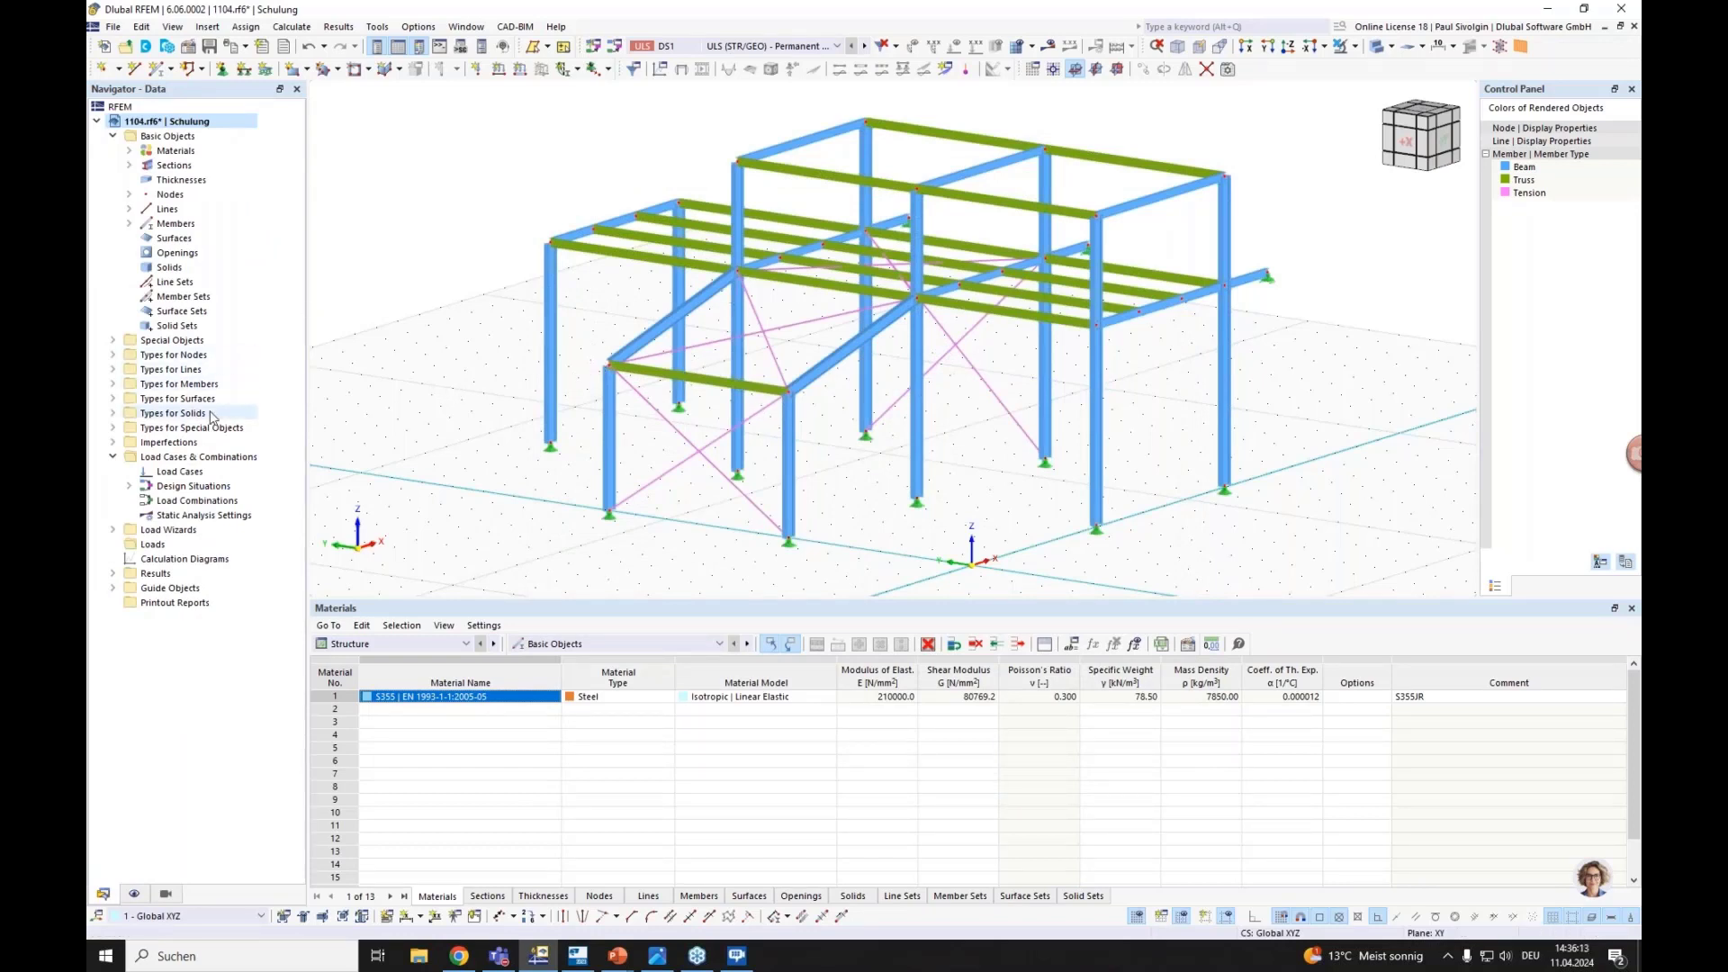
right_click(171, 459)
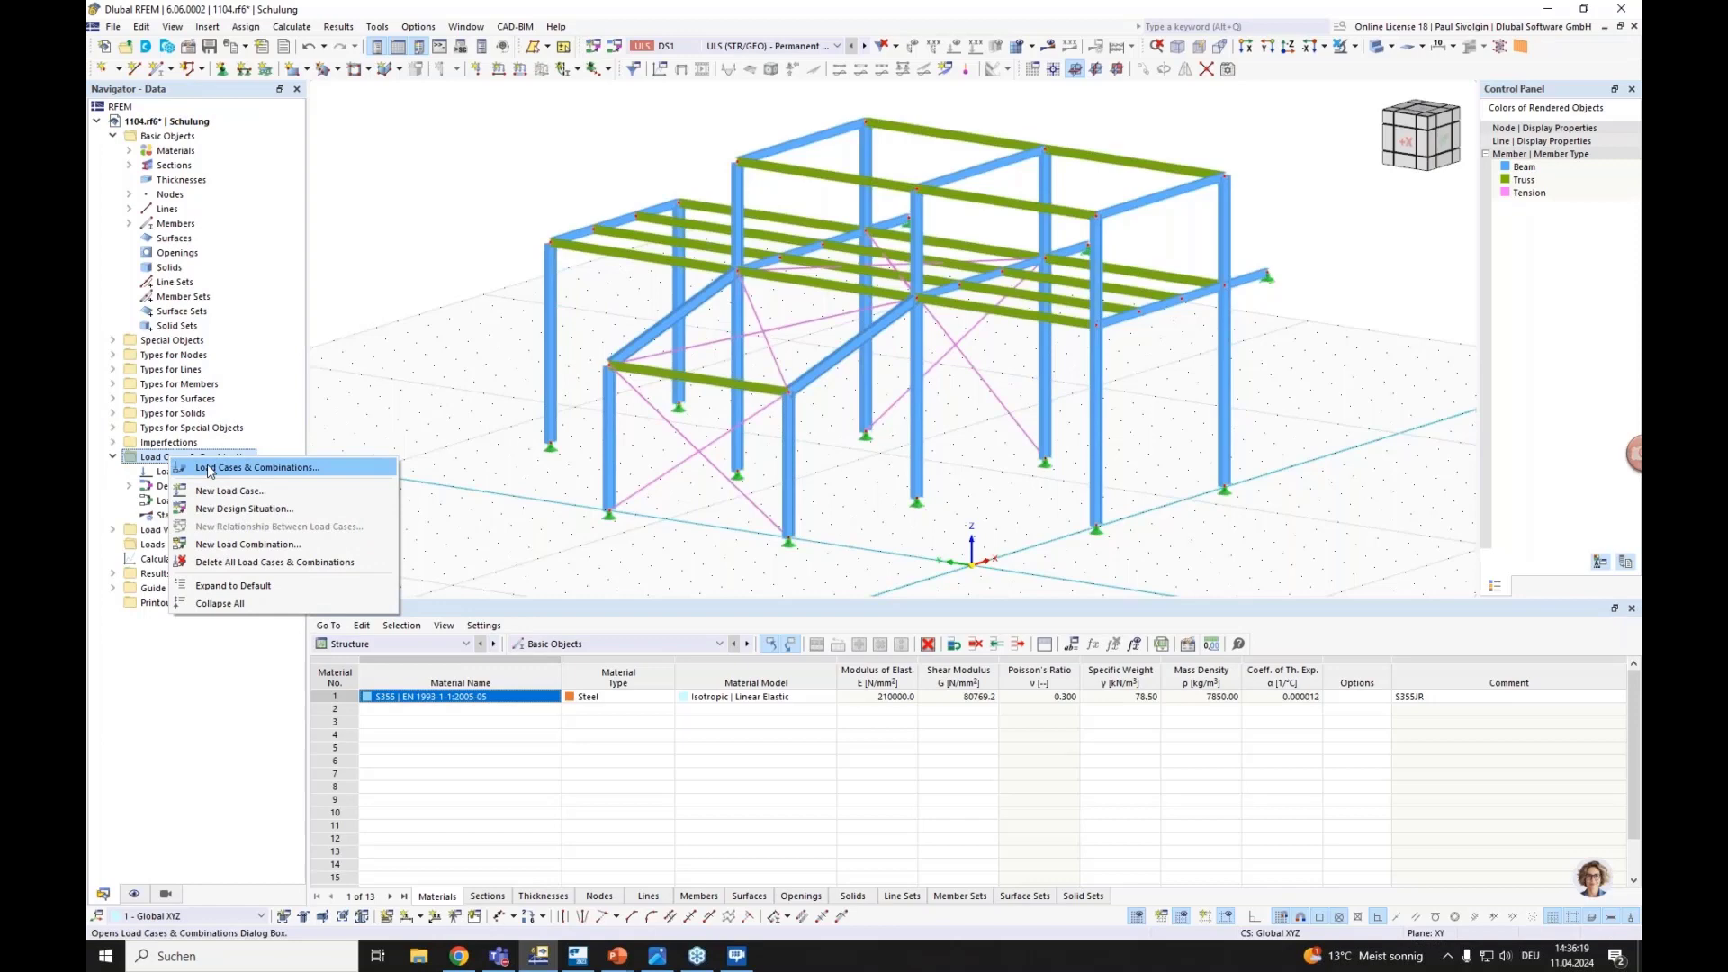
click(210, 468)
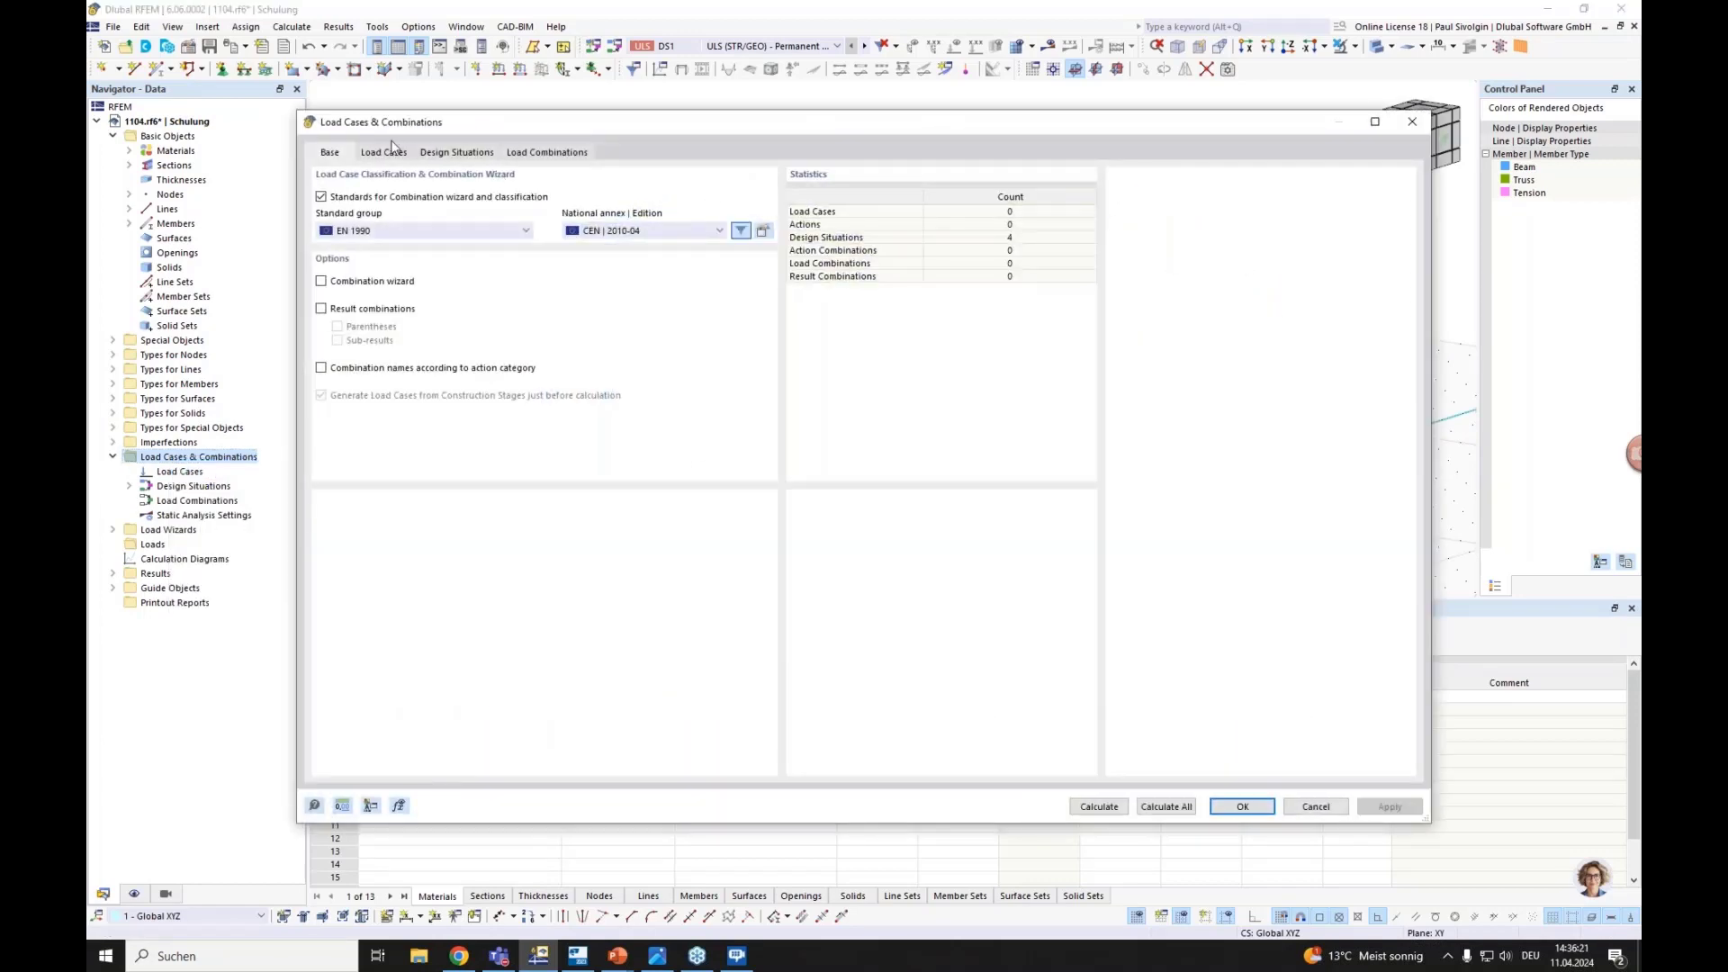
click(649, 232)
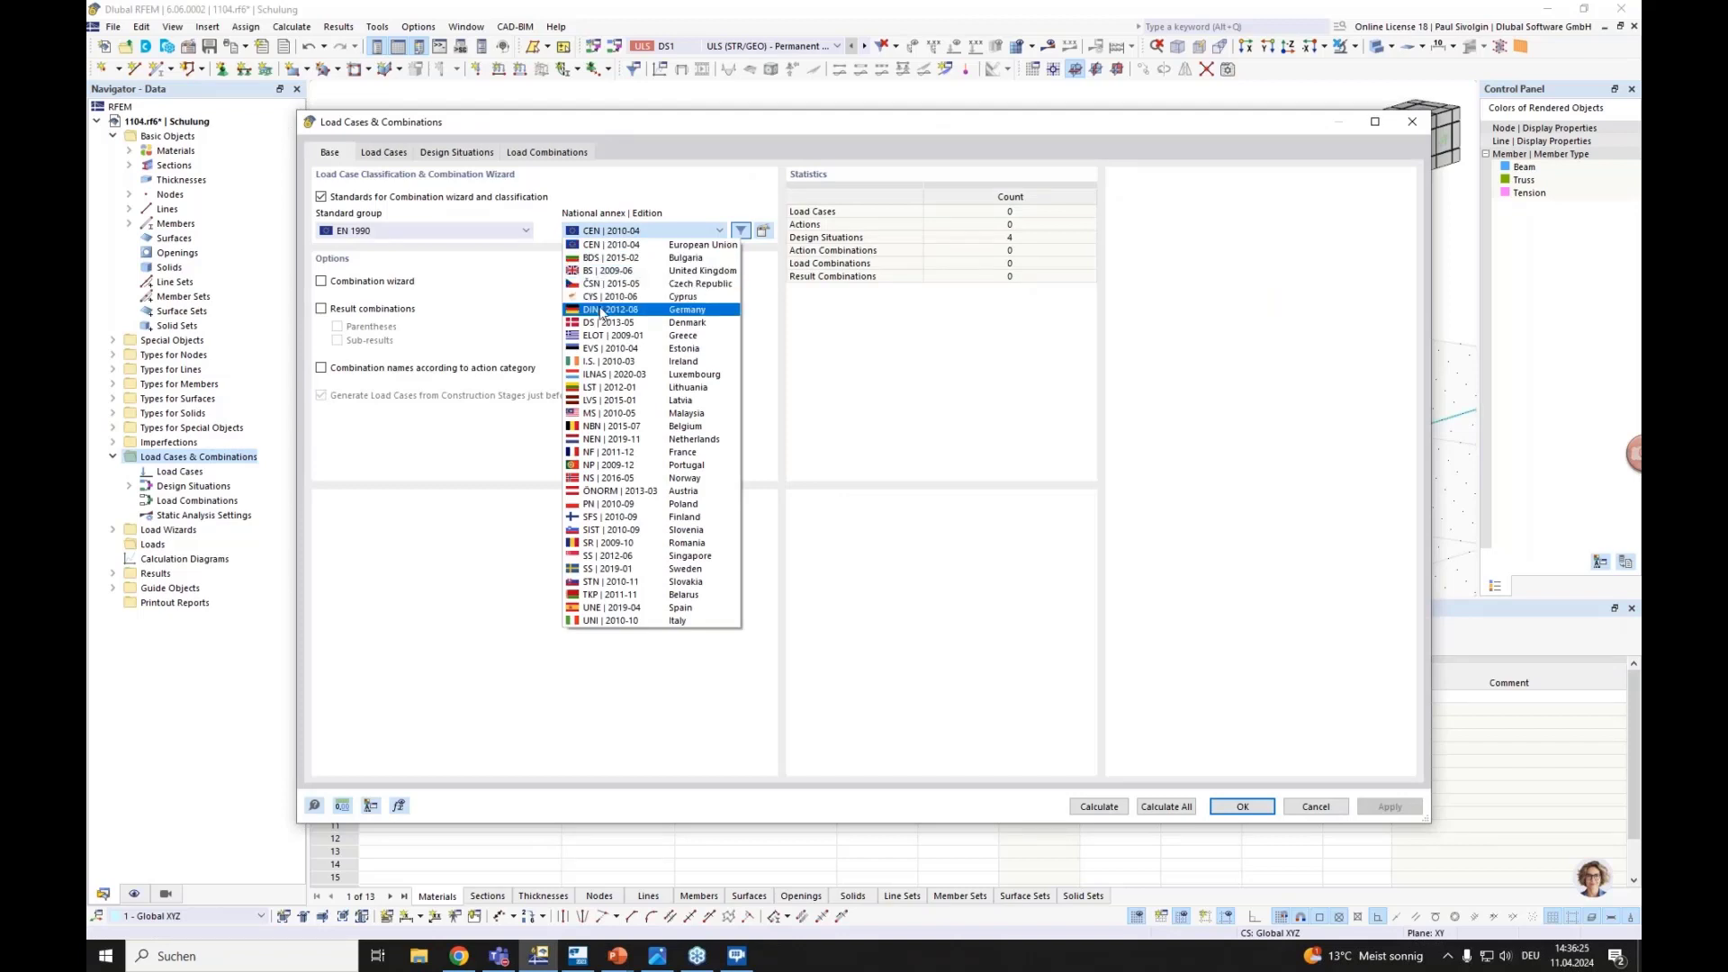
click(601, 311)
click(932, 581)
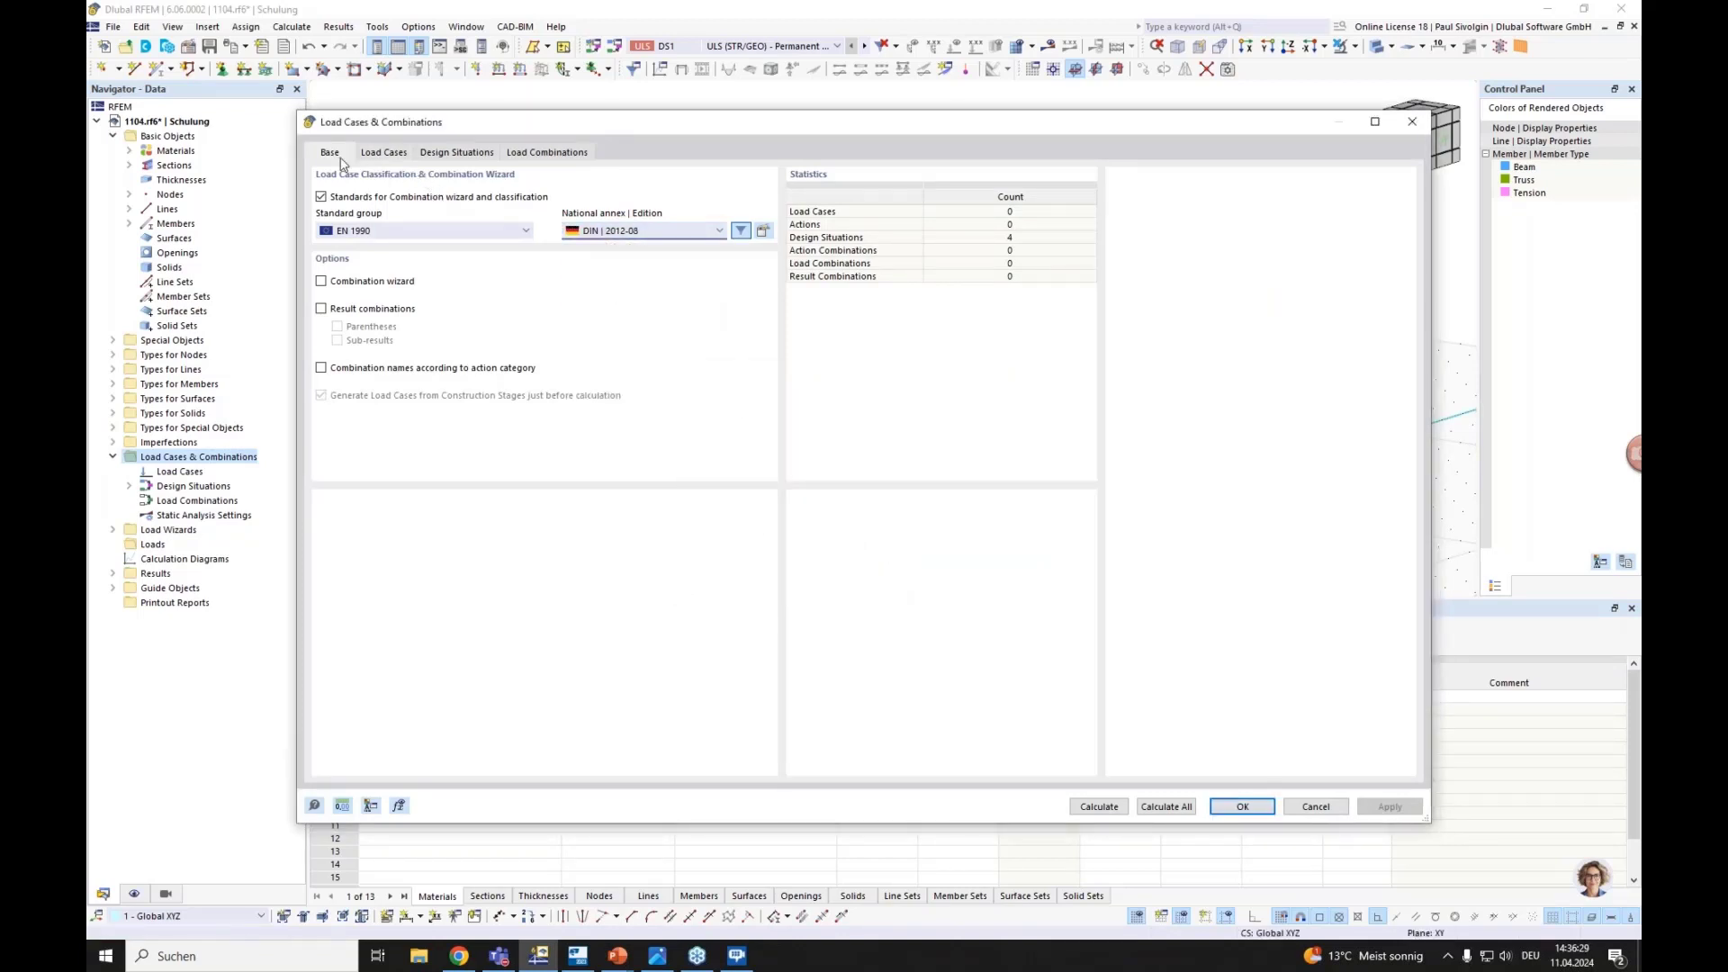
click(320, 282)
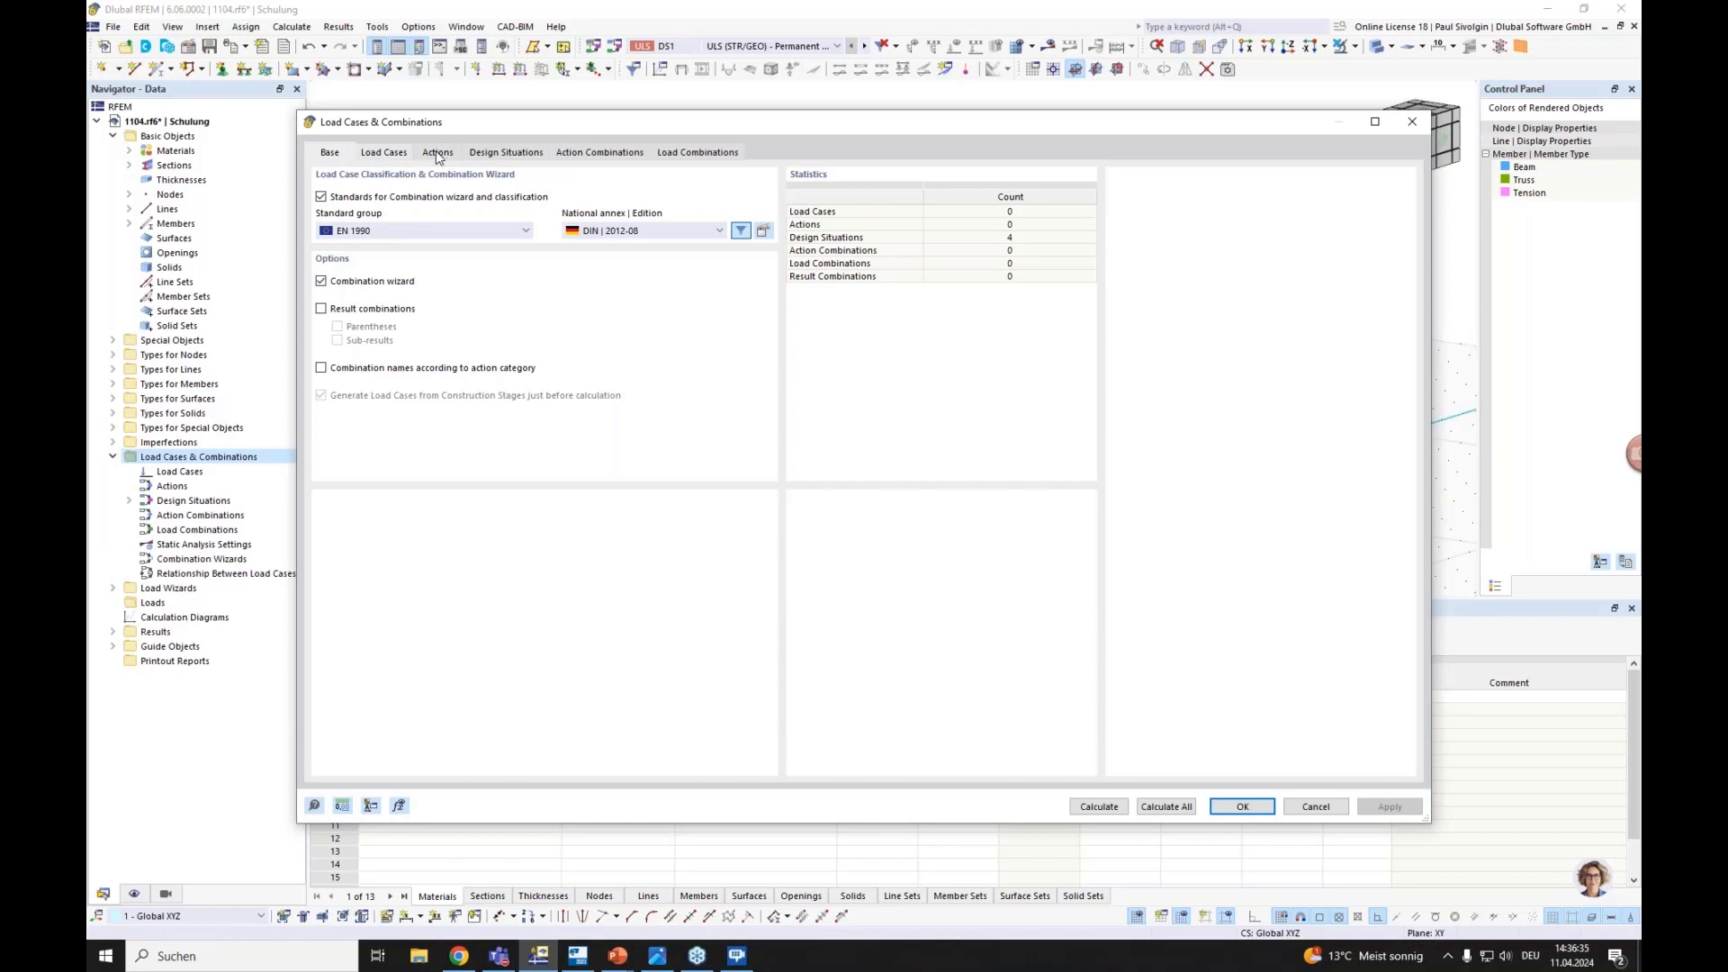
Create load case LC1 named Self weight and assign it new geometrically linear Newton-Raphson static analysis settings
click(381, 152)
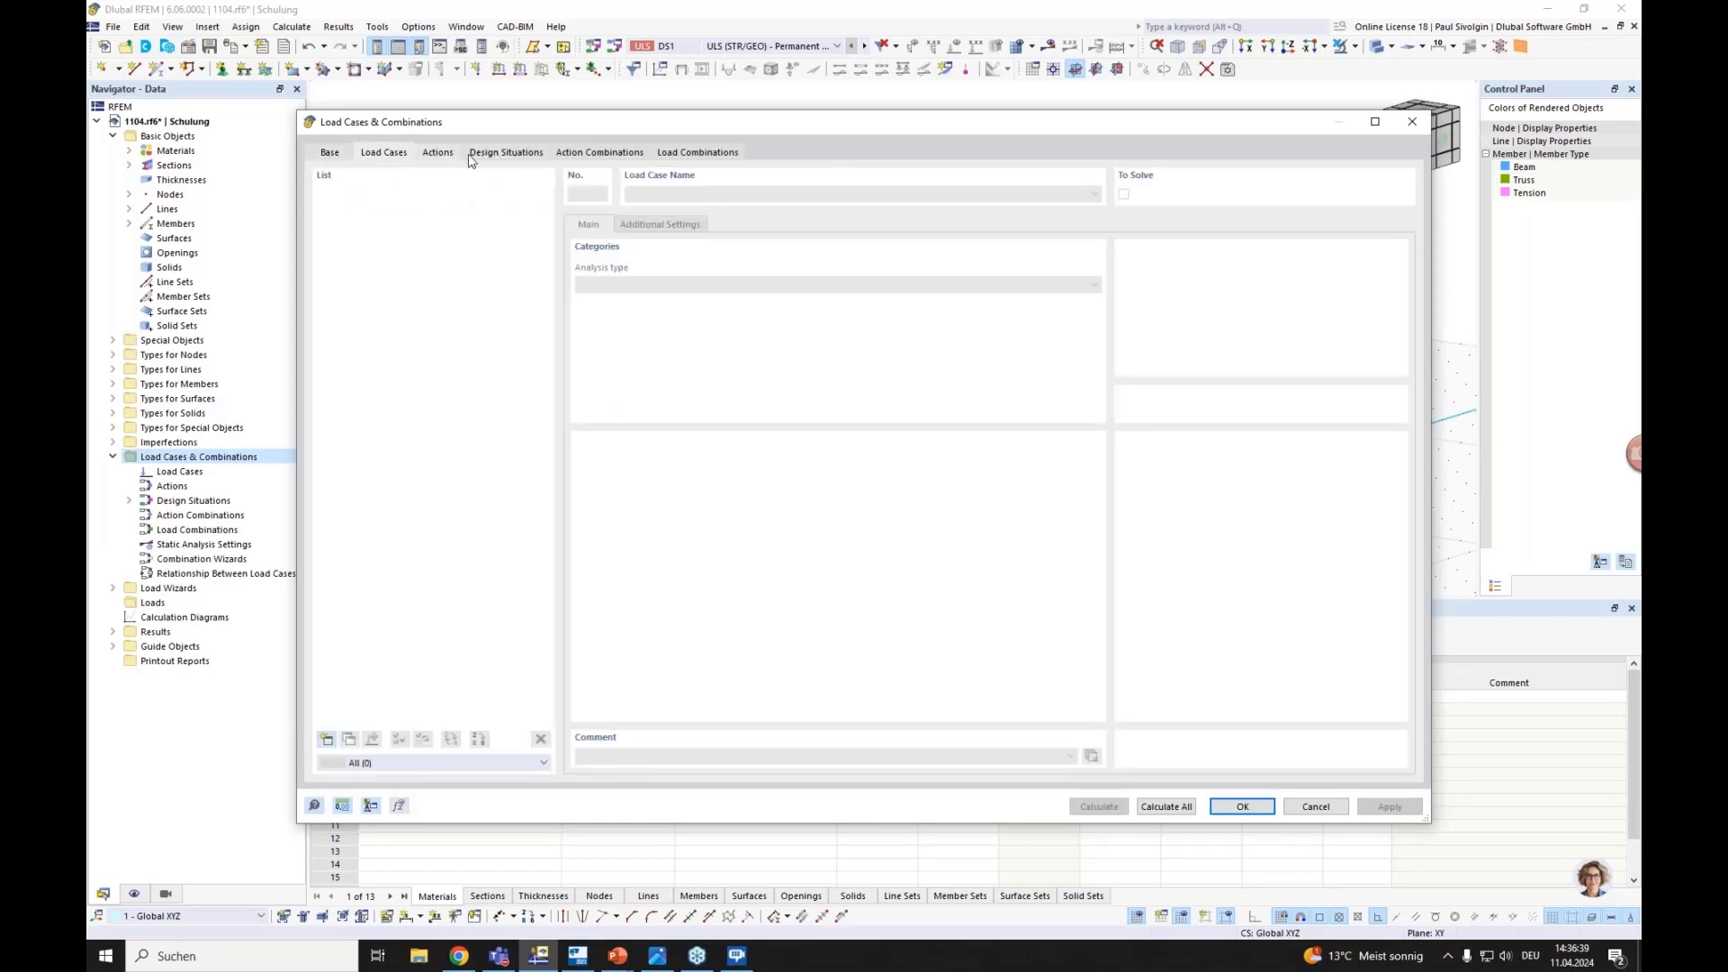
click(445, 155)
click(384, 154)
click(326, 740)
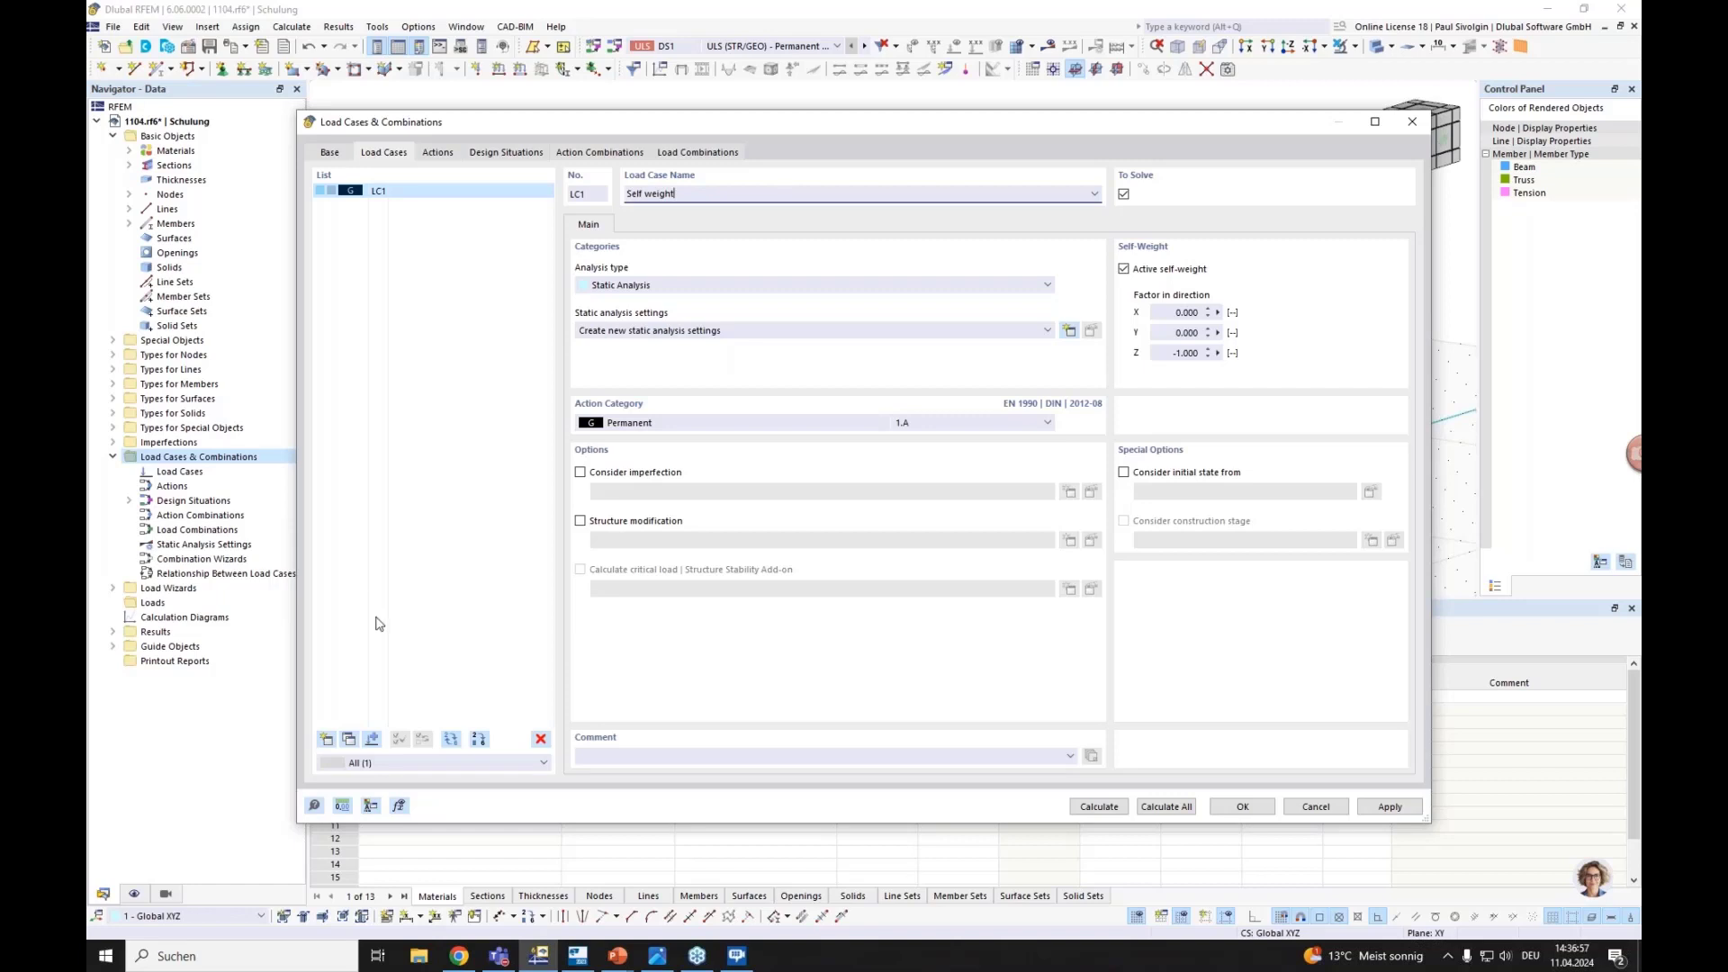
click(328, 740)
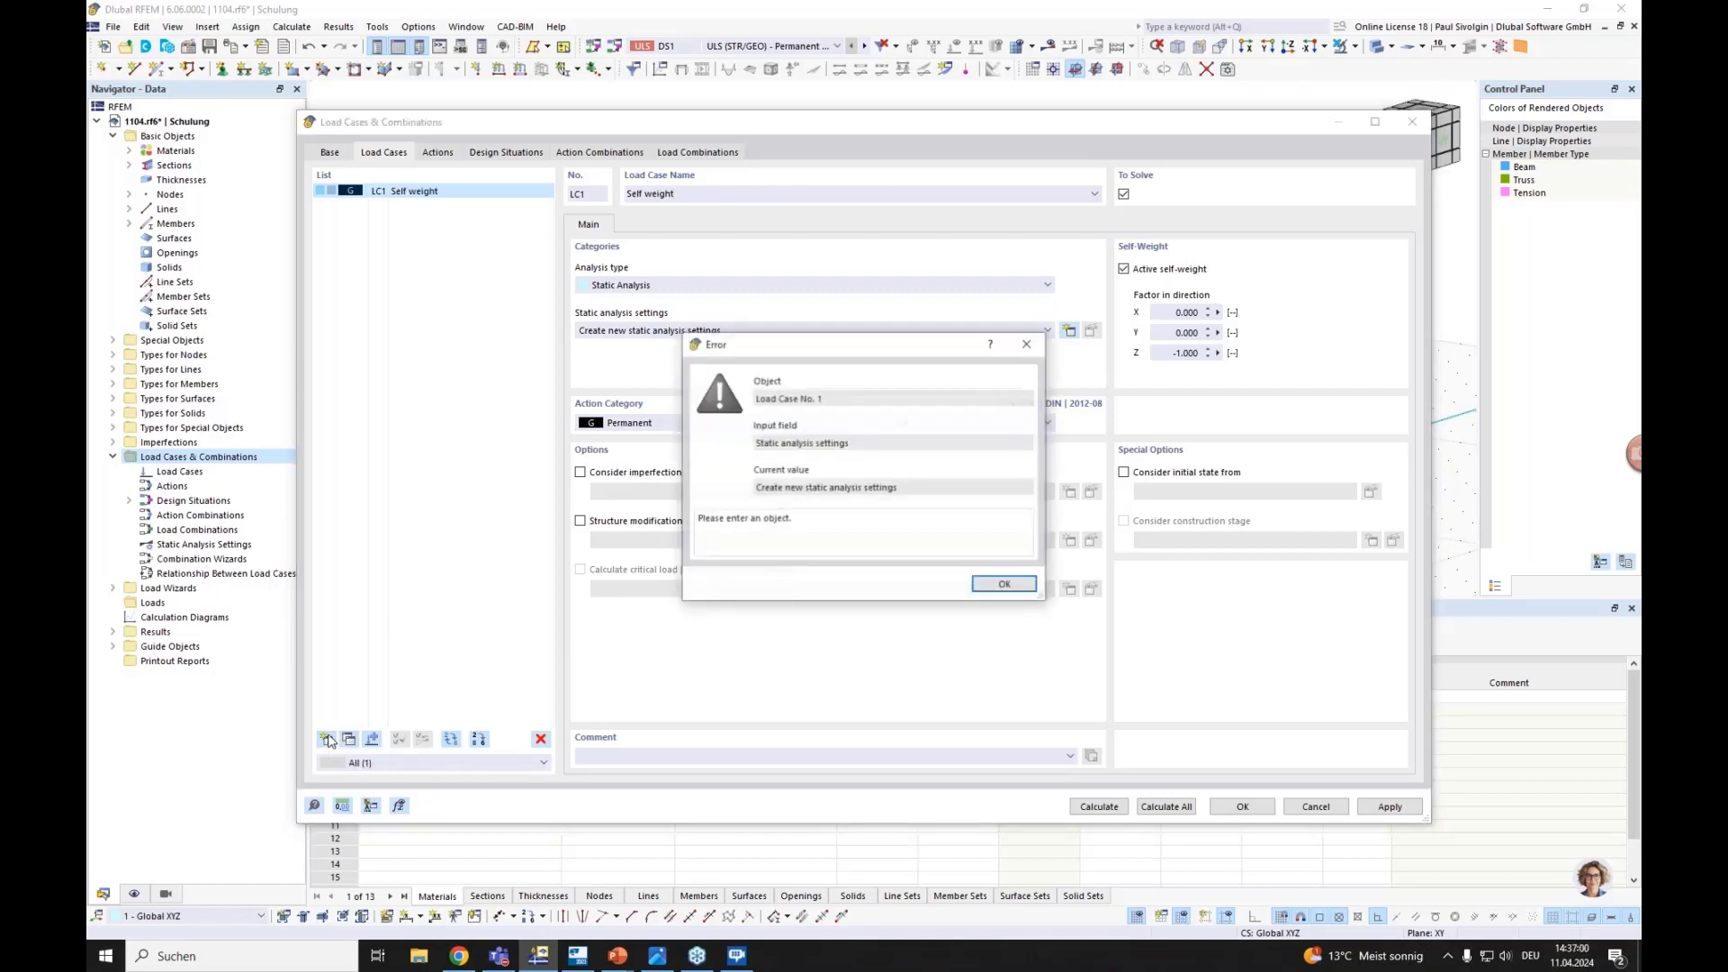
click(1006, 582)
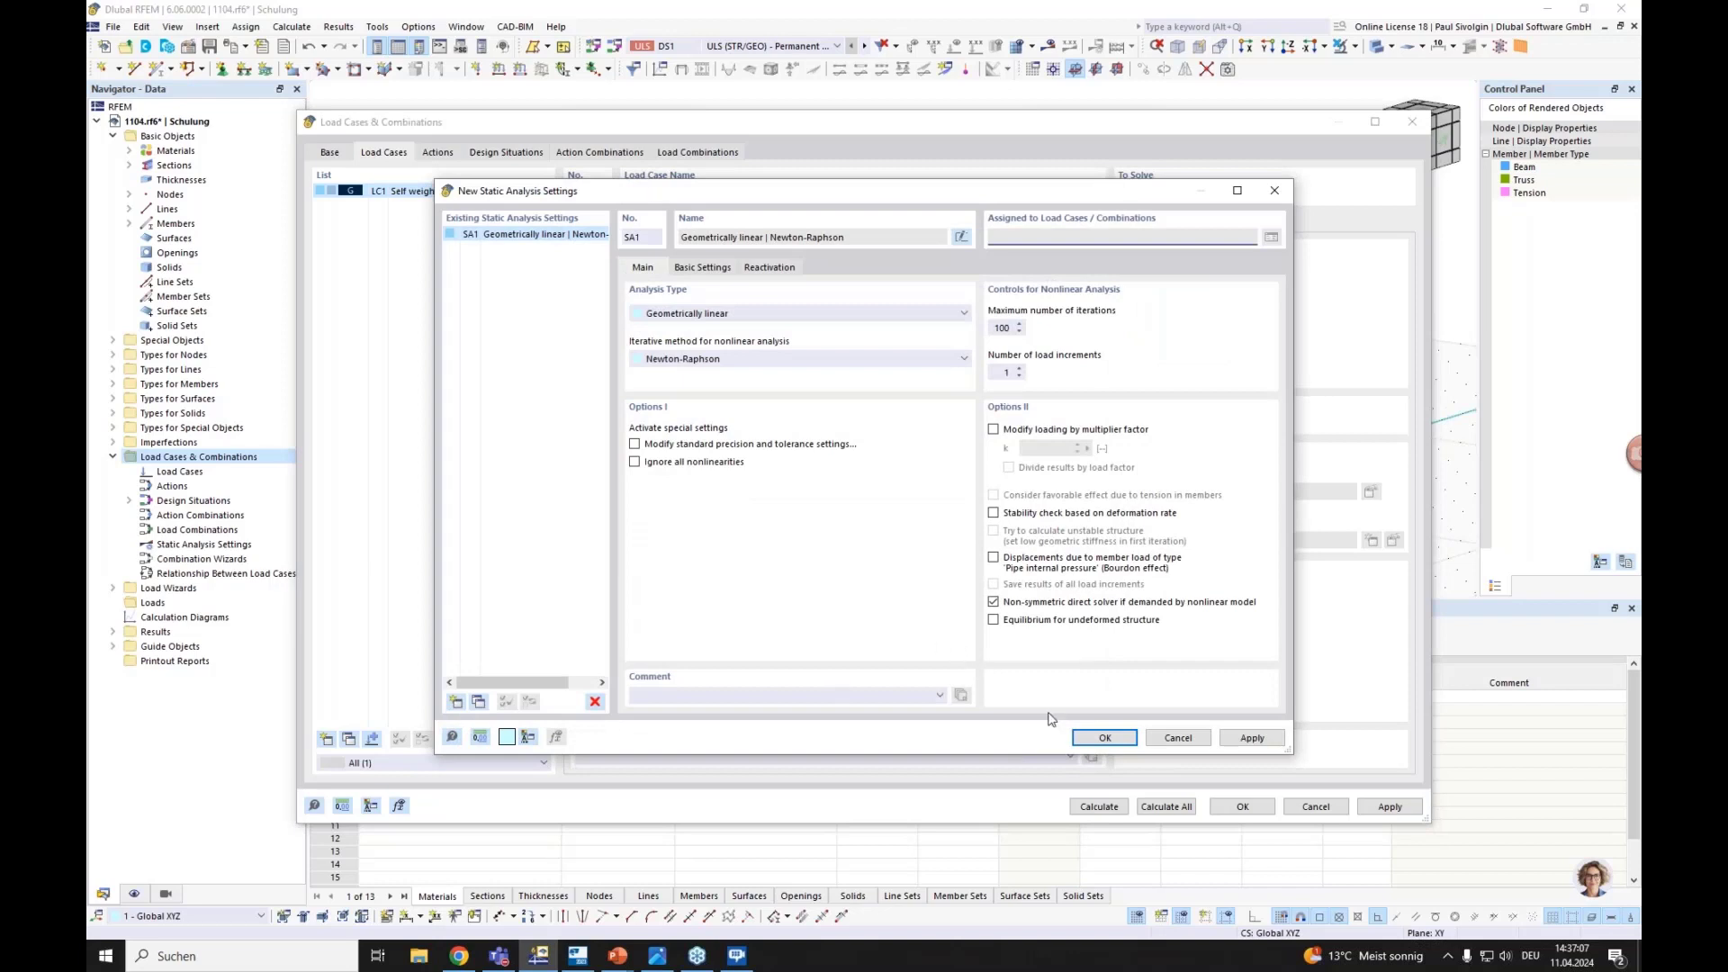
click(1104, 738)
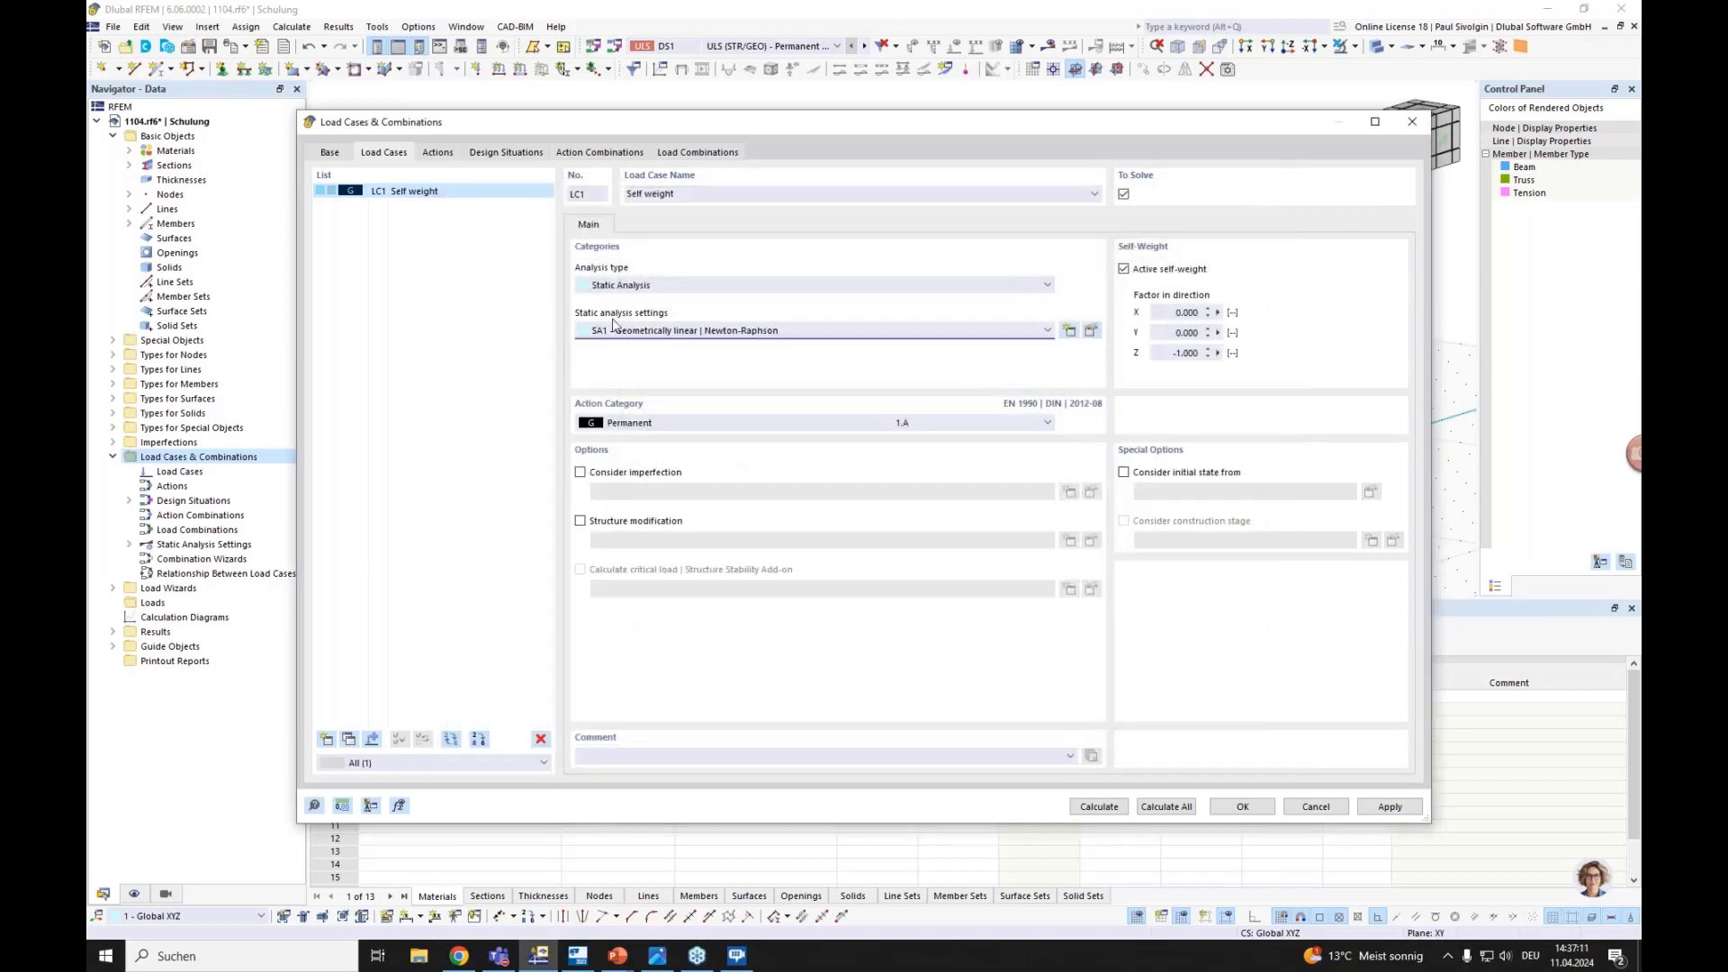
Add load cases LC2 and LC3, and define LC2 as Imposed Load with action category E: storage areas
click(328, 738)
click(327, 738)
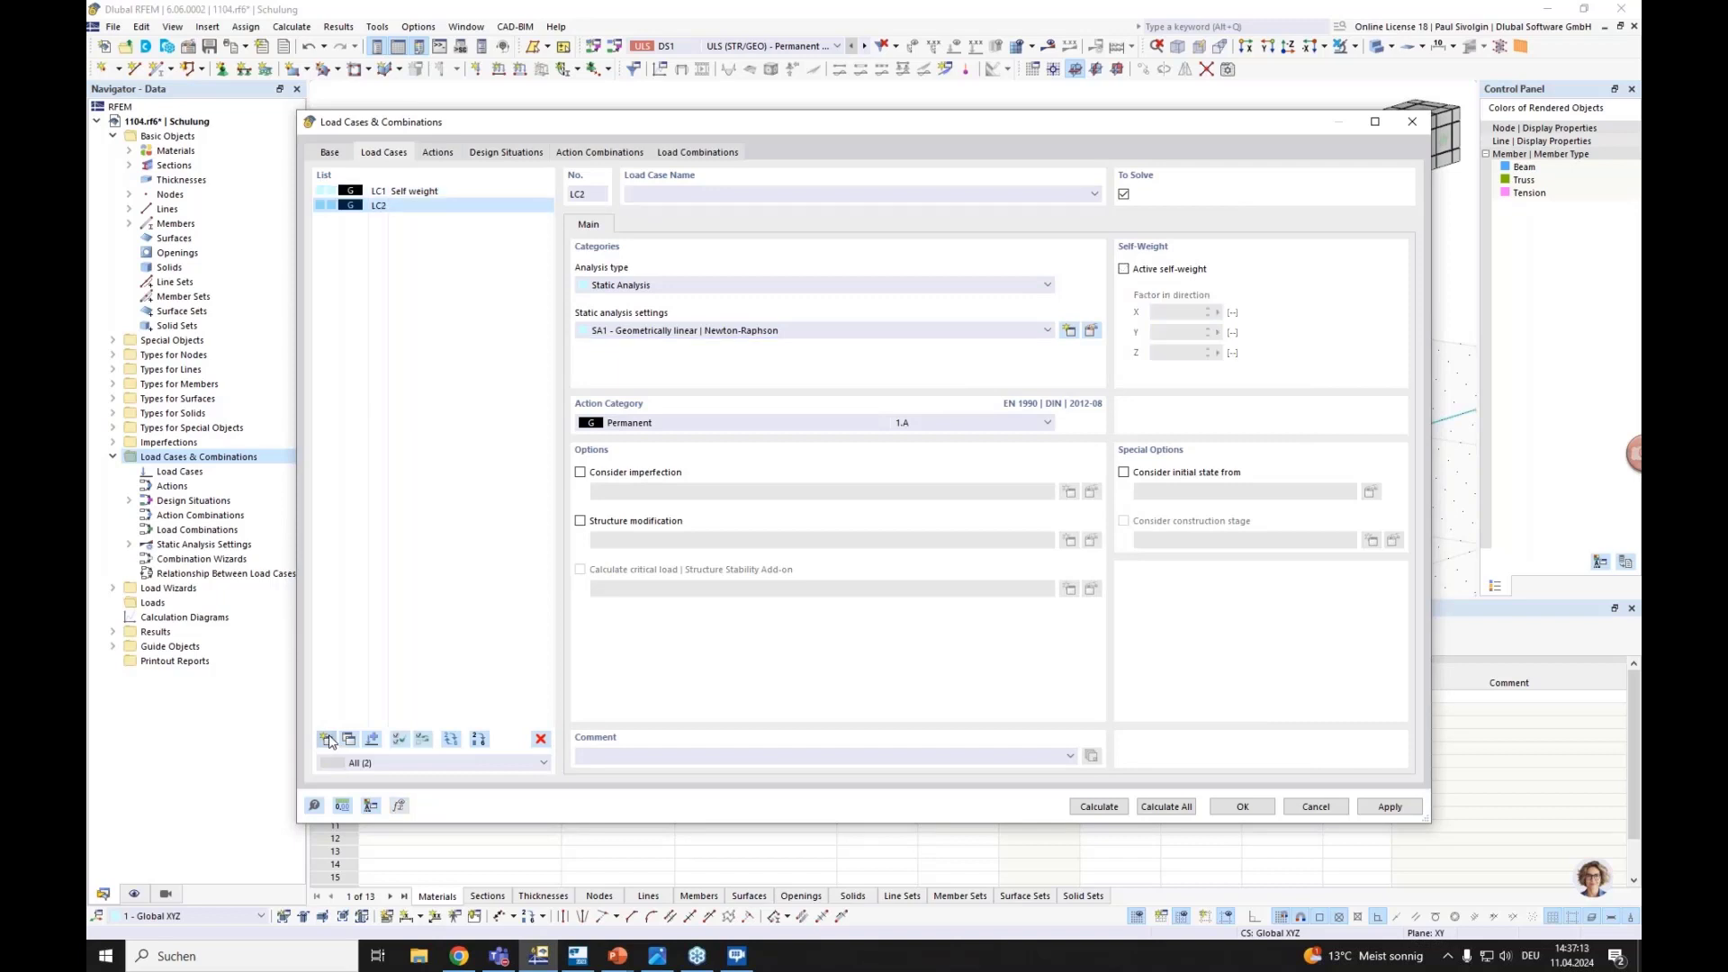
click(361, 206)
click(666, 423)
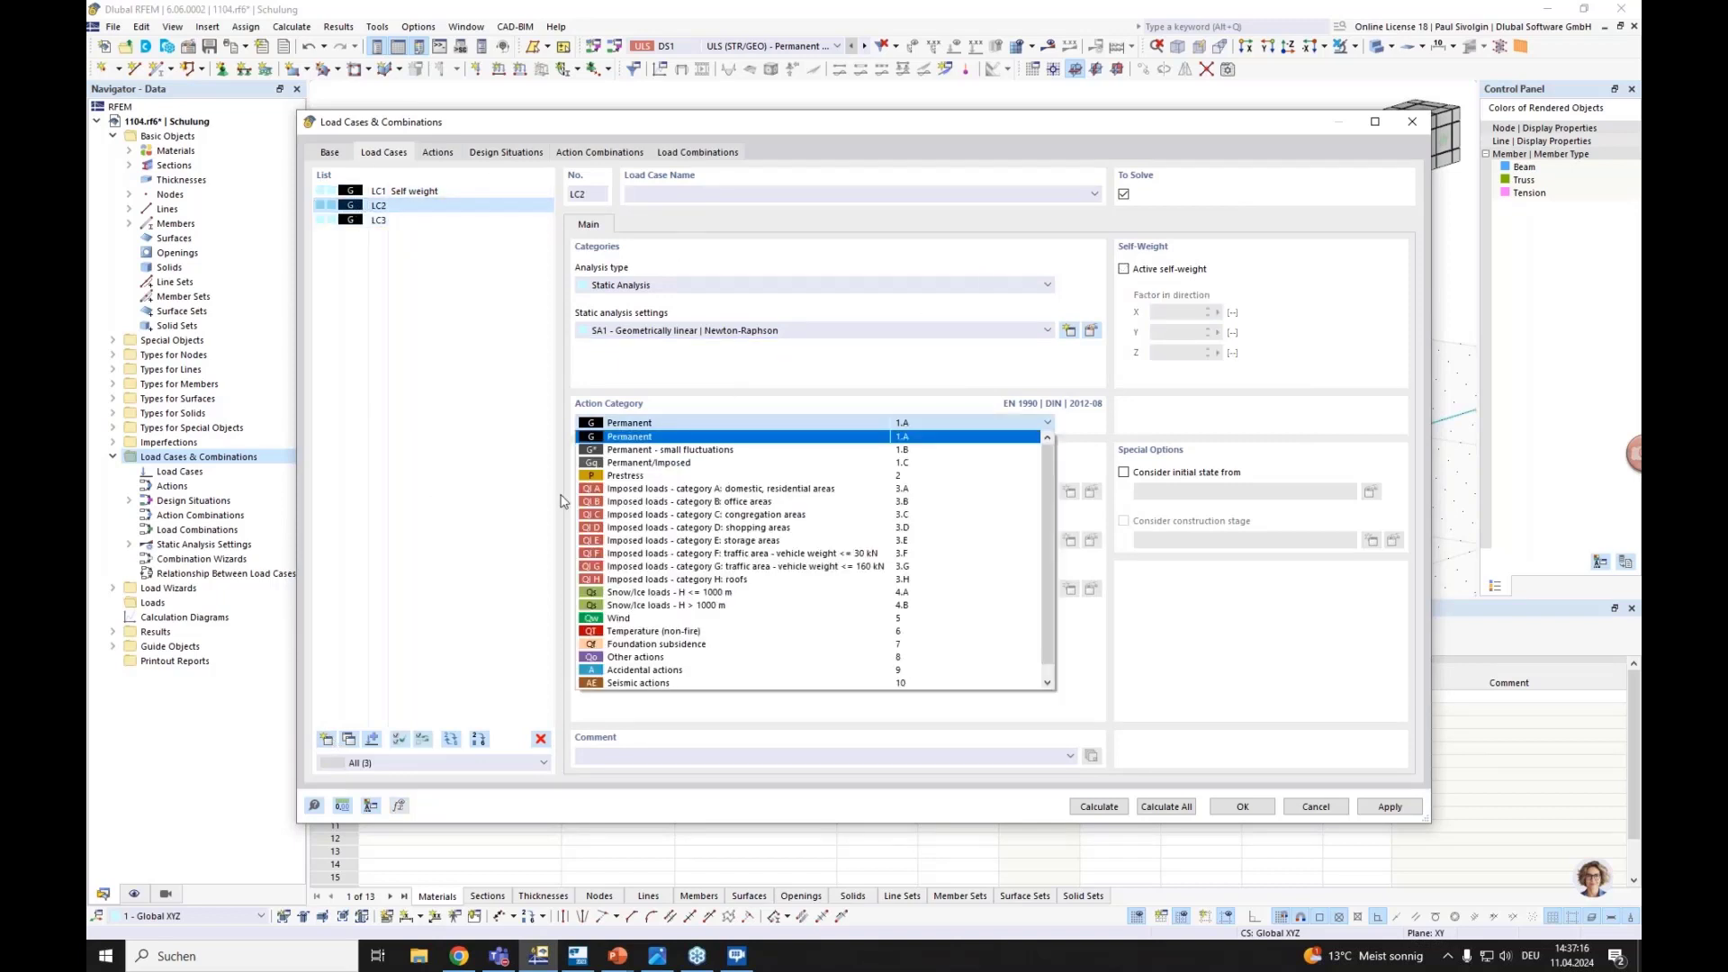
click(682, 541)
click(637, 194)
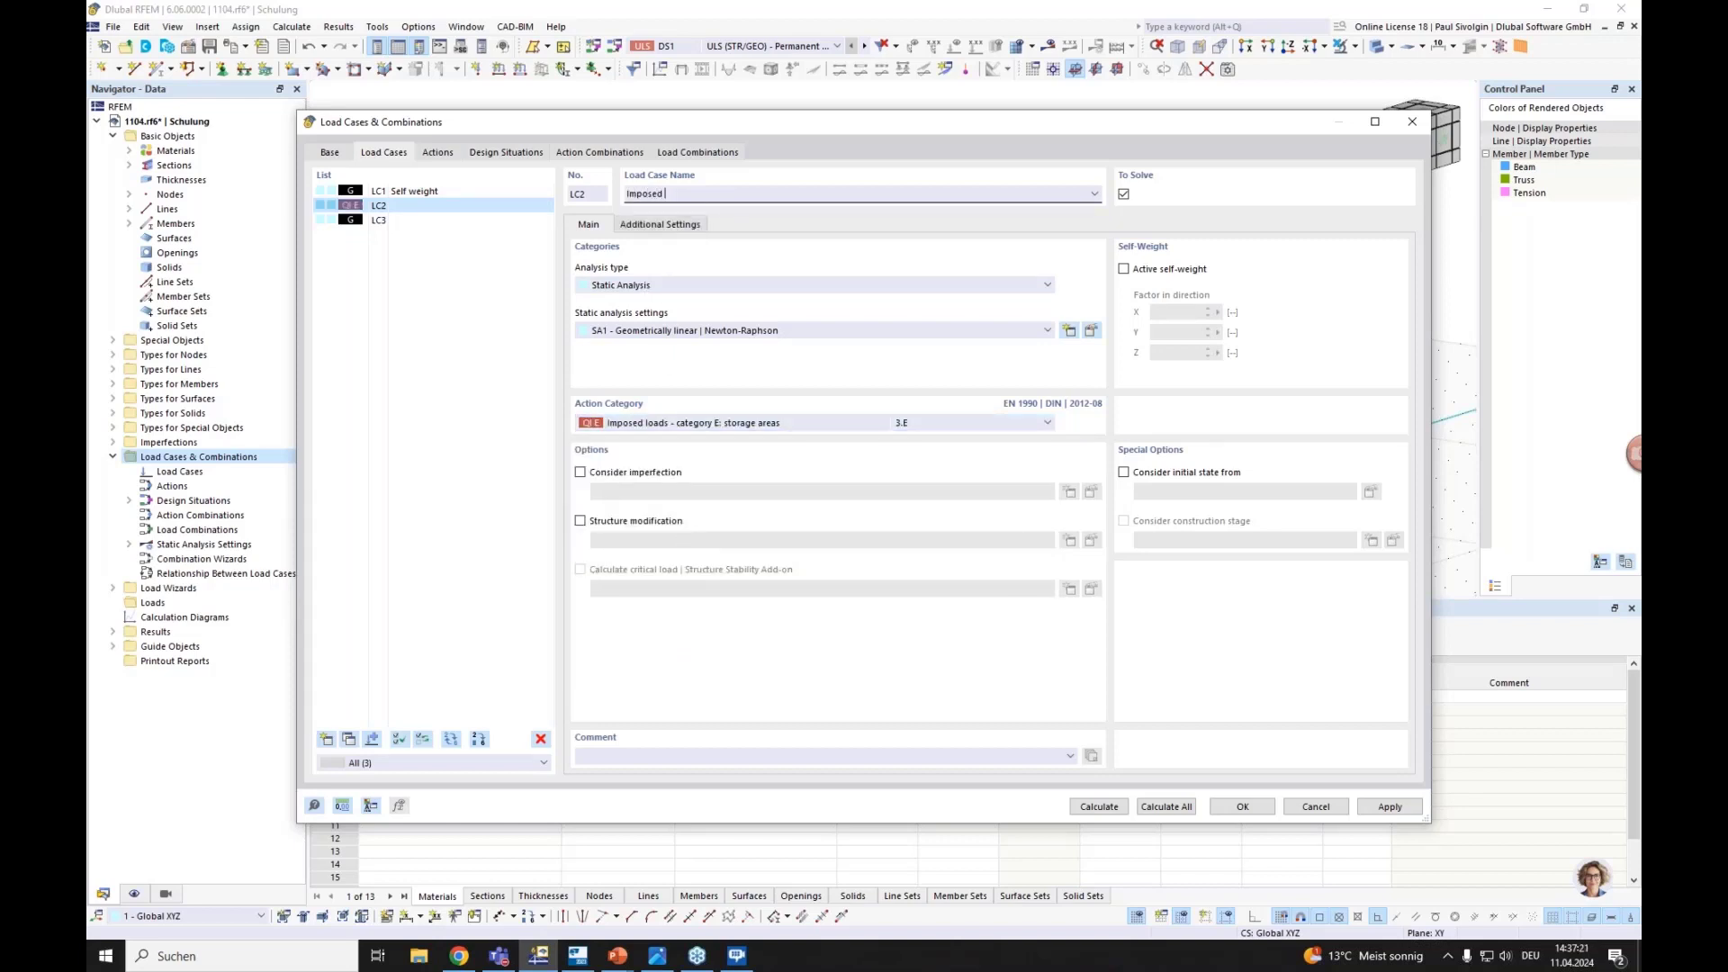
text(Imposed Load)
Define LC3 as Snow with the action category Snow/Ice loads - H <= 1000 m
click(401, 221)
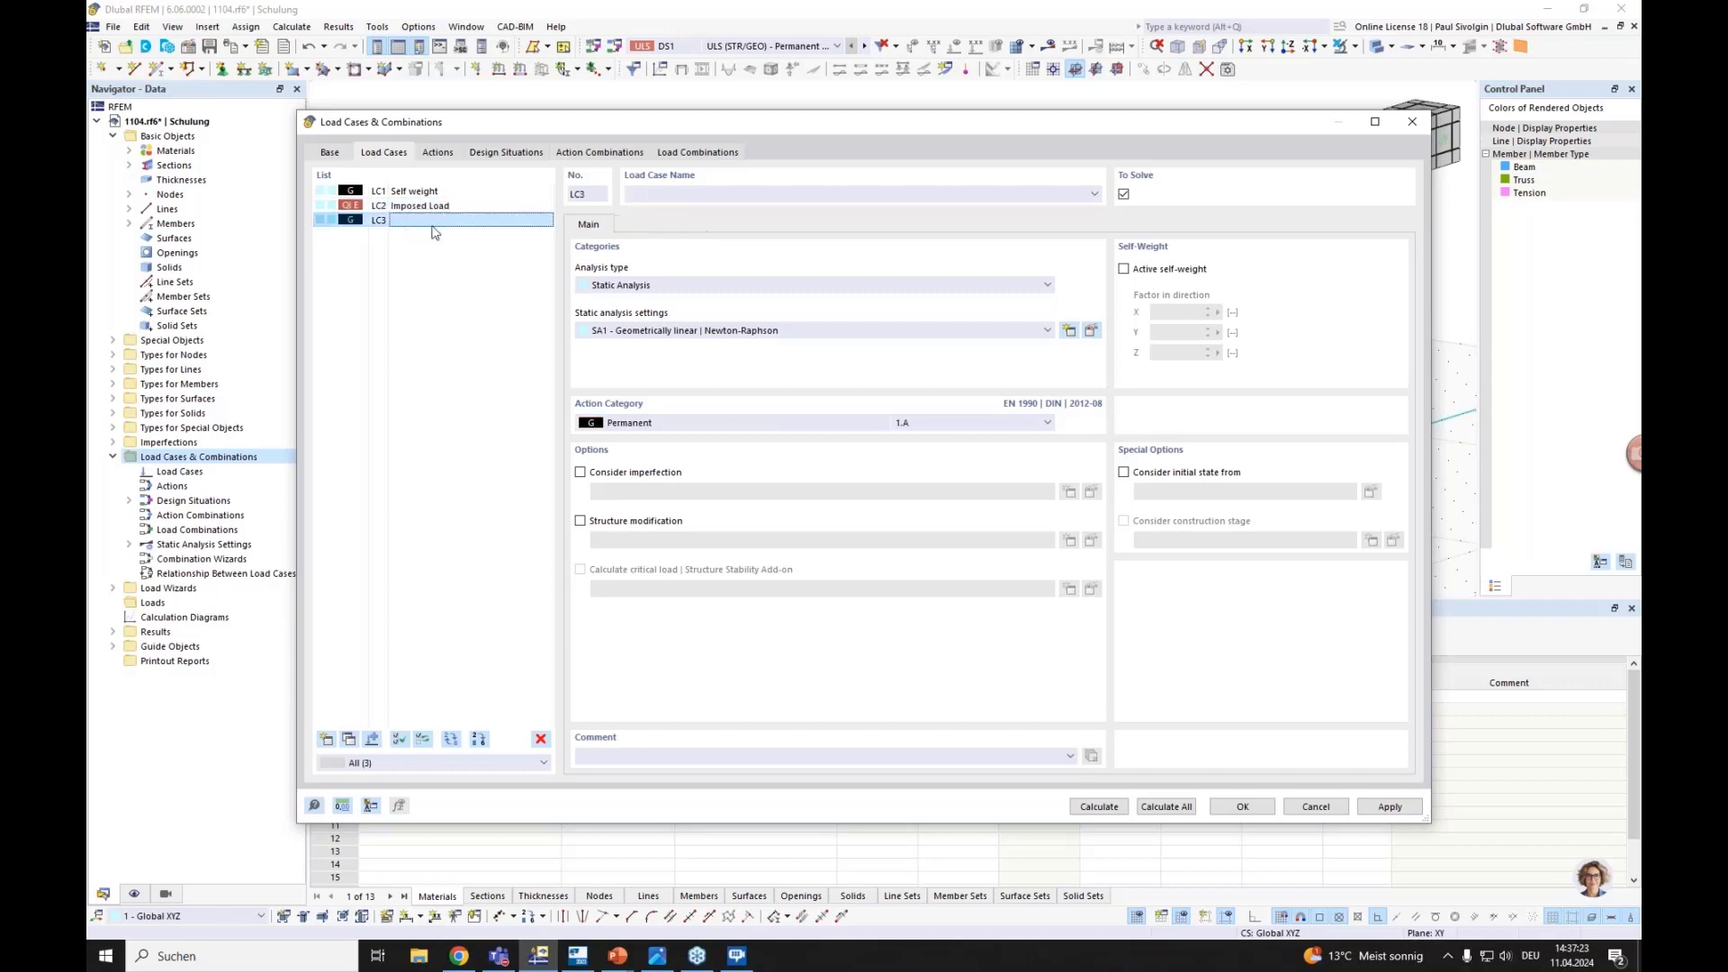
click(670, 422)
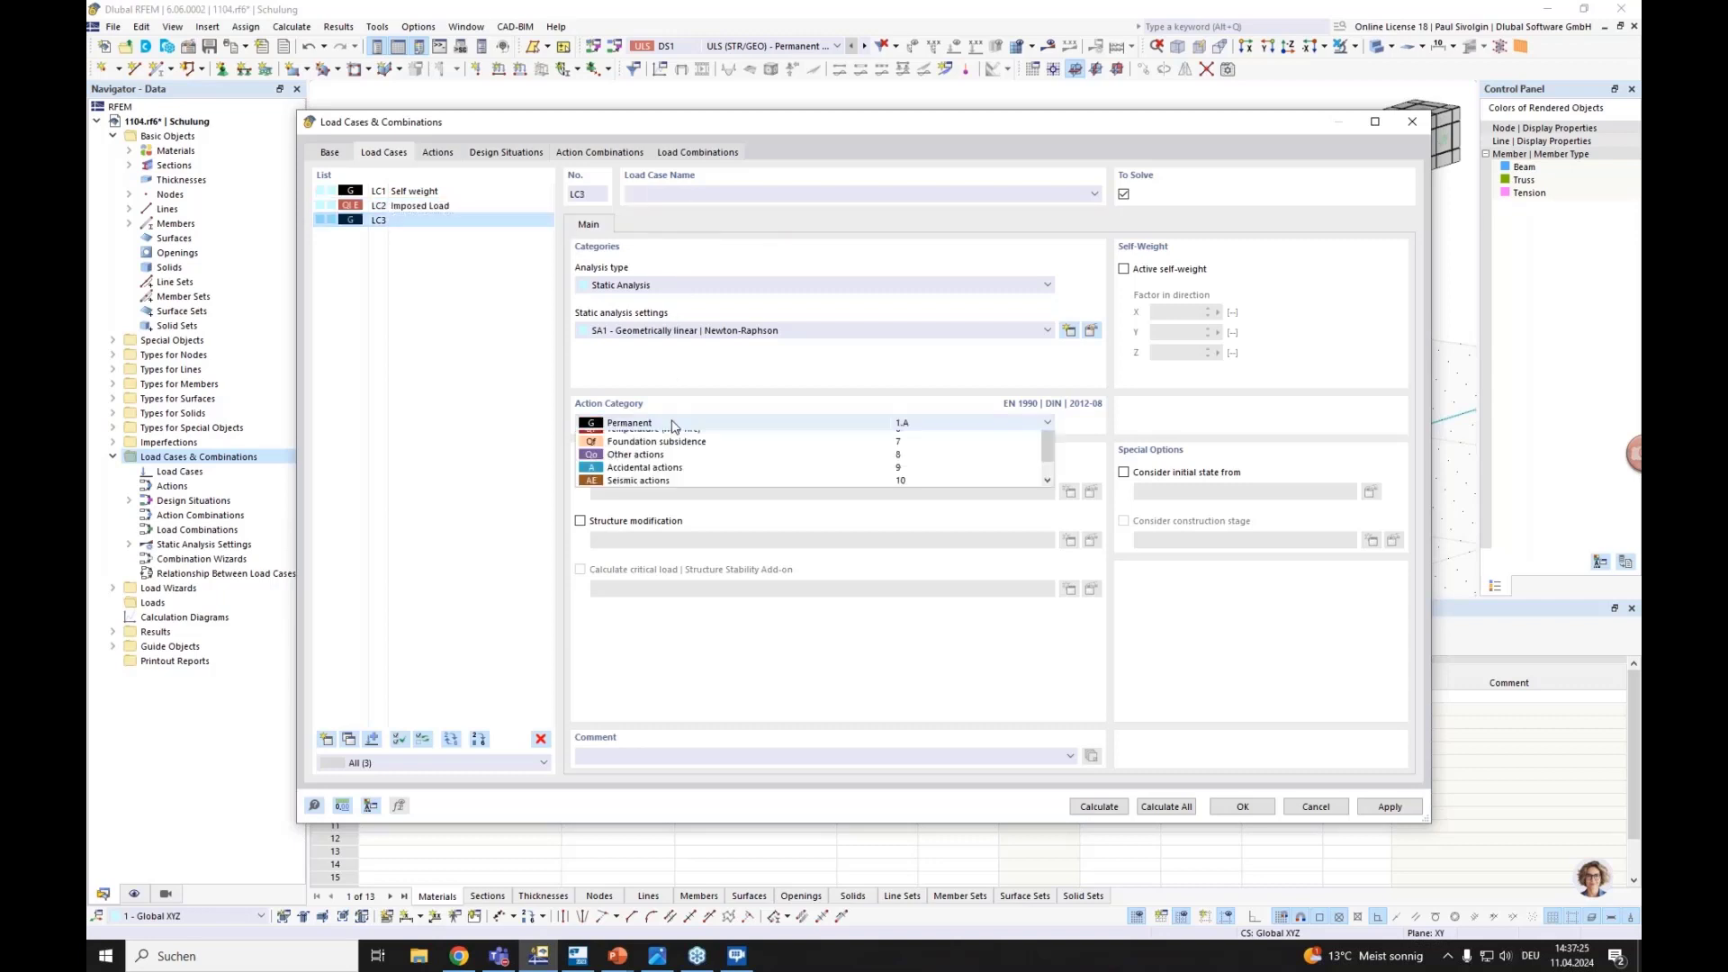
click(648, 593)
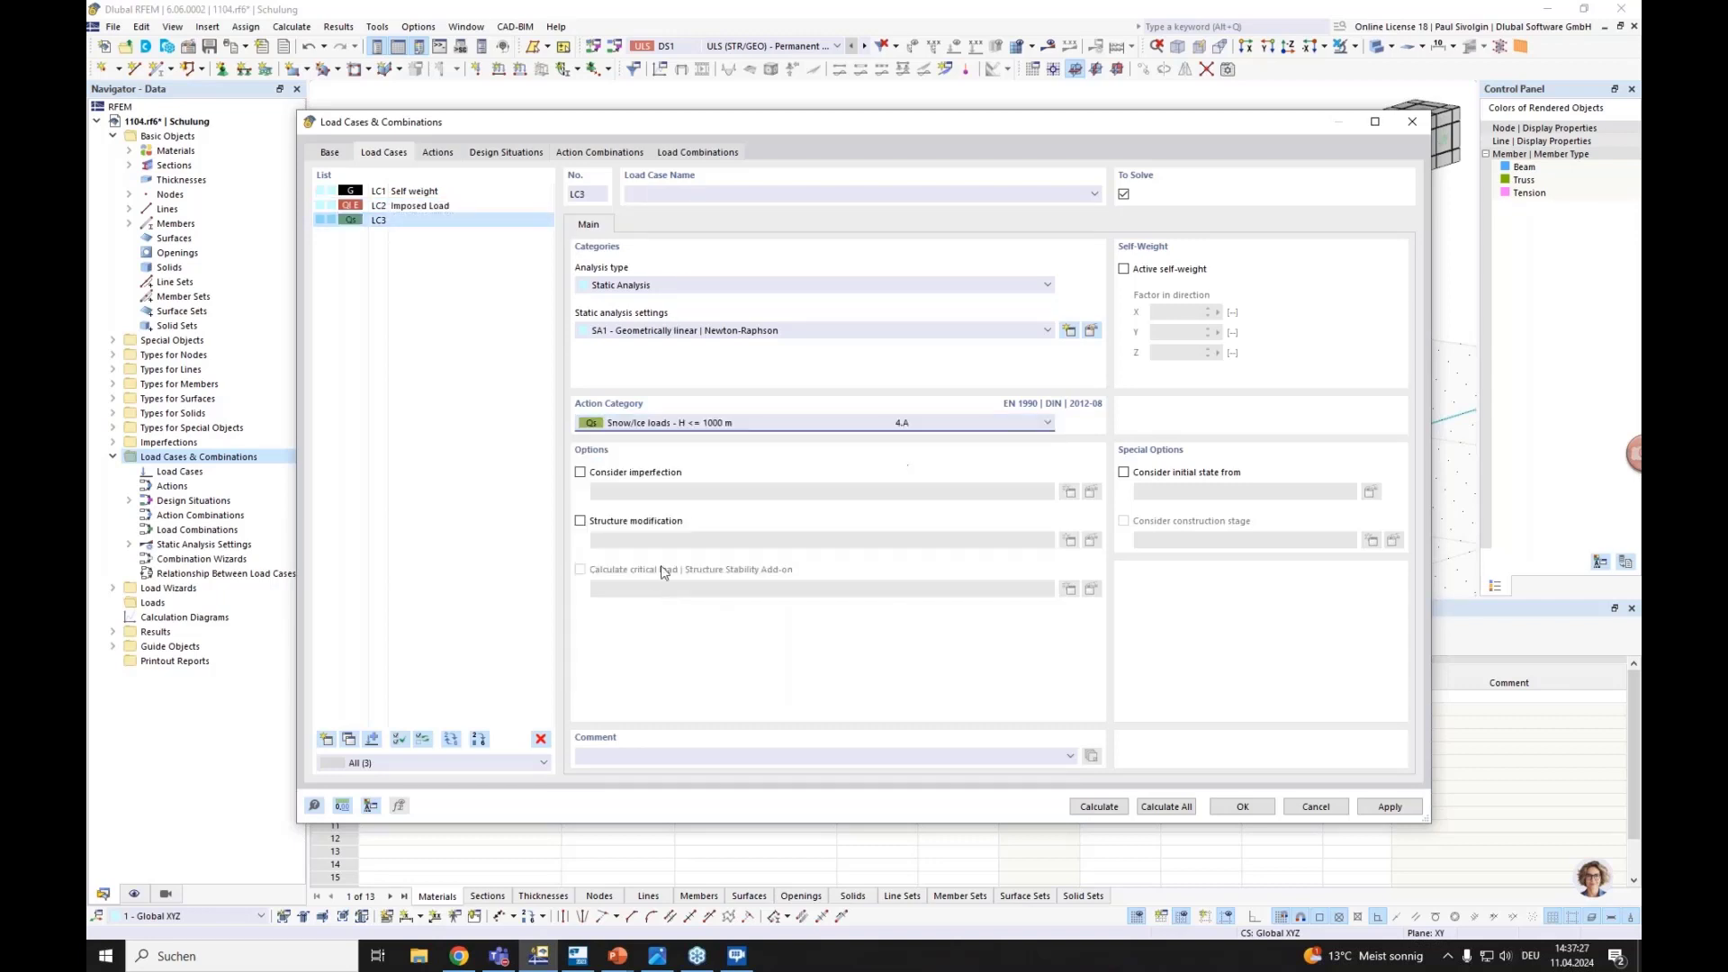
click(634, 194)
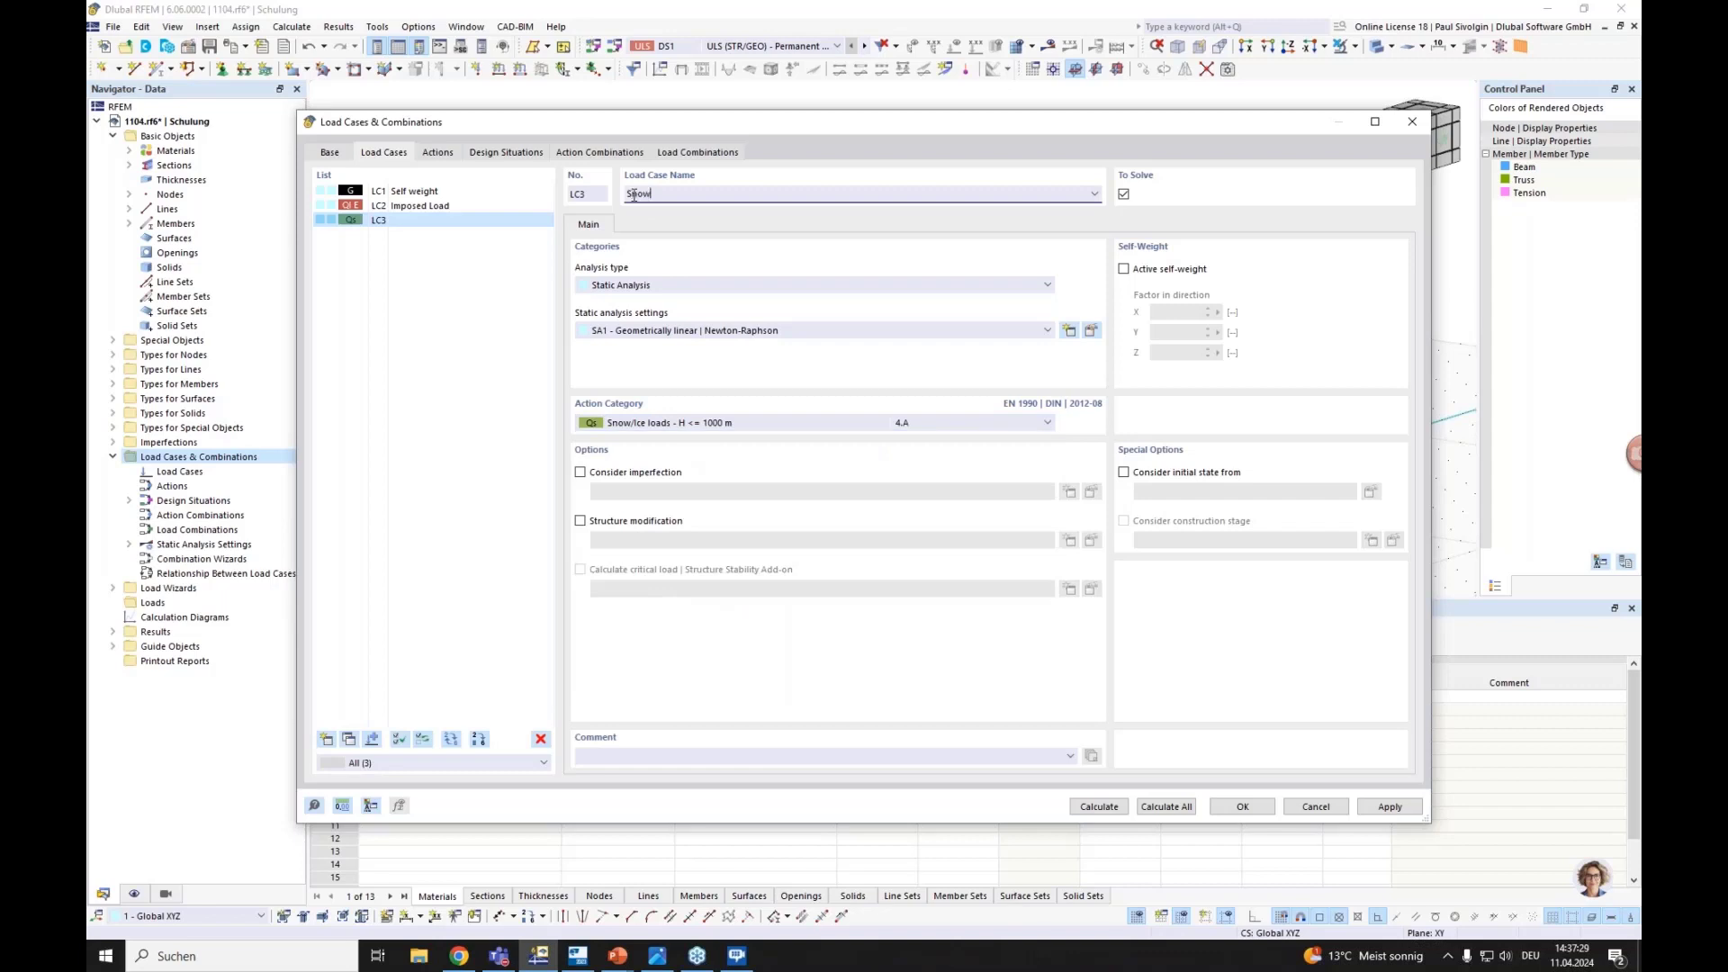
text(Snow)
click(487, 293)
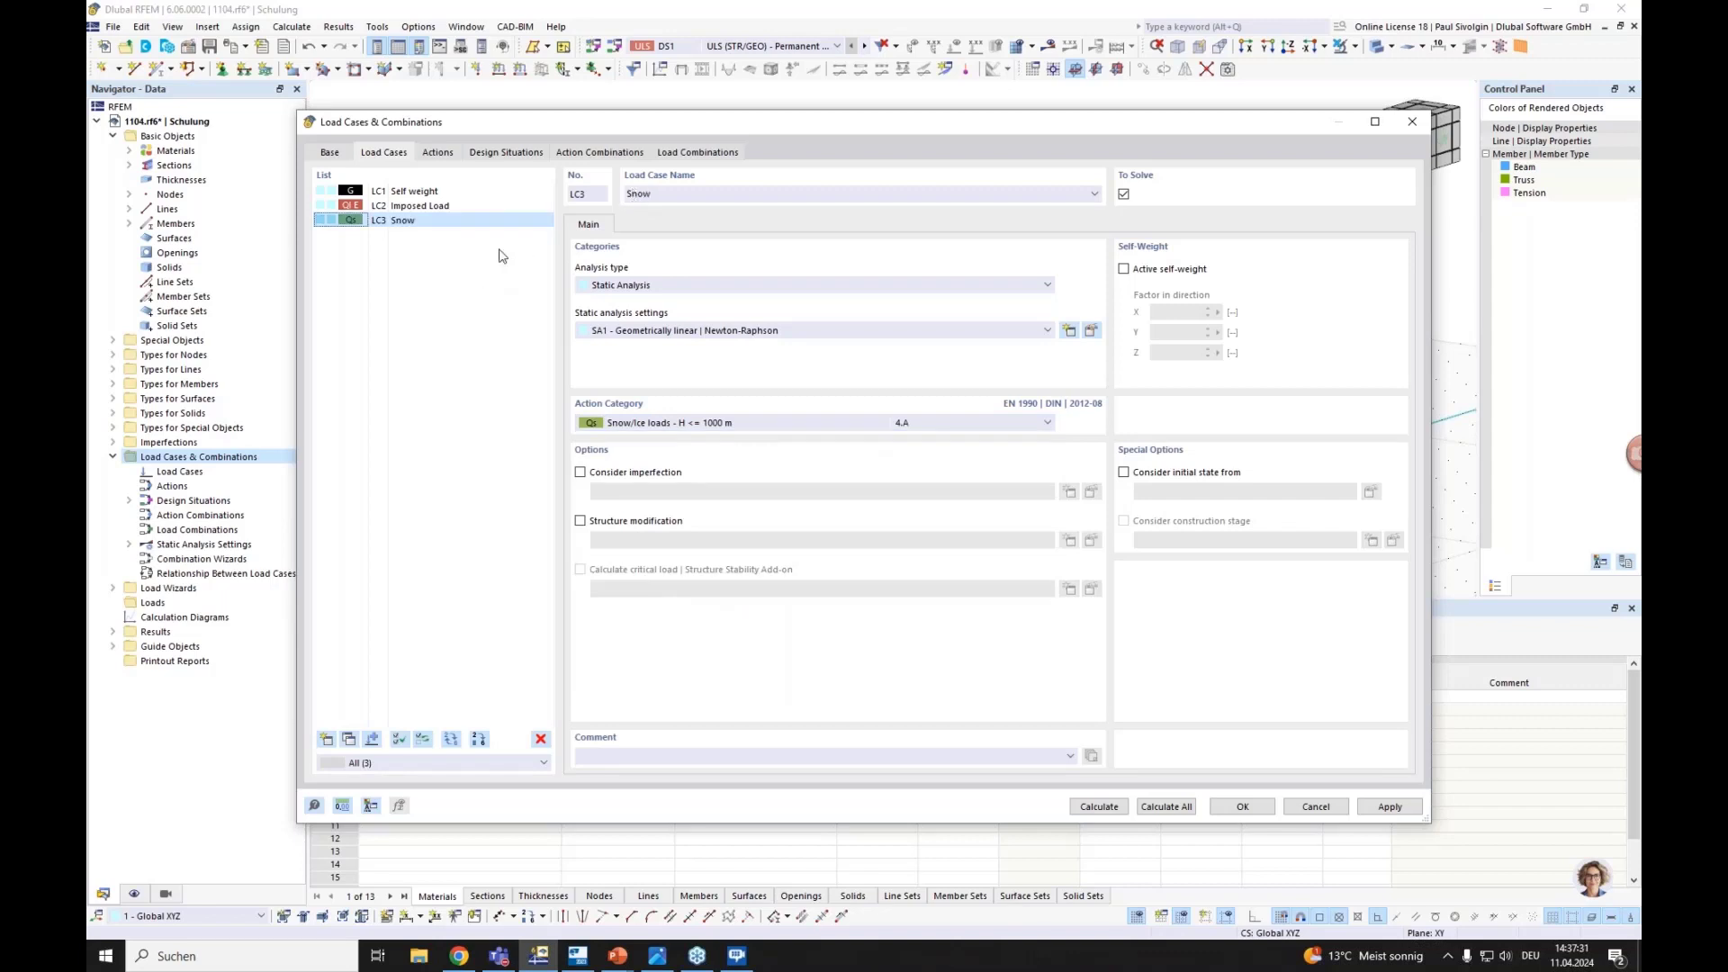
Review the actions, then delete the SLS characteristic, frequent and quasi-permanent design situations, DS2 to DS4
click(438, 153)
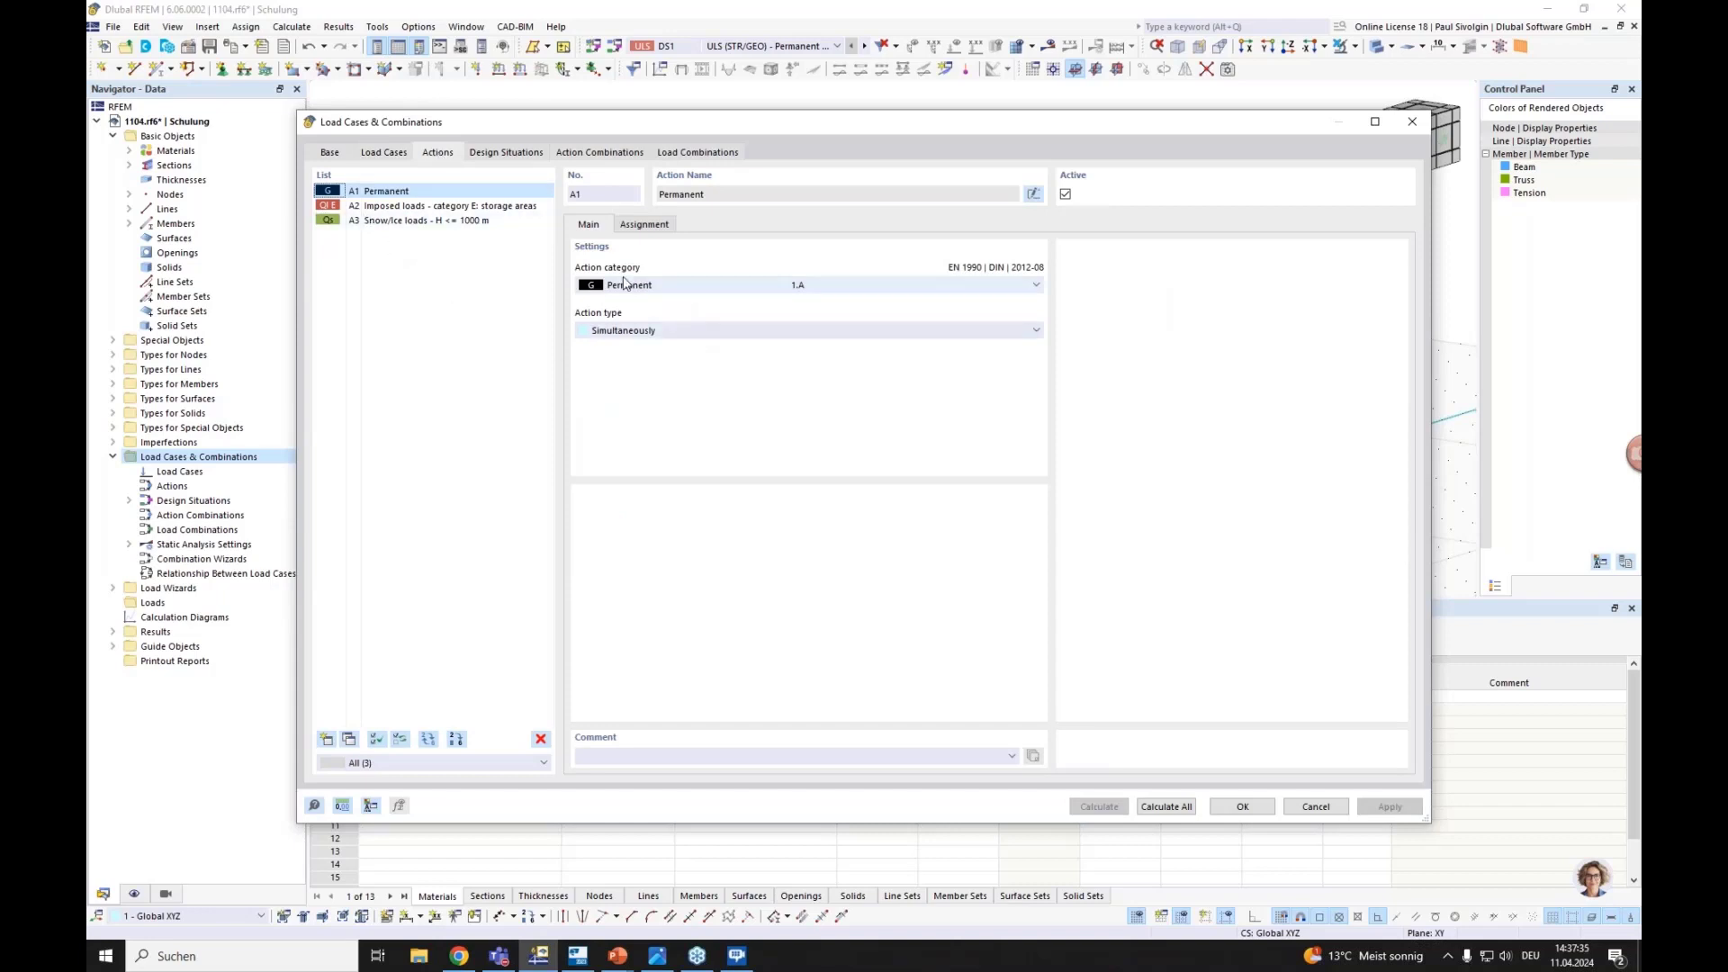
click(513, 155)
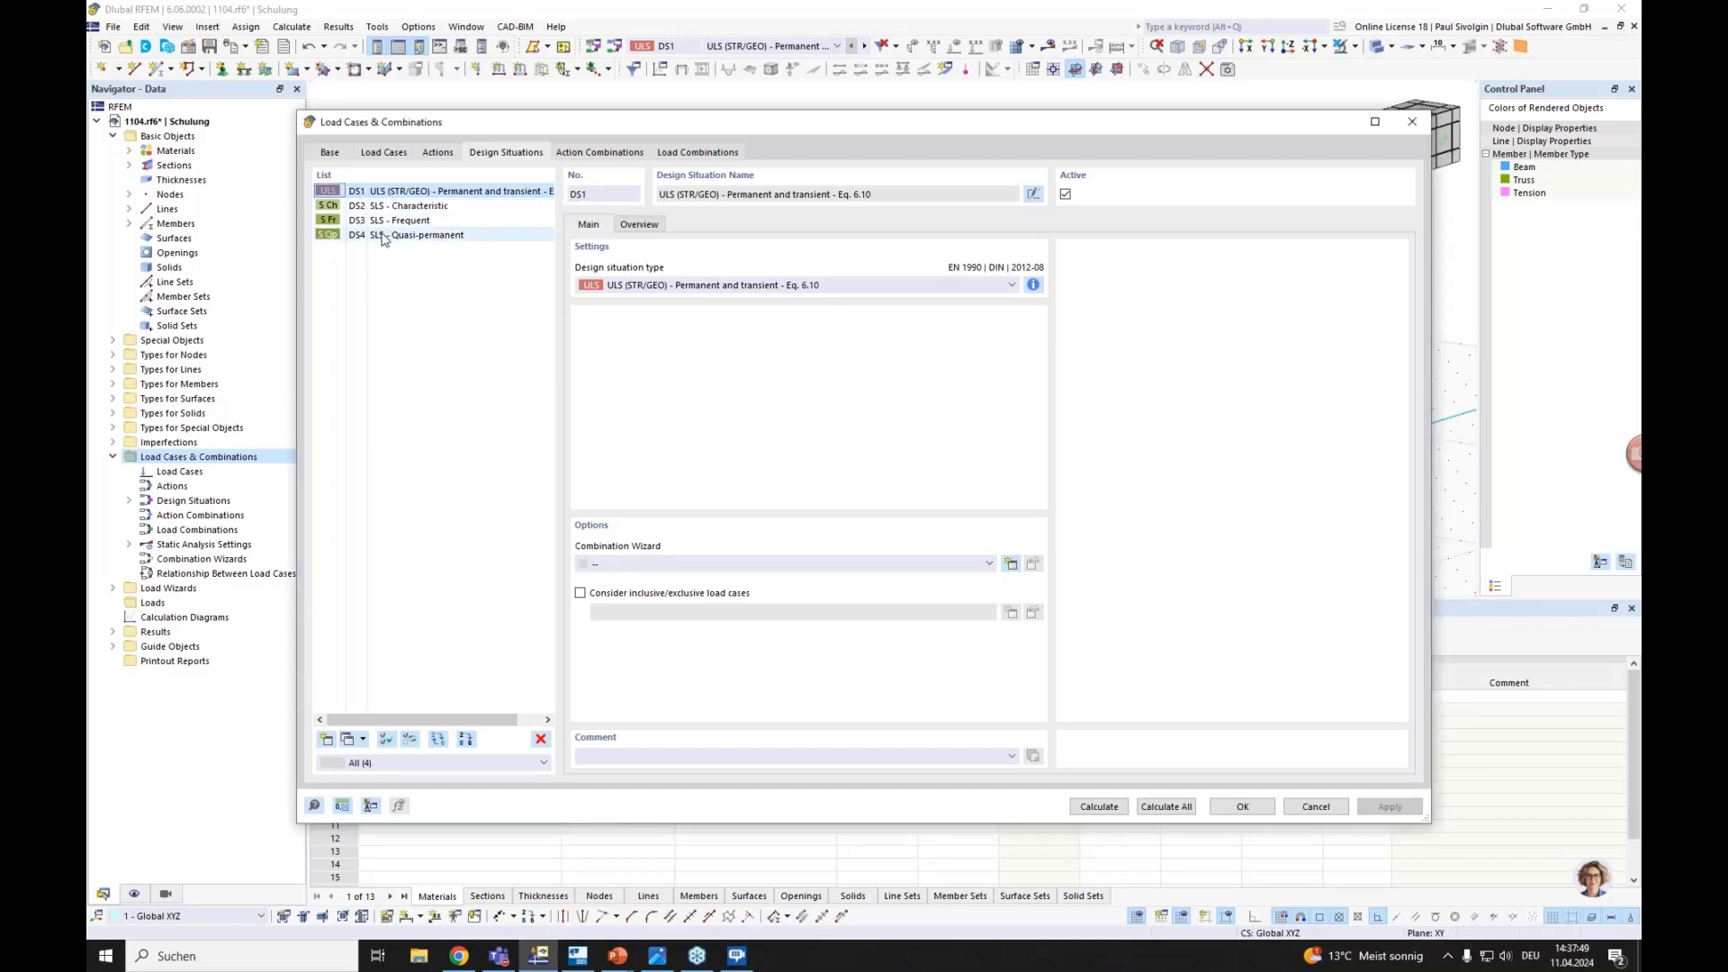
drag(382, 236, 388, 209)
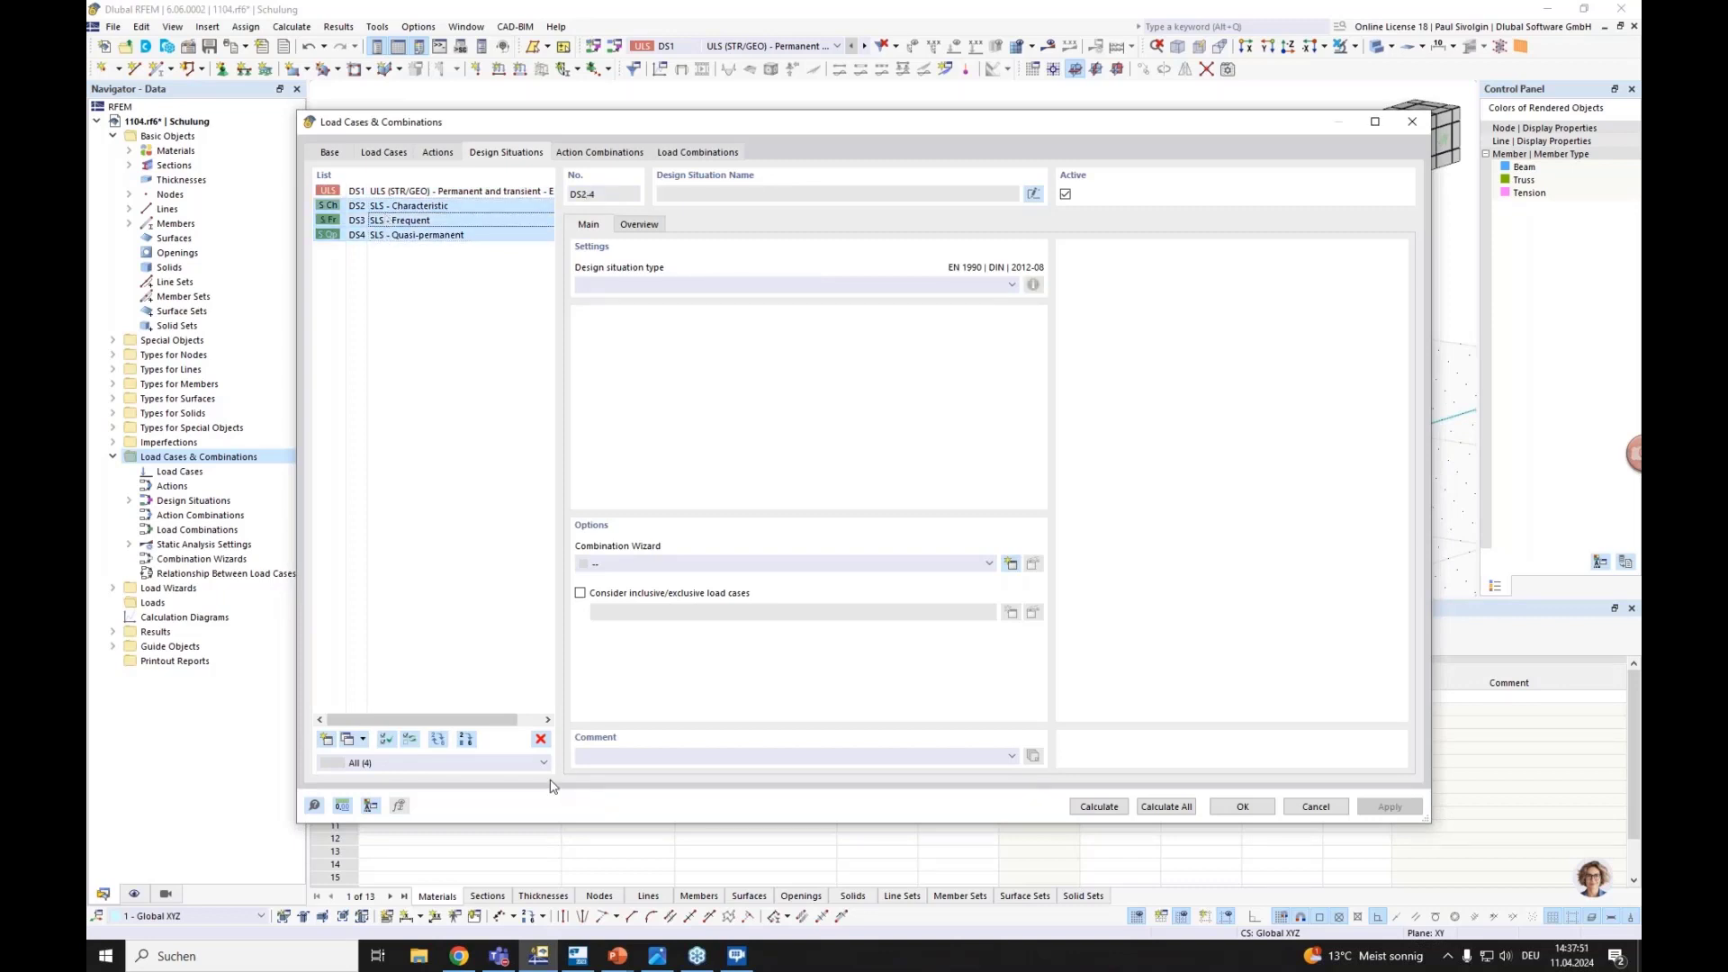
click(540, 739)
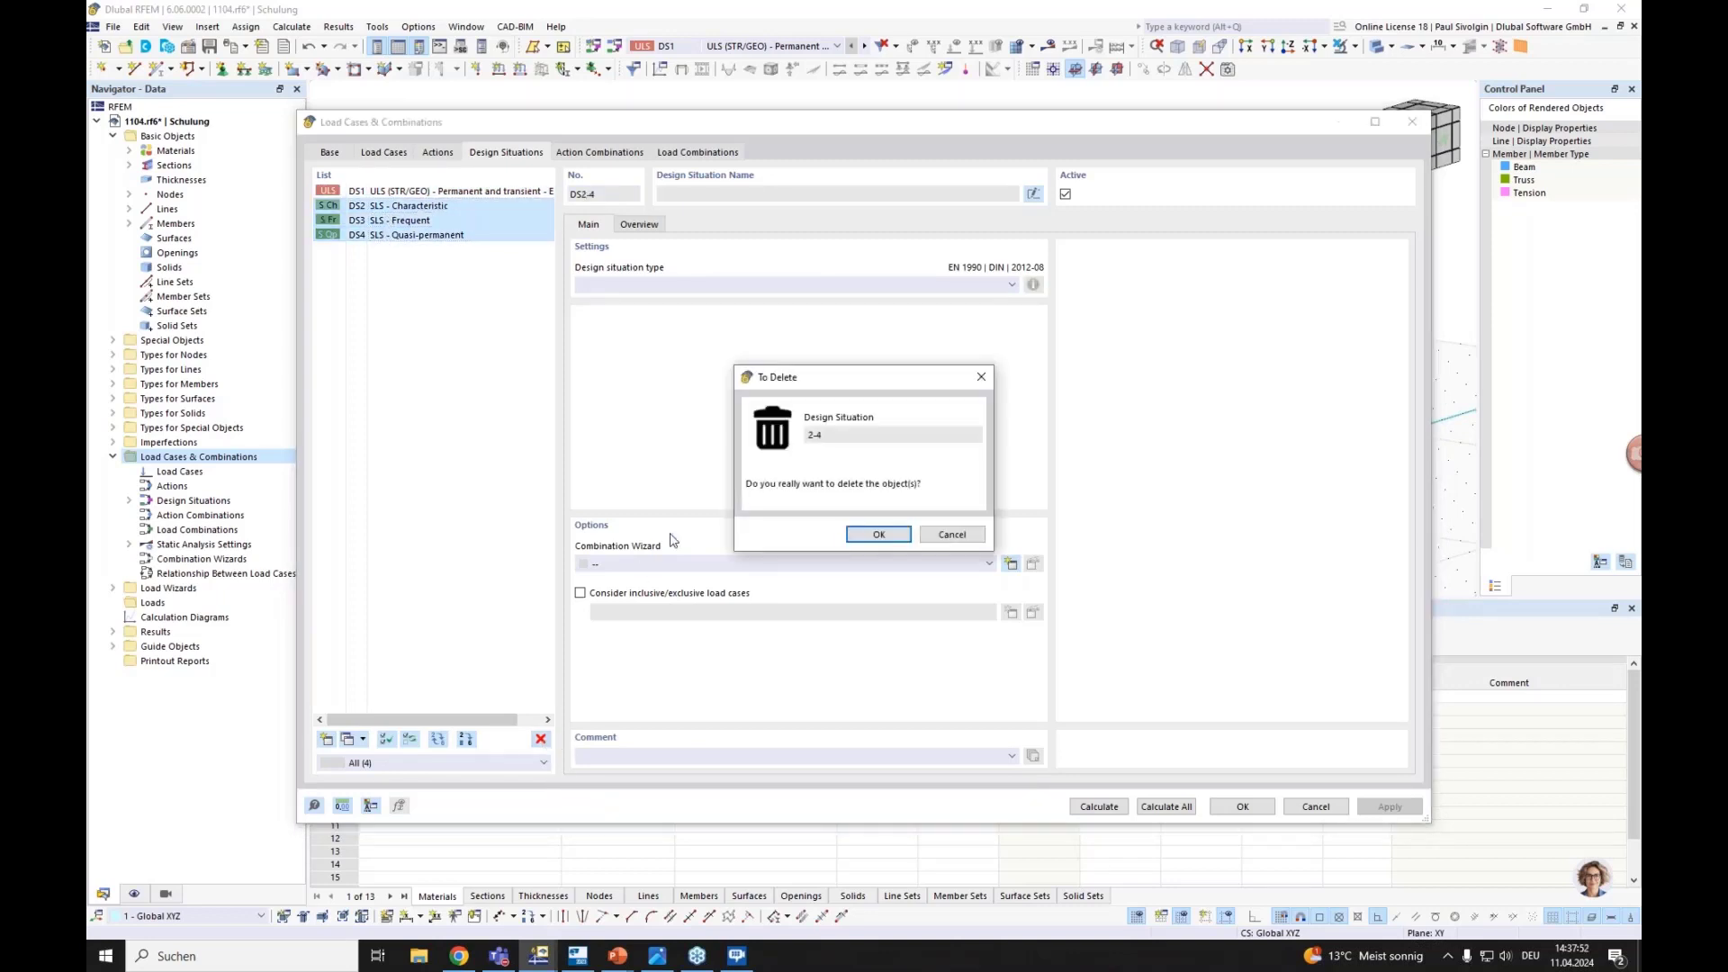
click(877, 535)
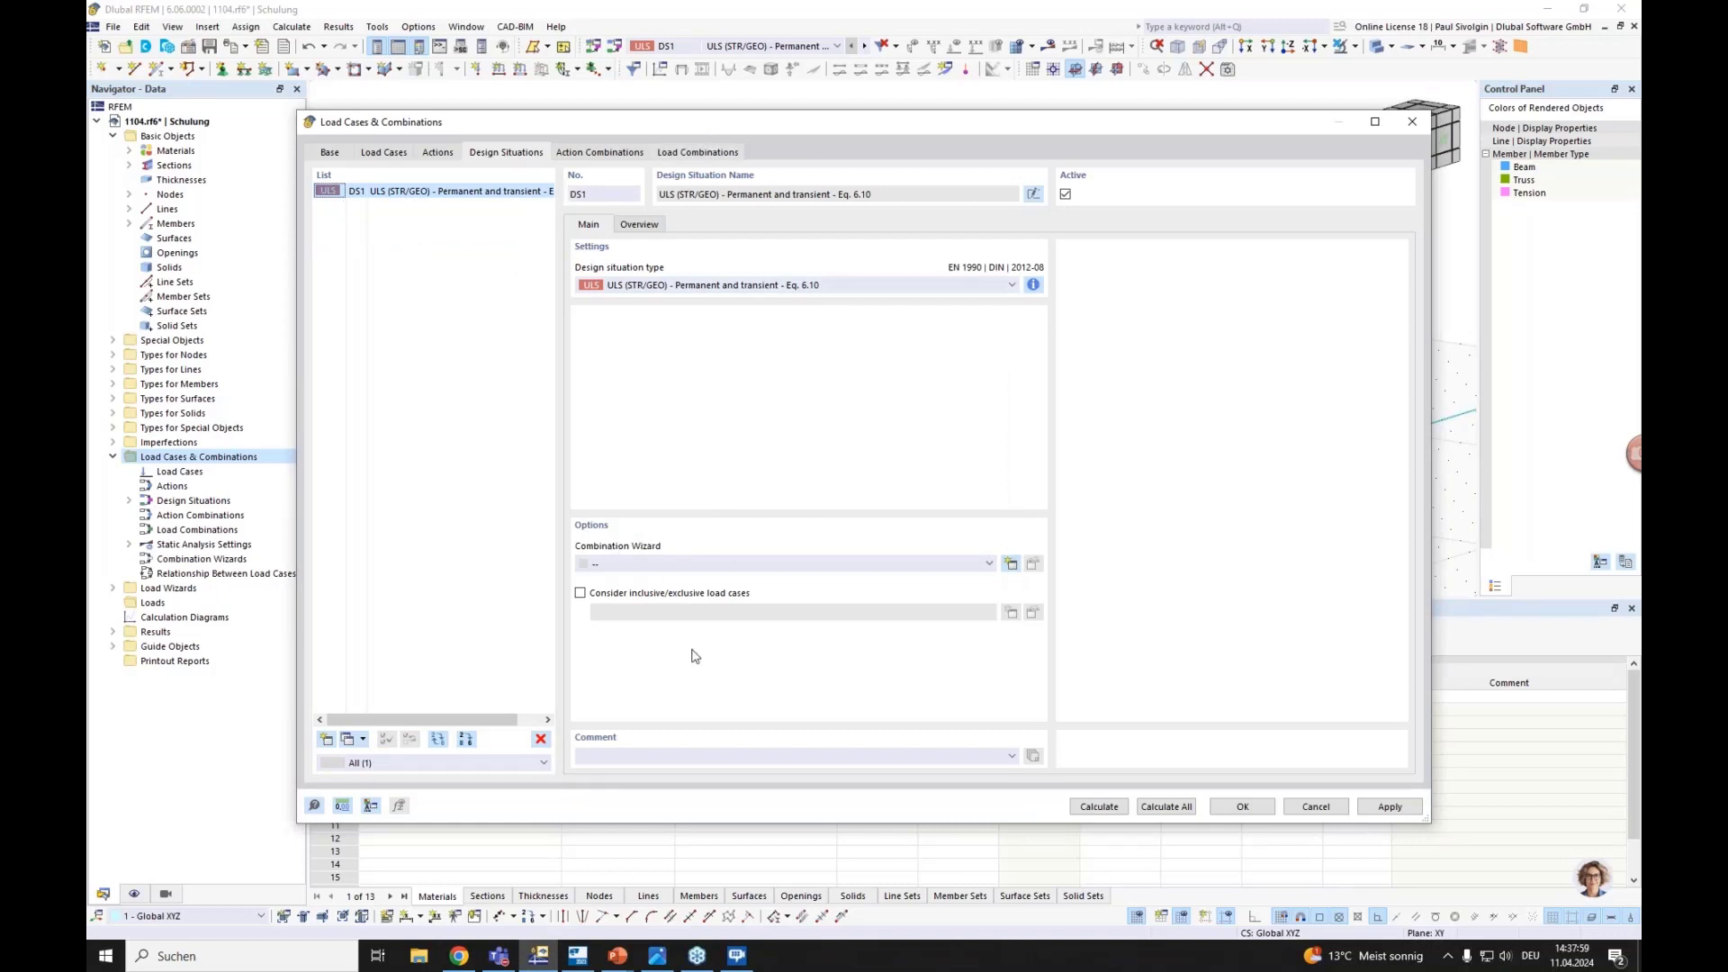
Create a combination wizard for design situation DS1 generating load combinations with new second-order (P-Δ) Newton-Raphson static analysis settings
click(1008, 565)
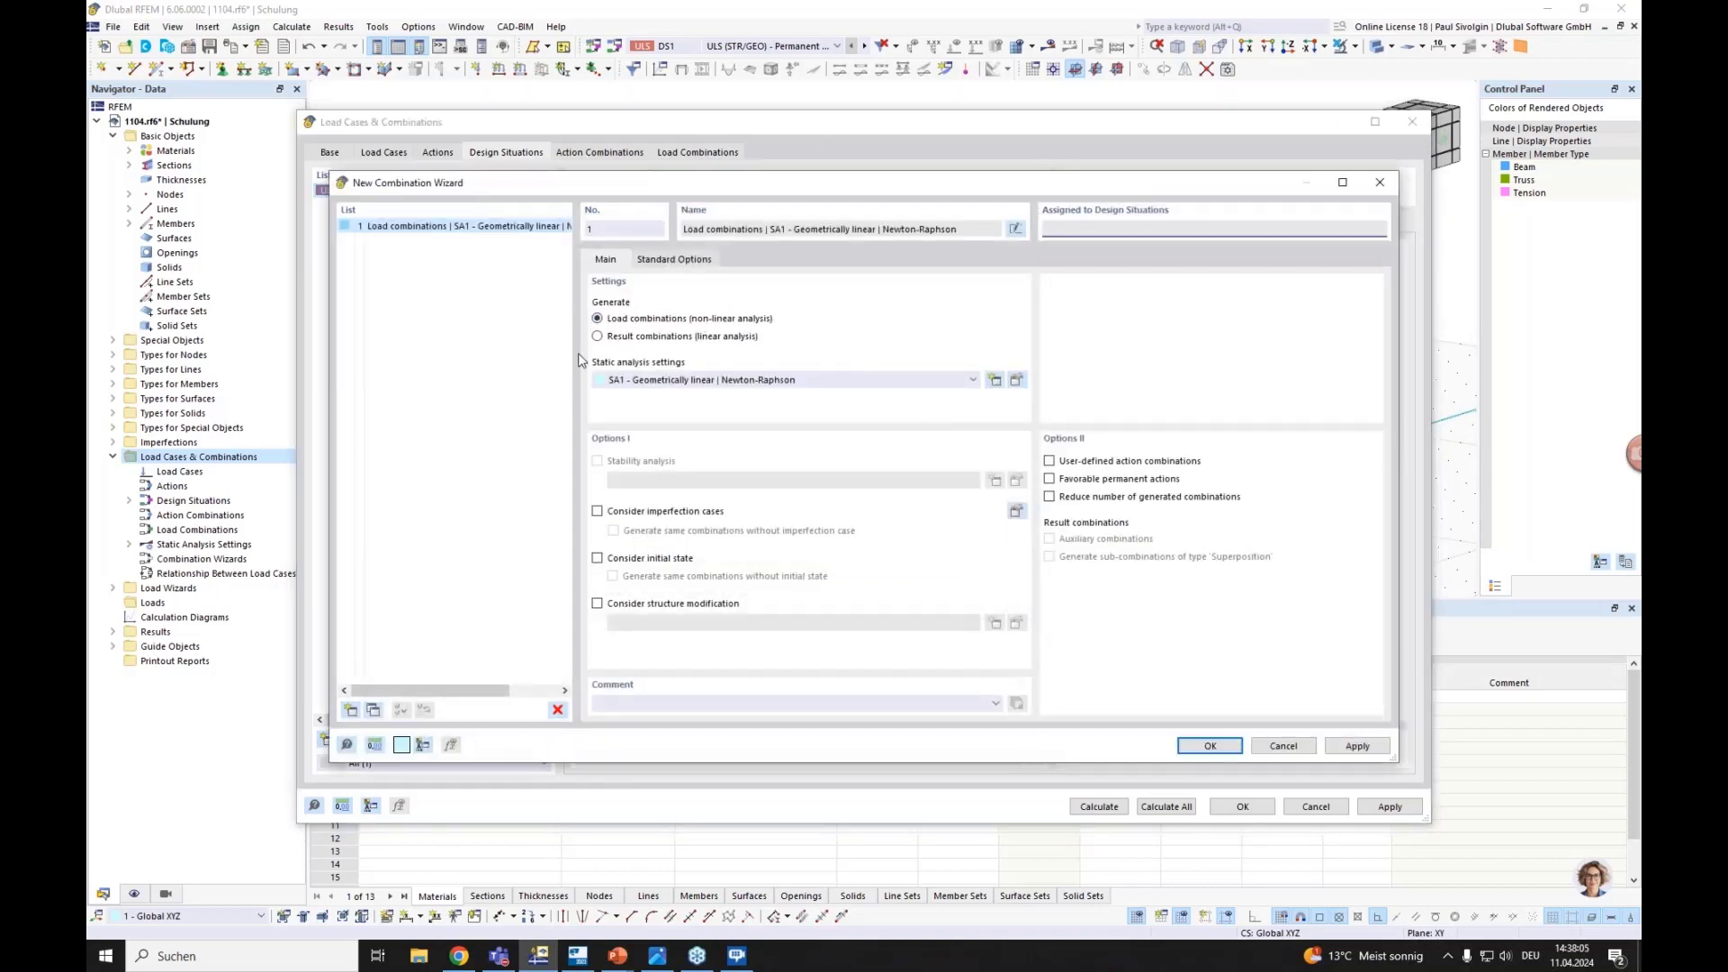
click(994, 381)
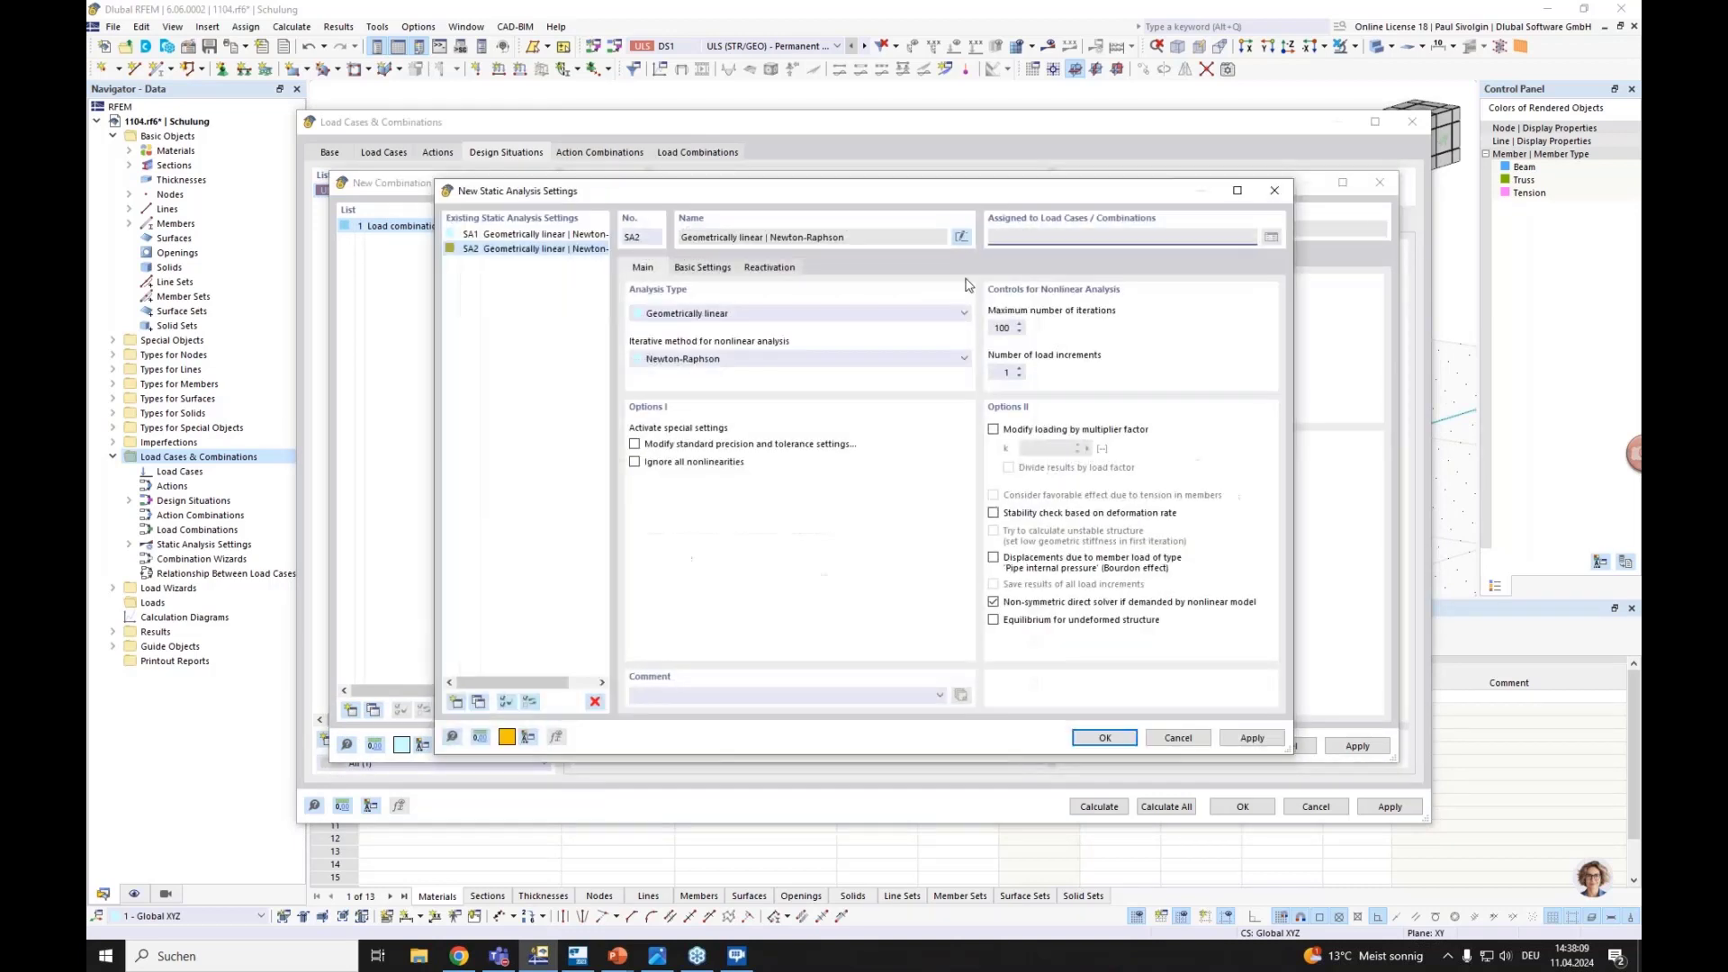
click(716, 313)
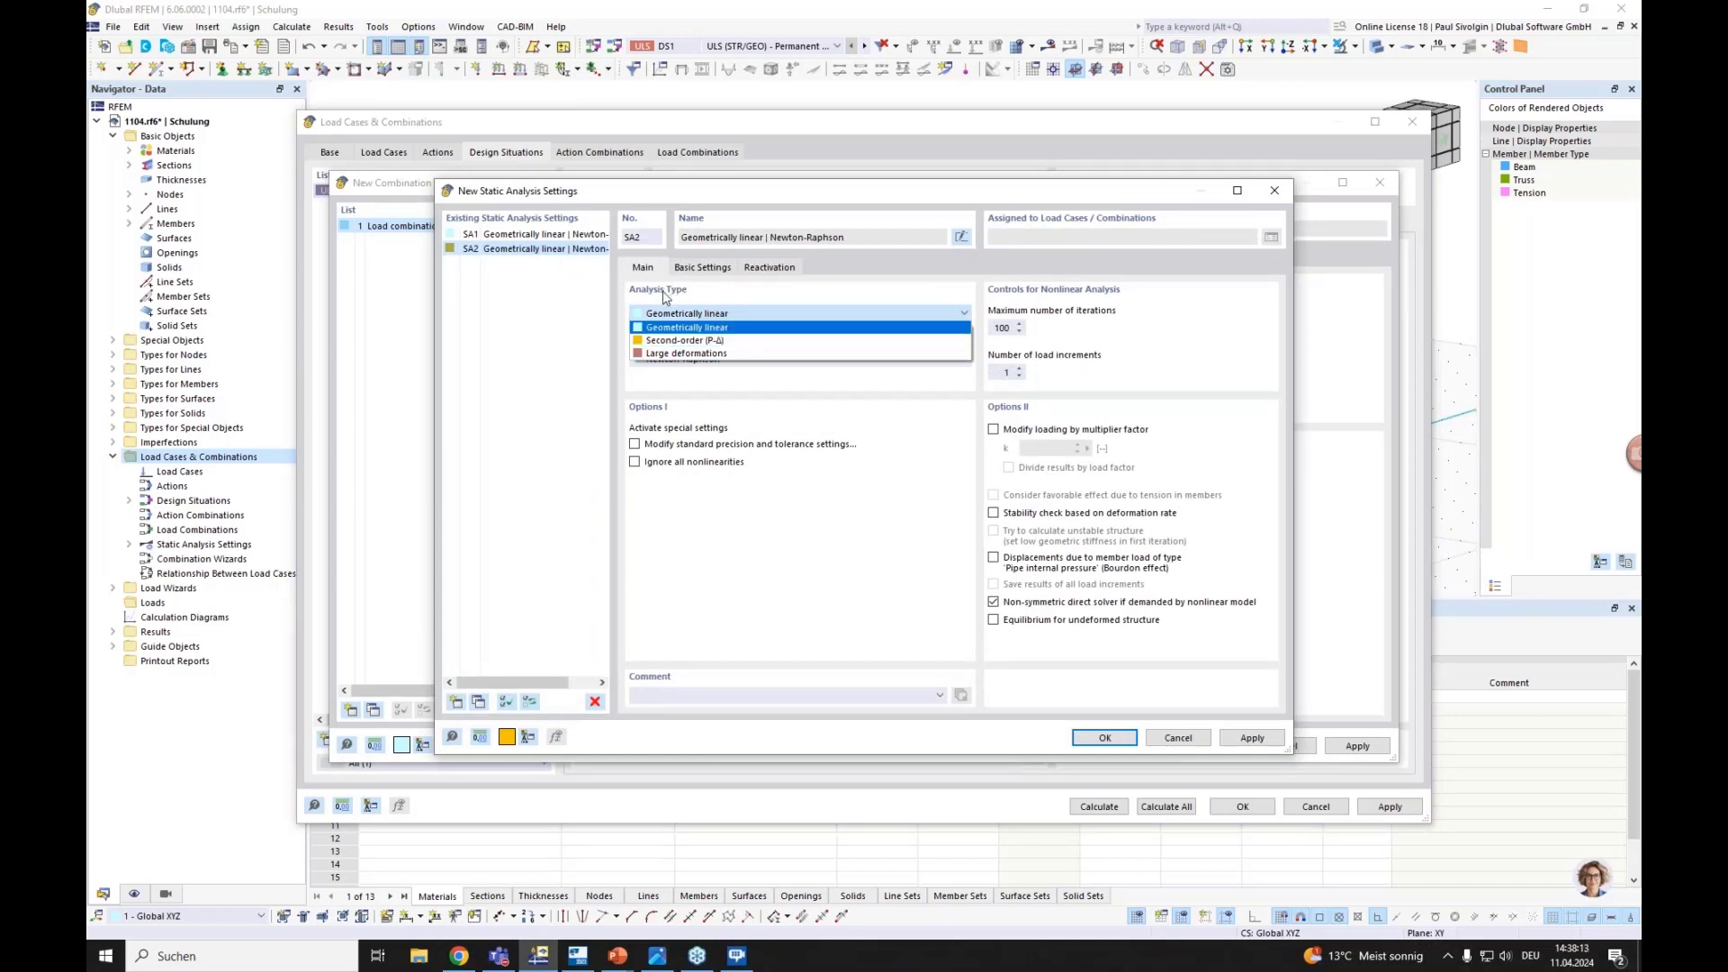
click(692, 341)
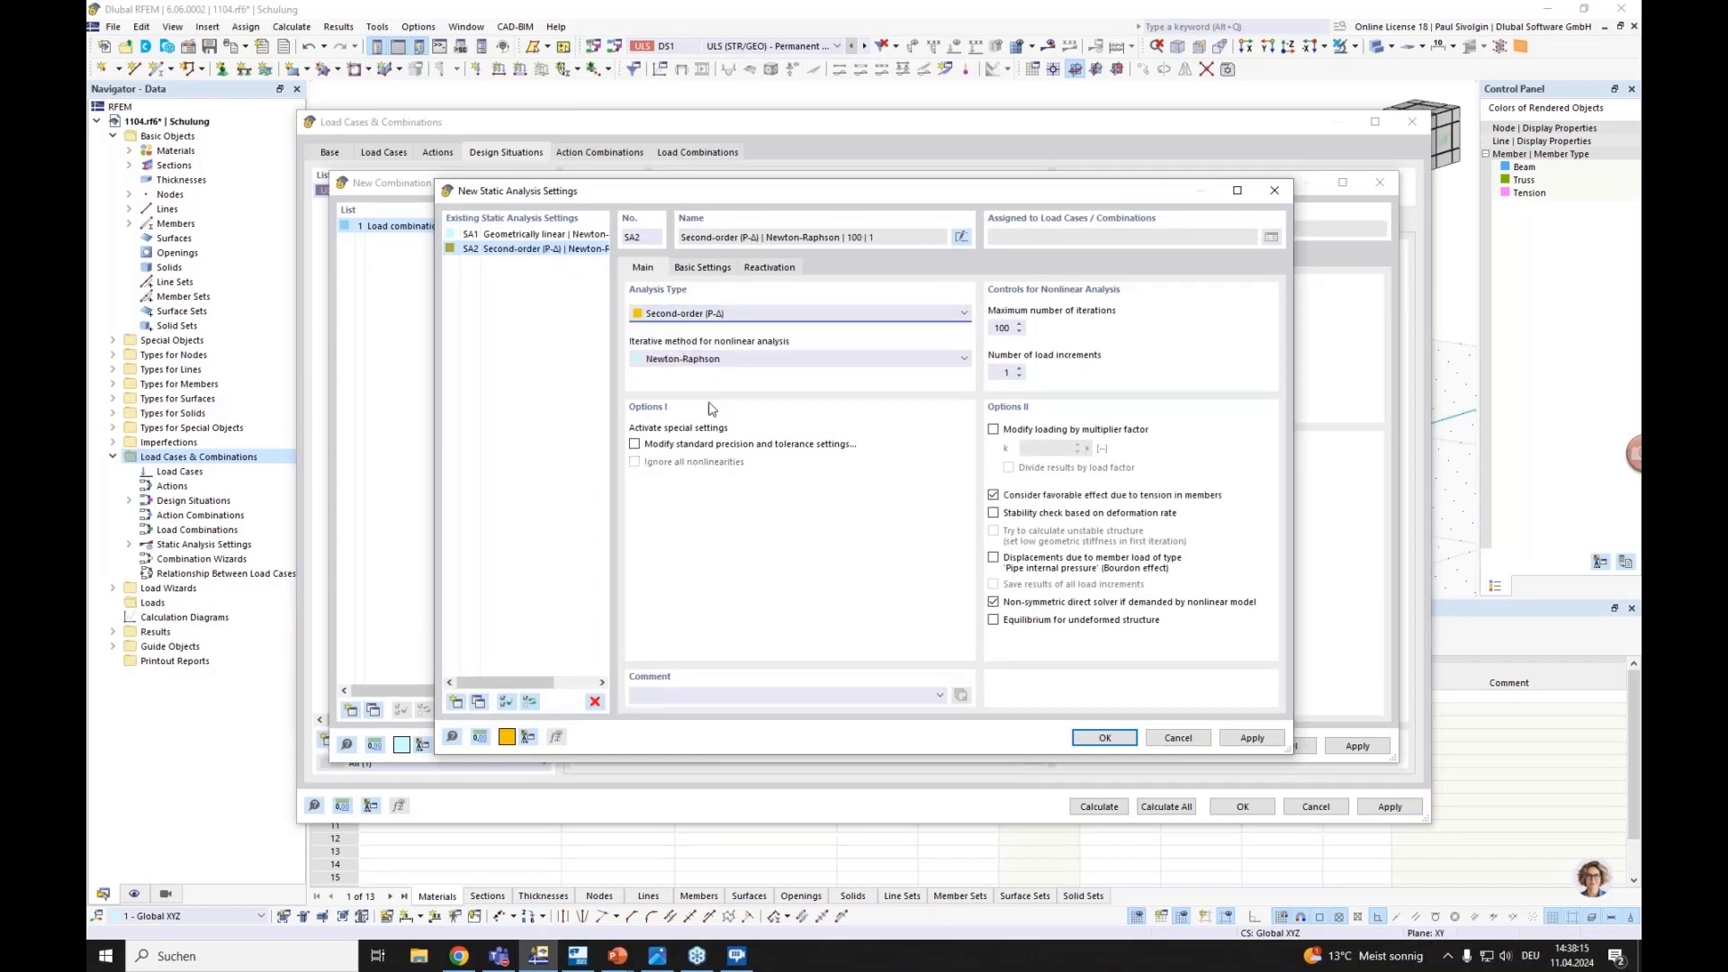
click(1089, 740)
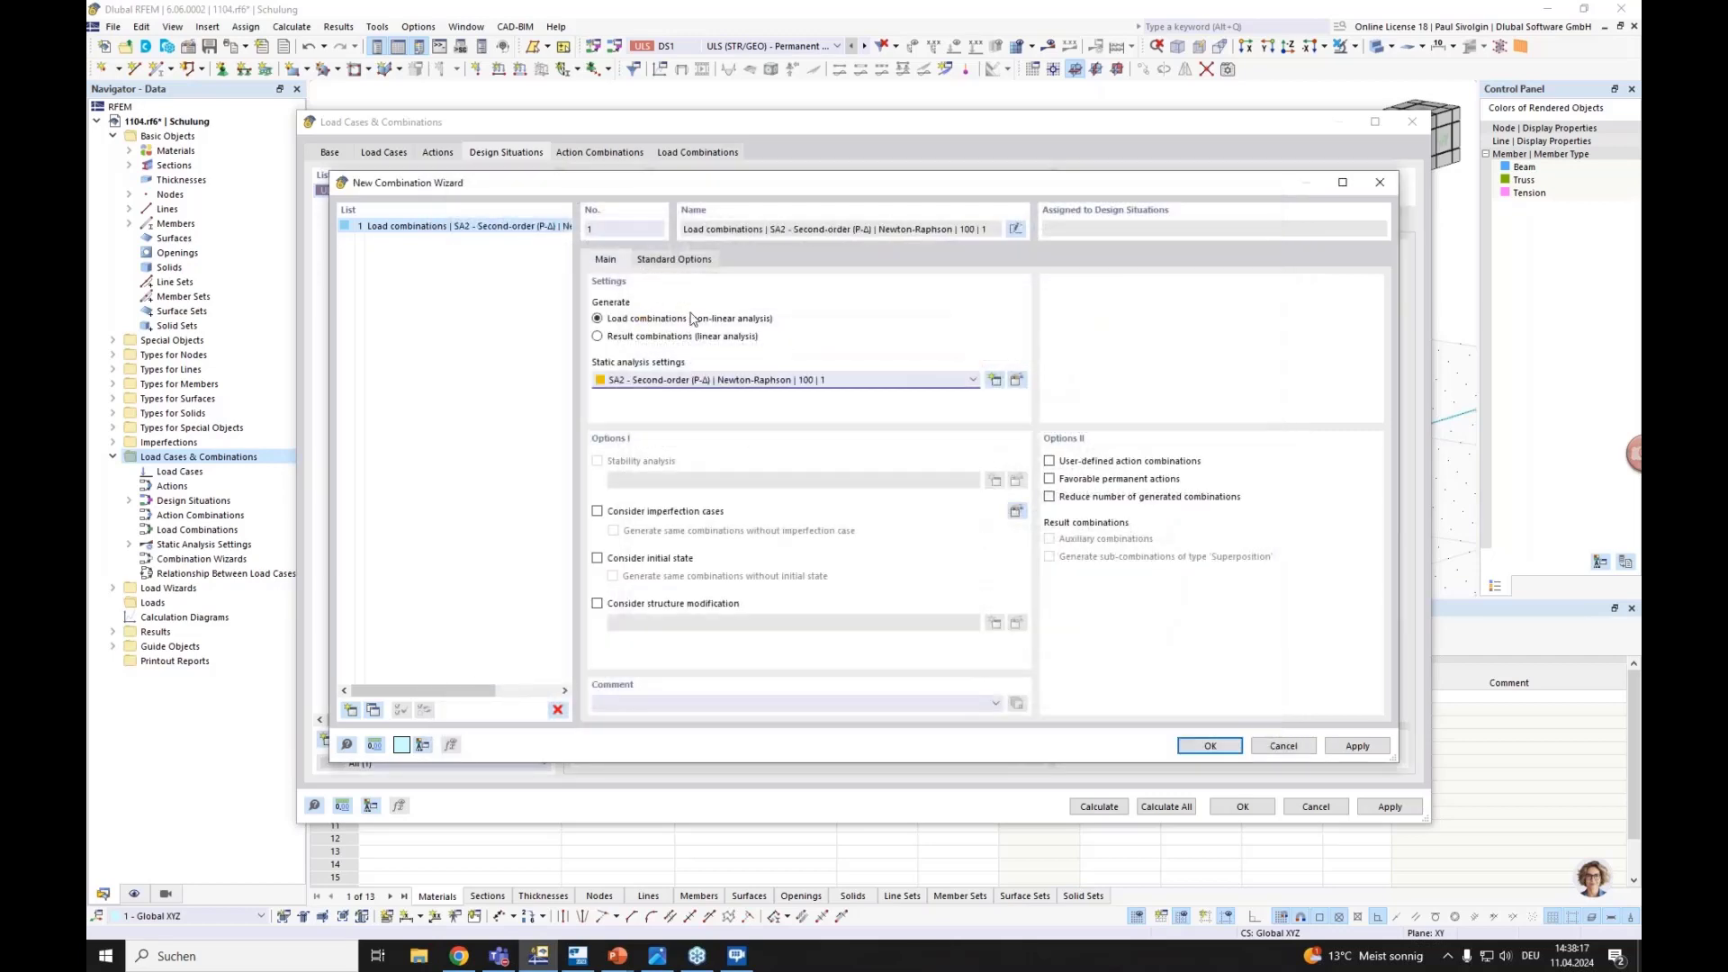
click(1211, 746)
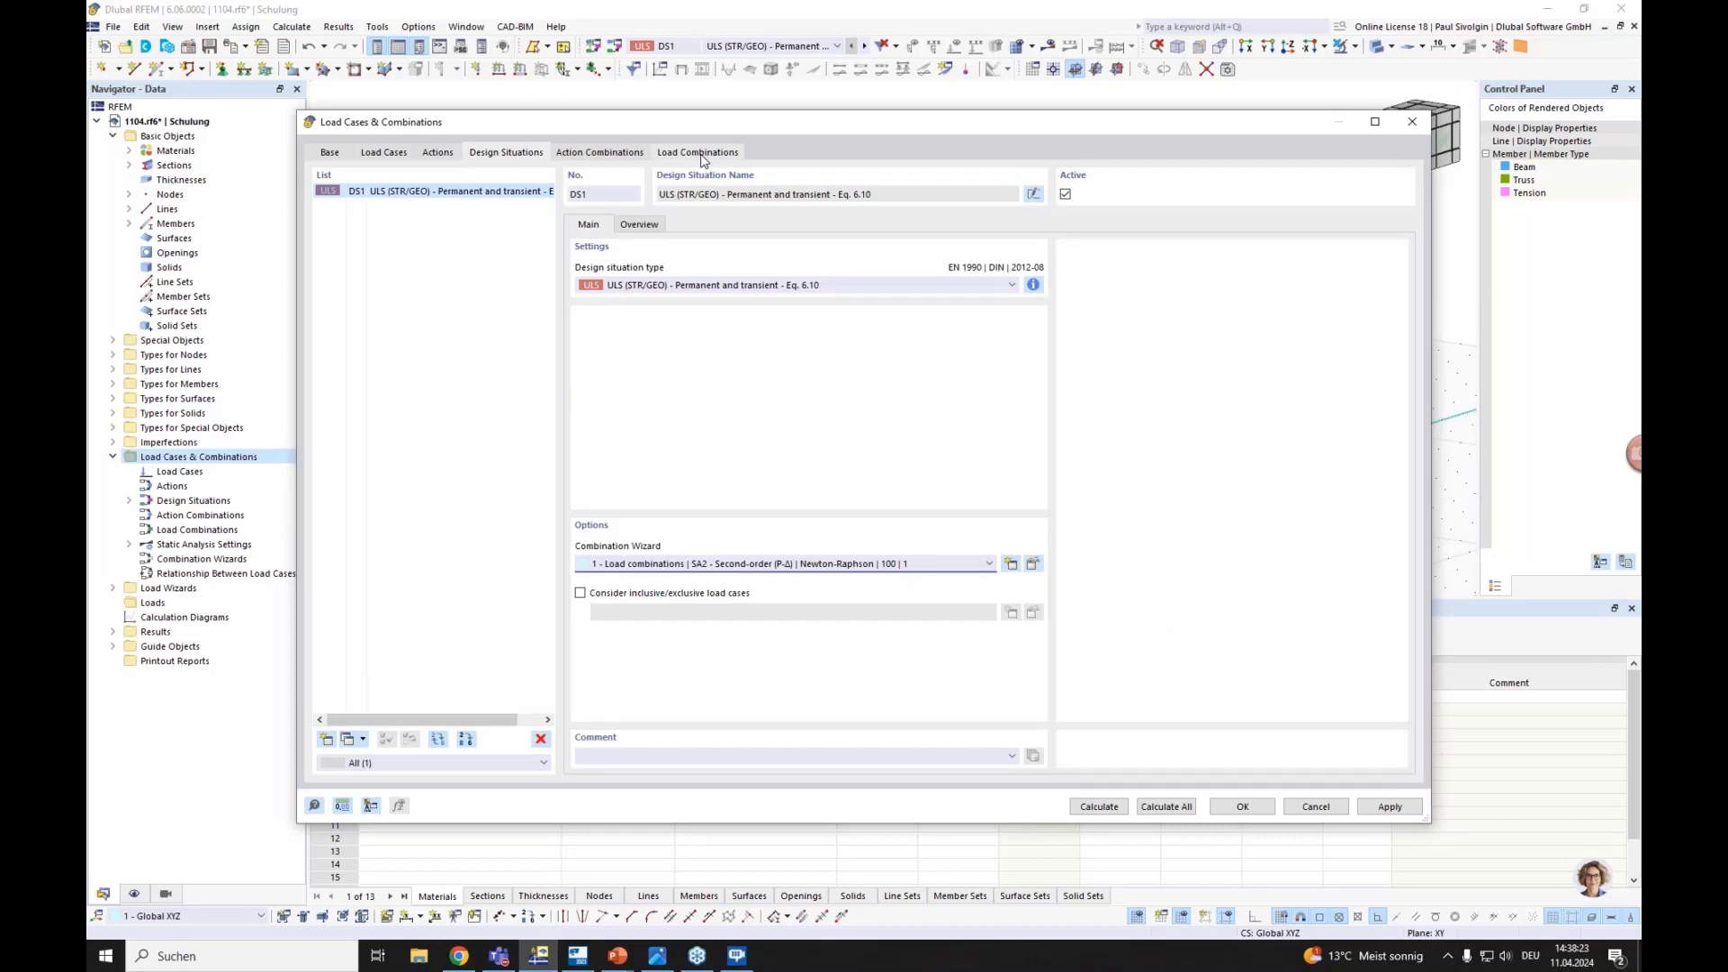
Review the generated load combinations and load case LC1, and accept the load case and combination definitions
click(699, 153)
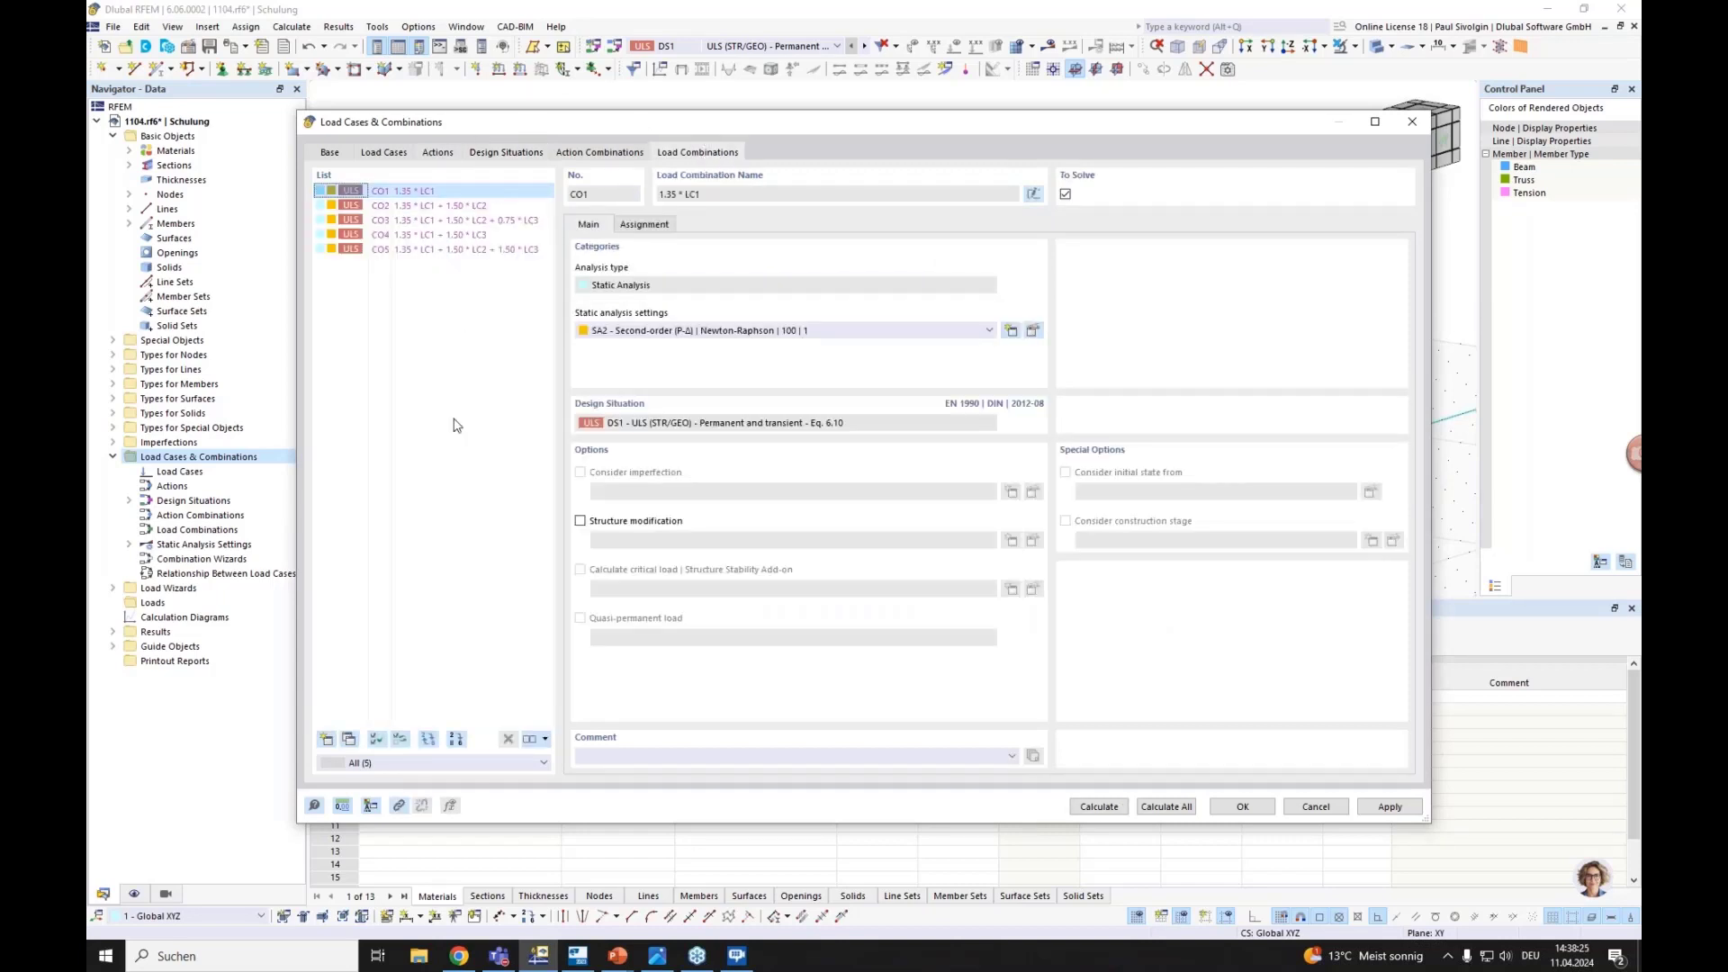
click(384, 152)
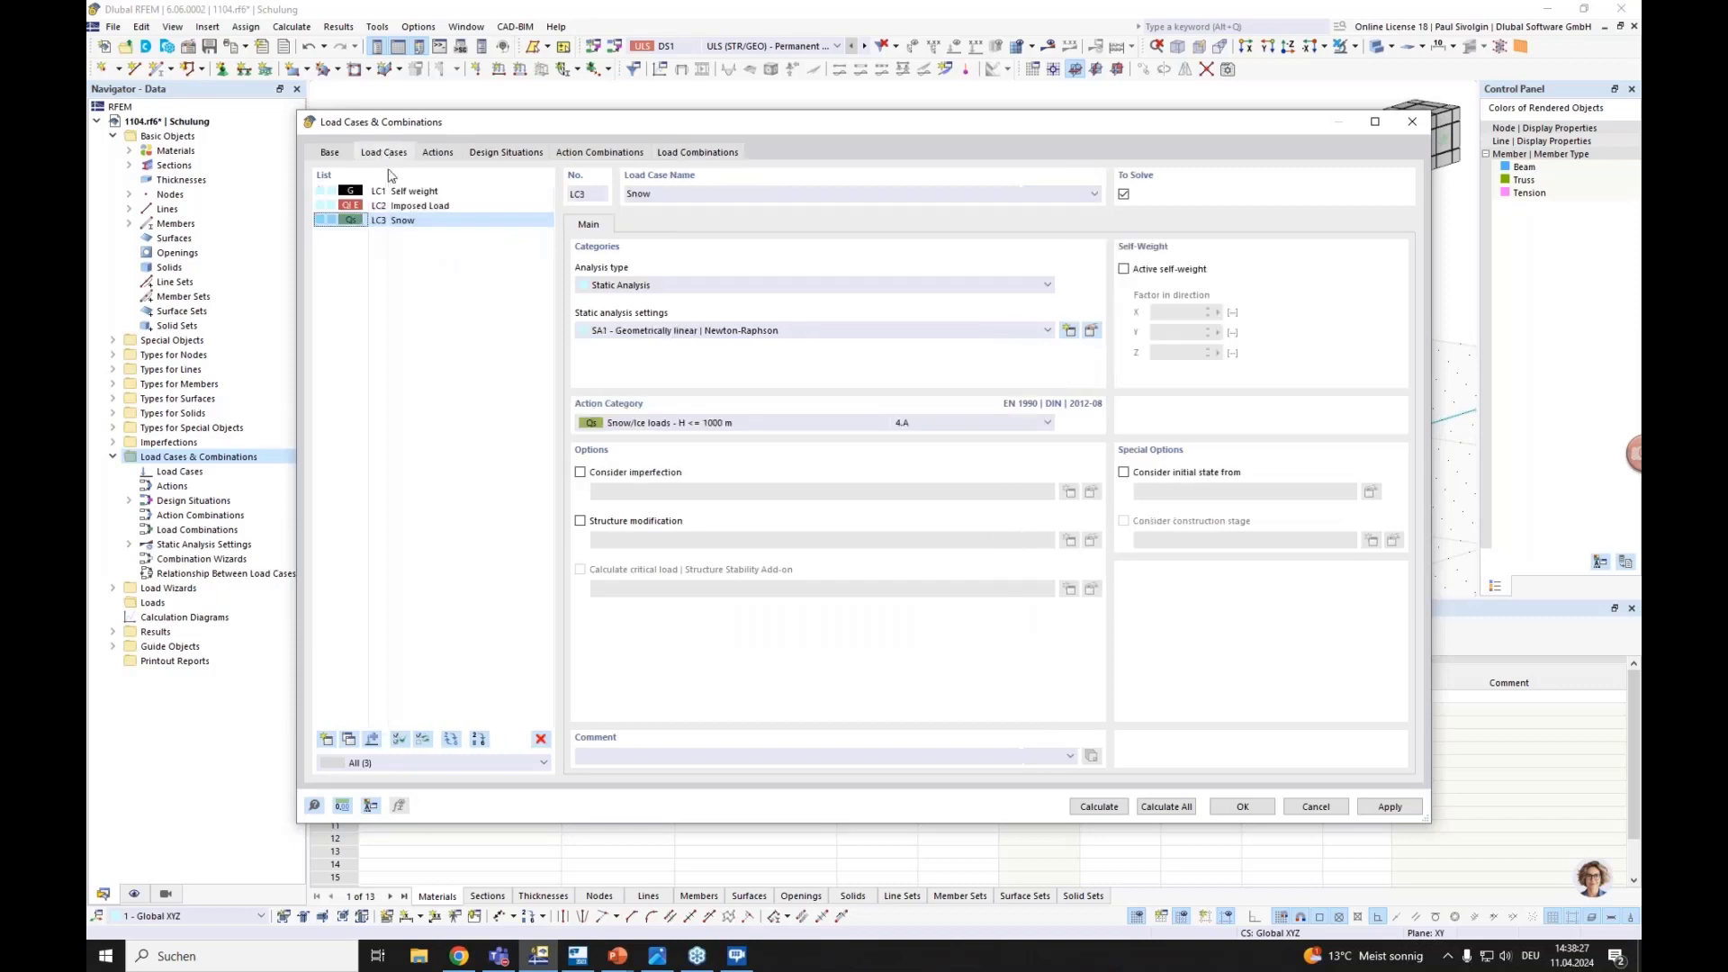
click(385, 193)
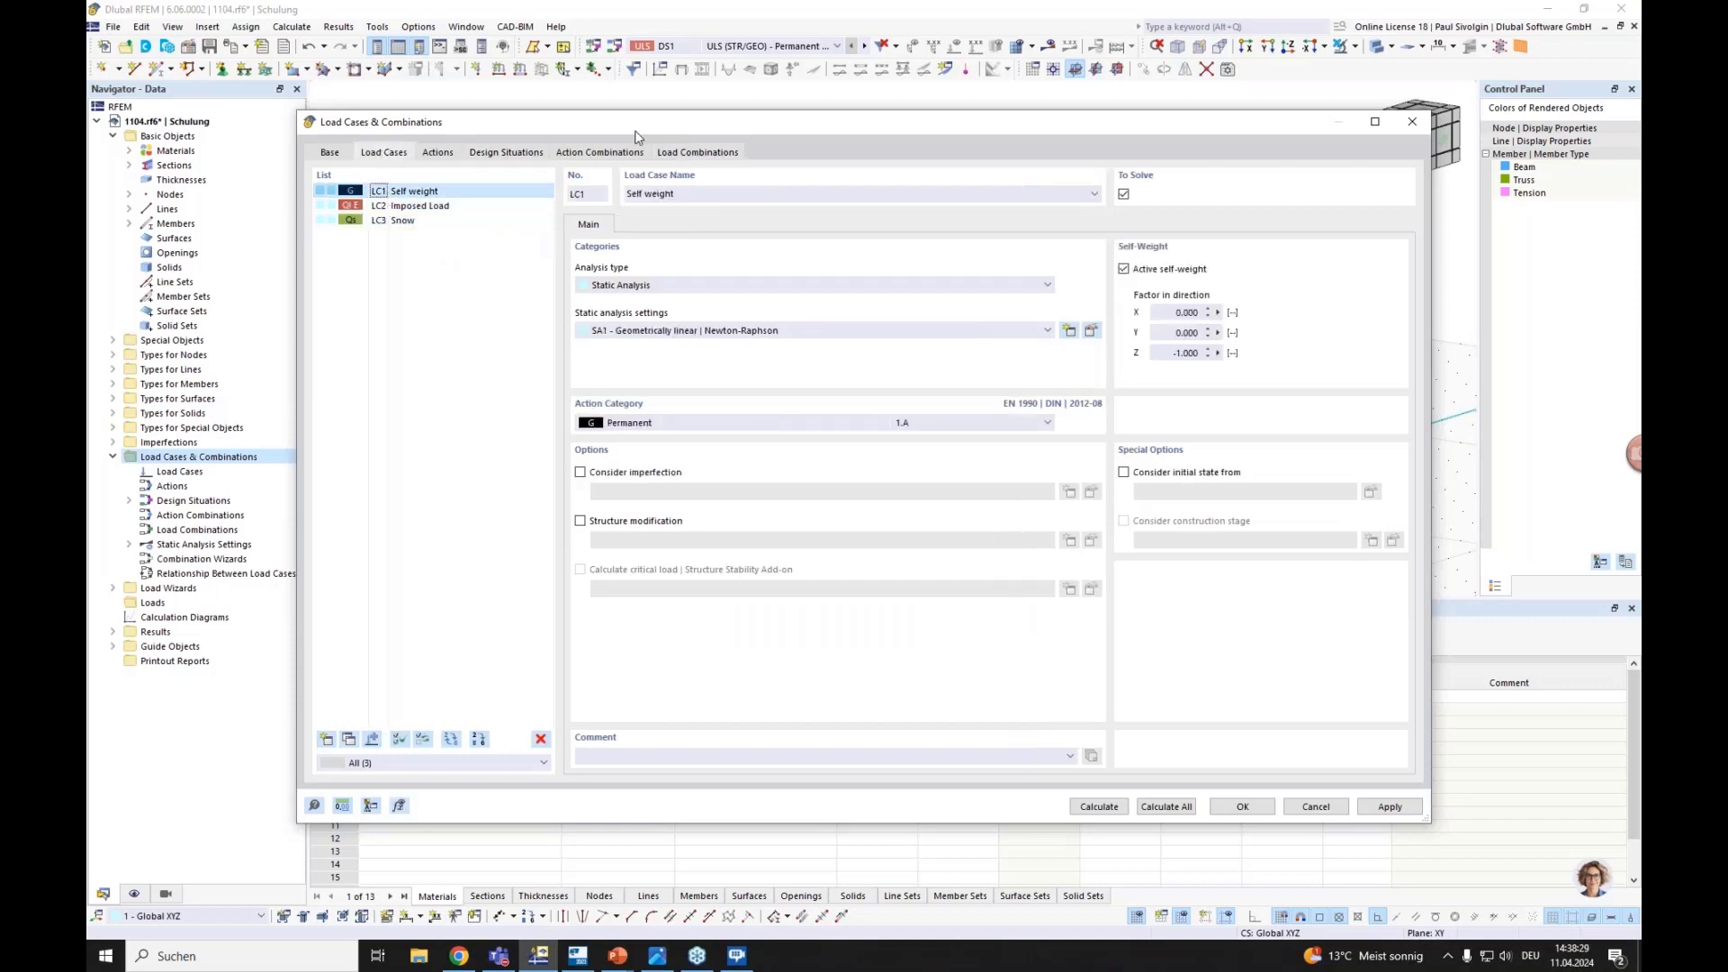
click(691, 153)
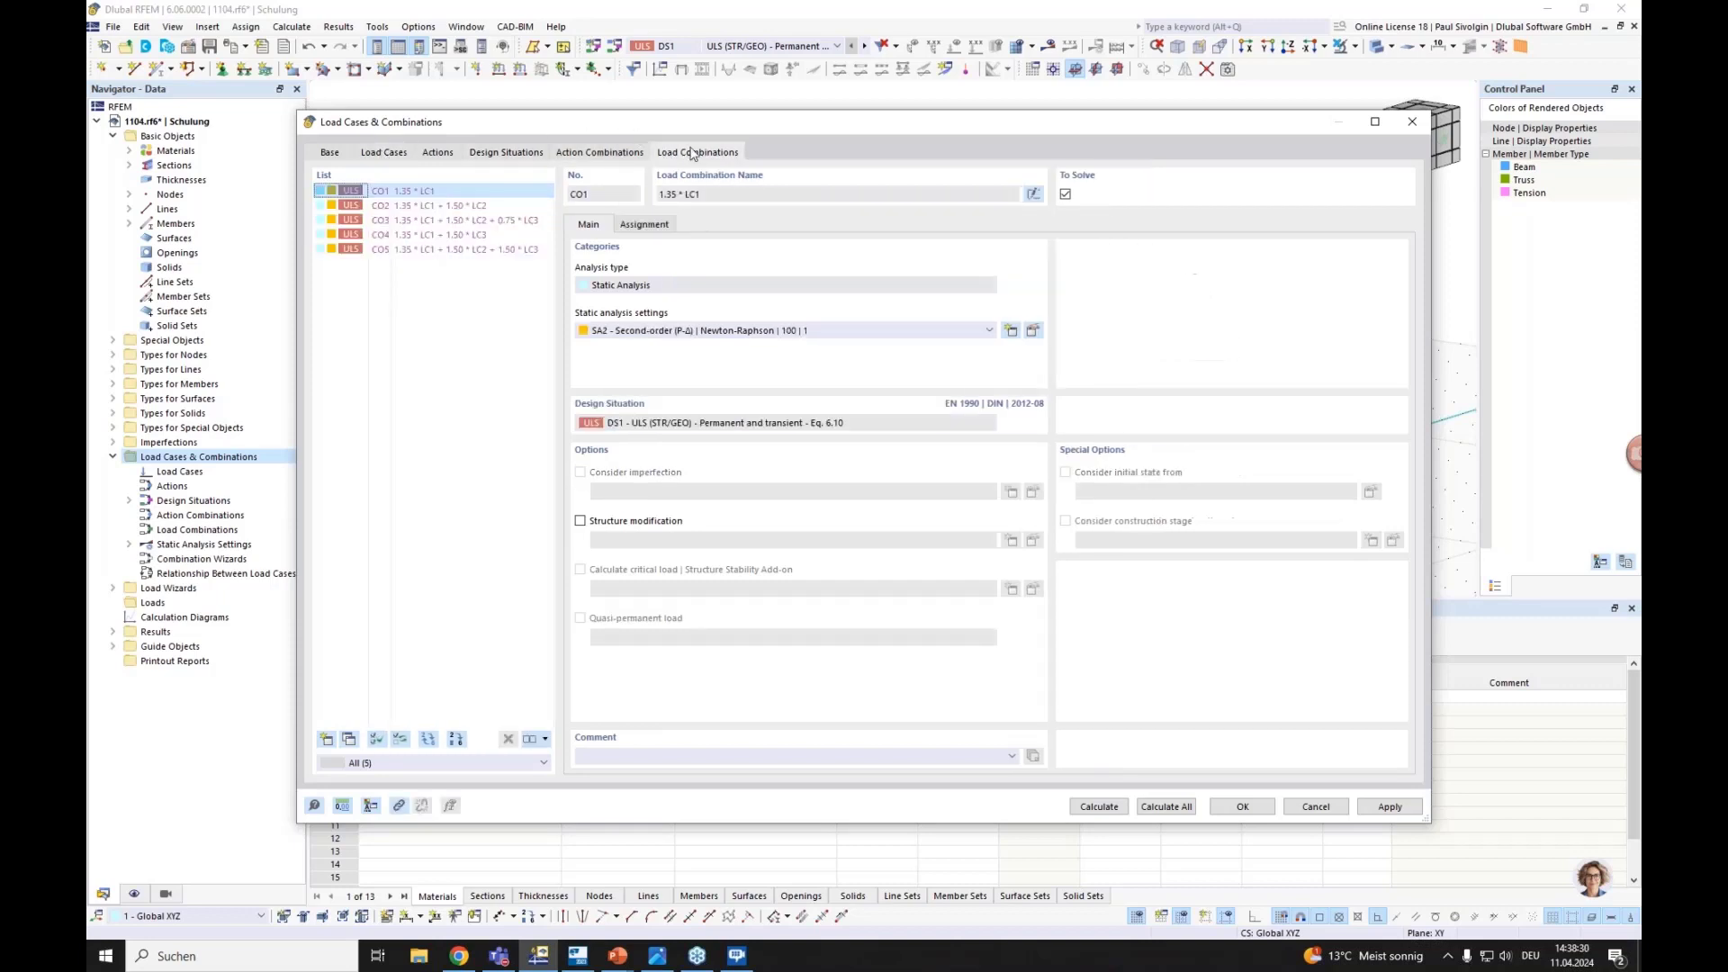
click(1242, 807)
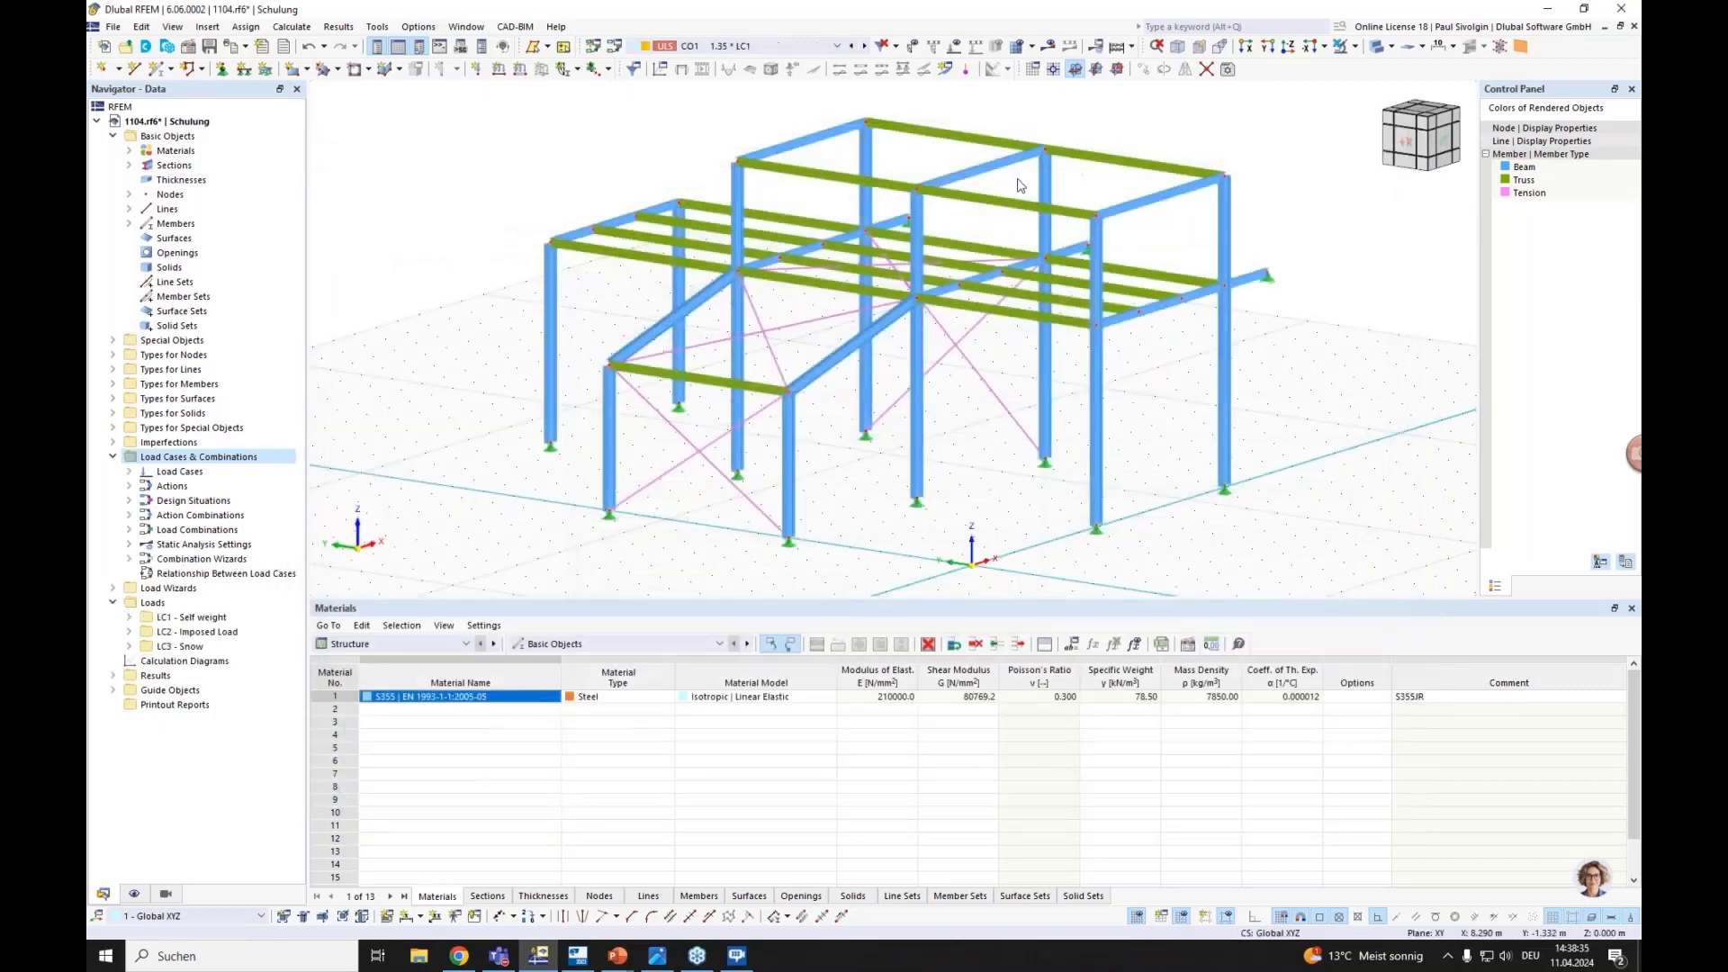
Make LC2 Imposed Load the active load case
click(751, 46)
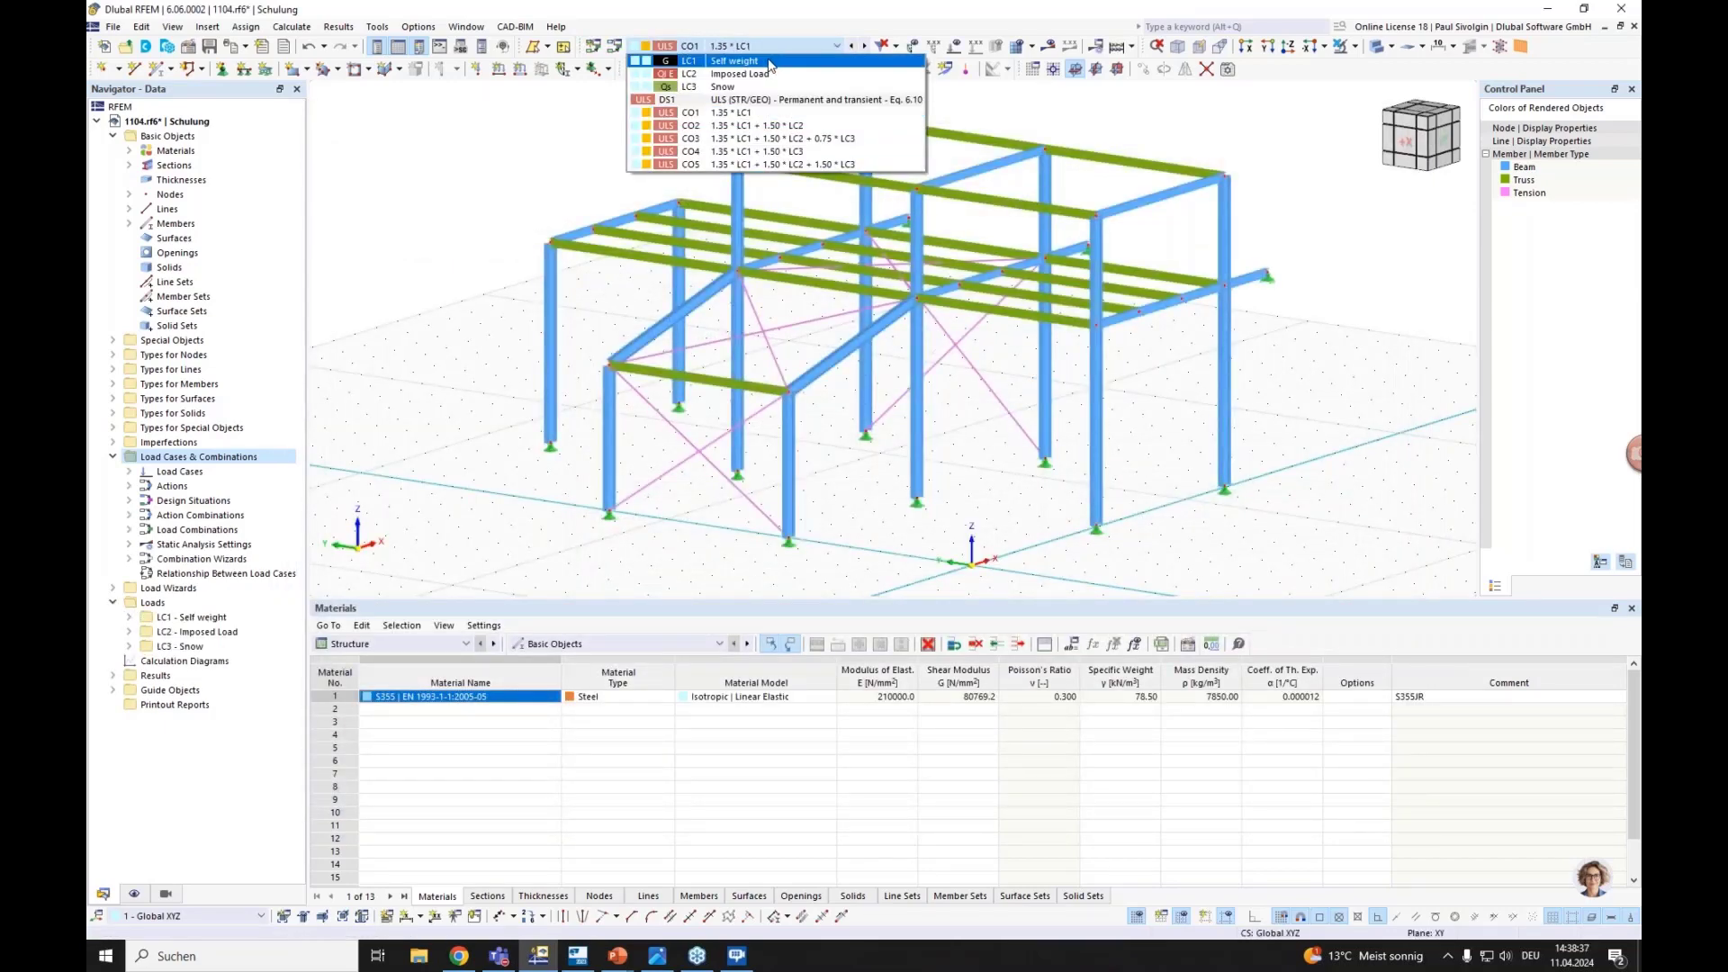
click(756, 73)
click(747, 46)
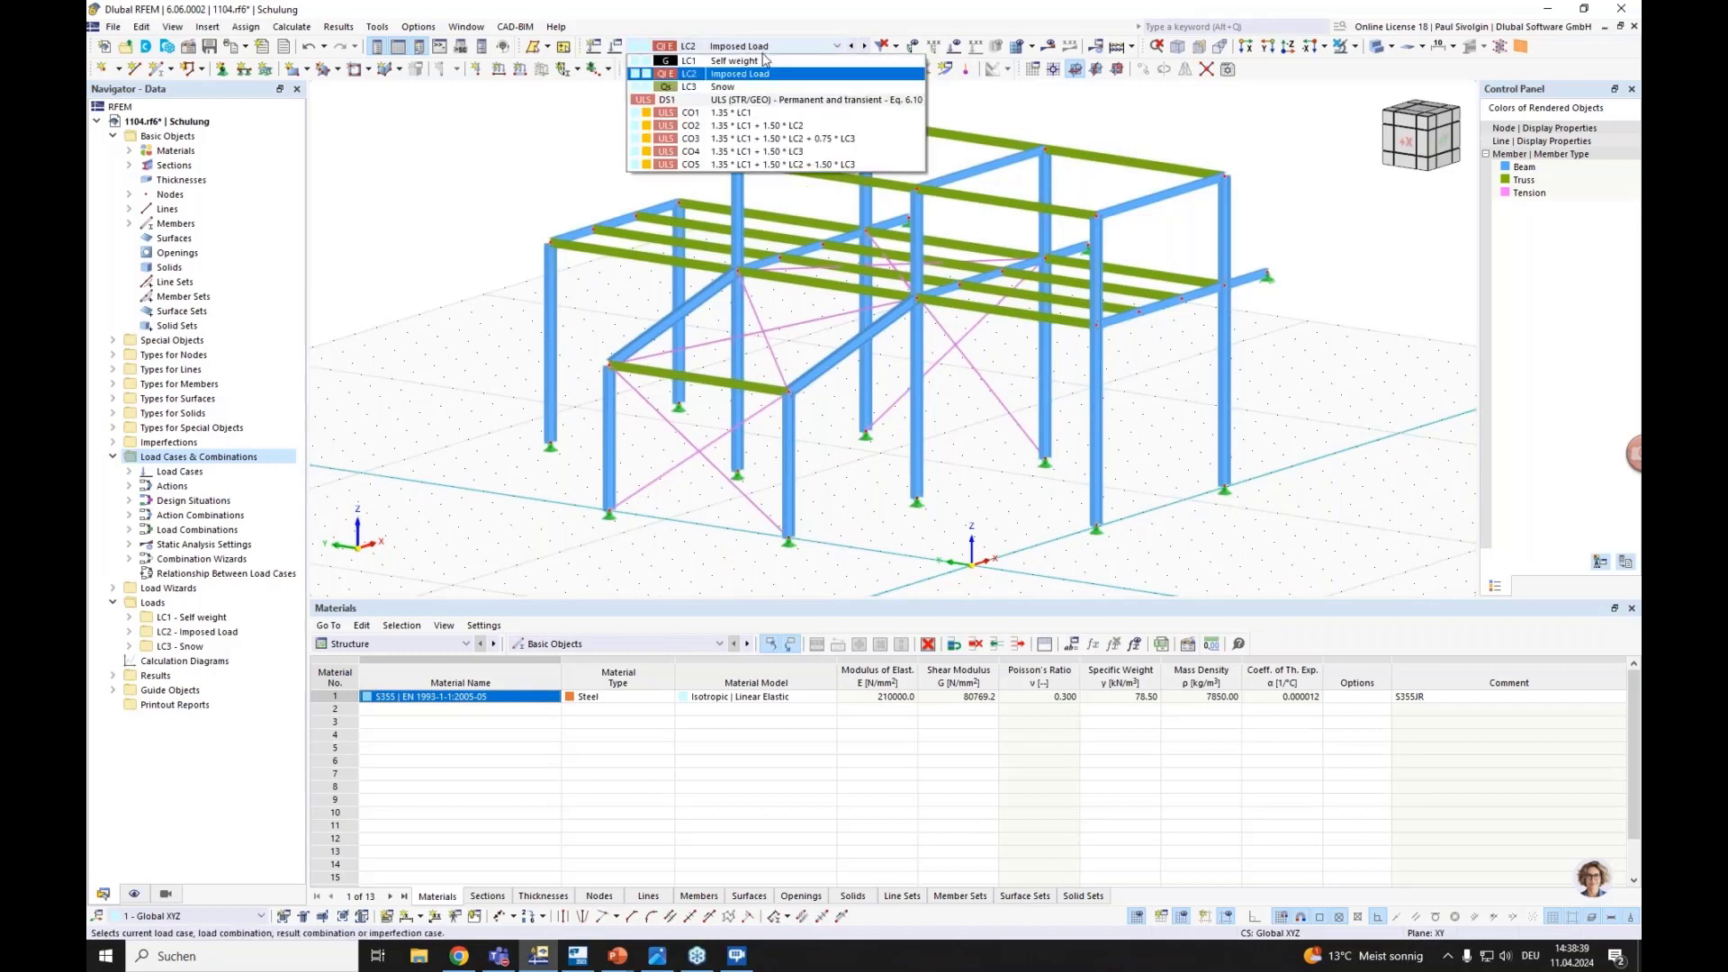
click(743, 87)
click(739, 46)
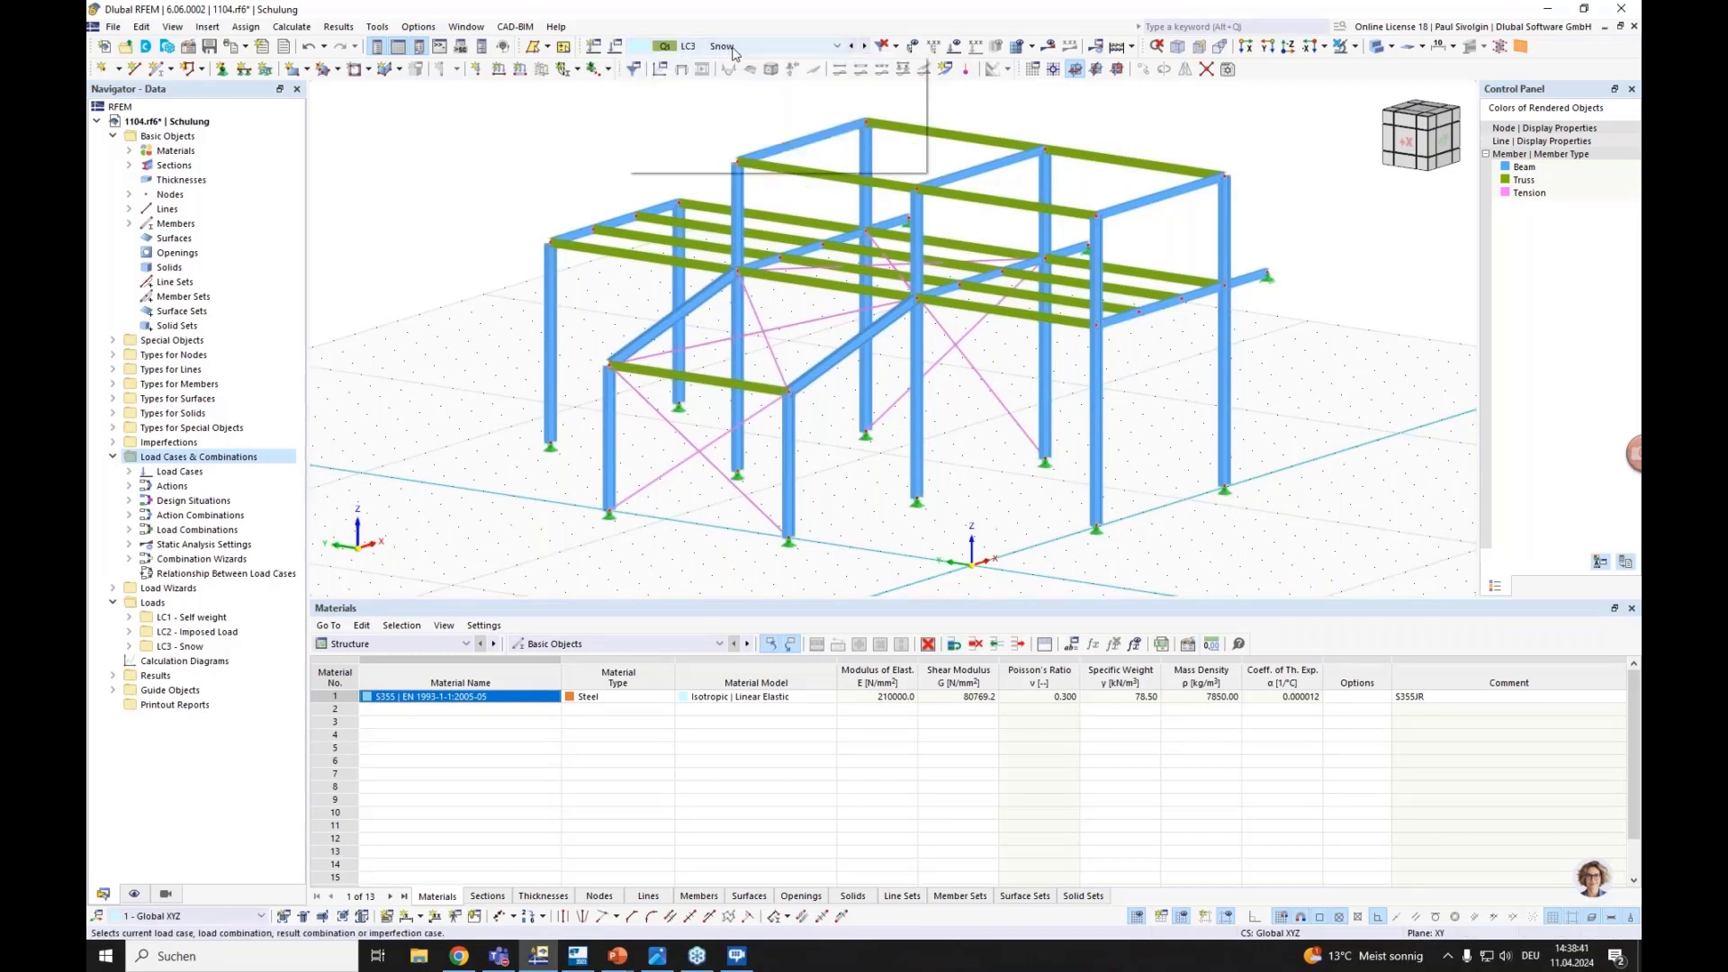
click(734, 73)
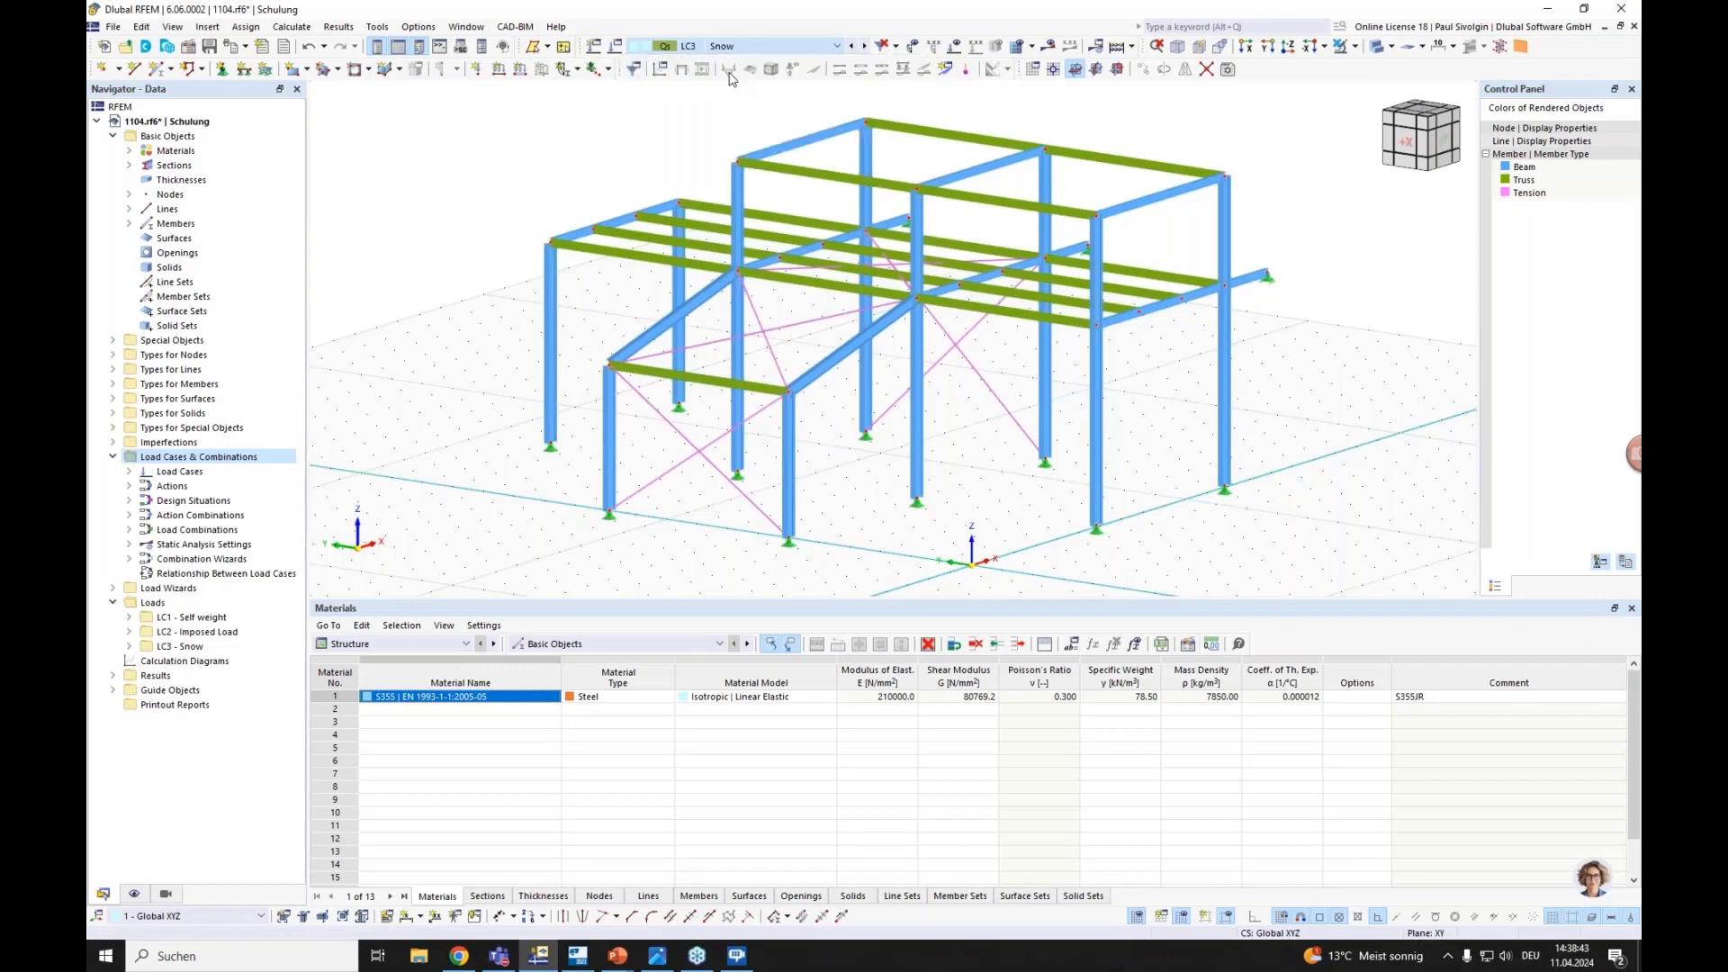
Create a Member Loads from Area Load wizard for LC2 with a uniform load magnitude of -5.00 kN/m²
middle_drag(699, 164, 621, 269)
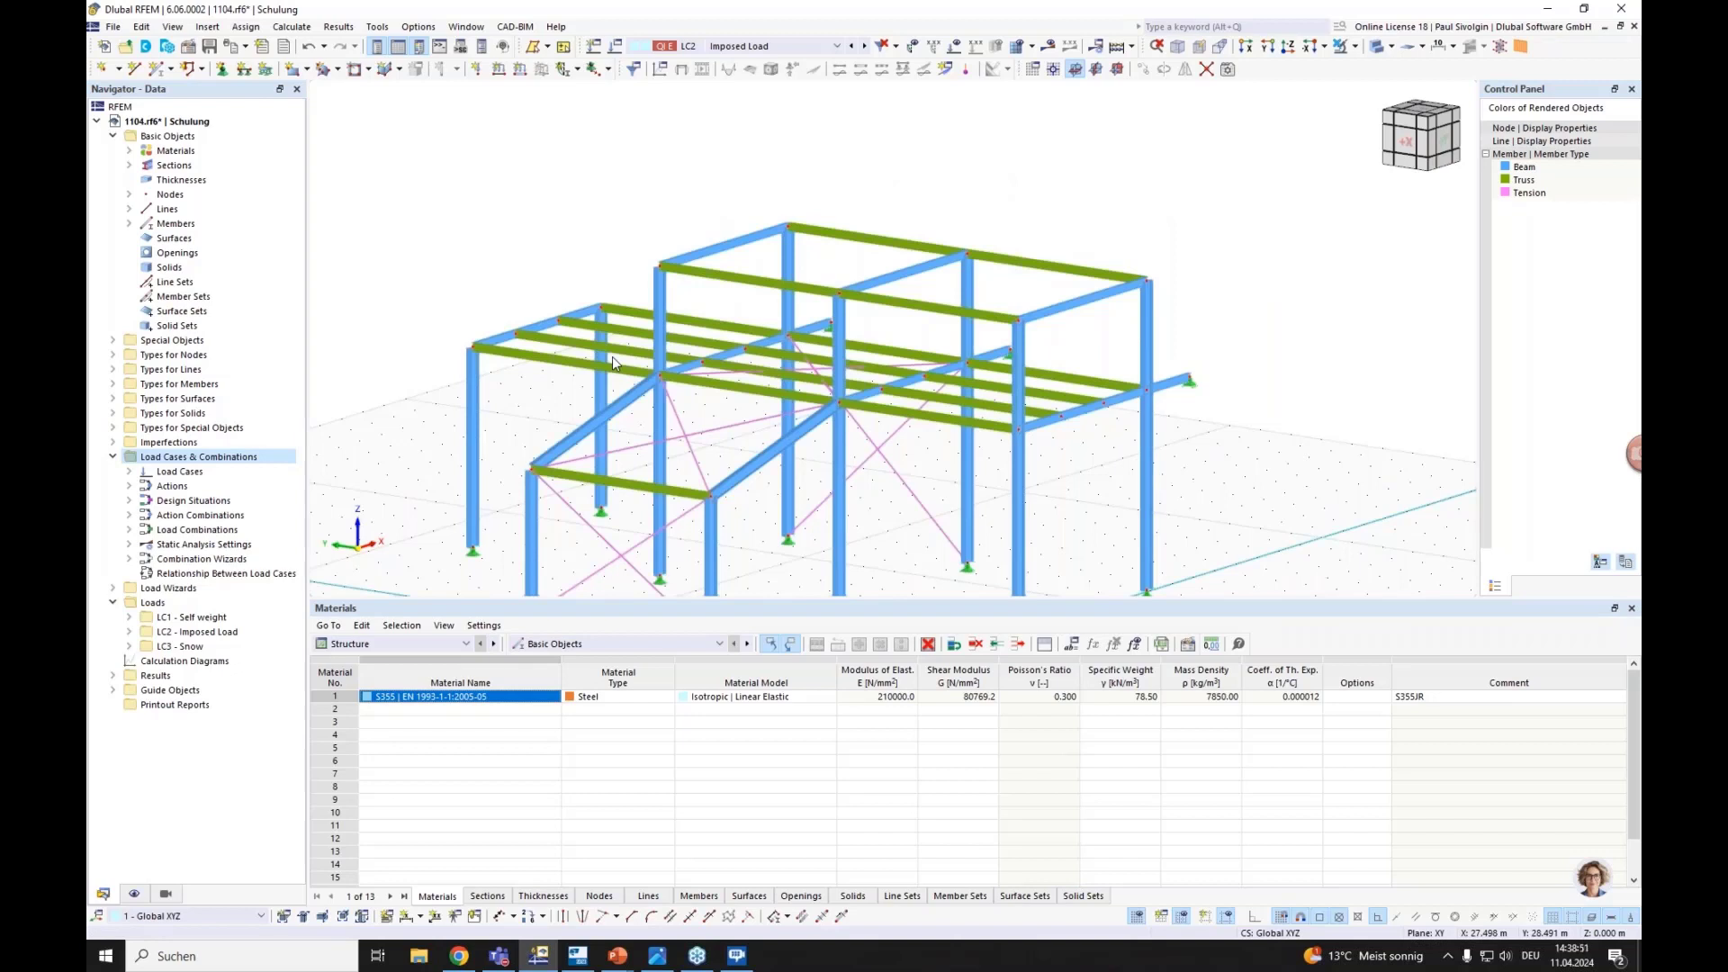
click(113, 590)
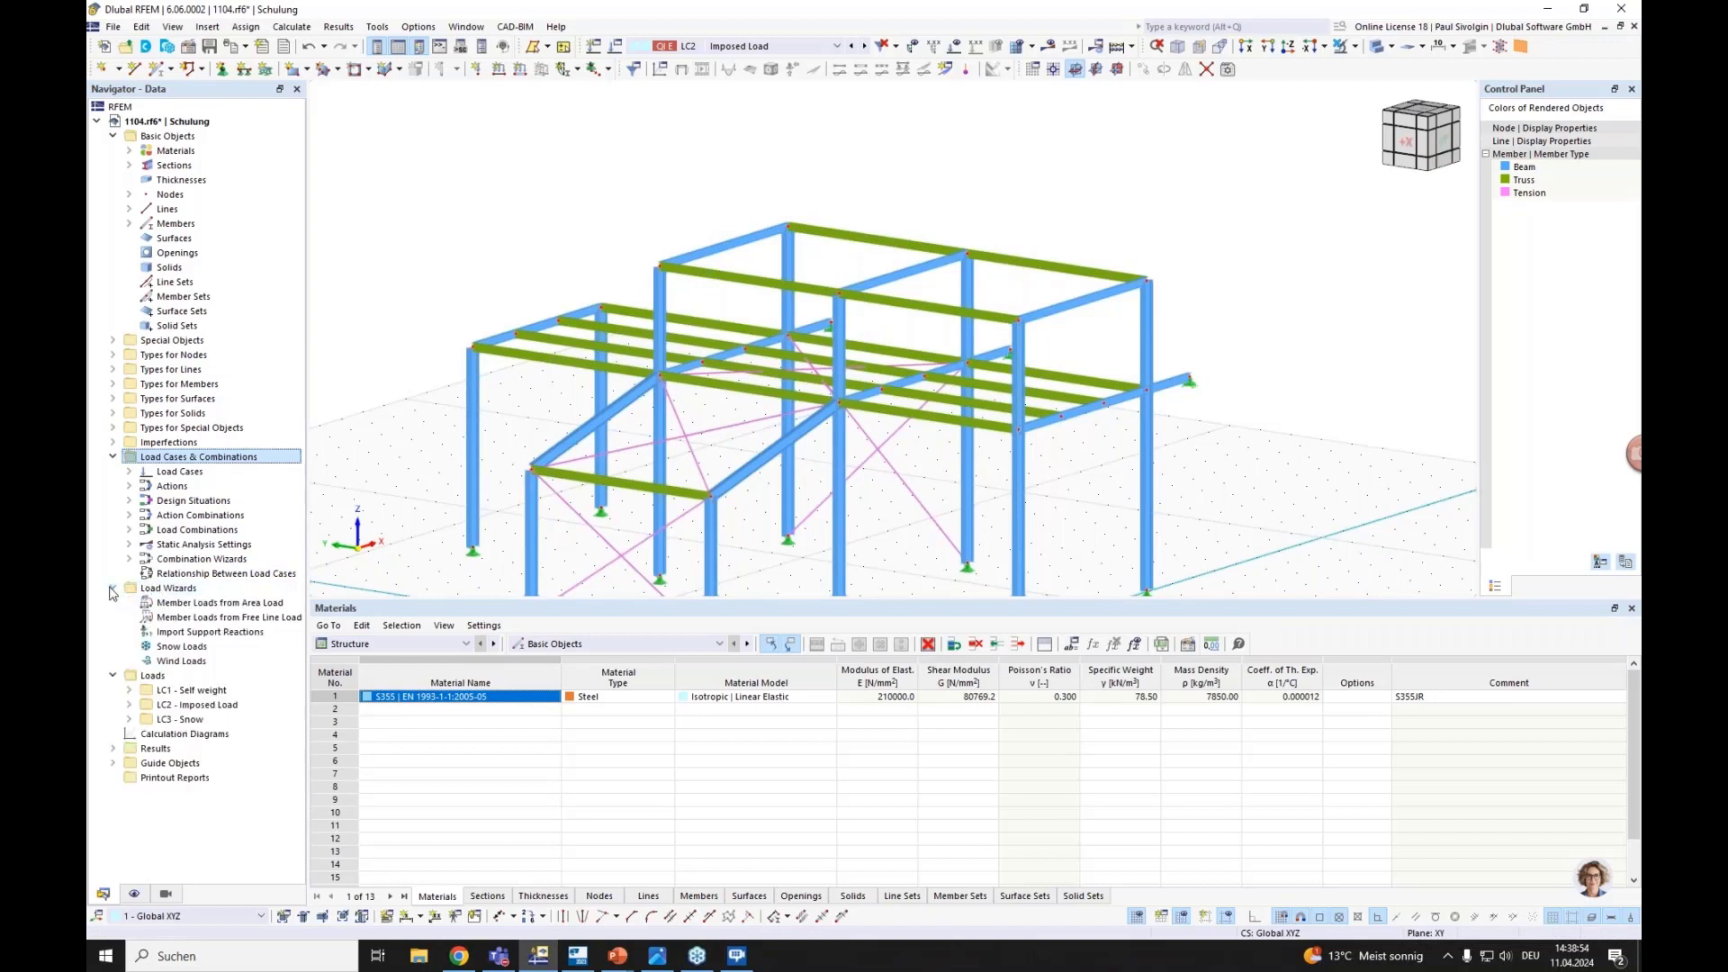
right_click(199, 604)
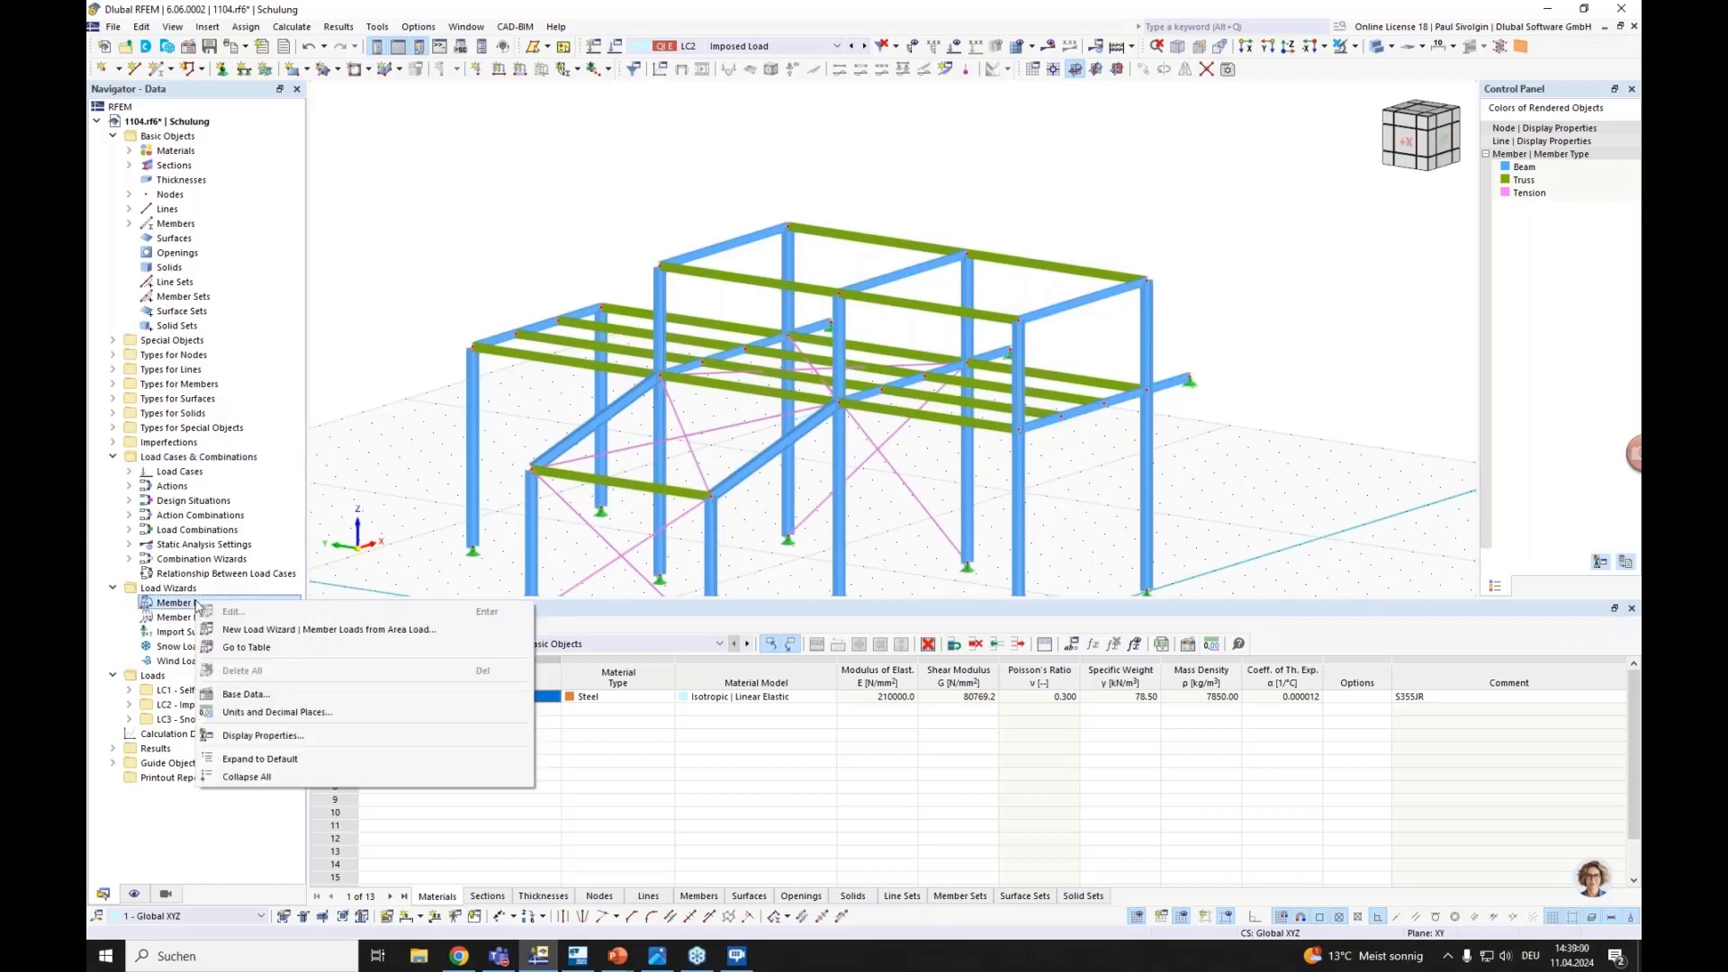
click(232, 632)
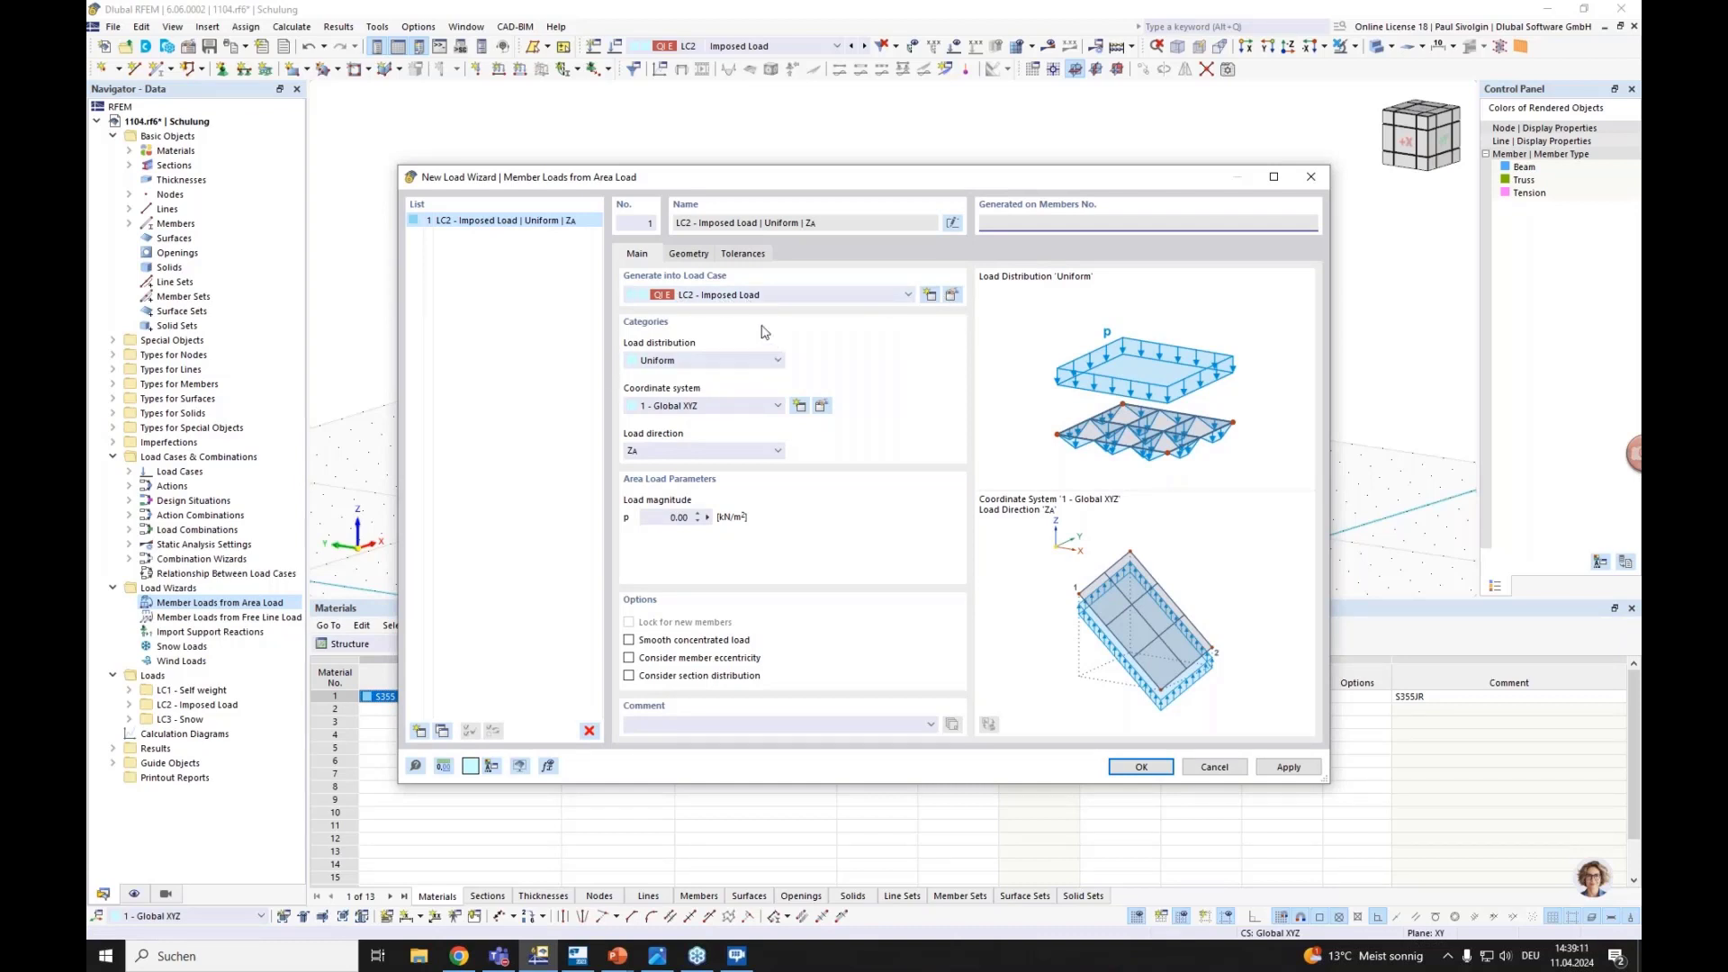
click(689, 517)
text(5)
Define the area load plane by corner nodes 8, 2, 6 and 12 of the intermediate floor, and generate the member loads
click(689, 256)
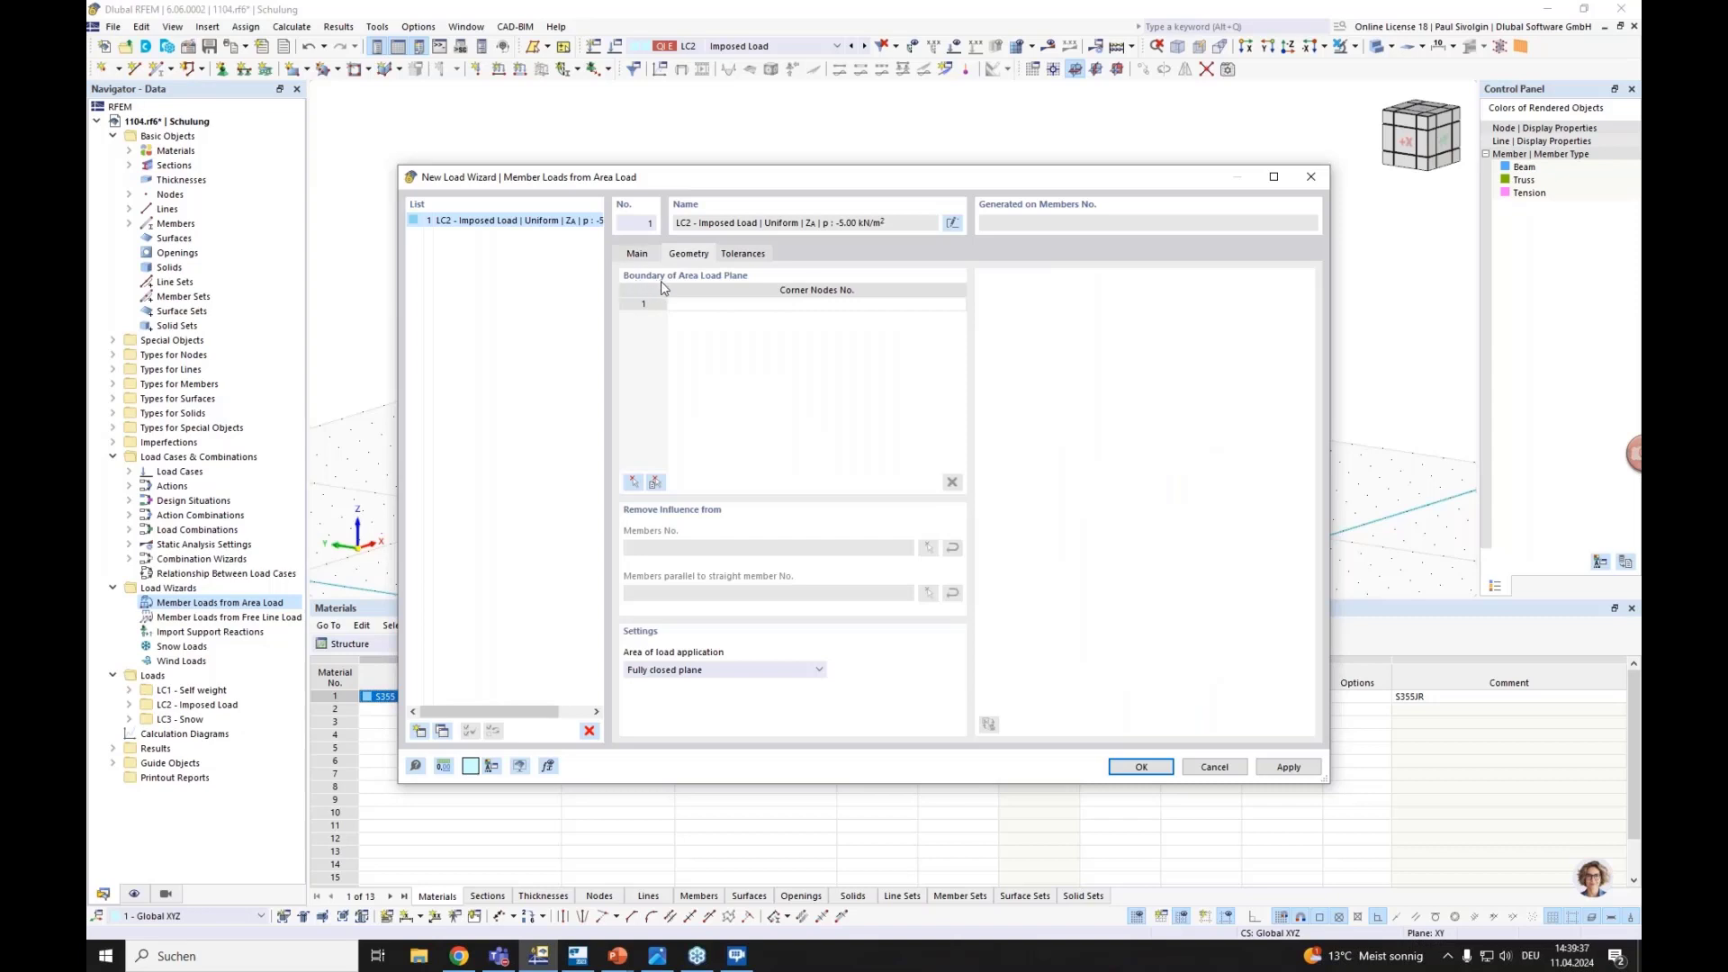
click(694, 288)
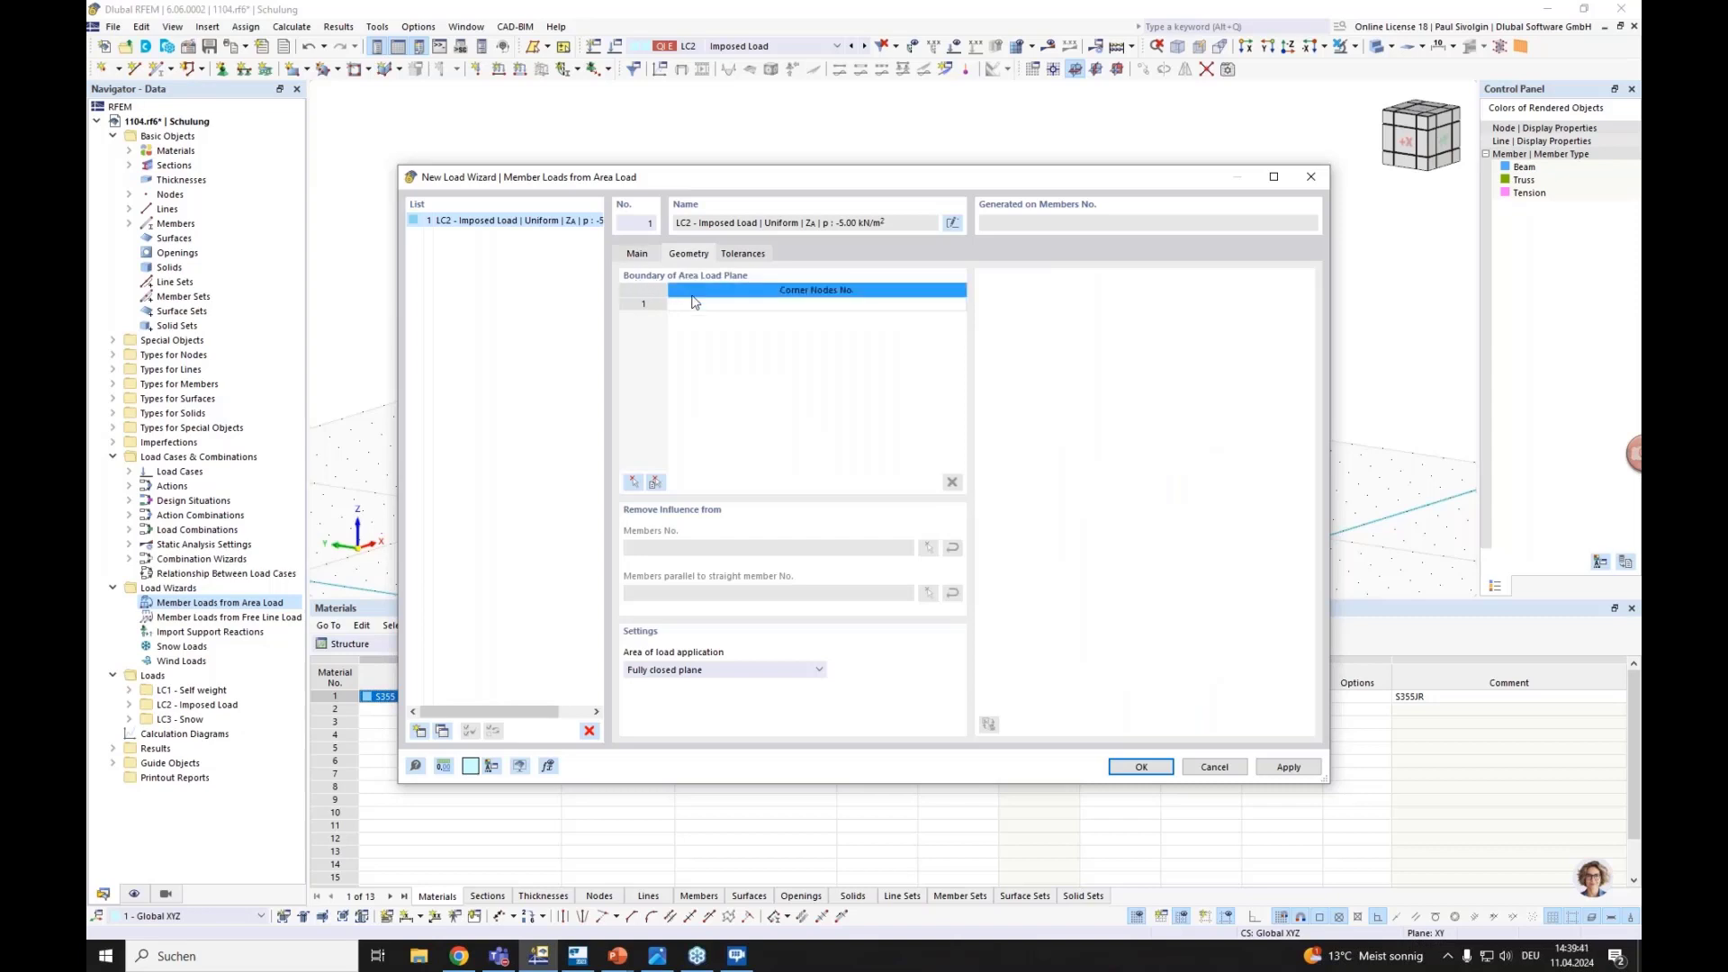
click(690, 306)
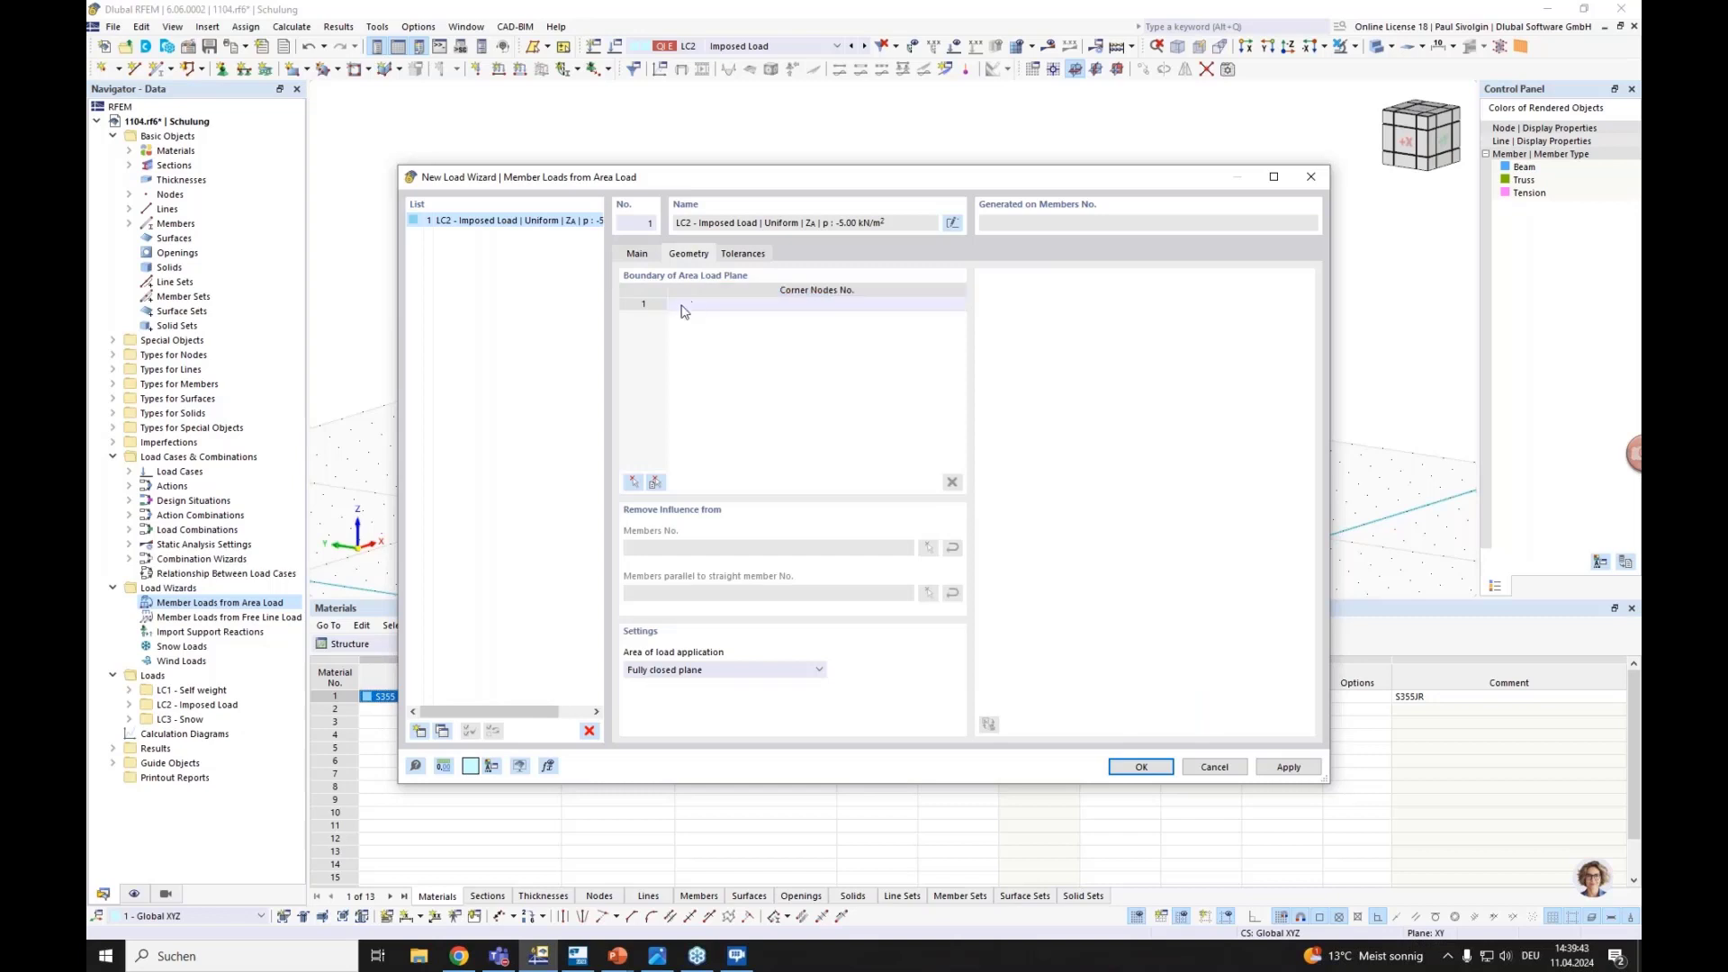
click(635, 483)
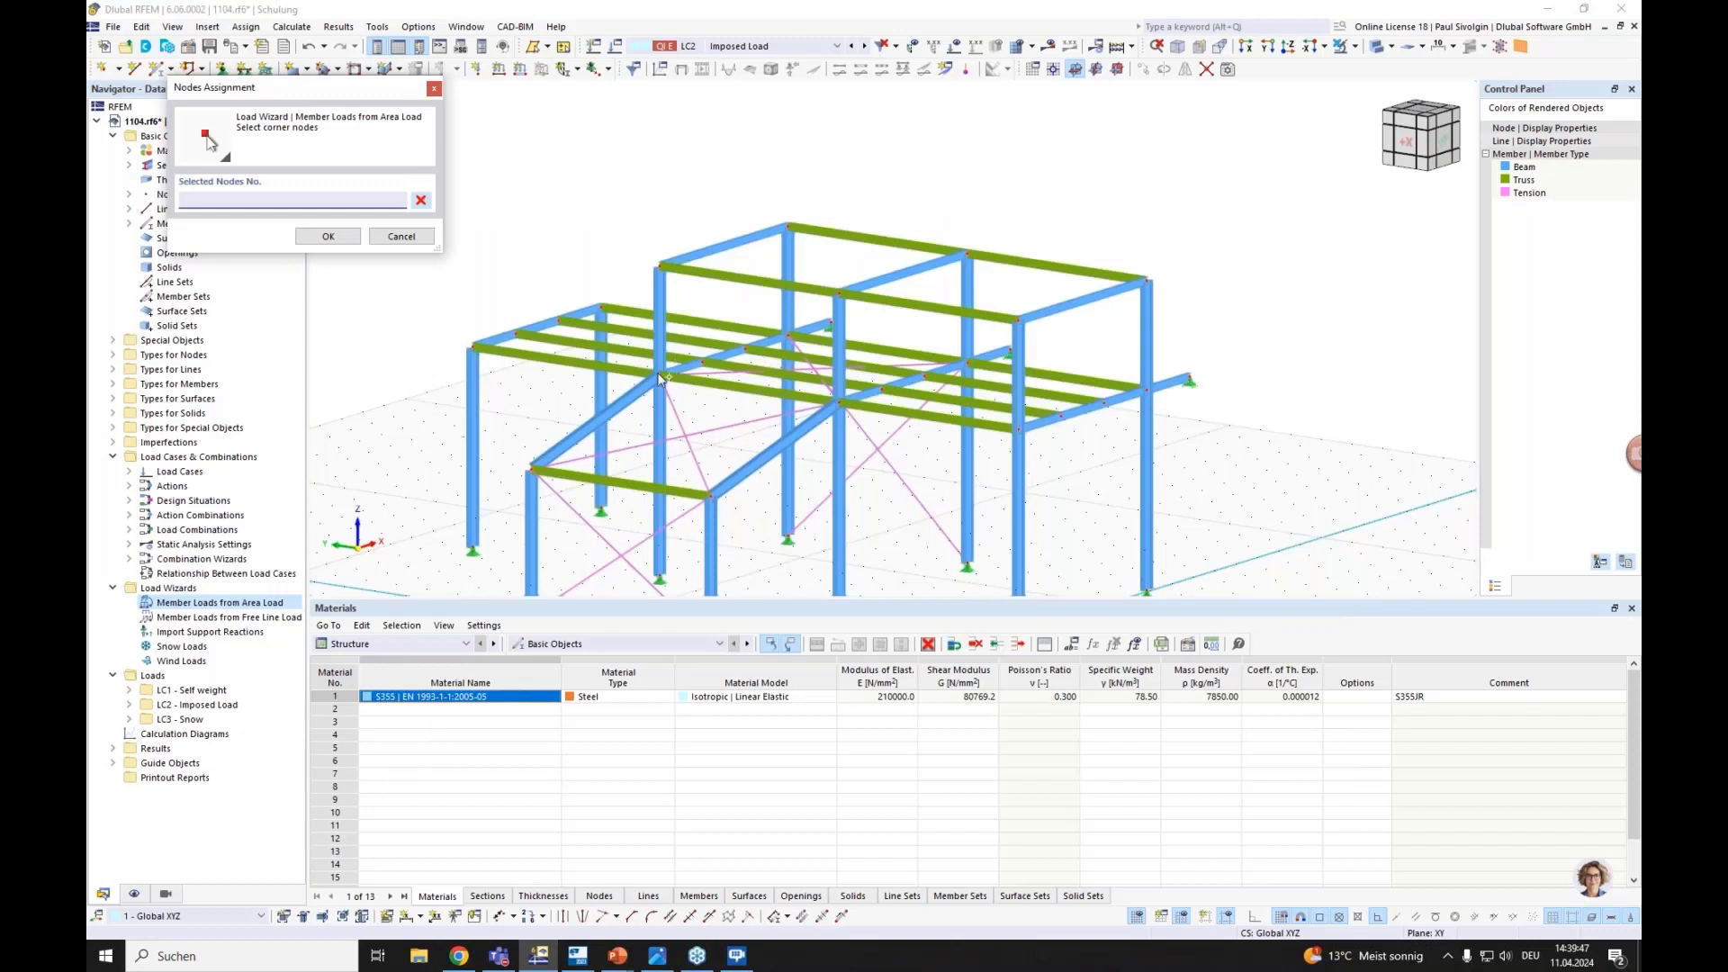
click(660, 376)
click(789, 337)
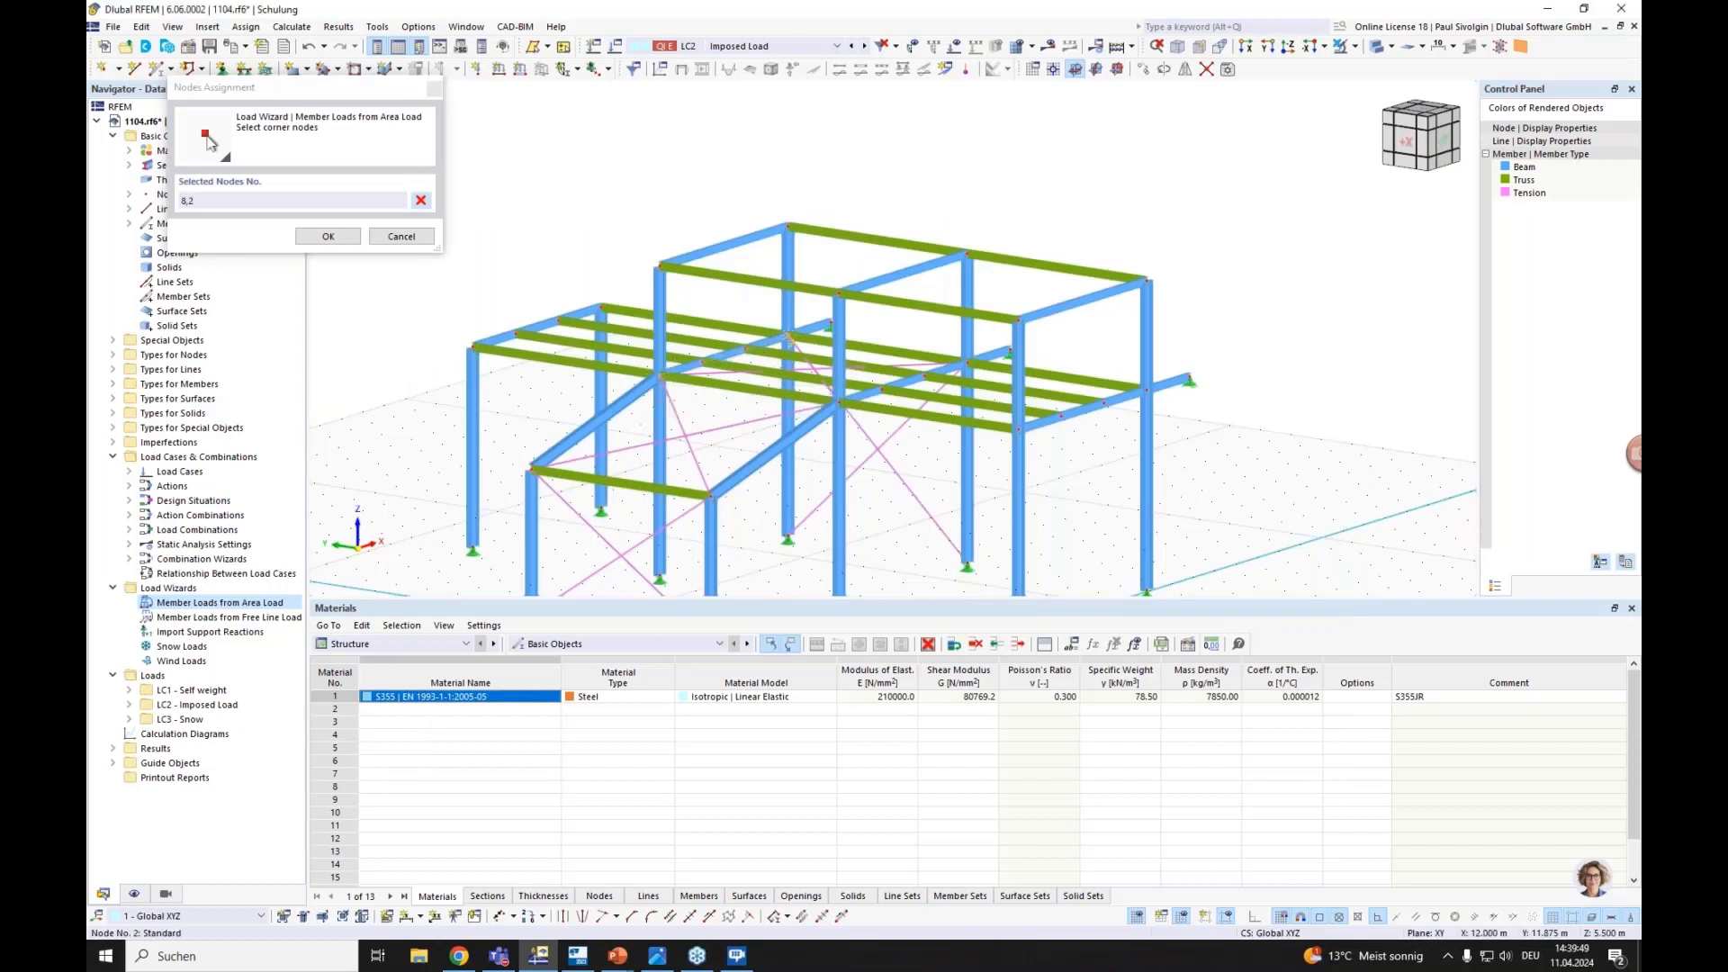
click(1146, 390)
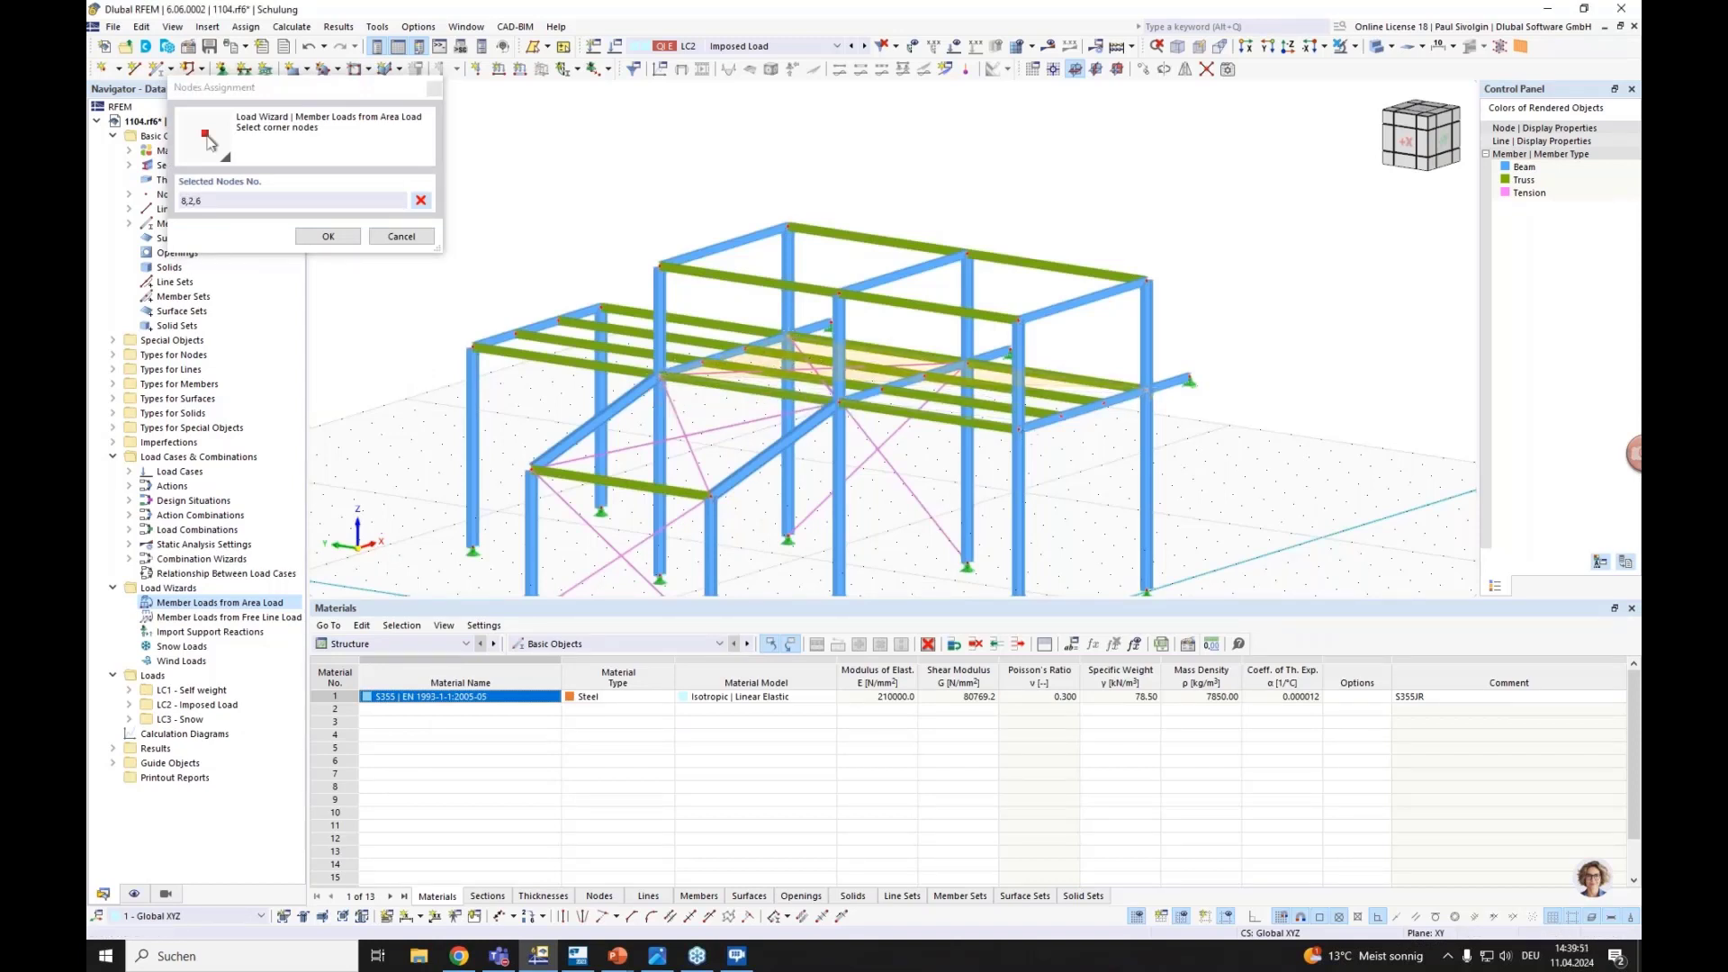
click(660, 377)
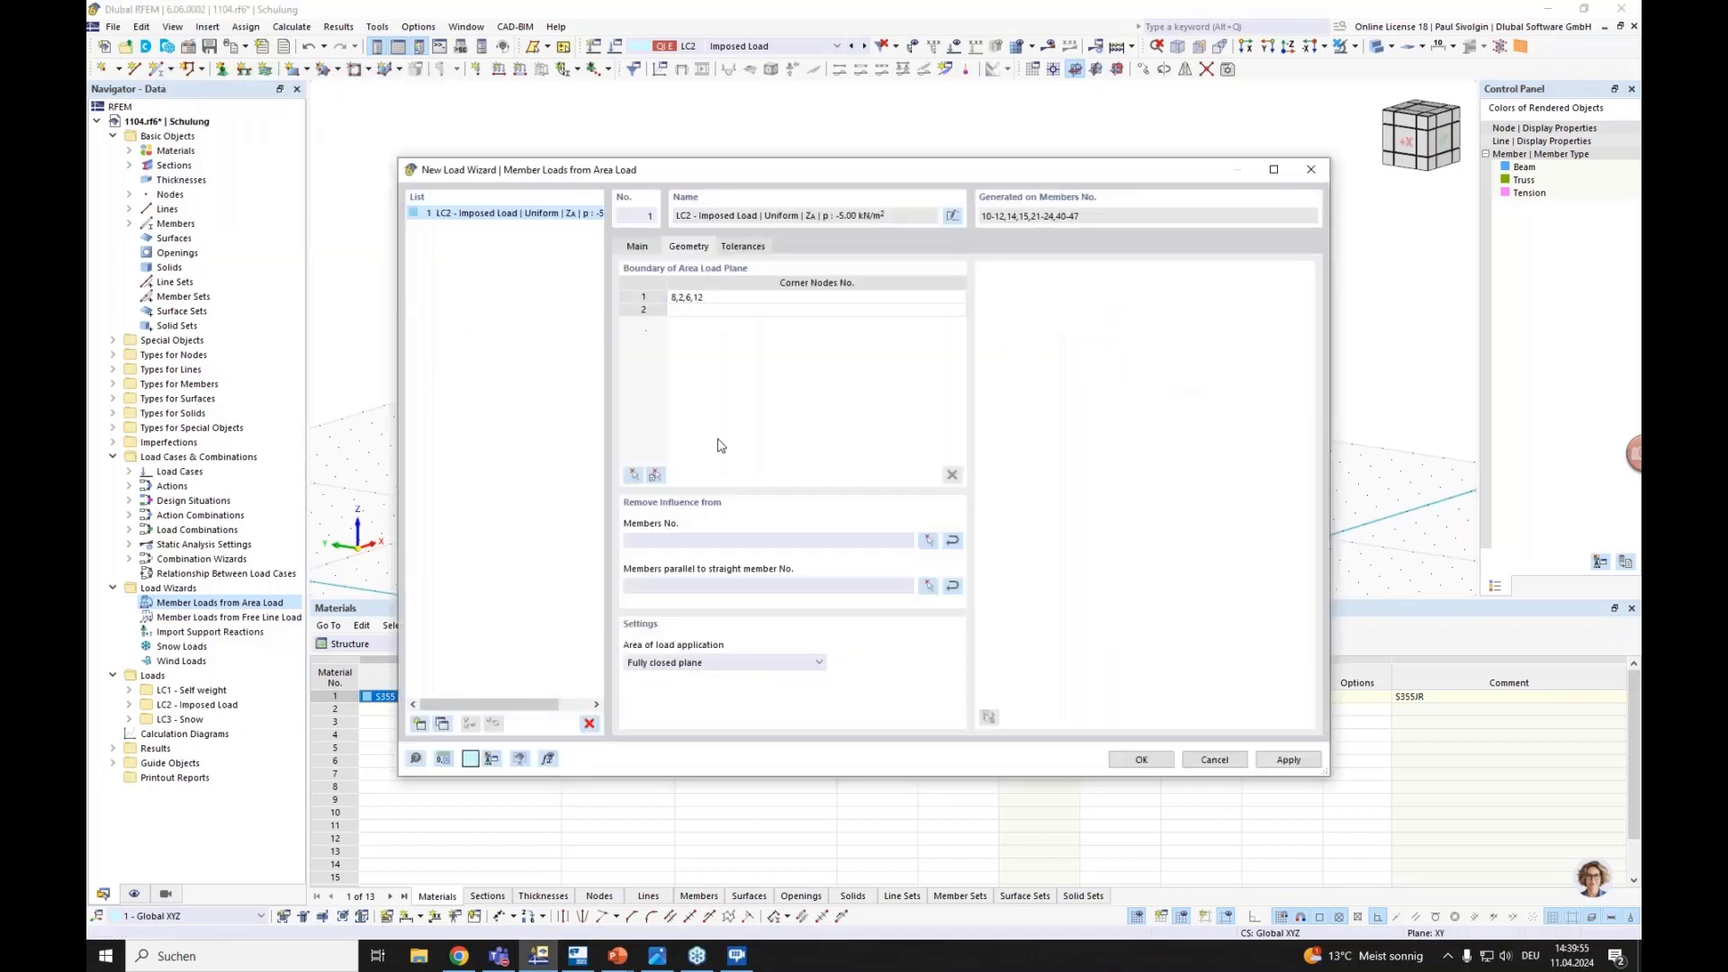
click(1141, 760)
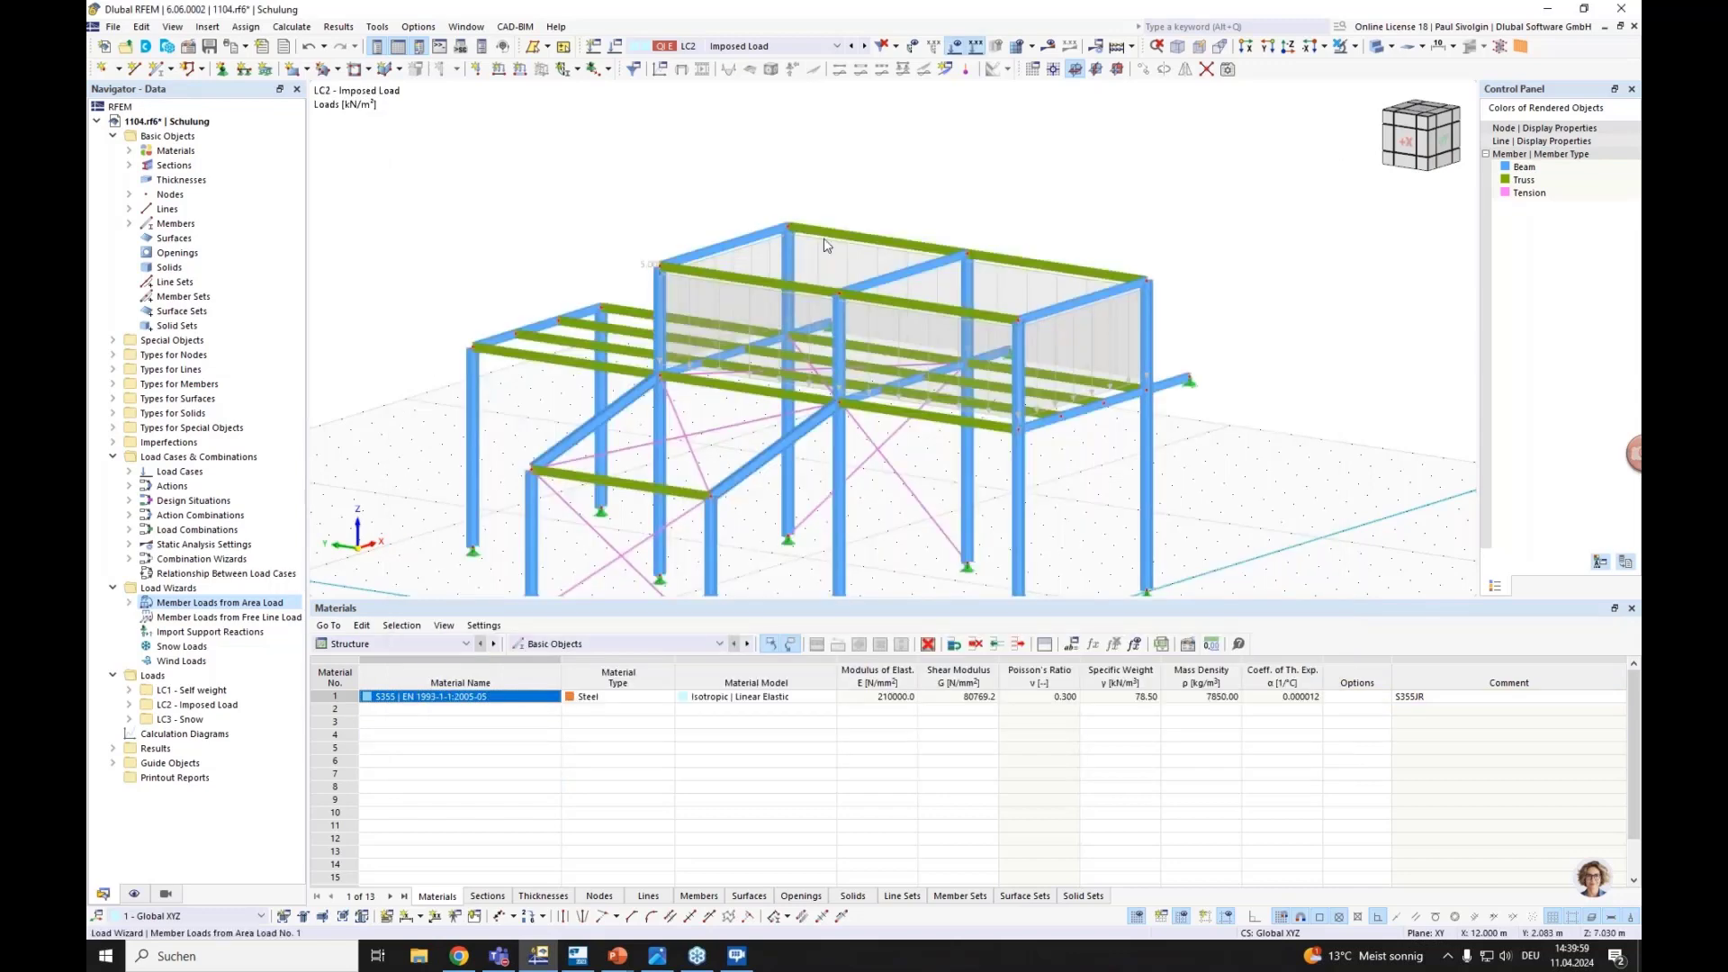
Reduce the graphic display size of the area load on the intermediate floor
scroll(723, 322, up, 3)
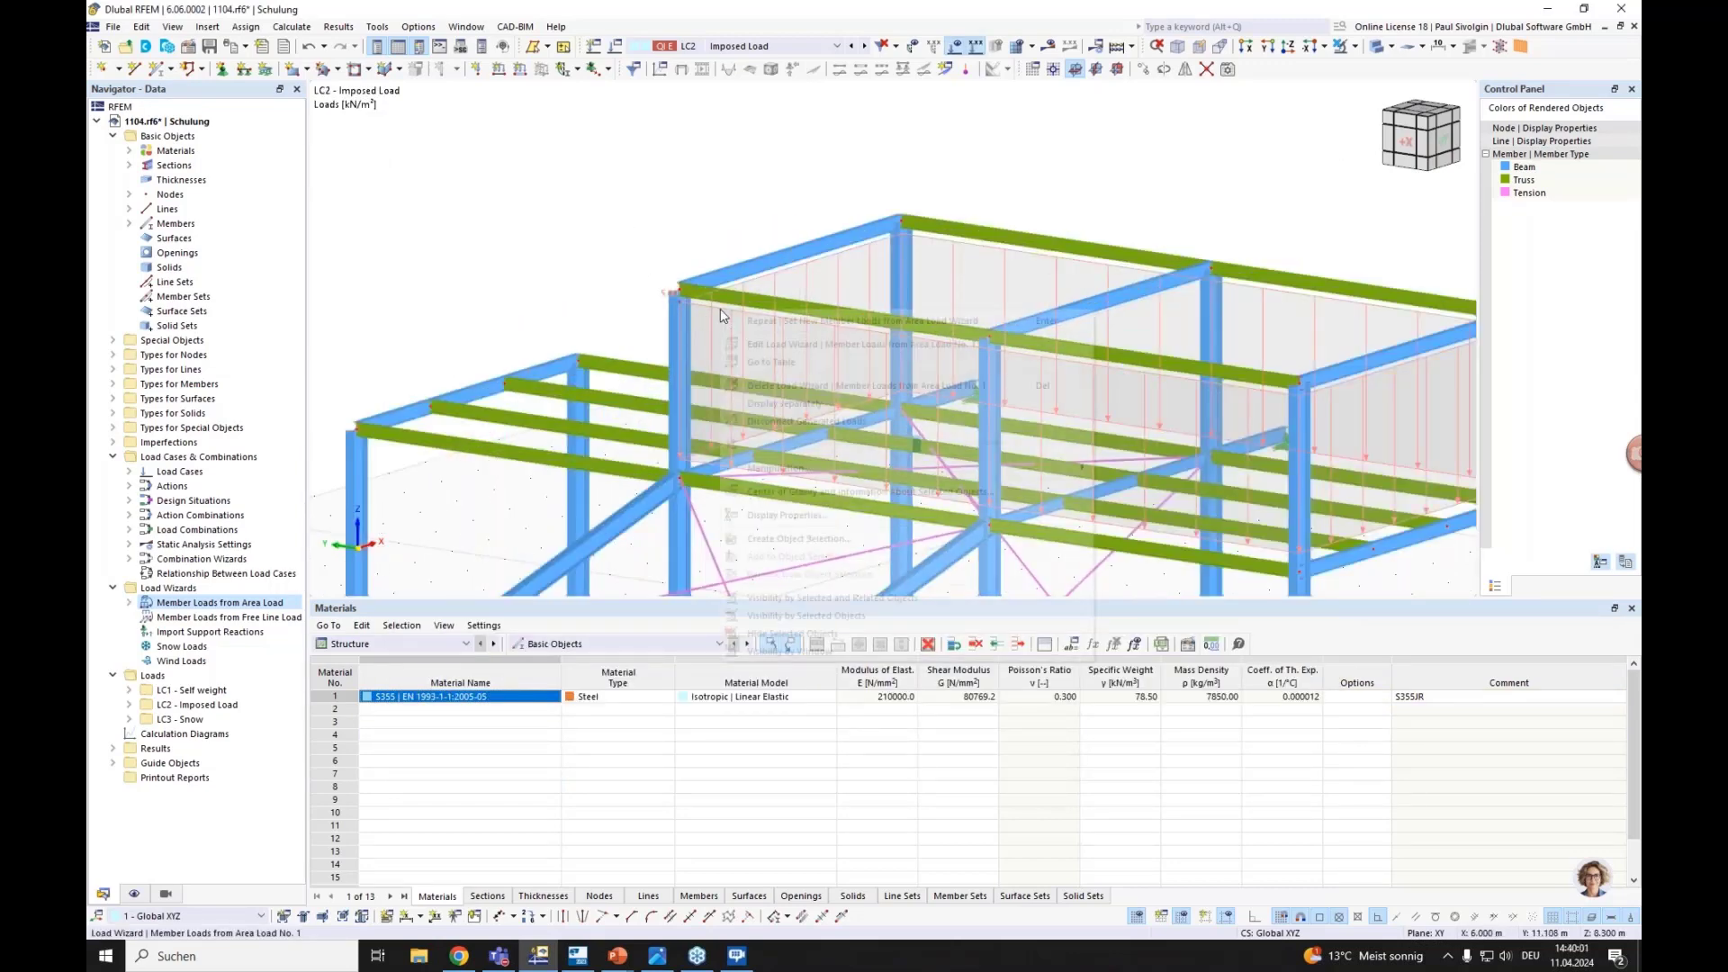
right_click(720, 310)
drag(914, 452, 802, 446)
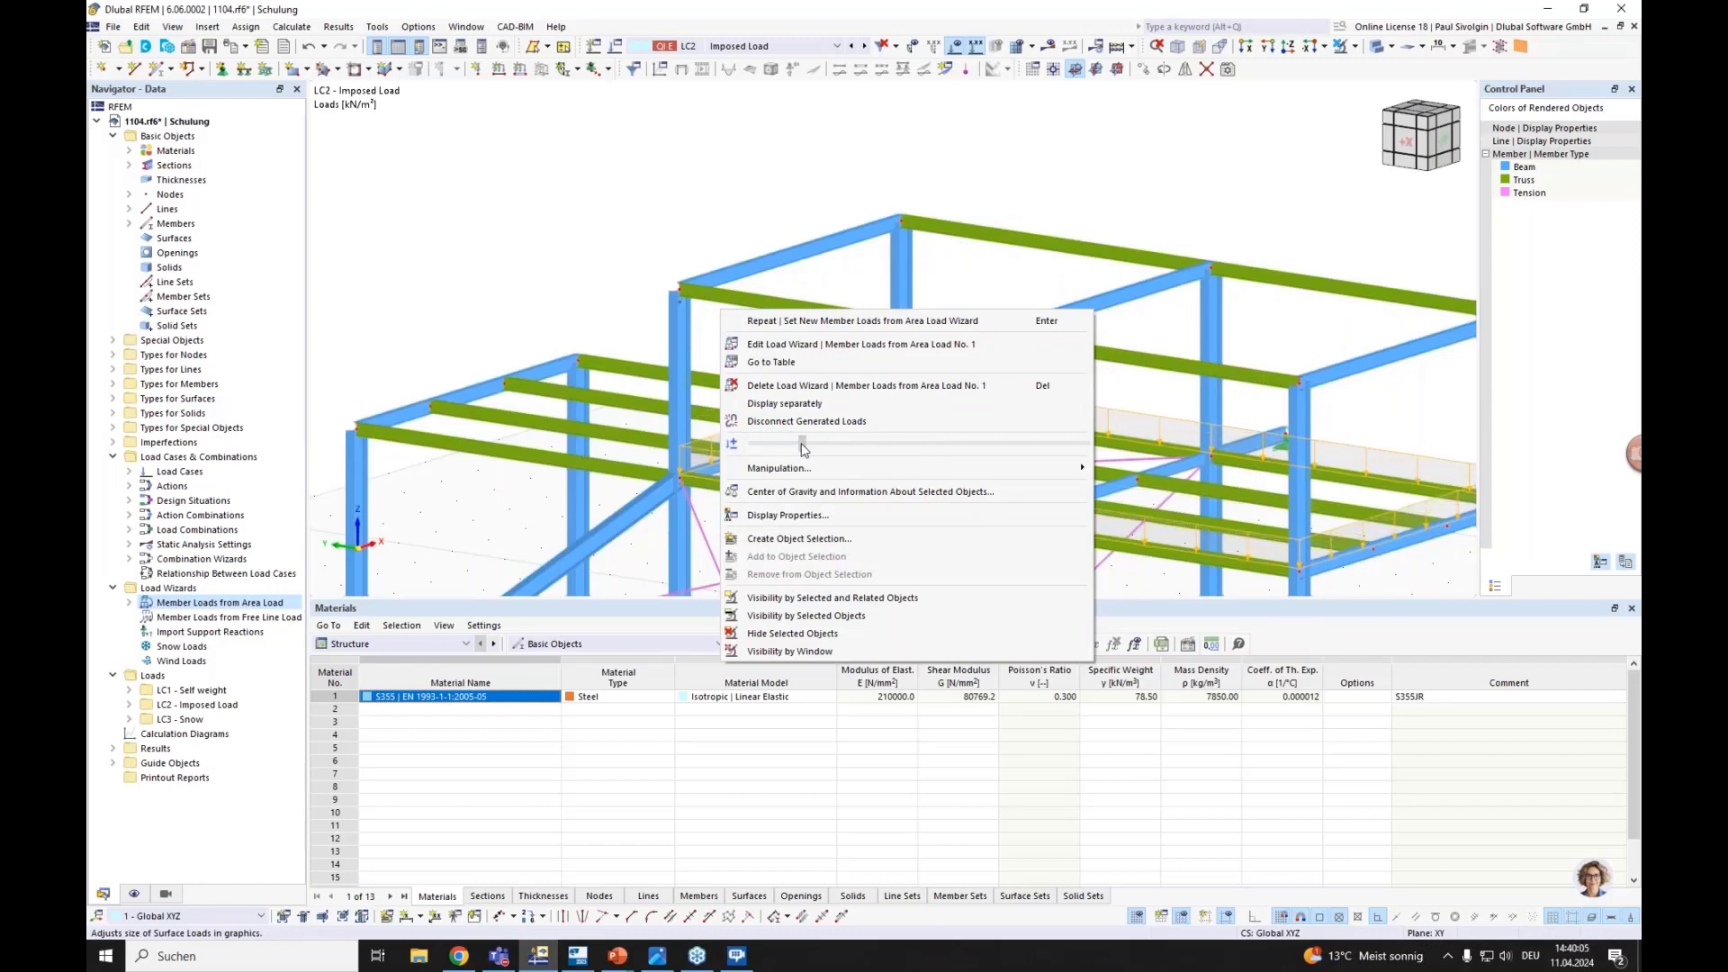
click(700, 240)
scroll(705, 320, up, 5)
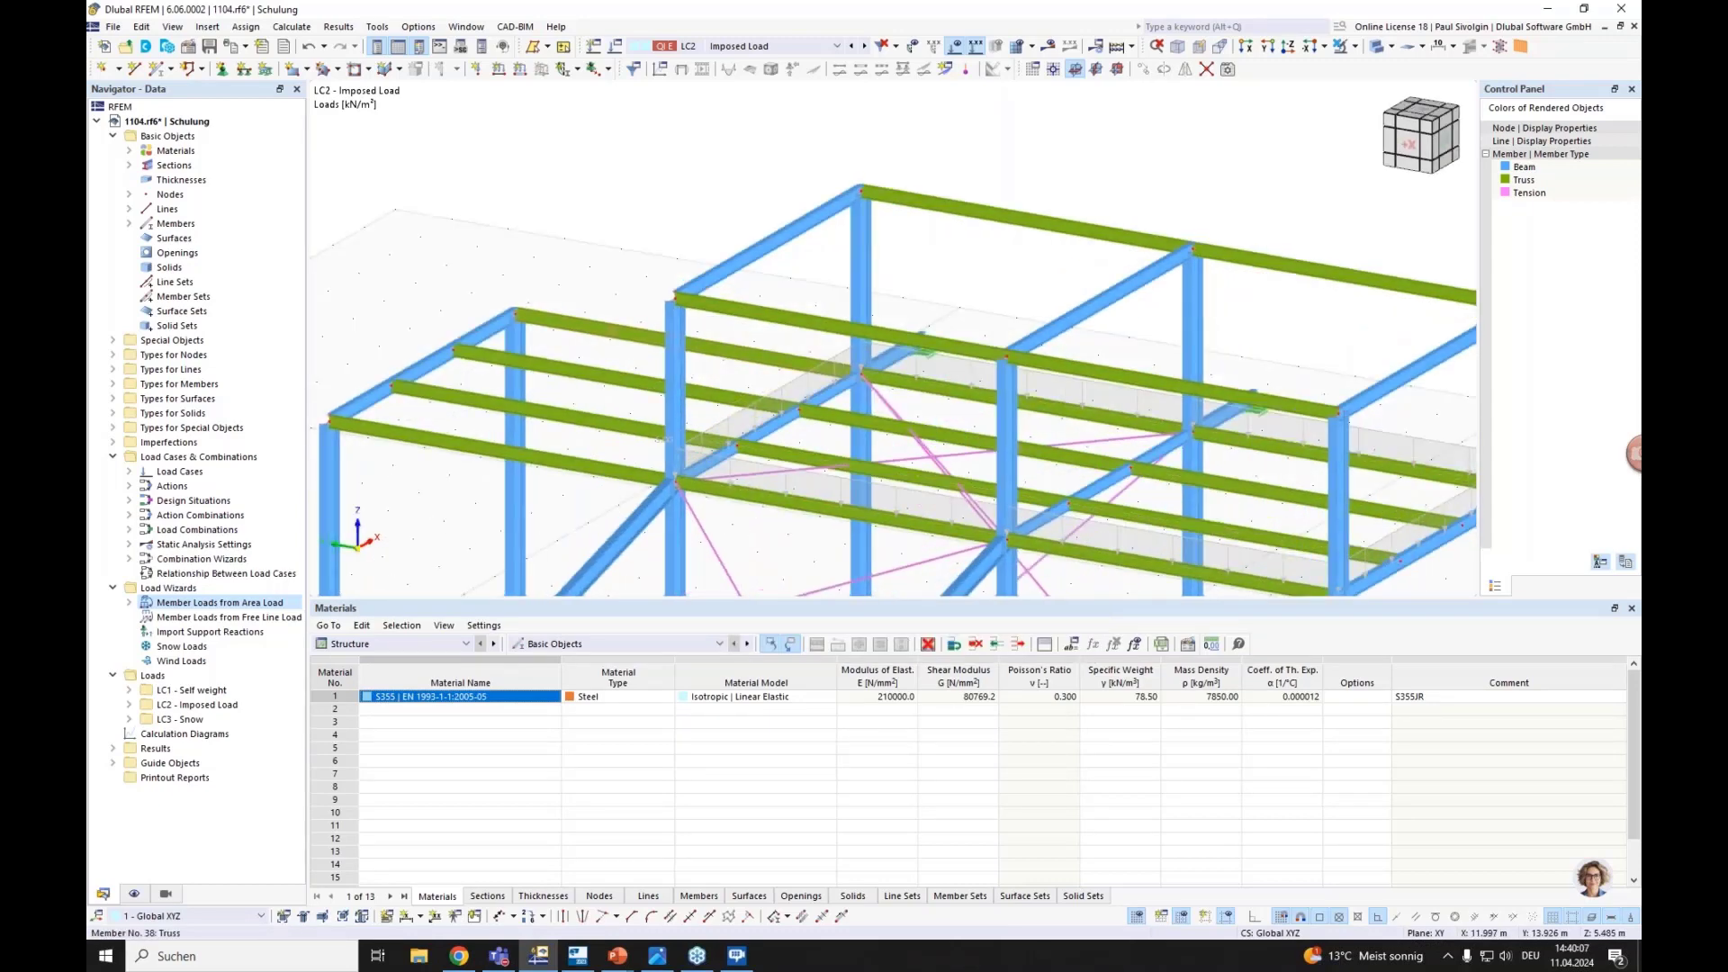
Display the generated member loads separately and reduce their graphic display size
right_click(701, 328)
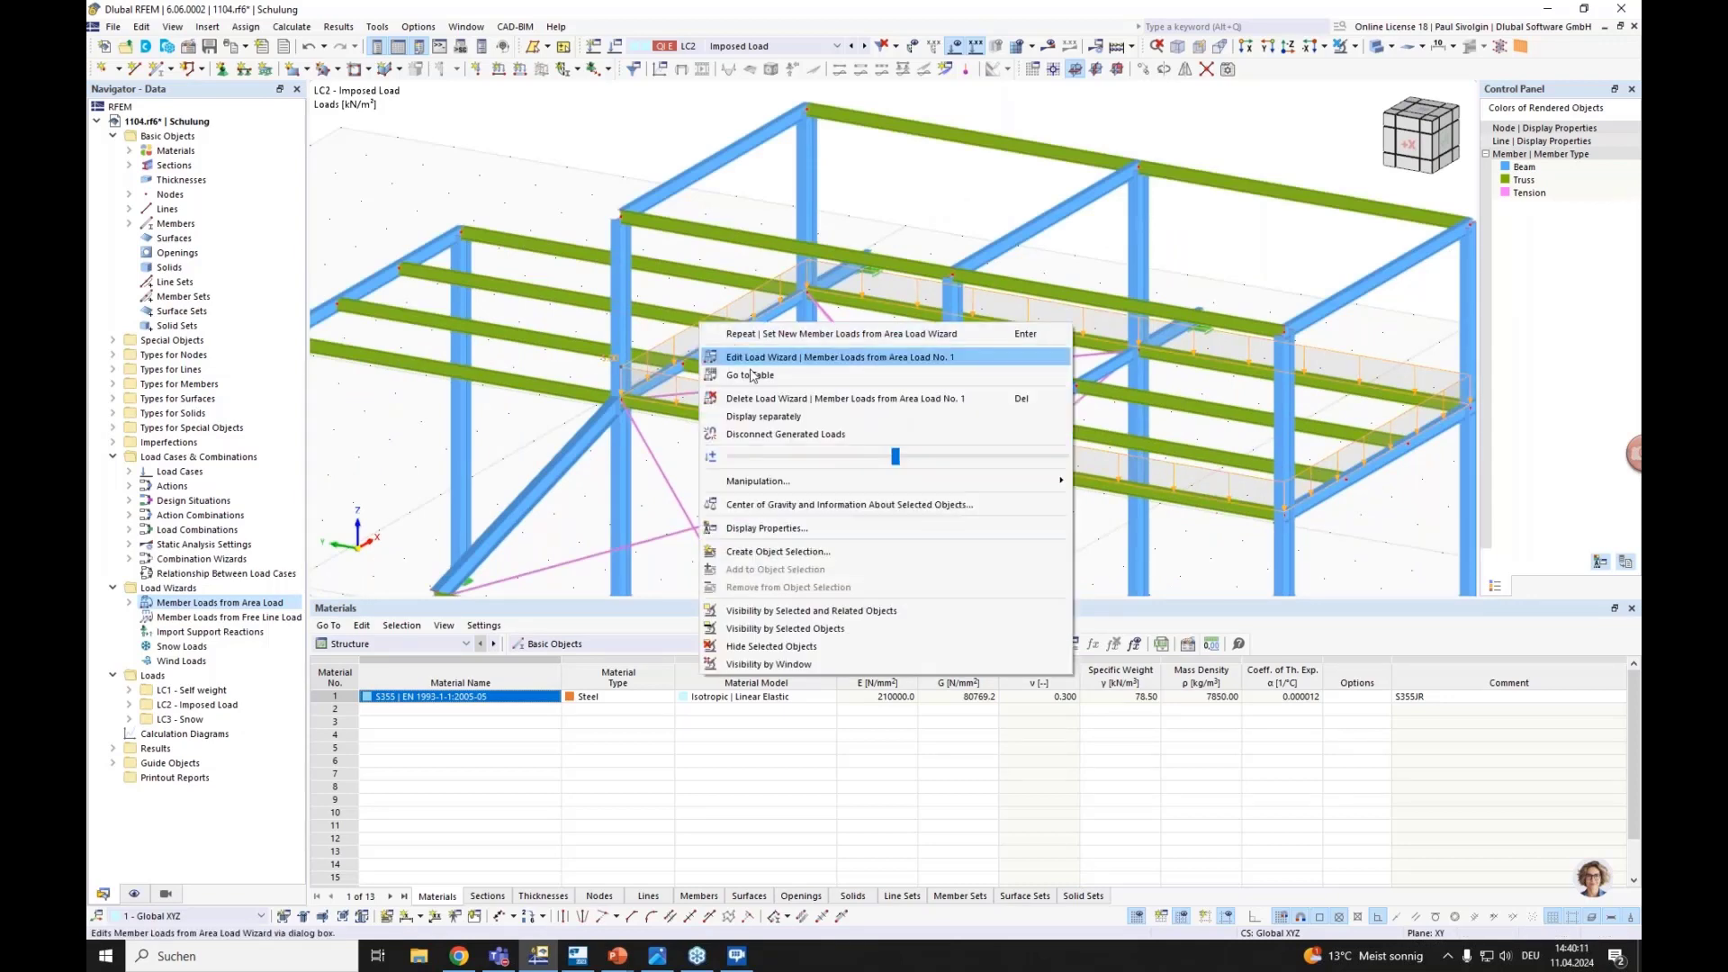
click(780, 421)
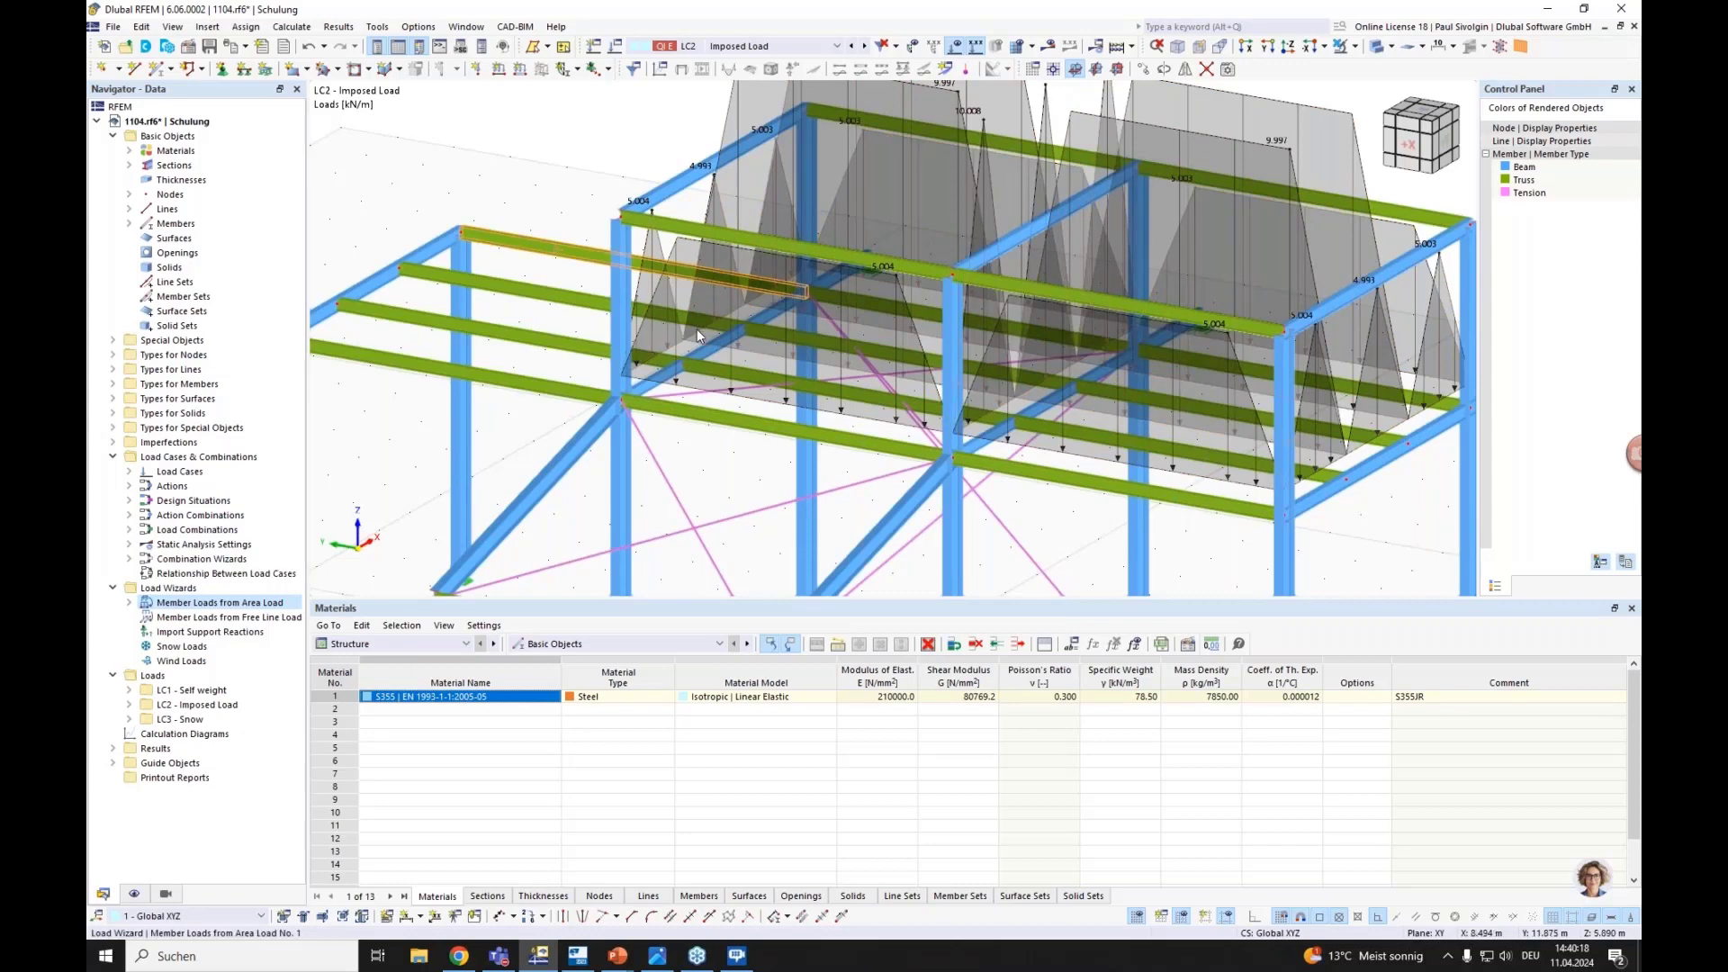
right_click(697, 328)
drag(878, 465, 769, 464)
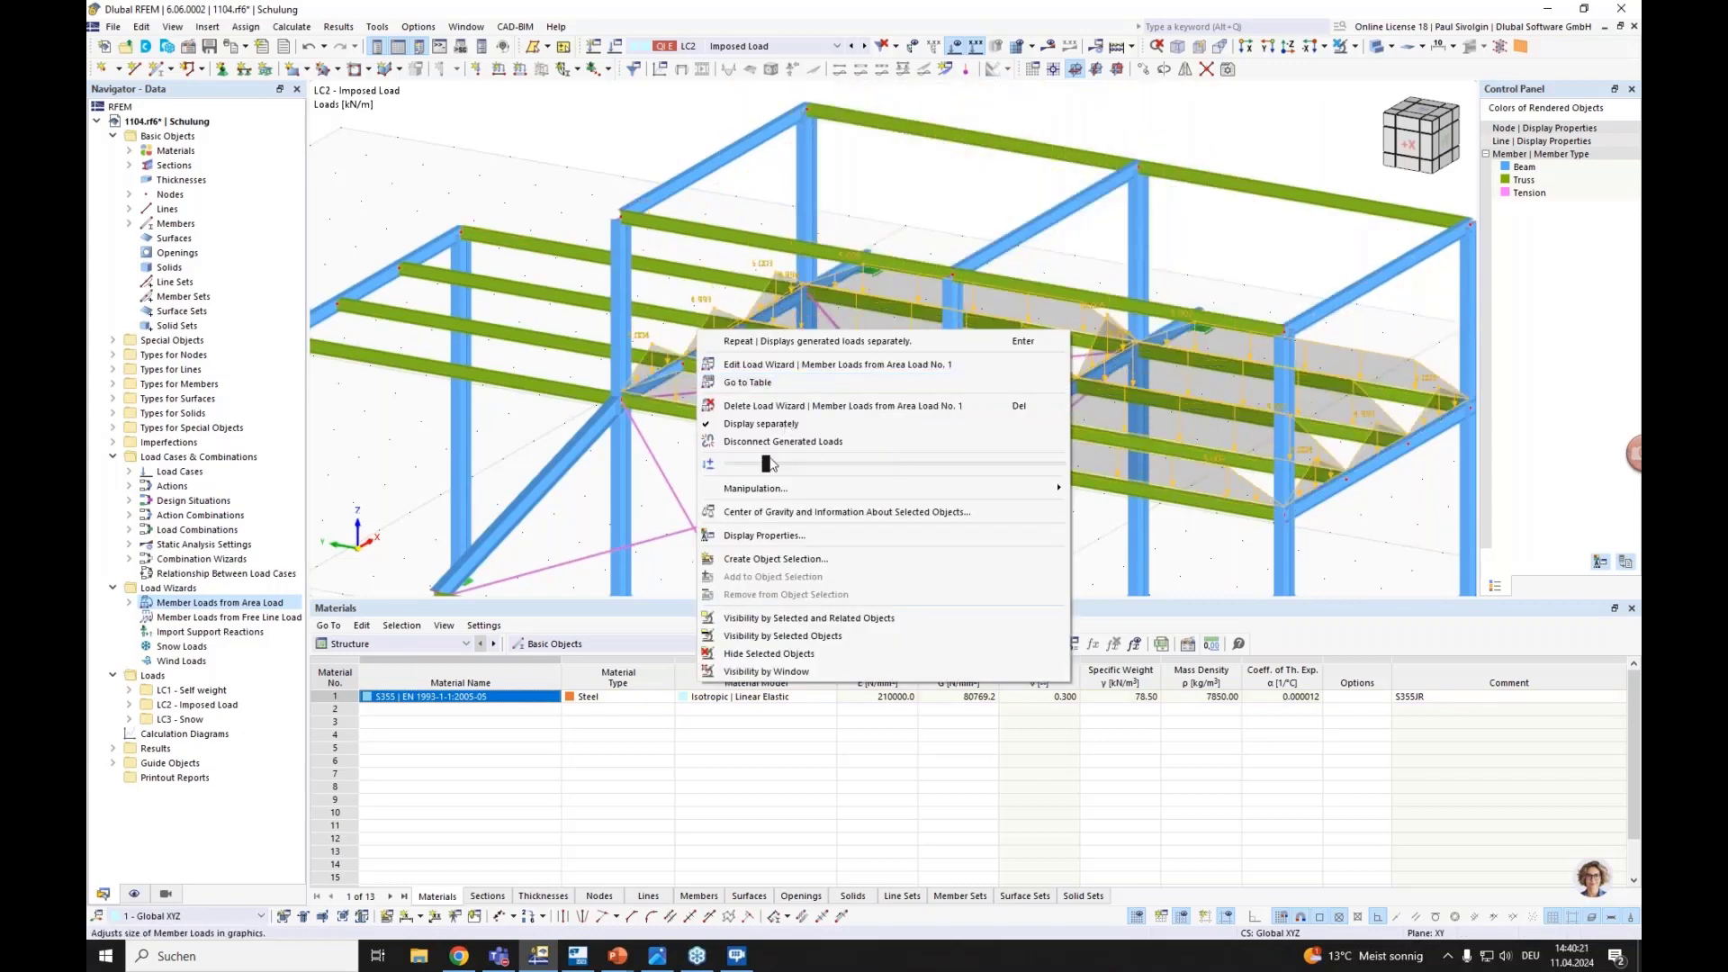
click(925, 188)
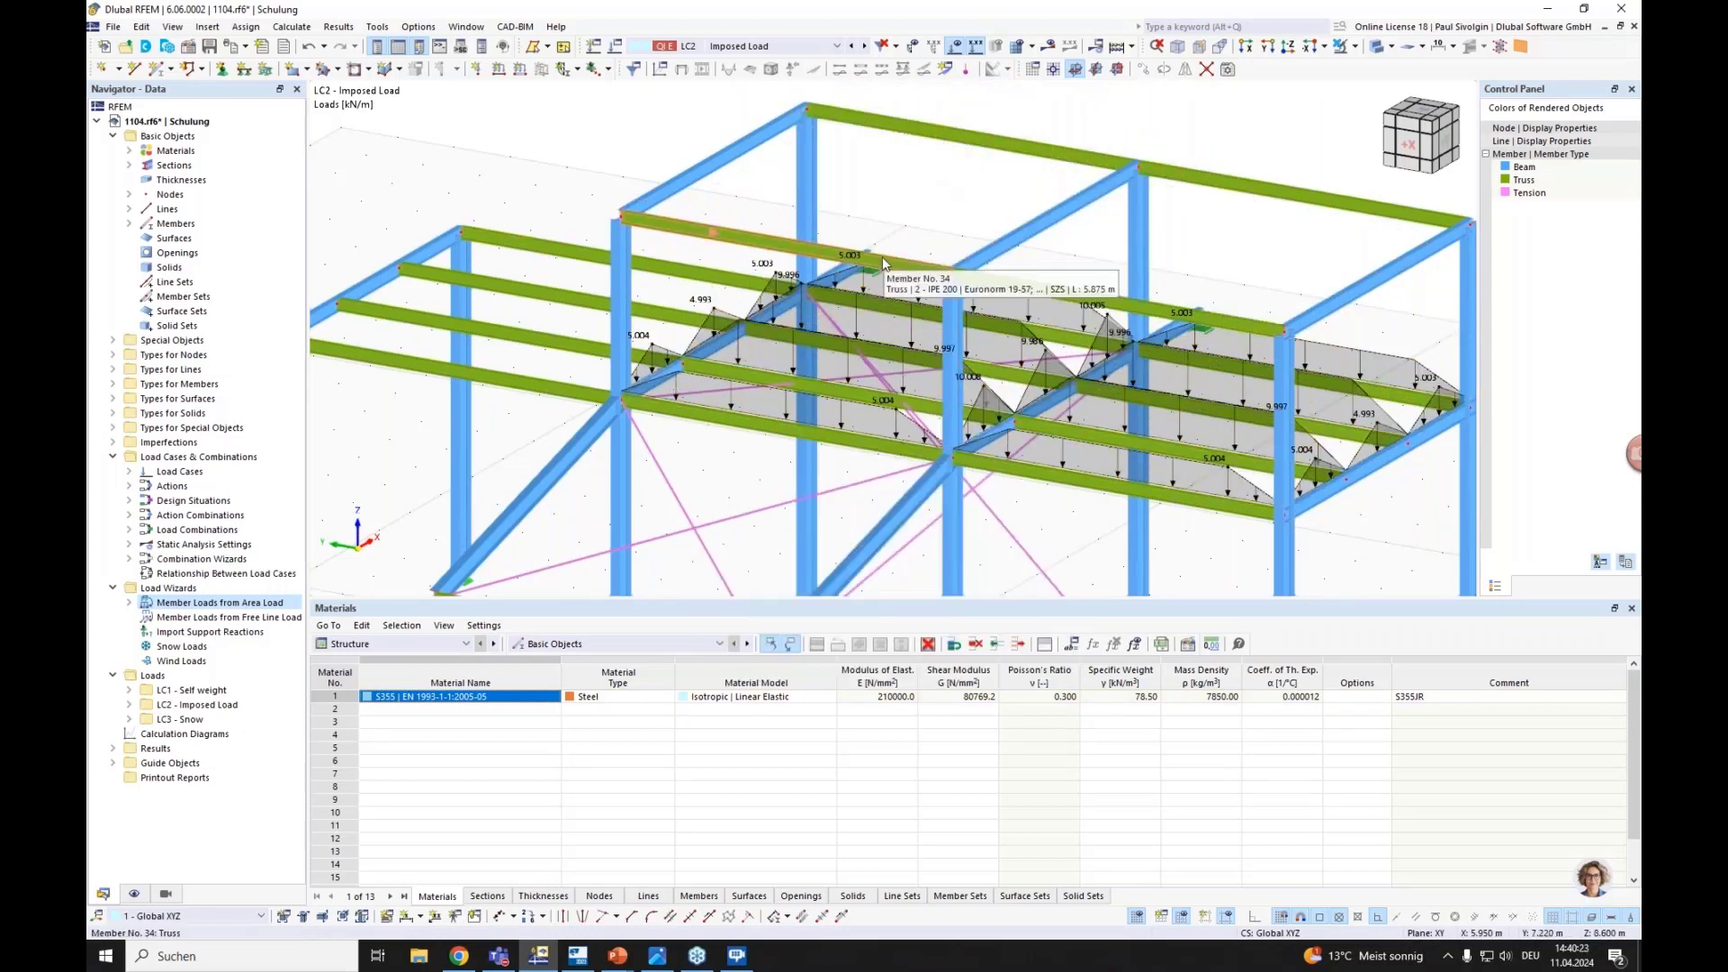
Turn off the separate display of the member loads generated from the area load in LC2
click(788, 385)
right_click(738, 337)
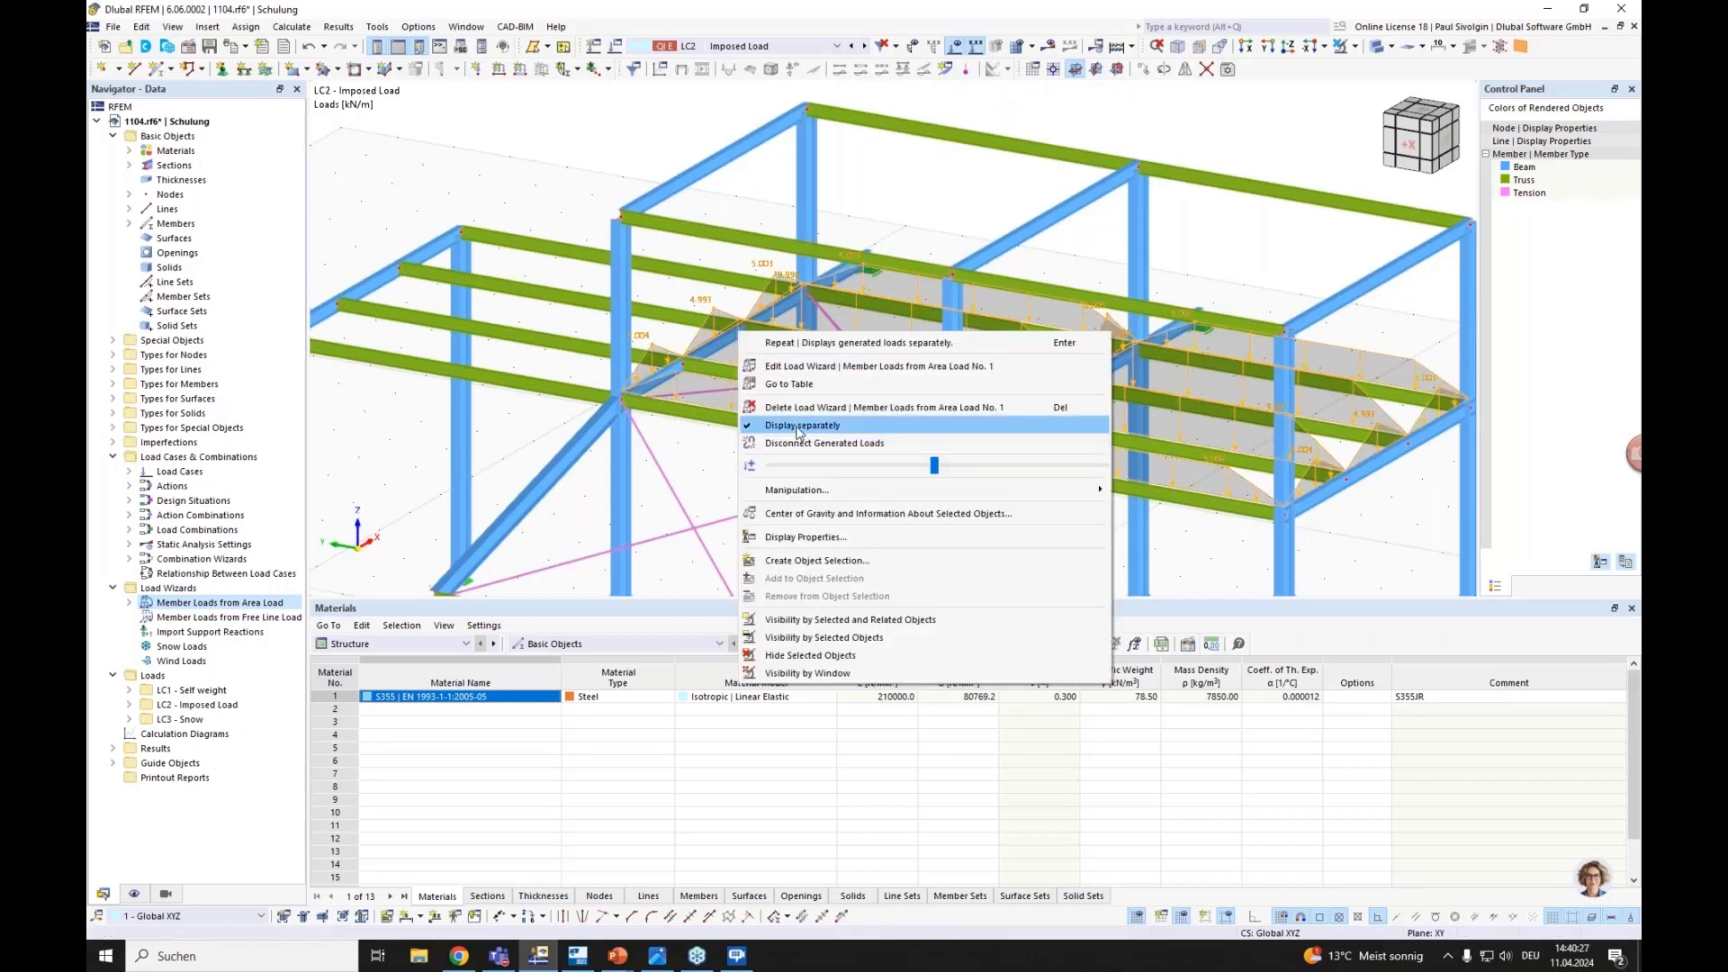
click(797, 426)
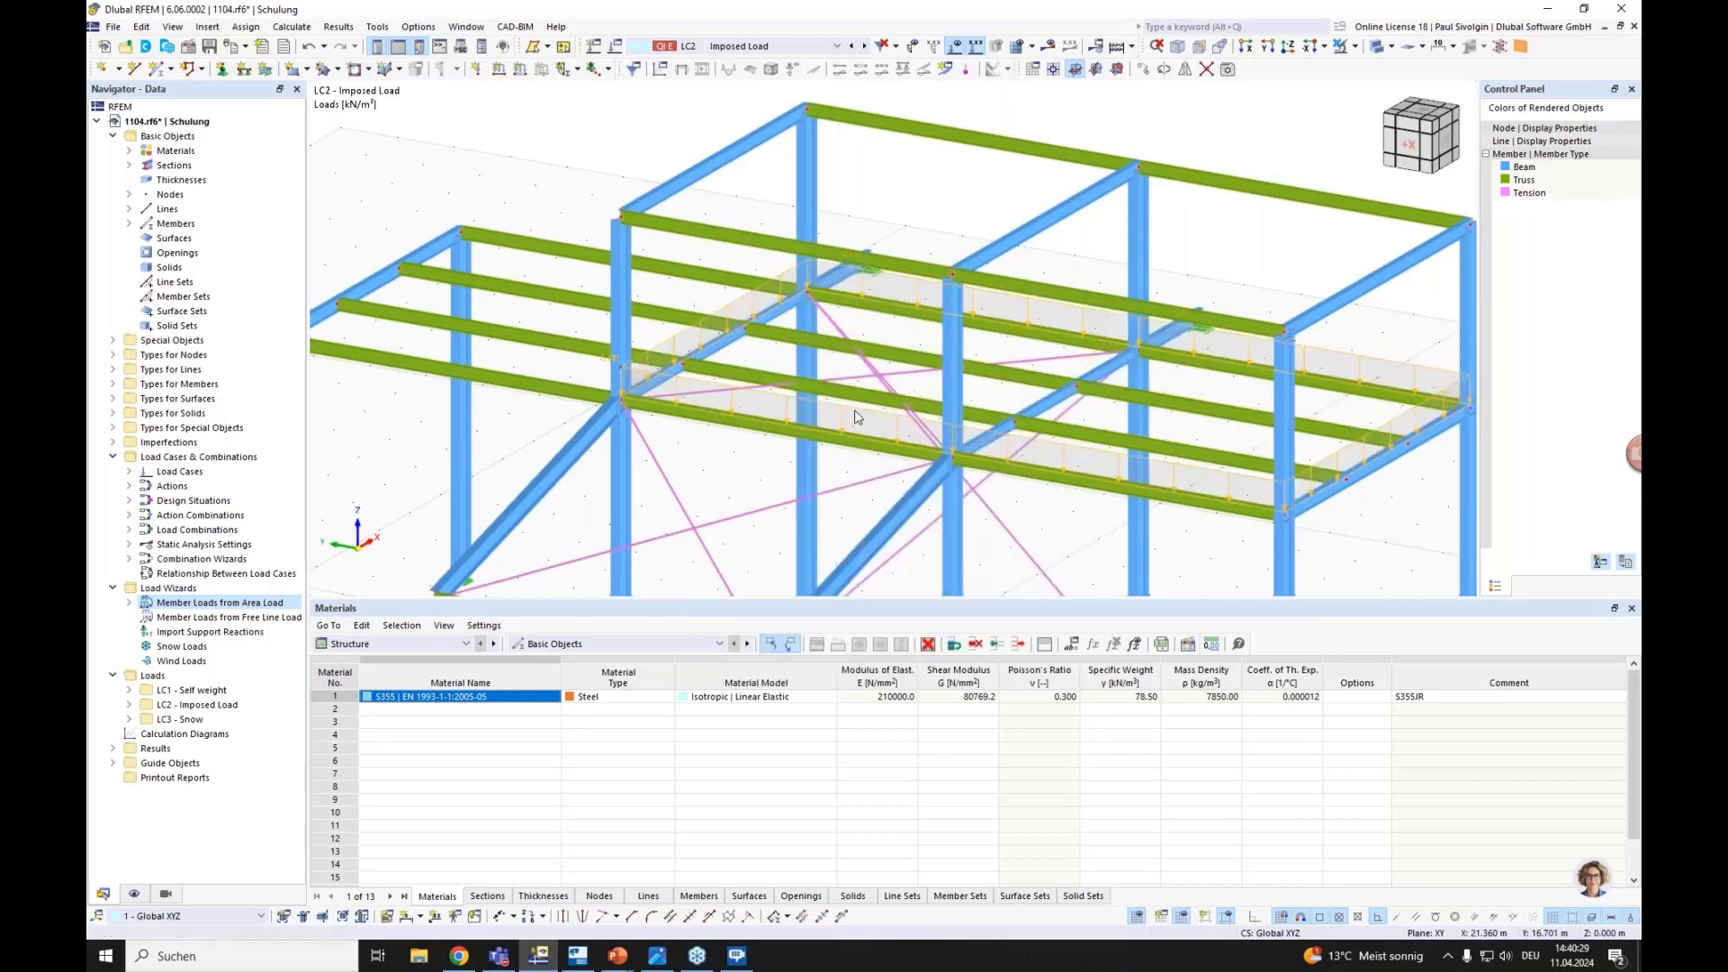
ctrl+middle_drag(838, 396, 837, 361)
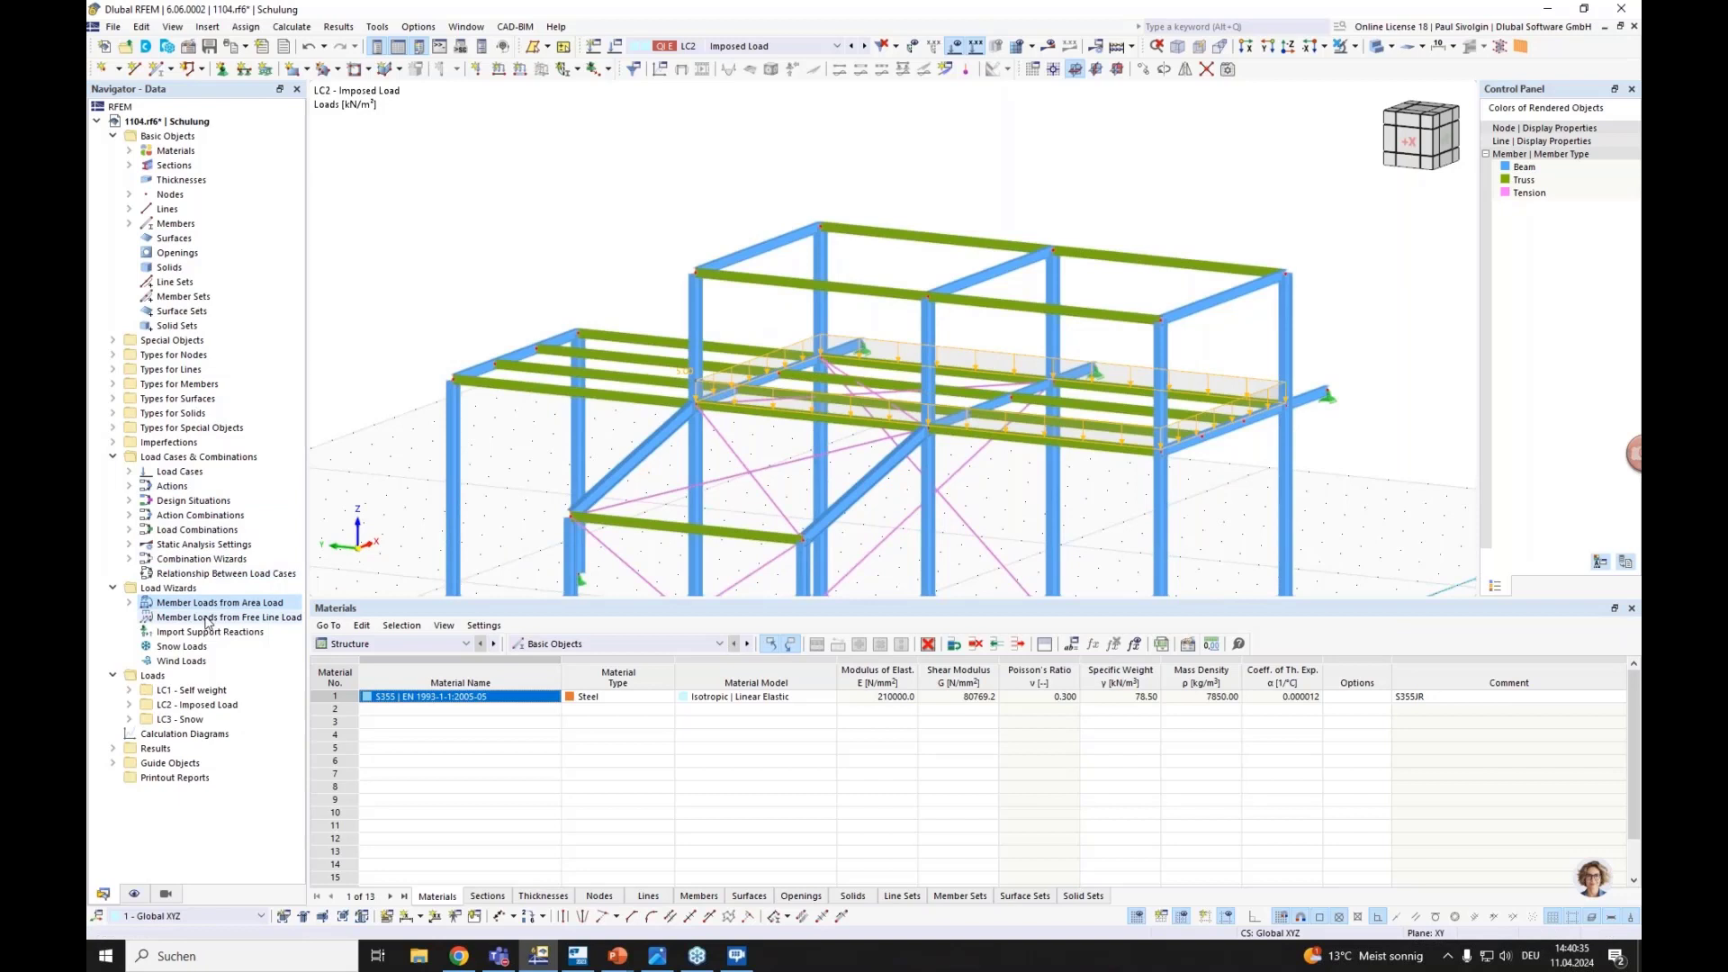
Make load case LC3 Snow current and create a new snow load wizard with the Flat/Monopitch roof type
click(723, 47)
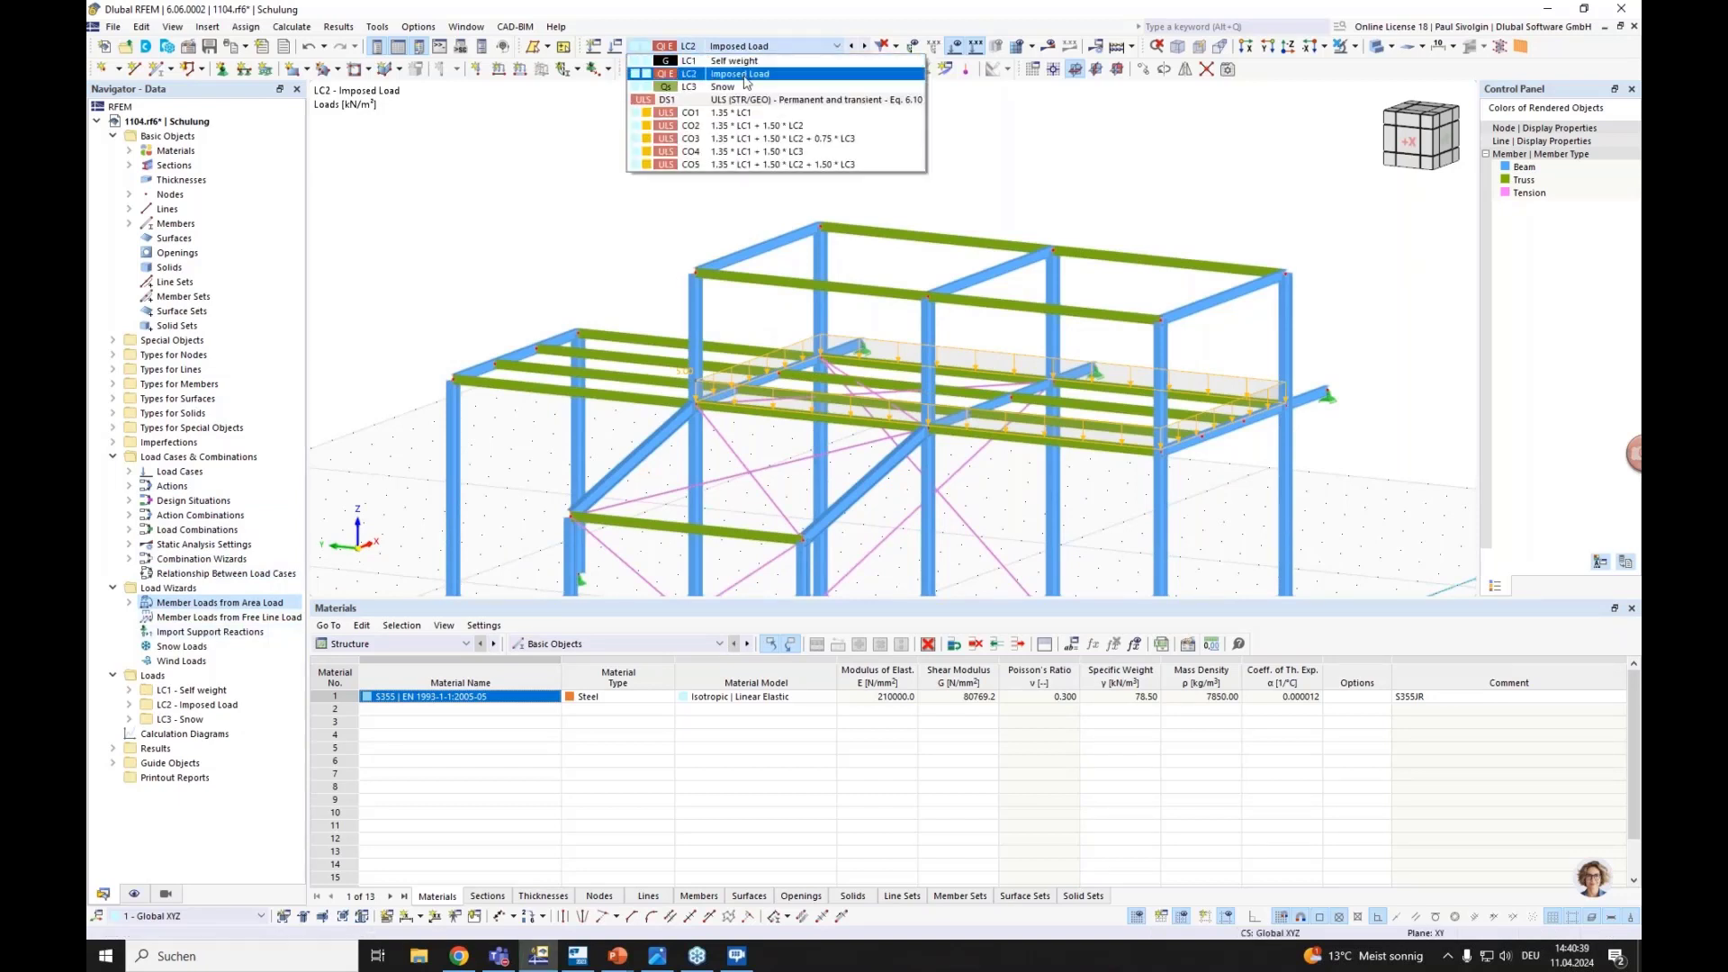
click(723, 87)
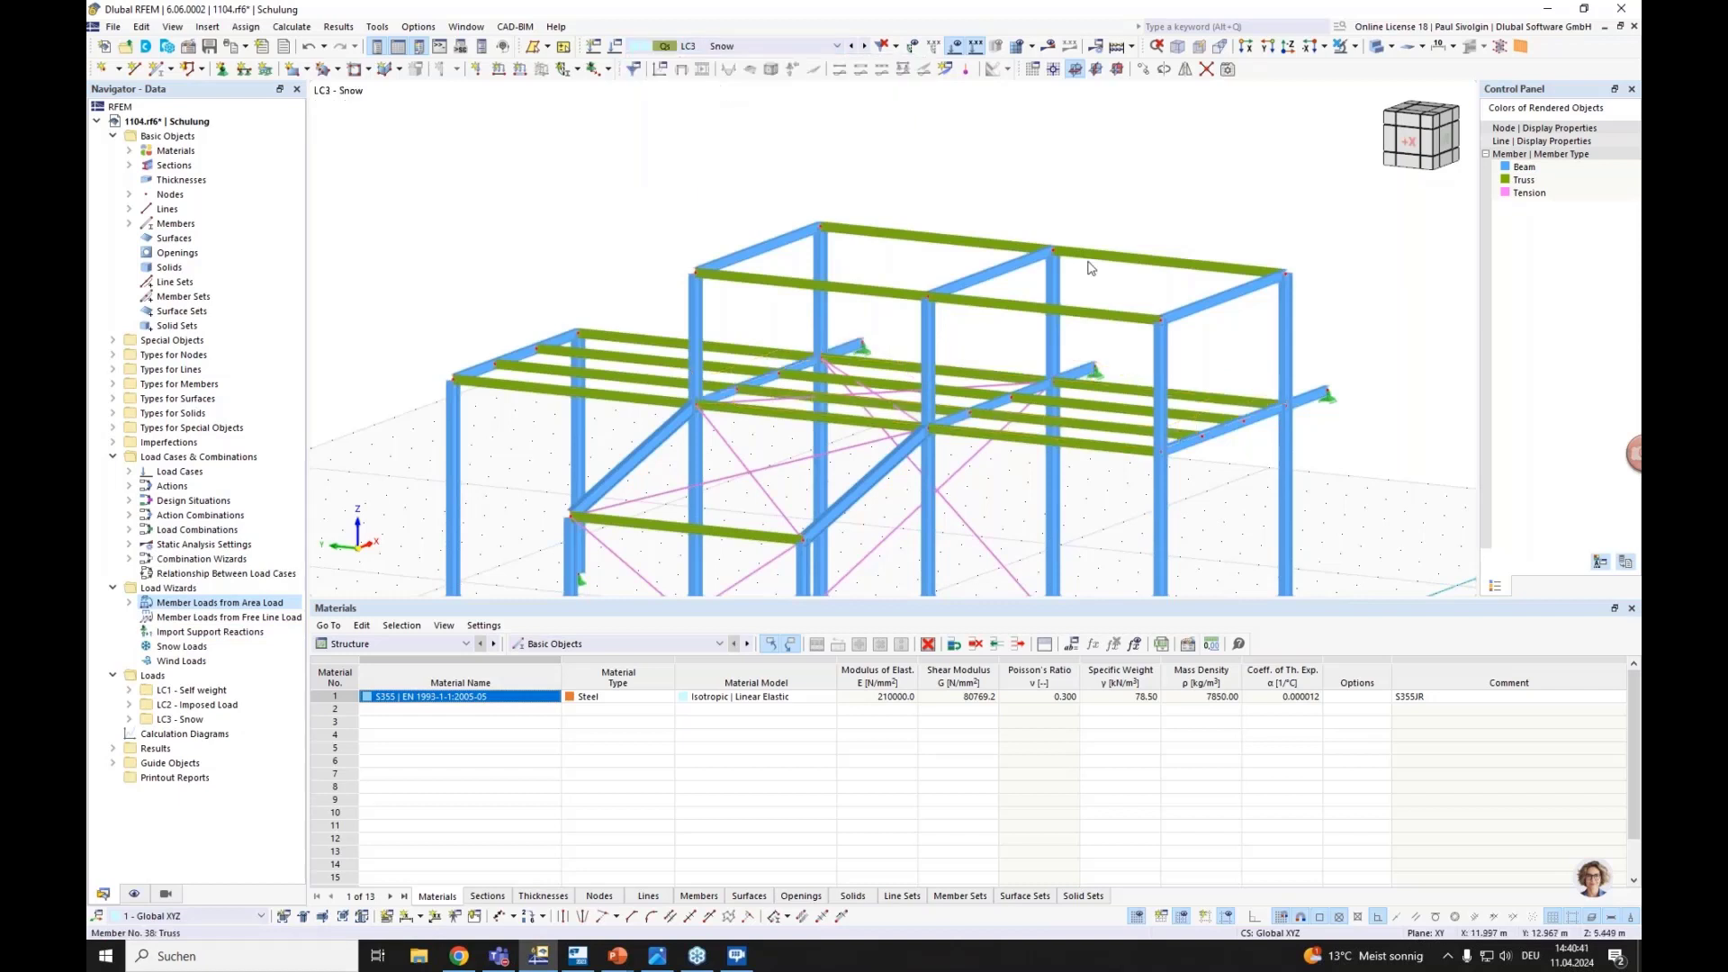
right_click(184, 650)
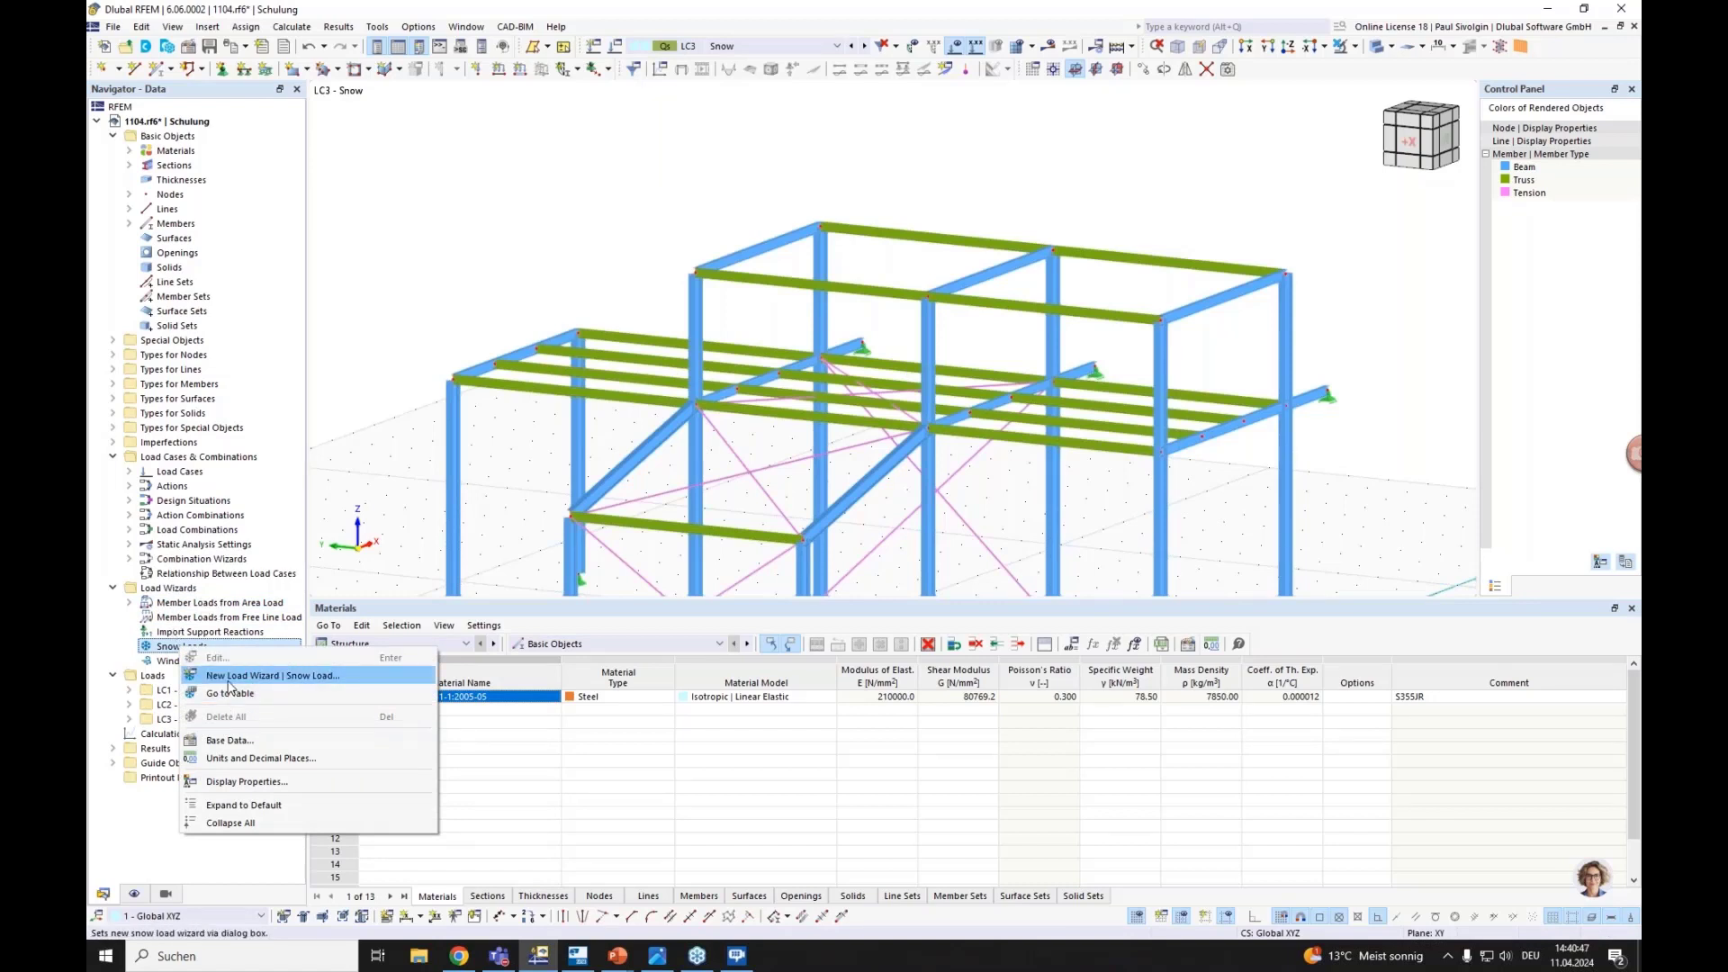
click(230, 677)
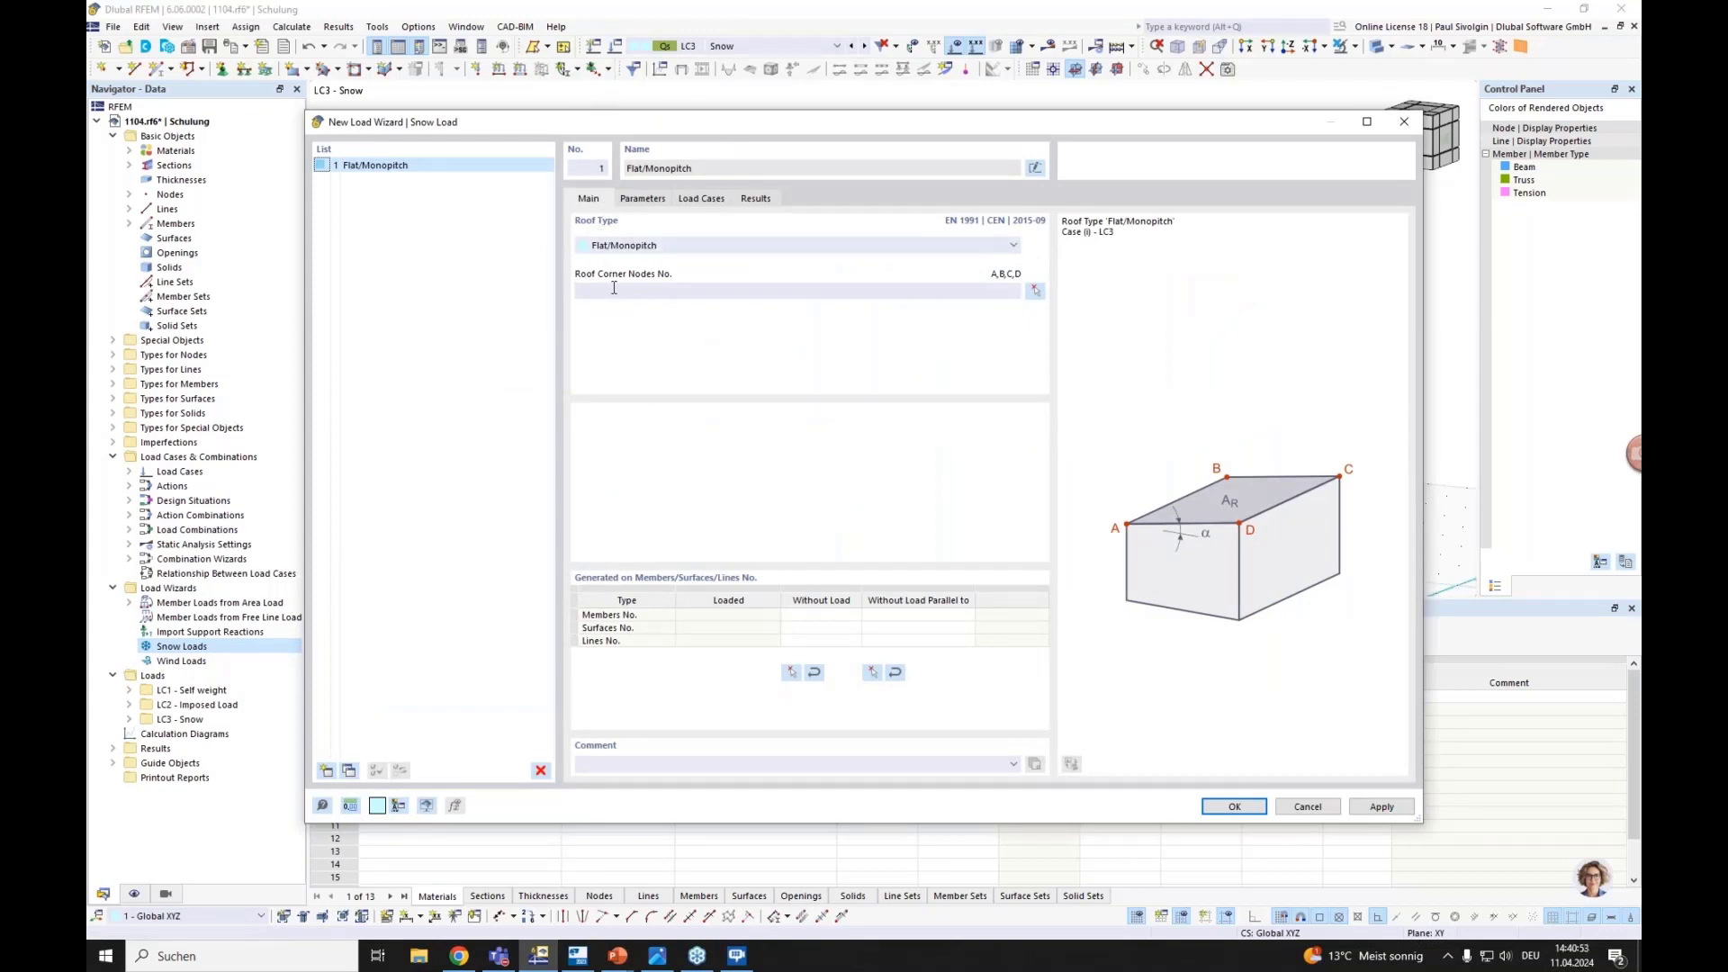
click(605, 289)
drag(727, 121, 739, 208)
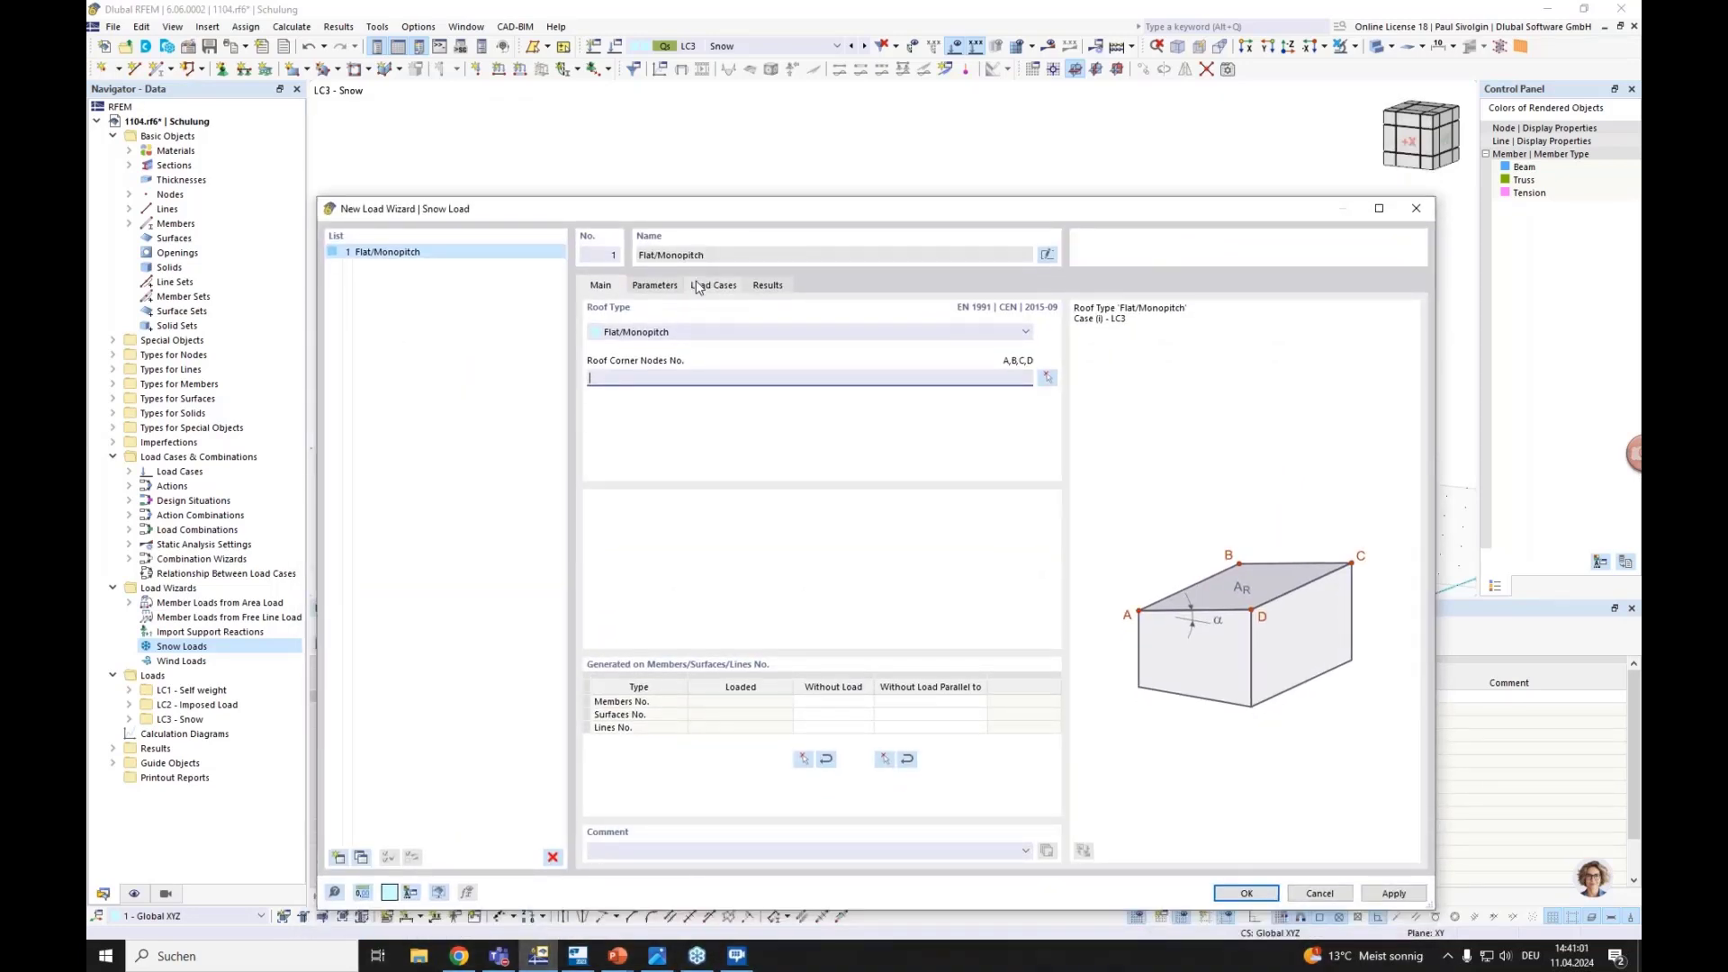
Define the snow-loaded roof by picking corner nodes 31, 33, 29 and 28 of the upper flat roof
click(1047, 377)
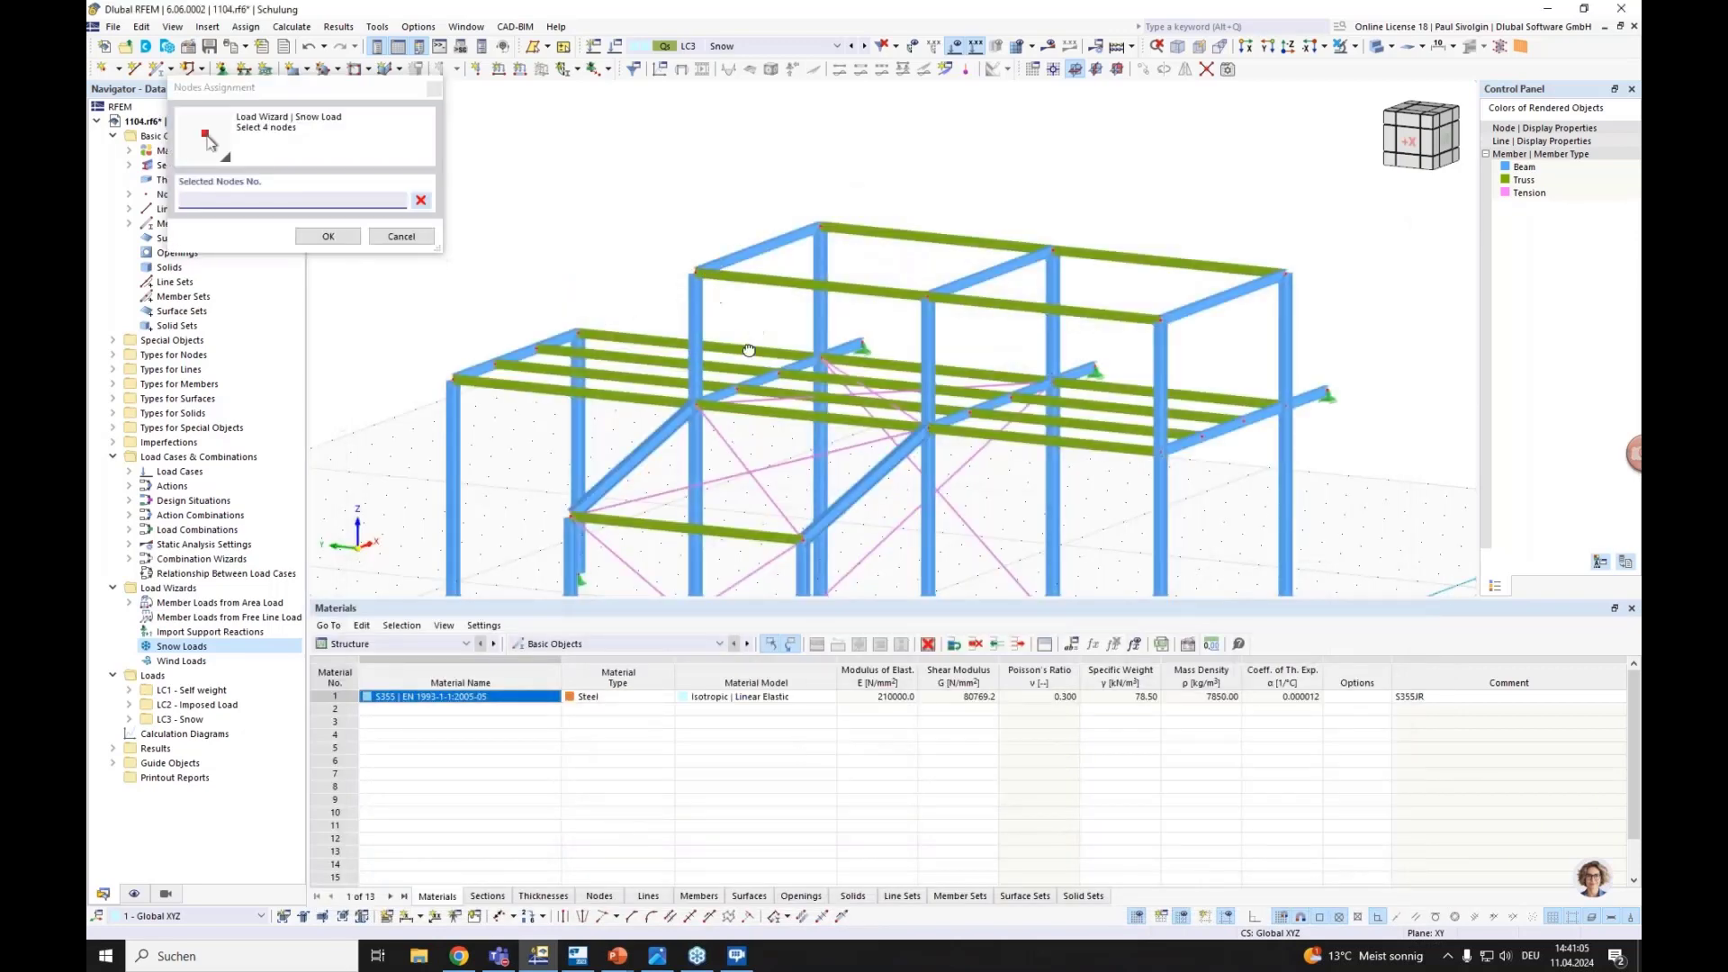
ctrl+middle_drag(752, 324, 756, 360)
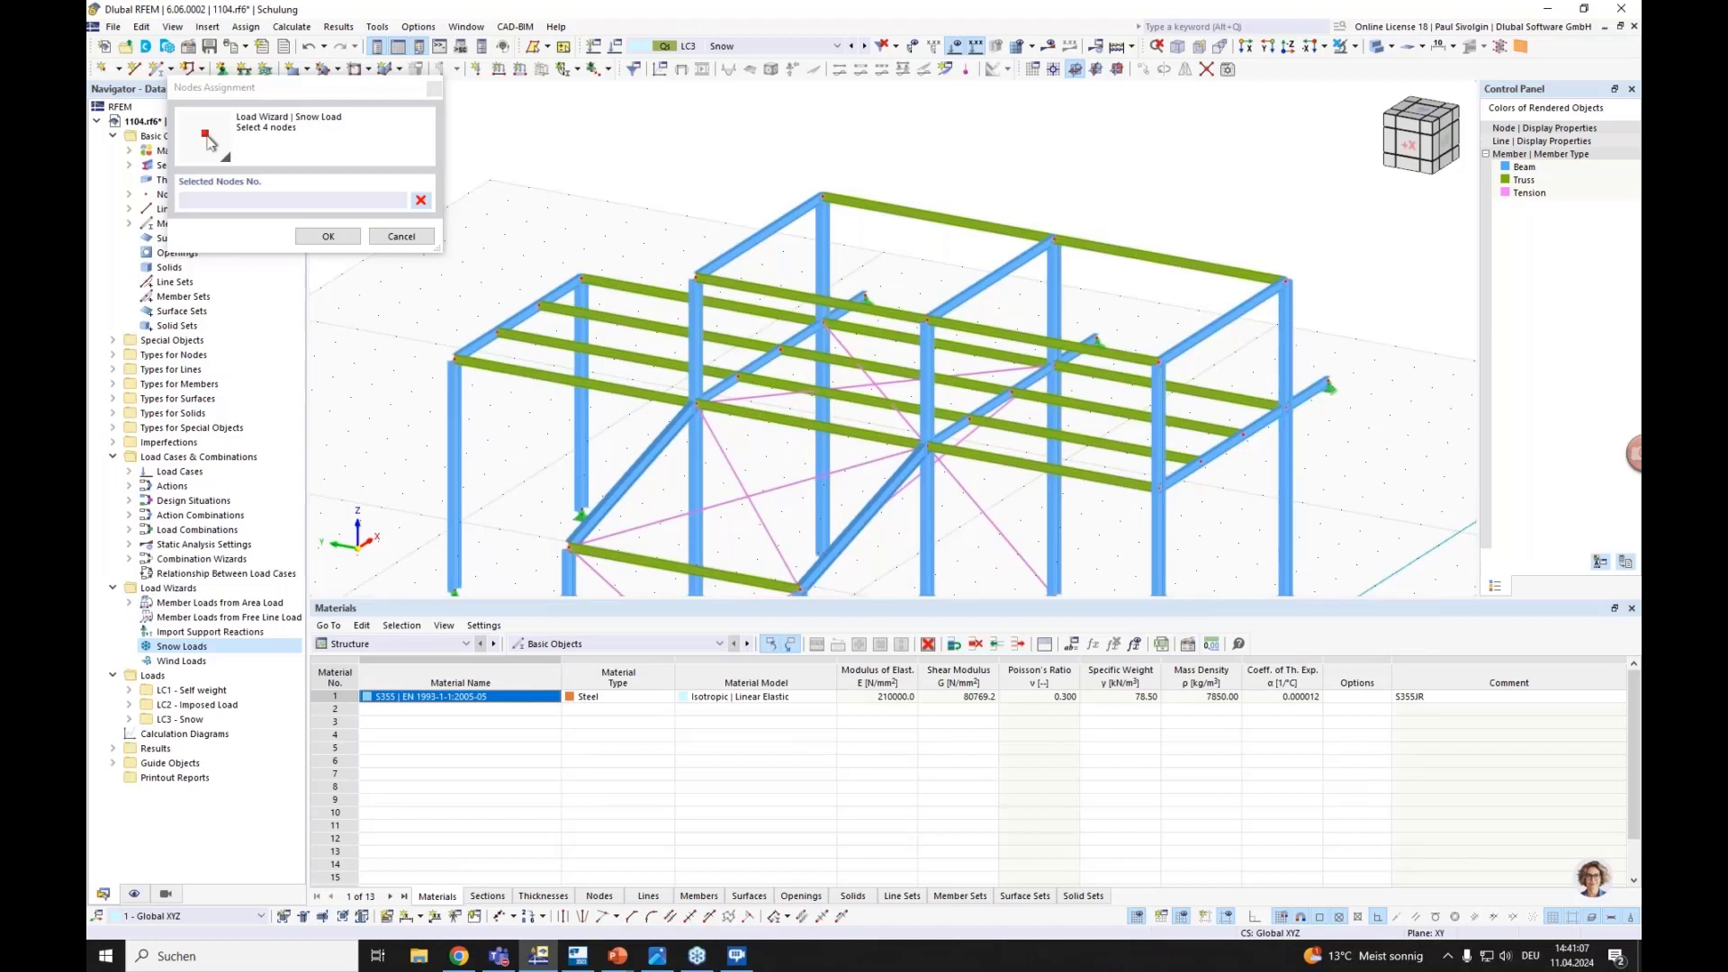
middle_drag(720, 286, 712, 251)
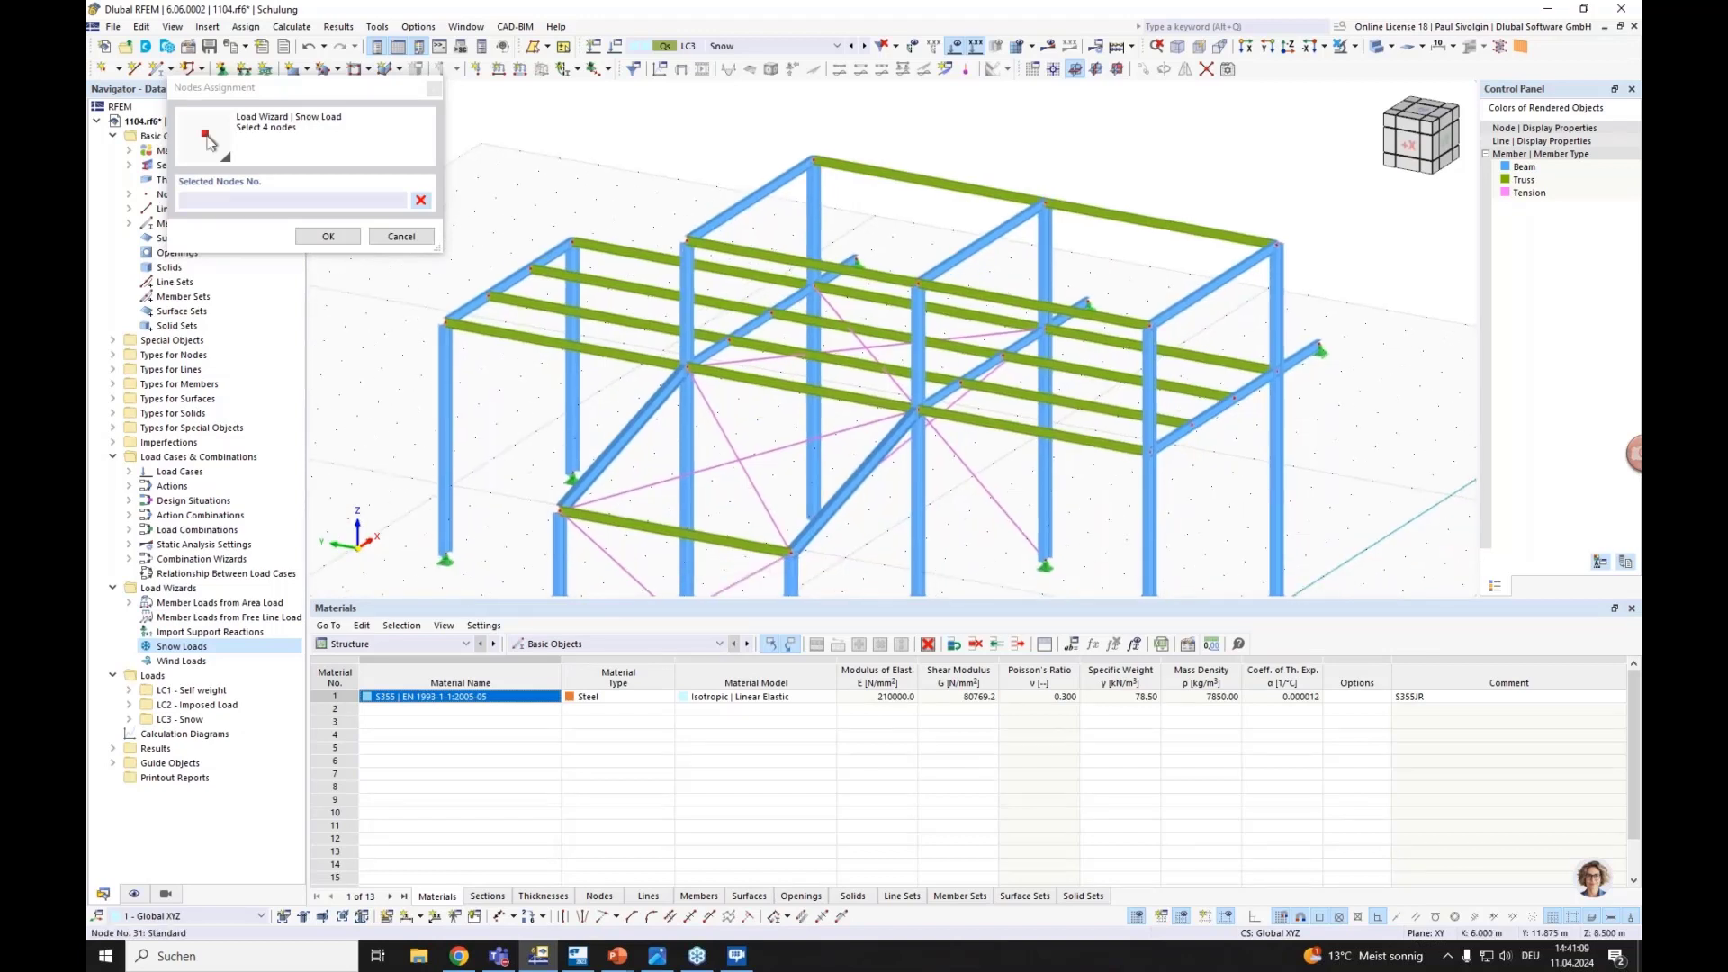
click(687, 240)
click(1265, 245)
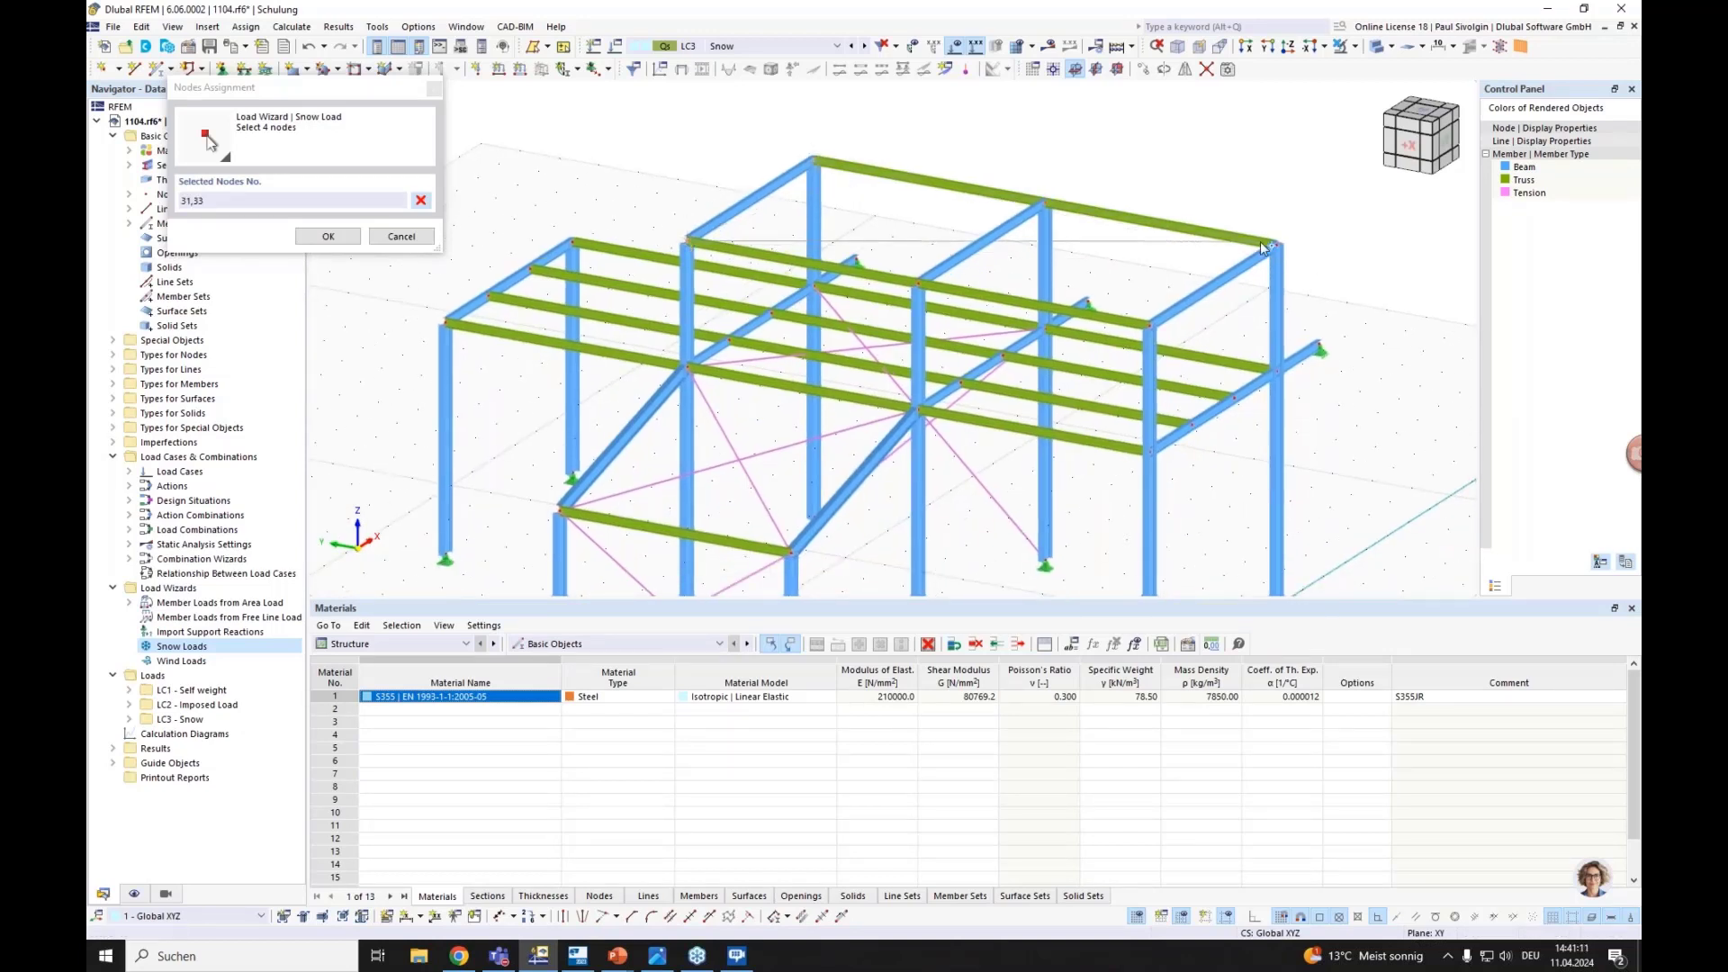
click(813, 161)
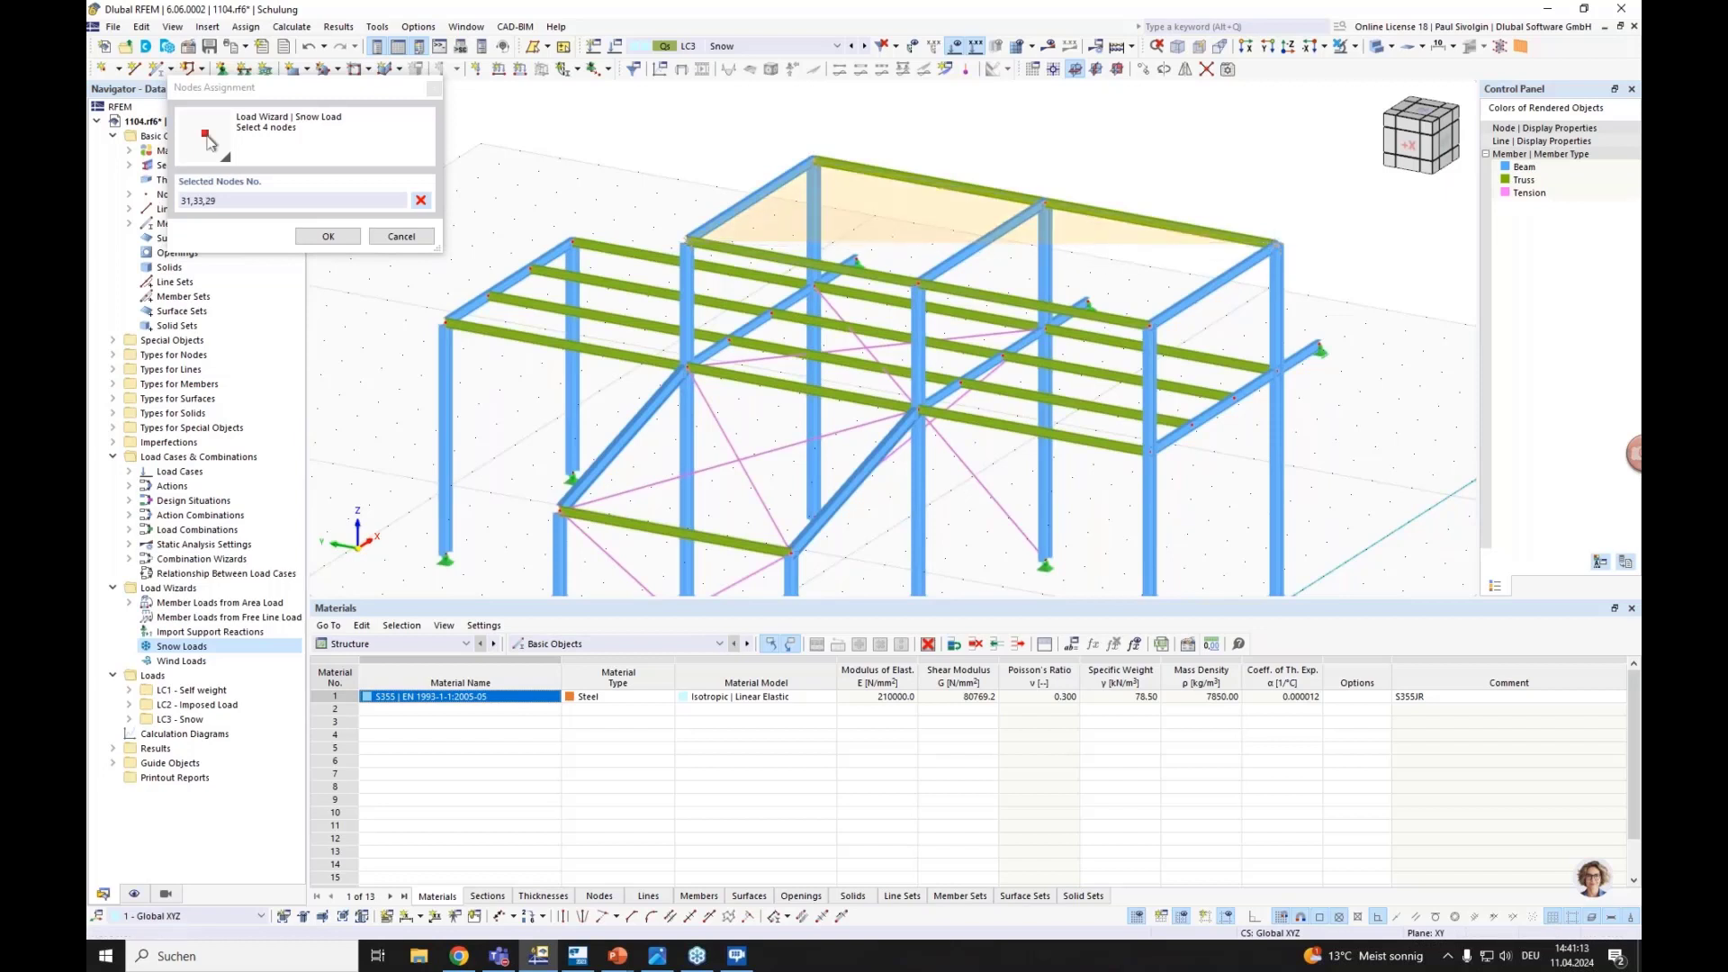
click(1044, 203)
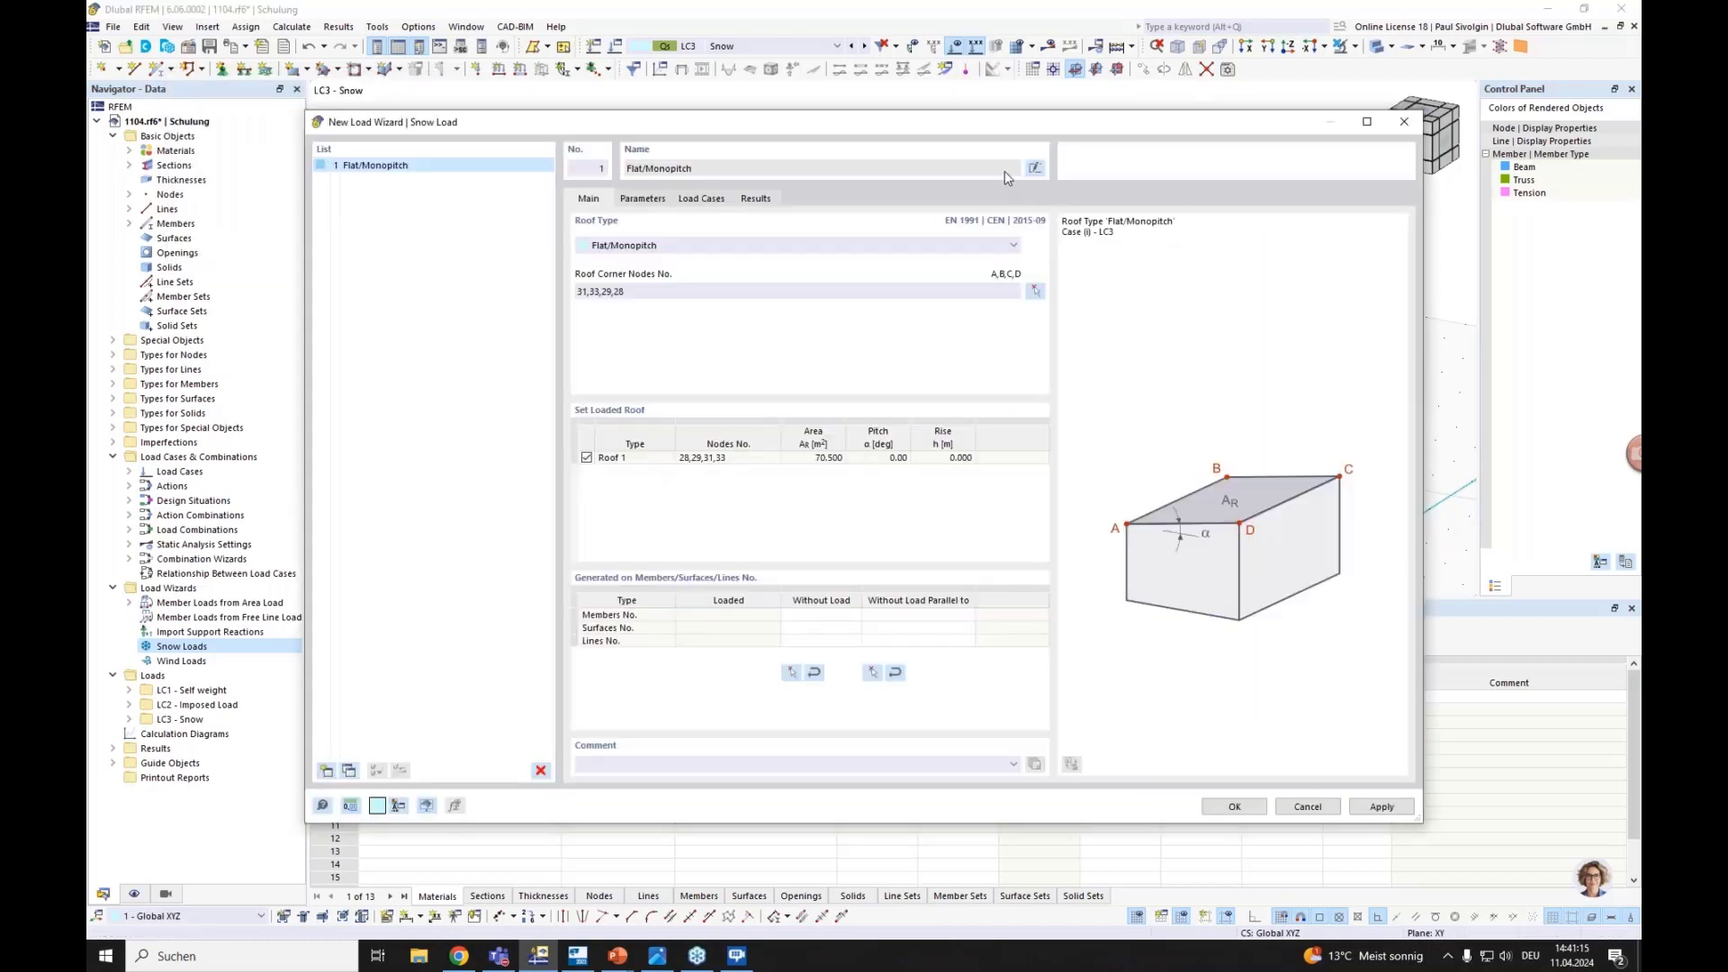
Name the snow load wizard Roof 1 and generate the snow load with its default parameters
click(1025, 170)
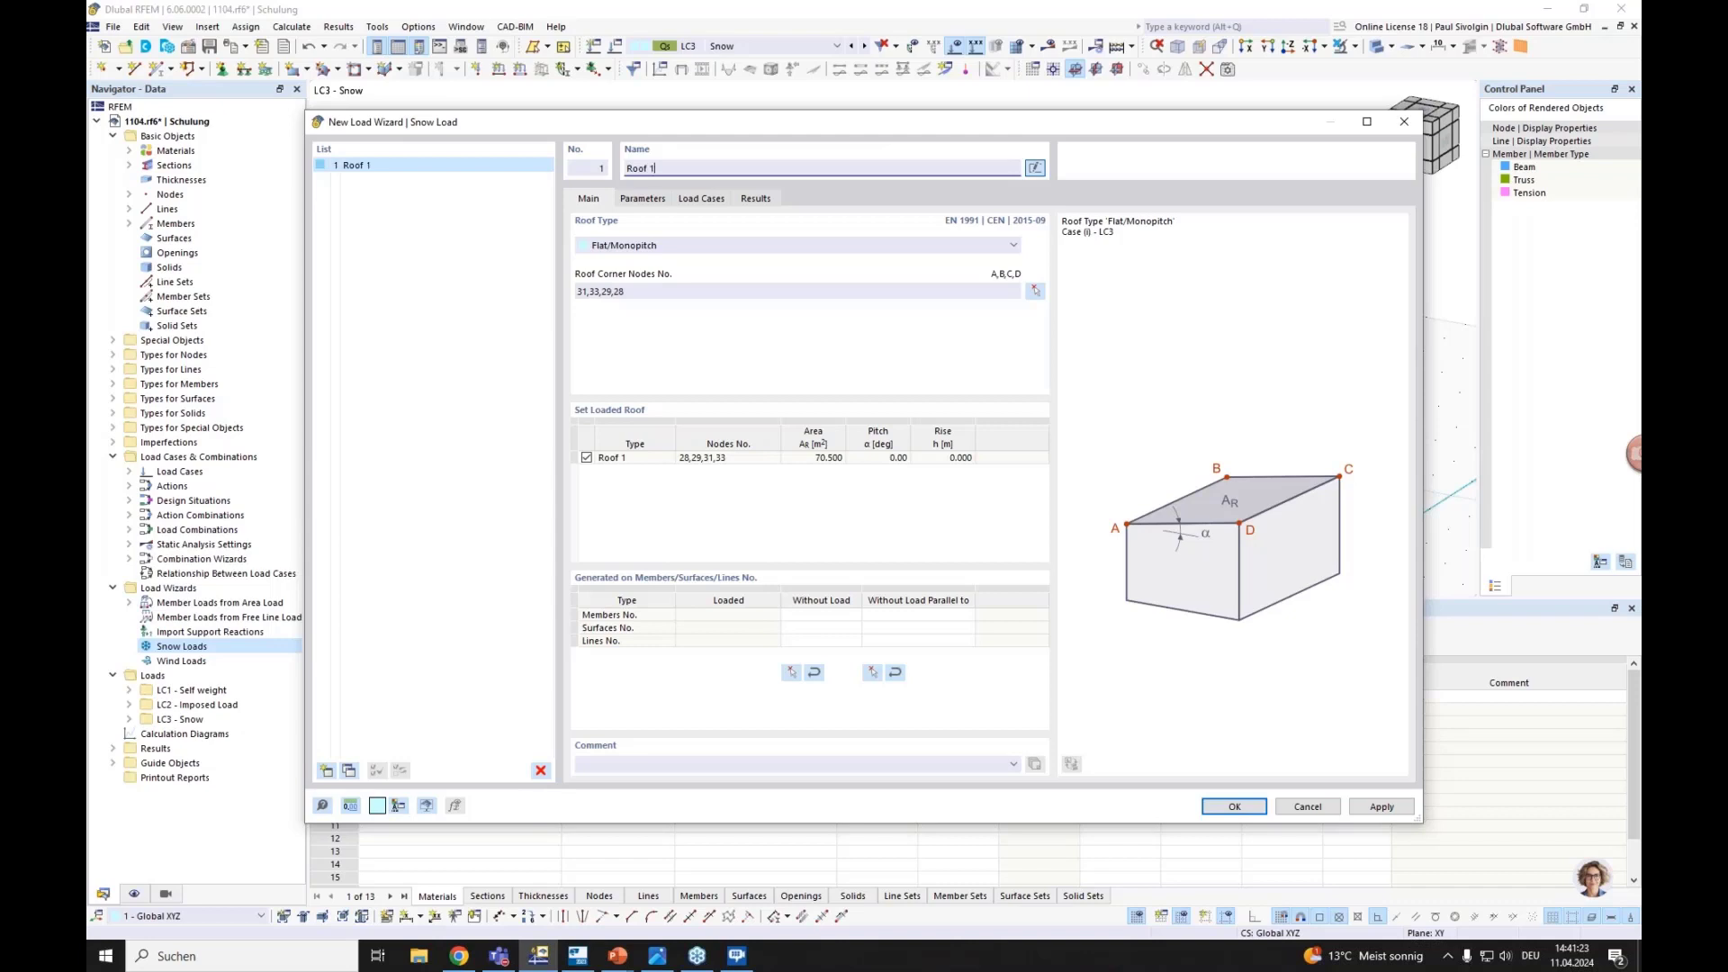
click(647, 199)
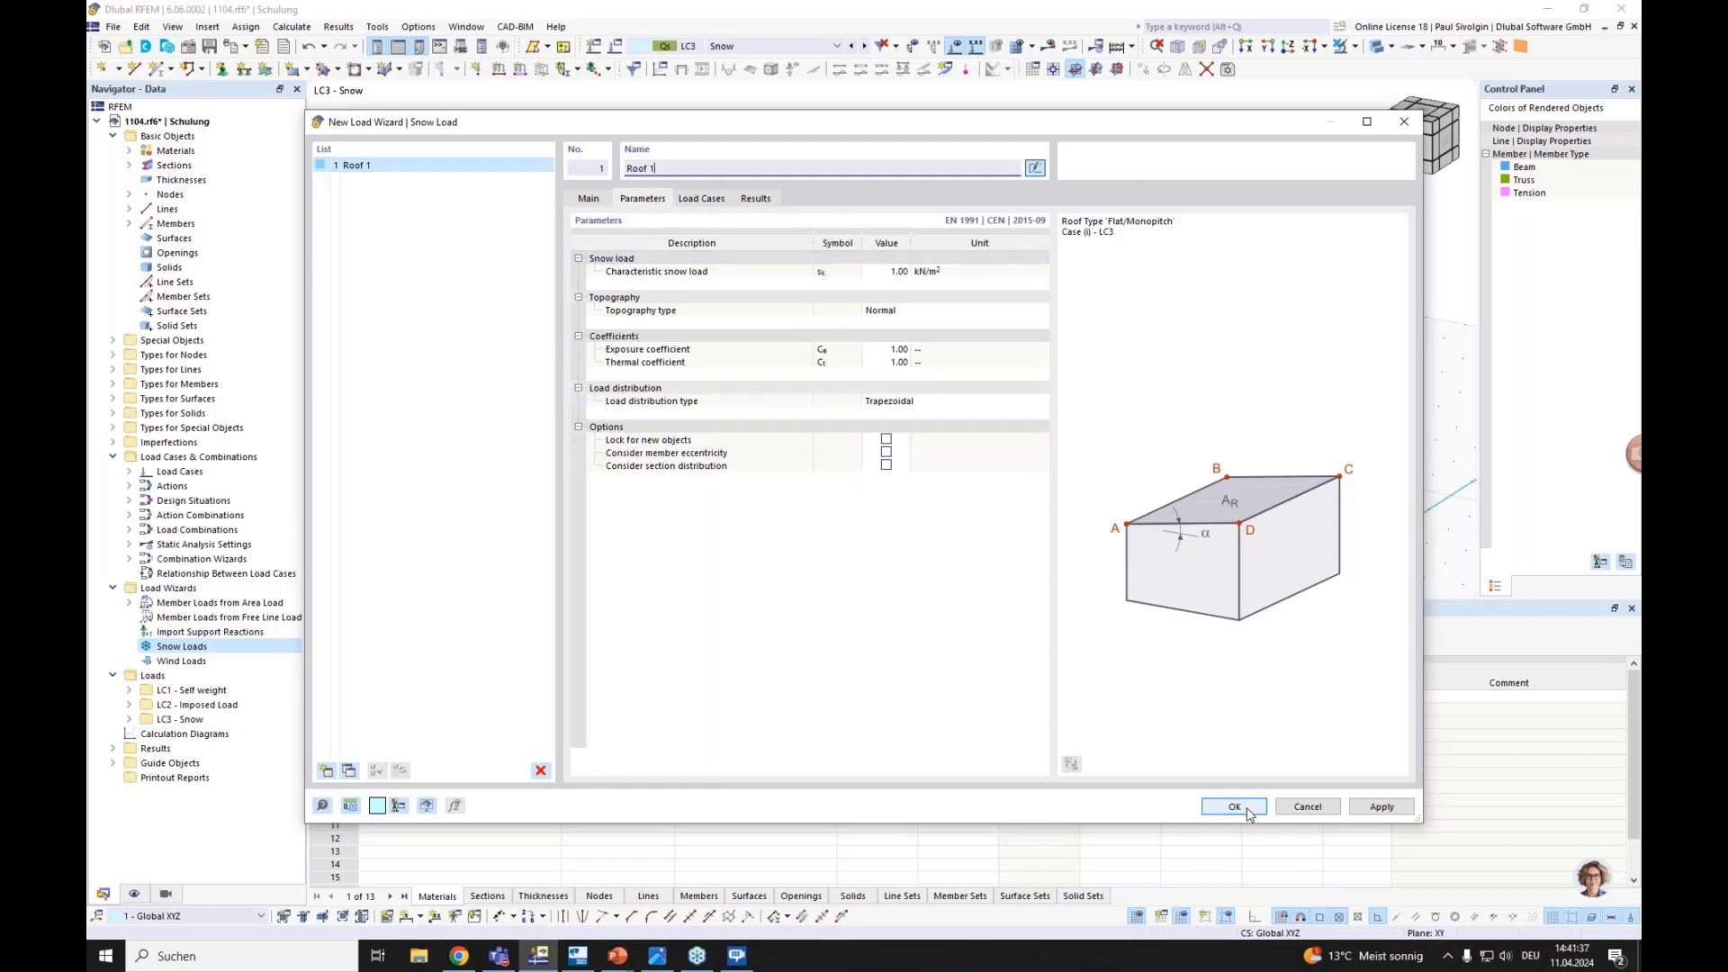
click(965, 538)
key(Return)
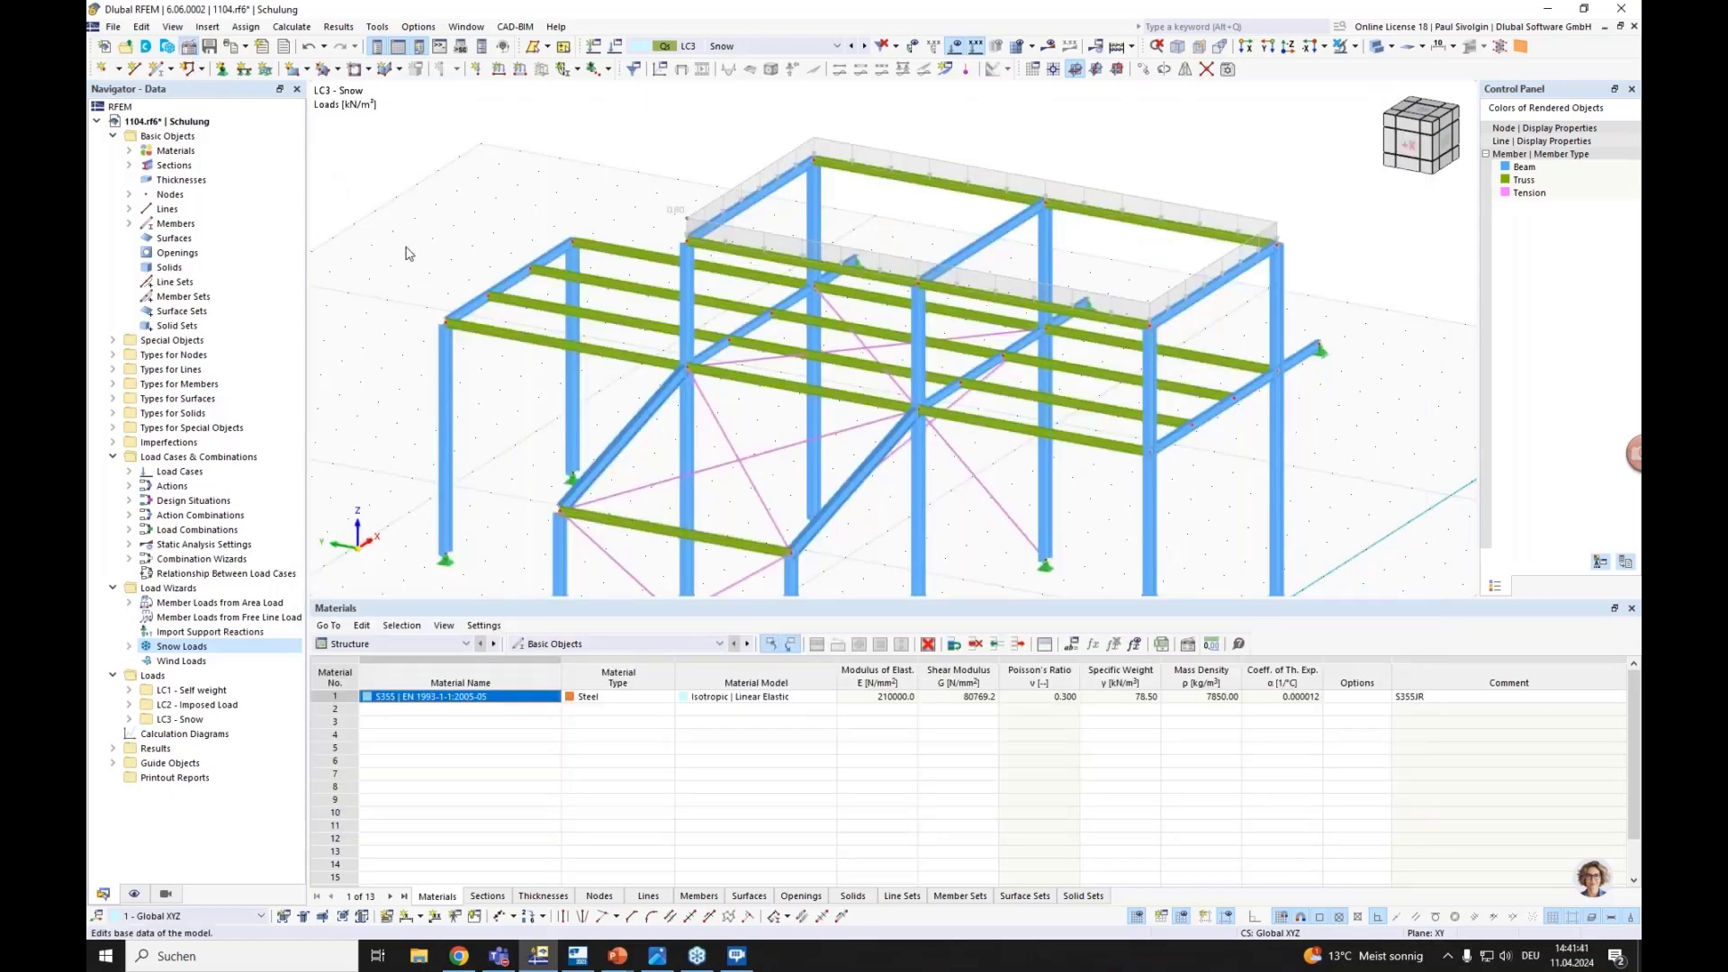
Check the activated add-ons and load wizard option in the model's base data
double_click(405, 253)
click(641, 167)
click(603, 167)
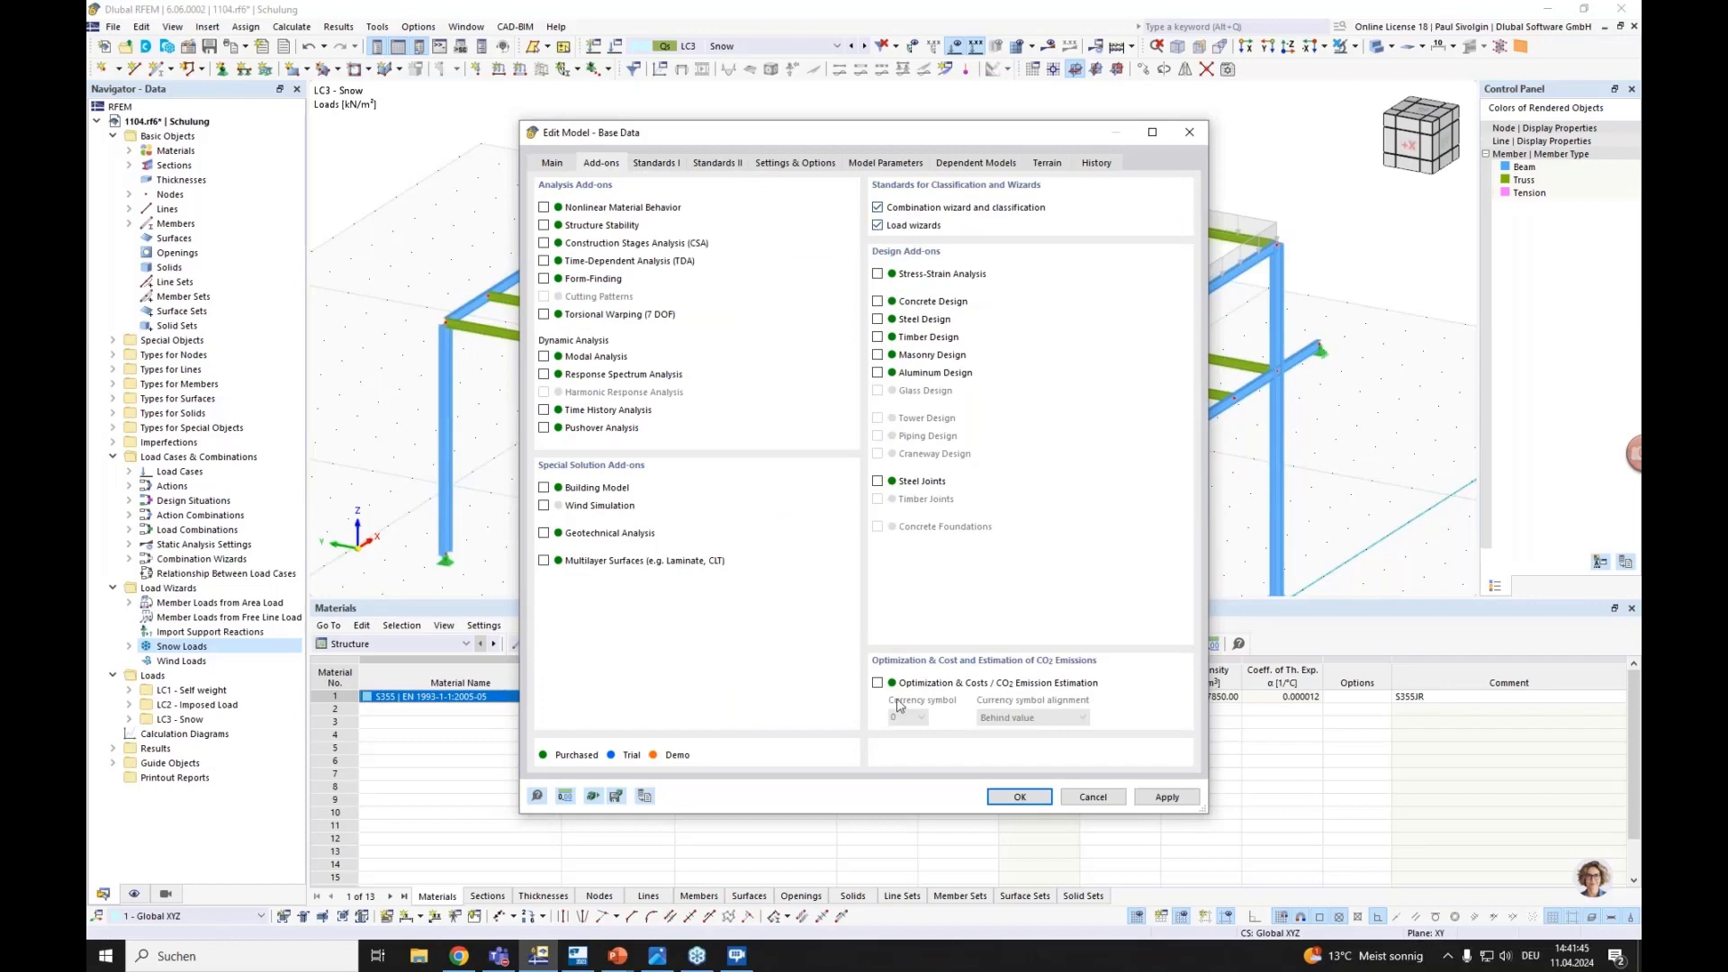
click(1017, 798)
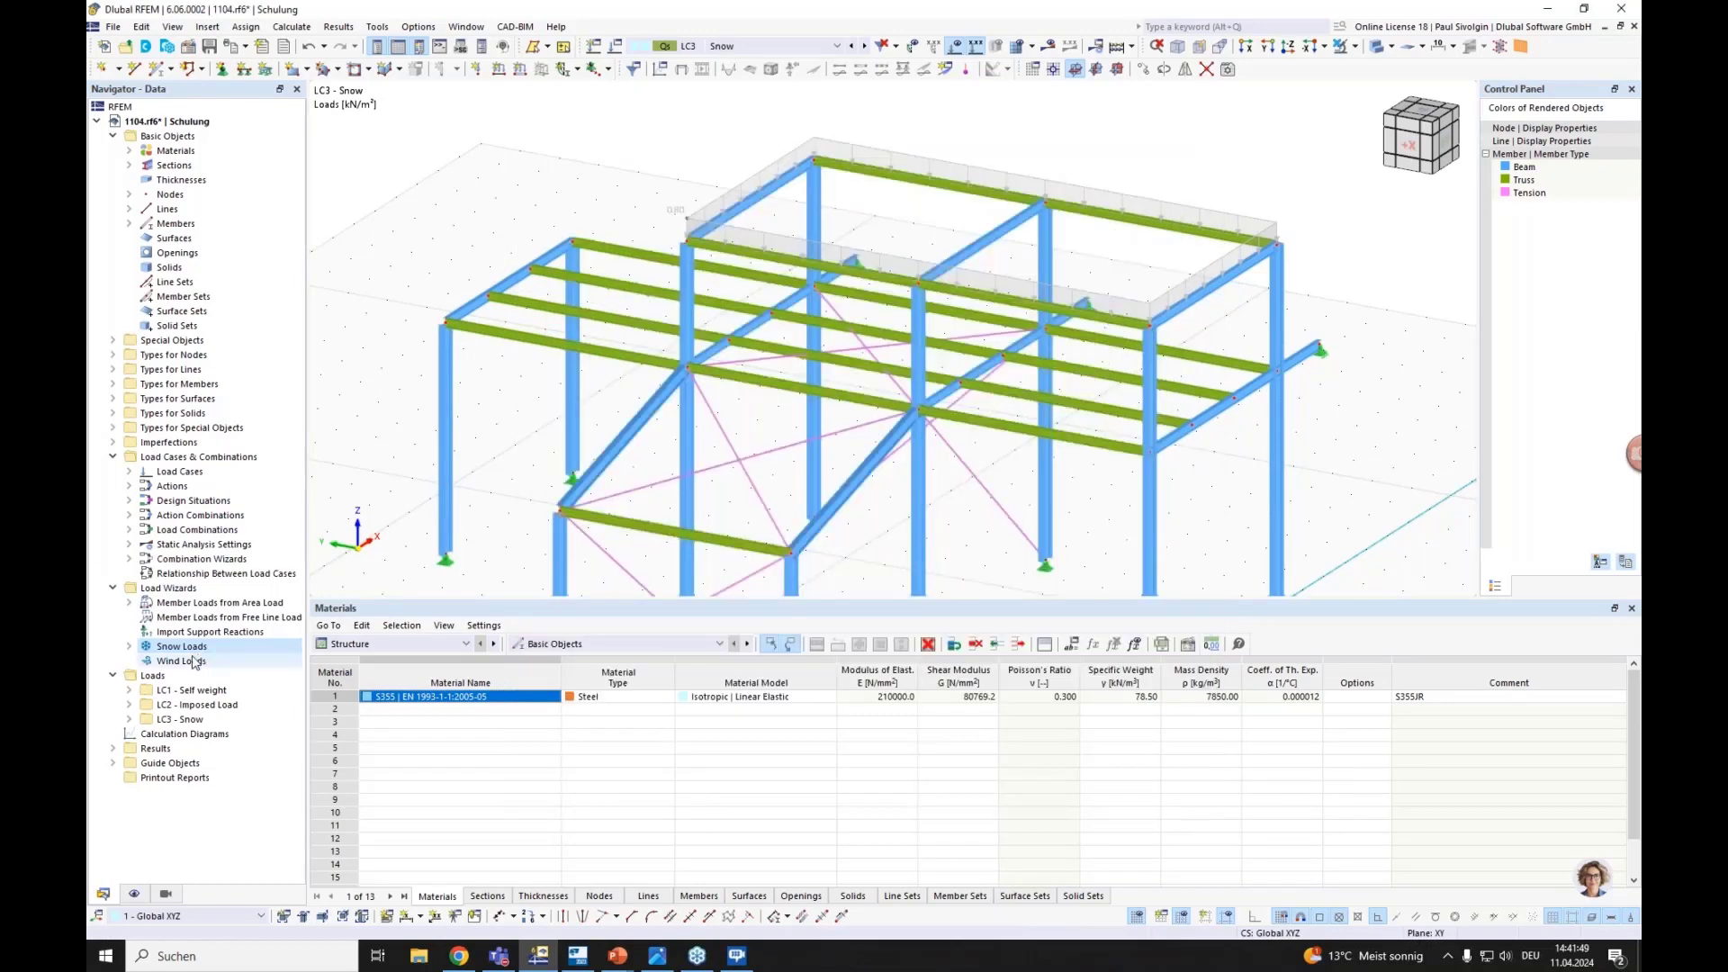
Review the snow load parameters of the Roof 1 load wizard
double_click(179, 647)
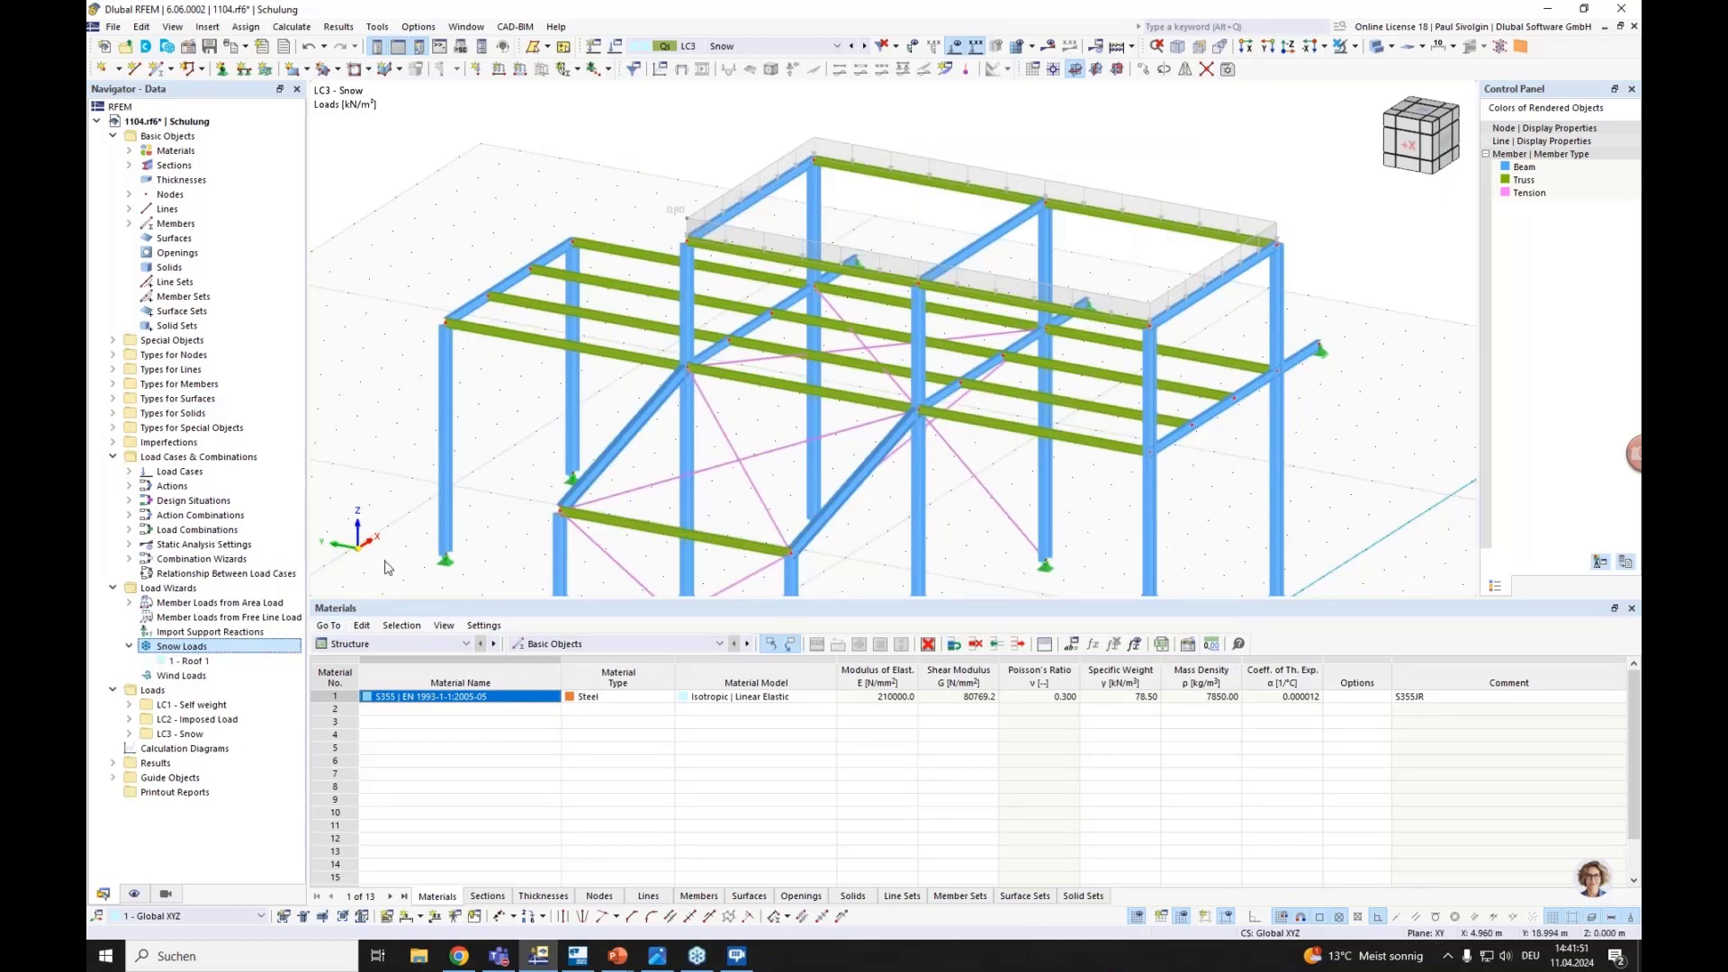
click(189, 660)
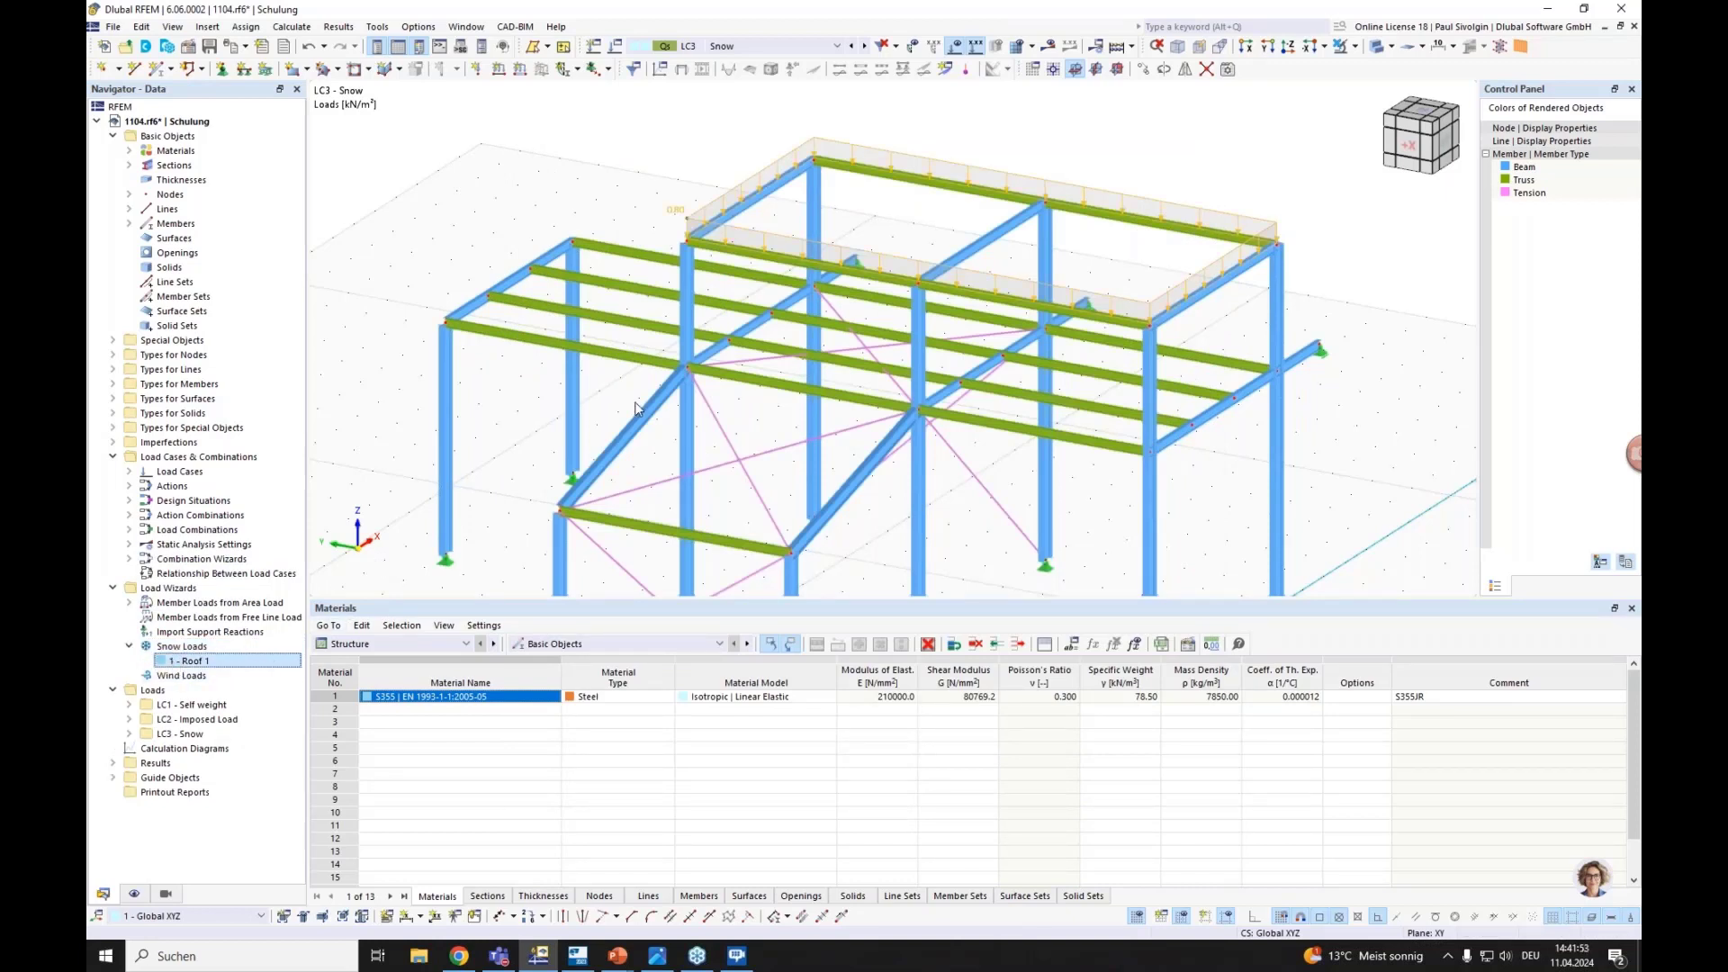
double_click(684, 205)
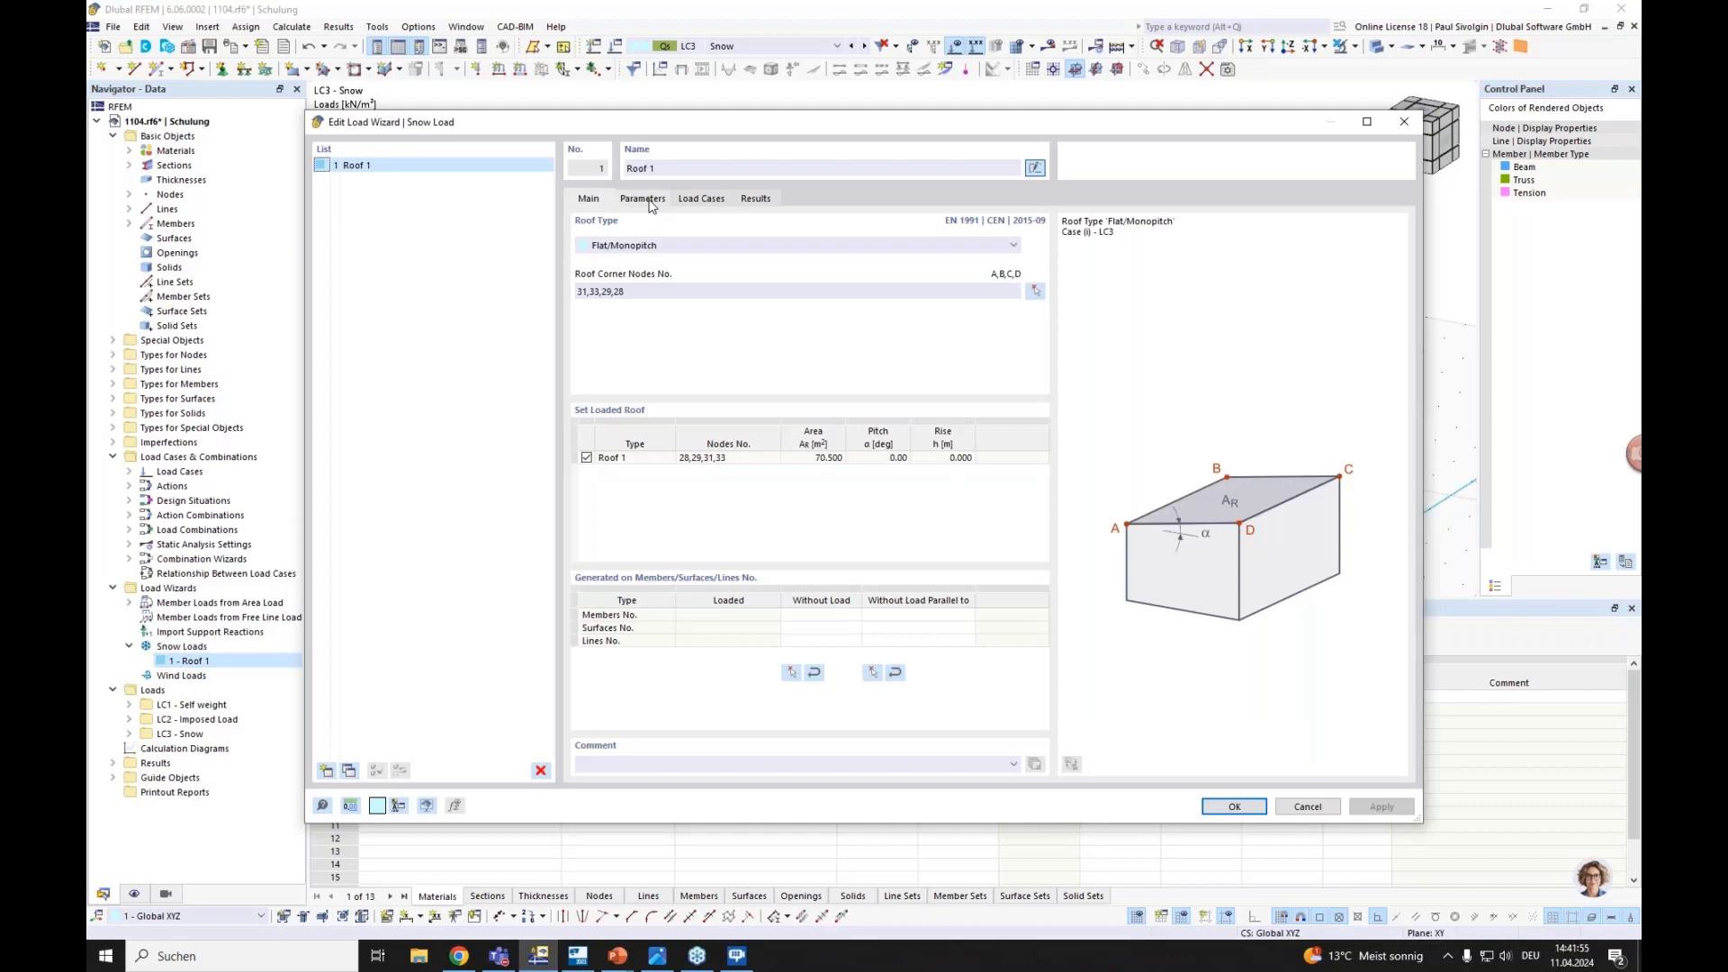
click(644, 199)
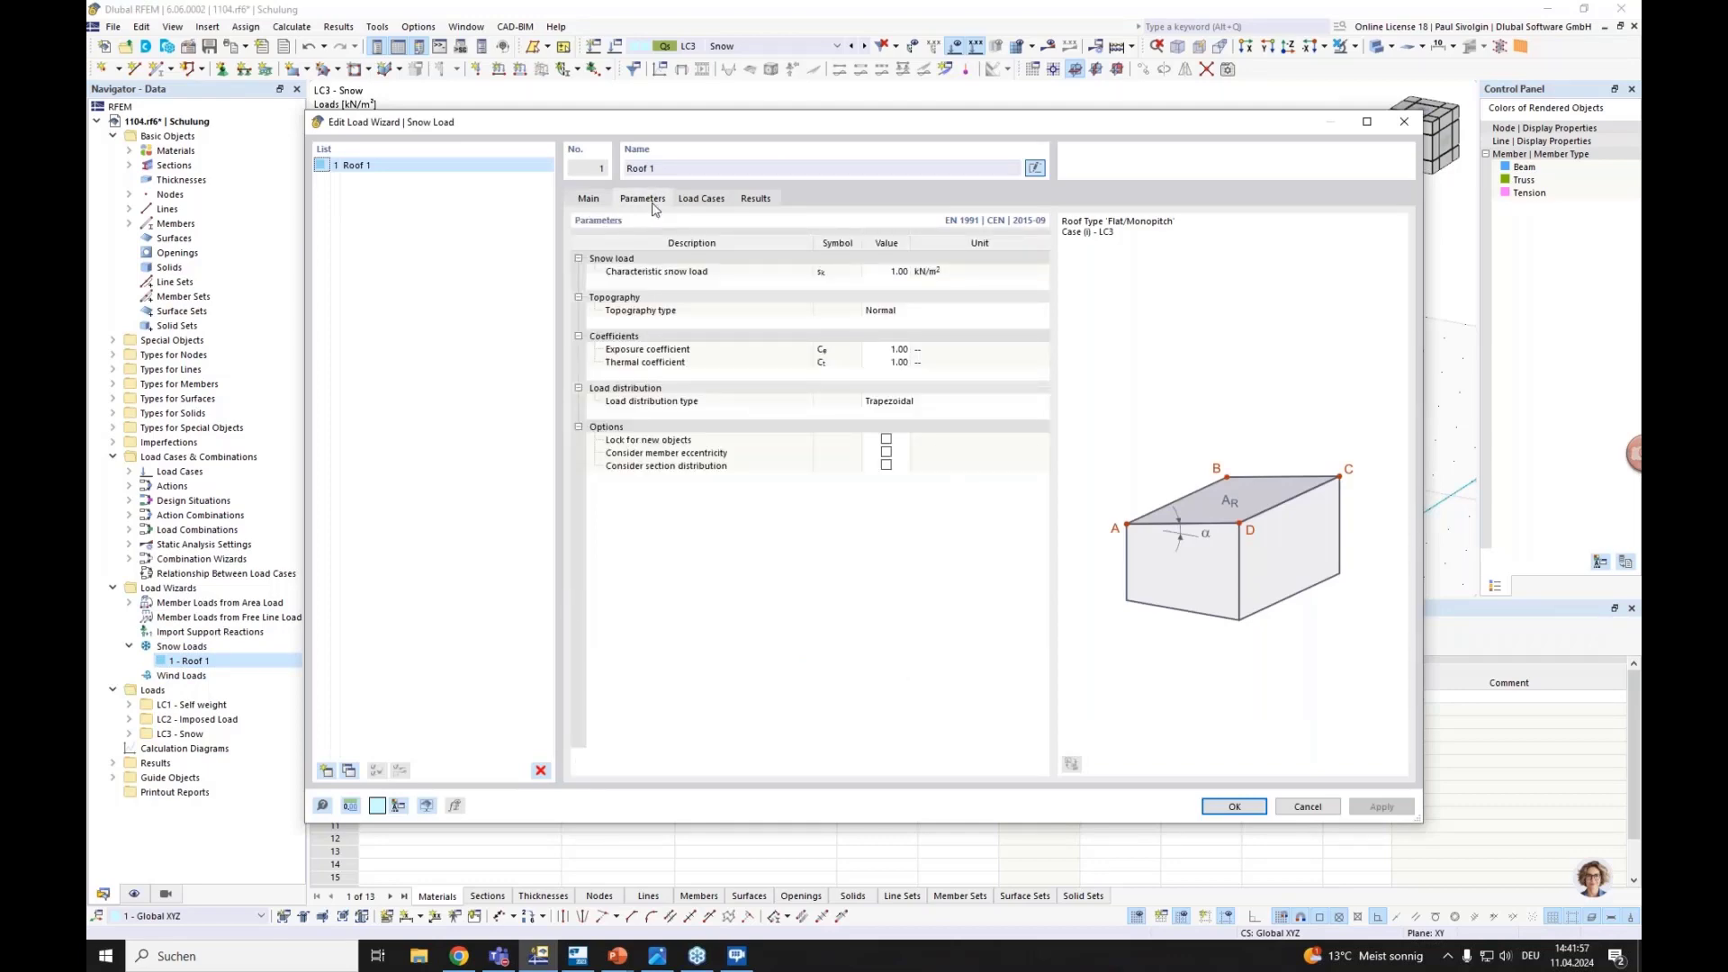
click(1404, 122)
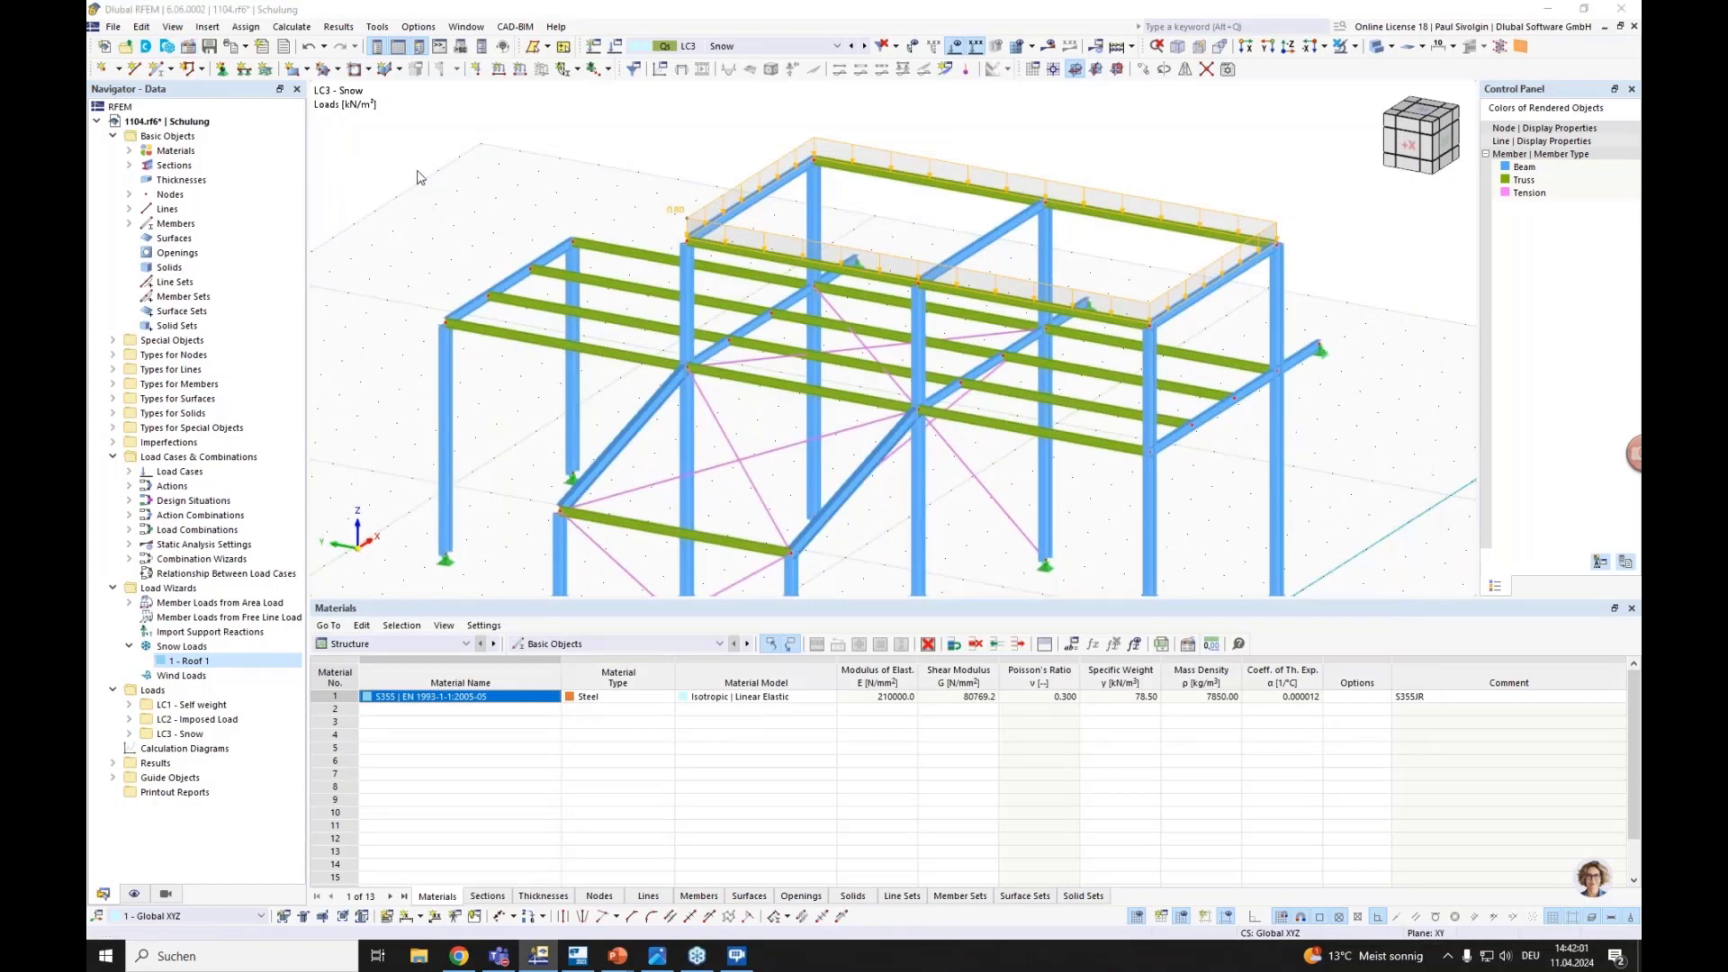
Set the load wizards' EN 1991 national annex to DIN | 2019-04 in the model's base data
click(644, 165)
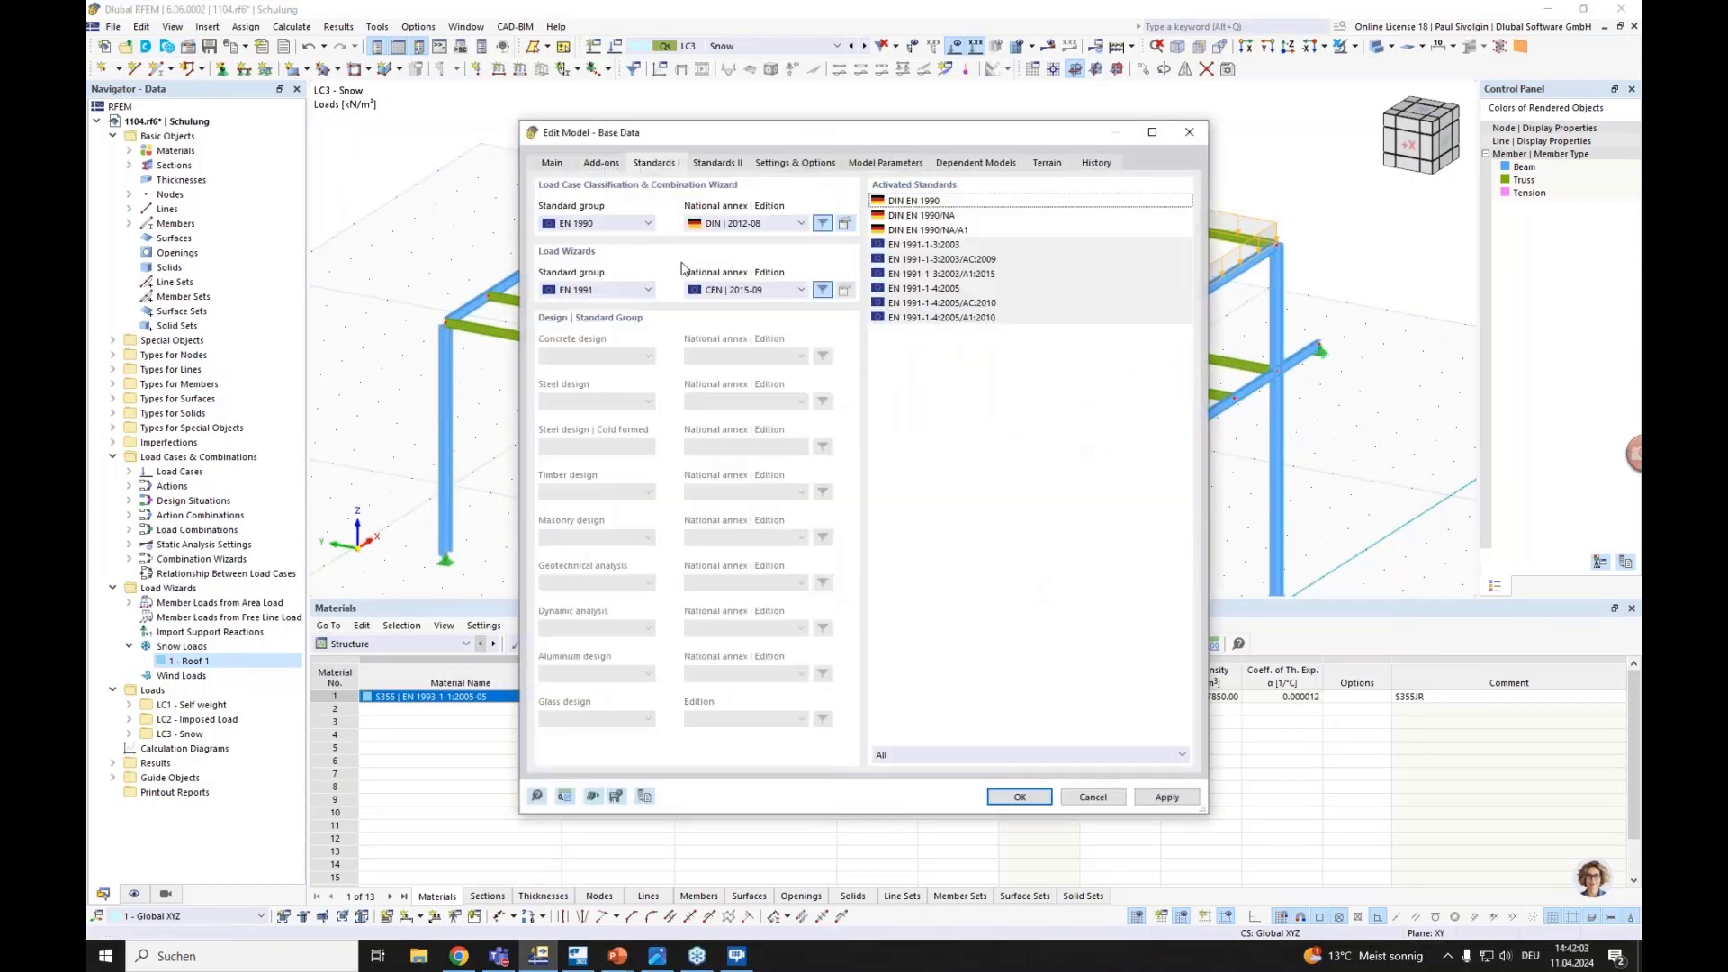
click(754, 290)
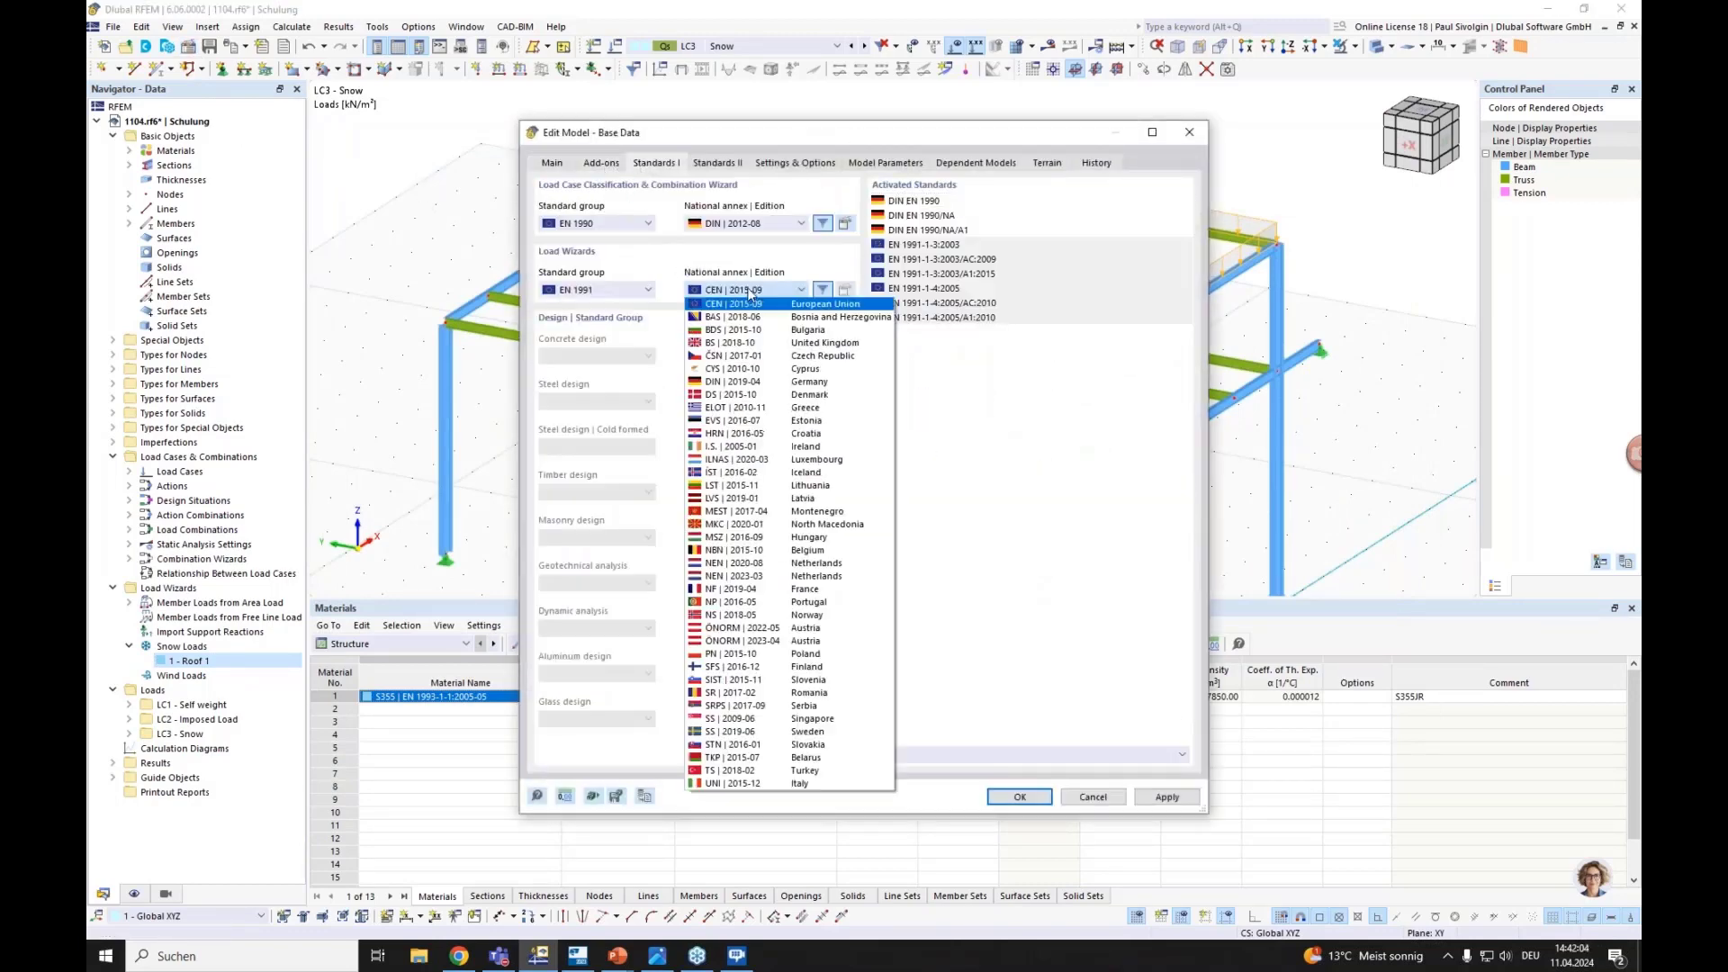
click(712, 384)
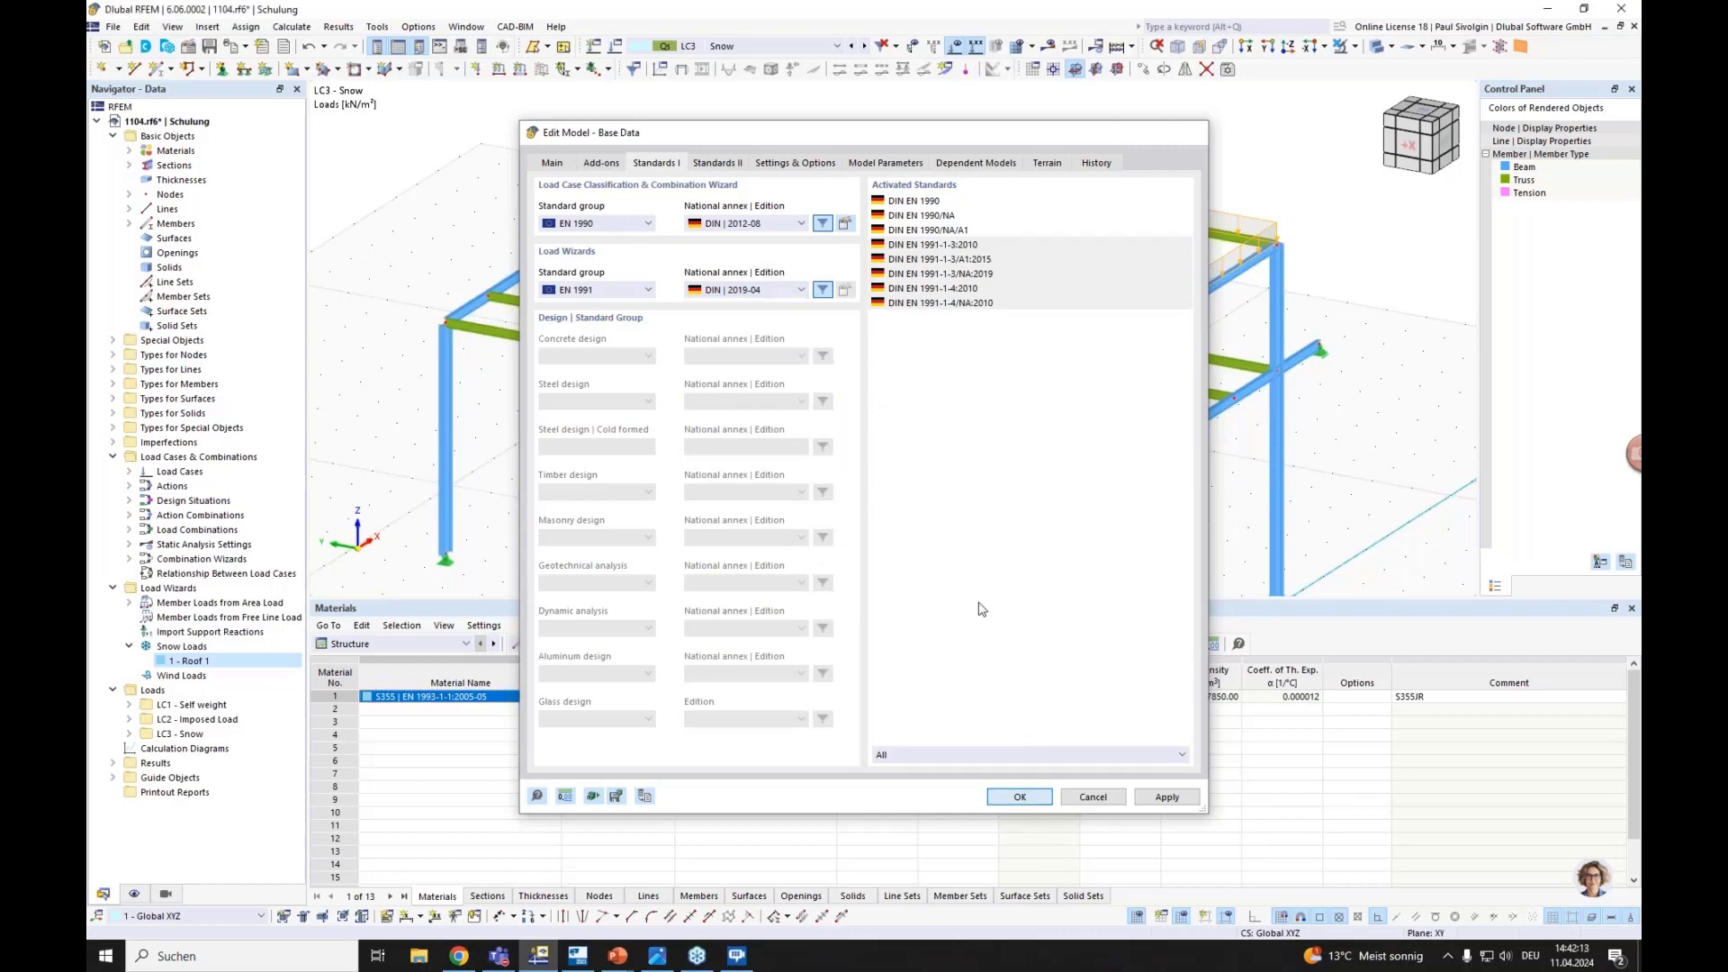
key(Return)
Define Roof 1's snow load parameters from the snow load map by picking a location in Leipzig, Germany
click(176, 664)
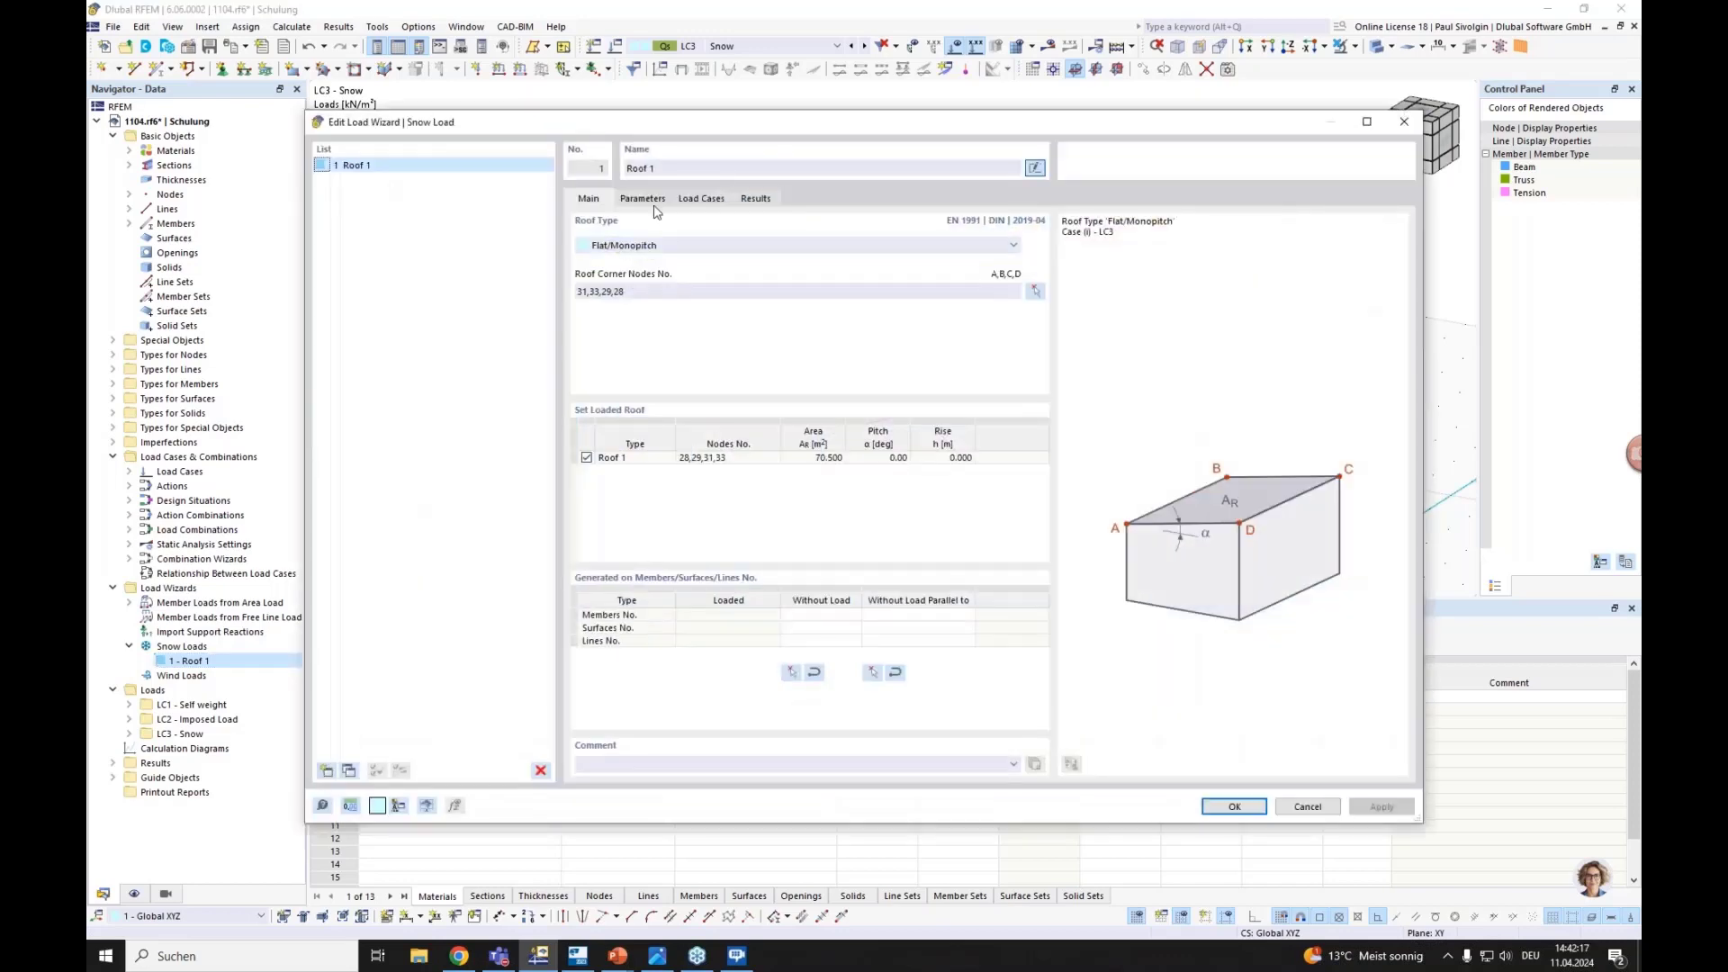
click(650, 200)
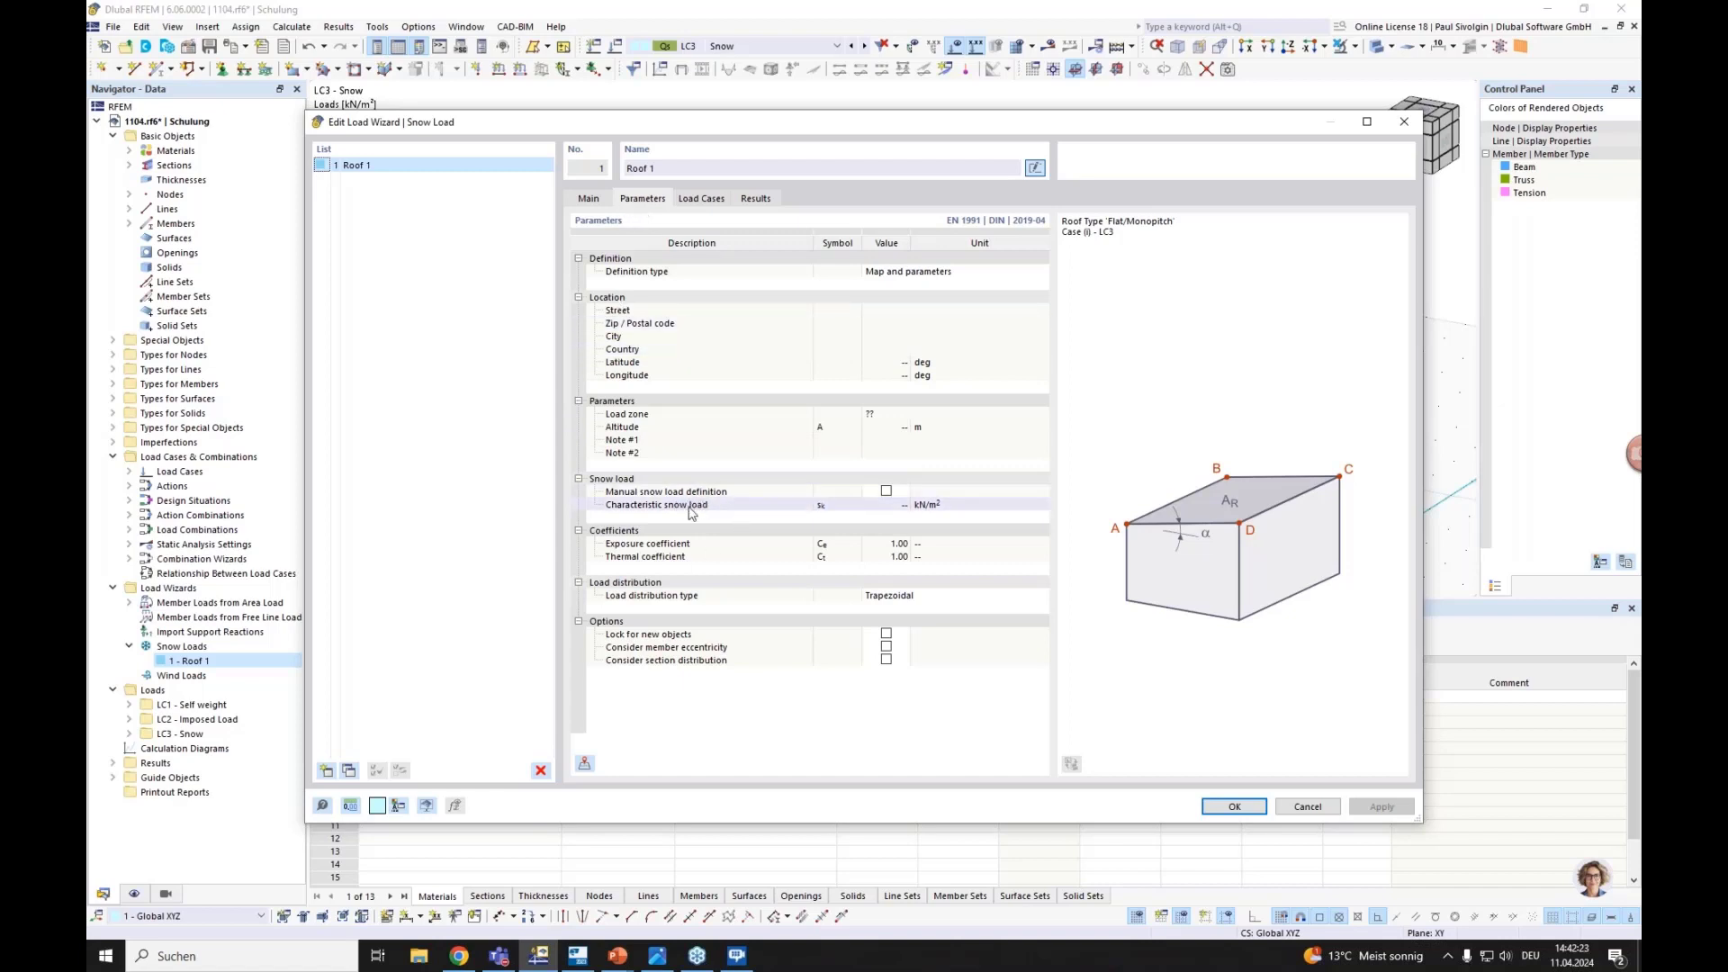
click(886, 491)
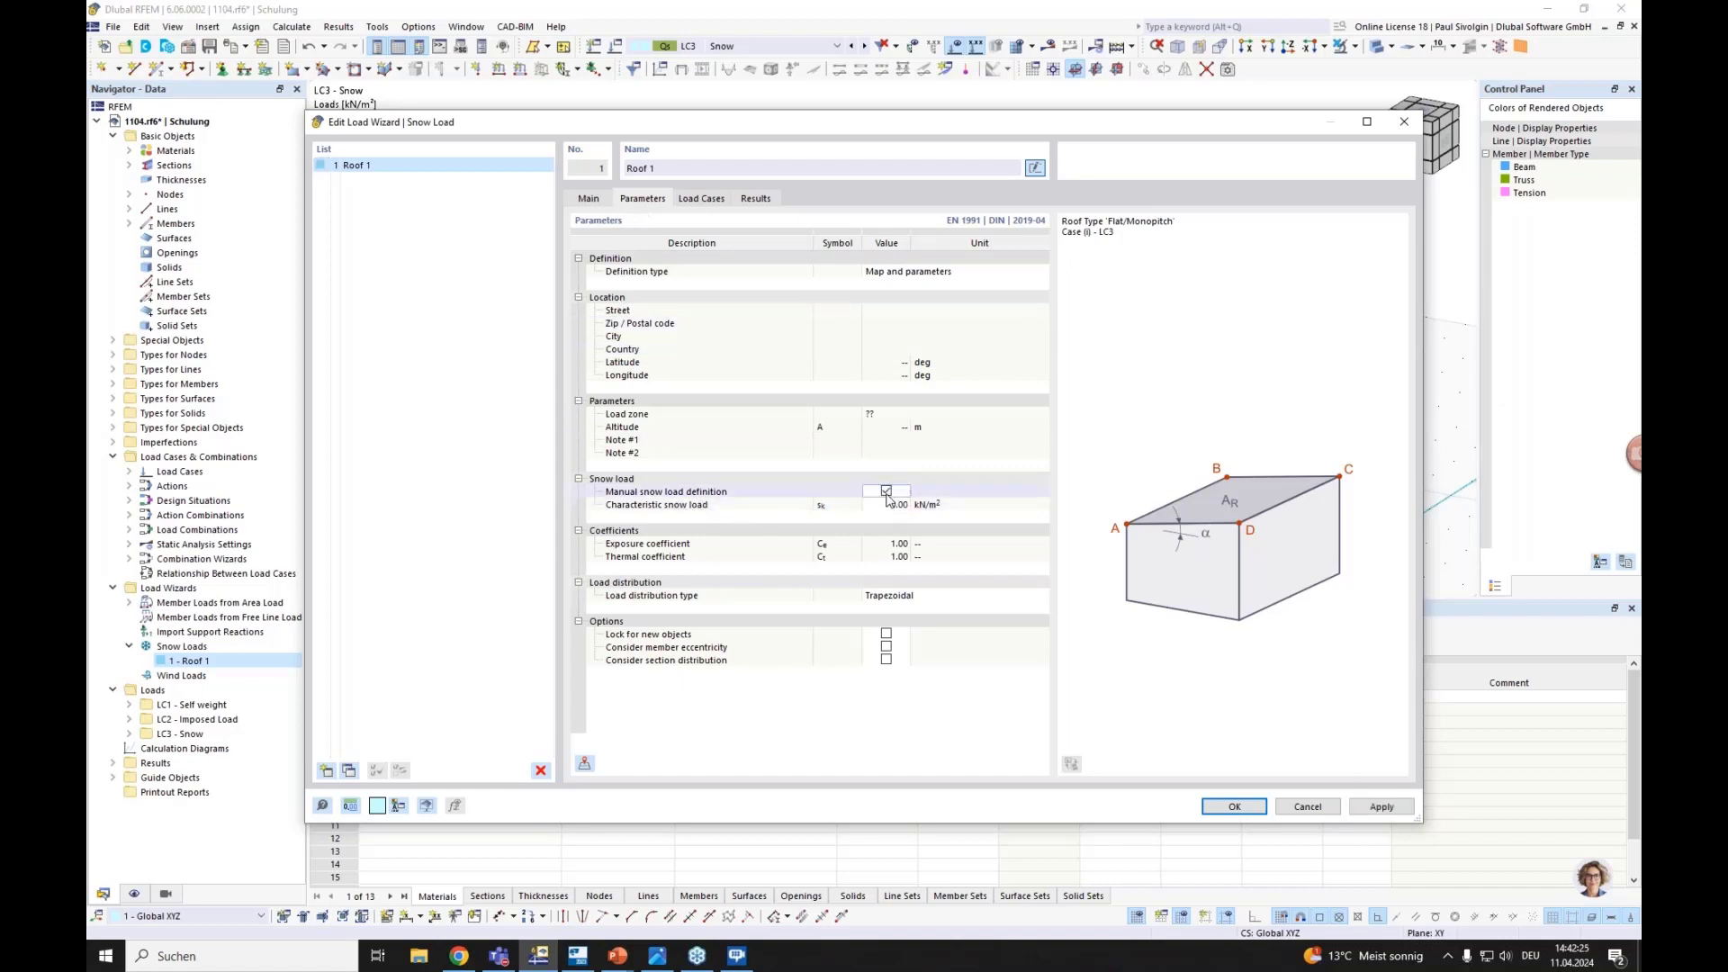
click(885, 491)
click(584, 765)
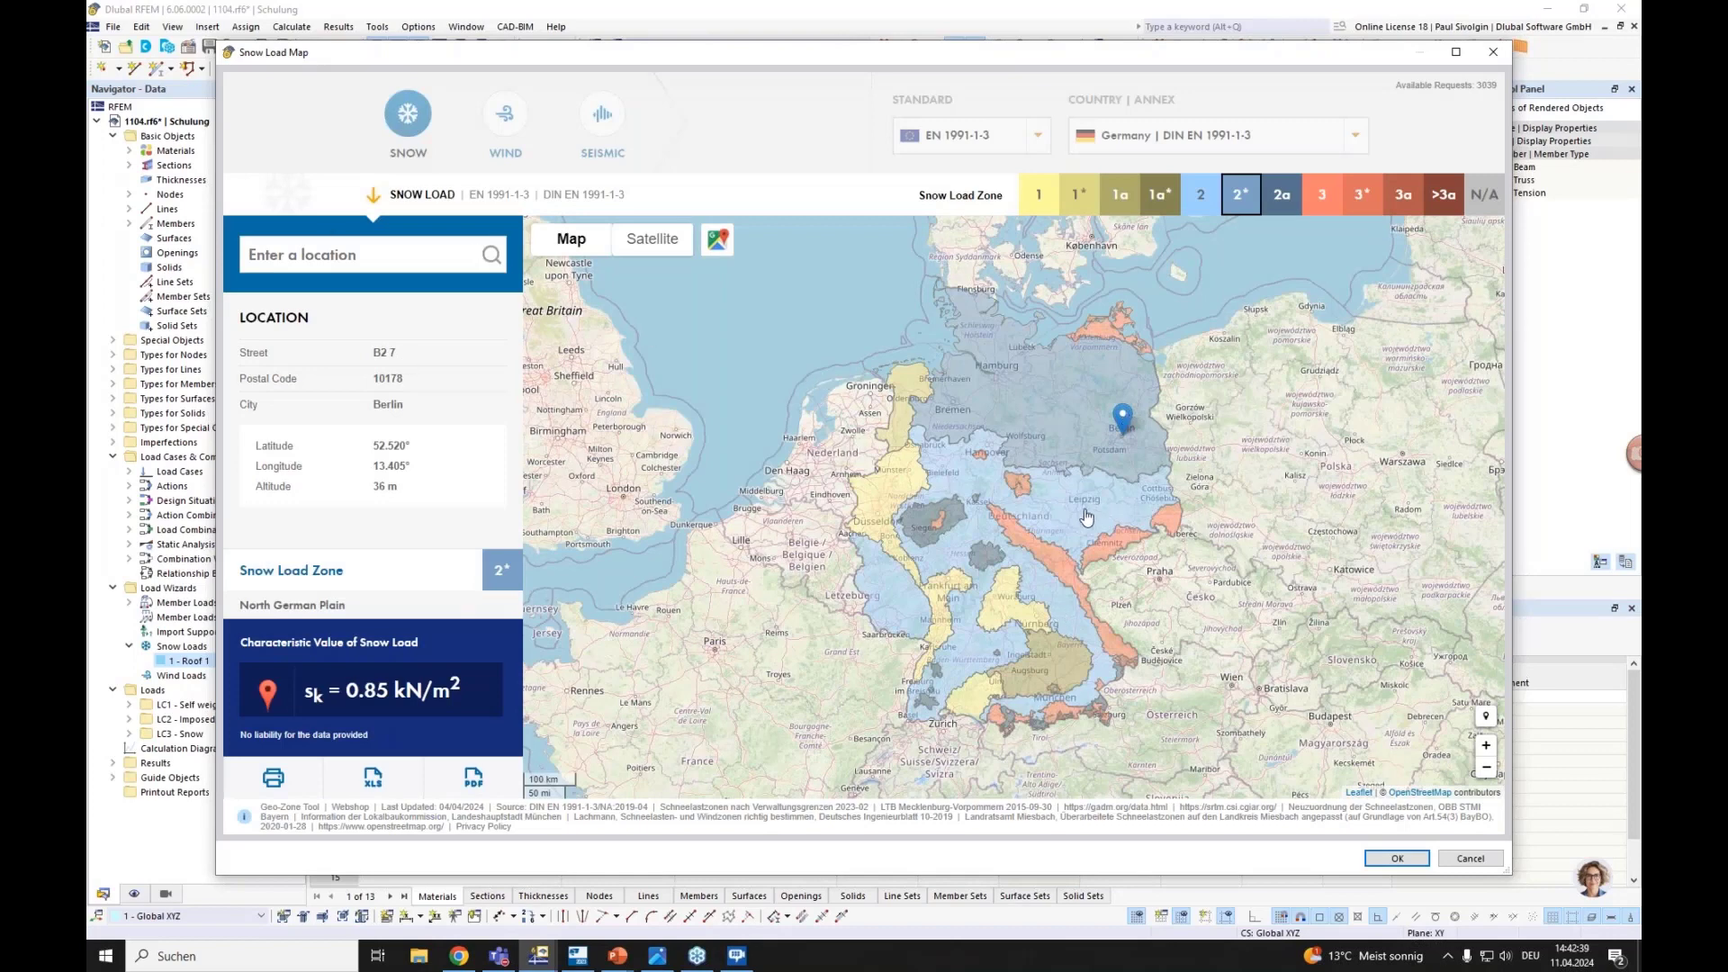
click(1085, 510)
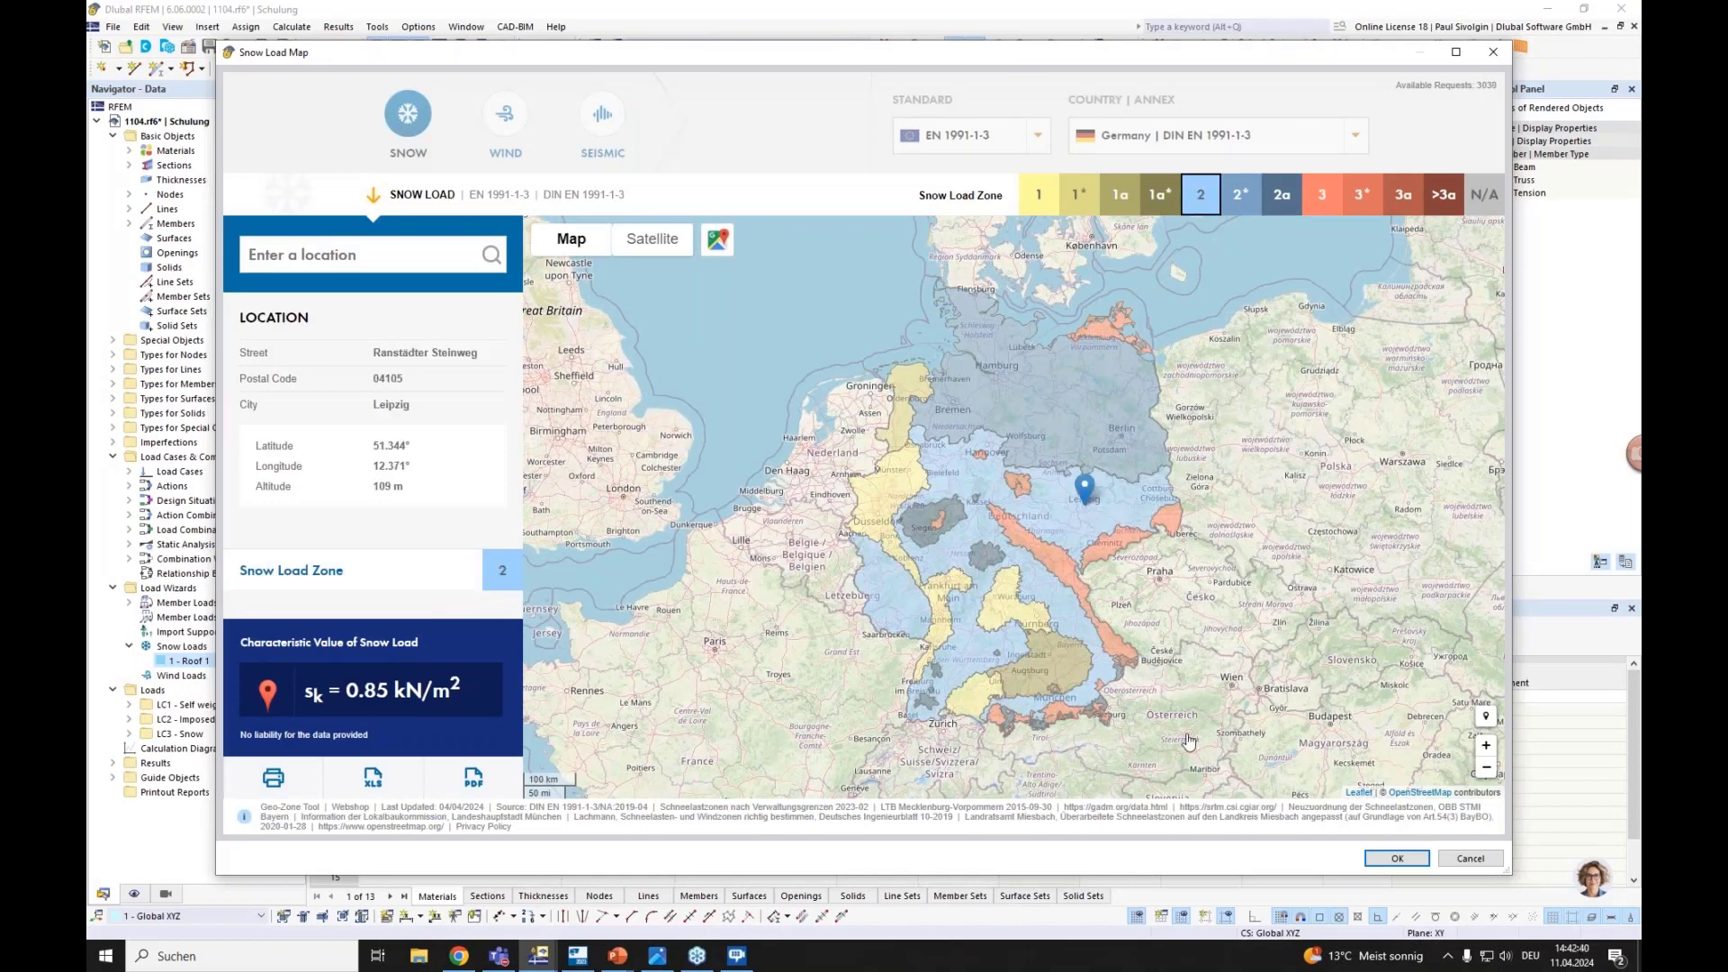
click(1395, 859)
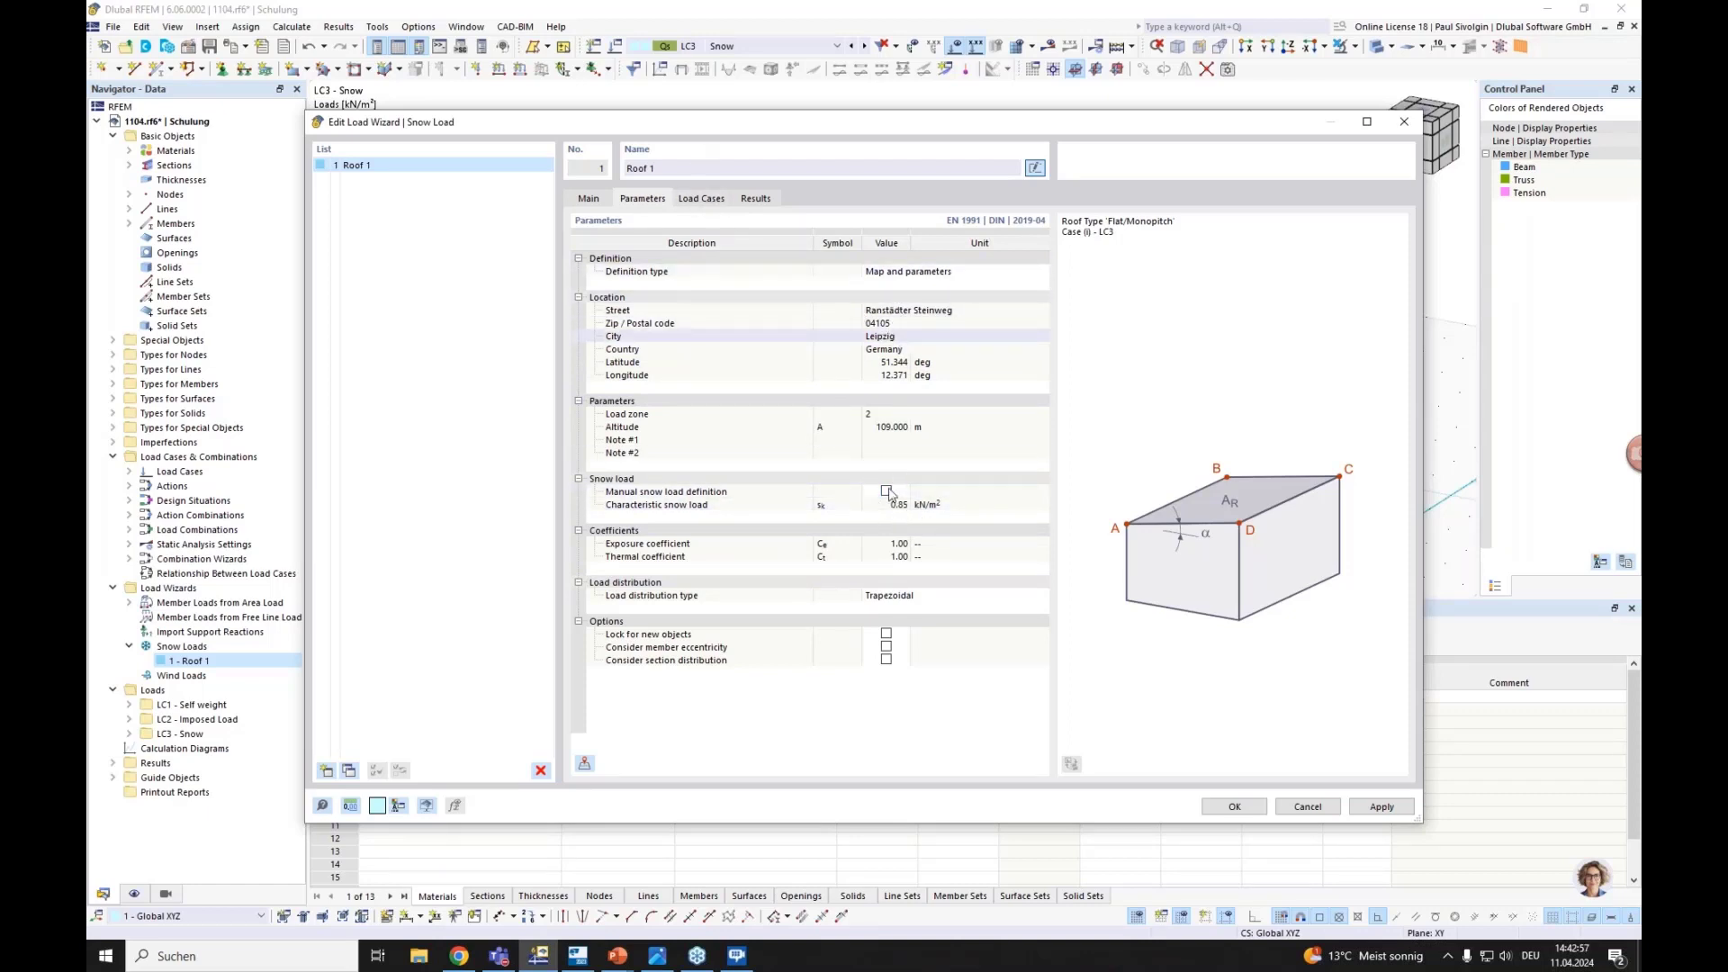
Assign case (i) of the Roof 1 snow load wizard to load case LC3 - Snow
click(709, 200)
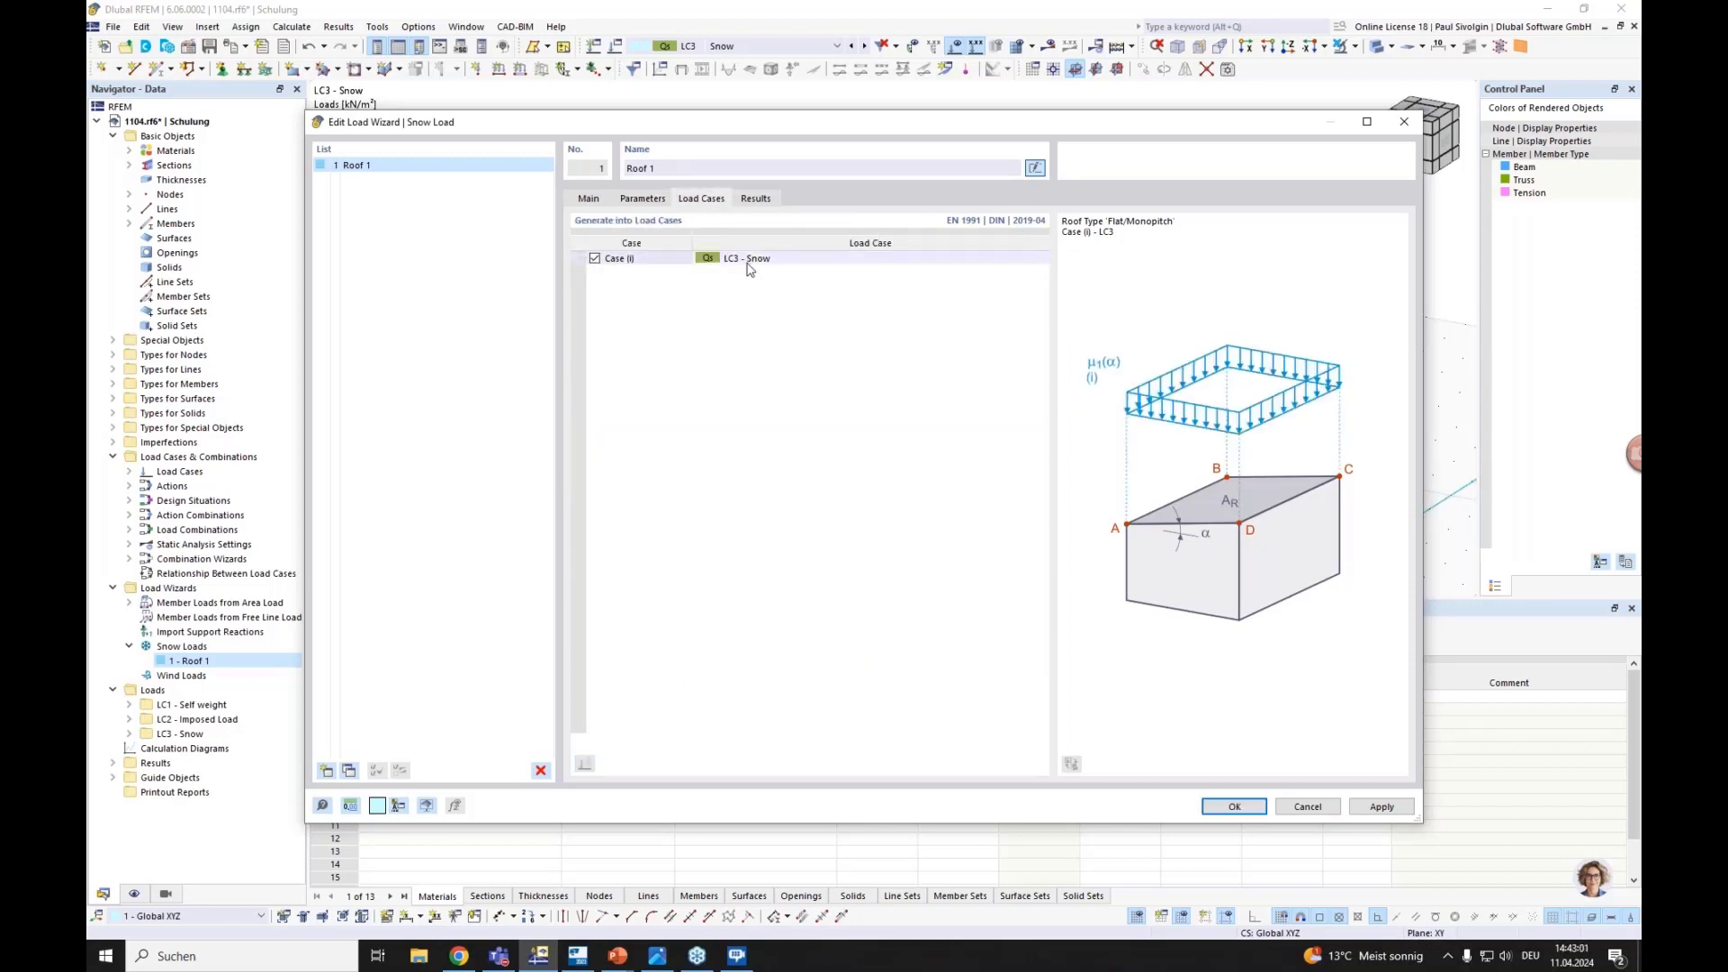
click(817, 259)
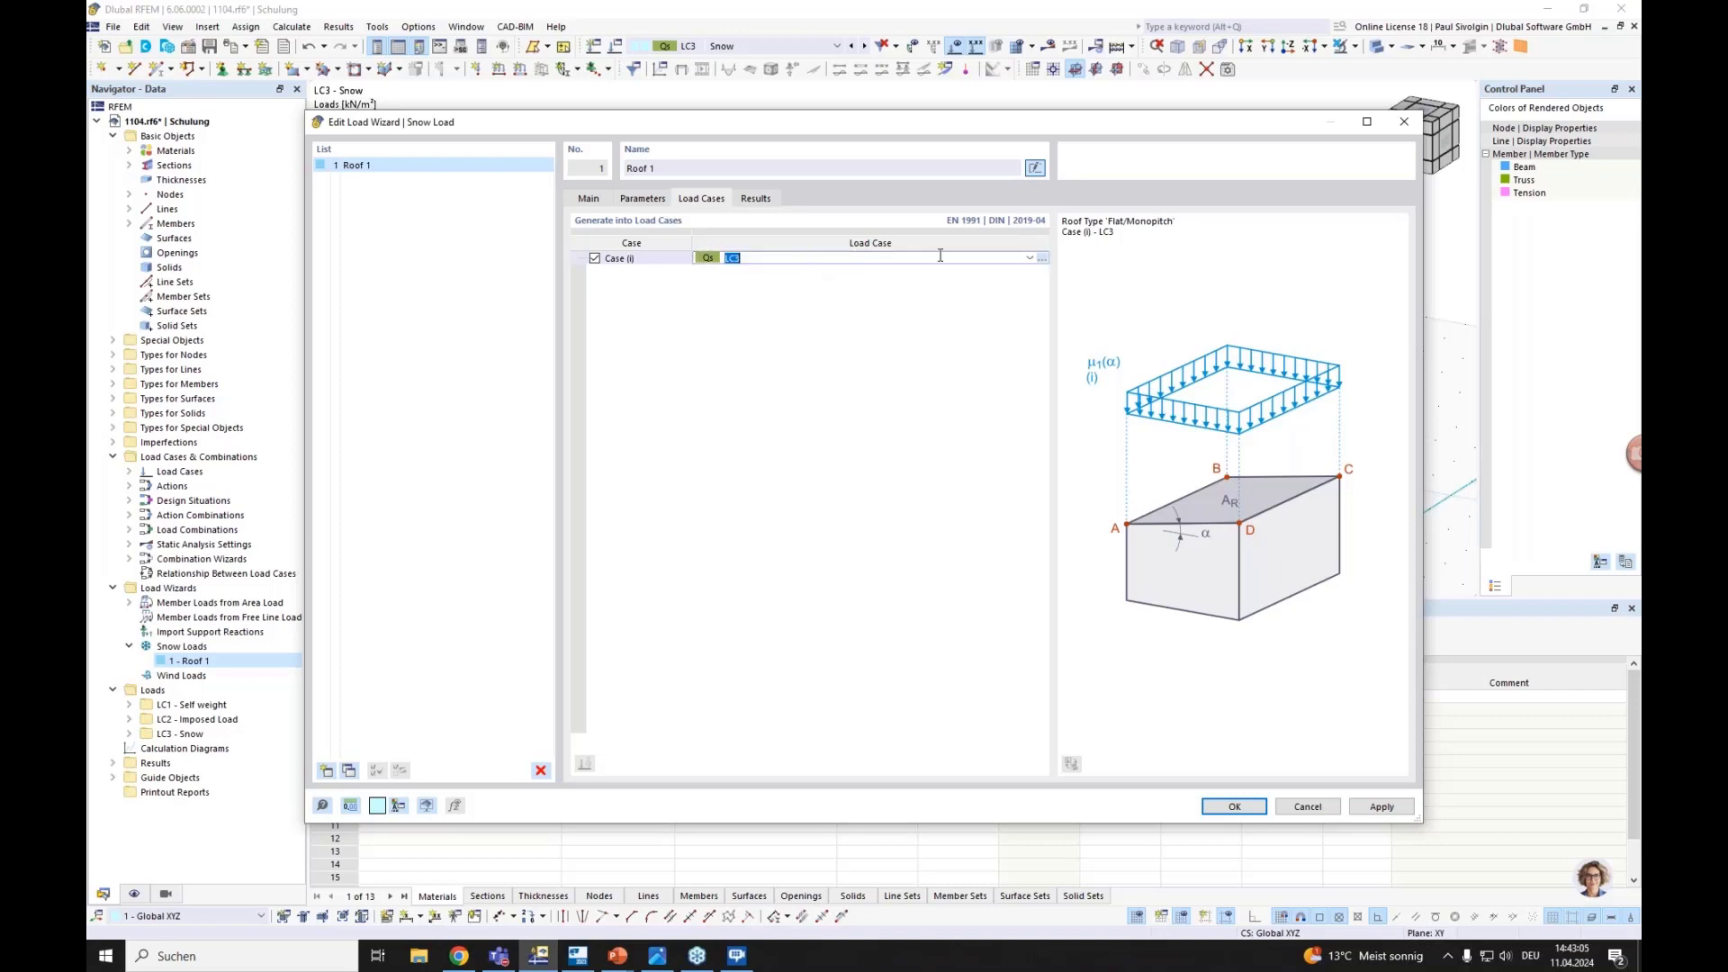
click(1031, 259)
click(794, 281)
Review Roof 1's generated shape coefficient and snow load, and check the load preview on the upper roof of the model
click(756, 199)
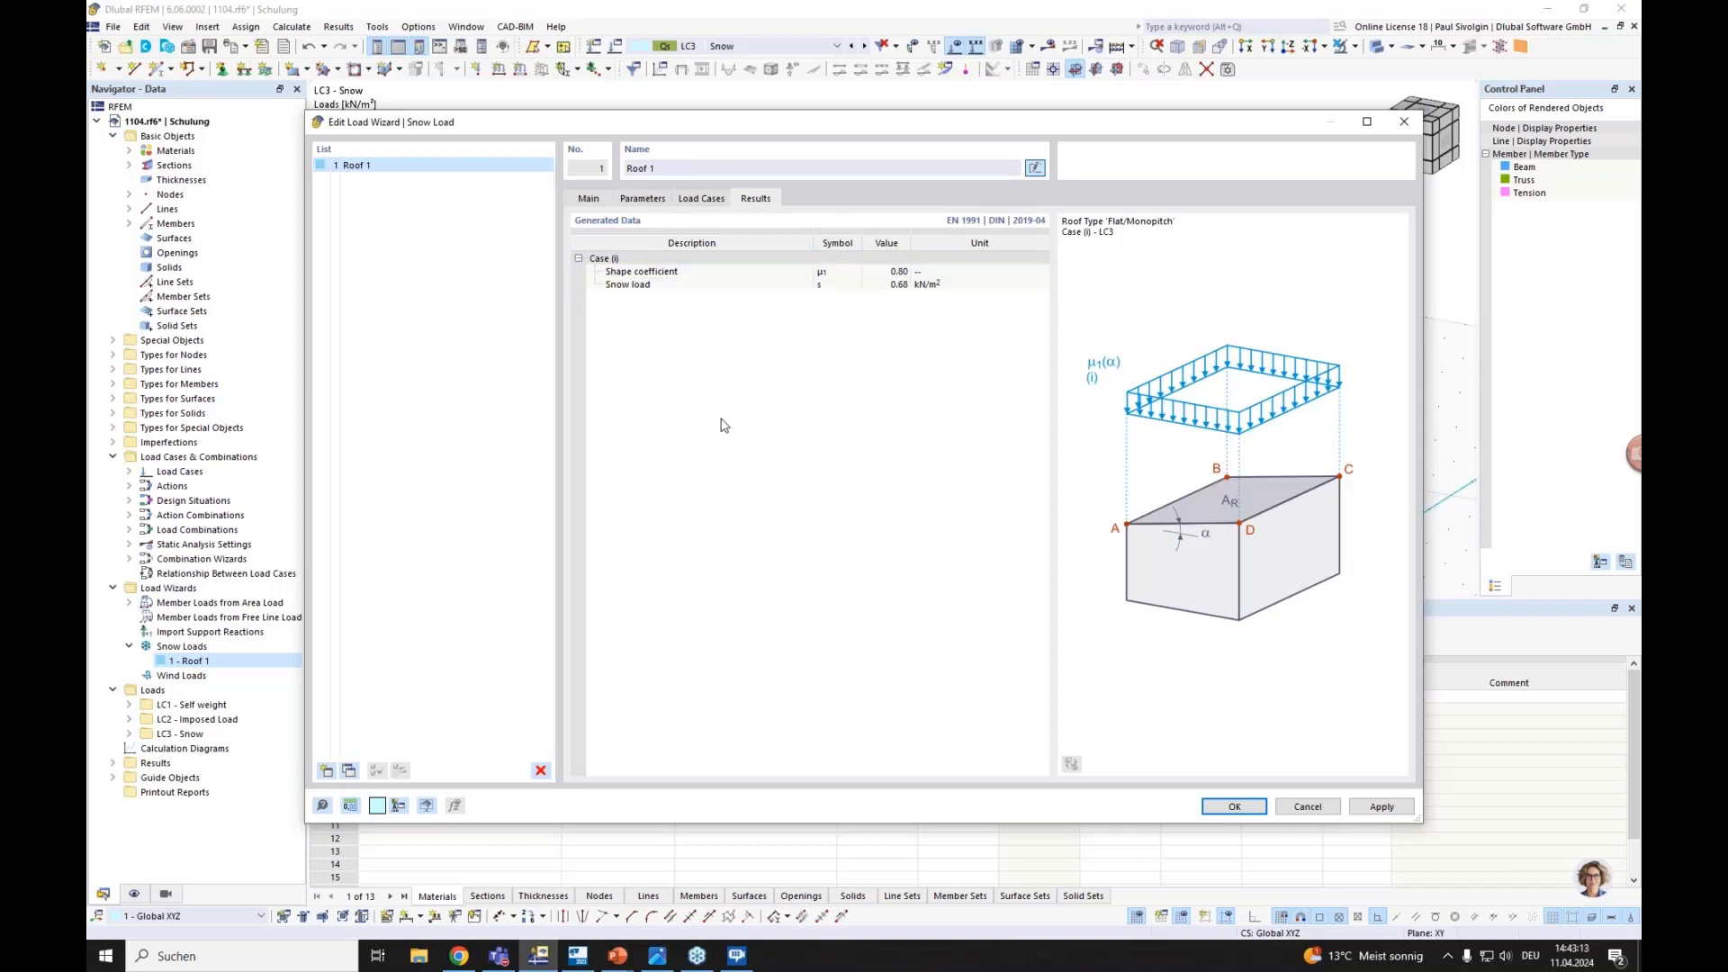
drag(1044, 111, 1037, 416)
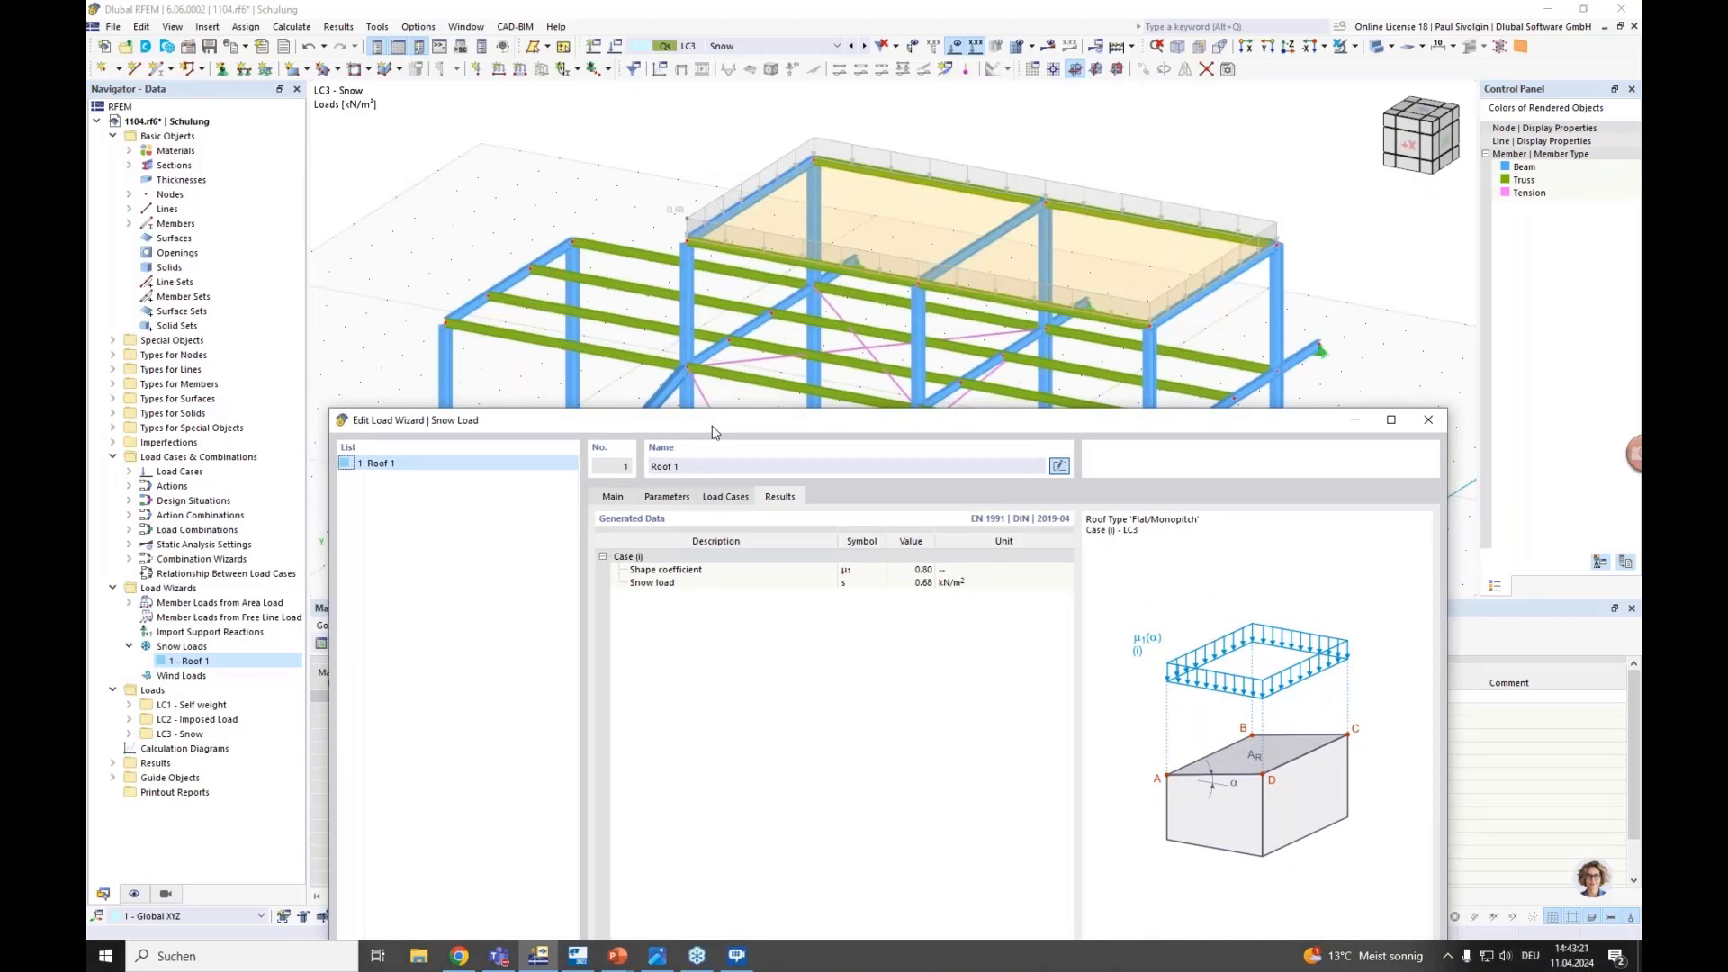
drag(712, 426, 747, 583)
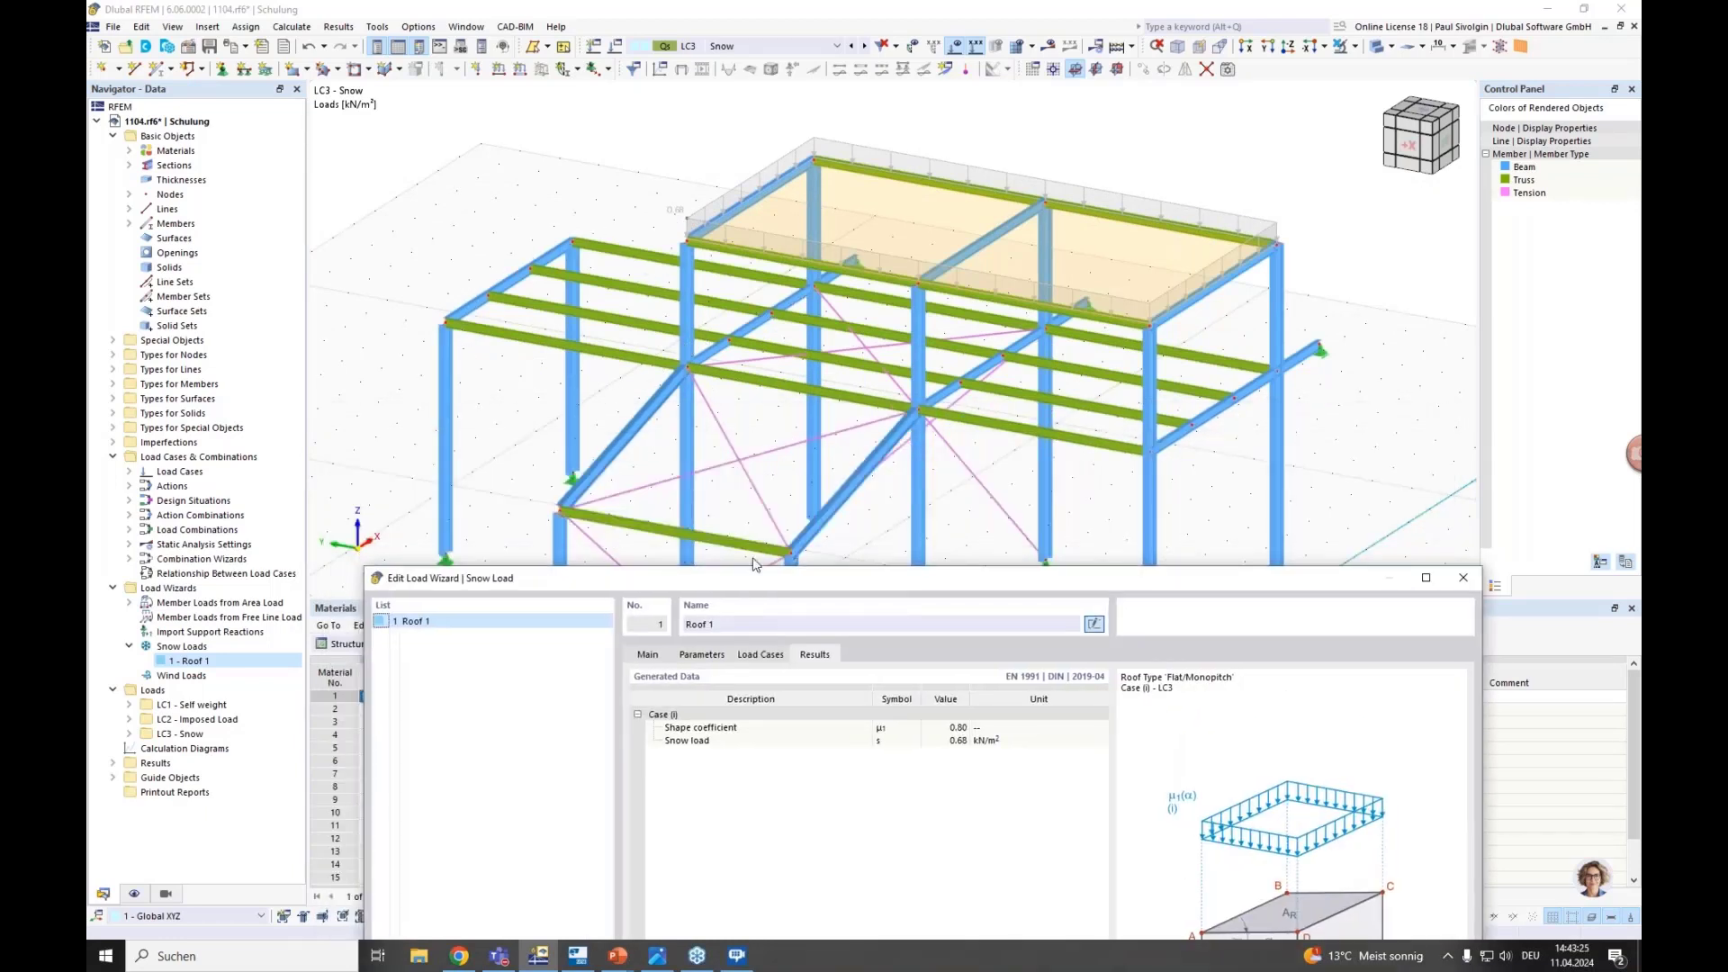
drag(787, 577, 783, 100)
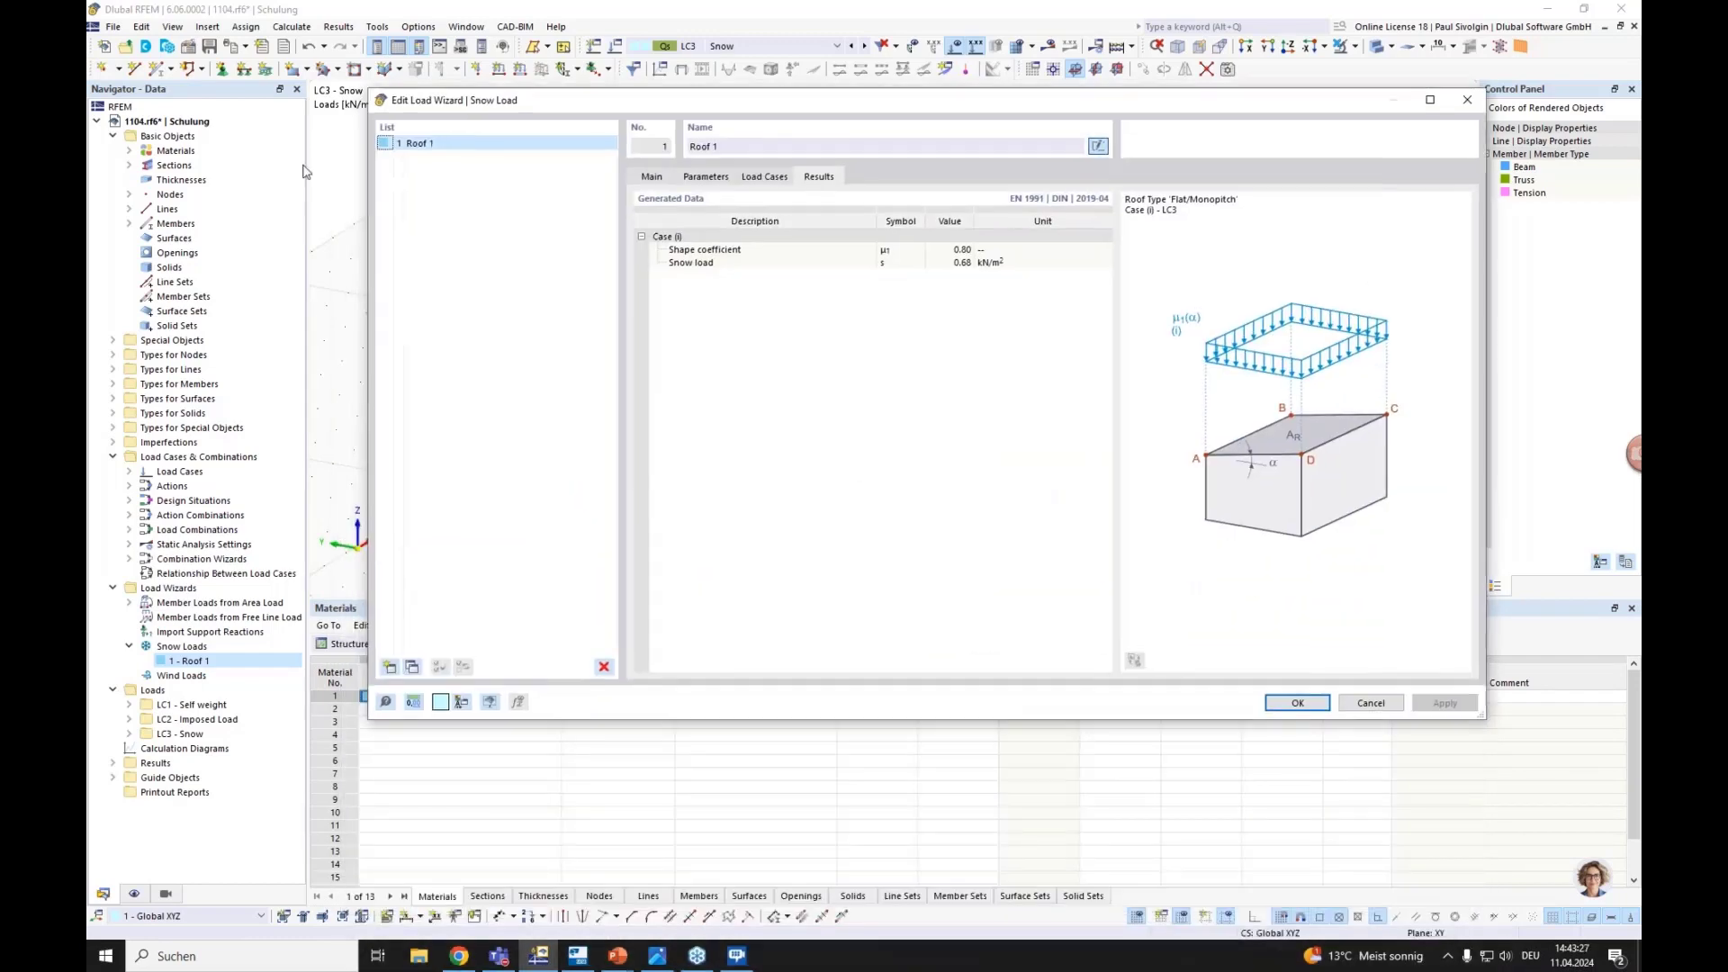
Copy the Roof 1 snow load wizard twice and rename the copies Roof 2 and Roof 3
click(413, 667)
click(420, 666)
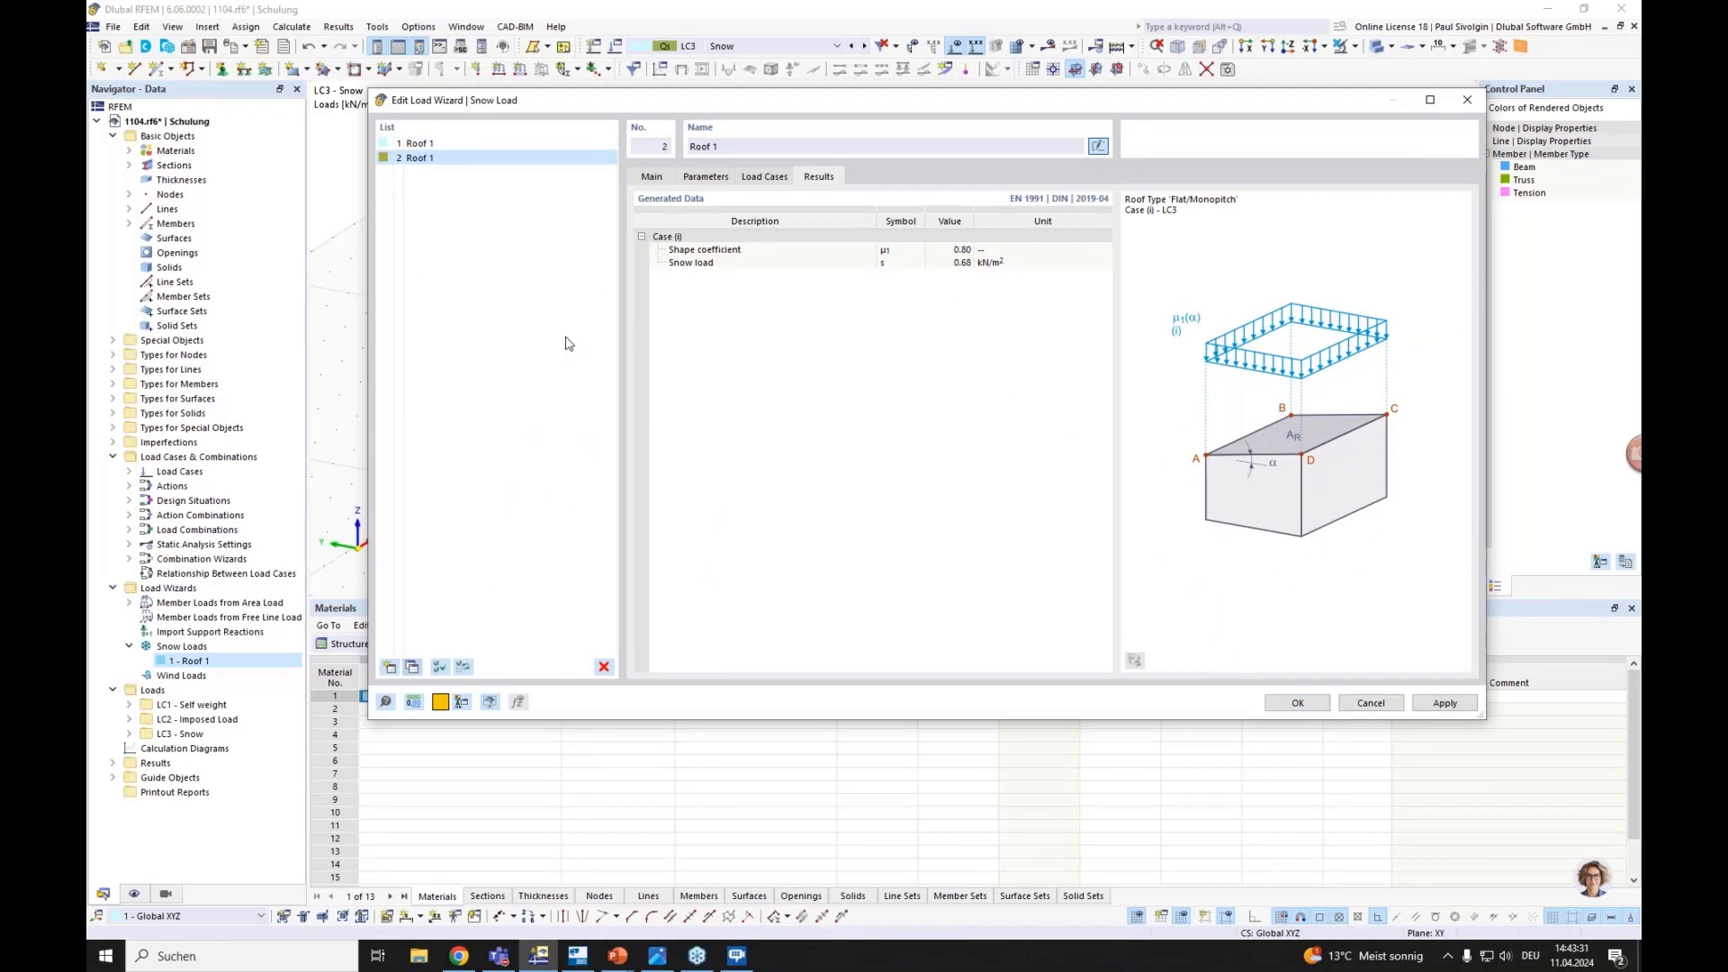
click(420, 158)
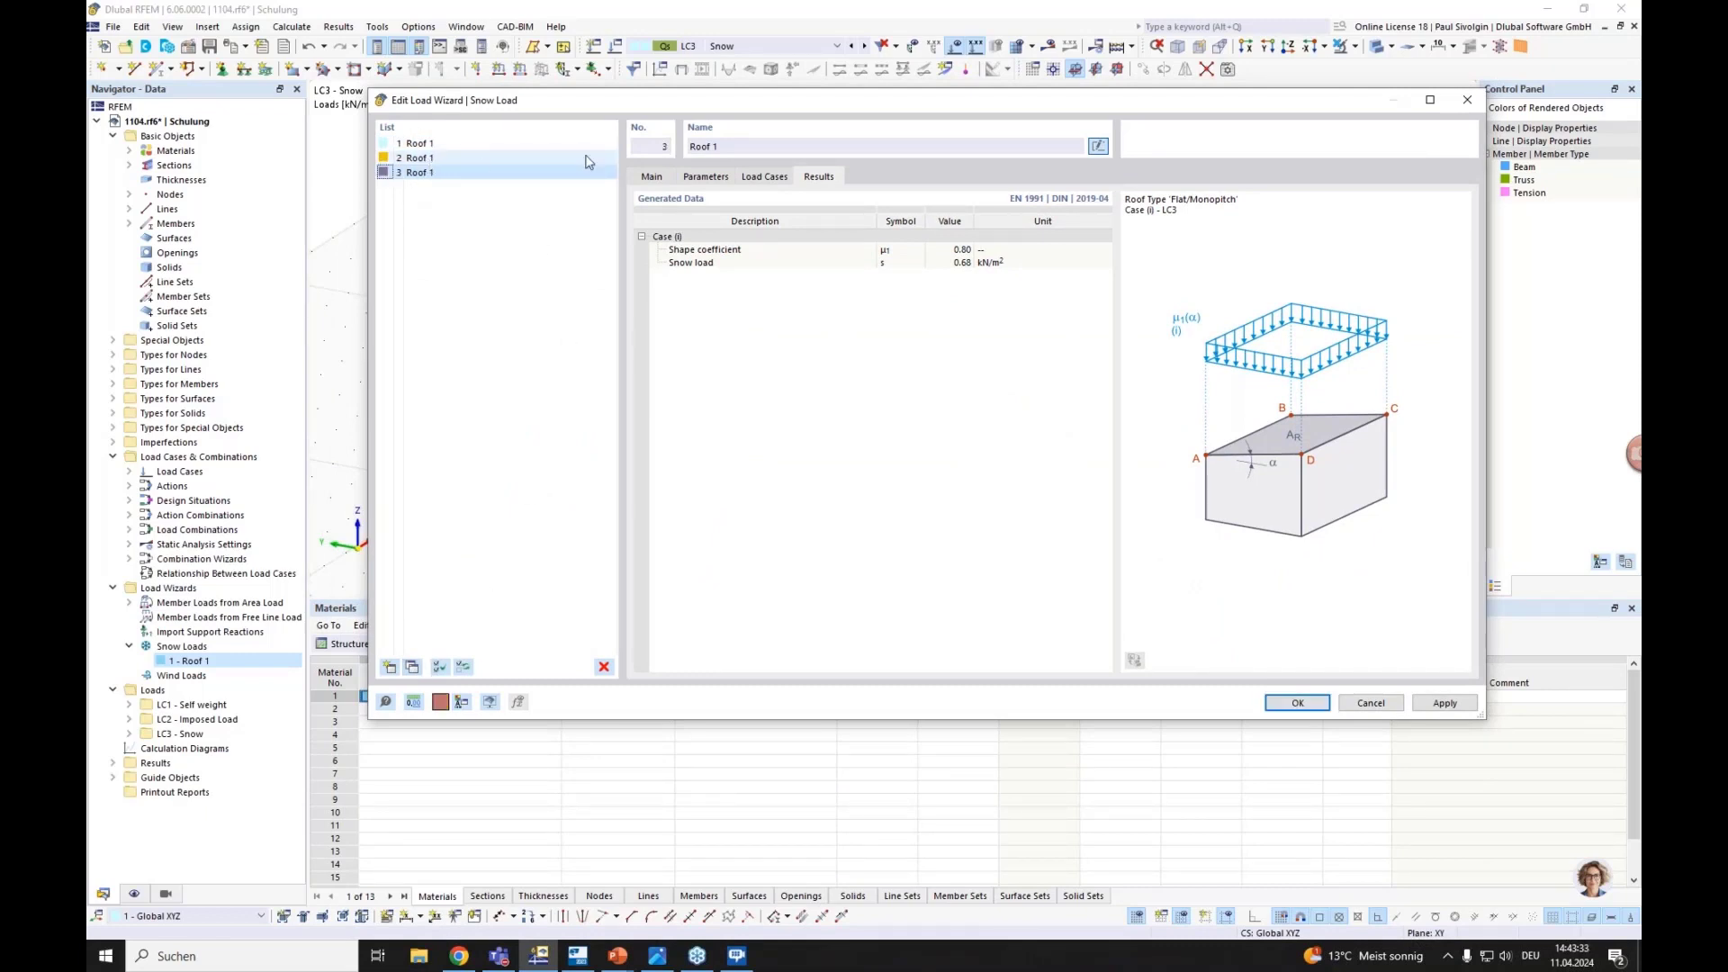
click(721, 146)
text(2)
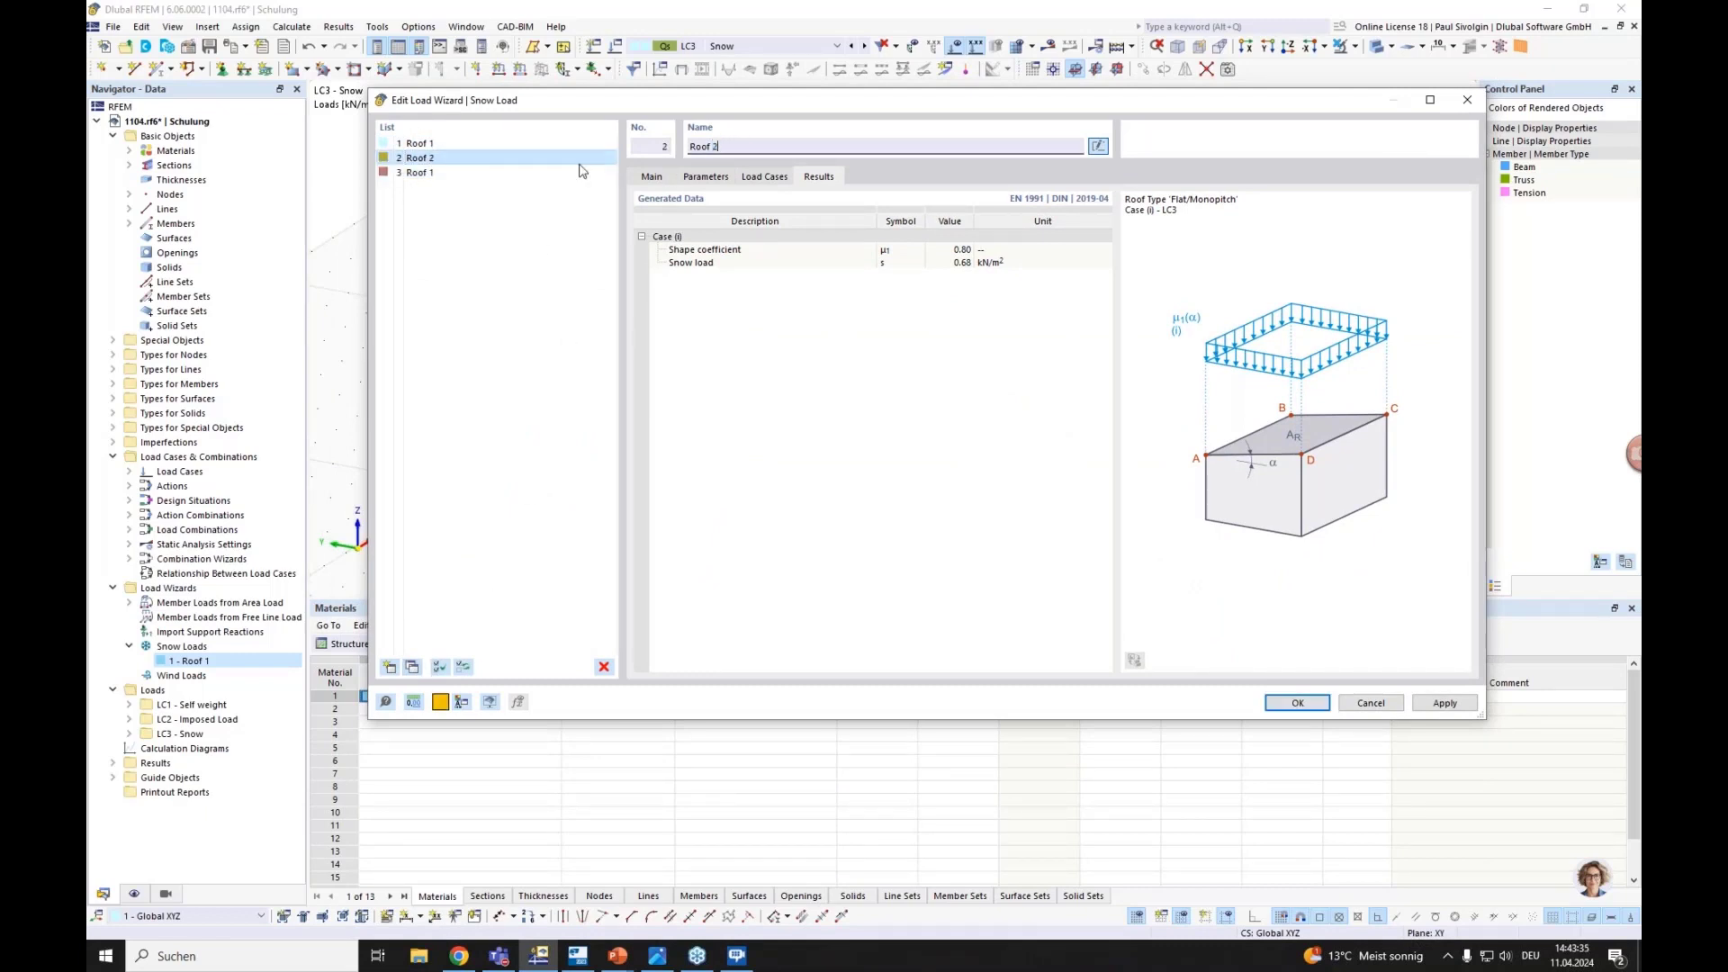
click(417, 172)
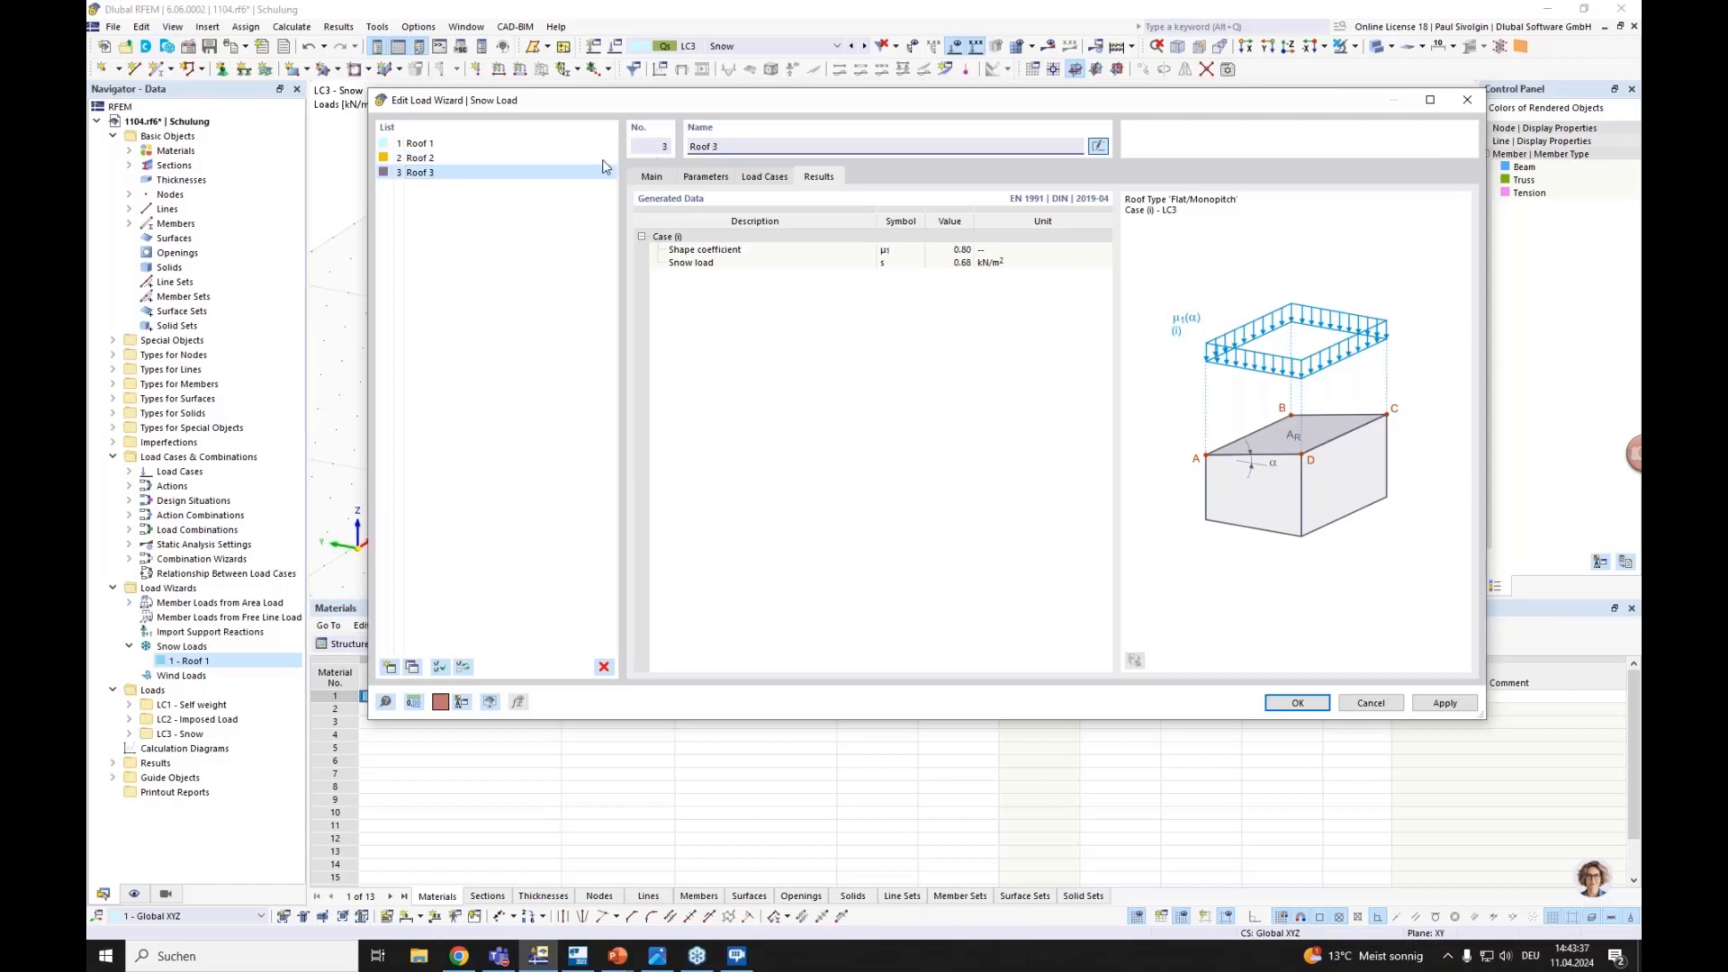
Reassign Roof 2's corner nodes to 14, 2, 8, 16 on the lower flat roof by picking them in the model
click(495, 159)
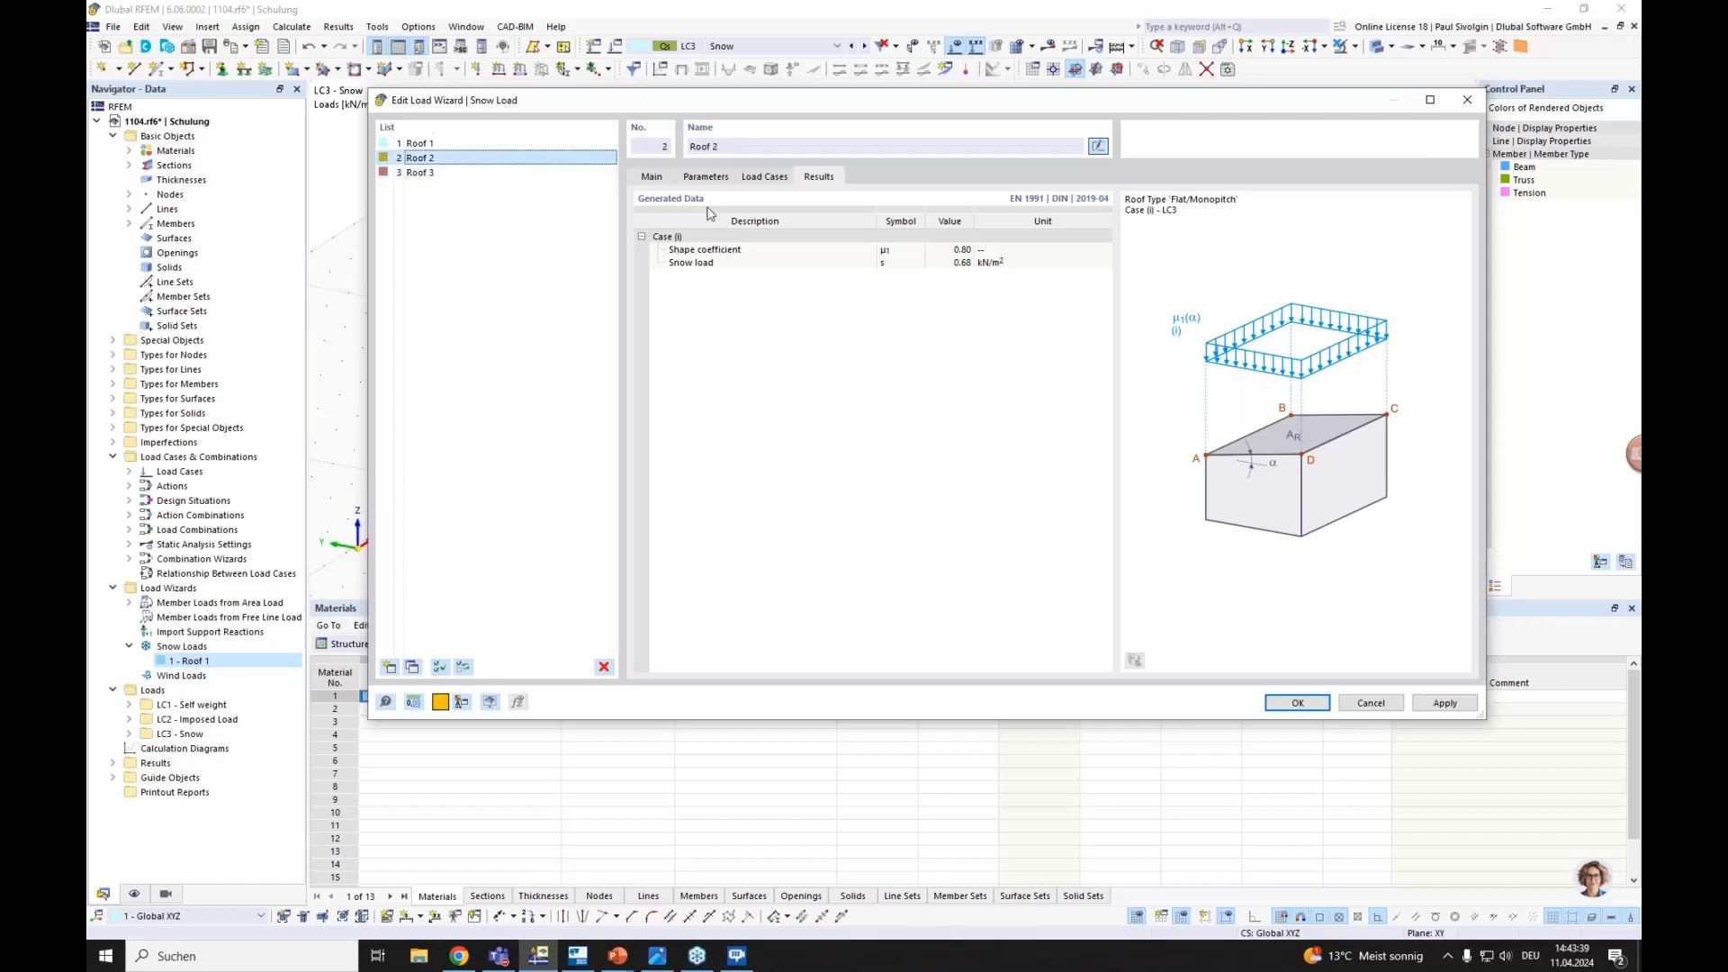
click(665, 178)
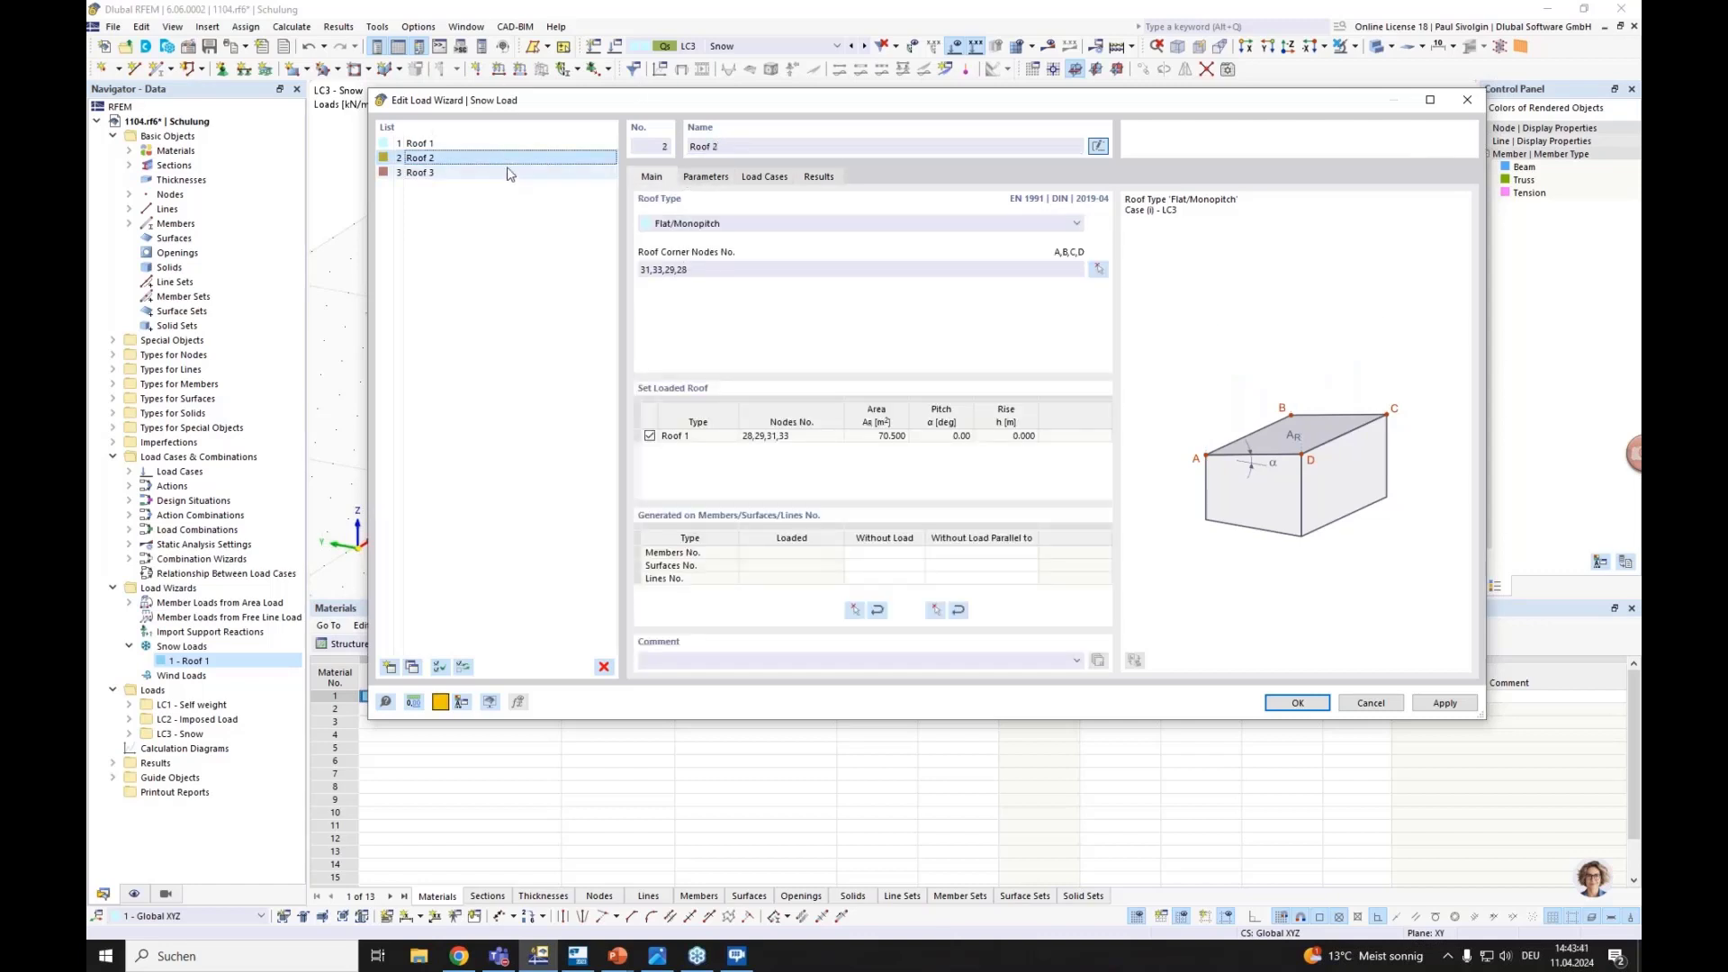
click(731, 270)
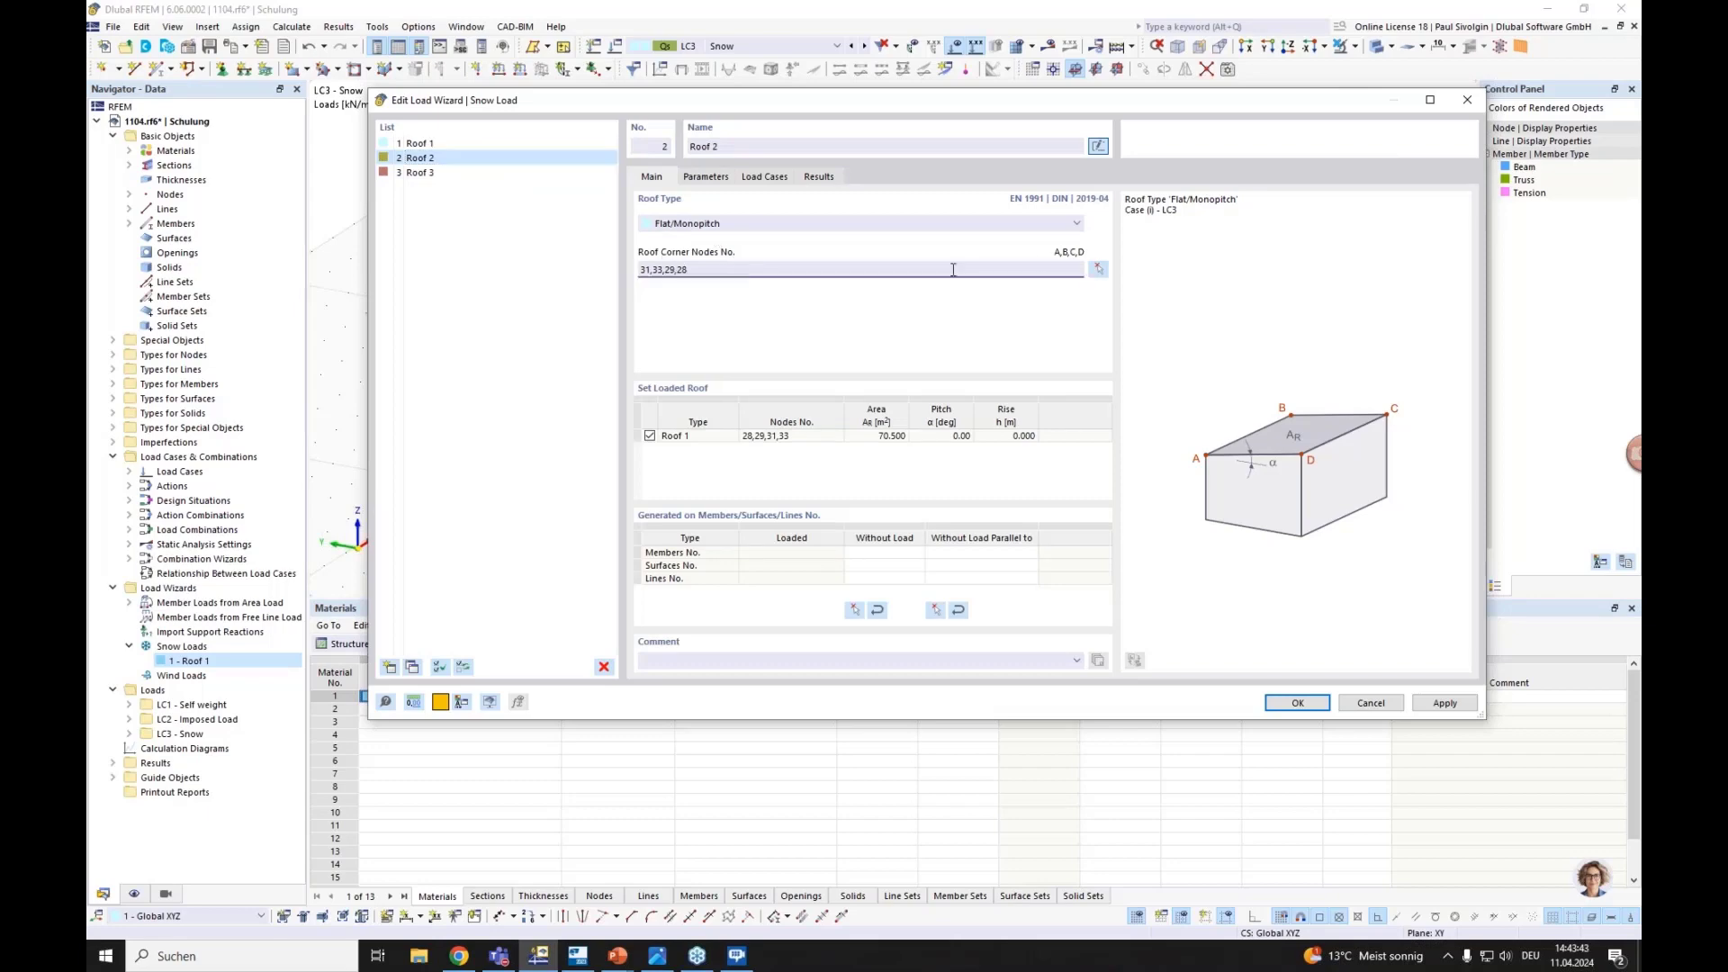
click(1098, 270)
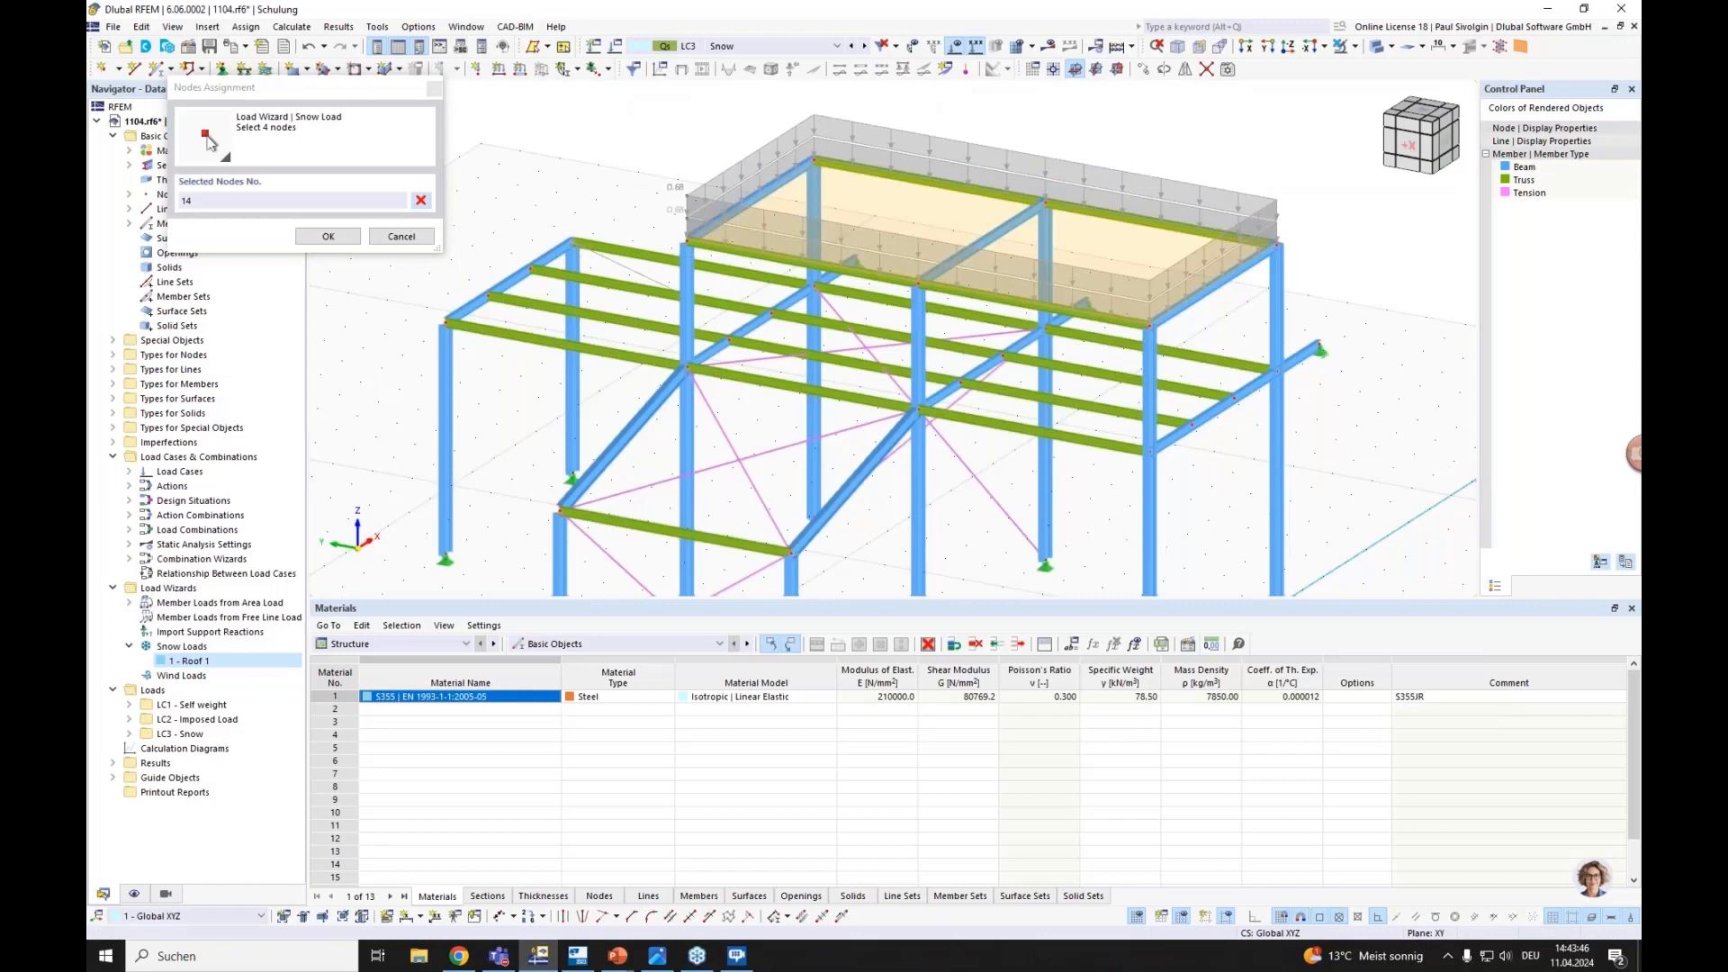
click(815, 286)
click(688, 366)
click(918, 410)
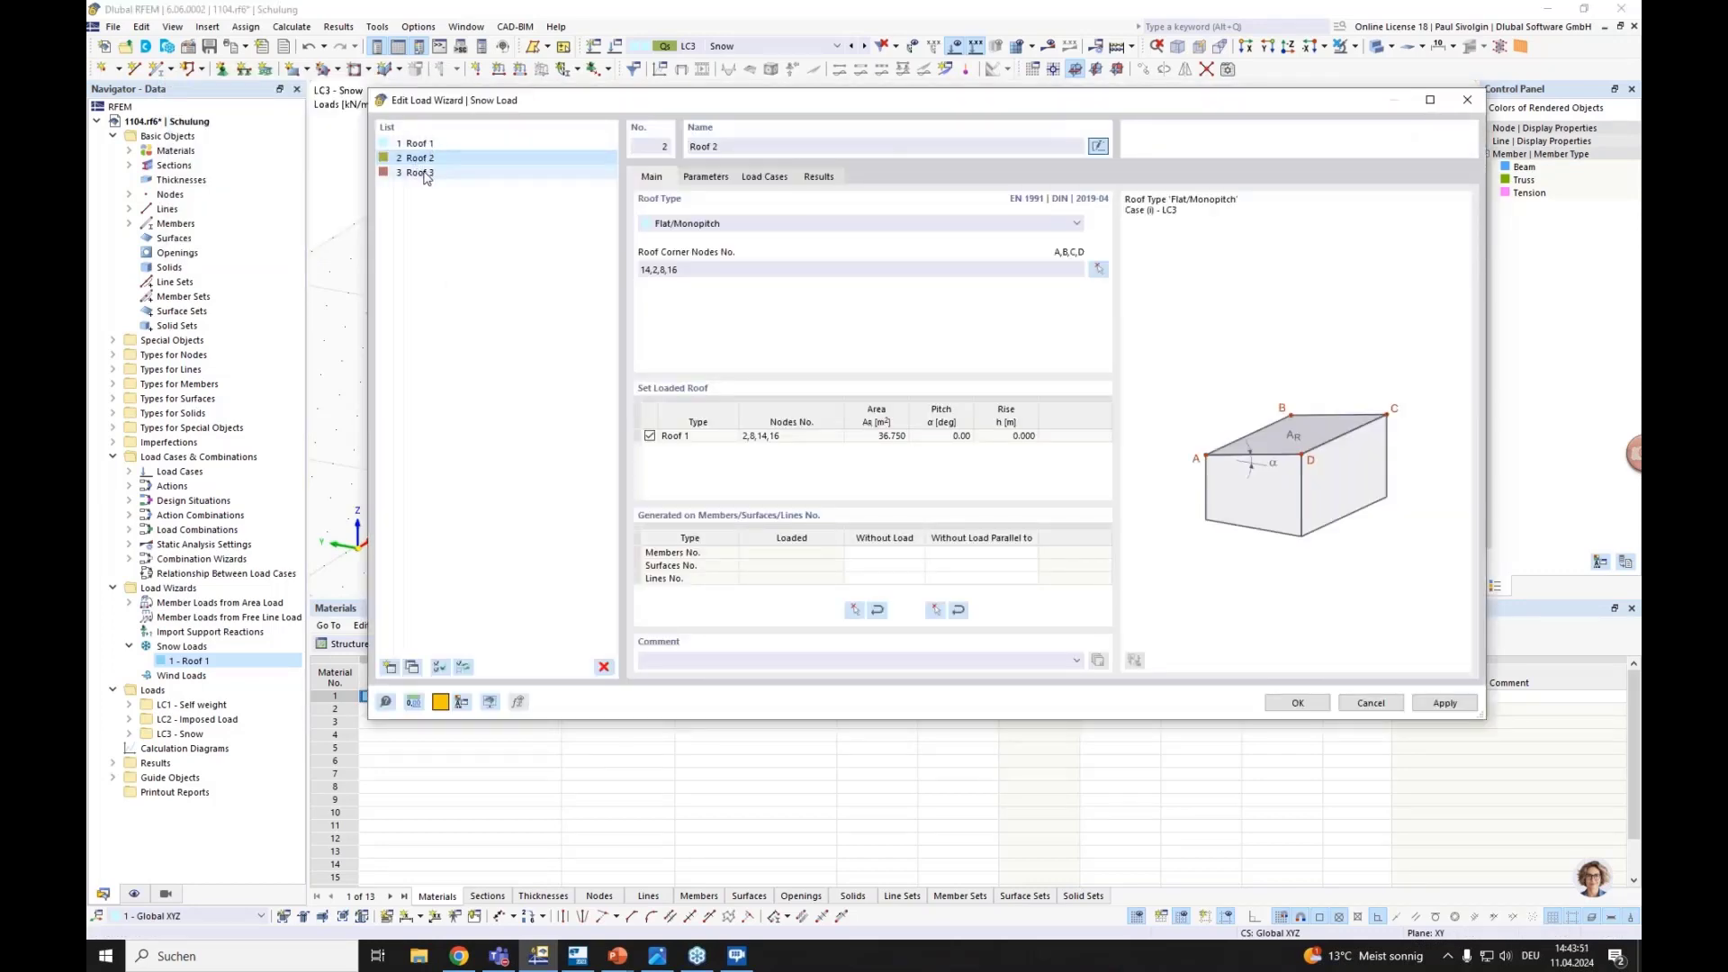
Reassign Roof 3's corner nodes to 8, 10, 18, 20 on the sloped roof by picking them in the model
click(608, 172)
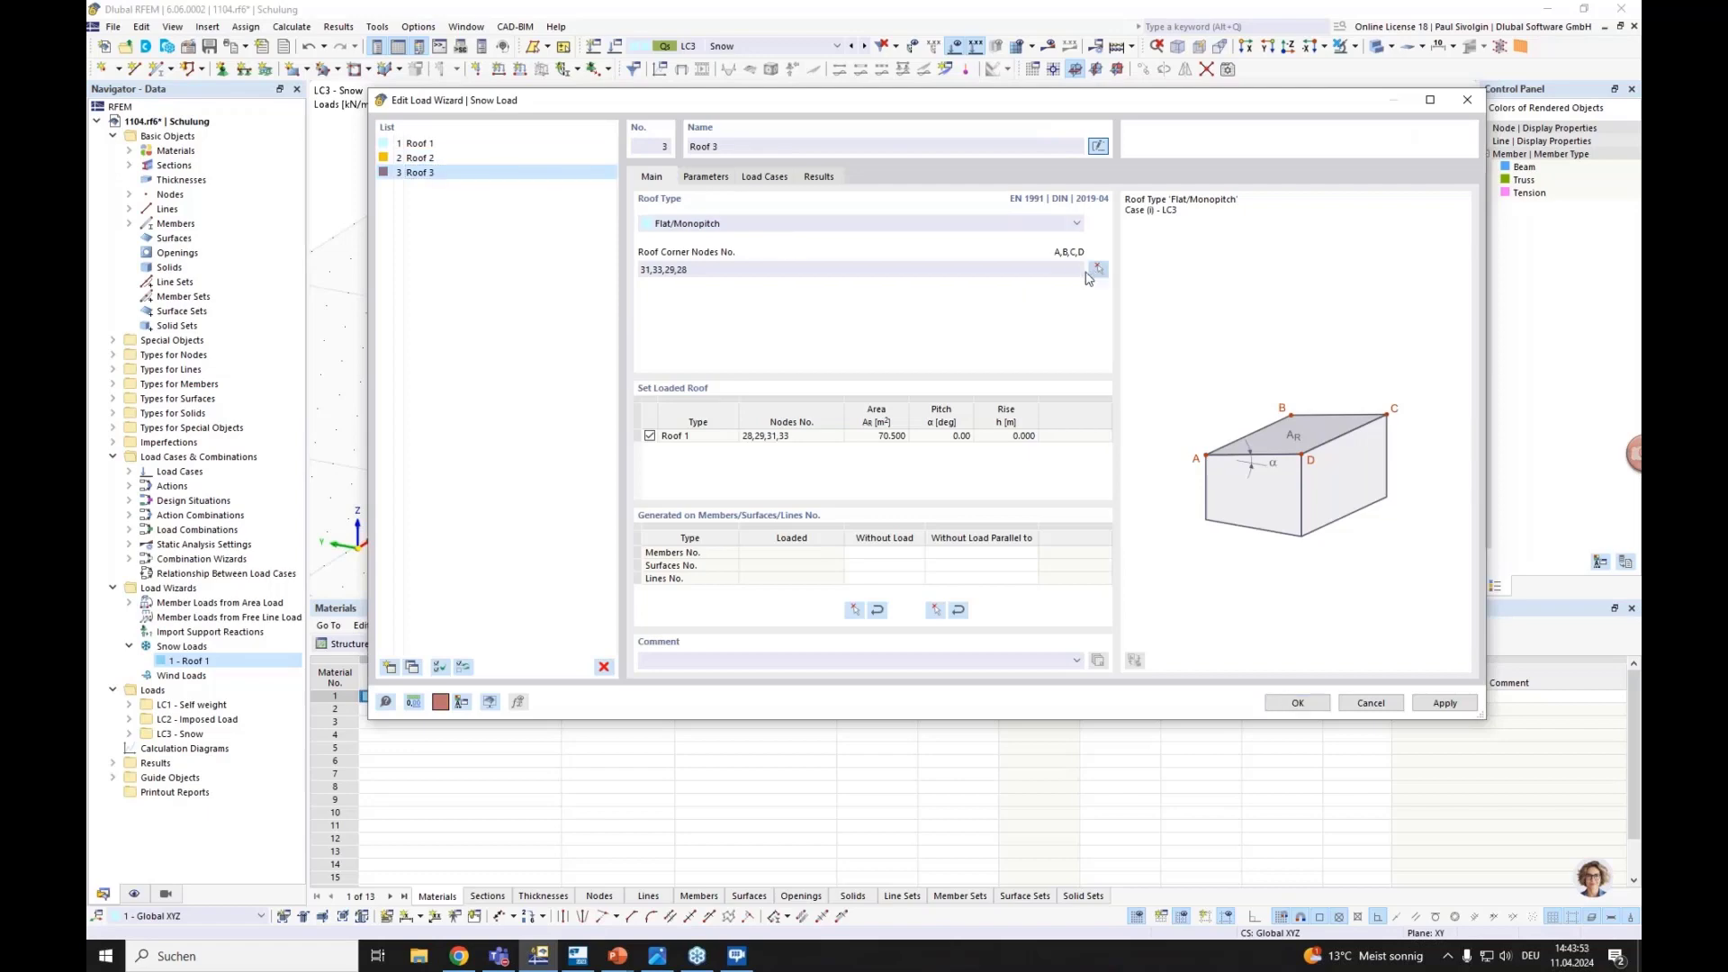
click(1098, 269)
click(919, 411)
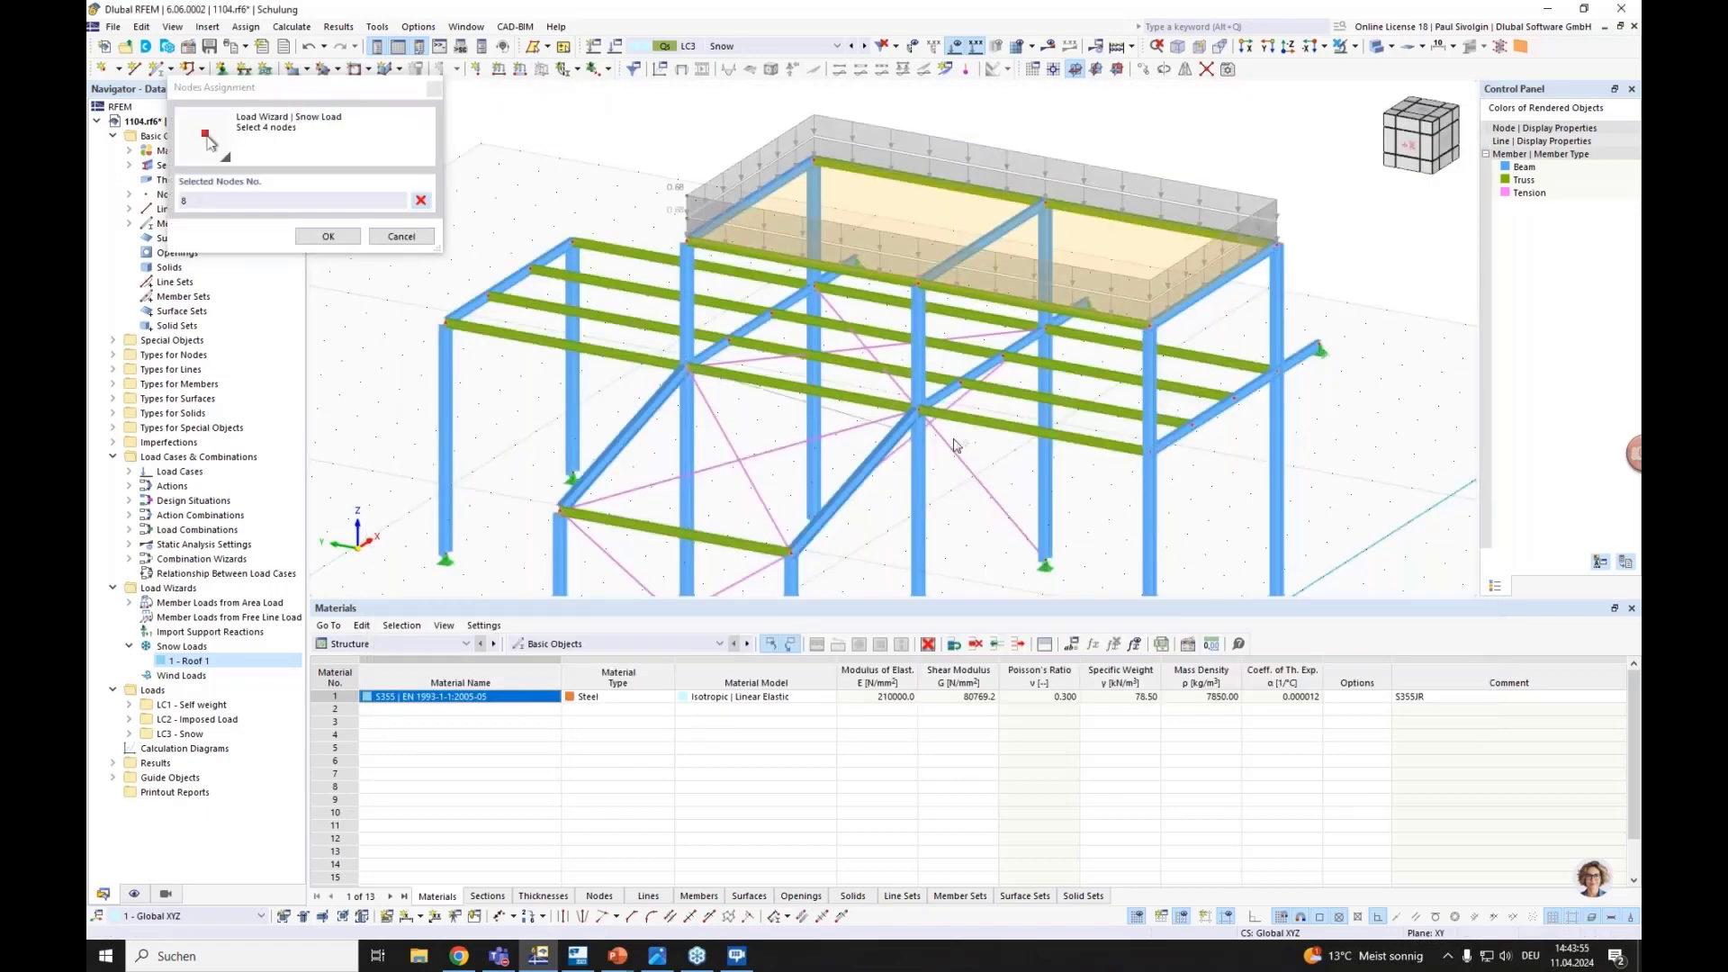
click(688, 365)
click(791, 551)
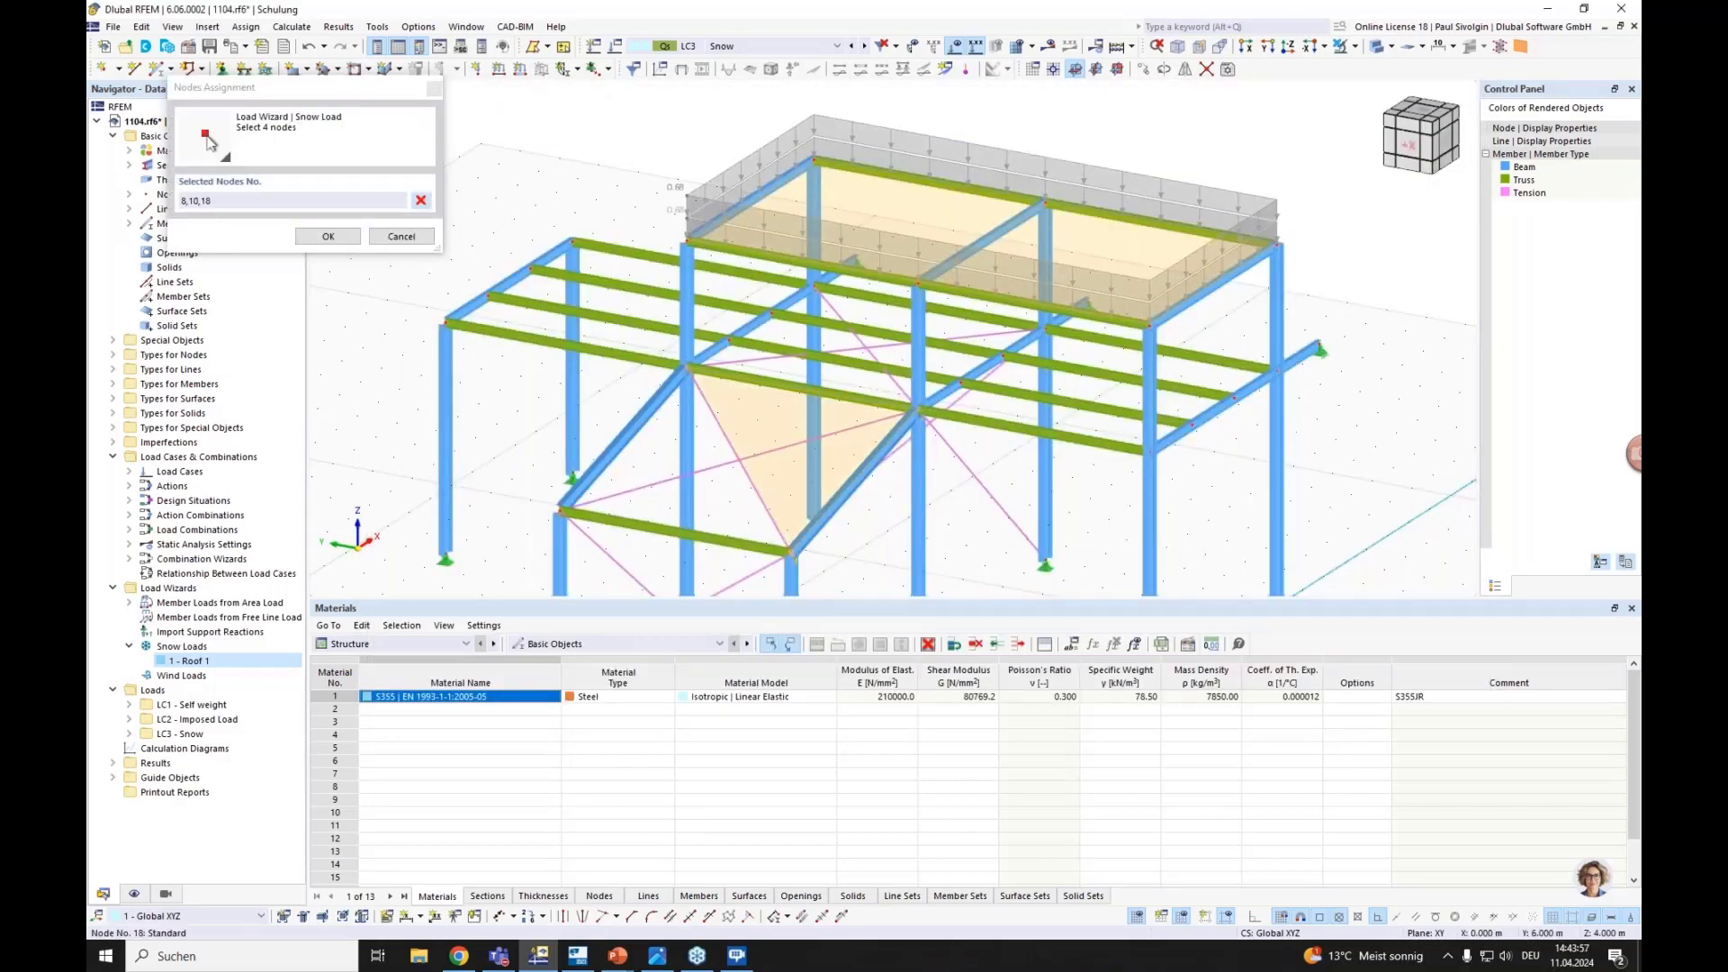
click(559, 511)
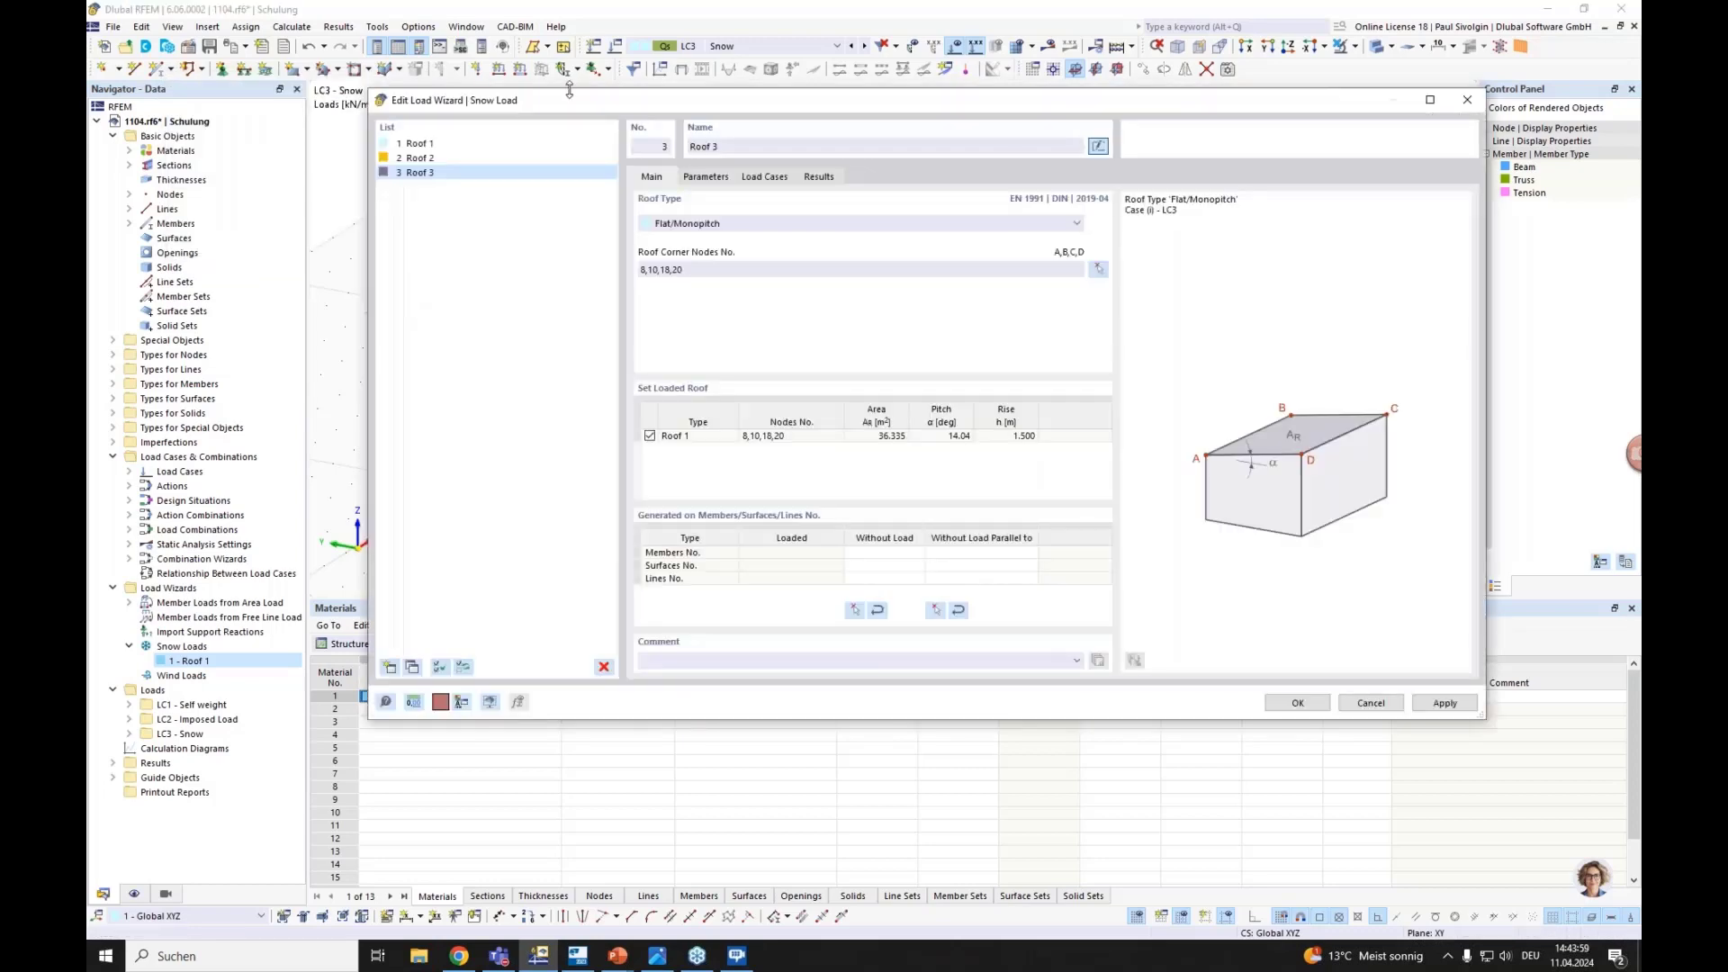
Apply the three snow load wizards, check their load previews on the model, and close the wizard dialog
click(1444, 703)
drag(1228, 111, 920, 587)
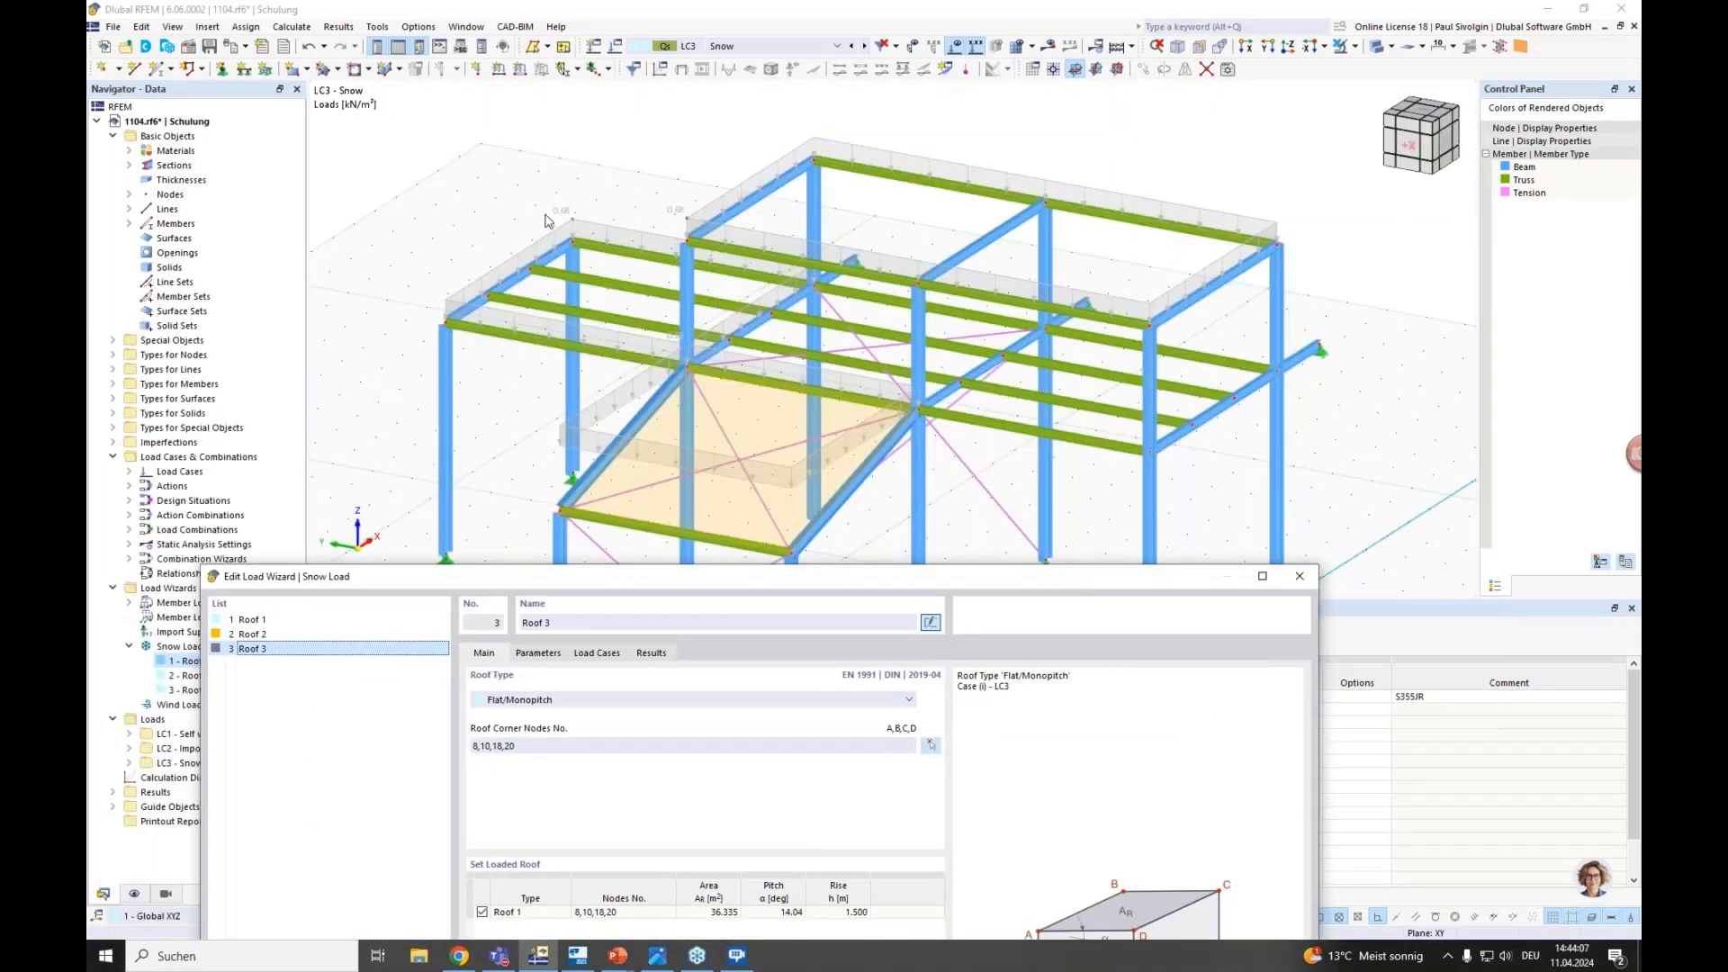
drag(621, 576, 641, 113)
click(1168, 720)
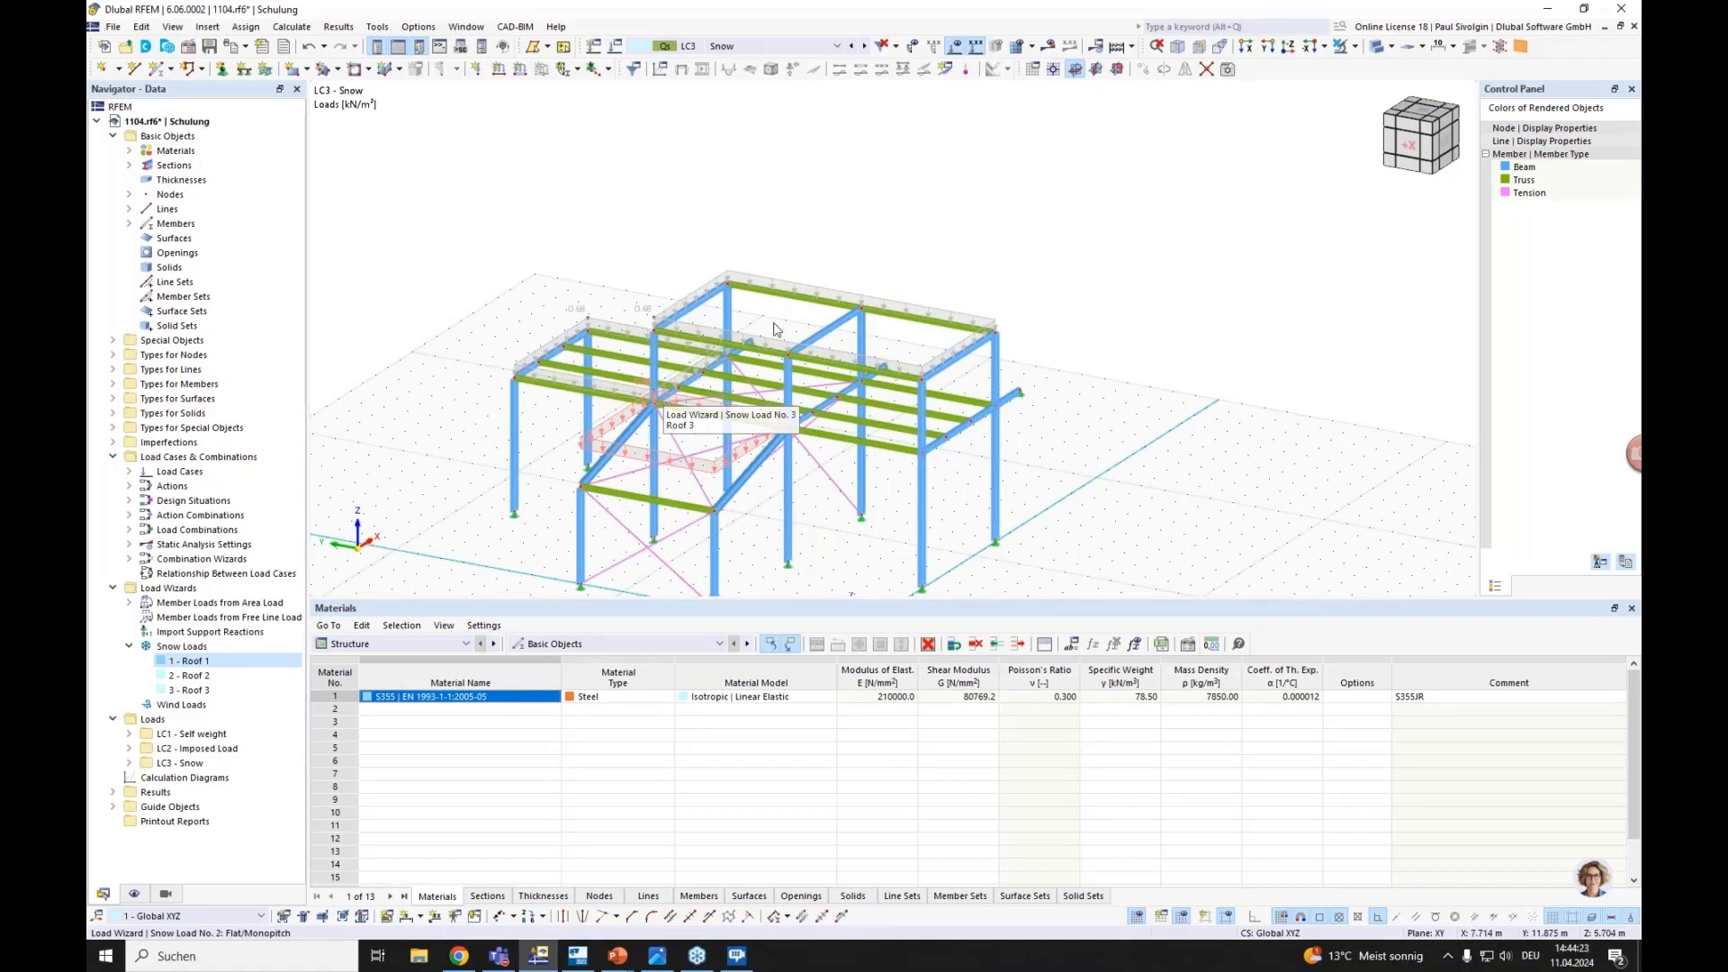
Examine the snow loads on the whole frame and the list of available load cases and combinations
middle_drag(785, 307, 740, 213)
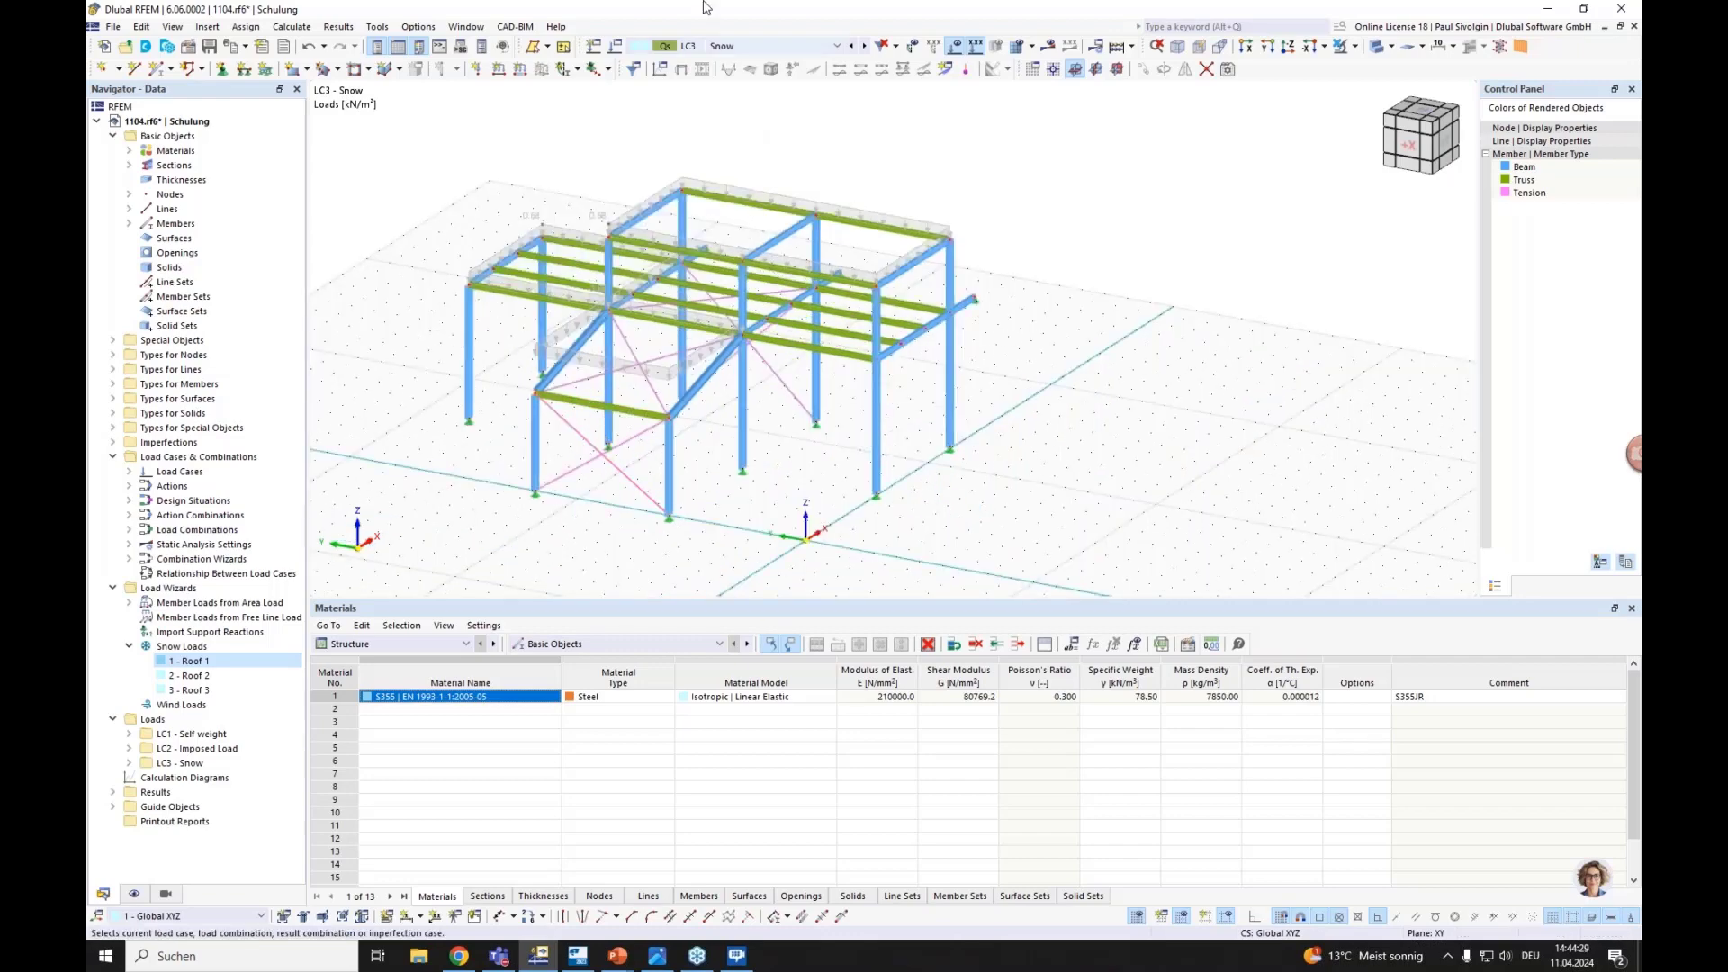
click(717, 47)
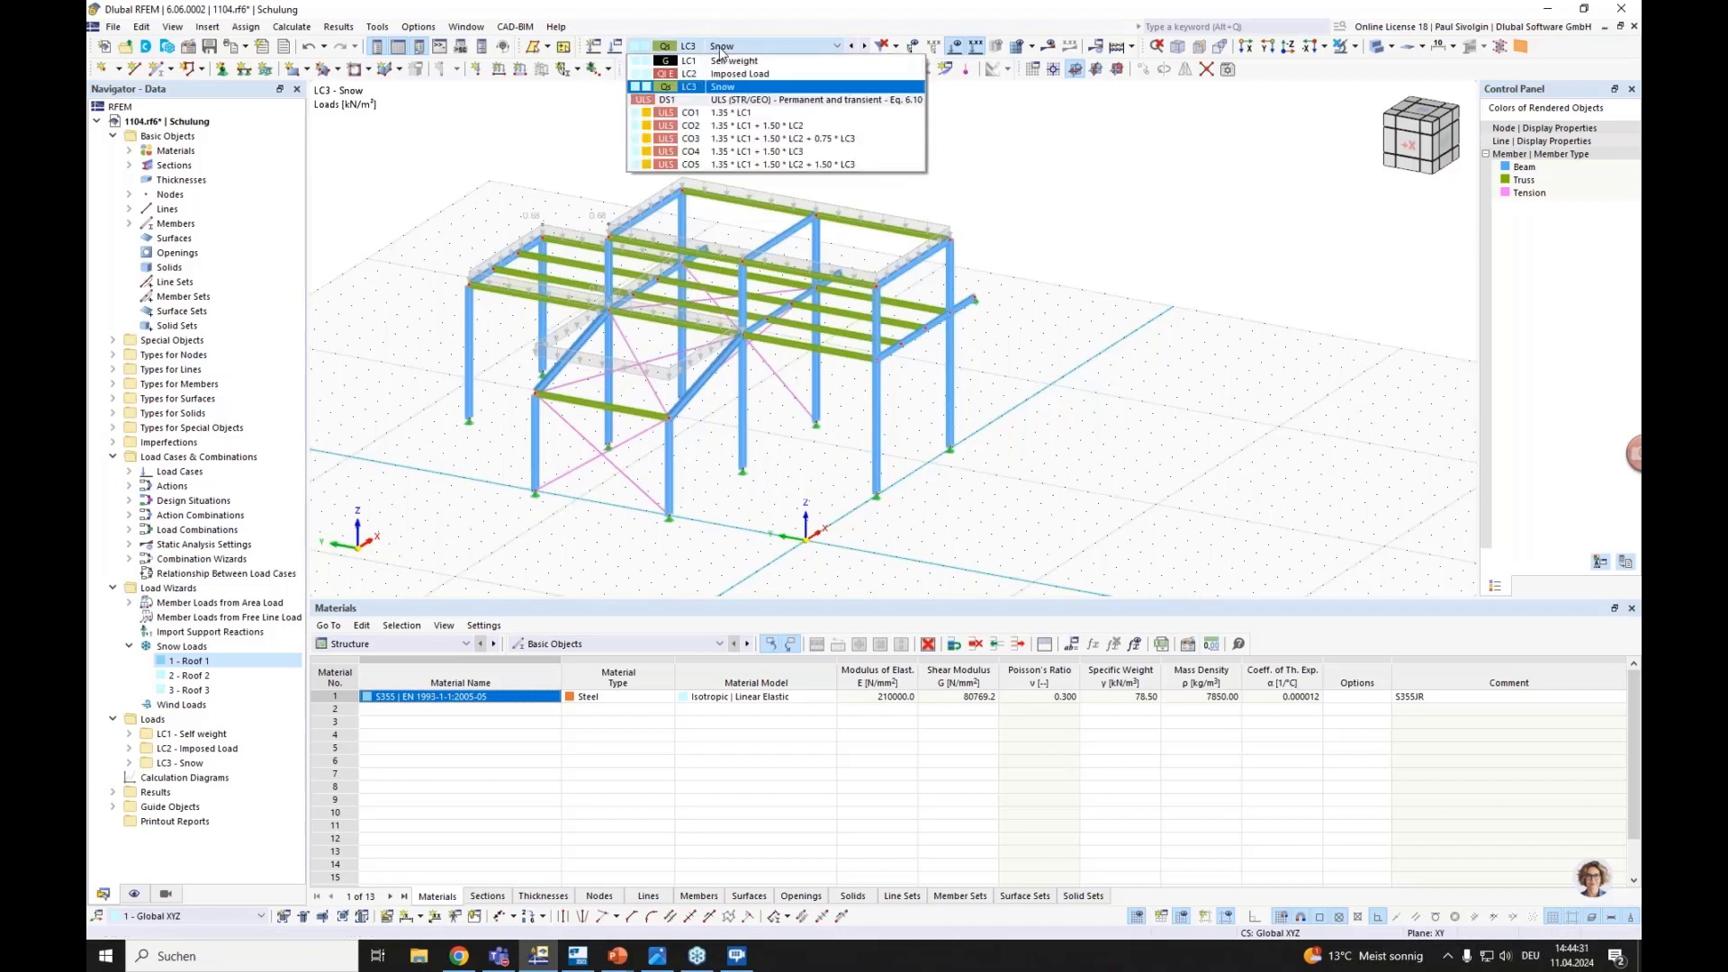
click(721, 54)
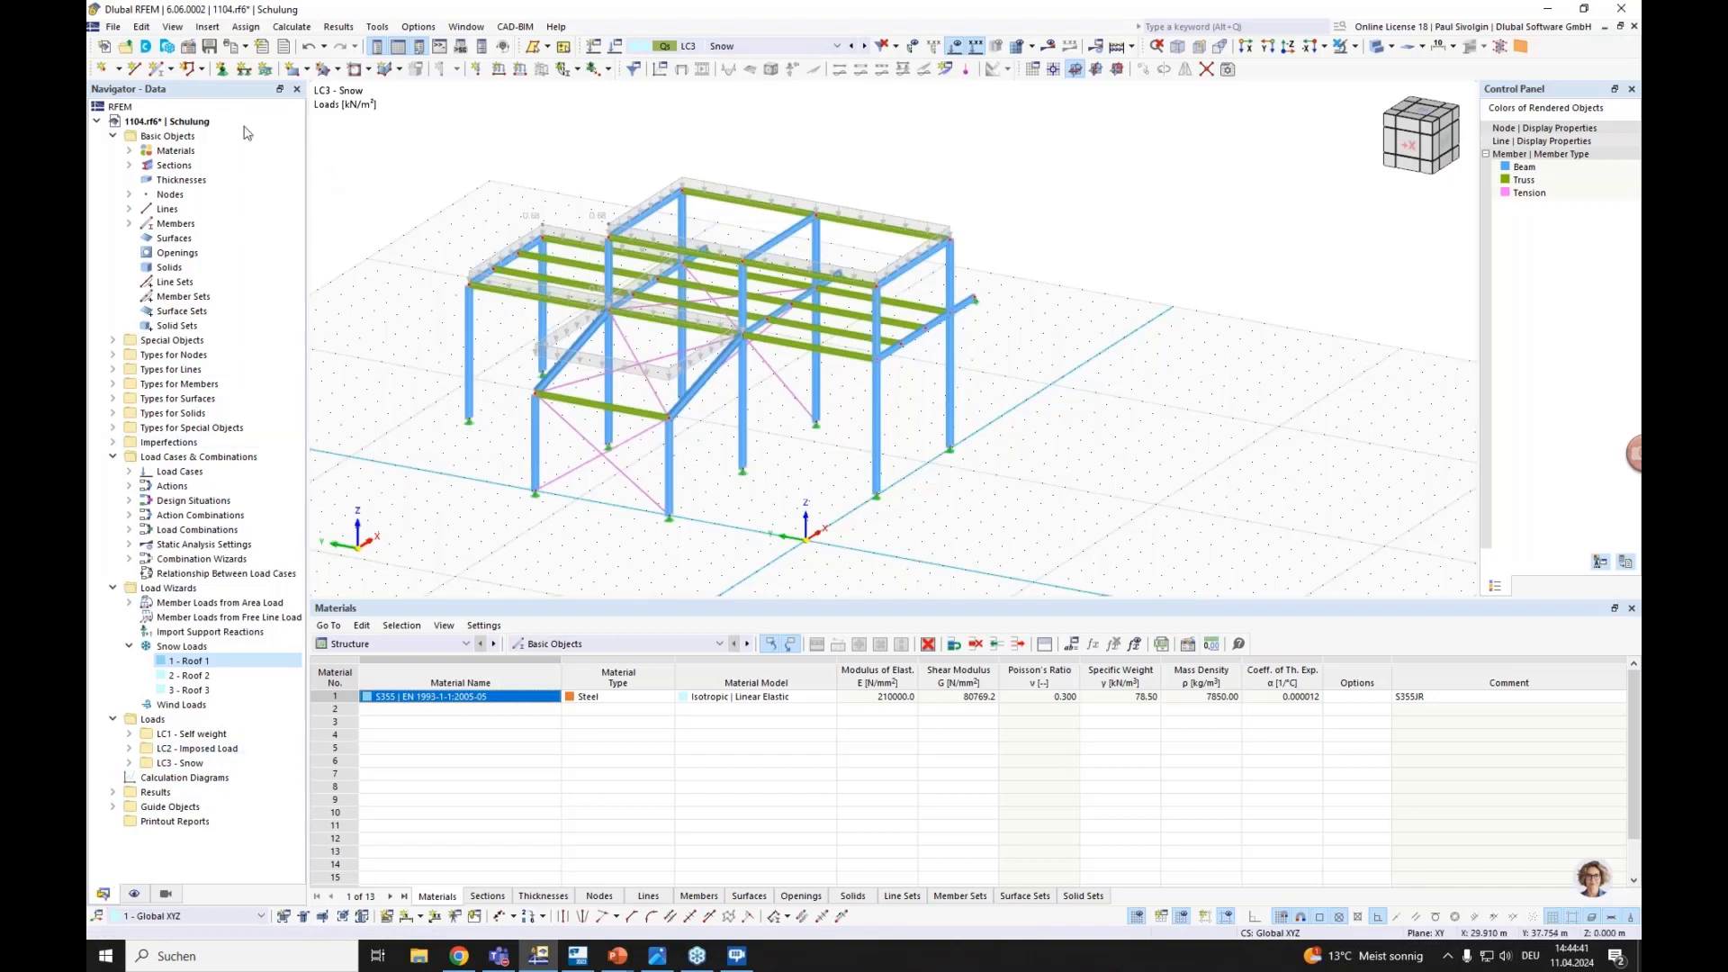
Activate the Steel Design add-on in the model's base data
click(190, 50)
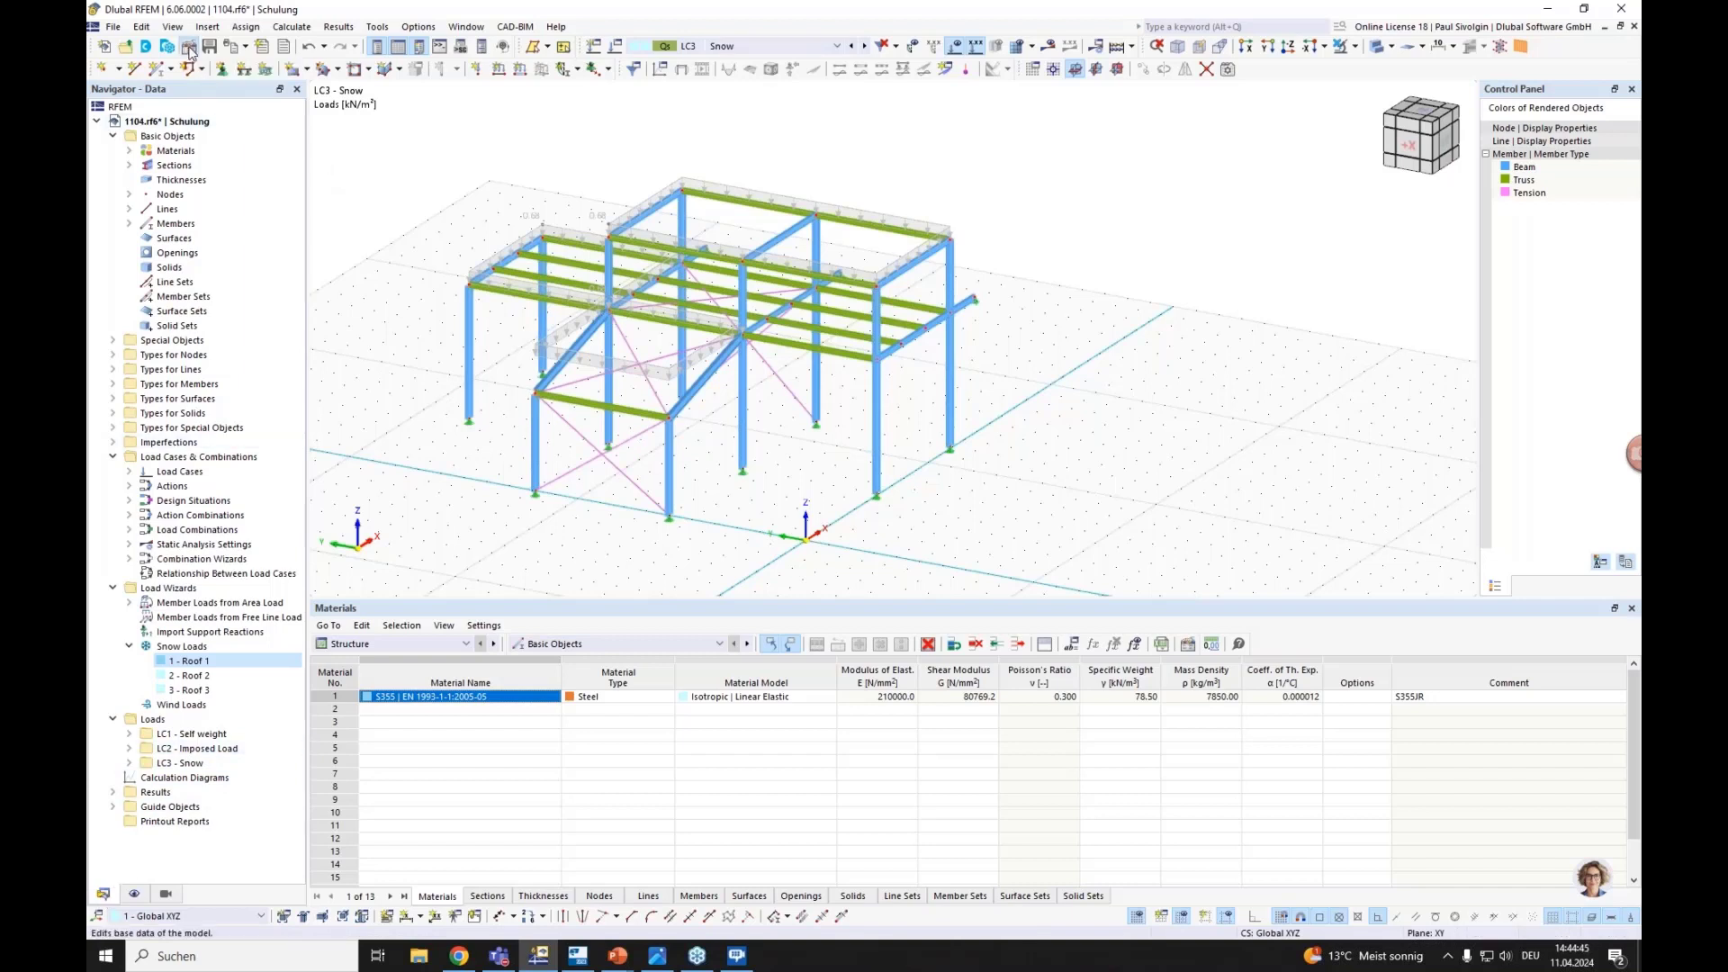
click(601, 163)
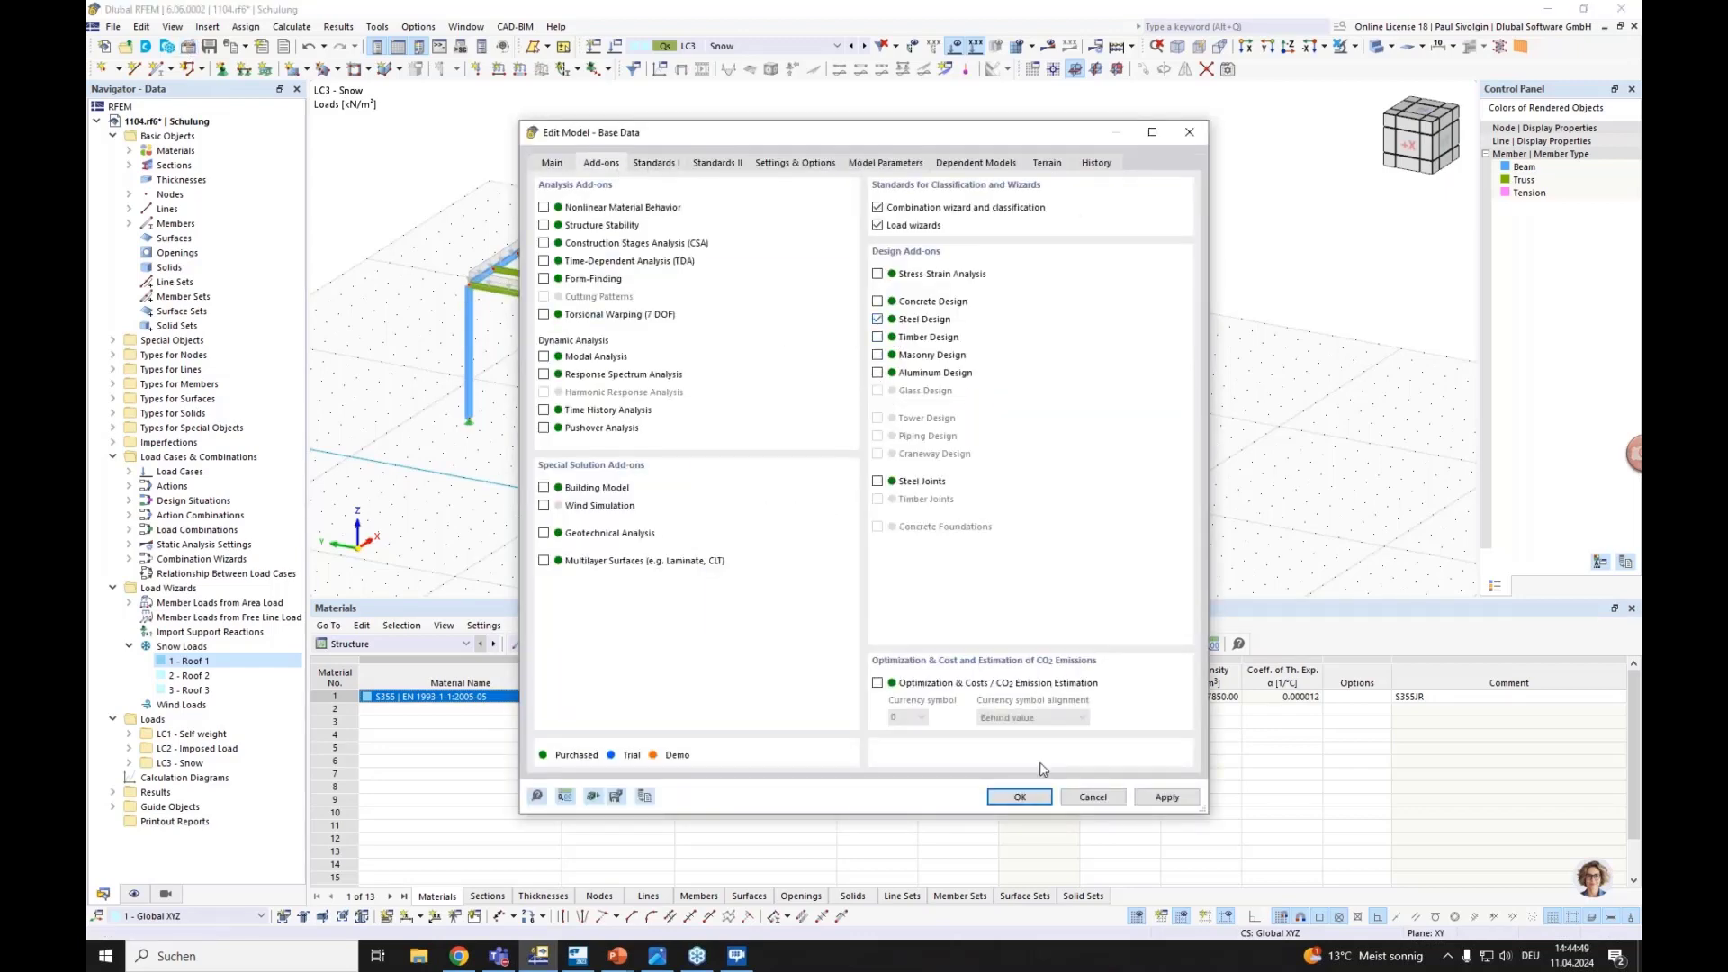
click(1020, 798)
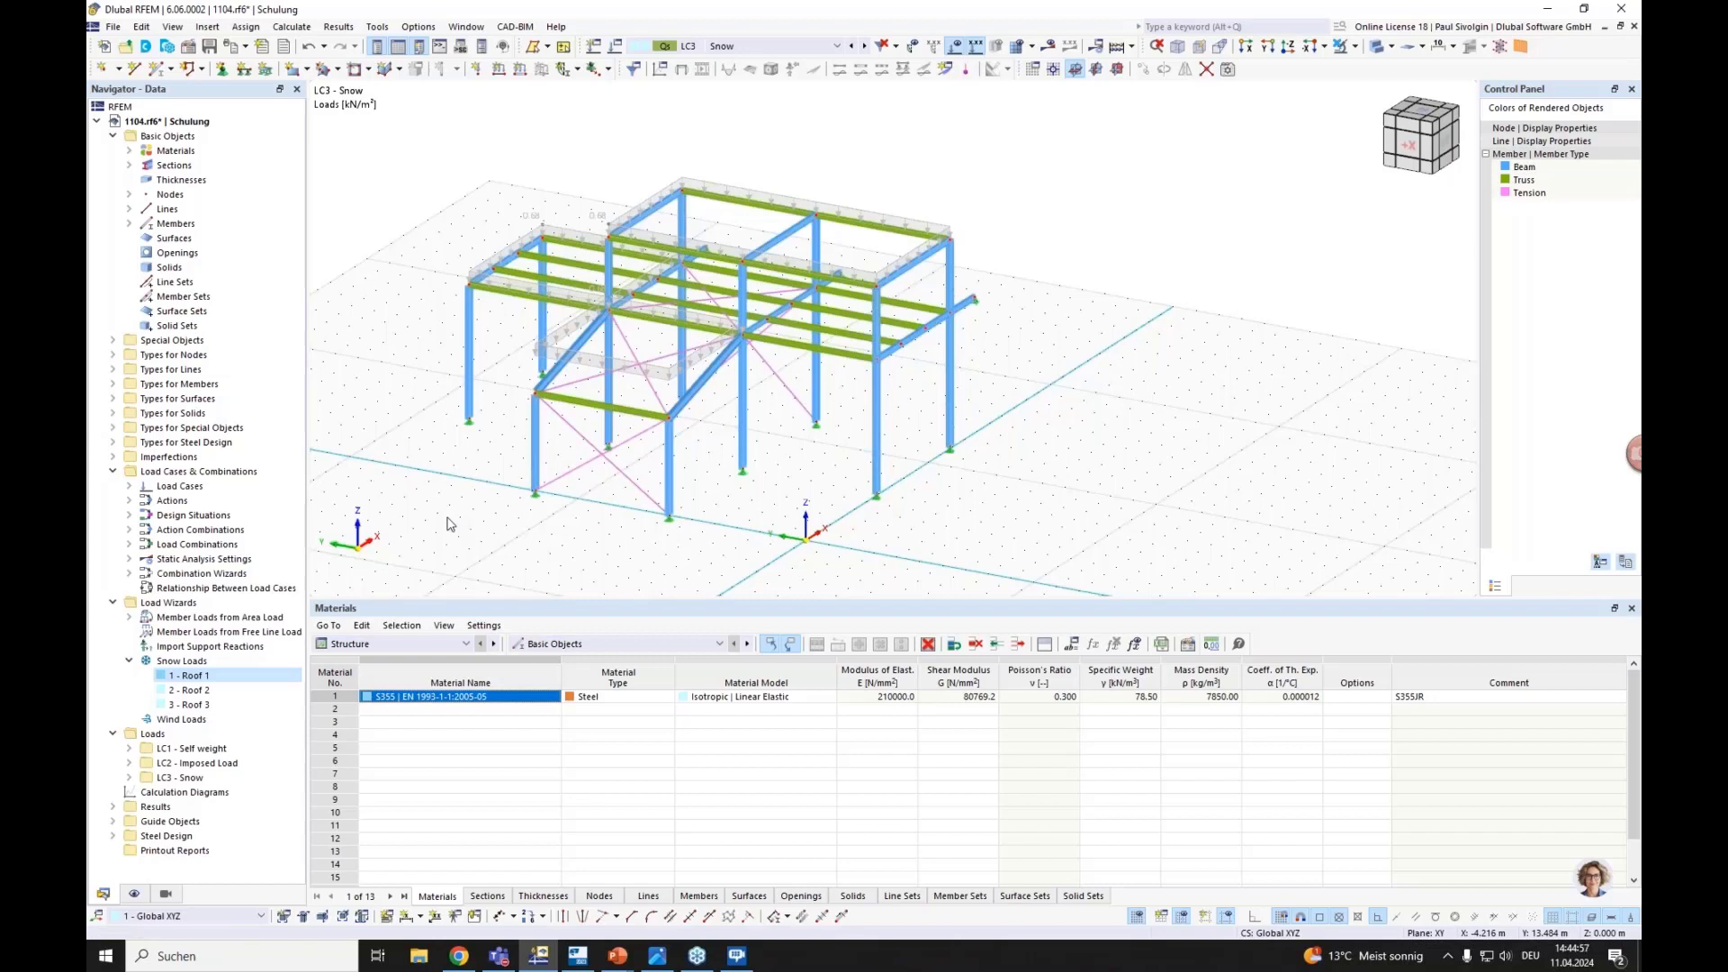
Deactivate the stability design in the Default ultimate configuration for Steel Design
click(113, 836)
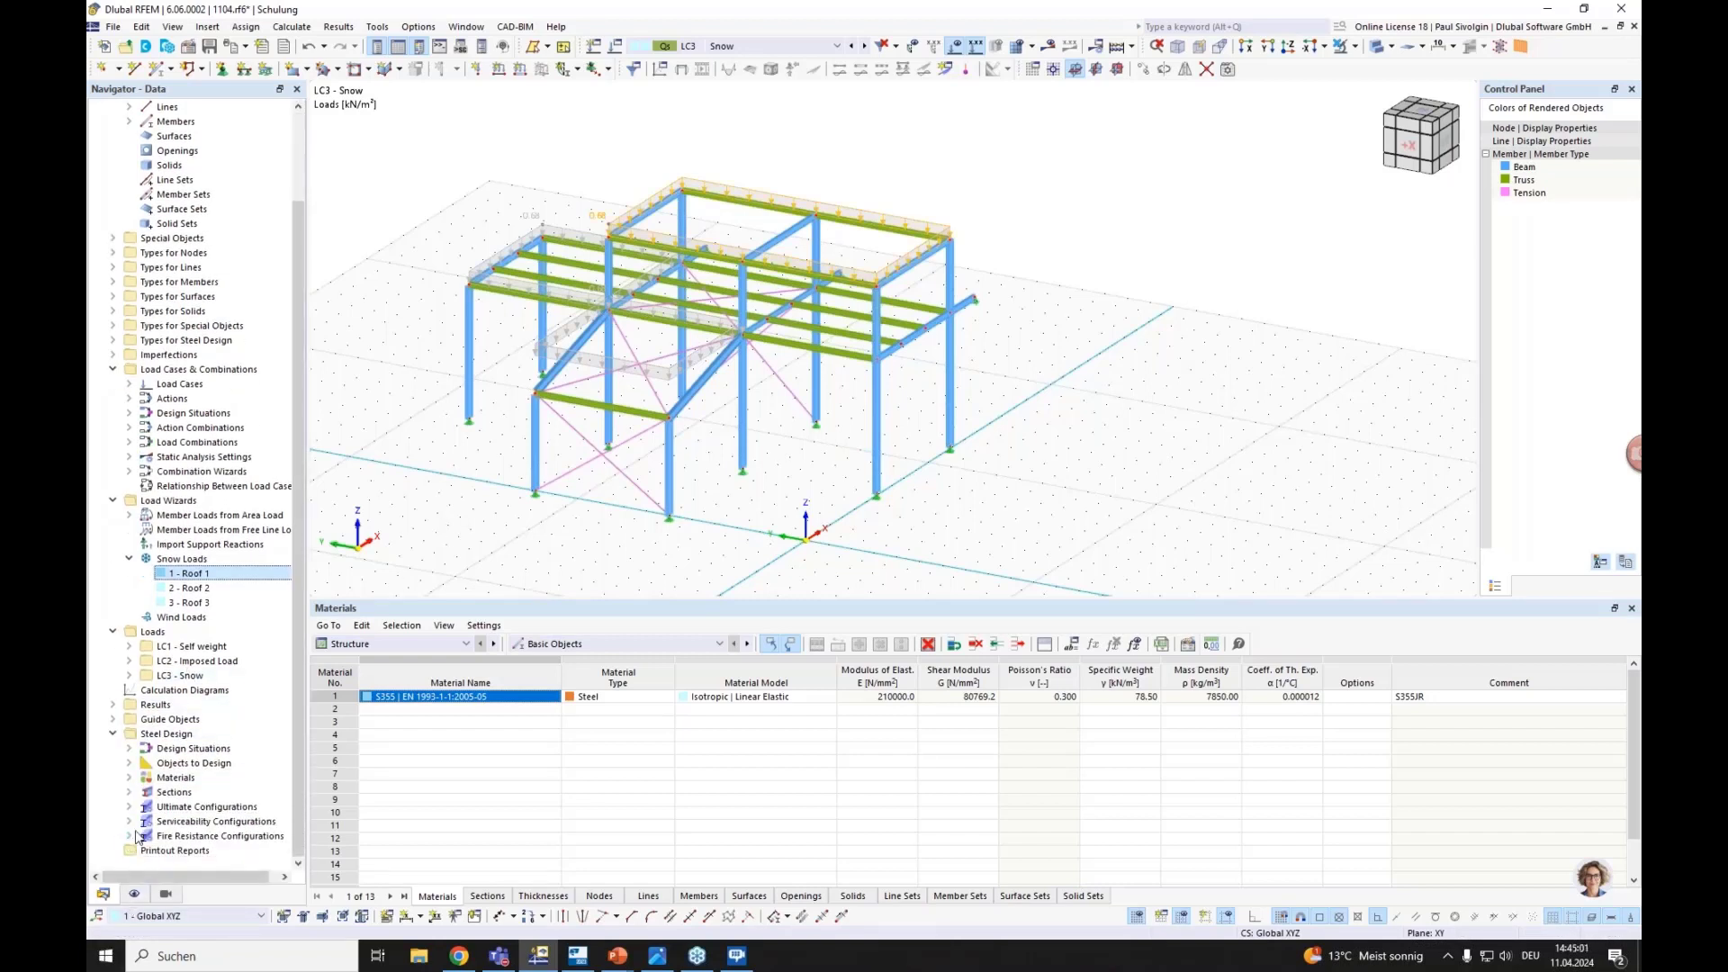
right_click(177, 810)
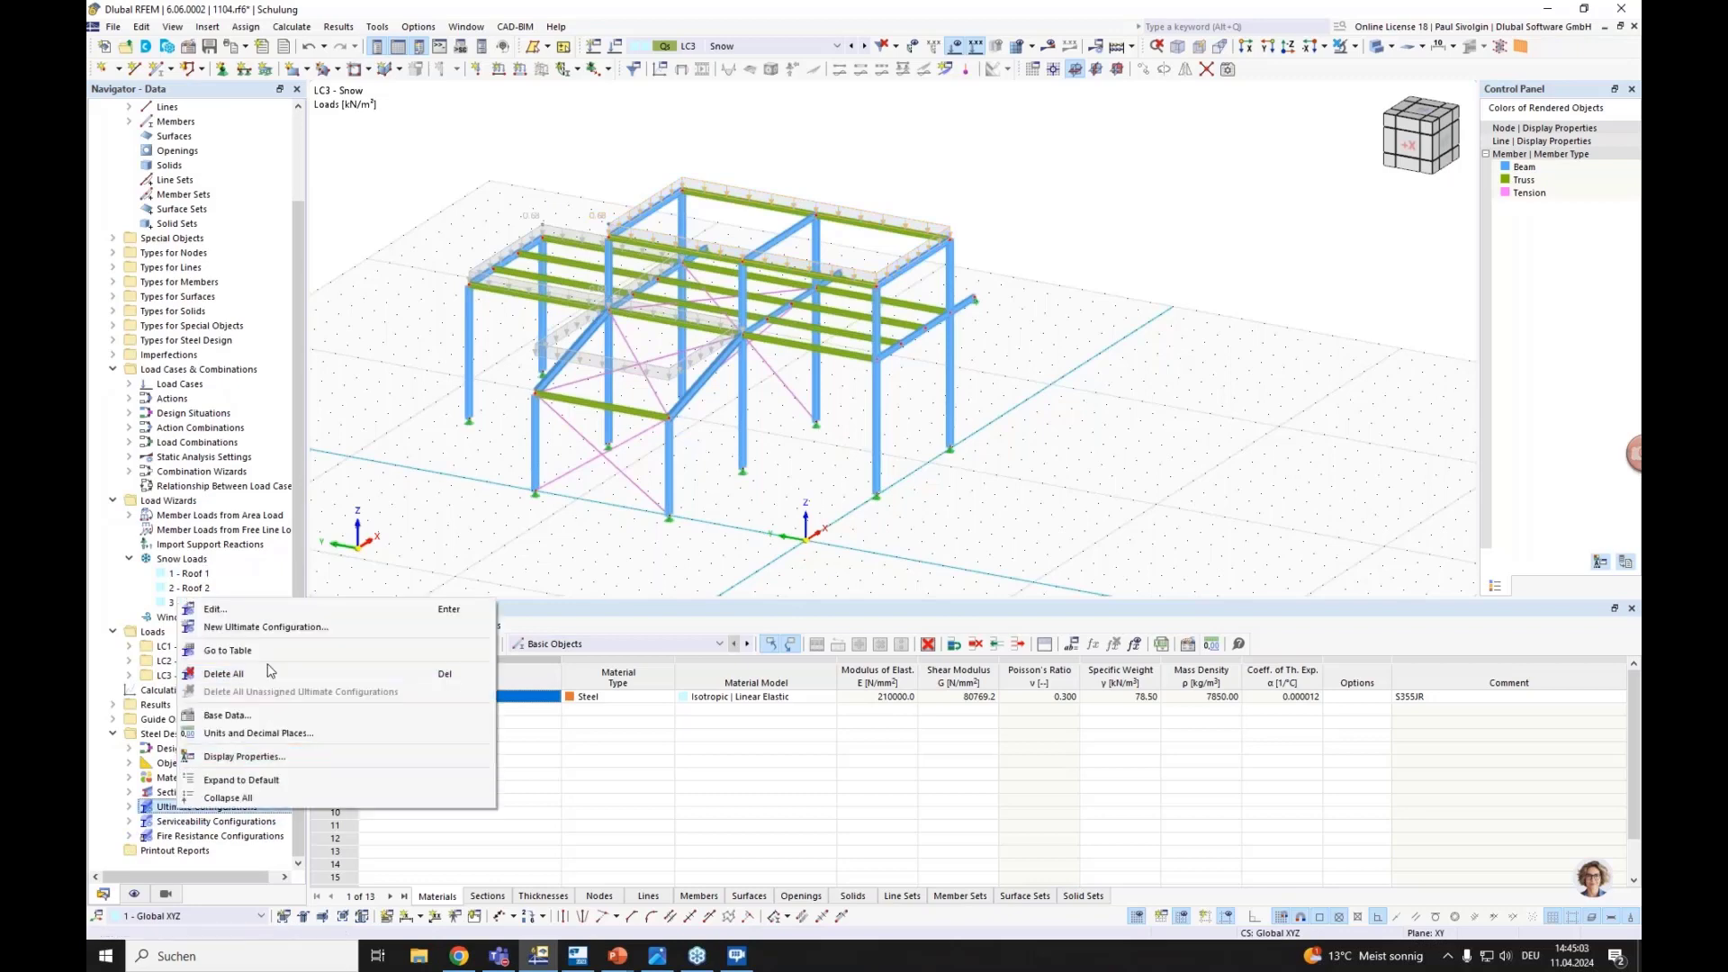
click(222, 613)
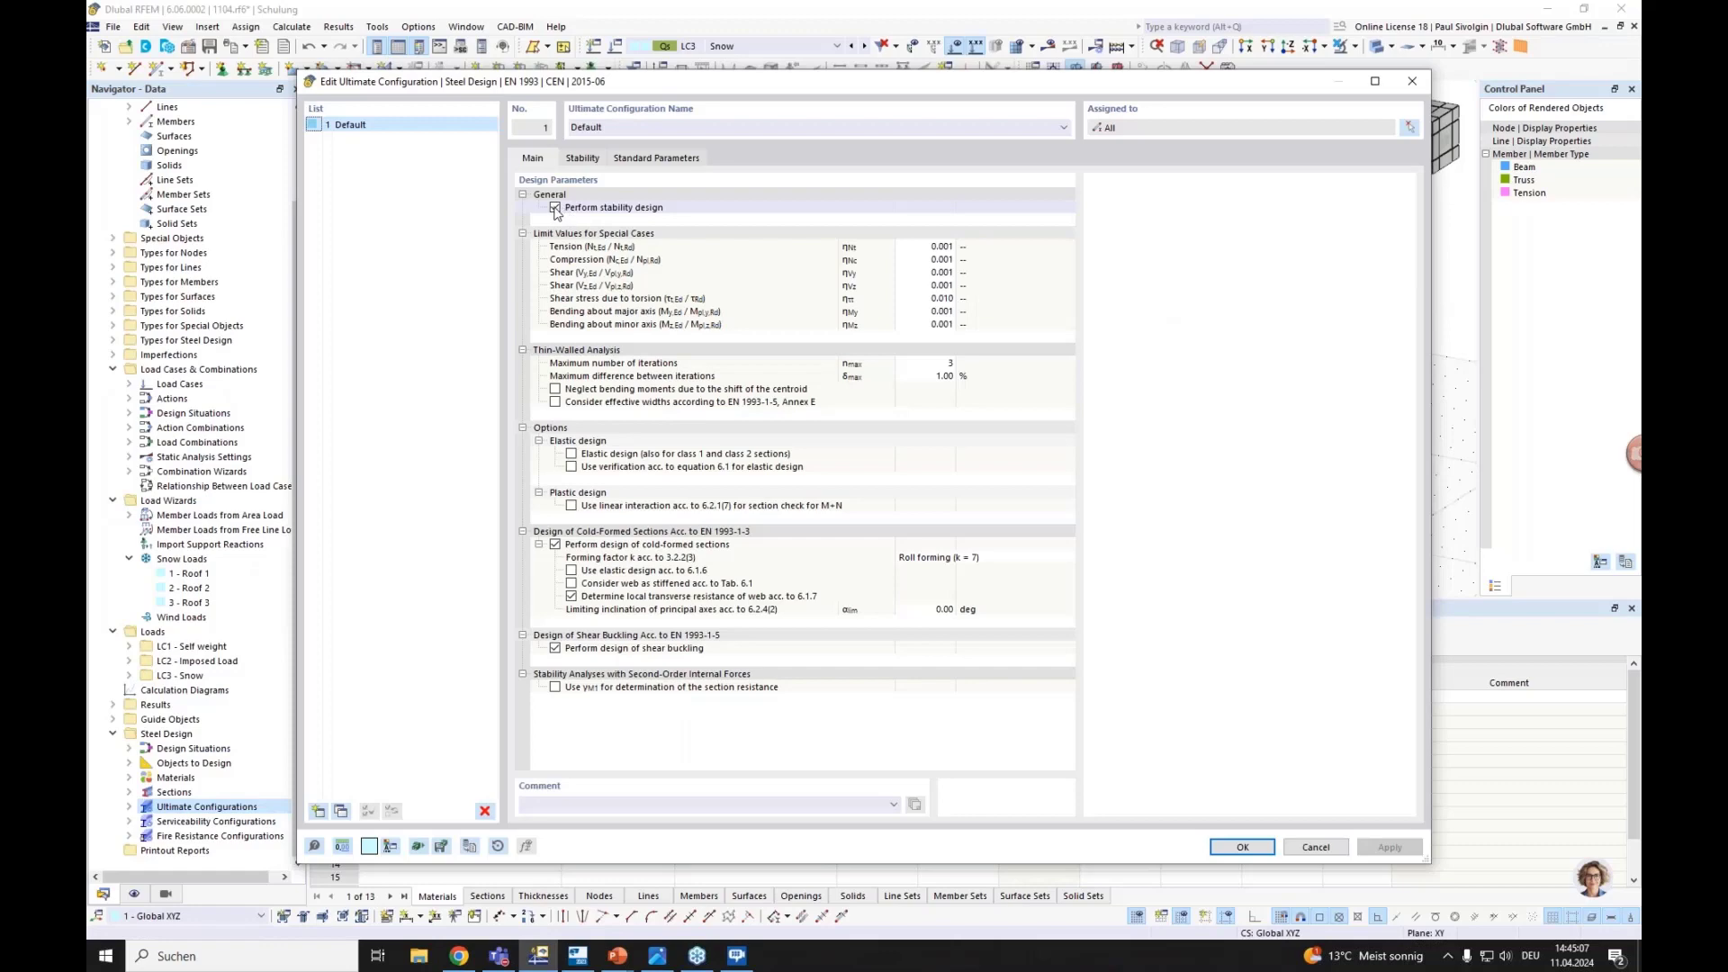
click(555, 208)
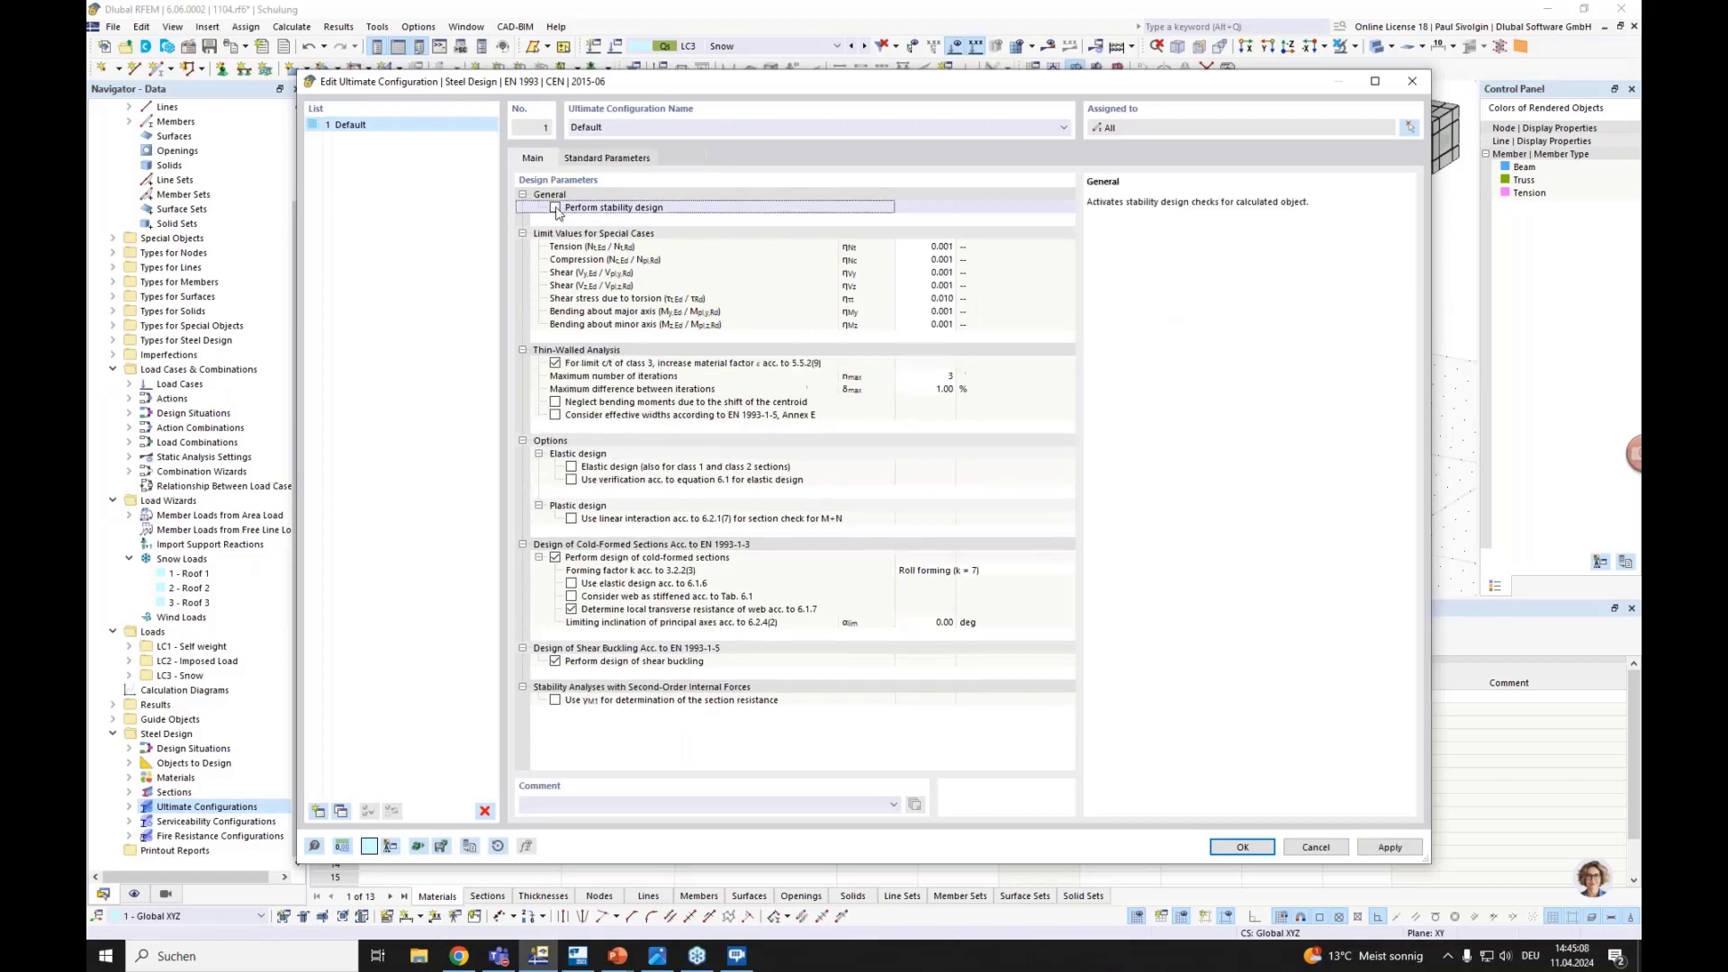
click(1241, 848)
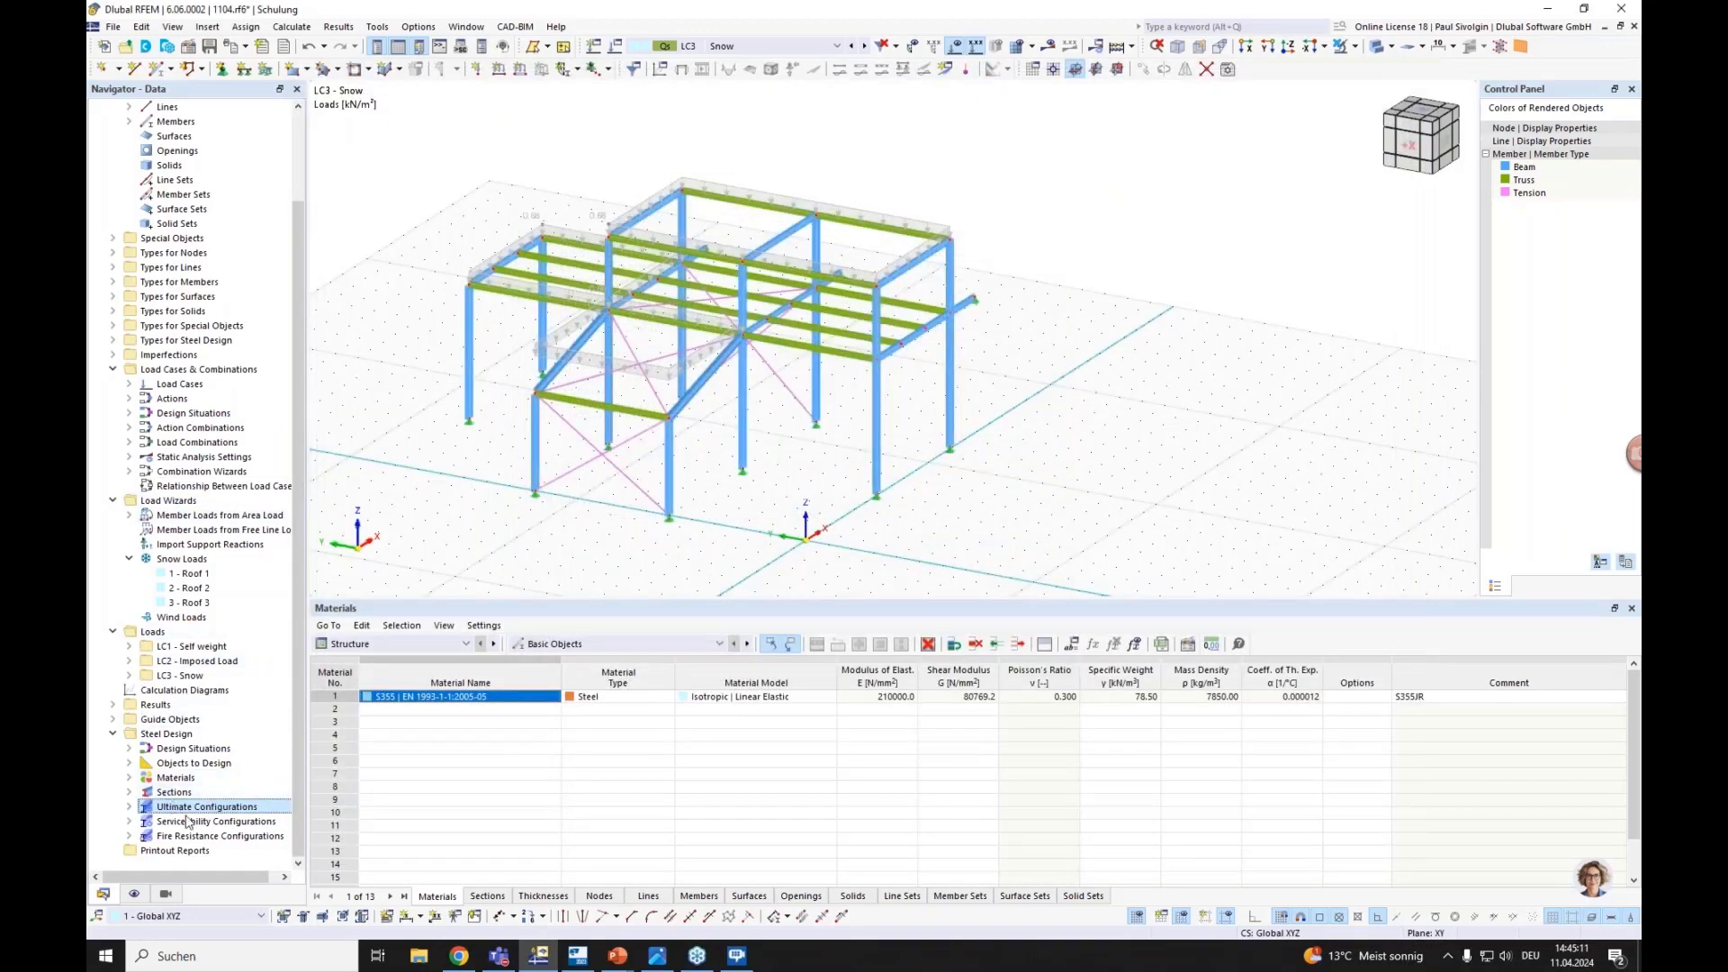
Display the Steel Design input tables and review the sections and design situations selected for design
click(403, 644)
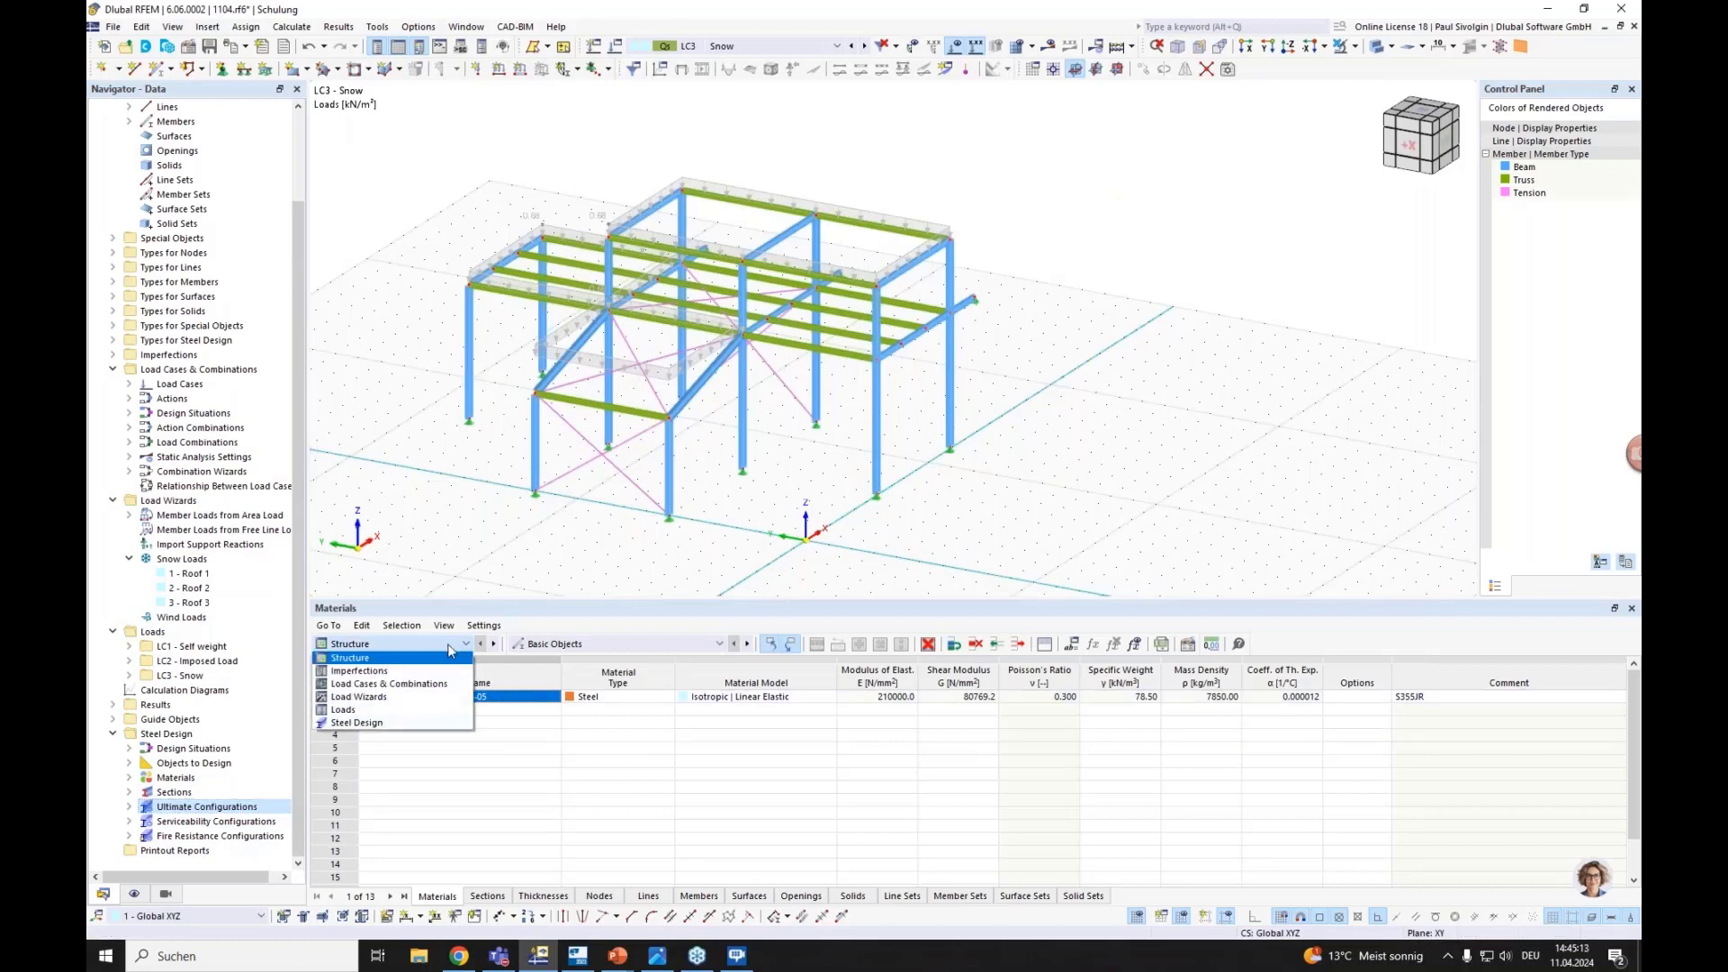
click(365, 724)
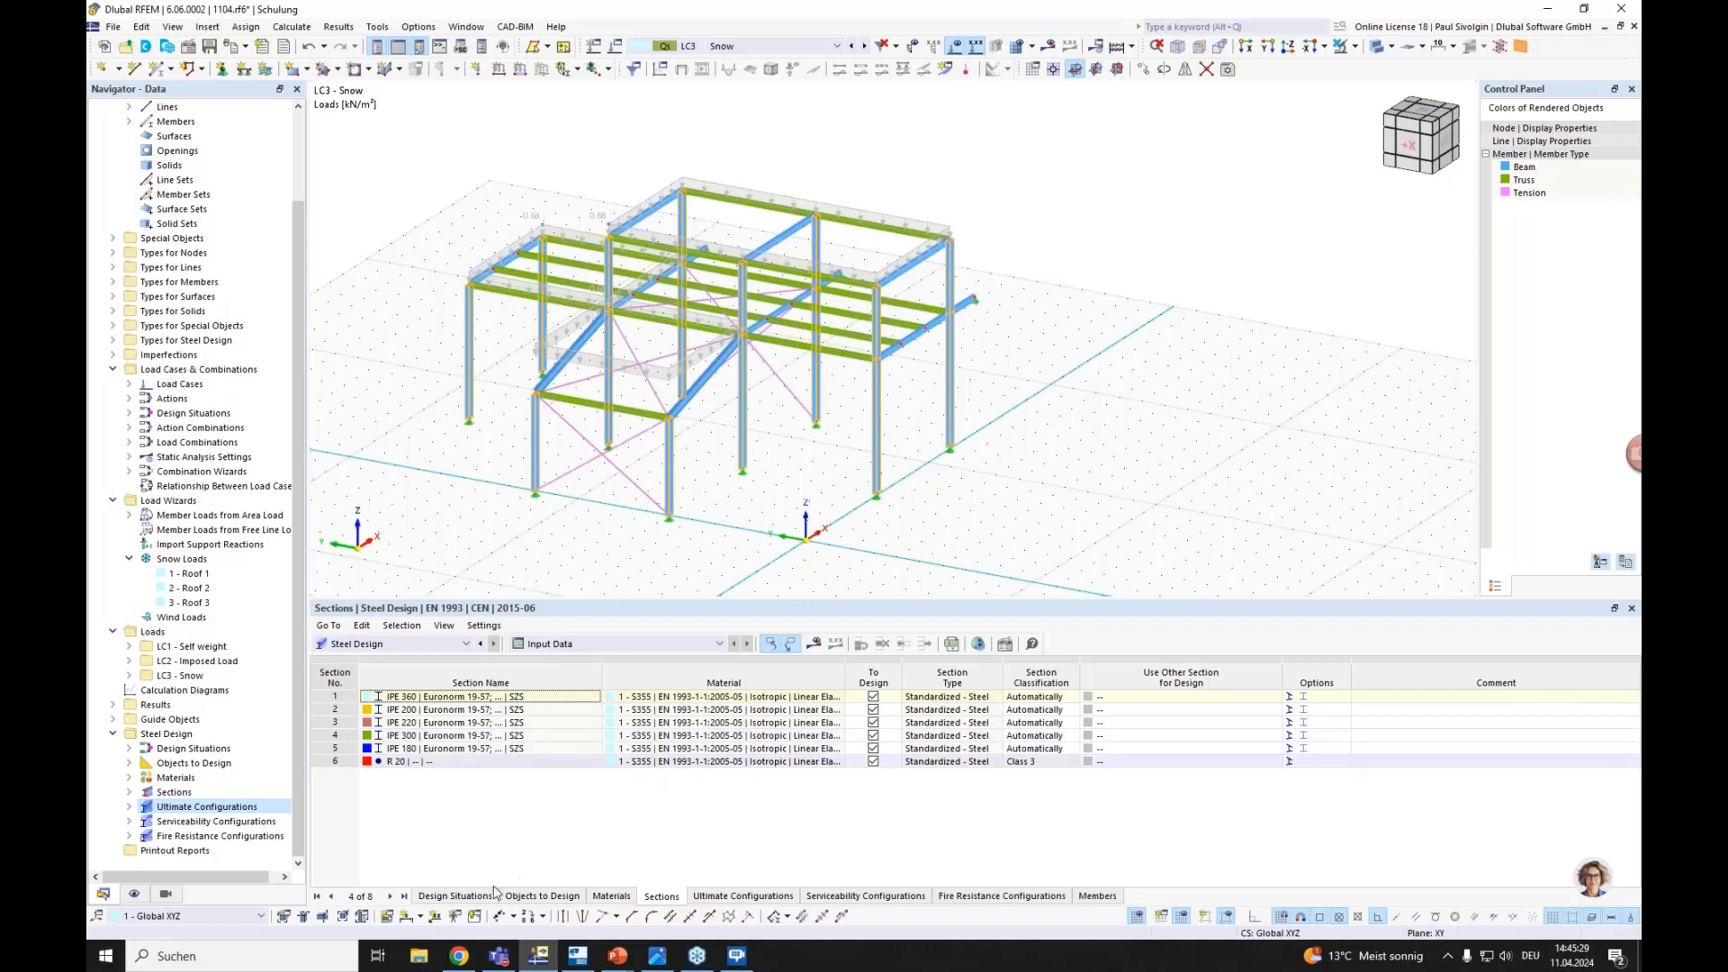
click(461, 895)
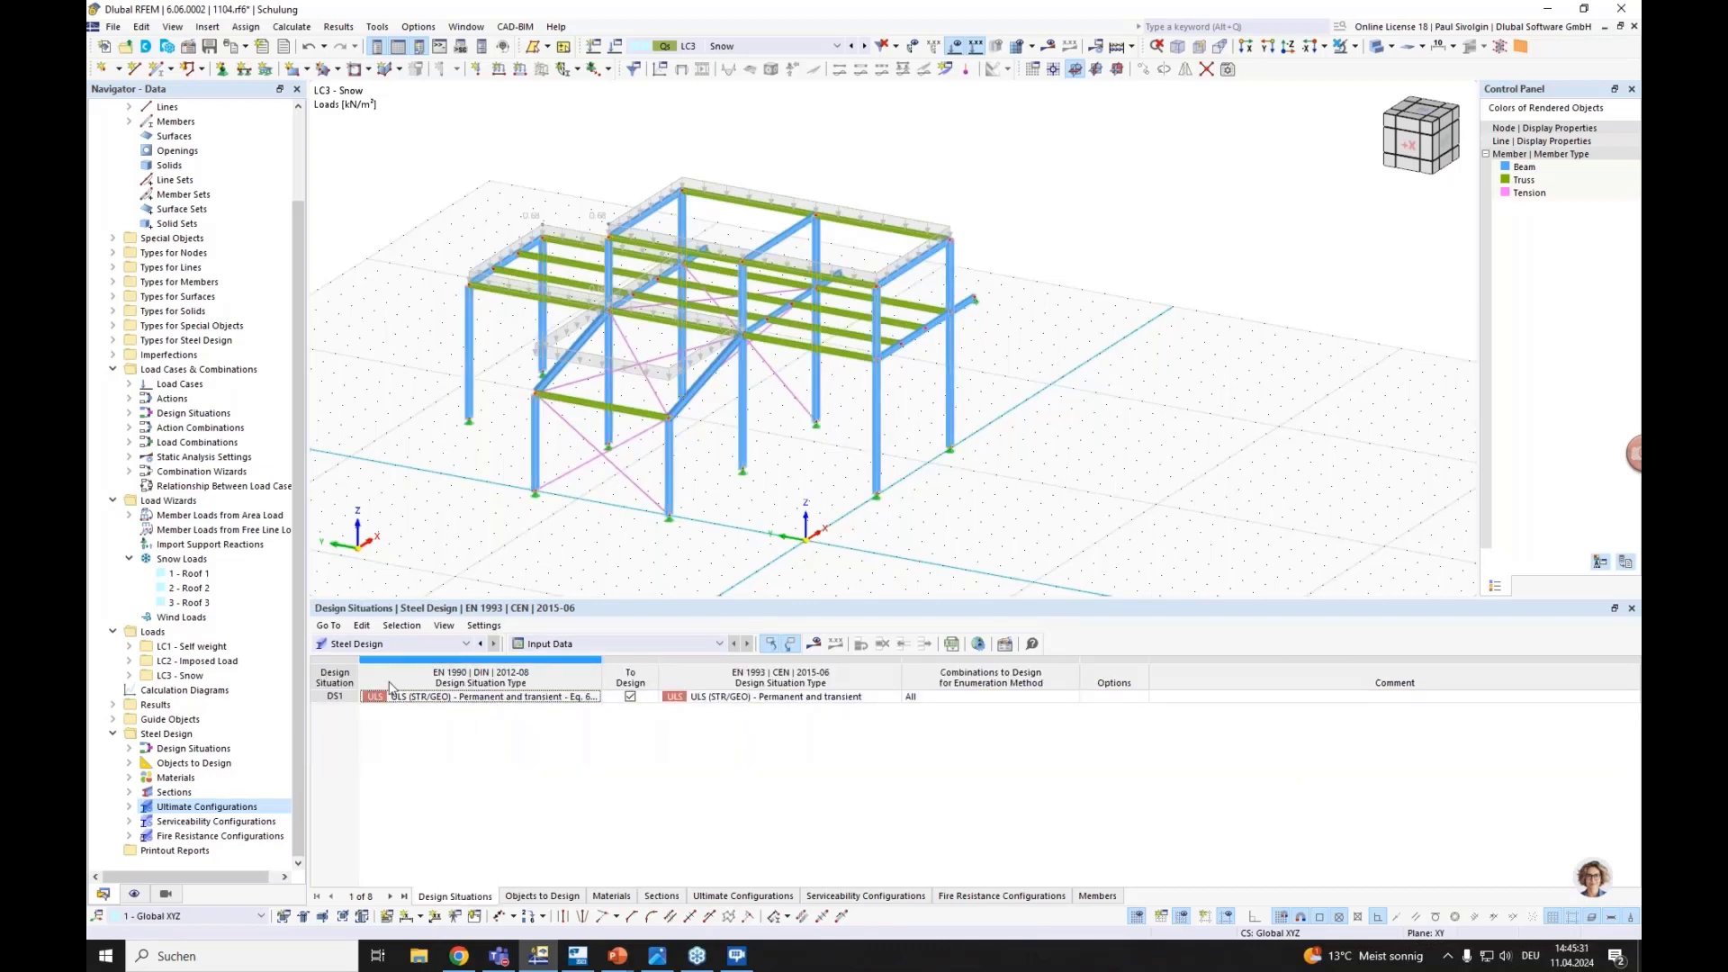
Review the members, materials and sections selected for design in the Steel Design input tables
click(550, 896)
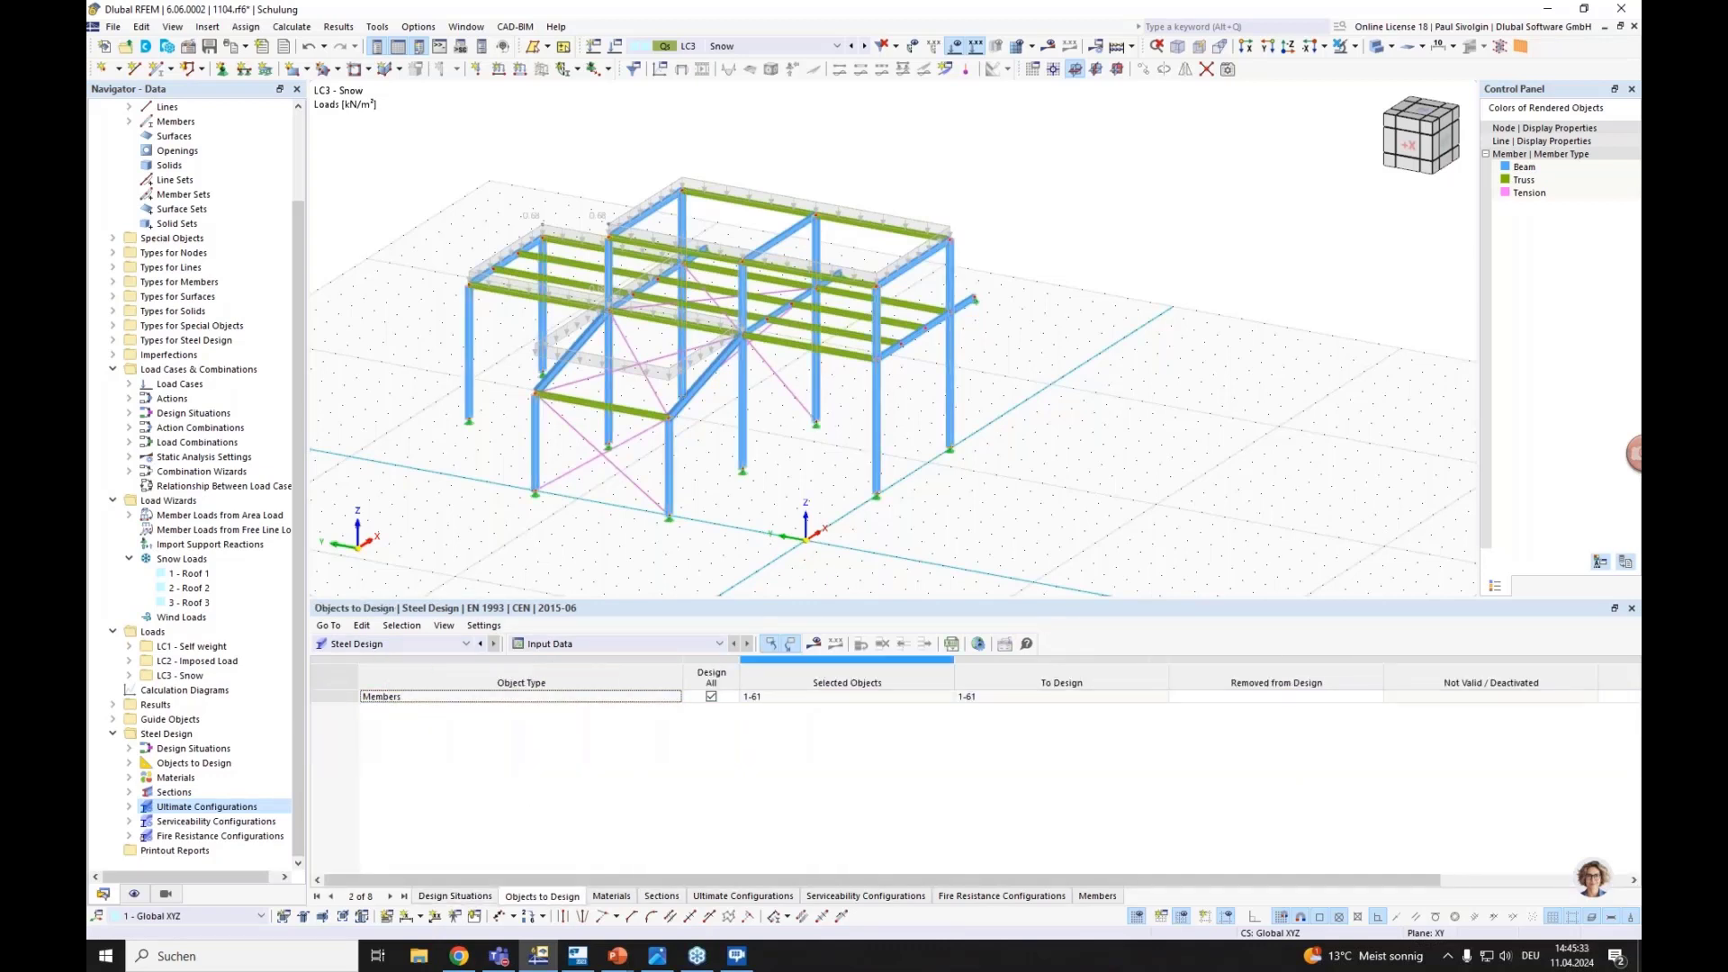
click(612, 896)
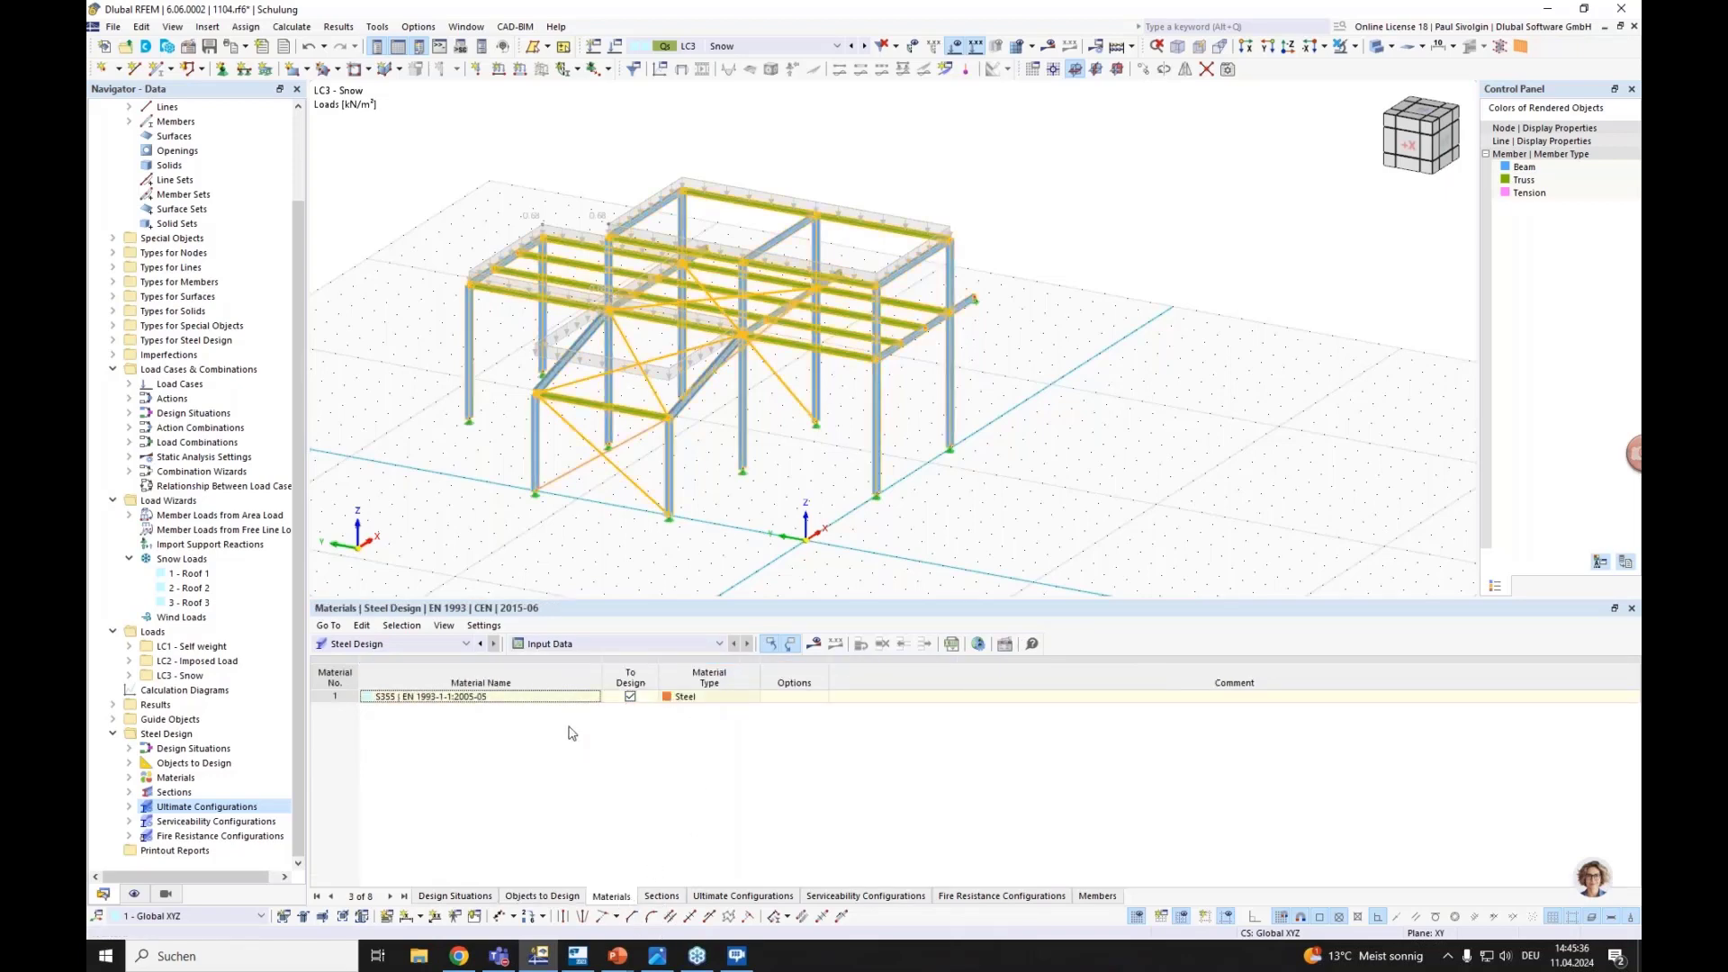
click(662, 897)
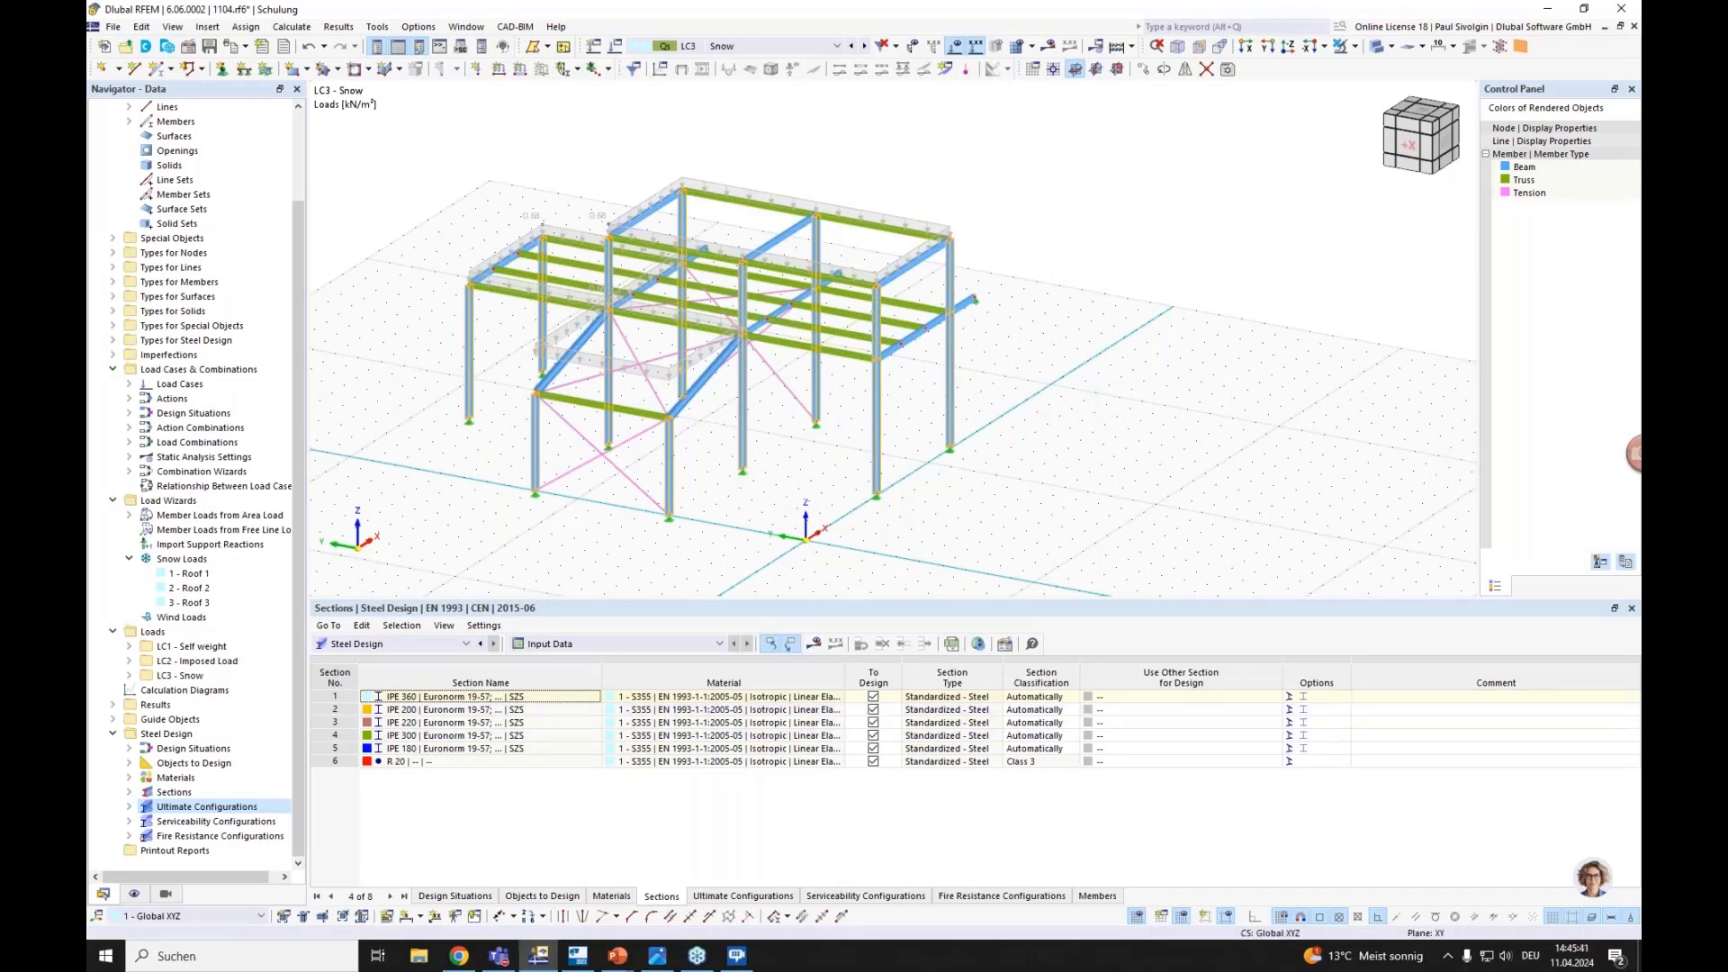
middle_drag(750, 511, 681, 511)
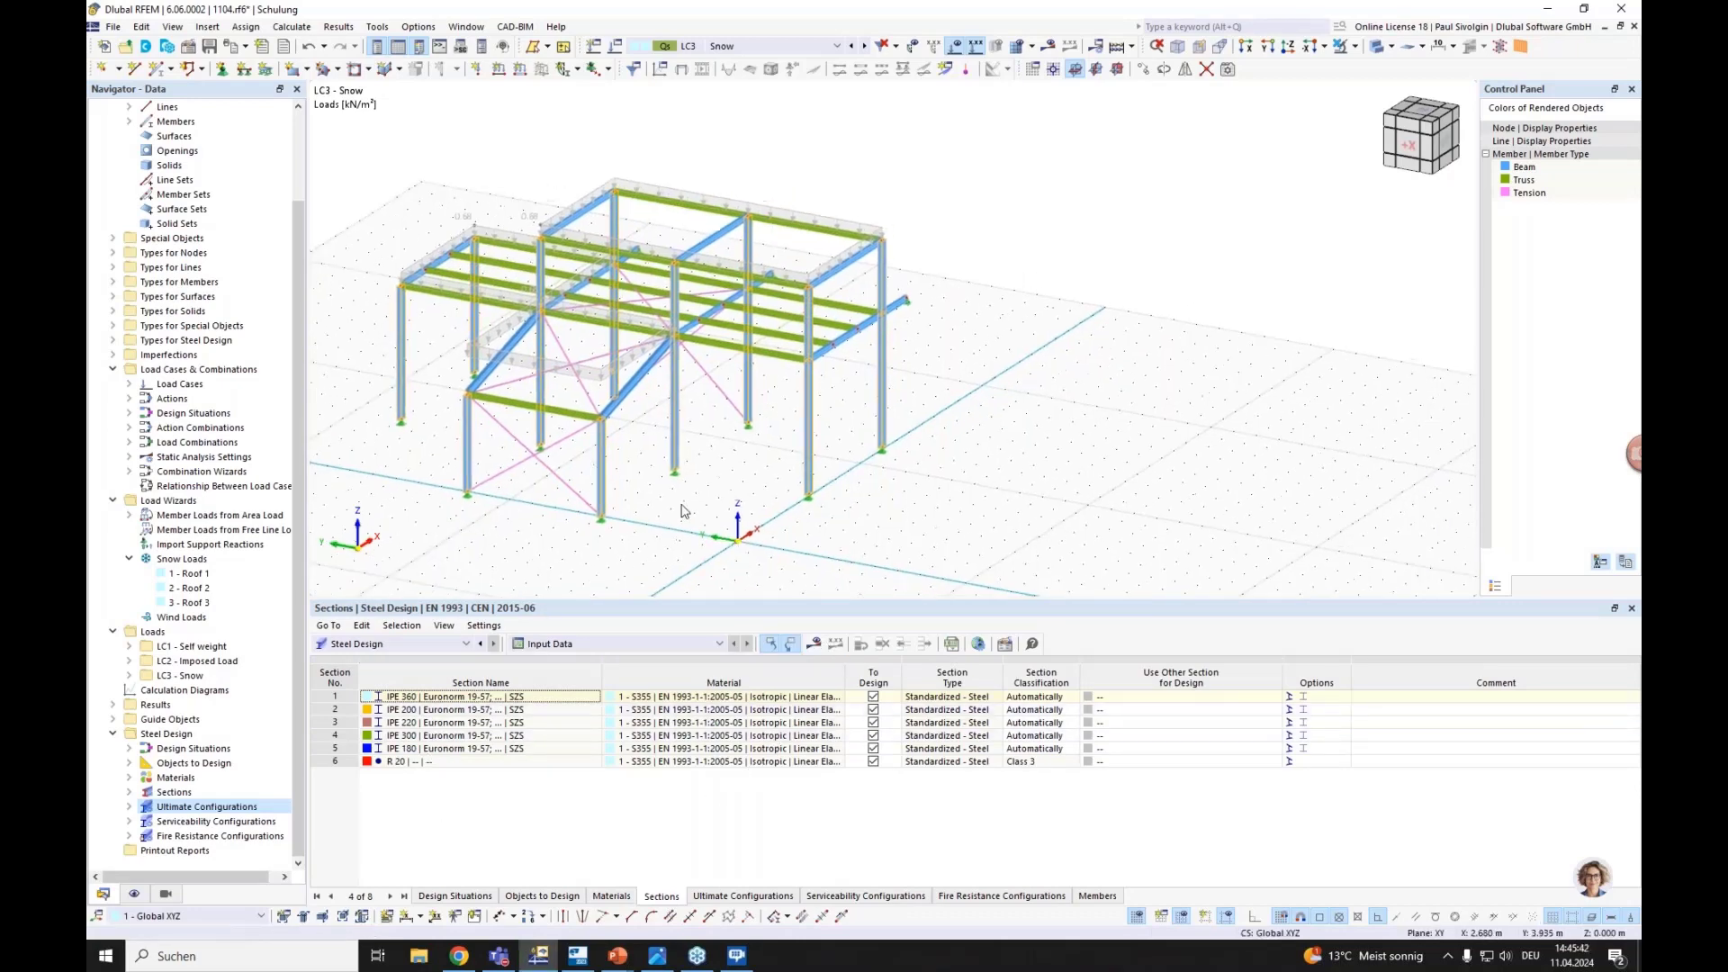
Calculate the steel design, then hide the loads to examine the design ratios on the frame members
click(814, 647)
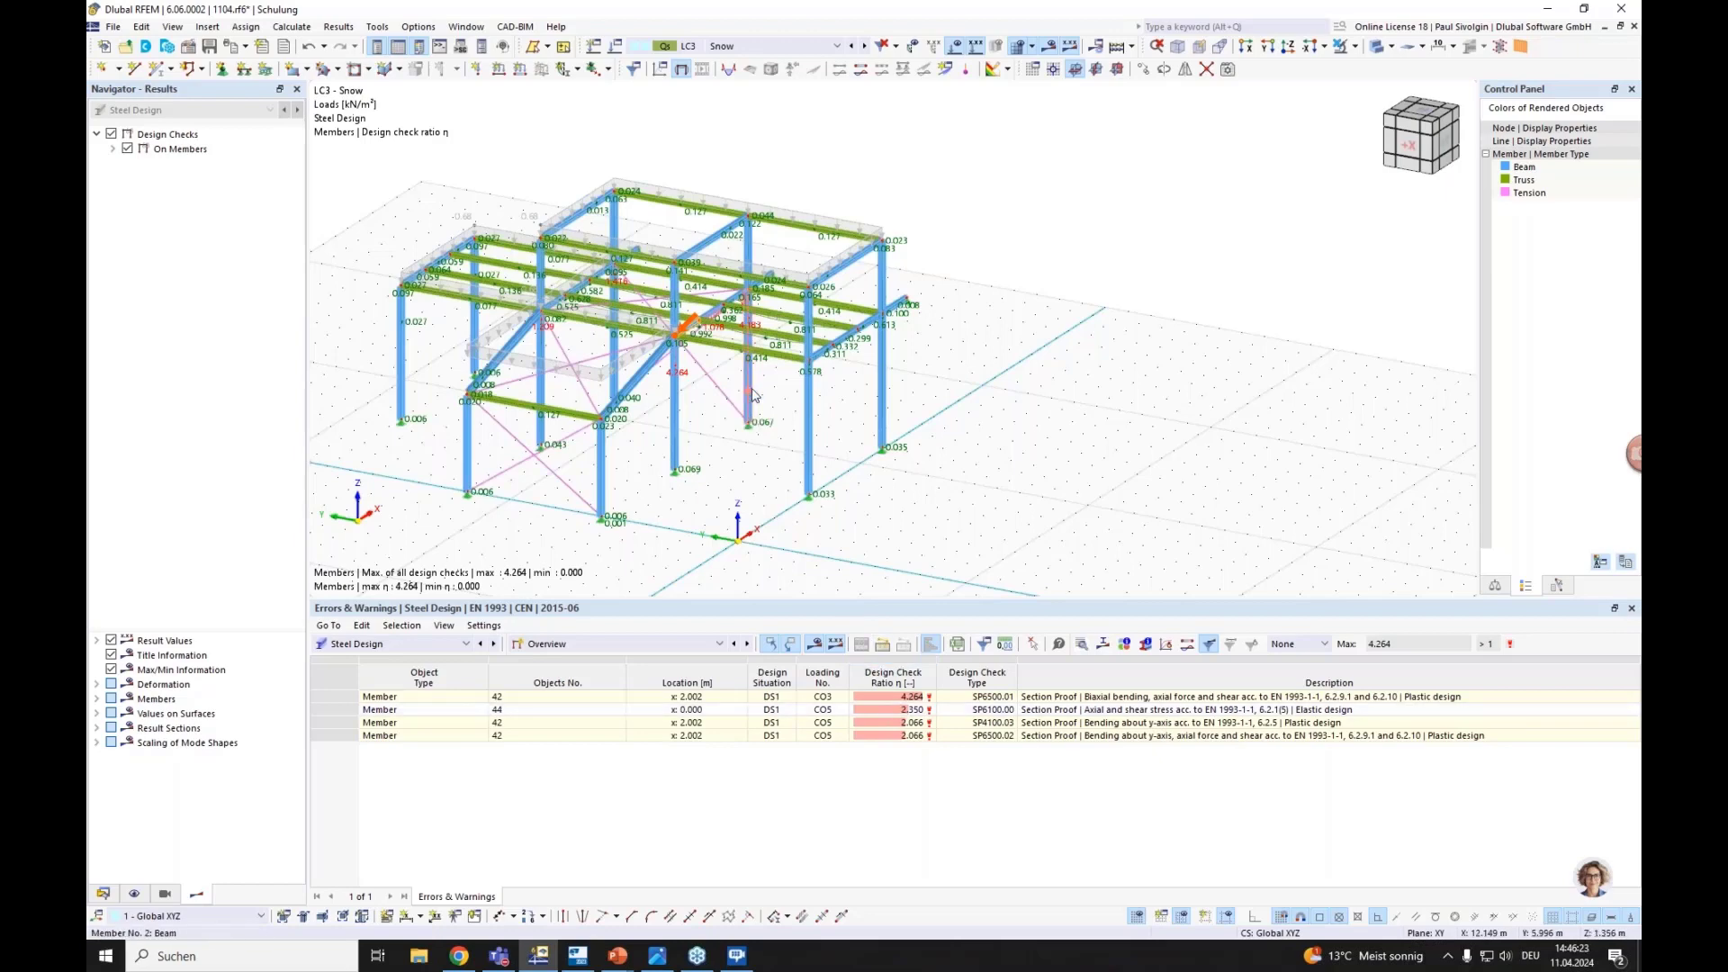
scroll(736, 408, up, 4)
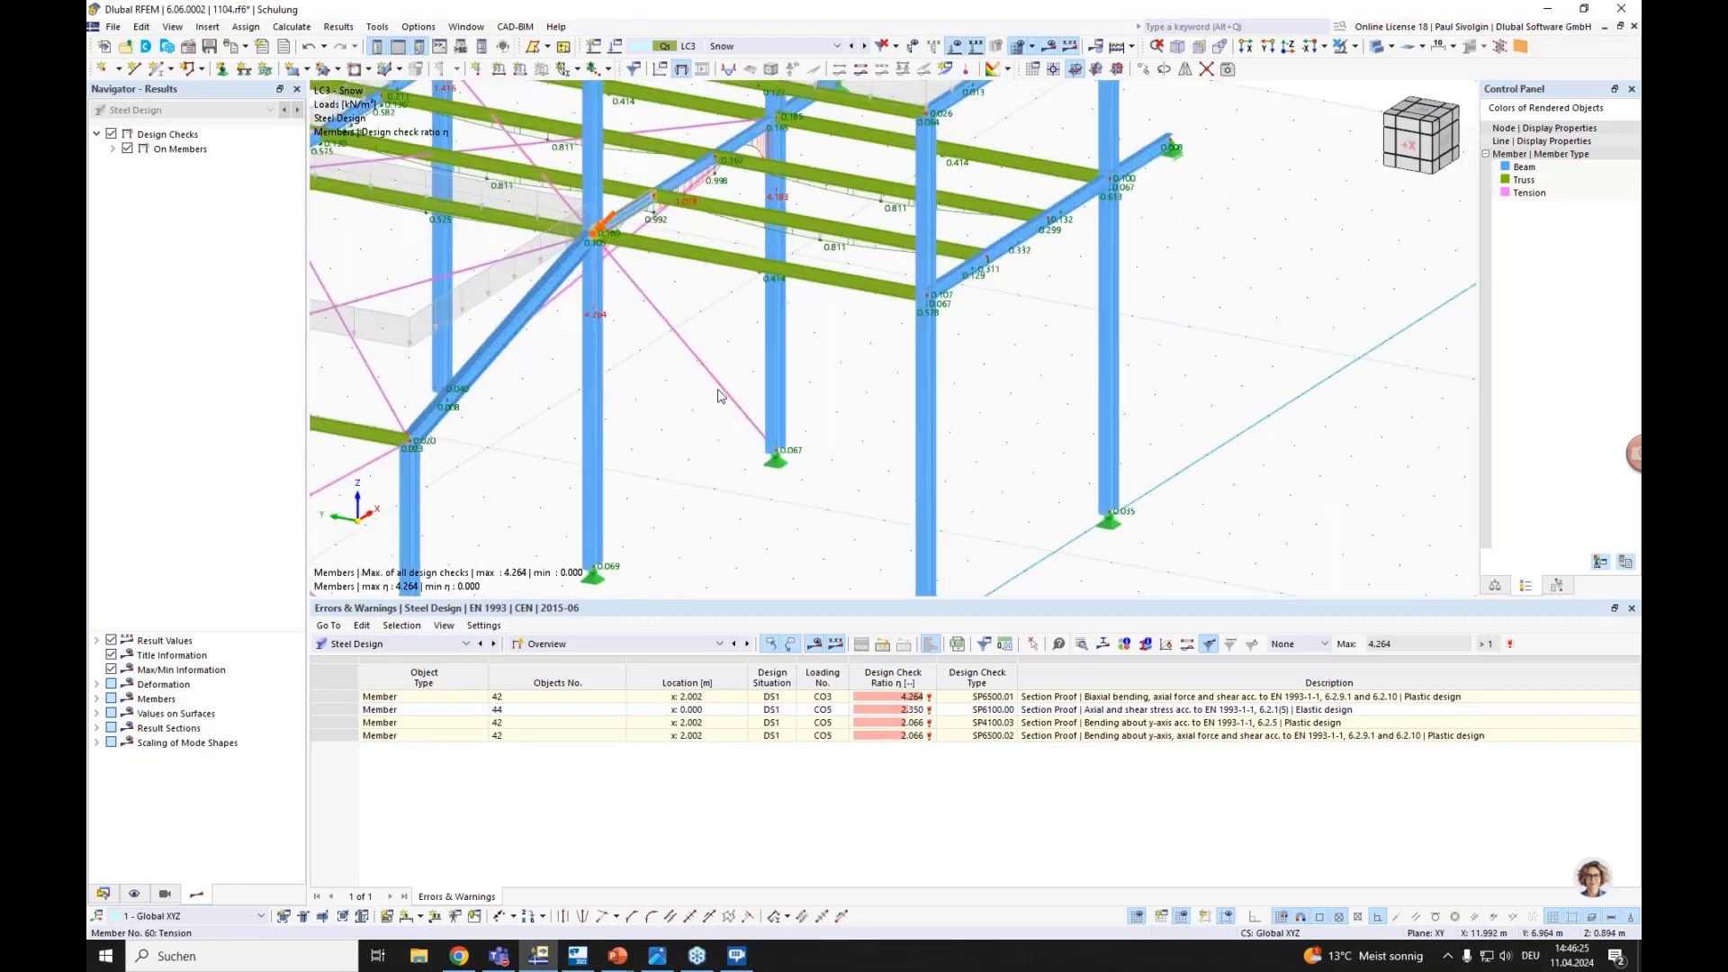
scroll(726, 398, down, 4)
ctrl+middle_drag(725, 399, 680, 421)
scroll(684, 310, up, 5)
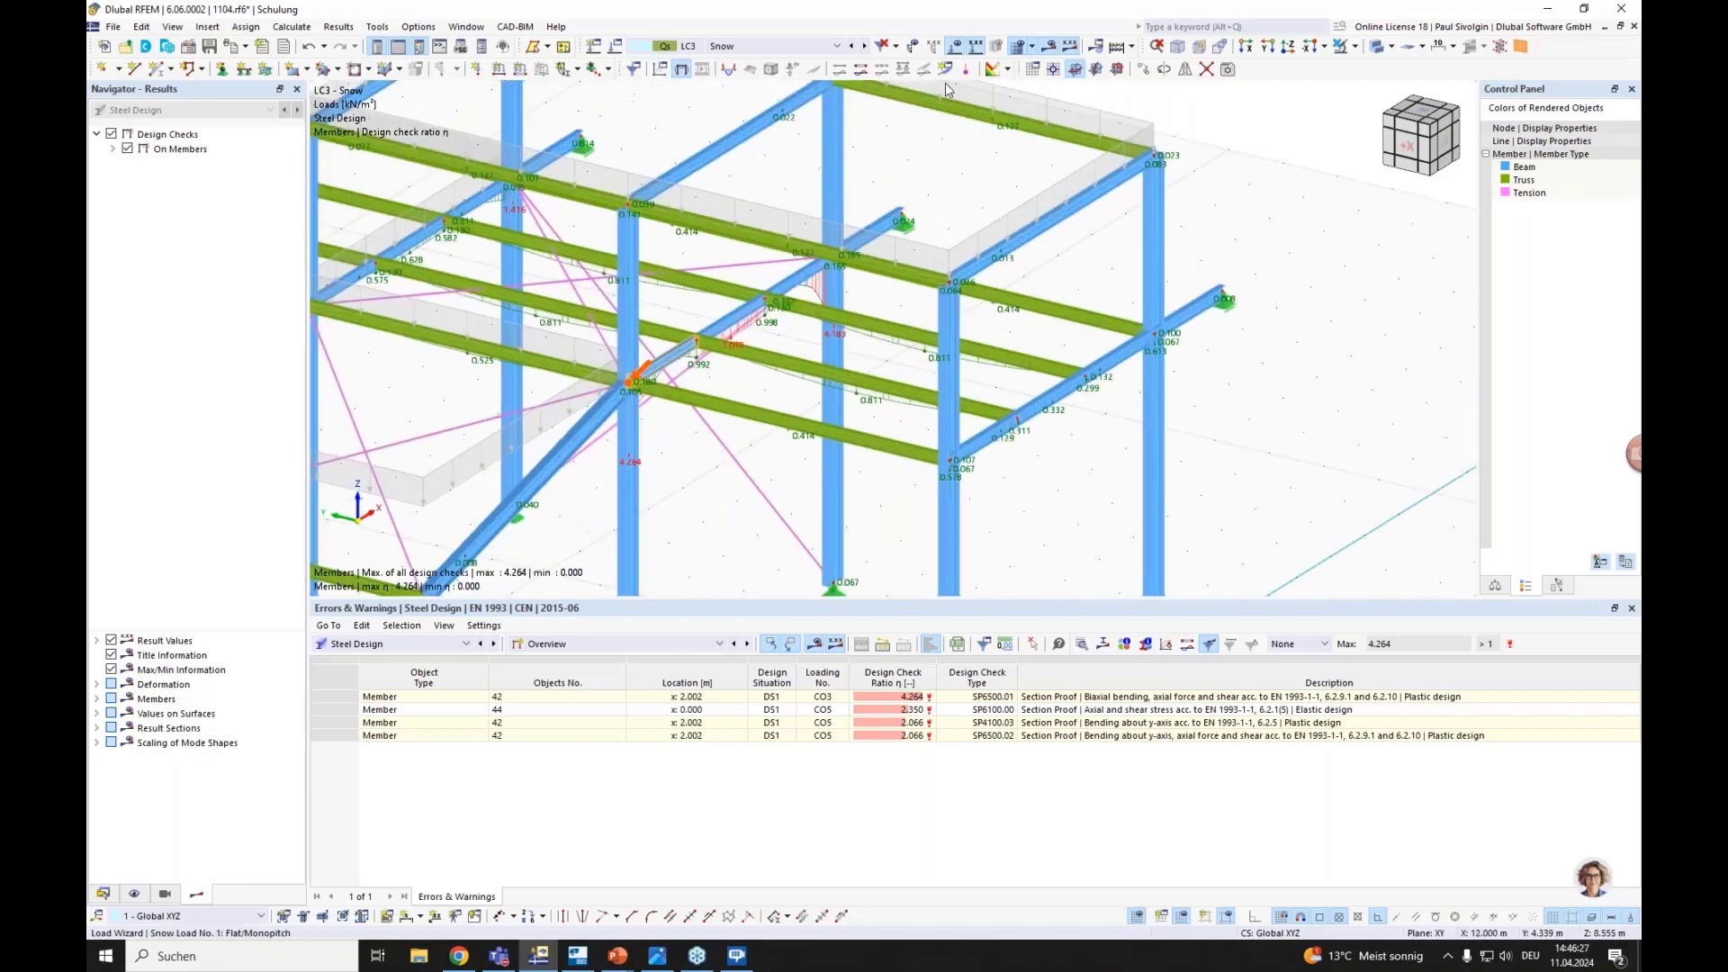
click(956, 47)
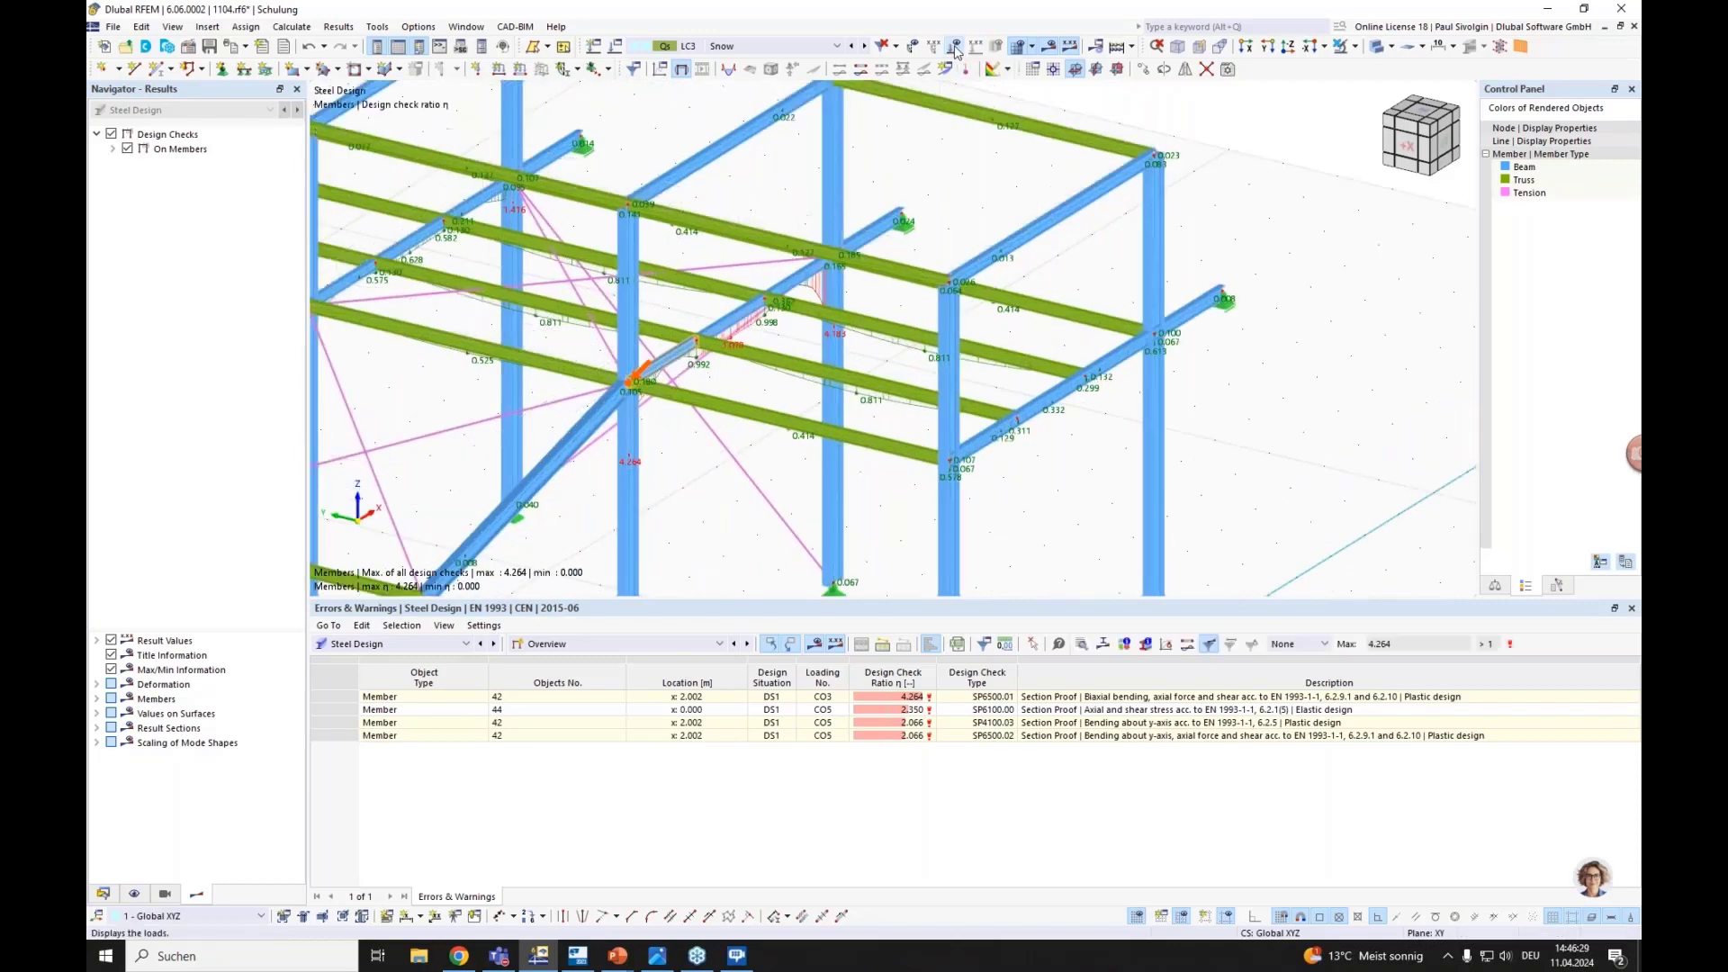
scroll(516, 414, down, 5)
scroll(508, 405, up, 3)
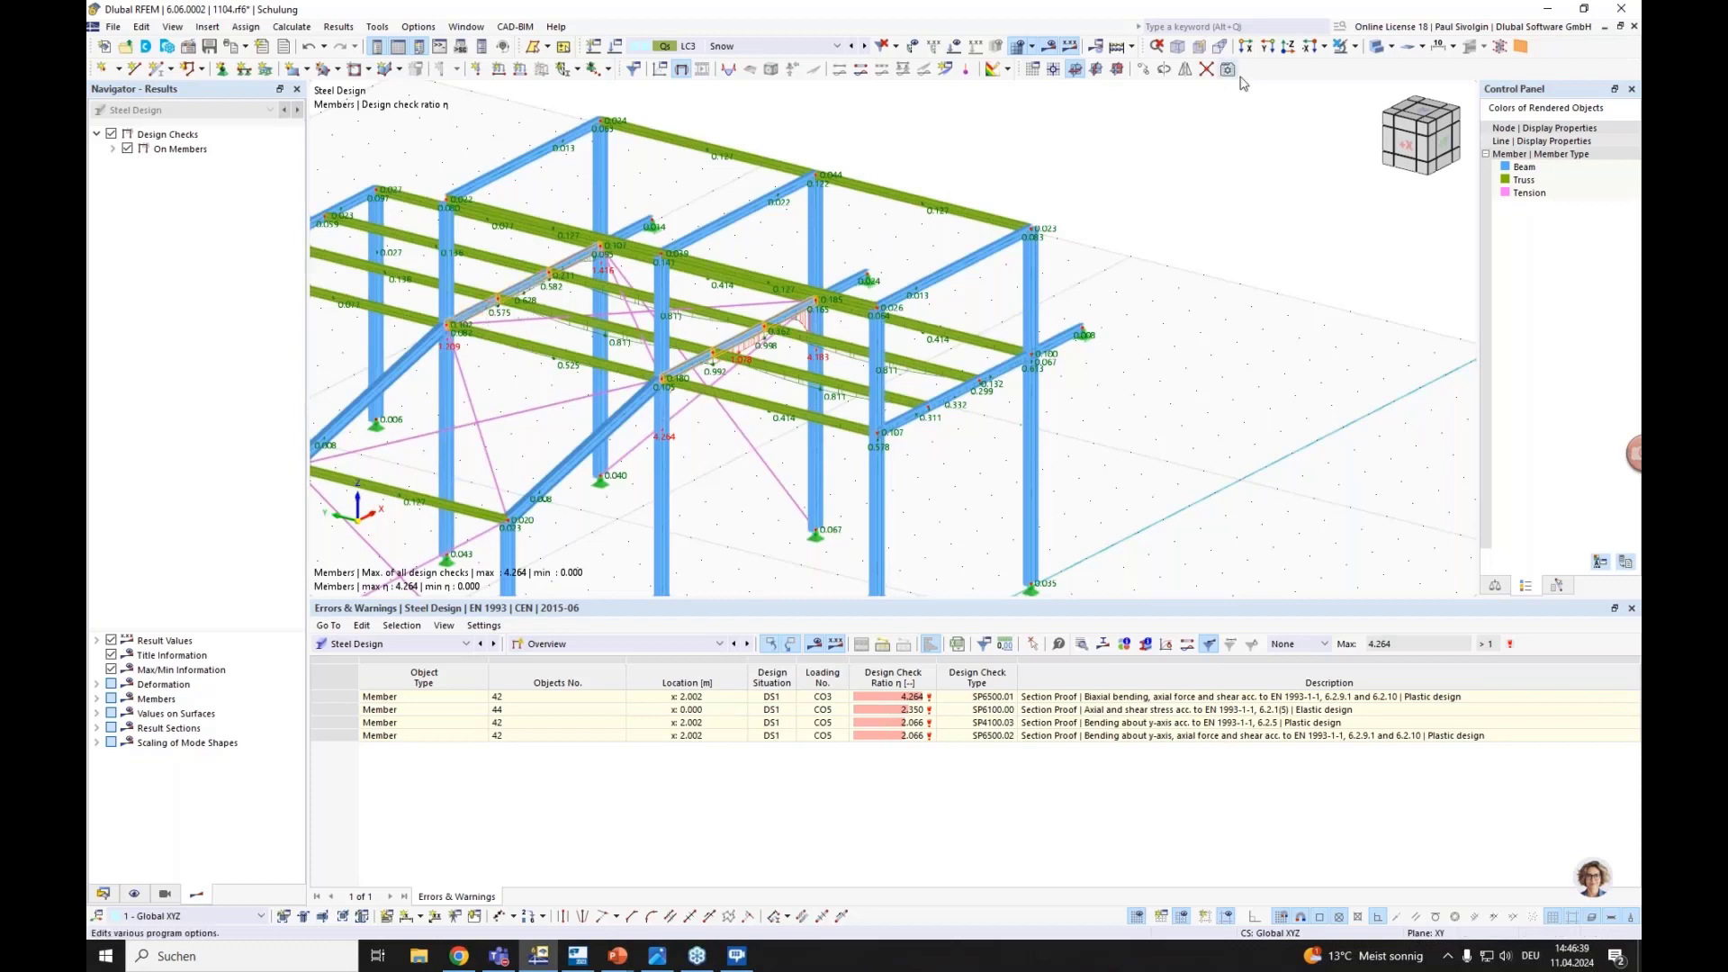
Restrict the model visibility to the selected IPE 180 beams and inspect their design ratios along both beam lines
click(1356, 49)
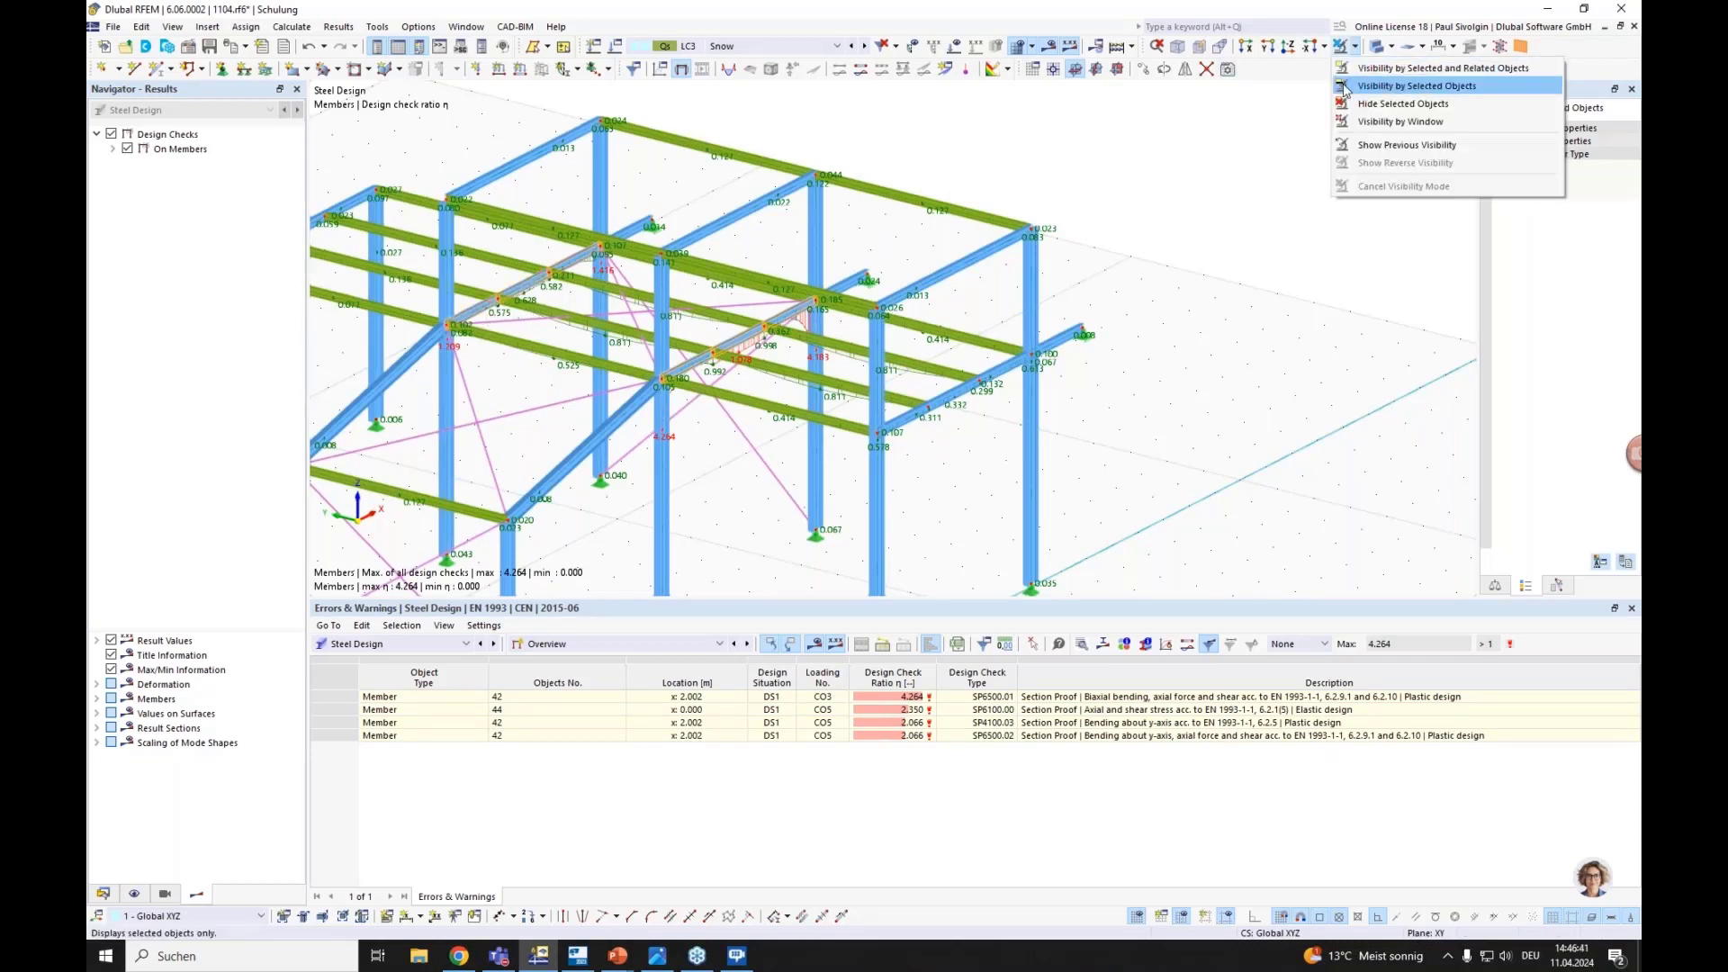
click(1409, 85)
scroll(515, 326, up, 2)
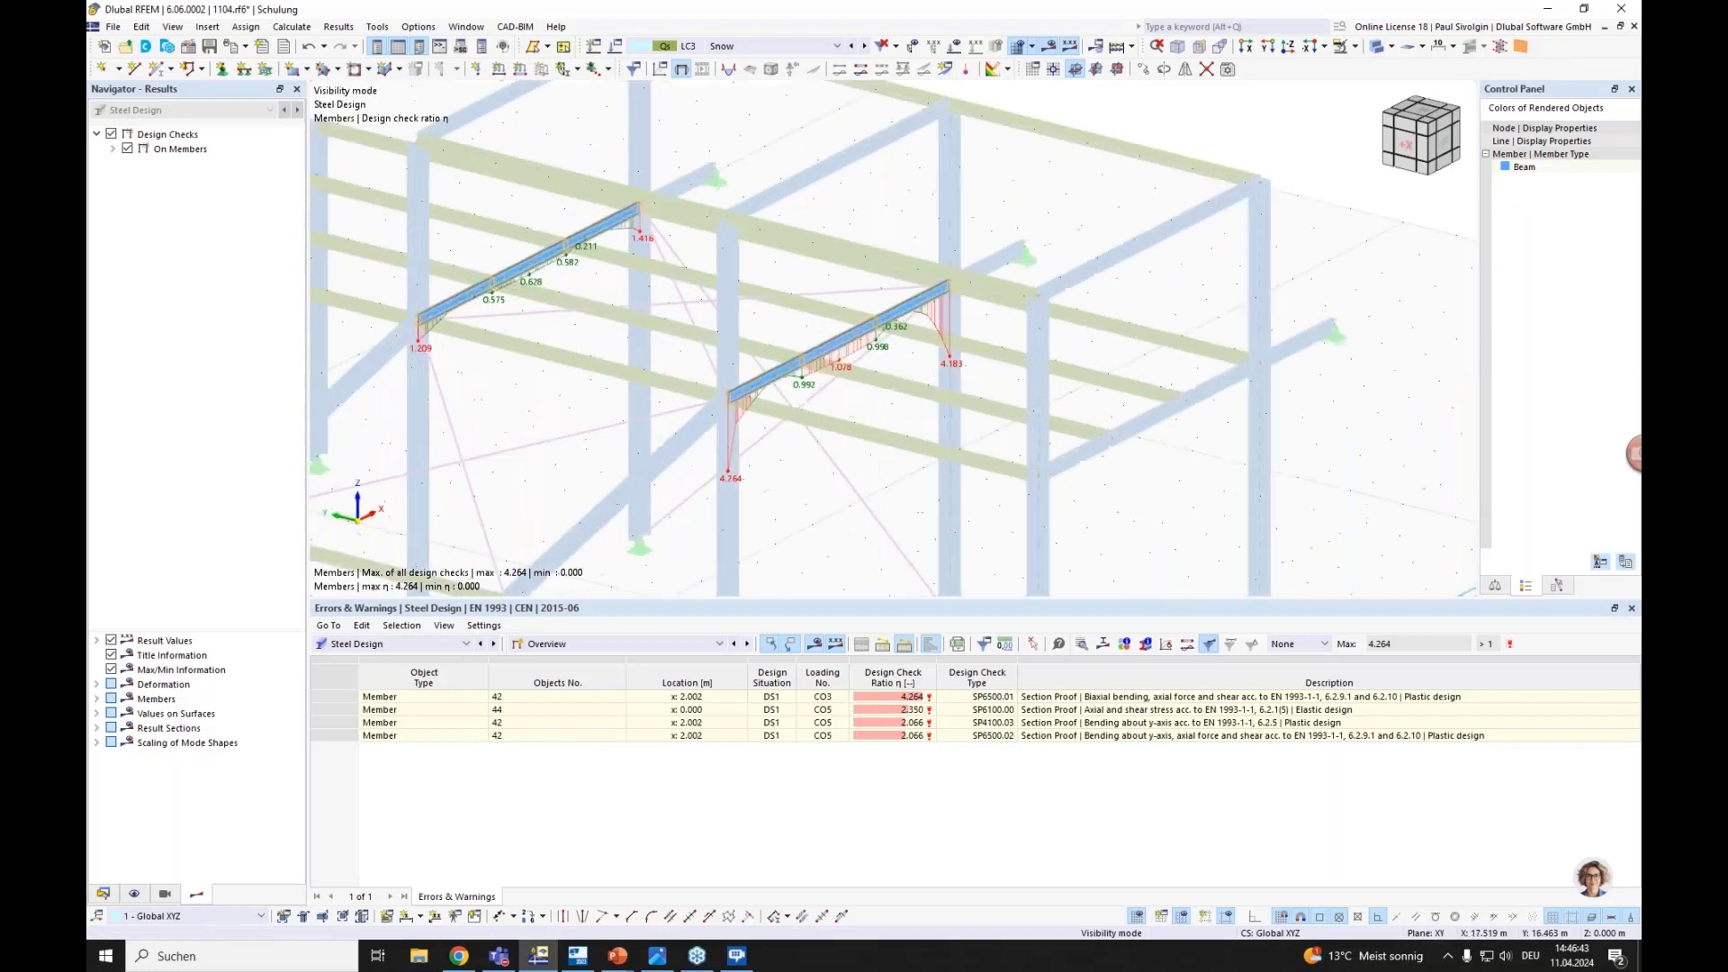
ctrl+middle_drag(599, 363, 699, 328)
scroll(699, 328, up, 1)
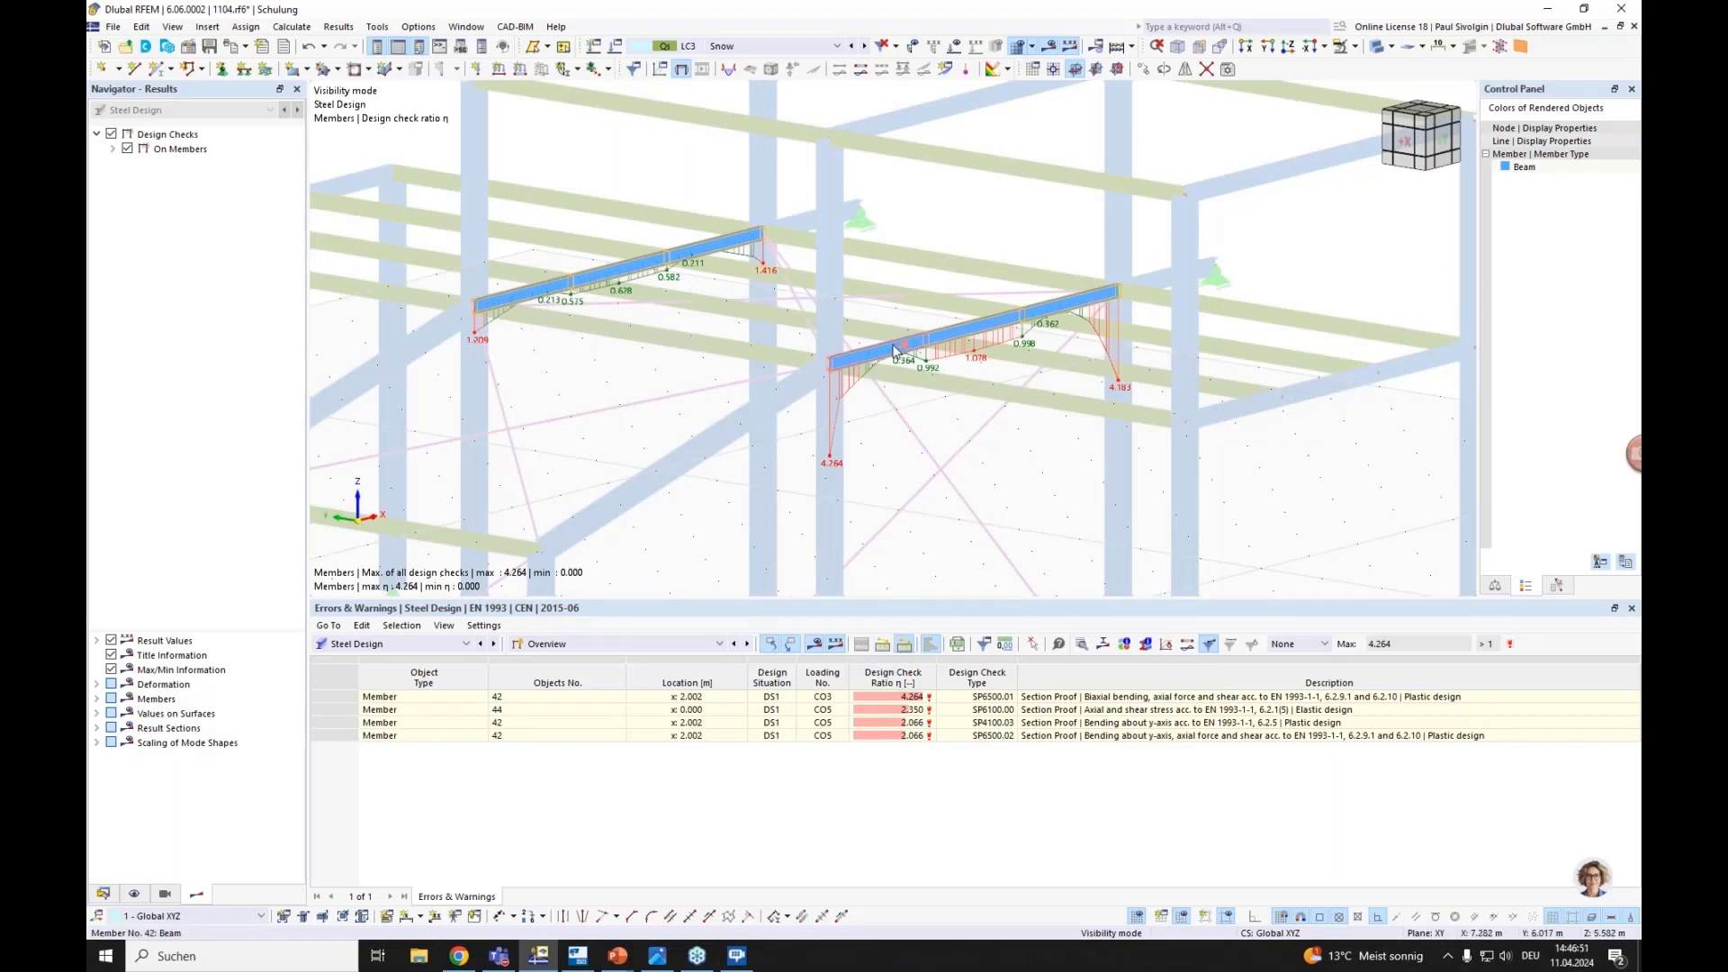
mouse_move(894, 350)
In the Steel Design section input data, set the IPE 180 section to Optimize | Current Row | IPE
click(549, 644)
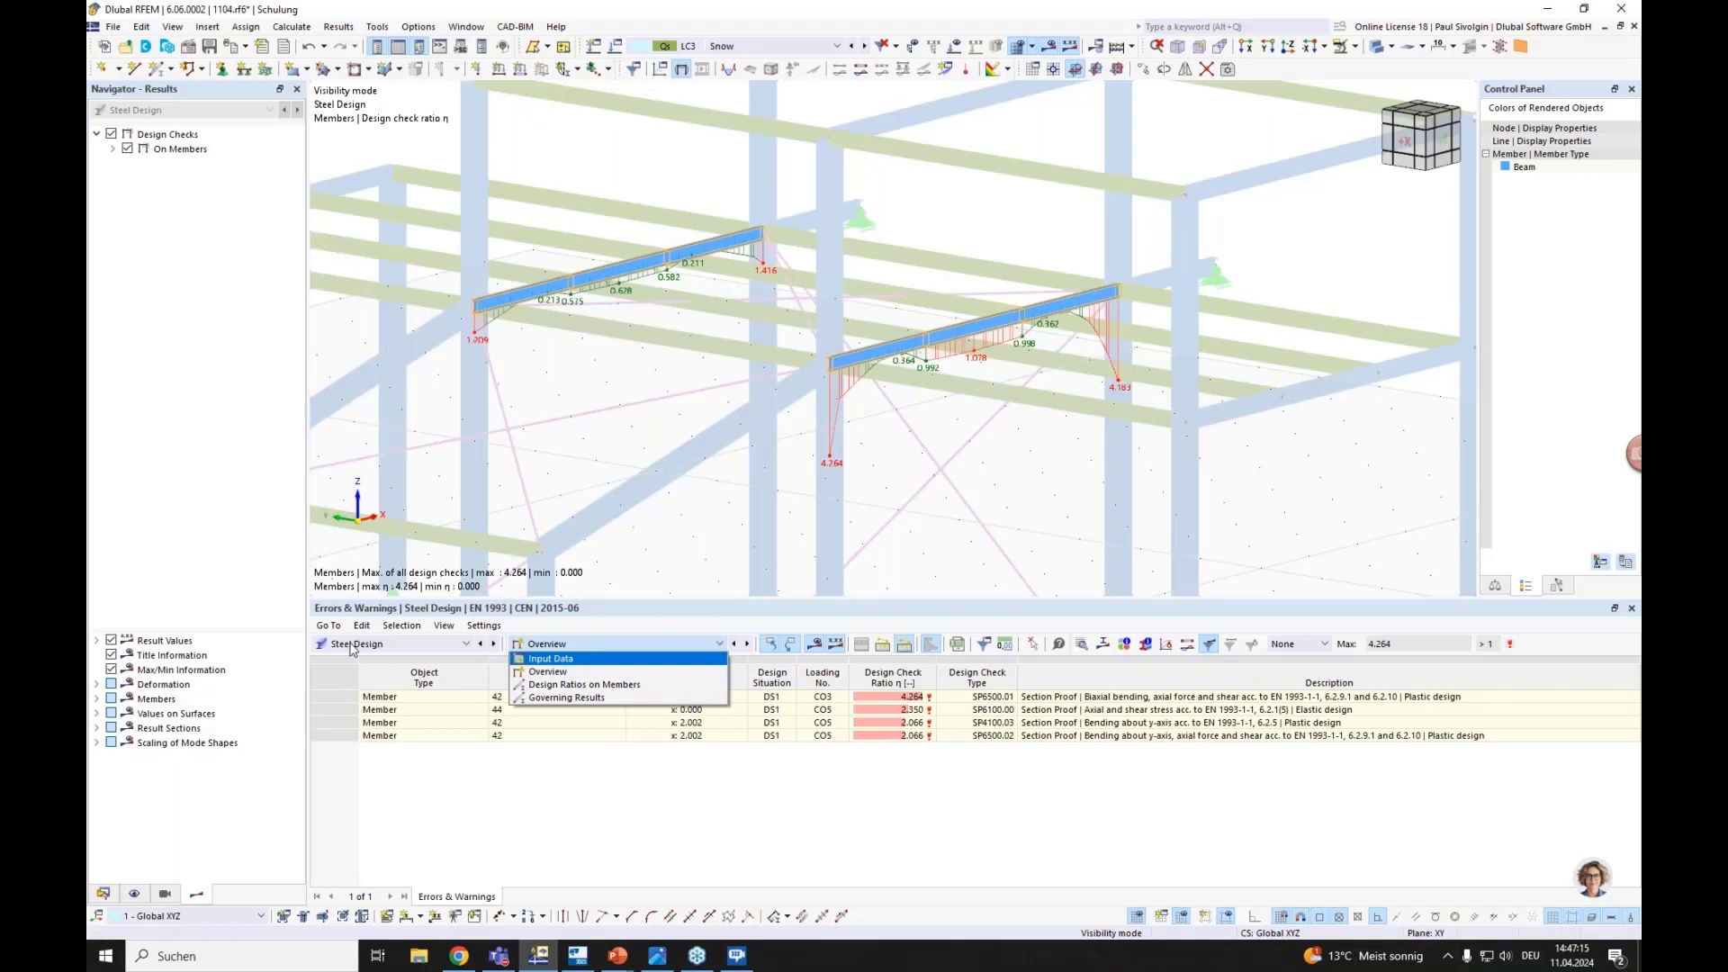
click(558, 660)
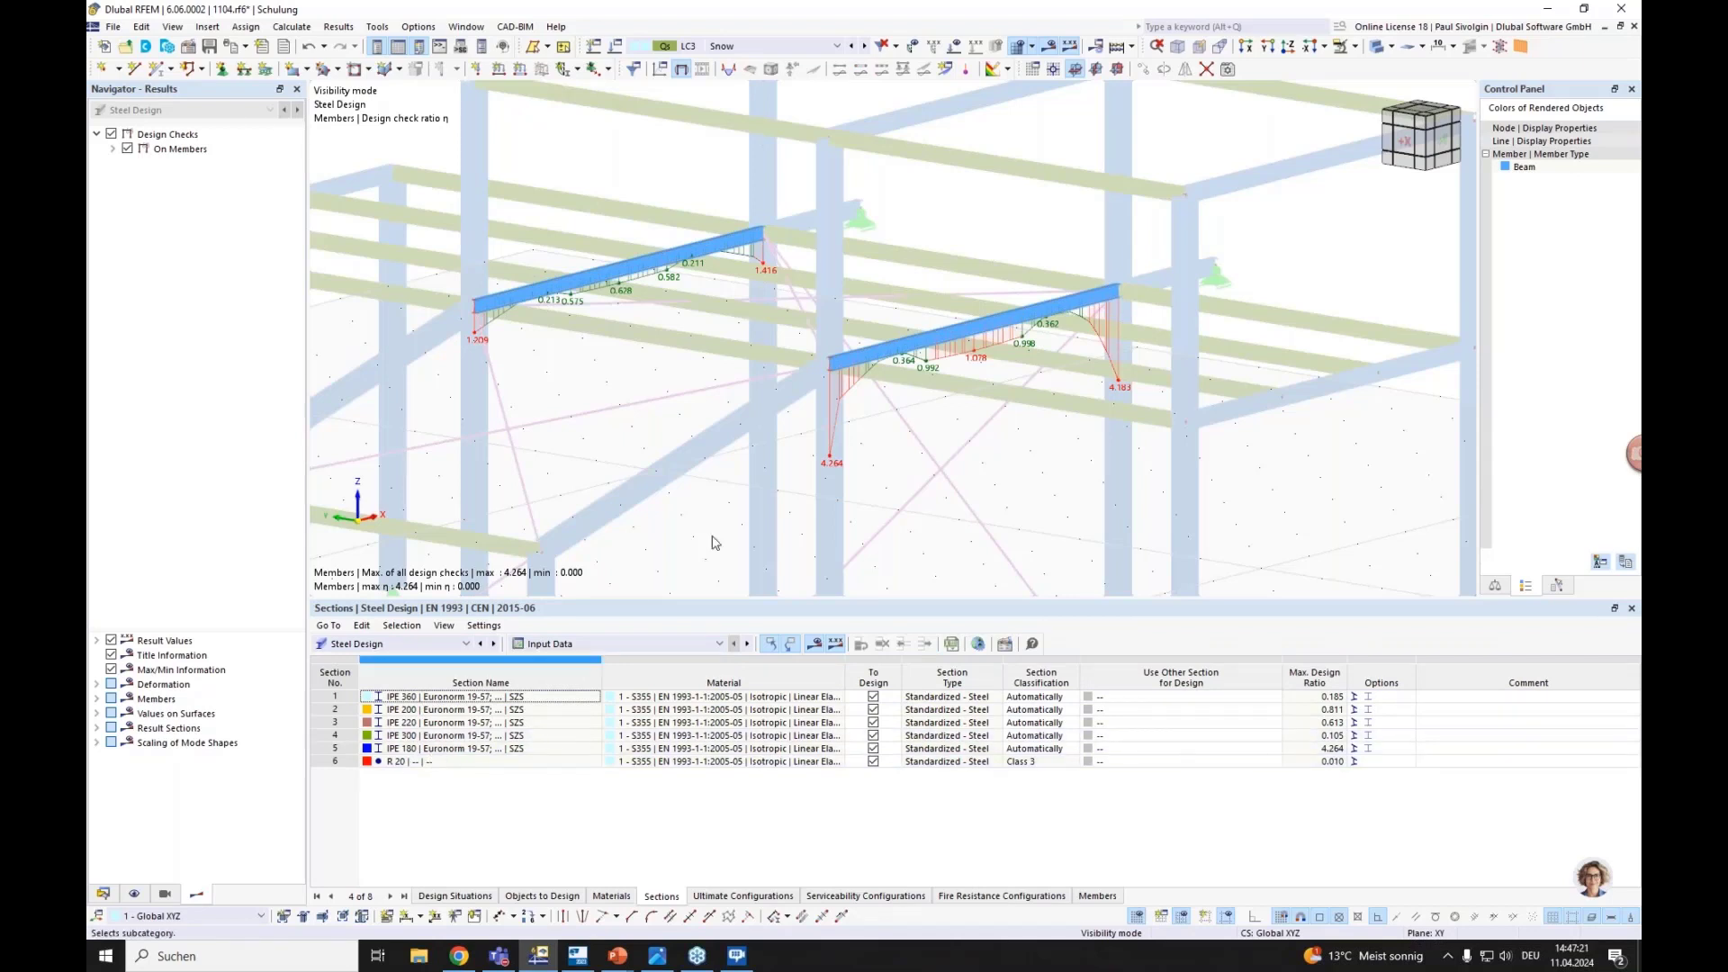
mouse_move(894, 350)
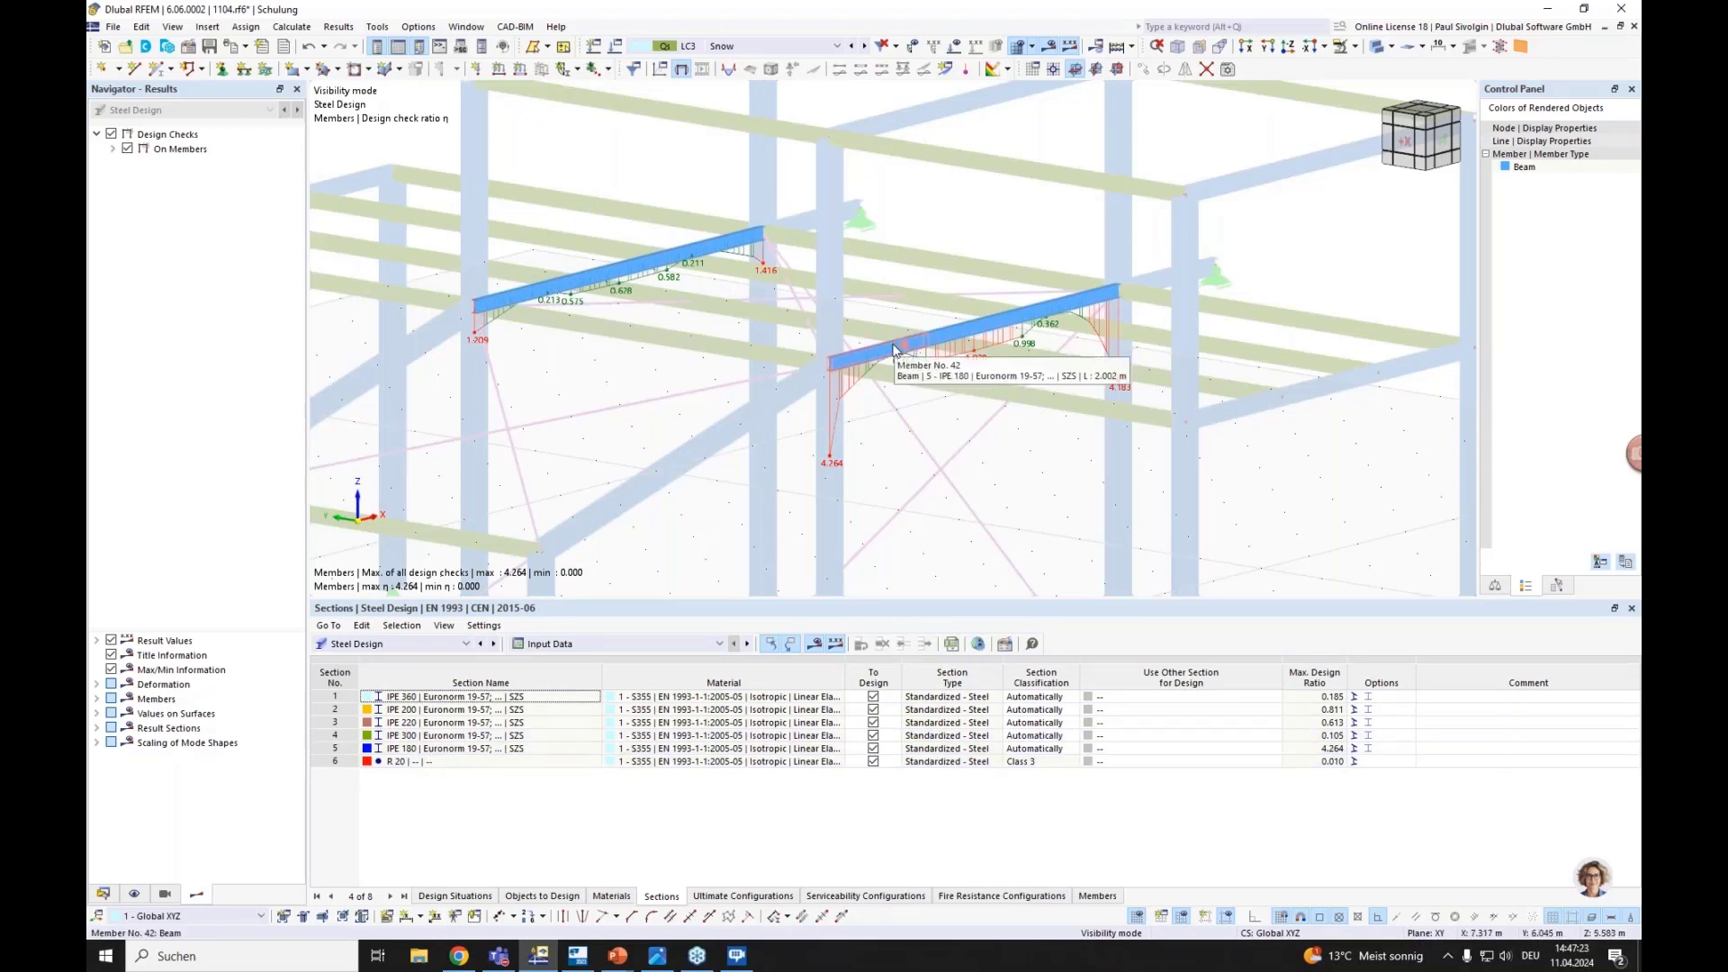
click(419, 749)
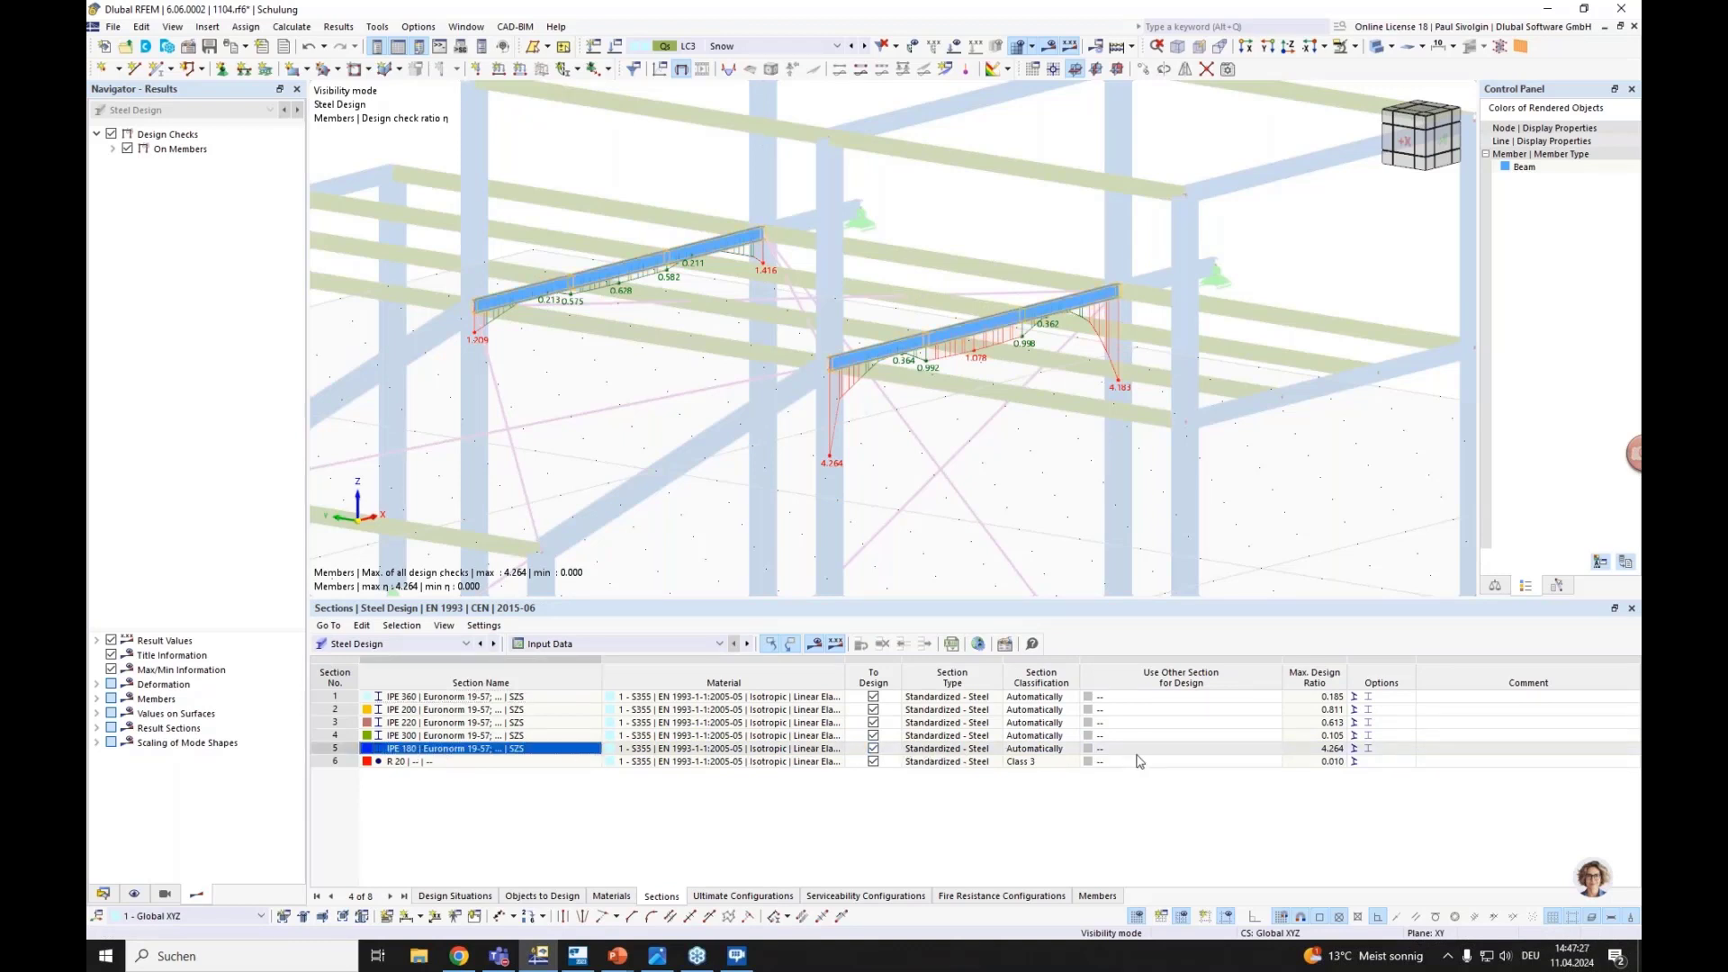
click(1275, 753)
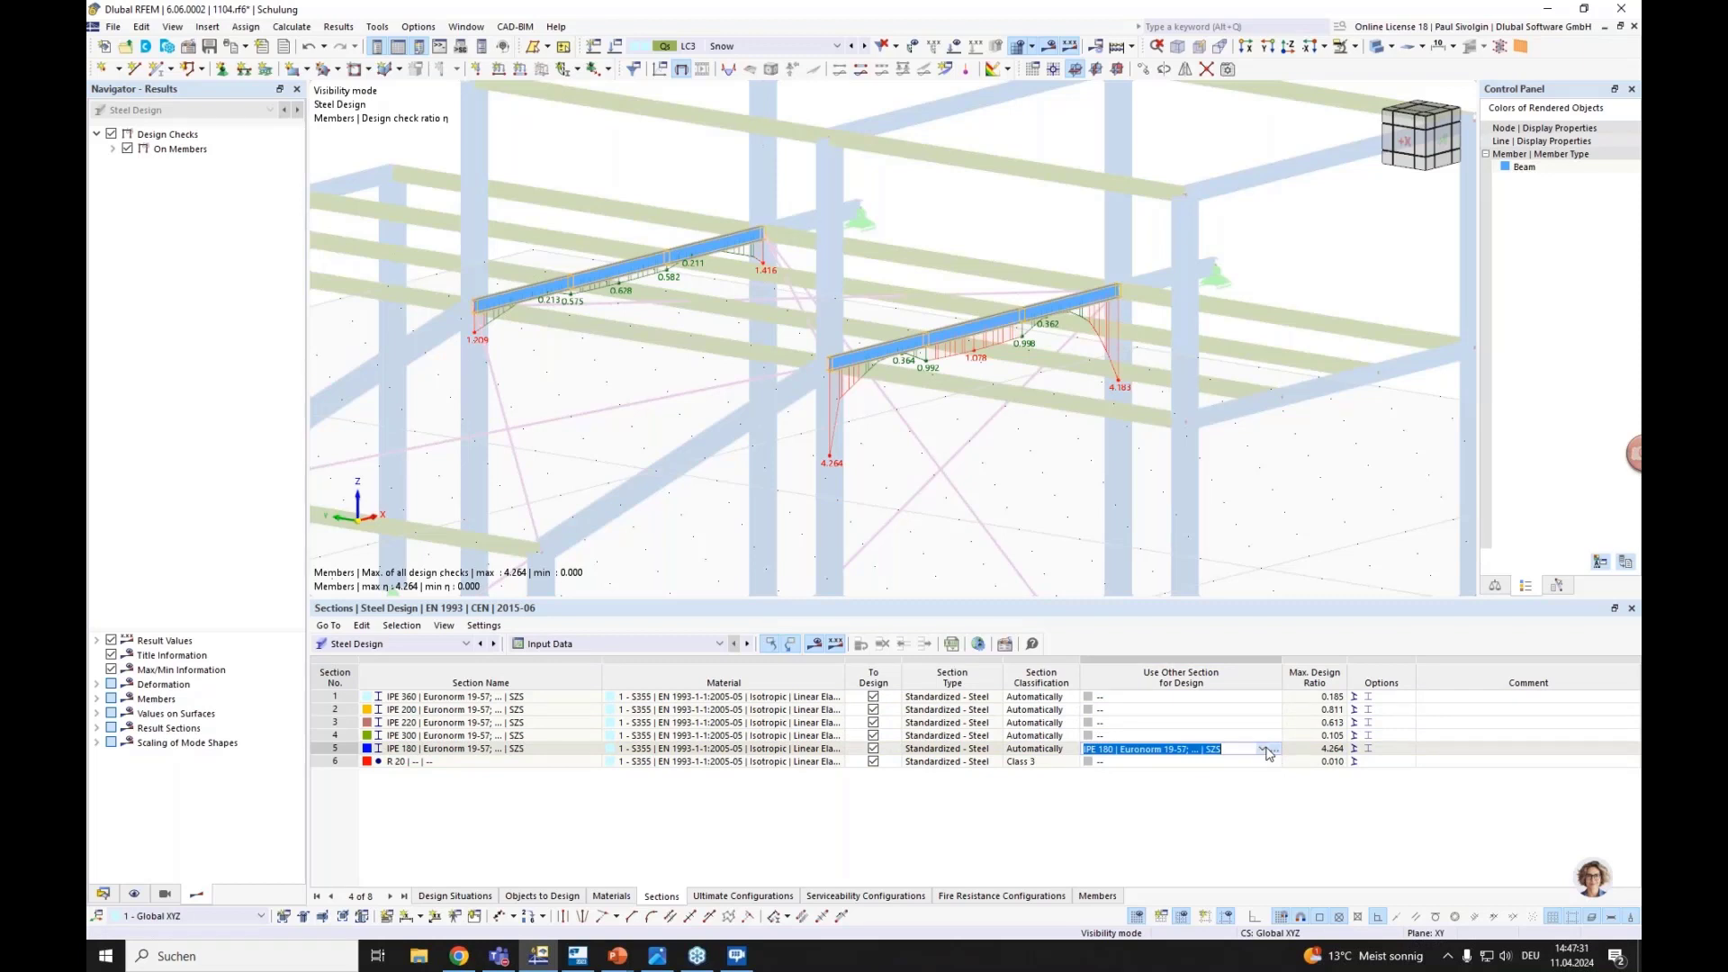
click(1264, 750)
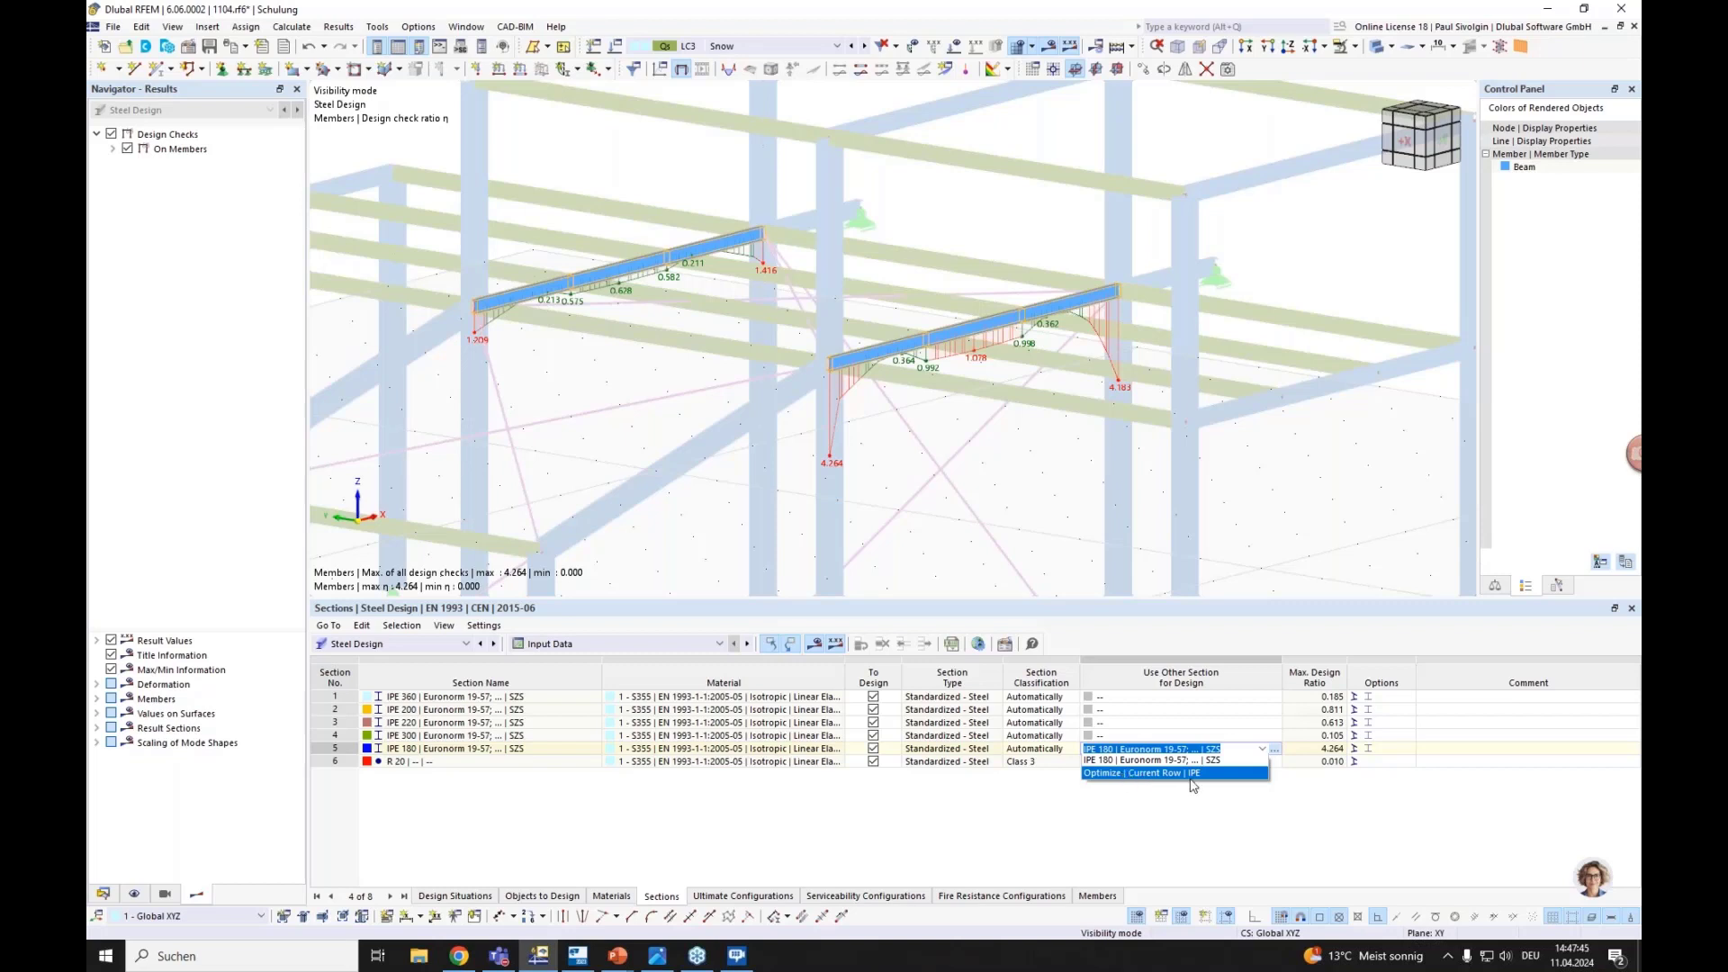
click(1138, 775)
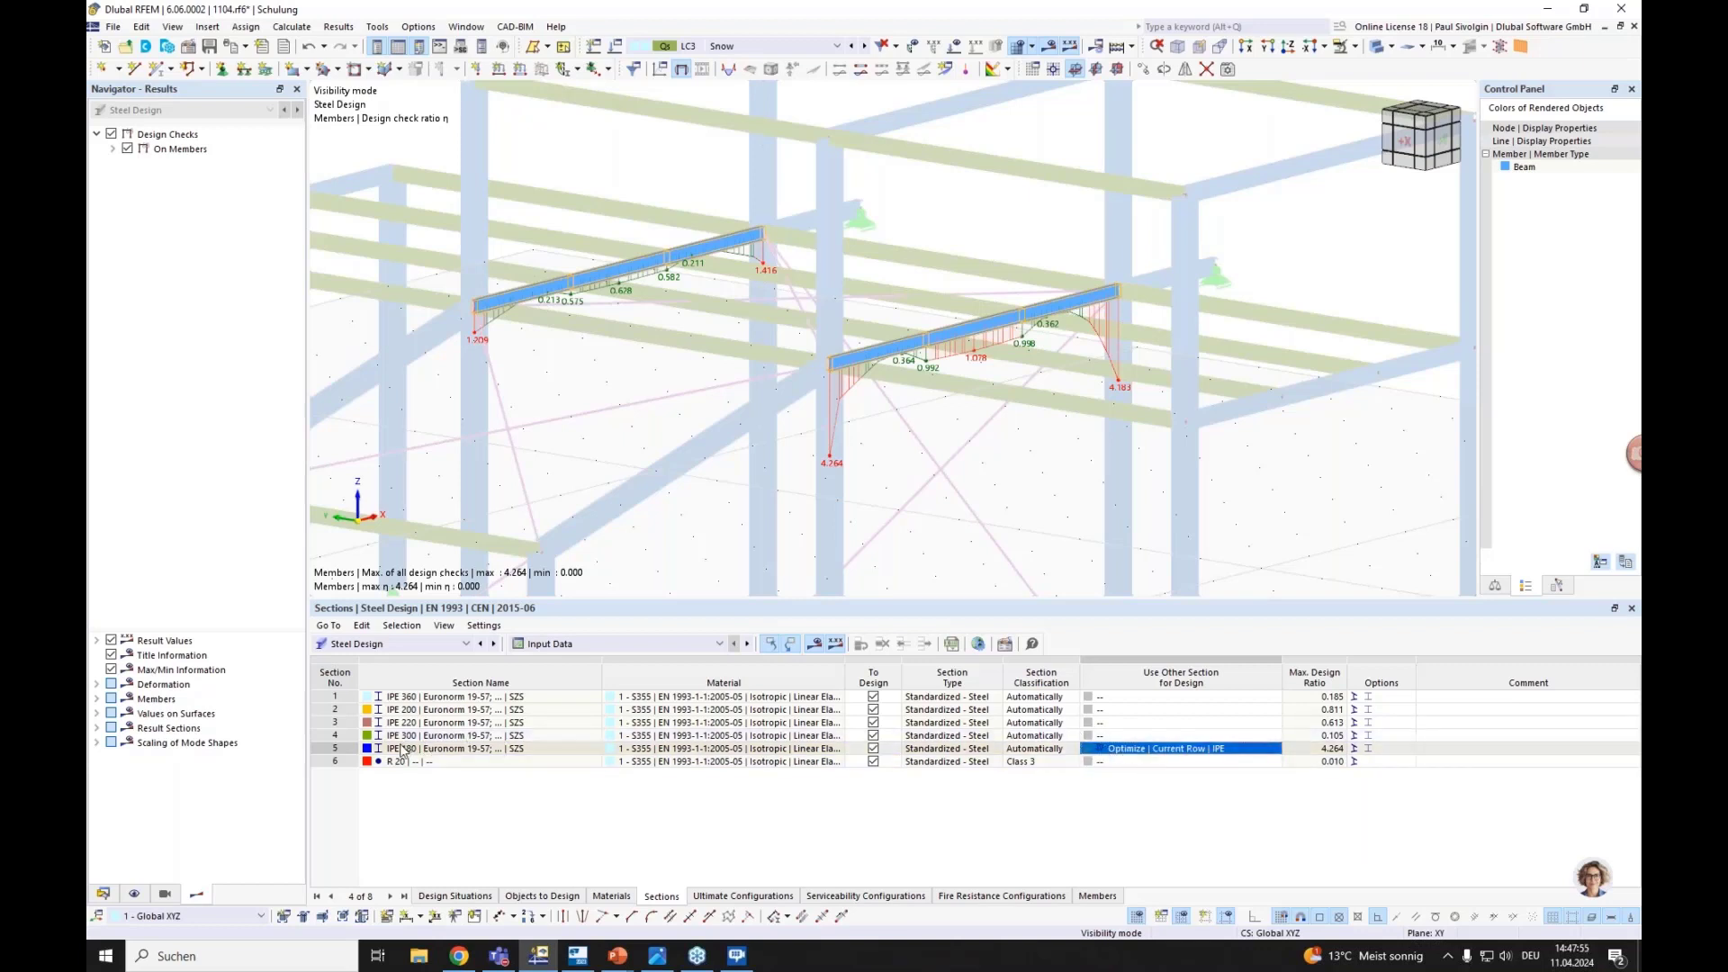
Calculate the steel design with the section optimization and return to the section input data
click(1117, 48)
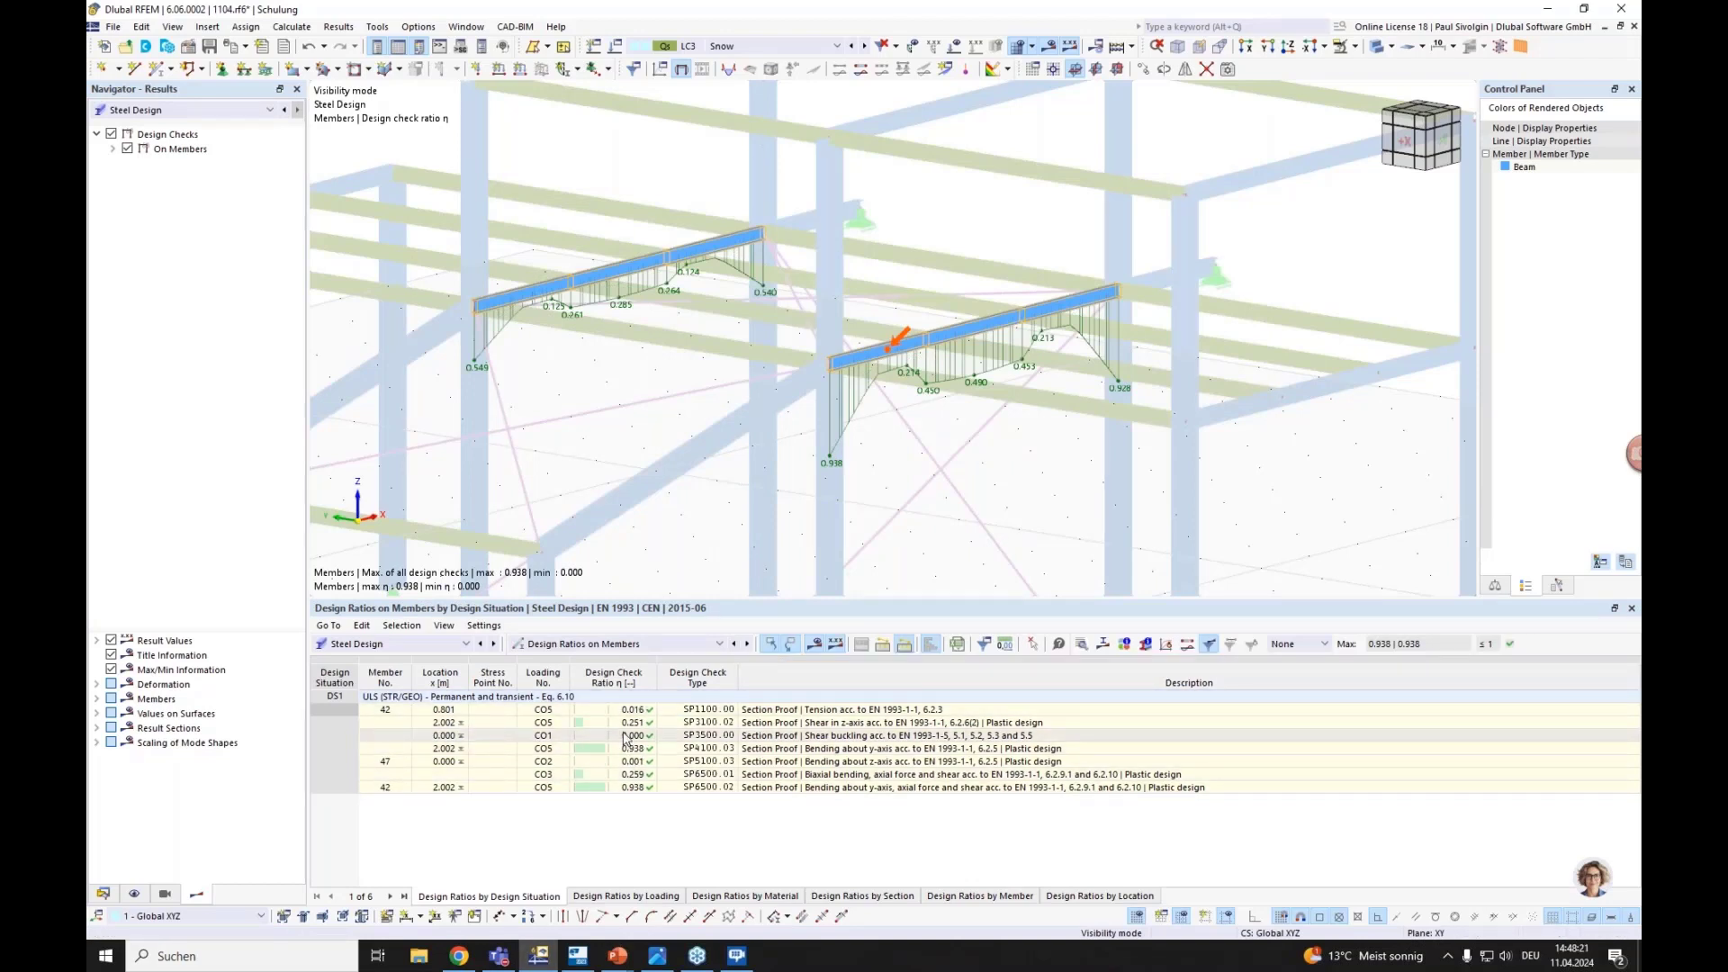
click(634, 643)
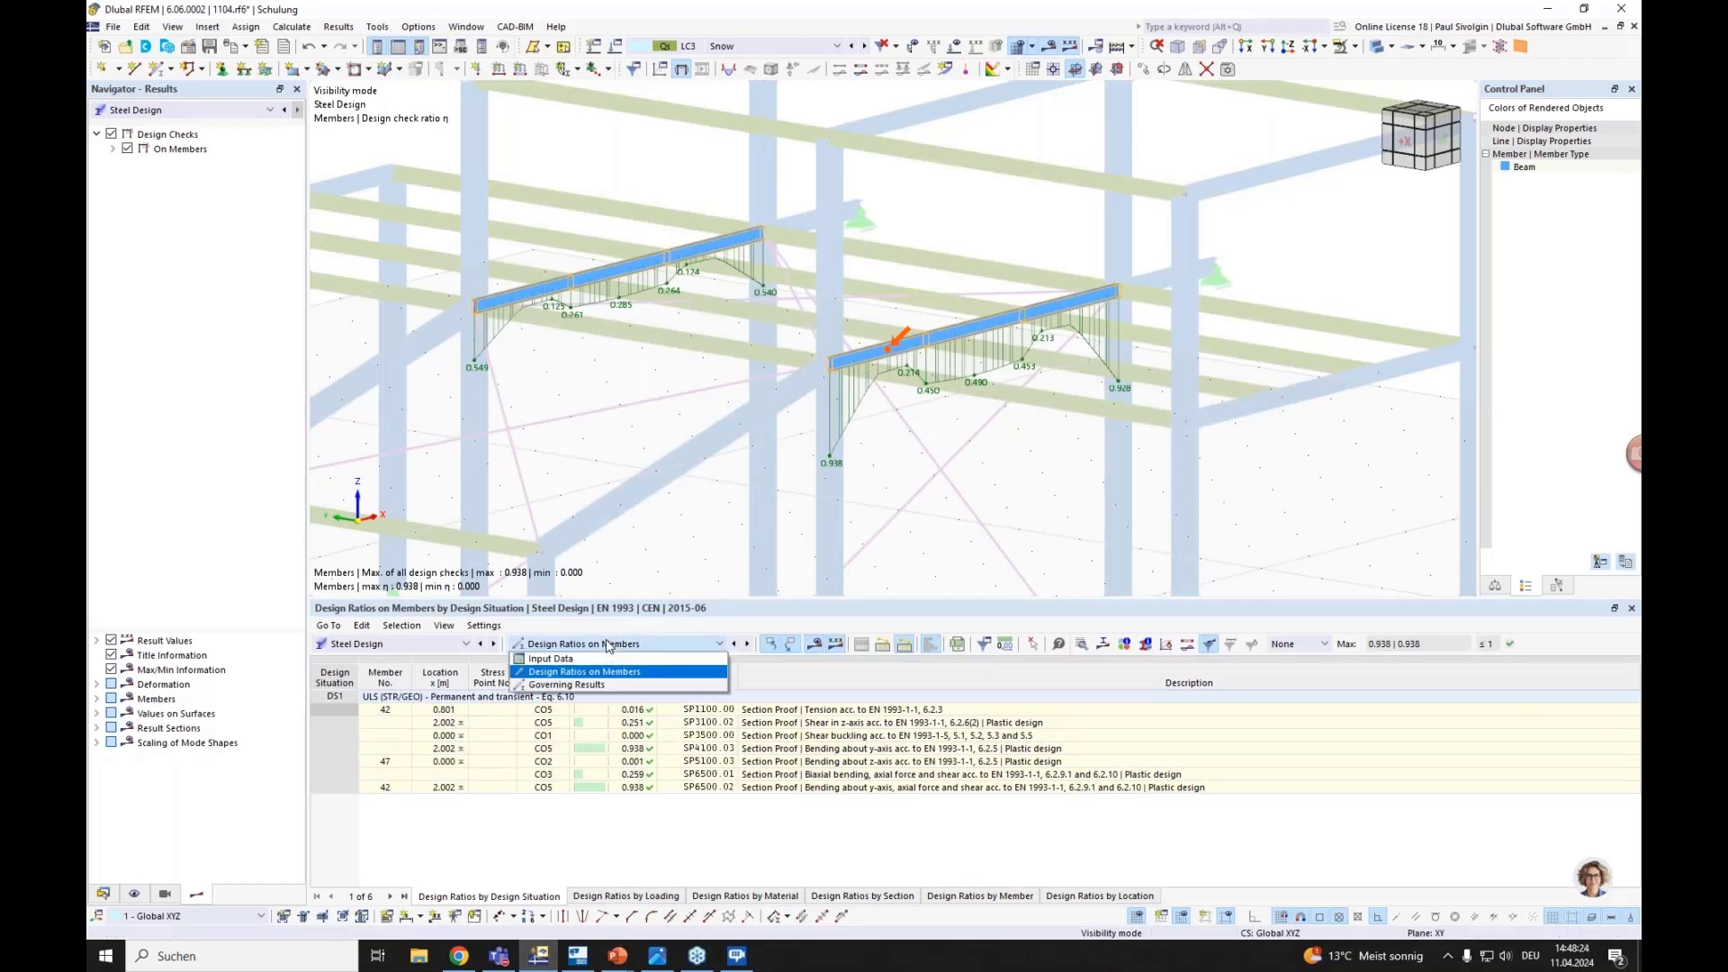
click(551, 660)
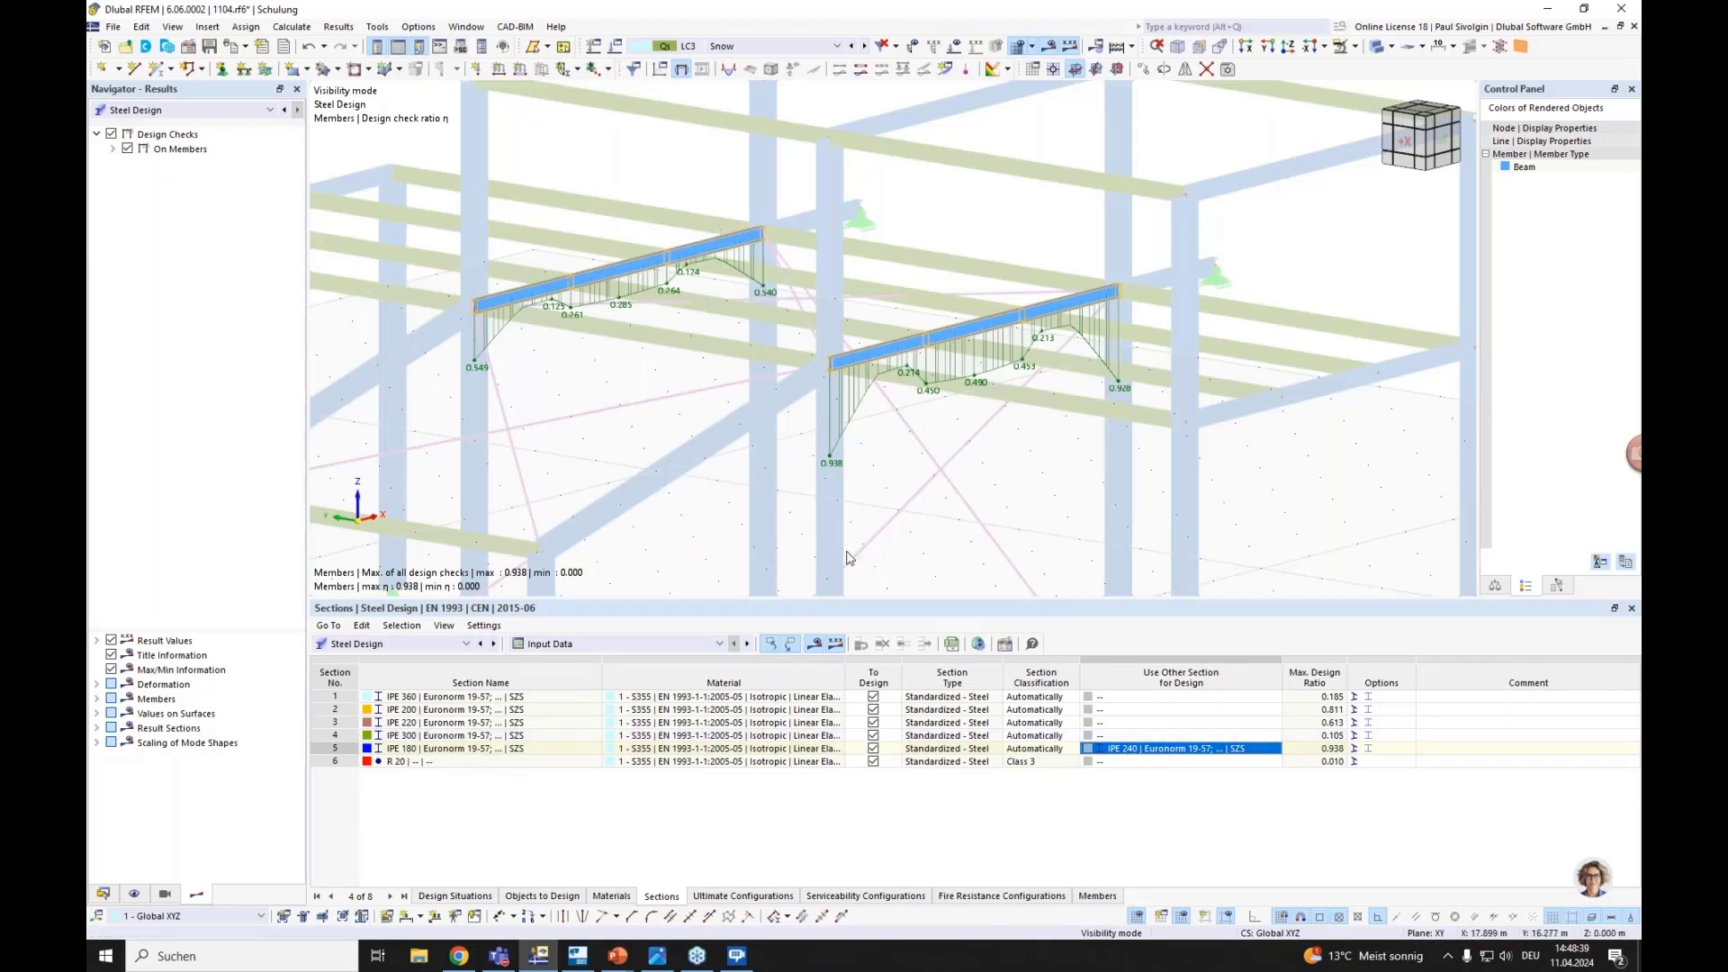
Apply all optimized sections to the model, accepting the deletion of the results and the mesh
right_click(1132, 754)
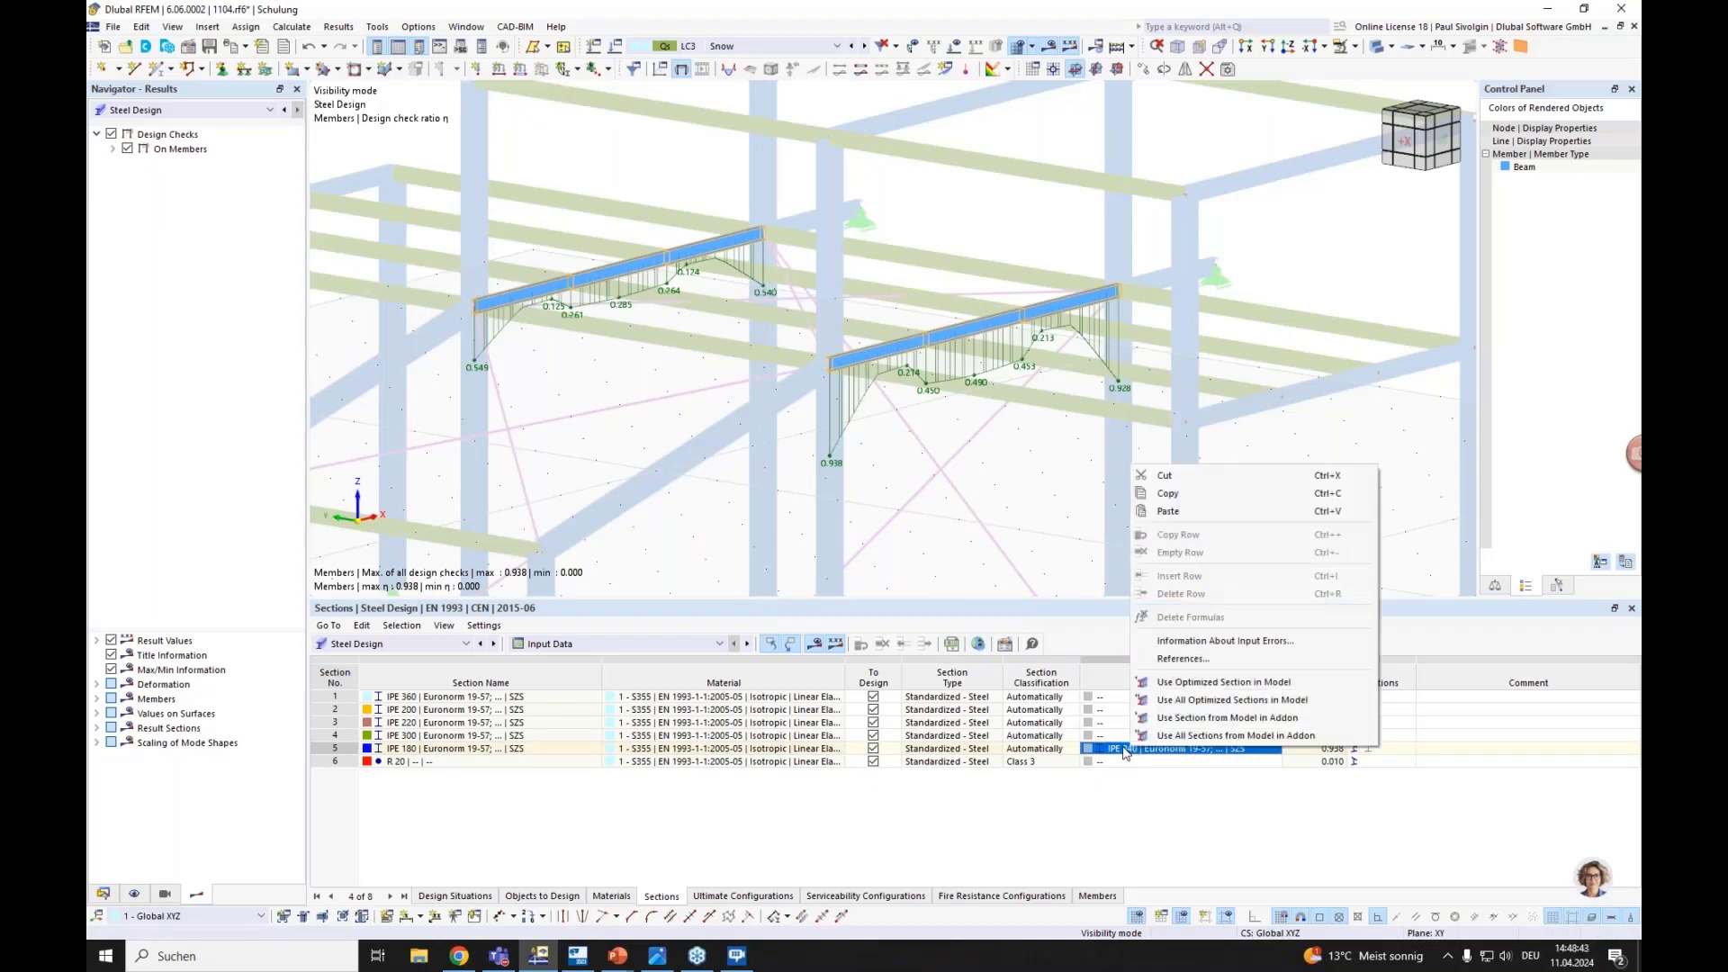
click(1230, 701)
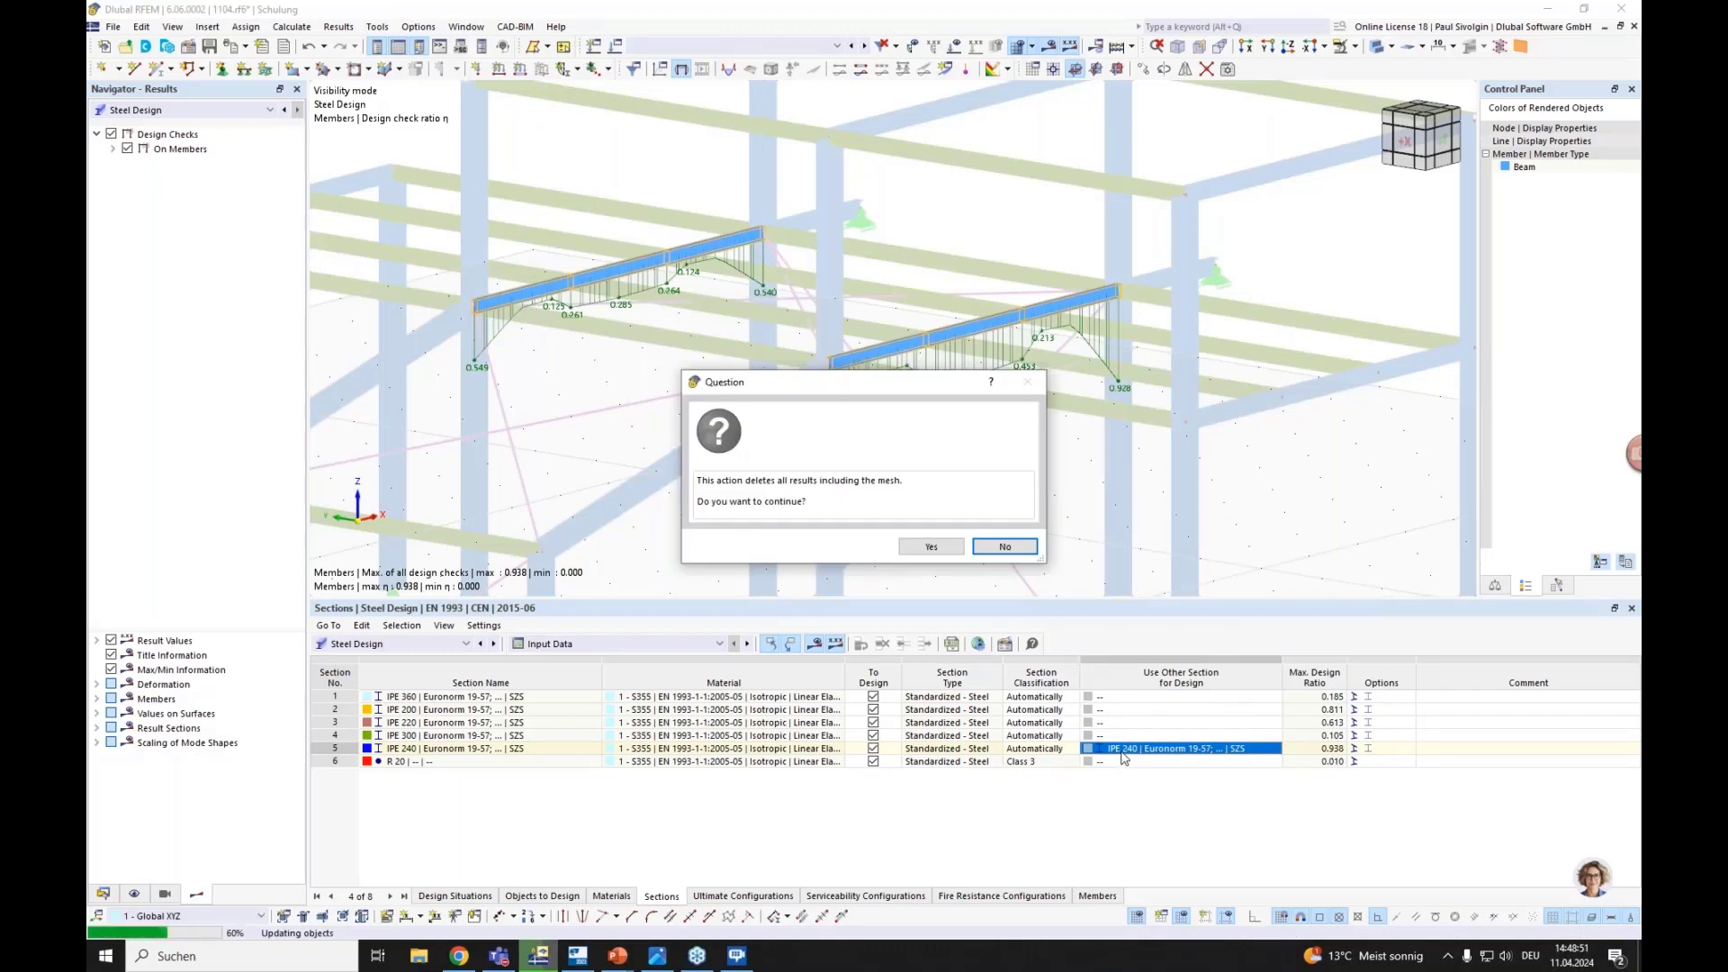
click(931, 545)
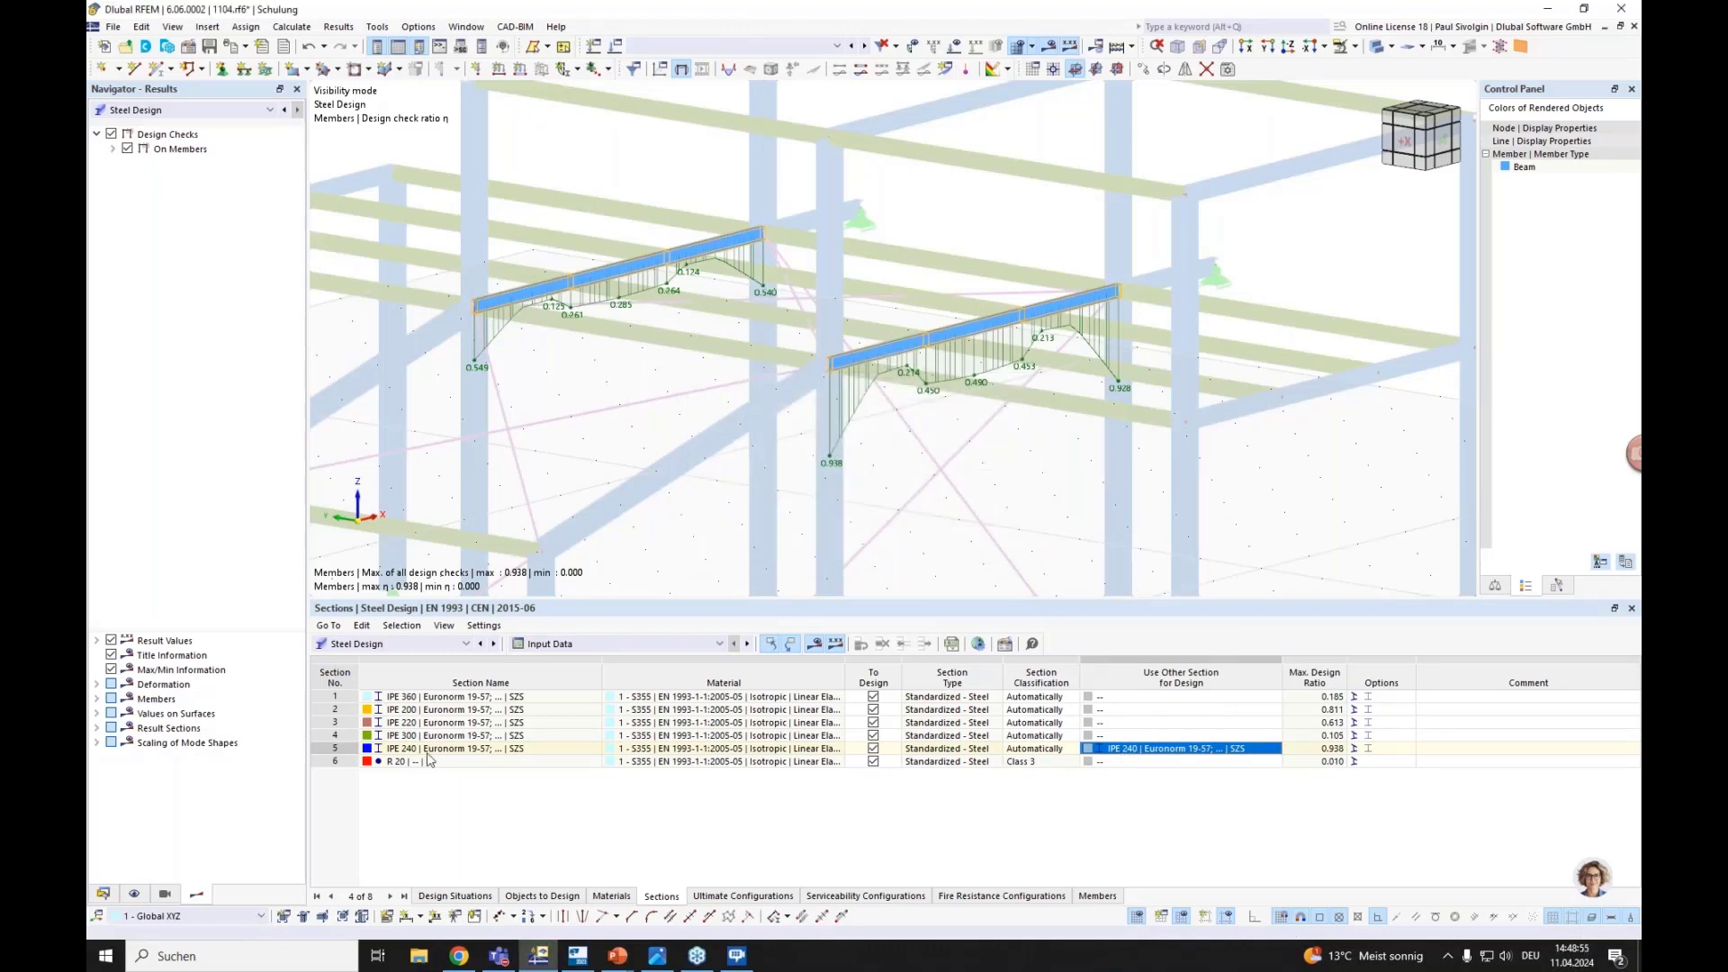
key(ctrl+z)
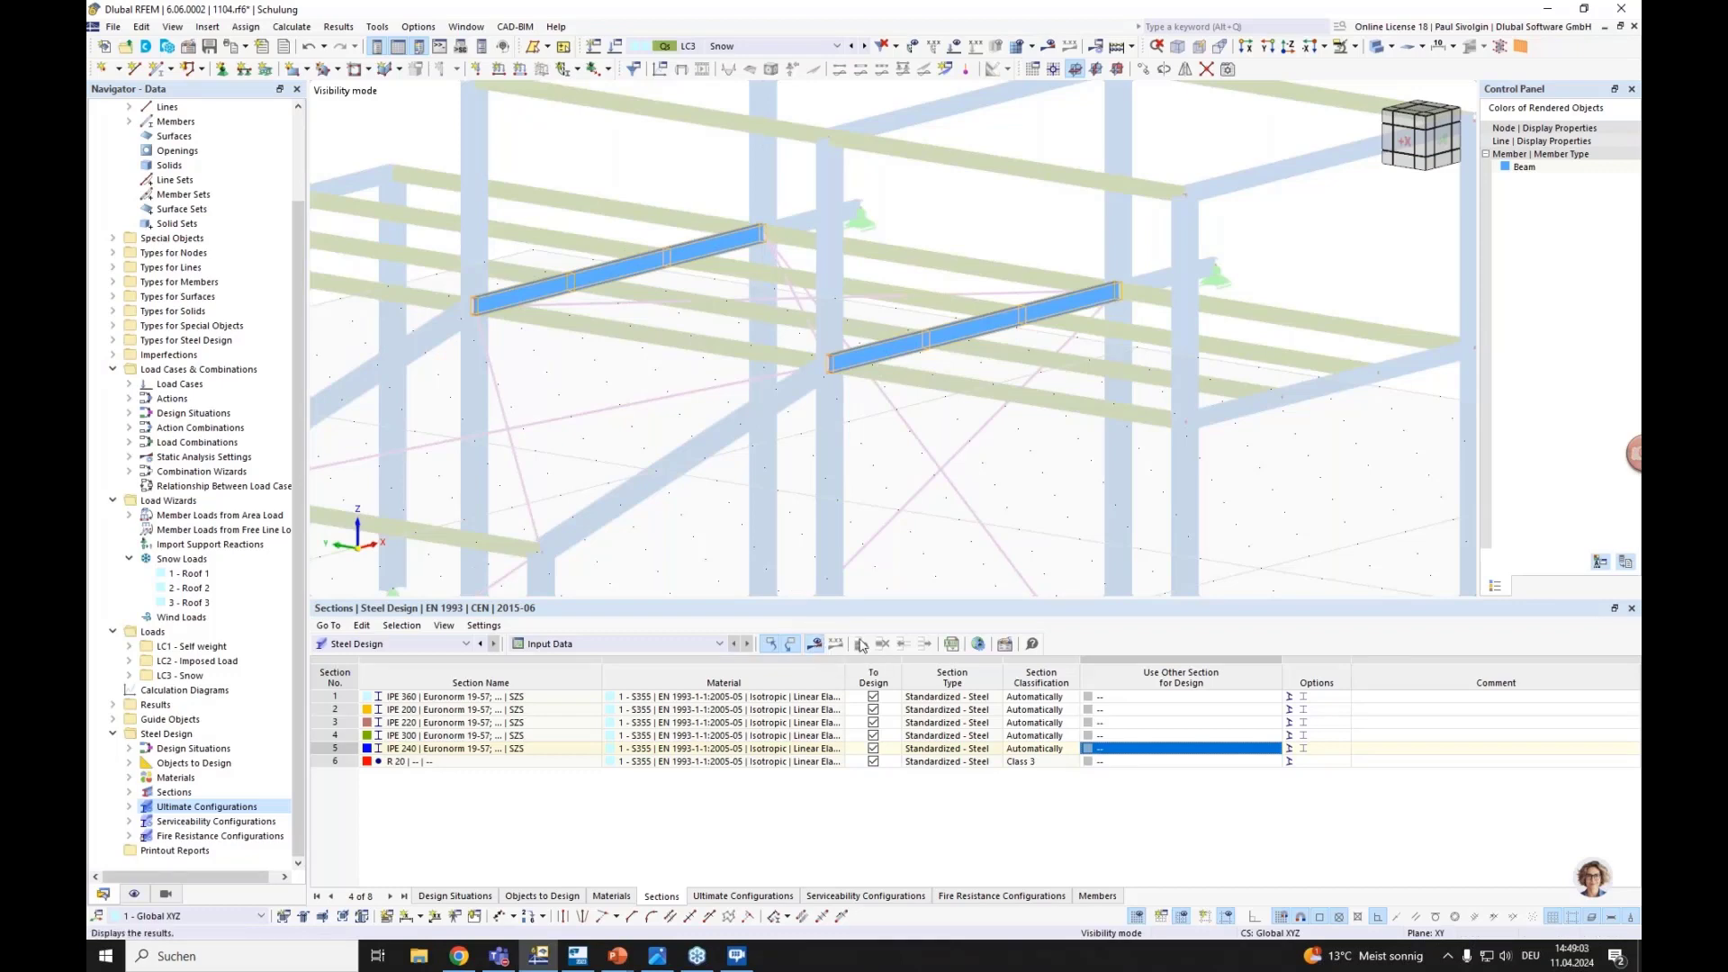
Recalculate the steel design with the IPE 240 section and check the sections' maximum design ratios in the input data
click(816, 647)
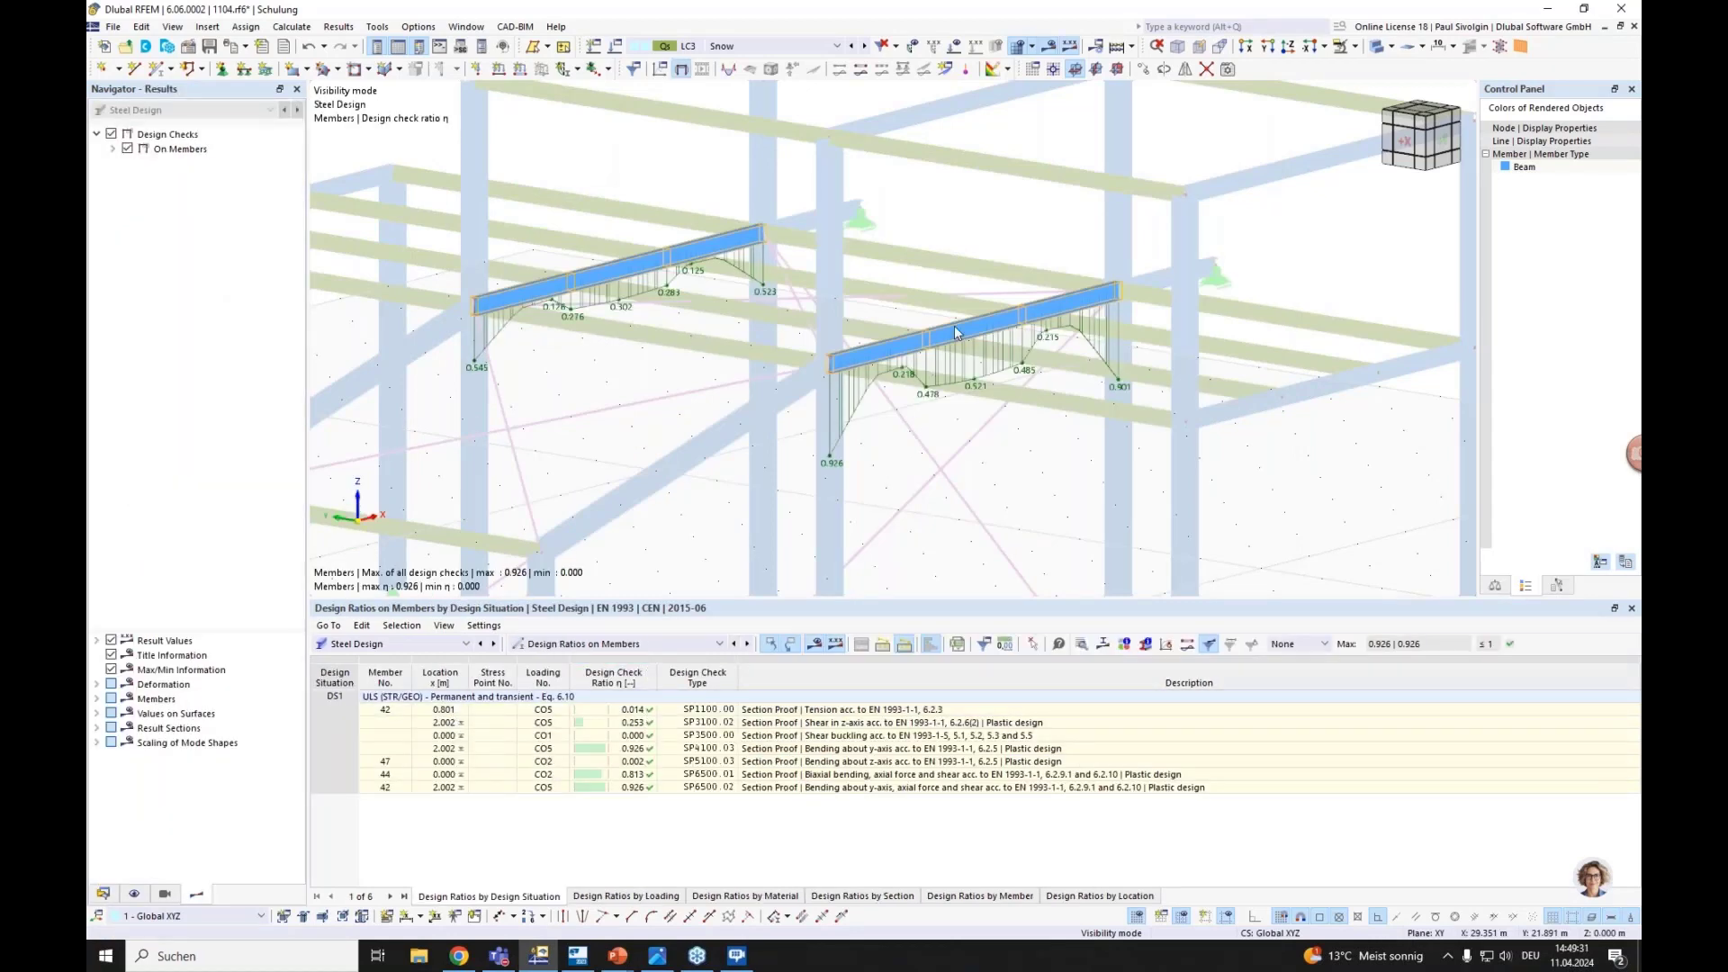
click(639, 644)
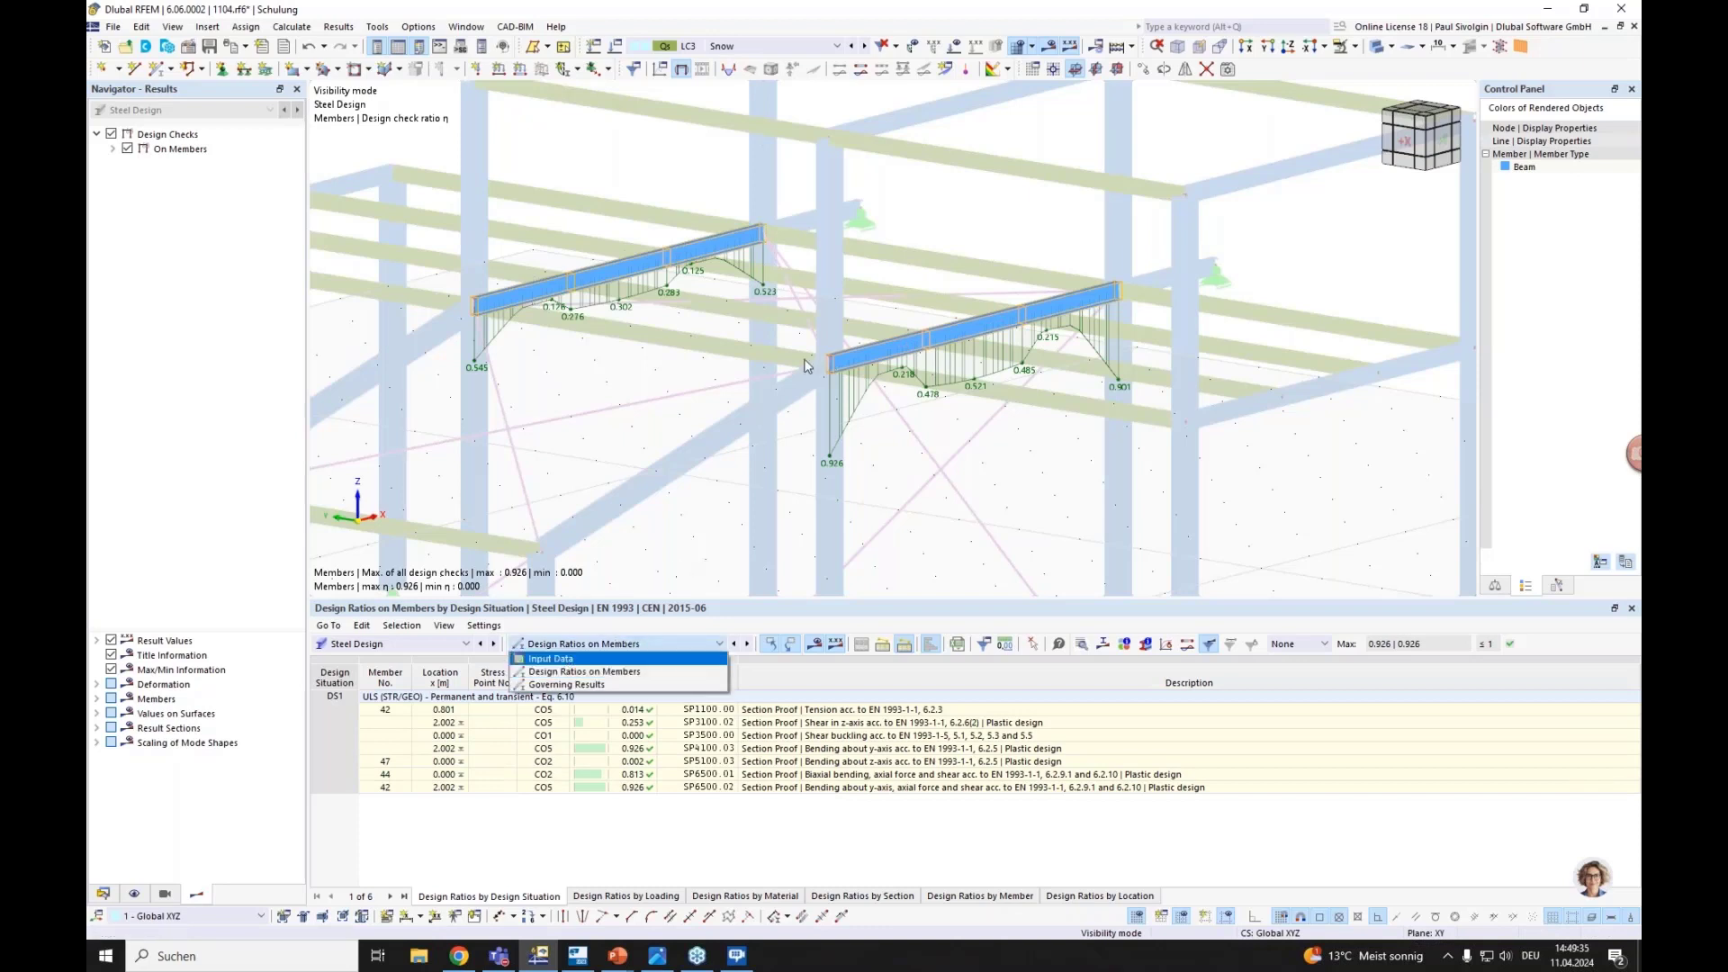
click(546, 660)
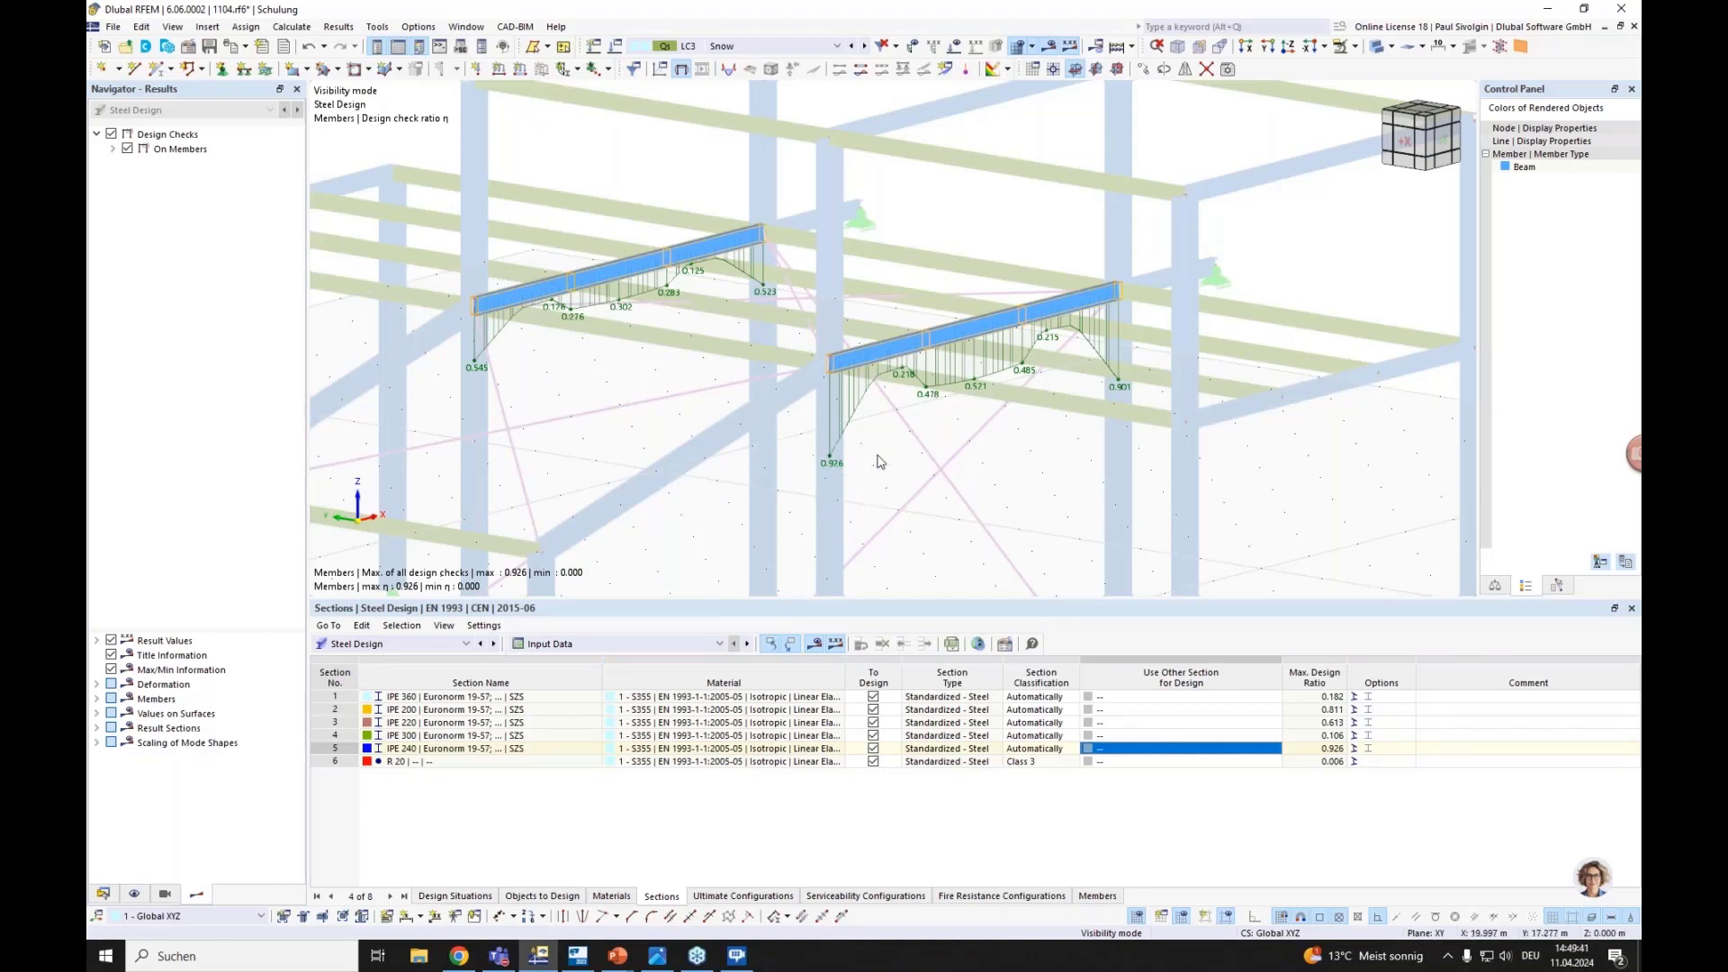
Check the maximum allowable design ratio for section optimization in the global settings of the Steel Design, leaving the settings as they are
click(978, 645)
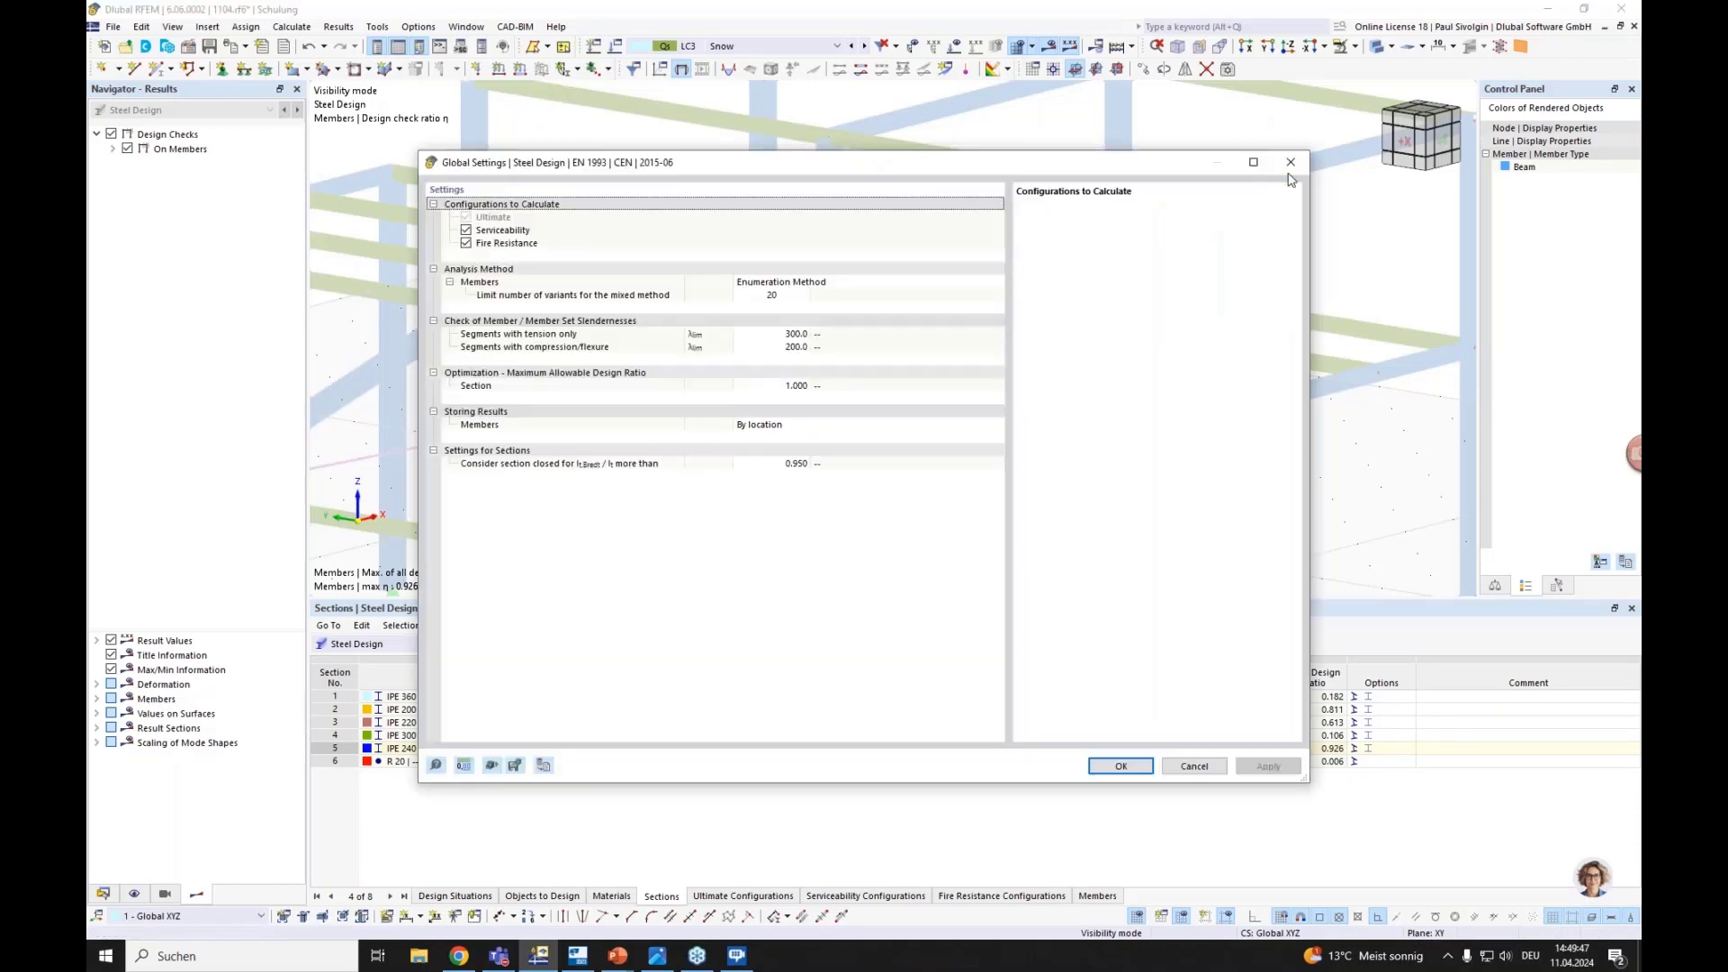
click(1290, 163)
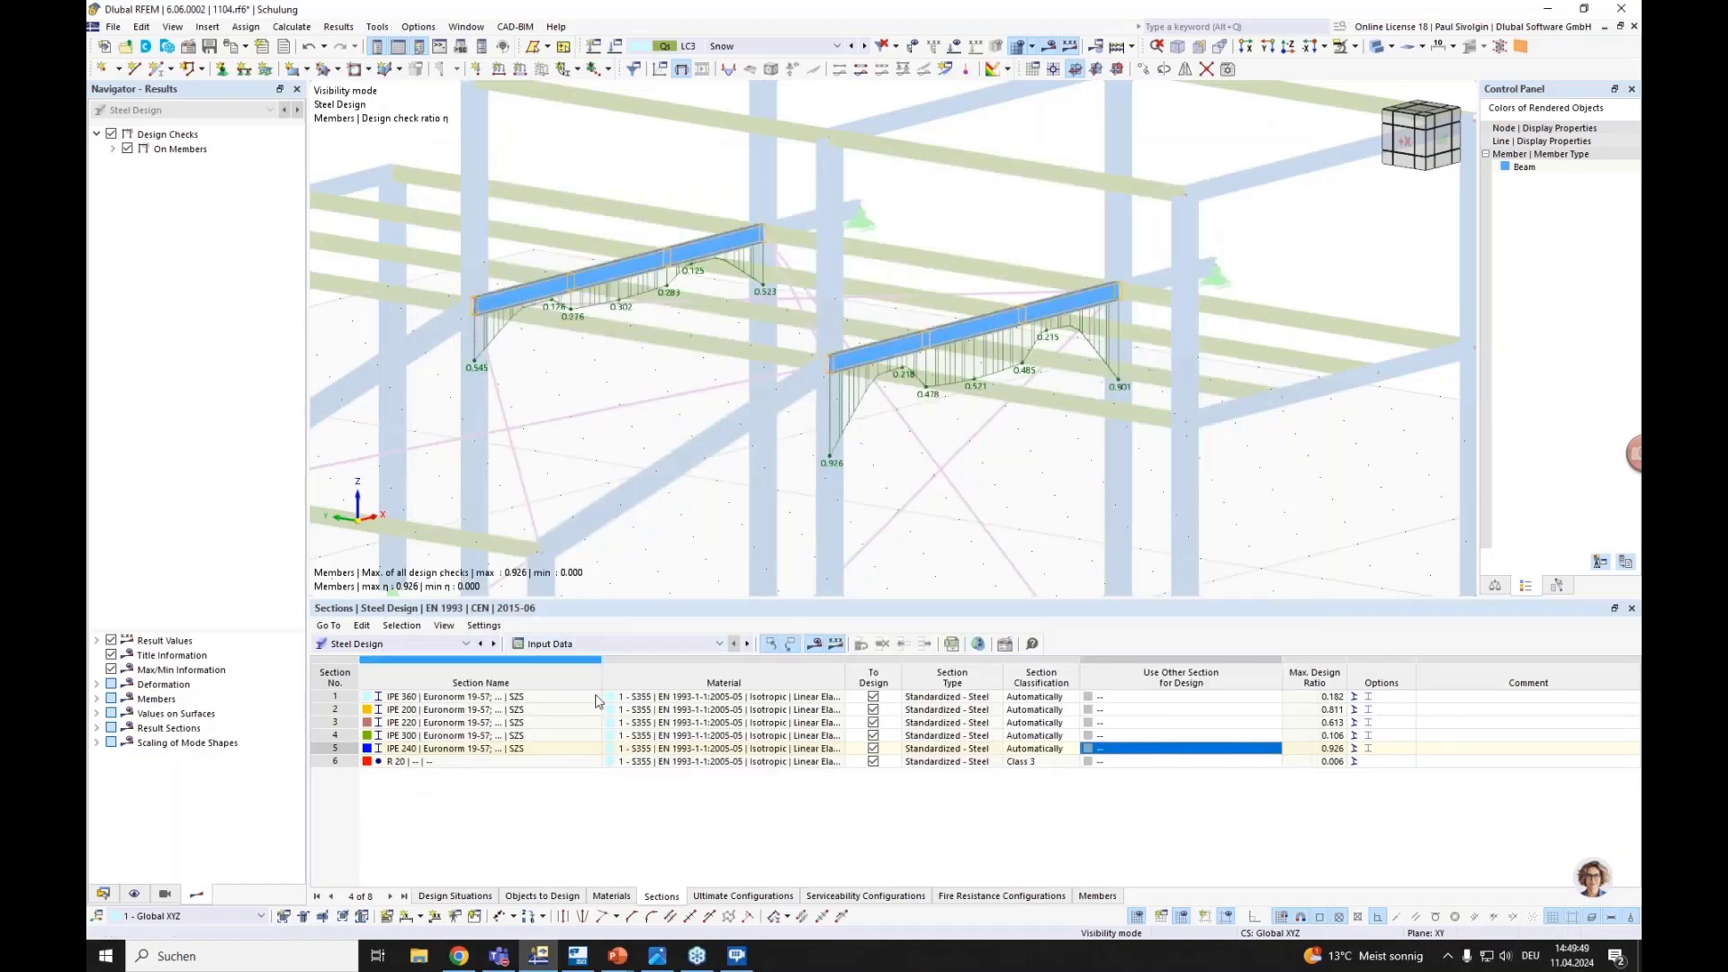
click(979, 645)
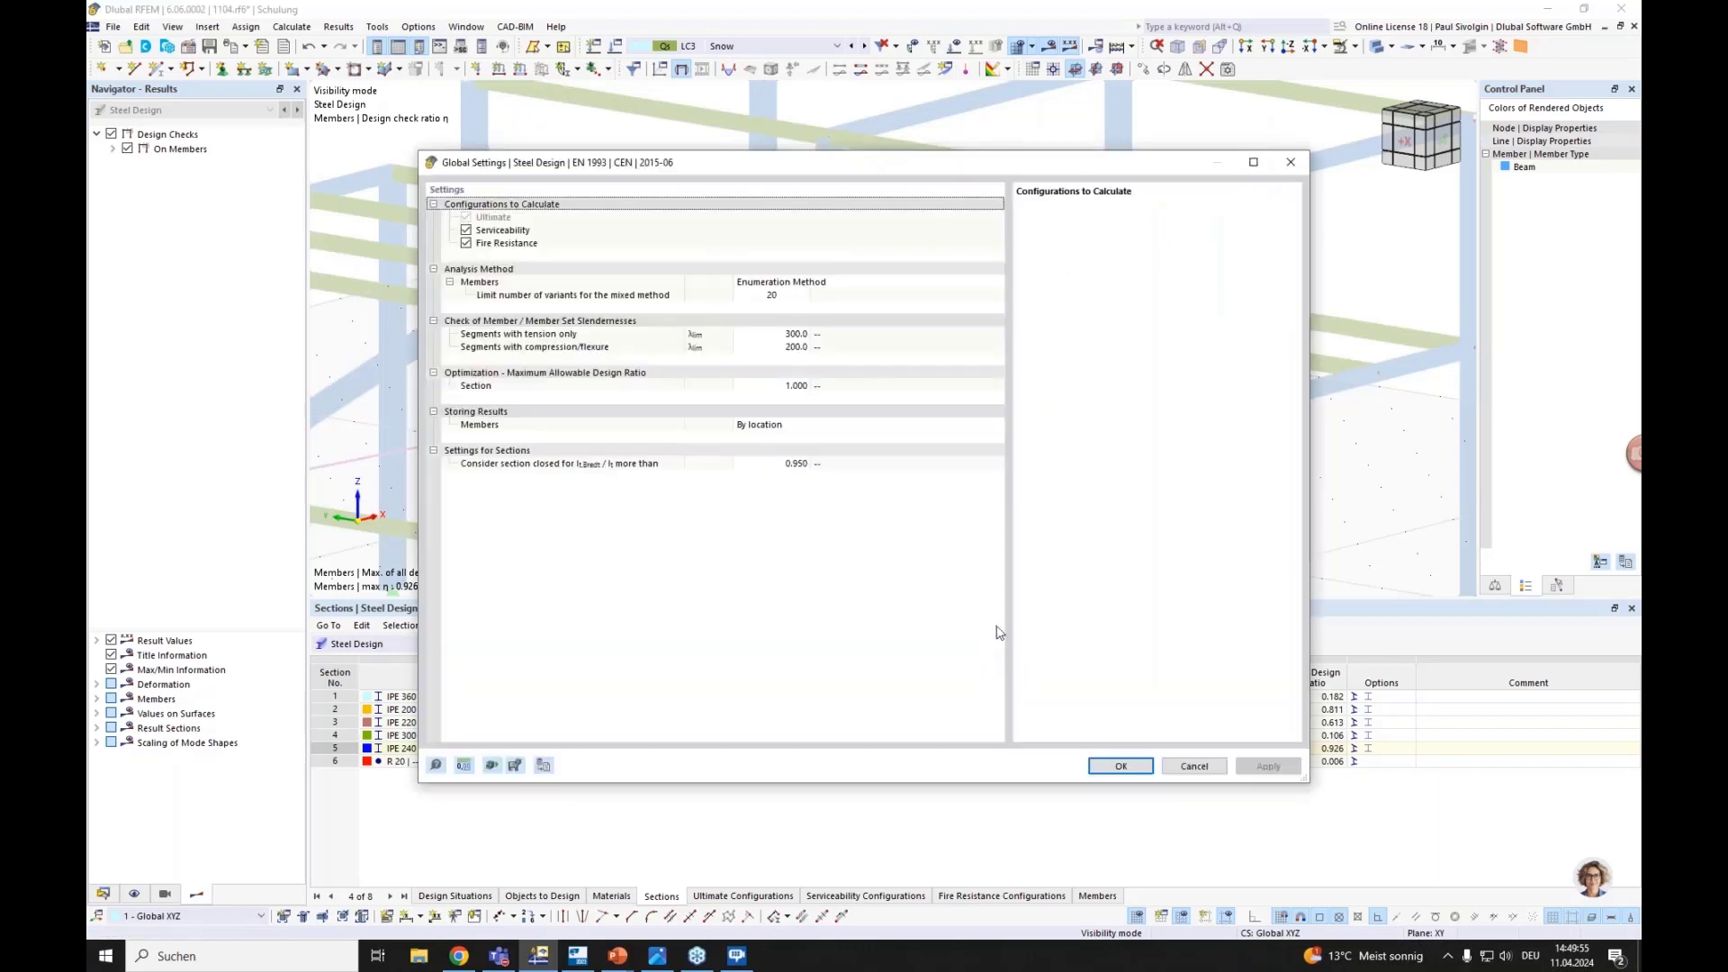
click(517, 388)
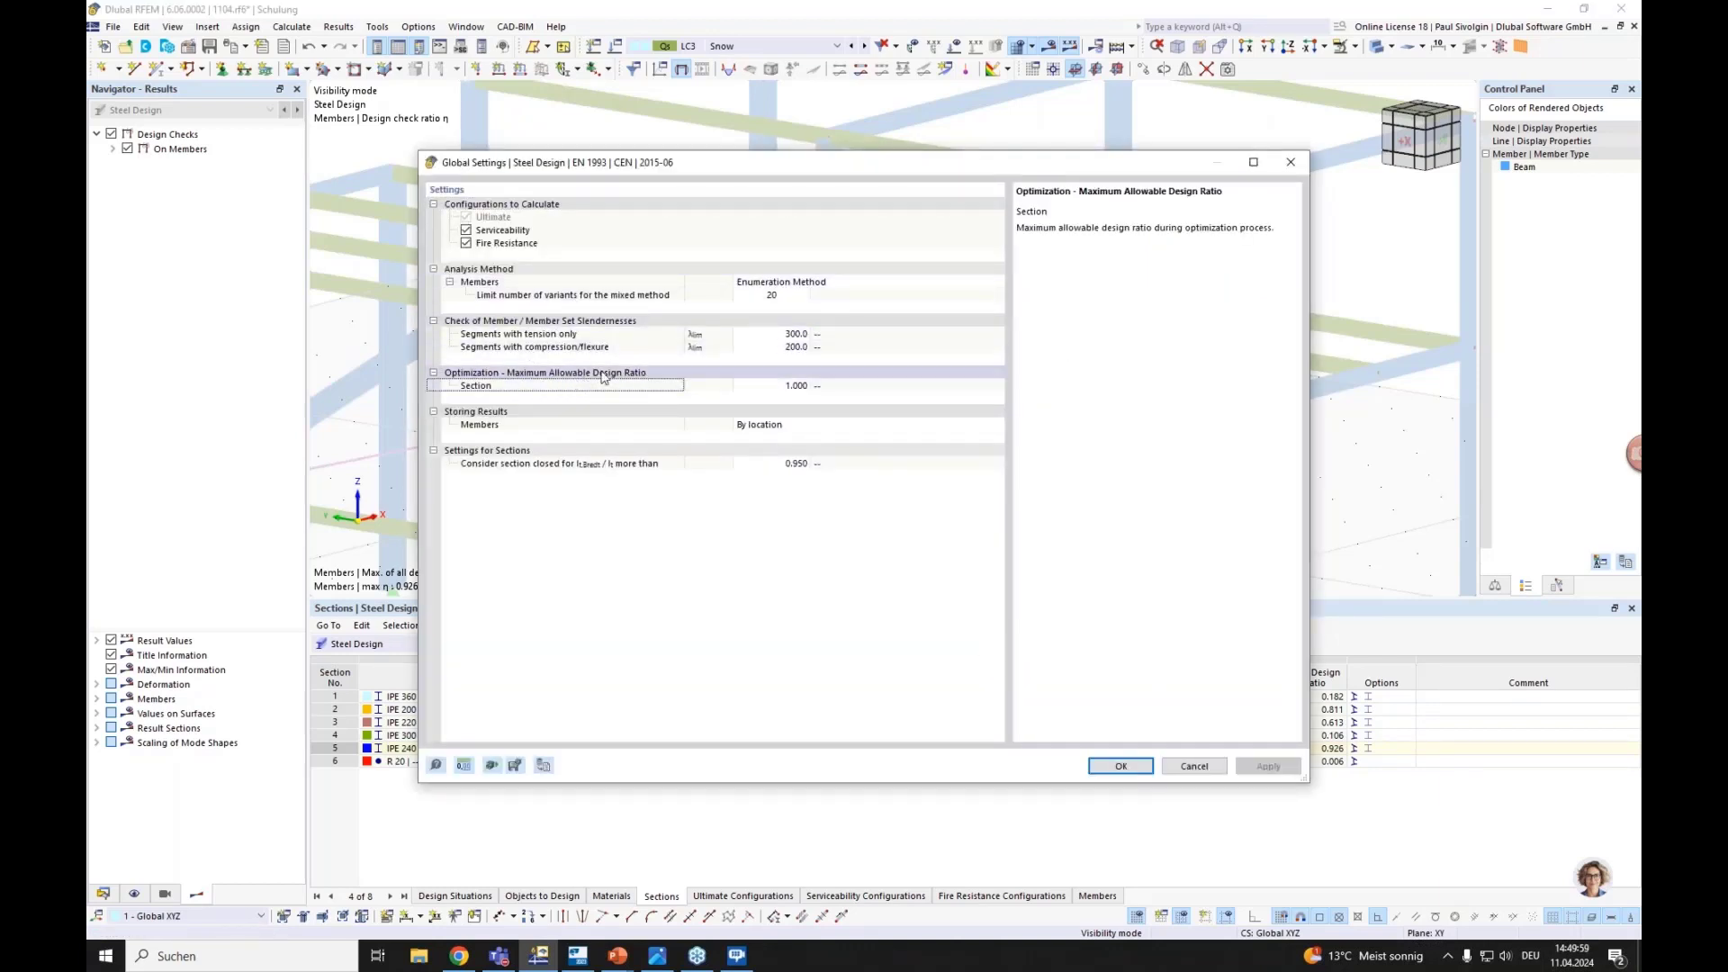
click(764, 386)
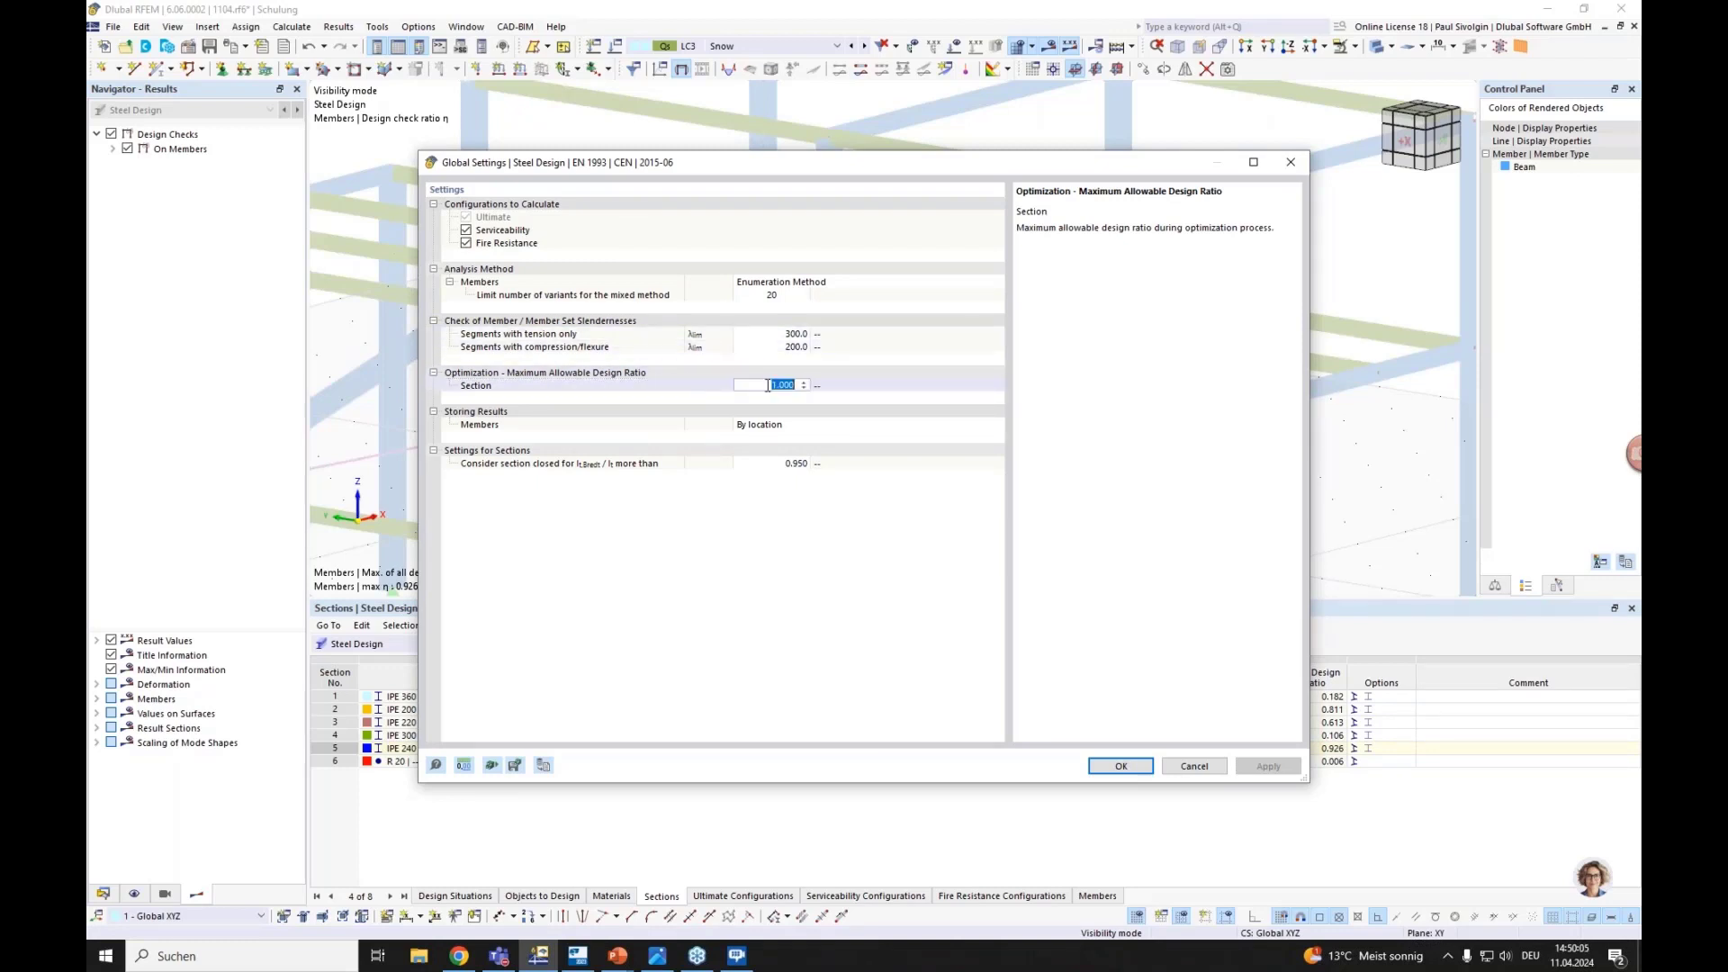
drag(844, 174, 815, 184)
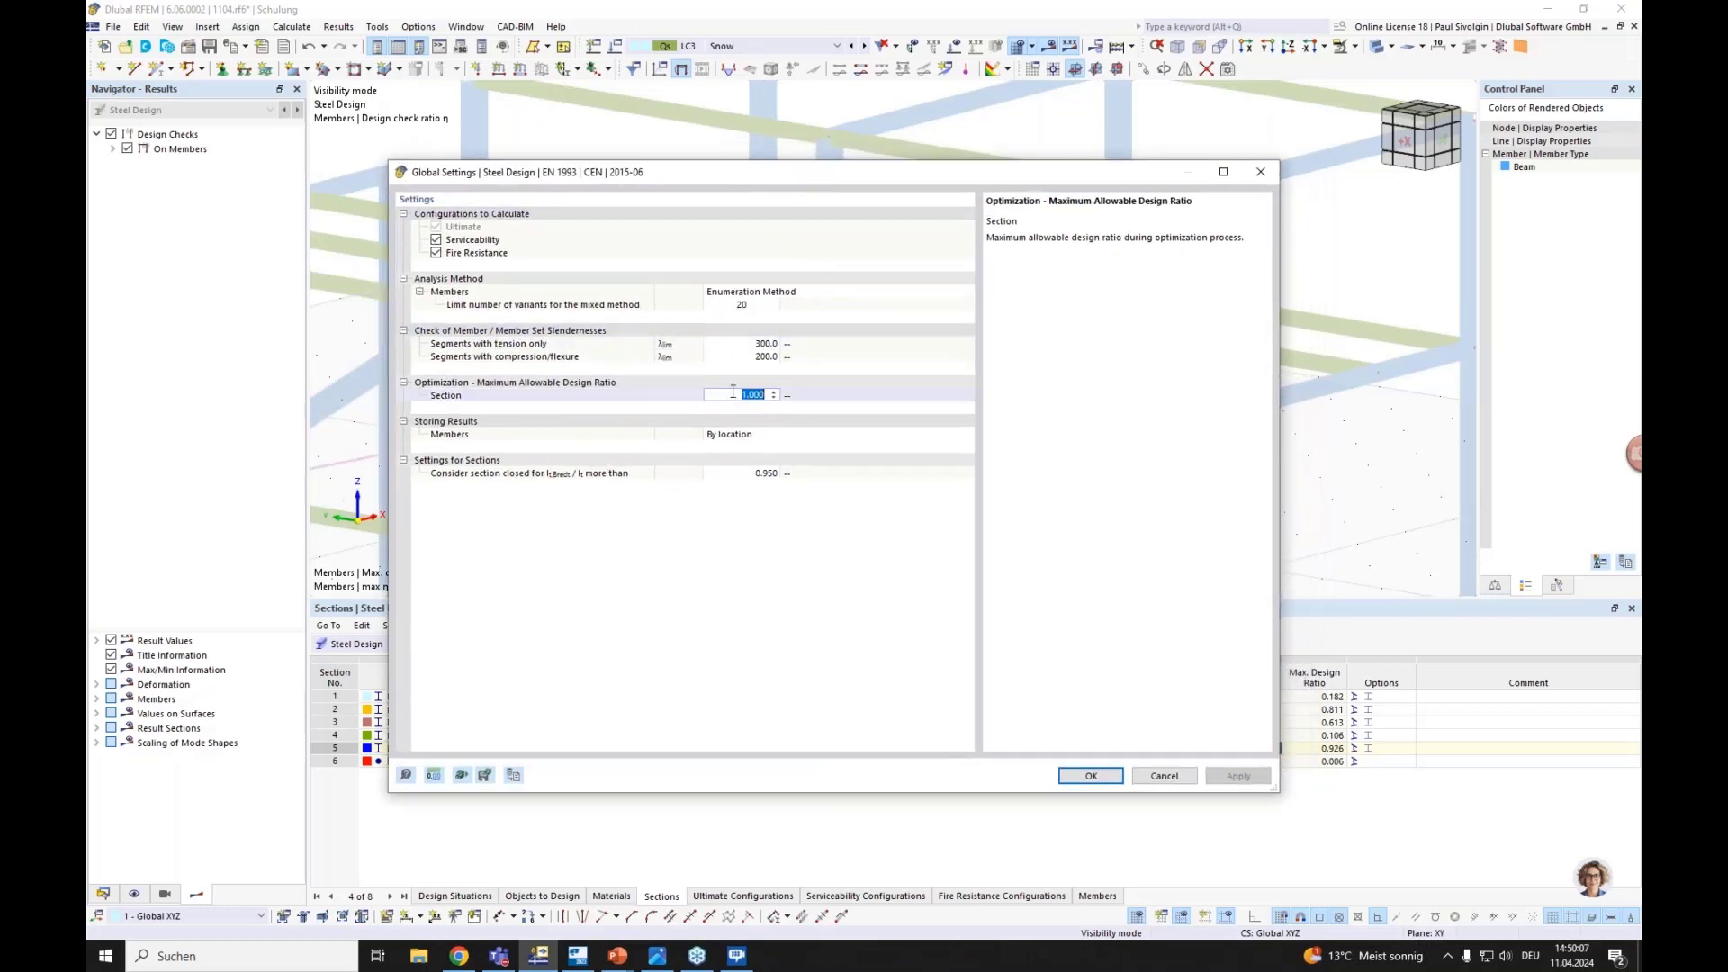
click(736, 394)
click(734, 395)
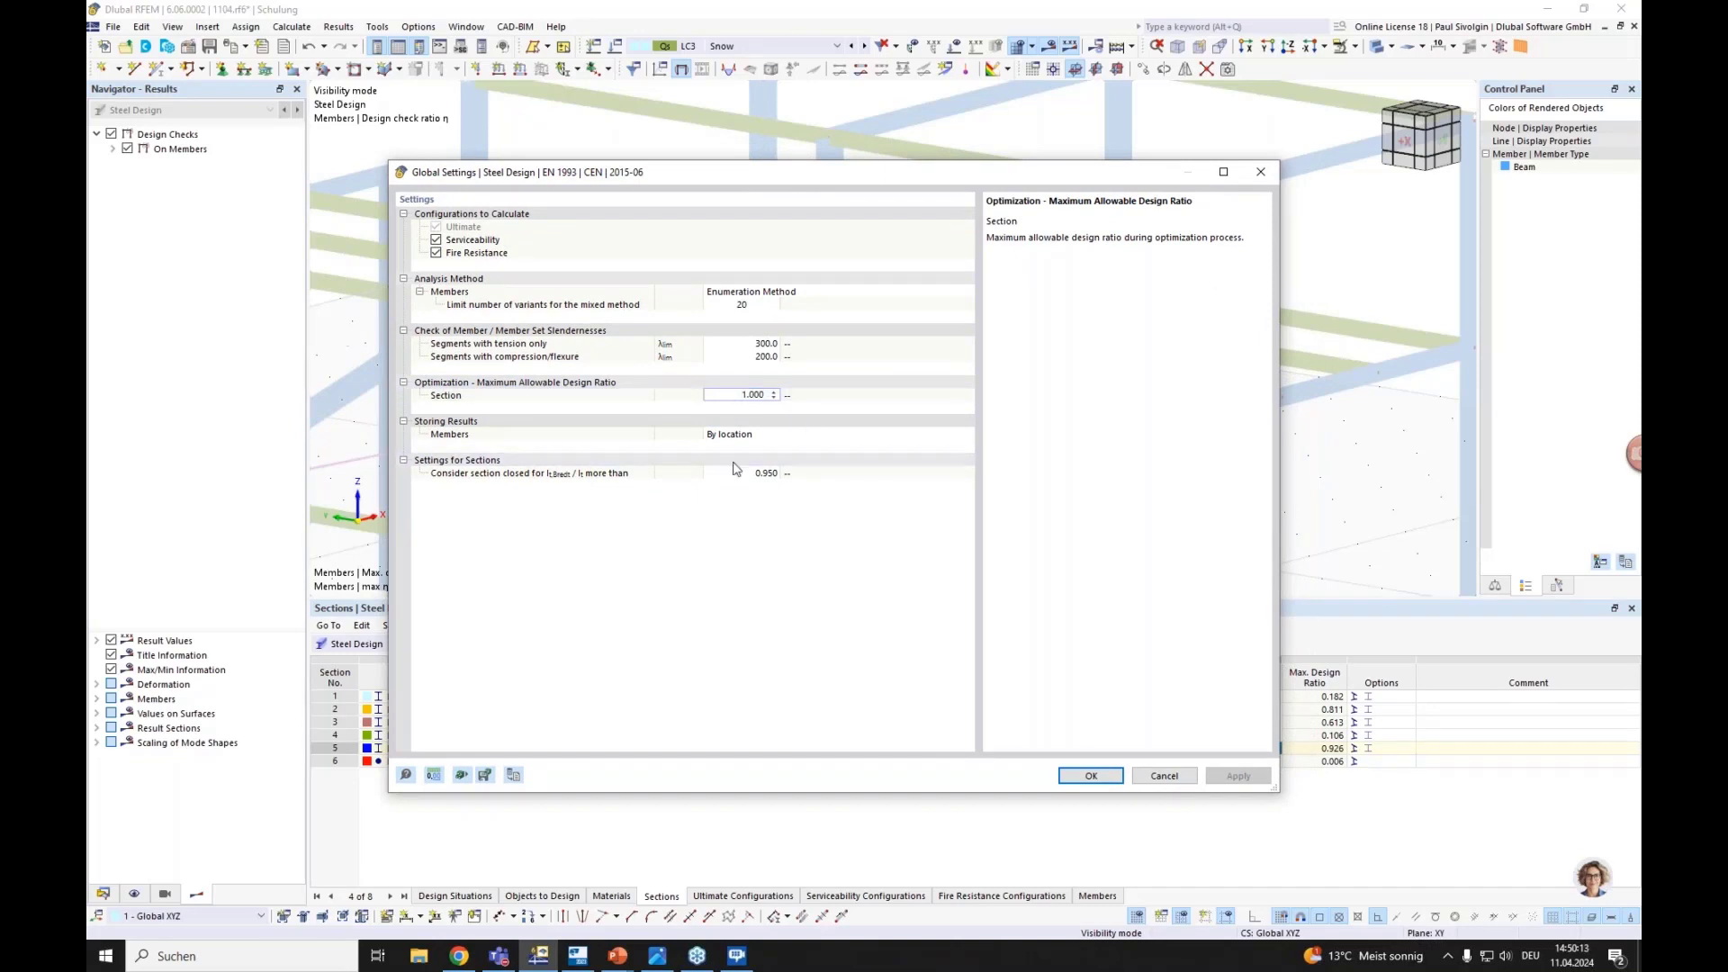
click(1261, 174)
Show the whole model again without the design results, with the structure's basic objects listed in the table
scroll(1024, 461, down, 5)
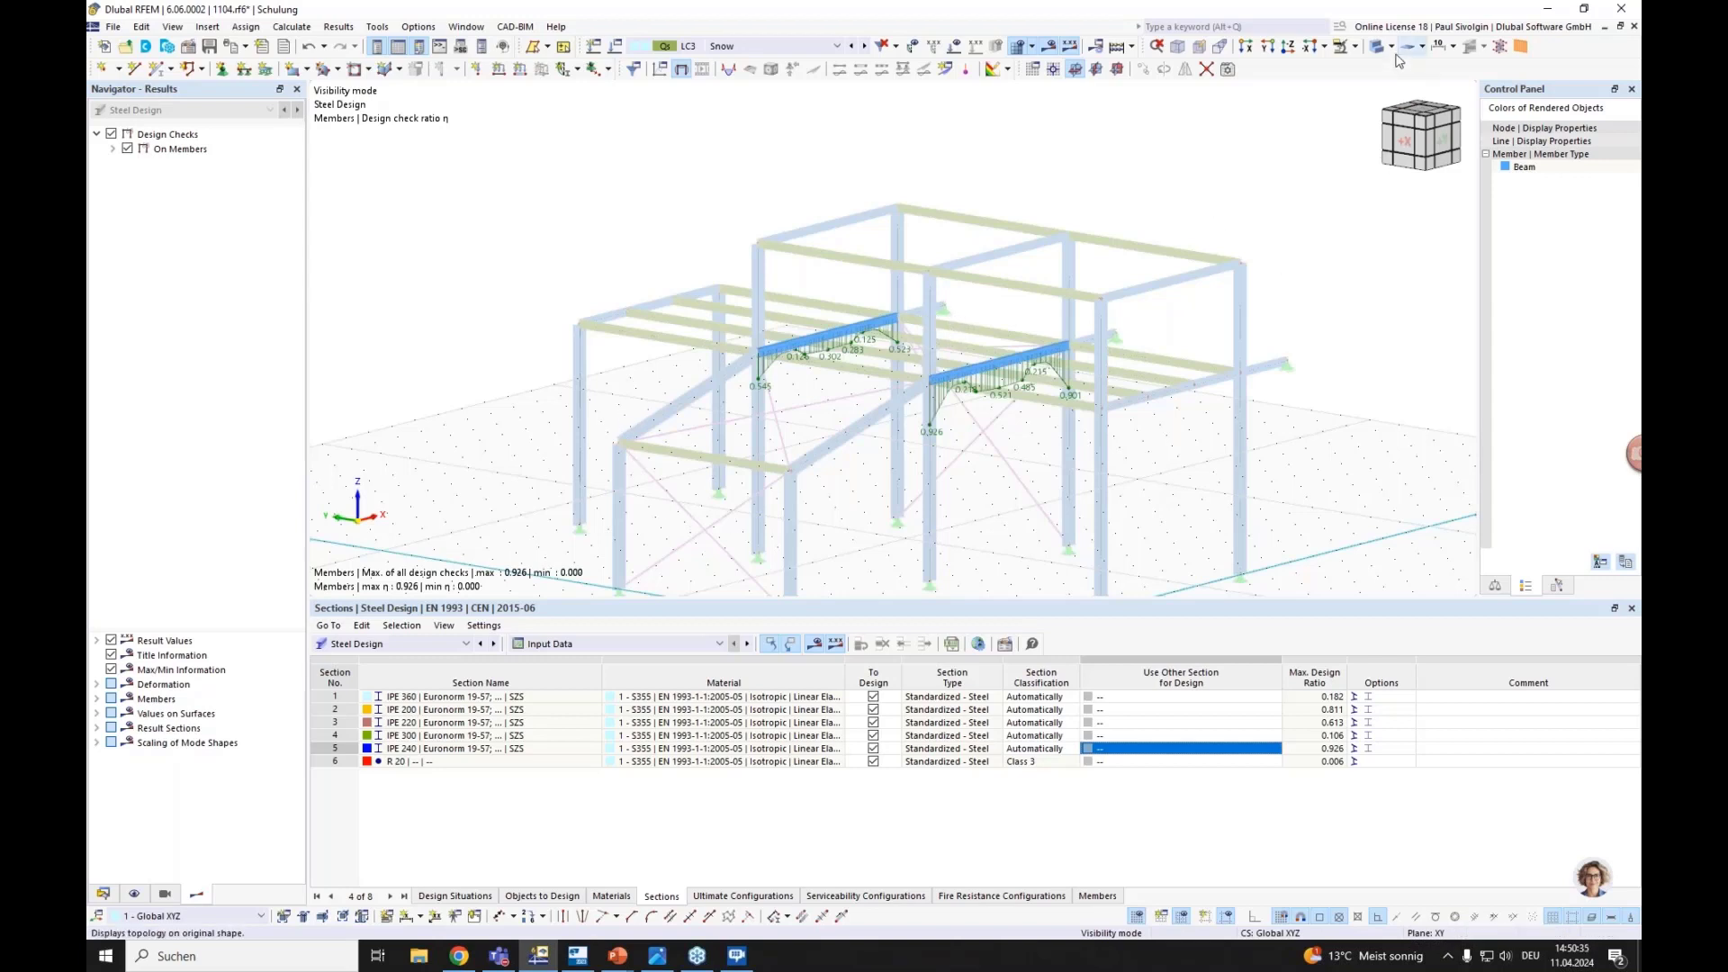
click(1357, 46)
click(1405, 187)
middle_drag(694, 546, 706, 462)
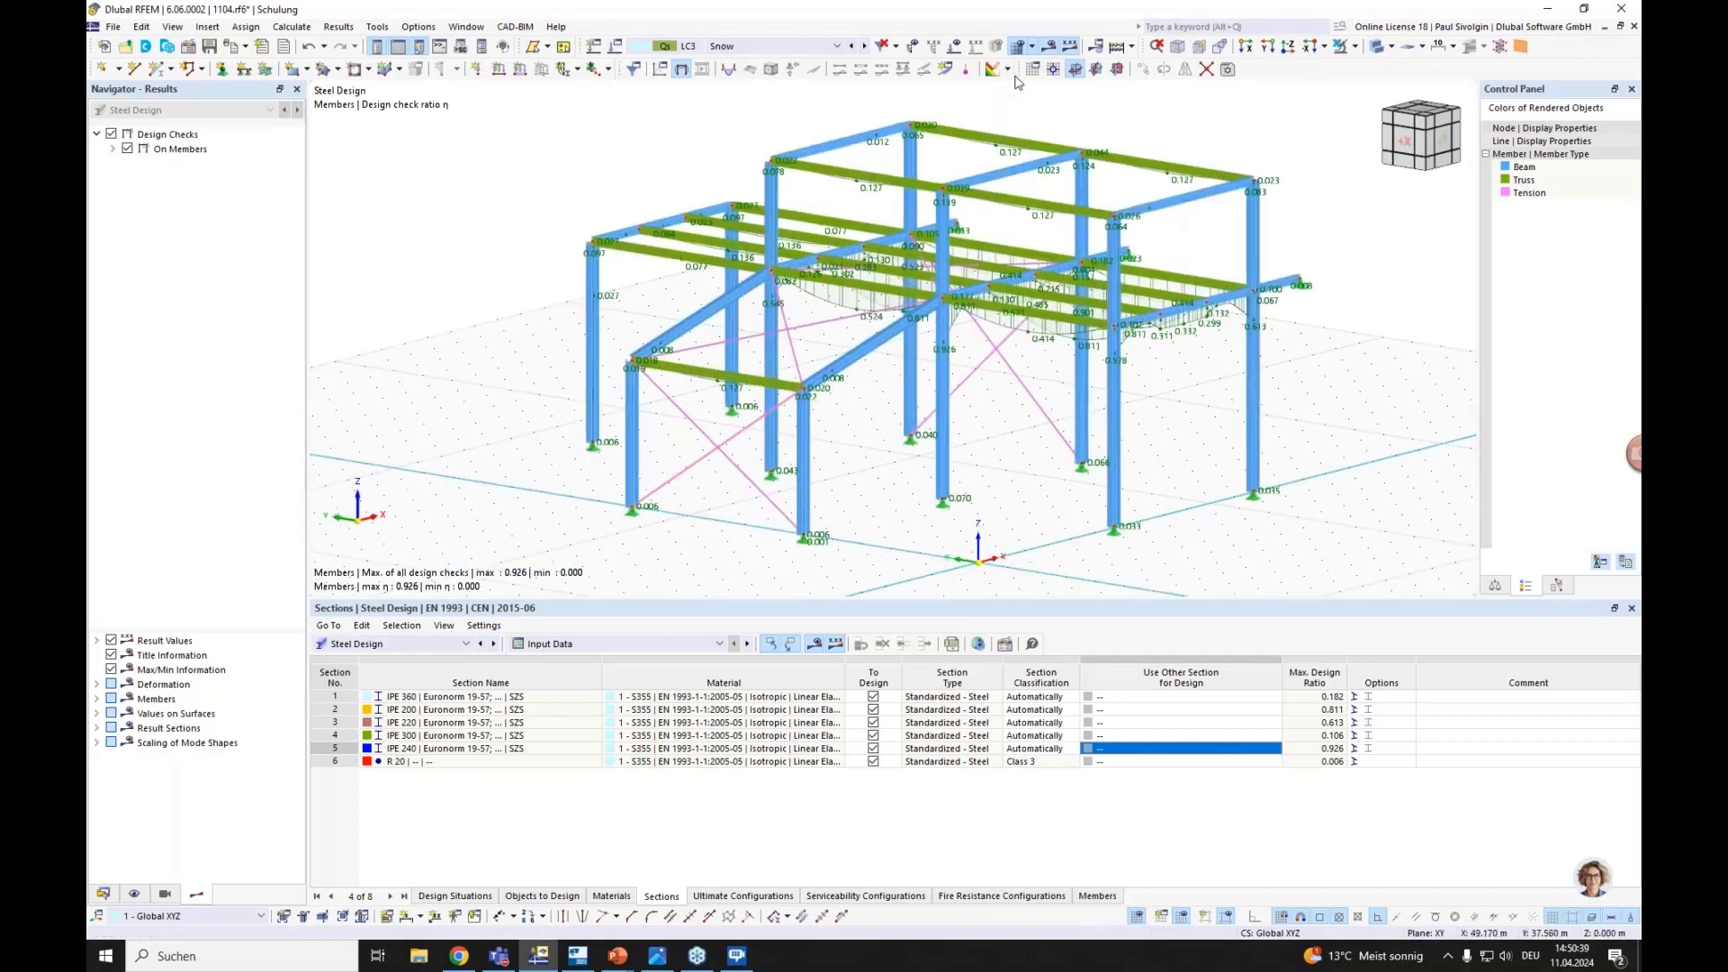
click(682, 69)
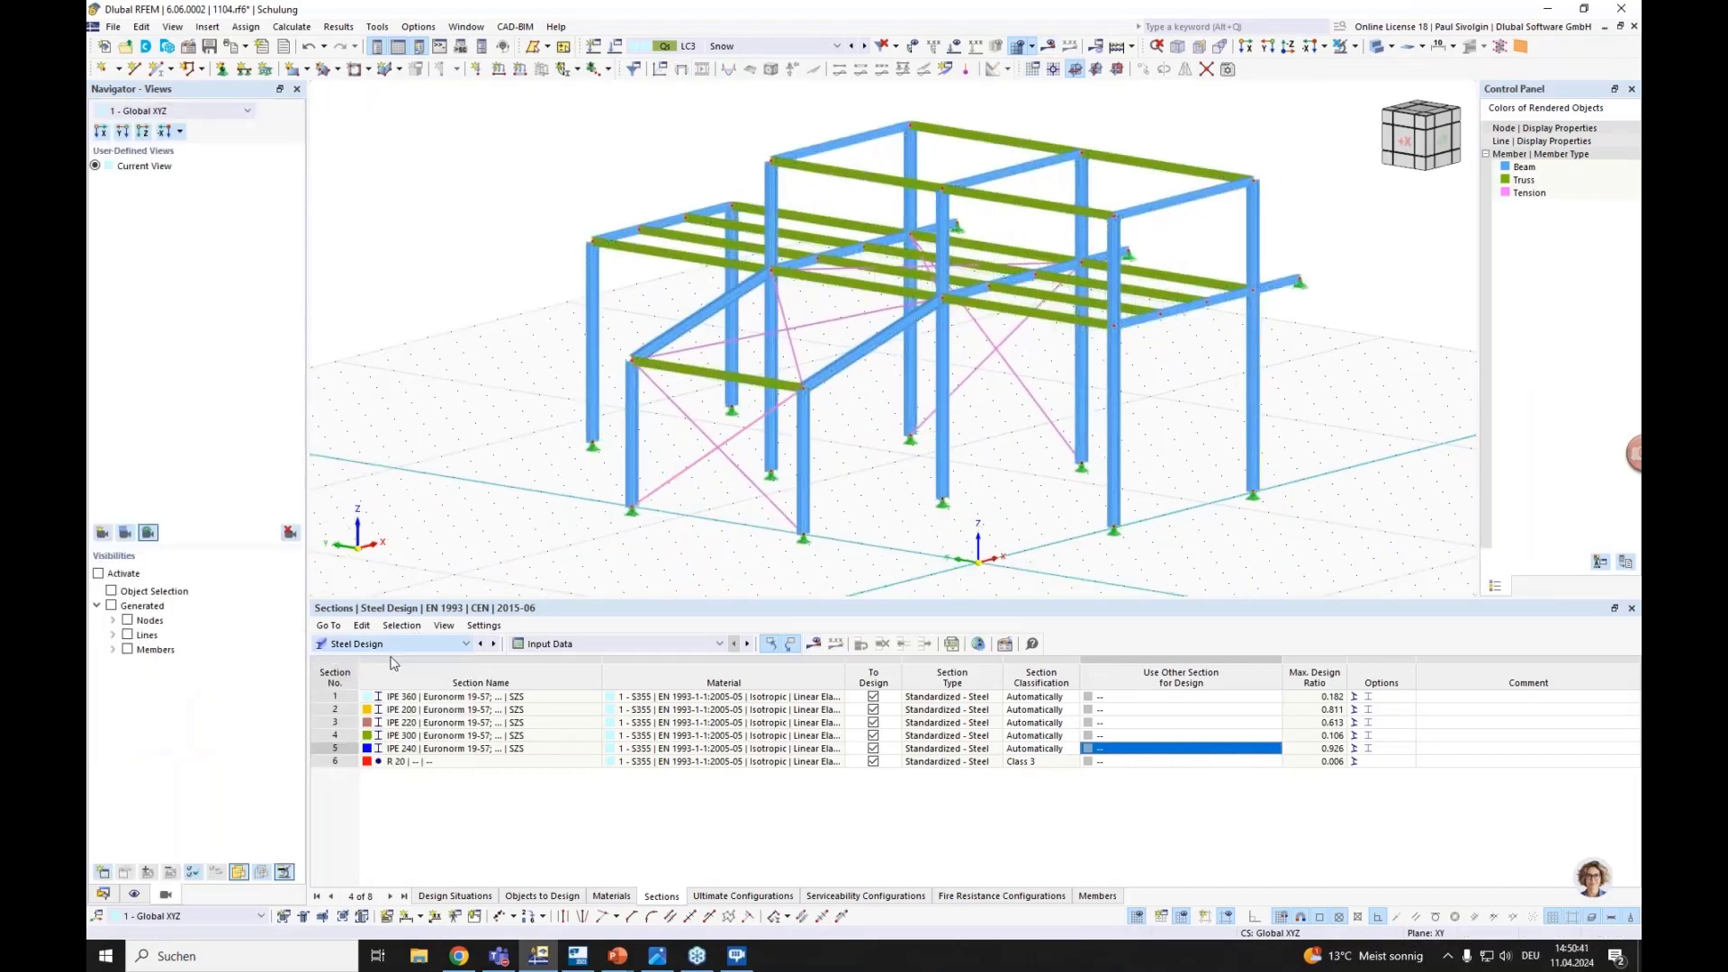
click(871, 525)
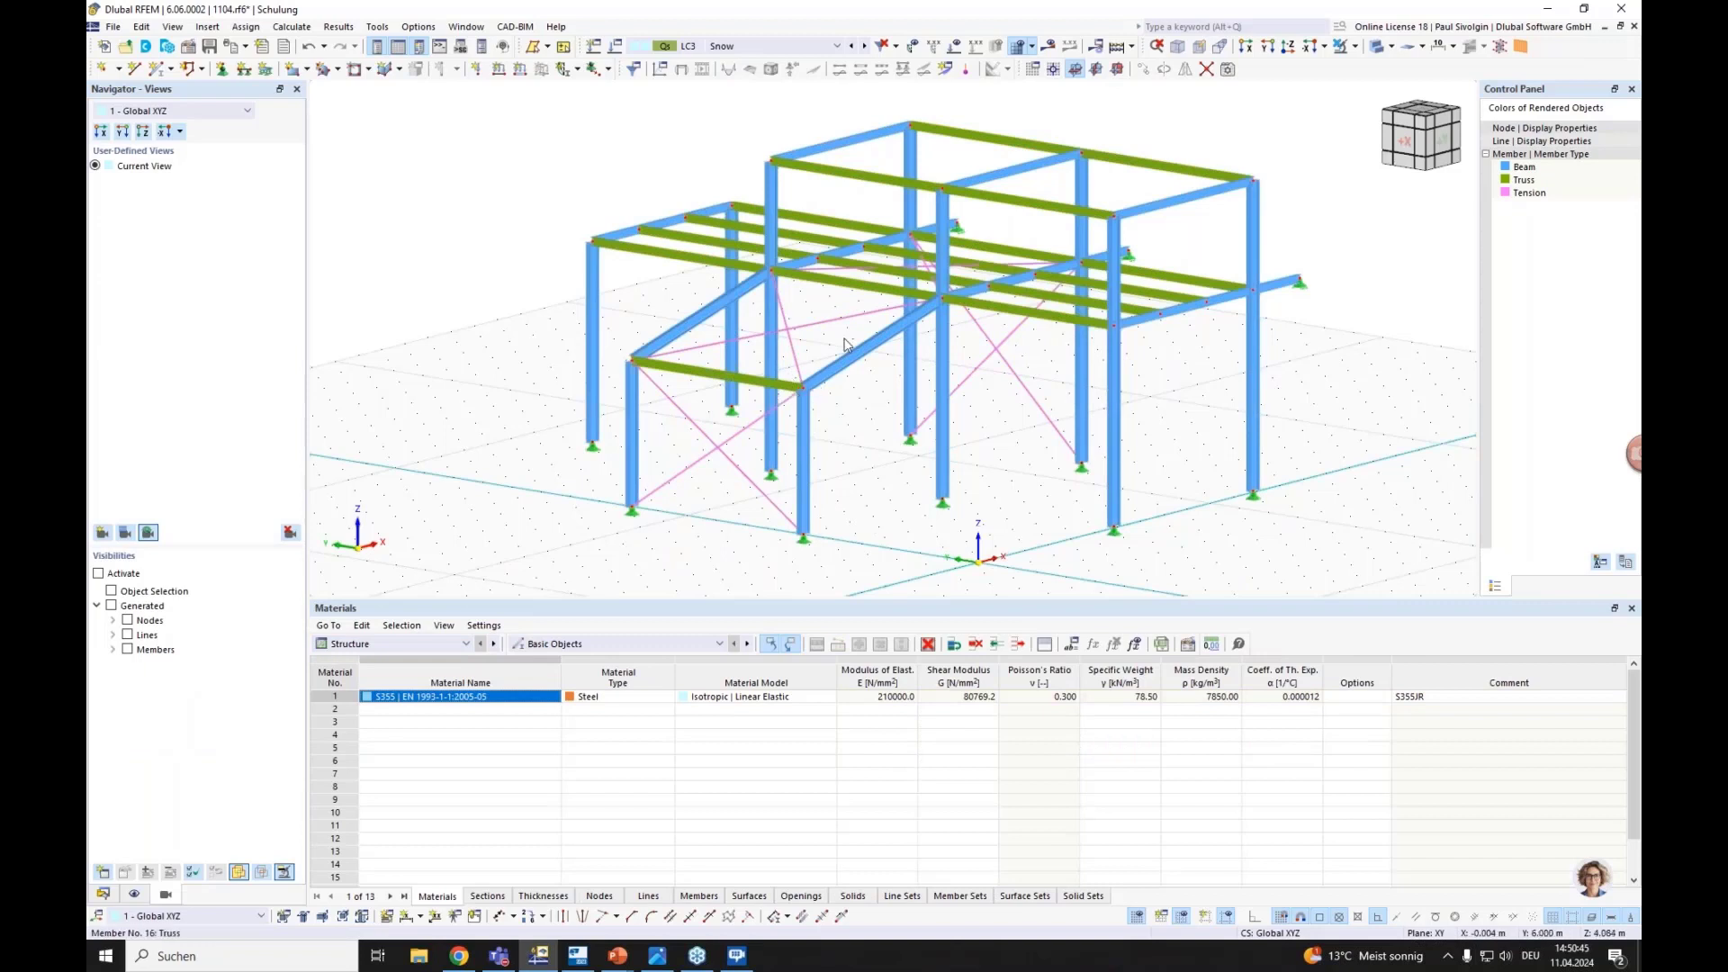
click(781, 46)
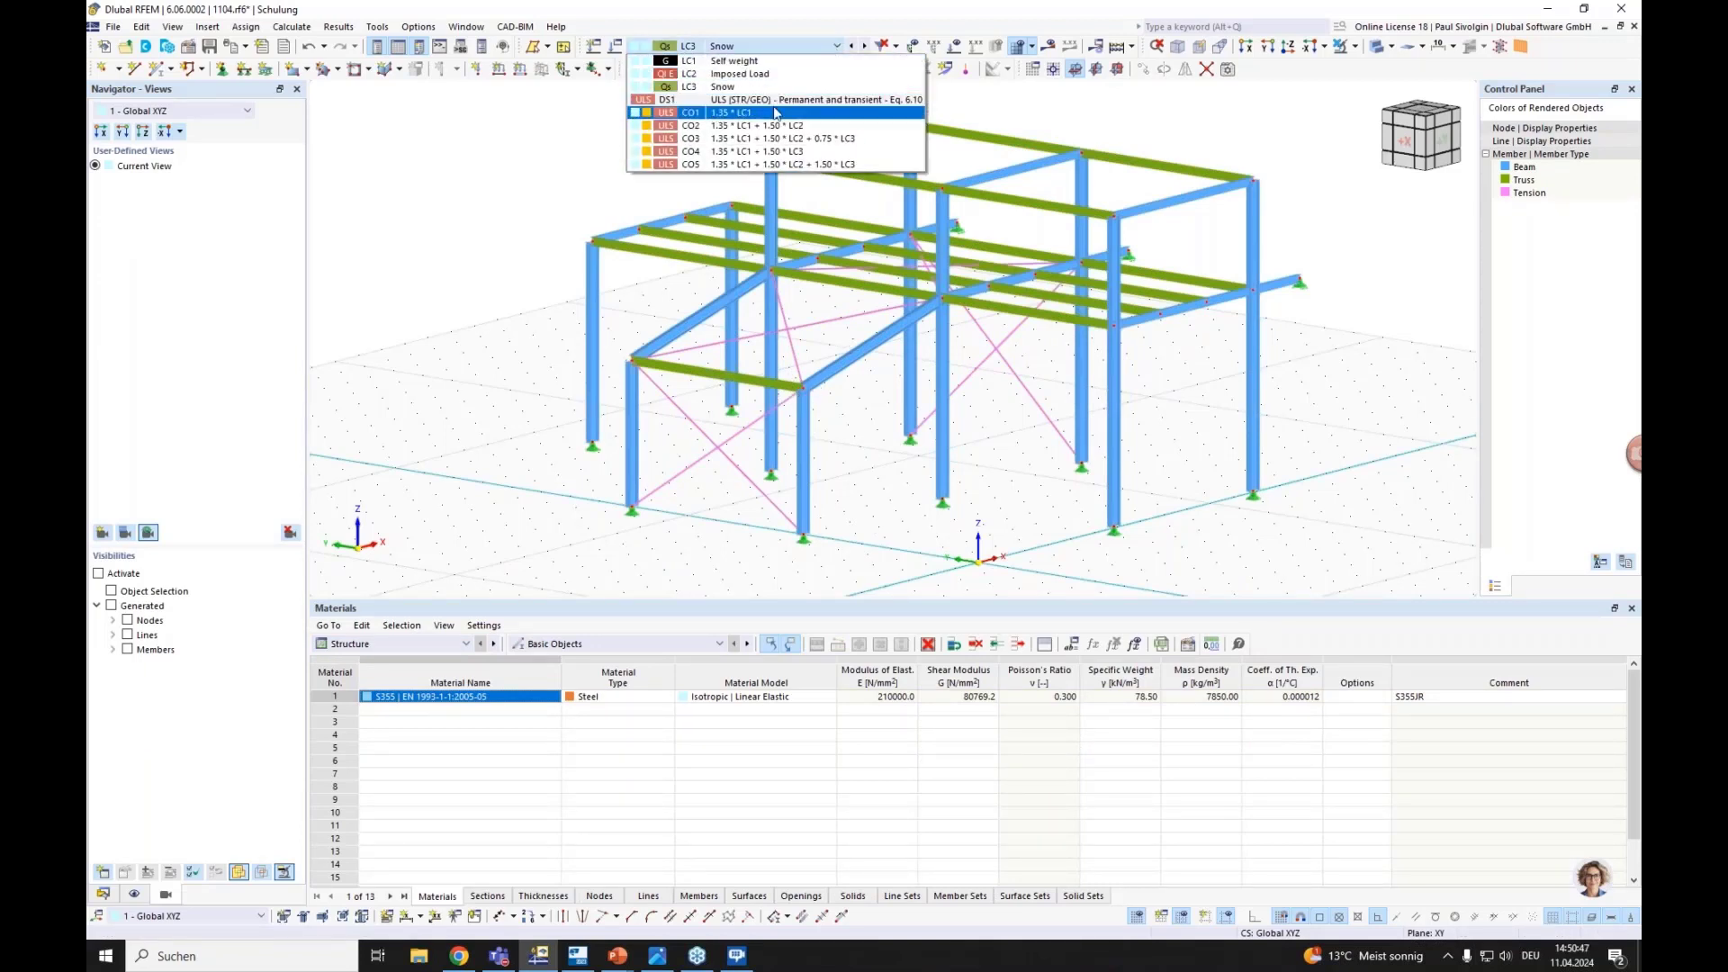
click(536, 193)
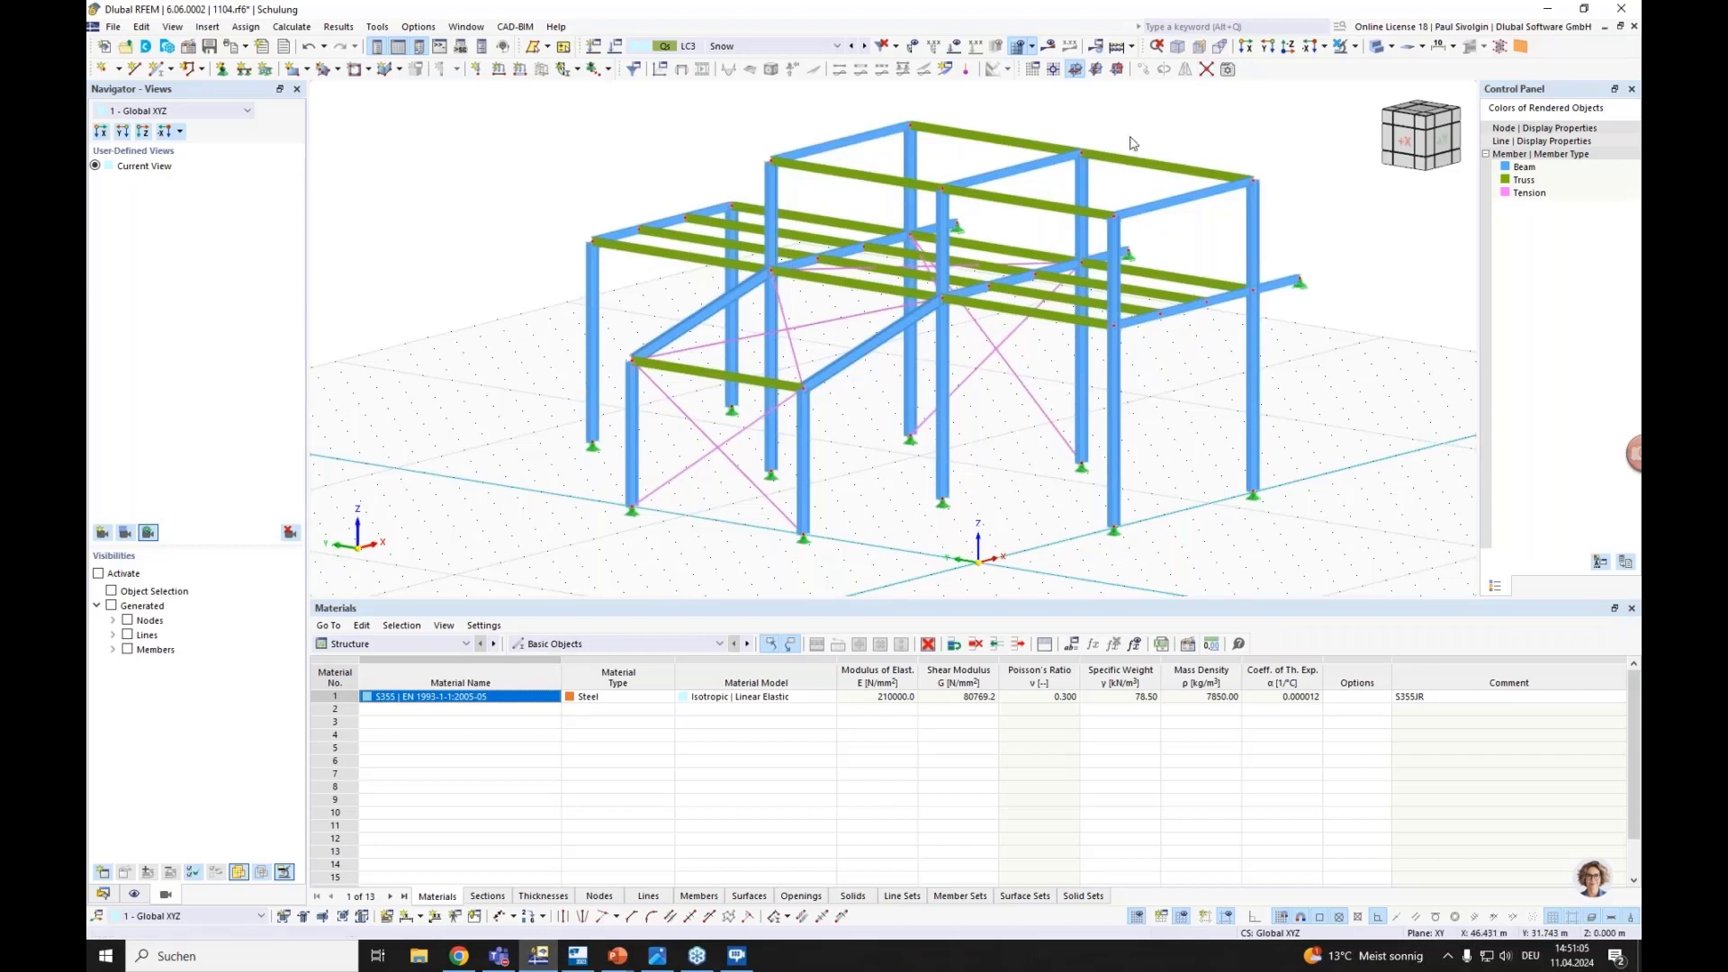
Switch to Tekla Structures with the Tekla model v2 of the building
mouse_move(579, 960)
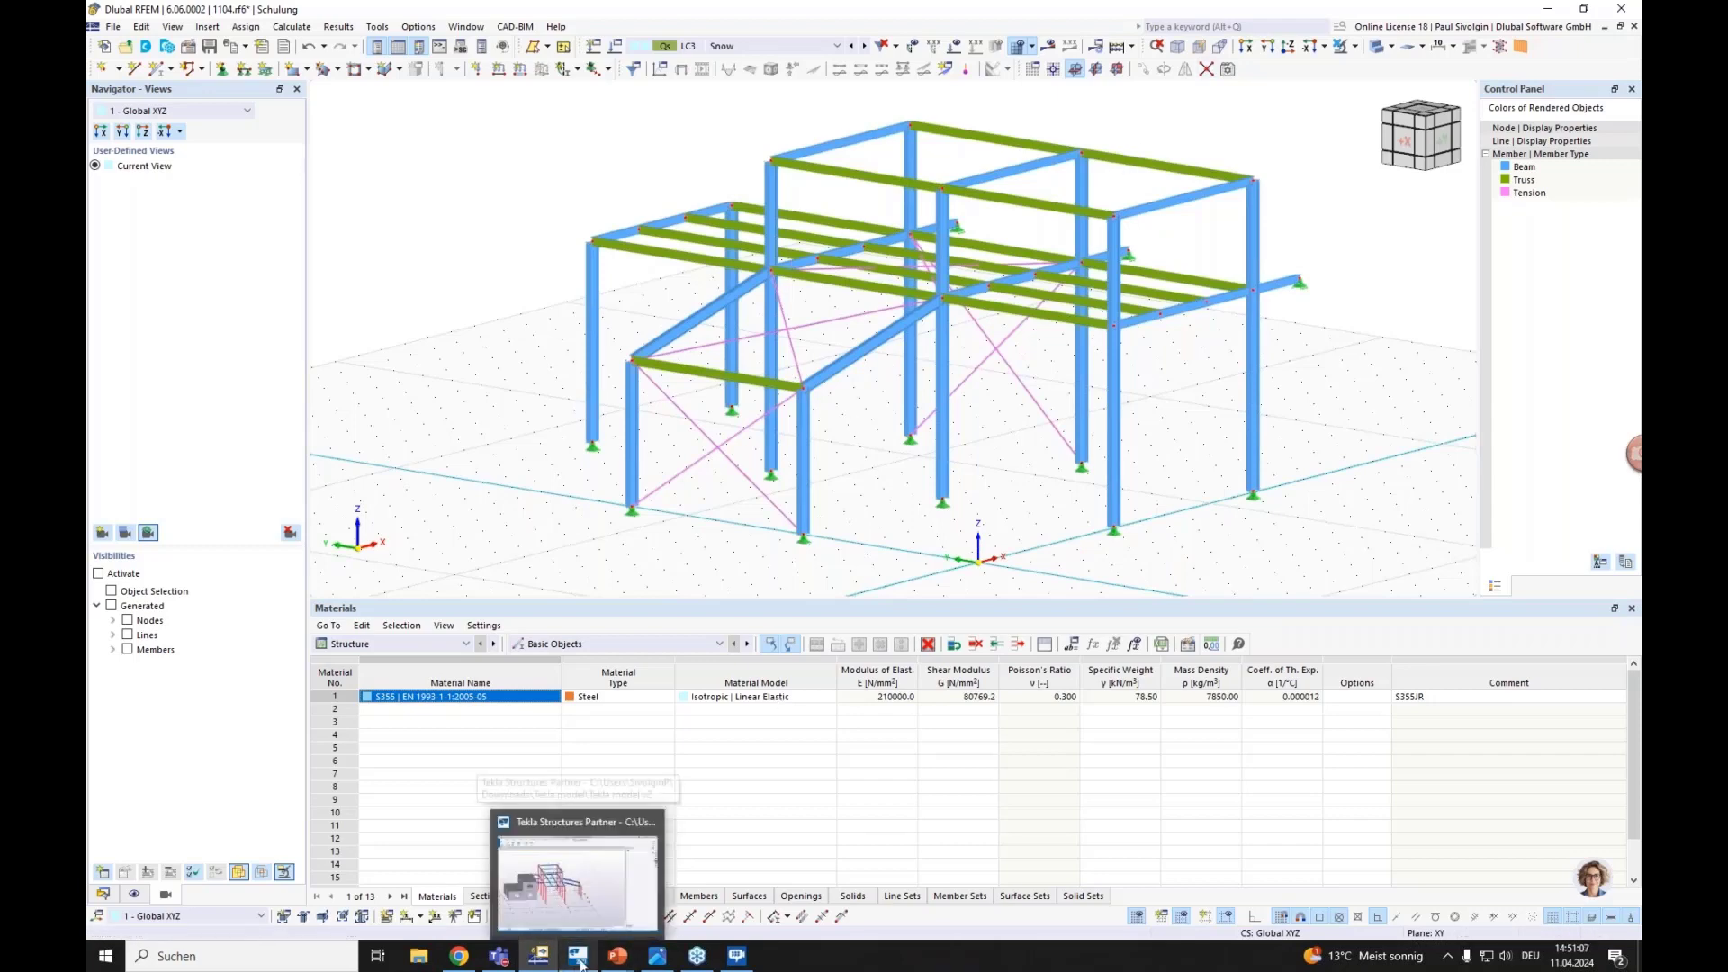
click(577, 877)
ctrl+middle_drag(816, 625, 639, 538)
scroll(639, 539, up, 5)
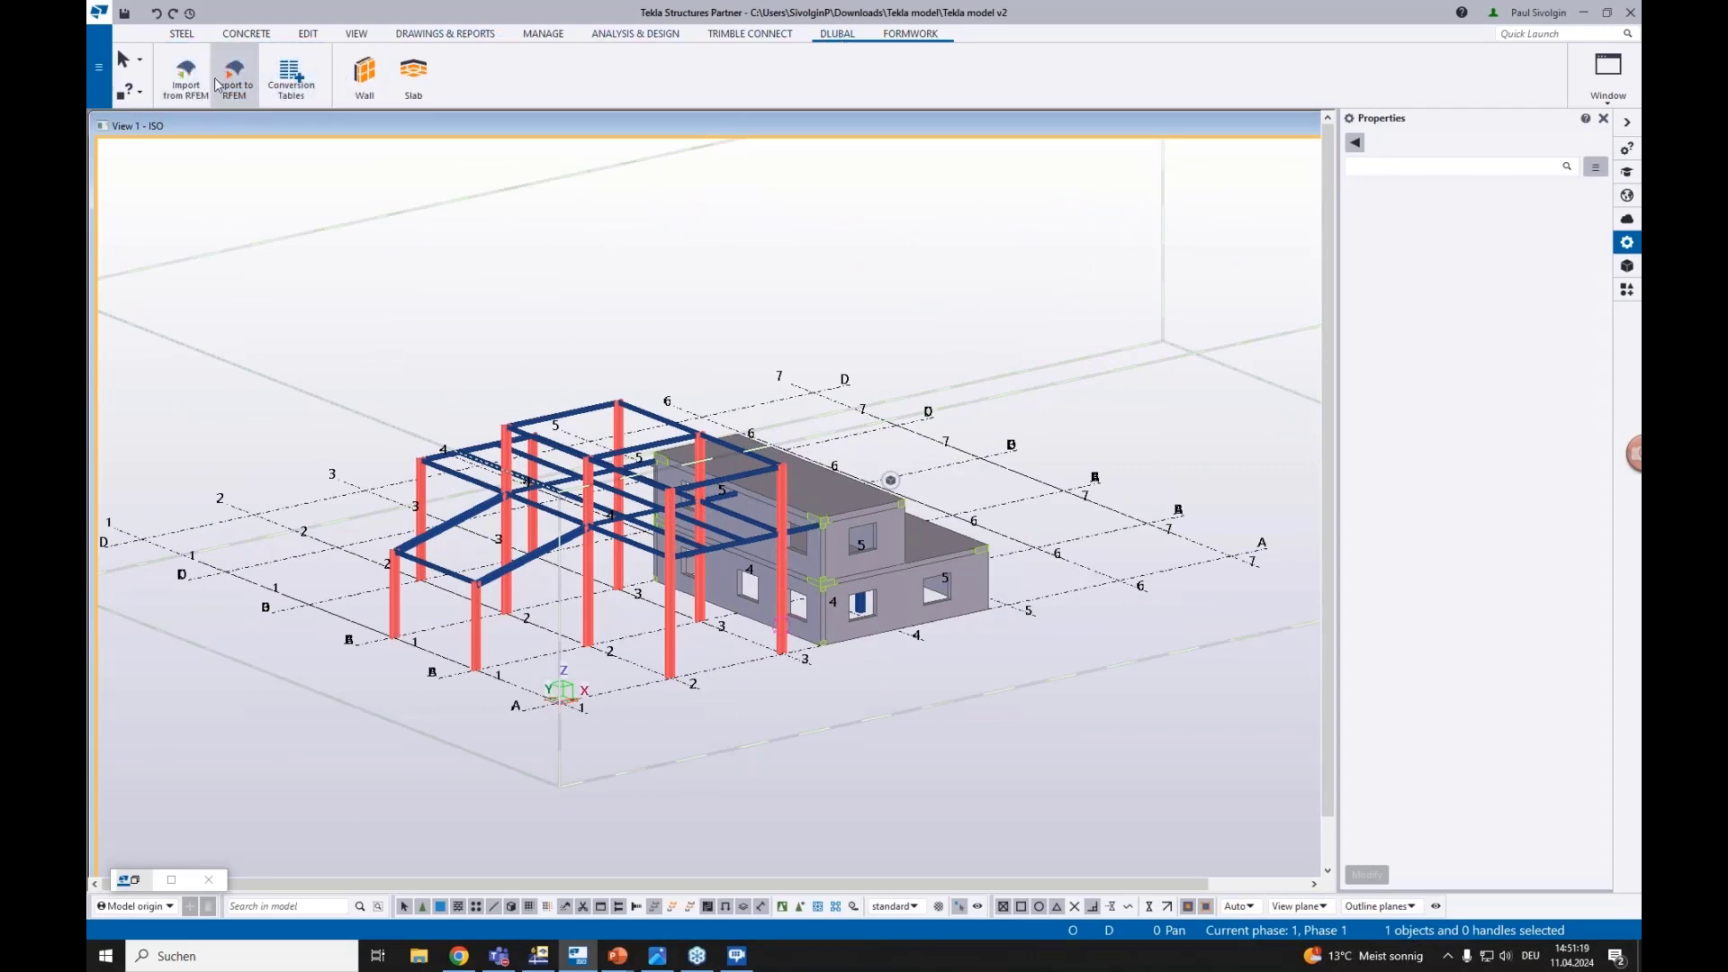
click(187, 90)
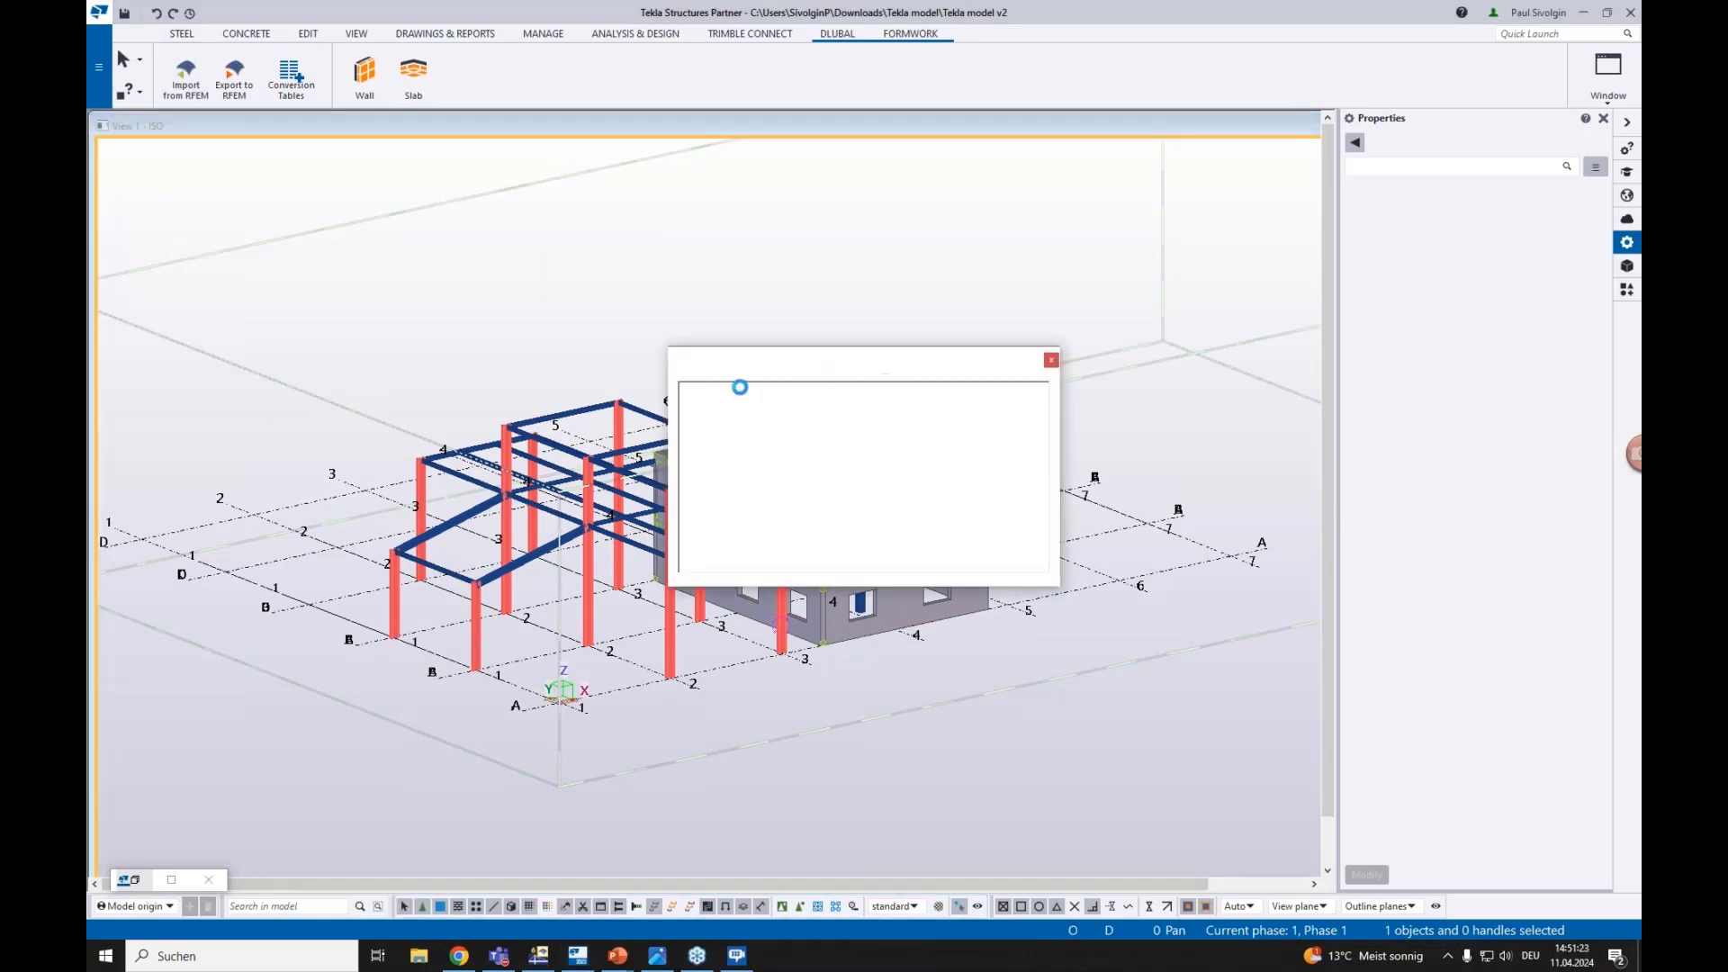
click(538, 958)
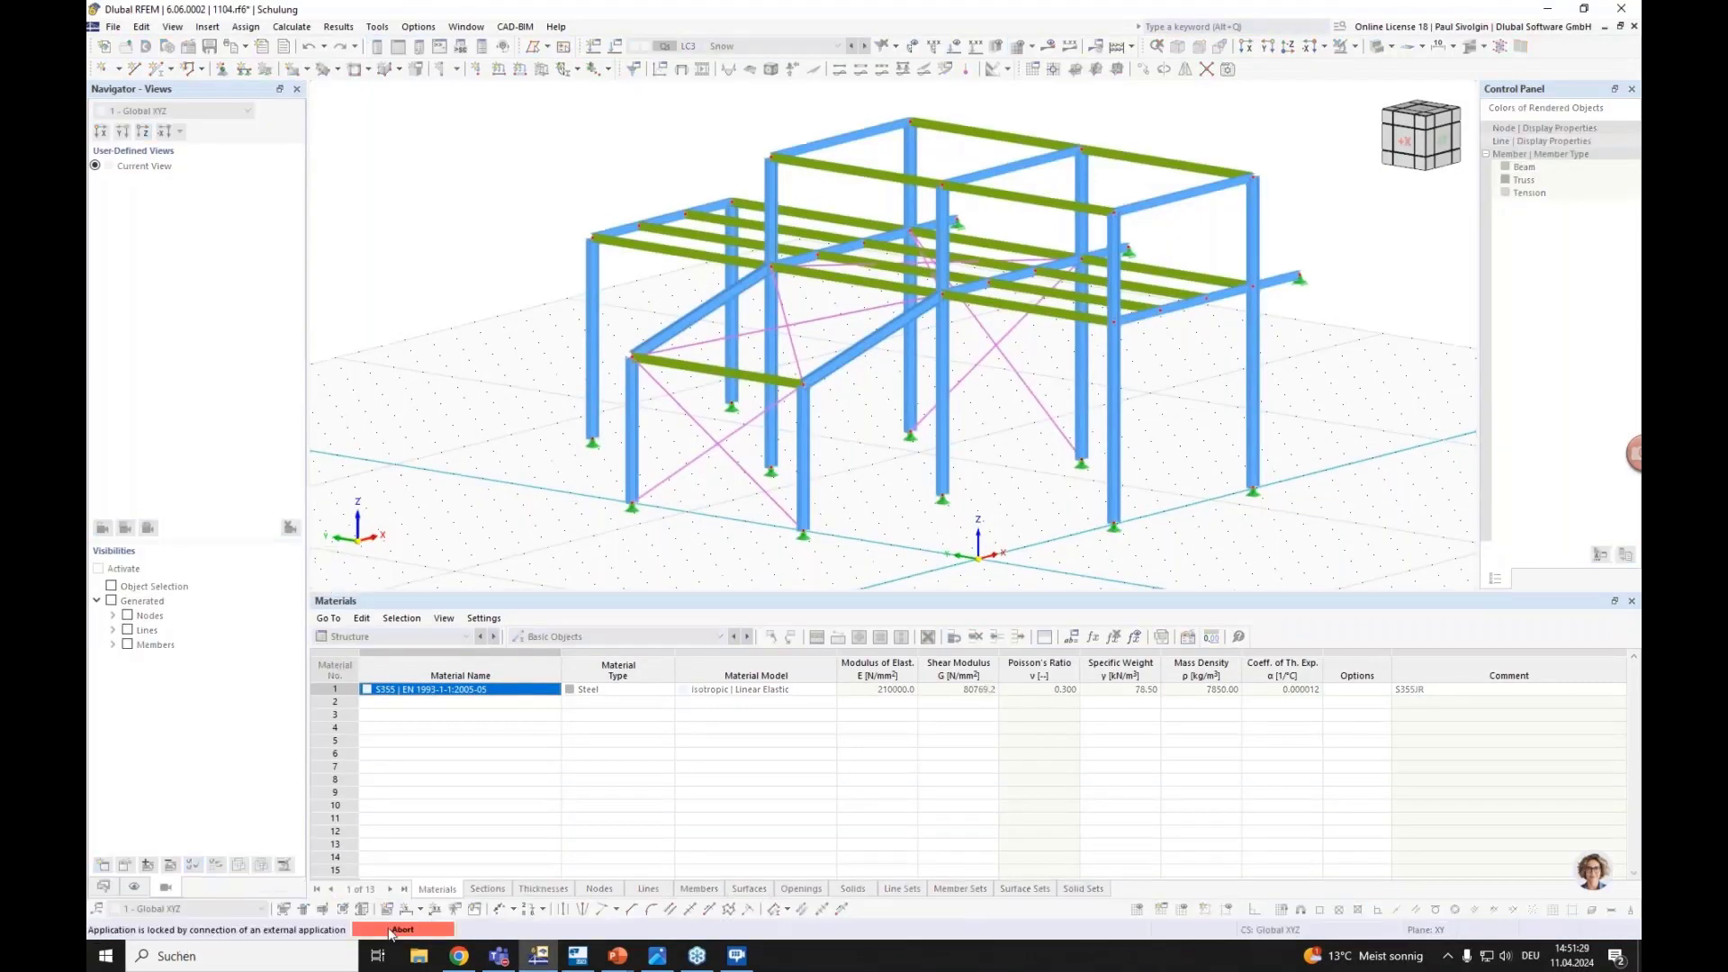
click(578, 956)
click(186, 87)
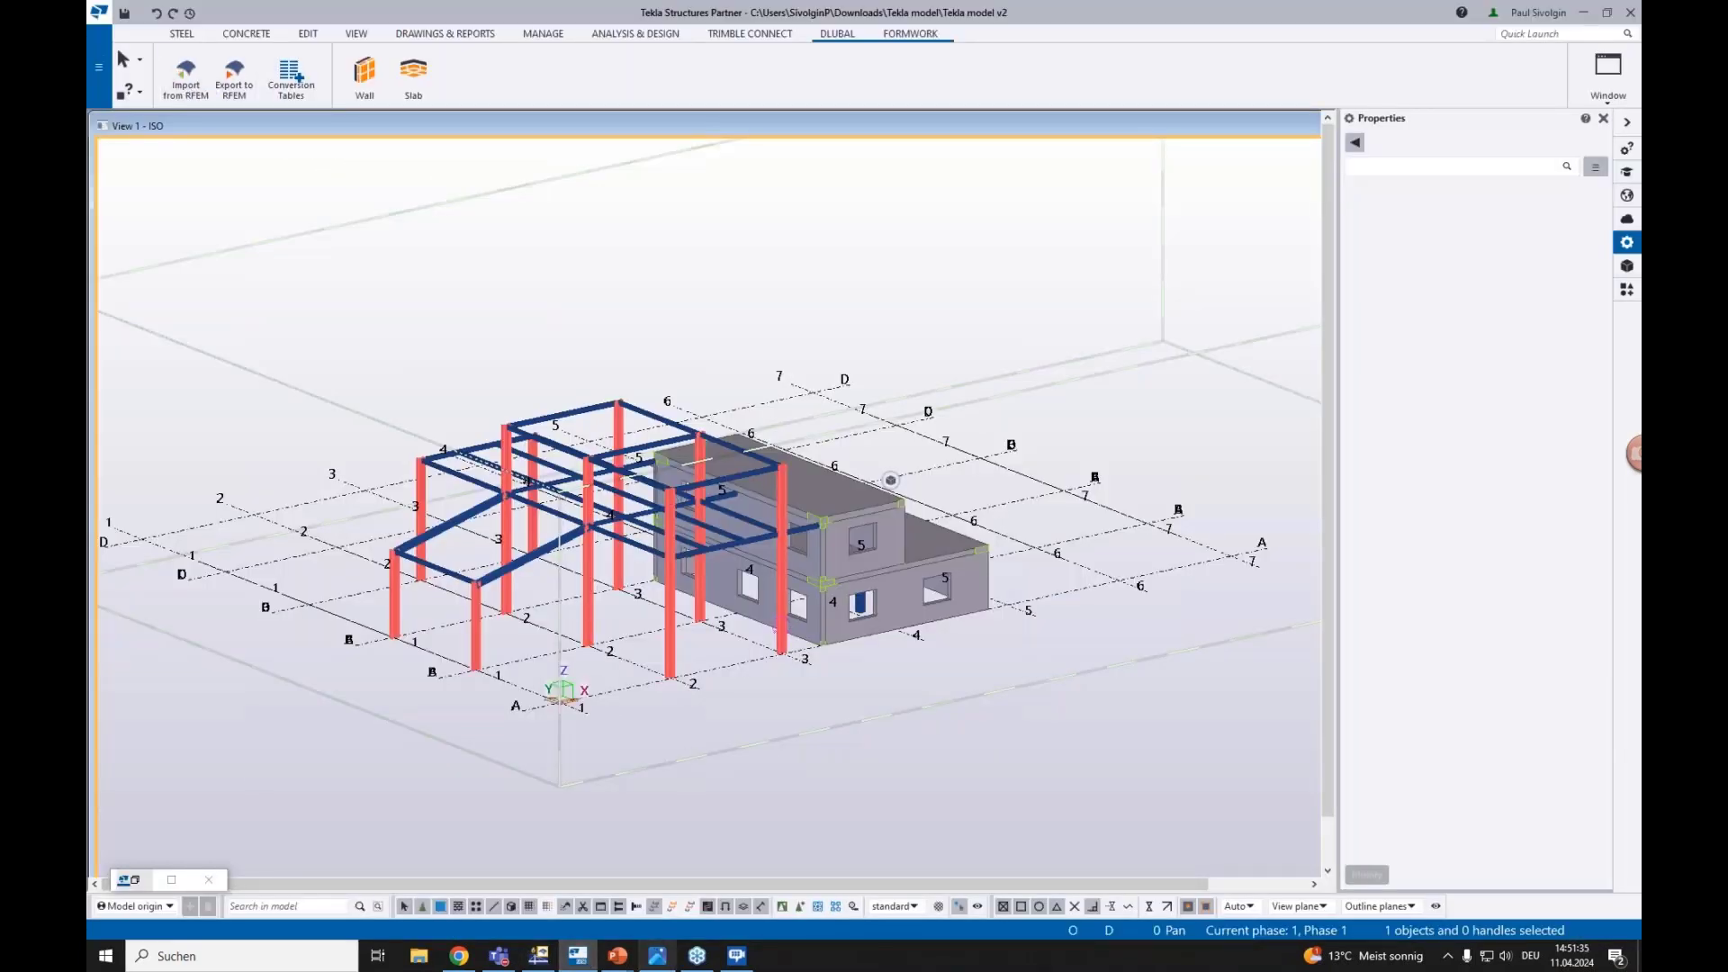
click(537, 958)
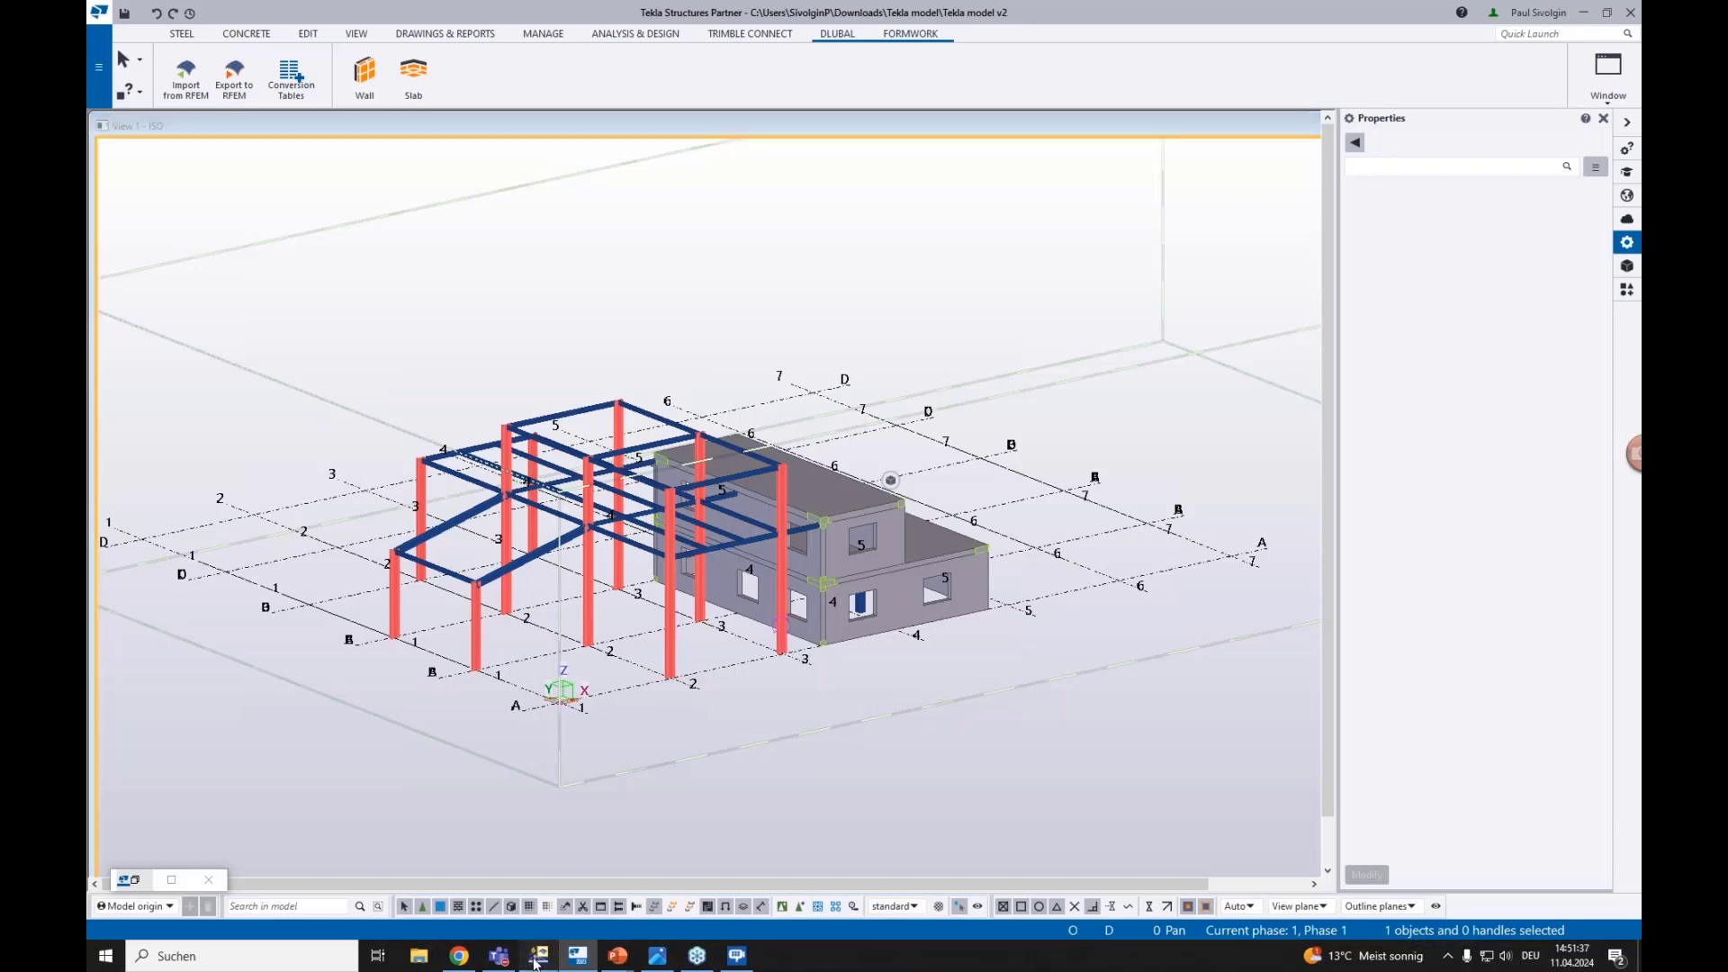
click(578, 958)
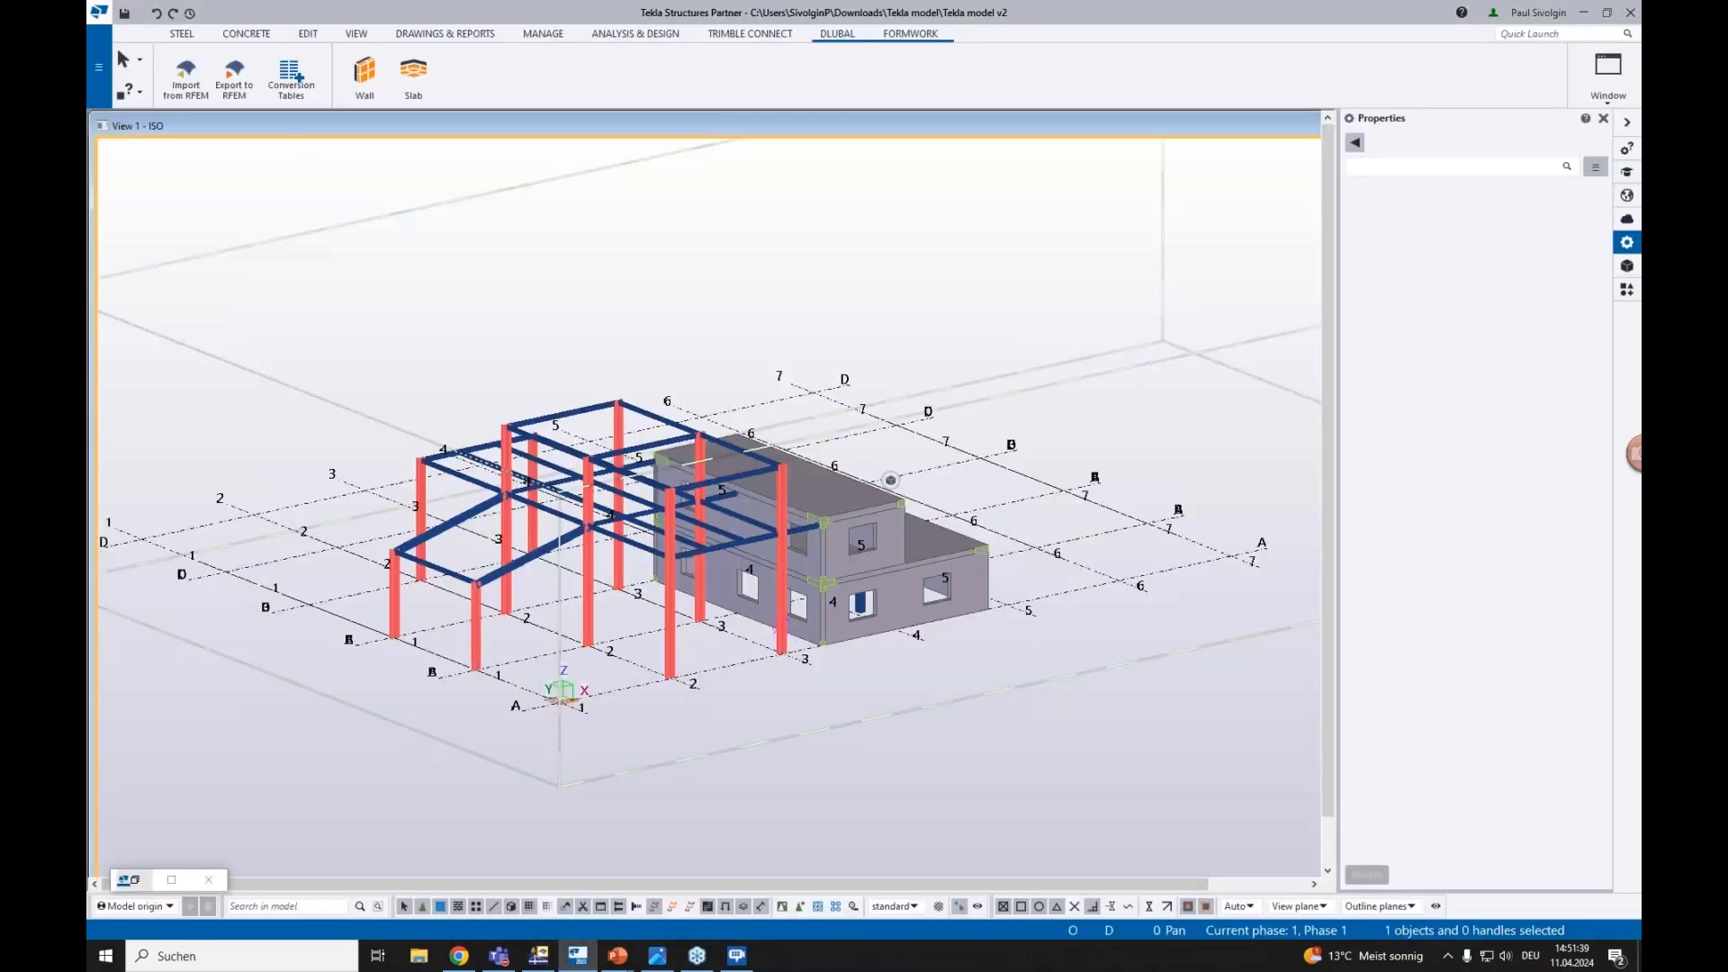
Import from RFEM with Update existing model, updating materials and cross-sections, adding new objects and removing non-existent objects
click(186, 76)
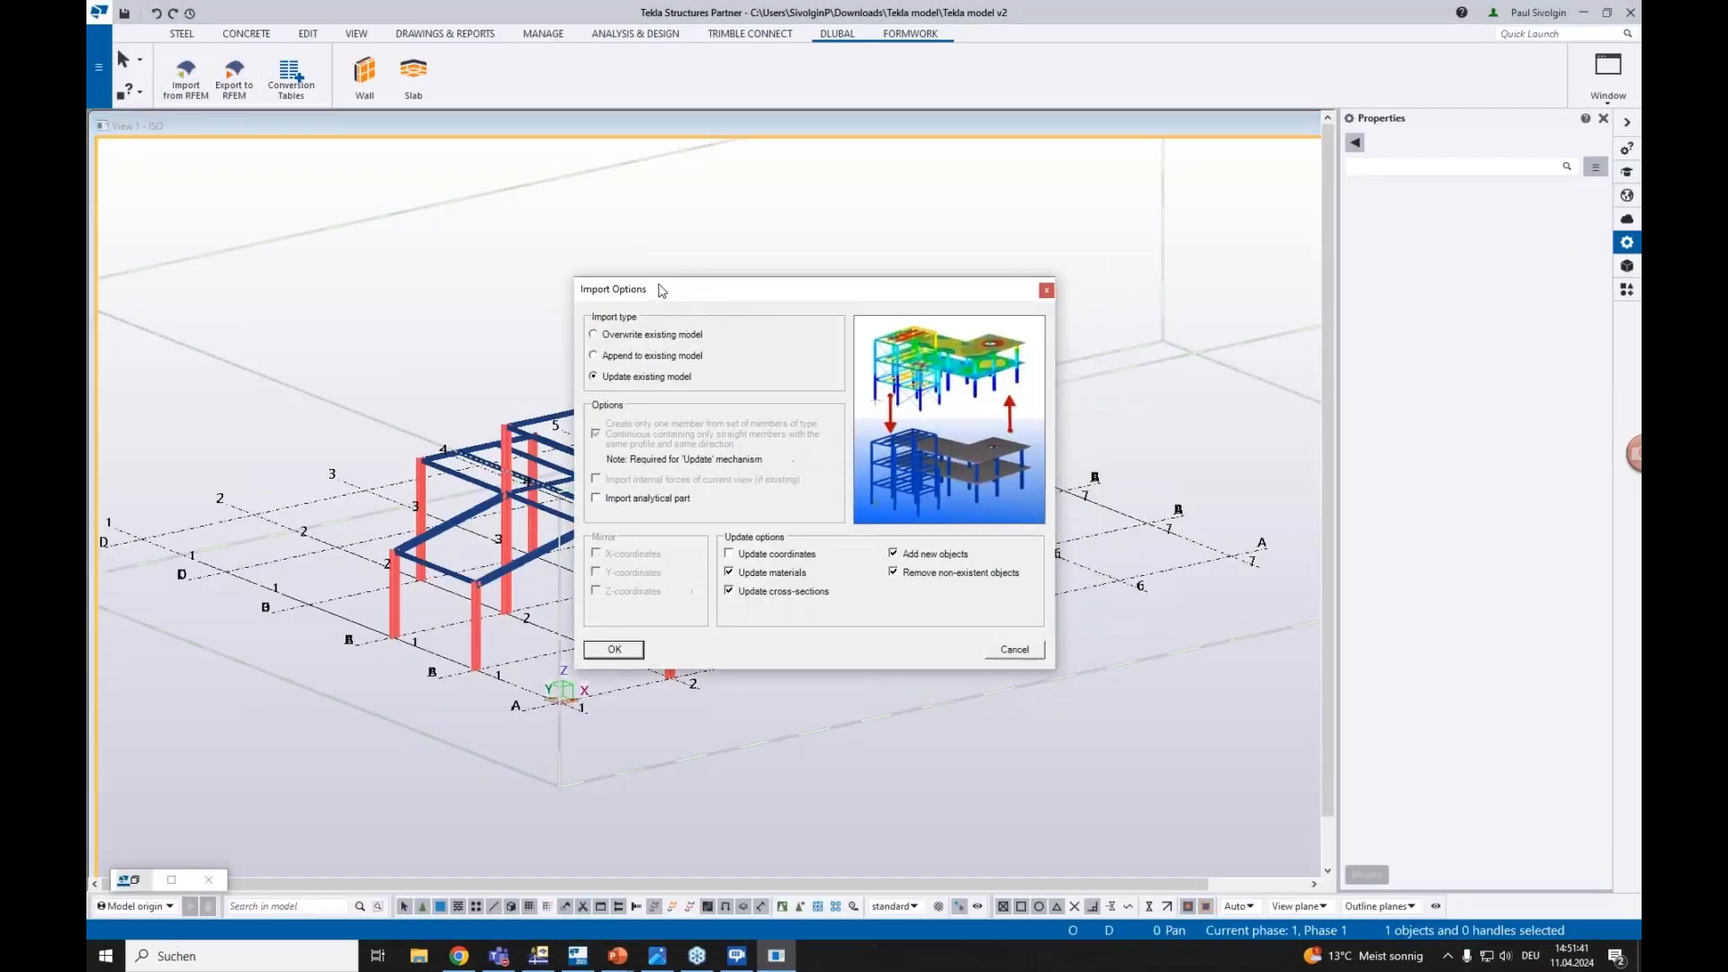
drag(663, 290, 1000, 324)
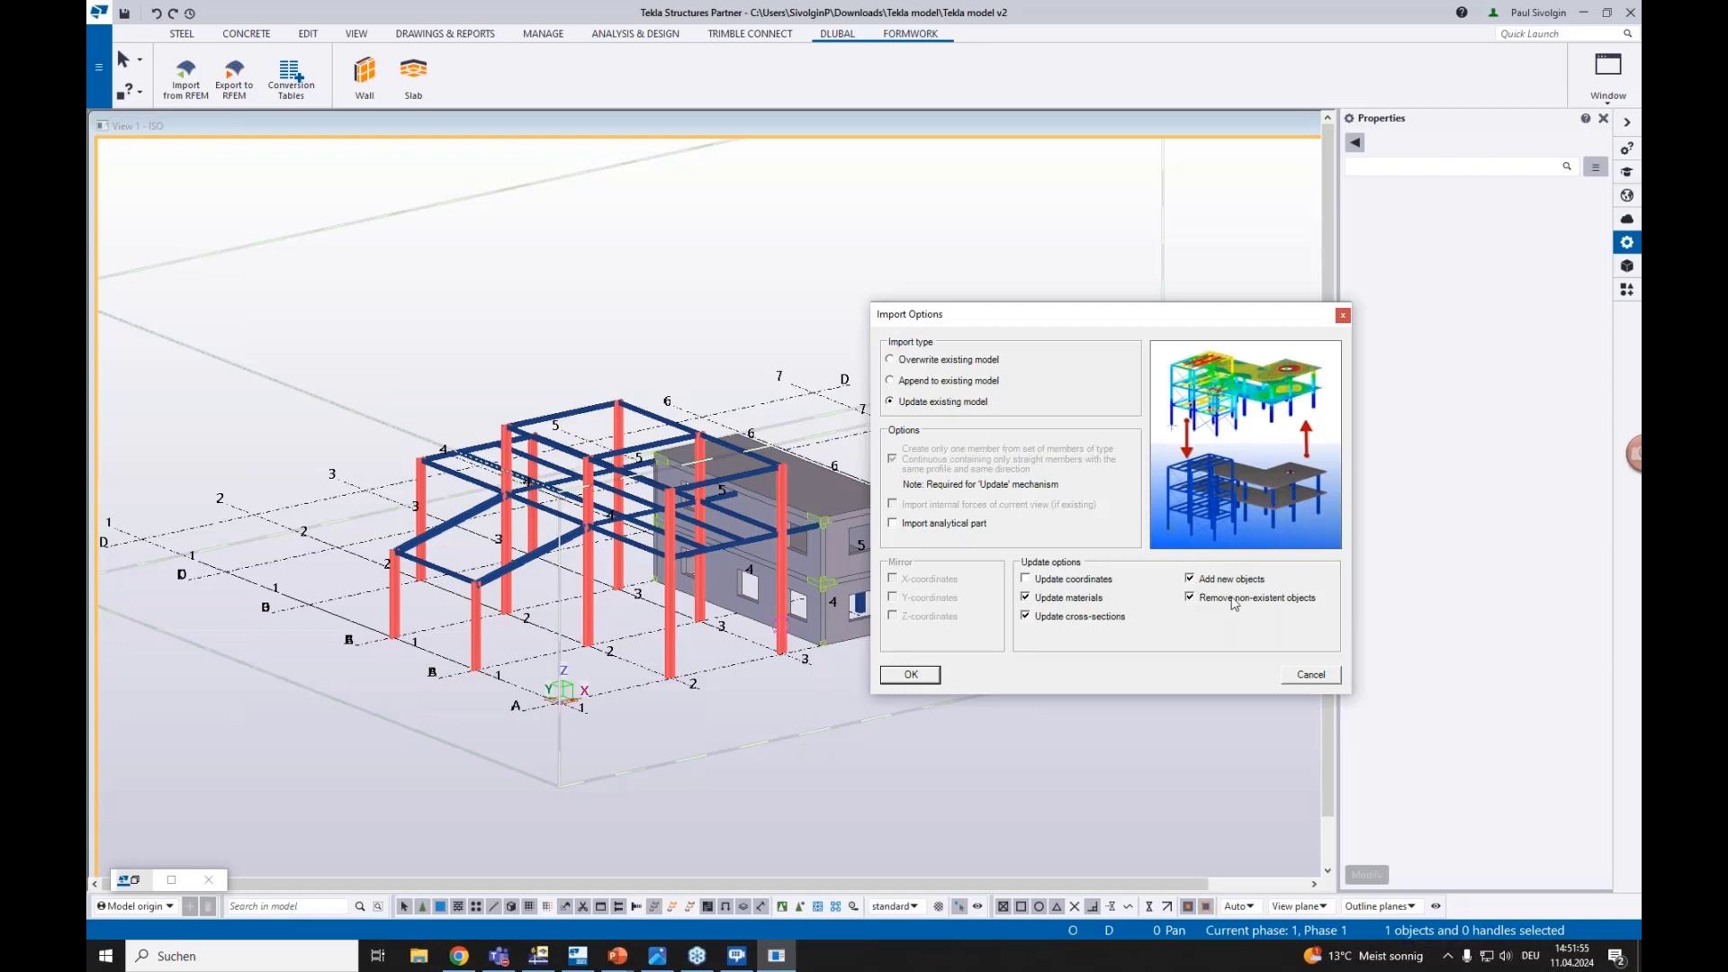
drag(1112, 321, 998, 230)
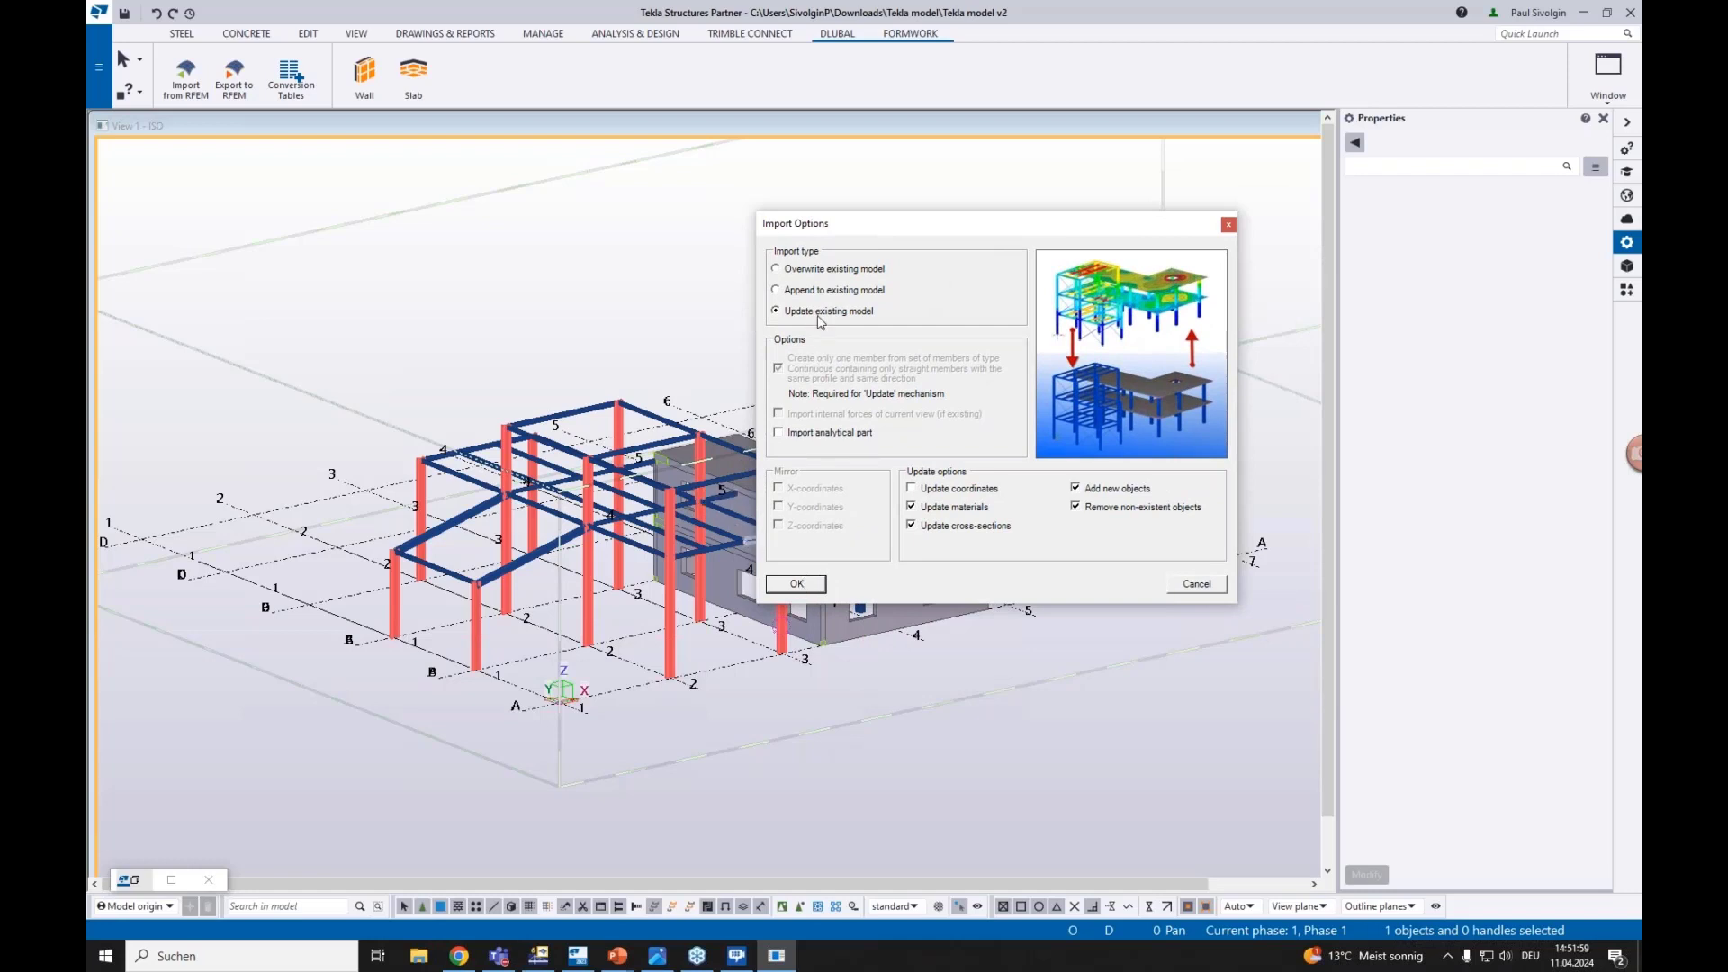
click(813, 591)
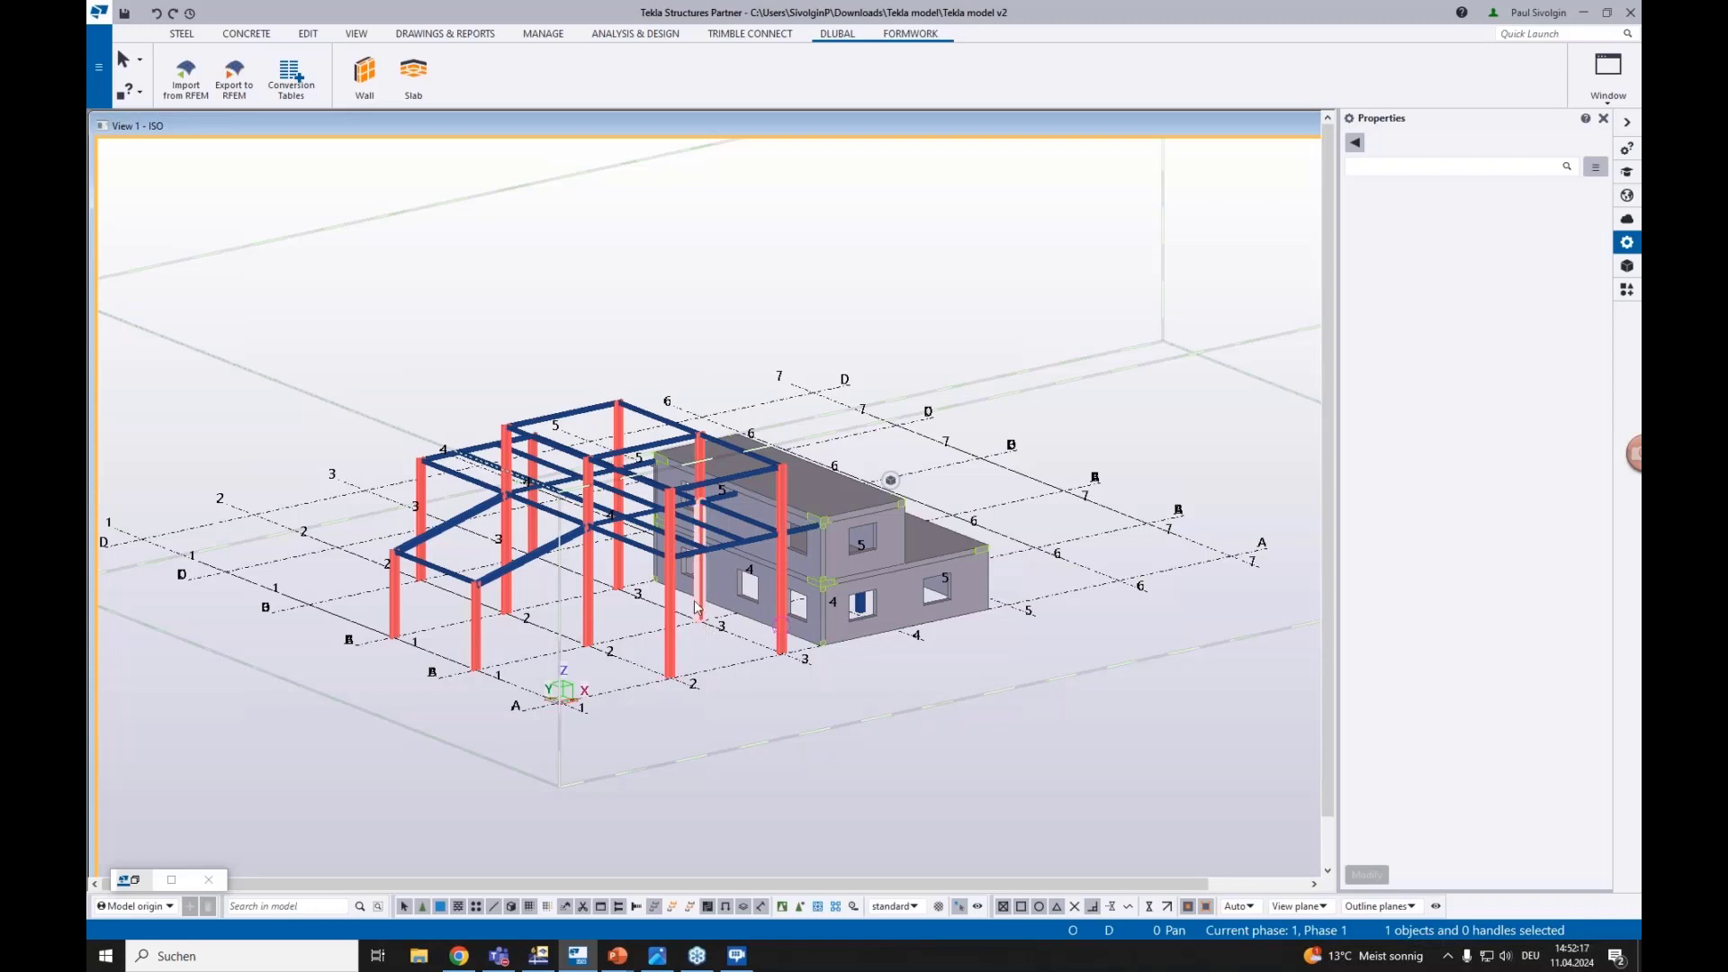
scroll(636, 588, up, 2)
scroll(636, 588, up, 1)
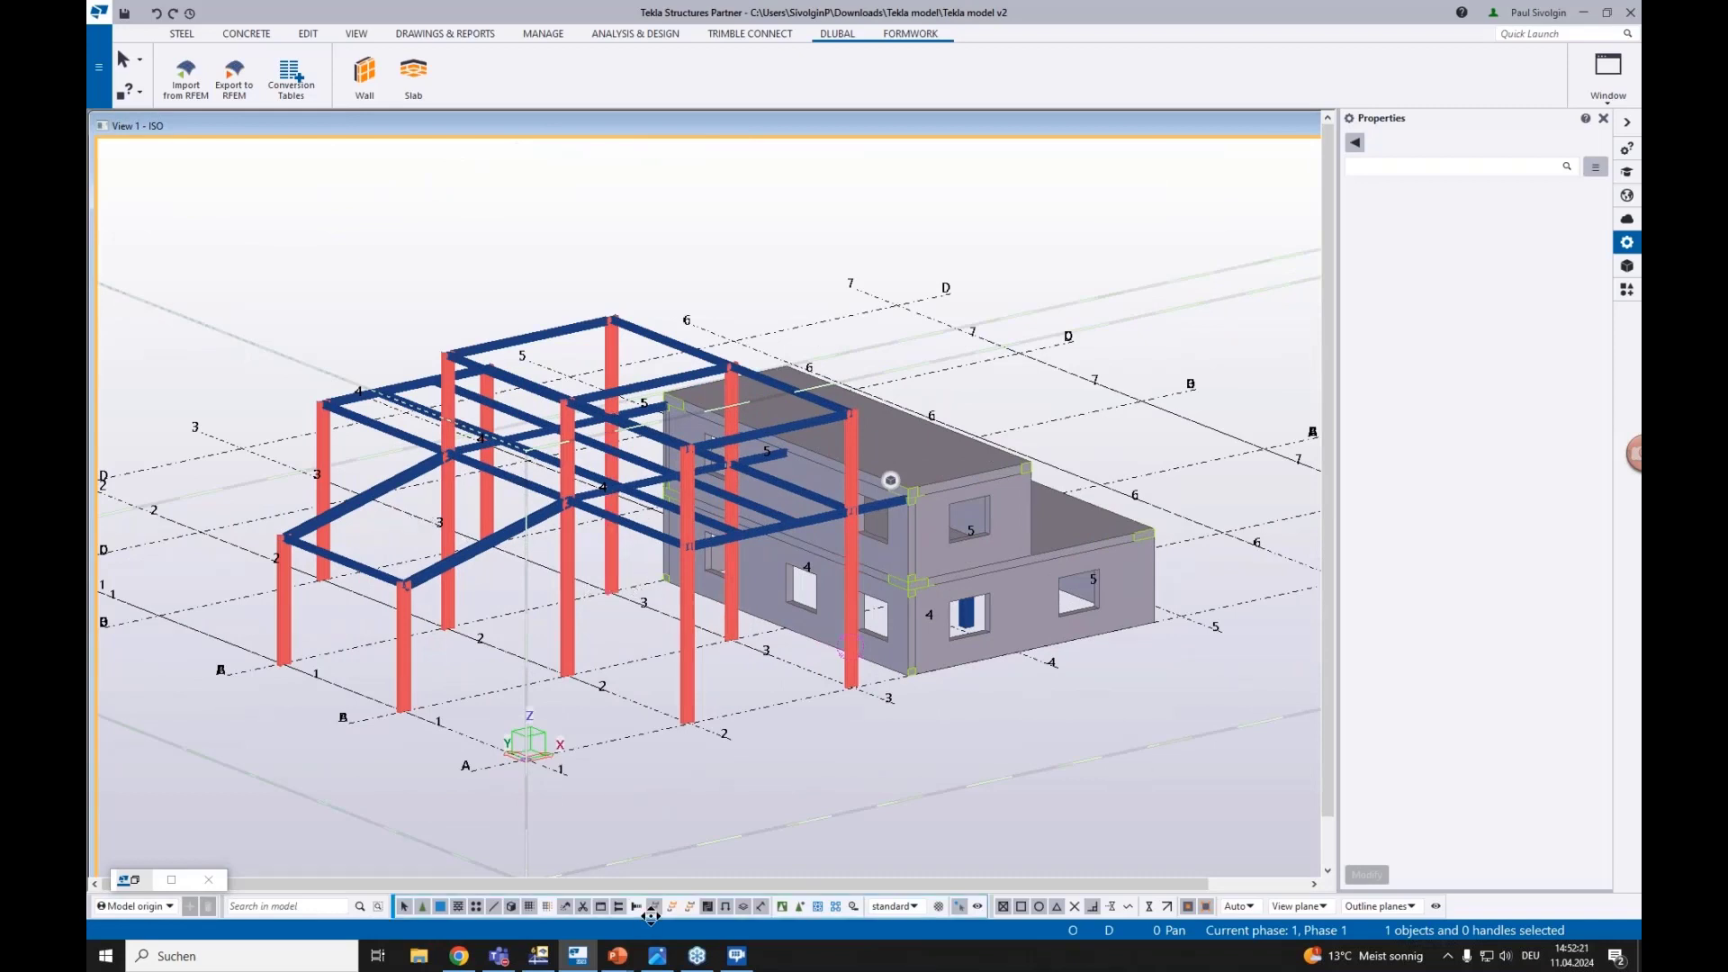
mouse_move(542, 961)
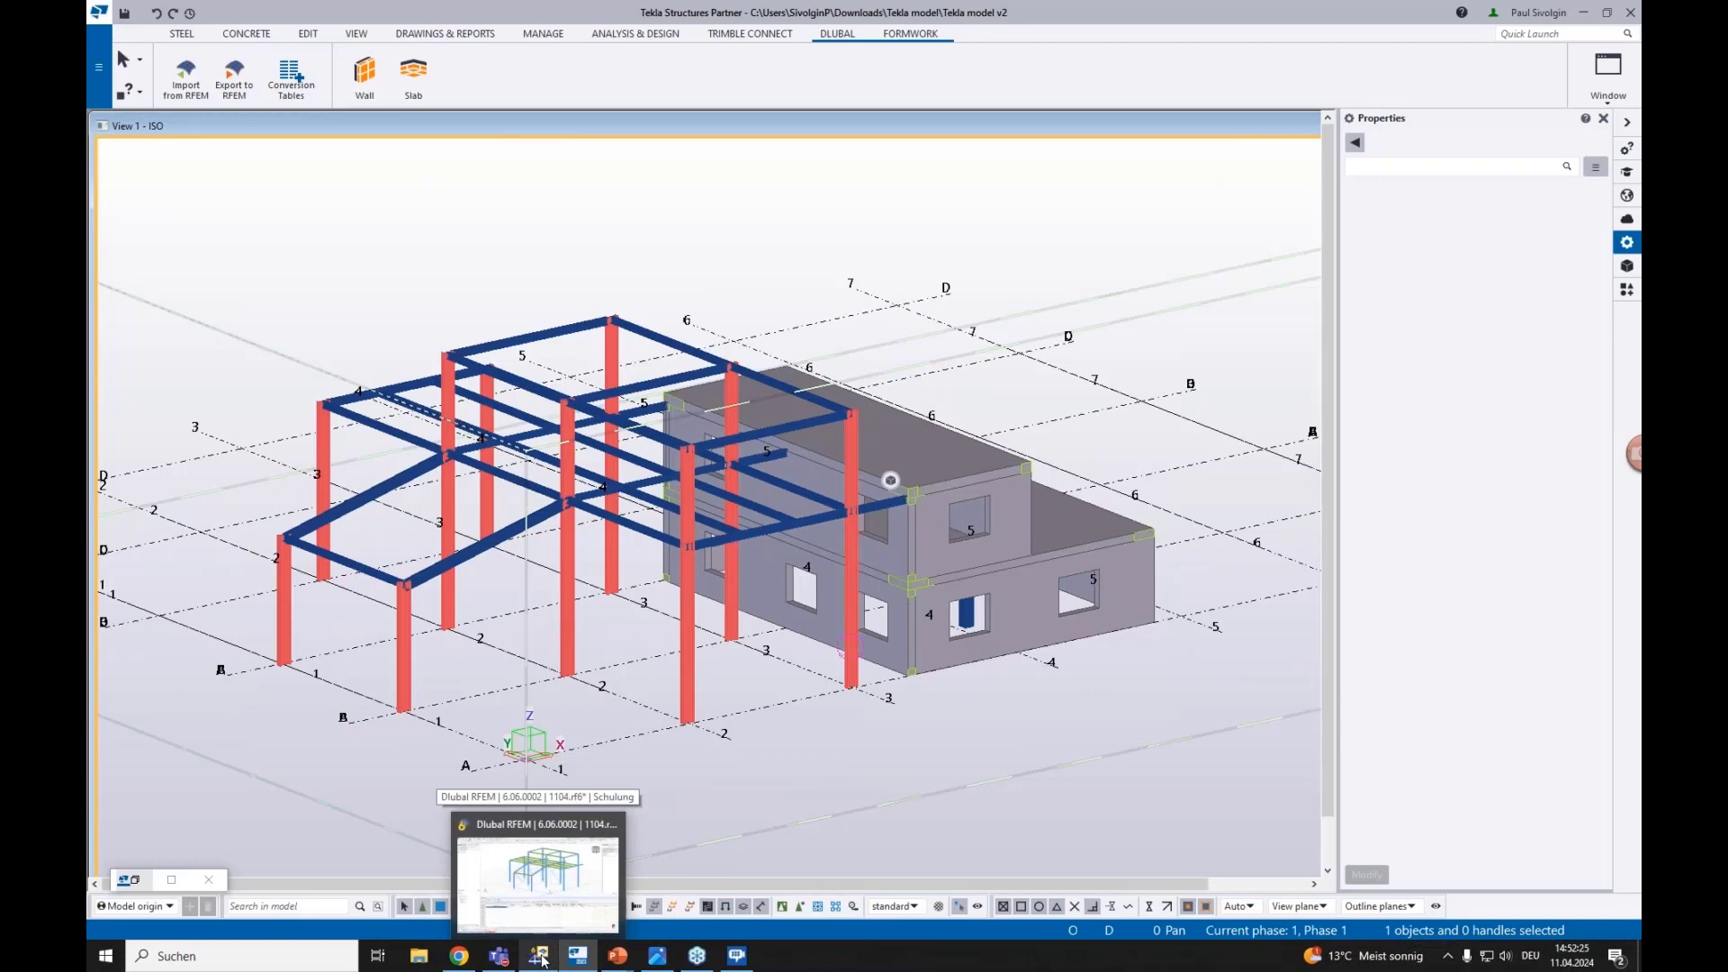
click(542, 959)
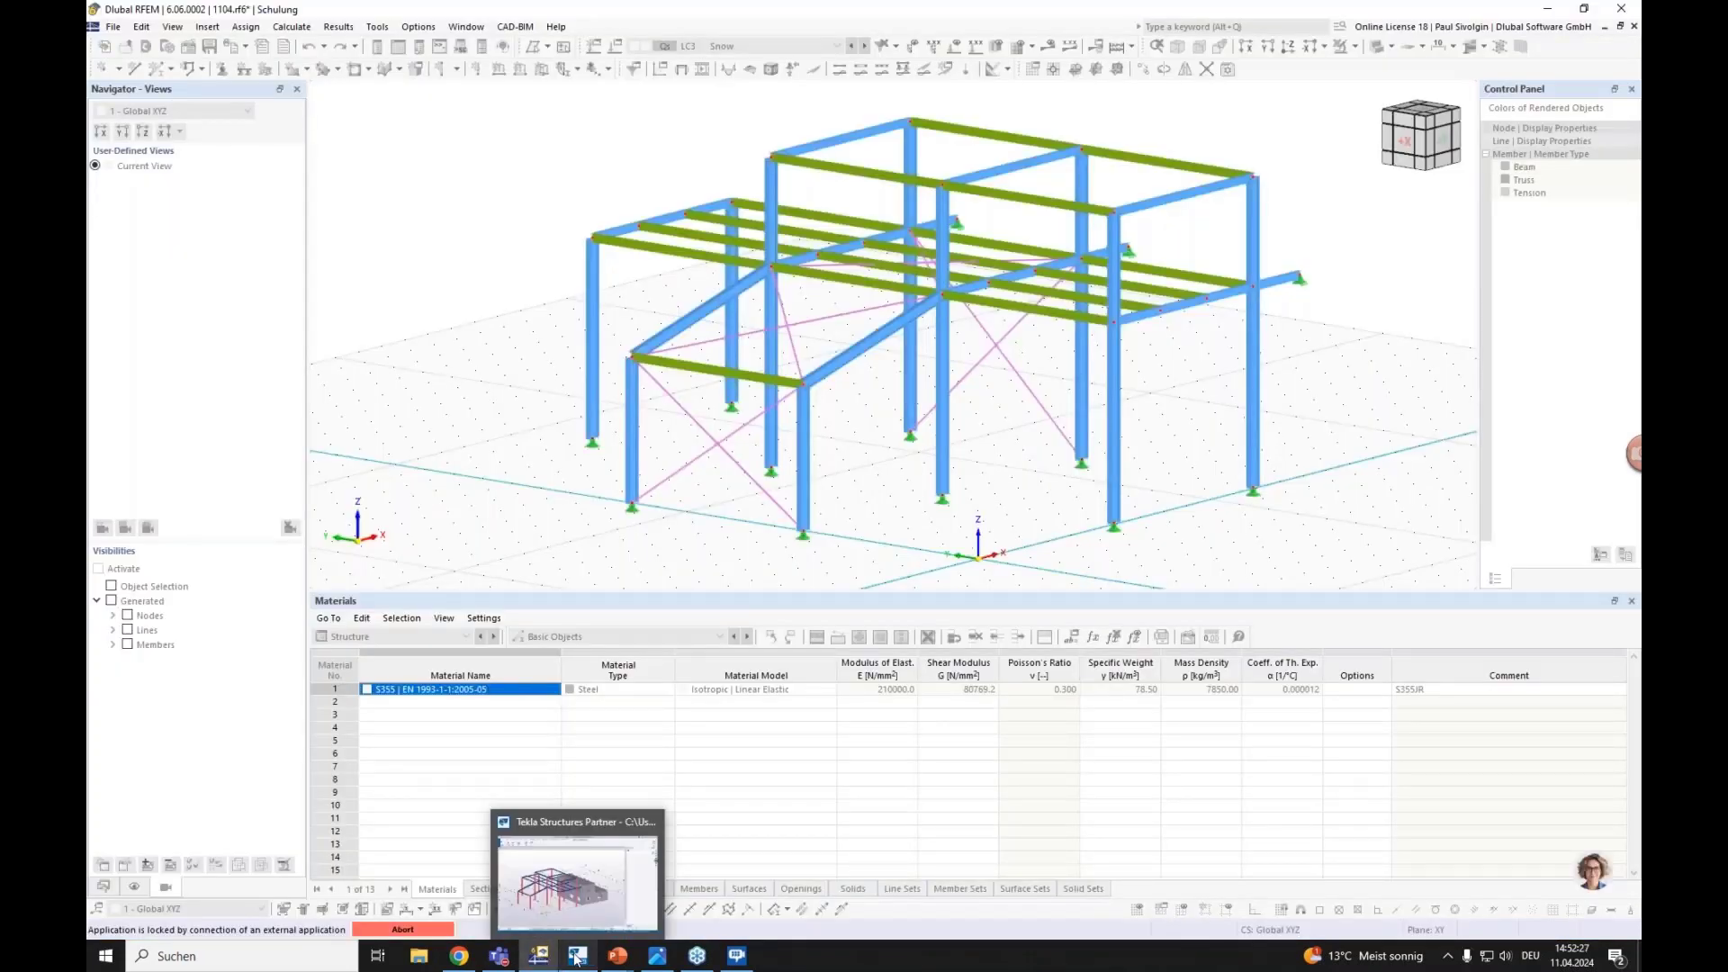
click(577, 960)
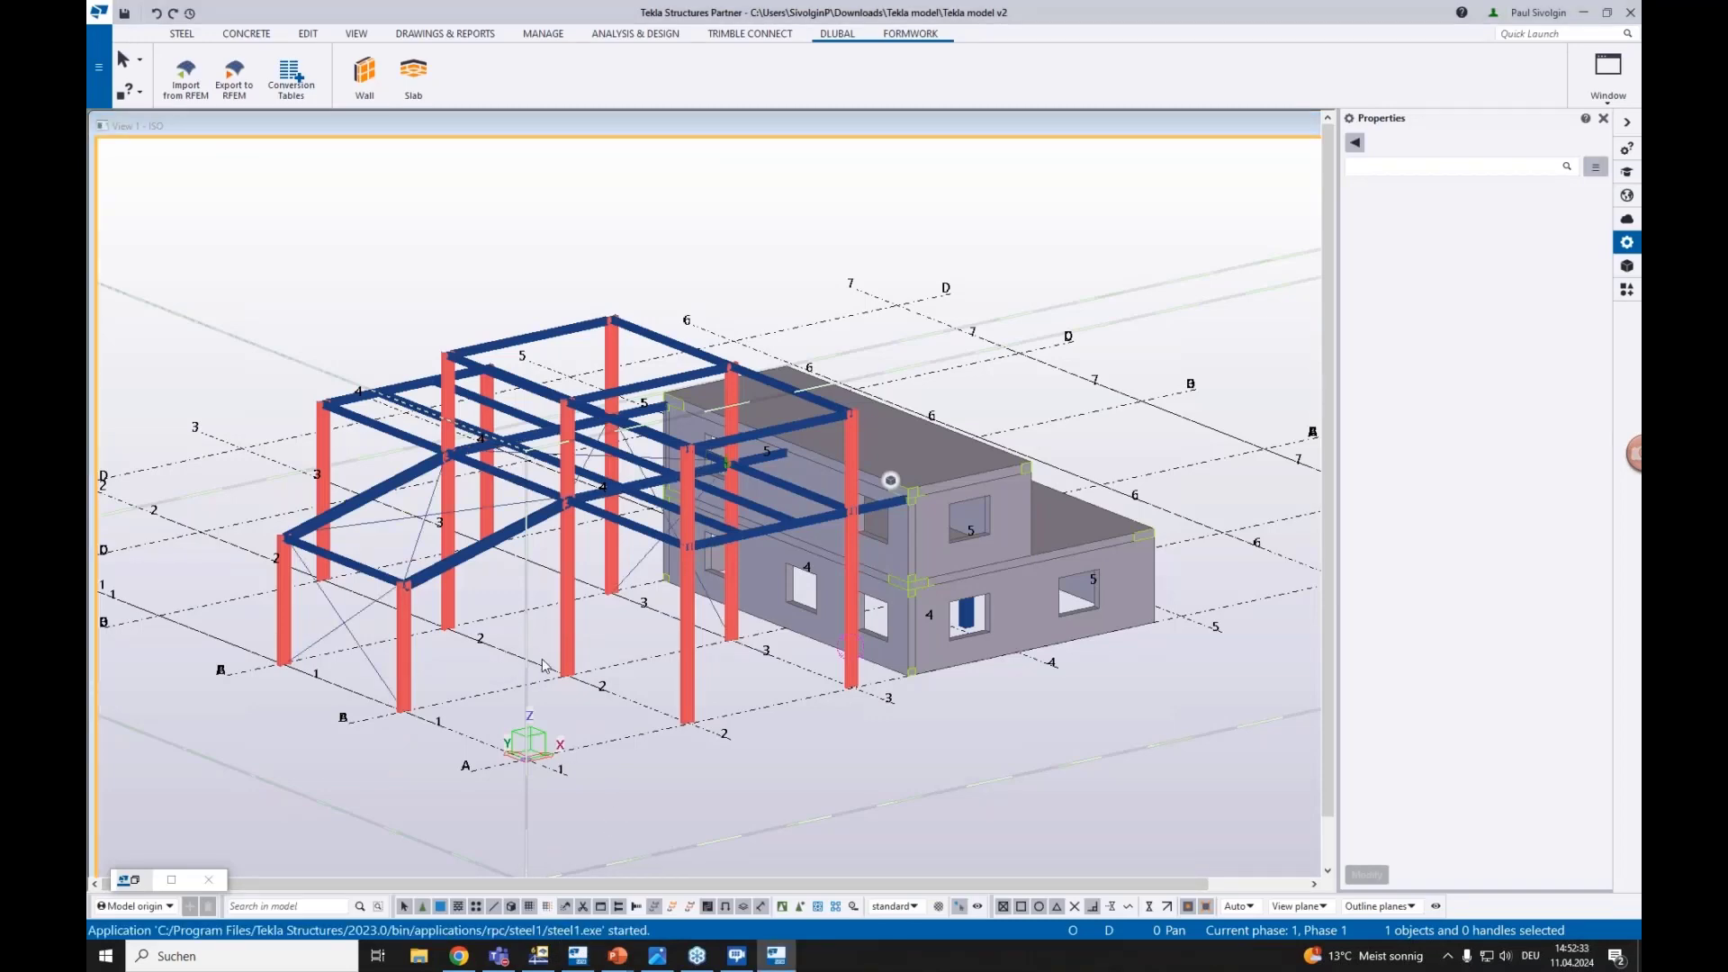
Examine the profile and material of an imported diagonal bracing member between the two front columns
scroll(288, 642, up, 5)
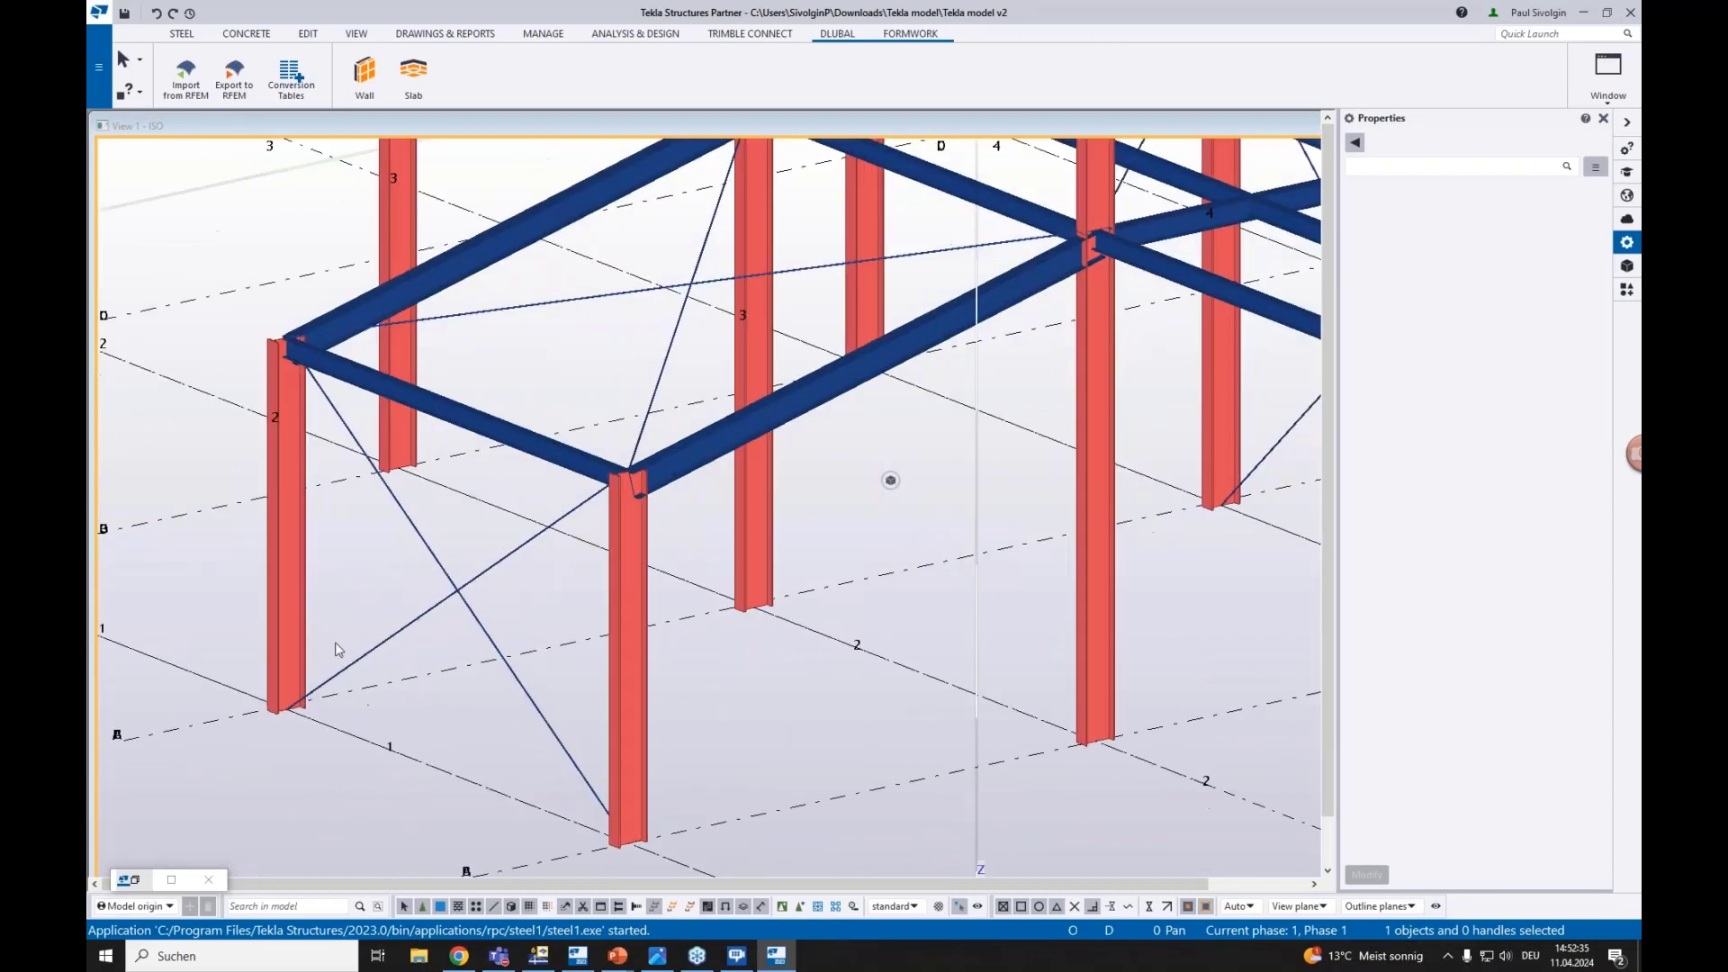
click(429, 622)
scroll(429, 621, down, 5)
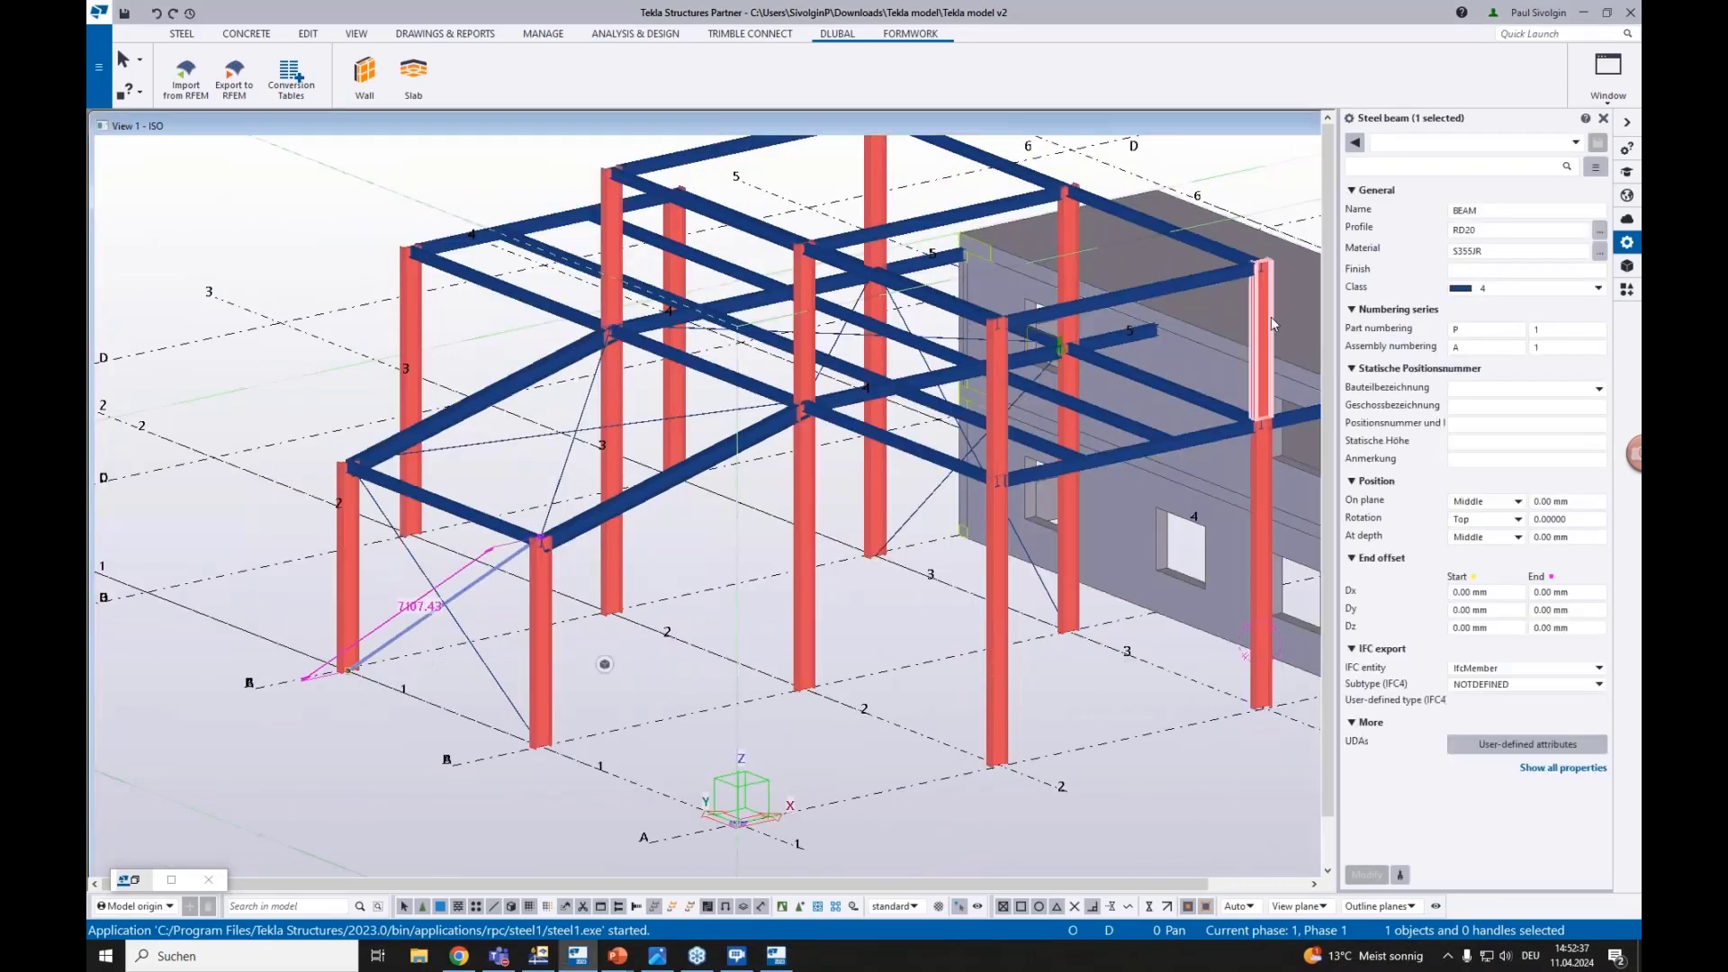
click(1490, 230)
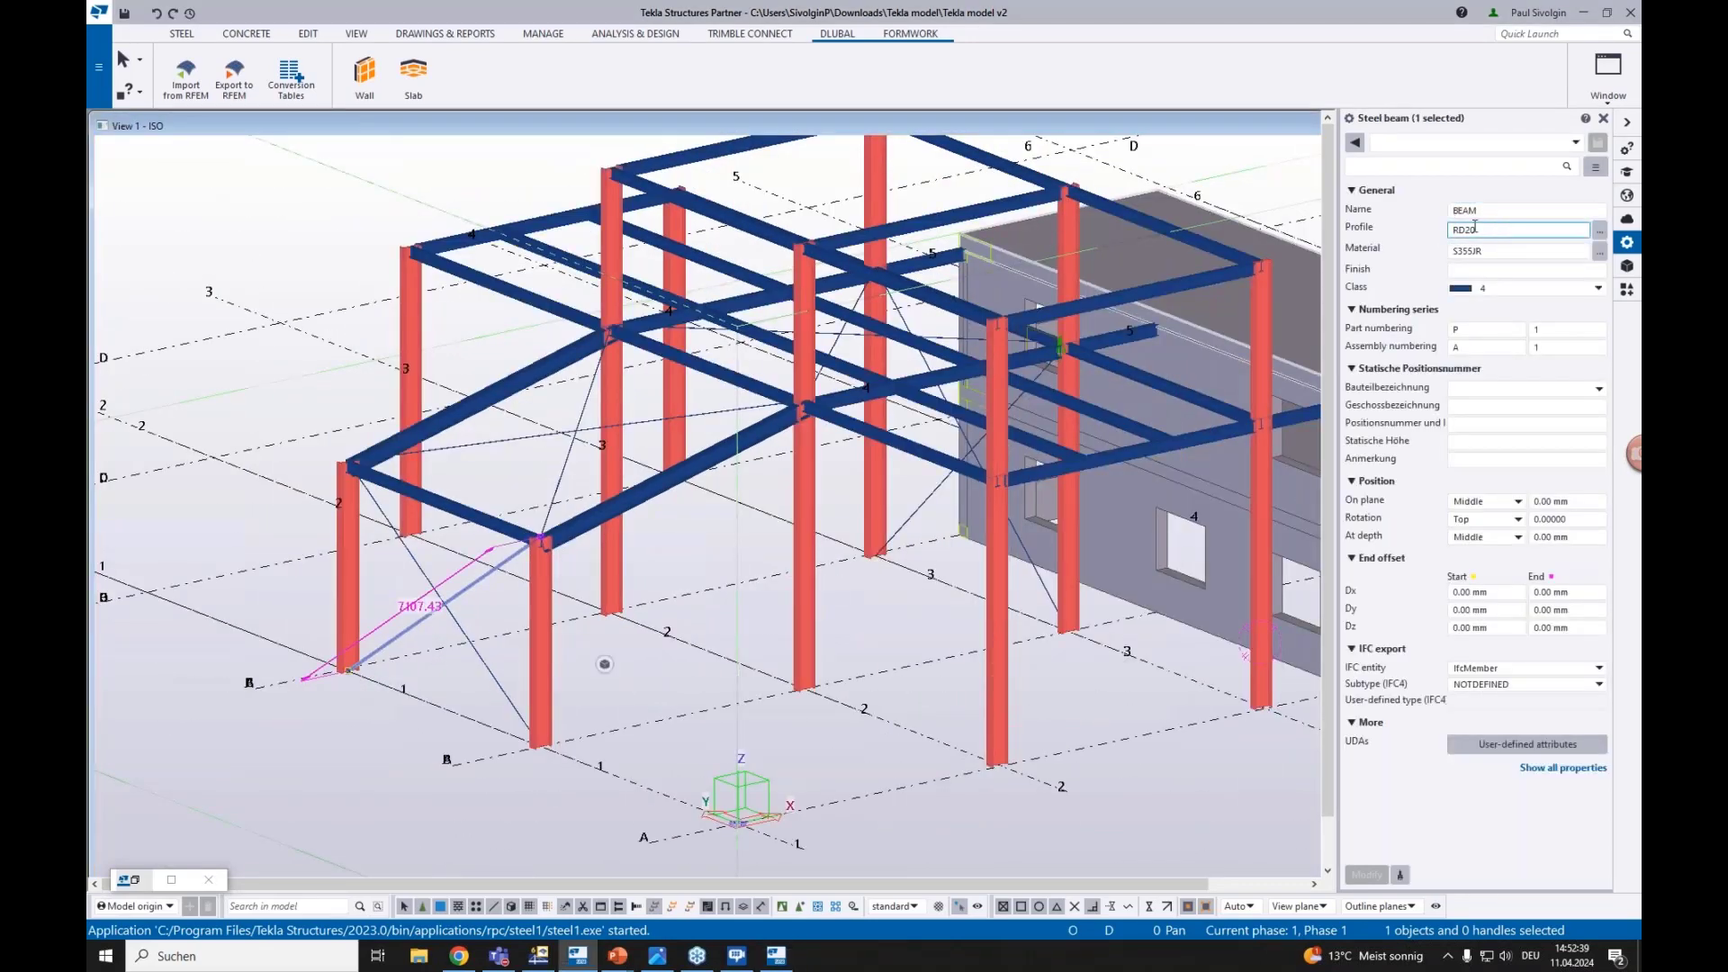
click(1490, 247)
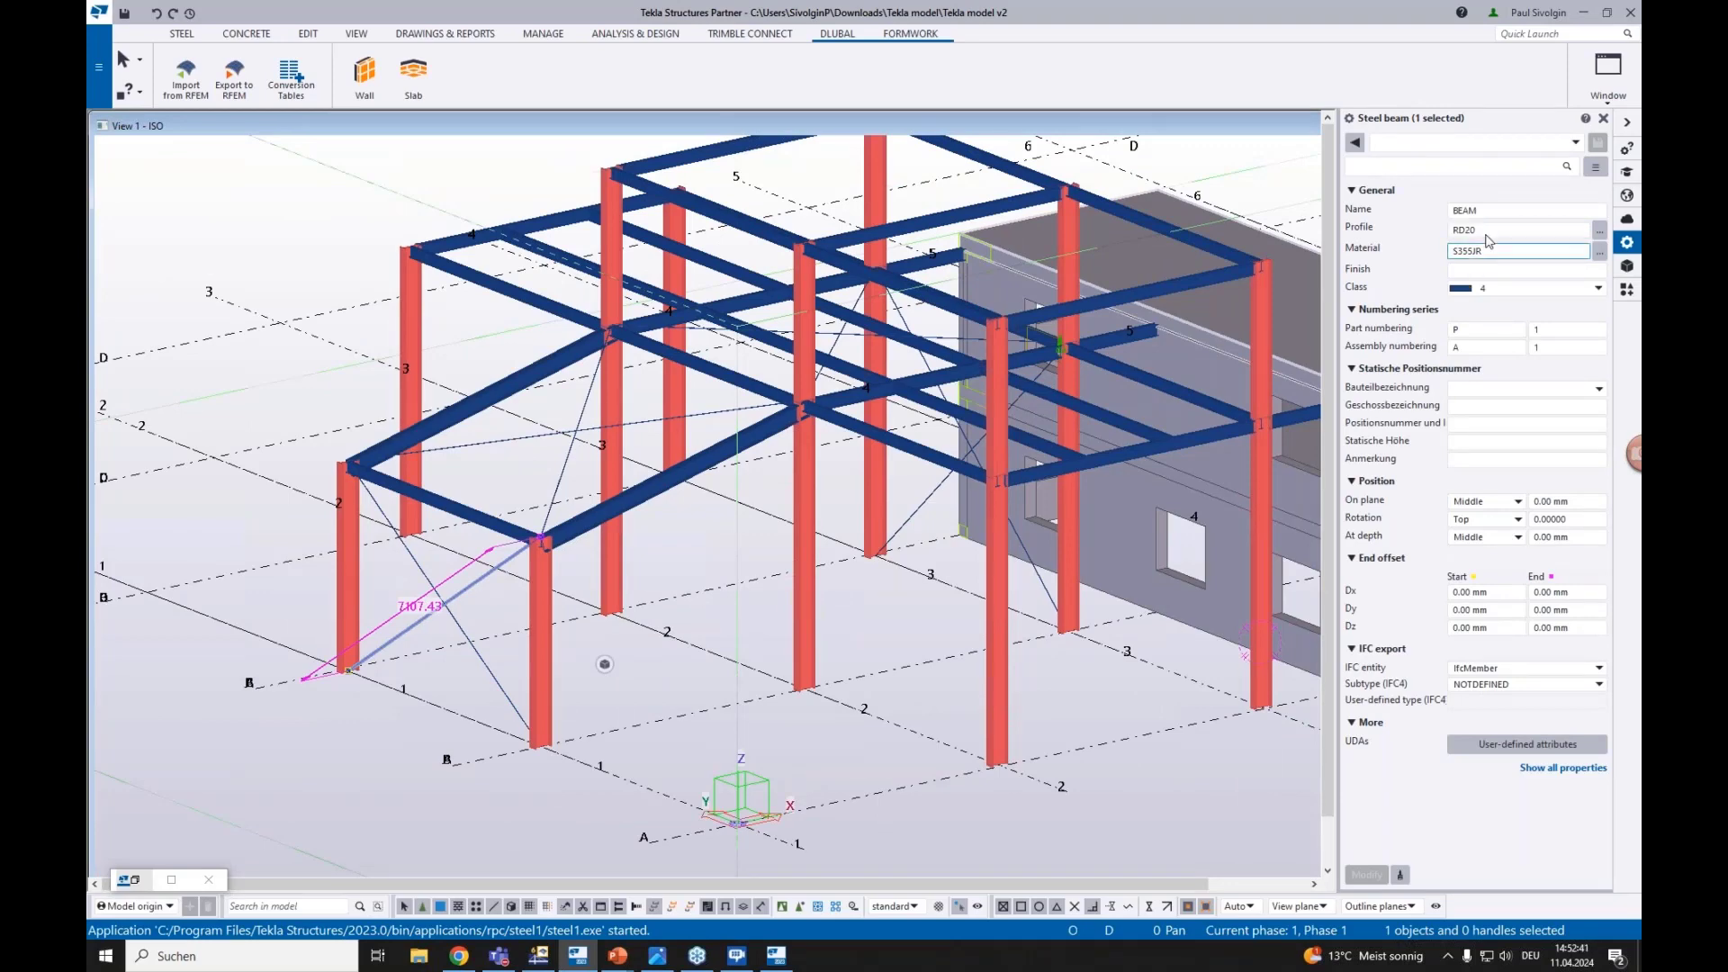
Check the updated profile of the optimized beam that runs between the inner columns towards the concrete building
middle_drag(862, 542, 773, 657)
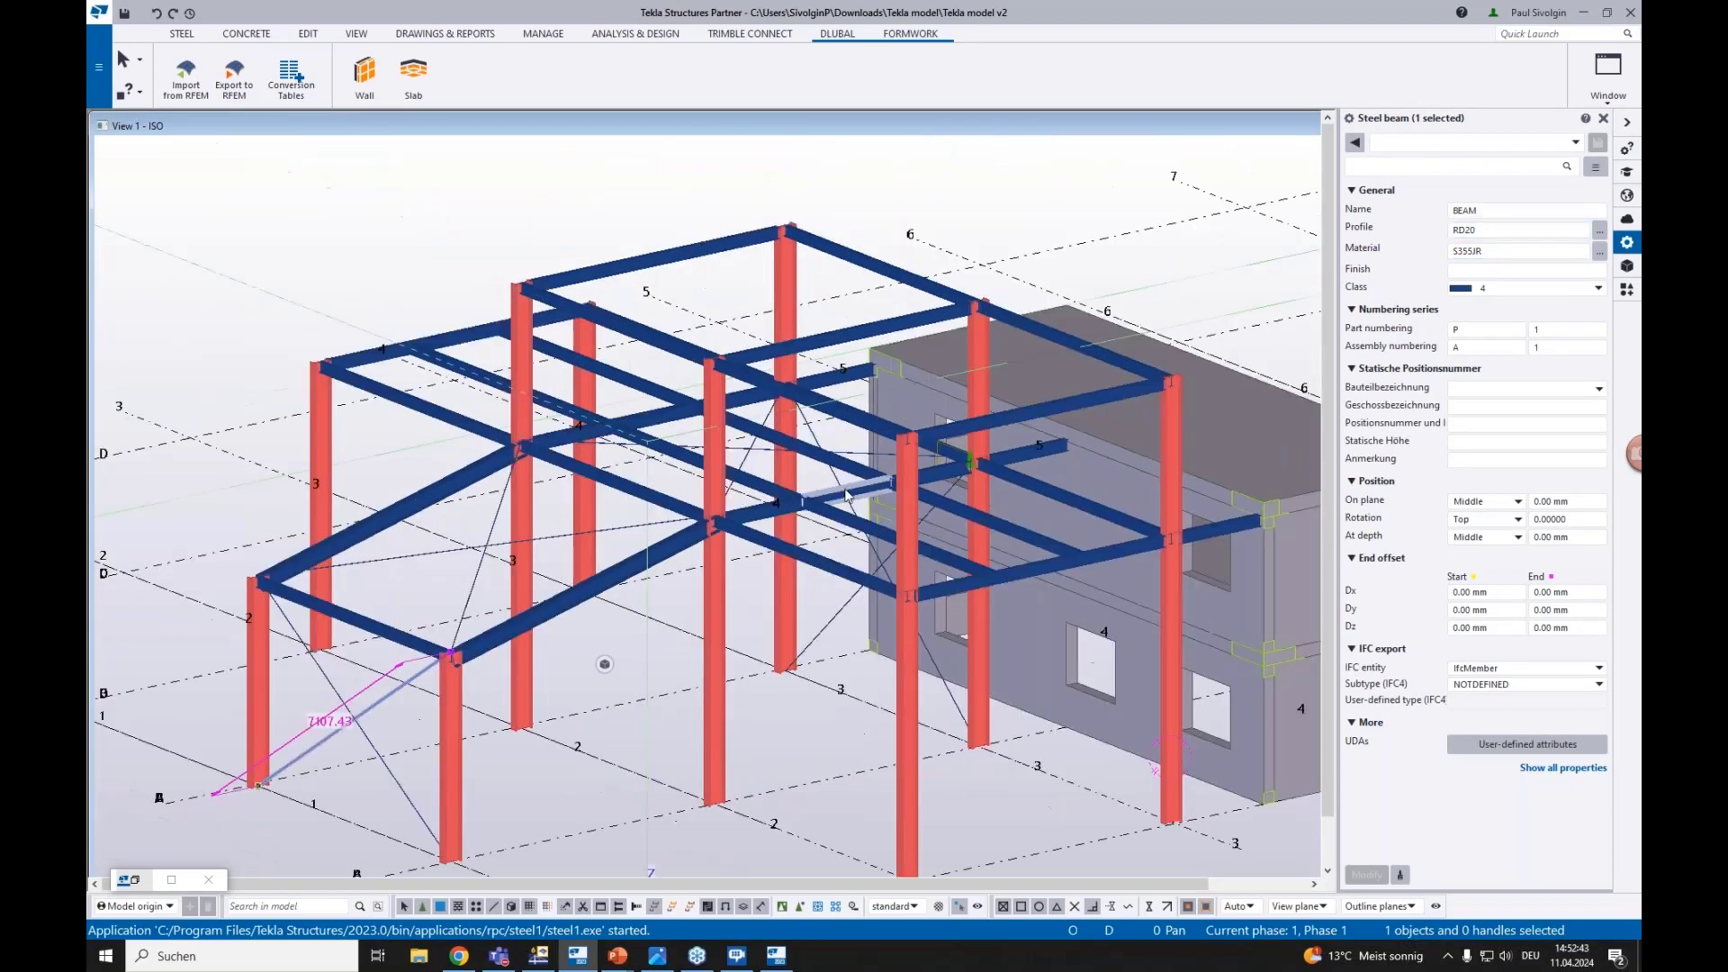
scroll(845, 495, up, 2)
click(970, 465)
middle_drag(1049, 717, 833, 690)
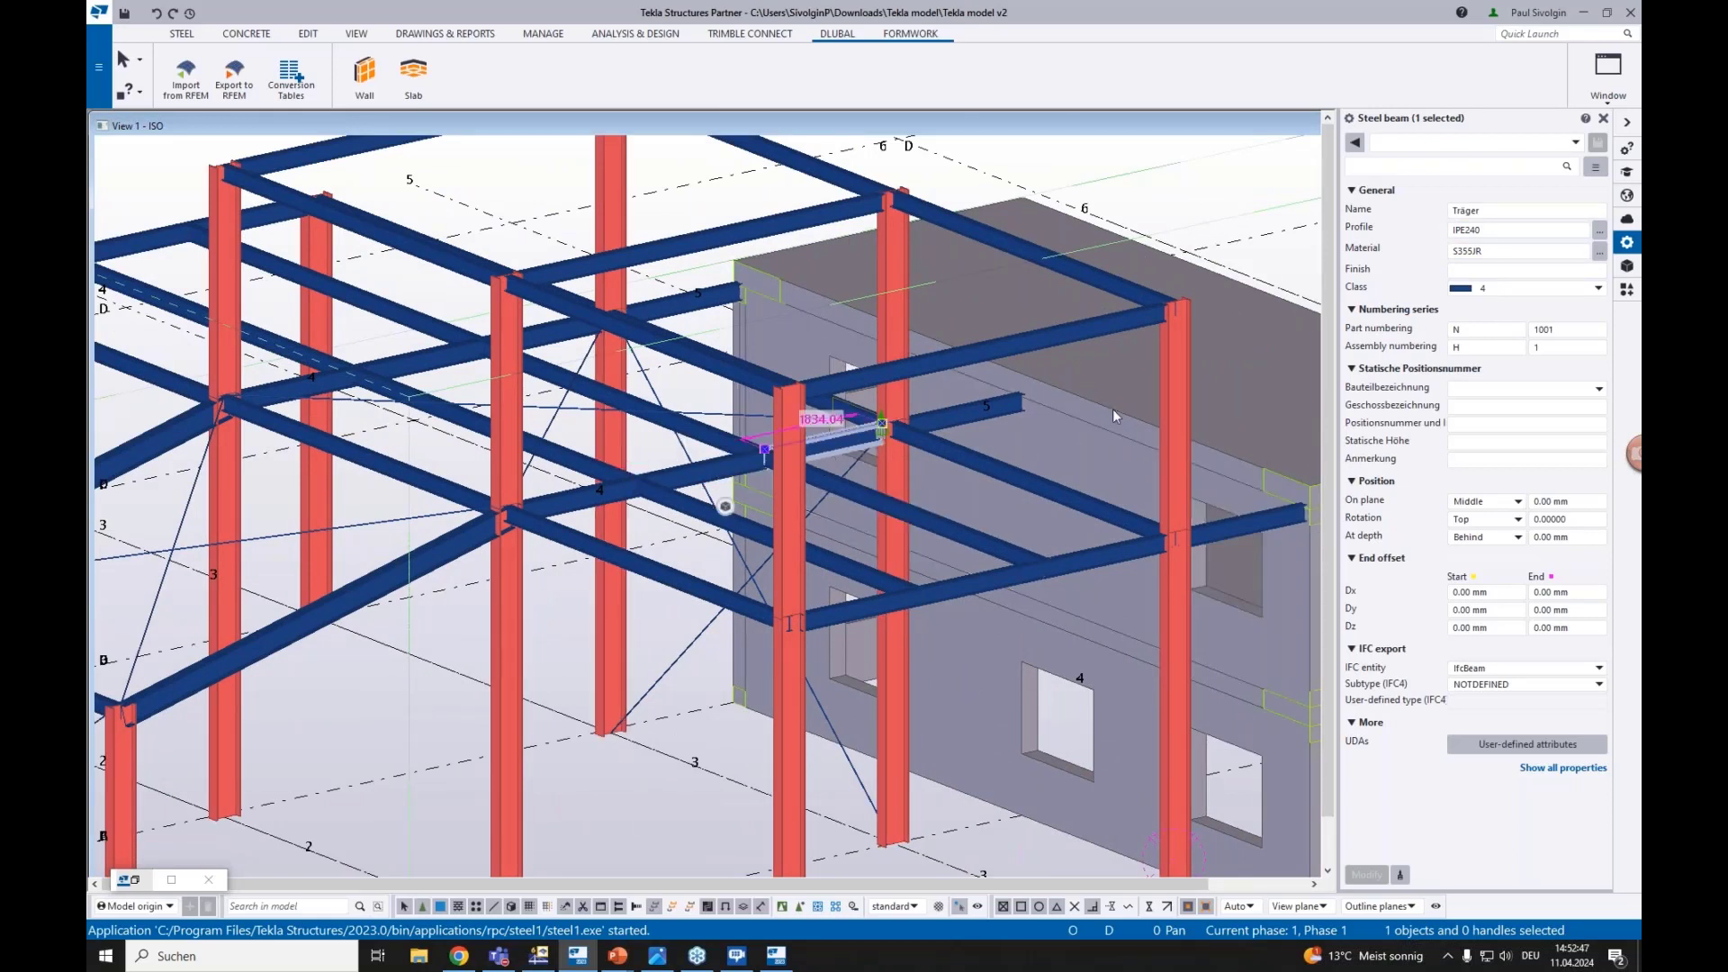
click(1497, 228)
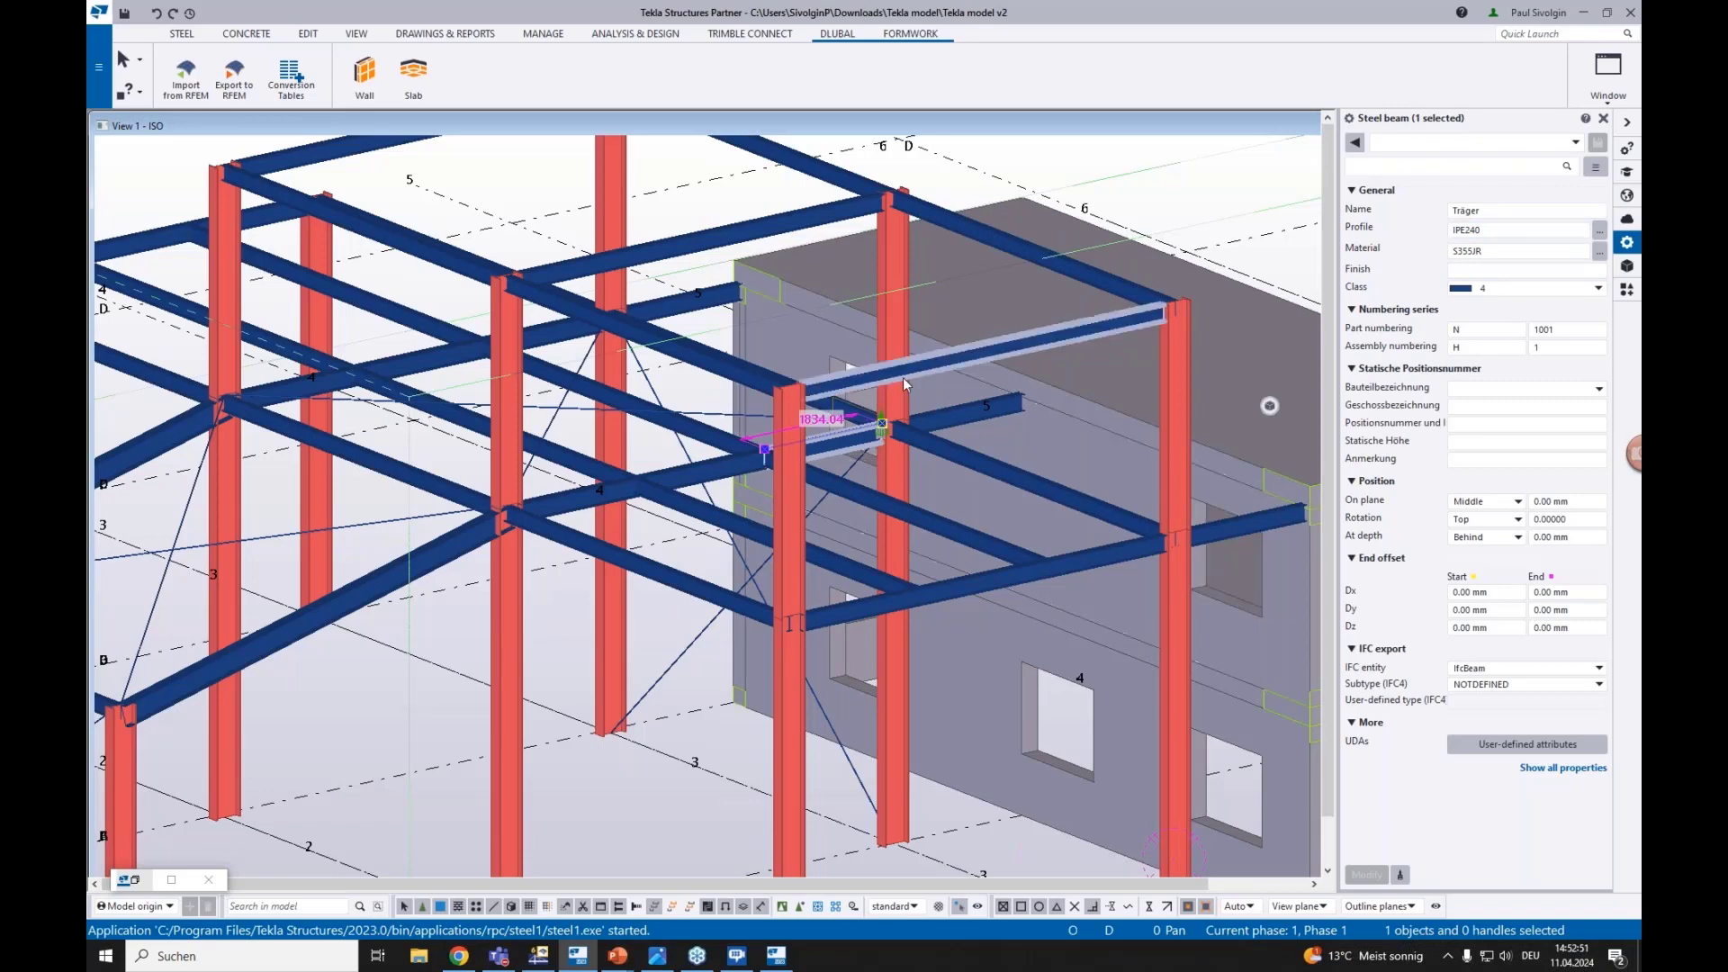
Examine the IPE240 beam and its end connection at the inner column, as well as the whole updated steel frame beside the concrete building
scroll(891, 396, up, 6)
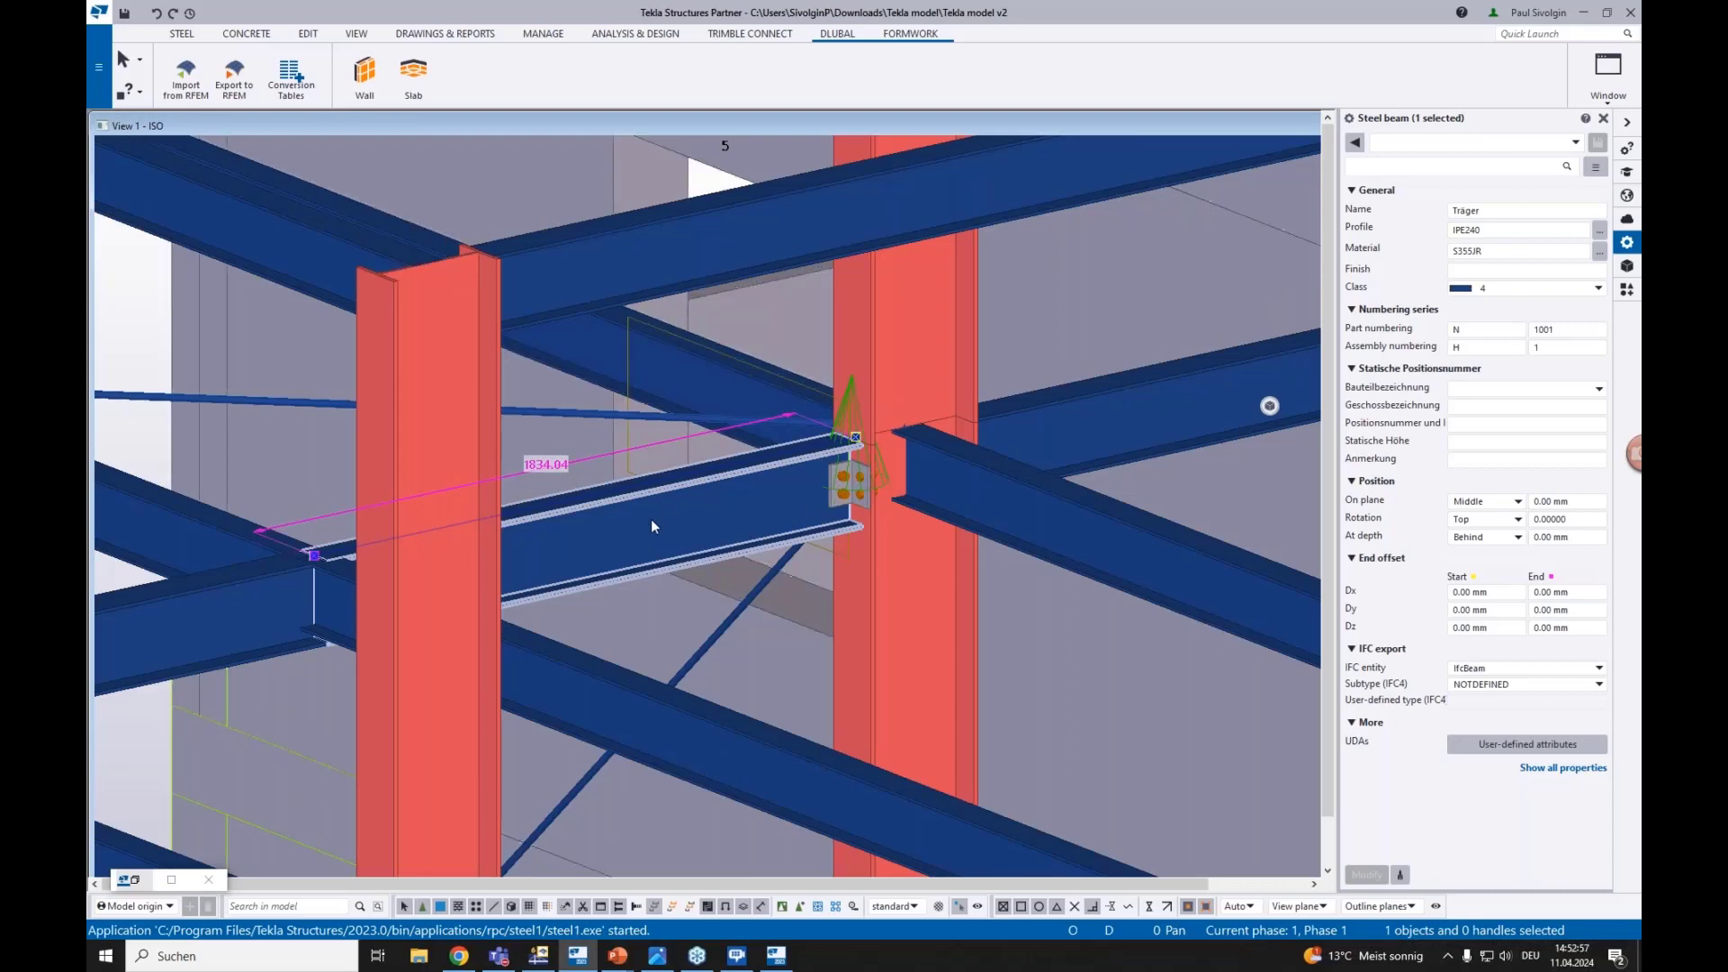
click(334, 503)
click(635, 539)
scroll(770, 564, down, 8)
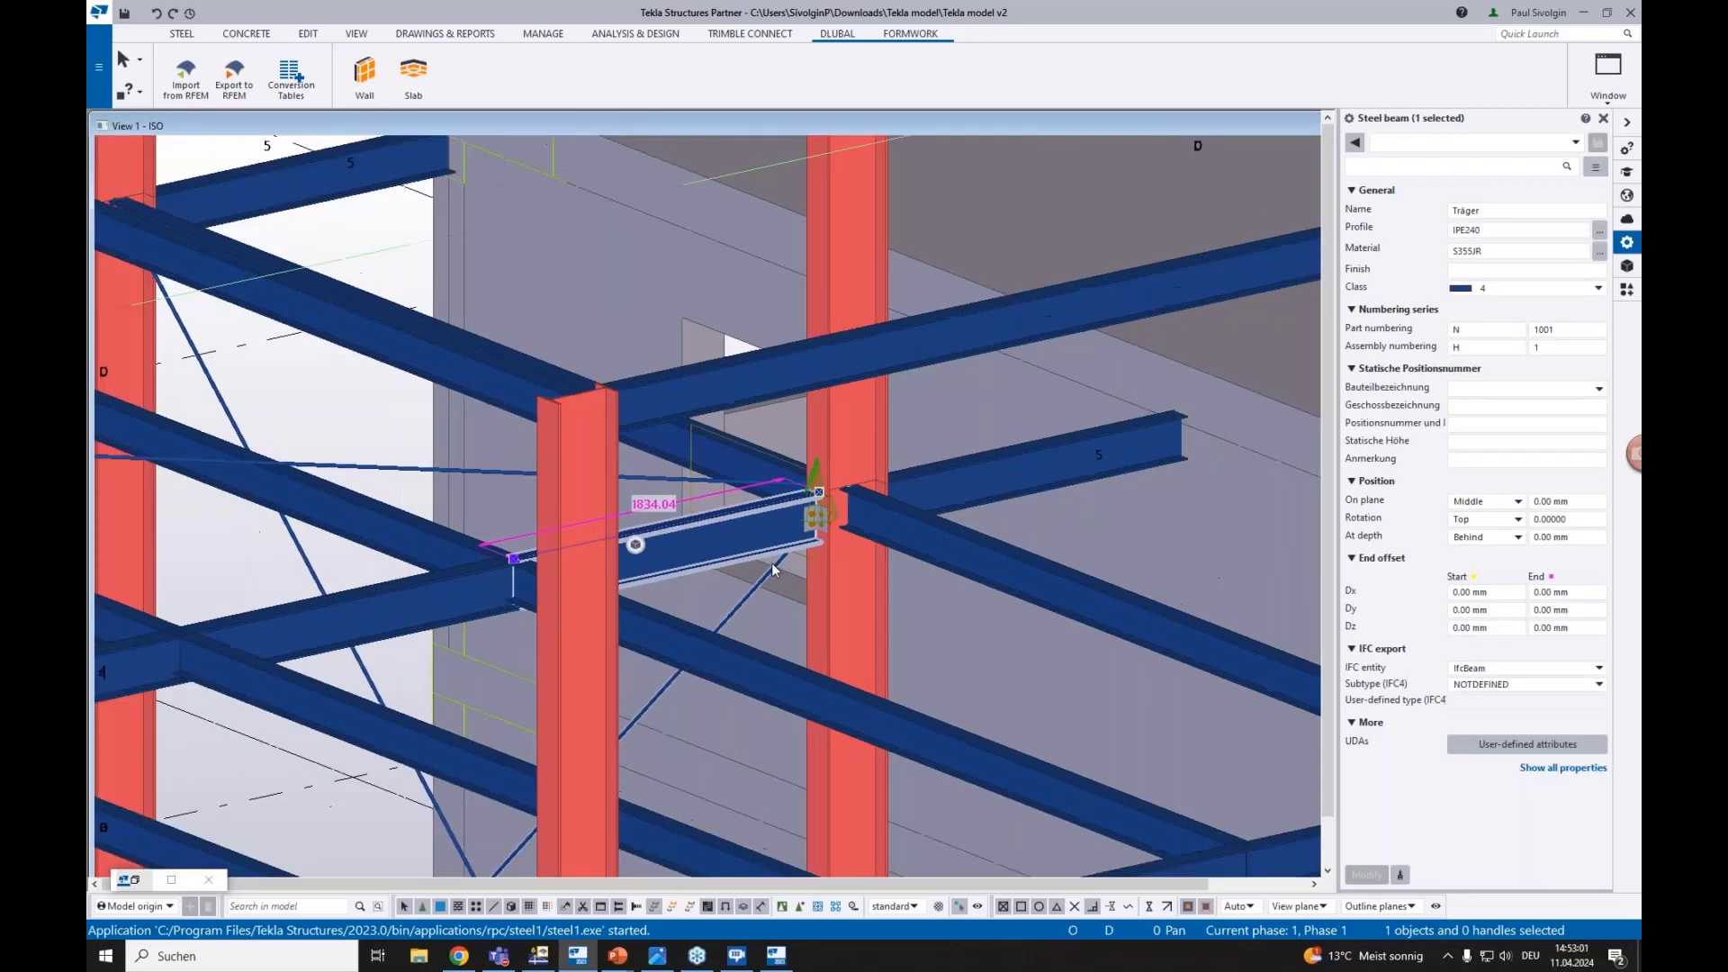
scroll(772, 569, down, 3)
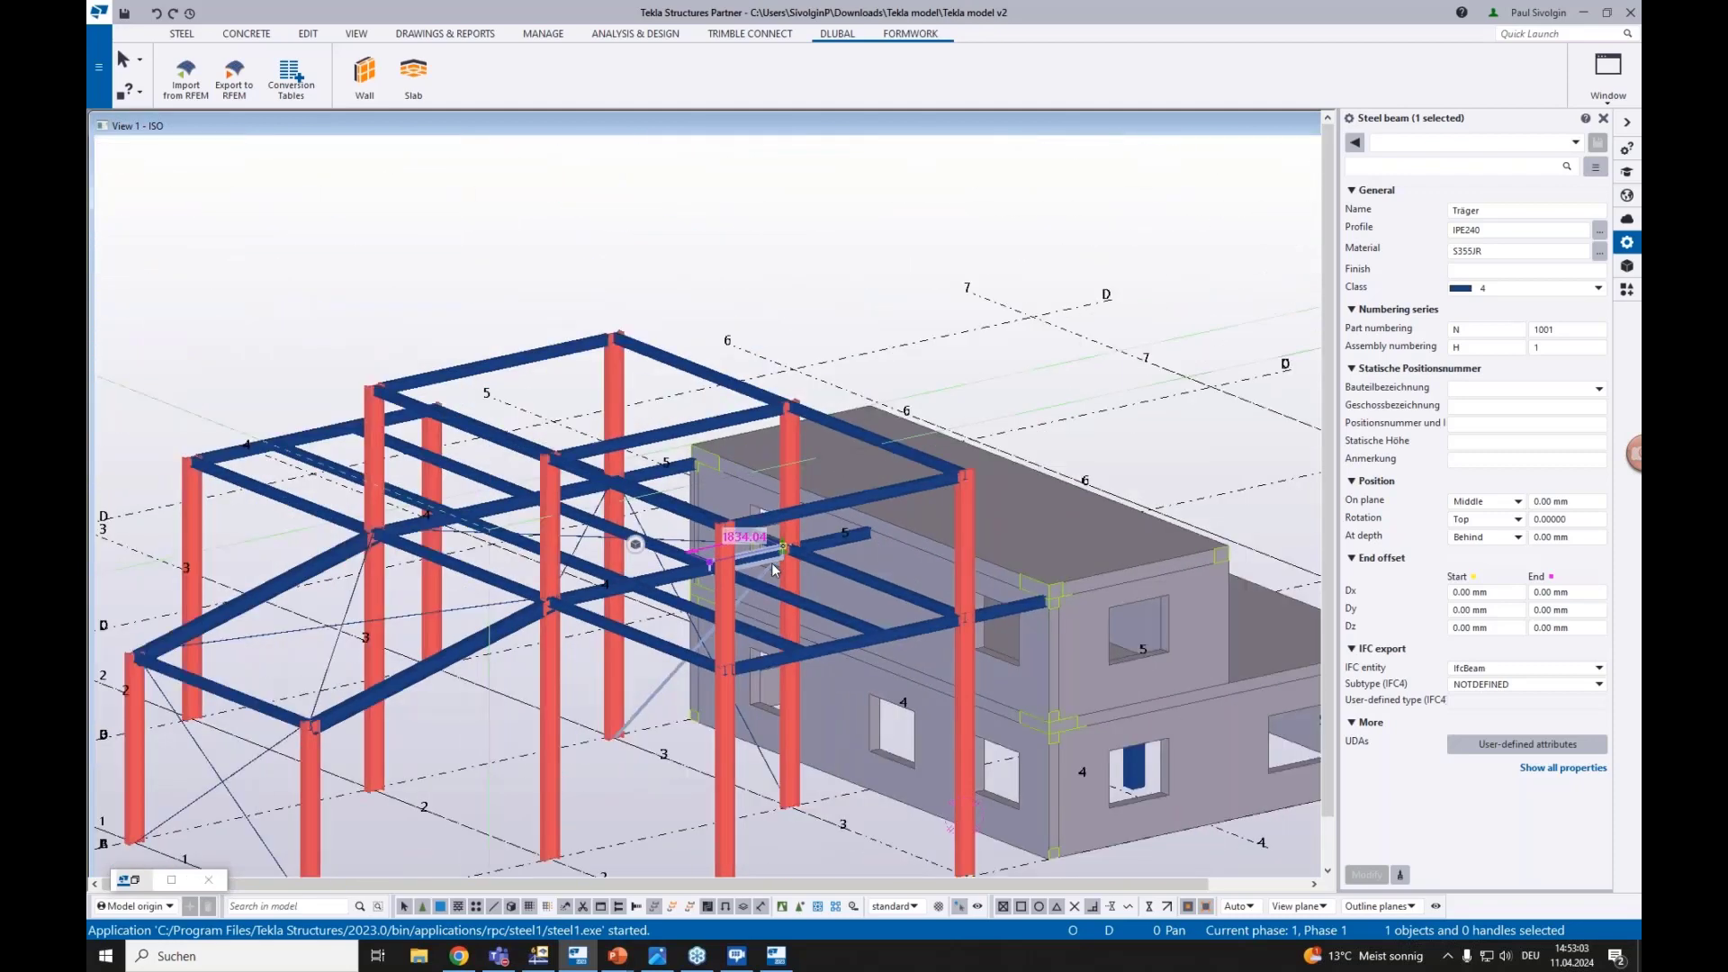
middle_drag(718, 740, 662, 652)
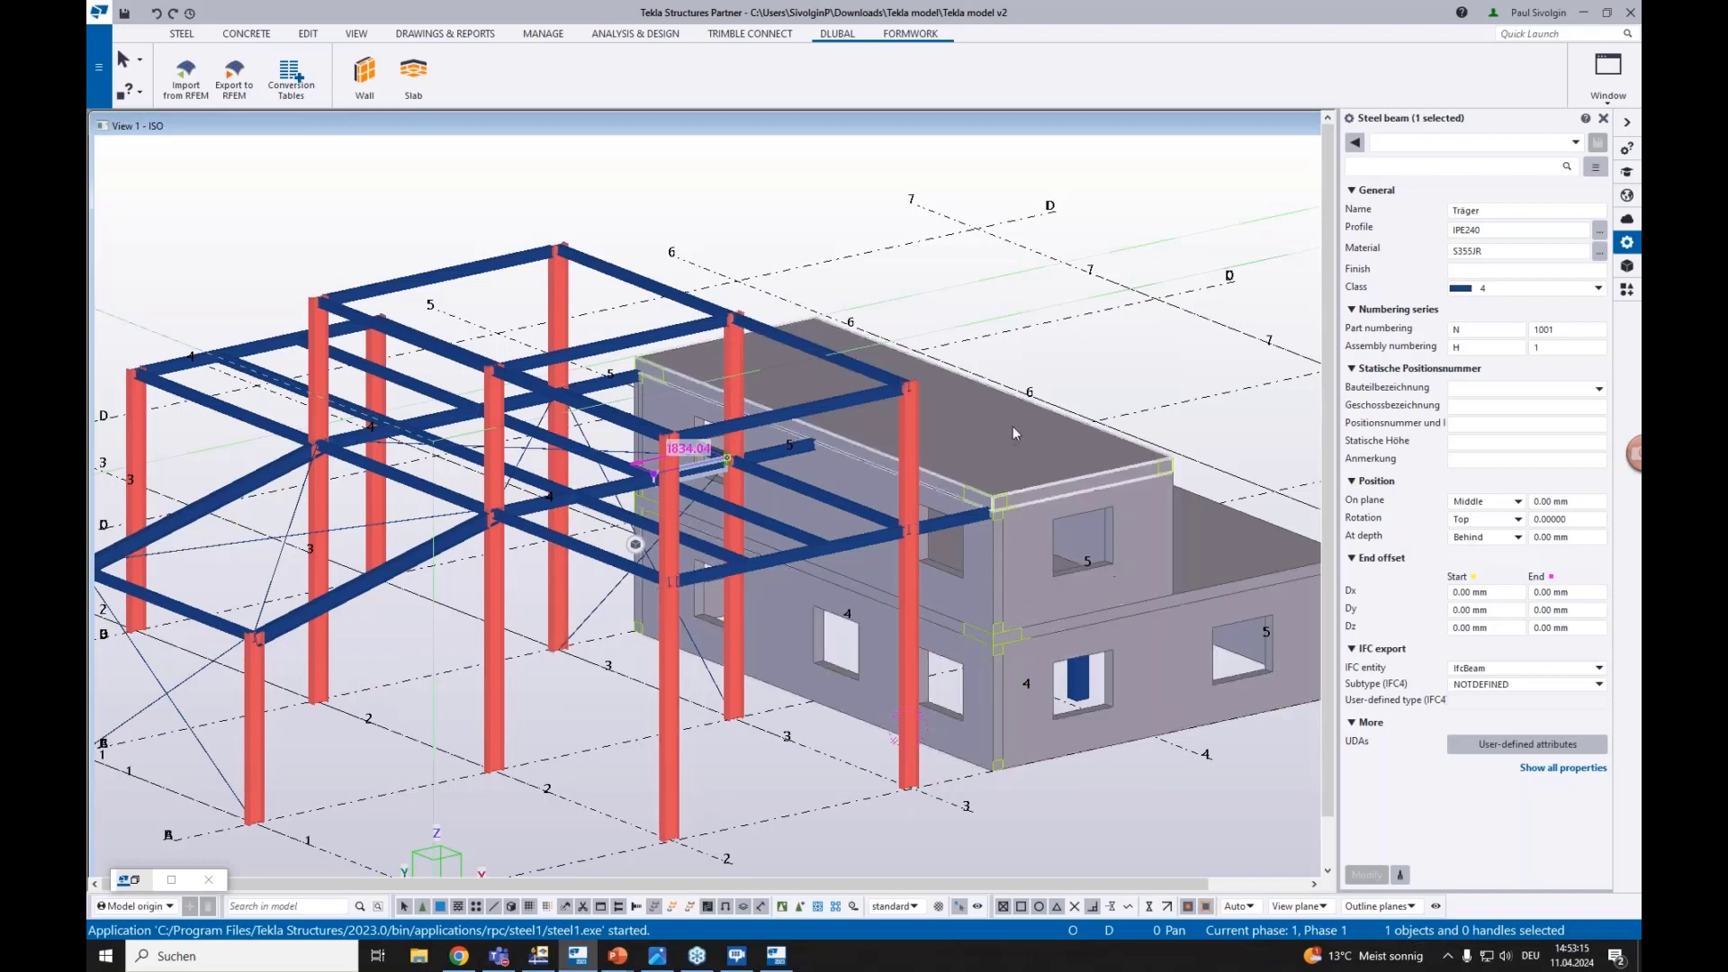
click(536, 597)
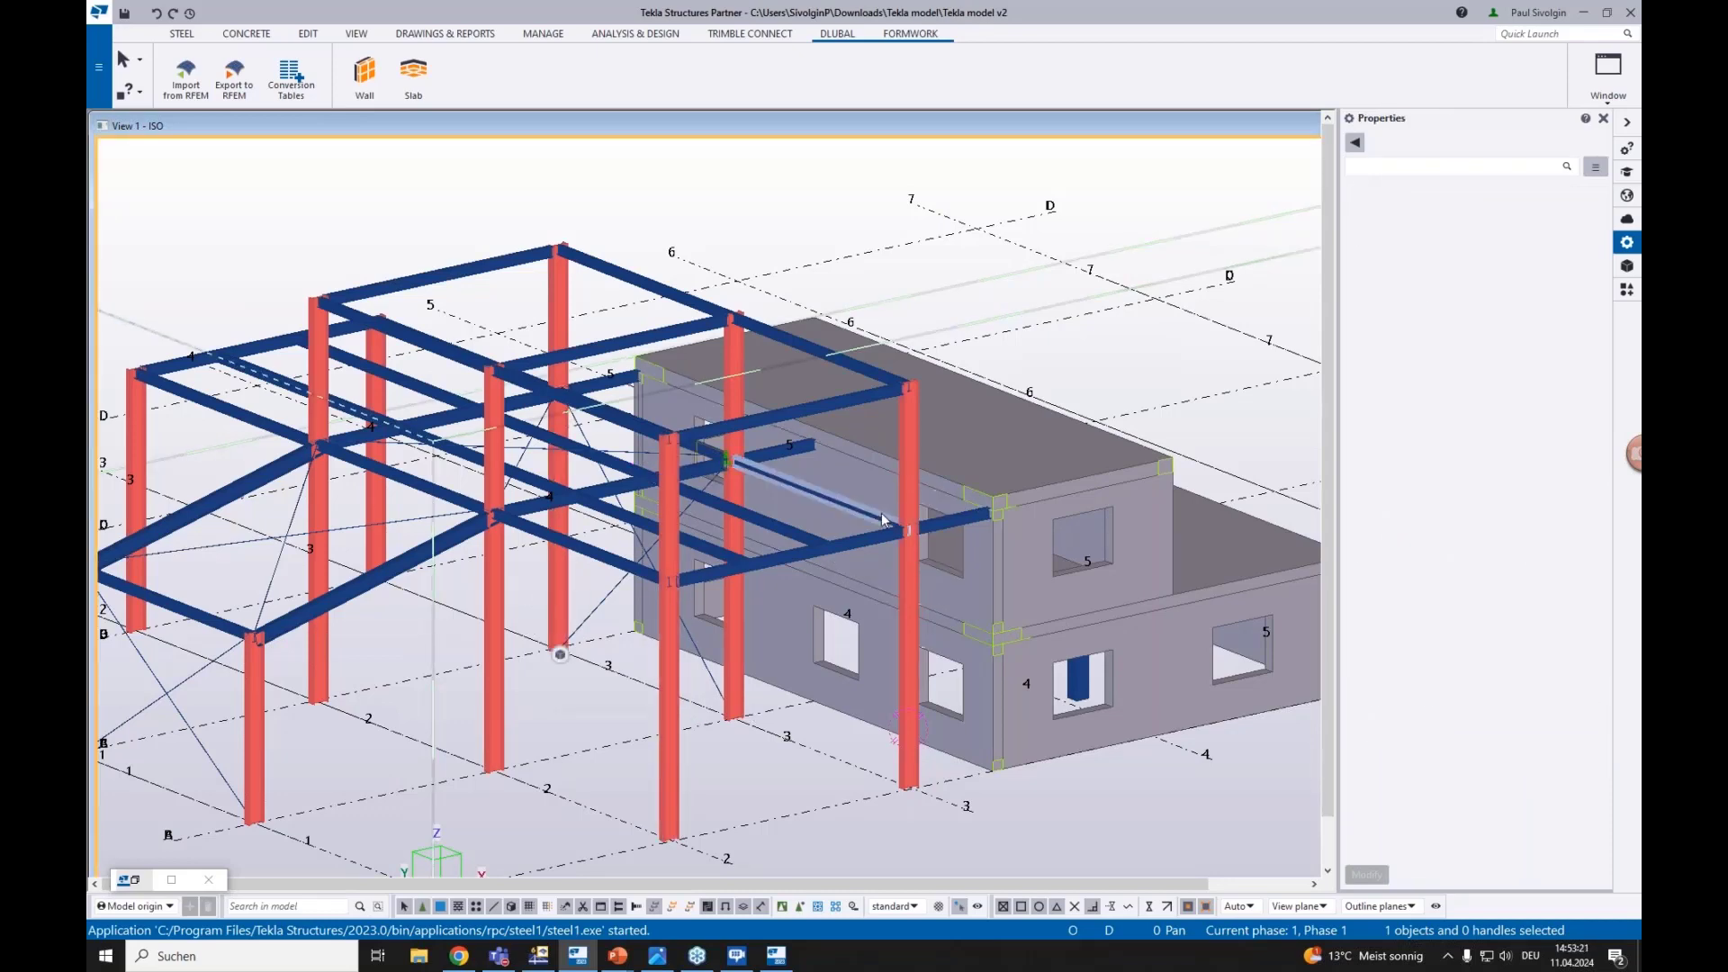
scroll(882, 511, down, 2)
scroll(823, 711, up, 2)
scroll(810, 720, up, 2)
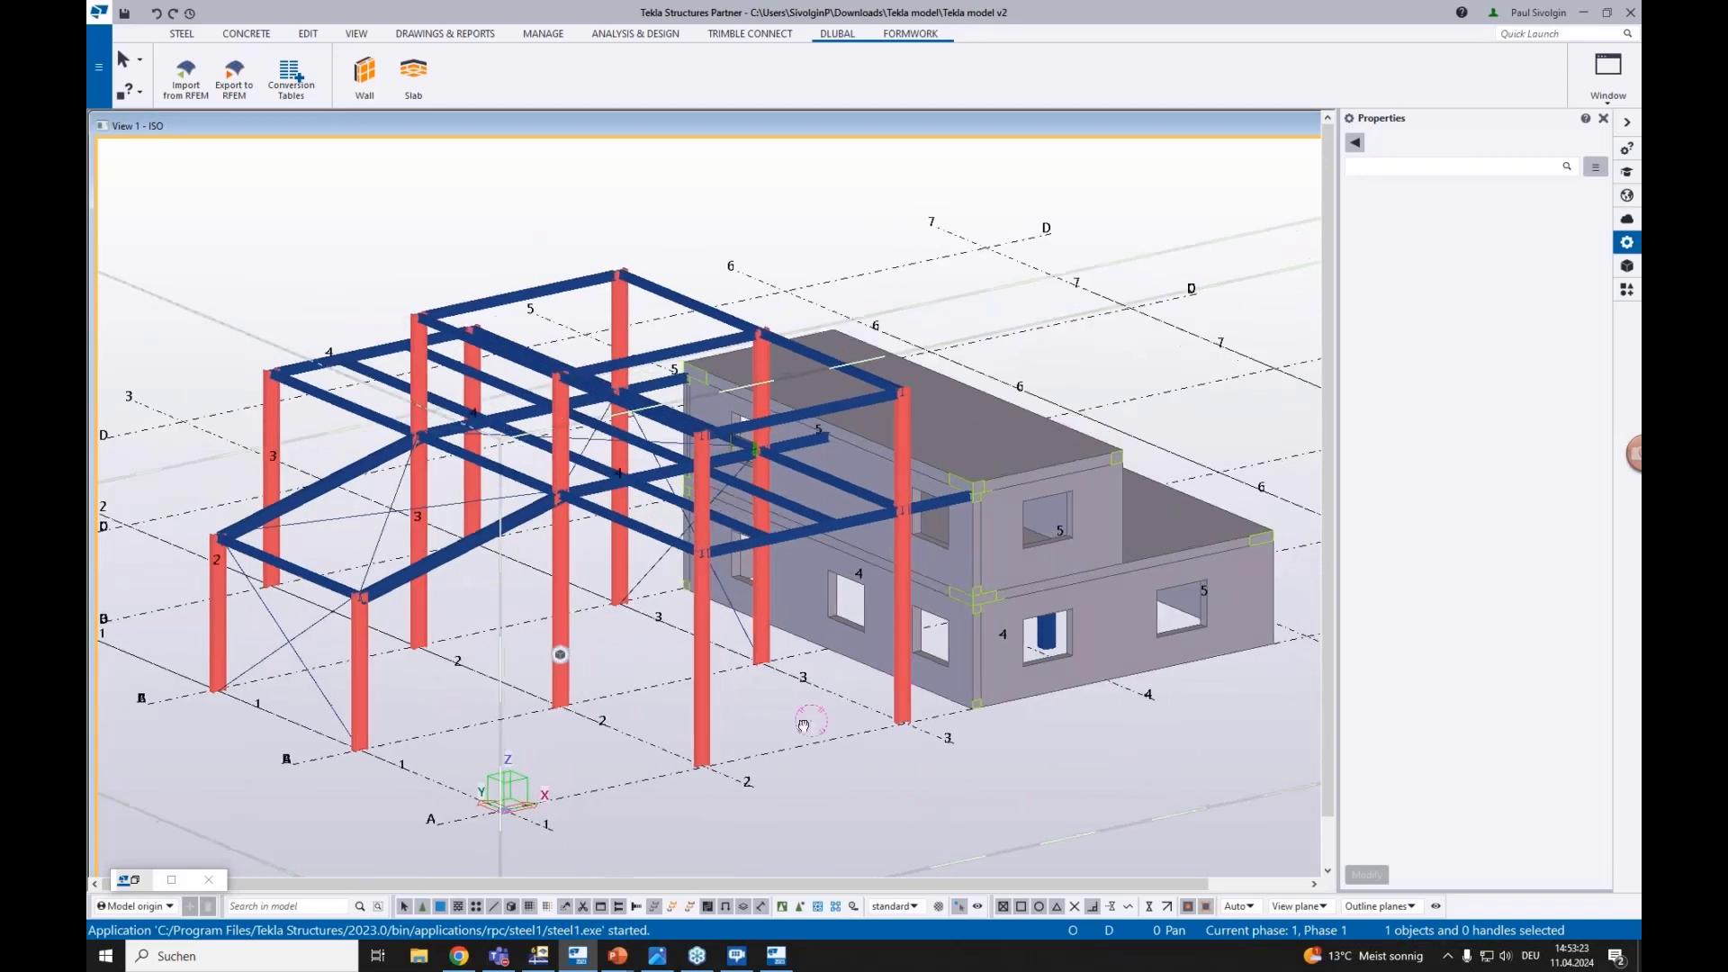
Switch to RFEM and show the Steel Design ratios on members in the results table
click(540, 954)
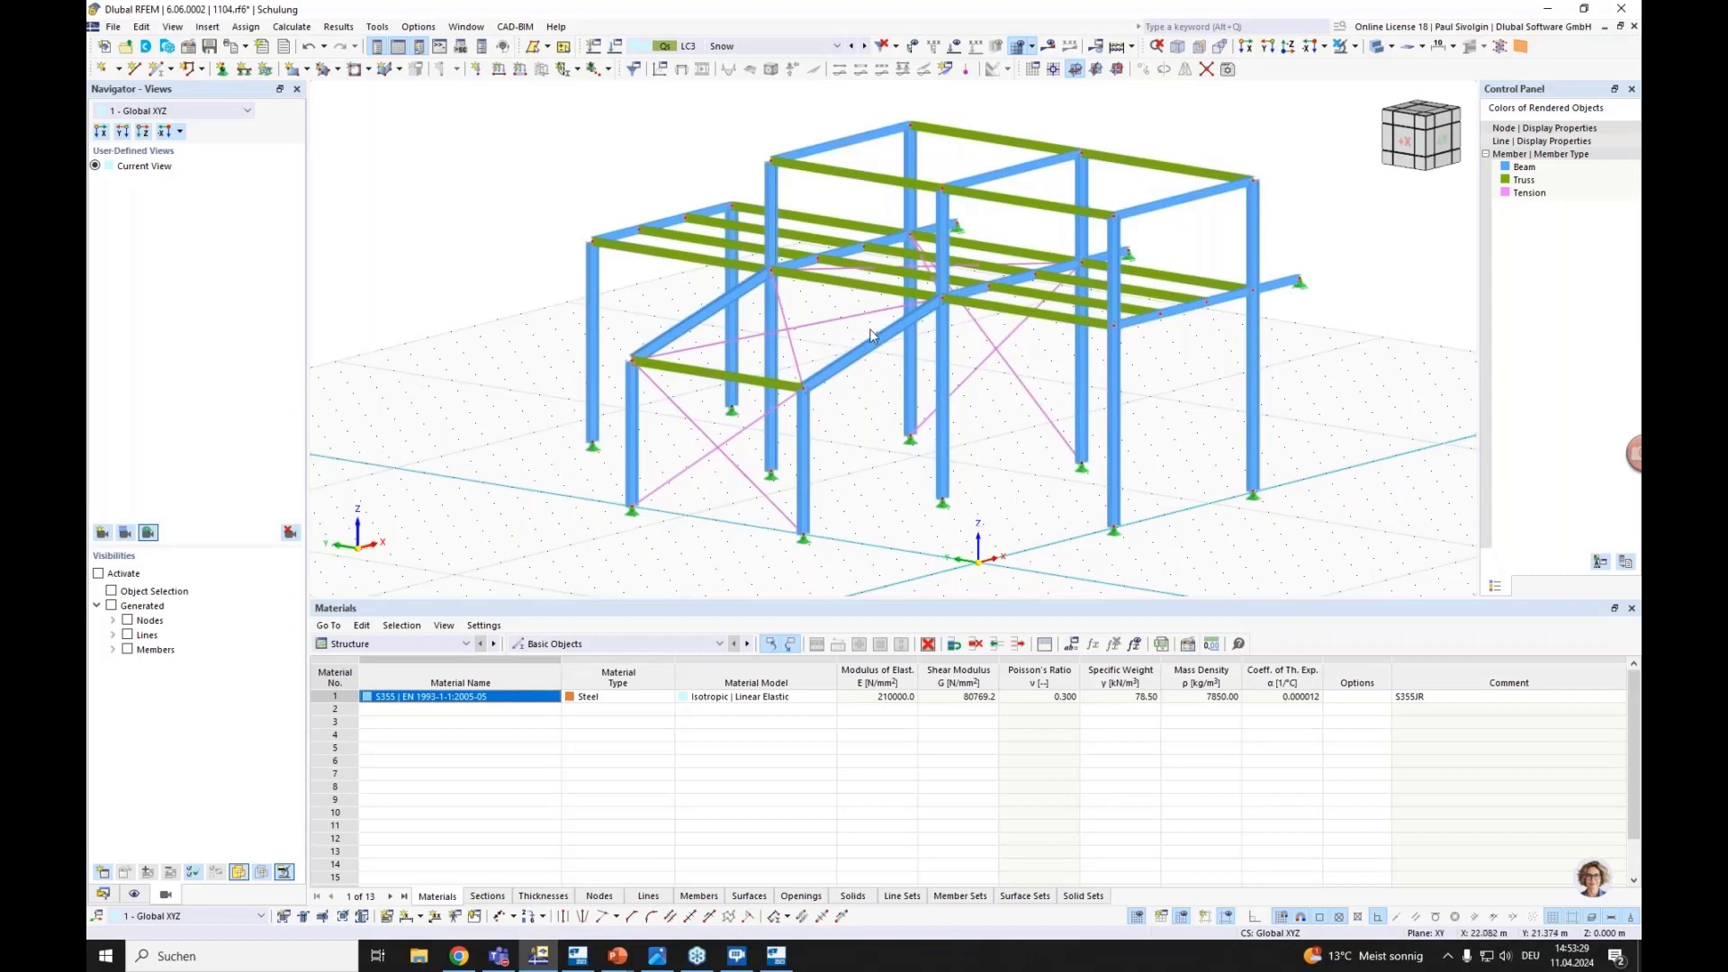
click(453, 646)
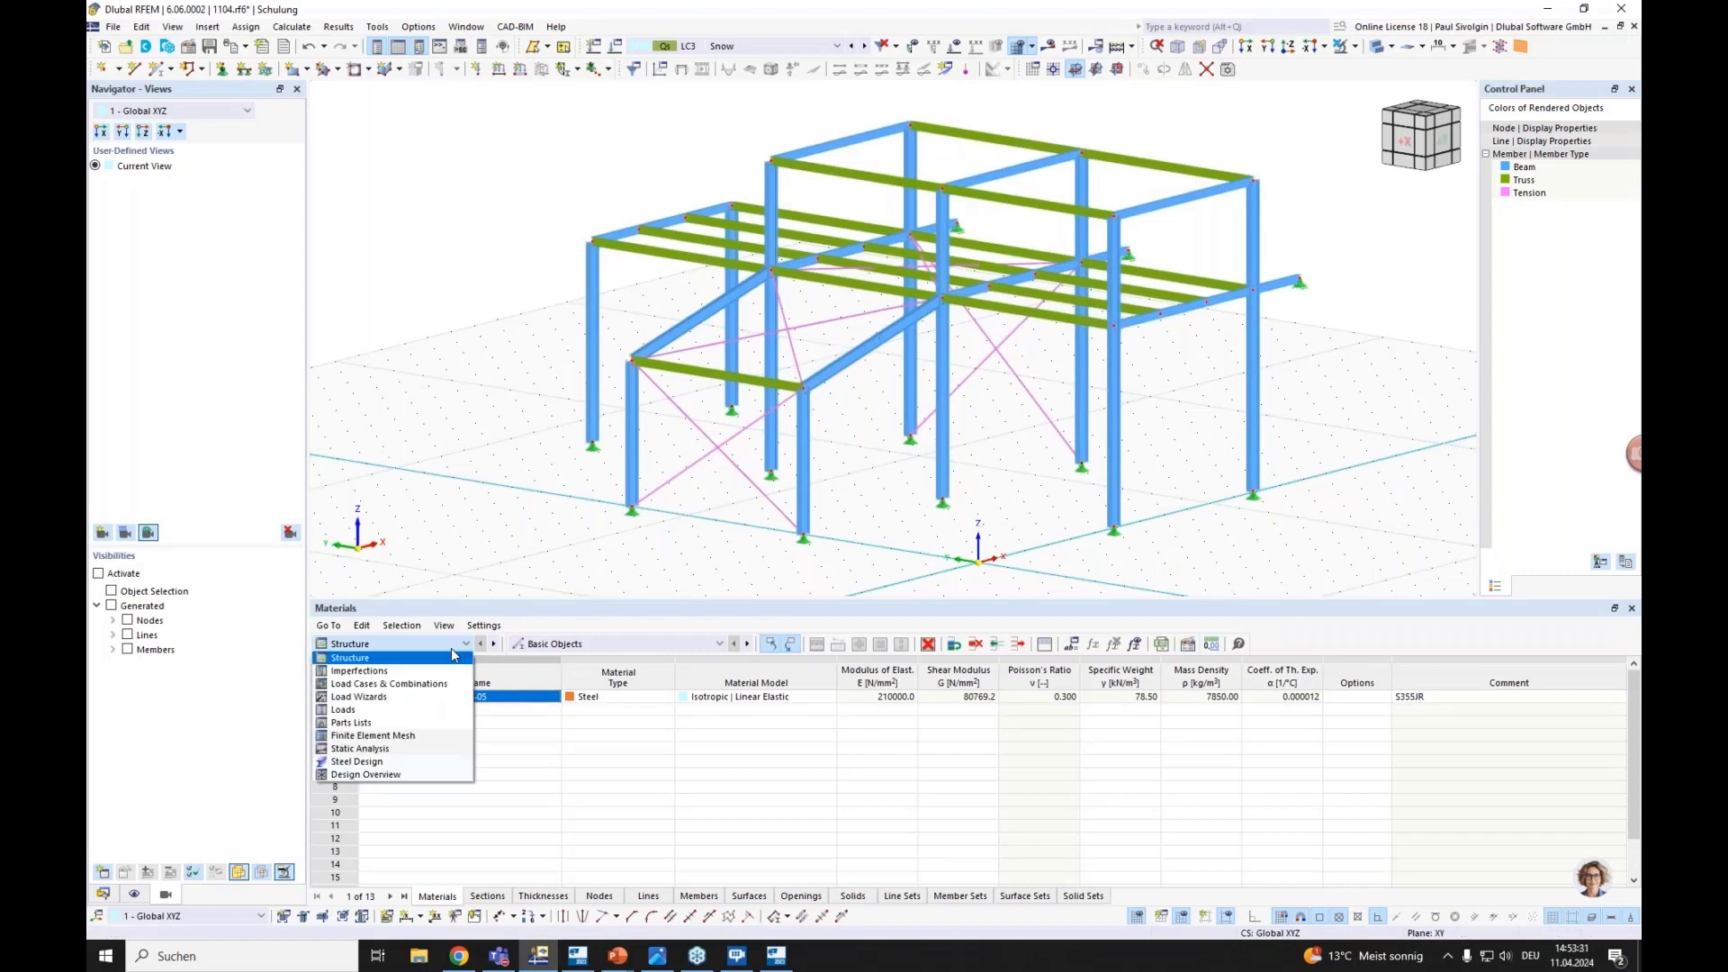
click(400, 764)
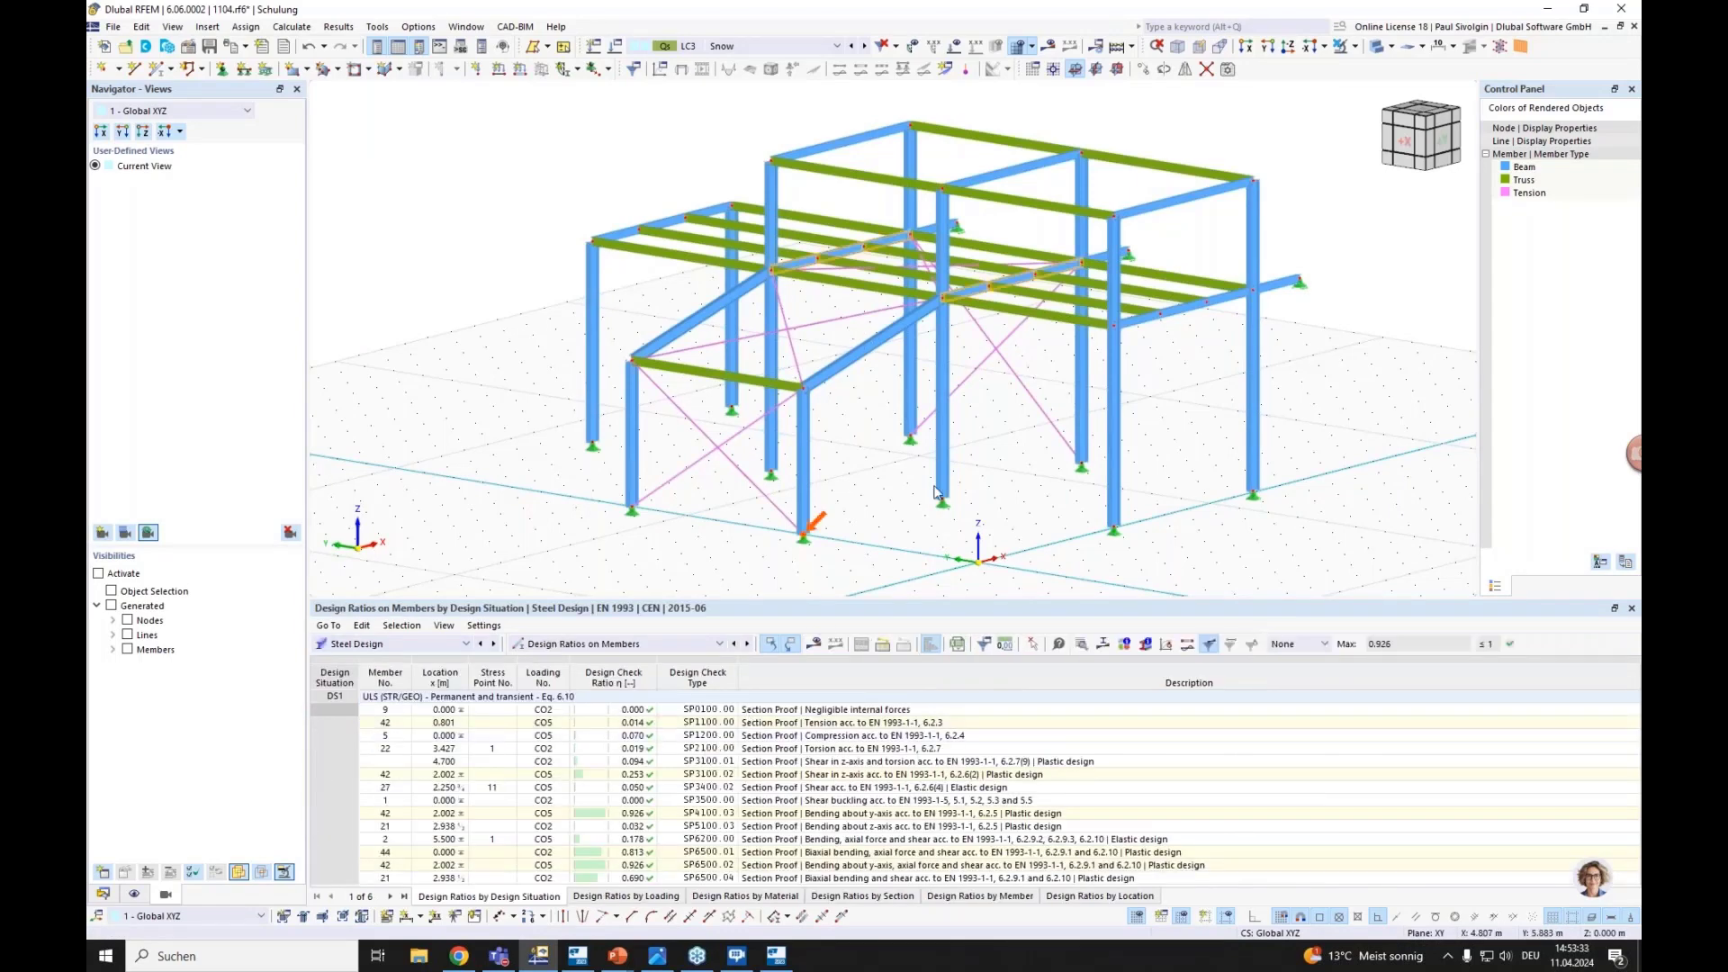
Create a new printout report with the preset report items, then save and display it
click(114, 896)
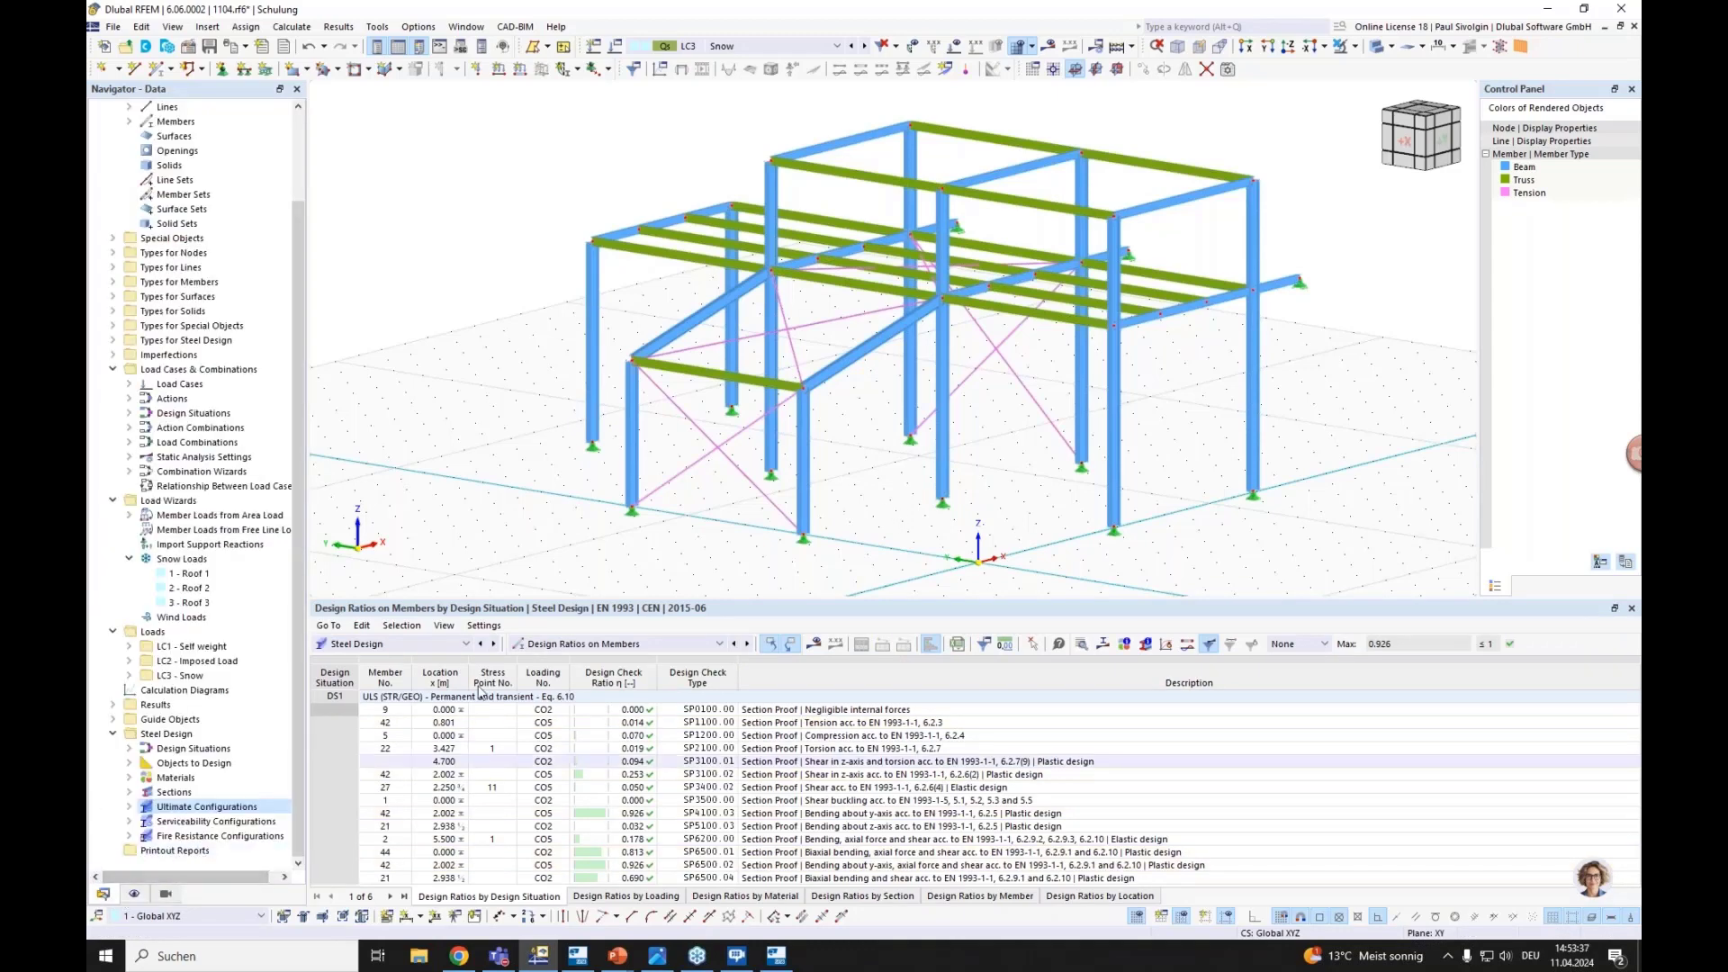
middle_drag(529, 487, 493, 451)
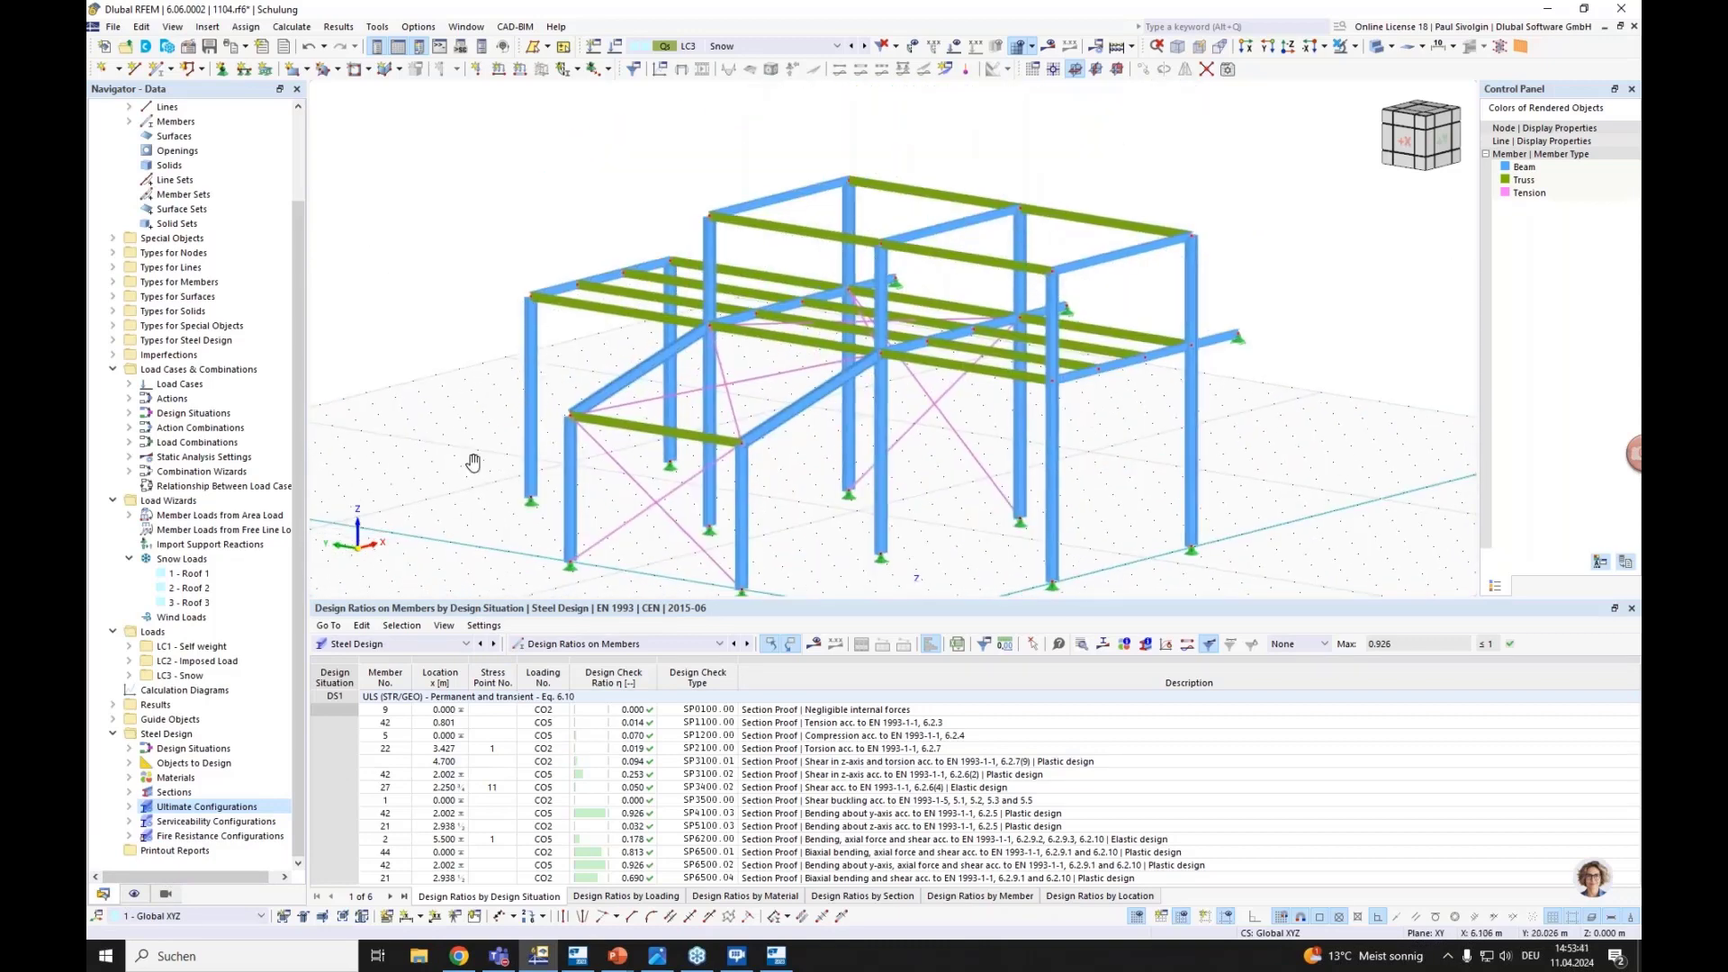
right_click(173, 853)
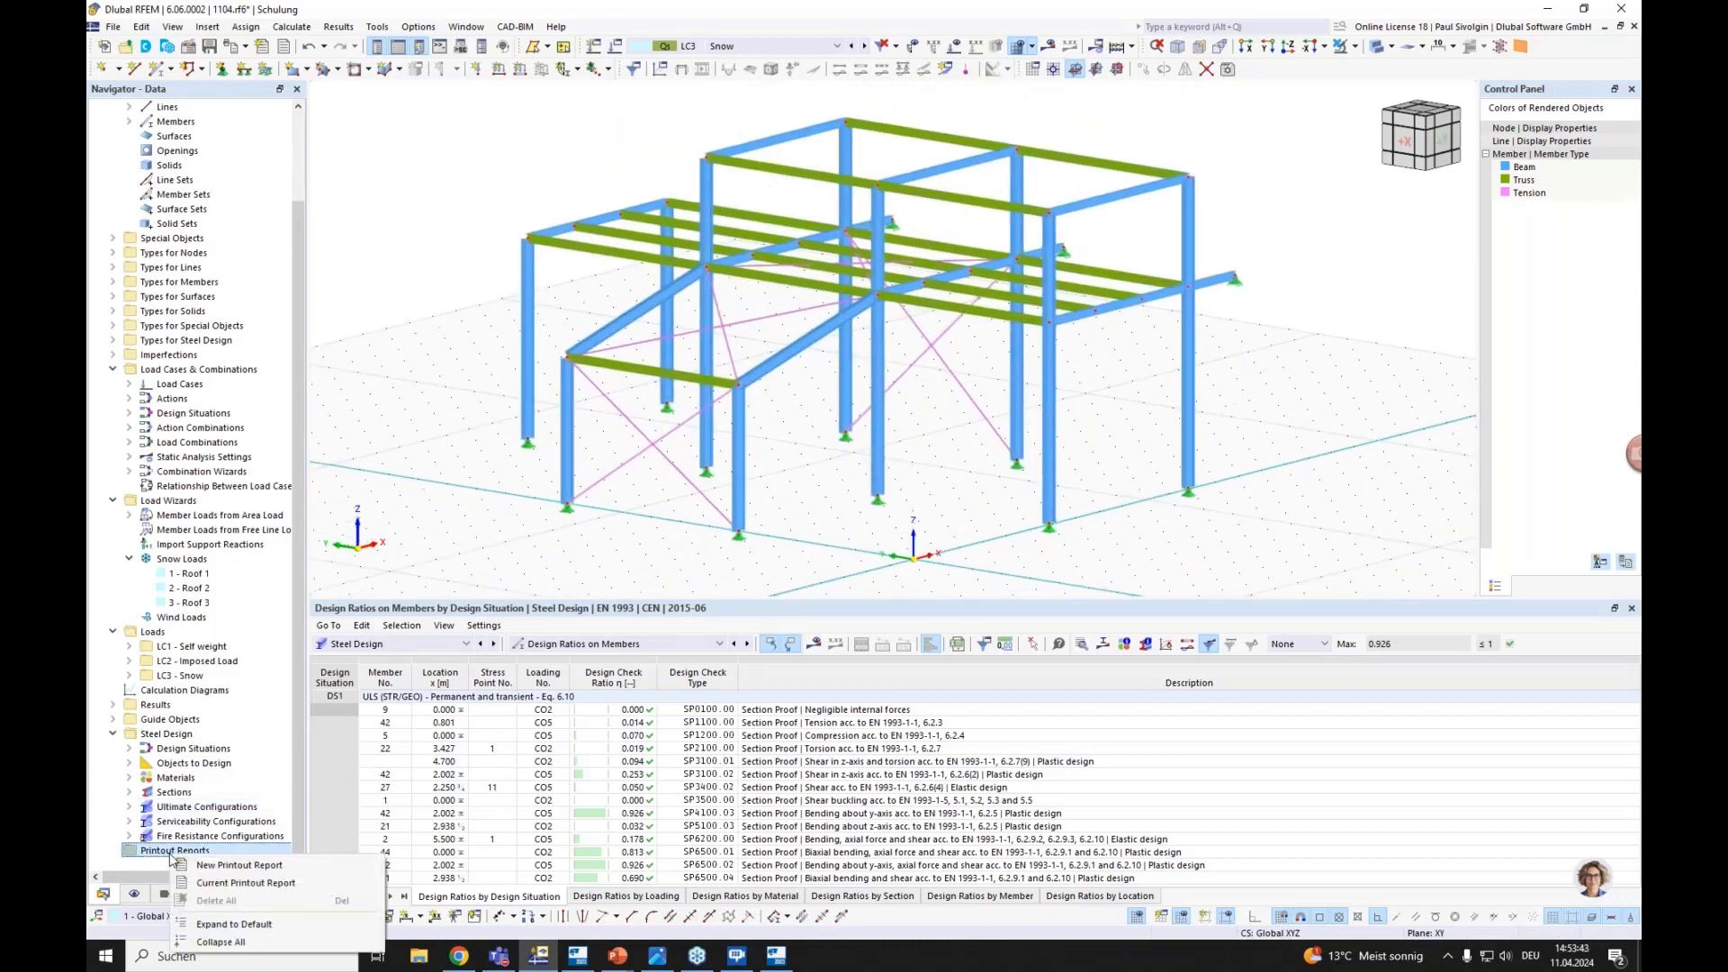
click(219, 866)
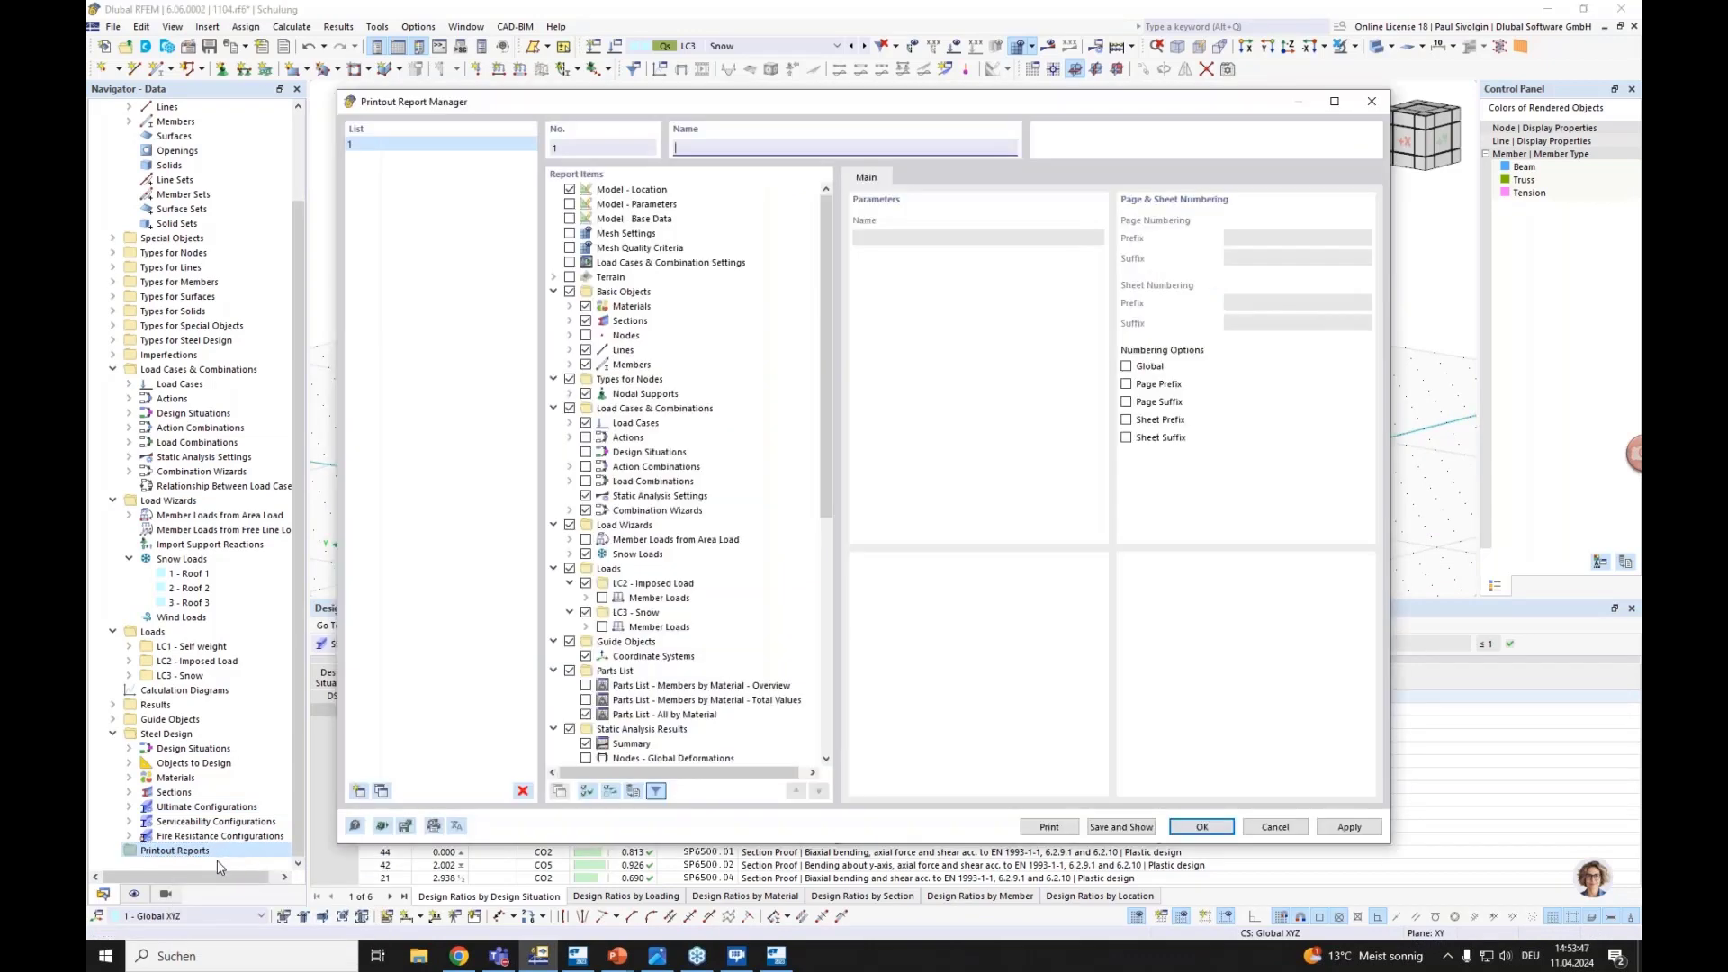
click(1119, 829)
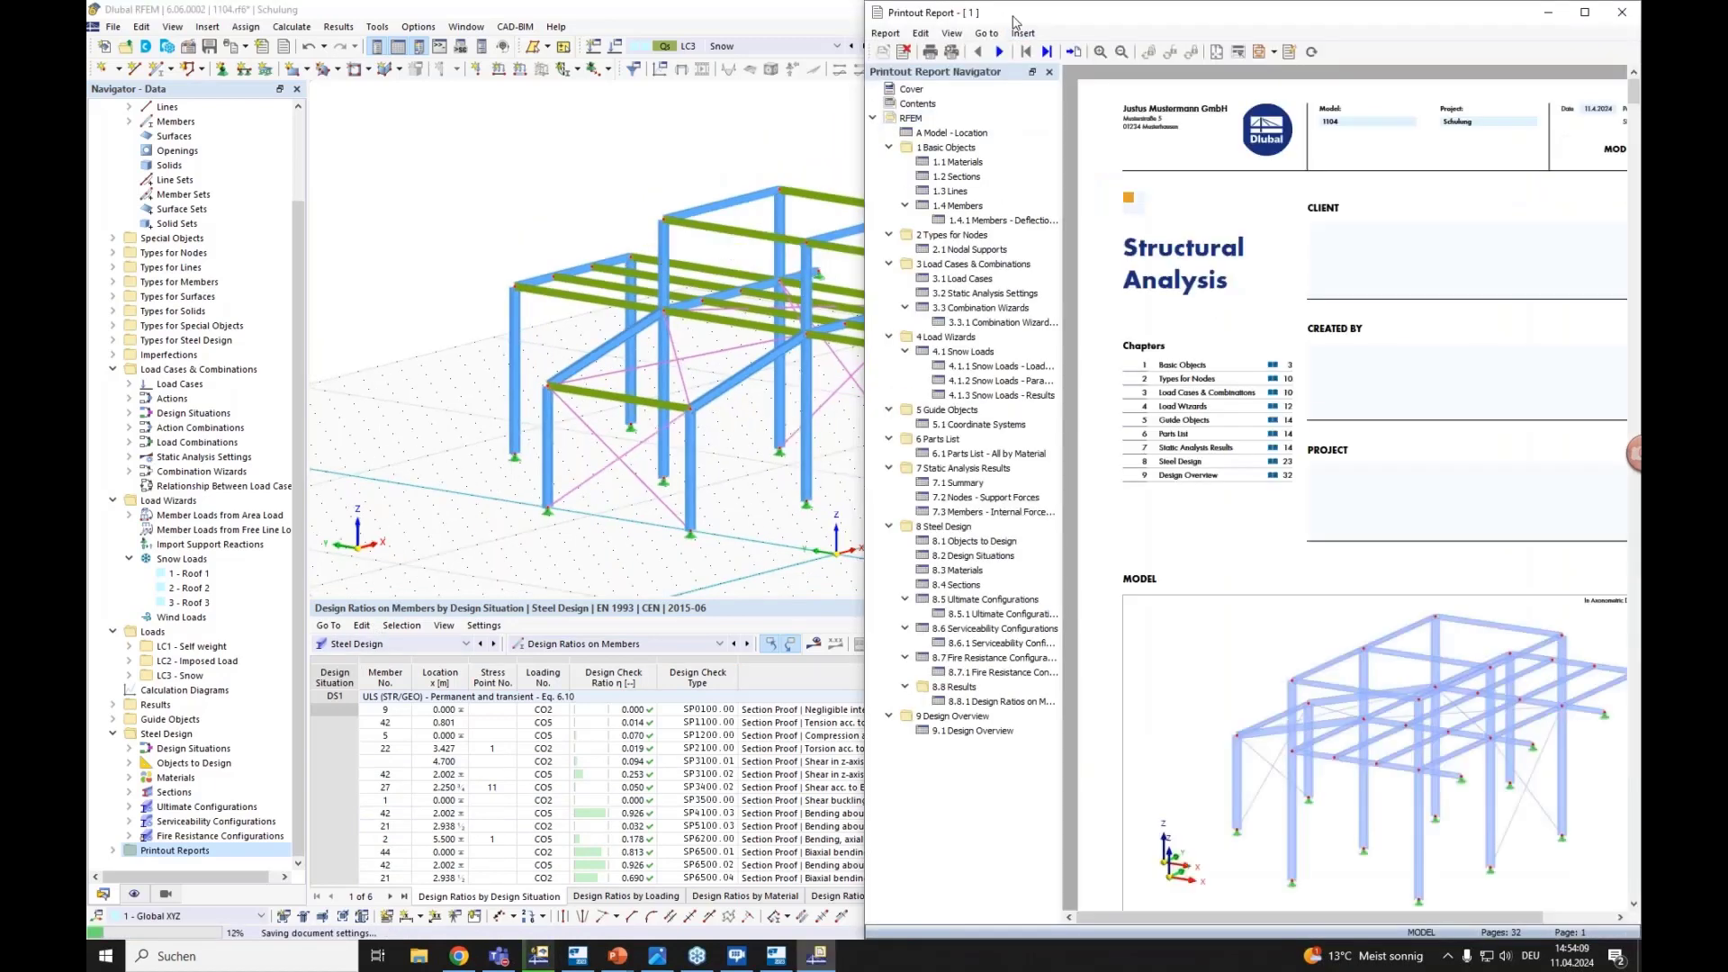
Arrange the RFEM model window and the printout report side by side, with the whole frame in view
drag(1009, 22, 1639, 36)
click(297, 279)
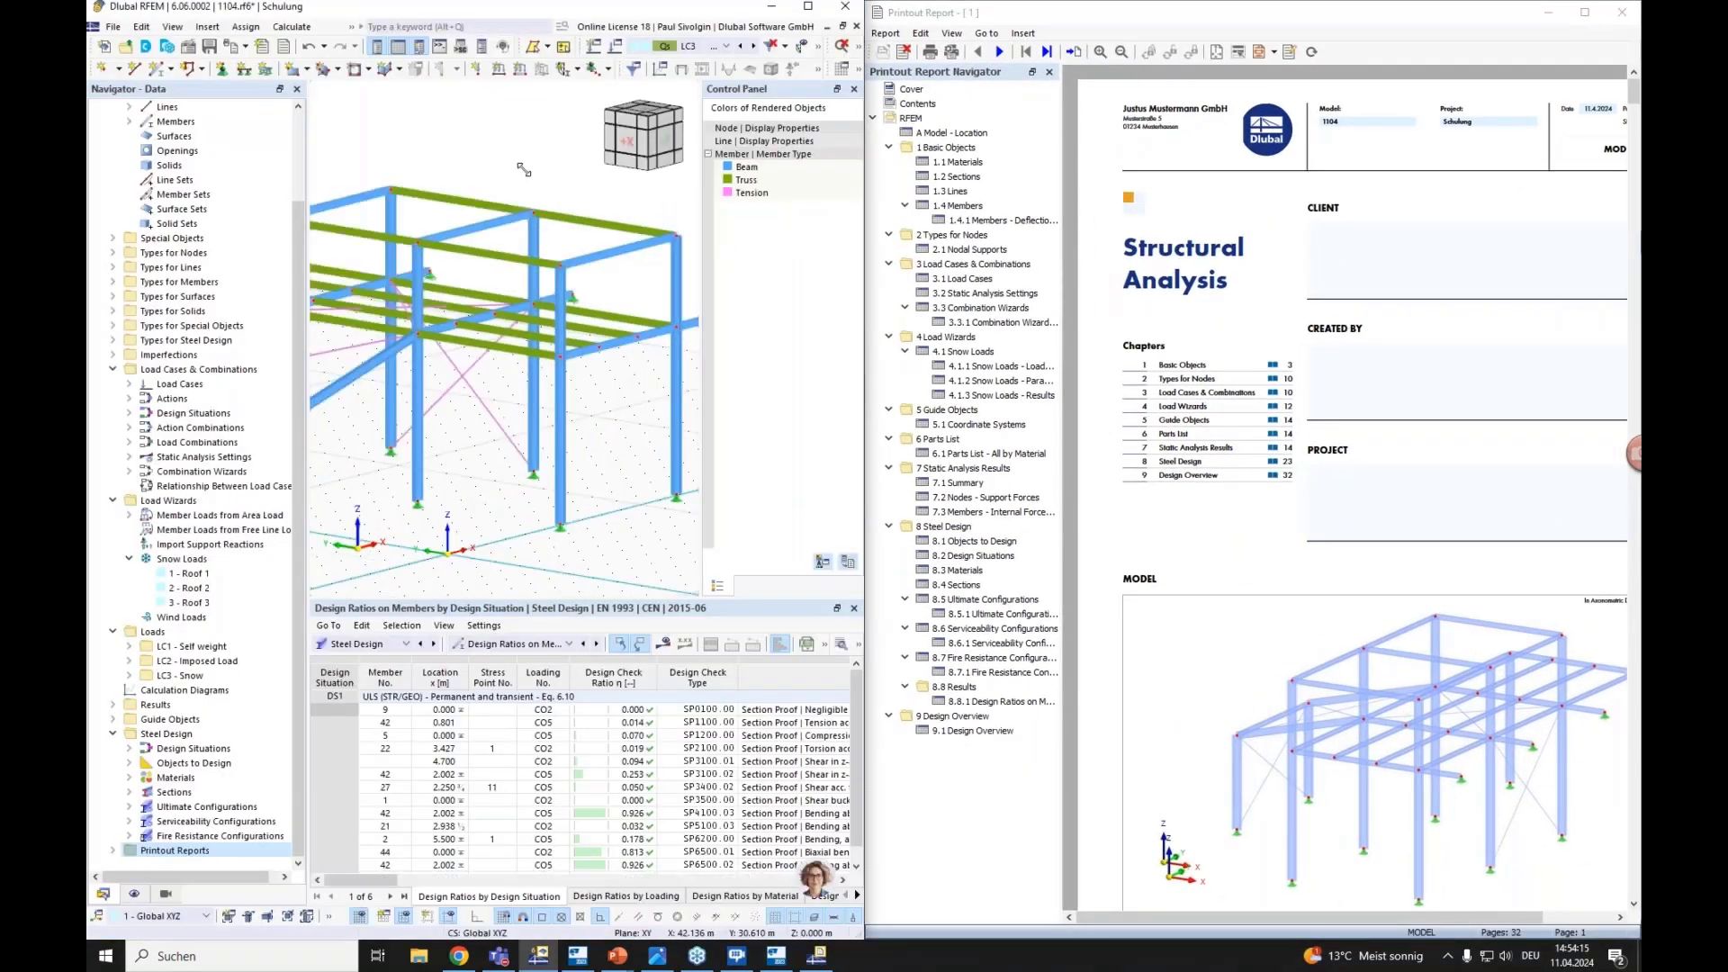
ctrl+middle_drag(471, 450, 540, 450)
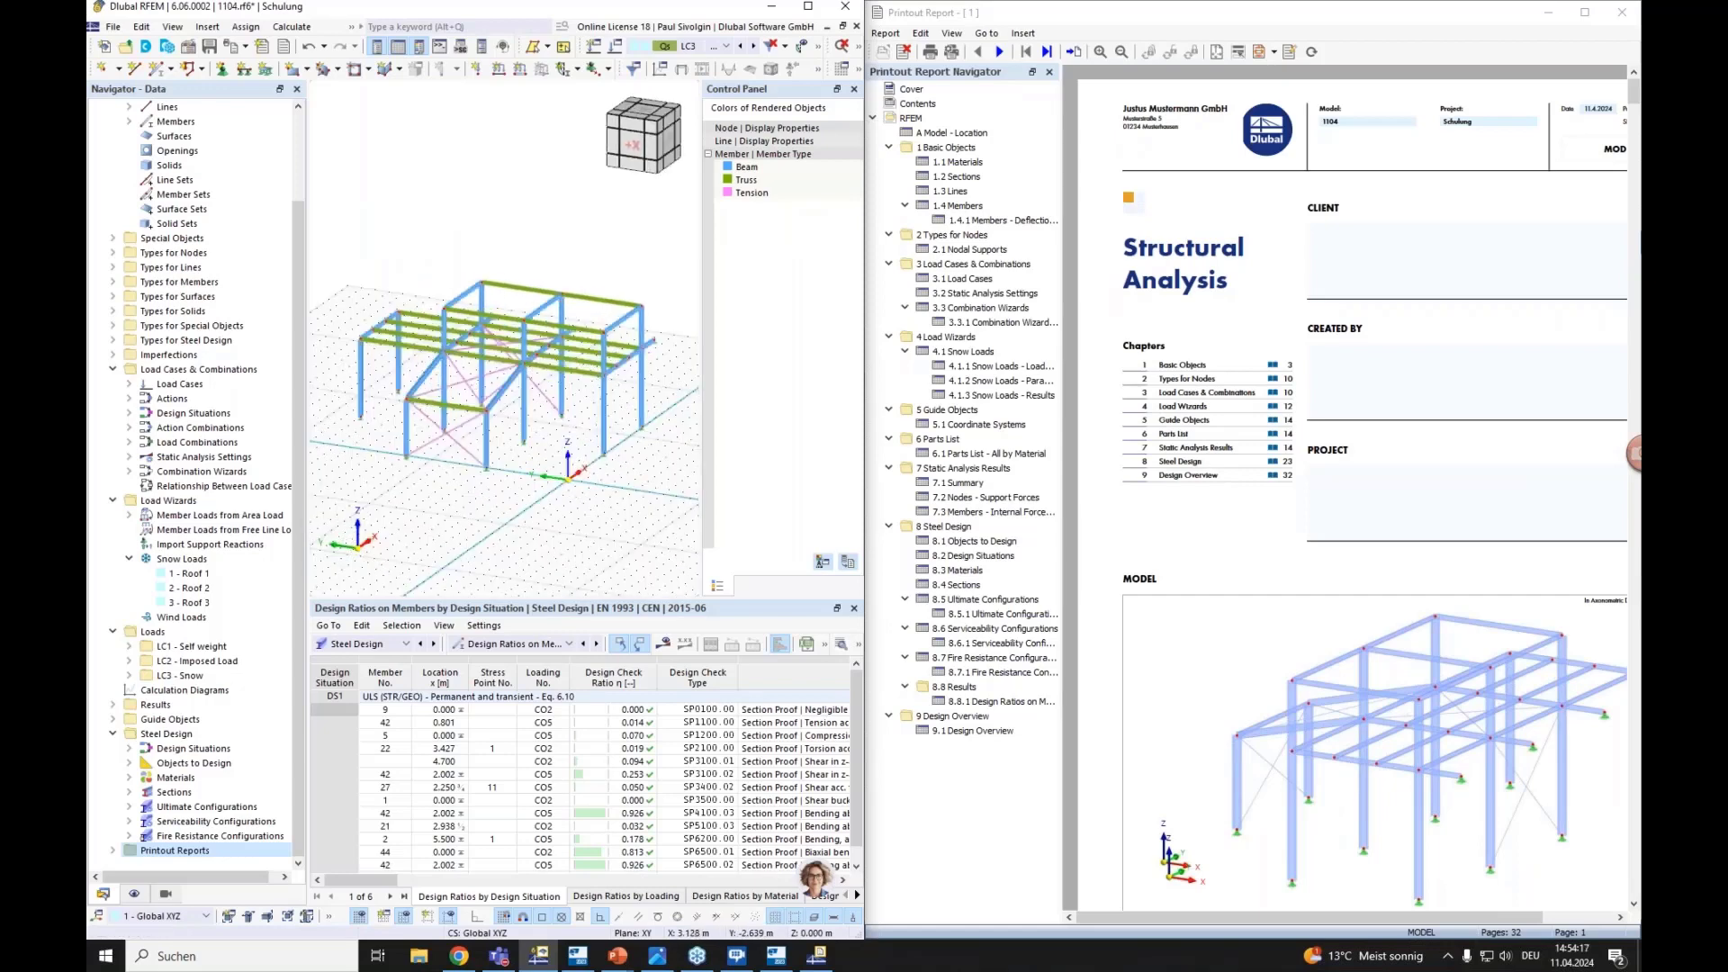
Review the report's materials and sections chapters and the design ratios on members by member
scroll(1586, 443, down, 15)
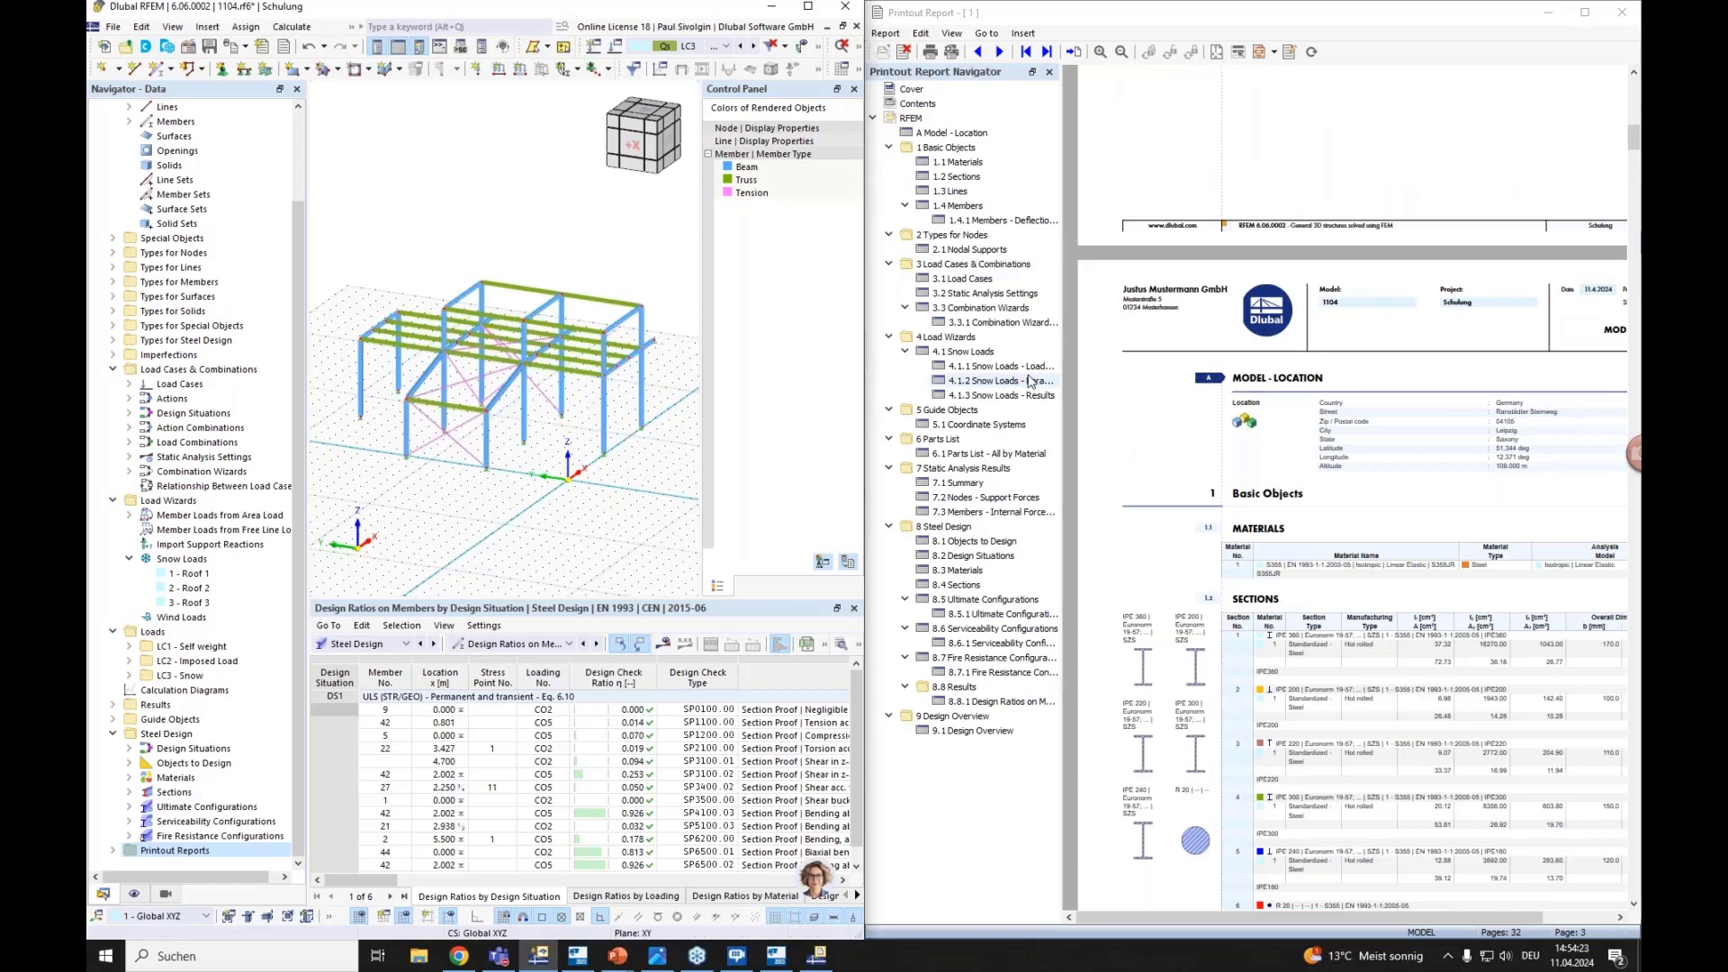
click(964, 163)
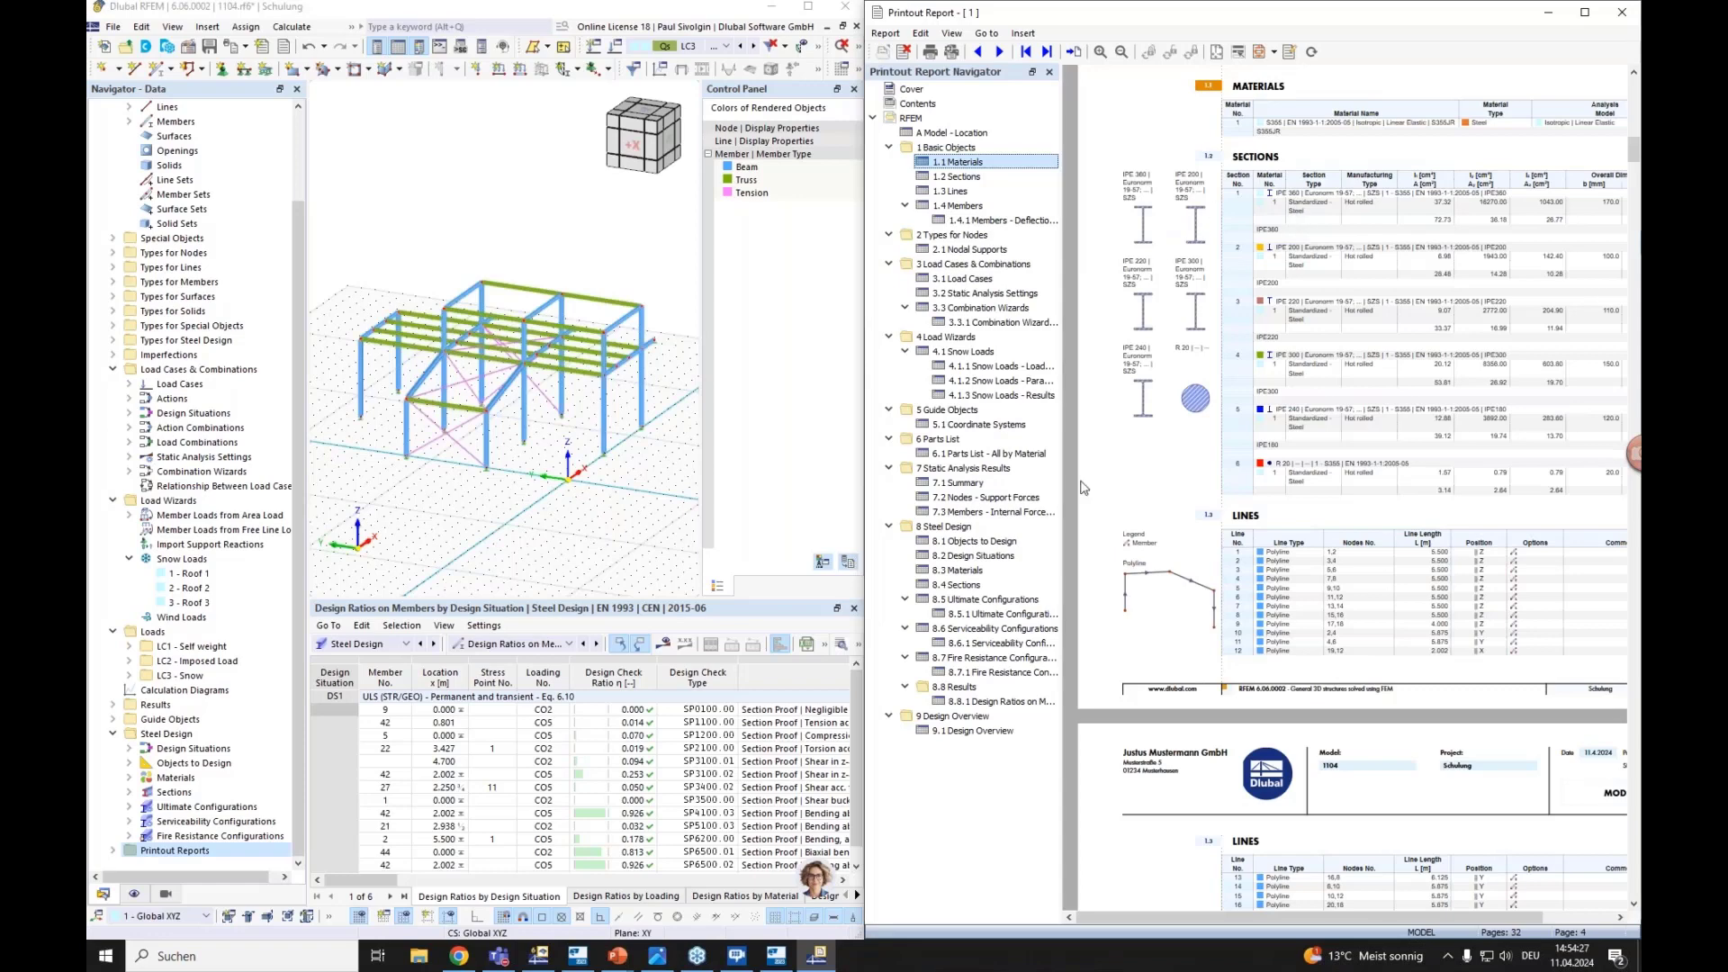
click(972, 704)
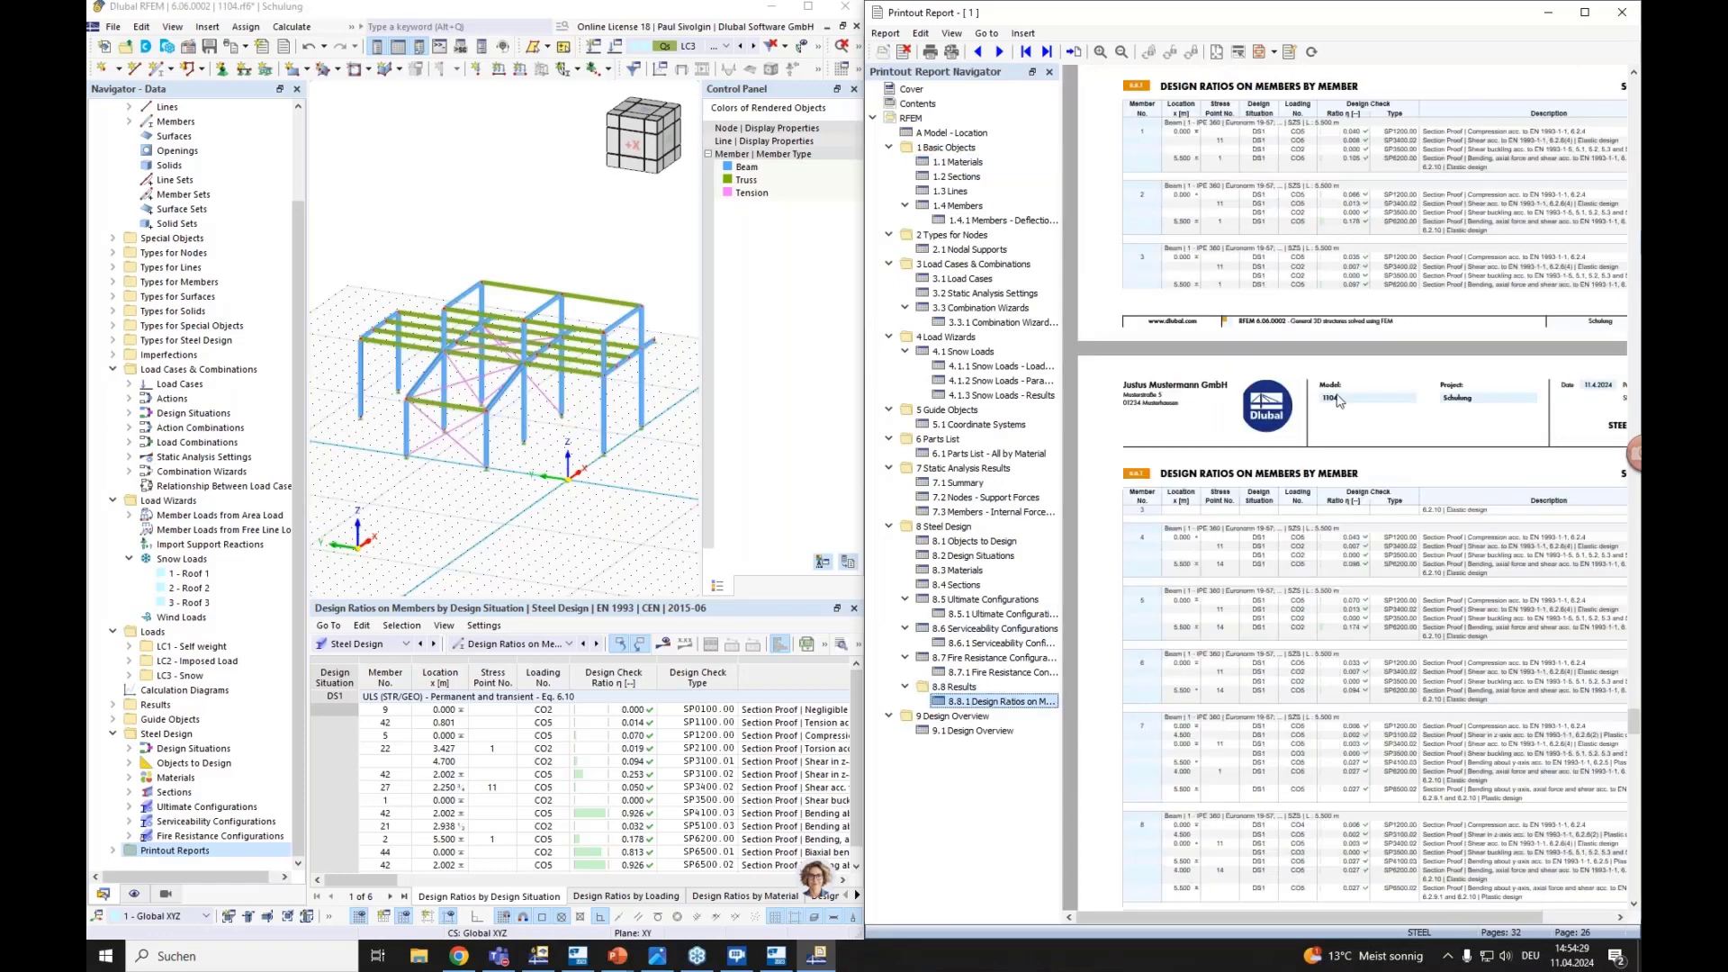
scroll(1332, 391, down, 2)
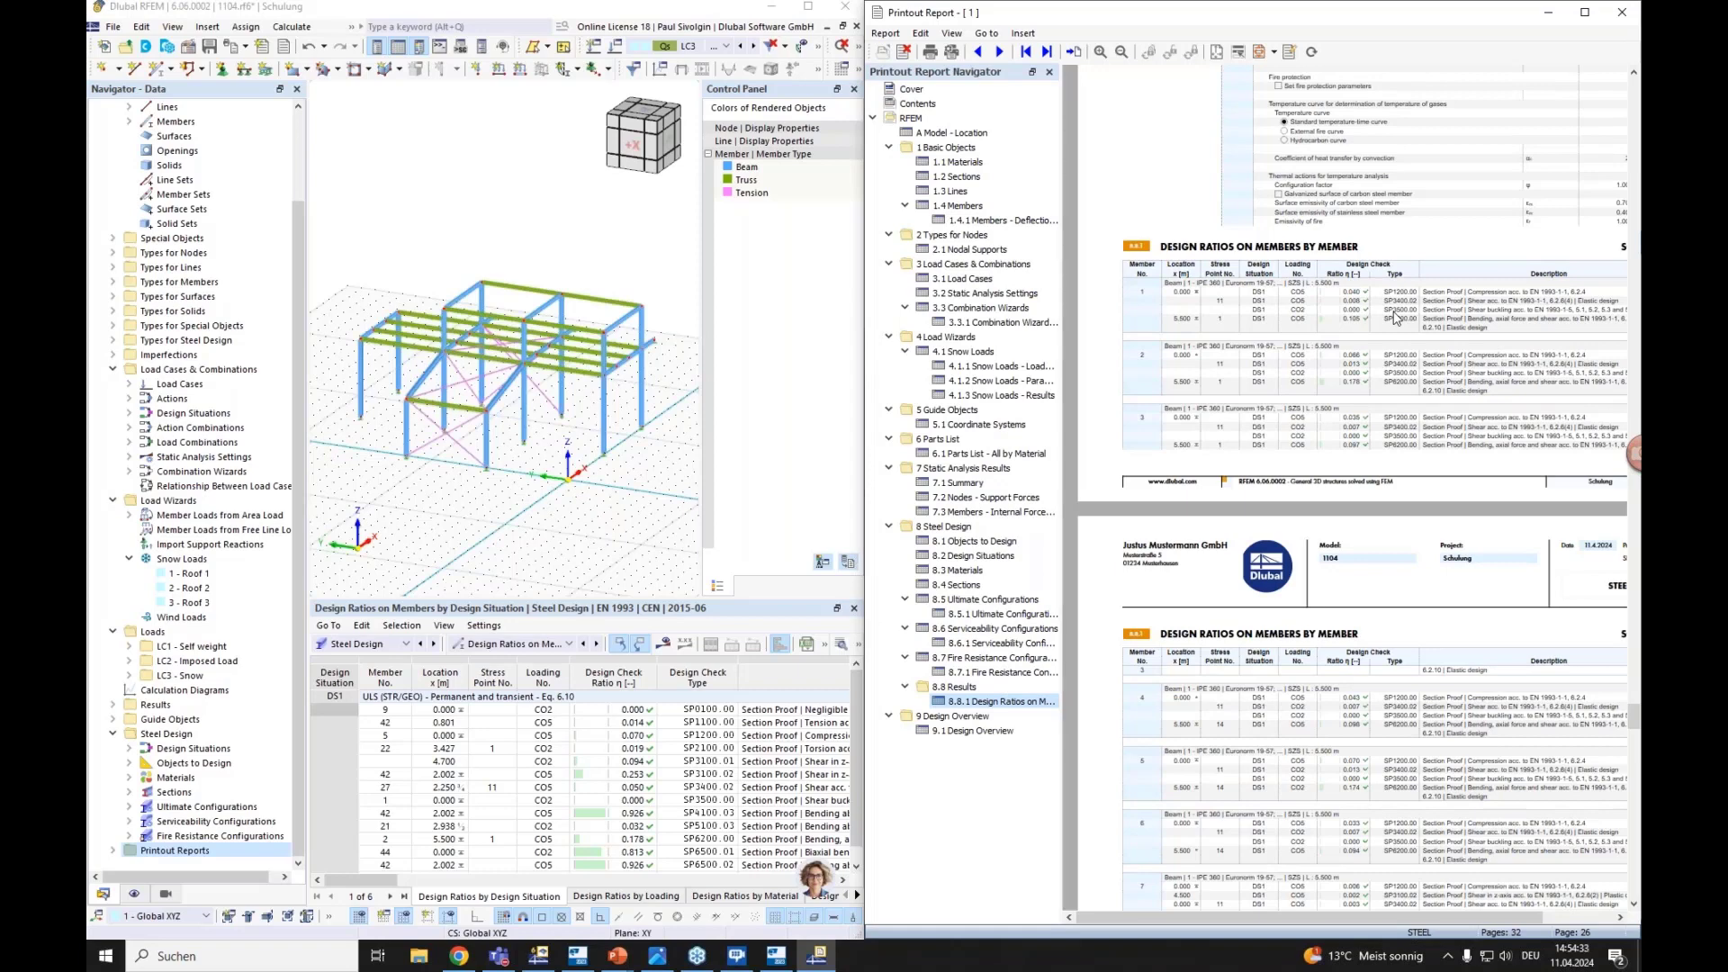
click(965, 163)
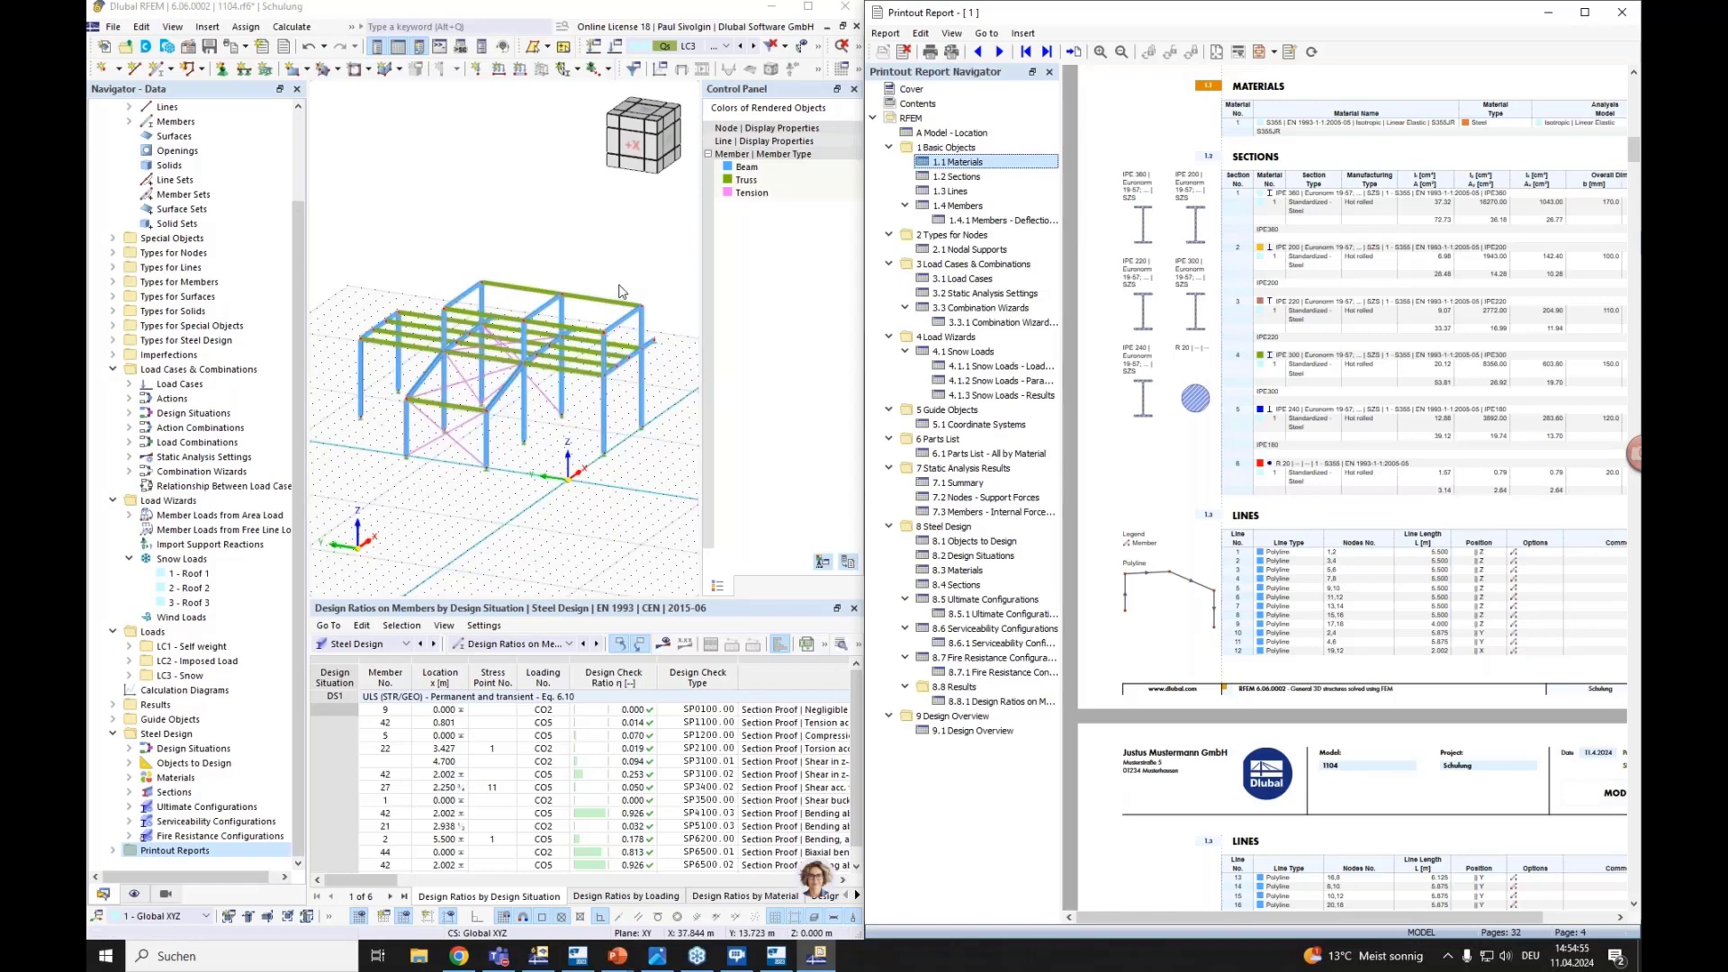
Color the rendered members by section and fit the whole frame in the model view
click(135, 893)
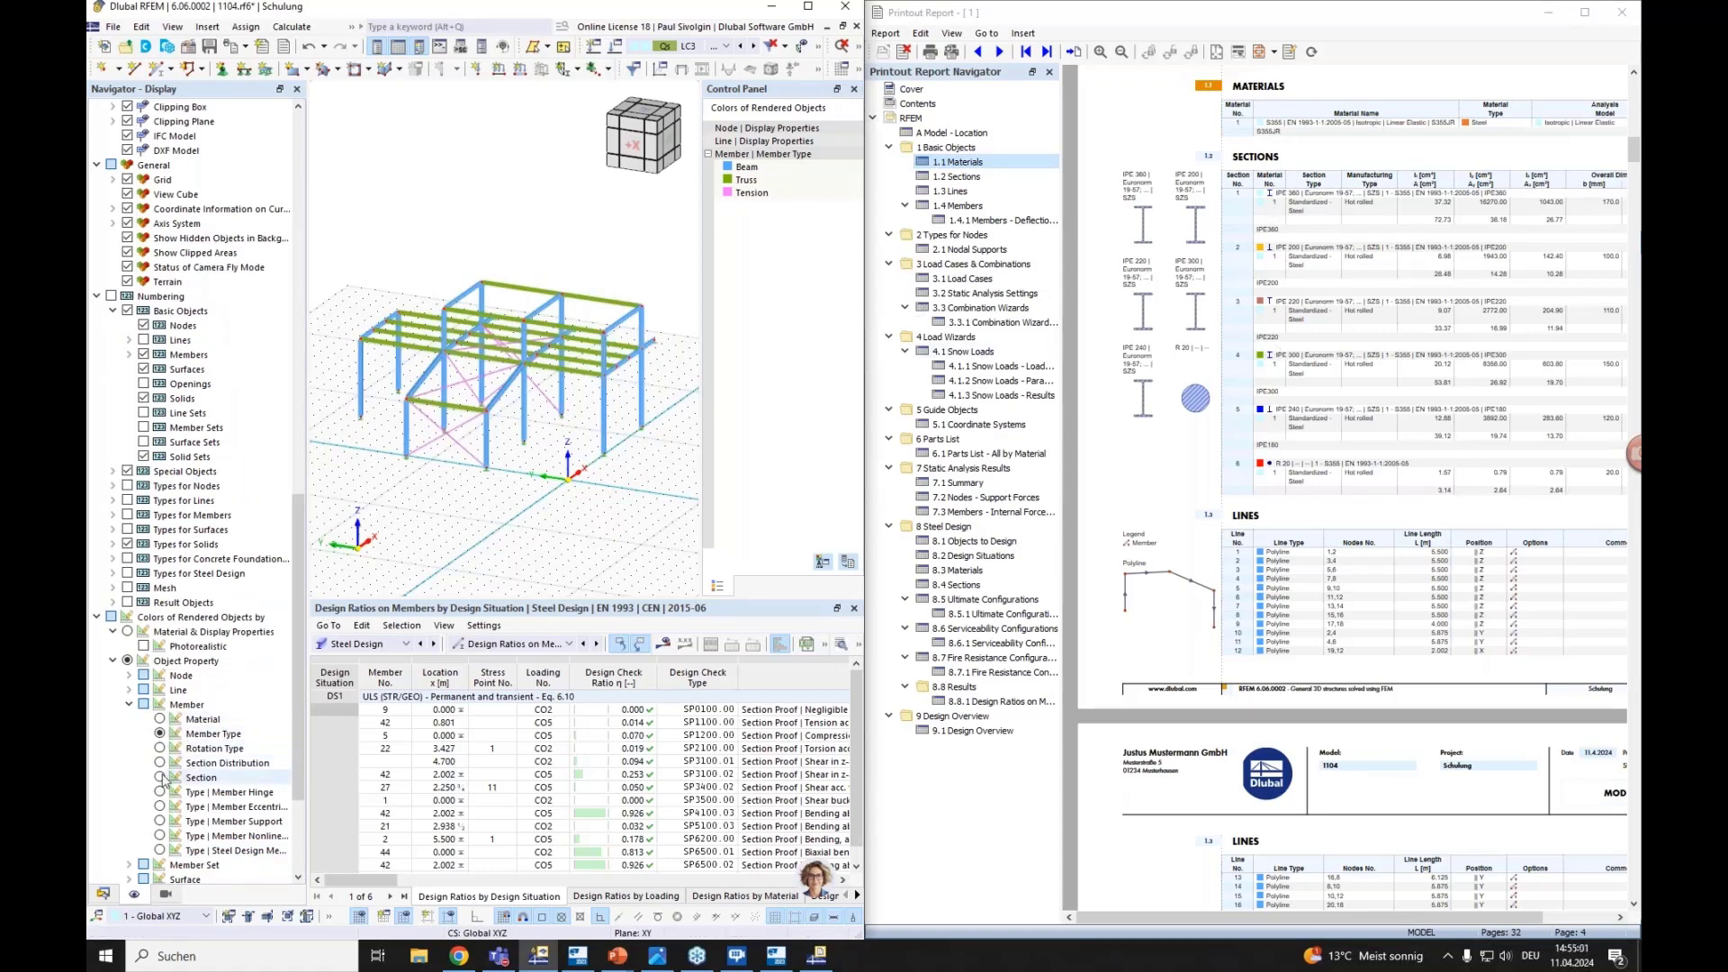
click(193, 777)
scroll(479, 355, up, 2)
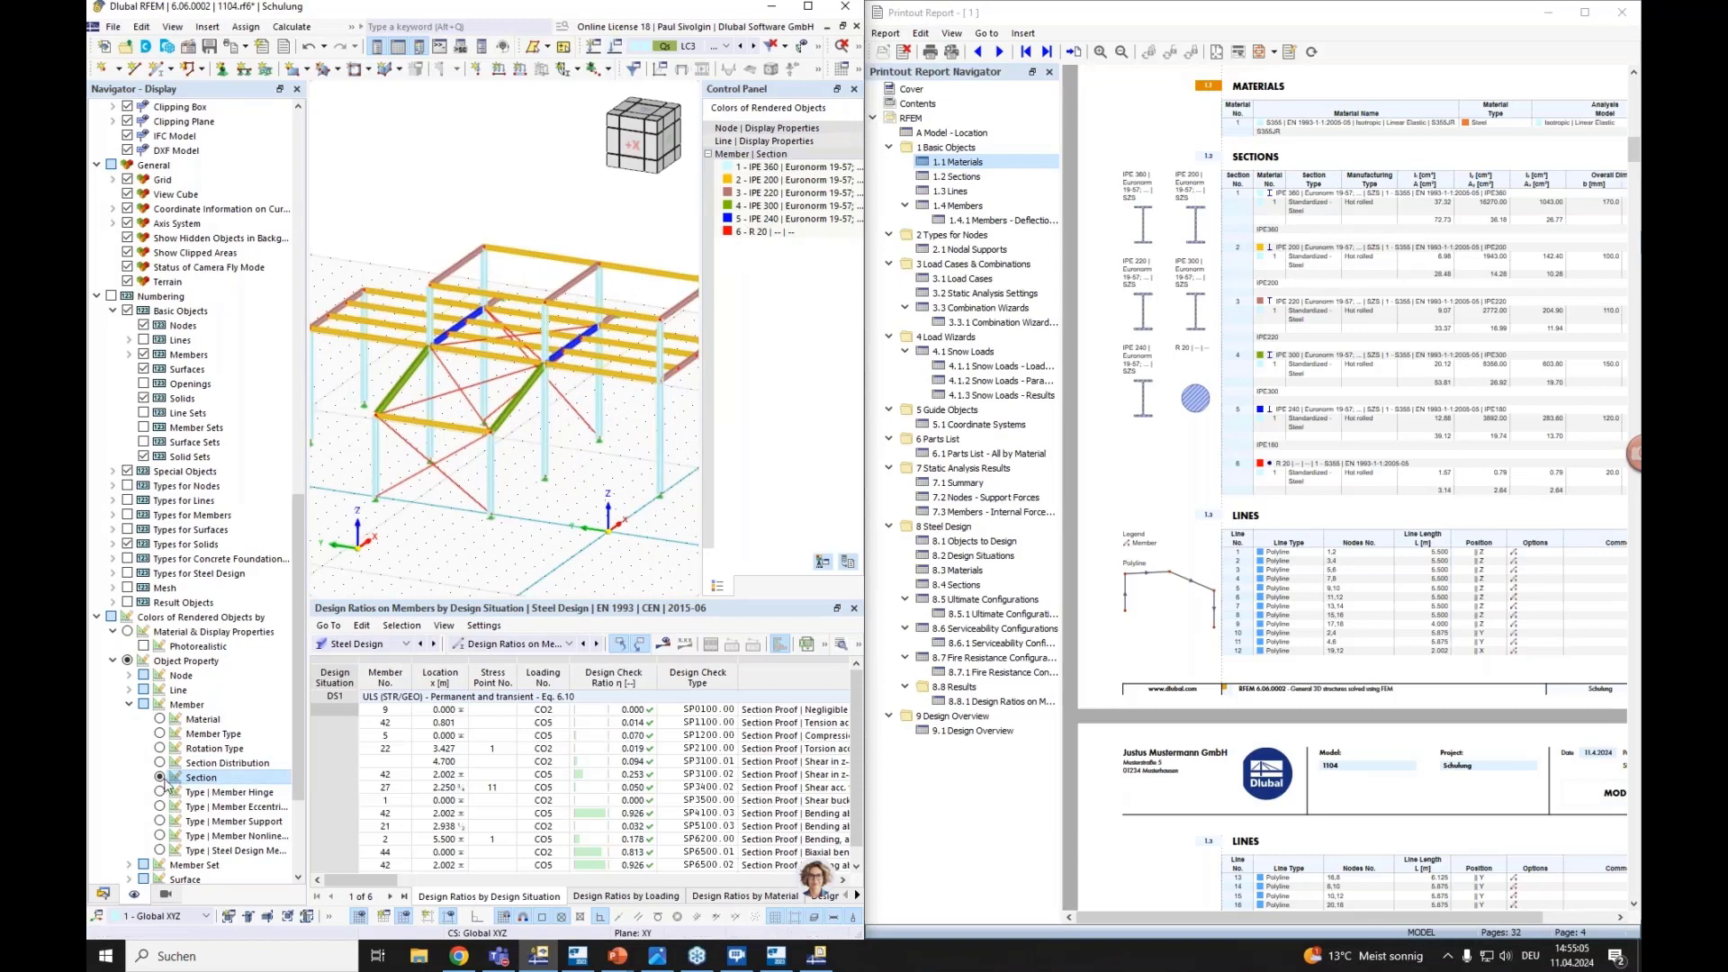
scroll(585, 441, down, 2)
middle_drag(585, 441, 574, 449)
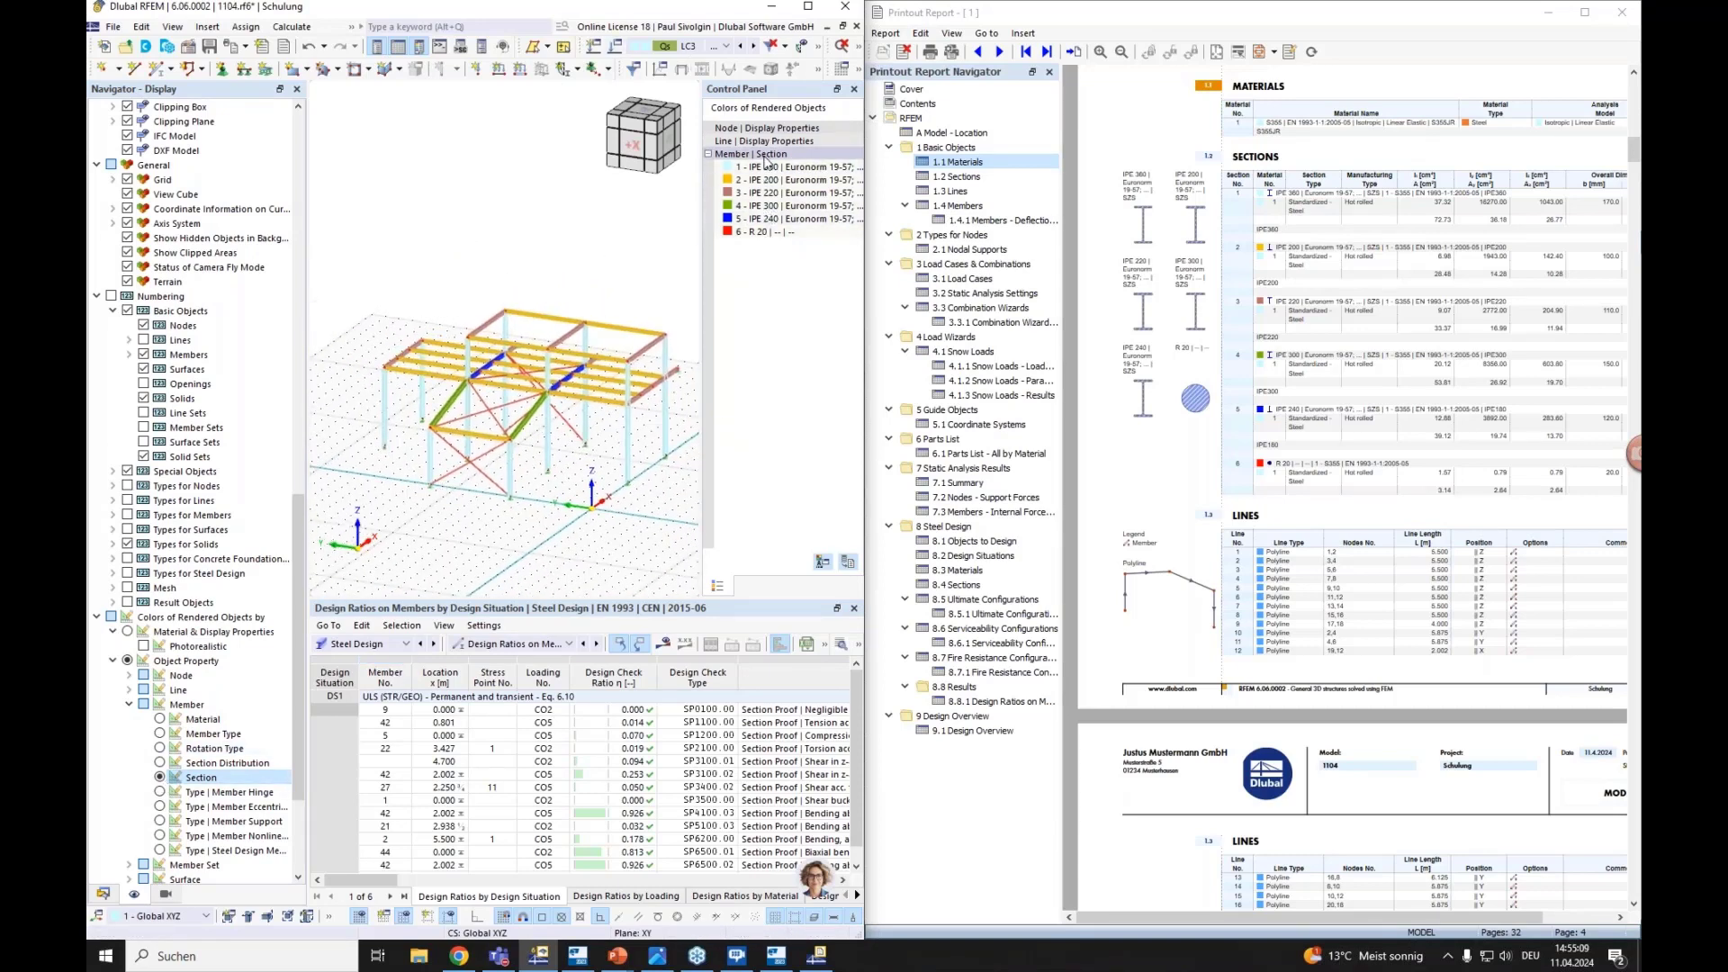
Print the current model graphic to printout report 1 with the preset picture settings, saving and showing it
click(246, 48)
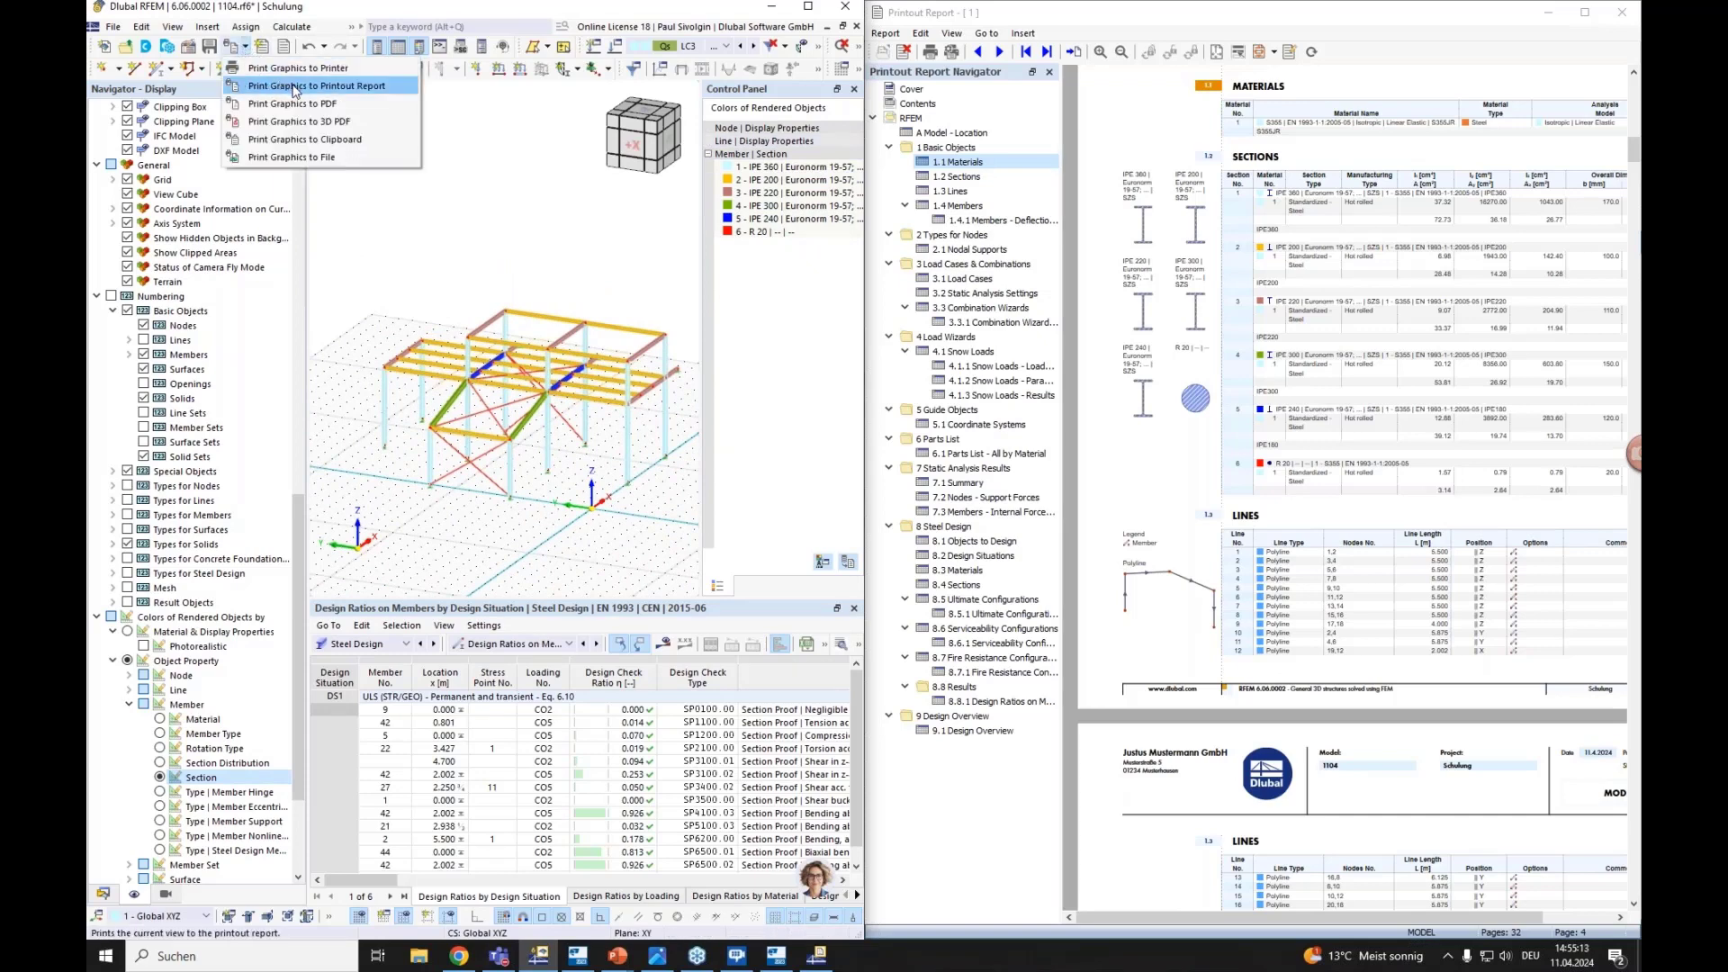
click(429, 312)
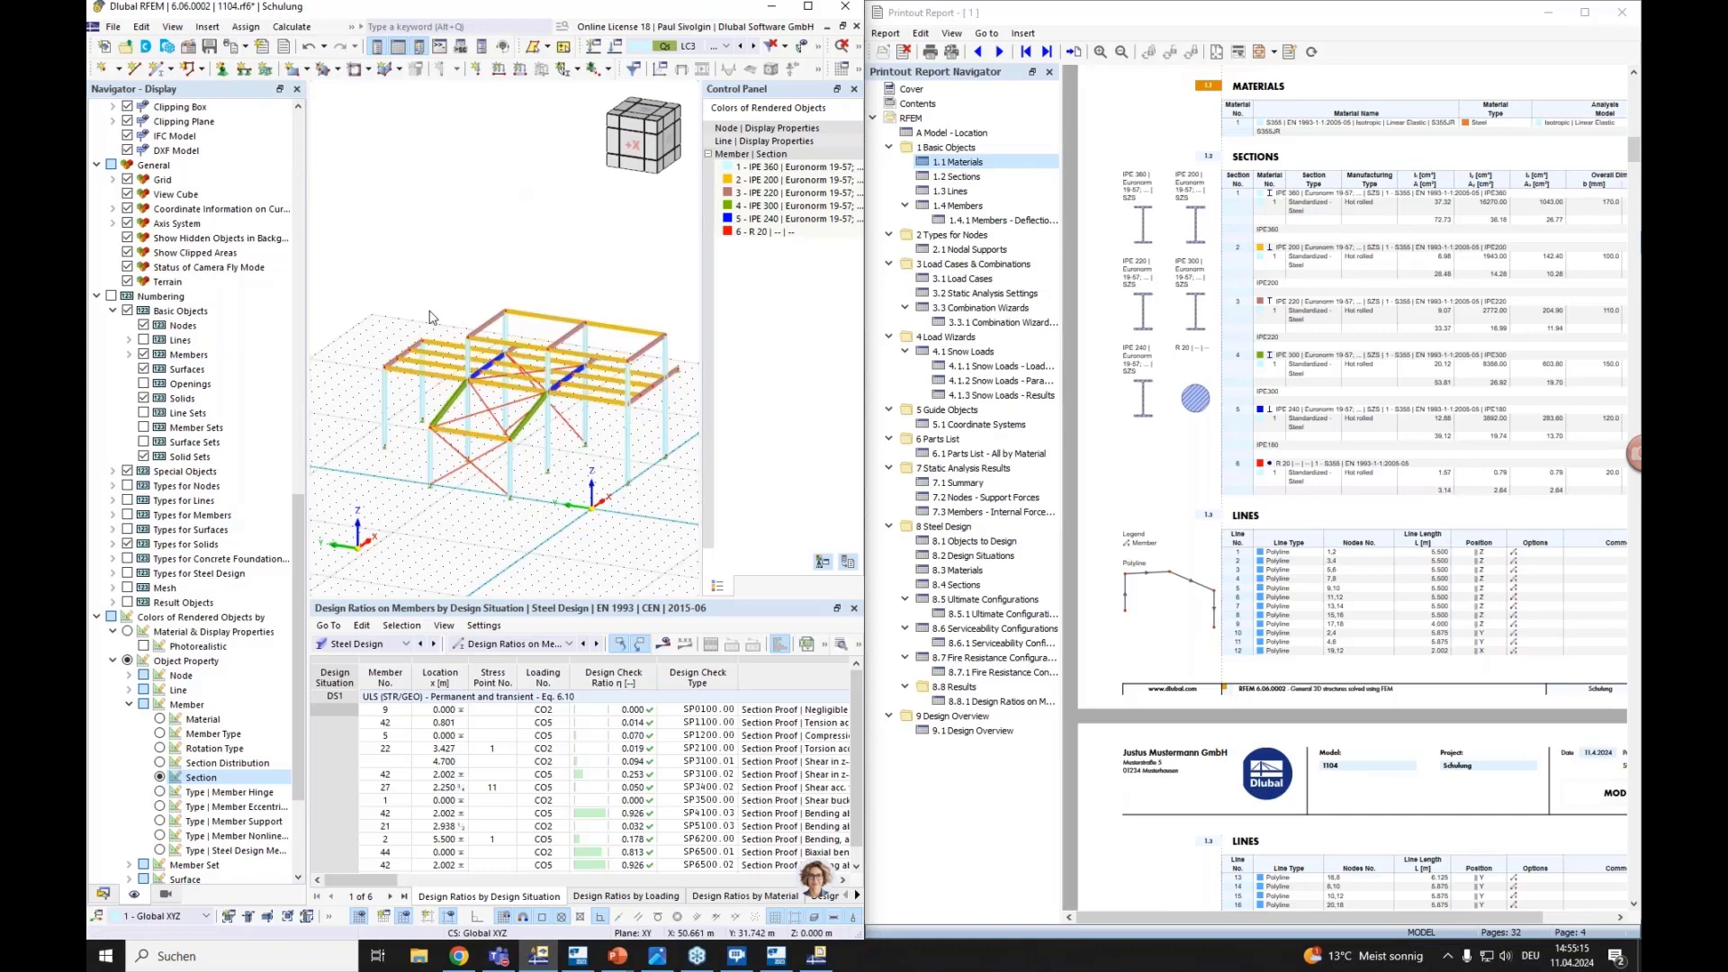
click(244, 49)
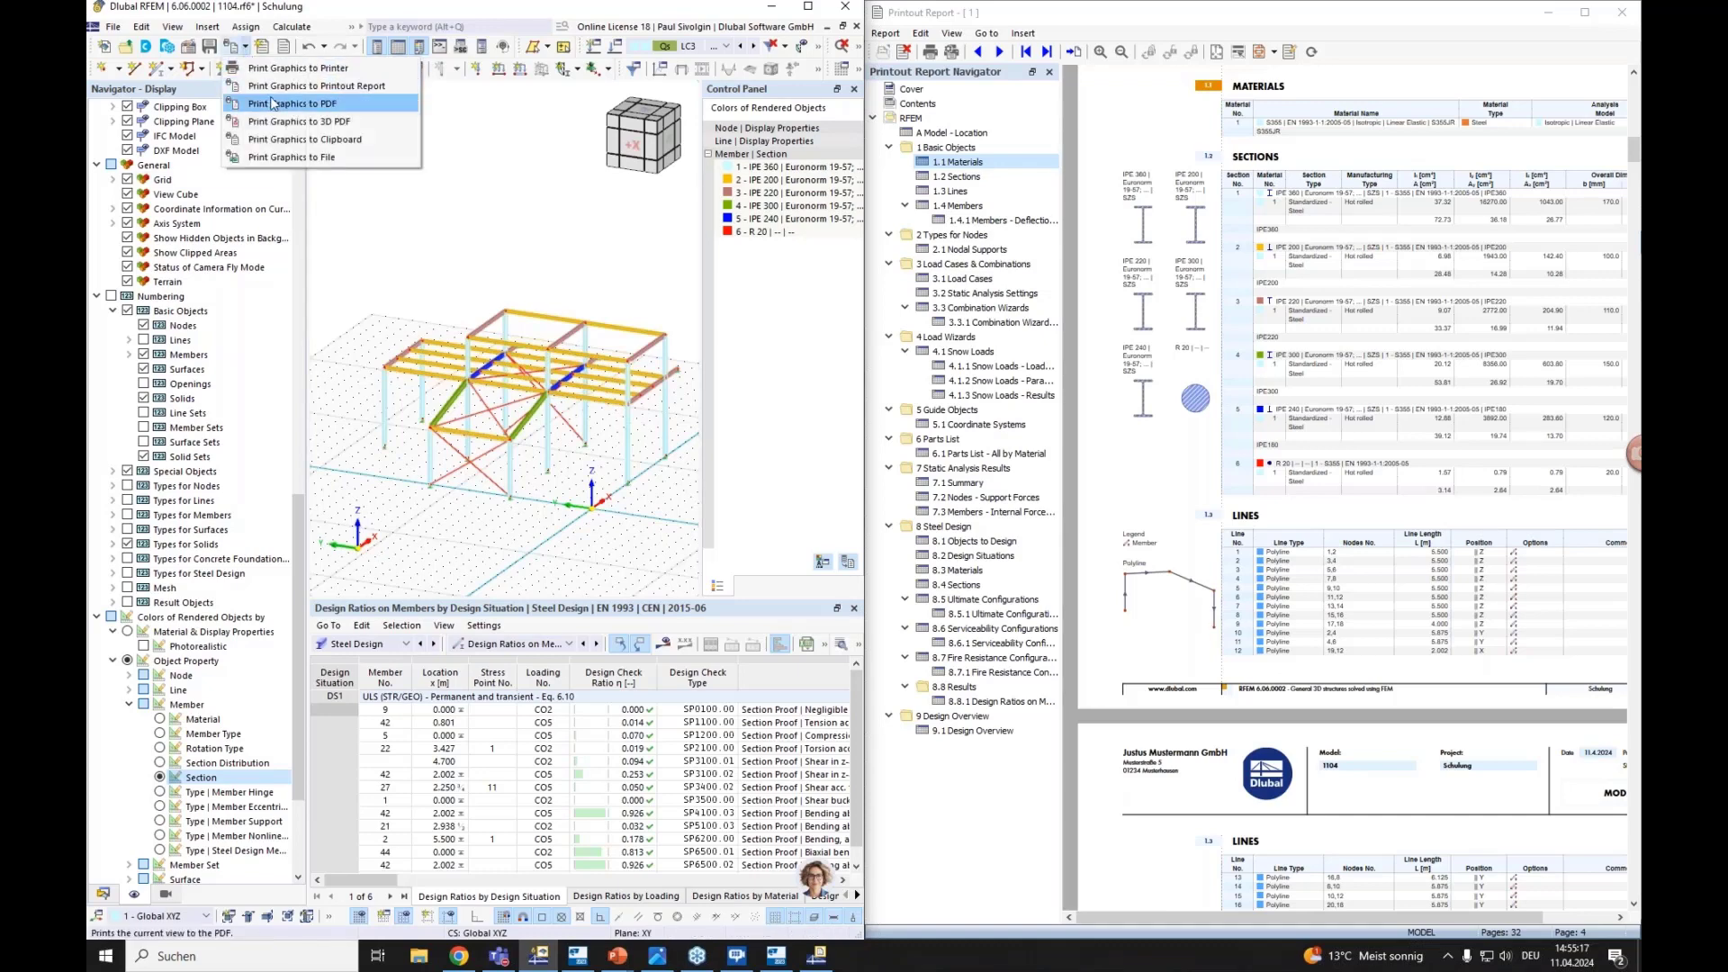
click(315, 86)
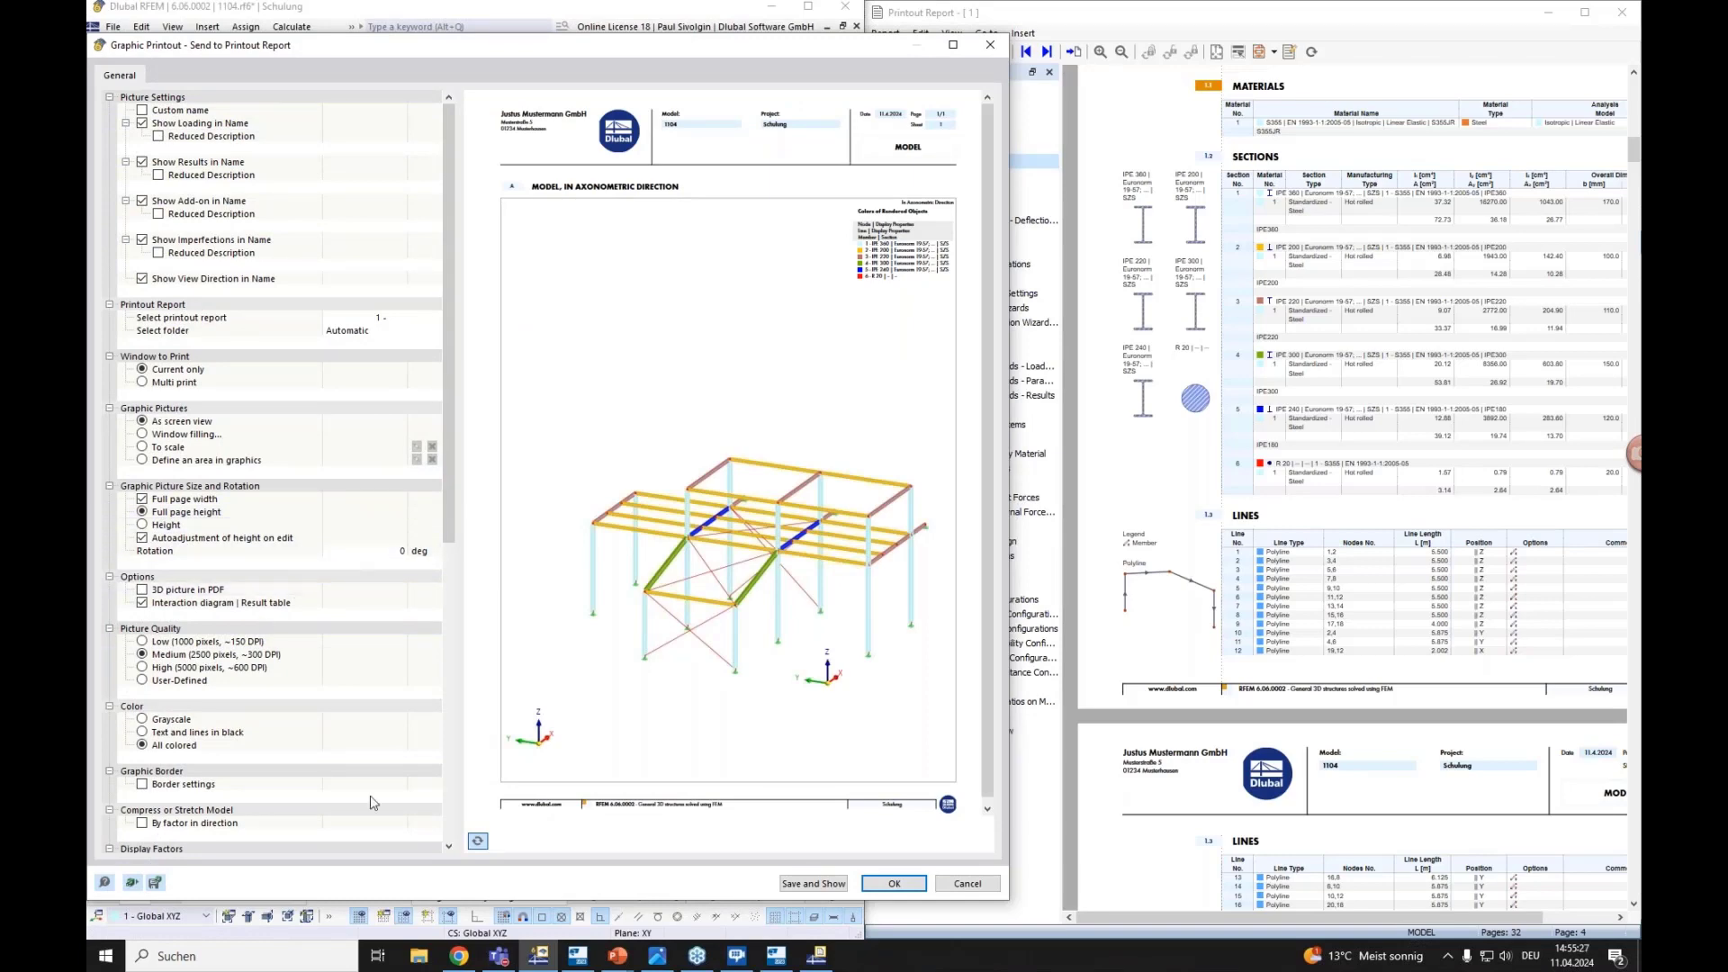
click(841, 885)
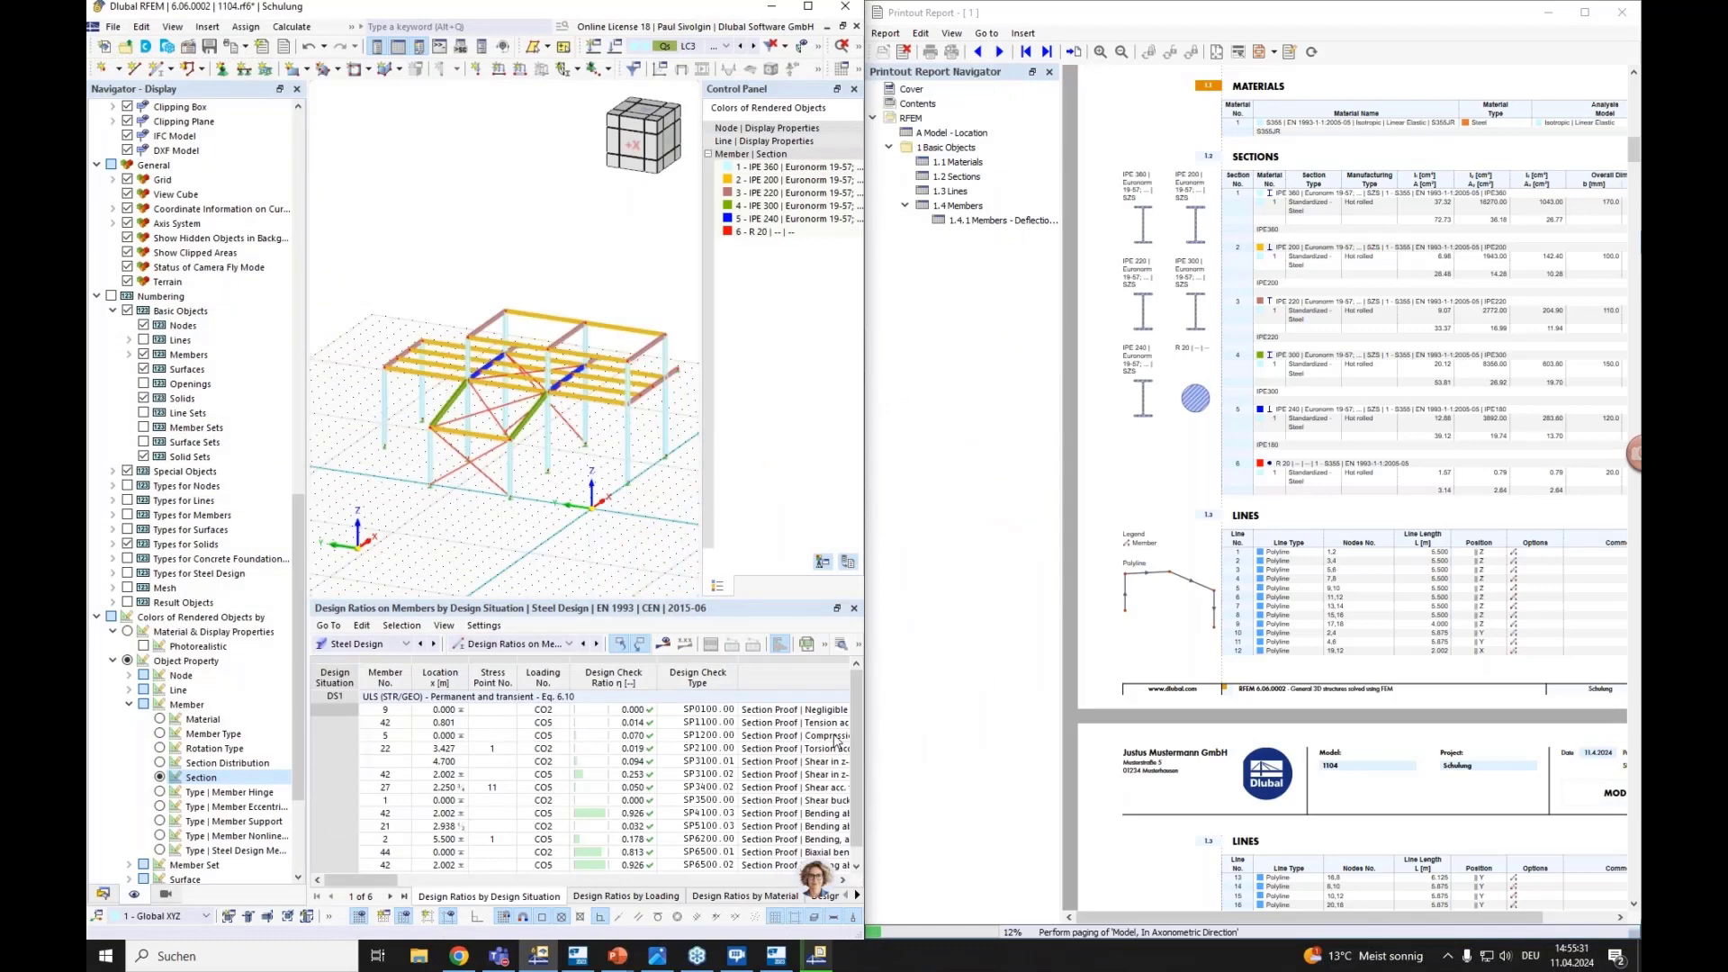
View the inserted Model, In Axonometric Direction picture in the printout report
click(1028, 232)
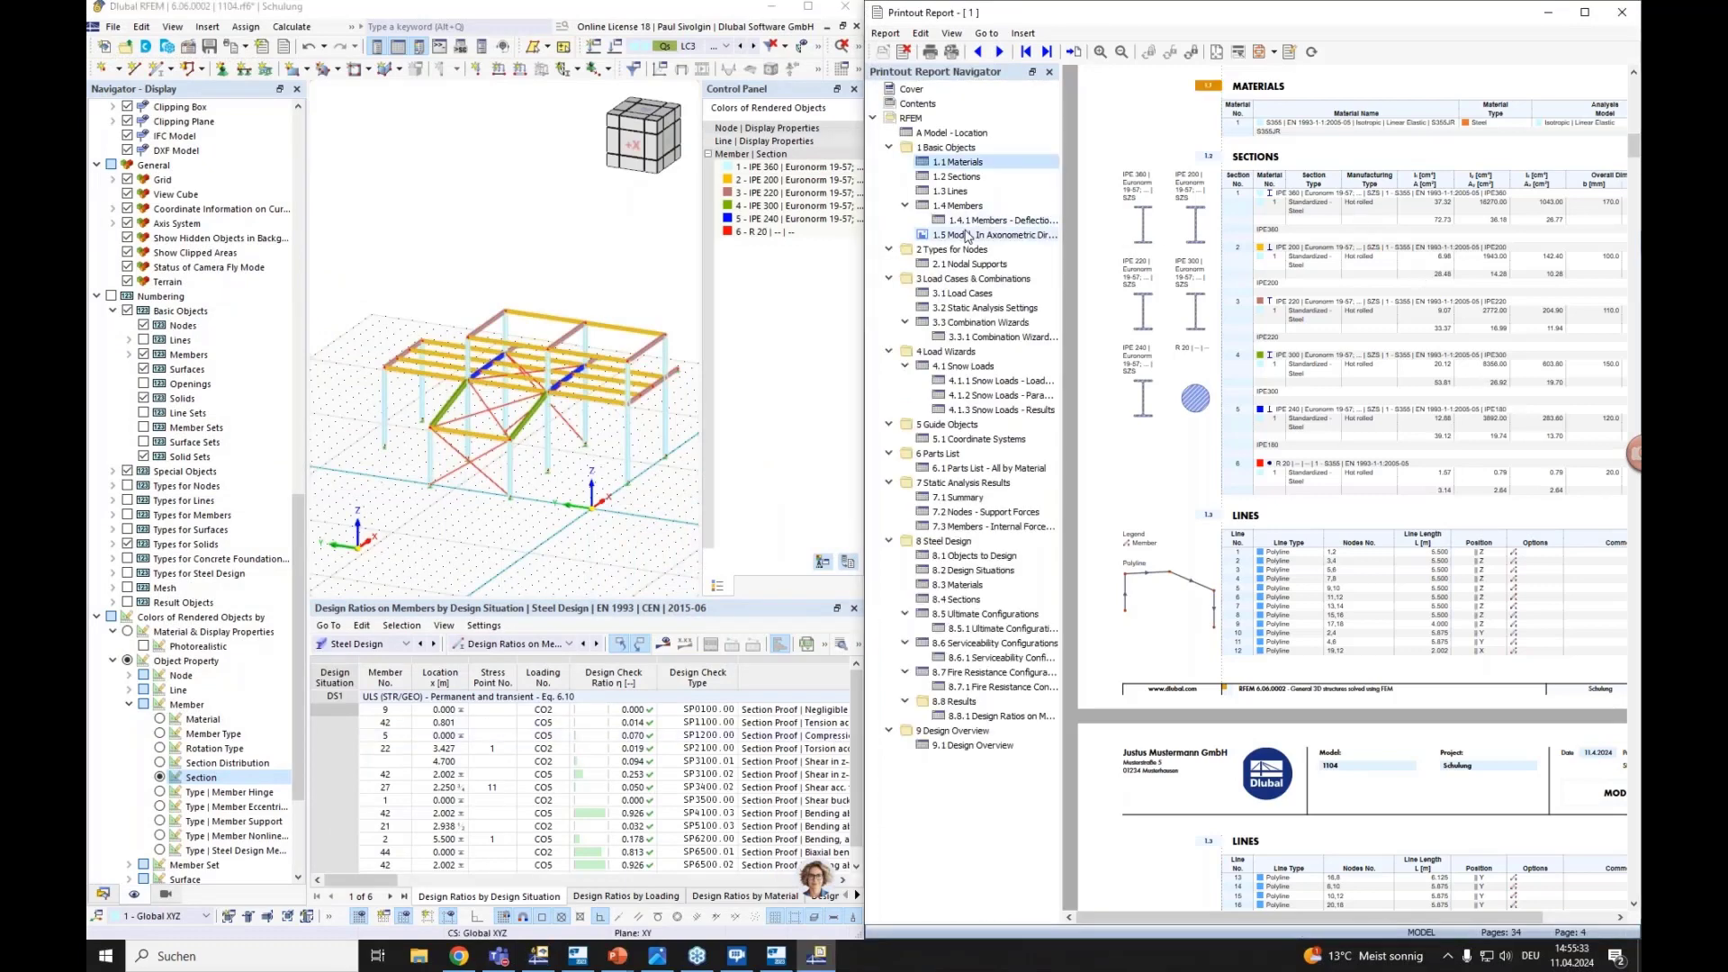
scroll(1278, 470, down, 2)
scroll(1278, 469, up, 5)
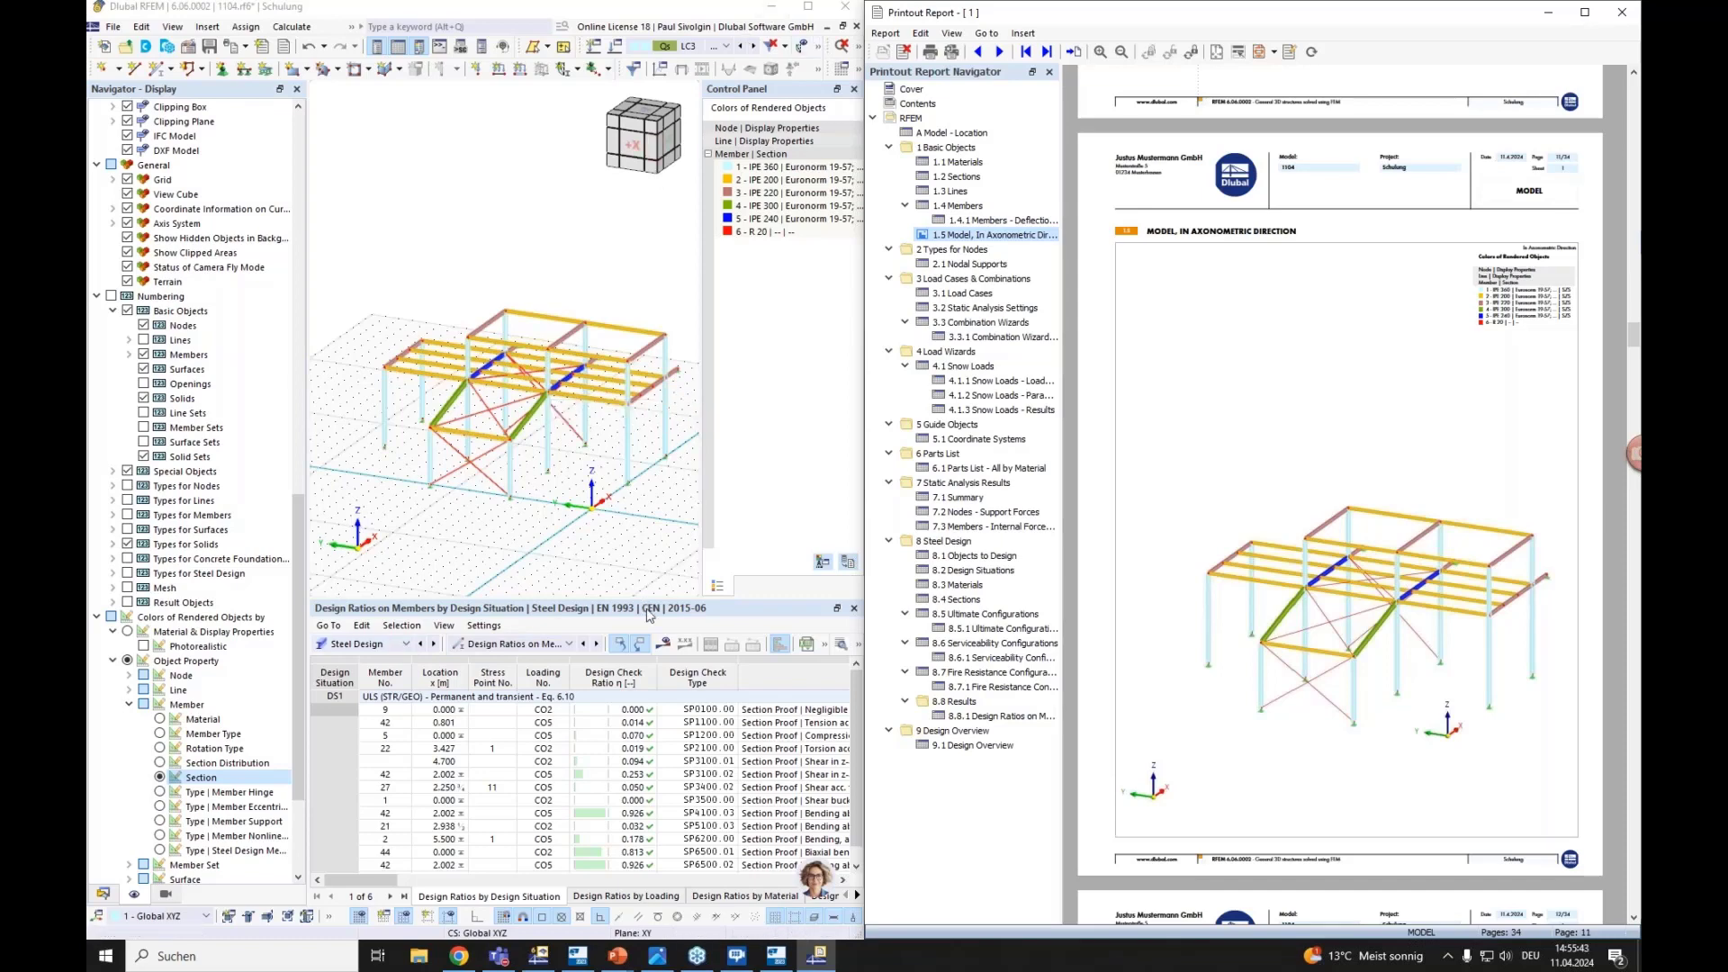
Display the Steel Design check ratios for design situation DS1 on the whole frame in the model view
click(105, 895)
scroll(610, 248, up, 3)
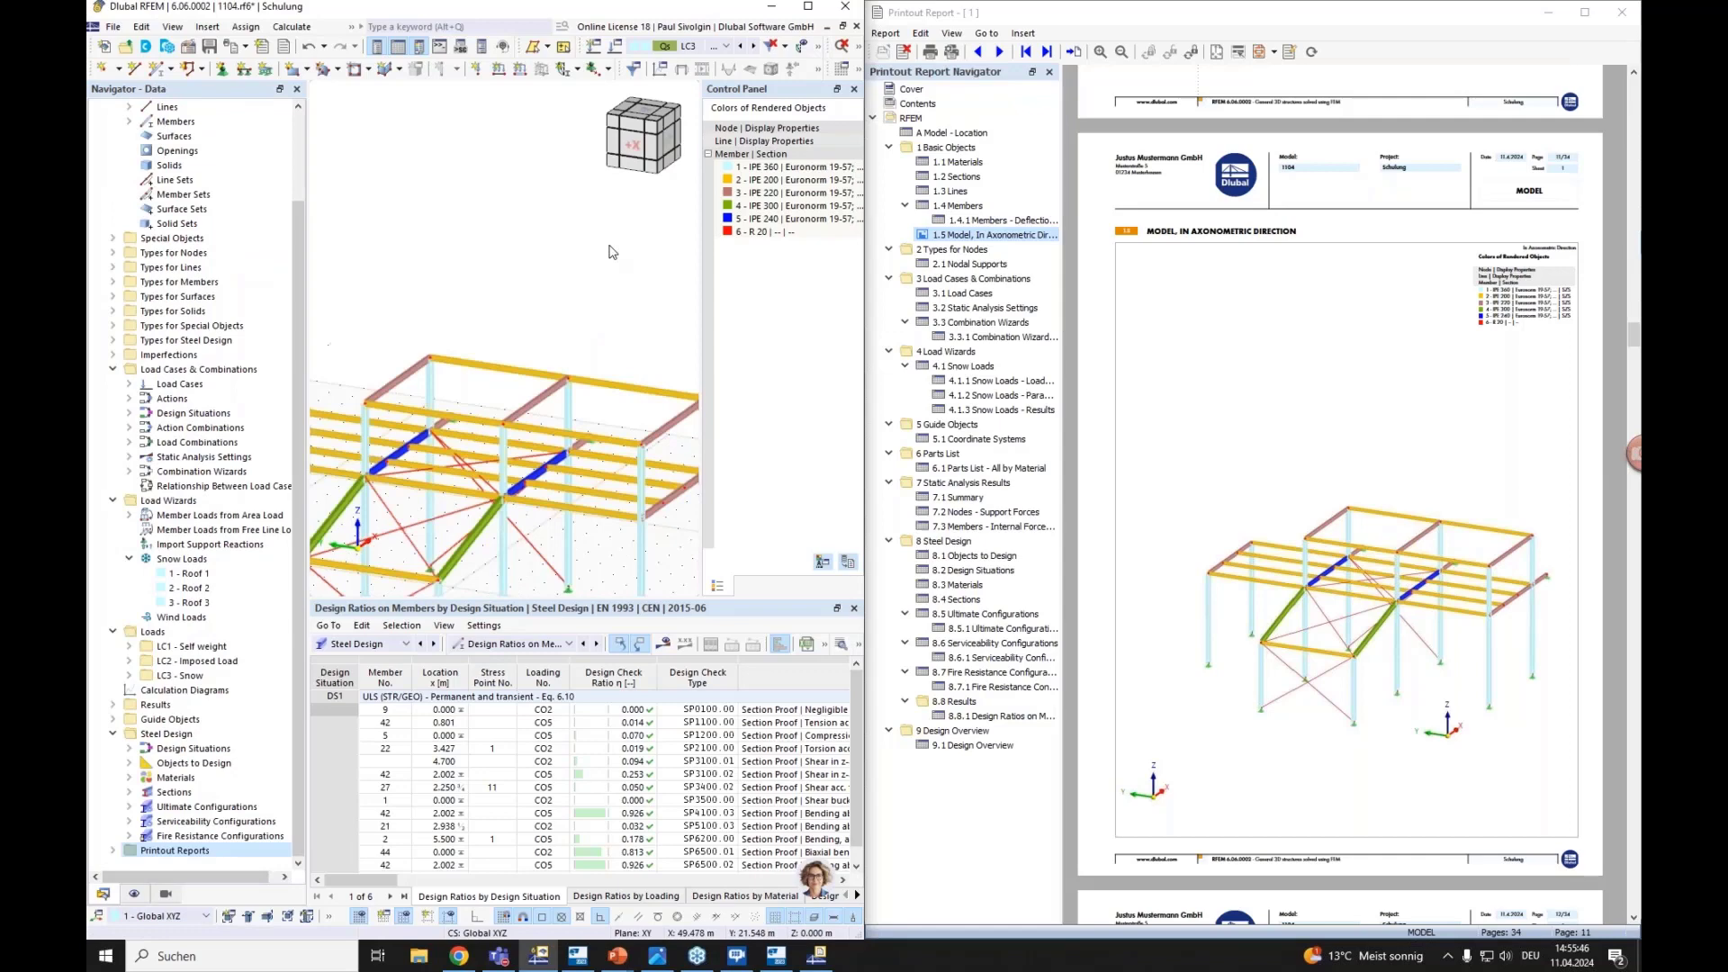
click(819, 49)
click(711, 46)
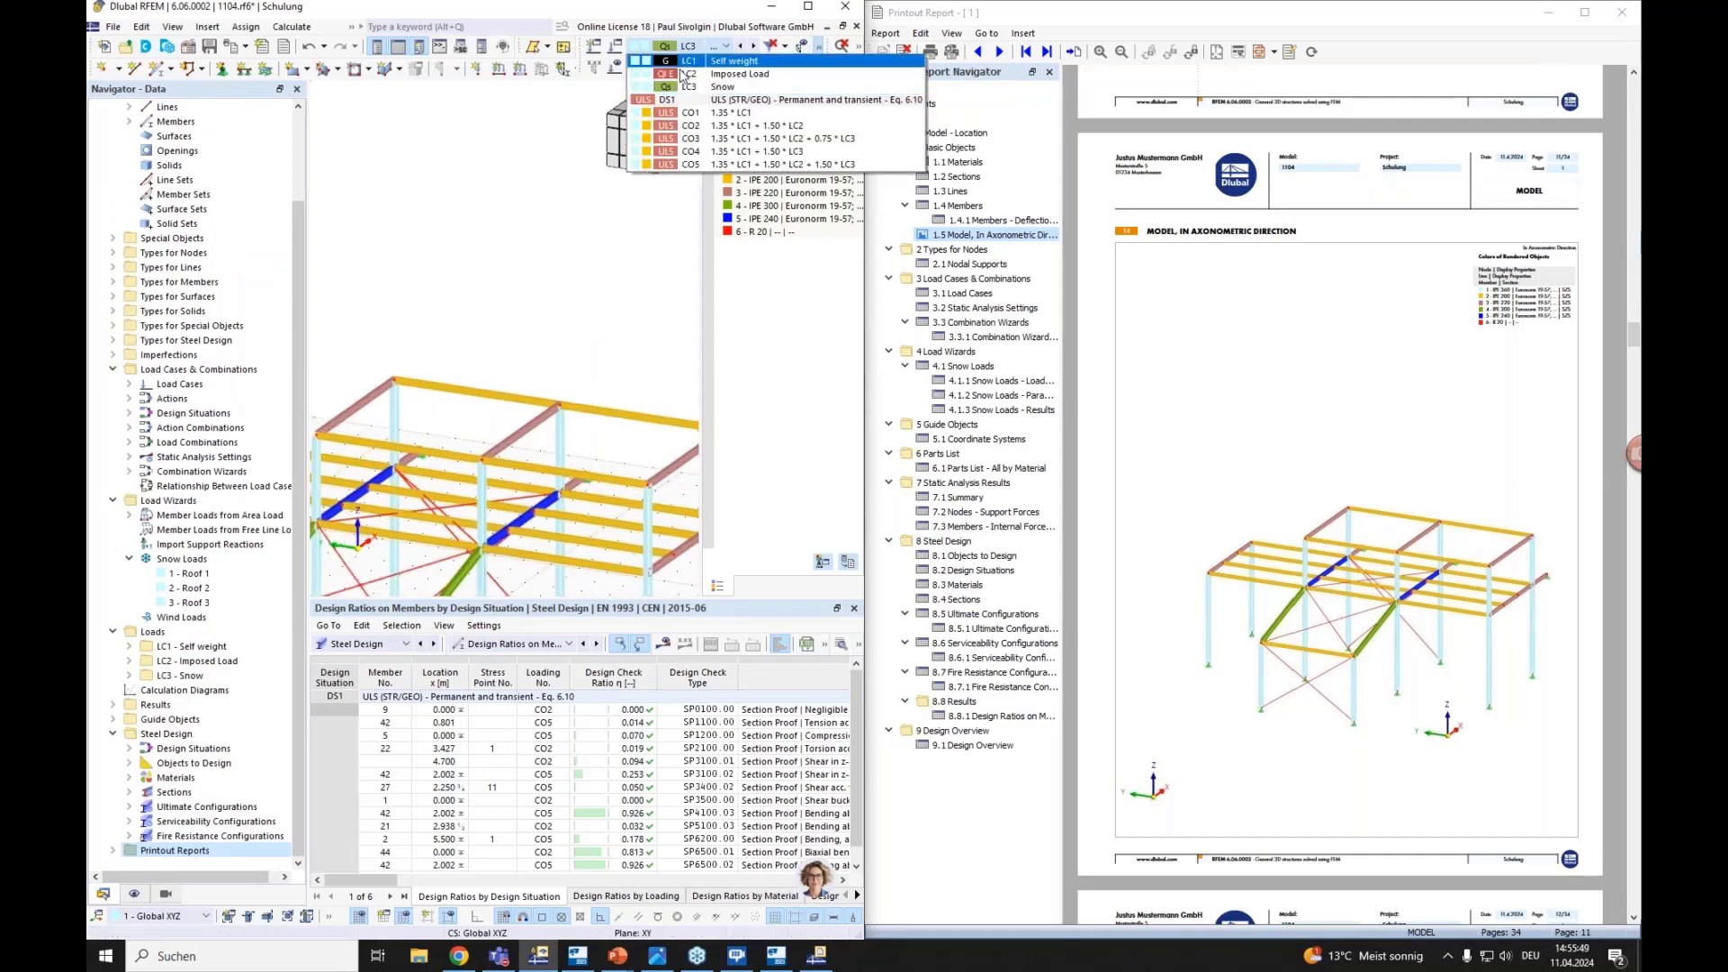
click(671, 58)
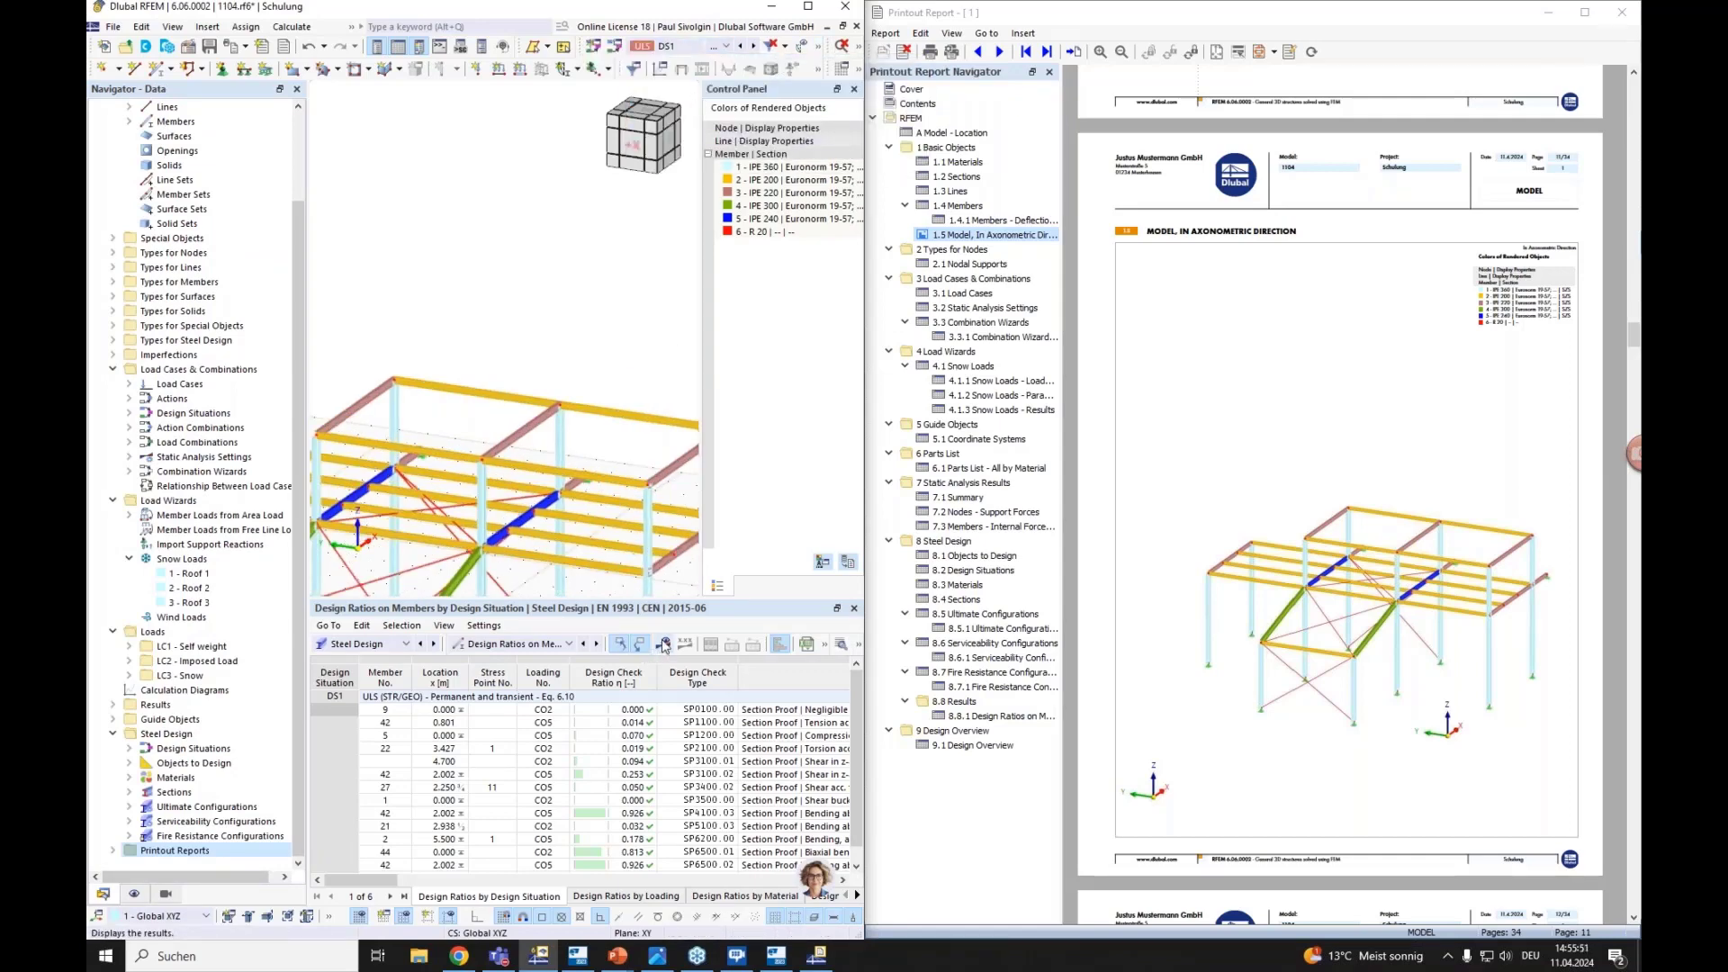
click(818, 47)
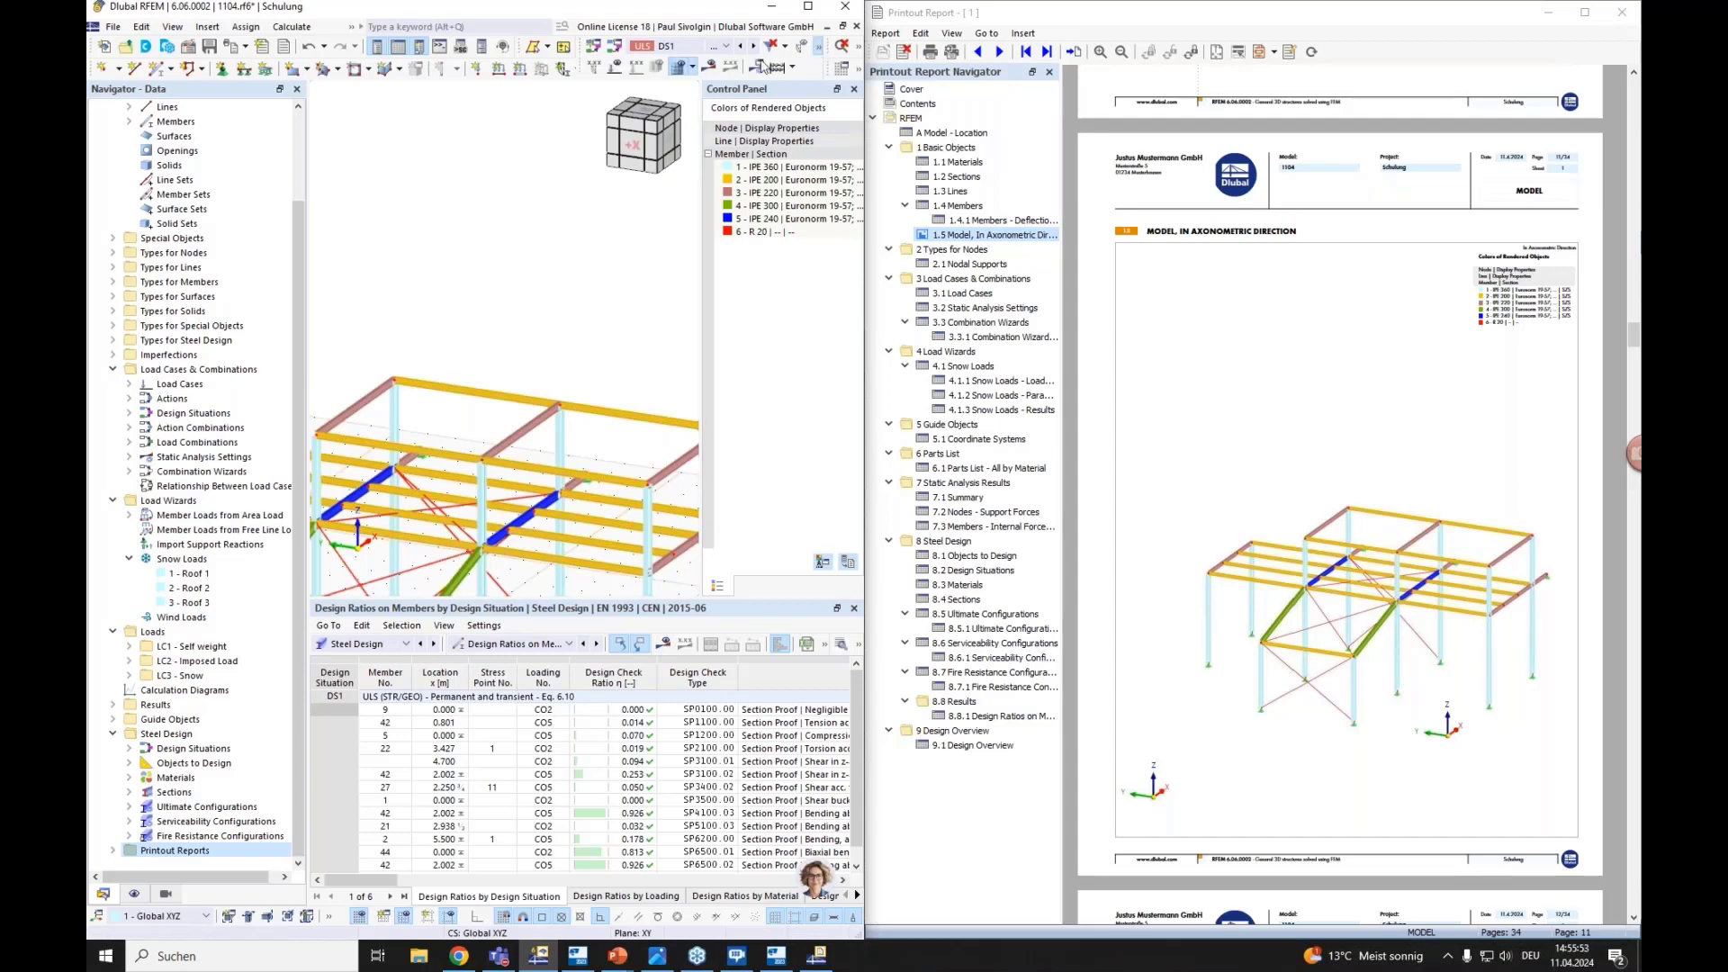
click(708, 66)
scroll(585, 317, down, 3)
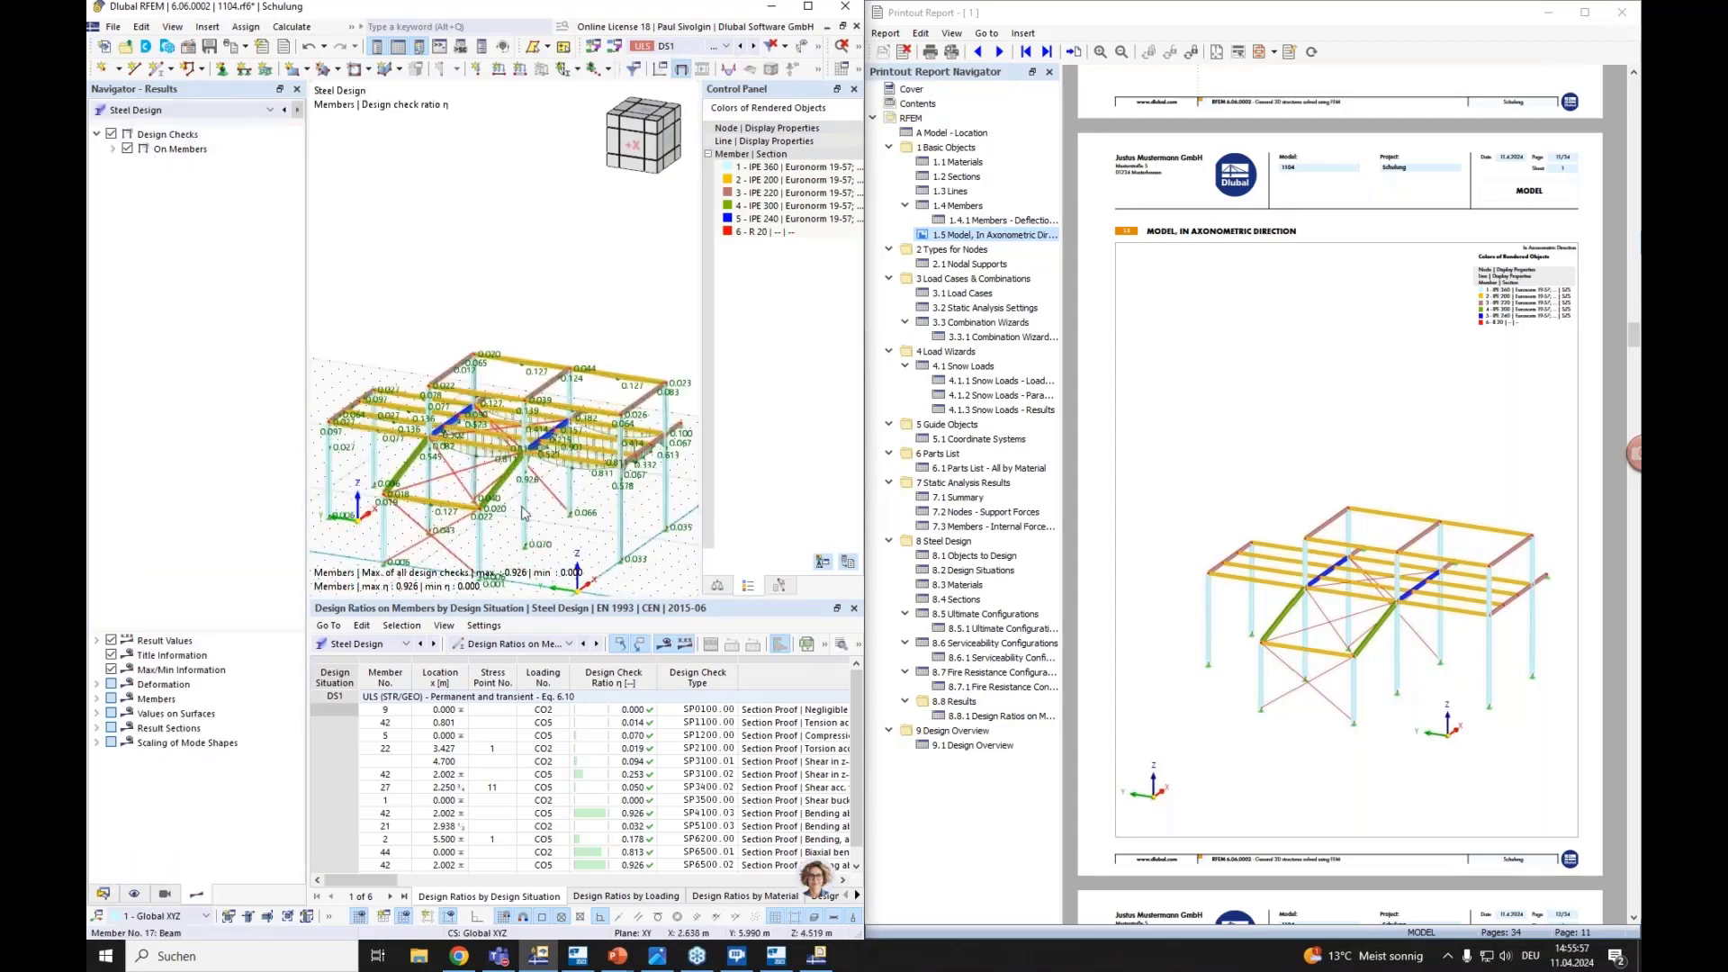
middle_drag(522, 513, 525, 463)
Print the design ratio graphic to printout report 1 with the preset picture settings and show it in the report's steel design results
click(246, 47)
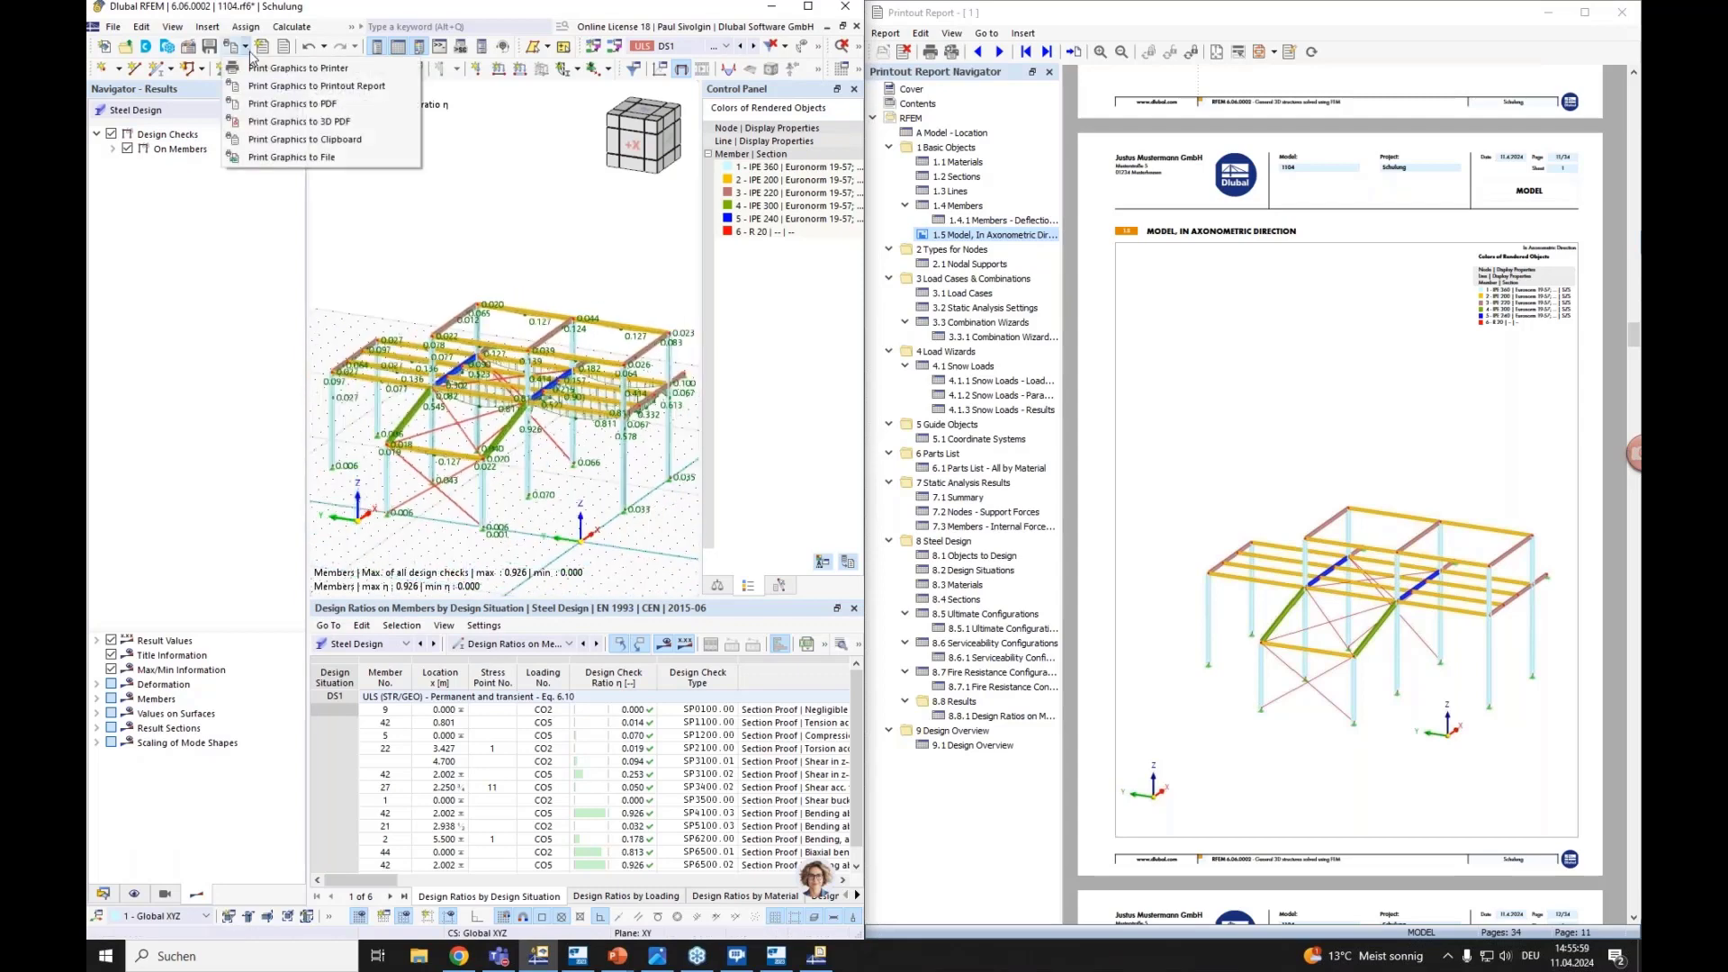
click(299, 88)
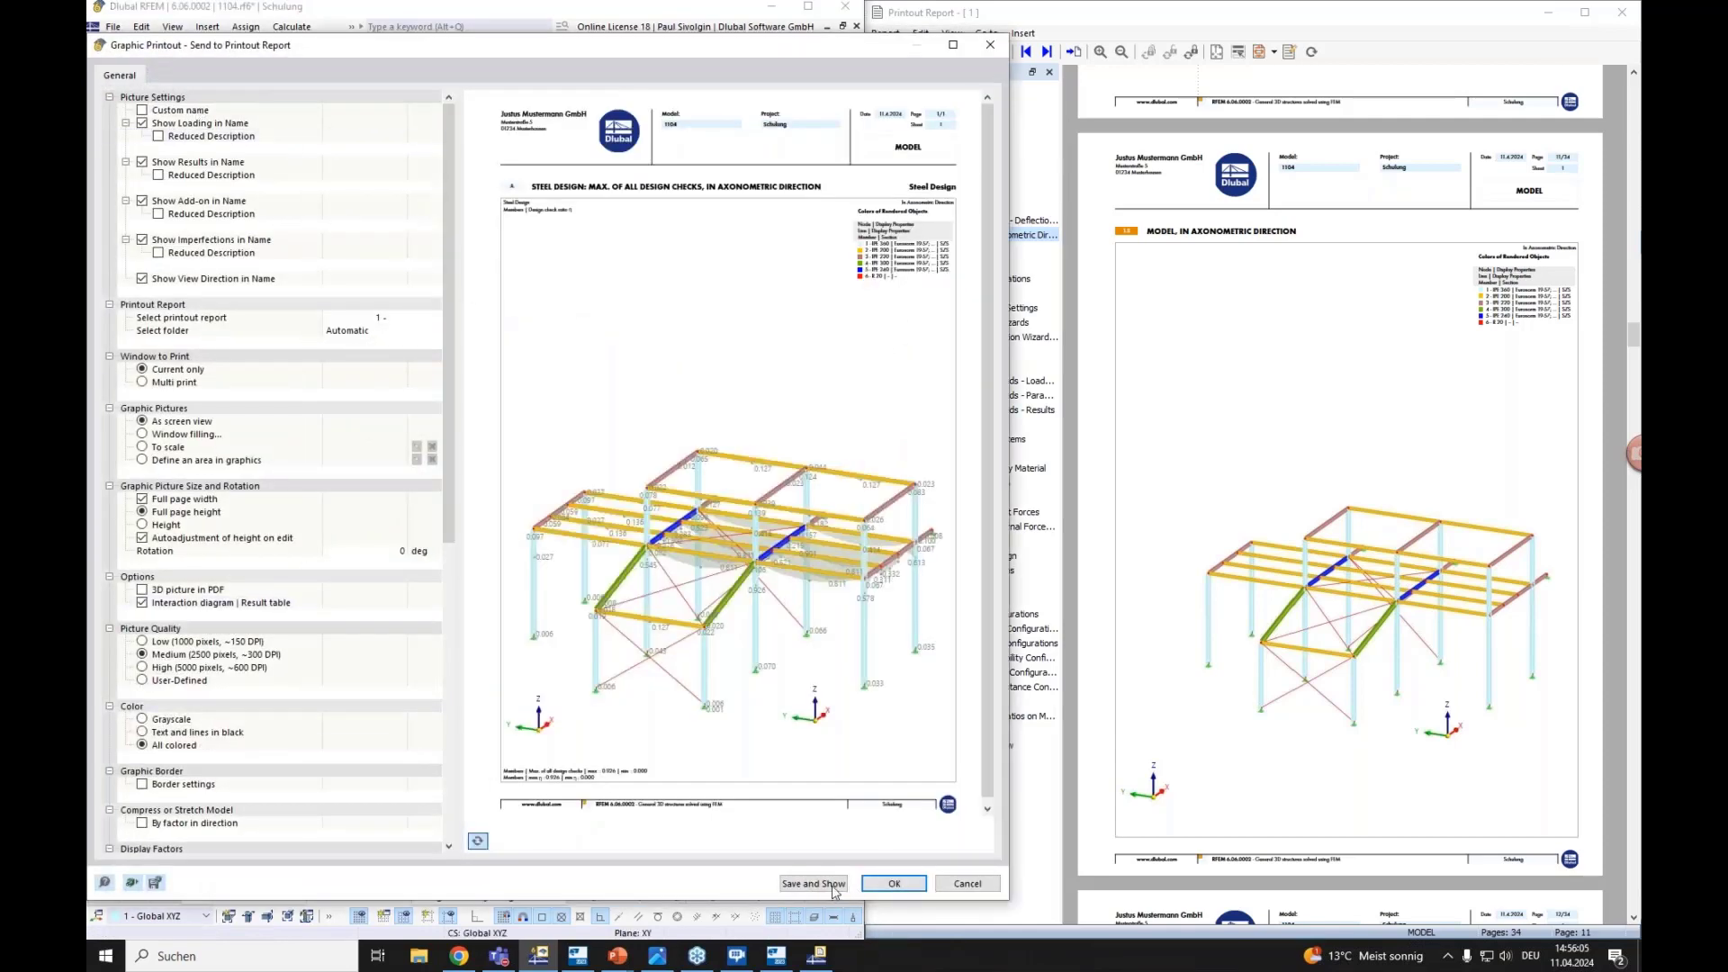
click(832, 886)
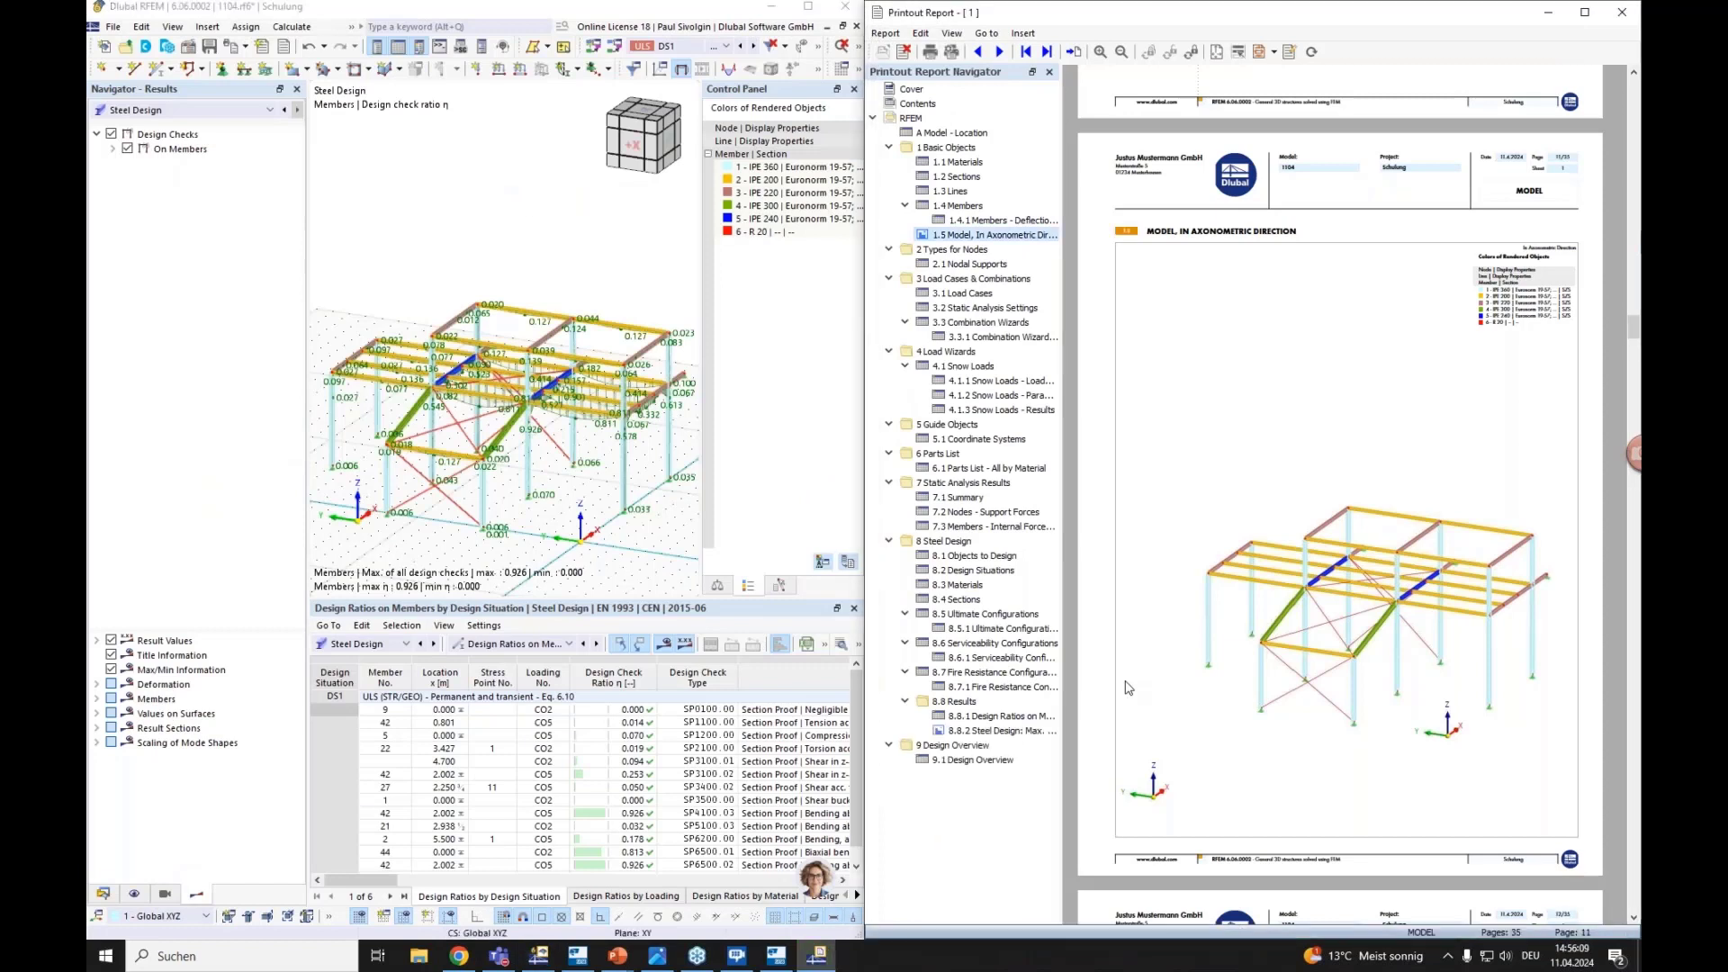
click(968, 733)
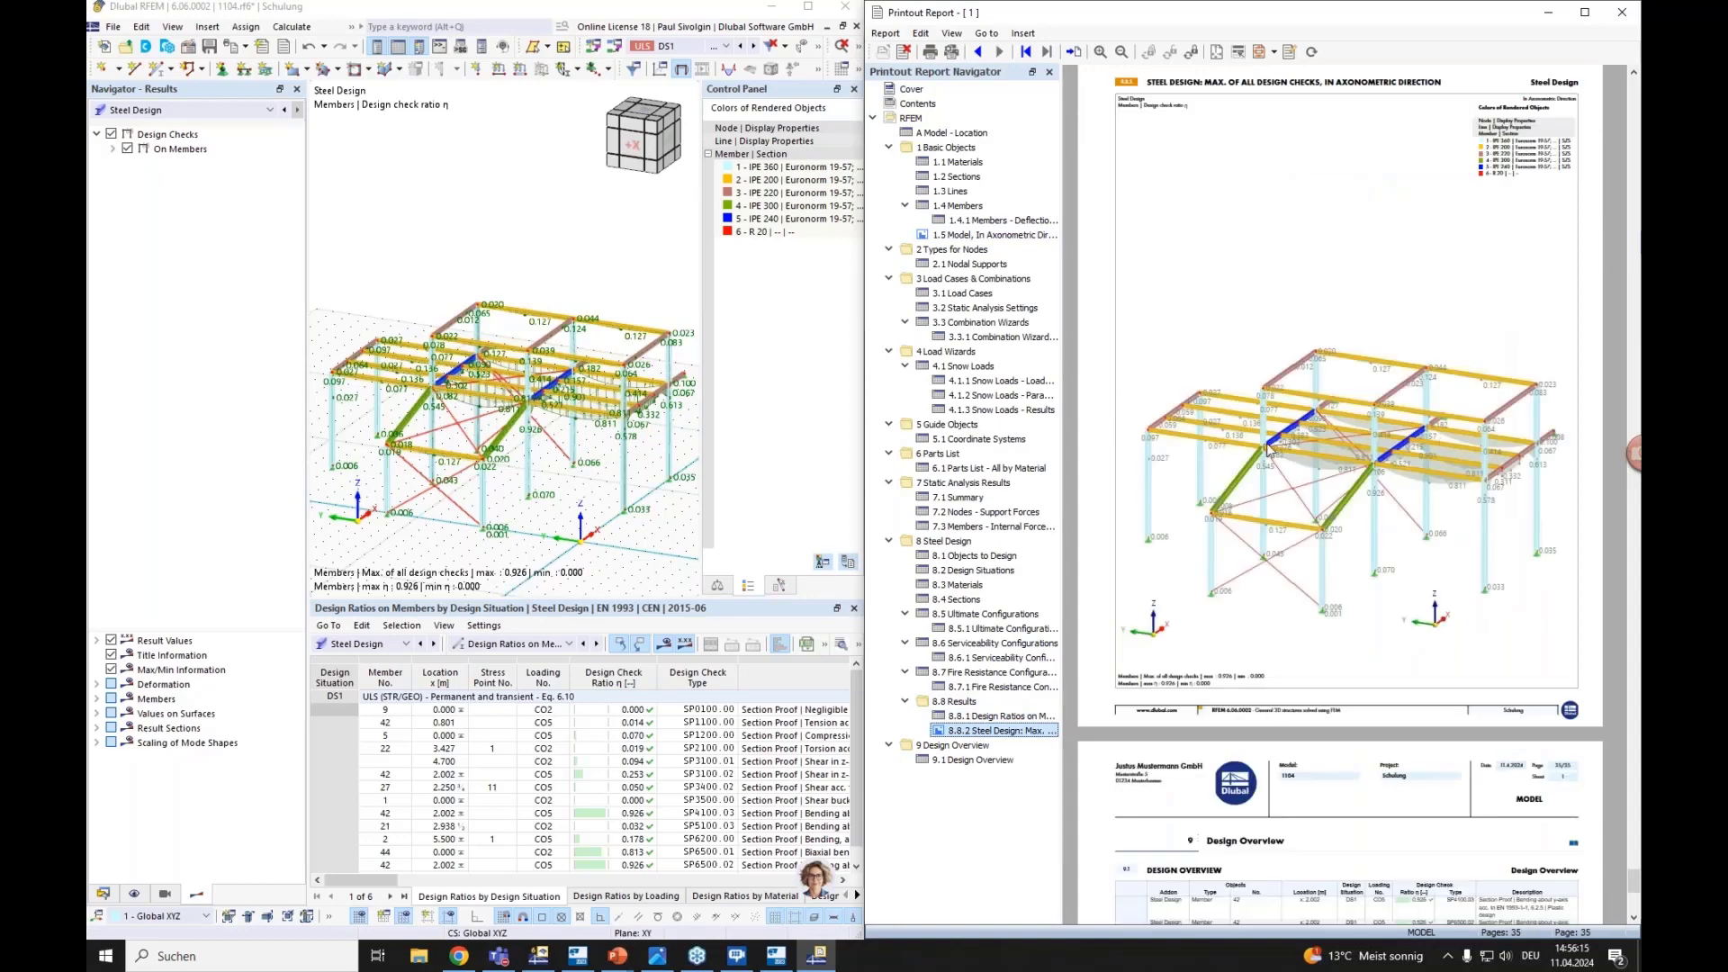
Edit the Steel Design: Max. of All Design Checks picture in the report so that it shows the model in wireframe
right_click(1331, 458)
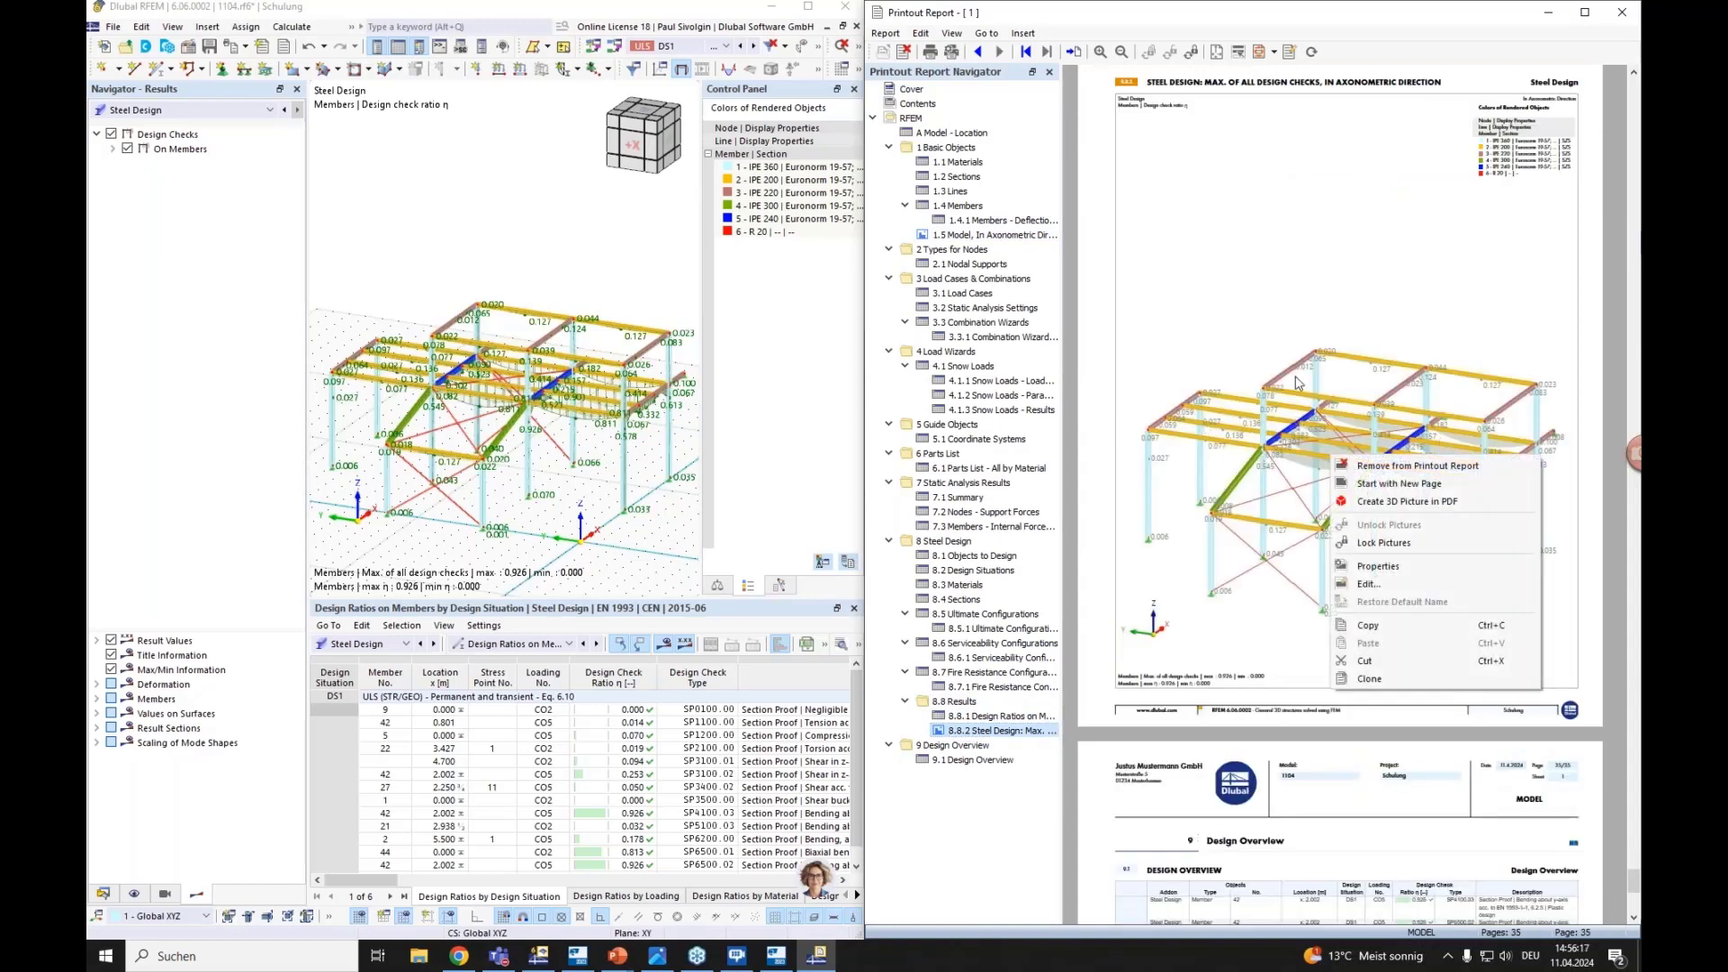
click(1294, 288)
right_click(1353, 458)
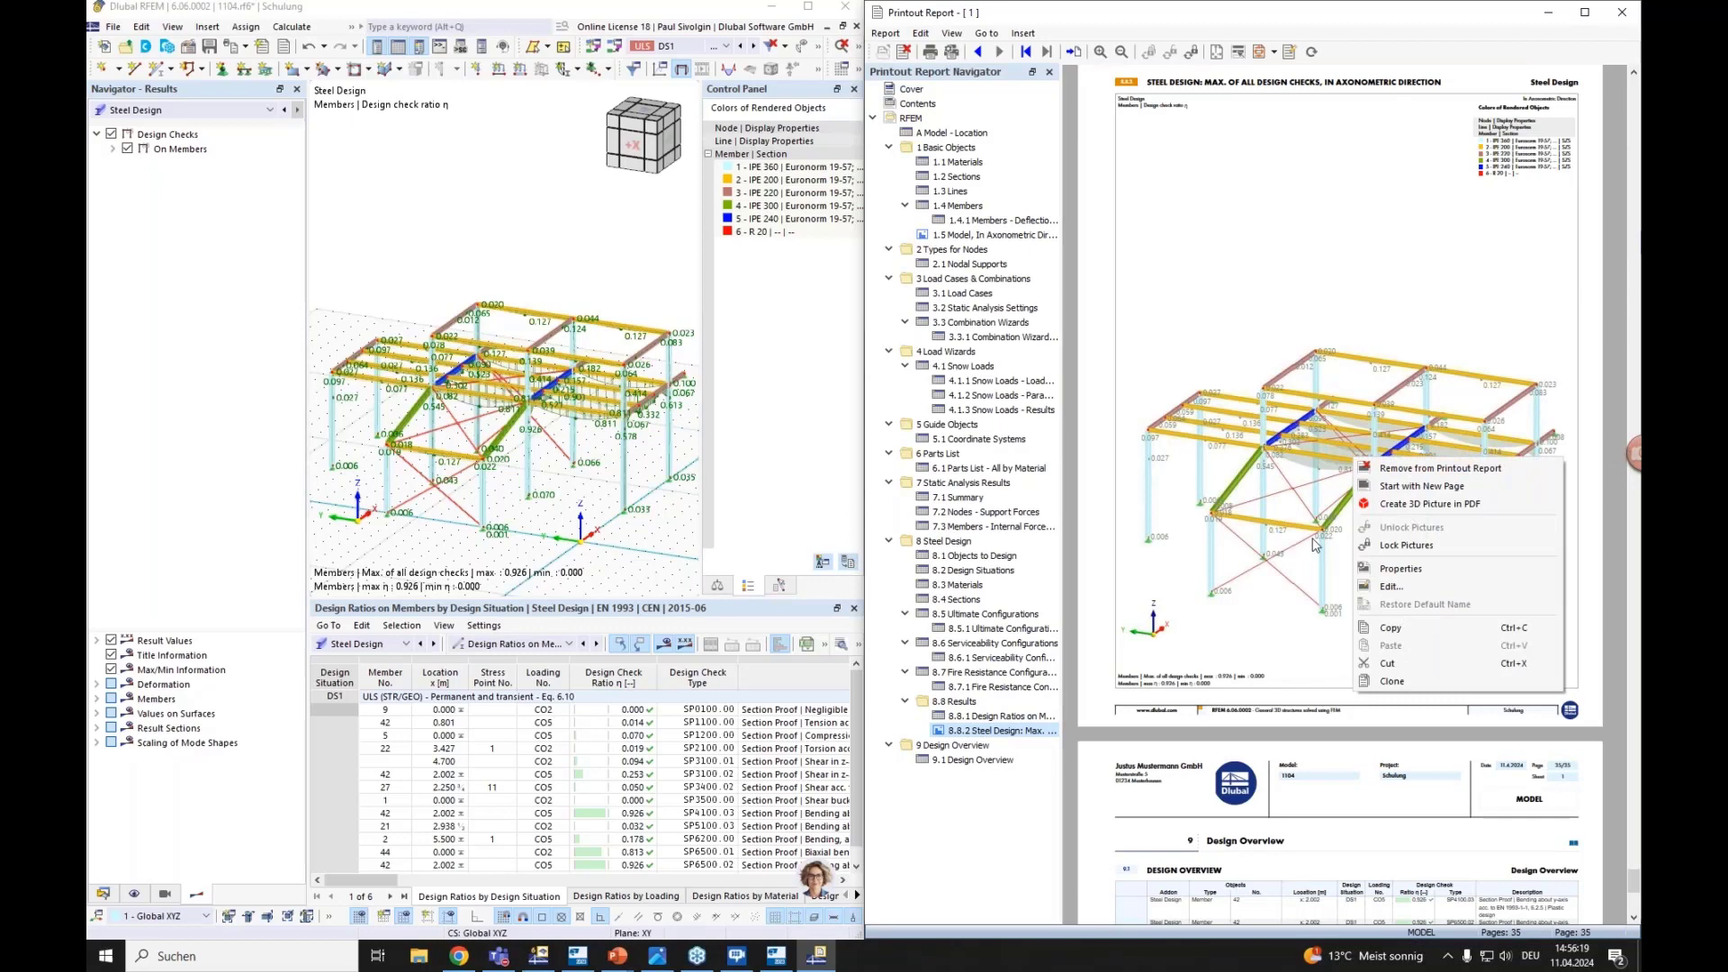
click(1388, 587)
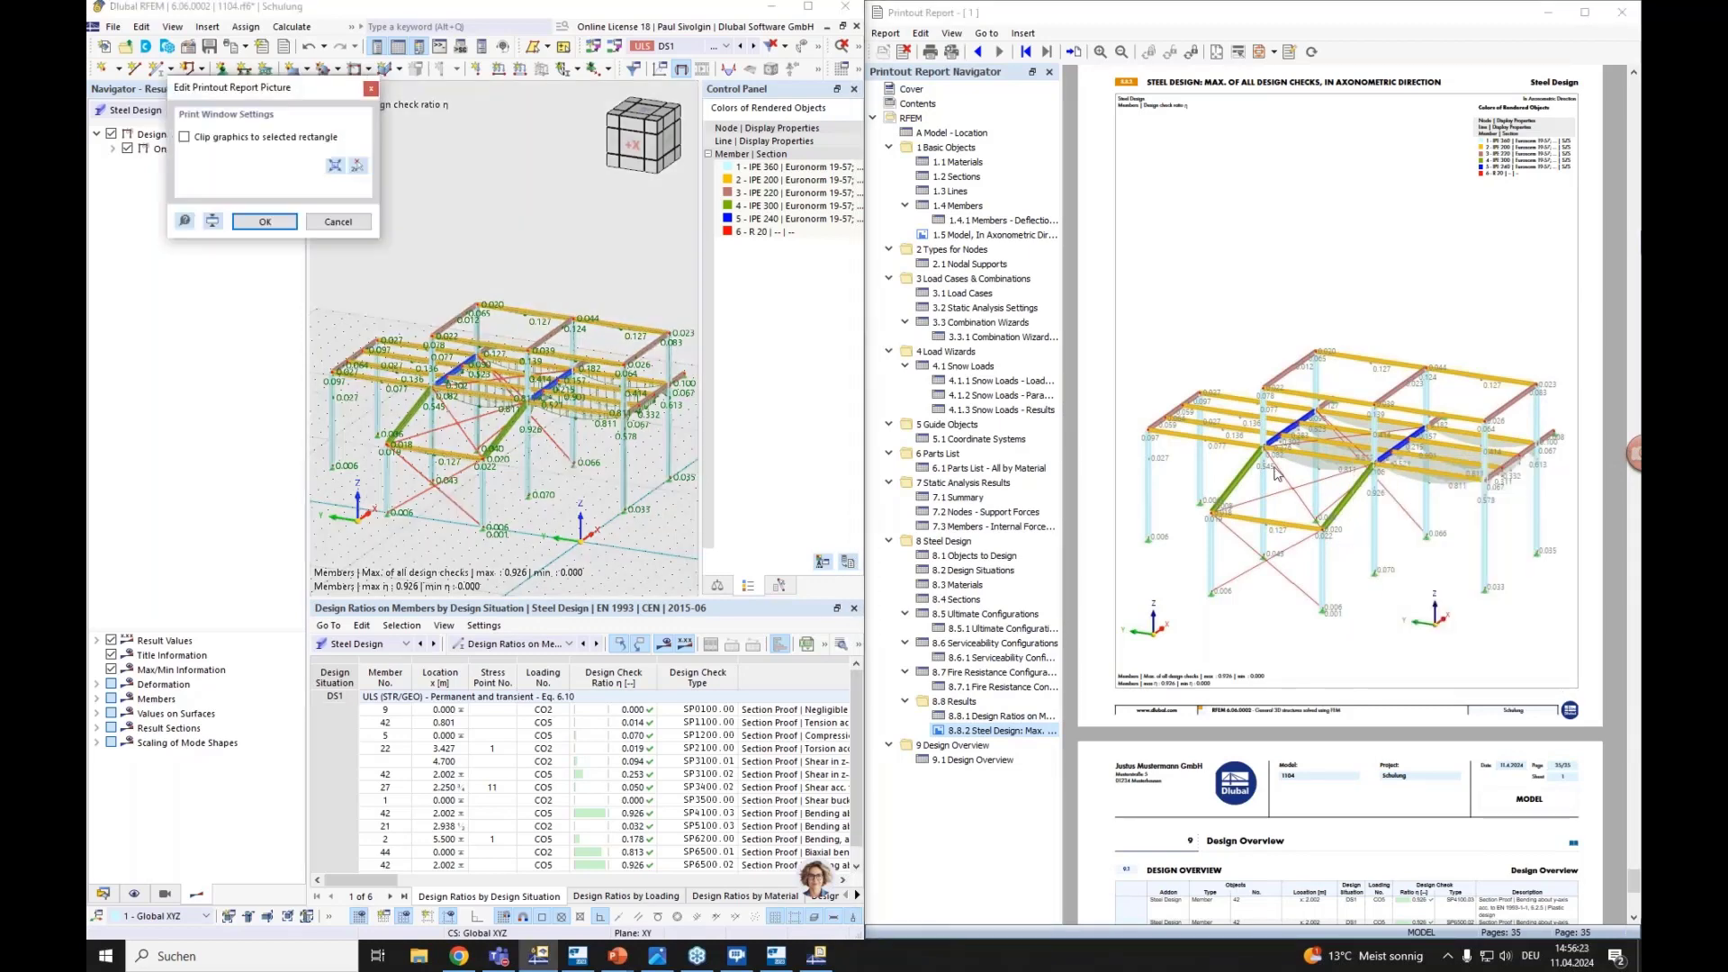
click(858, 46)
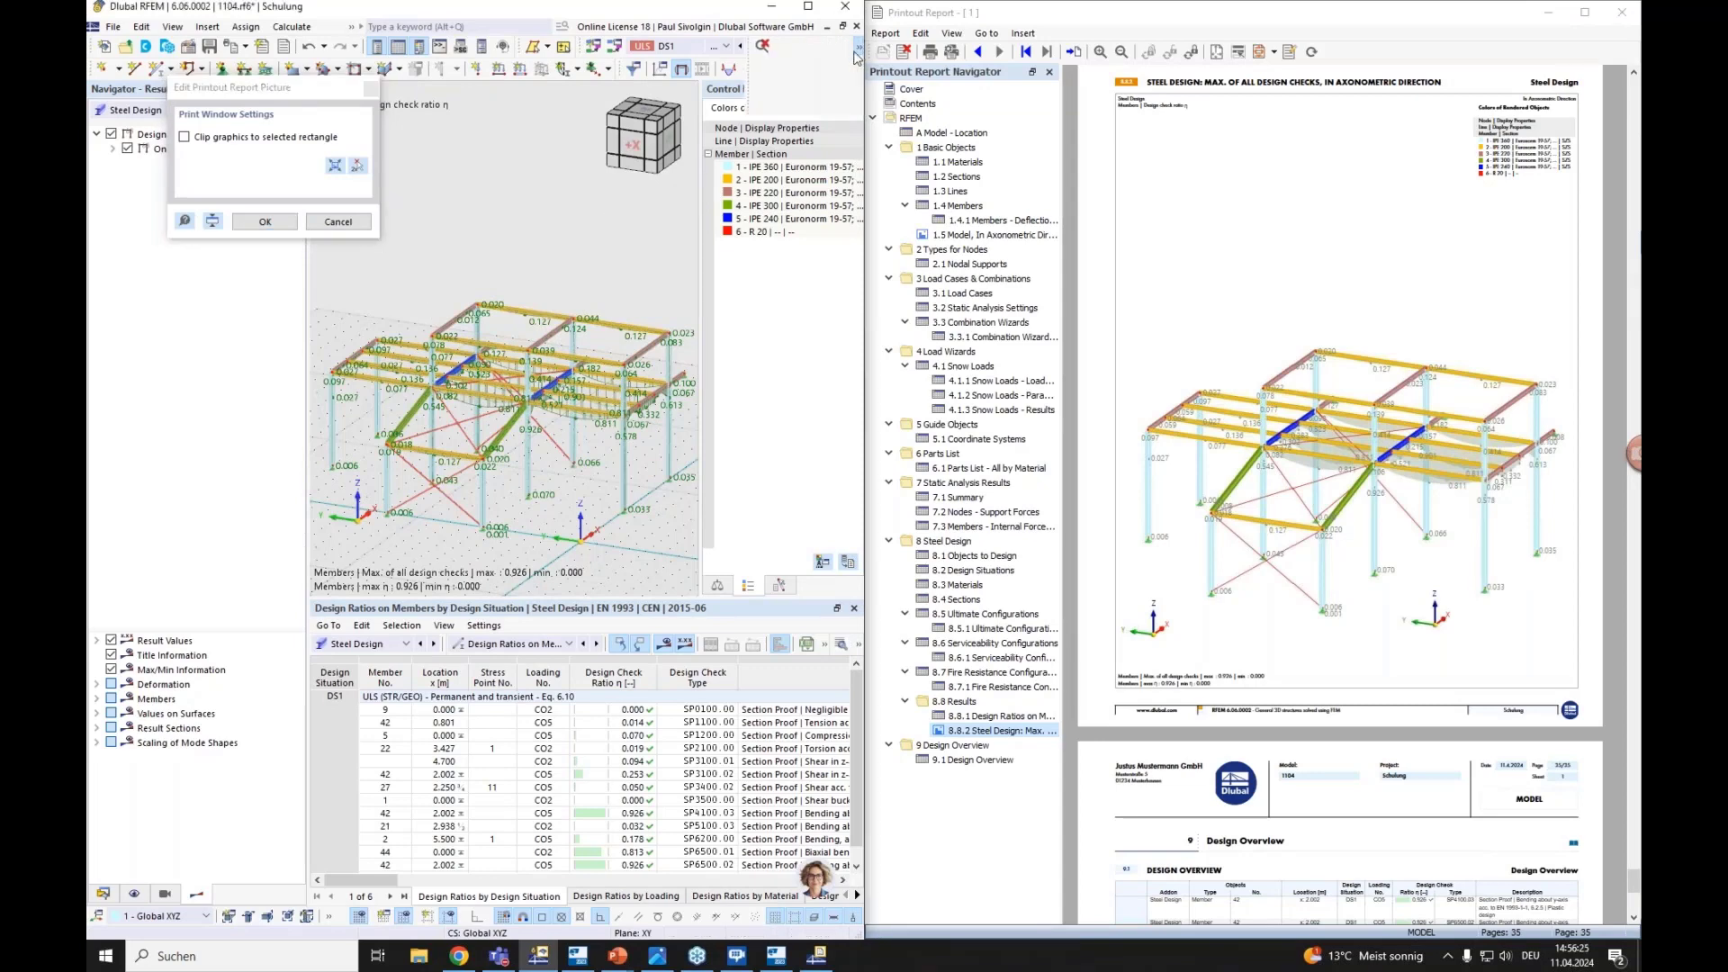
click(813, 87)
click(816, 105)
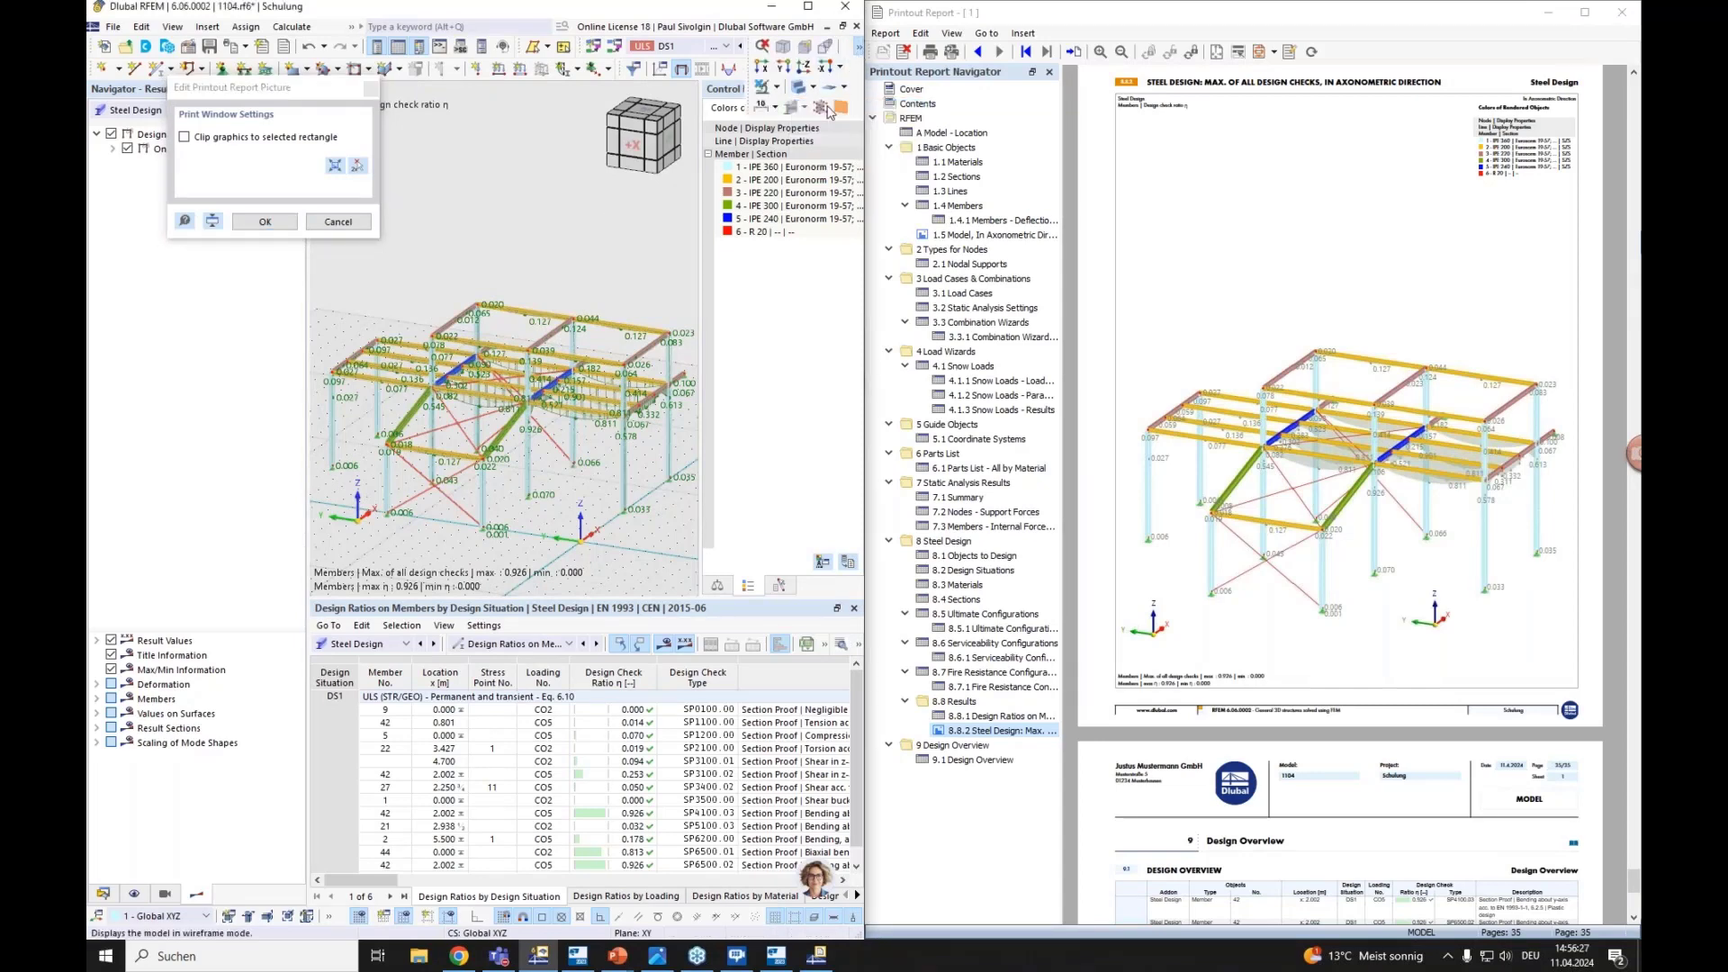
scroll(432, 369, down, 3)
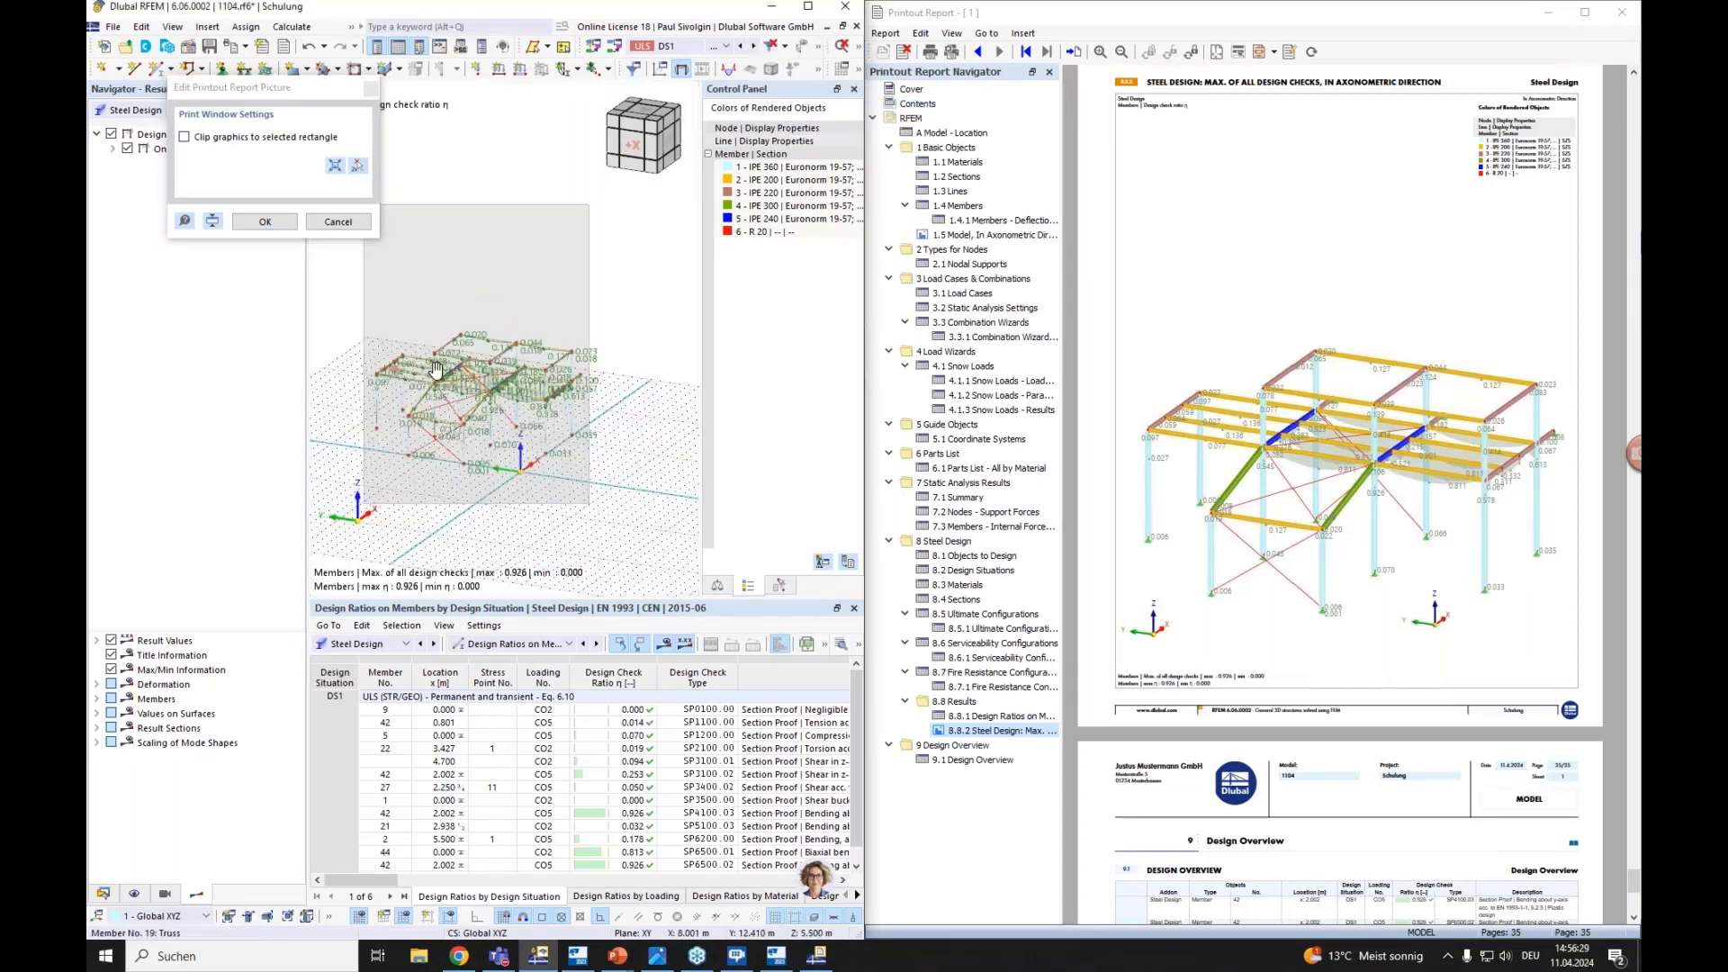
click(264, 223)
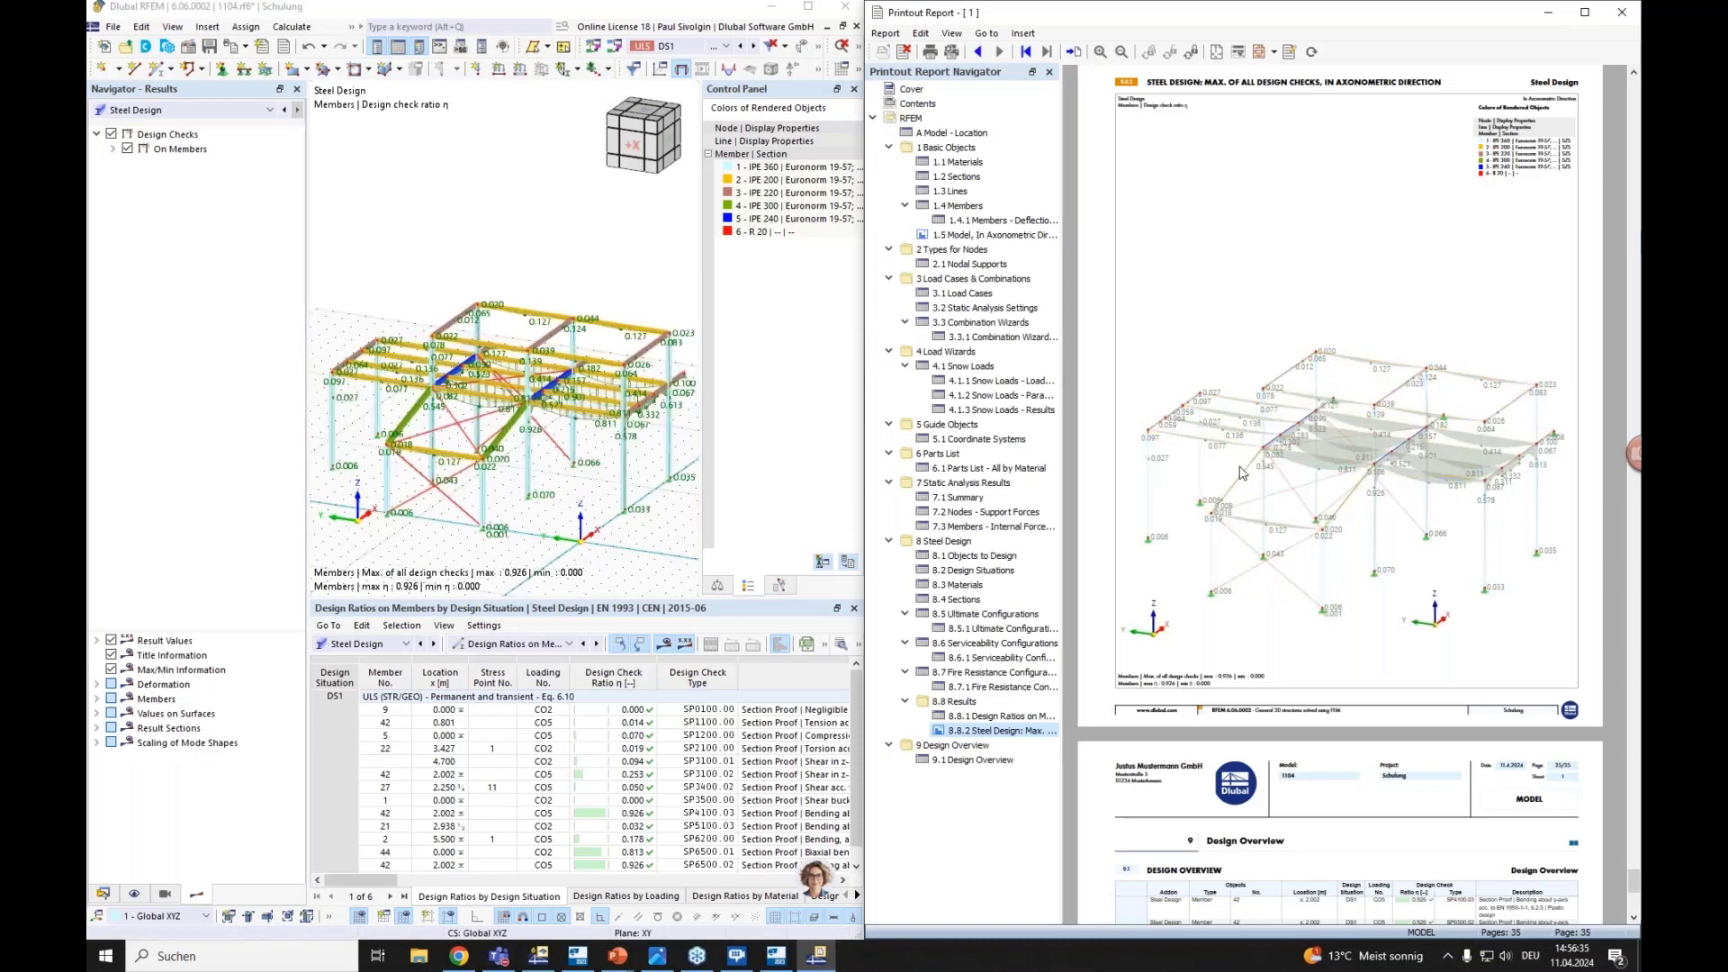
scroll(1350, 510, down, 3)
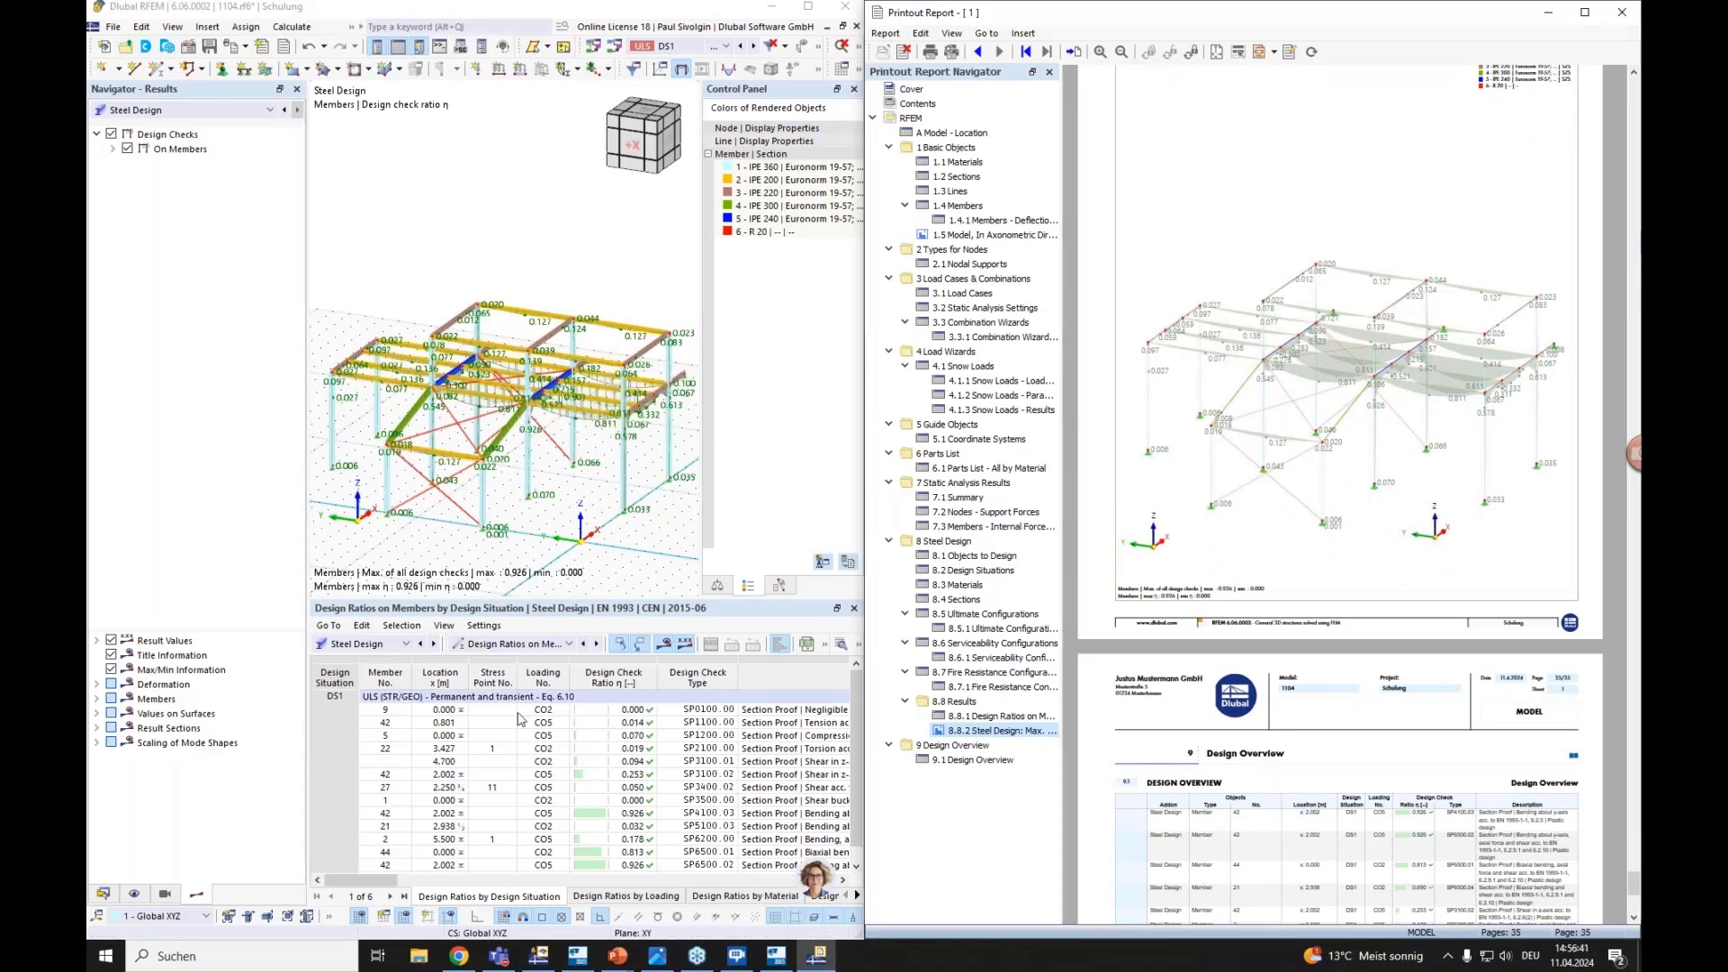
Open the design check details of member 42's SP4100.03 bending check and print its formulas to the printout report
click(648, 814)
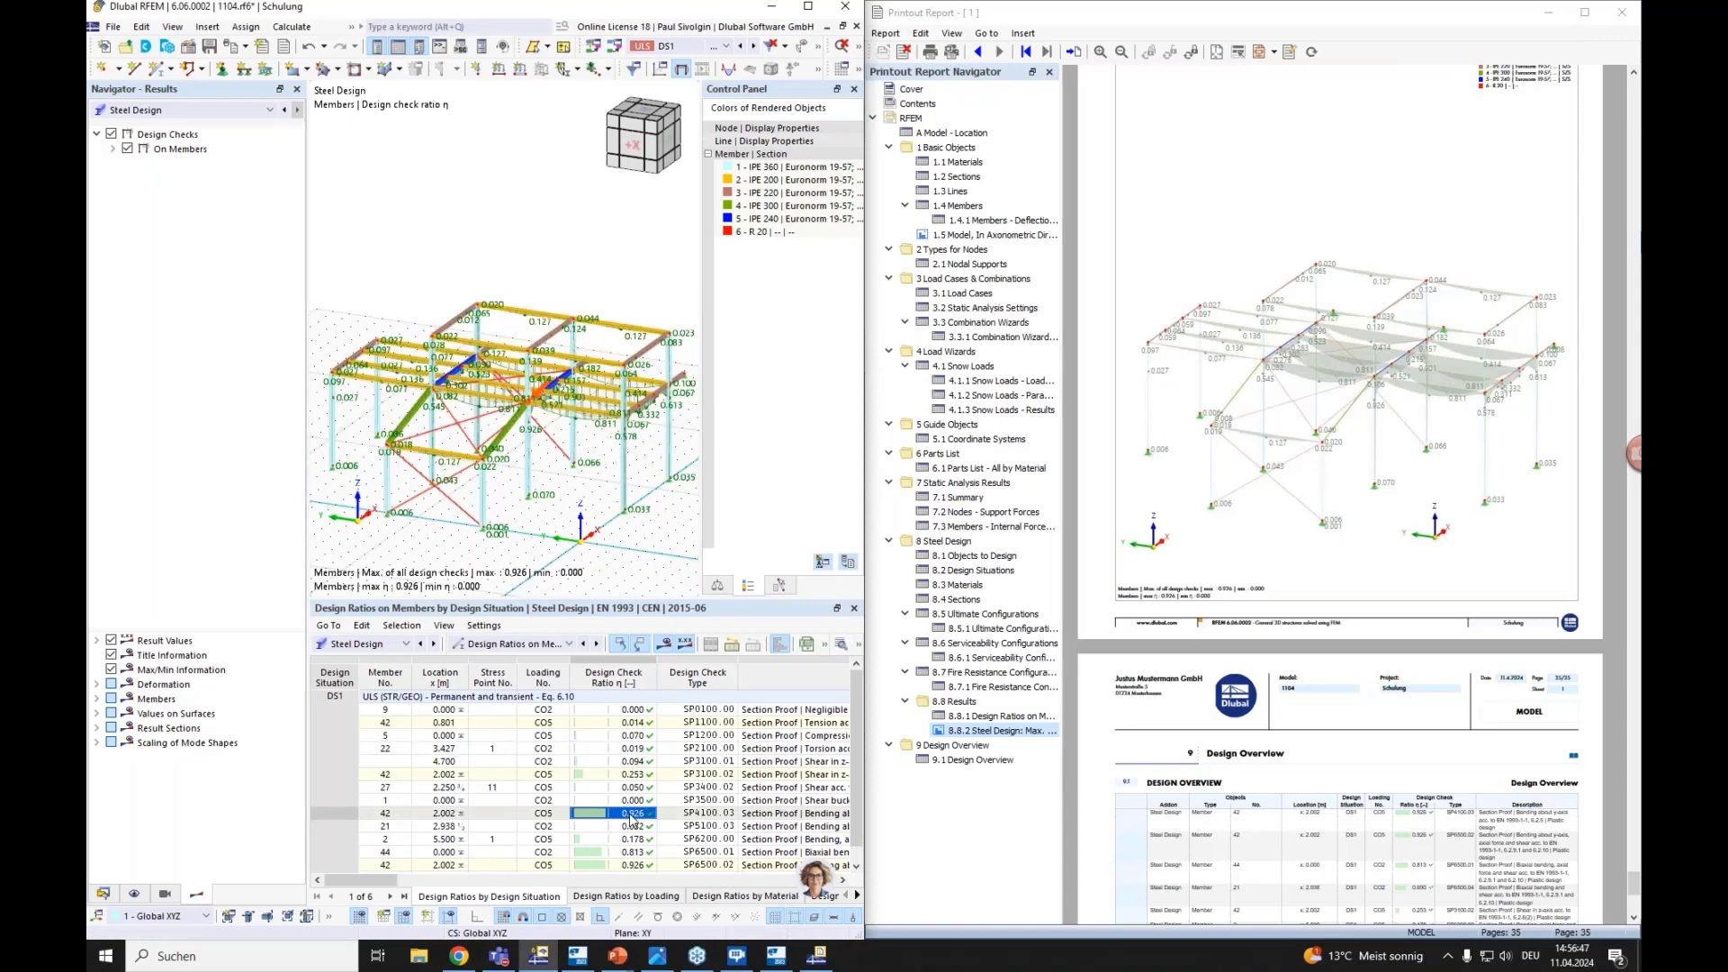
double_click(633, 815)
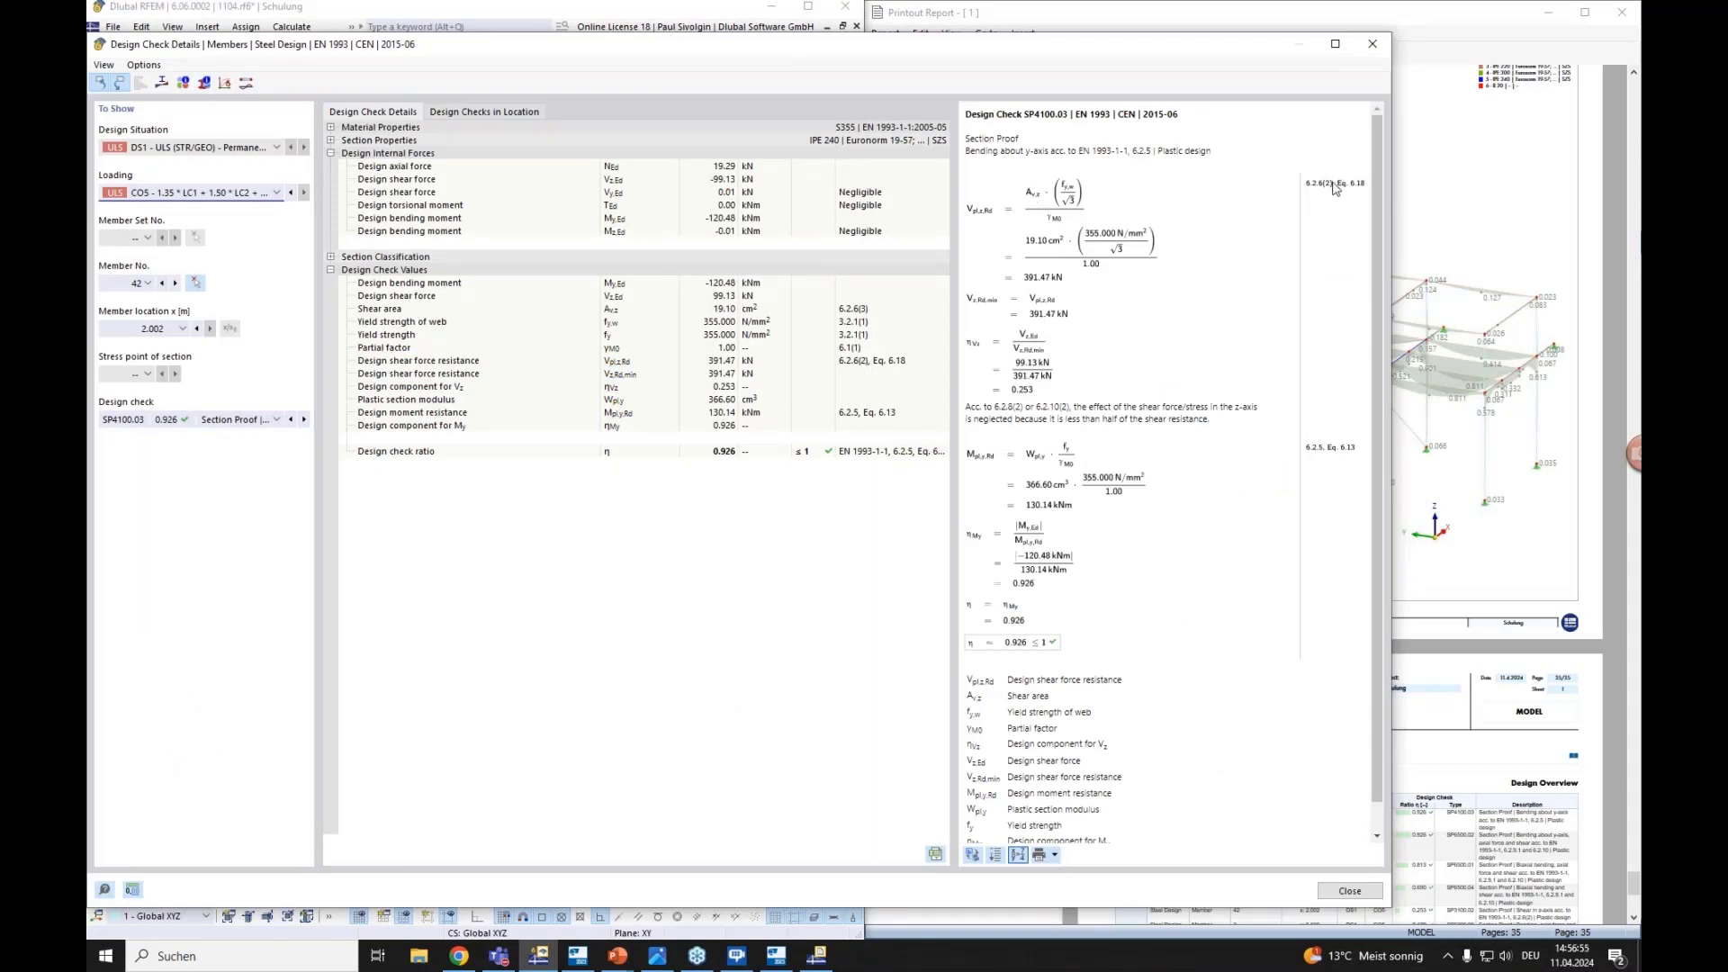
click(1057, 856)
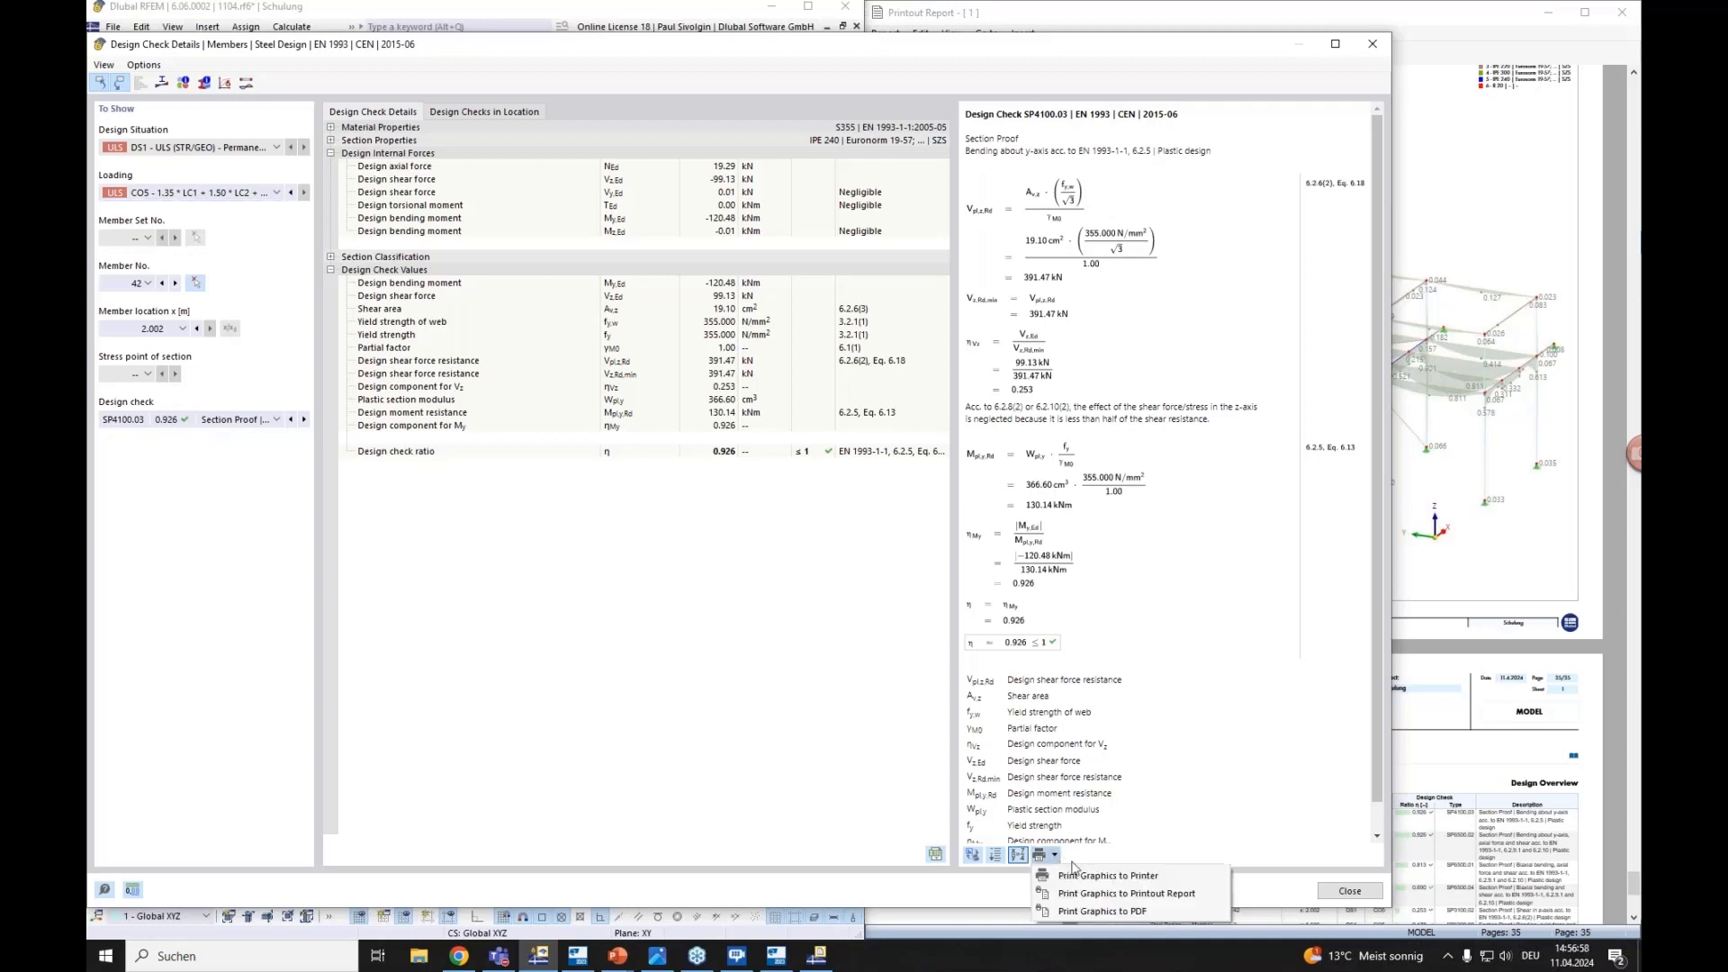
click(1147, 899)
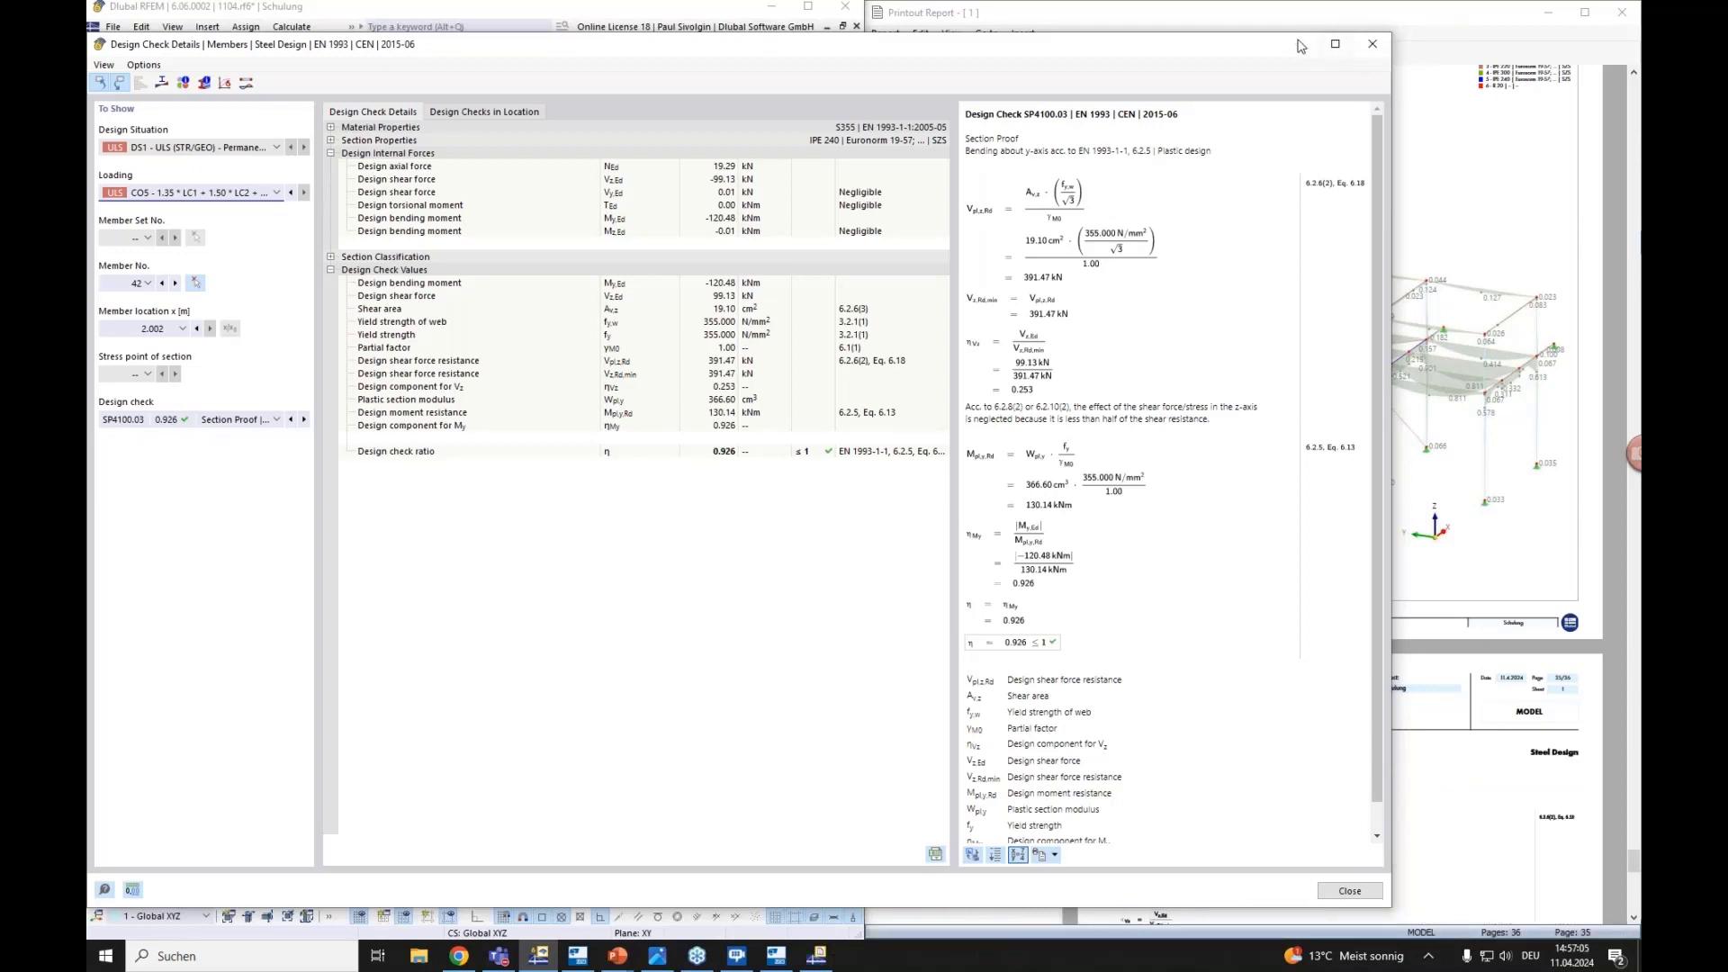
Review the Member No. 42 SP4100.03 check formulas in the printout report and close the design check details
click(1424, 19)
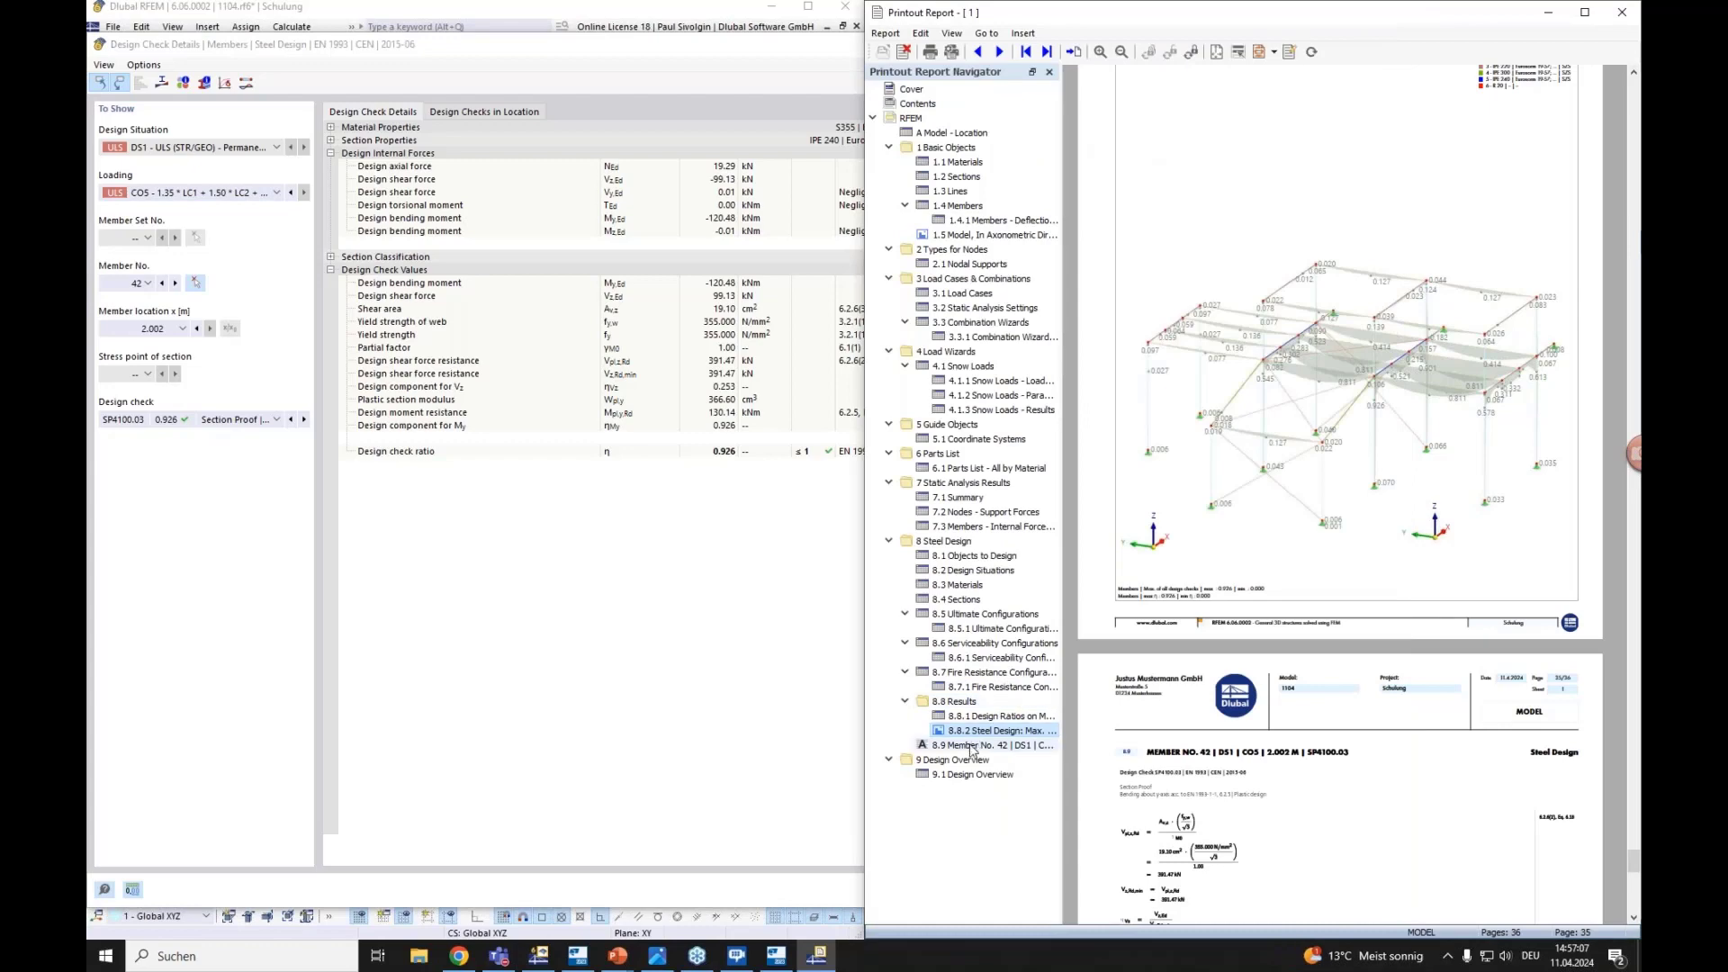
scroll(1191, 533, down, 5)
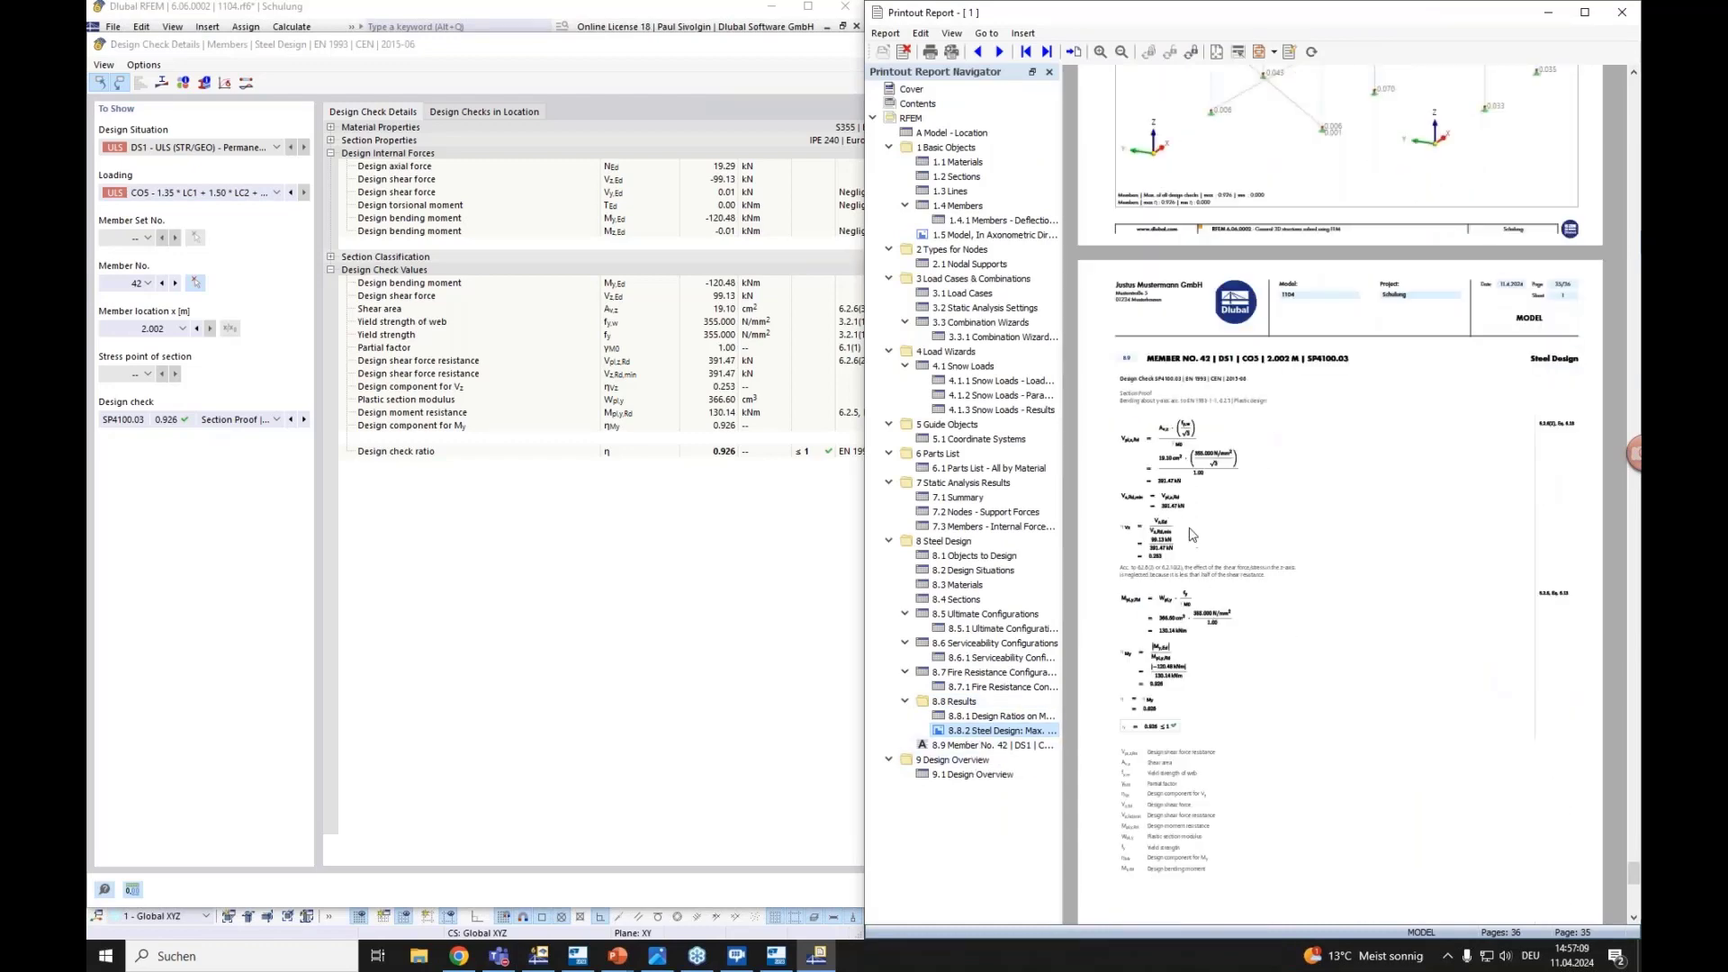
ctrl+scroll(1191, 533, up, 1)
scroll(1191, 533, down, 3)
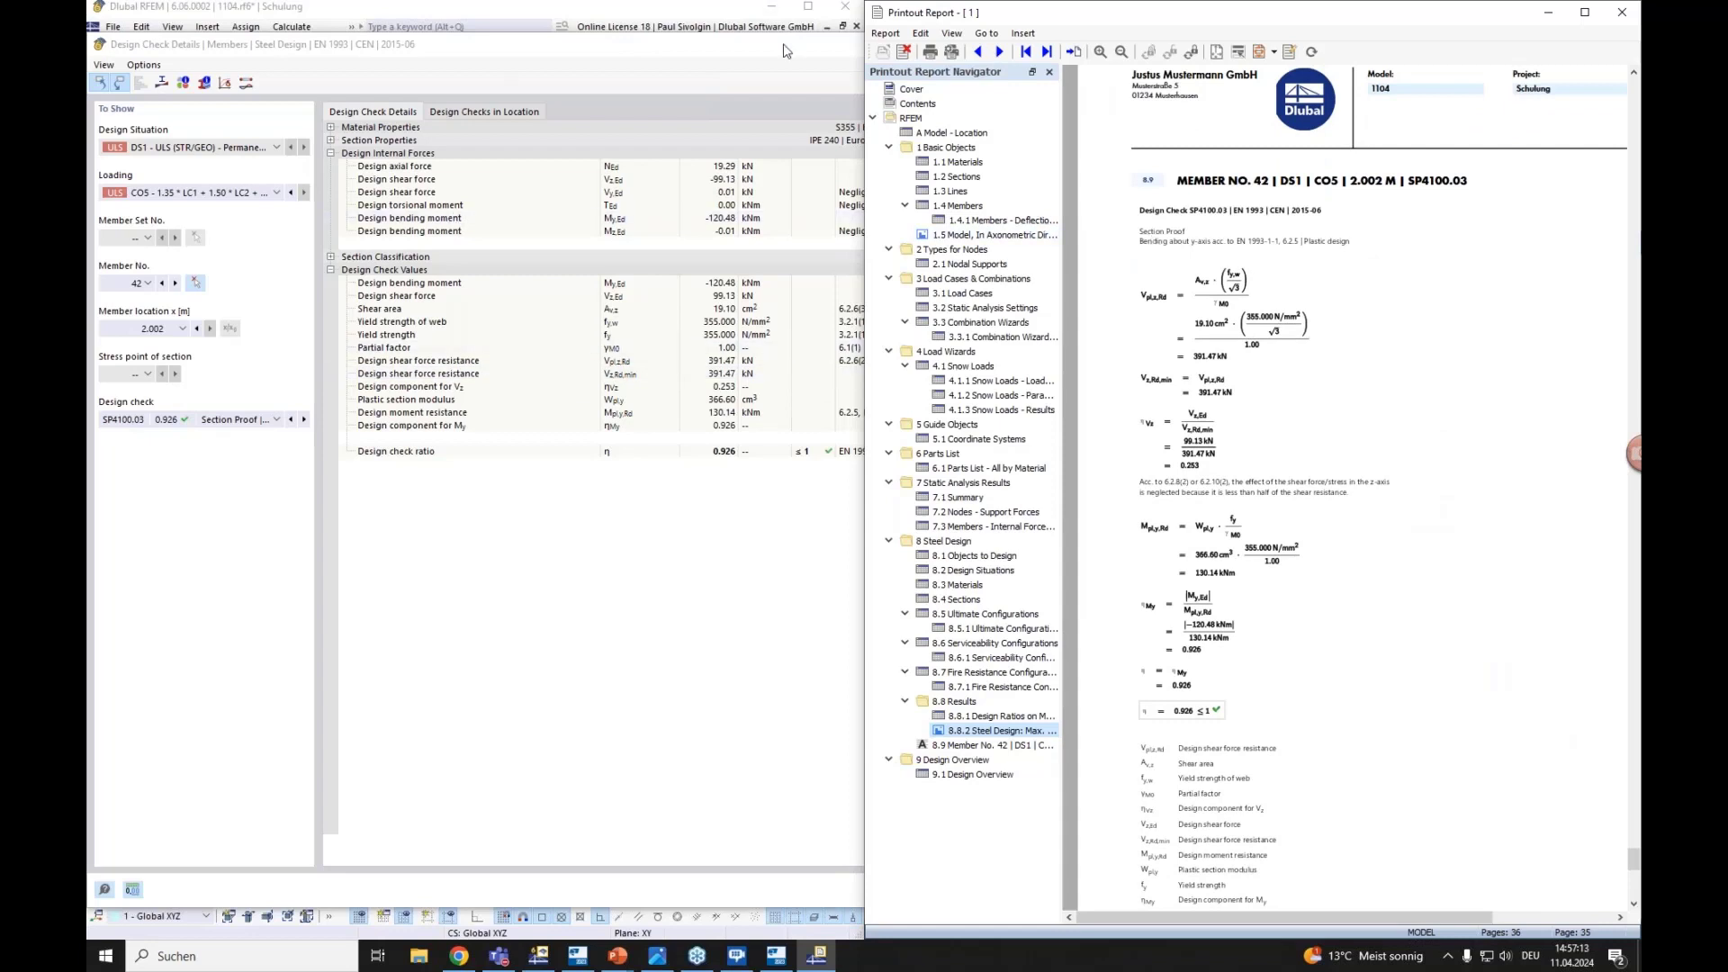
click(784, 50)
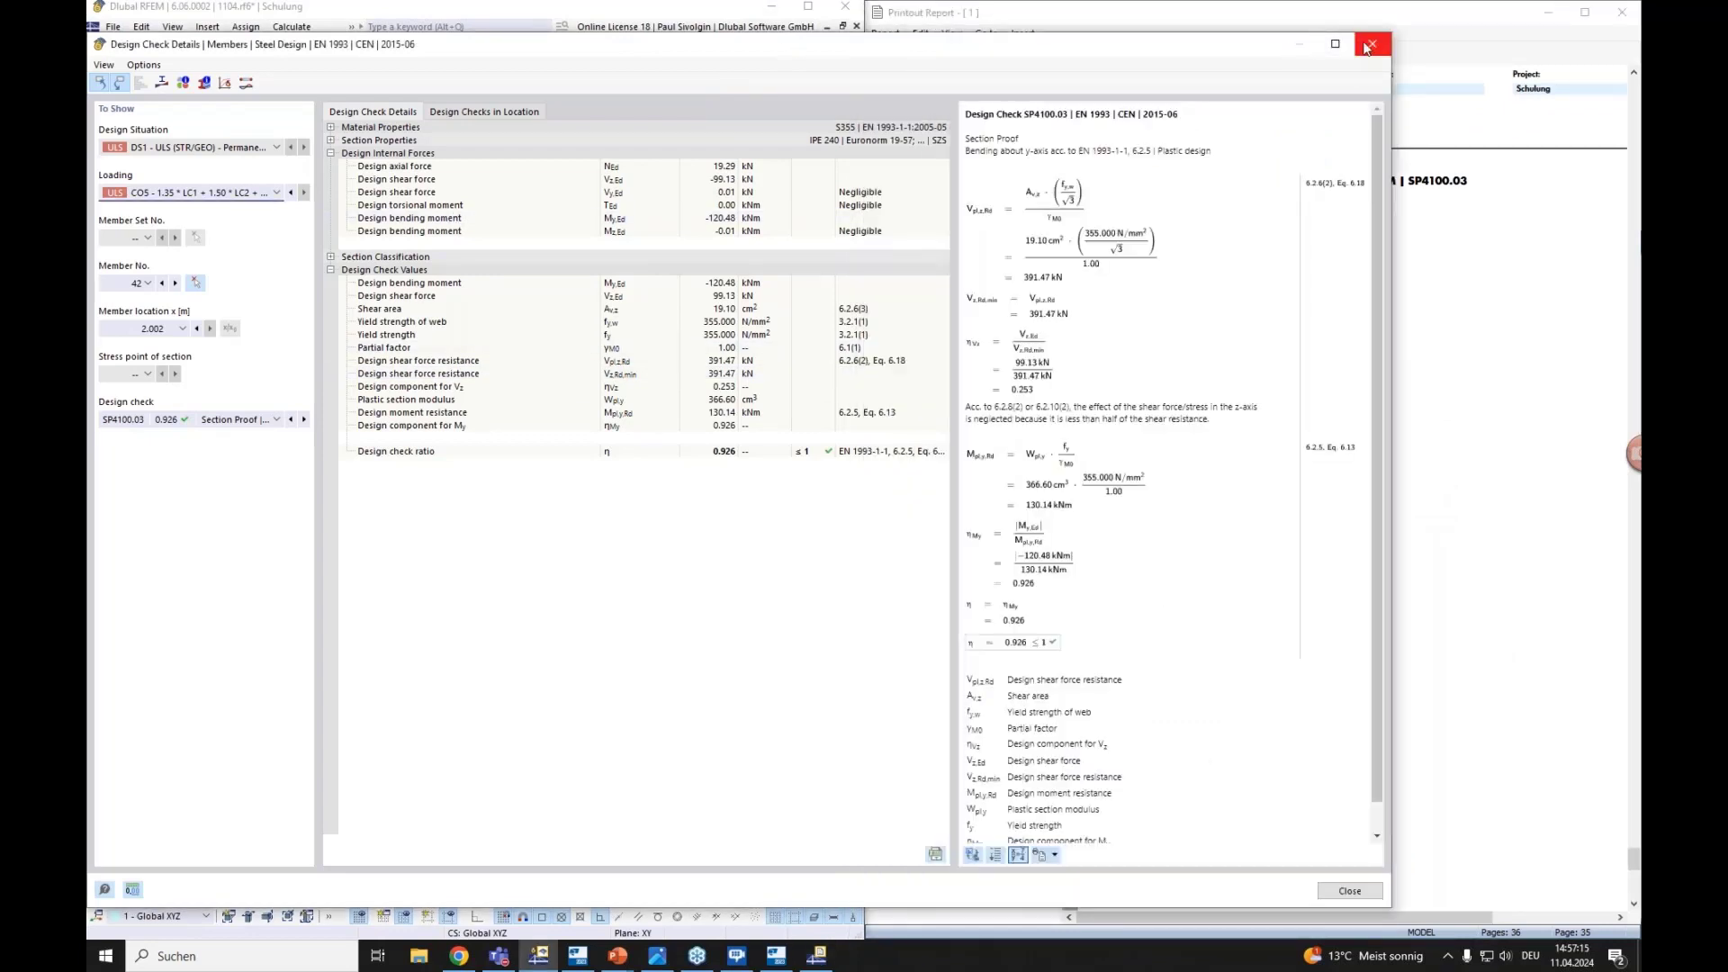
click(1349, 891)
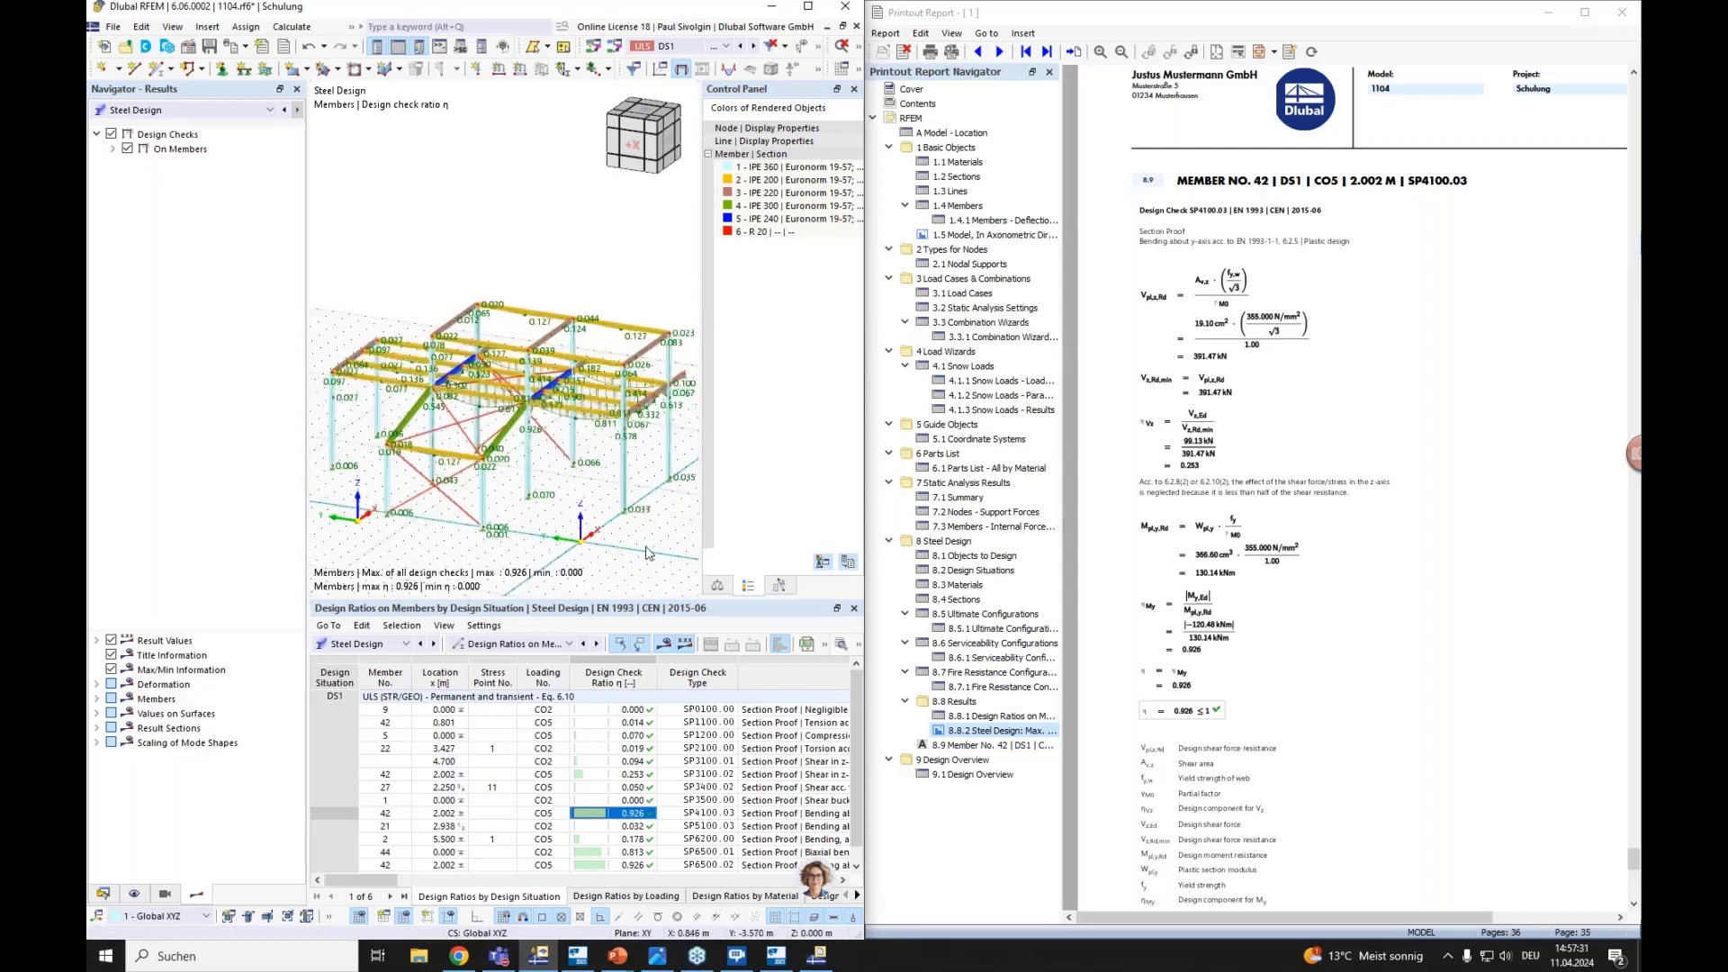
scroll(647, 553, down, 1)
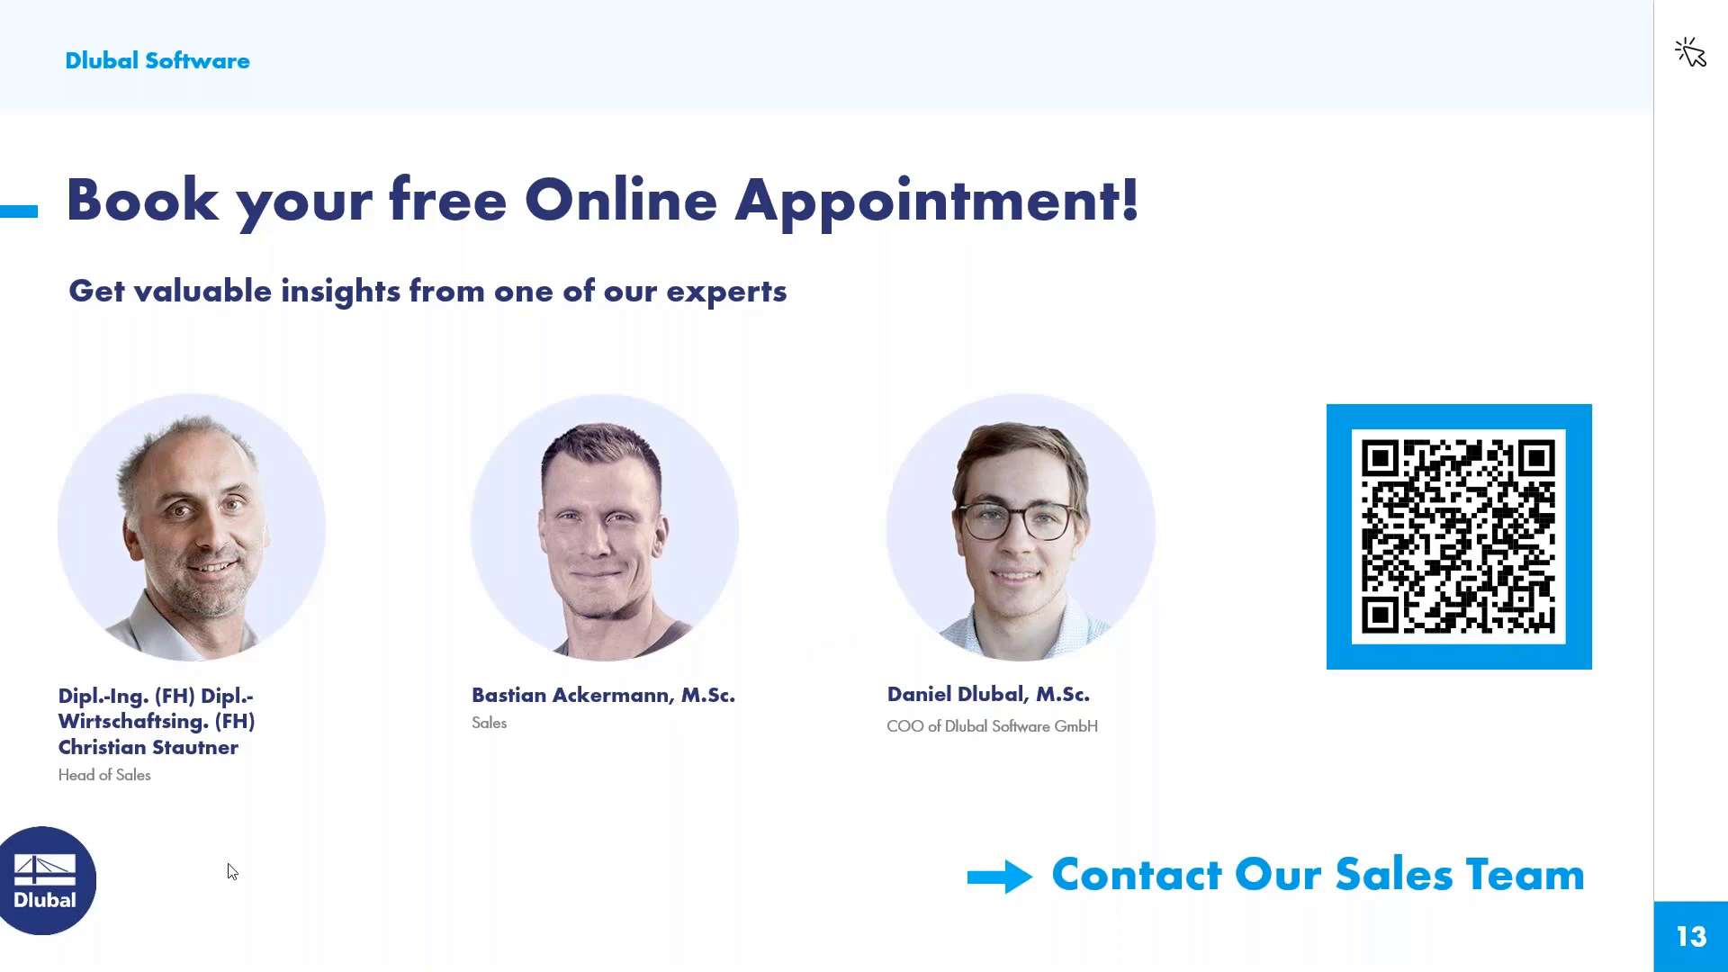
Switch to Chrome, open the Webinars page from the Dlubal website's events section and look through the upcoming webinars
key(alt+Tab)
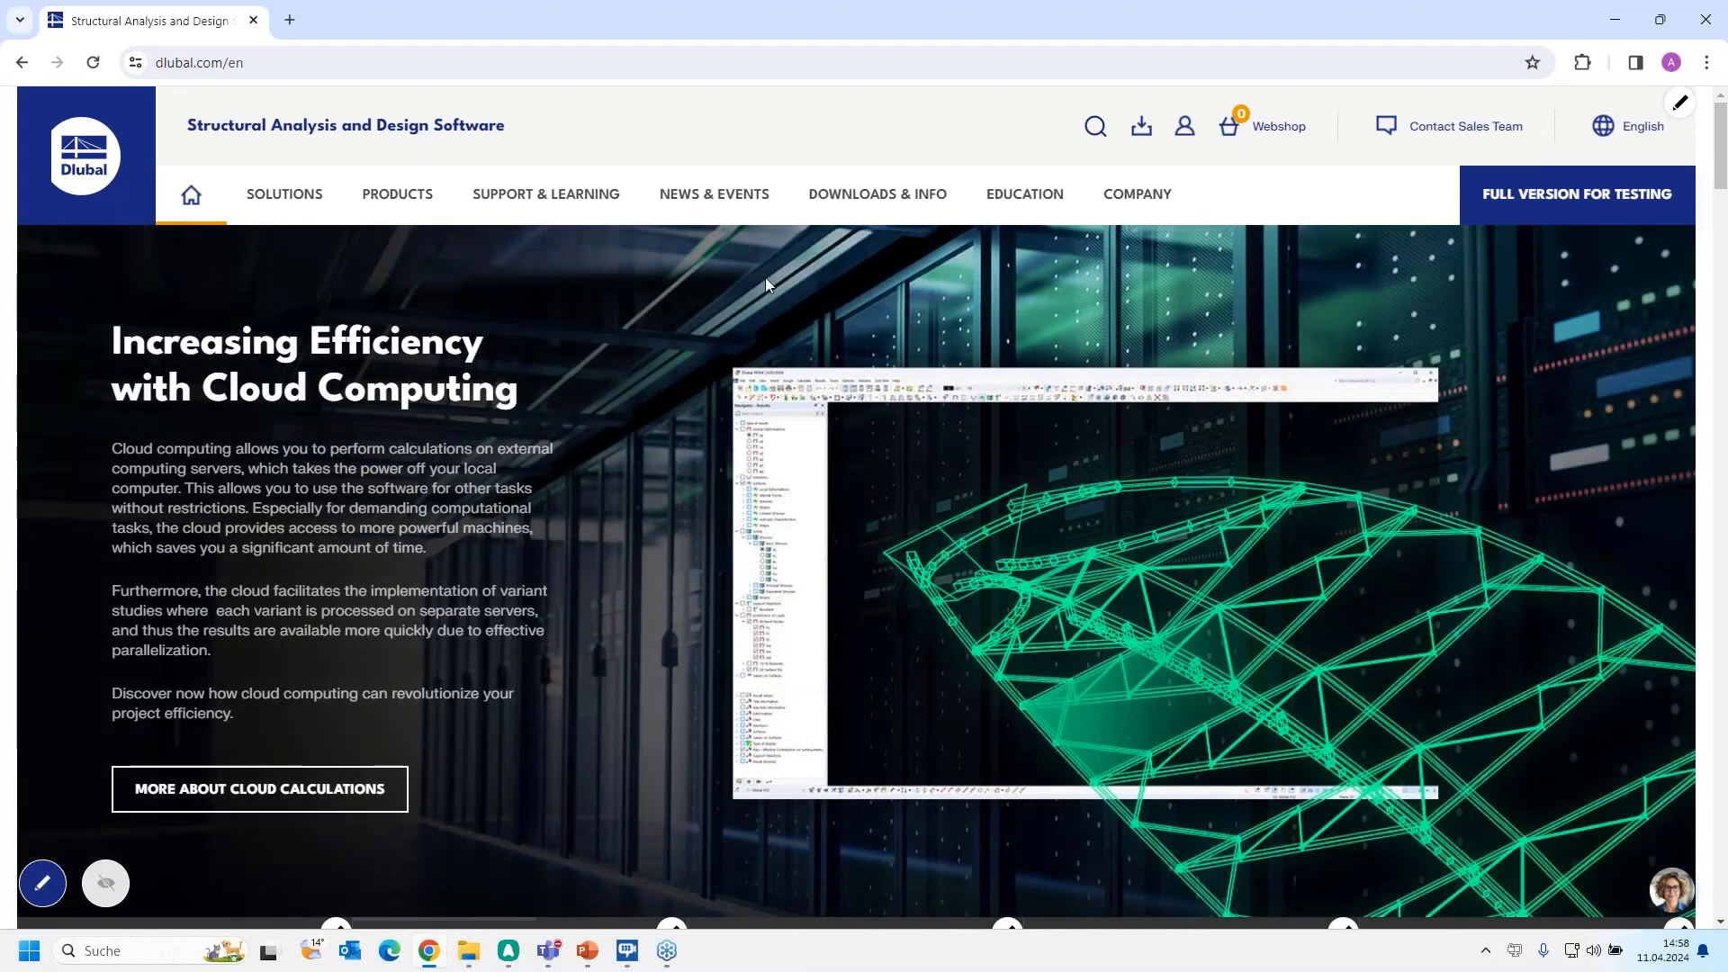
mouse_move(691, 205)
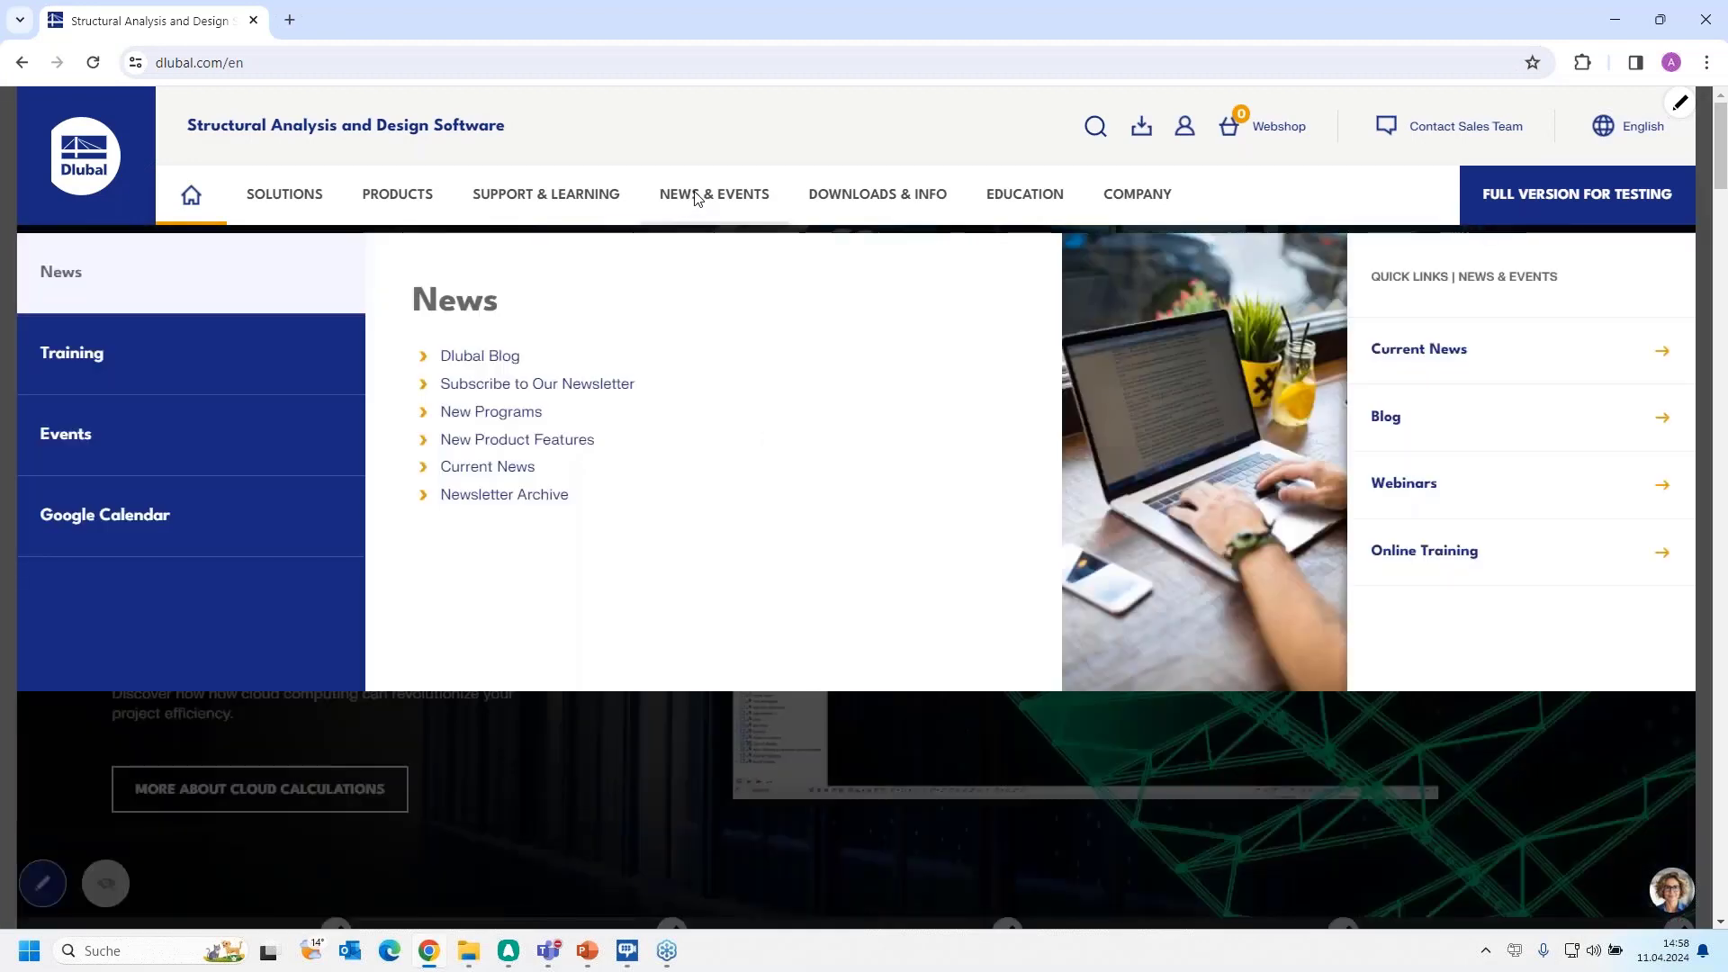
mouse_move(127, 447)
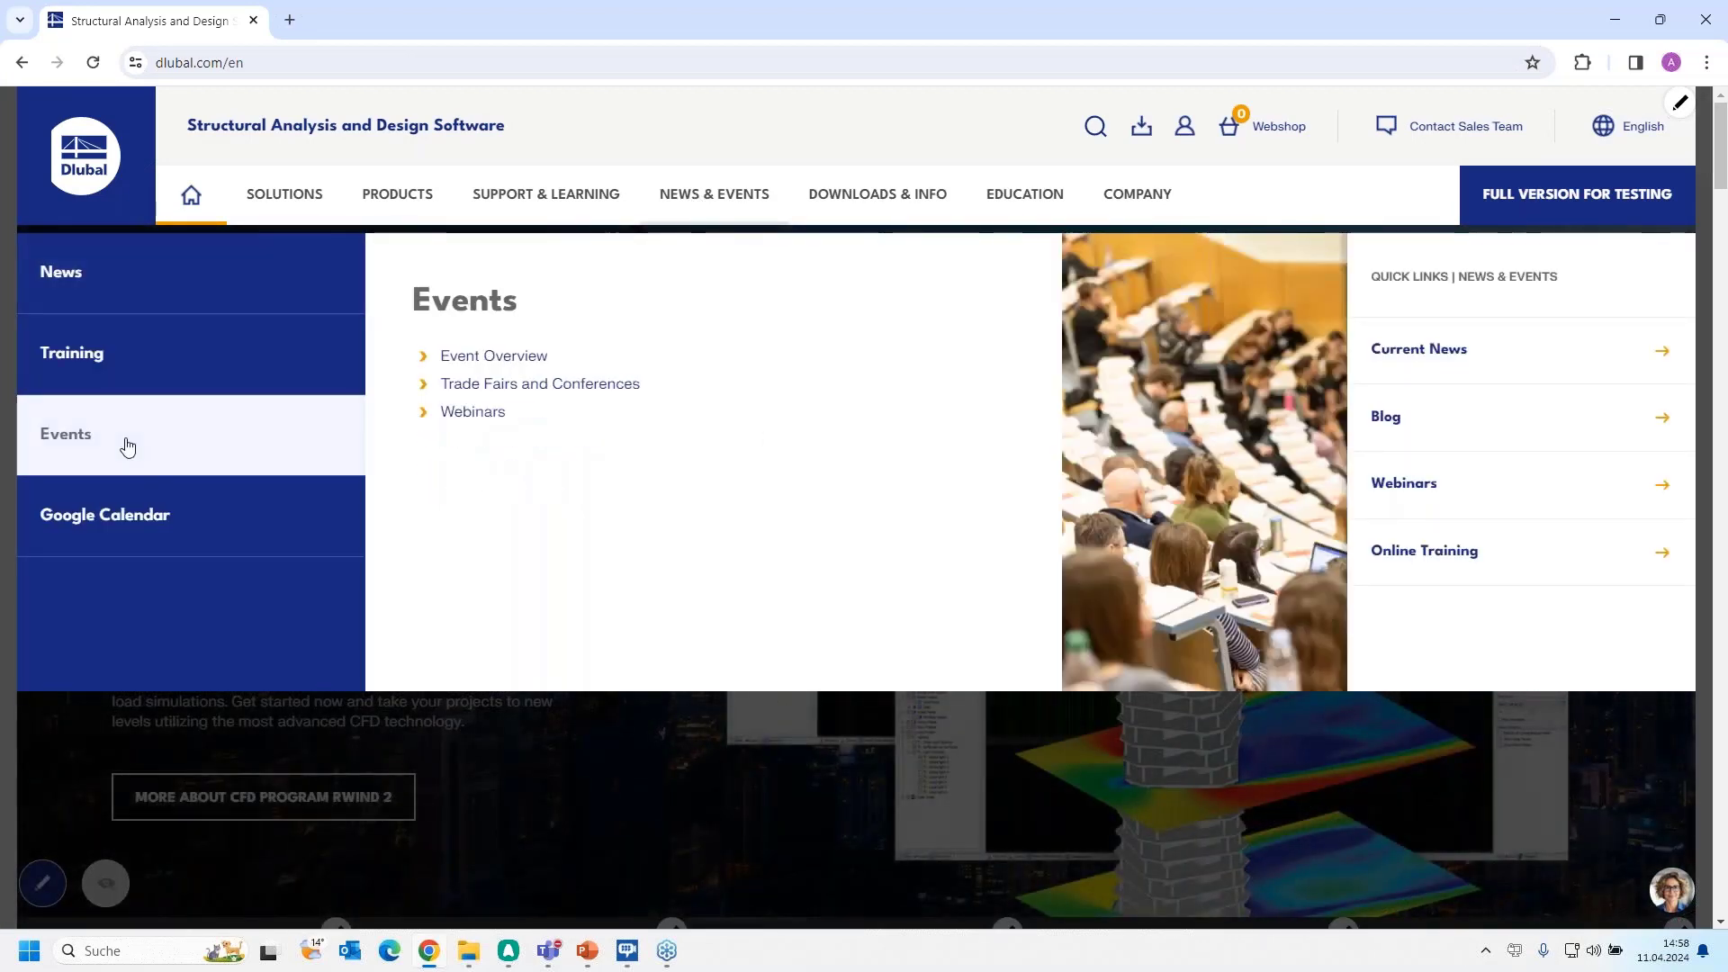
click(482, 422)
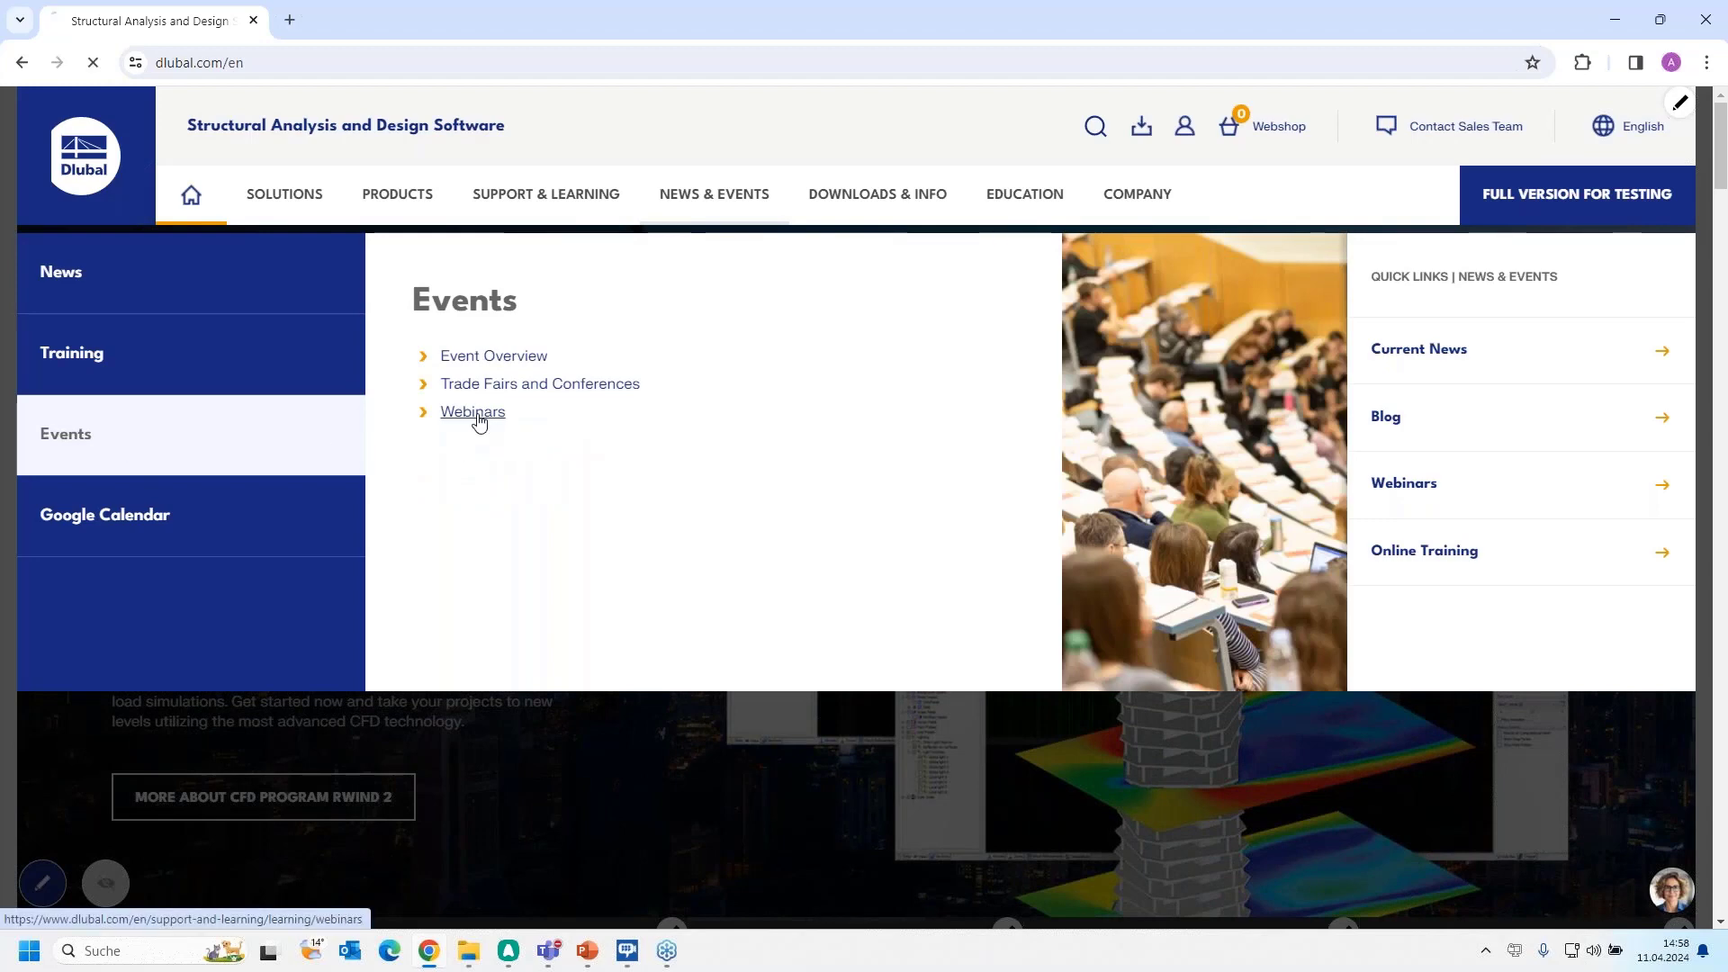
scroll(925, 453, down, 5)
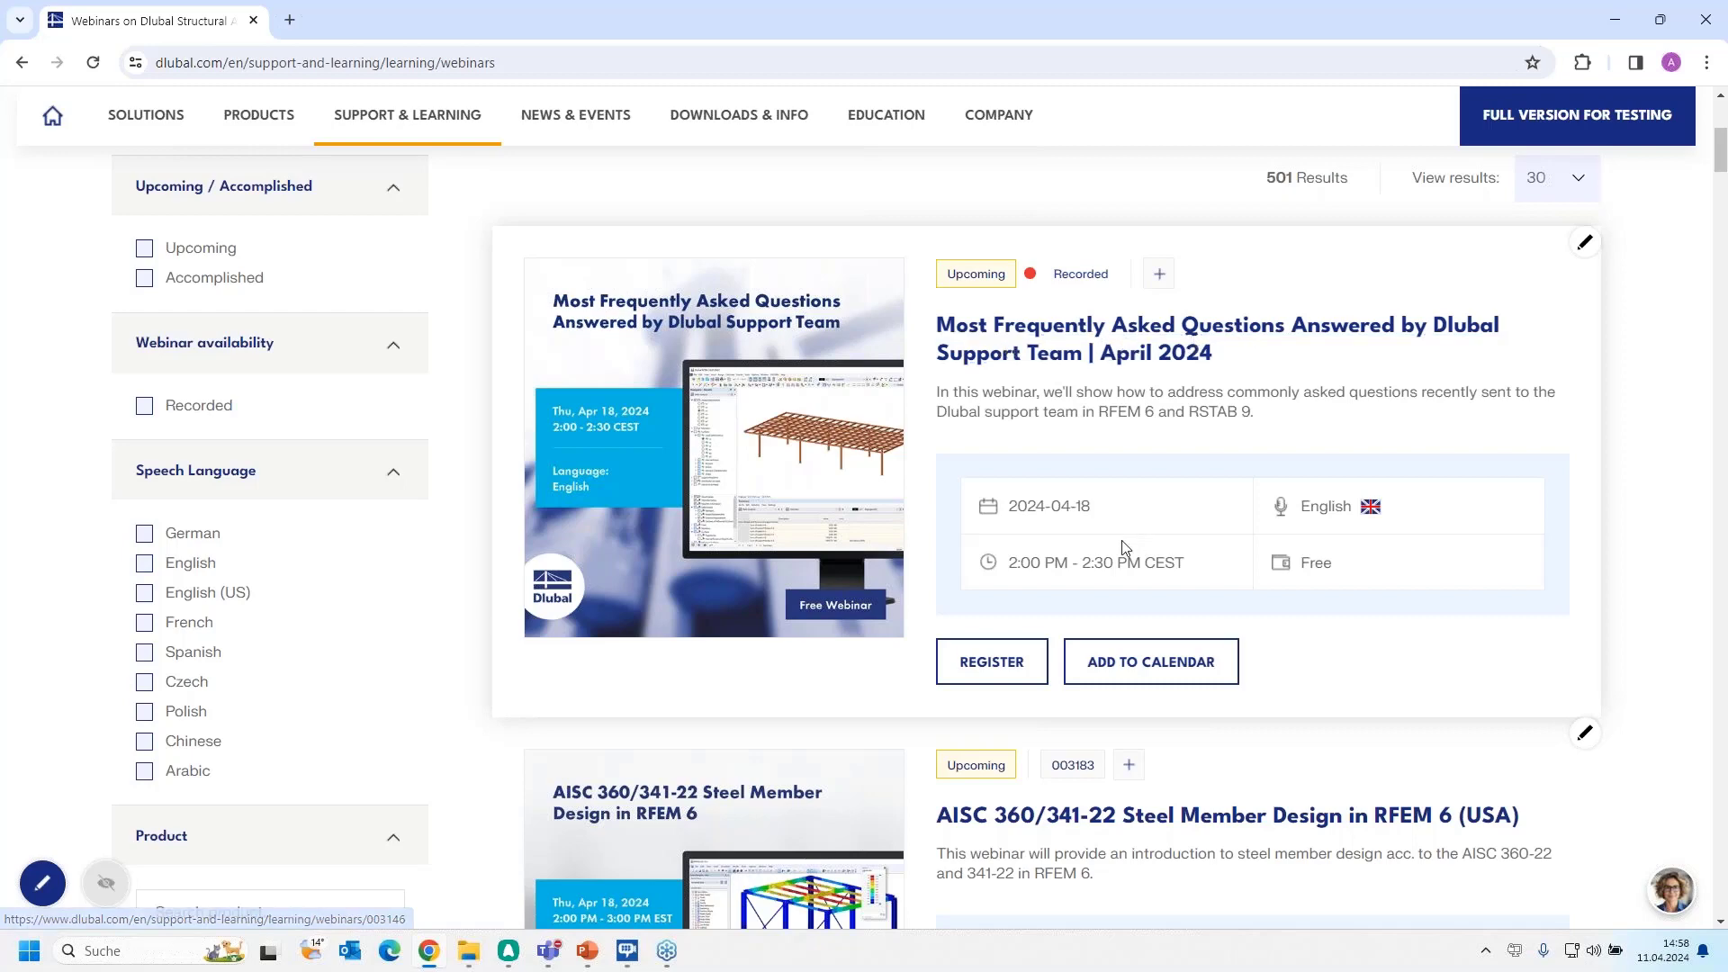
scroll(1121, 547, down, 5)
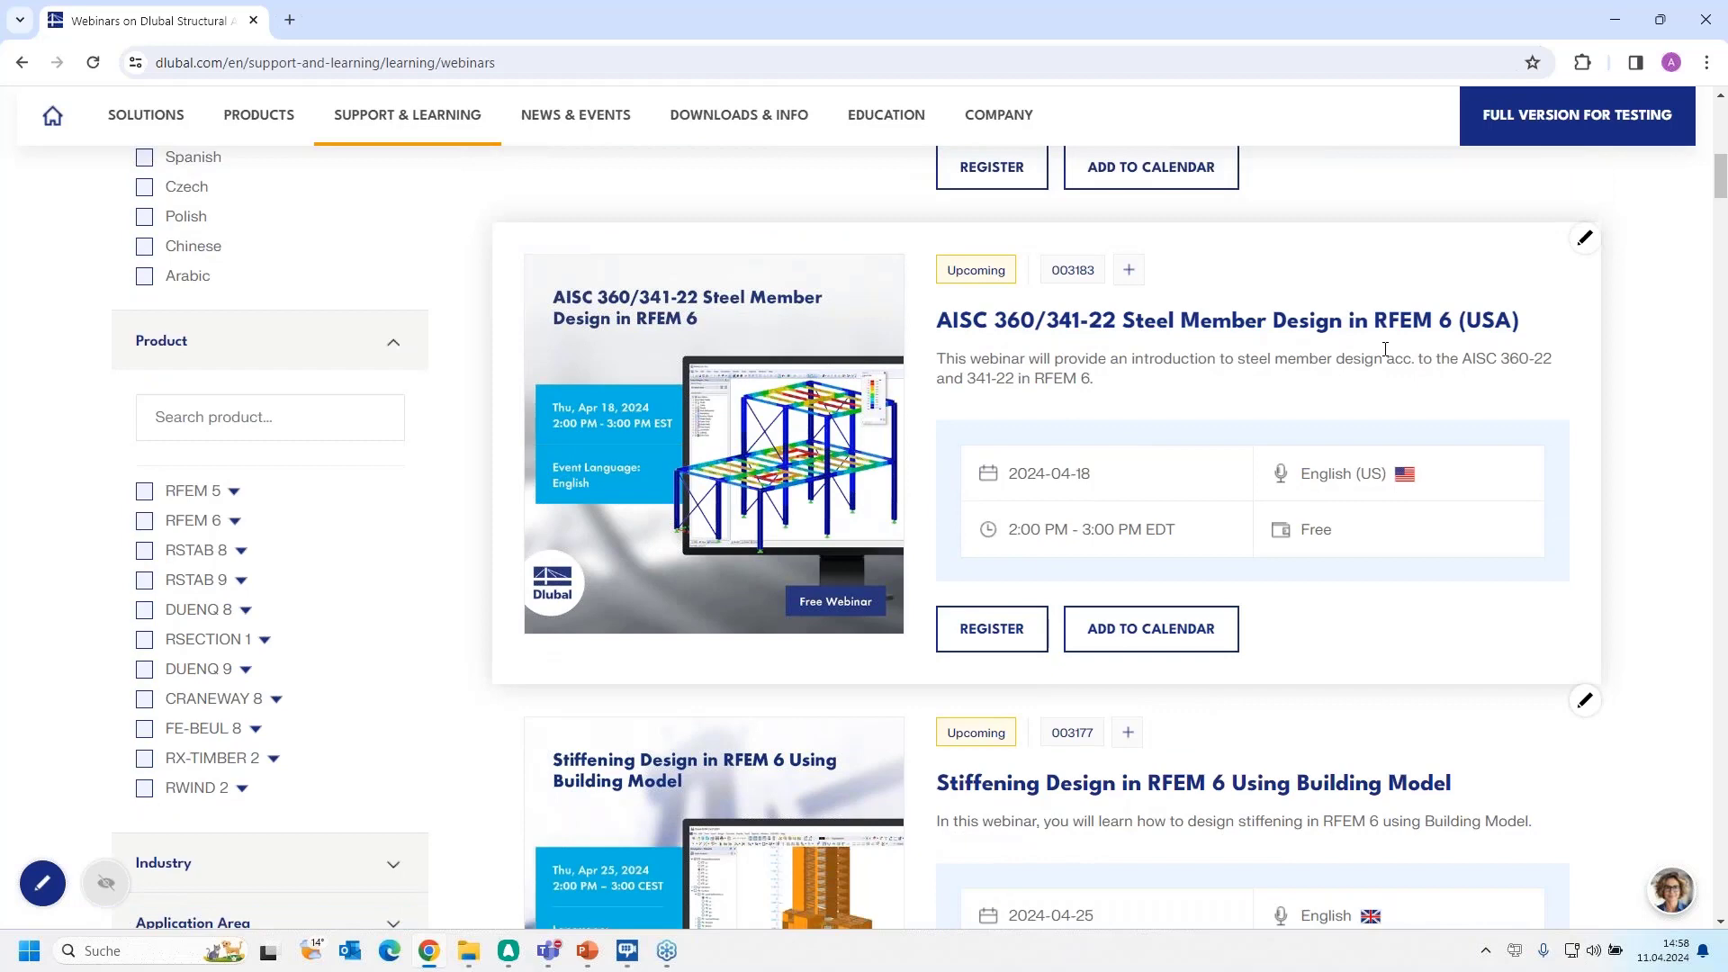
scroll(1385, 350, down, 3)
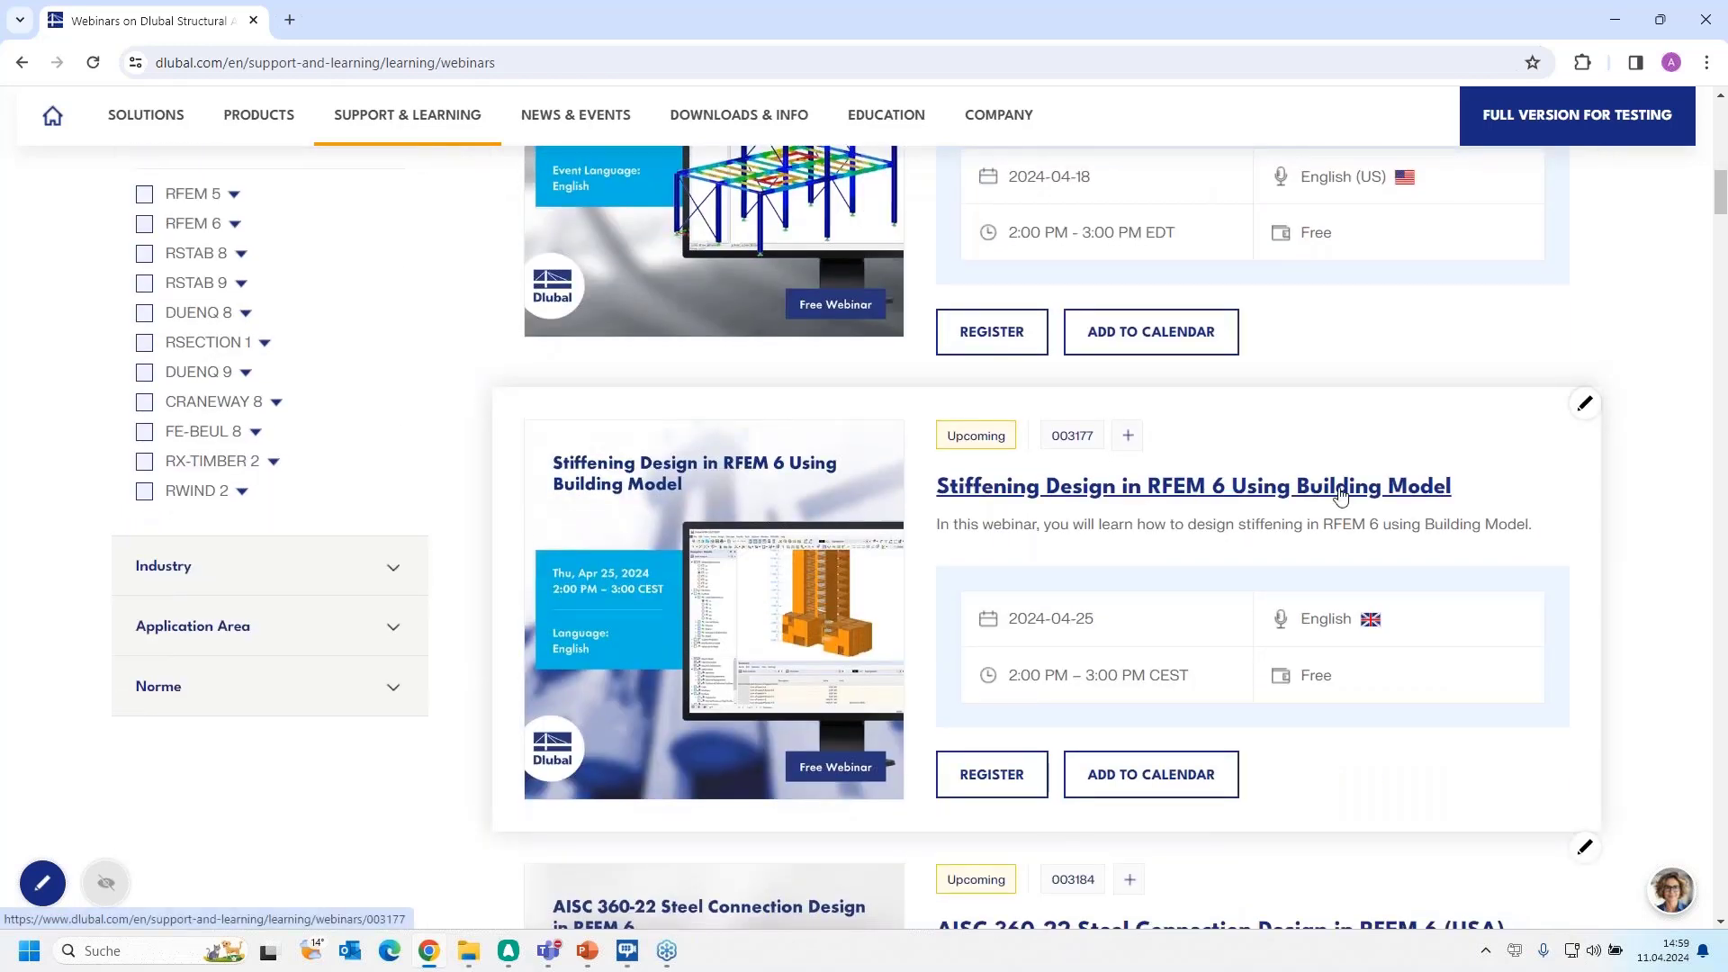
scroll(1247, 516, down, 1)
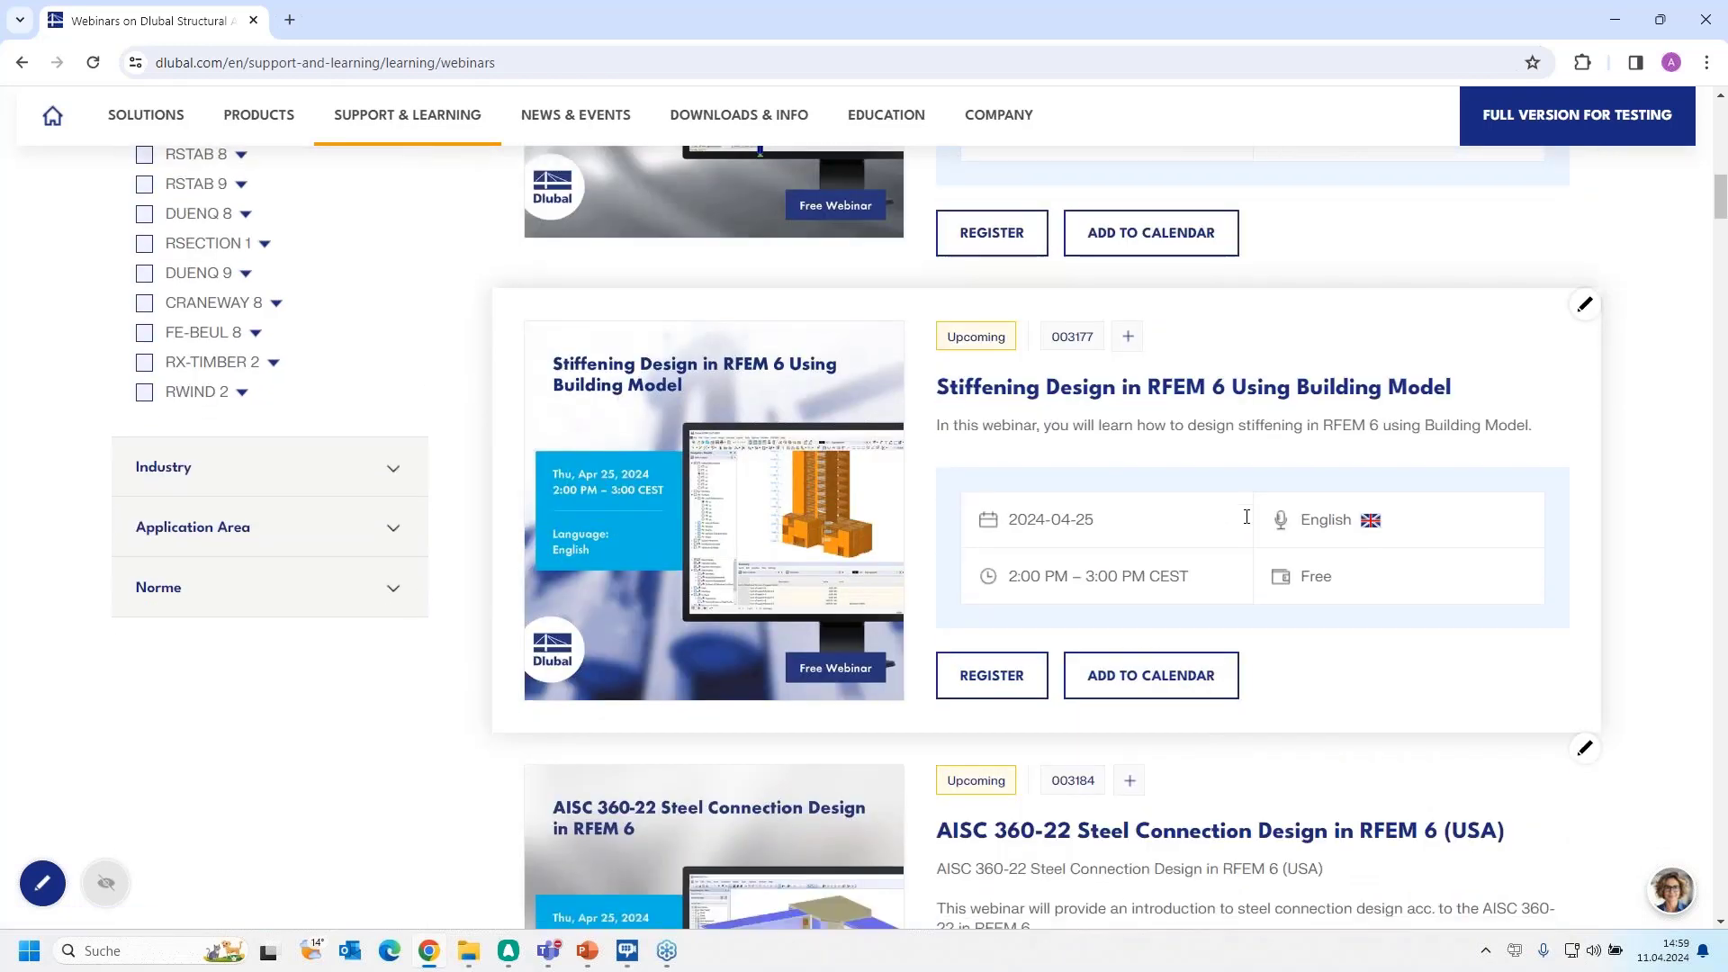
Look through the remaining upcoming webinars in the list down to the accomplished RFEM 6 - Tekla Structures interface webinar
scroll(1246, 522, down, 3)
scroll(1233, 520, up, 3)
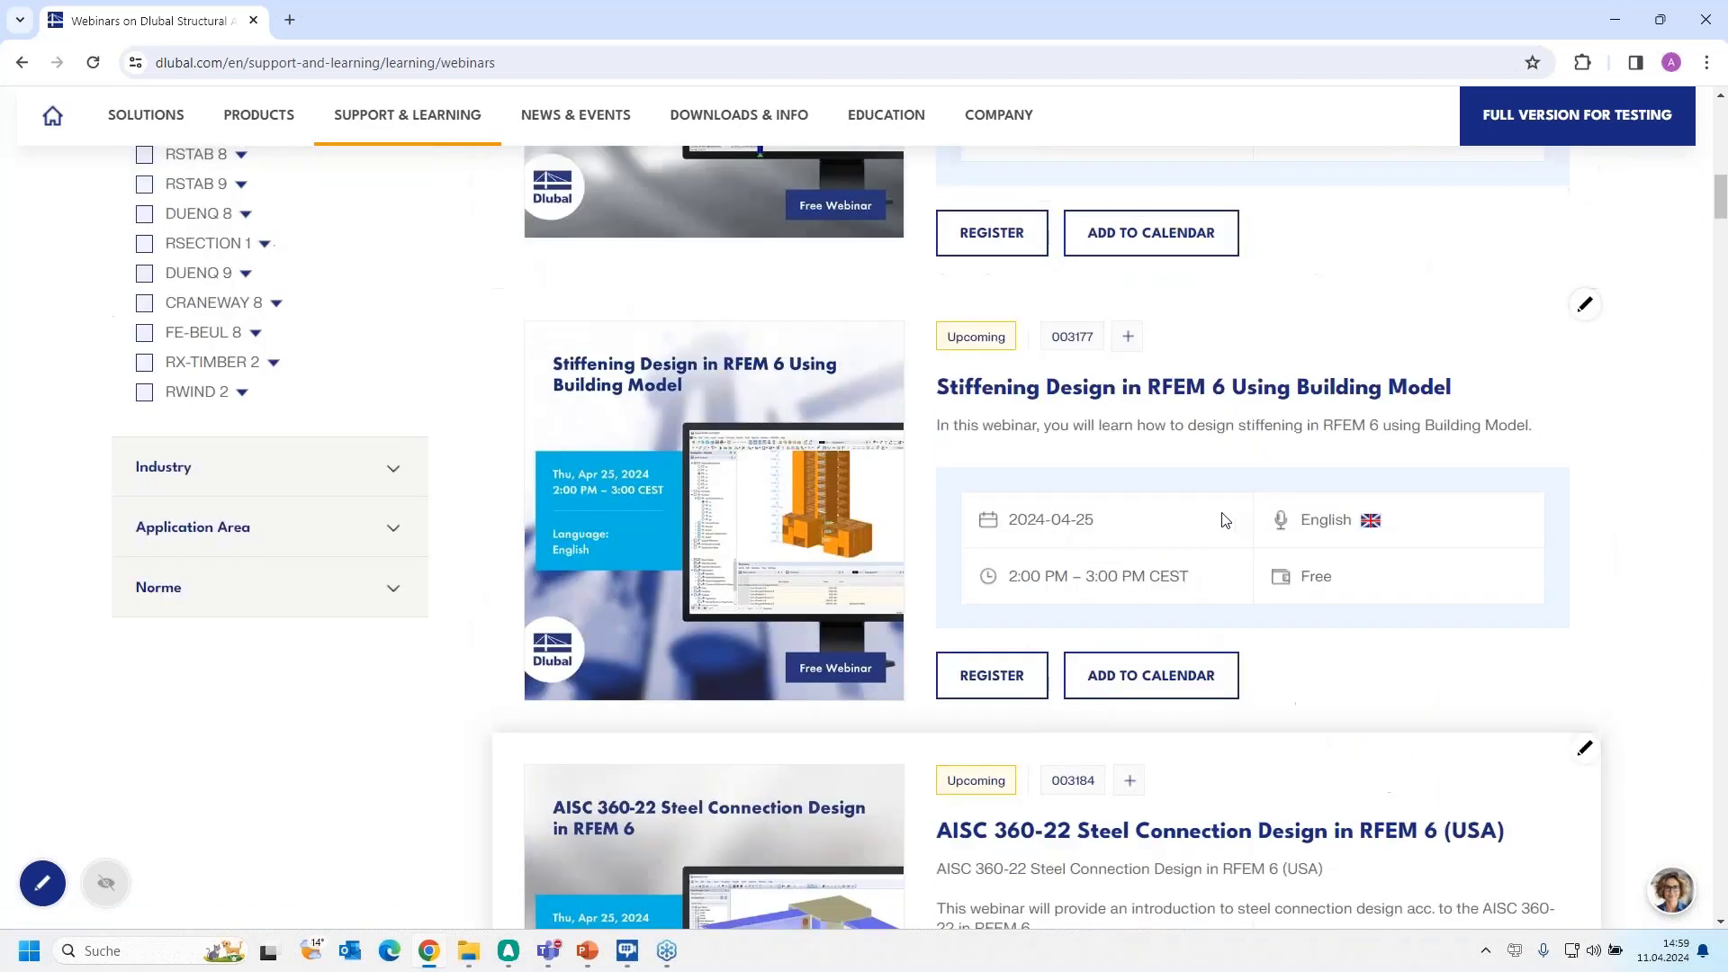
scroll(1116, 478, down, 5)
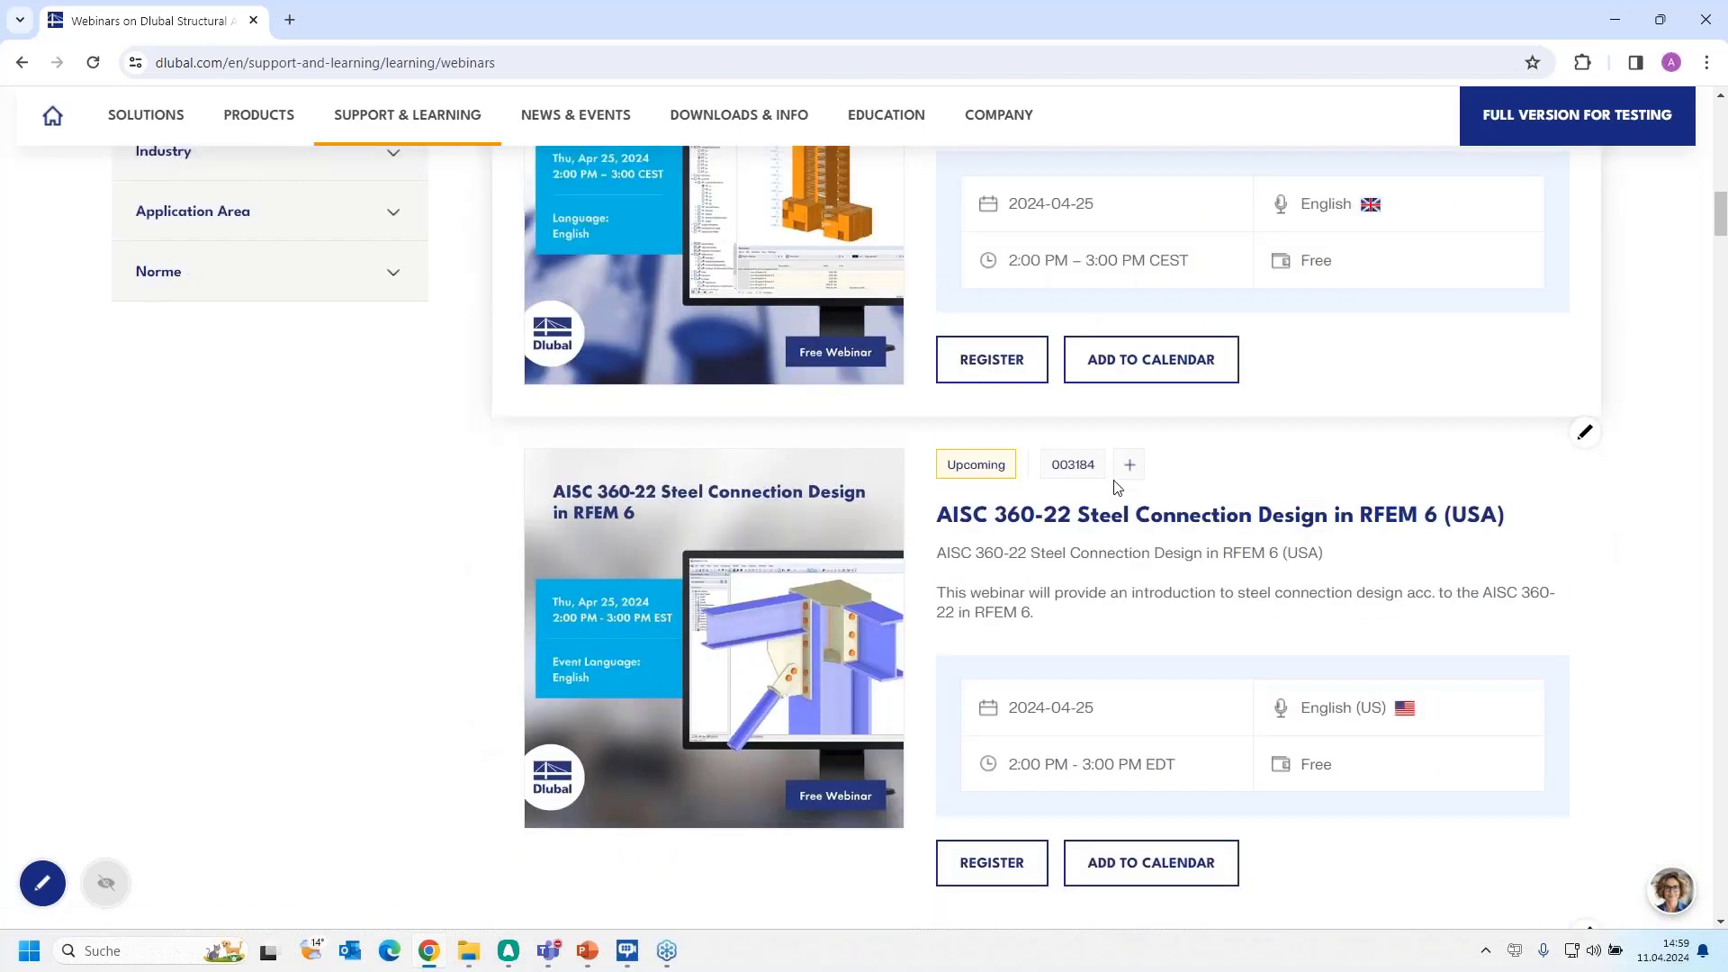
scroll(1162, 495, down, 5)
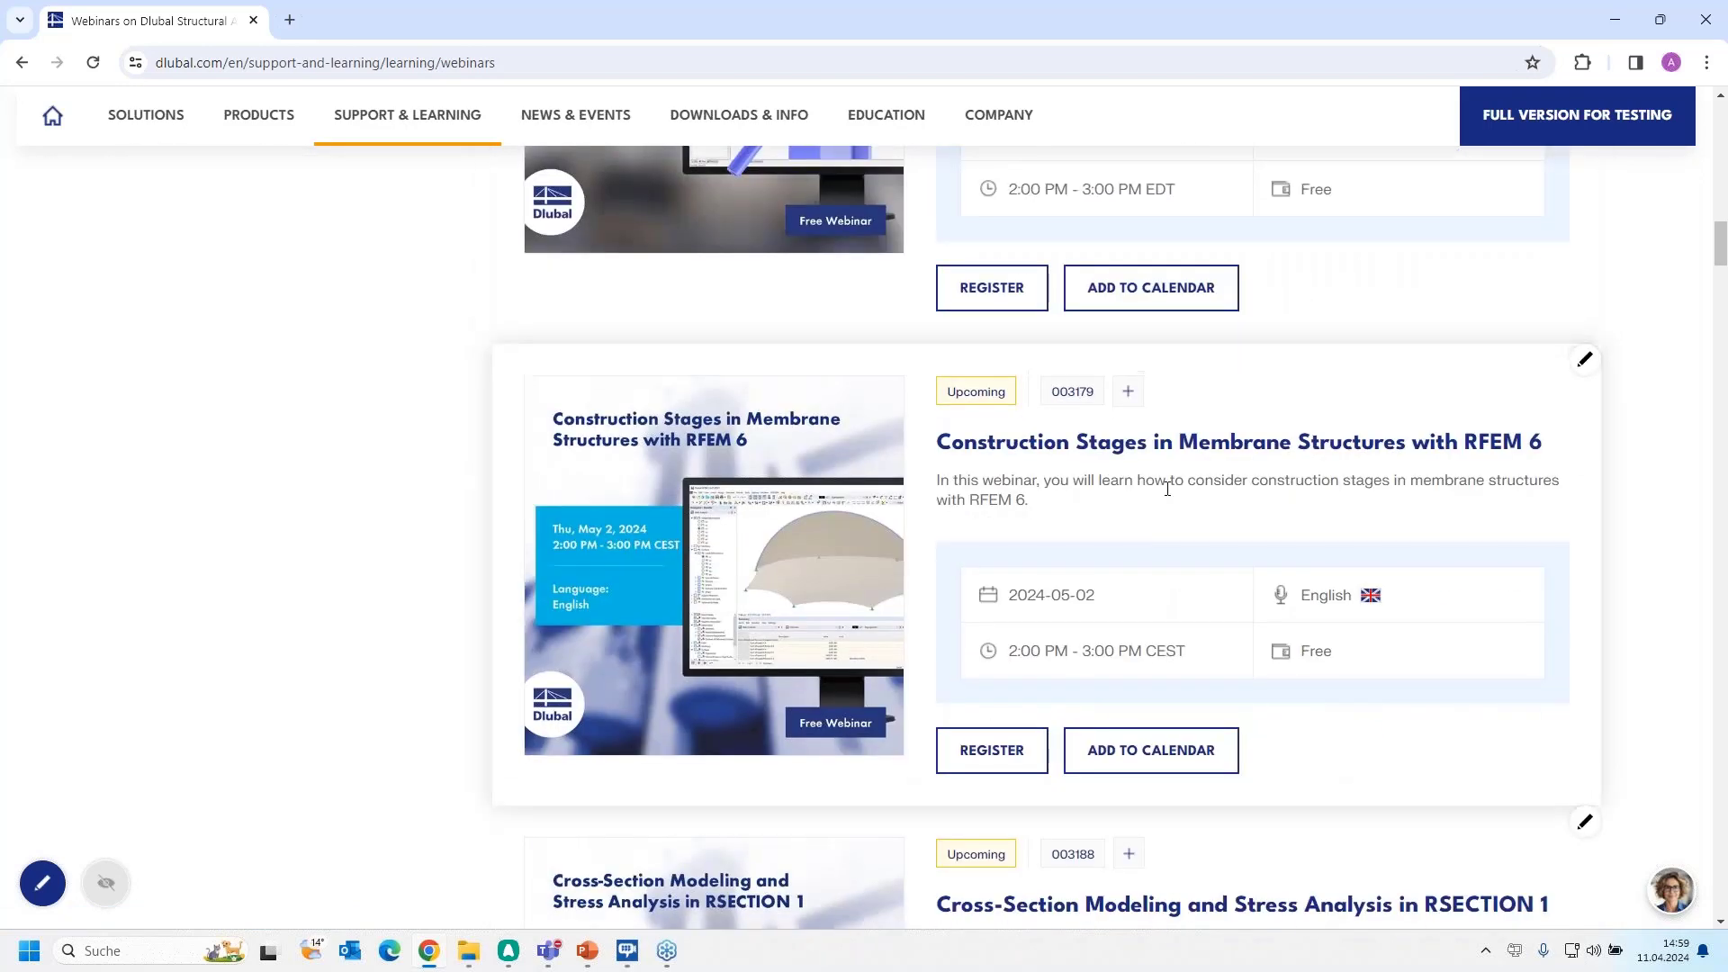
scroll(1165, 489, down, 3)
scroll(1119, 498, down, 2)
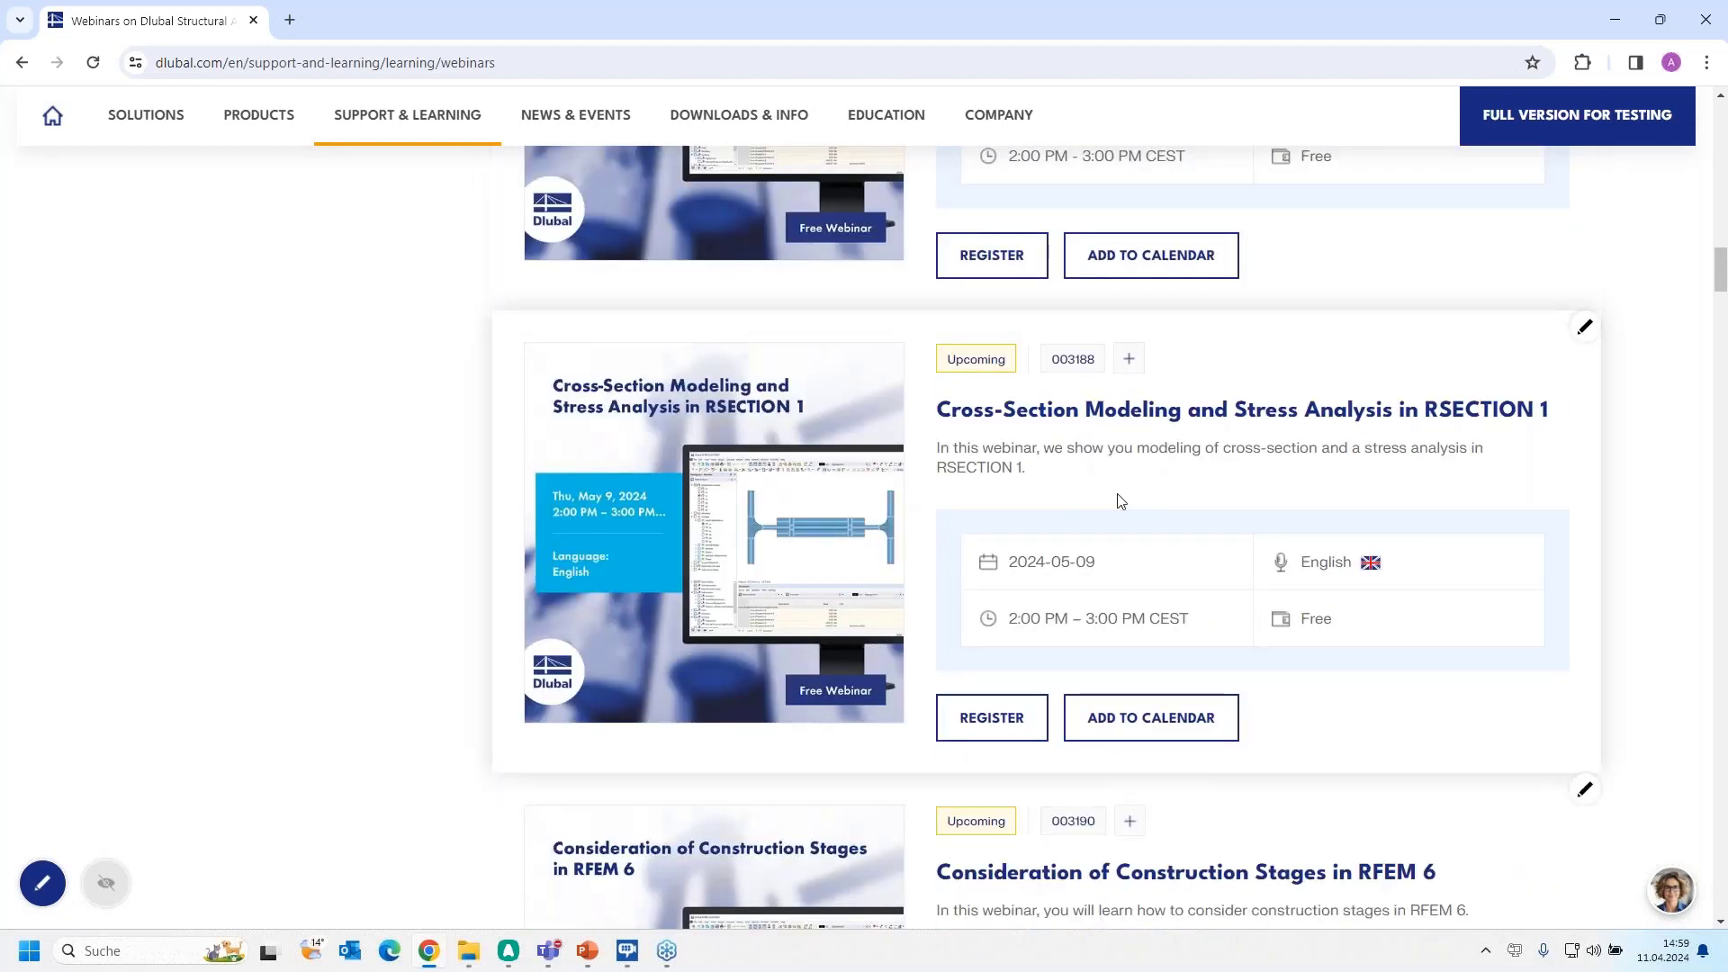
scroll(1119, 497, down, 1)
scroll(1119, 498, down, 5)
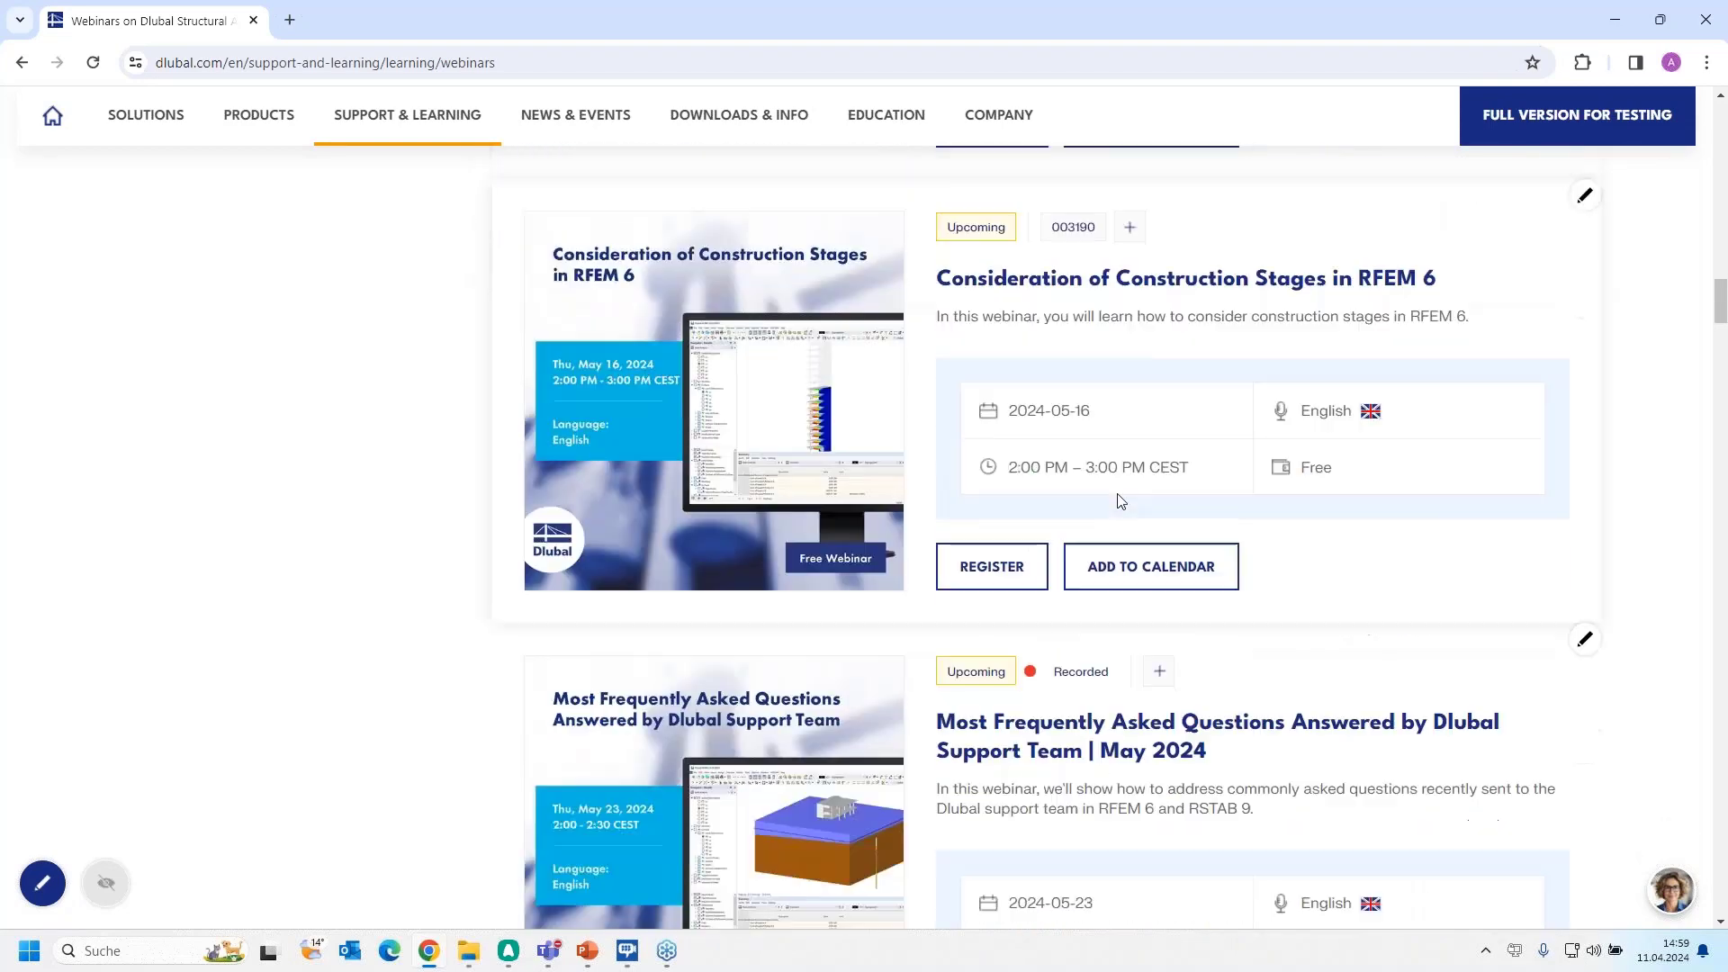
scroll(1118, 498, down, 1)
scroll(1119, 498, down, 8)
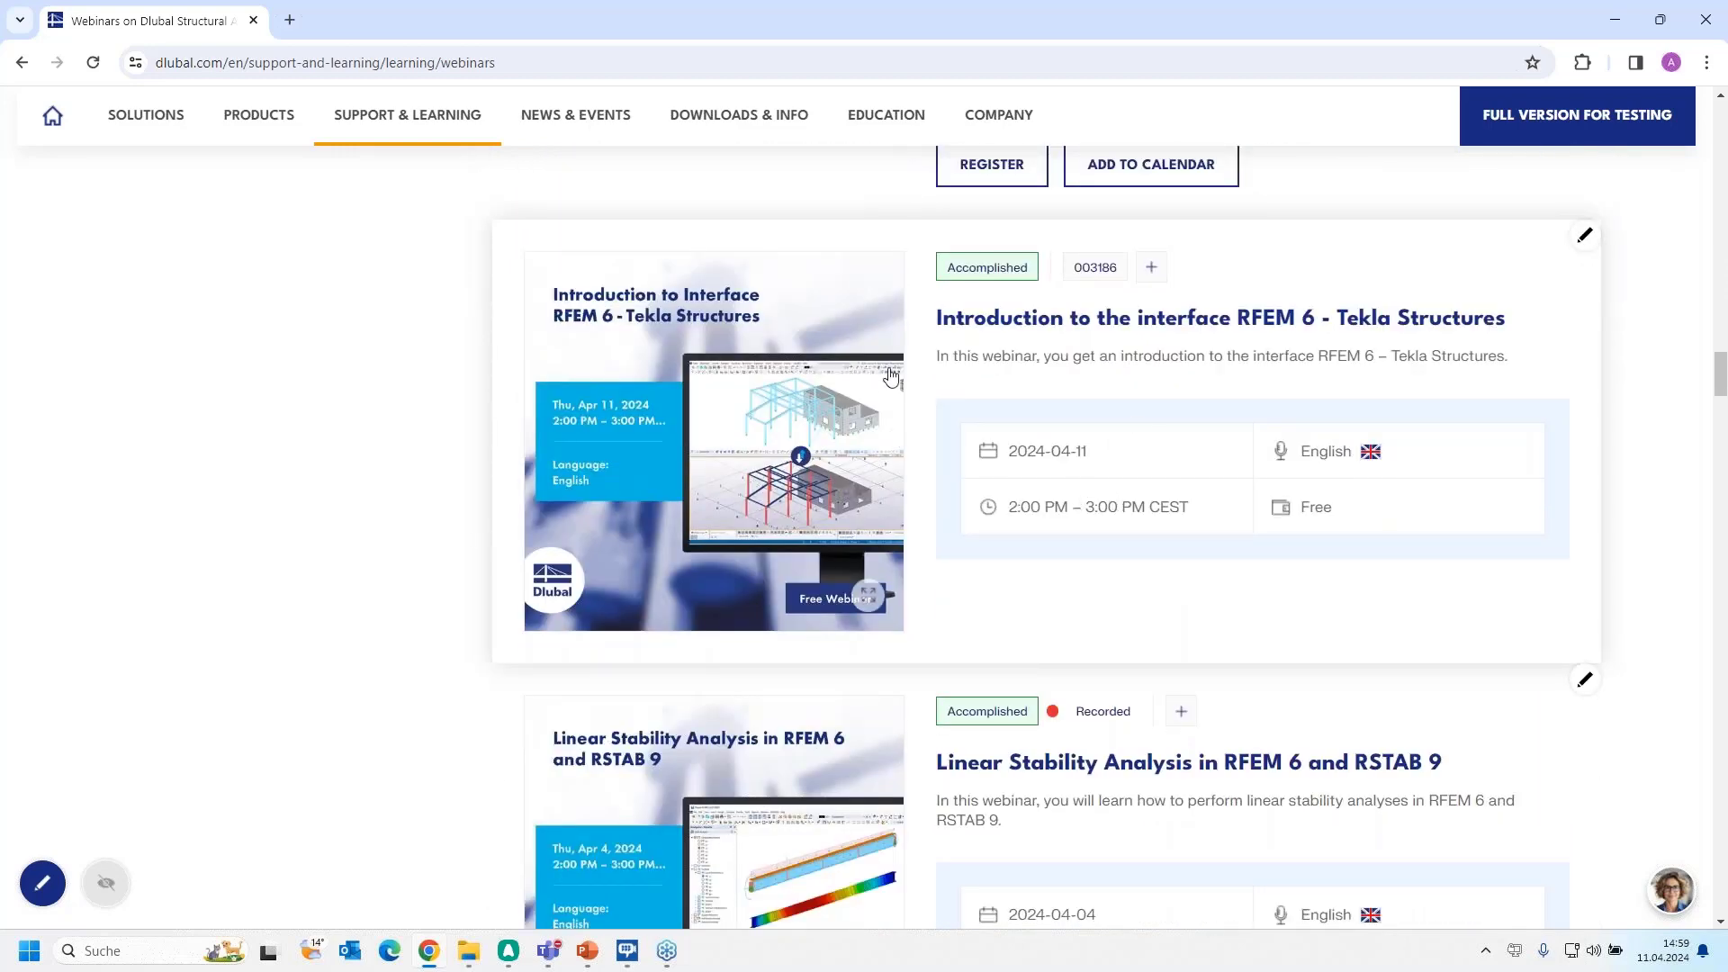
Open the "Introduction to the interface RFEM 6 - Tekla Structures" webinar page and review its time schedule, Downloads and Models to Download sections
click(1021, 320)
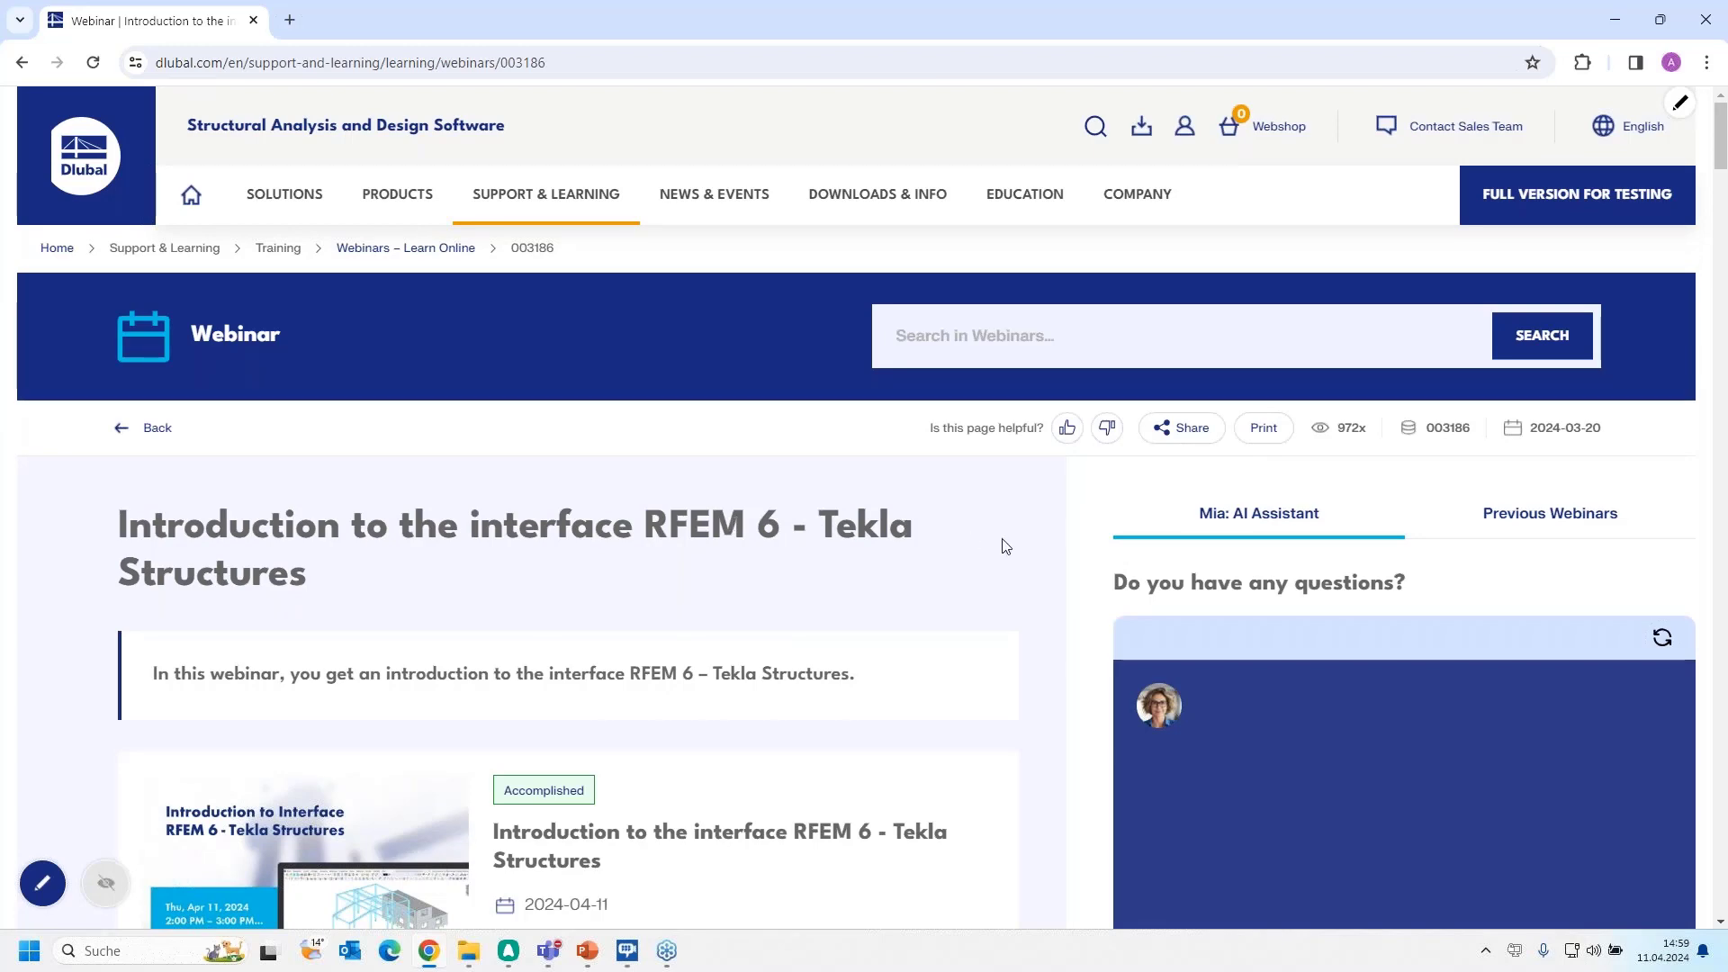
scroll(895, 558, down, 3)
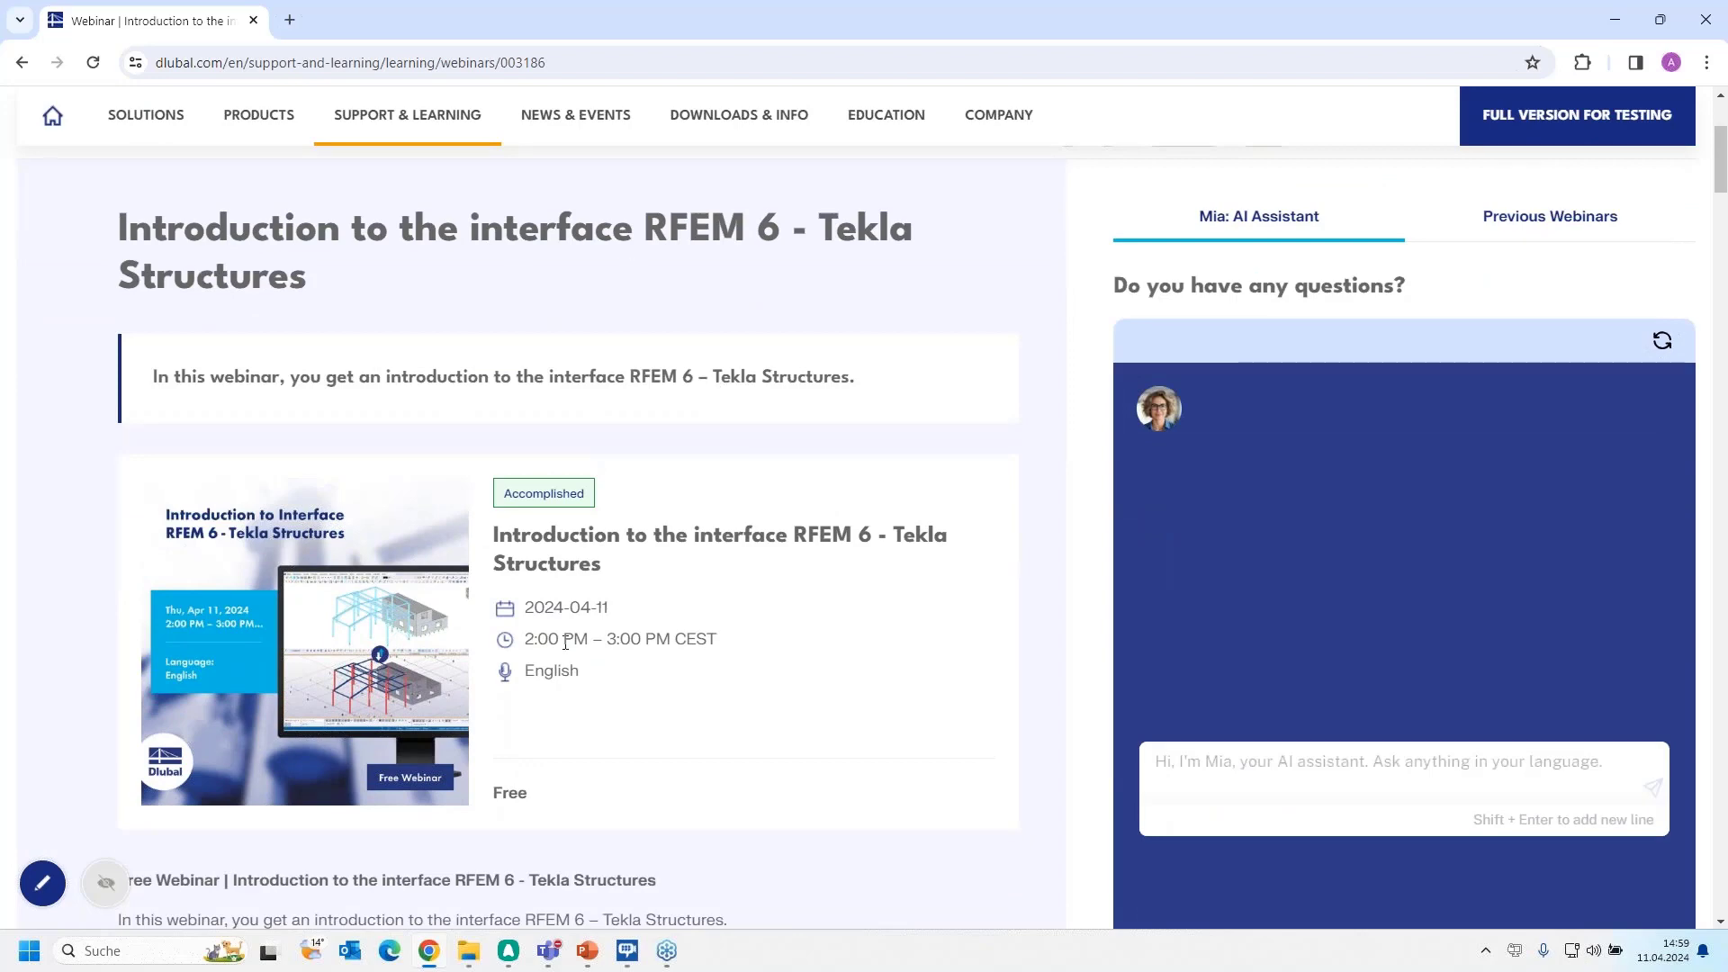
scroll(601, 729, down, 1)
scroll(601, 729, down, 2)
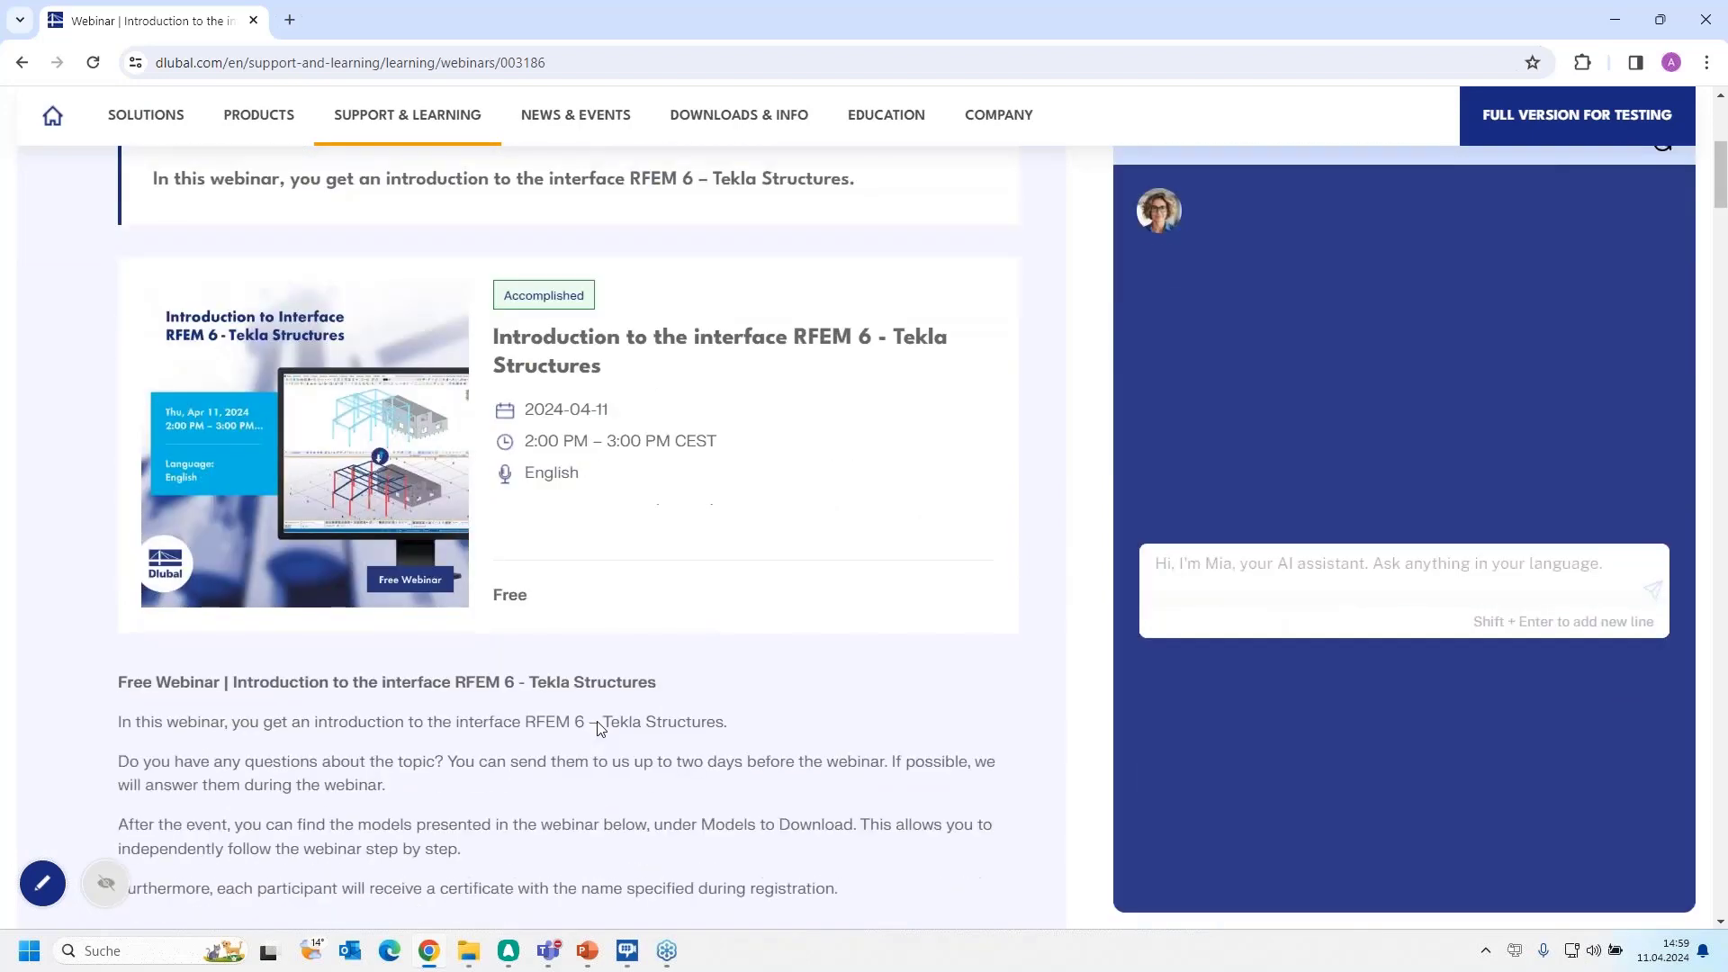
scroll(513, 586, down, 1)
scroll(516, 584, down, 15)
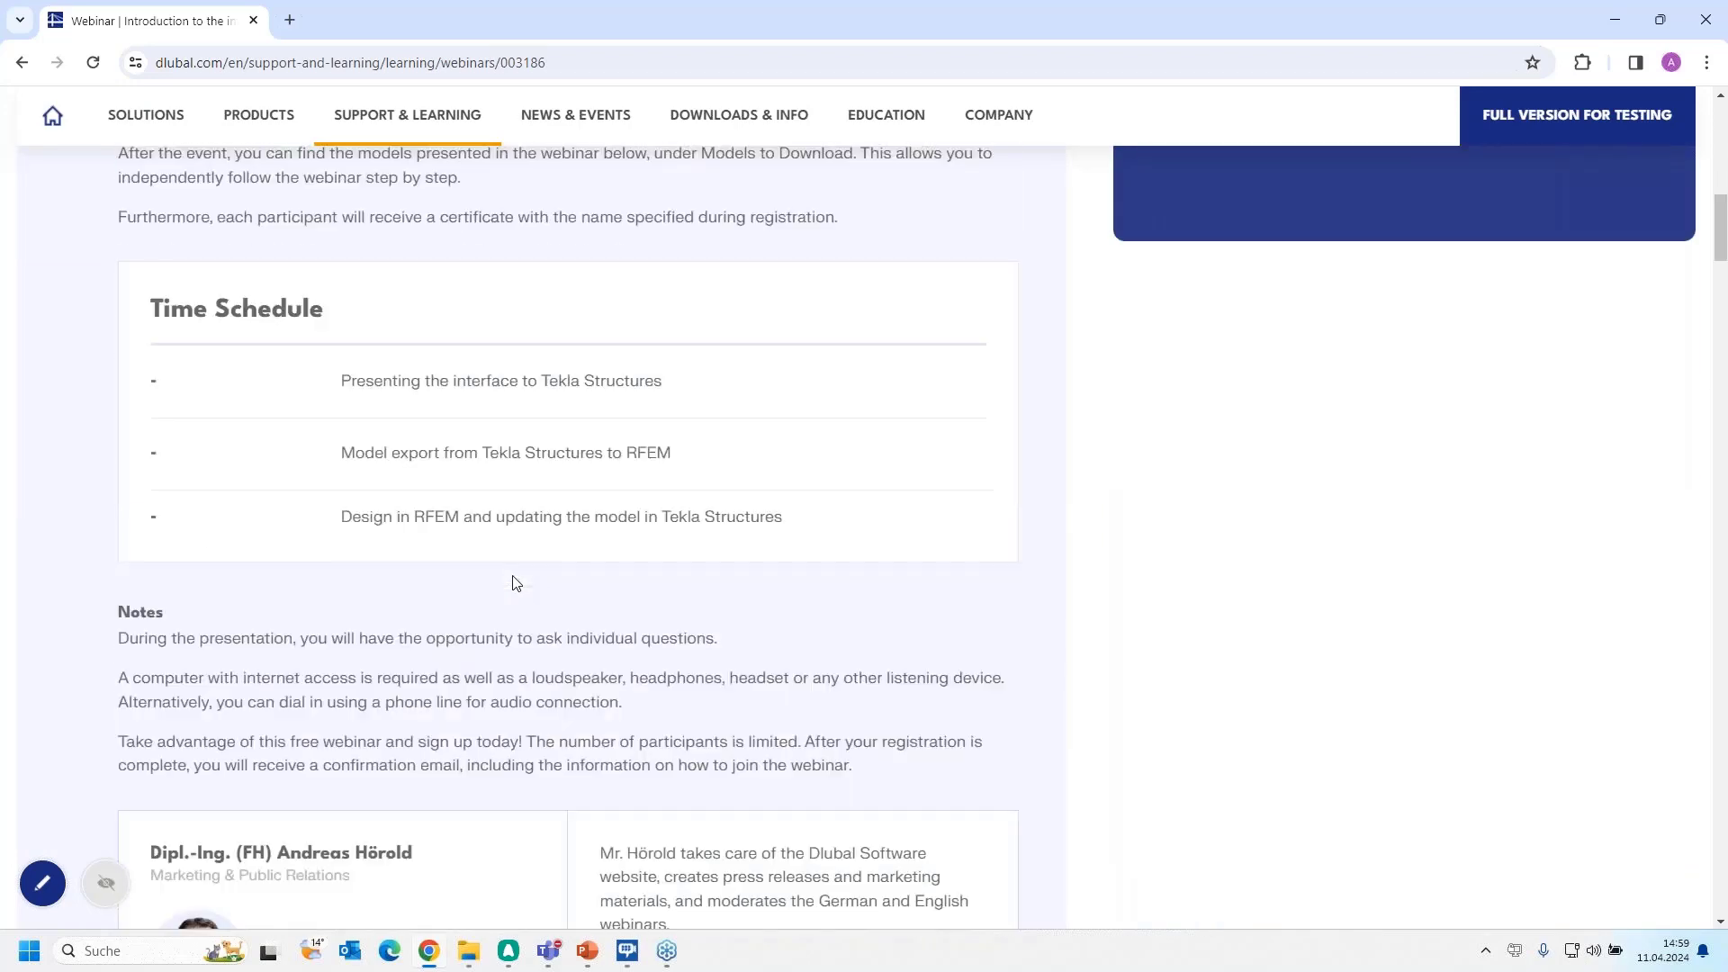
scroll(516, 583, down, 5)
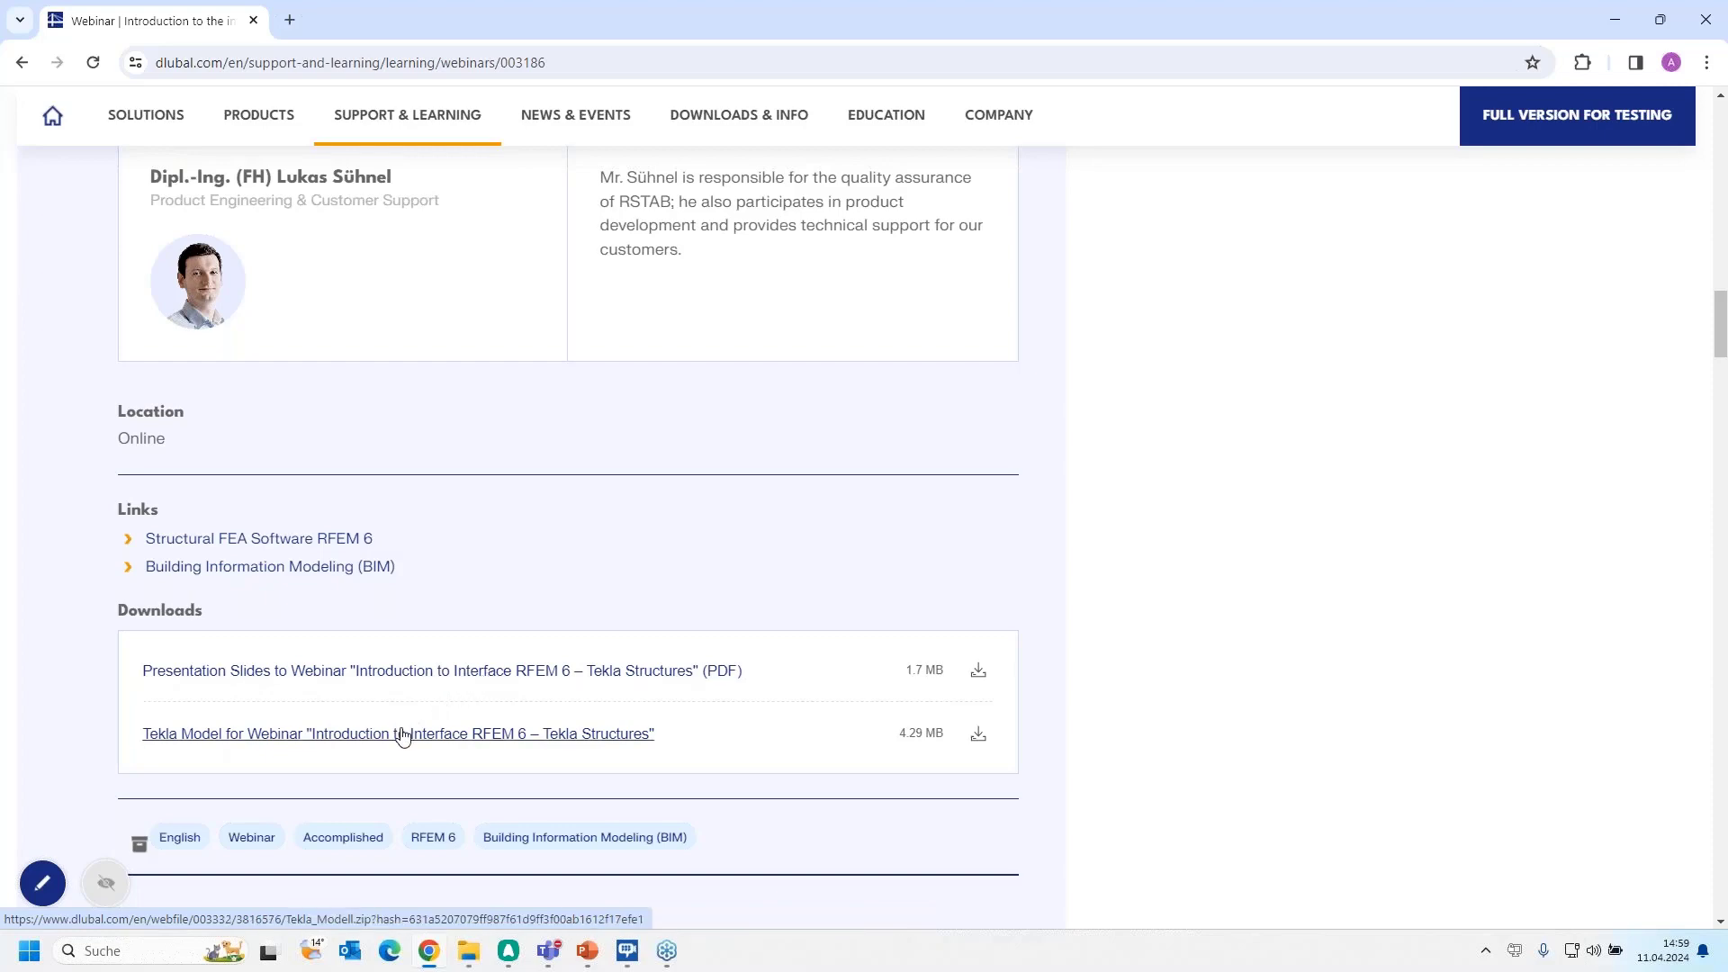
scroll(402, 735, down, 15)
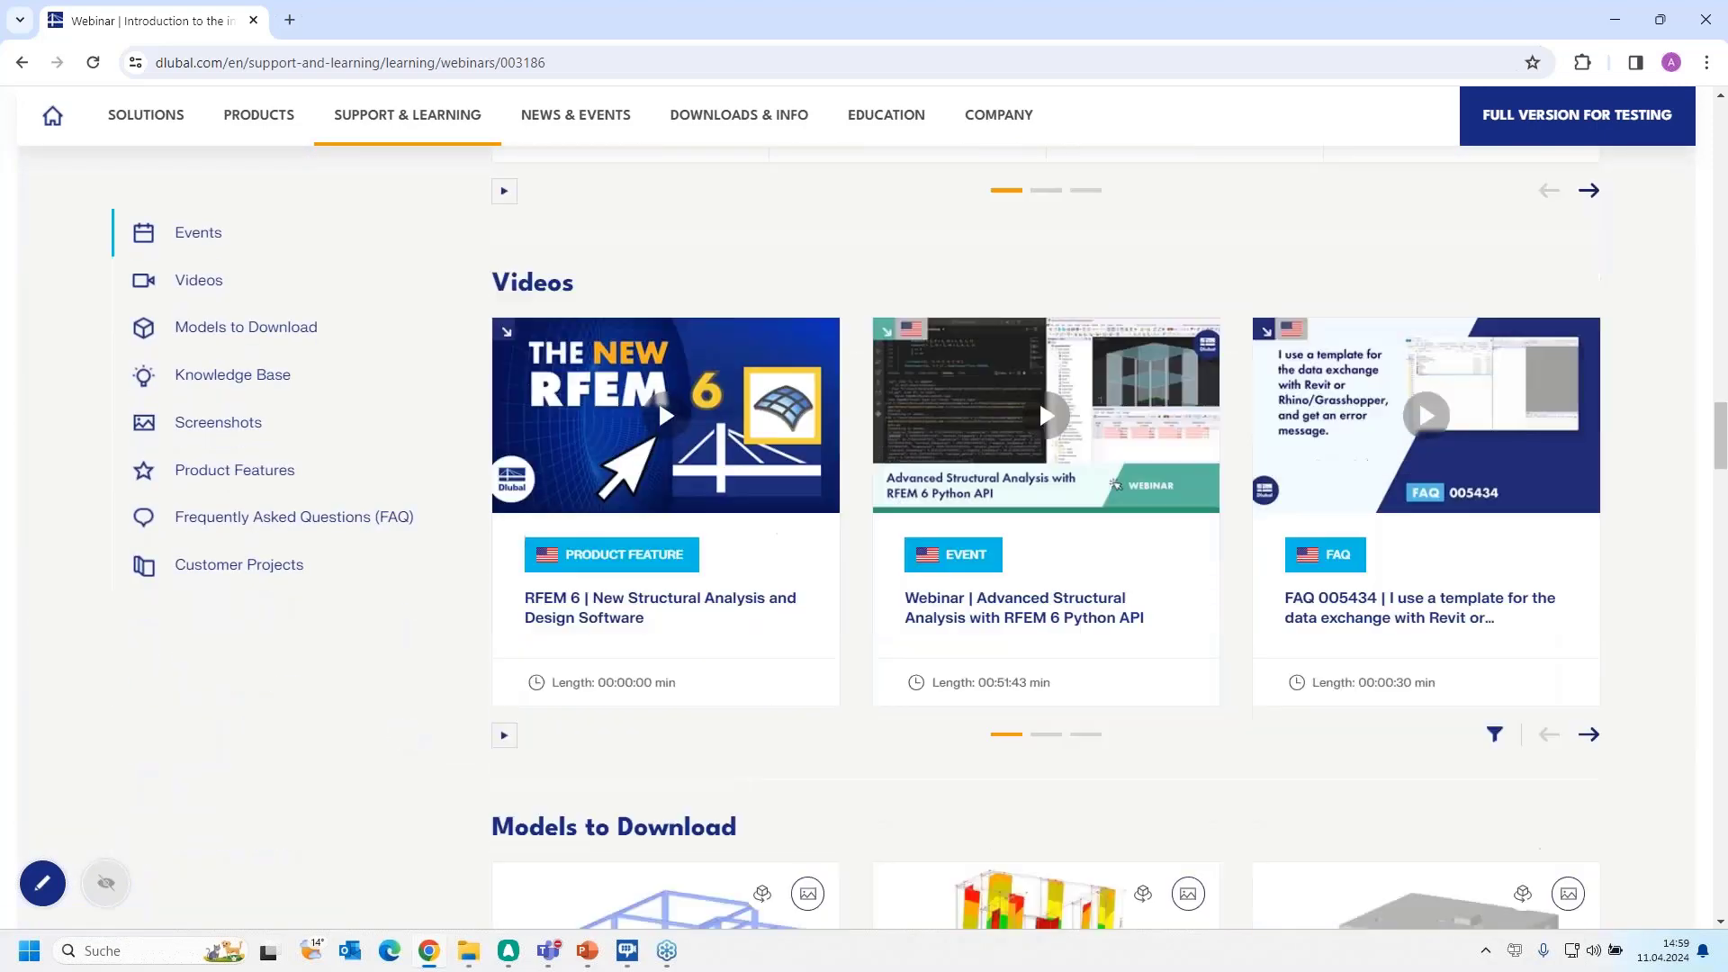
scroll(1115, 483, down, 4)
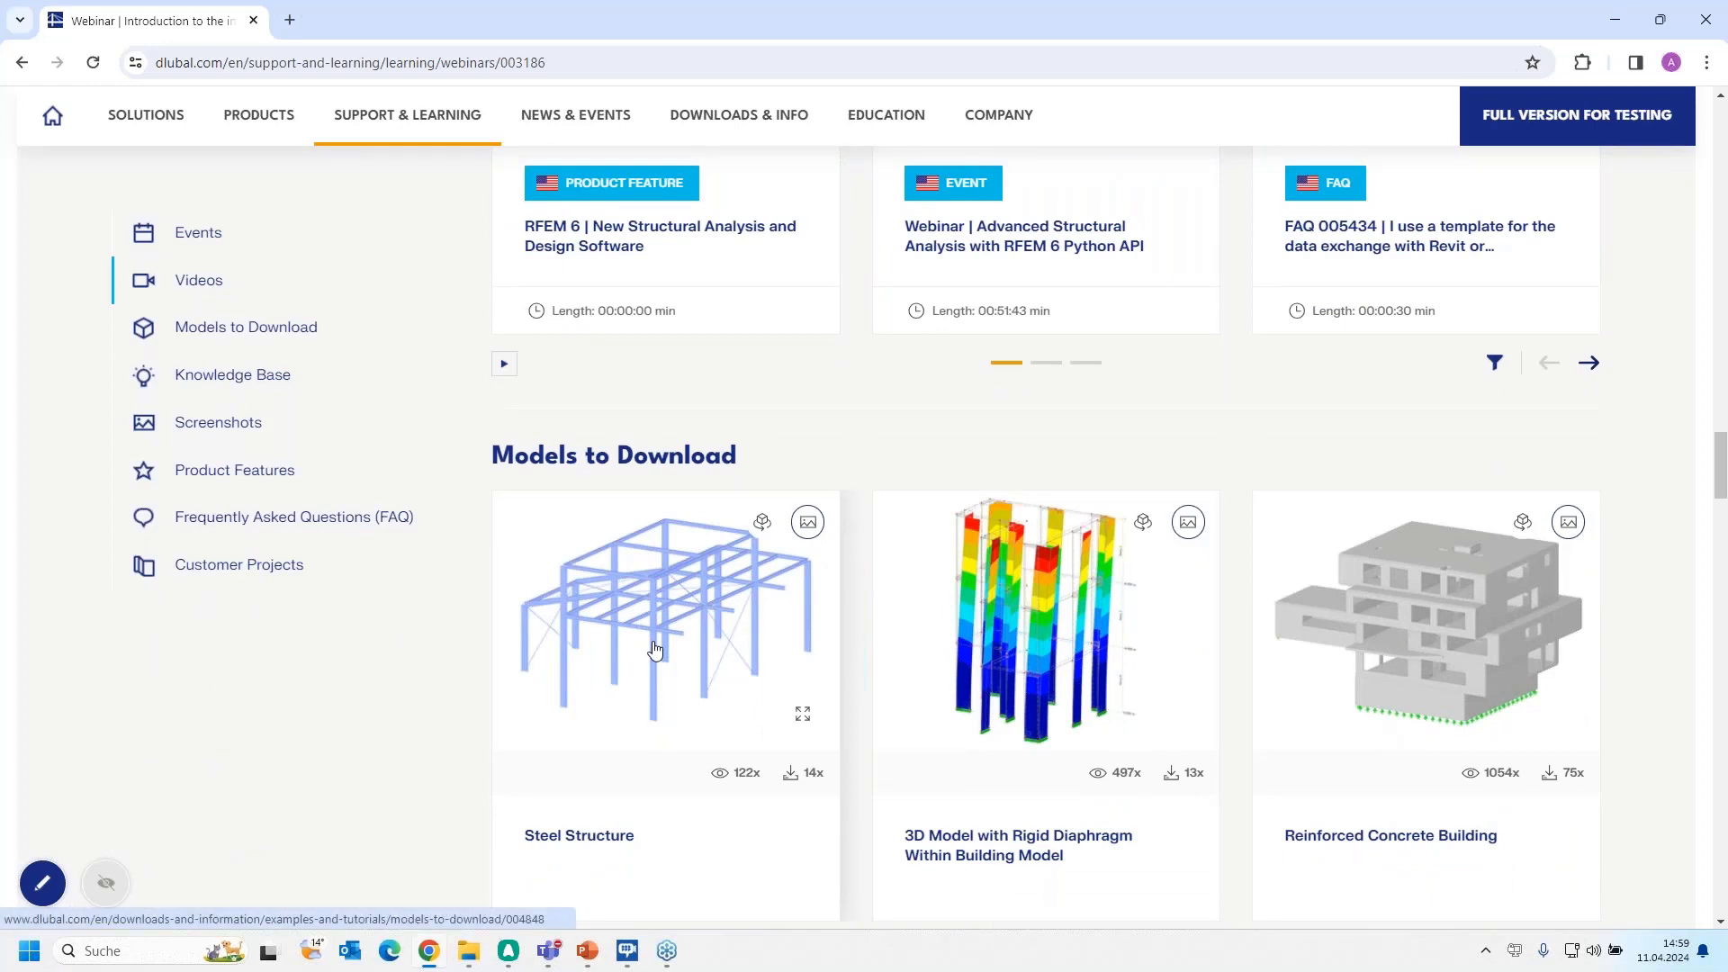